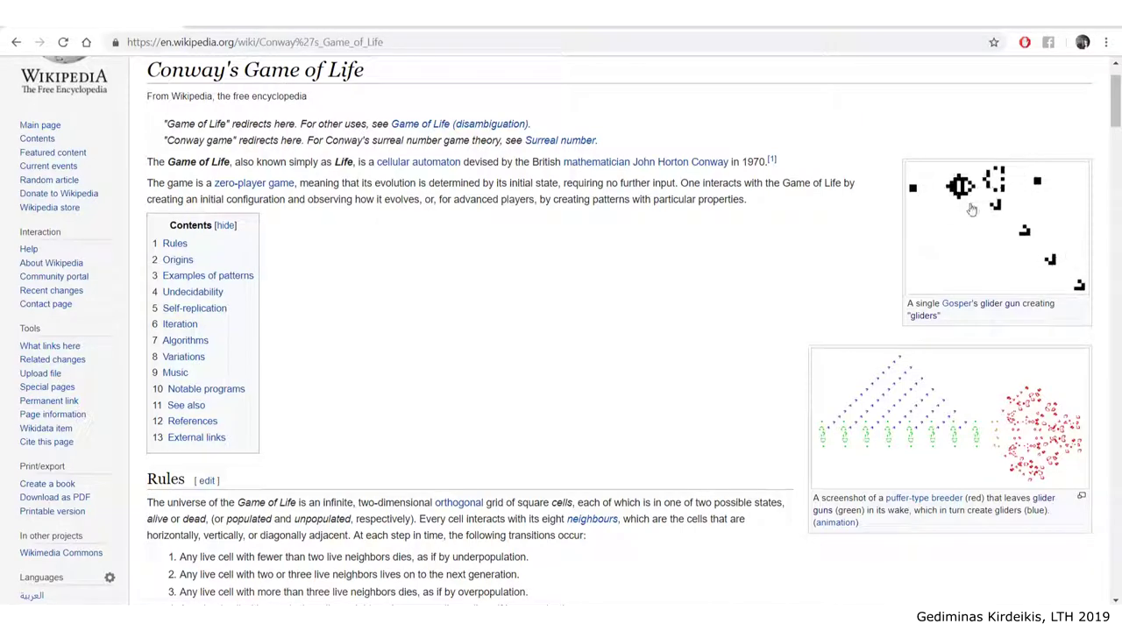
# Switch from the Game of Life reference material to Rhino with Grasshopper
pyautogui.click(983, 236)
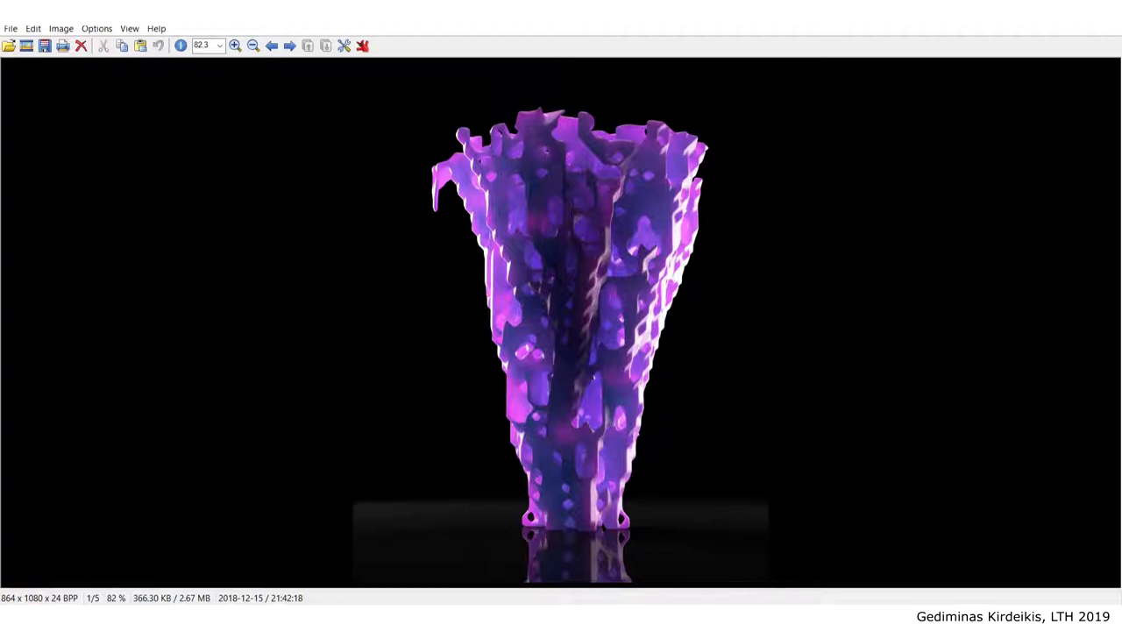
pyautogui.click(1049, 23)
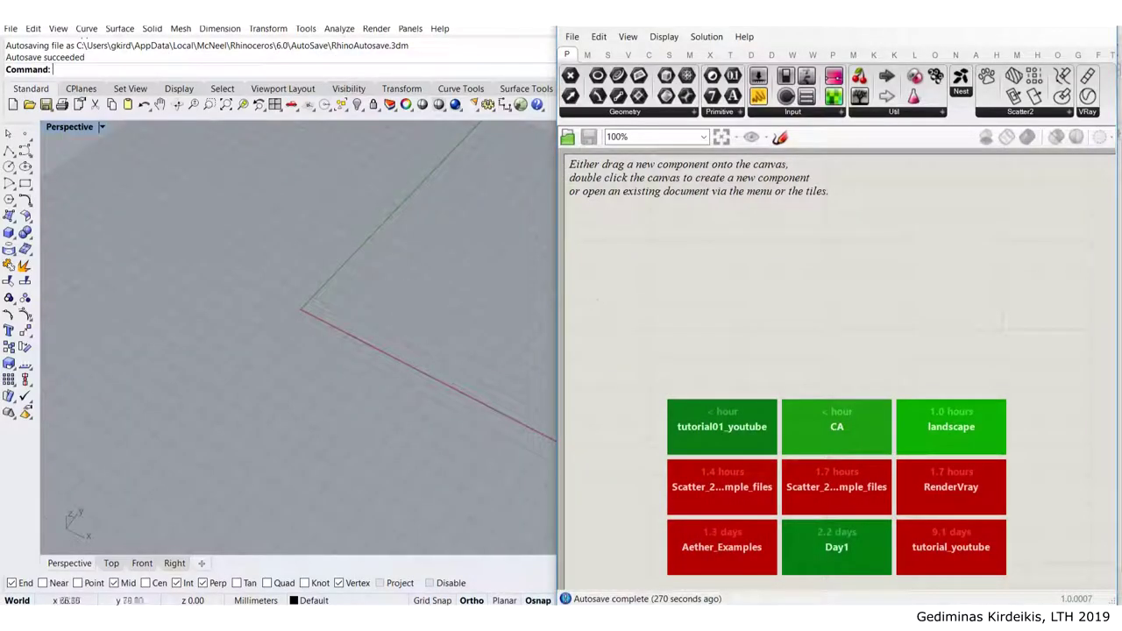
pyautogui.moveTo(373, 296); pyautogui.dragTo(395, 374, button='right')
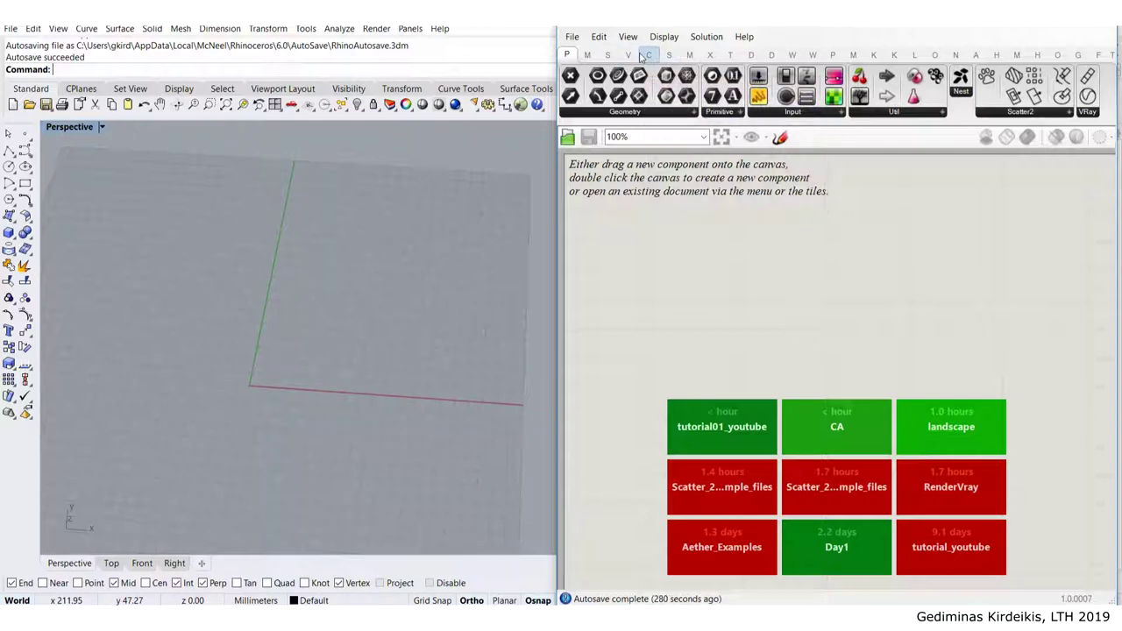
# Look through the vector grid components available in Grasshopper
pyautogui.click(628, 55)
pyautogui.click(633, 113)
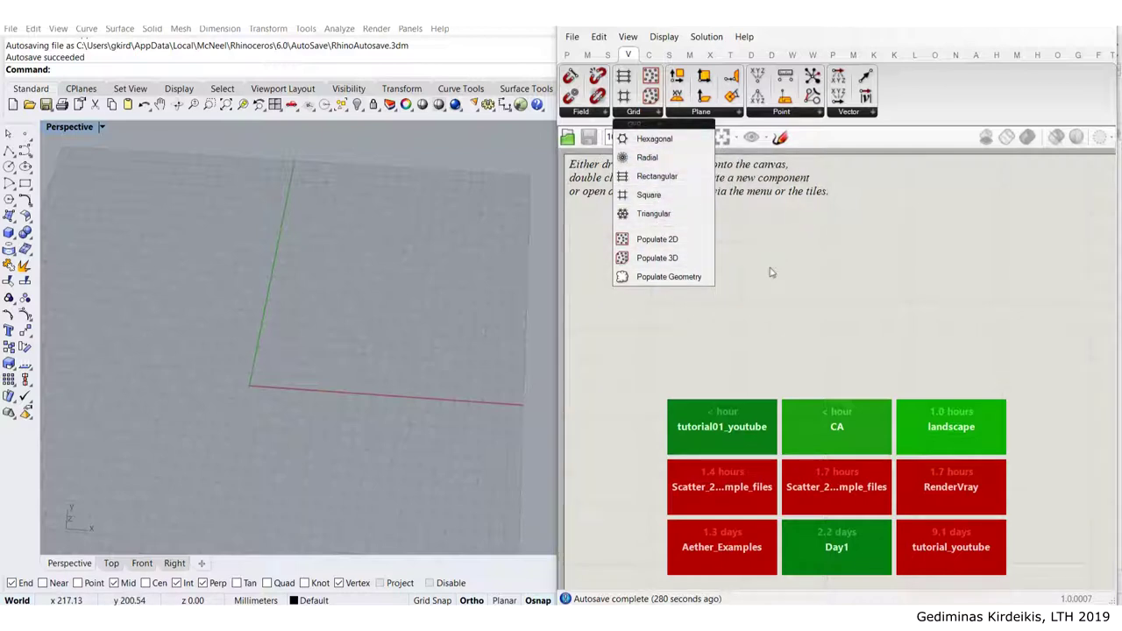
pyautogui.doubleClick(828, 298)
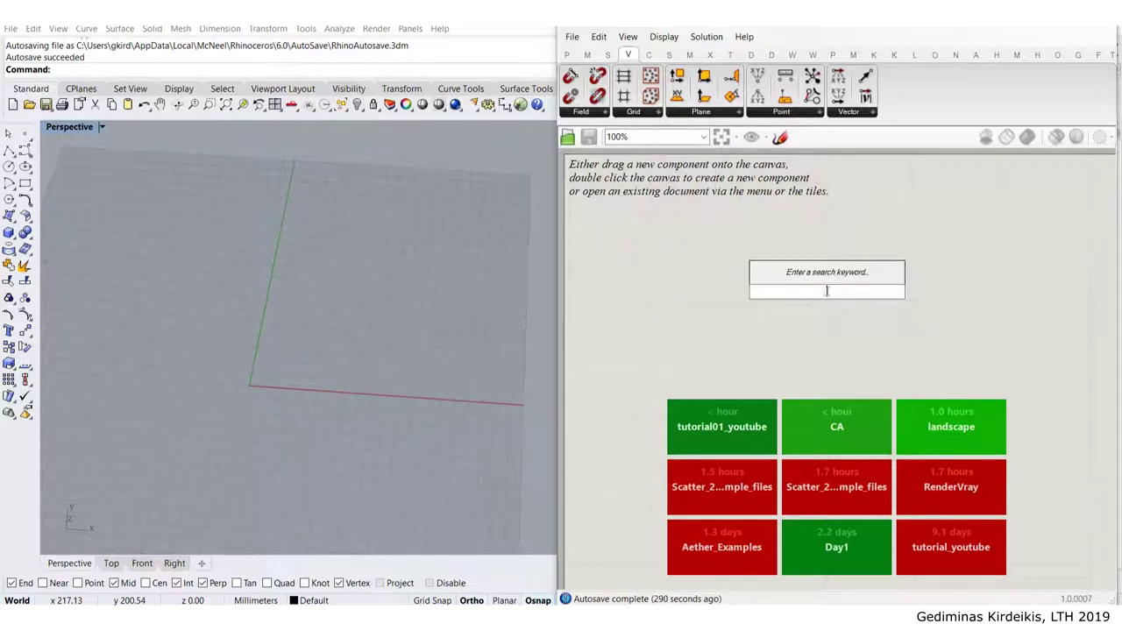
pyautogui.scroll(-3, 798, 313)
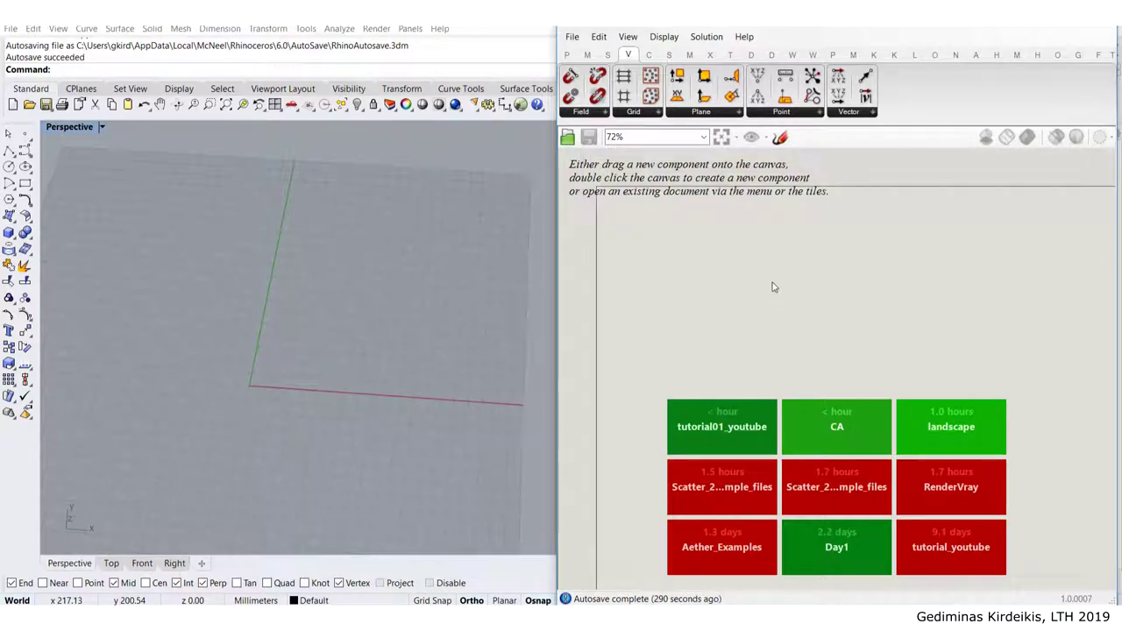
# Add a Construct Point component to the empty Grasshopper canvas
pyautogui.doubleClick(773, 286)
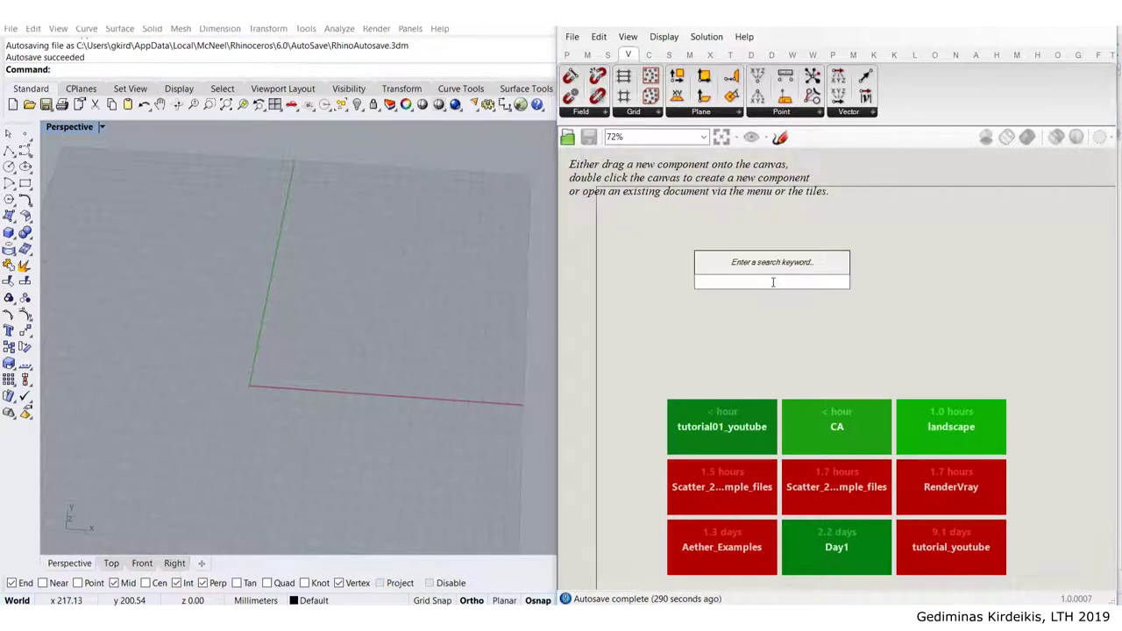
pyautogui.write('point')
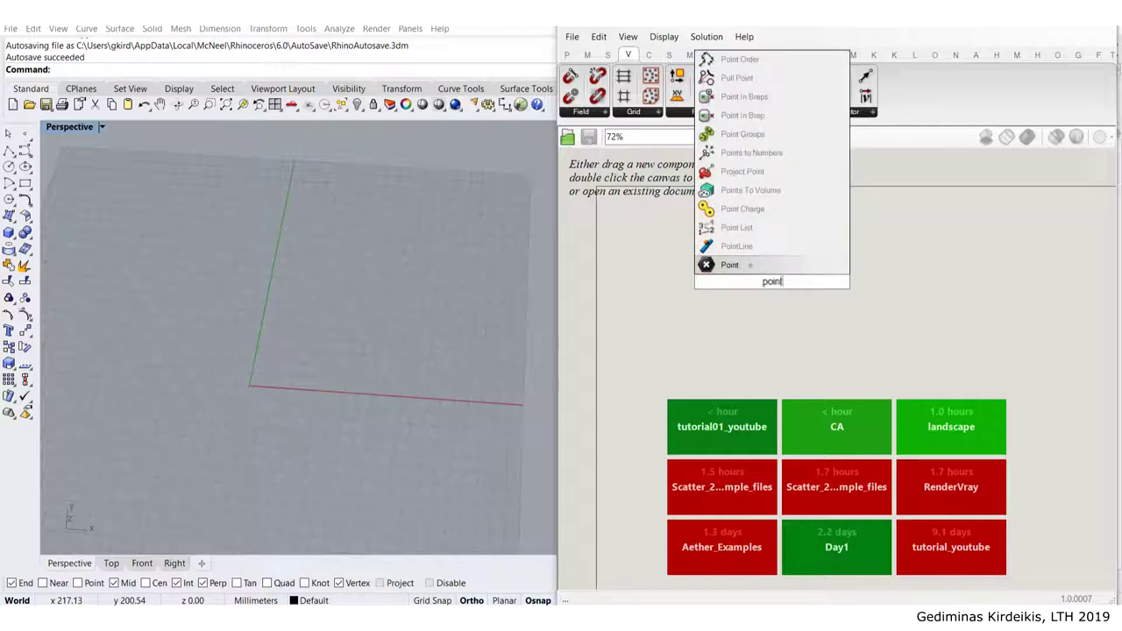
pyautogui.press('BackSpace')
pyautogui.press('BackSpace')
pyautogui.press('BackSpace')
pyautogui.press('BackSpace')
pyautogui.press('BackSpace')
pyautogui.write('construct point')
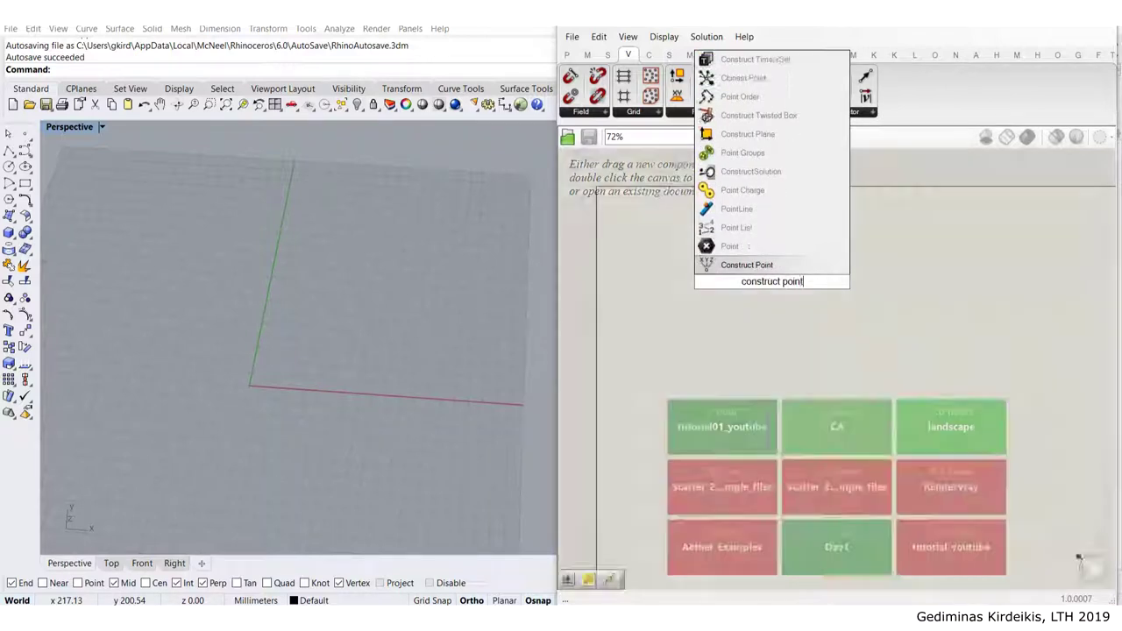
pyautogui.press('Return')
pyautogui.scroll(8, 248, 392)
pyautogui.moveTo(386, 348); pyautogui.dragTo(411, 346, button='right')
pyautogui.scroll(6, 762, 290)
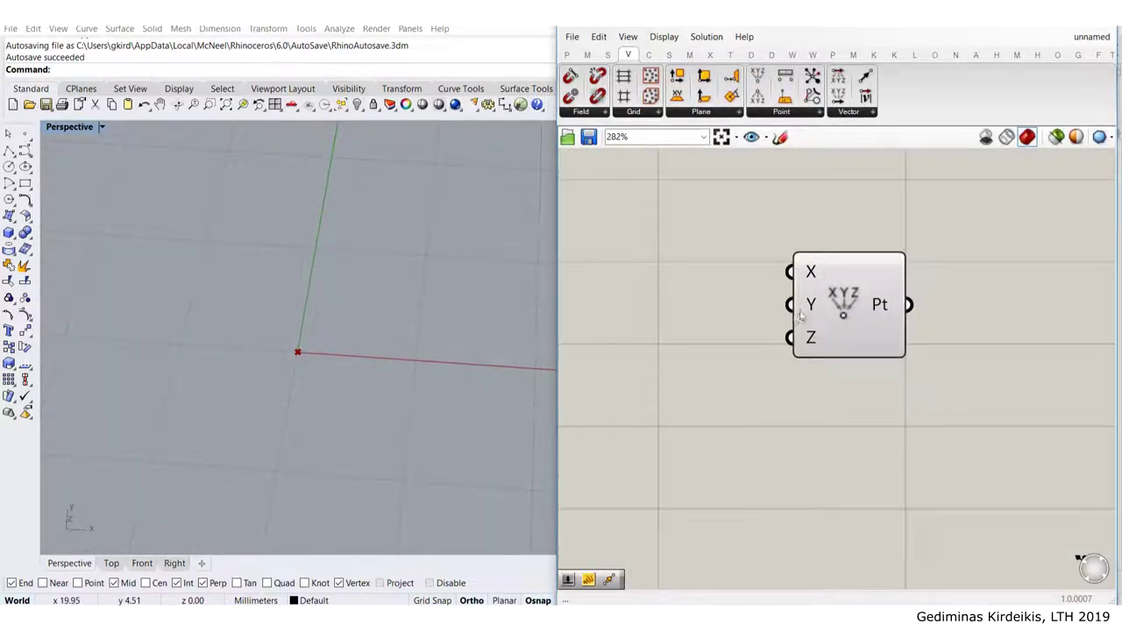
# Move the Construct Point component aside to leave free canvas space in front of its inputs
pyautogui.moveTo(800, 318); pyautogui.dragTo(807, 328)
pyautogui.moveTo(359, 394); pyautogui.dragTo(280, 336, button='right')
pyautogui.scroll(-3, 837, 348)
pyautogui.moveTo(838, 350); pyautogui.dragTo(930, 373)
pyautogui.click(844, 278)
pyautogui.scroll(-1, 844, 278)
pyautogui.moveTo(402, 293); pyautogui.dragTo(340, 315, button='right')
pyautogui.scroll(-5, 379, 326)
pyautogui.scroll(1, 893, 317)
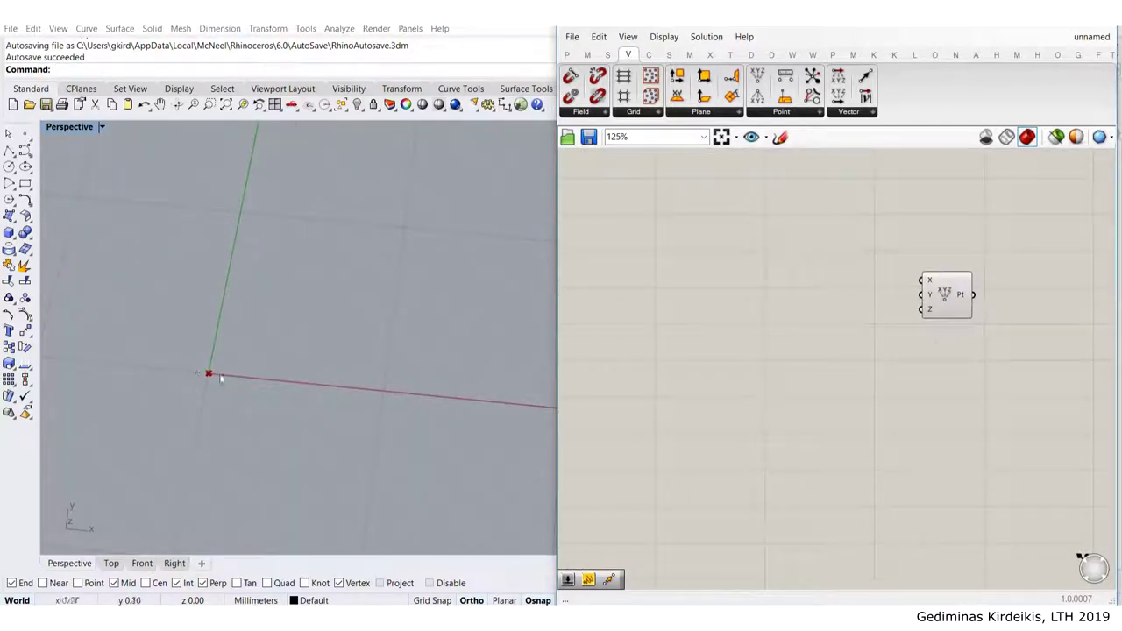
pyautogui.moveTo(944, 307)
pyautogui.mouseDown()
pyautogui.moveTo(959, 307)
pyautogui.moveTo(948, 316)
pyautogui.mouseUp()
pyautogui.click(862, 313)
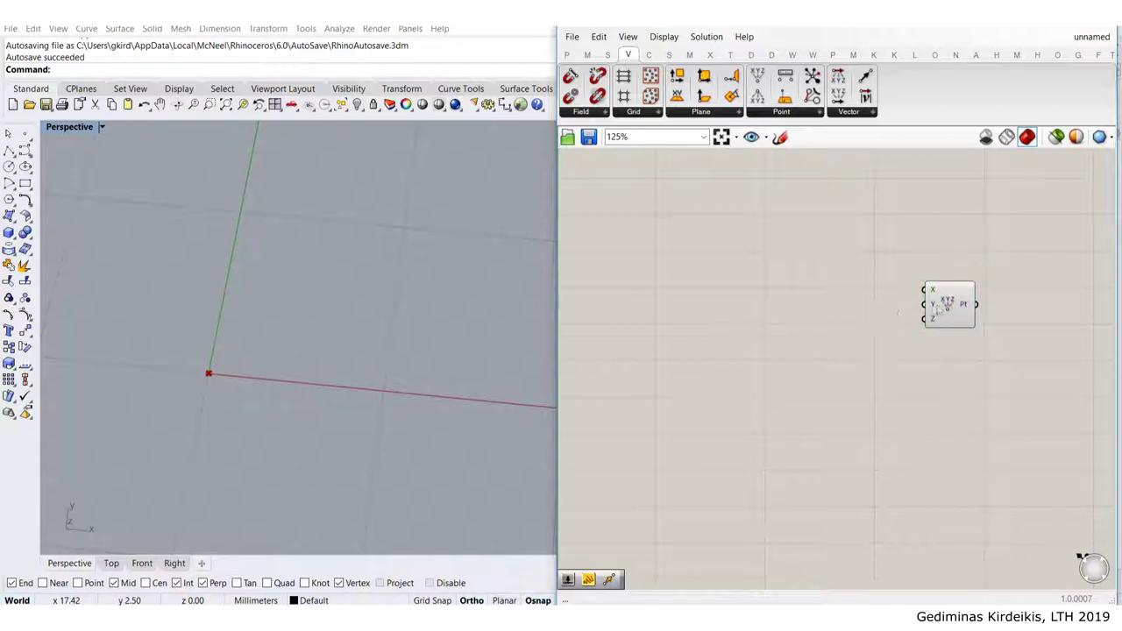
pyautogui.moveTo(903, 307); pyautogui.dragTo(875, 303, button='right')
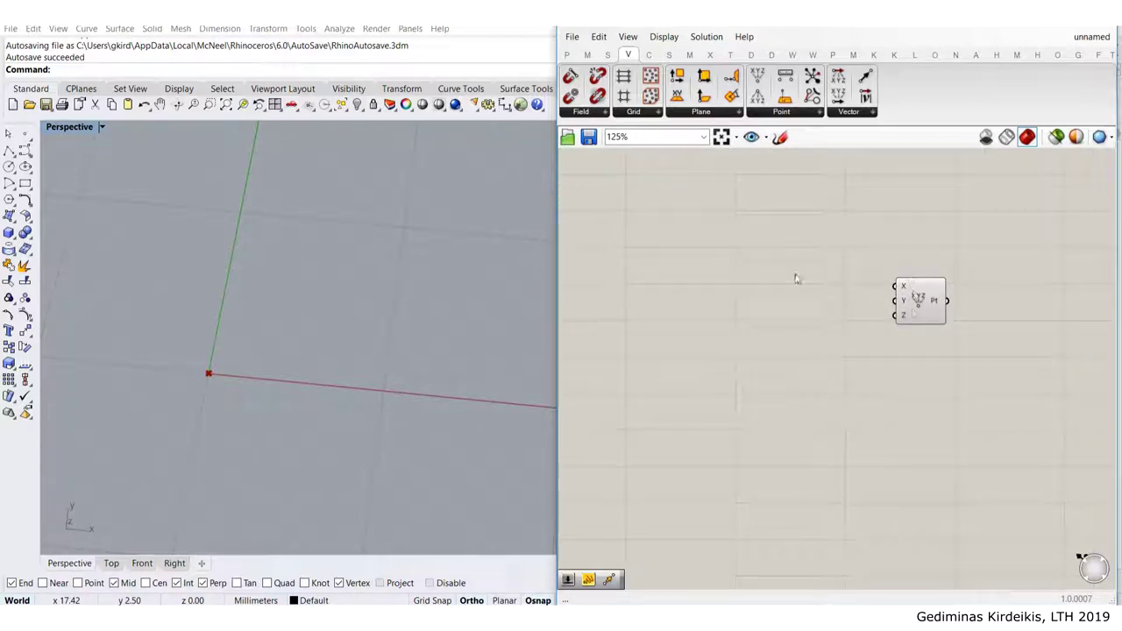
# Add a Series component in front of the Construct Point component
pyautogui.doubleClick(725, 272)
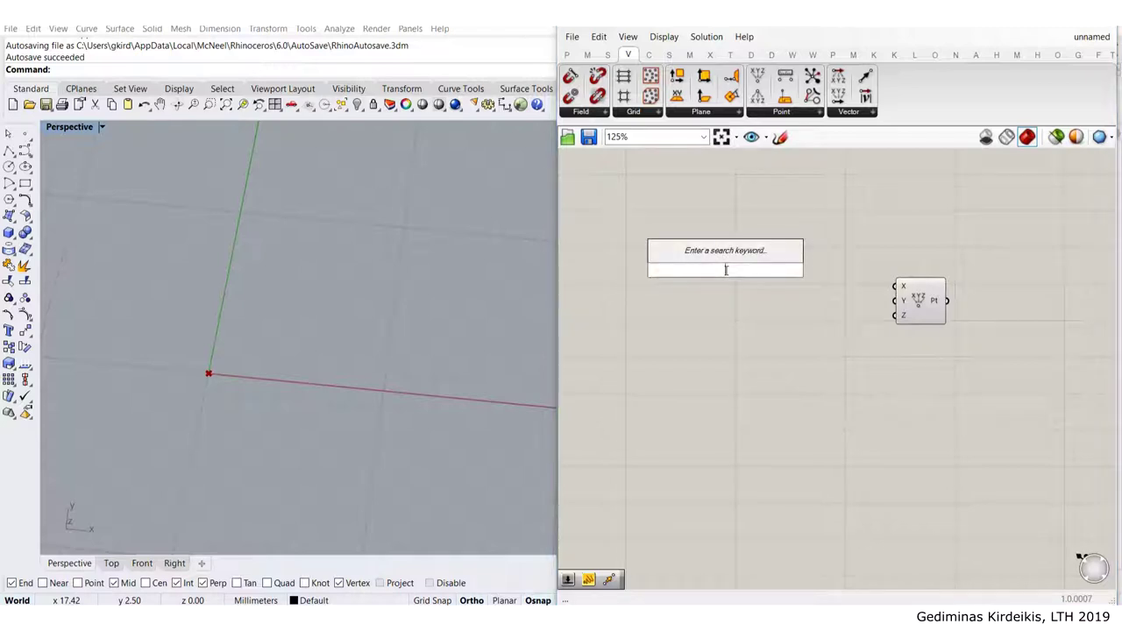
pyautogui.write('series')
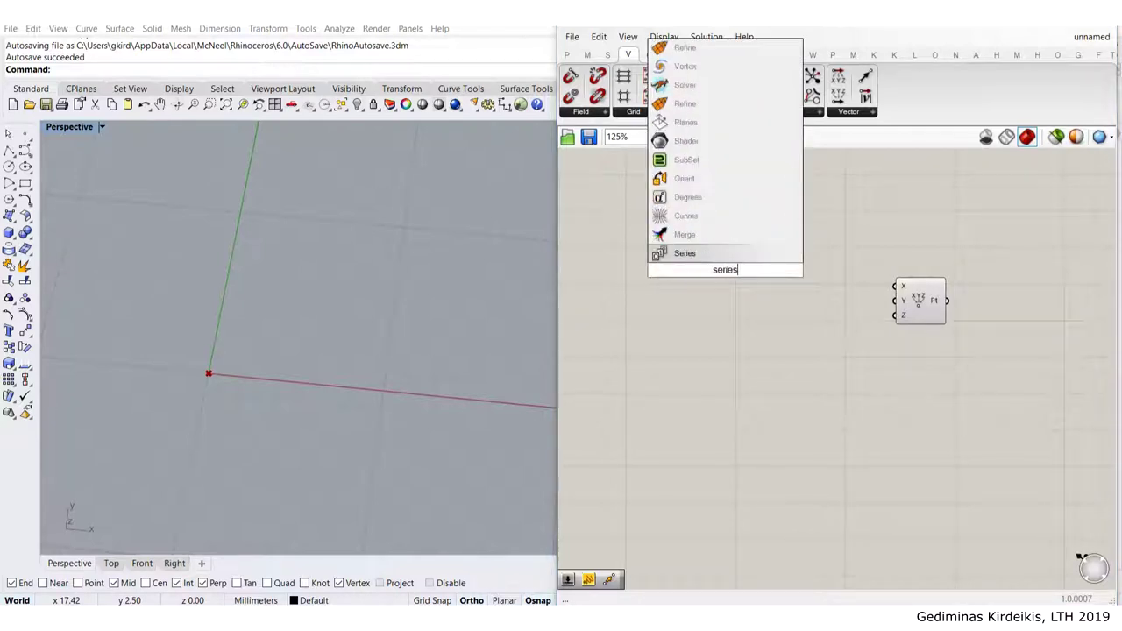
pyautogui.press('Return')
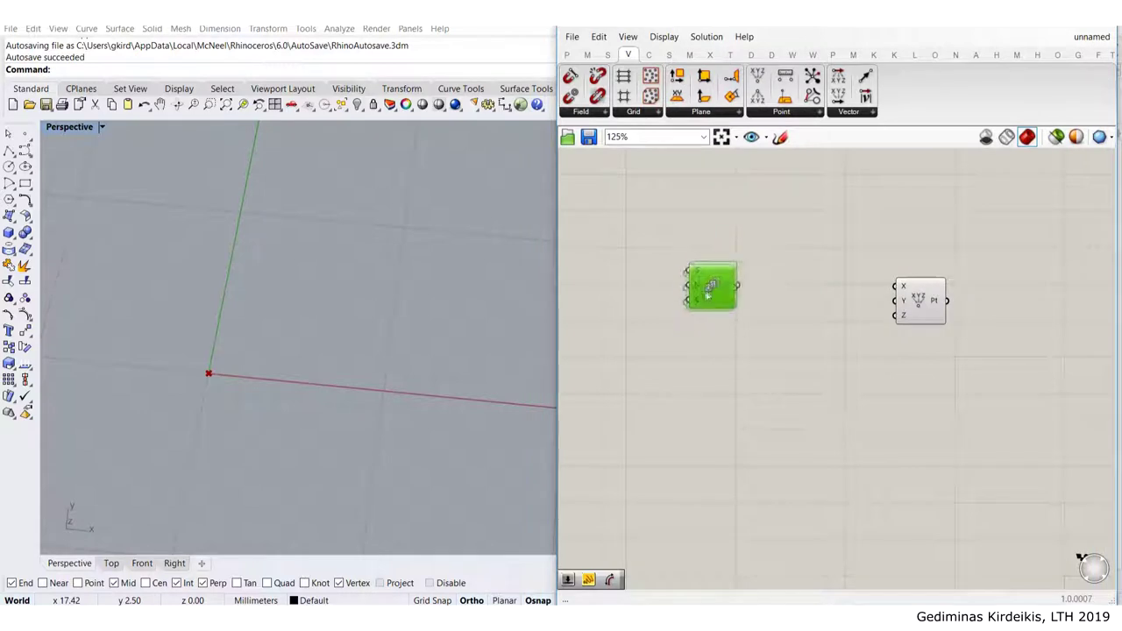
# Place a panel connected to the Series output and enlarge it to show the whole list
pyautogui.click(567, 55)
pyautogui.moveTo(757, 94); pyautogui.dragTo(786, 235)
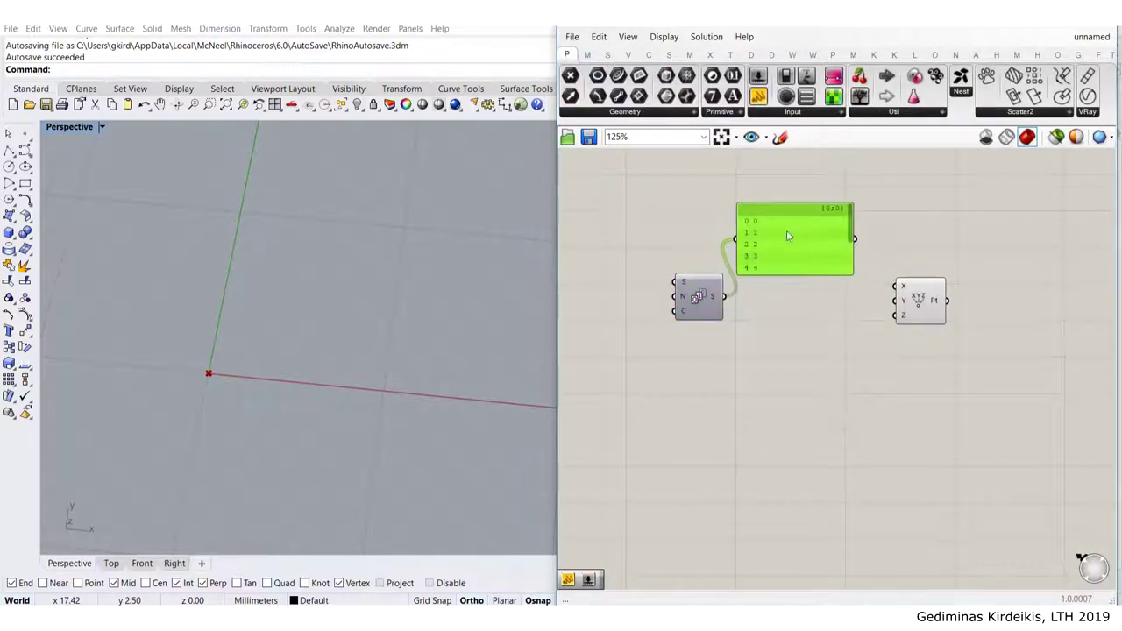
pyautogui.moveTo(777, 275); pyautogui.dragTo(778, 392)
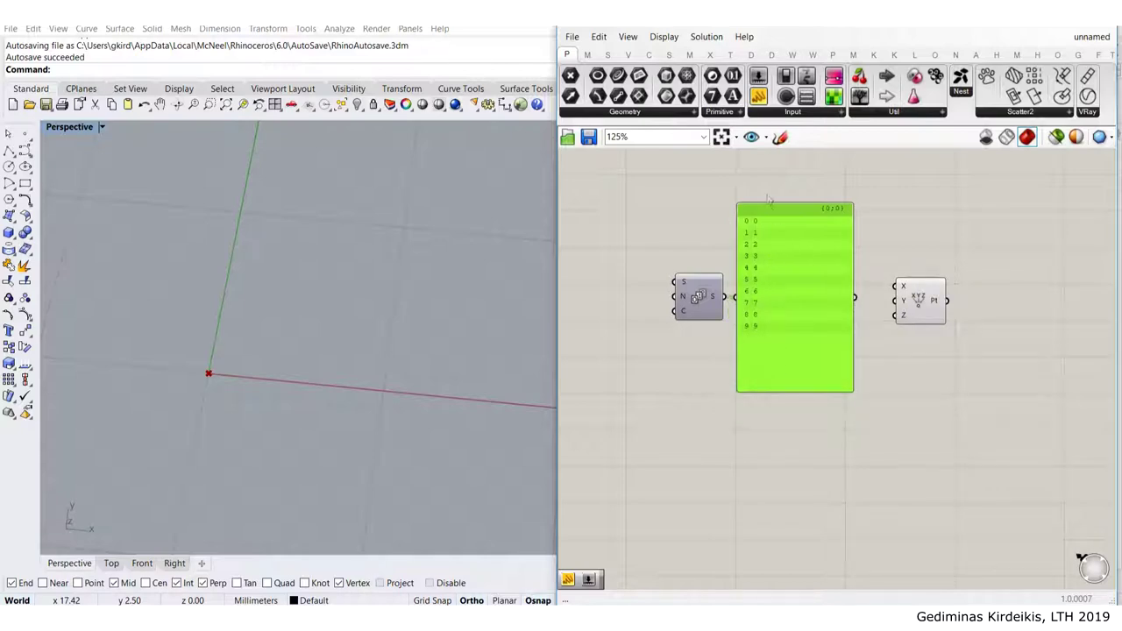
# Examine the Start, Step and Count inputs of the Series component and the viewport grid
pyautogui.scroll(2, 788, 300)
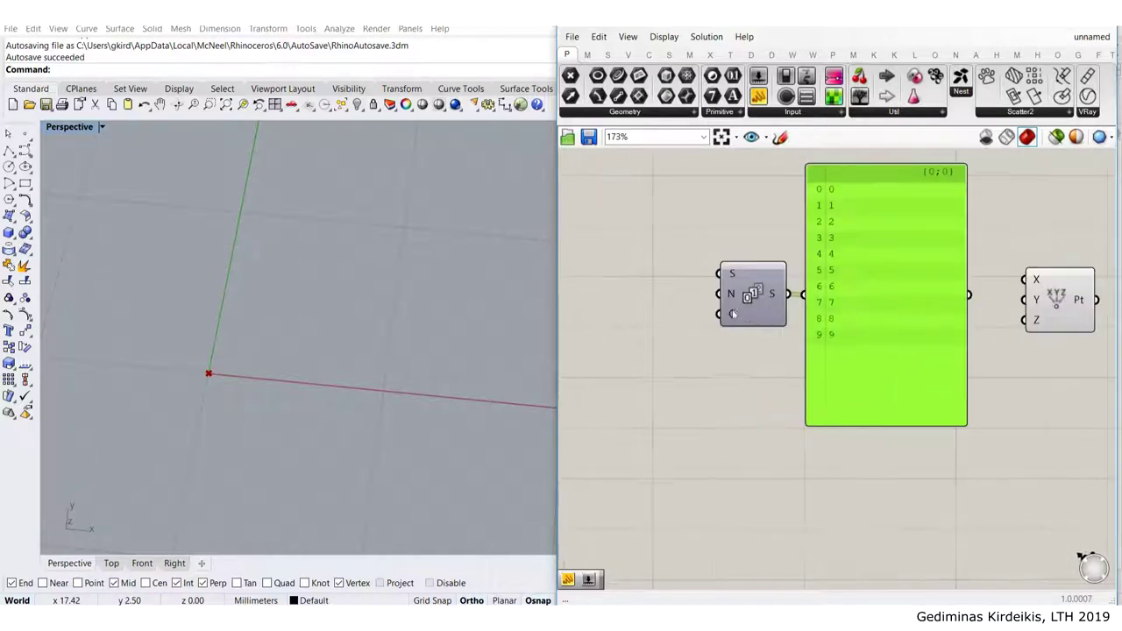
pyautogui.scroll(2, 729, 289)
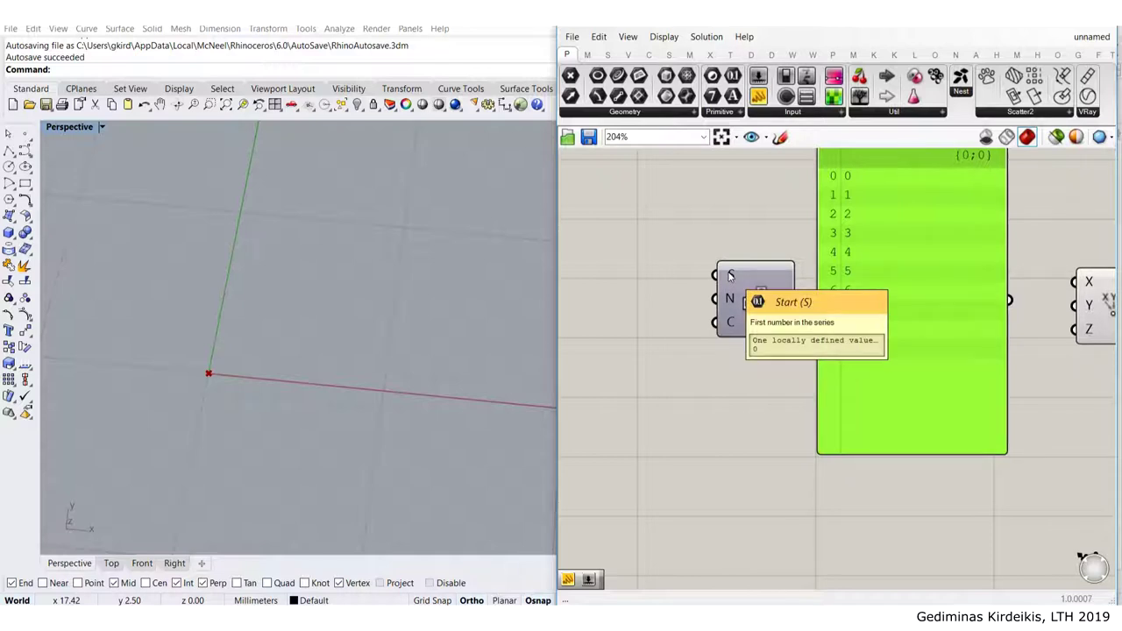
pyautogui.moveTo(761, 232); pyautogui.dragTo(737, 264, button='right')
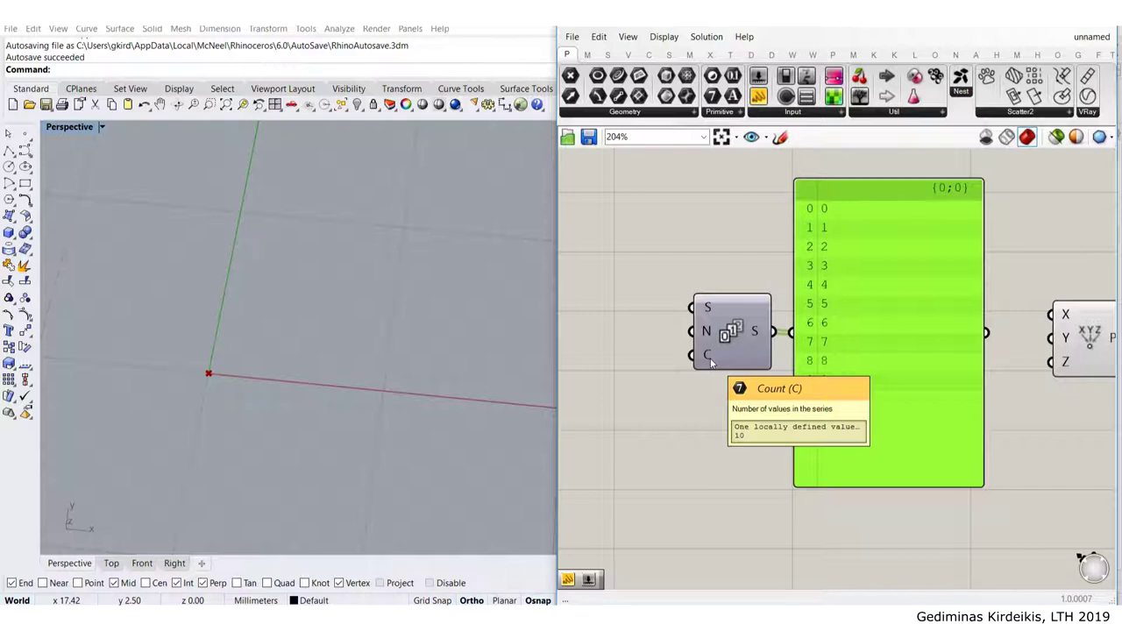
pyautogui.scroll(-3, 959, 272)
pyautogui.doubleClick(708, 306)
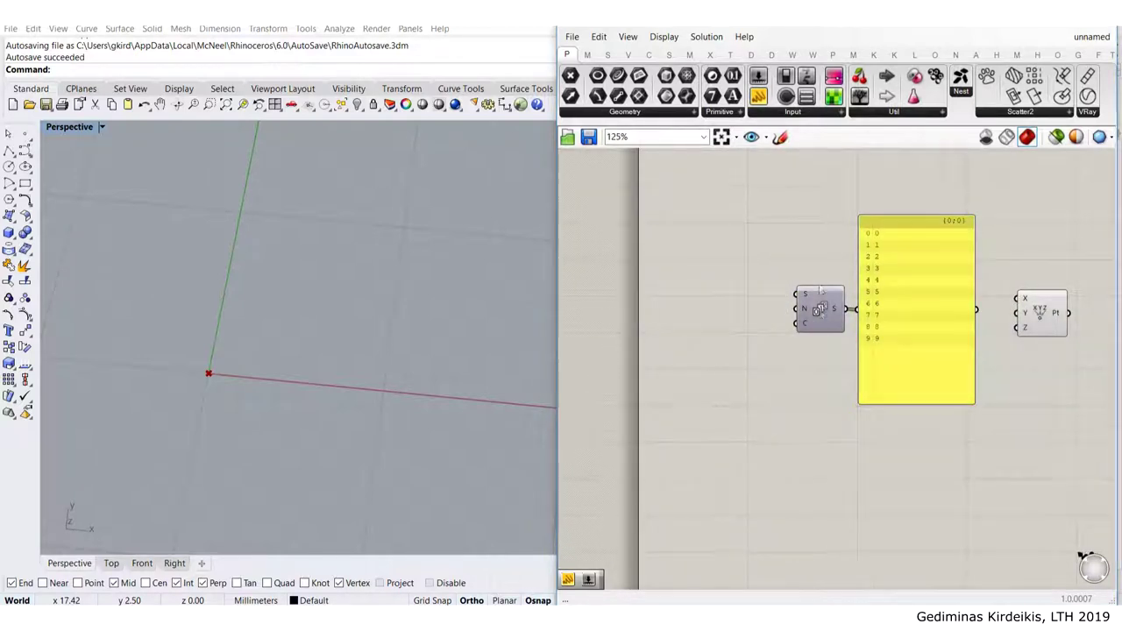
pyautogui.scroll(2, 798, 298)
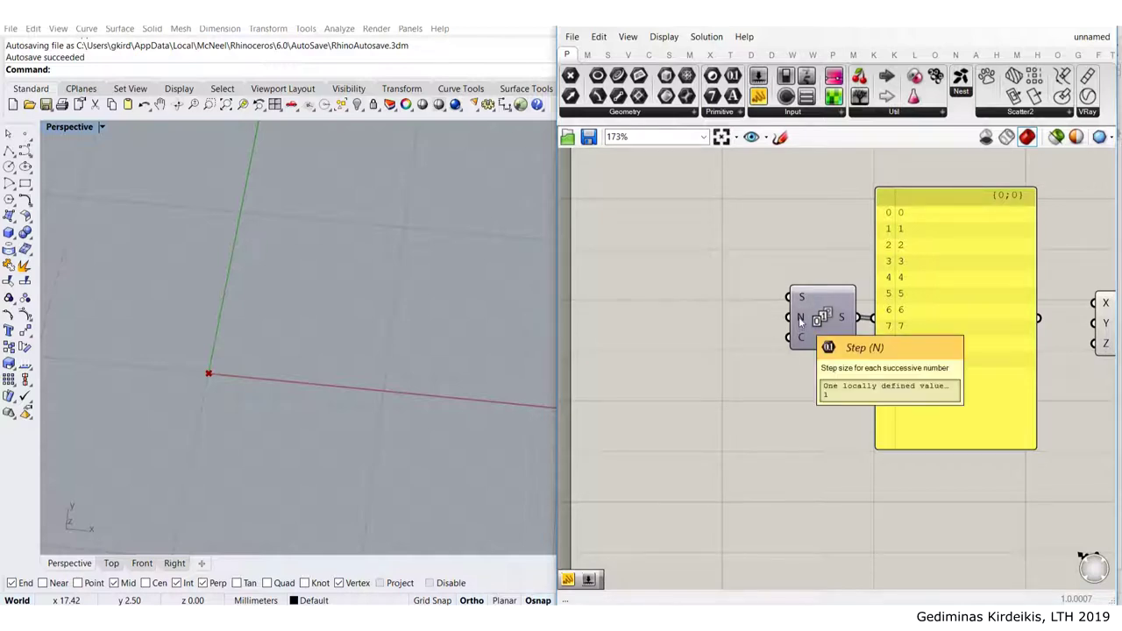
pyautogui.scroll(-4, 263, 390)
pyautogui.keyDown('shift'); pyautogui.moveTo(274, 391); pyautogui.dragTo(282, 330, button='right'); pyautogui.keyUp('shift')
pyautogui.scroll(7, 283, 330)
pyautogui.scroll(-8, 350, 281)
pyautogui.scroll(5, 293, 271)
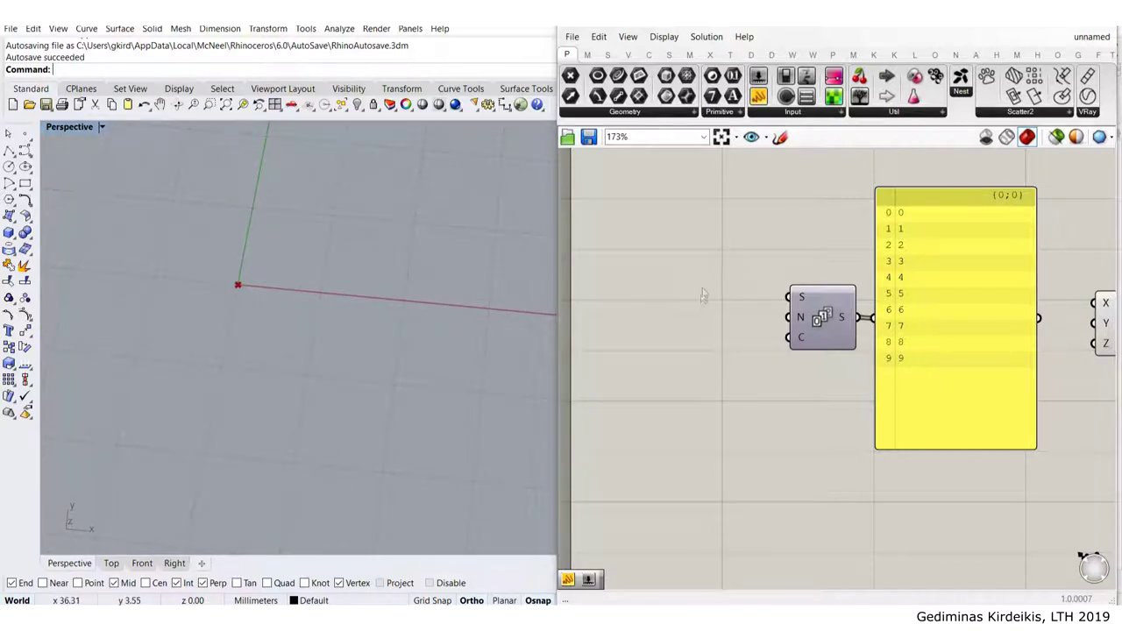
# Create a number slider with value 10 and connect it to the Series Step input
pyautogui.doubleClick(703, 315)
pyautogui.write('10')
pyautogui.press('Return')
pyautogui.moveTo(726, 320)
pyautogui.mouseDown()
pyautogui.moveTo(716, 329)
pyautogui.moveTo(790, 321)
pyautogui.moveTo(731, 319)
pyautogui.mouseUp()
pyautogui.click(815, 226)
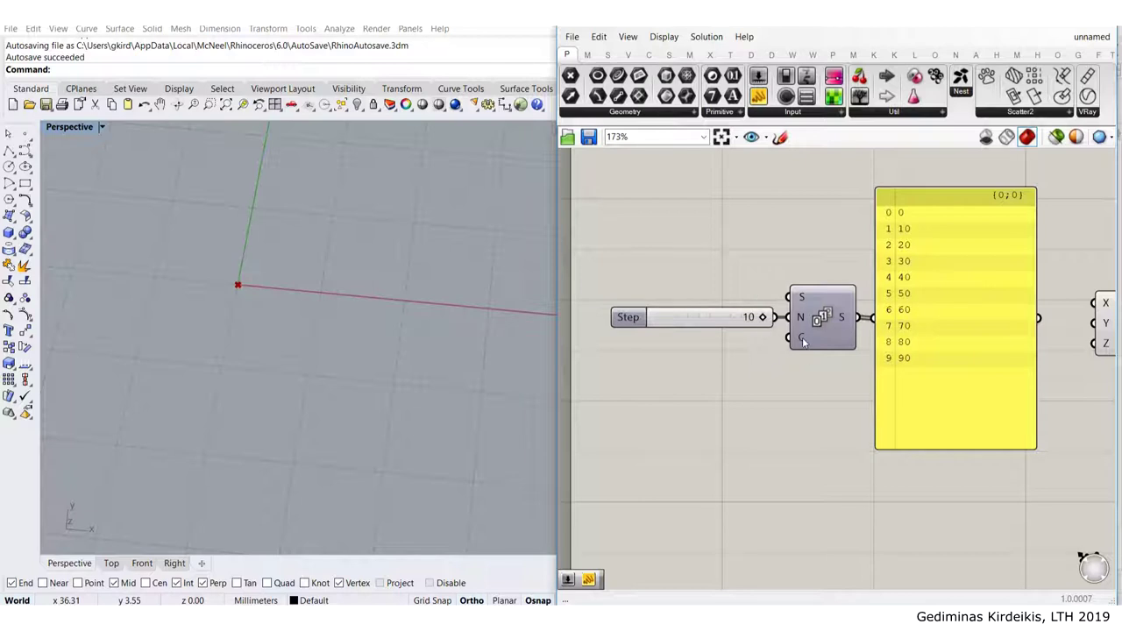
# Create a number slider with value 15, connect it to the Series Count input and place it under the Step slider
pyautogui.moveTo(803, 341)
pyautogui.moveTo(731, 391); pyautogui.dragTo(795, 336, button='right')
pyautogui.scroll(-10, 347, 328)
pyautogui.keyDown('shift'); pyautogui.moveTo(448, 311); pyautogui.dragTo(278, 306, button='right'); pyautogui.keyUp('shift')
pyautogui.doubleClick(743, 317)
pyautogui.write('15')
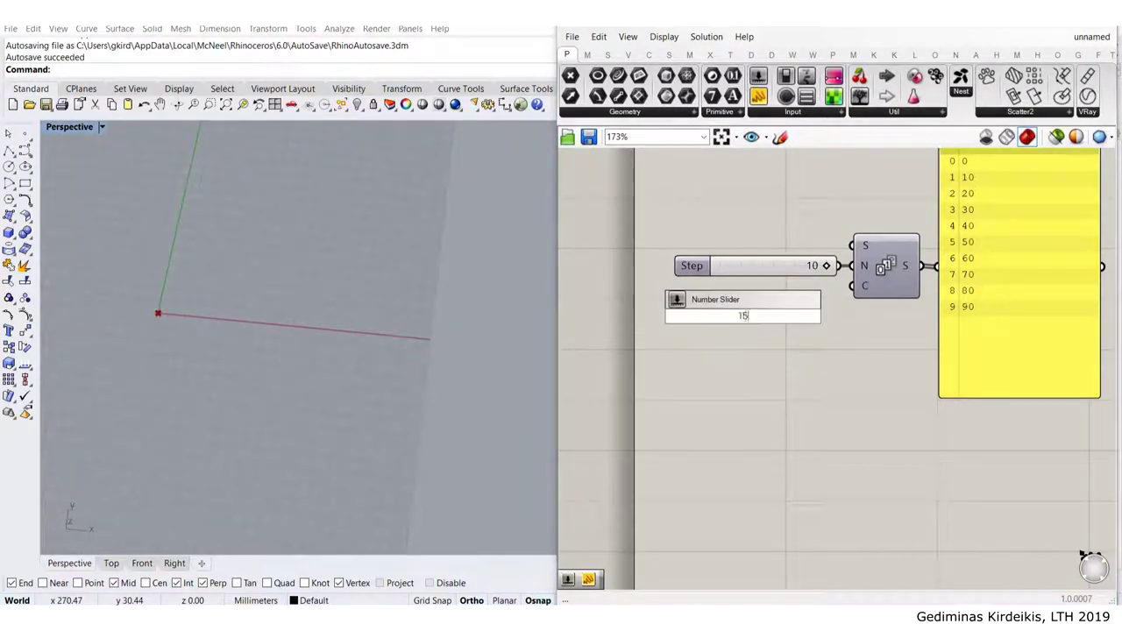
pyautogui.press('Return')
pyautogui.scroll(4, 813, 322)
pyautogui.moveTo(833, 315); pyautogui.dragTo(878, 266)
pyautogui.moveTo(785, 324); pyautogui.dragTo(794, 290)
pyautogui.scroll(-5, 793, 290)
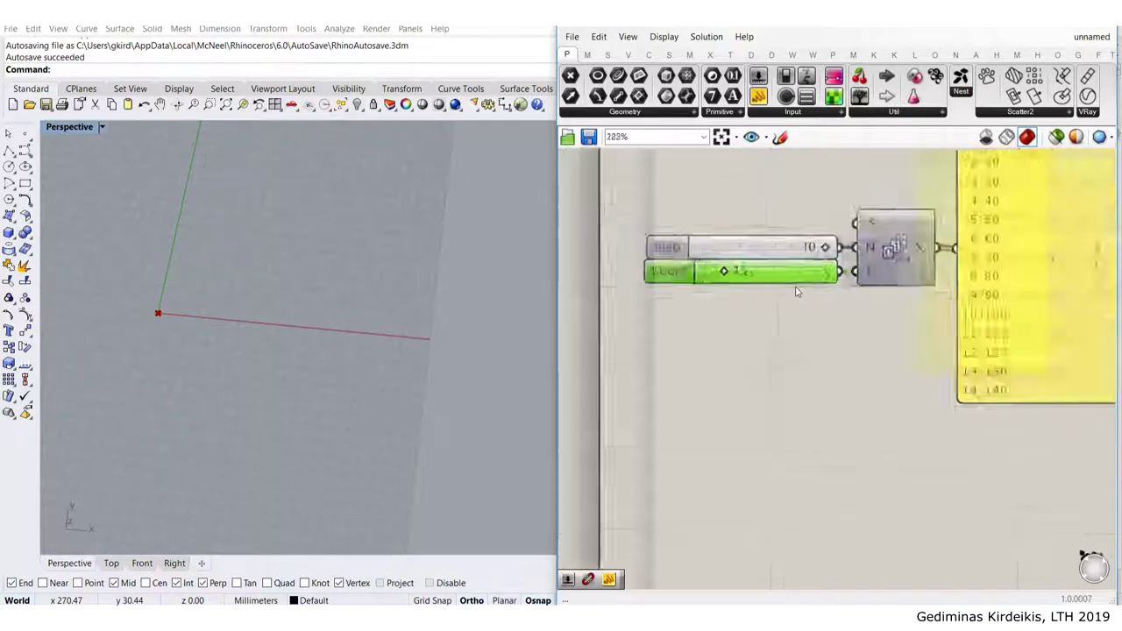
# Enlarge the panel listing the series values and move it below the components
pyautogui.moveTo(886, 391); pyautogui.dragTo(887, 428)
pyautogui.moveTo(884, 319); pyautogui.dragTo(926, 511)
pyautogui.moveTo(804, 289); pyautogui.dragTo(760, 260, button='right')
pyautogui.scroll(2, 759, 260)
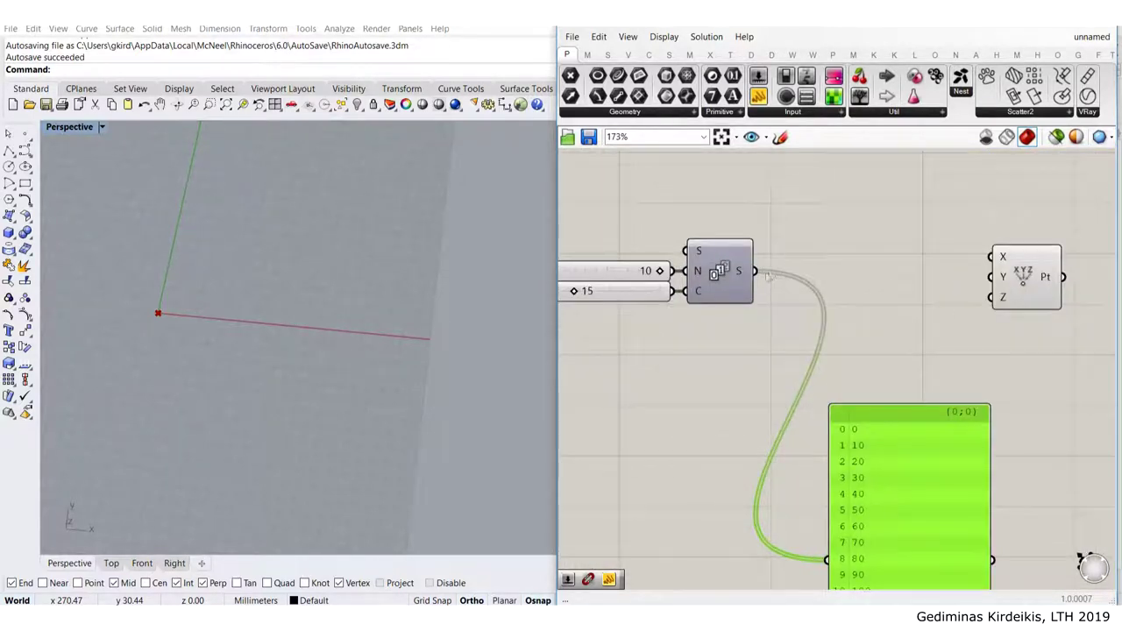
# Connect the Series output to the X input of Construct Point to create a row of points
pyautogui.moveTo(754, 272); pyautogui.dragTo(934, 295)
pyautogui.click(885, 206)
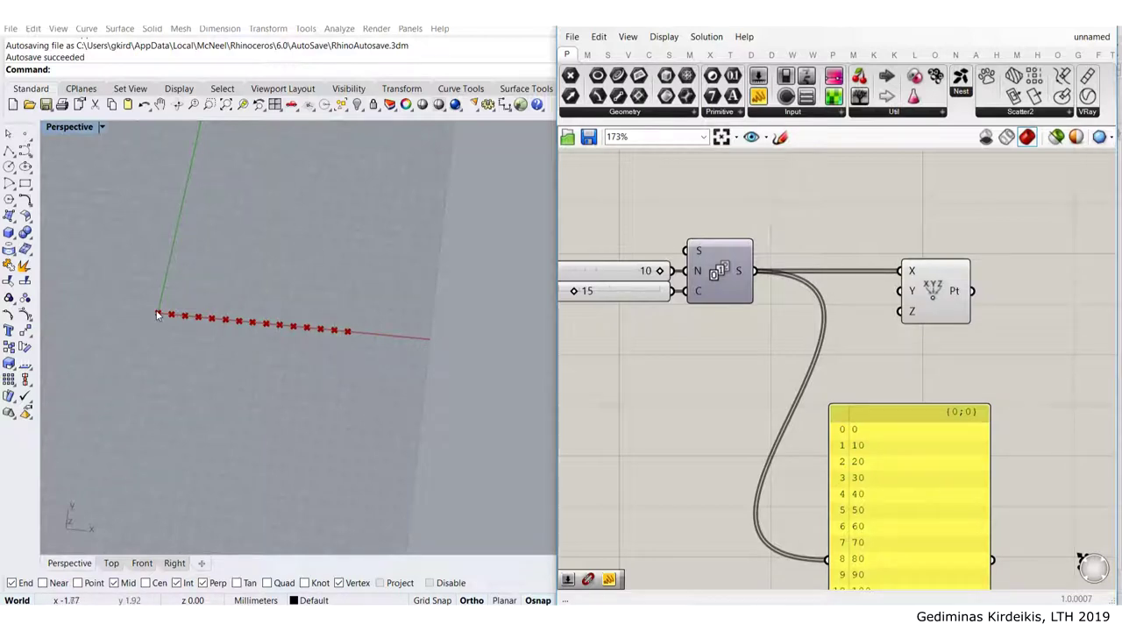
pyautogui.scroll(5, 158, 314)
pyautogui.keyDown('shift'); pyautogui.moveTo(426, 313); pyautogui.dragTo(412, 295, button='right'); pyautogui.keyUp('shift')
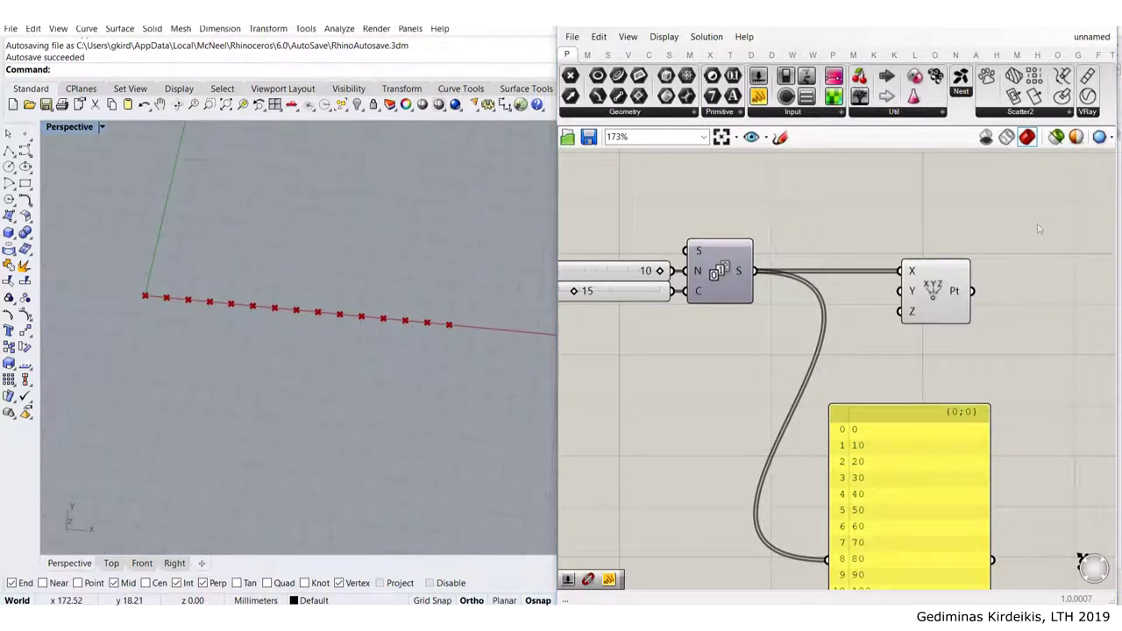
# Add a second panel beside Construct Point and connect its point output to it
pyautogui.scroll(-3, 880, 354)
pyautogui.moveTo(905, 352); pyautogui.dragTo(827, 274, button='right')
pyautogui.moveTo(826, 400); pyautogui.dragTo(1017, 356)
pyautogui.scroll(2, 912, 256)
pyautogui.click(911, 227)
pyautogui.moveTo(831, 236); pyautogui.dragTo(930, 246)
pyautogui.moveTo(945, 233); pyautogui.dragTo(920, 336, button='right')
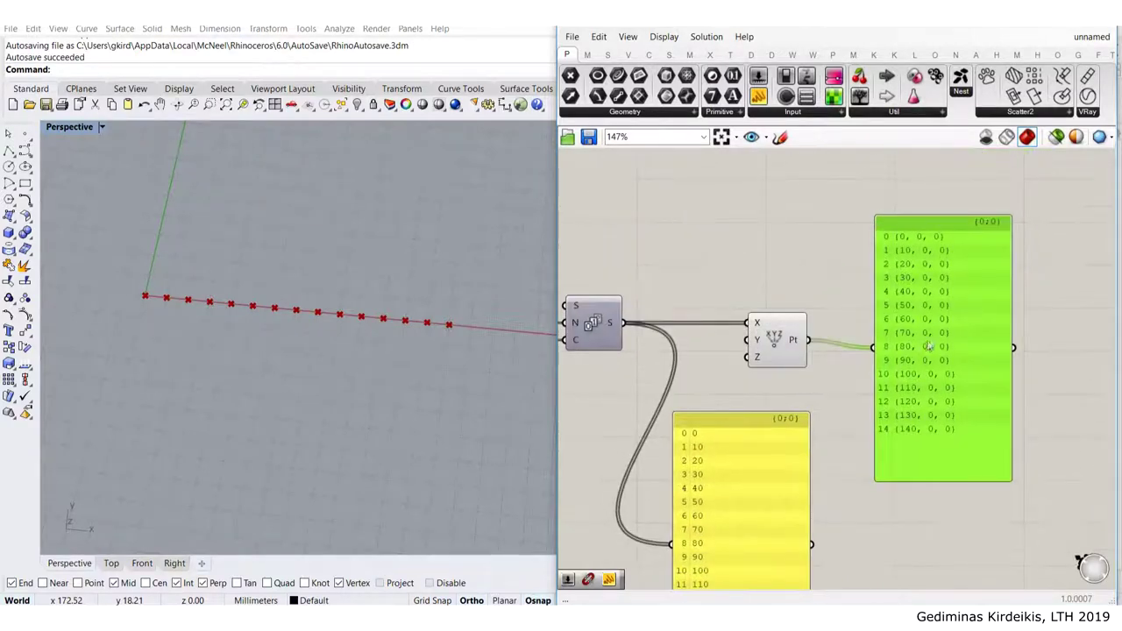
pyautogui.moveTo(925, 337); pyautogui.dragTo(943, 331)
# Compare the point coordinates in the panel with the row of points in the viewport
pyautogui.moveTo(868, 330); pyautogui.dragTo(888, 268, button='right')
pyautogui.scroll(1, 804, 292)
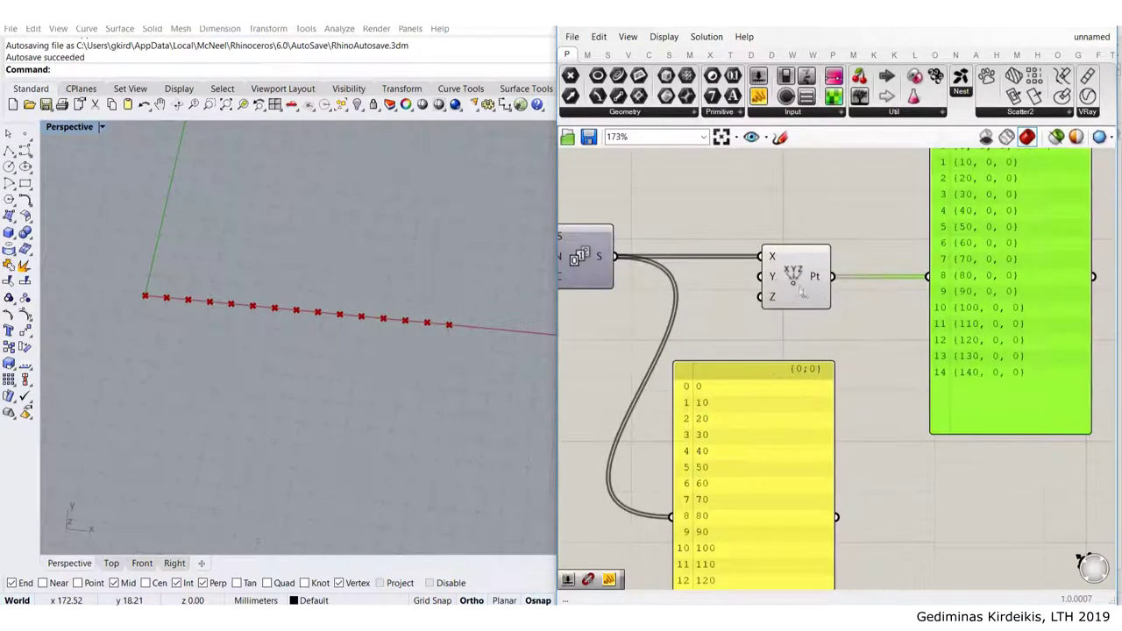
pyautogui.moveTo(938, 189); pyautogui.dragTo(903, 248, button='right')
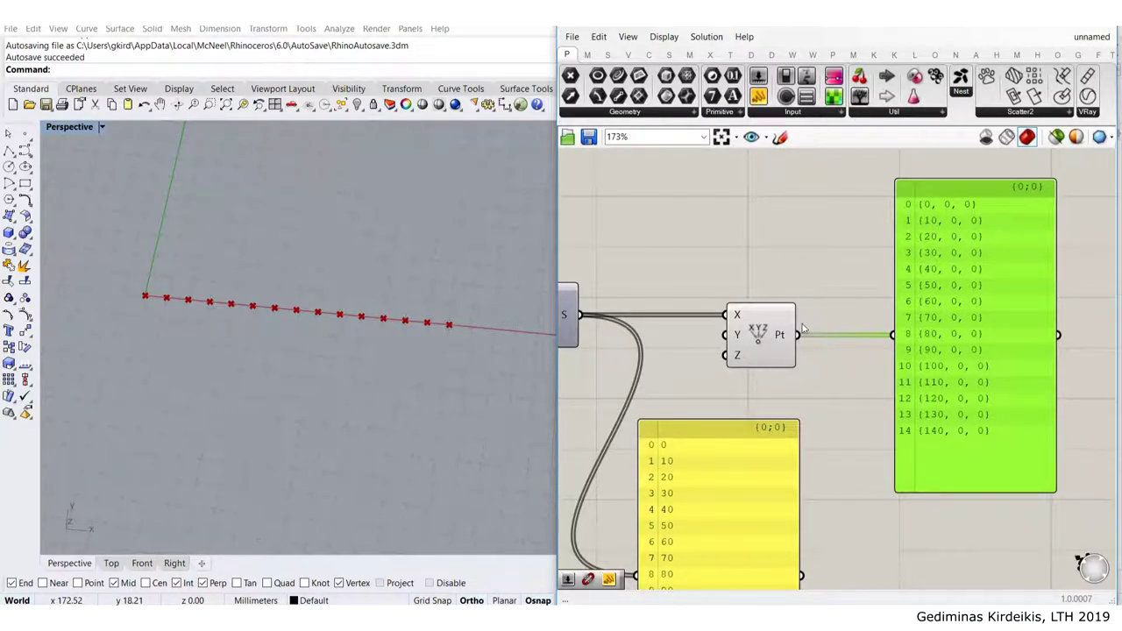
pyautogui.scroll(-1, 803, 327)
pyautogui.moveTo(225, 277); pyautogui.dragTo(237, 373, button='right')
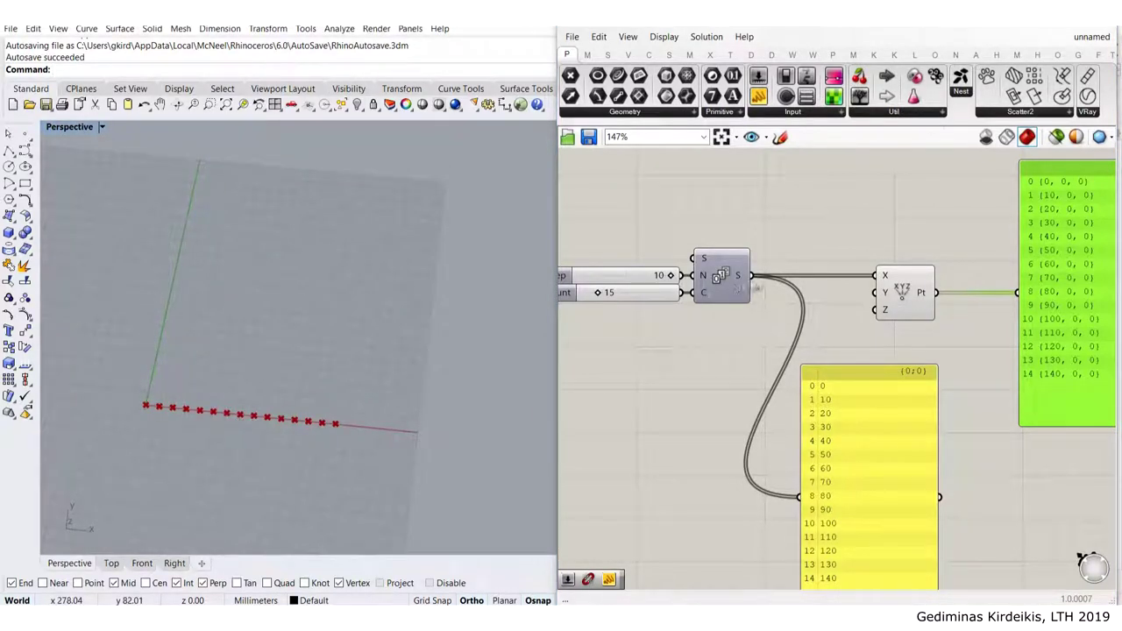
pyautogui.moveTo(888, 298); pyautogui.dragTo(826, 241, button='right')
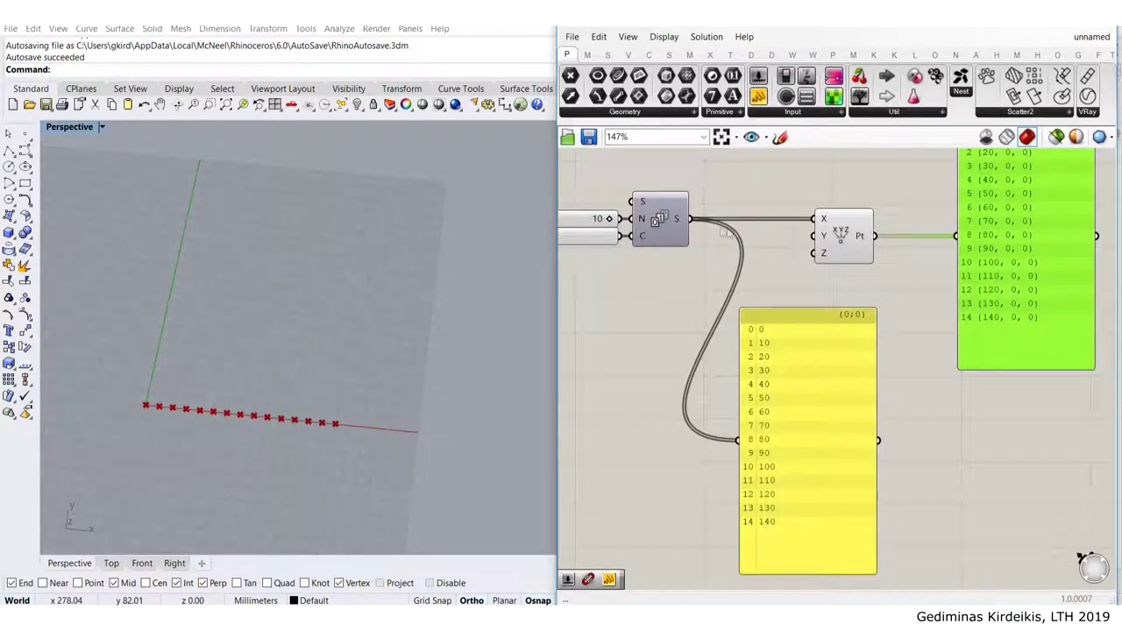
# Connect the Series output to the Y input of Construct Point as well, producing a diagonal line of points
pyautogui.moveTo(689, 219); pyautogui.dragTo(821, 240)
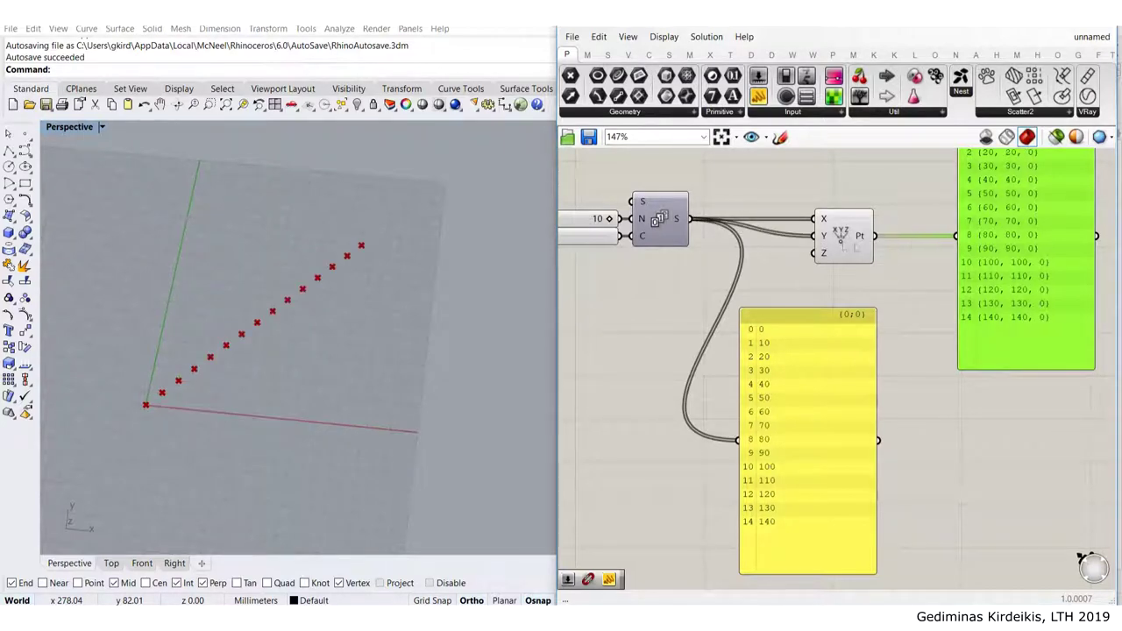
pyautogui.moveTo(901, 252); pyautogui.dragTo(909, 292, button='right')
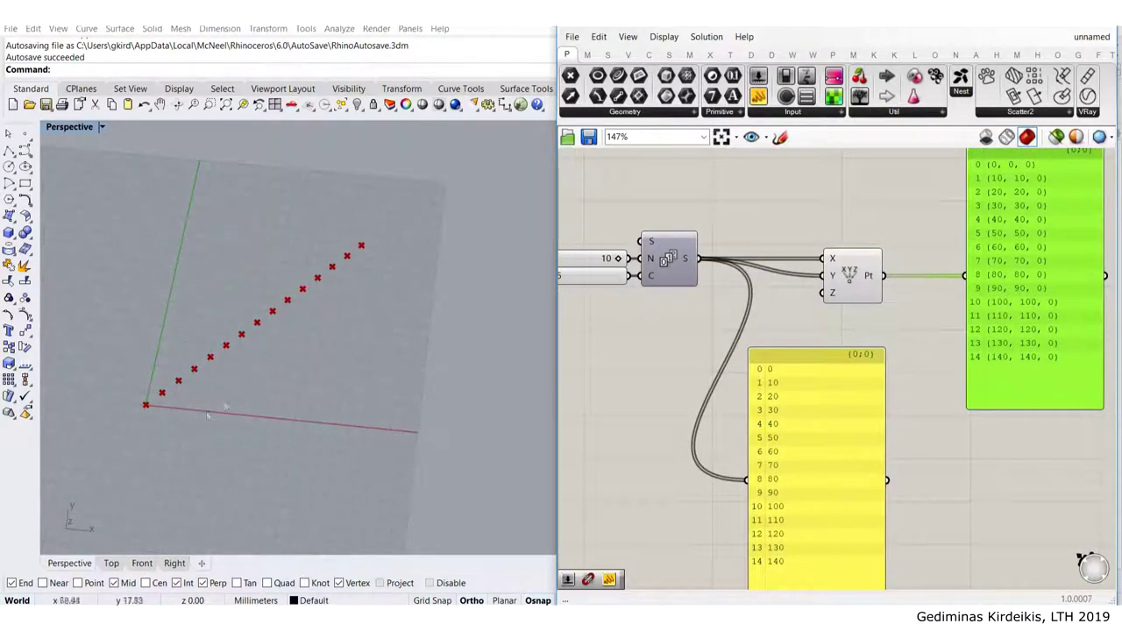
pyautogui.moveTo(989, 178); pyautogui.dragTo(935, 197, button='right')
pyautogui.scroll(2, 935, 195)
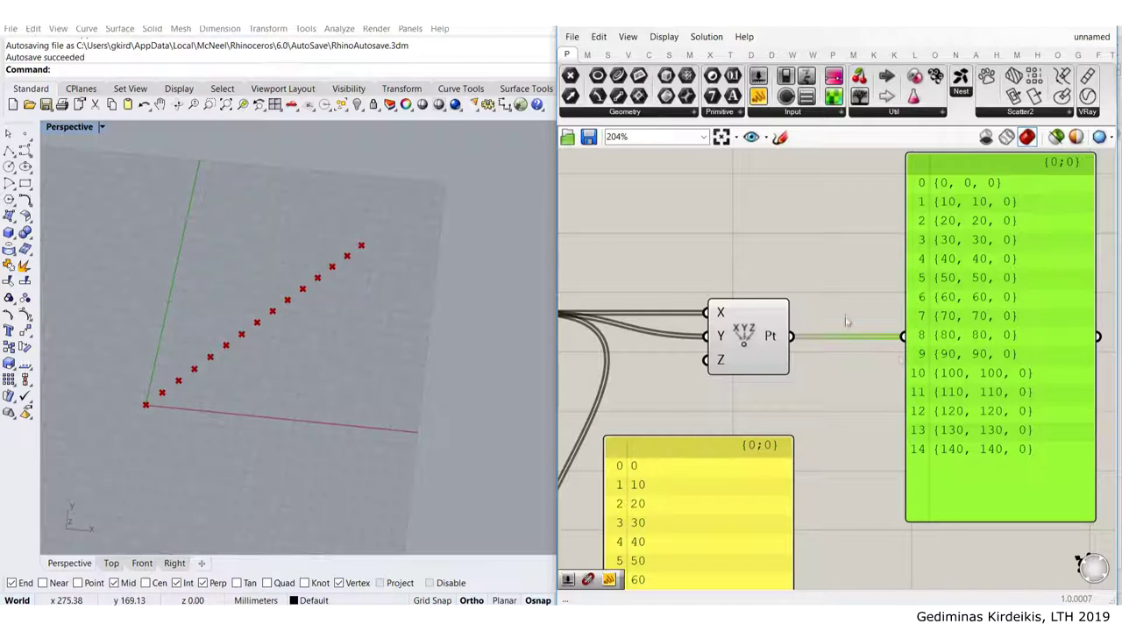
pyautogui.scroll(-3, 848, 321)
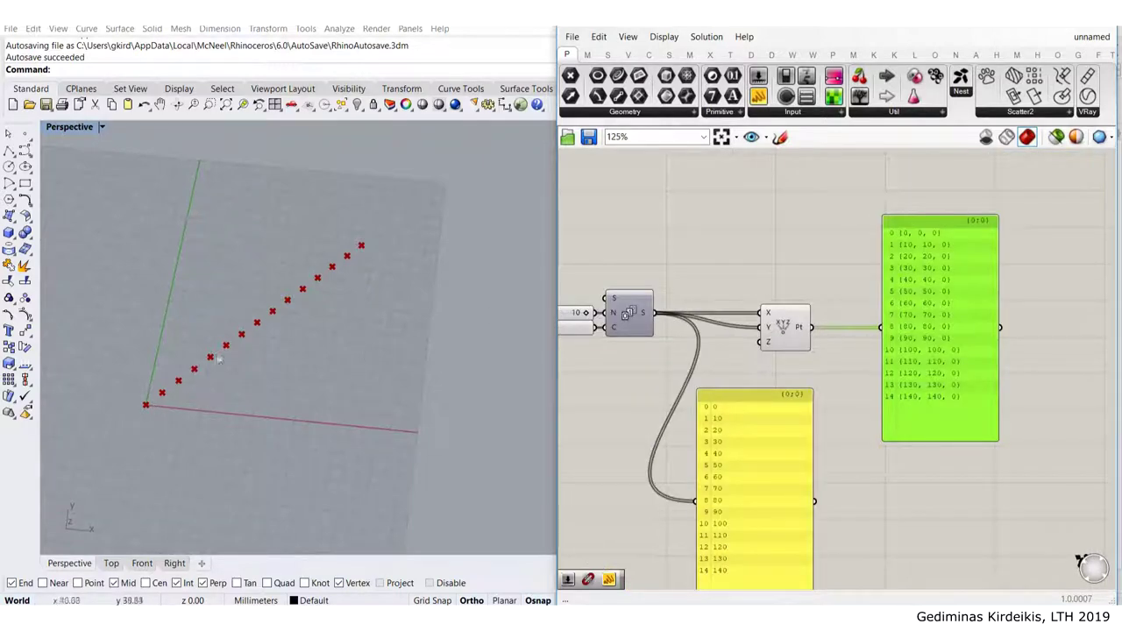
# Delete the panel listing the series values below the components
pyautogui.moveTo(720, 410); pyautogui.dragTo(765, 320, button='right')
pyautogui.click(781, 392)
pyautogui.press('Delete')
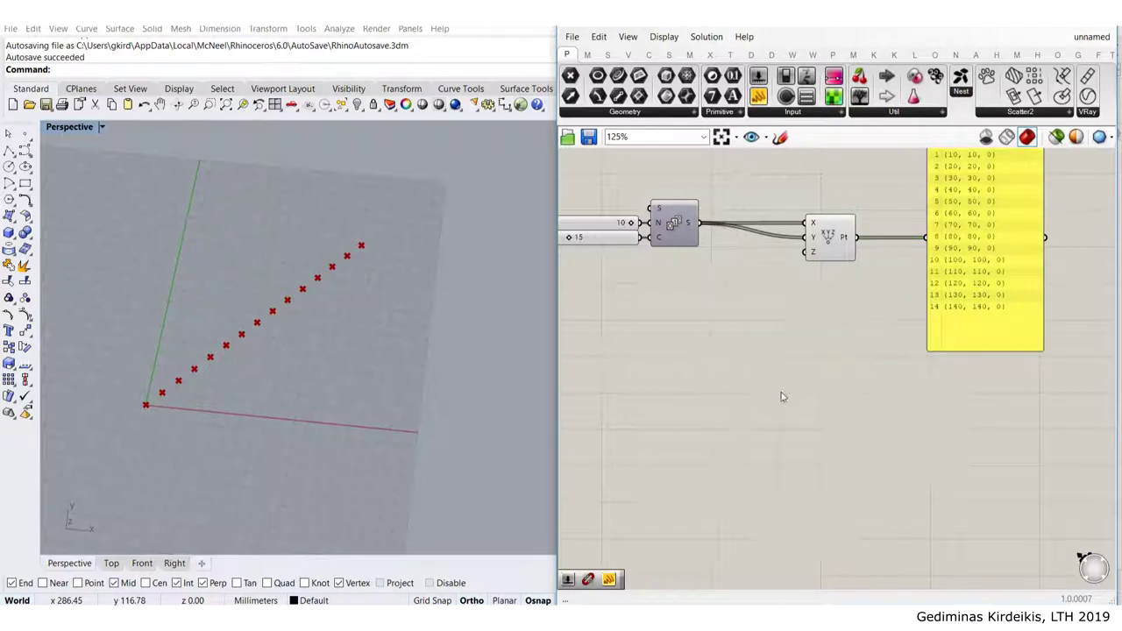
# Move Construct Point closer to the Series component
pyautogui.moveTo(972, 247); pyautogui.dragTo(958, 307, button='right')
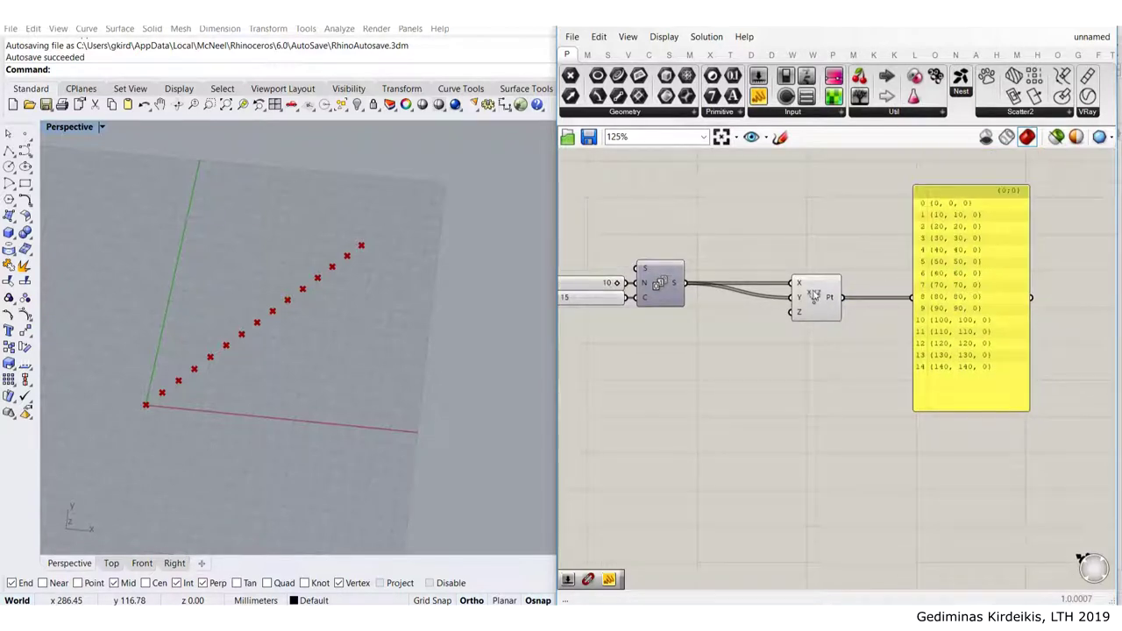
pyautogui.moveTo(813, 296); pyautogui.dragTo(758, 296)
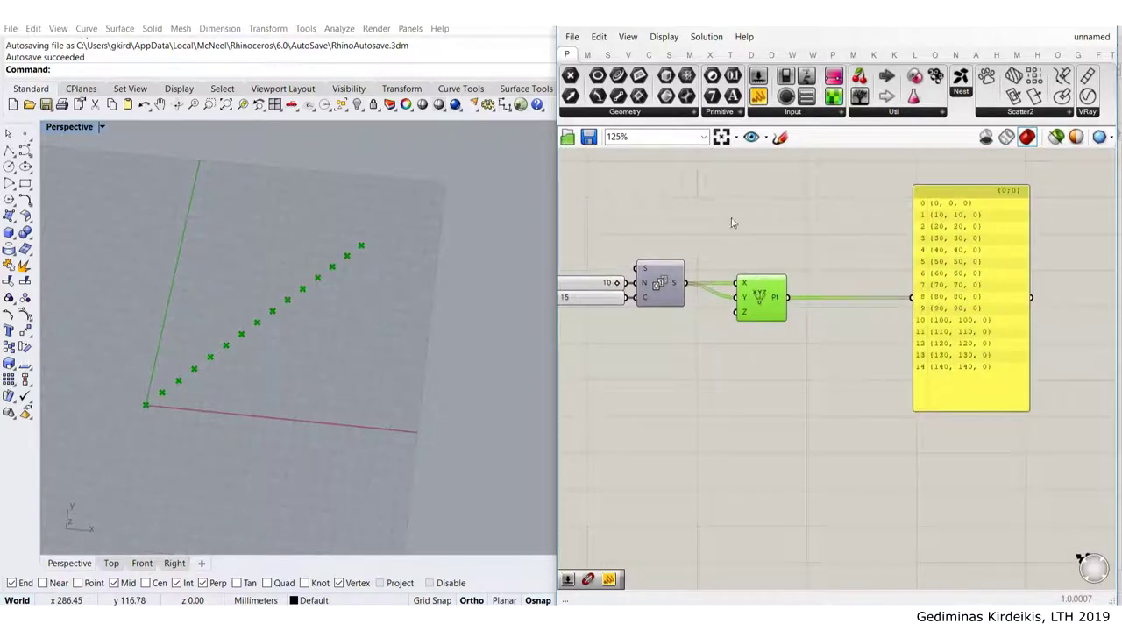
pyautogui.click(734, 230)
# Graft the X input of Construct Point so the points form a square grid
pyautogui.scroll(2, 691, 284)
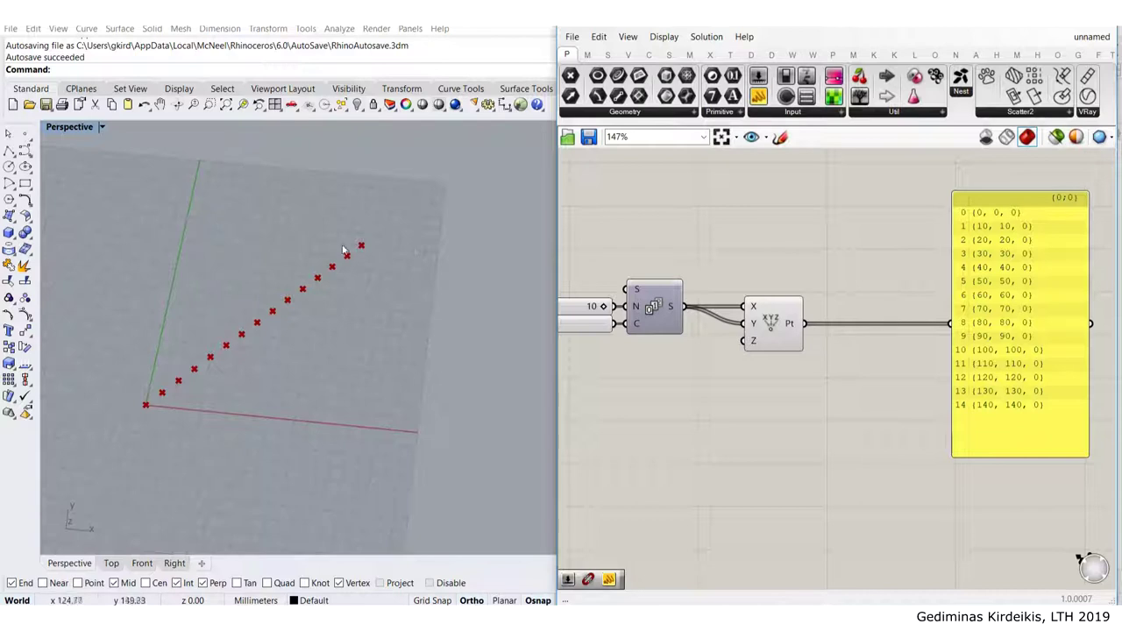
pyautogui.scroll(2, 776, 311)
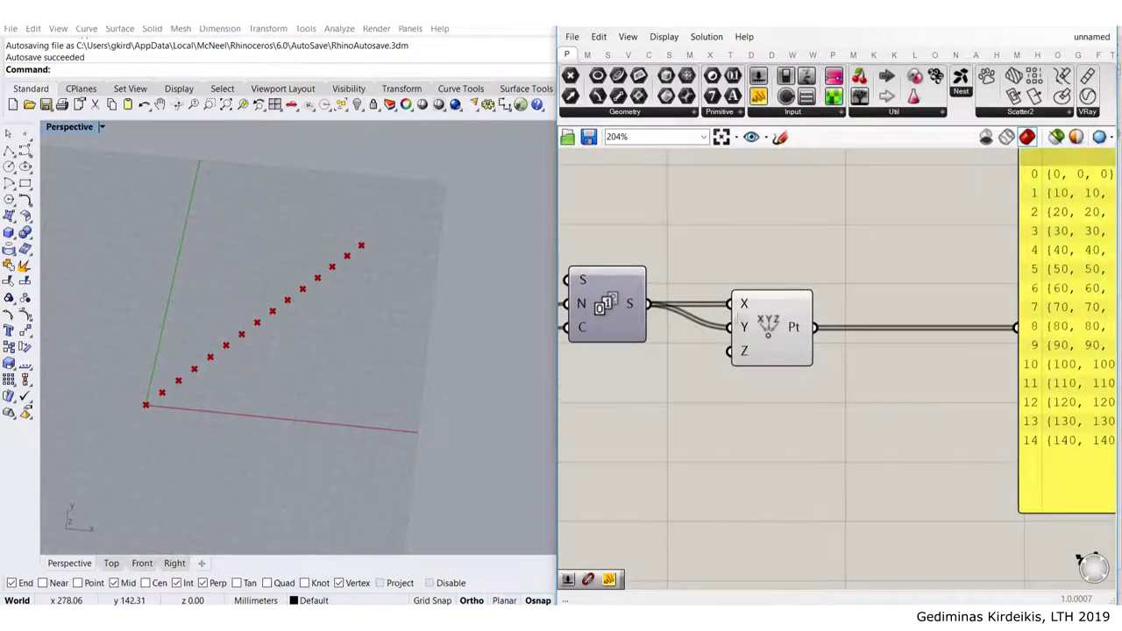
pyautogui.moveTo(745, 304)
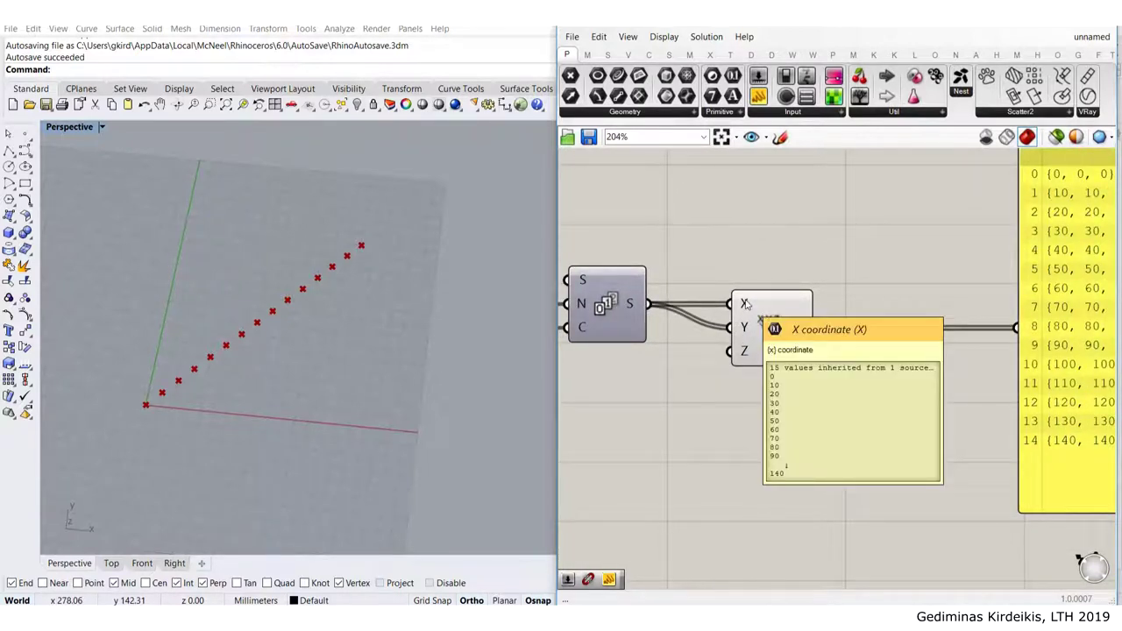
pyautogui.rightClick(745, 304)
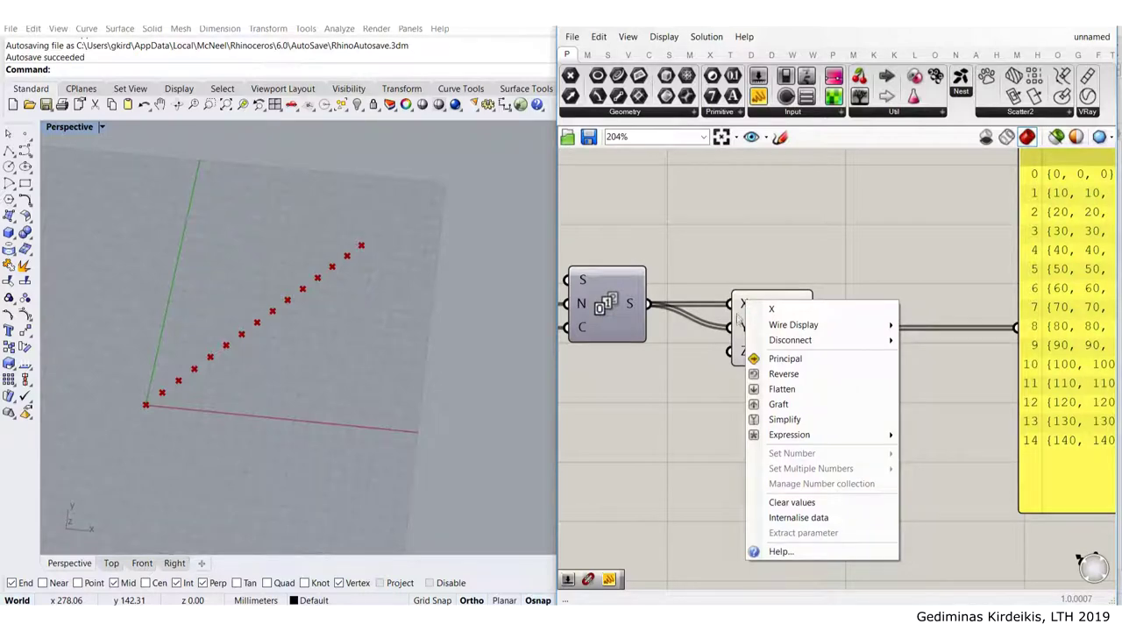
pyautogui.click(793, 409)
pyautogui.scroll(-2, 817, 401)
pyautogui.moveTo(816, 401); pyautogui.dragTo(724, 316, button='right')
pyautogui.scroll(-2, 628, 329)
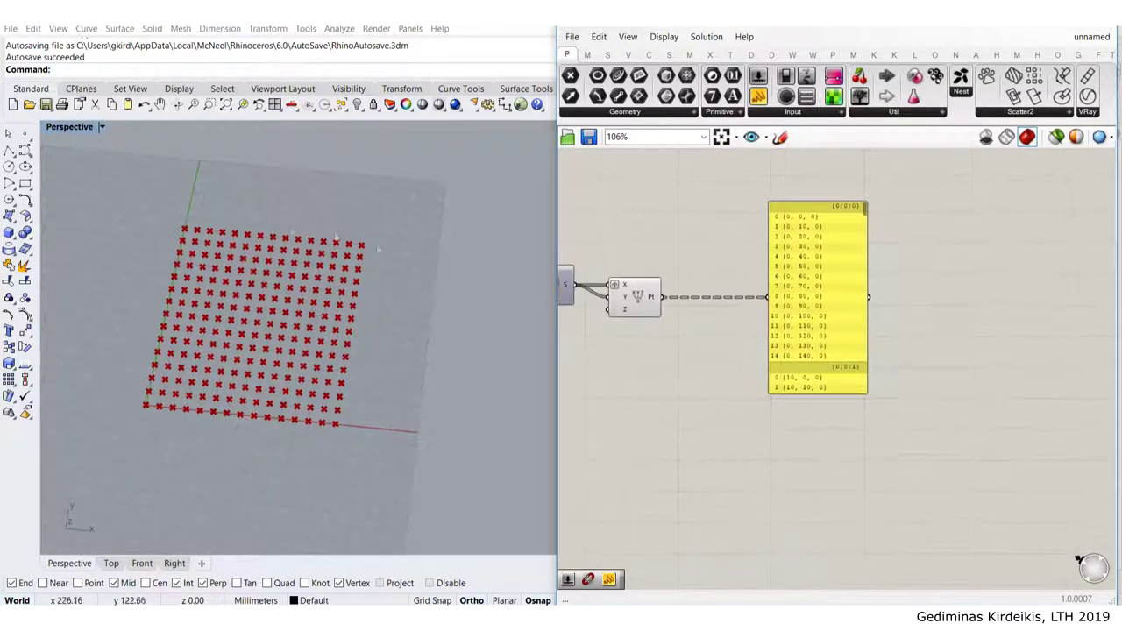
pyautogui.scroll(4, 655, 283)
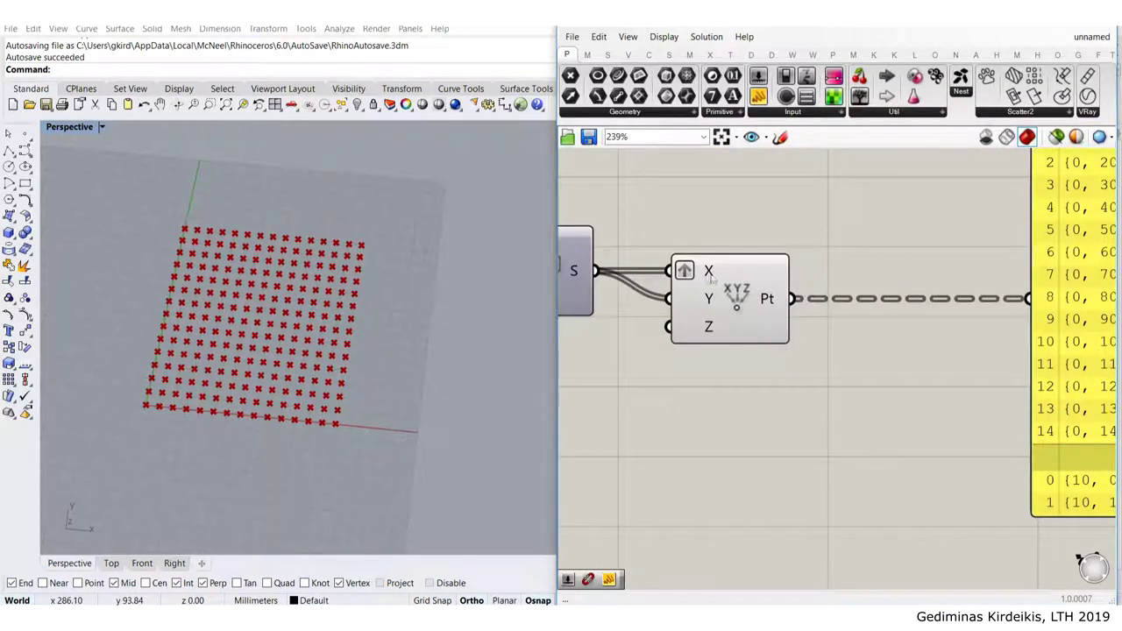
# Lengthen the point coordinates panel and move it up, close beside Construct Point
pyautogui.scroll(-2, 710, 279)
pyautogui.moveTo(997, 420); pyautogui.dragTo(876, 353, button='right')
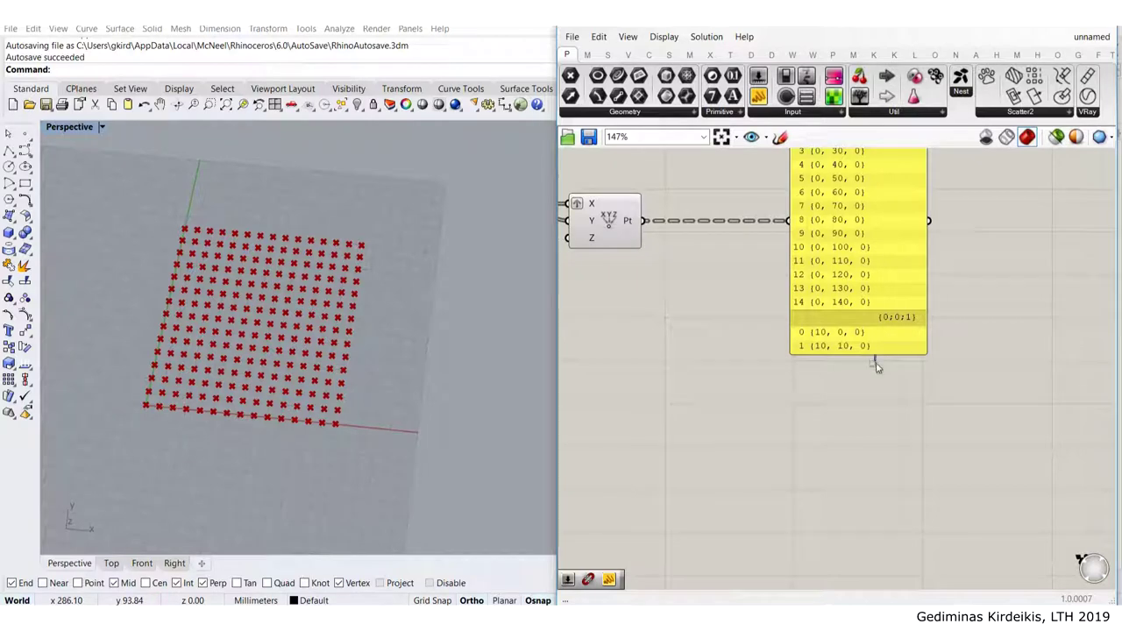
pyautogui.moveTo(877, 353); pyautogui.dragTo(876, 536)
pyautogui.scroll(-2, 831, 427)
pyautogui.moveTo(831, 427); pyautogui.dragTo(922, 426, button='right')
pyautogui.moveTo(968, 342); pyautogui.dragTo(887, 281)
pyautogui.moveTo(856, 307); pyautogui.dragTo(866, 372, button='right')
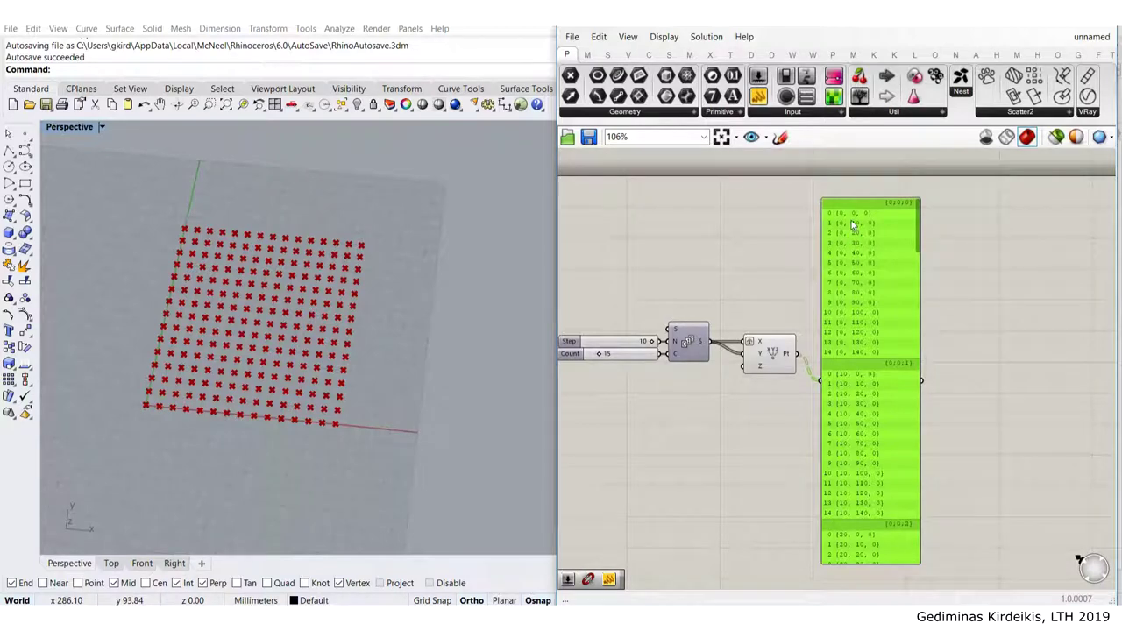
# Read through the coordinate panel's branches to examine how the grafted points are grouped
pyautogui.scroll(3, 851, 220)
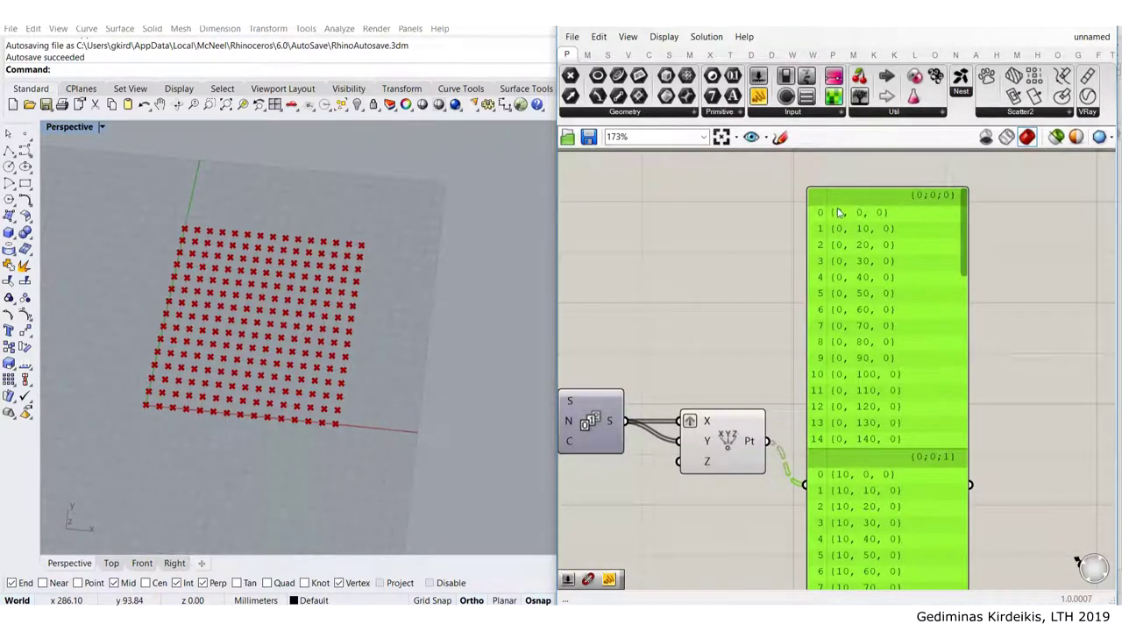
pyautogui.scroll(-1, 859, 215)
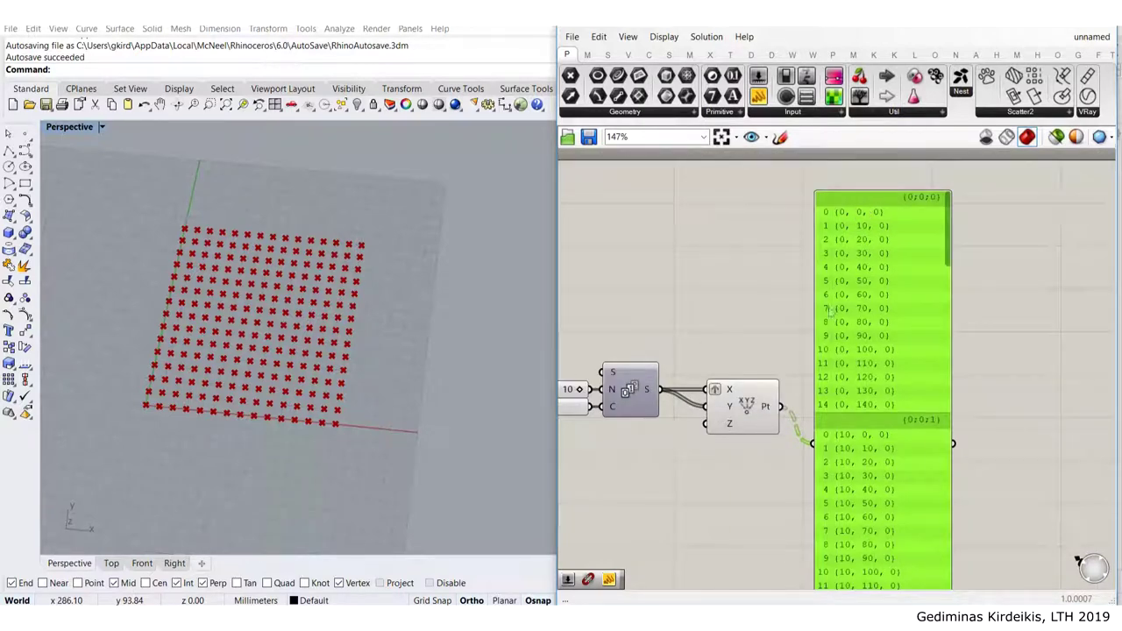
pyautogui.moveTo(851, 445); pyautogui.dragTo(871, 264, button='right')
pyautogui.scroll(1, 873, 268)
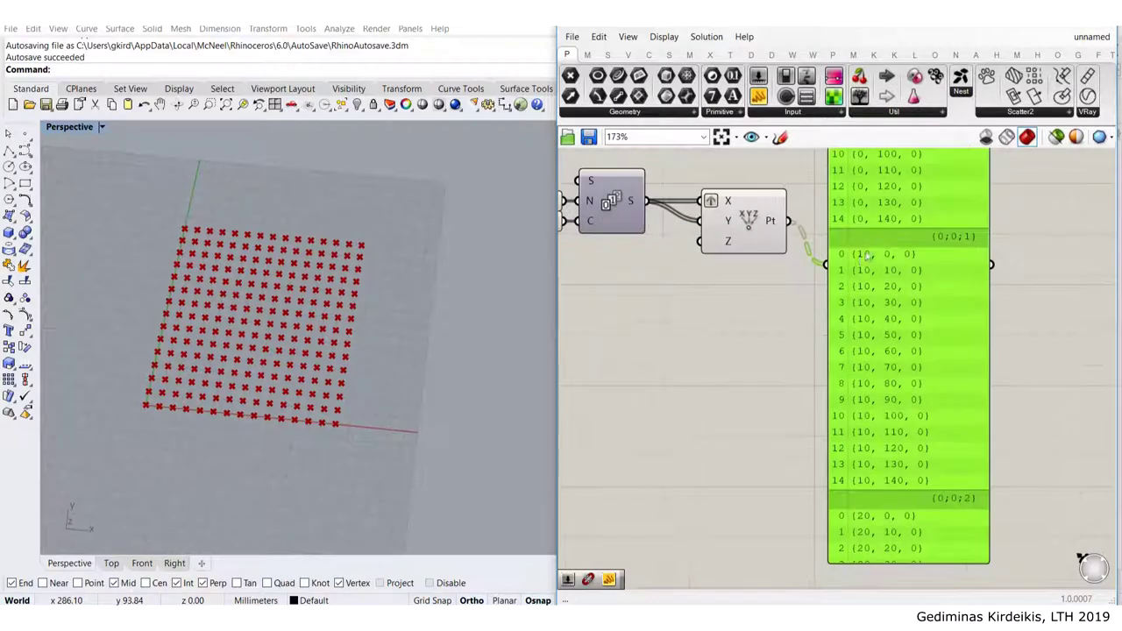
pyautogui.scroll(-3, 902, 265)
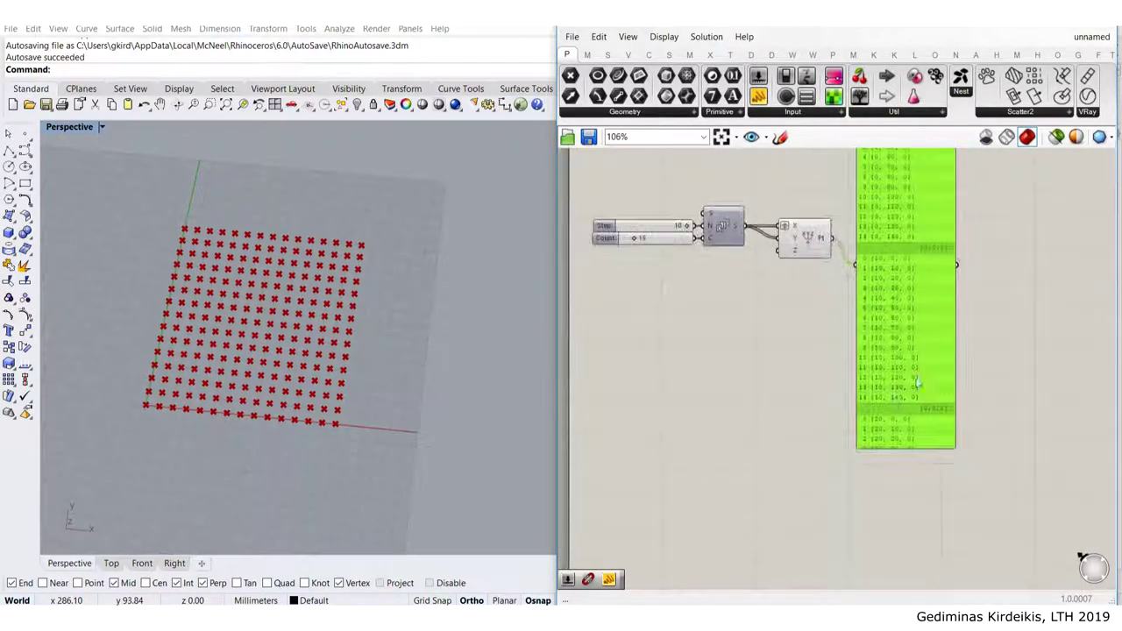
pyautogui.moveTo(969, 265); pyautogui.dragTo(964, 293, button='right')
pyautogui.moveTo(955, 154); pyautogui.dragTo(950, 181)
# Draw a narrow rectangle in the viewport around the first column of points along the Y axis
pyautogui.moveTo(377, 307); pyautogui.dragTo(290, 395, button='right')
pyautogui.click(25, 183)
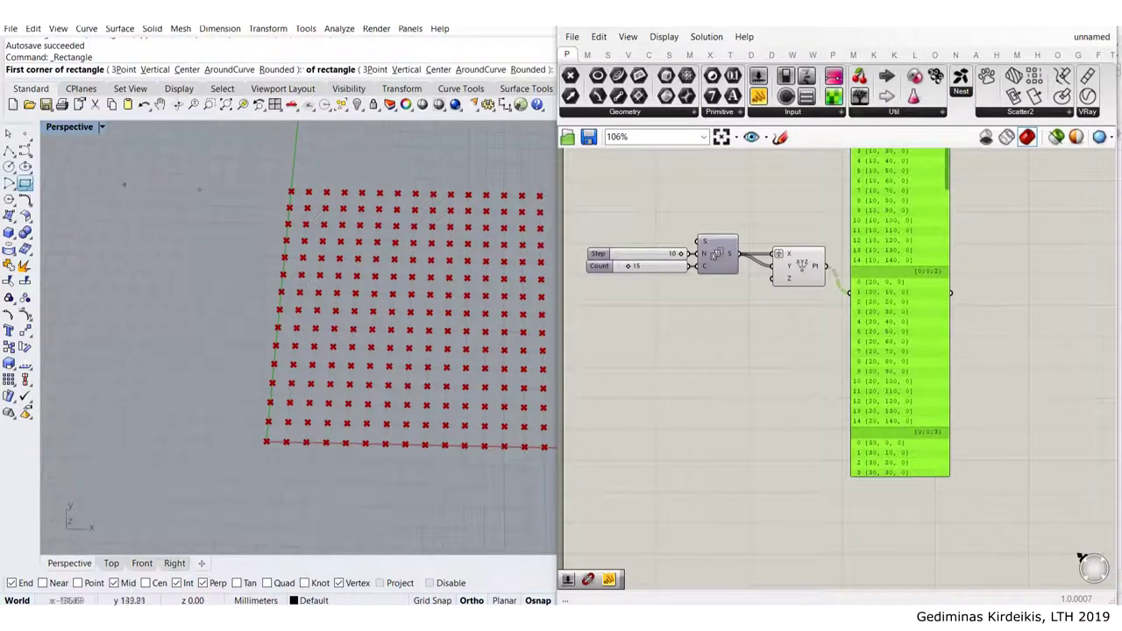
pyautogui.click(267, 177)
pyautogui.click(275, 478)
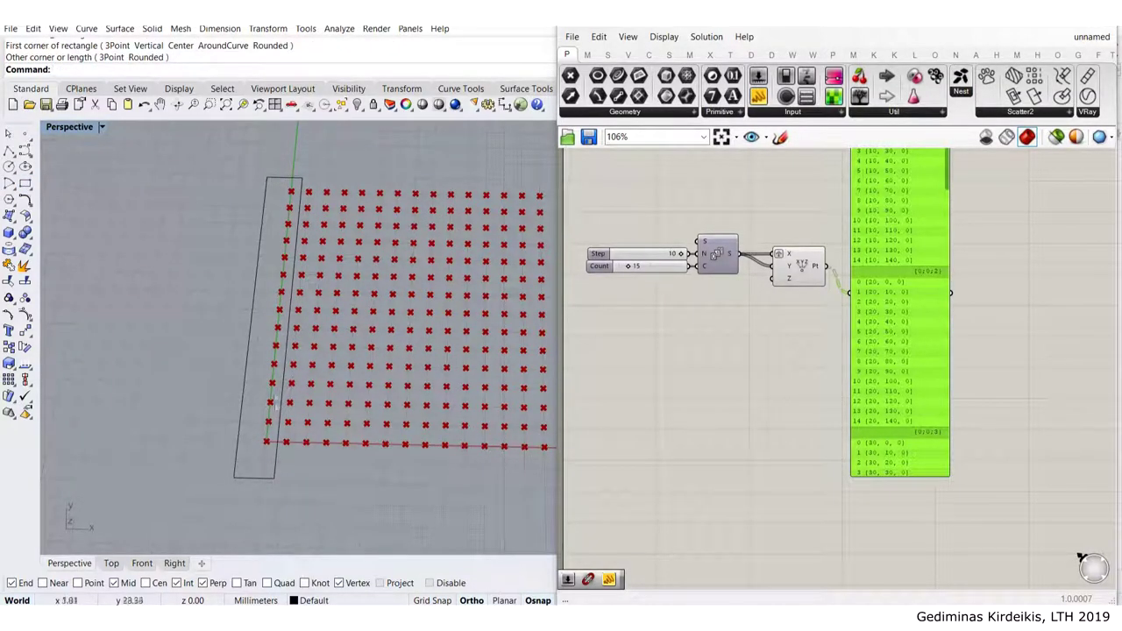
# Draw another narrow rectangle around the second column of points, adjoining the first rectangle
pyautogui.rightClick(304, 187)
pyautogui.scroll(4, 303, 184)
pyautogui.click(302, 174)
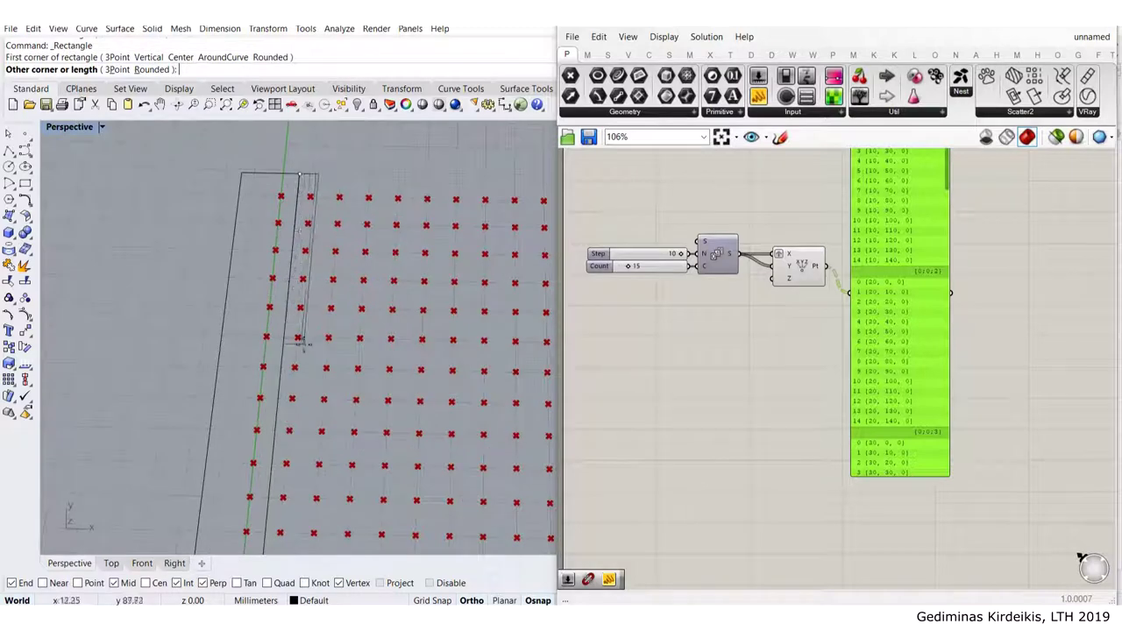
pyautogui.scroll(-4, 303, 347)
pyautogui.click(287, 536)
pyautogui.scroll(3, 265, 520)
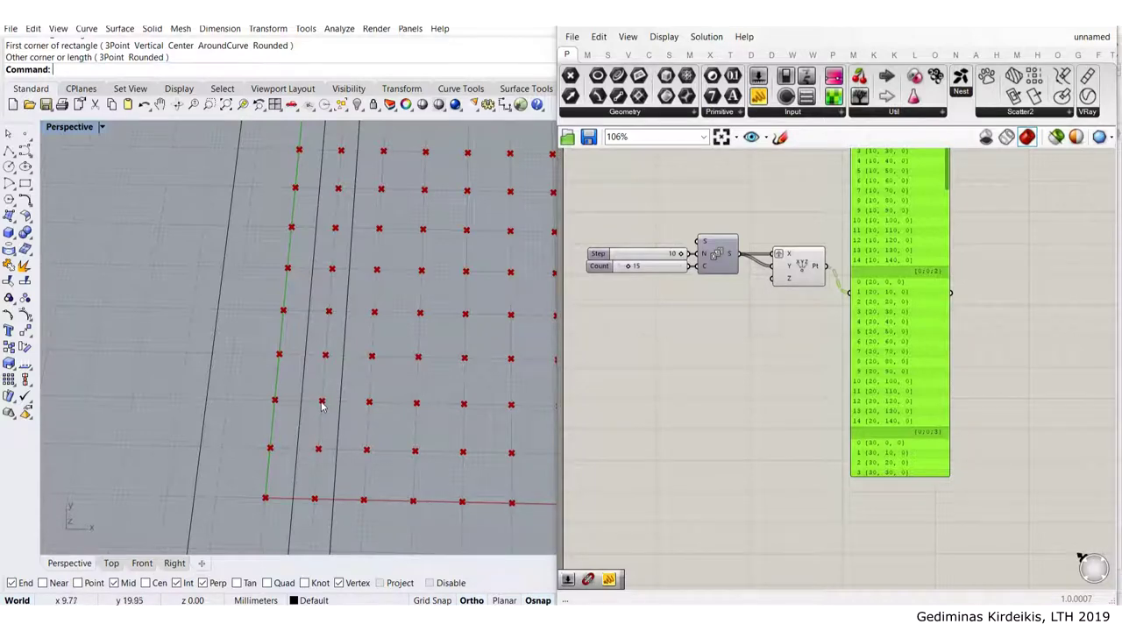
pyautogui.scroll(-5, 321, 404)
# Compare the two outlined columns with the first branches in the panel and delete both rectangles
pyautogui.hotkey('ctrl', 'a')
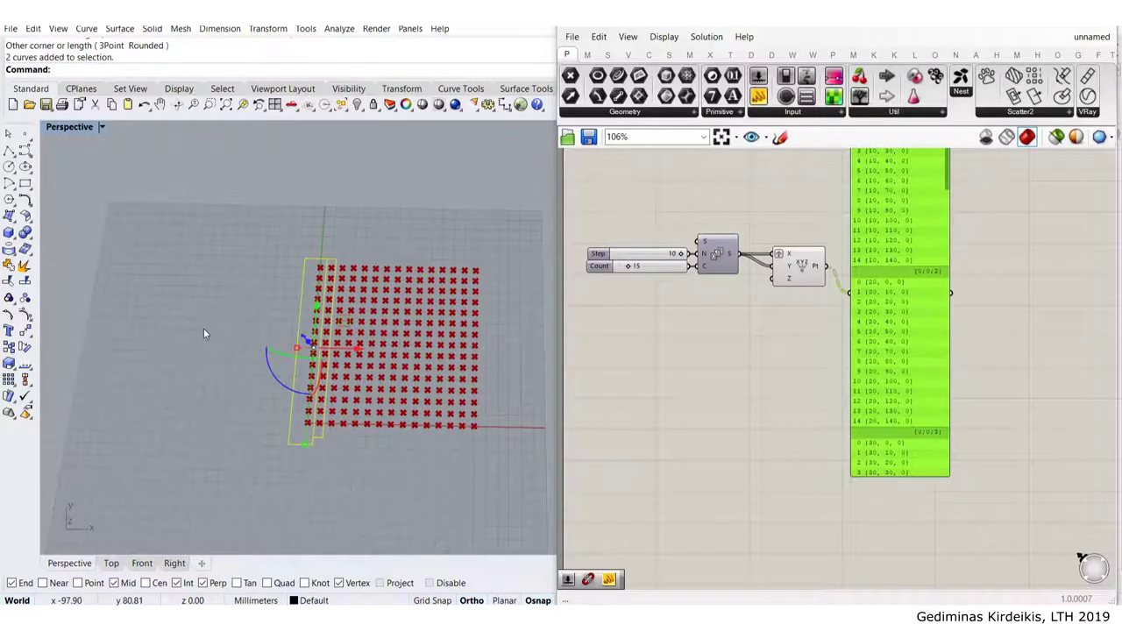
pyautogui.scroll(4, 733, 305)
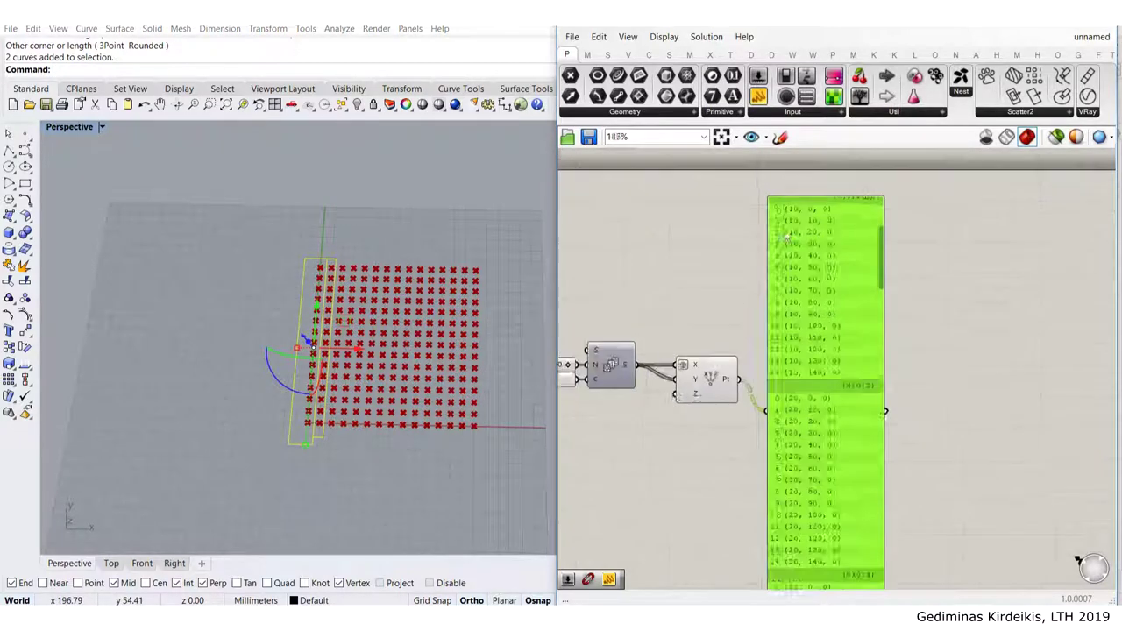
pyautogui.scroll(5, 793, 214)
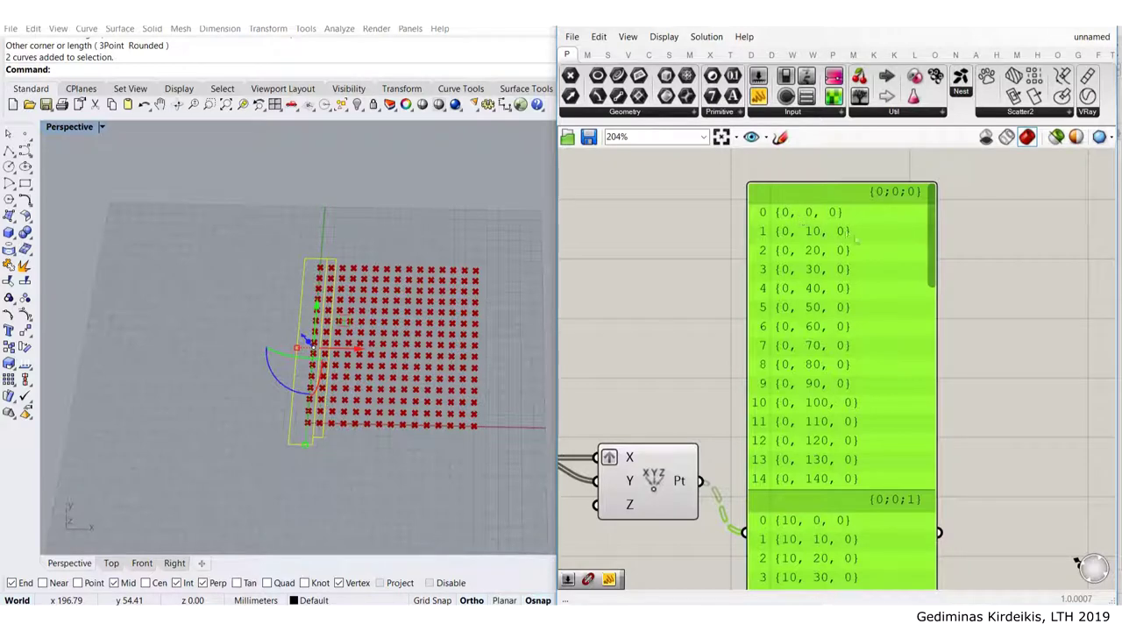
pyautogui.moveTo(855, 323); pyautogui.dragTo(871, 237, button='right')
pyautogui.scroll(-5, 799, 307)
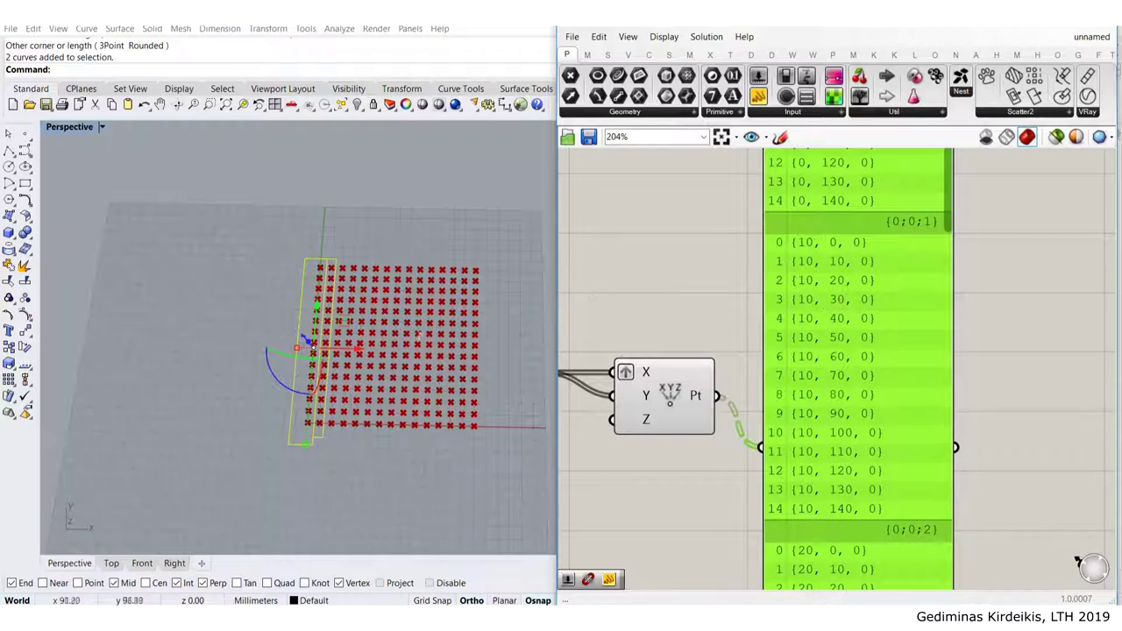
pyautogui.press('Delete')
# Delete the point coordinates panel connected to Construct Point
pyautogui.scroll(-5, 402, 329)
pyautogui.scroll(5, 402, 330)
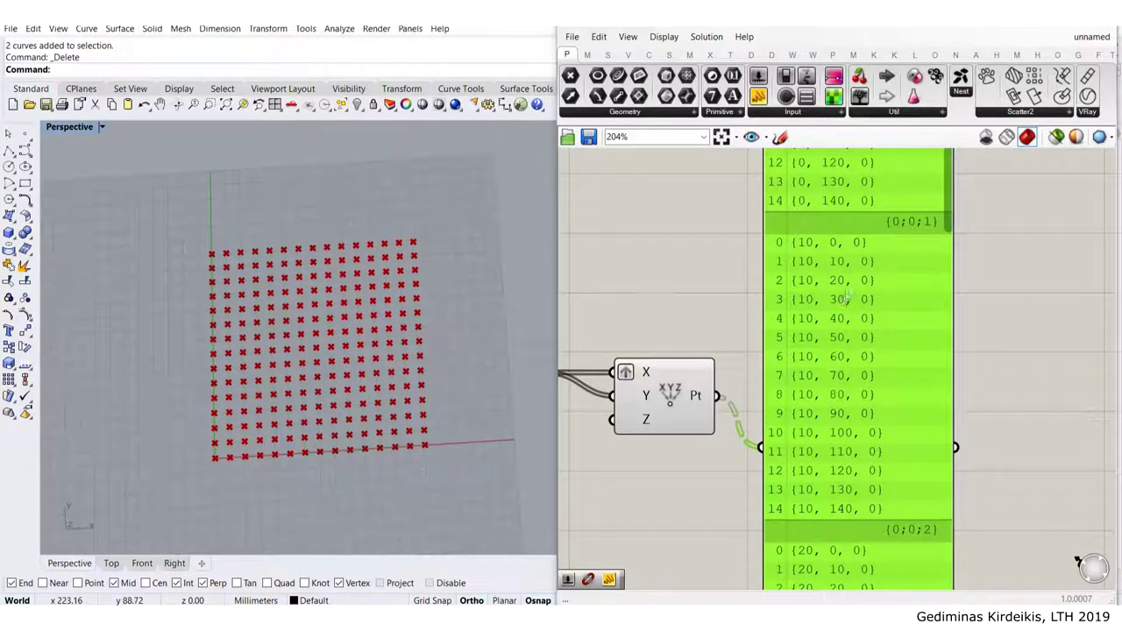
pyautogui.scroll(-3, 841, 300)
pyautogui.press('Delete')
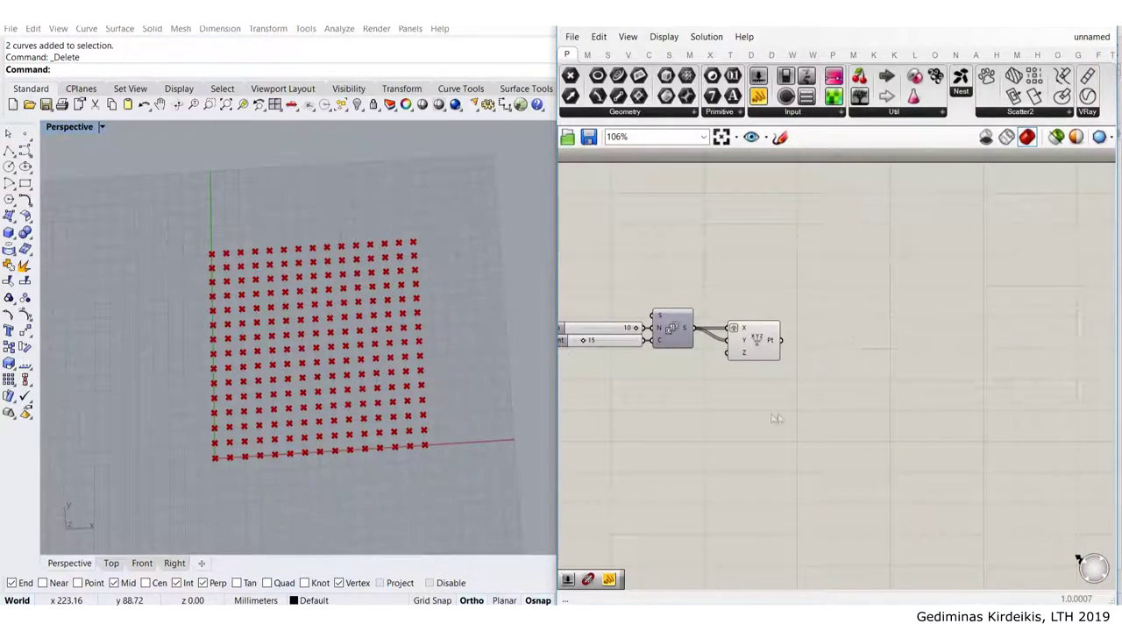
# Switch from the Perspective view to a maximized Top view and frame the point grid
pyautogui.moveTo(286, 283); pyautogui.dragTo(253, 267, button='right')
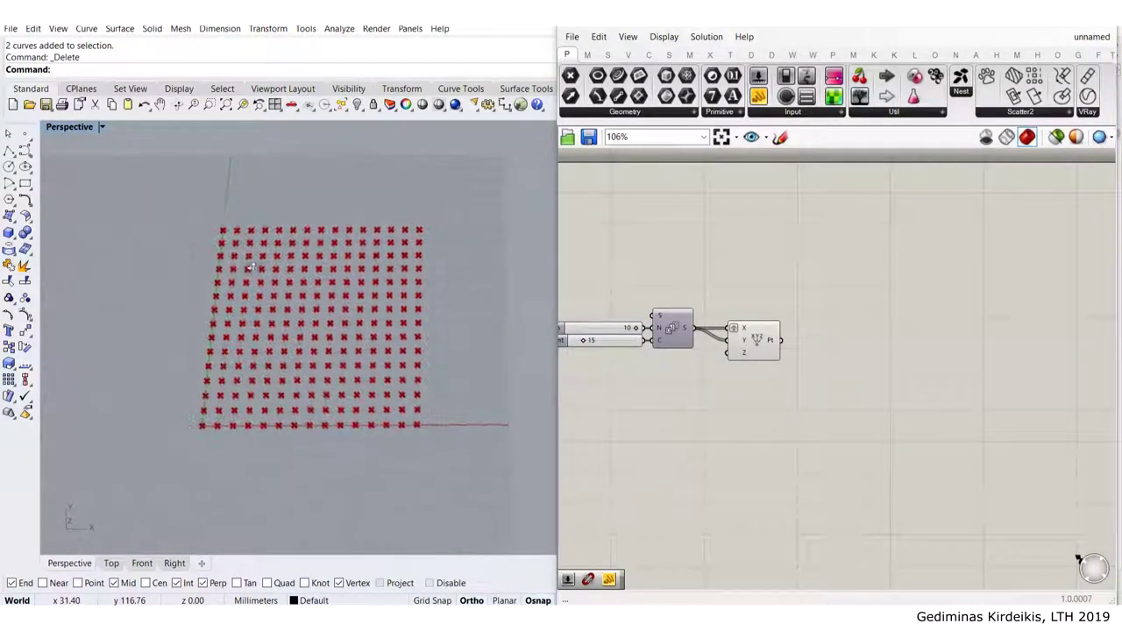
pyautogui.scroll(5, 311, 397)
pyautogui.scroll(-5, 321, 363)
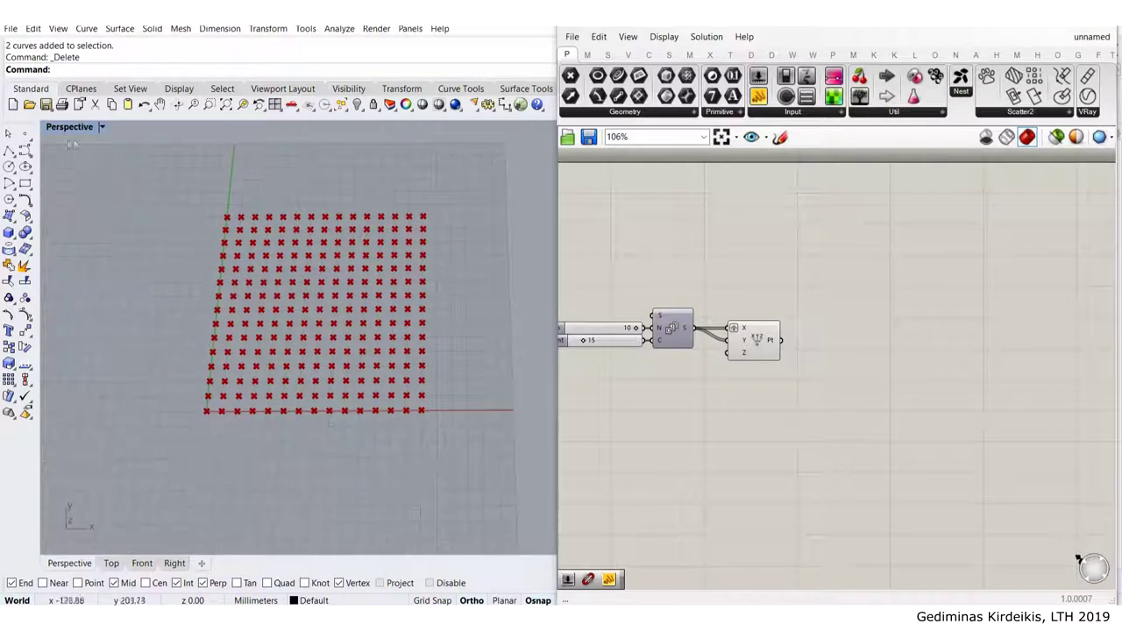
pyautogui.doubleClick(71, 132)
pyautogui.doubleClick(61, 128)
pyautogui.scroll(-14, 228, 200)
pyautogui.moveTo(368, 185); pyautogui.dragTo(325, 382, button='right')
pyautogui.scroll(4, 305, 329)
pyautogui.moveTo(410, 282); pyautogui.dragTo(395, 318, button='right')
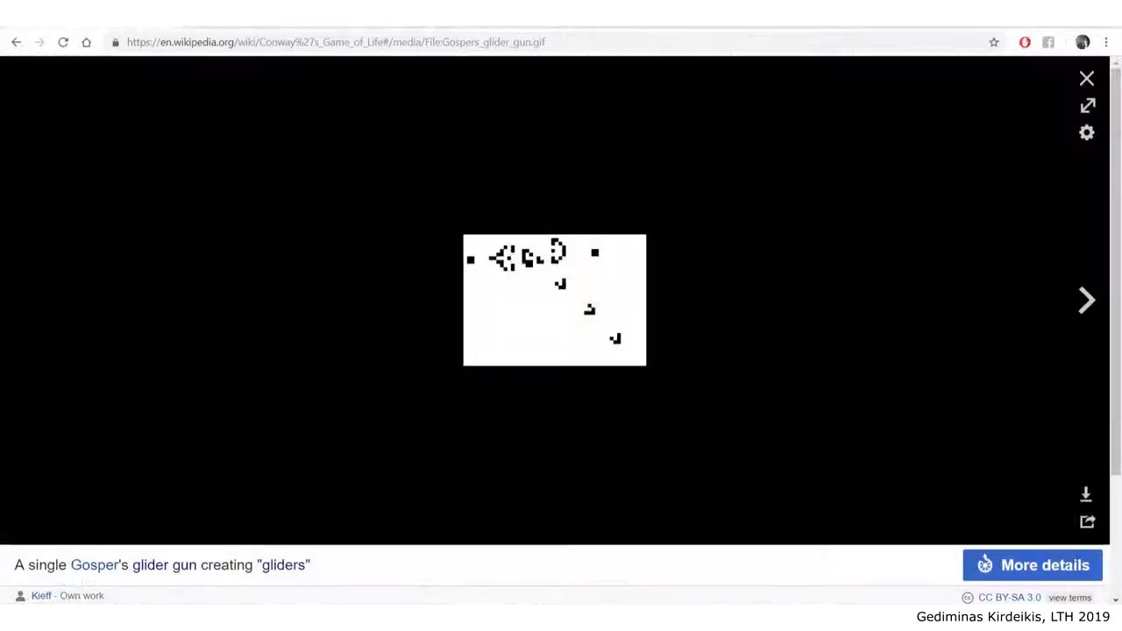
# Switch to the browser, return to Wikipedia's Conway's Game of Life article and review its rules
pyautogui.click(17, 42)
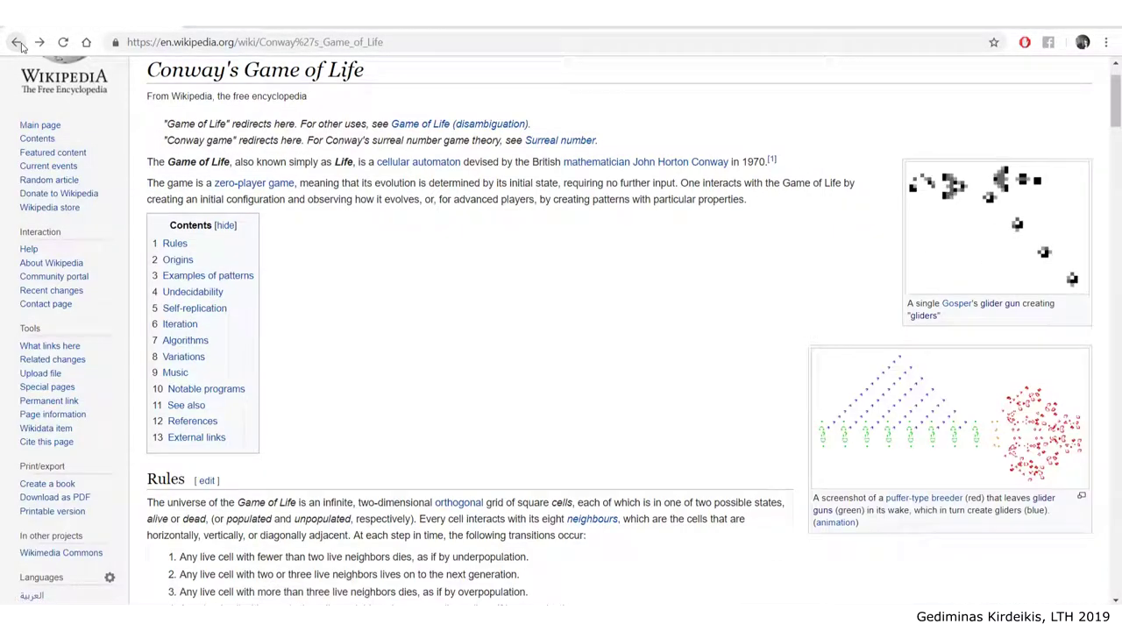
pyautogui.scroll(-6, 434, 493)
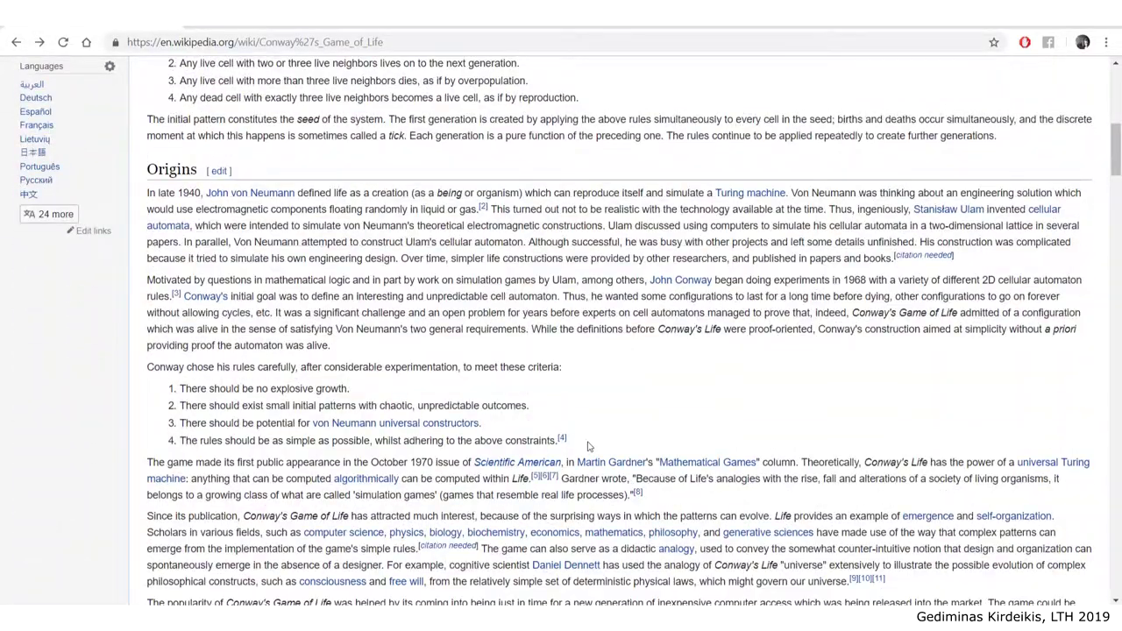
pyautogui.scroll(4, 589, 447)
pyautogui.scroll(3, 971, 254)
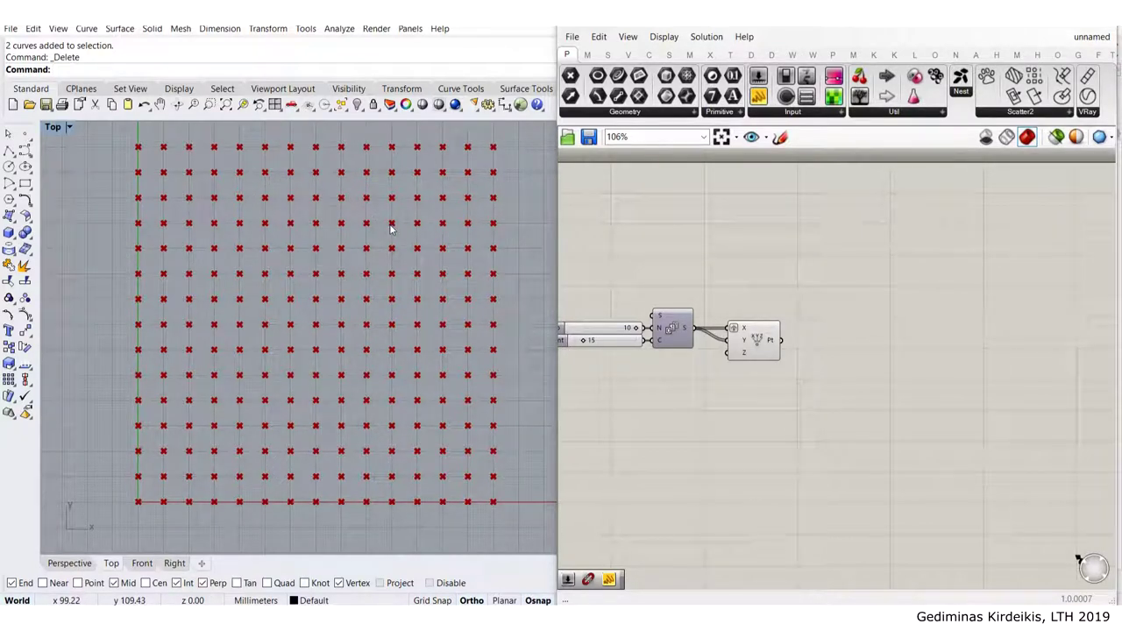
pyautogui.moveTo(684, 234); pyautogui.dragTo(684, 271, button='right')
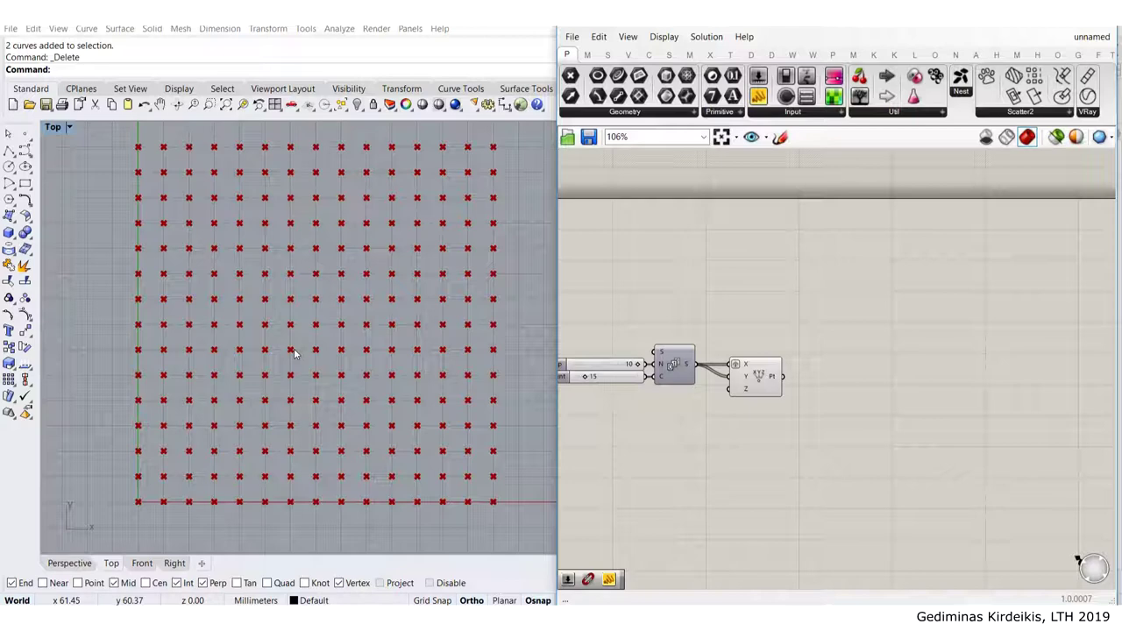
pyautogui.moveTo(722, 354); pyautogui.dragTo(801, 261, button='right')
pyautogui.moveTo(941, 357); pyautogui.dragTo(605, 235)
pyautogui.moveTo(743, 265); pyautogui.dragTo(811, 321)
pyautogui.click(935, 258)
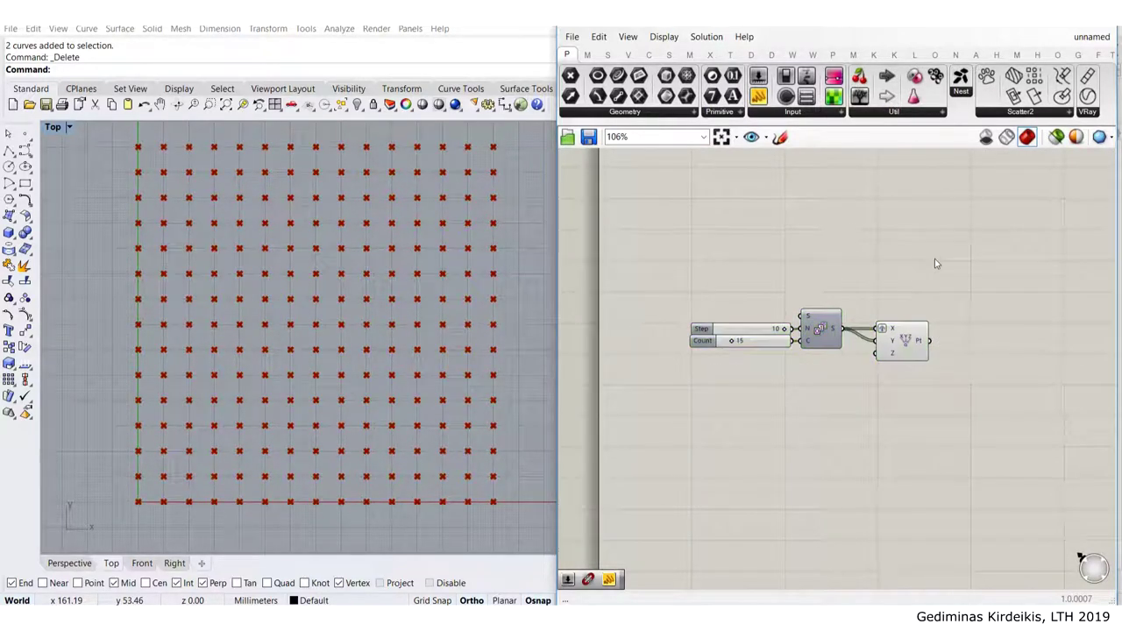
pyautogui.moveTo(935, 361); pyautogui.dragTo(875, 307, button='right')
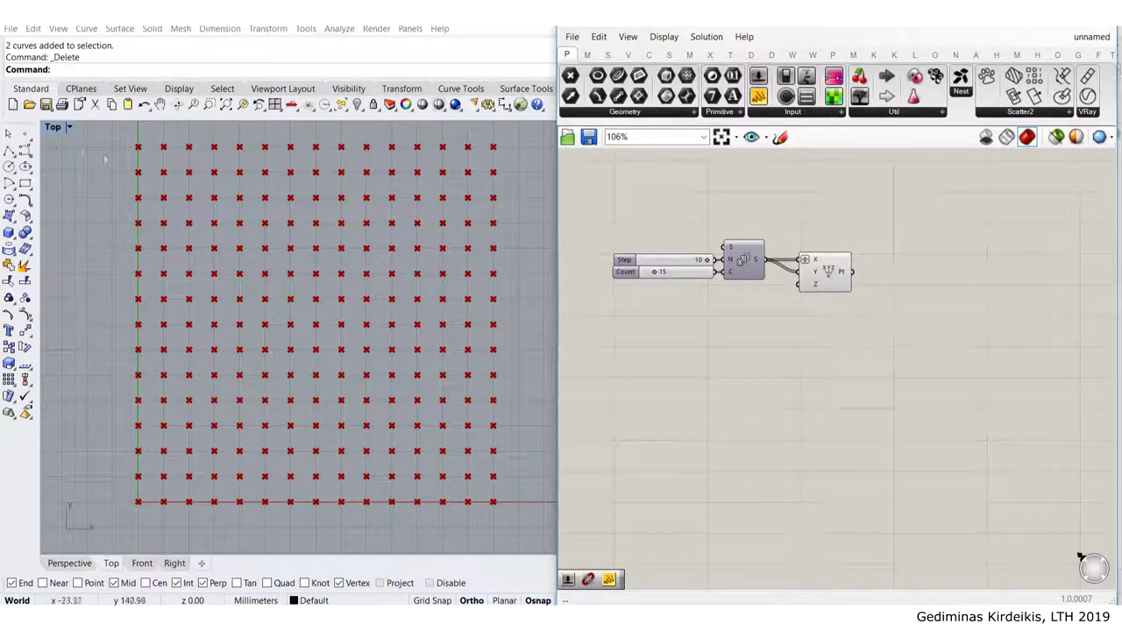
pyautogui.moveTo(872, 293); pyautogui.dragTo(843, 253, button='right')
pyautogui.moveTo(787, 222)
pyautogui.mouseDown()
pyautogui.moveTo(793, 243)
pyautogui.moveTo(781, 222)
pyautogui.mouseUp()
pyautogui.click(895, 198)
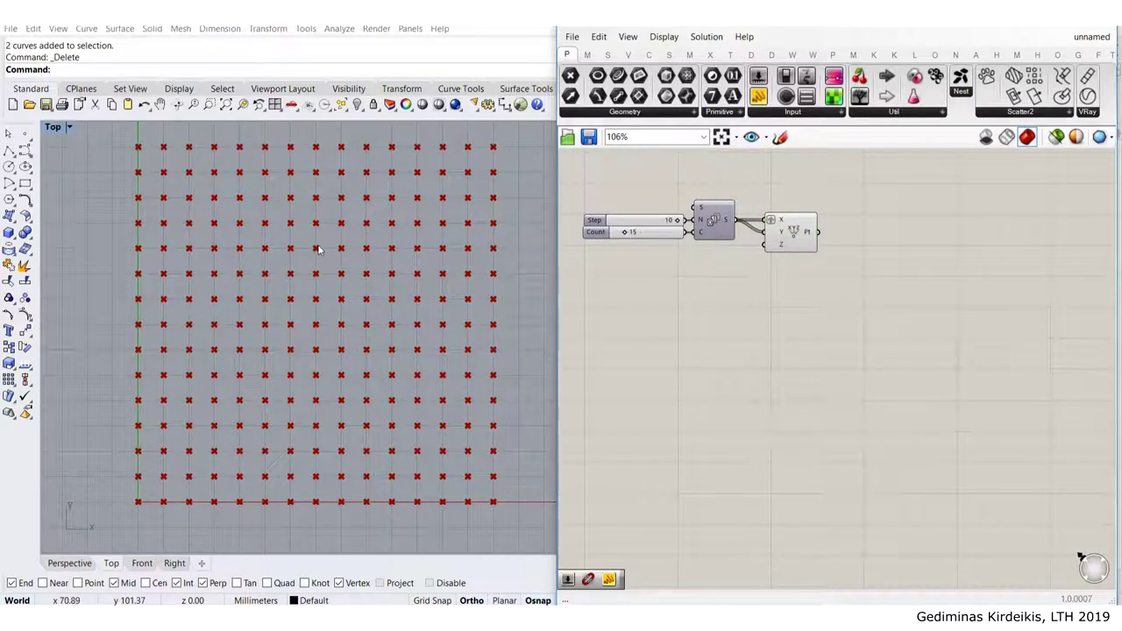
# Minimize the Grasshopper window, rename Layer 01 as Active and make it the current layer
pyautogui.click(1037, 24)
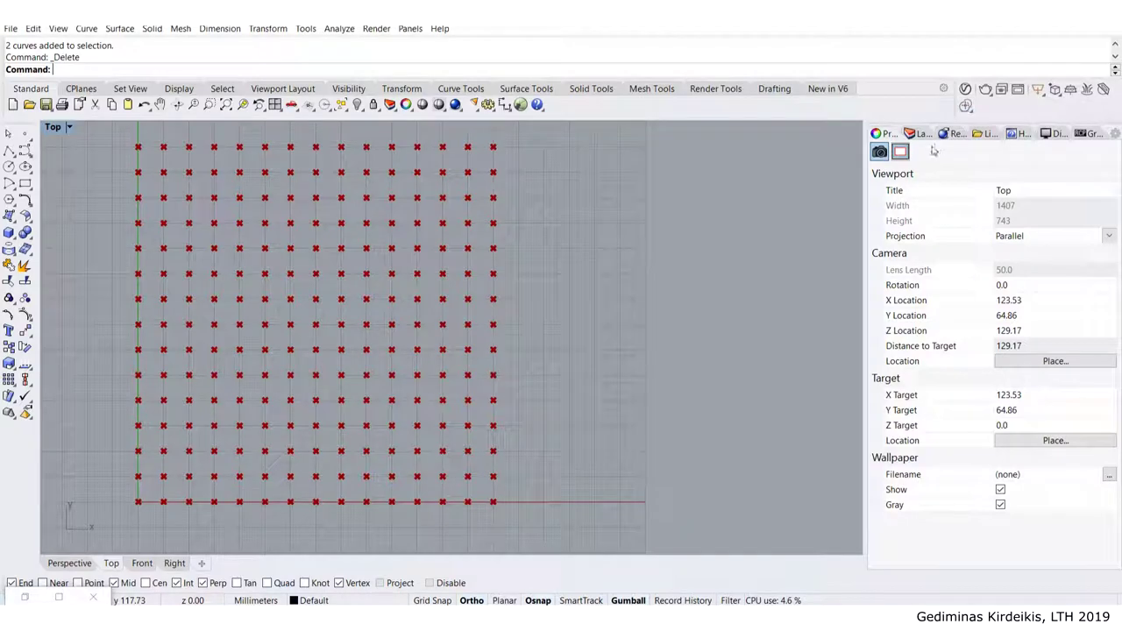
pyautogui.click(920, 136)
pyautogui.moveTo(601, 230); pyautogui.dragTo(613, 248, button='right')
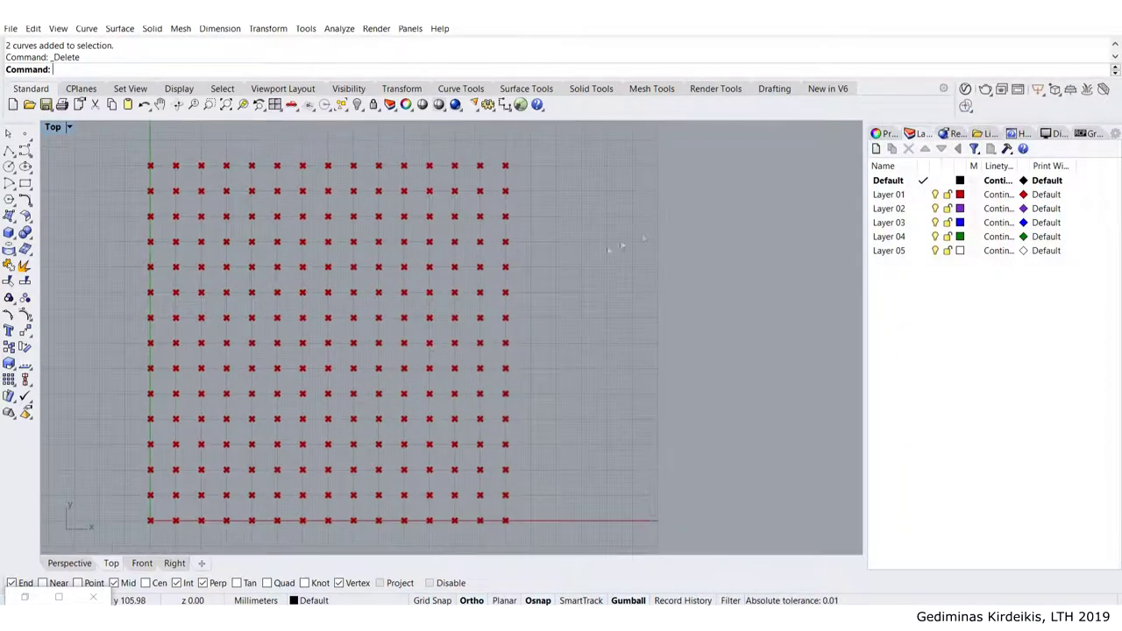
pyautogui.click(895, 200)
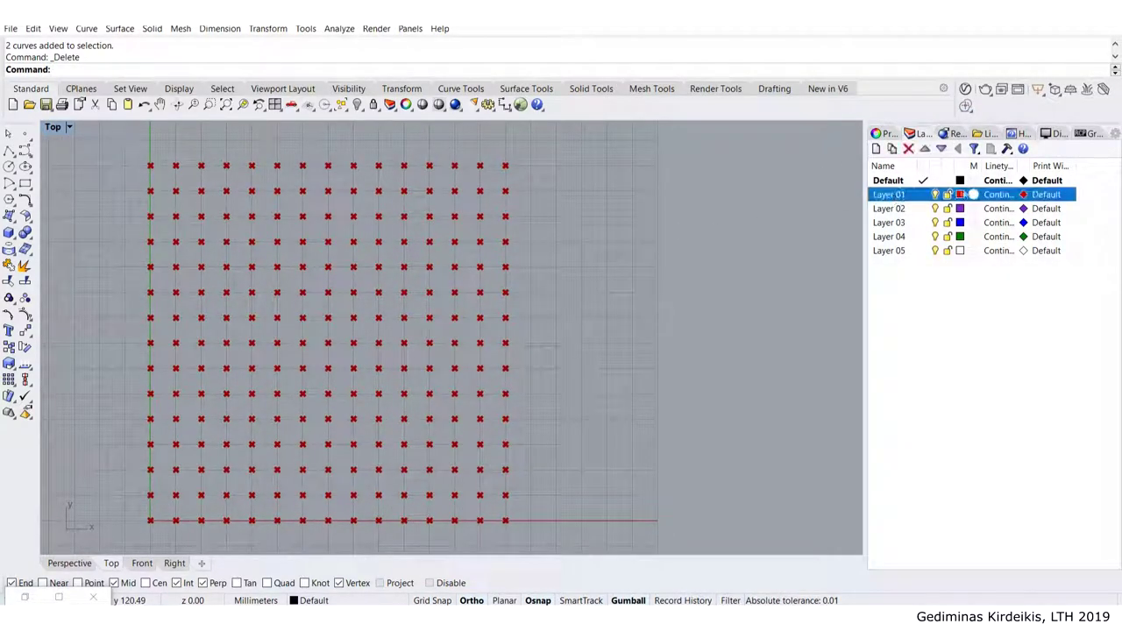
pyautogui.click(877, 194)
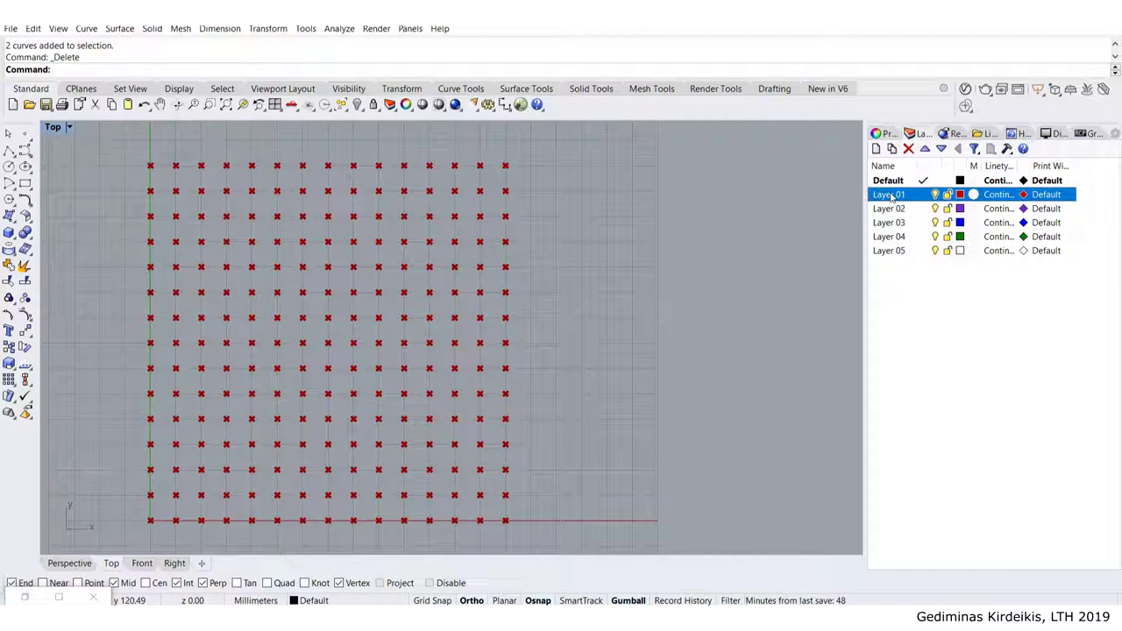
pyautogui.click(896, 197)
pyautogui.moveTo(906, 196); pyautogui.dragTo(857, 203)
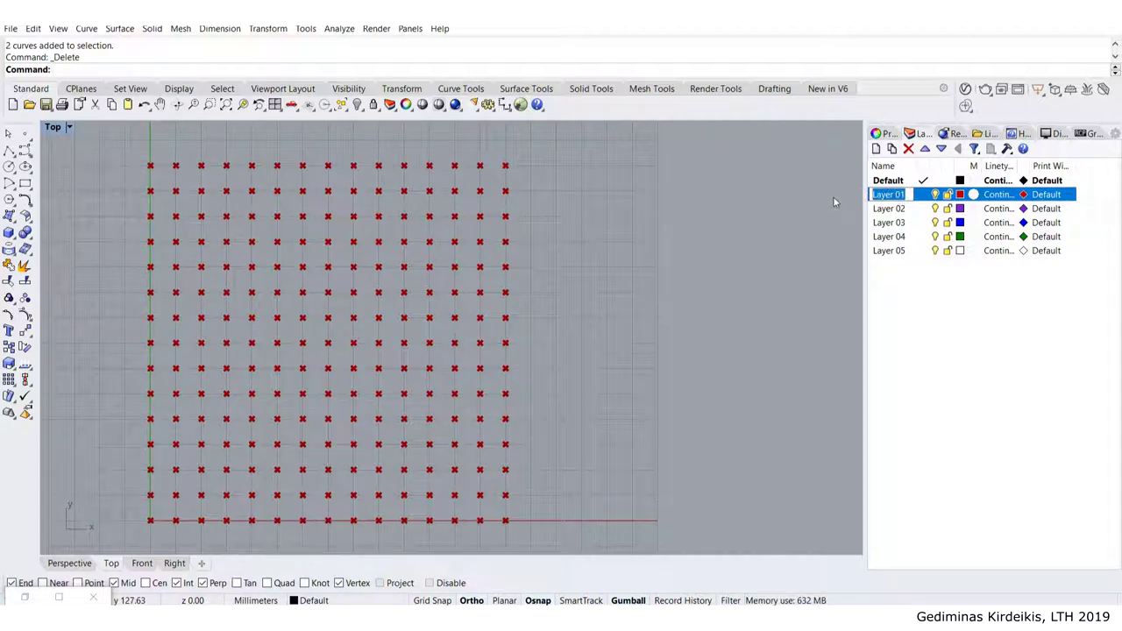
pyautogui.write('Active')
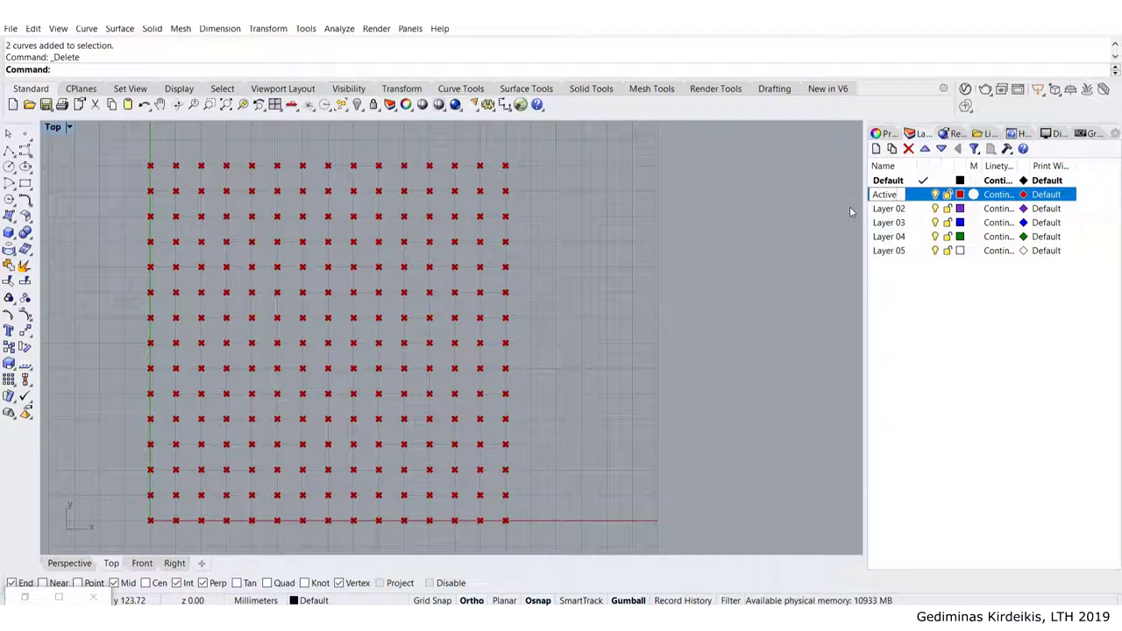
pyautogui.click(879, 212)
pyautogui.click(895, 196)
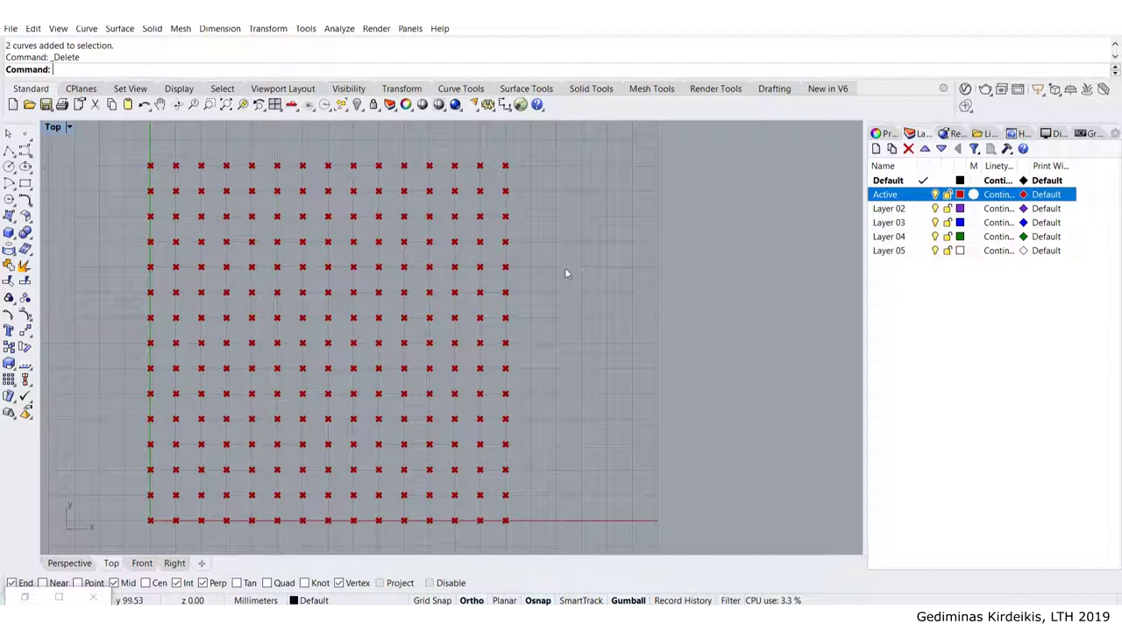
pyautogui.click(924, 195)
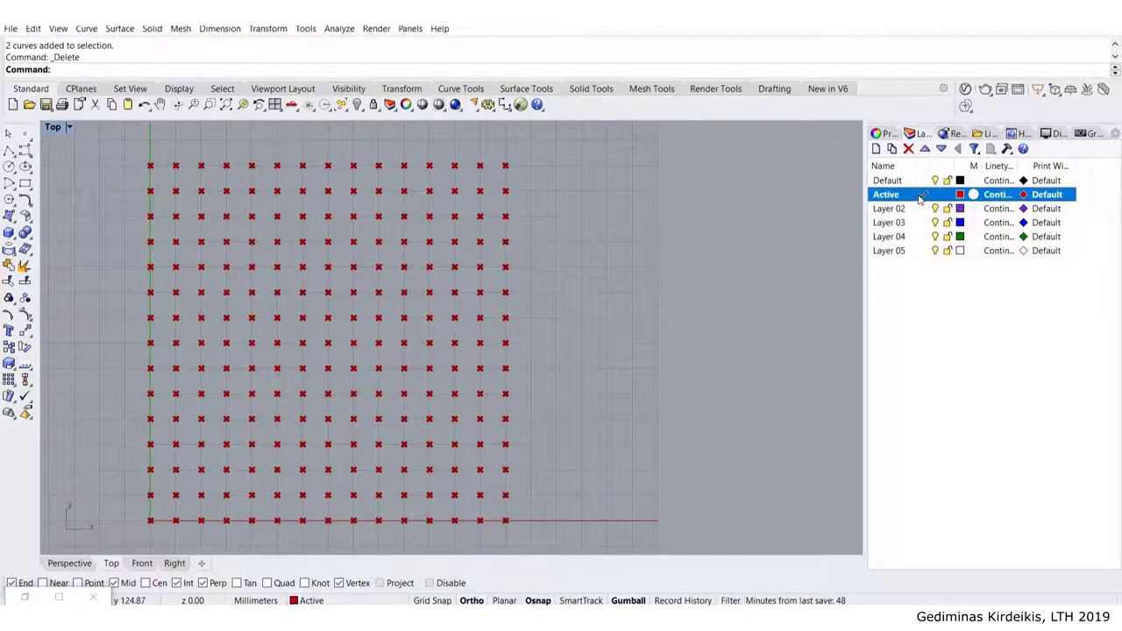
# Draw a tall narrow rectangle around four consecutive points in the sixth column of the grid, near mid-height
pyautogui.scroll(-2, 498, 252)
pyautogui.moveTo(497, 252); pyautogui.dragTo(523, 229, button='right')
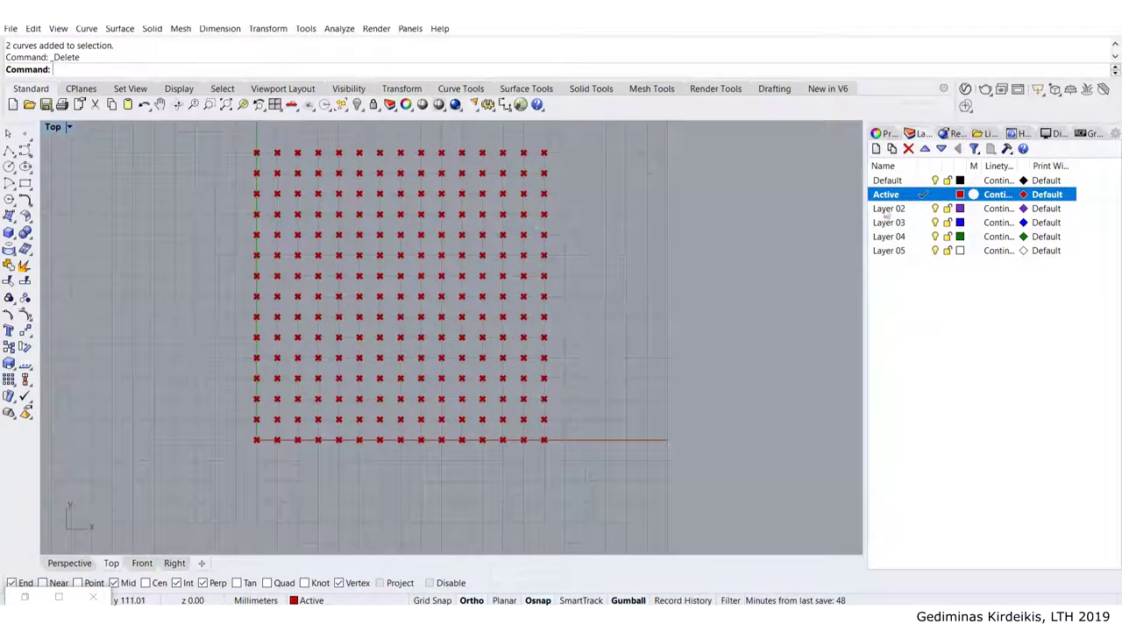
pyautogui.click(25, 183)
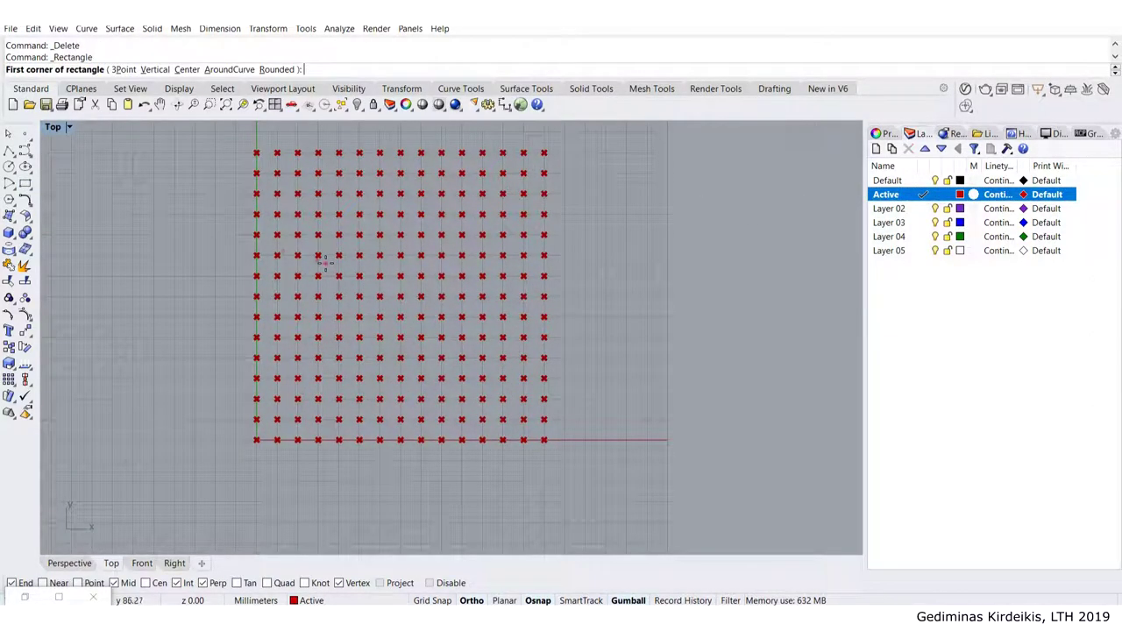
pyautogui.scroll(2, 328, 252)
pyautogui.scroll(-3, 360, 254)
pyautogui.scroll(3, 364, 252)
pyautogui.click(326, 234)
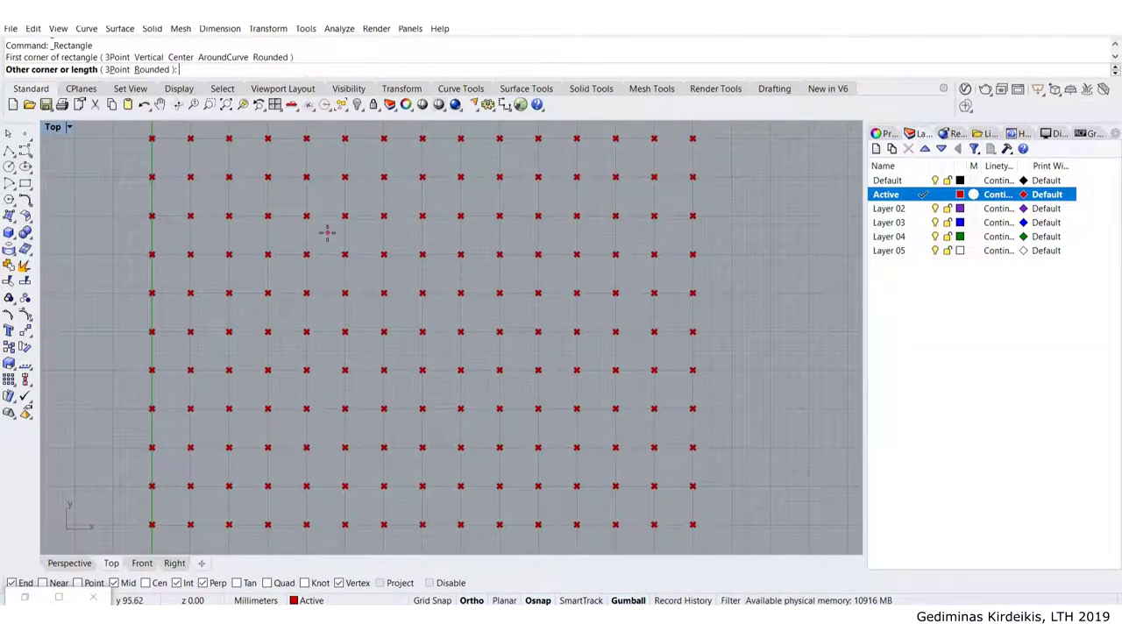
pyautogui.click(352, 387)
# Draw a flat rectangle around the four points beside the tall one, in columns seven to ten of its third row from above
pyautogui.press('Return')
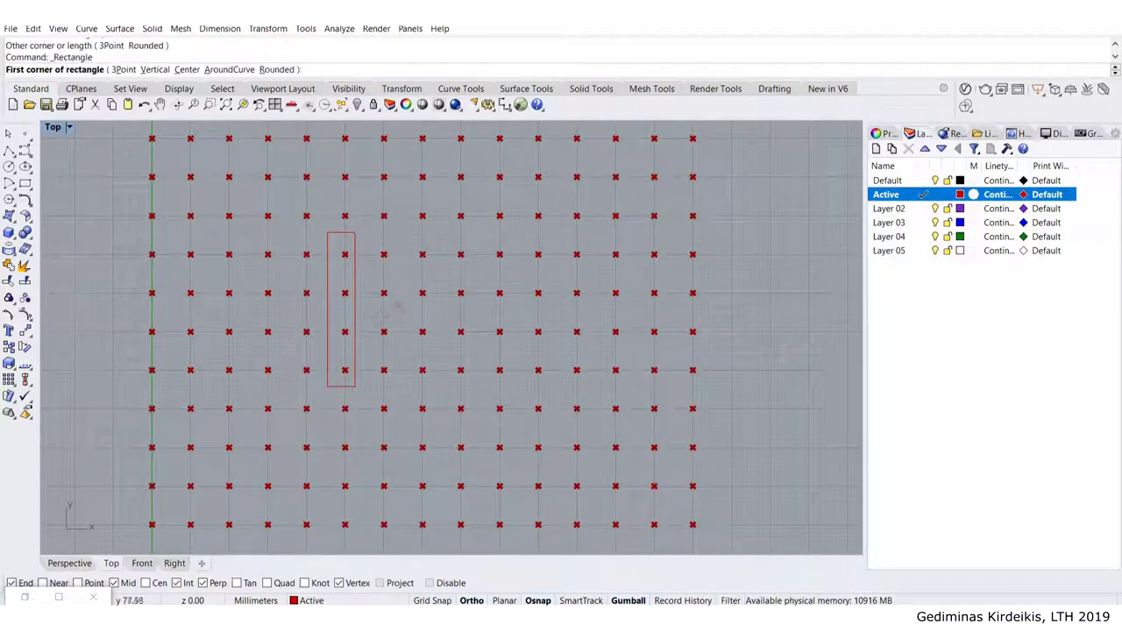
pyautogui.scroll(1, 301, 330)
pyautogui.click(391, 319)
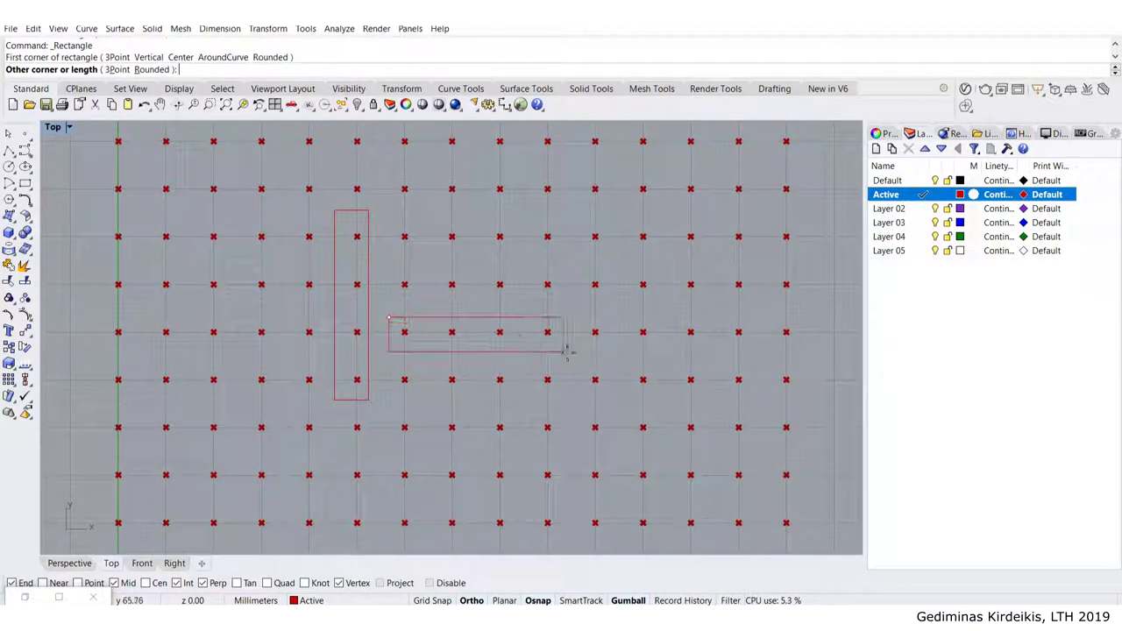
pyautogui.click(556, 339)
# Draw another tall rectangle around four points in the eleventh column, just above the row of the flat rectangle
pyautogui.scroll(-2, 585, 342)
pyautogui.press('Return')
pyautogui.click(504, 194)
pyautogui.click(524, 307)
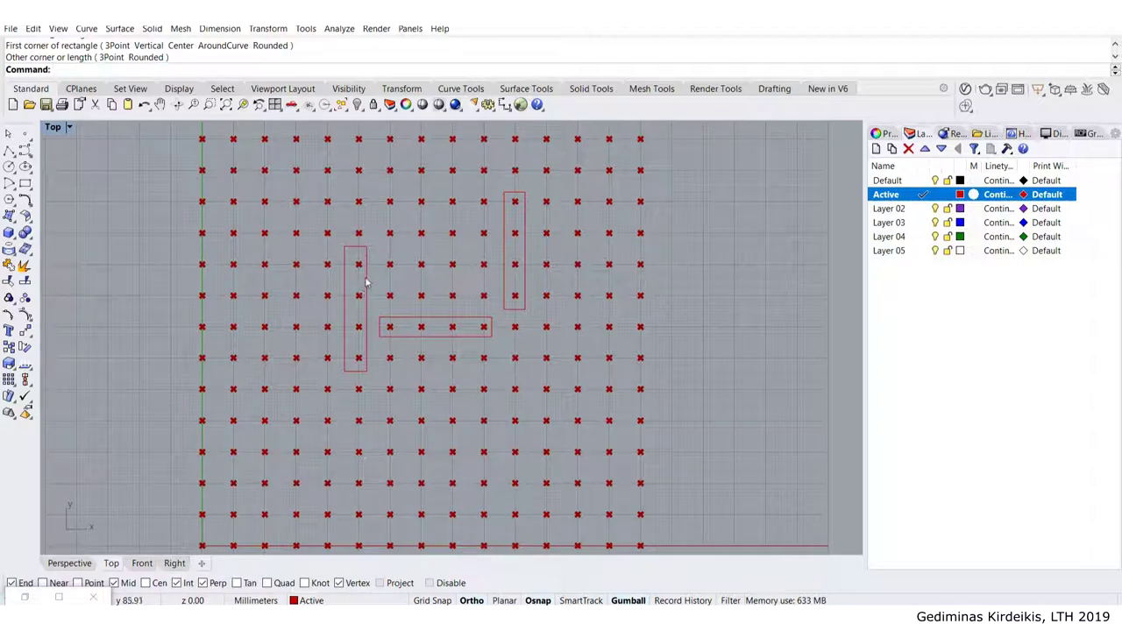
# Restore the Grasshopper window and place a Curve parameter on the canvas below Construct Point
pyautogui.scroll(-1, 362, 273)
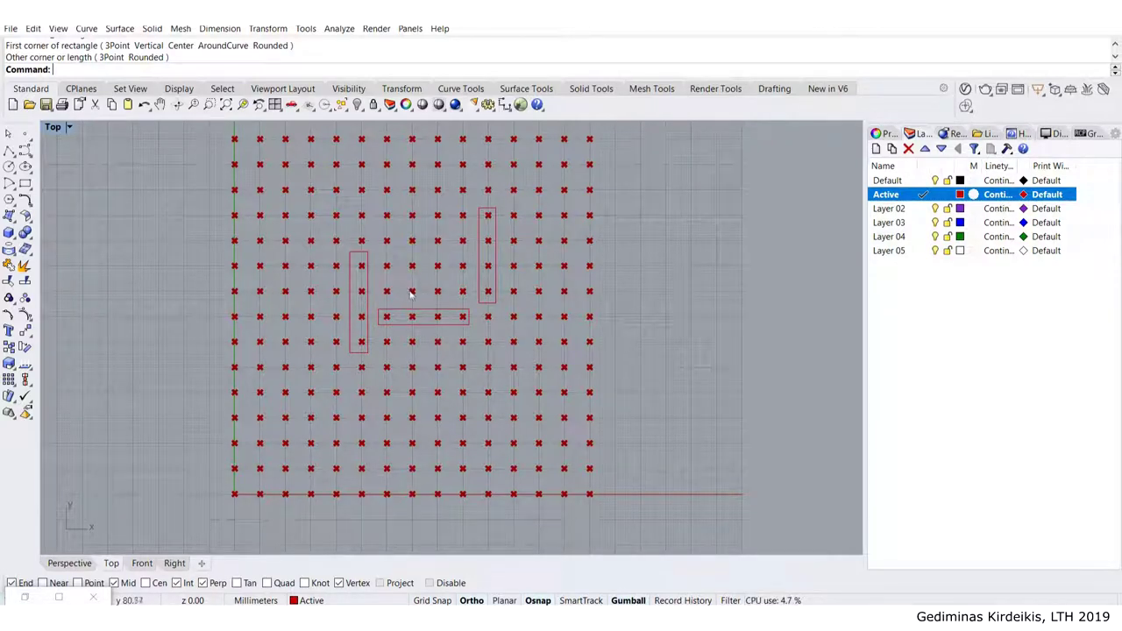
pyautogui.scroll(3, 411, 292)
pyautogui.scroll(-3, 473, 256)
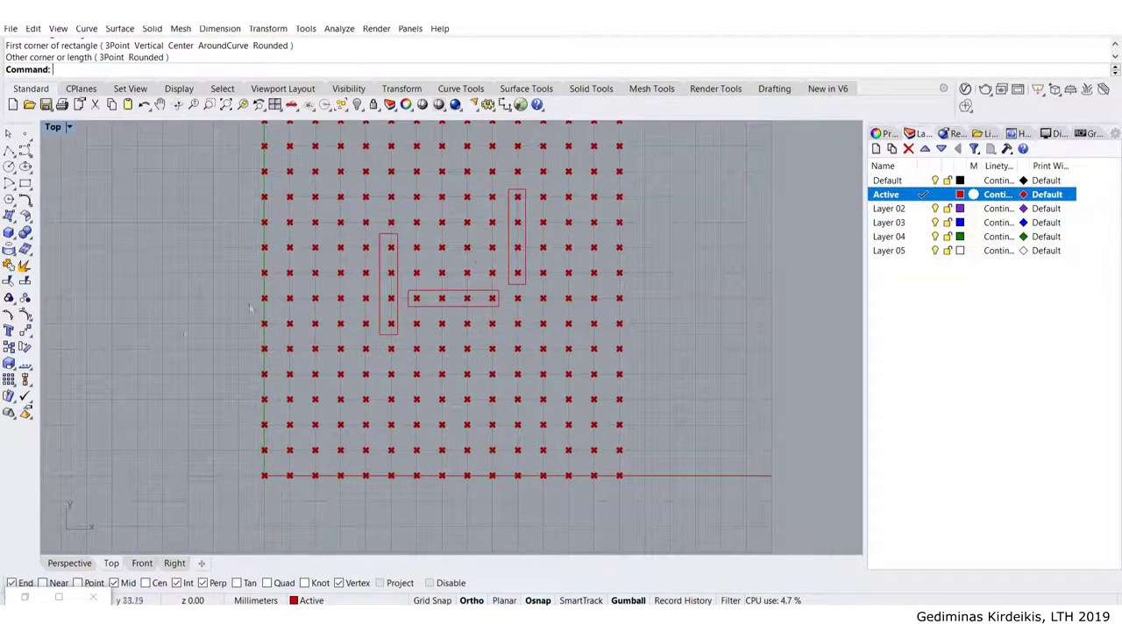
pyautogui.click(24, 594)
pyautogui.moveTo(800, 260); pyautogui.dragTo(824, 286, button='right')
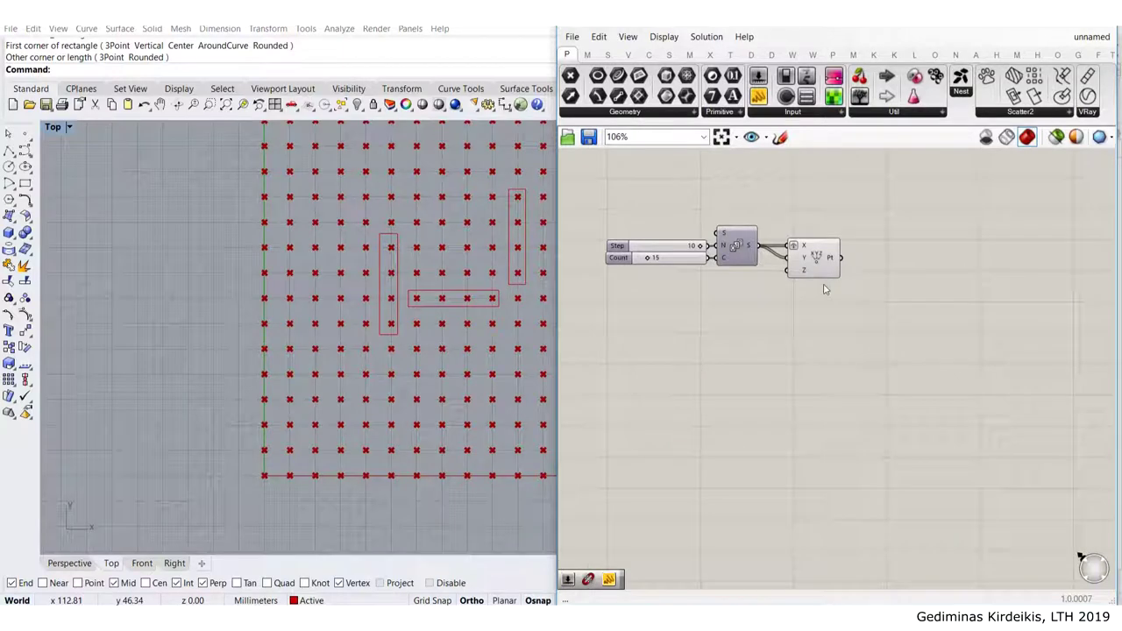
pyautogui.moveTo(433, 294); pyautogui.dragTo(283, 344, button='right')
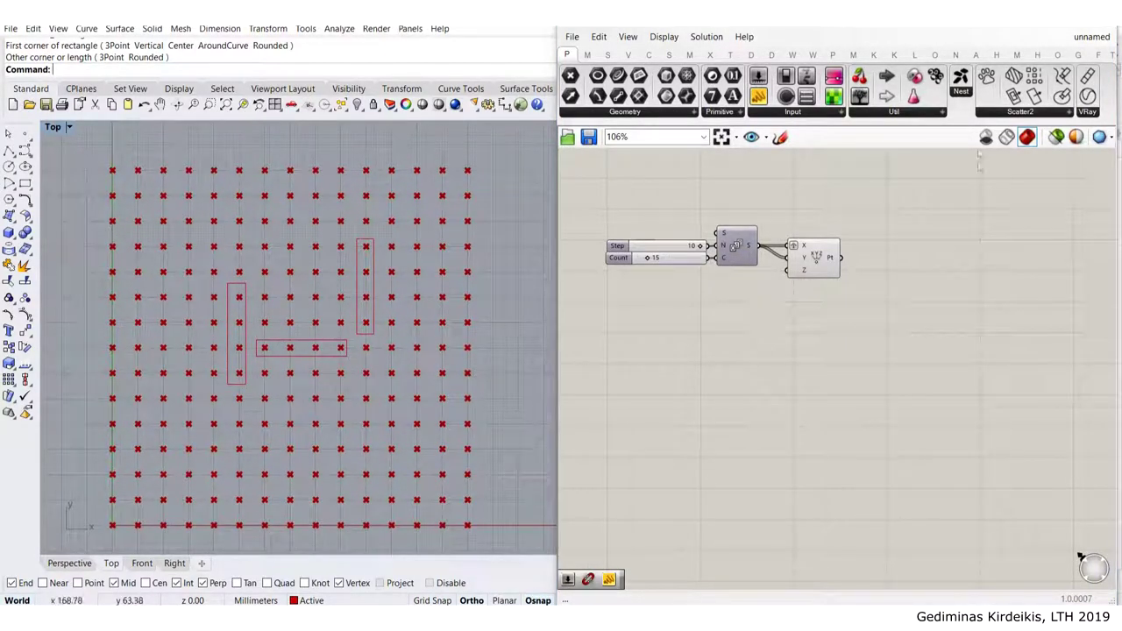
pyautogui.doubleClick(782, 370)
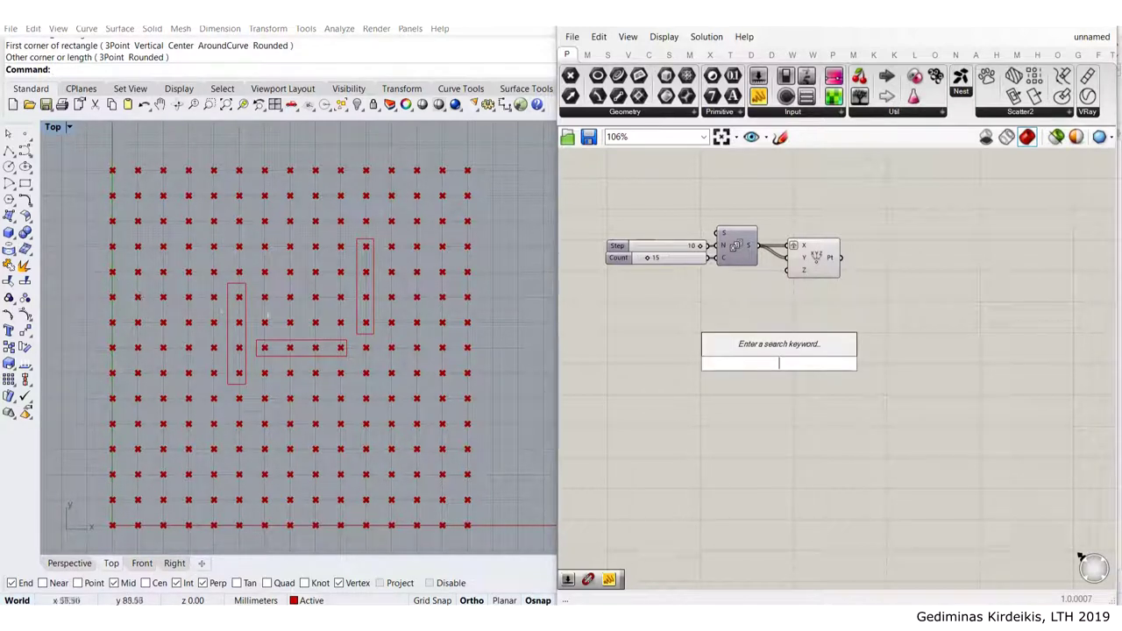
pyautogui.write('crv')
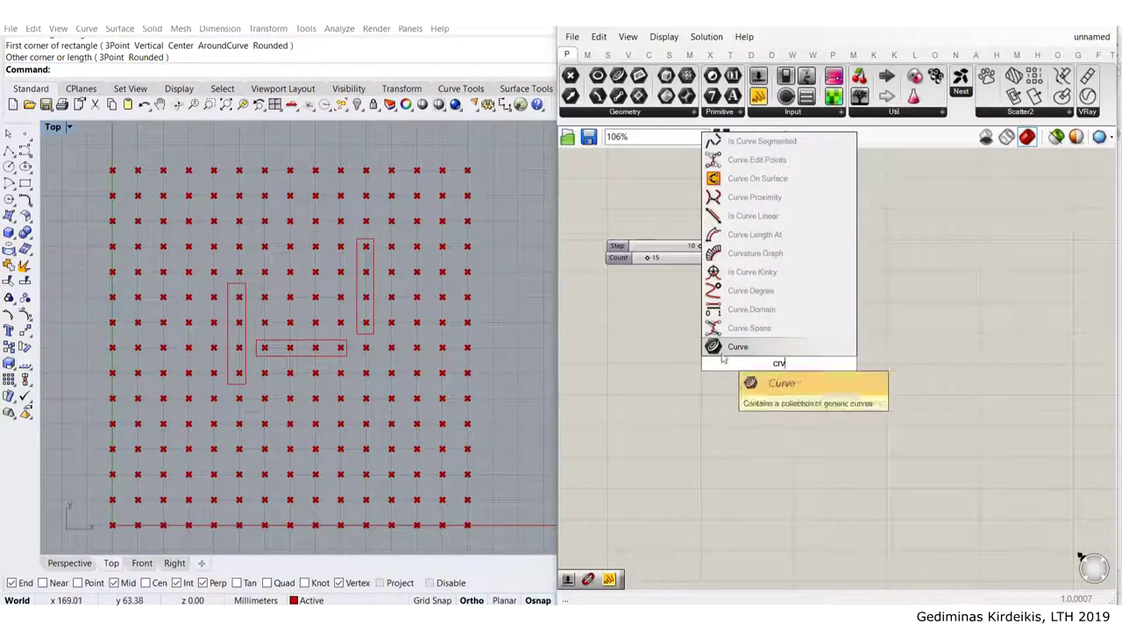
pyautogui.click(752, 346)
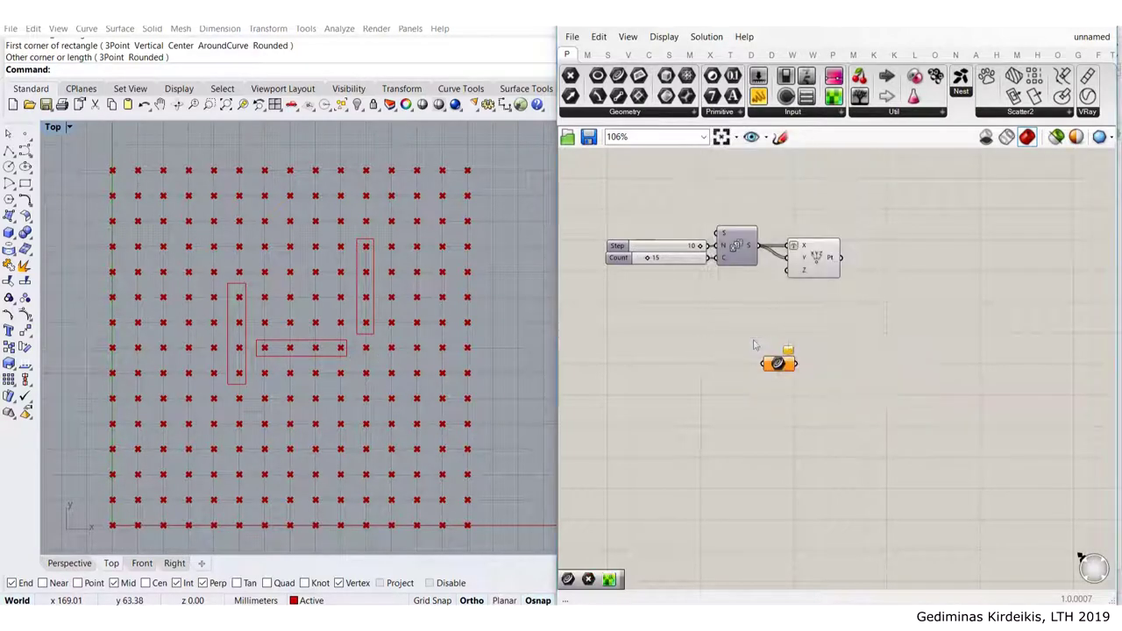
# Reference the three rectangles in the Curve parameter as multiple curves and reposition it under Construct Point
pyautogui.rightClick(778, 365)
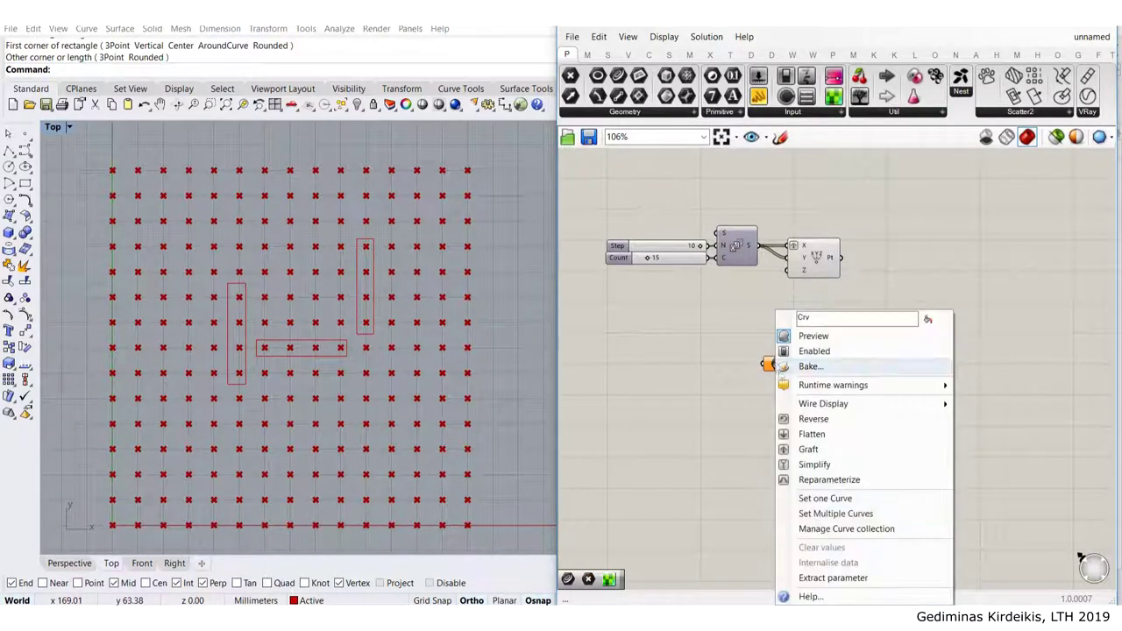
pyautogui.click(815, 498)
pyautogui.moveTo(479, 447); pyautogui.dragTo(84, 199)
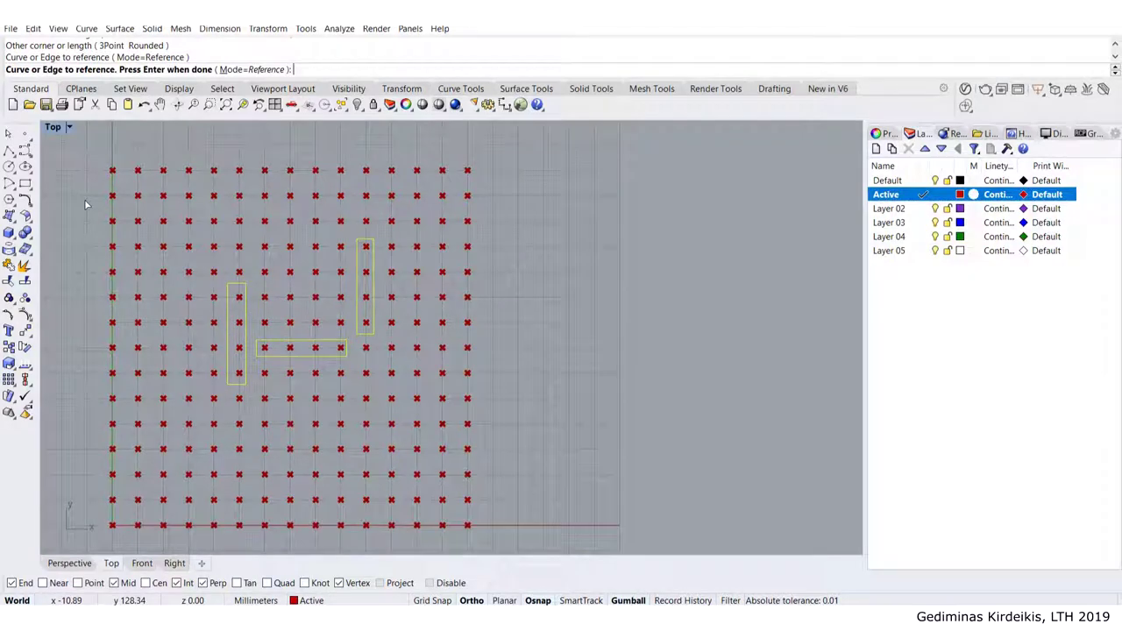
pyautogui.press('Return')
pyautogui.moveTo(777, 364); pyautogui.dragTo(819, 370)
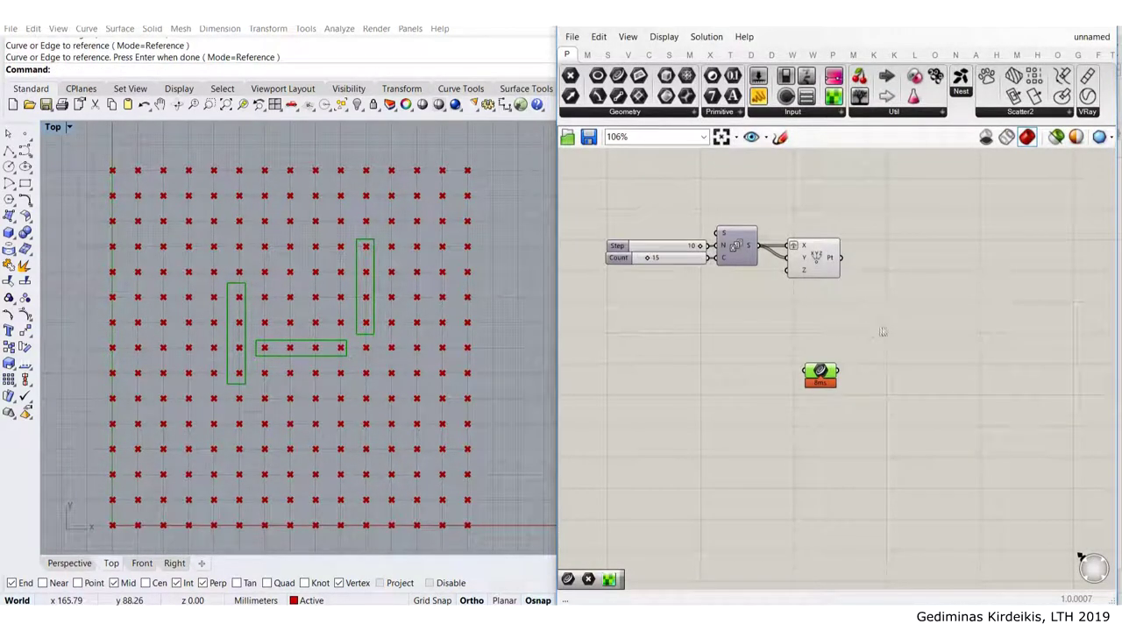
# Select Construct Point and the Curve parameter in turn to highlight their geometry in the viewport
pyautogui.moveTo(877, 329); pyautogui.dragTo(855, 337, button='right')
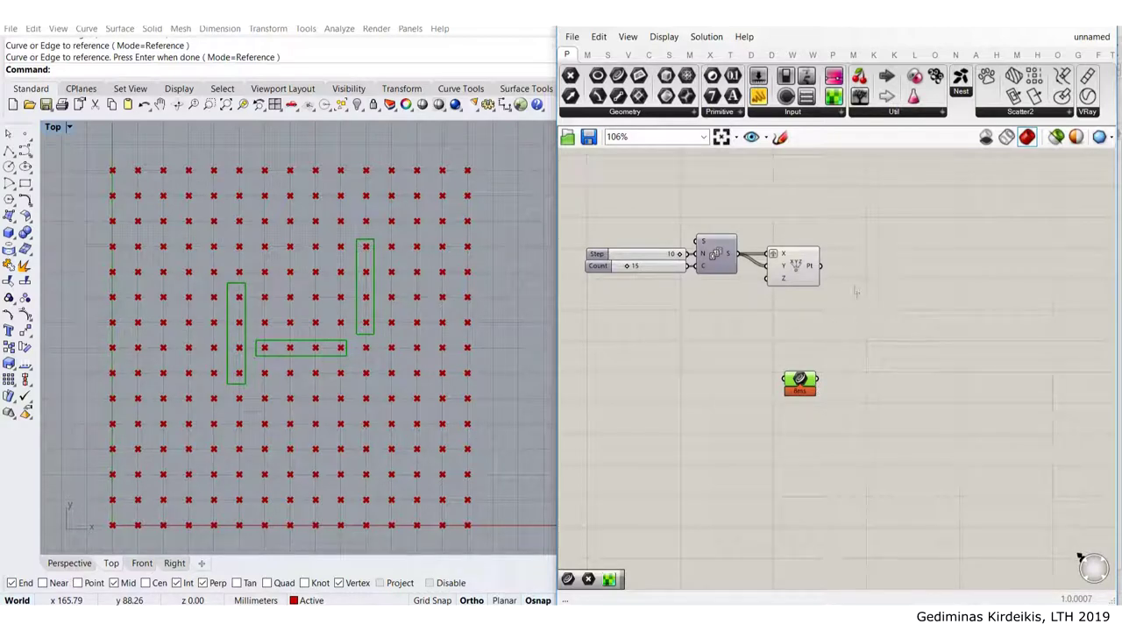
pyautogui.click(812, 273)
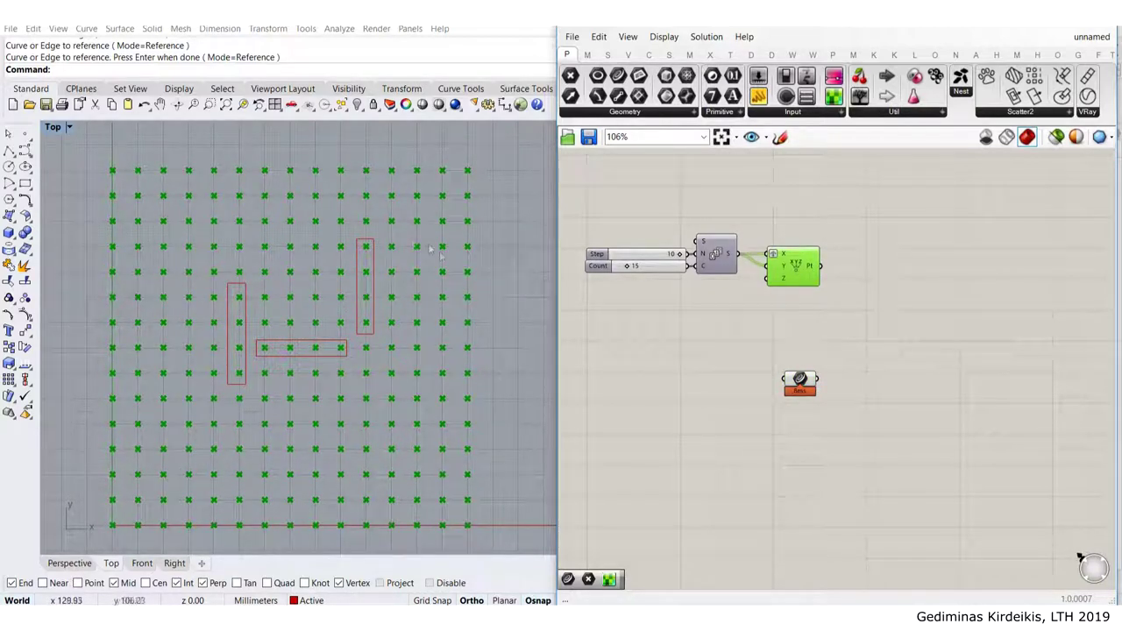
pyautogui.click(802, 388)
pyautogui.click(926, 362)
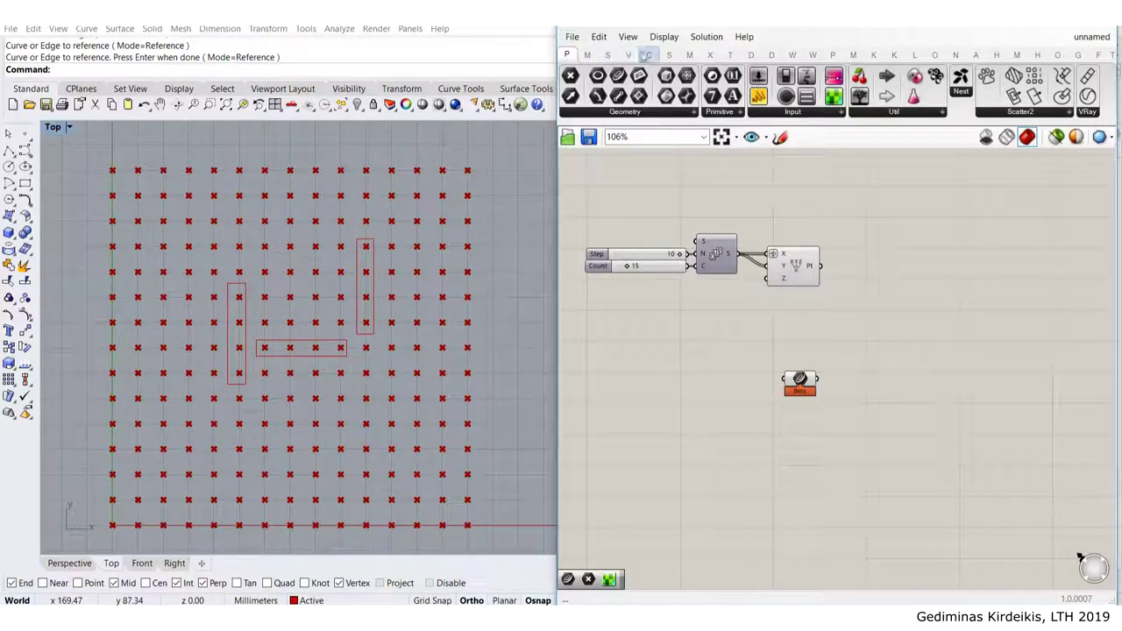
# Place a Point in Curves component and connect Construct Point's Pt output to its P input
pyautogui.click(650, 55)
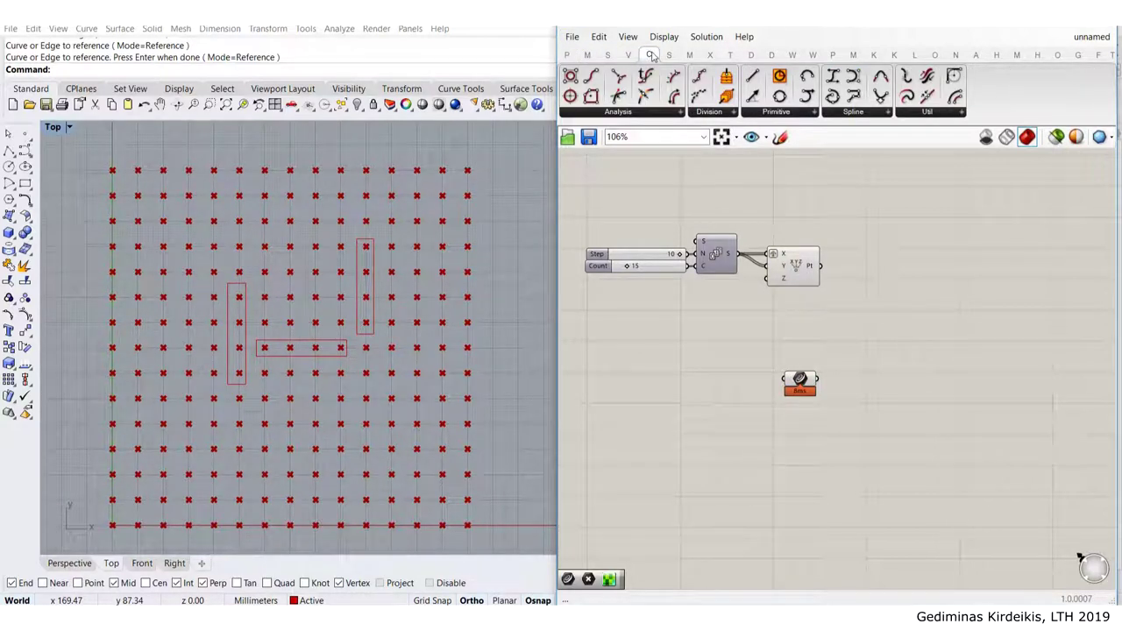
pyautogui.click(618, 111)
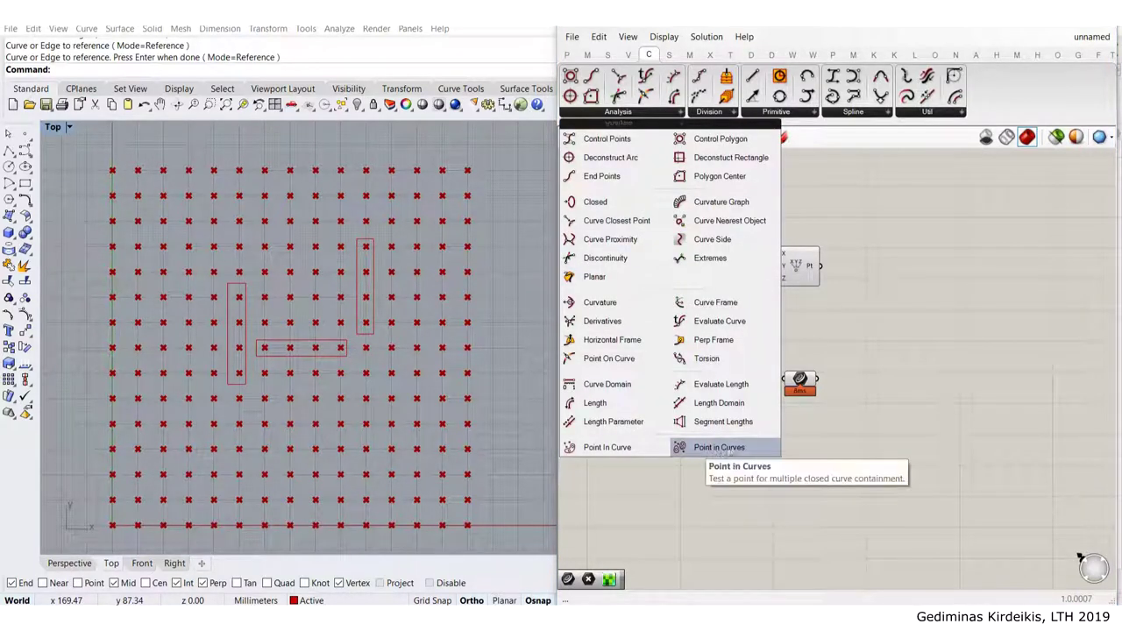
pyautogui.moveTo(723, 447); pyautogui.dragTo(928, 347)
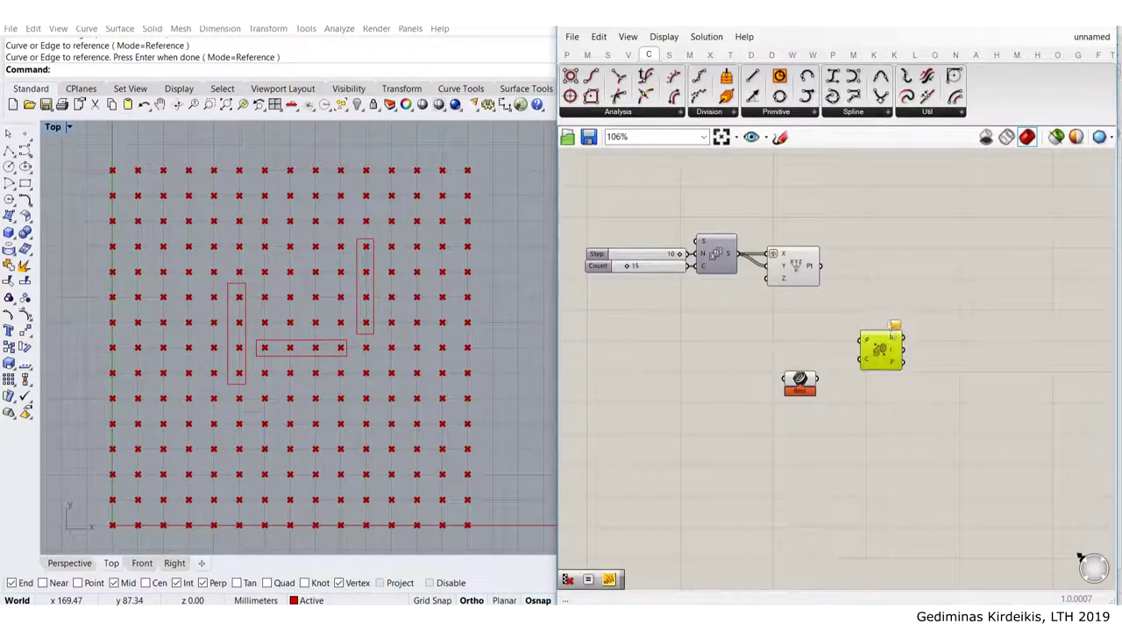
pyautogui.scroll(3, 867, 328)
pyautogui.moveTo(876, 322)
pyautogui.moveTo(795, 200); pyautogui.dragTo(857, 321)
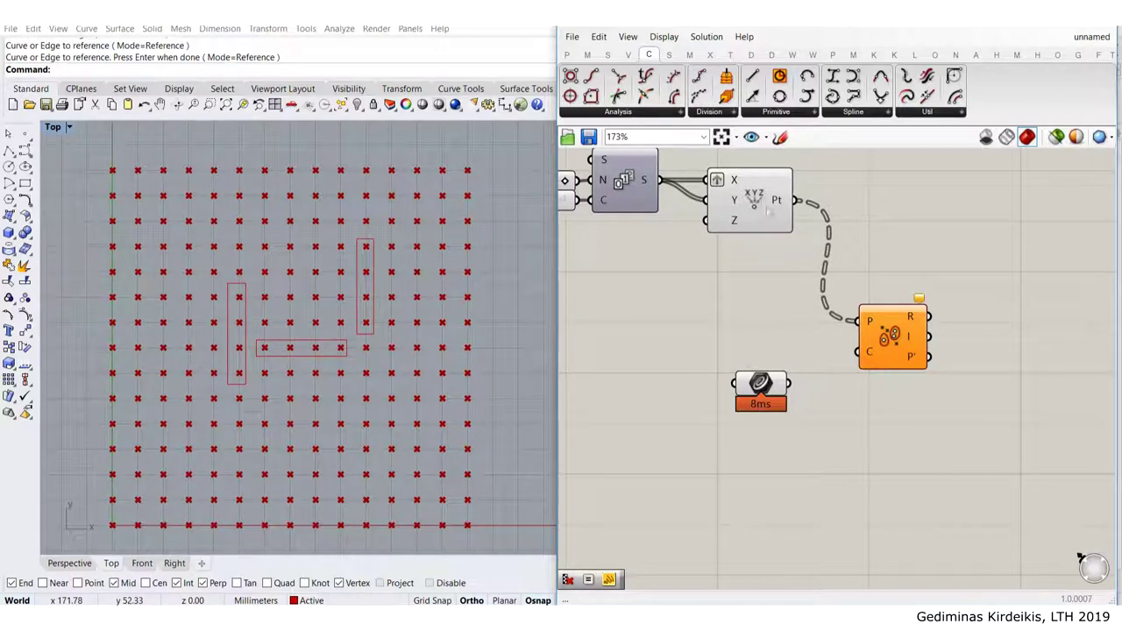
# Connect the Curve parameter to the C input of Point in Curves and inspect its Relationship output
pyautogui.moveTo(787, 383); pyautogui.dragTo(886, 384)
pyautogui.click(901, 279)
pyautogui.moveTo(898, 317); pyautogui.dragTo(774, 269, button='right')
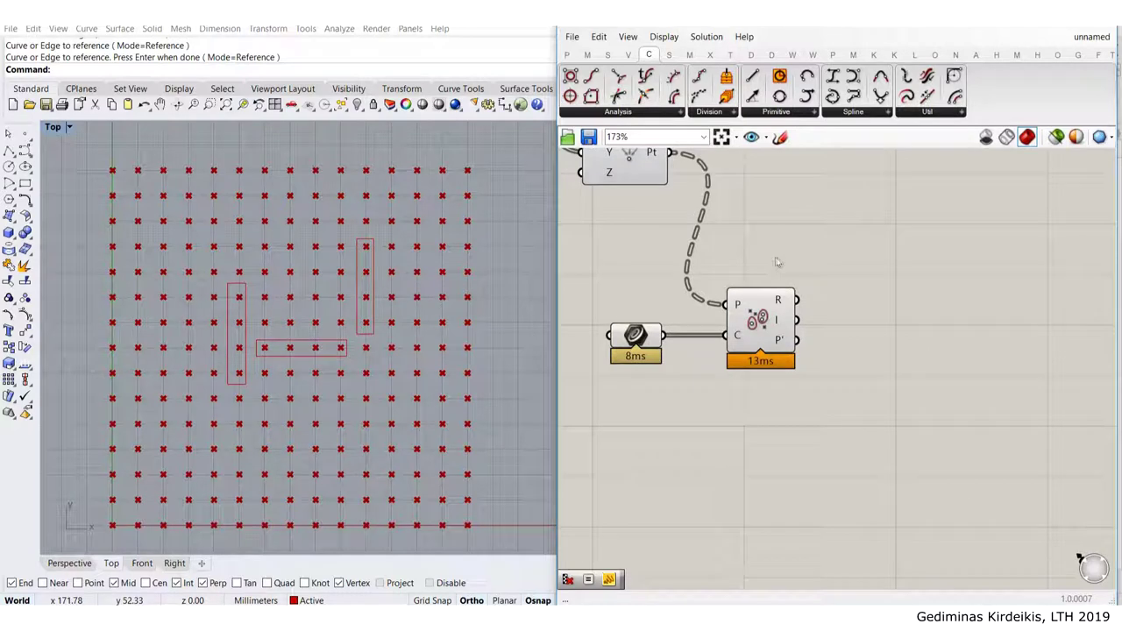
pyautogui.moveTo(780, 307)
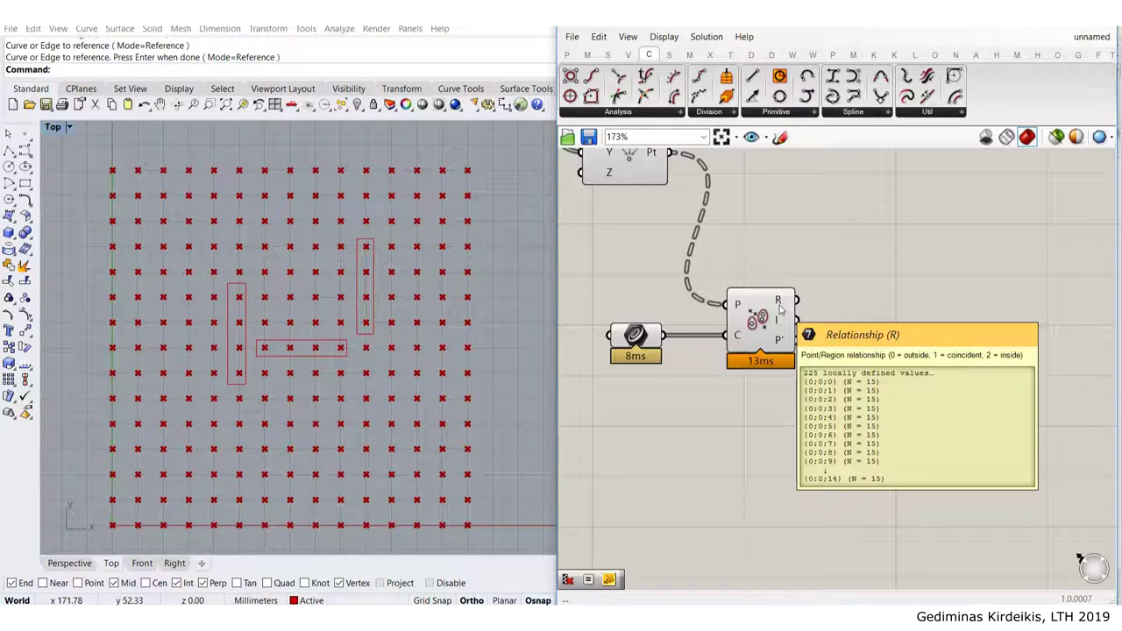
# Reposition the Curve and Point in Curves components together, closer beneath Construct Point
pyautogui.scroll(-2, 782, 310)
pyautogui.moveTo(798, 408); pyautogui.dragTo(841, 436, button='right')
pyautogui.moveTo(866, 453); pyautogui.dragTo(679, 317)
pyautogui.moveTo(821, 368); pyautogui.dragTo(844, 329)
pyautogui.moveTo(893, 391); pyautogui.dragTo(745, 301)
pyautogui.moveTo(826, 312); pyautogui.dragTo(802, 318)
pyautogui.click(838, 234)
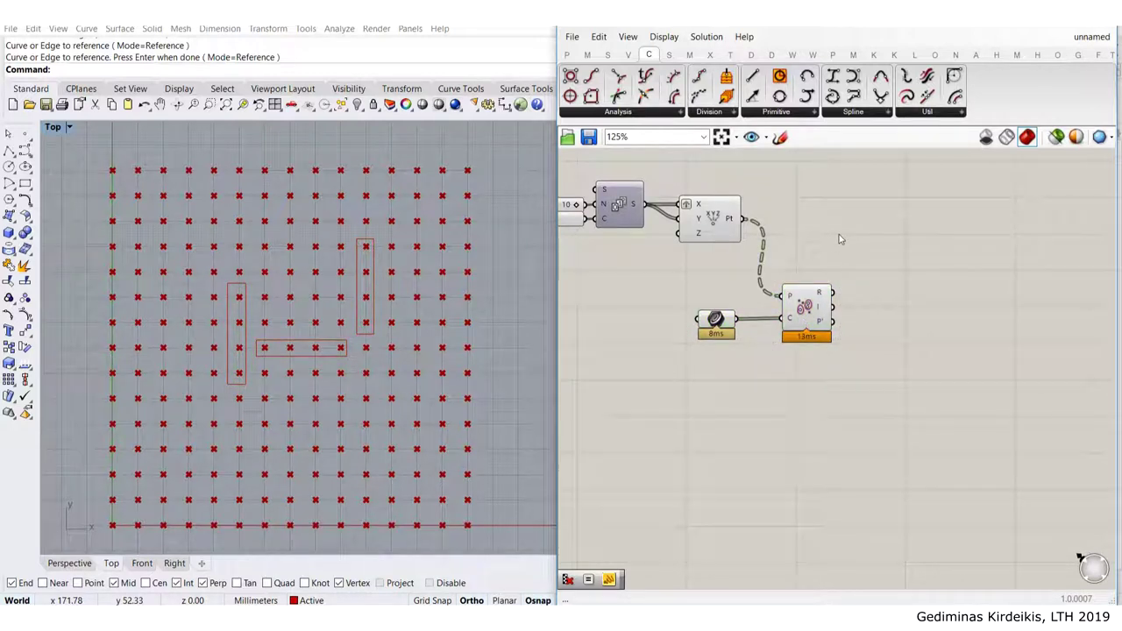
# Place a number slider set to 0.5 on the empty canvas below Point in Curves
pyautogui.scroll(3, 875, 489)
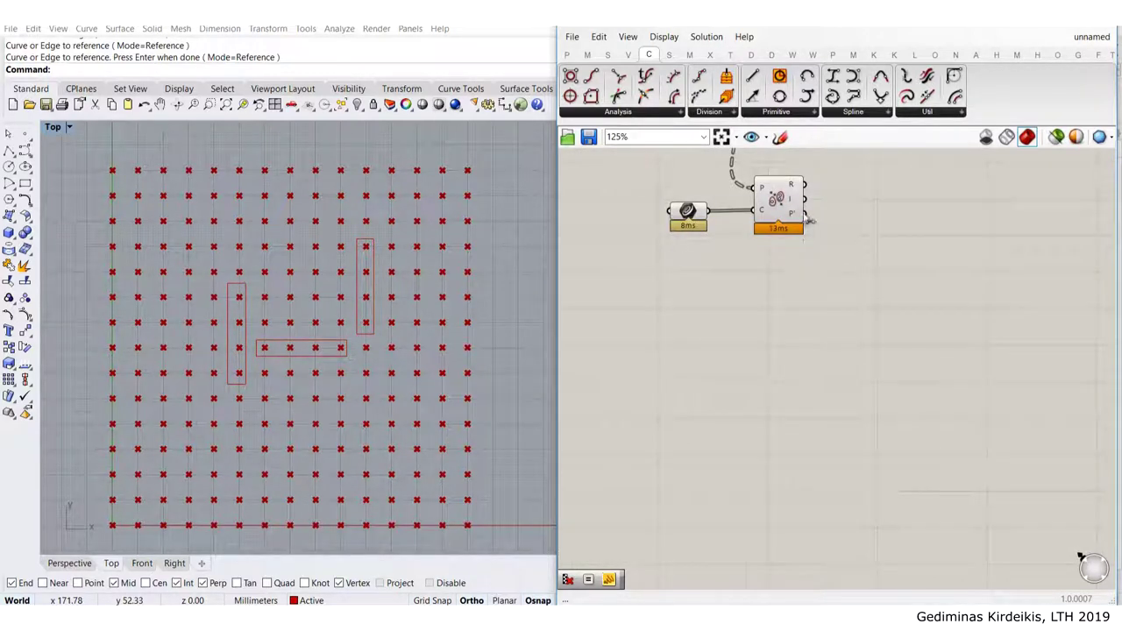
pyautogui.moveTo(786, 215)
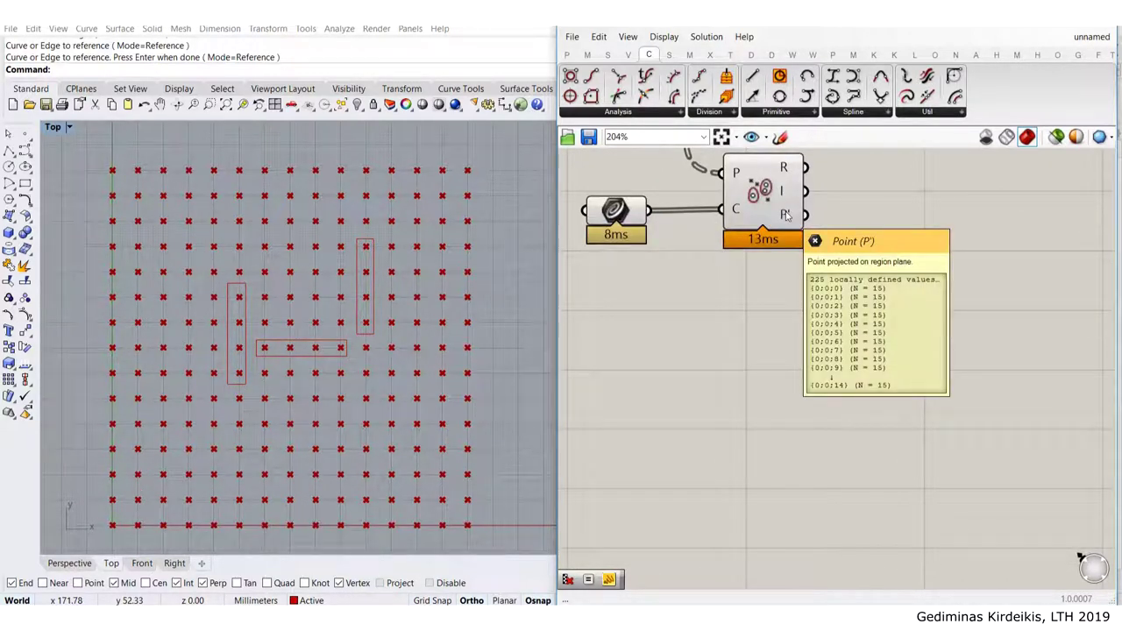
pyautogui.doubleClick(784, 400)
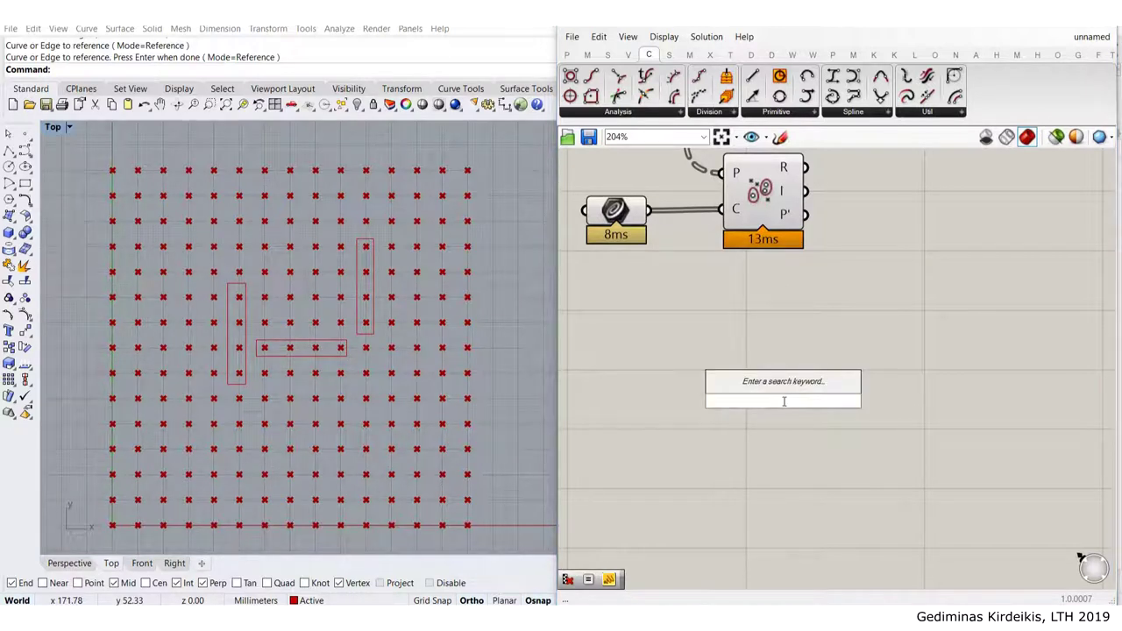
pyautogui.write('0.5')
pyautogui.press('Return')
pyautogui.moveTo(783, 402); pyautogui.dragTo(730, 404)
pyautogui.moveTo(860, 482); pyautogui.dragTo(797, 407, button='right')
# Place an Integer parameter beside the 0.5 slider and connect the slider to it
pyautogui.doubleClick(796, 406)
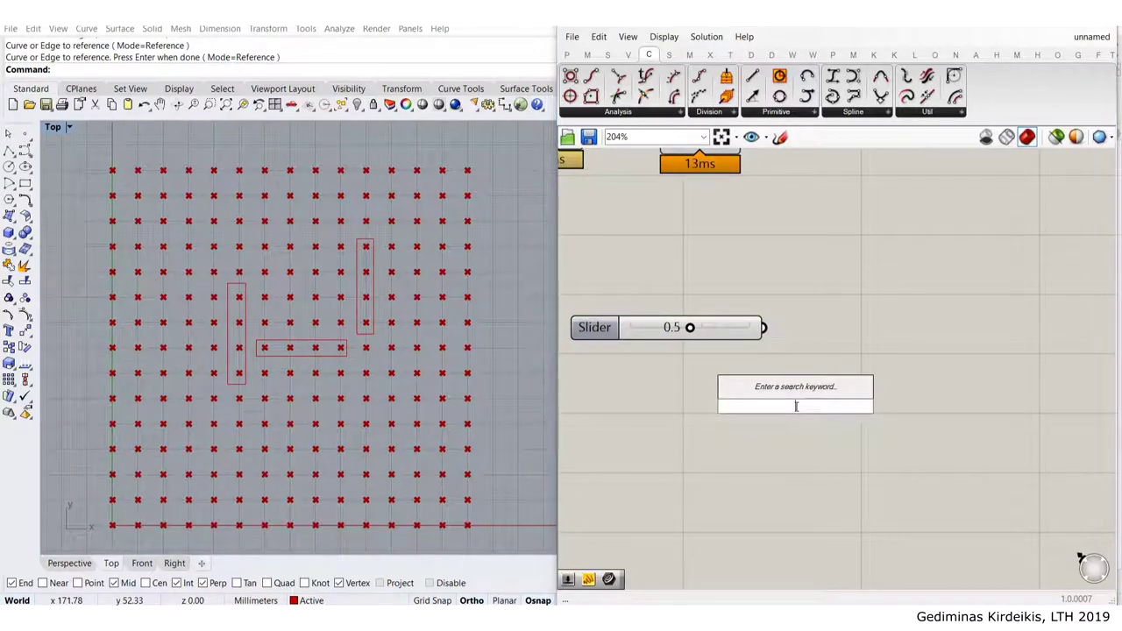
pyautogui.write('integer')
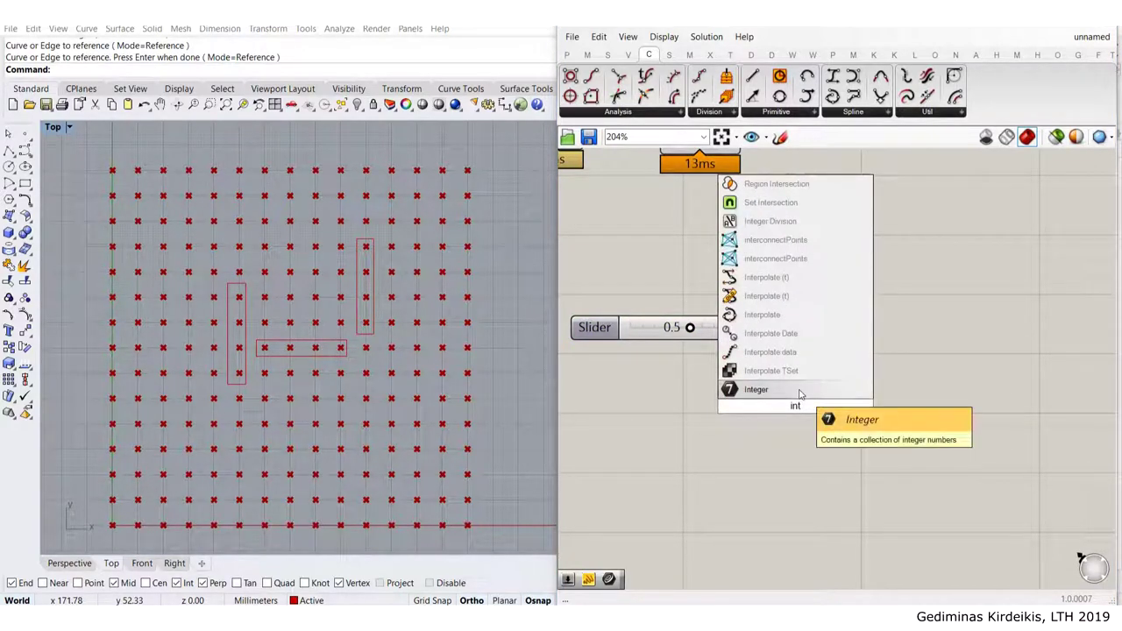
pyautogui.press('Return')
pyautogui.moveTo(763, 326); pyautogui.dragTo(825, 328)
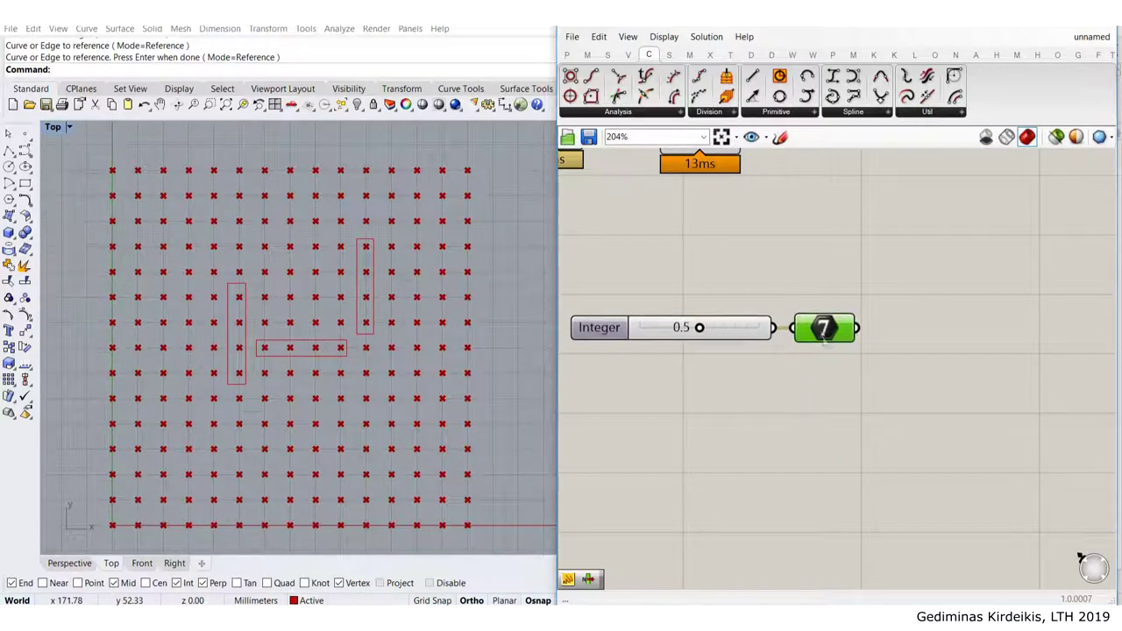
# Add a Panel beside the Integer parameter and connect the parameter's output to it
pyautogui.doubleClick(871, 427)
pyautogui.write('panel')
pyautogui.press('Return')
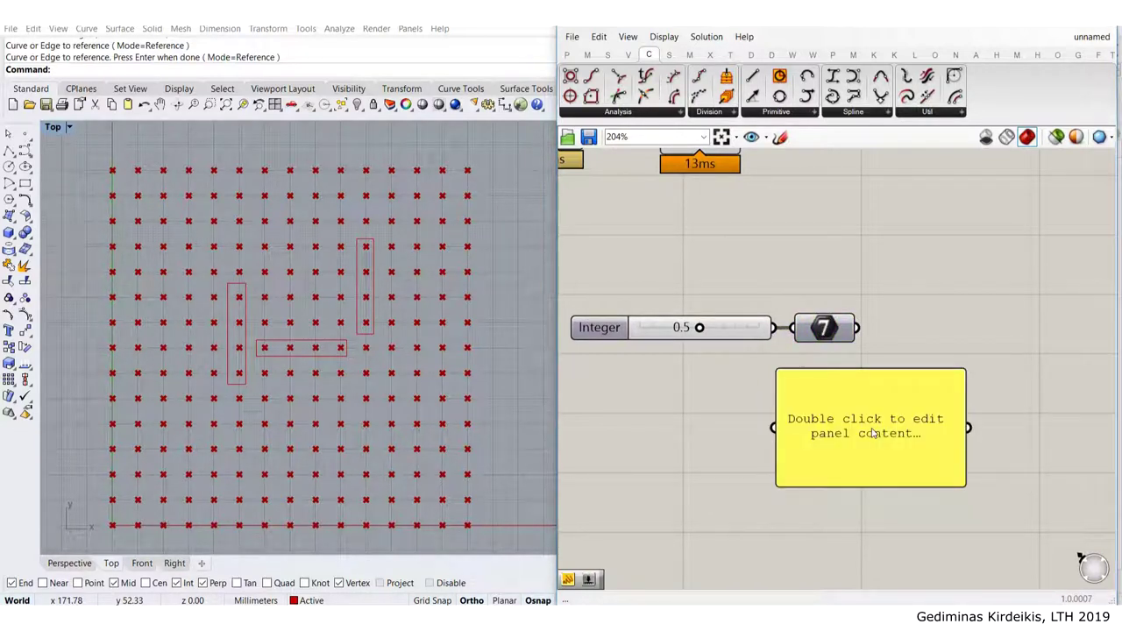
pyautogui.moveTo(871, 427); pyautogui.dragTo(991, 384)
pyautogui.moveTo(858, 327); pyautogui.dragTo(920, 349)
pyautogui.click(848, 256)
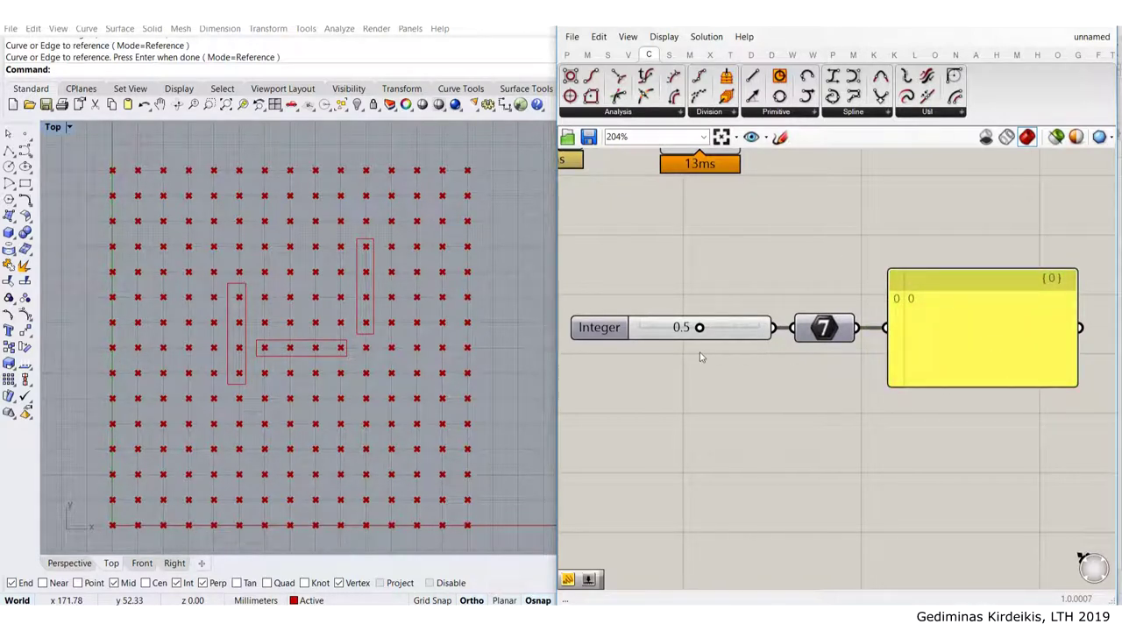
# Test the integer conversion by setting the slider to 0.4 and then back to 0.5
pyautogui.scroll(2, 763, 327)
pyautogui.scroll(-2, 894, 286)
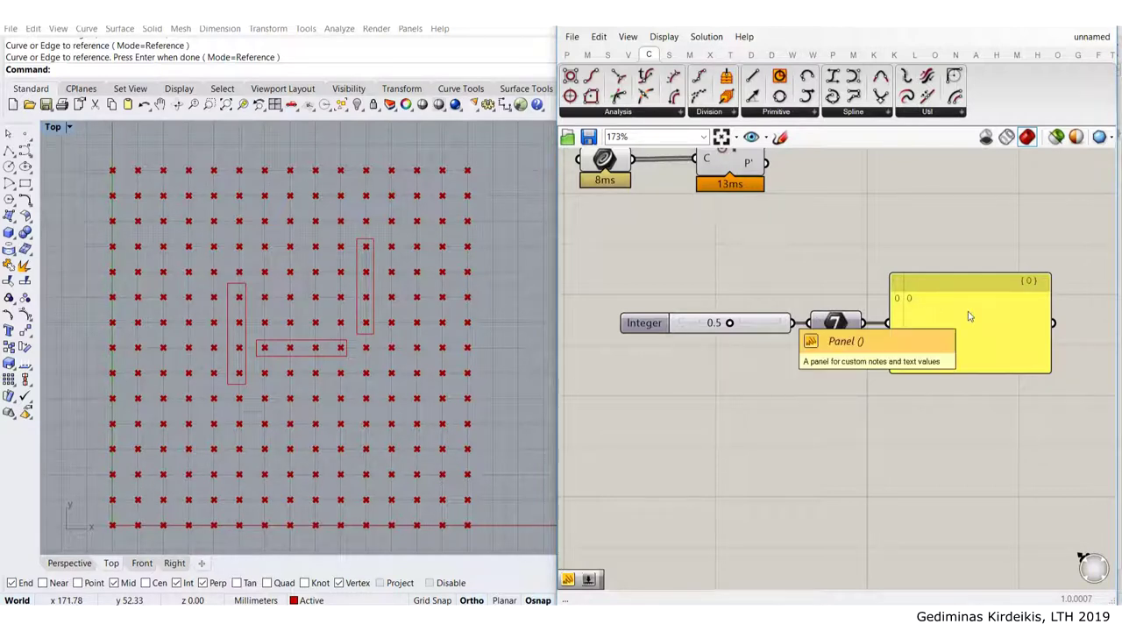
pyautogui.scroll(2, 692, 322)
pyautogui.moveTo(742, 325)
pyautogui.mouseDown()
pyautogui.moveTo(832, 338)
pyautogui.moveTo(702, 329)
pyautogui.moveTo(732, 330)
pyautogui.mouseUp()
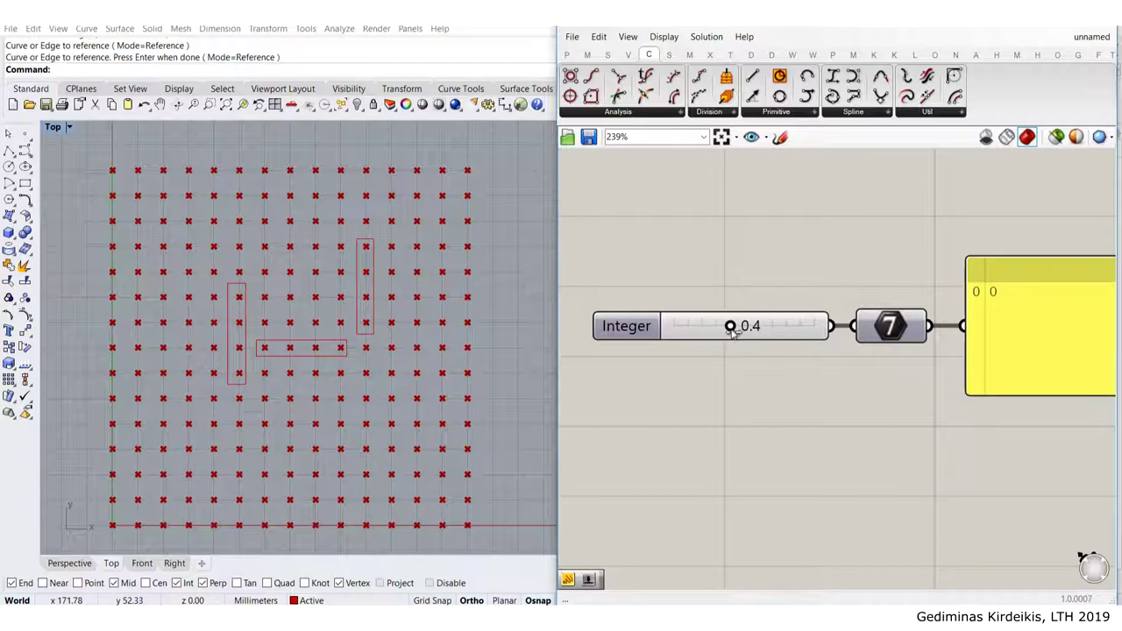
pyautogui.scroll(-4, 936, 382)
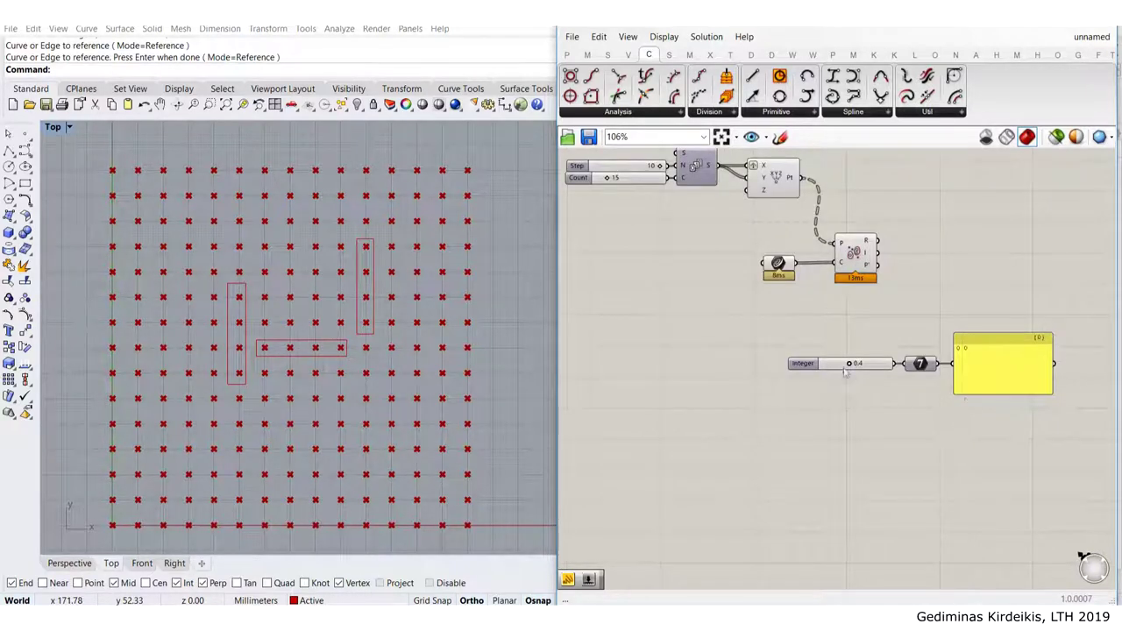
pyautogui.scroll(3, 846, 366)
pyautogui.moveTo(850, 364); pyautogui.dragTo(862, 366)
# Rewire the panel to the R output of Point in Curves and examine the relationship values in its branches
pyautogui.scroll(-2, 933, 292)
pyautogui.moveTo(916, 198); pyautogui.dragTo(779, 283, button='right')
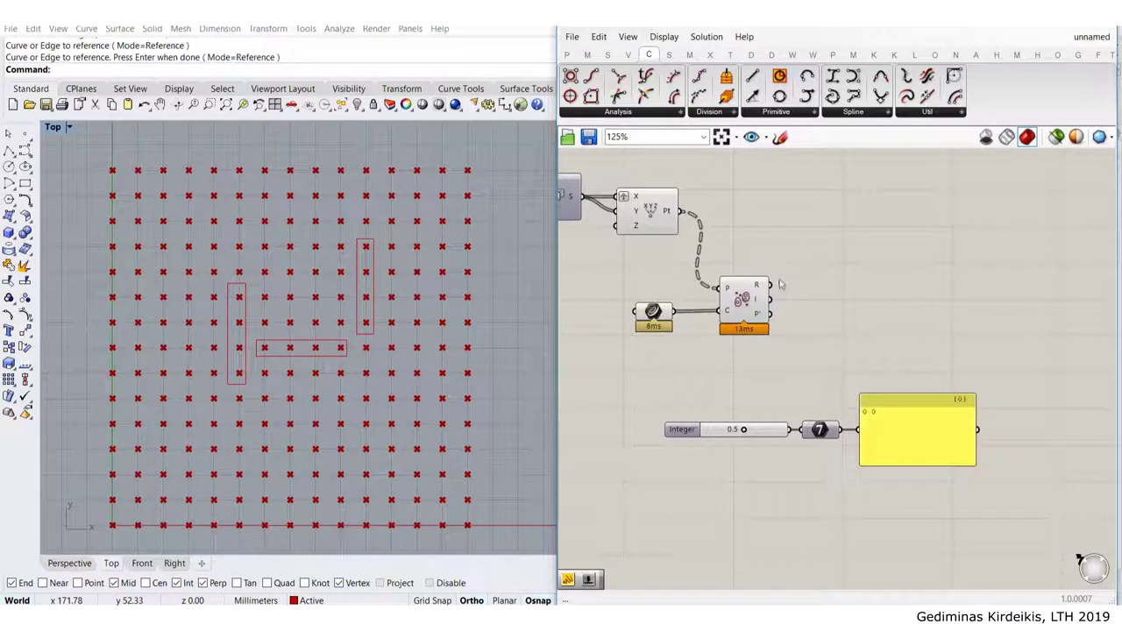
pyautogui.scroll(1, 754, 293)
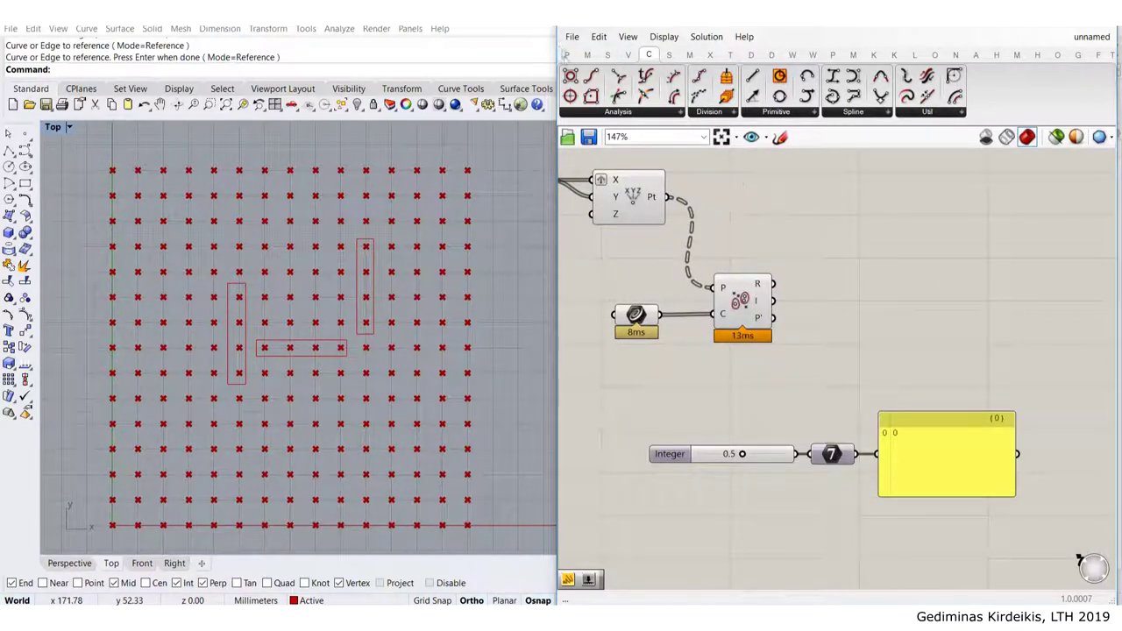
pyautogui.moveTo(772, 283); pyautogui.dragTo(929, 368)
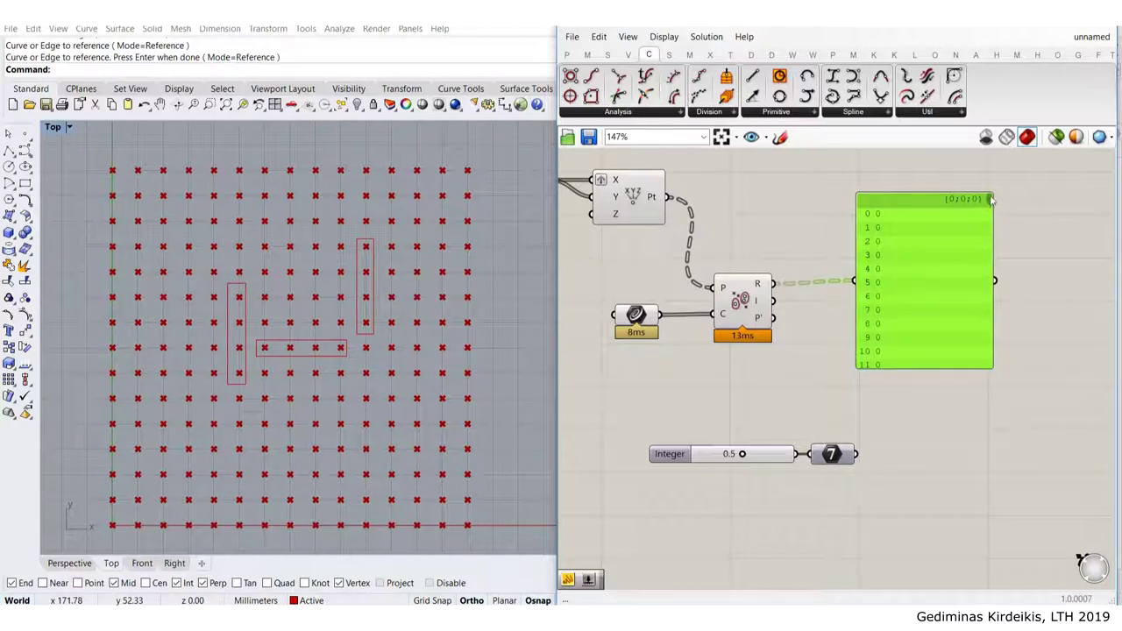
pyautogui.scroll(-3, 988, 230)
pyautogui.scroll(-5, 988, 230)
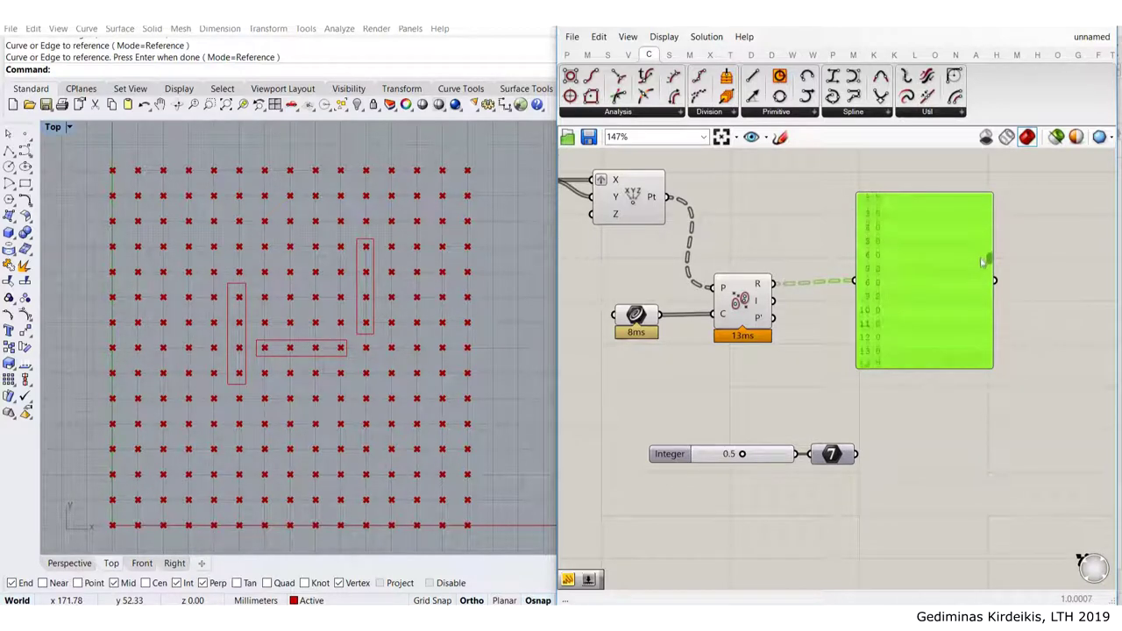
pyautogui.scroll(5, 883, 254)
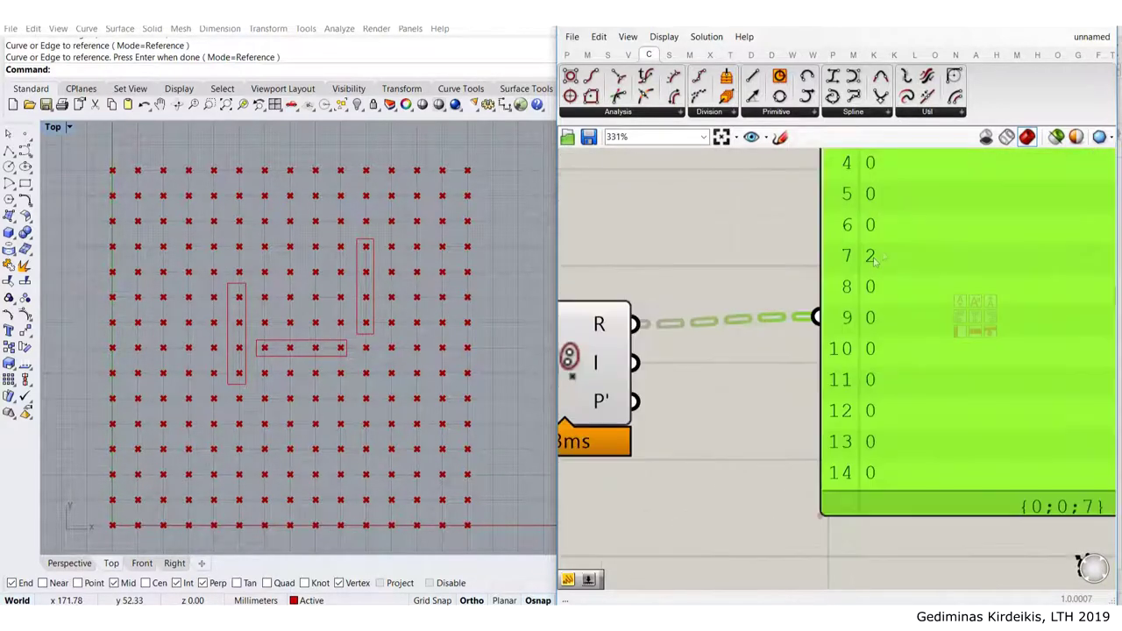
pyautogui.scroll(-4, 1039, 351)
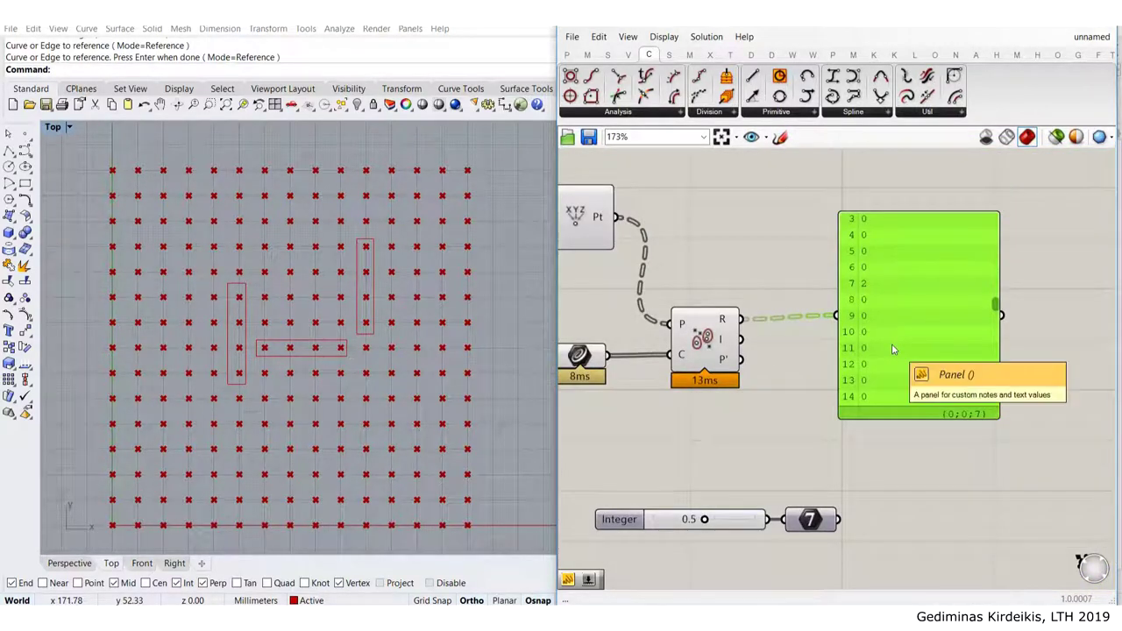
# Delete the panel, place a Division component and connect the R output of Point in Curves to its A input
pyautogui.press('Delete')
pyautogui.doubleClick(843, 377)
pyautogui.press('Return')
pyautogui.moveTo(741, 319); pyautogui.dragTo(808, 367)
pyautogui.moveTo(847, 382); pyautogui.dragTo(892, 334)
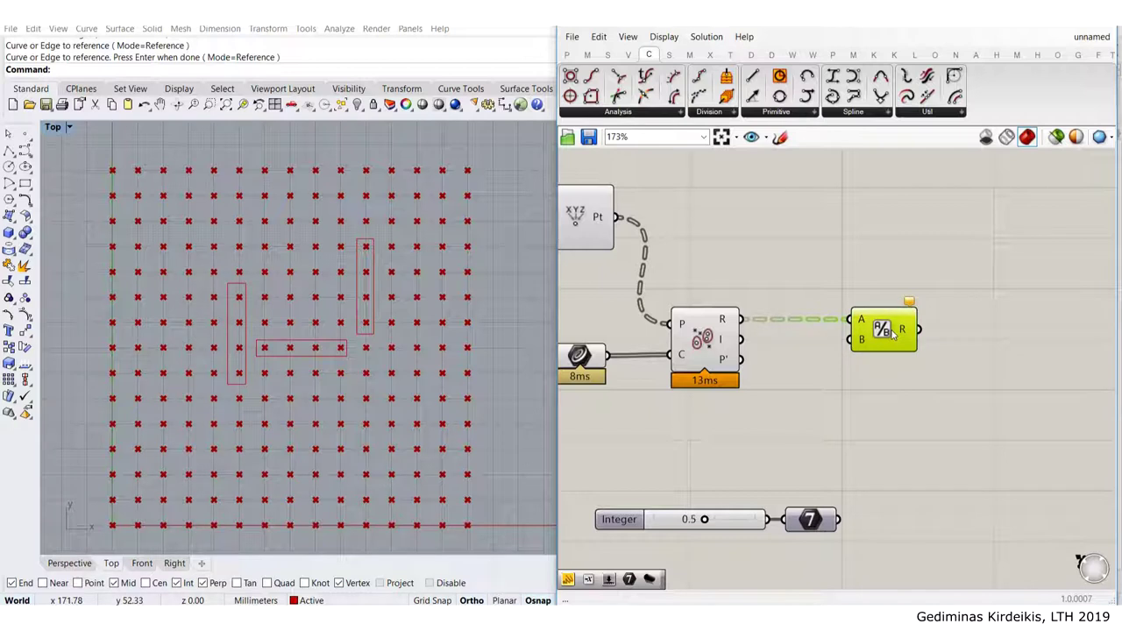
# Create a small panel containing 2 and connect it to the B input of Division
pyautogui.doubleClick(832, 421)
pyautogui.write('panel')
pyautogui.press('Return')
pyautogui.doubleClick(831, 419)
pyautogui.press('BackSpace')
pyautogui.write('2')
pyautogui.click(907, 465)
pyautogui.moveTo(904, 462); pyautogui.dragTo(827, 342)
pyautogui.click(759, 359)
pyautogui.moveTo(725, 318)
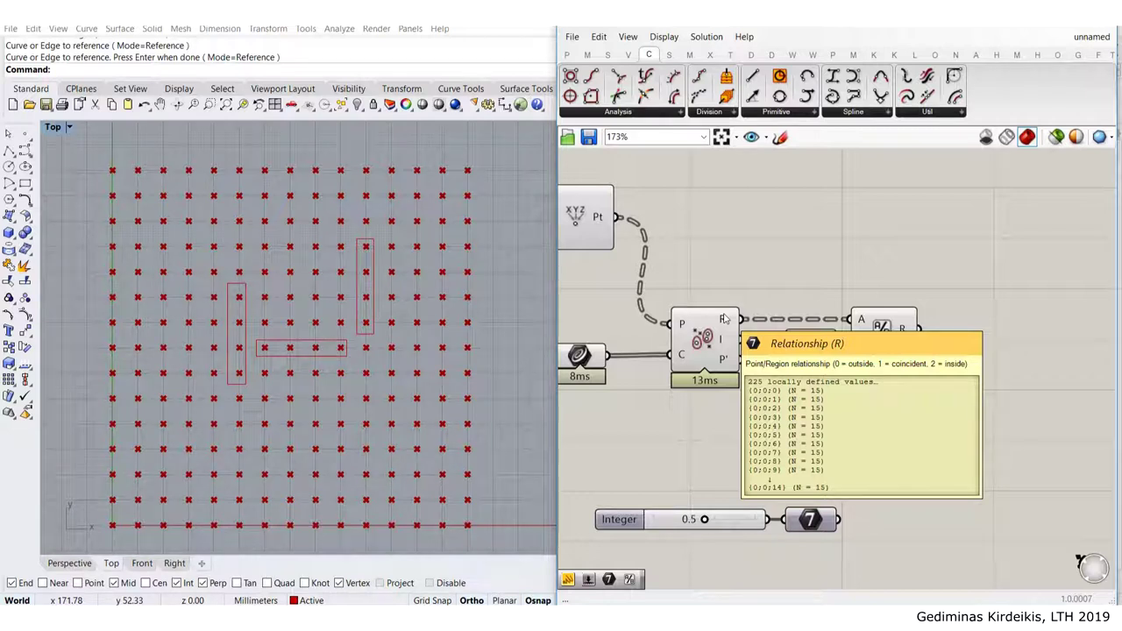
# Move the Integer parameter beside Division, connect the R result to it and delete the 0.5 slider
pyautogui.moveTo(810, 518)
pyautogui.mouseDown()
pyautogui.moveTo(914, 476)
pyautogui.moveTo(975, 404)
pyautogui.moveTo(794, 526)
pyautogui.mouseUp()
pyautogui.moveTo(974, 404); pyautogui.dragTo(968, 336)
pyautogui.moveTo(968, 344); pyautogui.dragTo(890, 330, button='right')
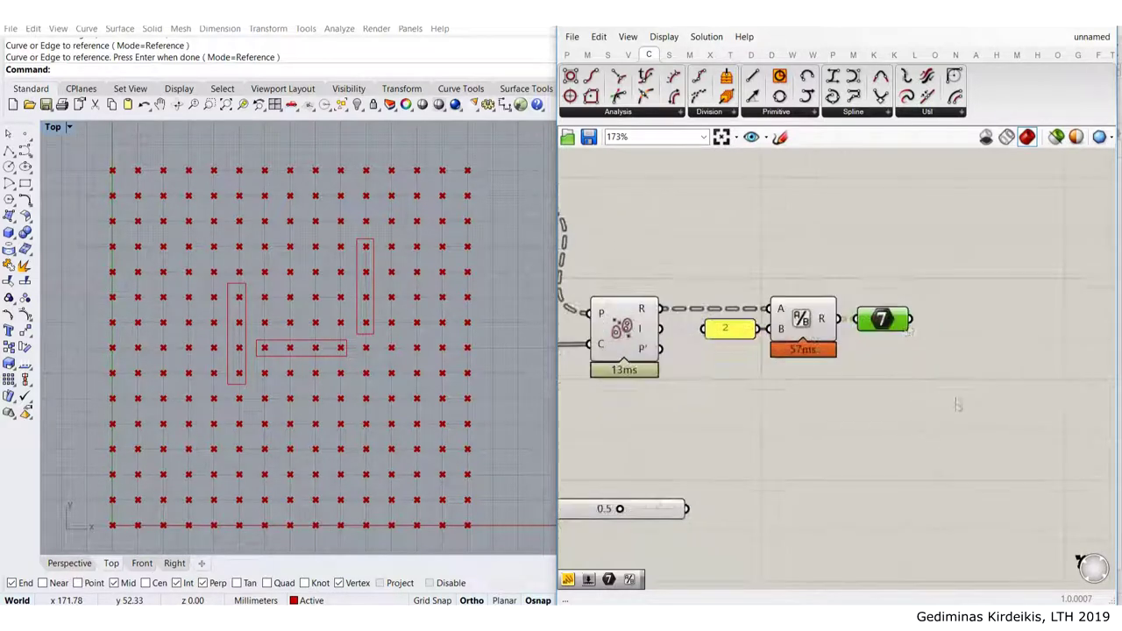
pyautogui.click(674, 510)
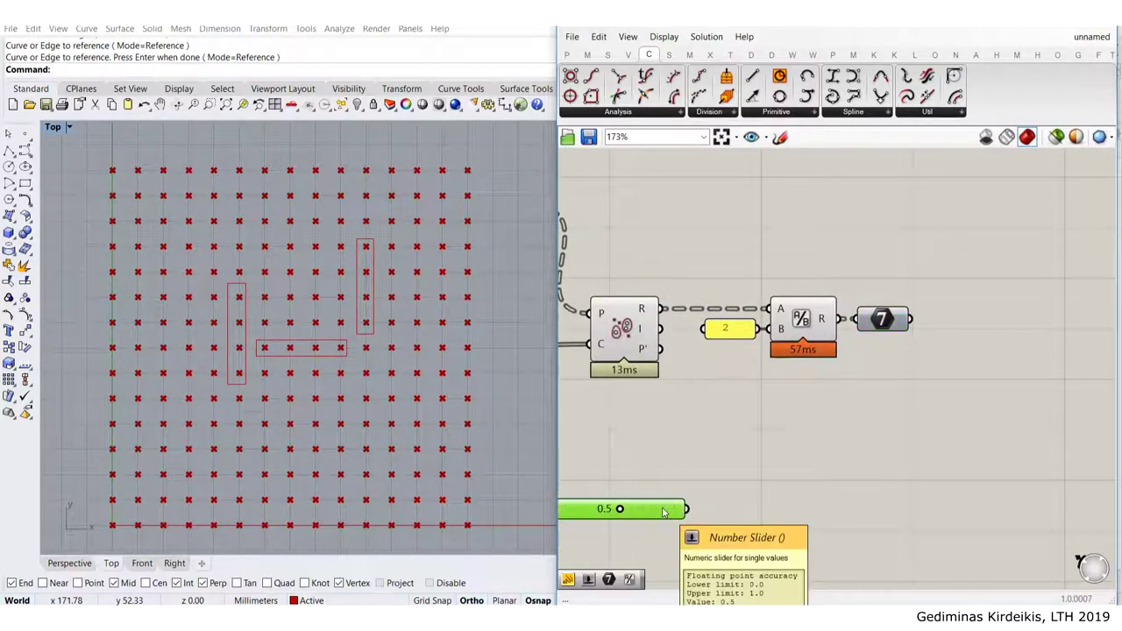
pyautogui.press('Delete')
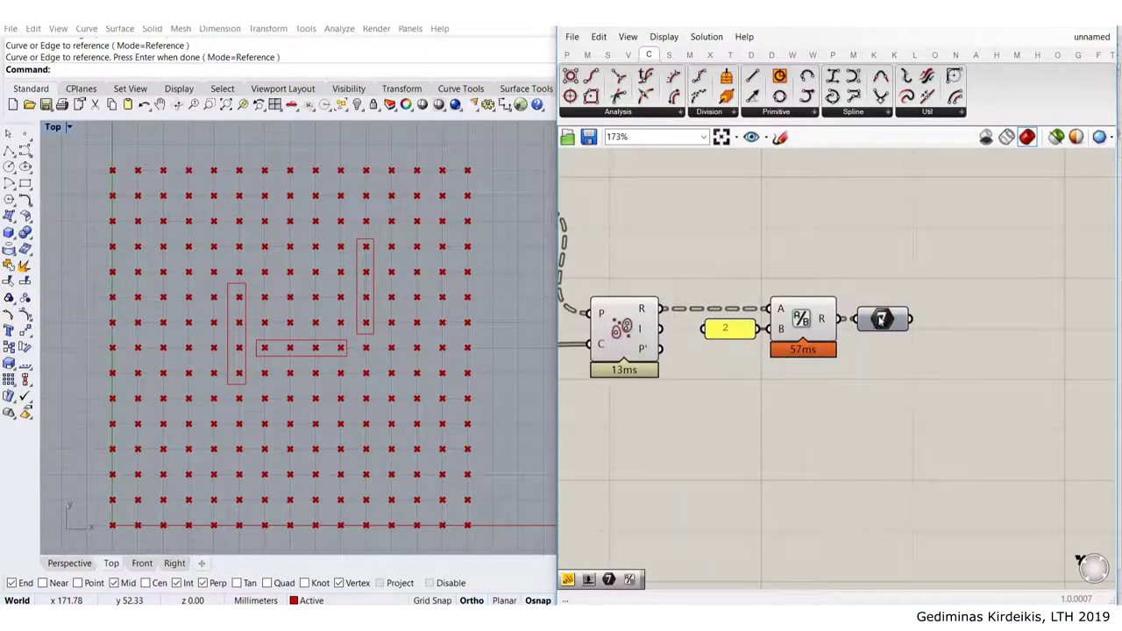
pyautogui.moveTo(822, 324)
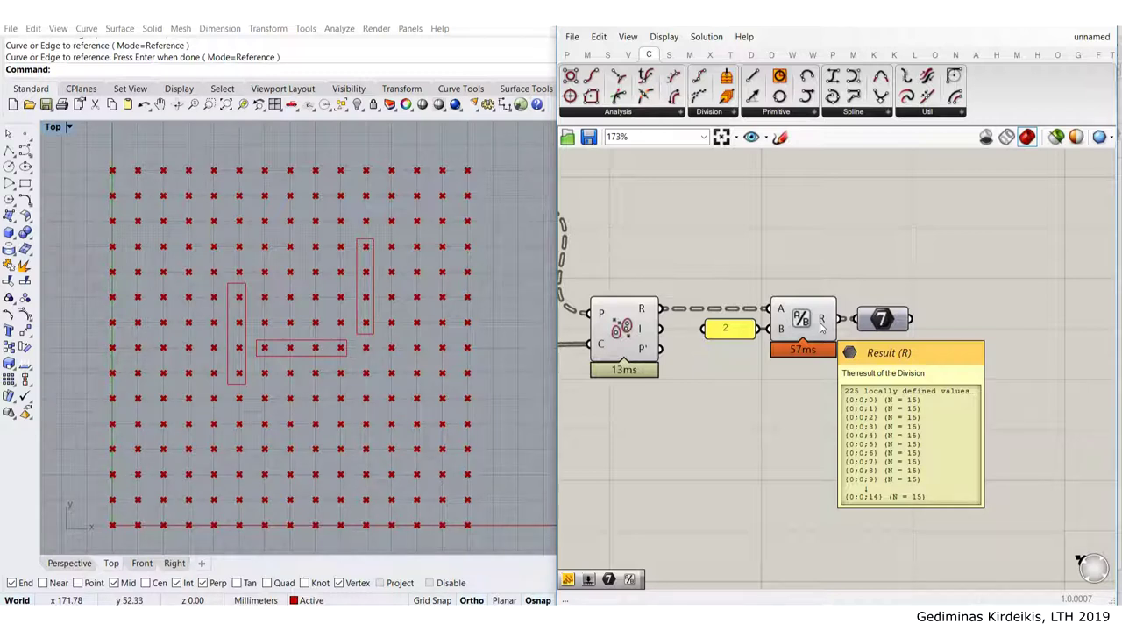
pyautogui.click(897, 323)
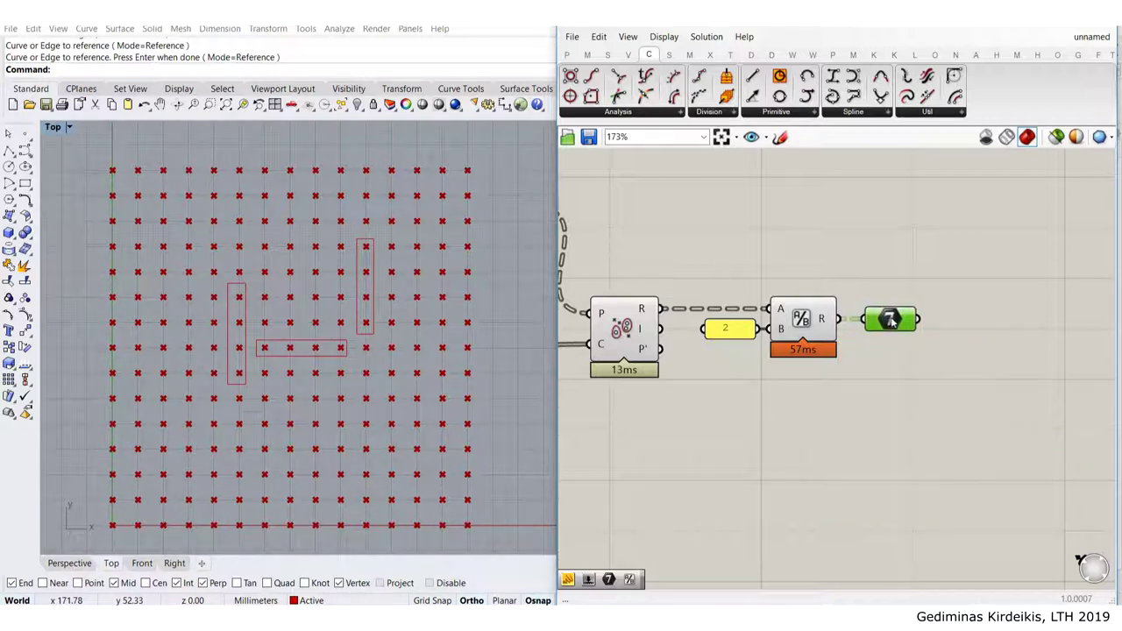
# Shift the Point in Curves, Division and Integer components together slightly lower on the canvas
pyautogui.scroll(-3, 901, 323)
pyautogui.moveTo(991, 454); pyautogui.dragTo(651, 336)
pyautogui.moveTo(772, 370); pyautogui.dragTo(766, 394)
pyautogui.click(902, 349)
pyautogui.moveTo(904, 350); pyautogui.dragTo(832, 332, button='right')
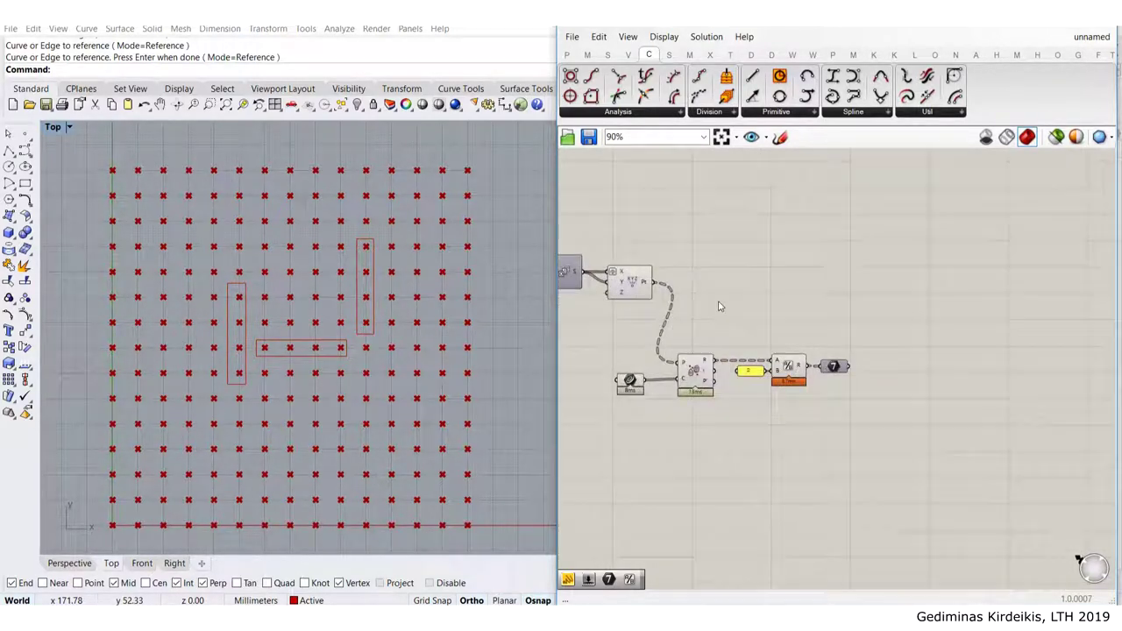
# Place a Text Tag 3D component, connecting Construct Point's Pt output to L and the Integer parameter to T
pyautogui.doubleClick(824, 278)
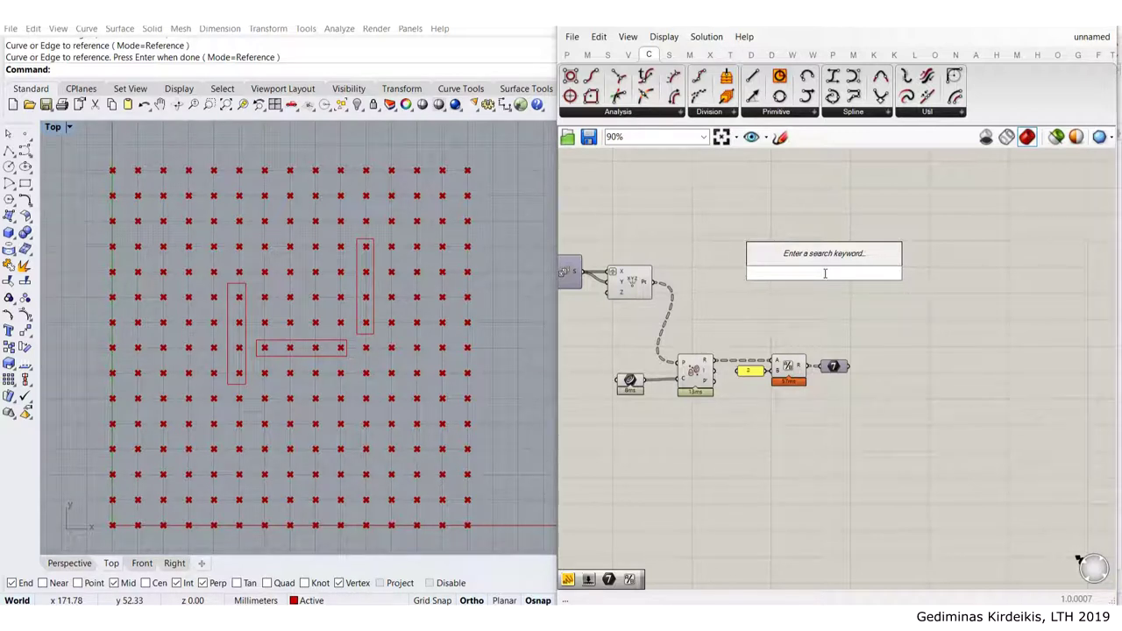
pyautogui.write('tex ta')
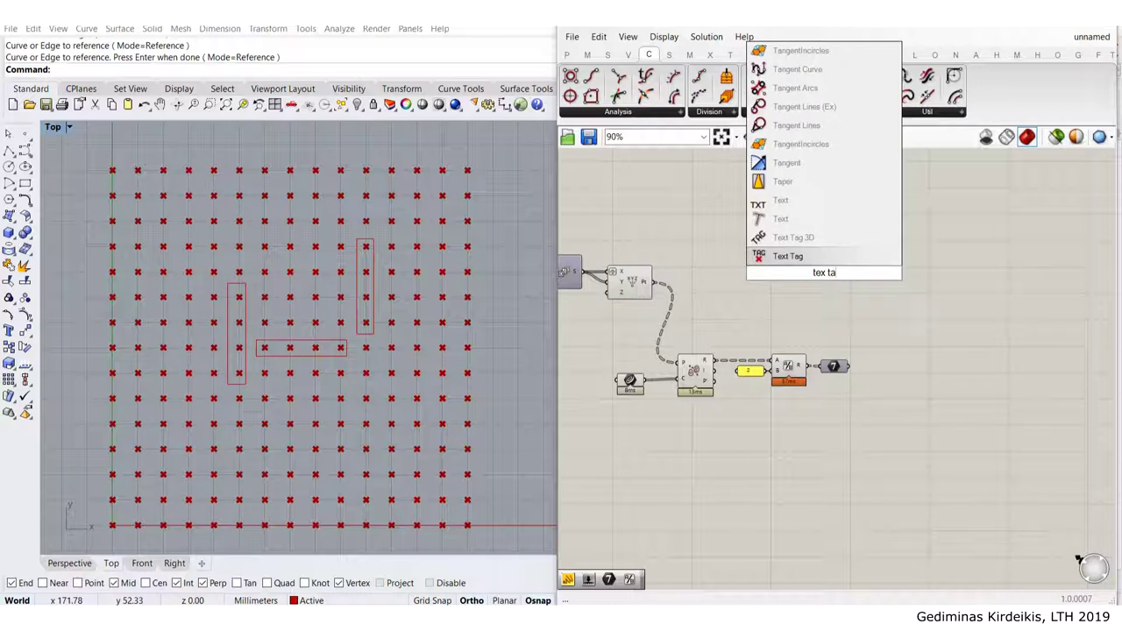
pyautogui.press('Return')
pyautogui.moveTo(654, 282); pyautogui.dragTo(924, 295)
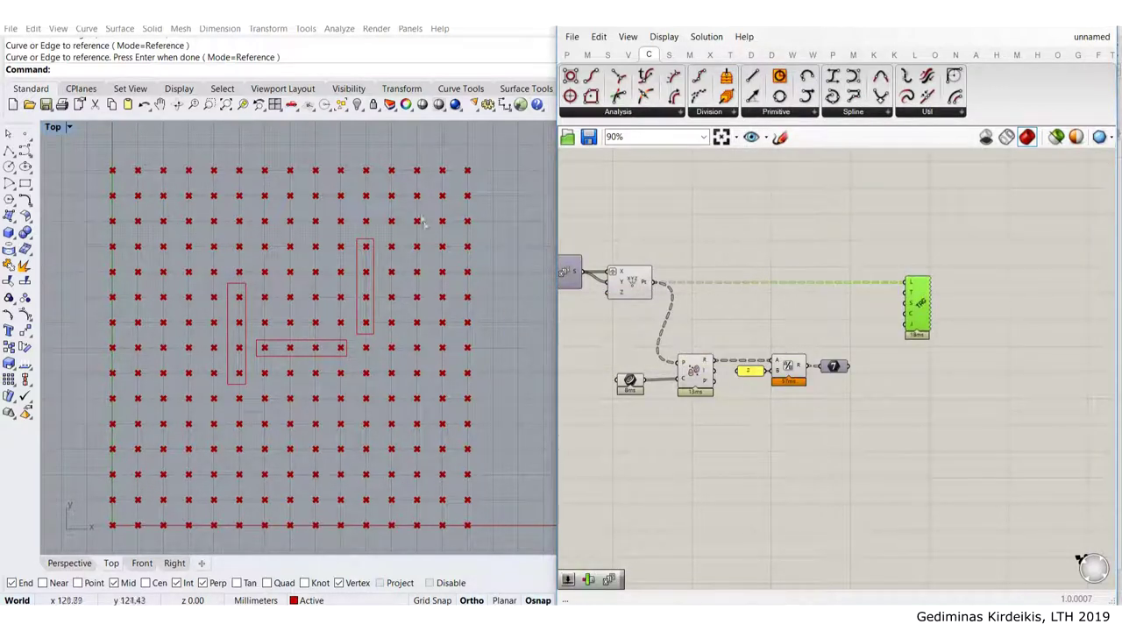
pyautogui.scroll(1, 871, 322)
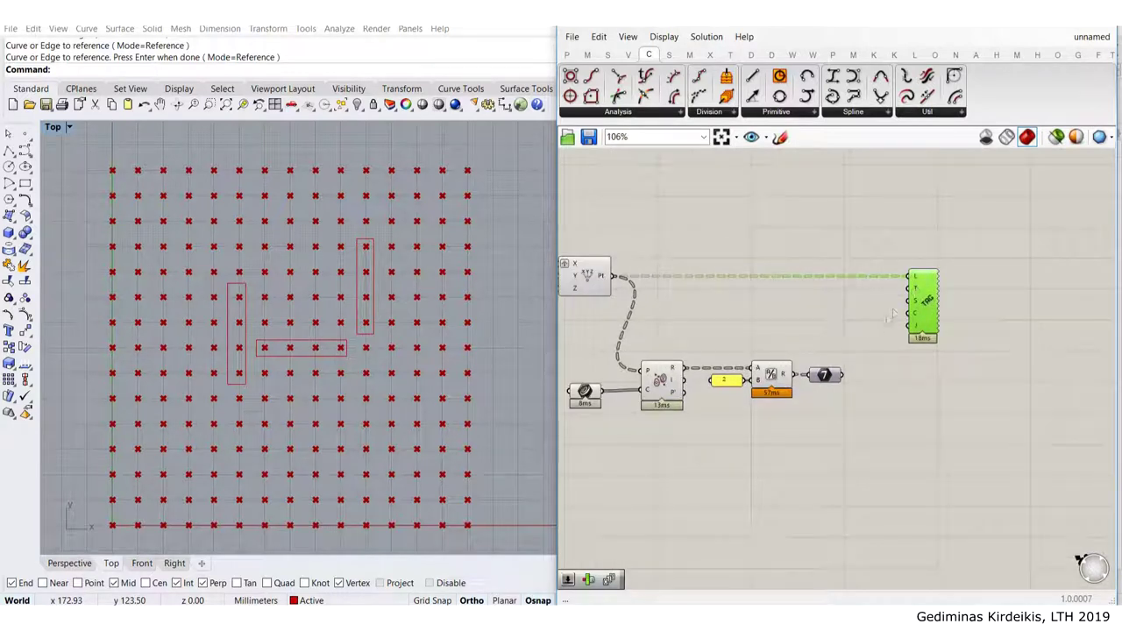
pyautogui.moveTo(844, 375); pyautogui.dragTo(914, 294)
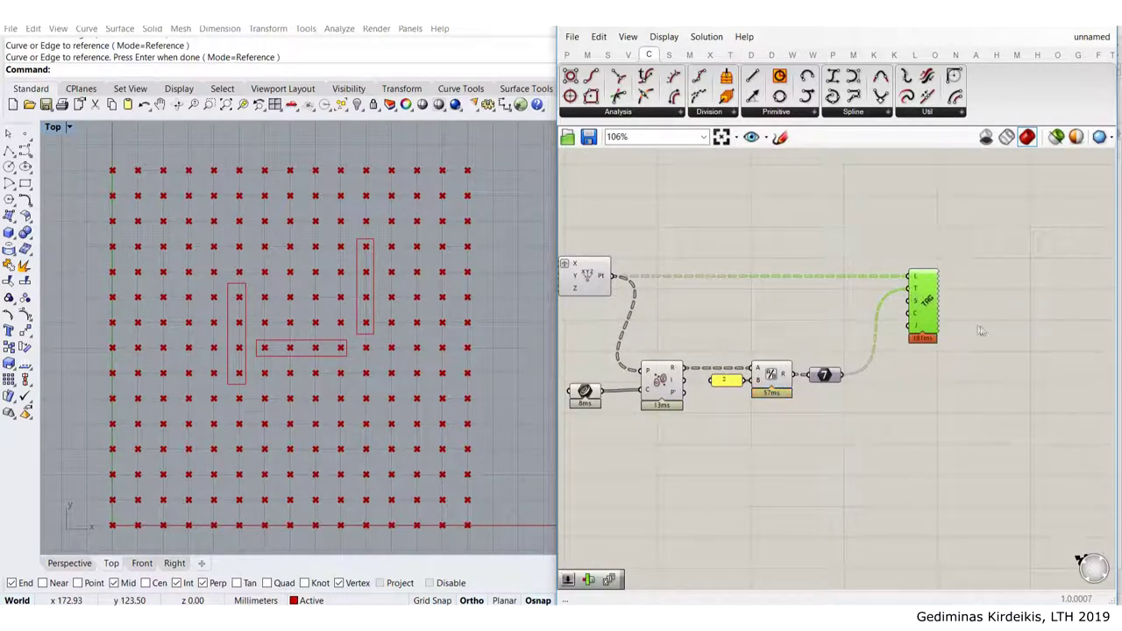
# Move the text tag component further along, add a slider set to 5 and connect it to the S input
pyautogui.moveTo(979, 325); pyautogui.dragTo(872, 339, button='right')
pyautogui.moveTo(821, 324); pyautogui.dragTo(889, 324)
pyautogui.doubleClick(754, 326)
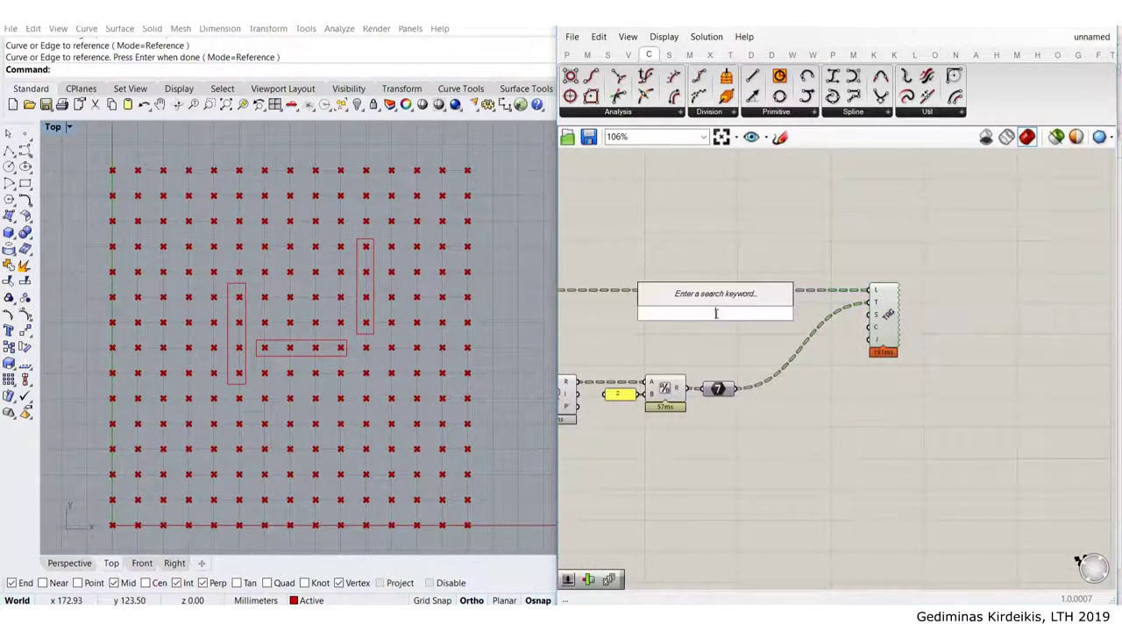
pyautogui.write('5')
pyautogui.press('Return')
pyautogui.scroll(3, 775, 319)
pyautogui.moveTo(762, 314); pyautogui.dragTo(905, 317)
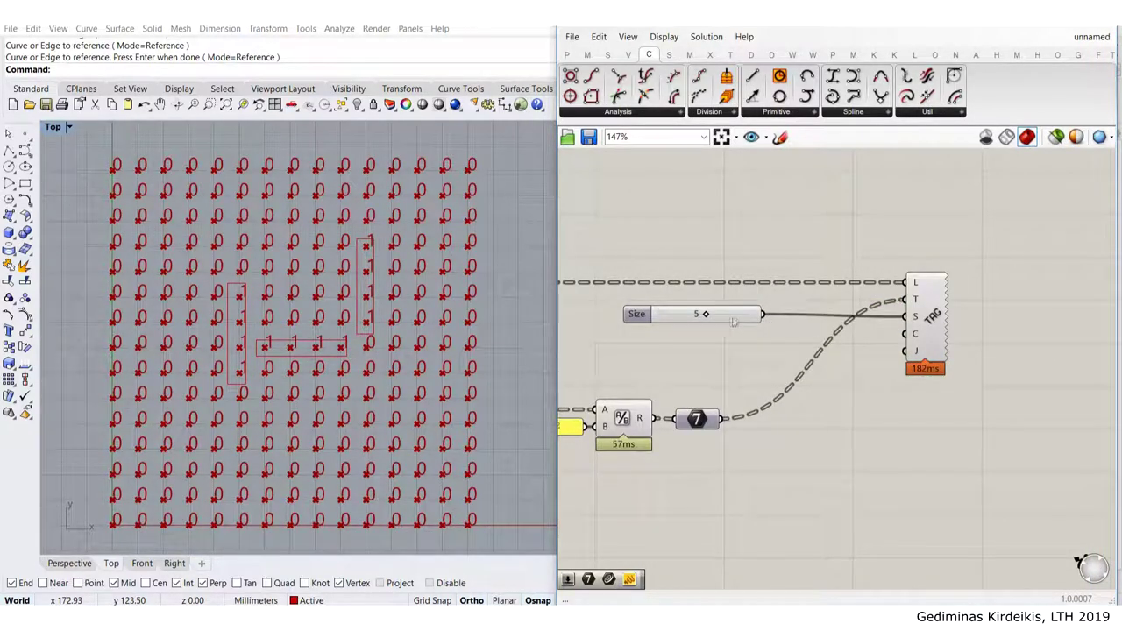
# Move the Size slider close to the text tag component's S input
pyautogui.moveTo(733, 322); pyautogui.dragTo(861, 325)
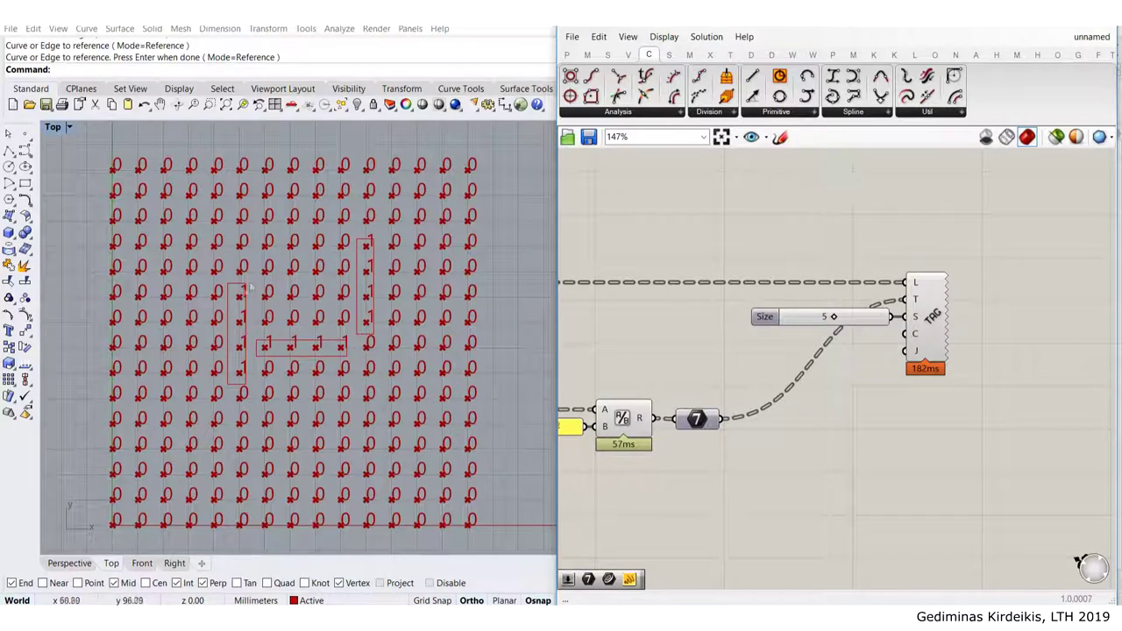
pyautogui.scroll(2, 254, 308)
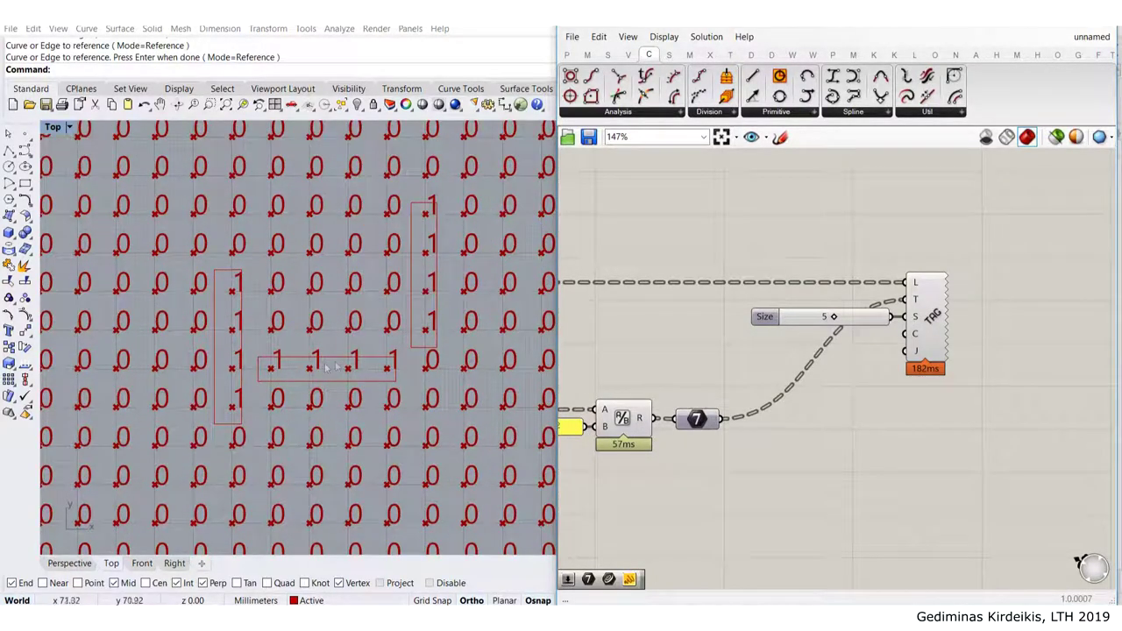
pyautogui.scroll(-4, 420, 308)
pyautogui.moveTo(471, 280); pyautogui.dragTo(393, 253, button='right')
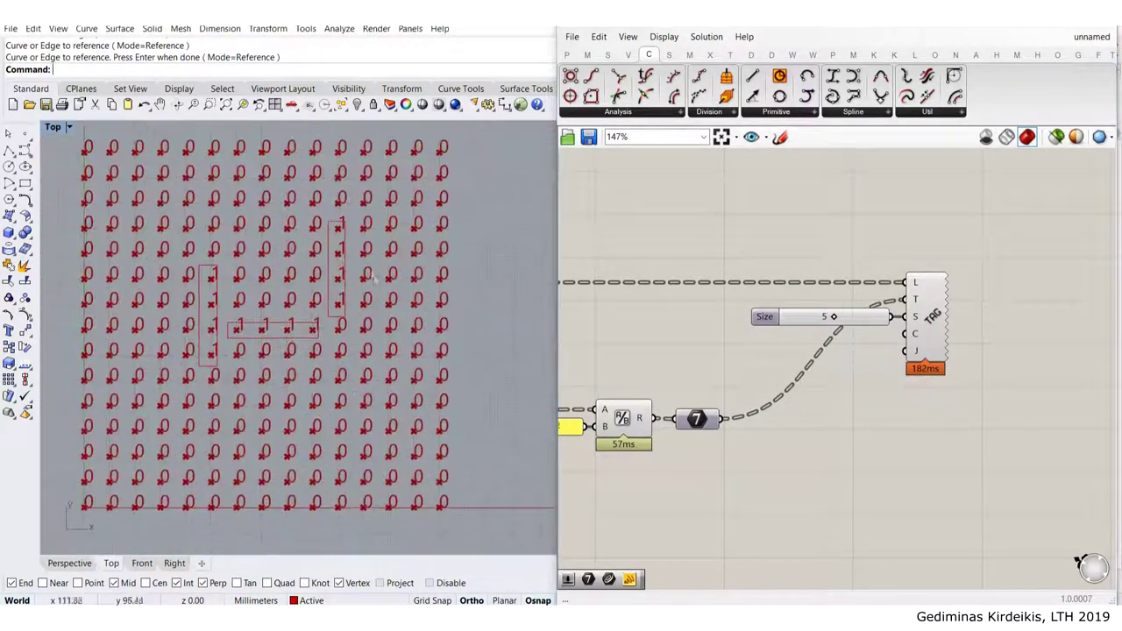
# Extend the tall upright rectangle nearest the grid's far side downward so it encloses one more grid point
pyautogui.click(349, 265)
pyautogui.scroll(4, 368, 268)
pyautogui.moveTo(372, 275); pyautogui.dragTo(455, 277)
pyautogui.moveTo(436, 374); pyautogui.dragTo(407, 343)
pyautogui.click(445, 266)
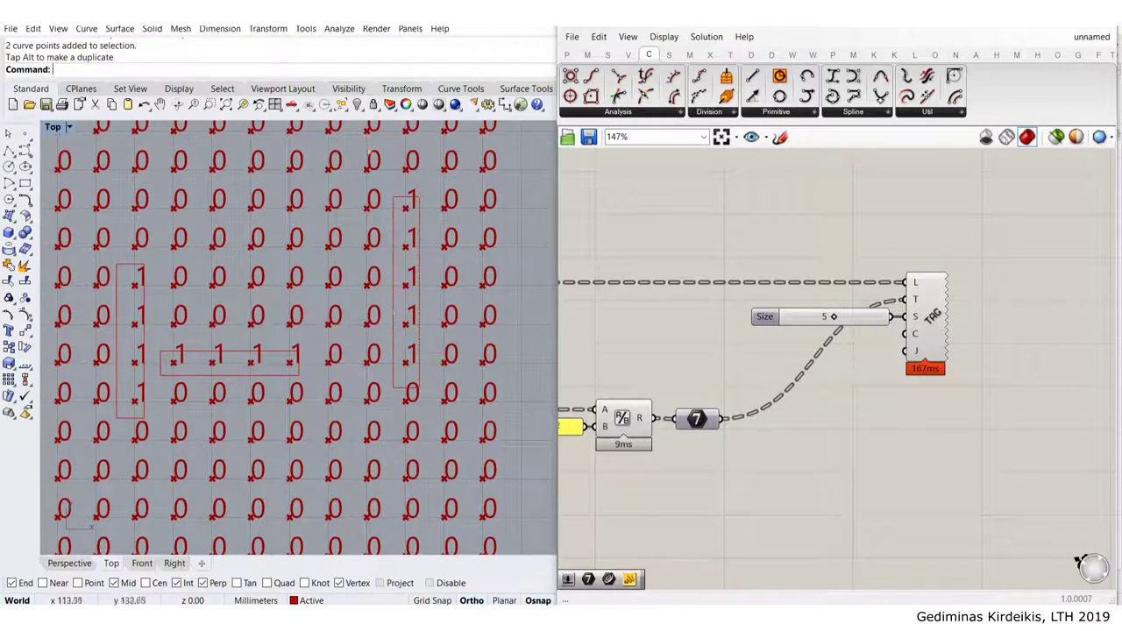
# Move the extended upright rectangle three grid columns over so it overlaps the end of the horizontal rectangle
pyautogui.scroll(-2, 458, 333)
pyautogui.click(426, 319)
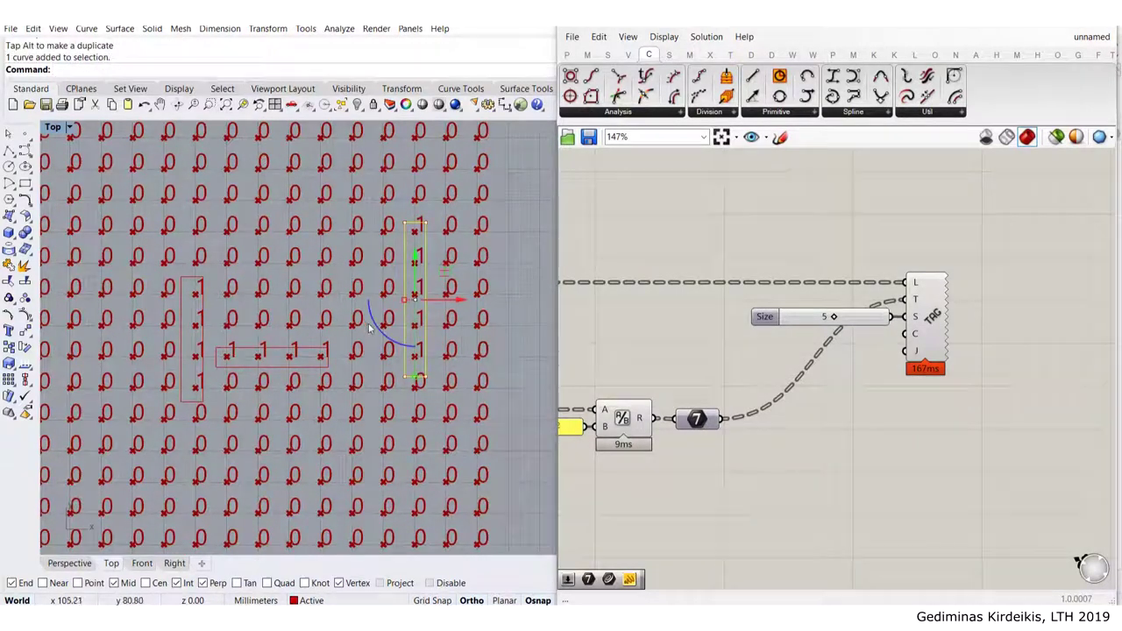
pyautogui.moveTo(435, 301); pyautogui.dragTo(326, 306)
pyautogui.click(325, 418)
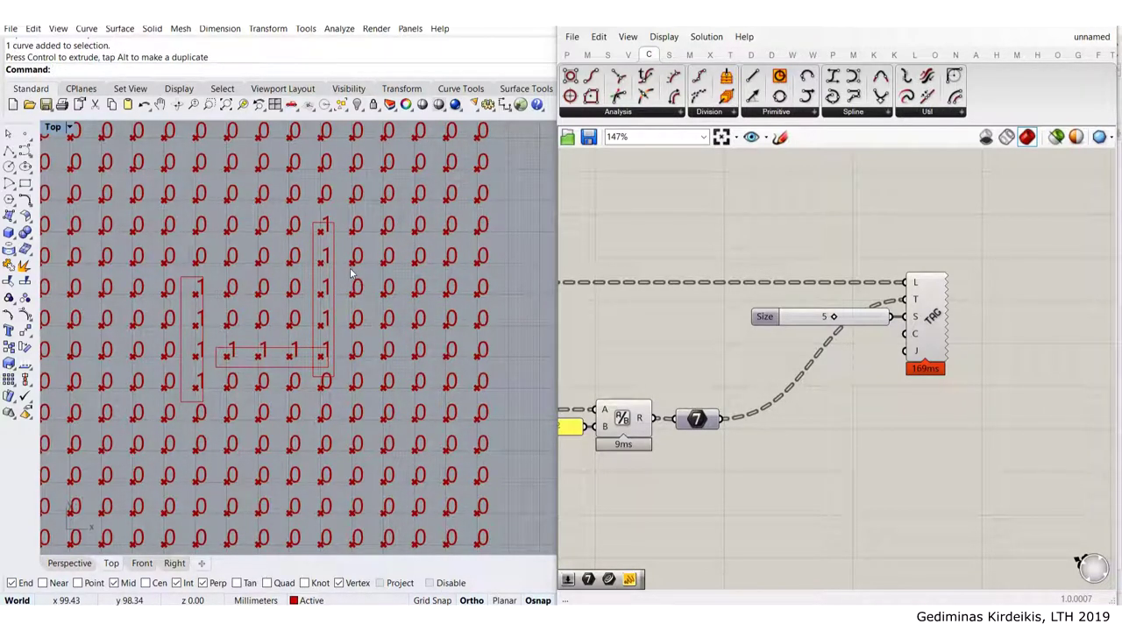
pyautogui.scroll(-6, 448, 361)
pyautogui.scroll(8, 385, 345)
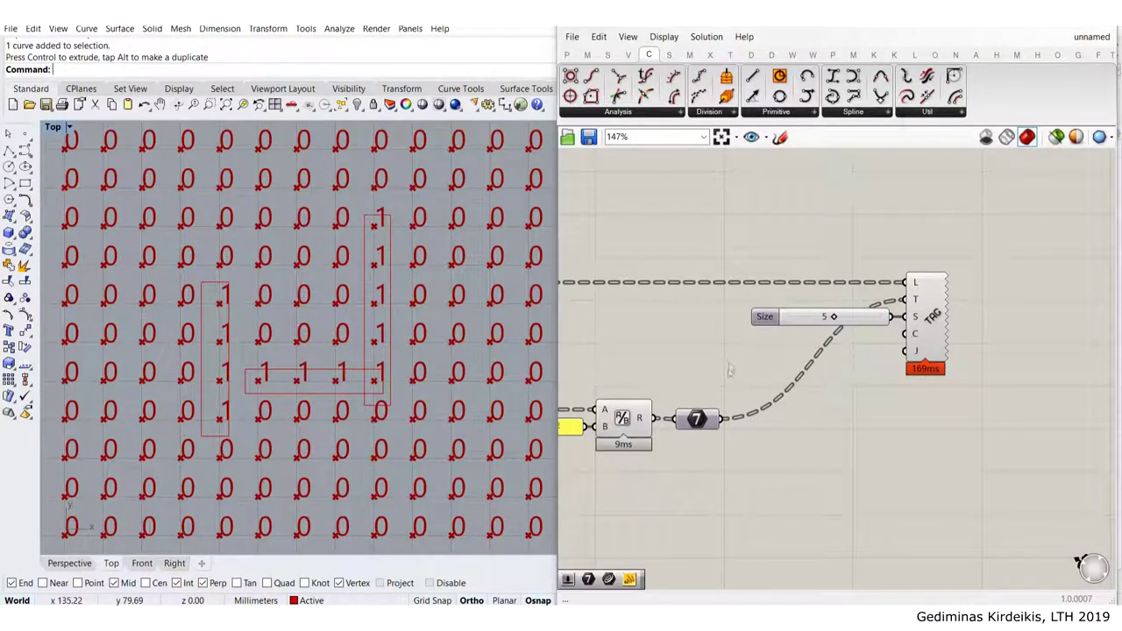
# Draw a new rectangle around a two-by-two block of grid points above the shorter upright rectangle
pyautogui.scroll(-4, 684, 343)
pyautogui.moveTo(576, 365); pyautogui.dragTo(821, 244, button='right')
pyautogui.scroll(3, 821, 244)
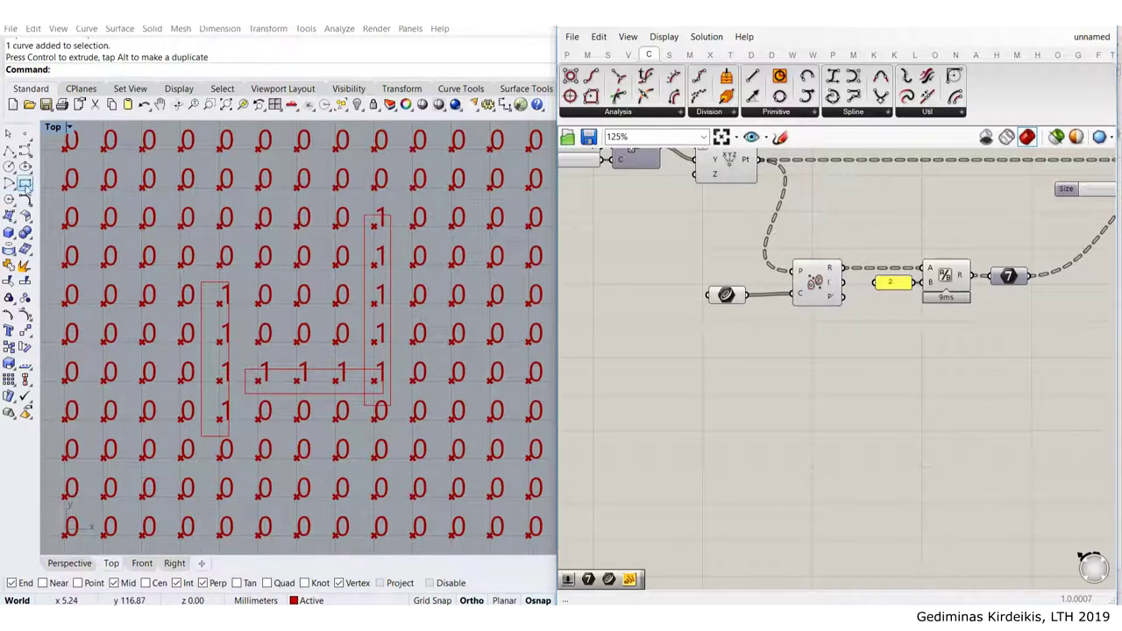
pyautogui.click(22, 183)
pyautogui.click(179, 179)
pyautogui.click(256, 247)
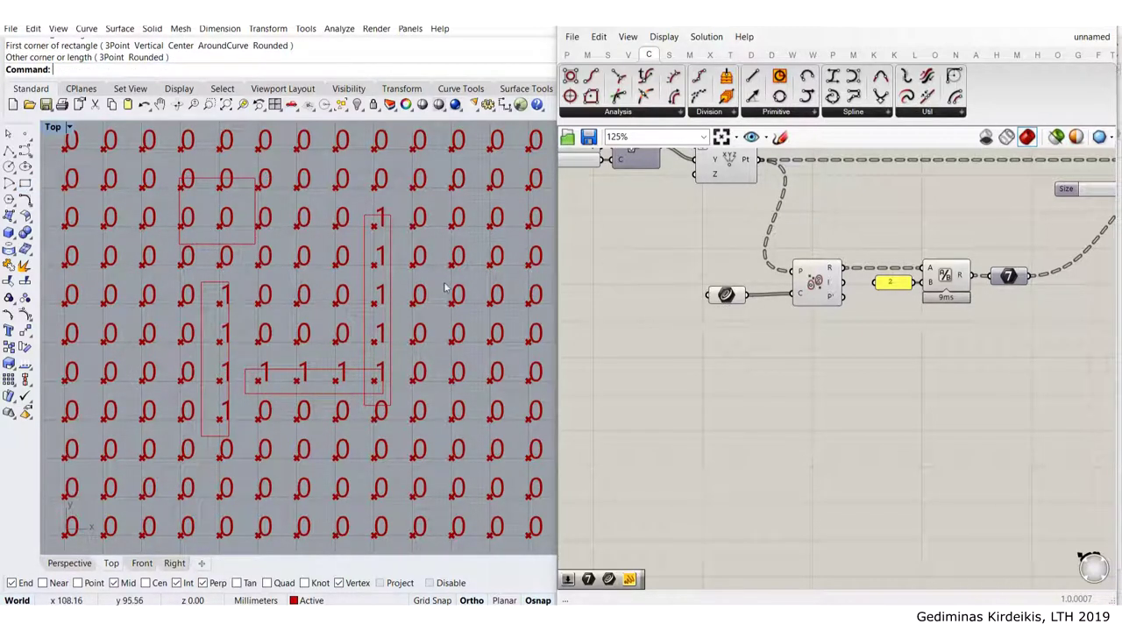
# Select the new rectangle and temporarily move the Grasshopper window aside to check the Active layer in the layer list
pyautogui.moveTo(139, 177); pyautogui.dragTo(274, 444)
pyautogui.click(342, 269)
pyautogui.moveTo(286, 237); pyautogui.dragTo(165, 193)
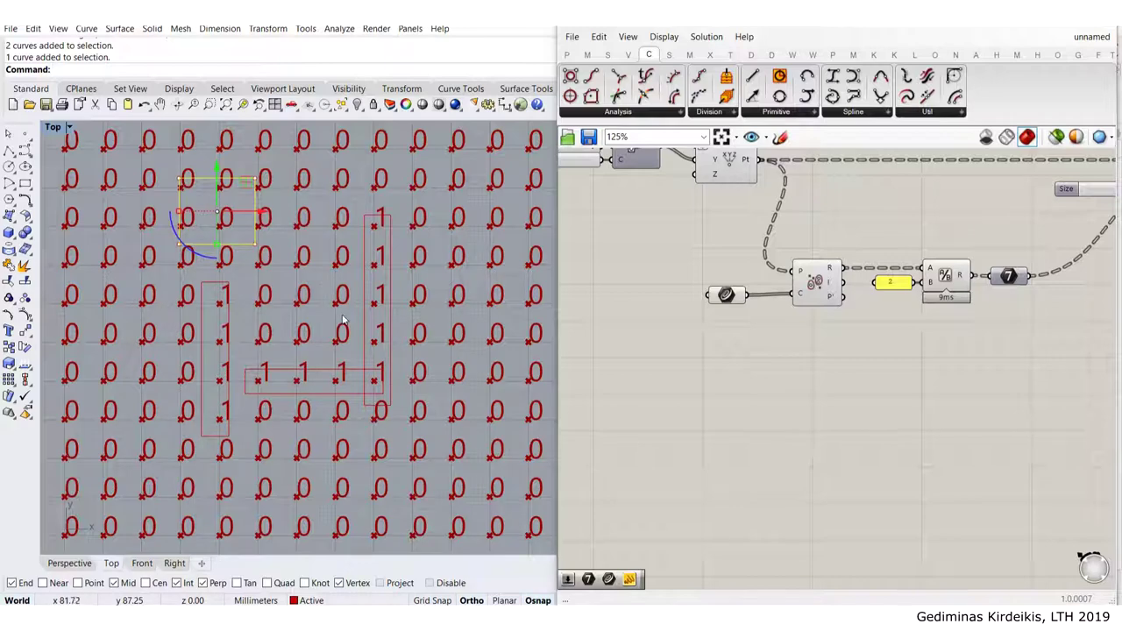
pyautogui.moveTo(999, 16); pyautogui.dragTo(807, 261)
pyautogui.click(922, 199)
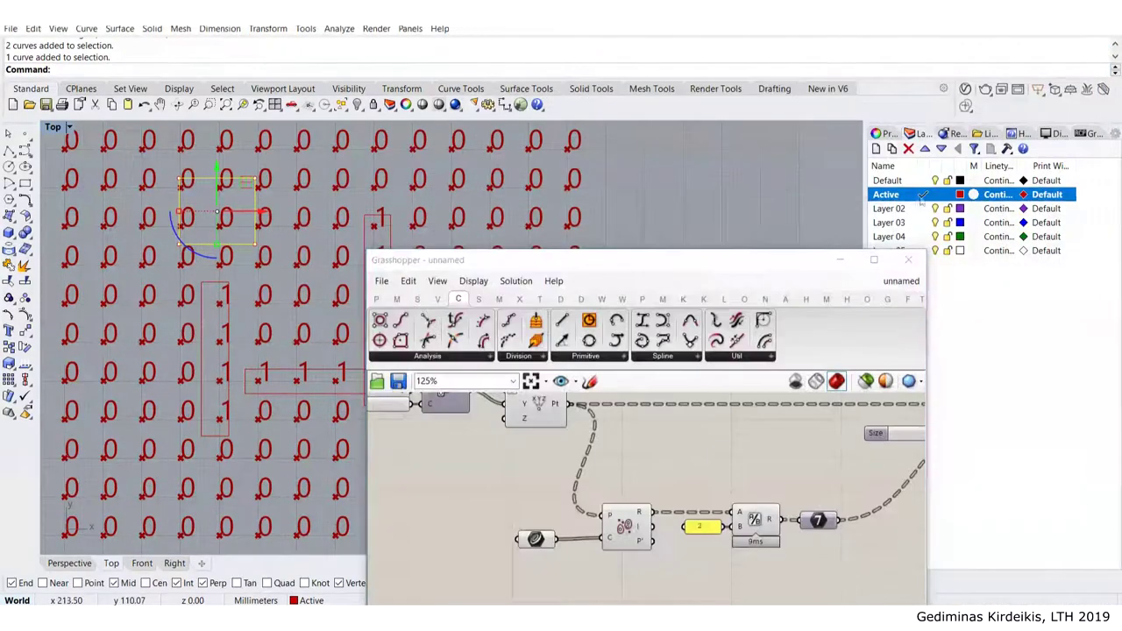
pyautogui.moveTo(650, 267); pyautogui.dragTo(1121, 264)
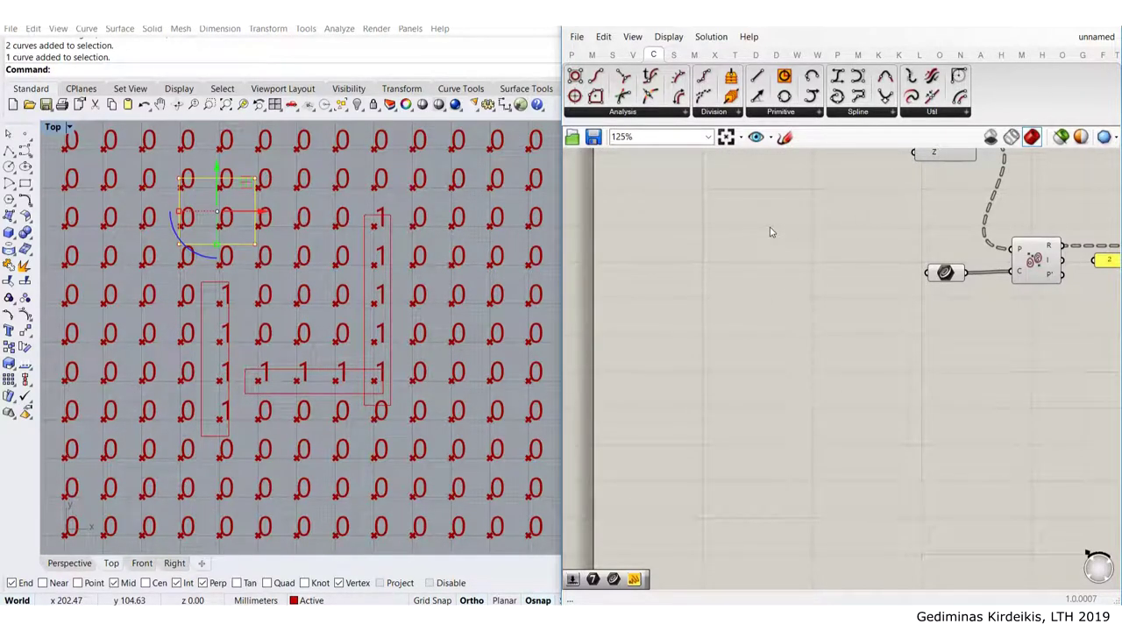
pyautogui.click(235, 226)
pyautogui.click(253, 226)
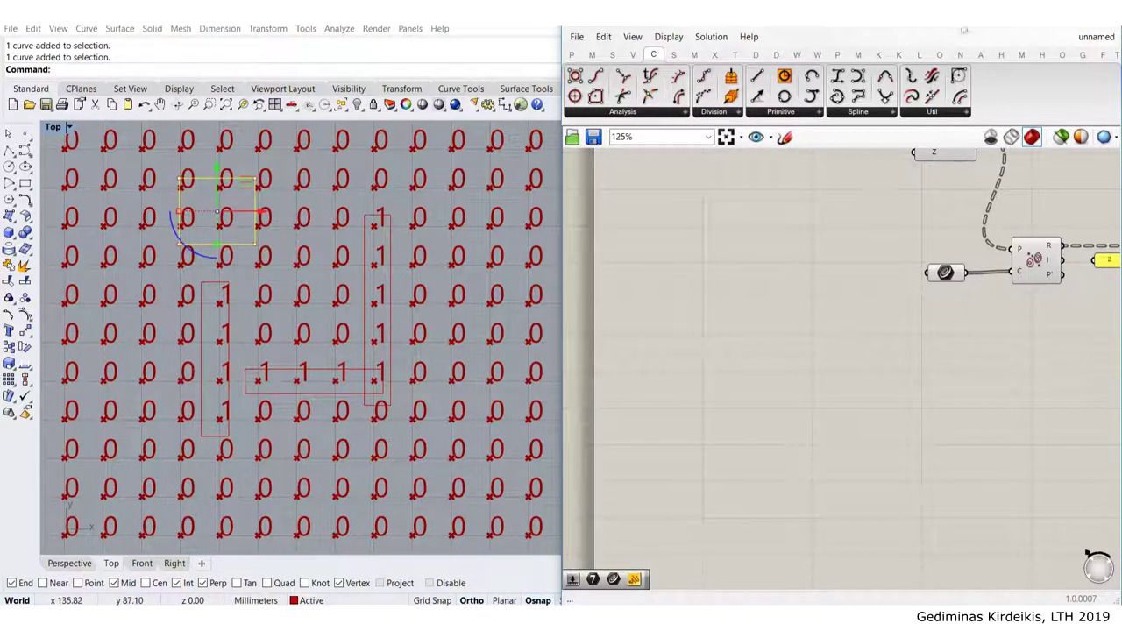
# Place a LunchBox Layer Reference component on the canvas ahead of the Curve parameter
pyautogui.click(920, 55)
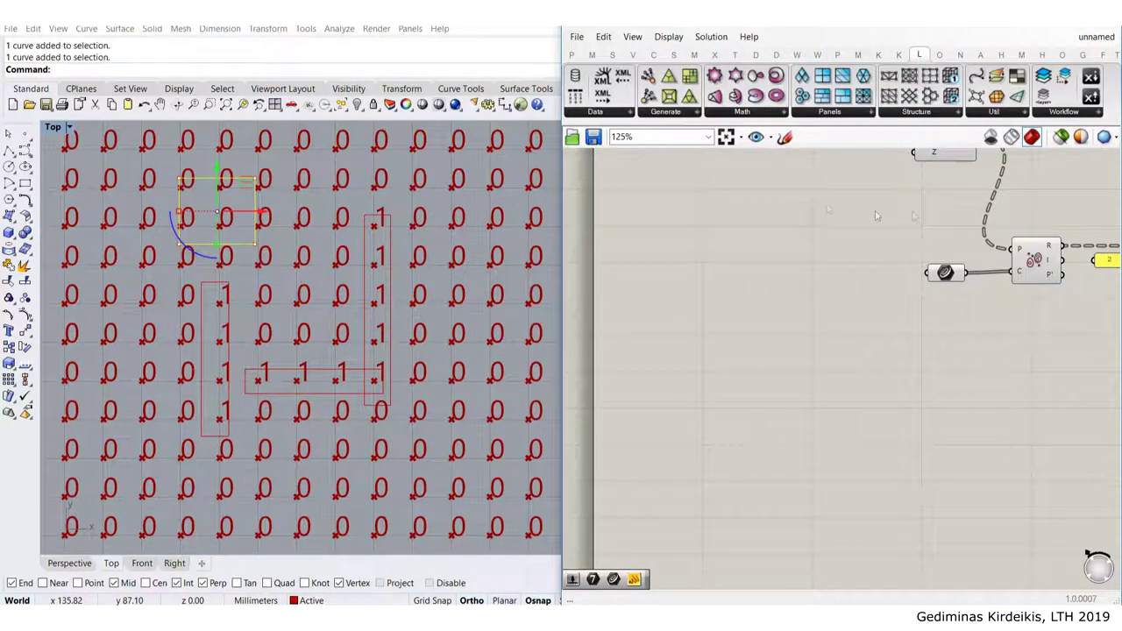
pyautogui.click(1059, 112)
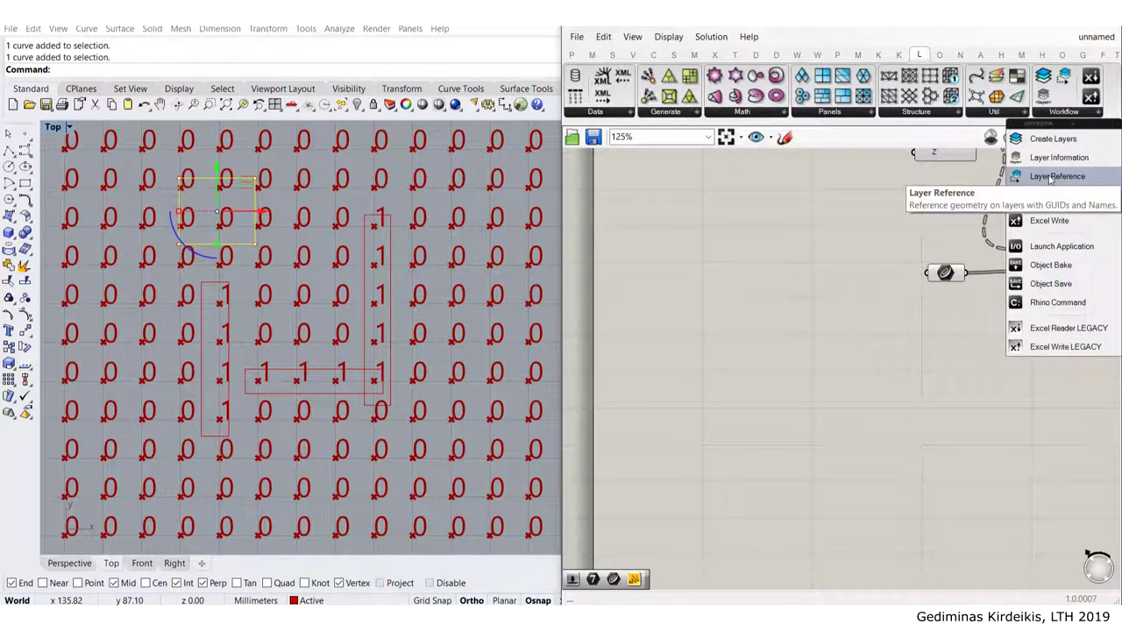
pyautogui.moveTo(1051, 179); pyautogui.dragTo(800, 303)
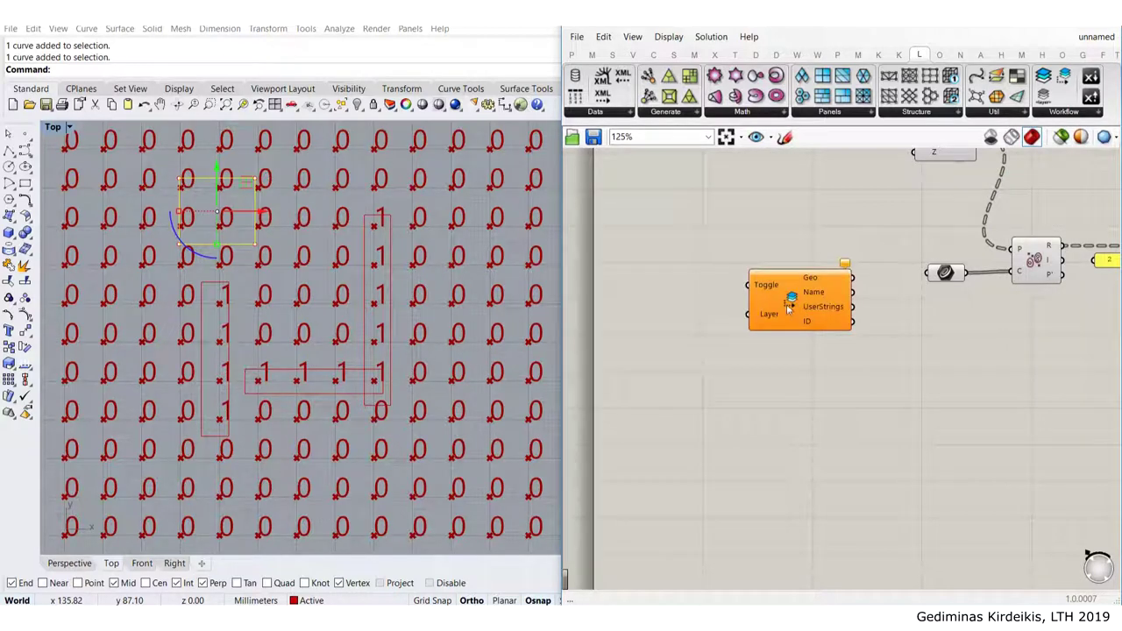
pyautogui.click(782, 307)
pyautogui.scroll(2, 793, 298)
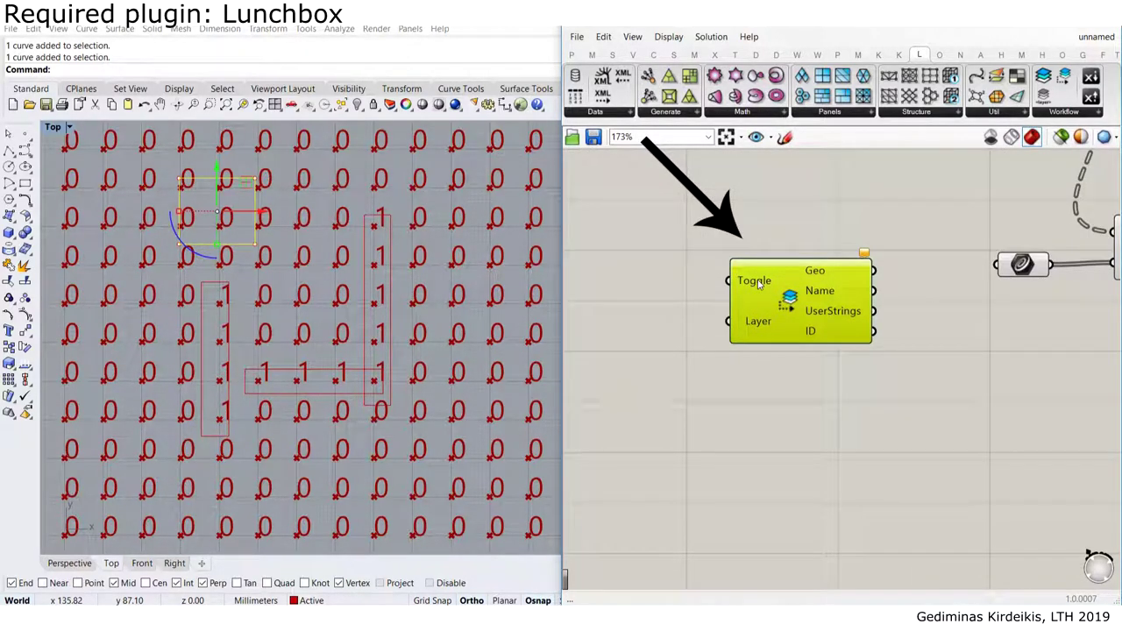
# Add a Button, connect it to the Layer Reference's Toggle input and line it up with that input
pyautogui.doubleClick(628, 296)
pyautogui.write('b')
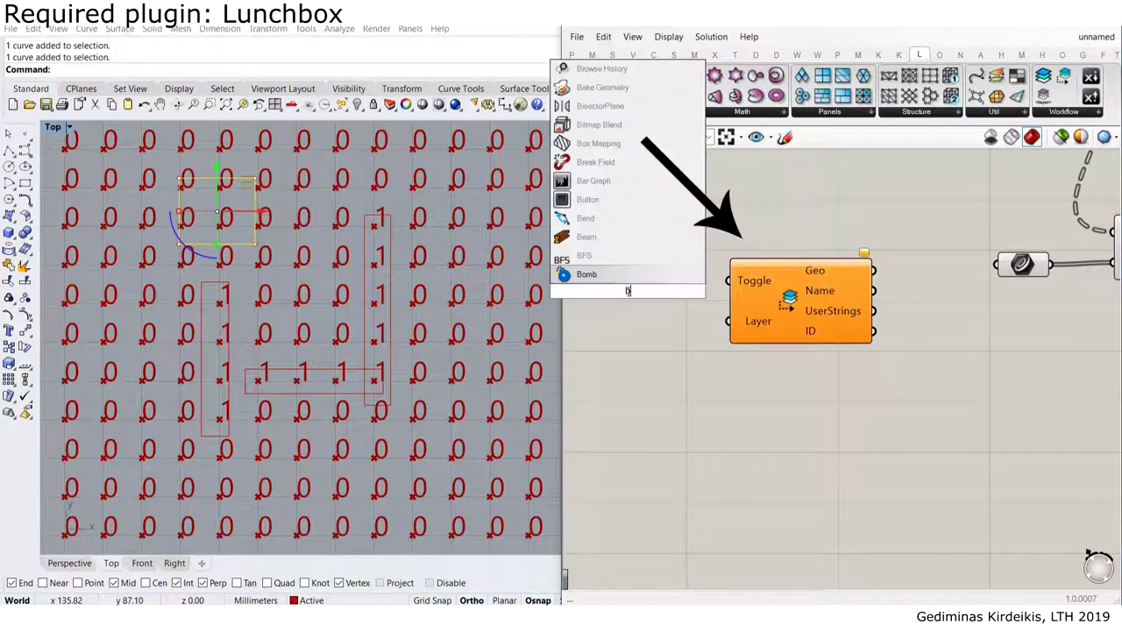
pyautogui.write('utt')
pyautogui.press('Return')
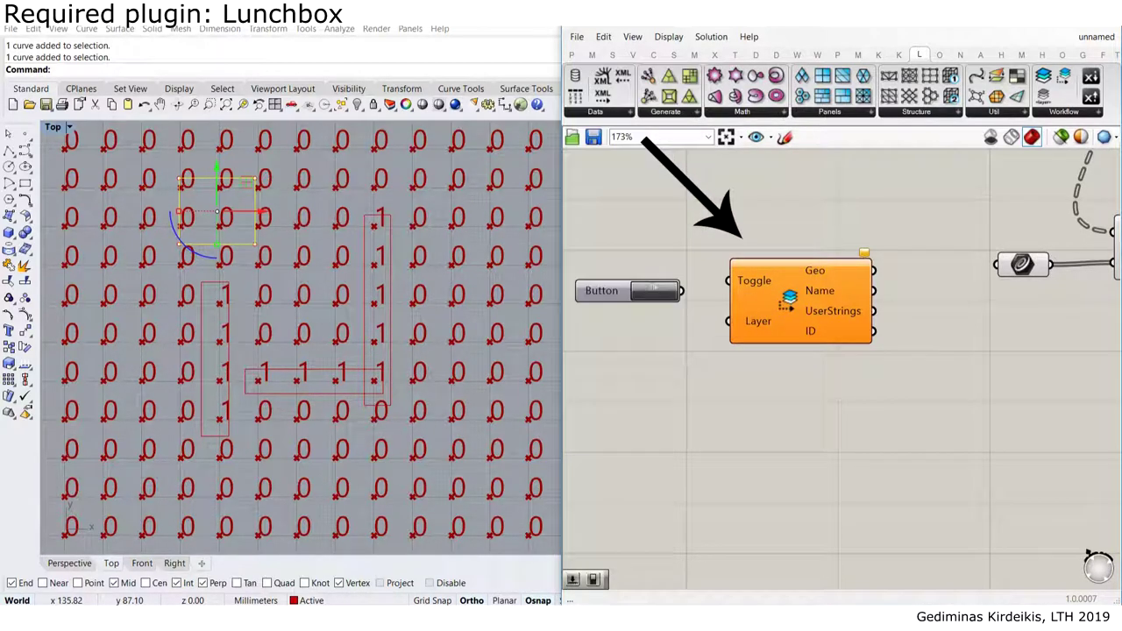
pyautogui.moveTo(681, 290); pyautogui.dragTo(727, 281)
pyautogui.moveTo(606, 291); pyautogui.dragTo(630, 282)
# Add a panel below the Button containing the text Active
pyautogui.moveTo(596, 389); pyautogui.dragTo(714, 321, button='right')
pyautogui.doubleClick(703, 318)
pyautogui.write('panel')
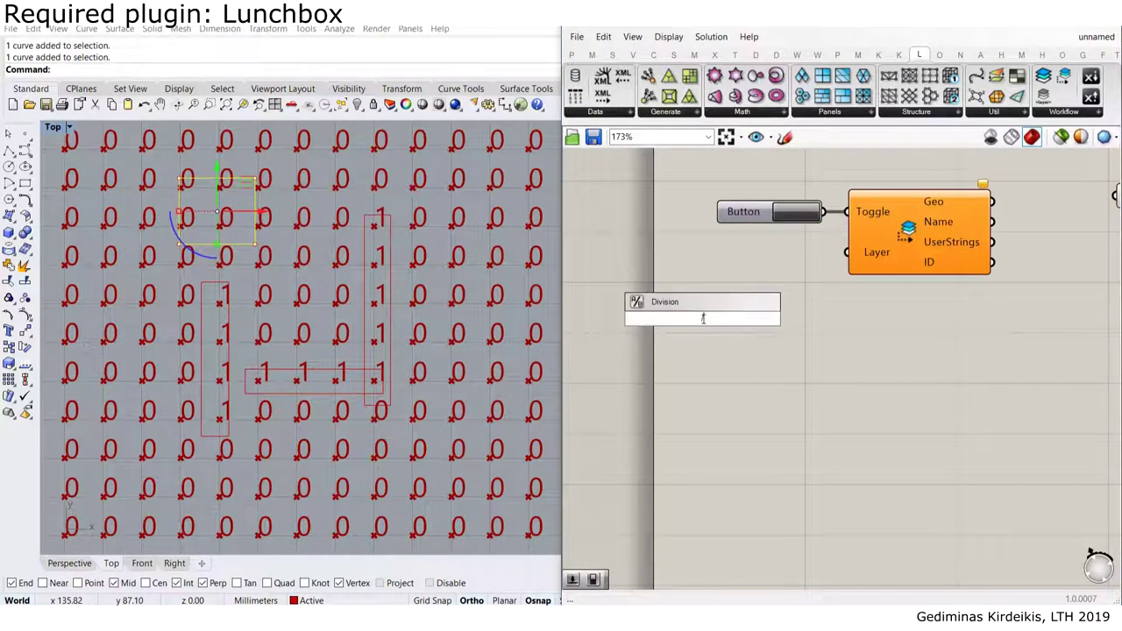
pyautogui.press('Return')
pyautogui.doubleClick(703, 318)
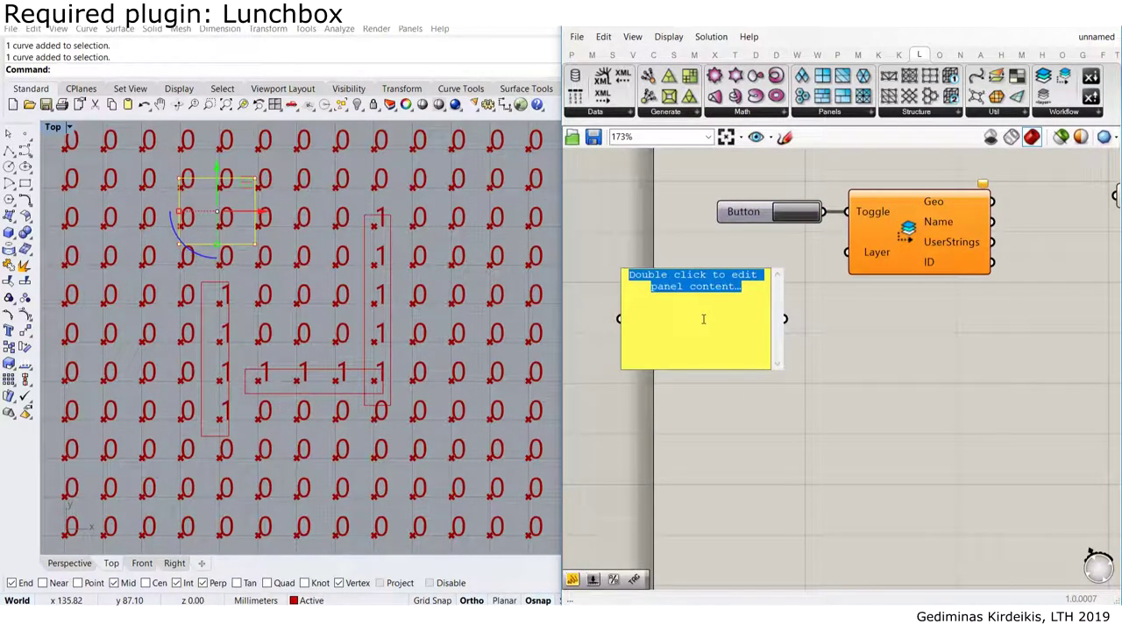
pyautogui.write('Active')
pyautogui.click(881, 340)
# Connect the Active panel to the Layer input, shrink it and place it beside that input
pyautogui.moveTo(885, 19); pyautogui.dragTo(909, 30)
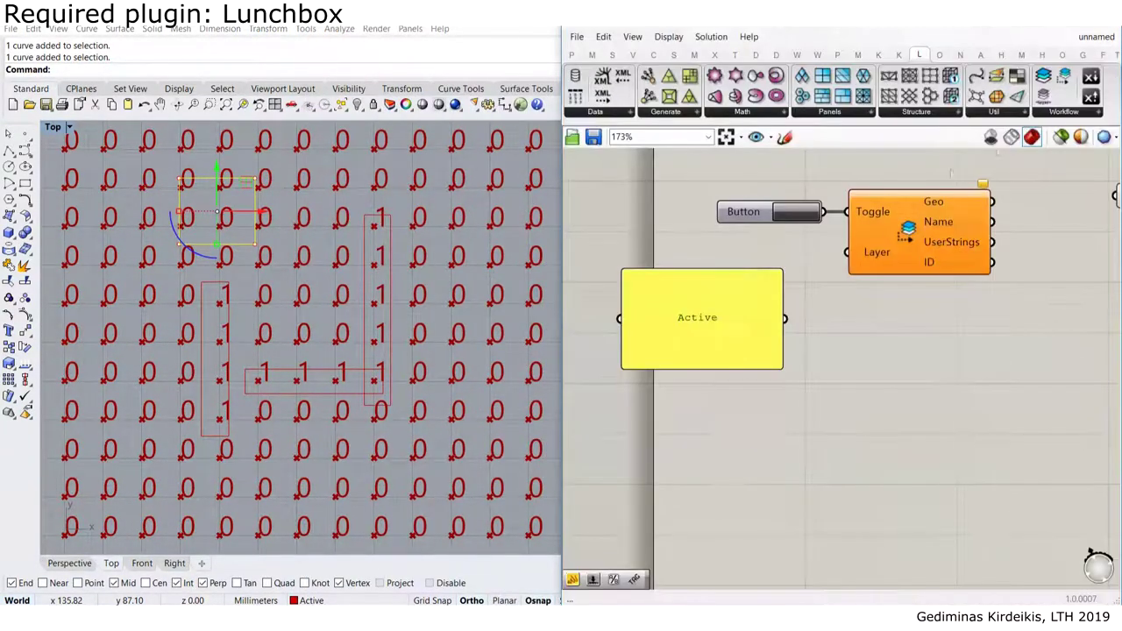
pyautogui.scroll(3, 876, 328)
pyautogui.scroll(-4, 876, 329)
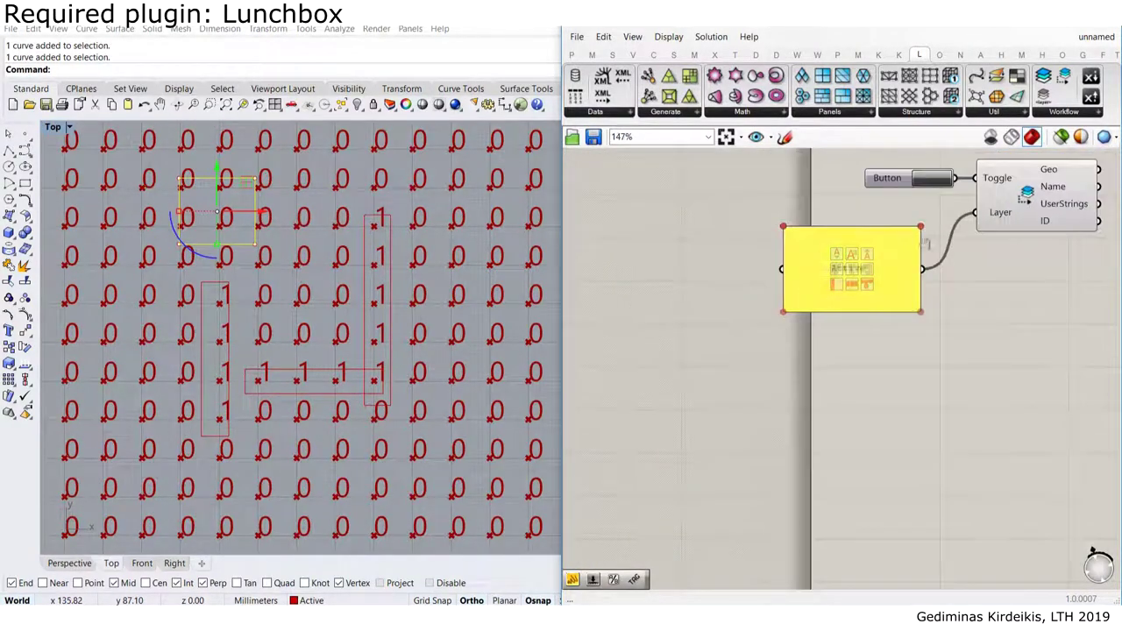
pyautogui.click(859, 282)
pyautogui.moveTo(750, 251); pyautogui.dragTo(848, 254)
pyautogui.moveTo(824, 235); pyautogui.dragTo(727, 272, button='right')
pyautogui.click(728, 269)
# Place an empty panel above the Layer Reference component and connect the Geo output to it
pyautogui.click(856, 190)
pyautogui.moveTo(856, 190); pyautogui.dragTo(738, 219, button='right')
pyautogui.click(571, 55)
pyautogui.moveTo(762, 95); pyautogui.dragTo(811, 193)
pyautogui.moveTo(814, 294); pyautogui.dragTo(779, 210)
pyautogui.moveTo(846, 186); pyautogui.dragTo(875, 205)
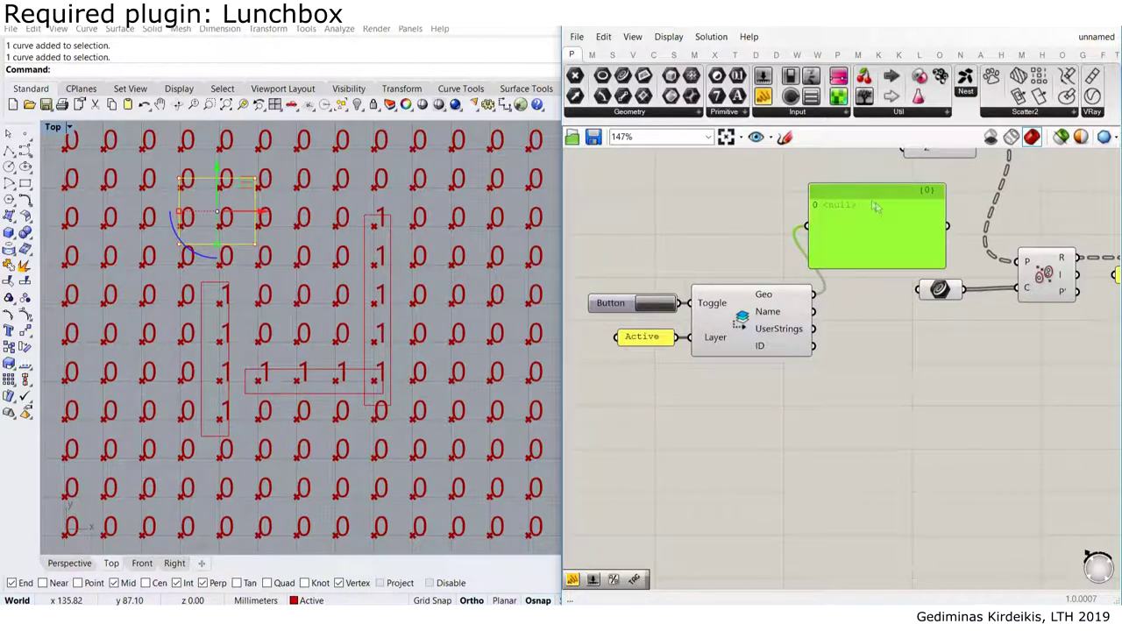
# Trigger the Button several times to check the Geo output in the panel
pyautogui.scroll(3, 661, 295)
pyautogui.click(637, 321)
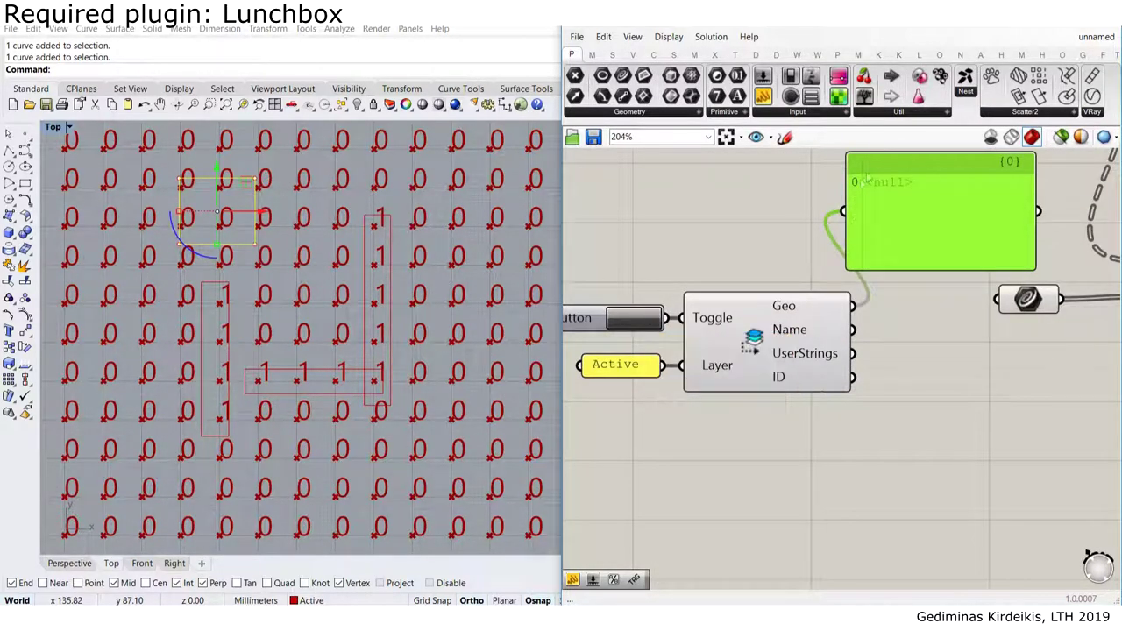
pyautogui.click(635, 321)
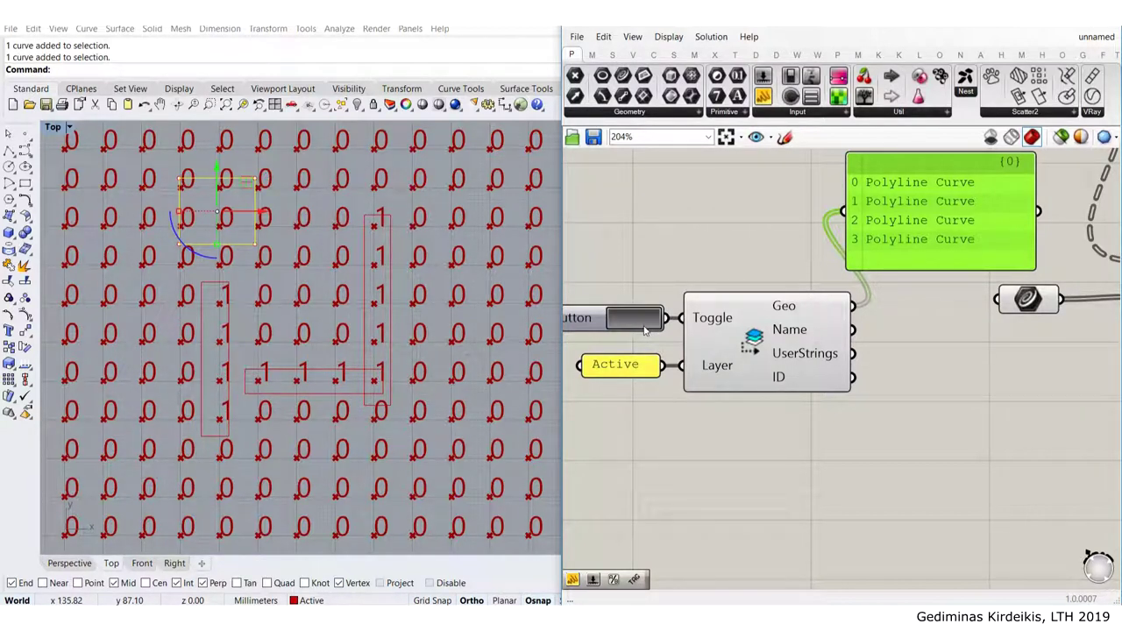
pyautogui.click(644, 328)
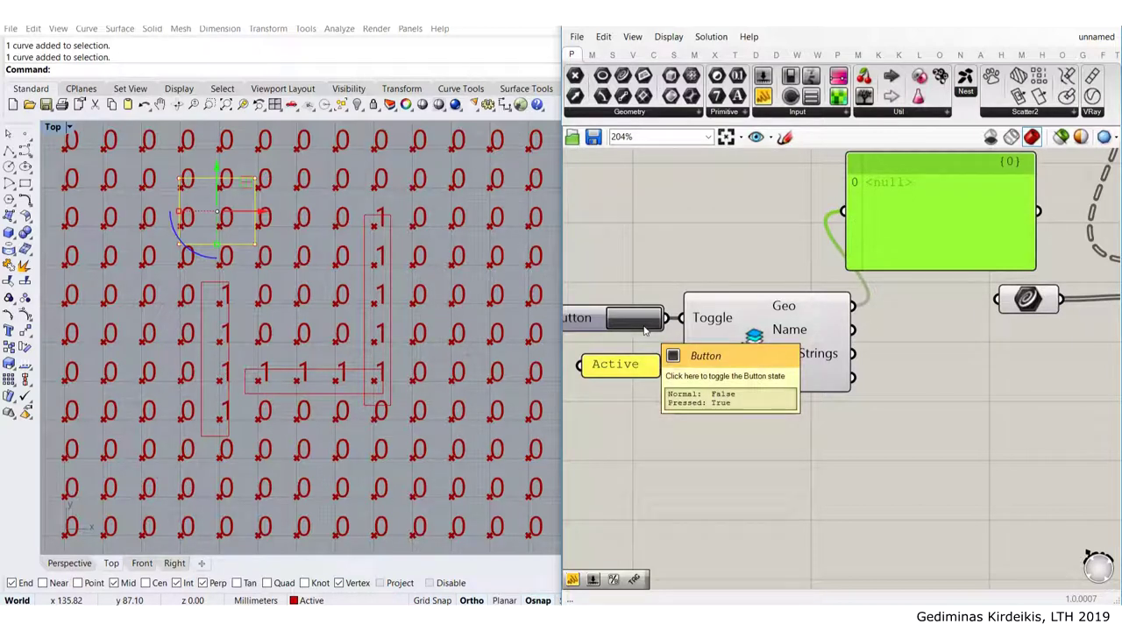
# Move the Button slightly away from the Layer Reference component and apply Invert to its Toggle input
pyautogui.scroll(3, 664, 314)
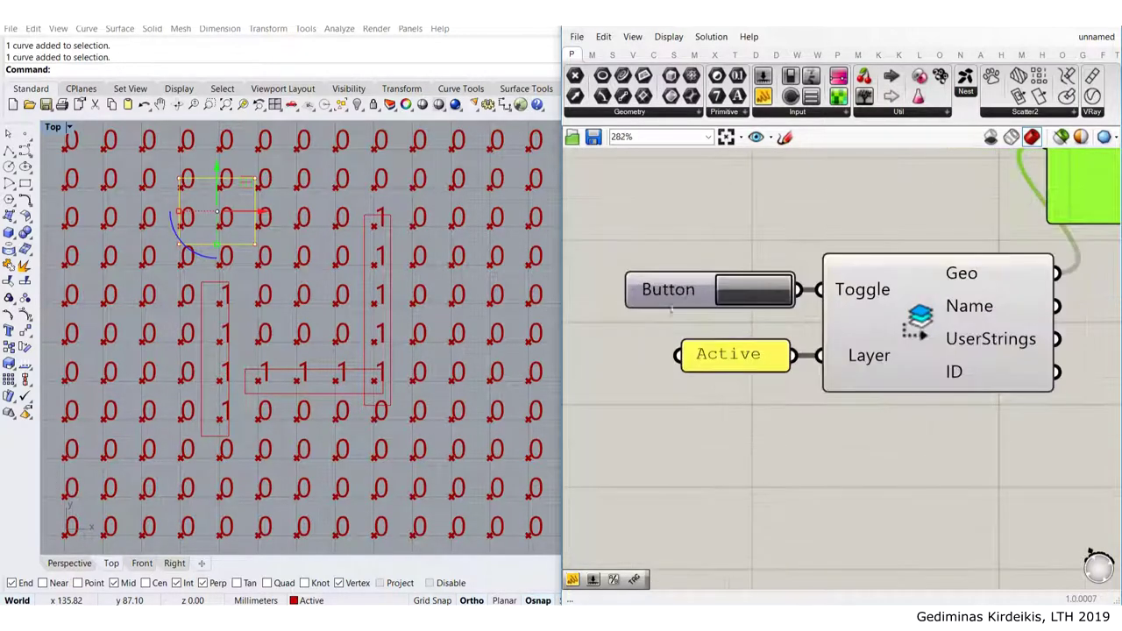
pyautogui.moveTo(660, 307); pyautogui.dragTo(622, 309)
pyautogui.click(829, 237)
pyautogui.moveTo(829, 237); pyautogui.dragTo(818, 237, button='right')
pyautogui.scroll(1, 802, 259)
pyautogui.rightClick(792, 281)
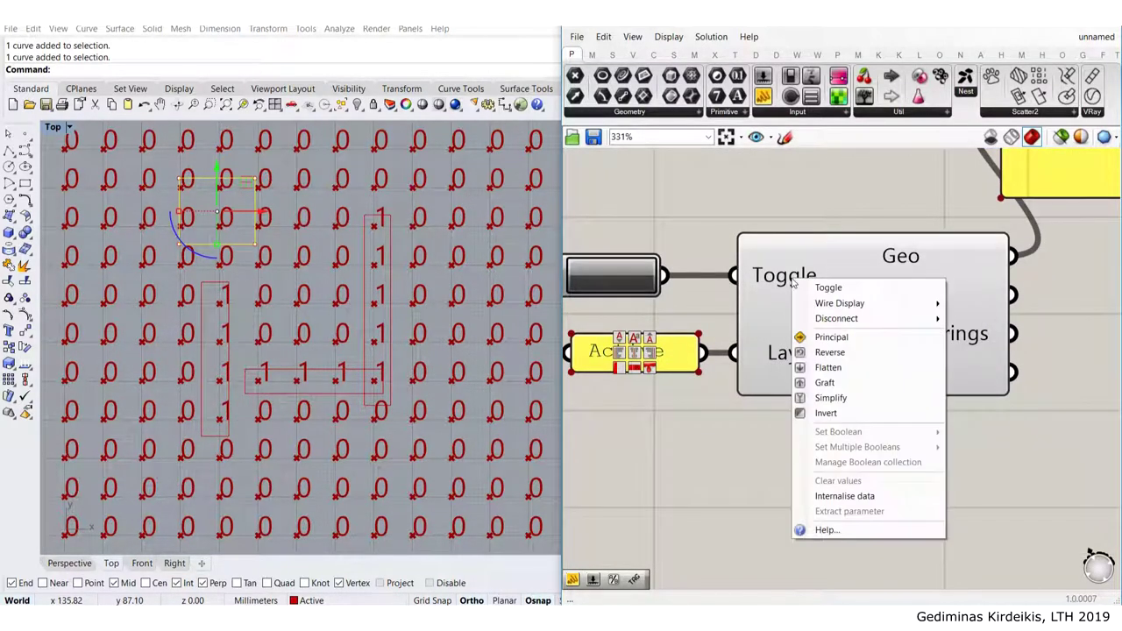
pyautogui.click(825, 413)
pyautogui.scroll(-3, 670, 385)
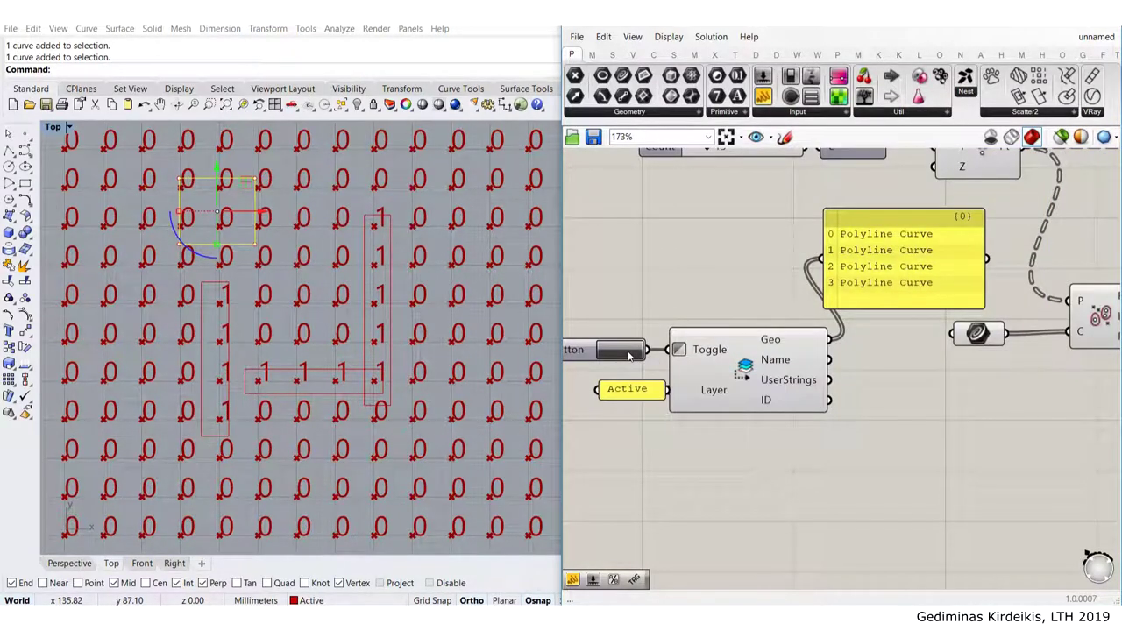
# Trigger the Button to reload the layer's curves, deselect the new rectangle and examine the grid tags
pyautogui.click(628, 351)
pyautogui.click(295, 260)
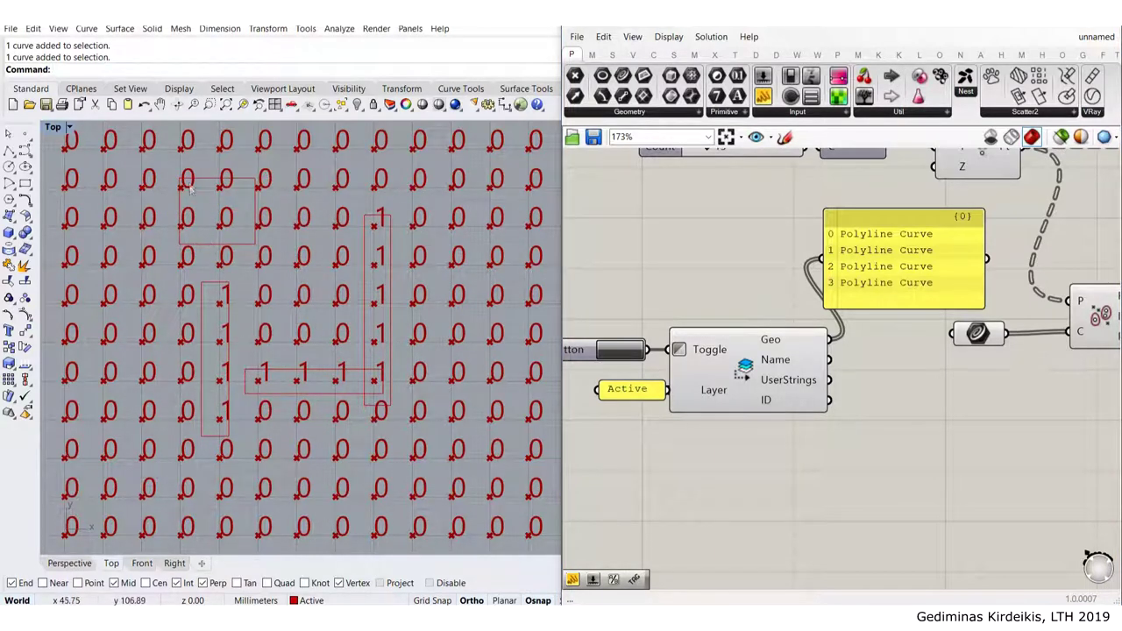
pyautogui.scroll(-4, 225, 240)
pyautogui.scroll(4, 219, 230)
pyautogui.scroll(-2, 281, 240)
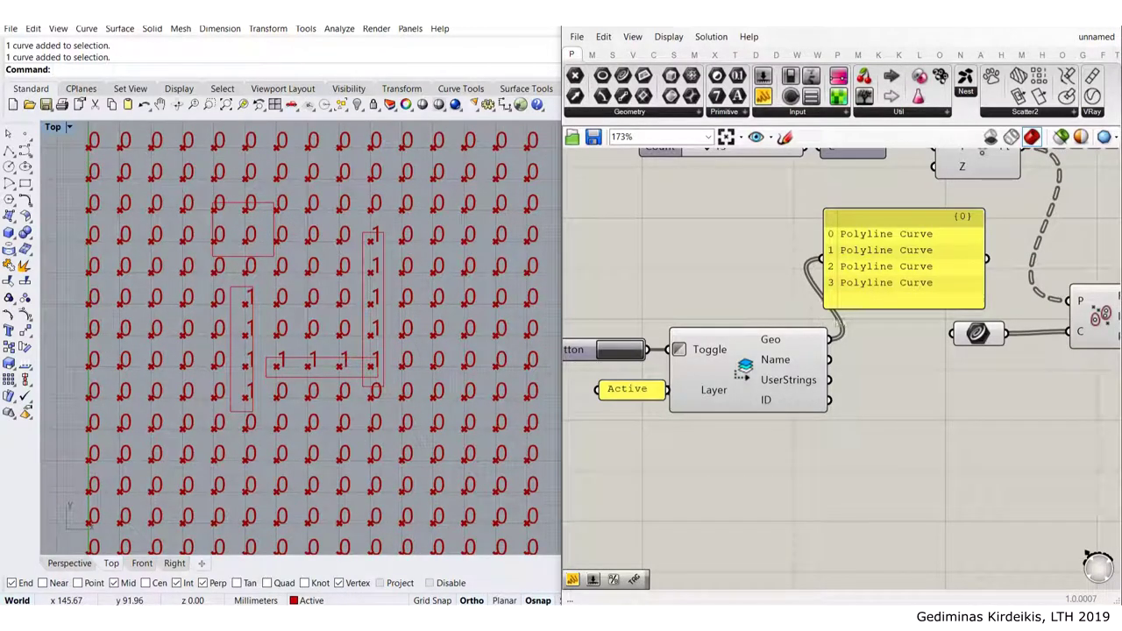
# Connect the Layer Reference's Geo output to the Curve parameter feeding Point in Curves
pyautogui.moveTo(829, 324); pyautogui.dragTo(771, 334, button='right')
pyautogui.click(834, 295)
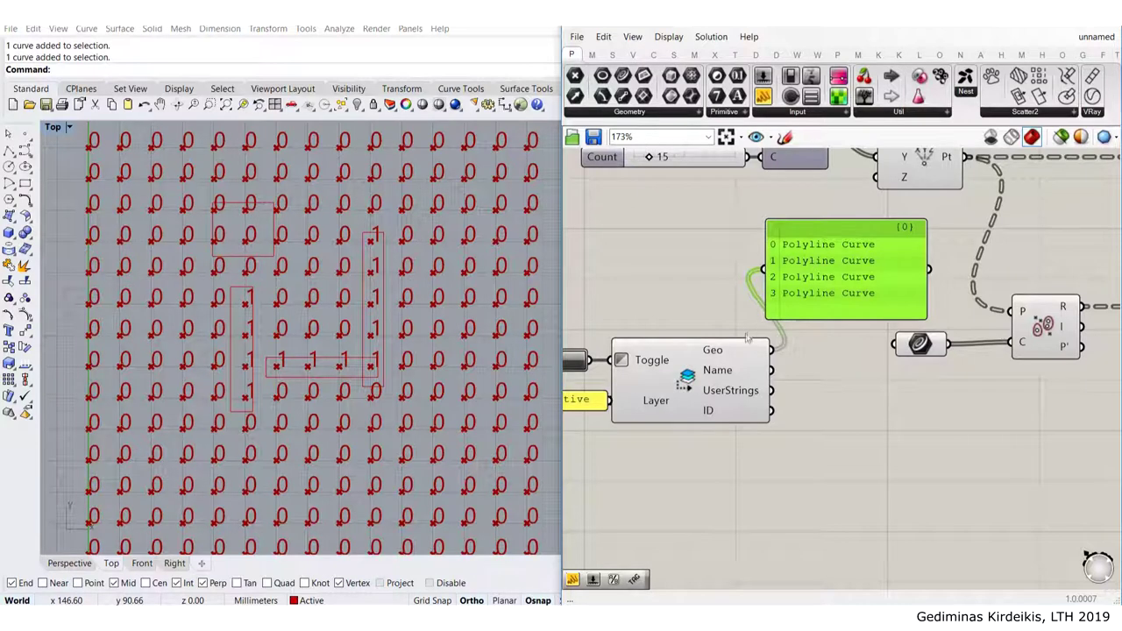
pyautogui.moveTo(771, 349); pyautogui.dragTo(895, 344)
pyautogui.click(855, 413)
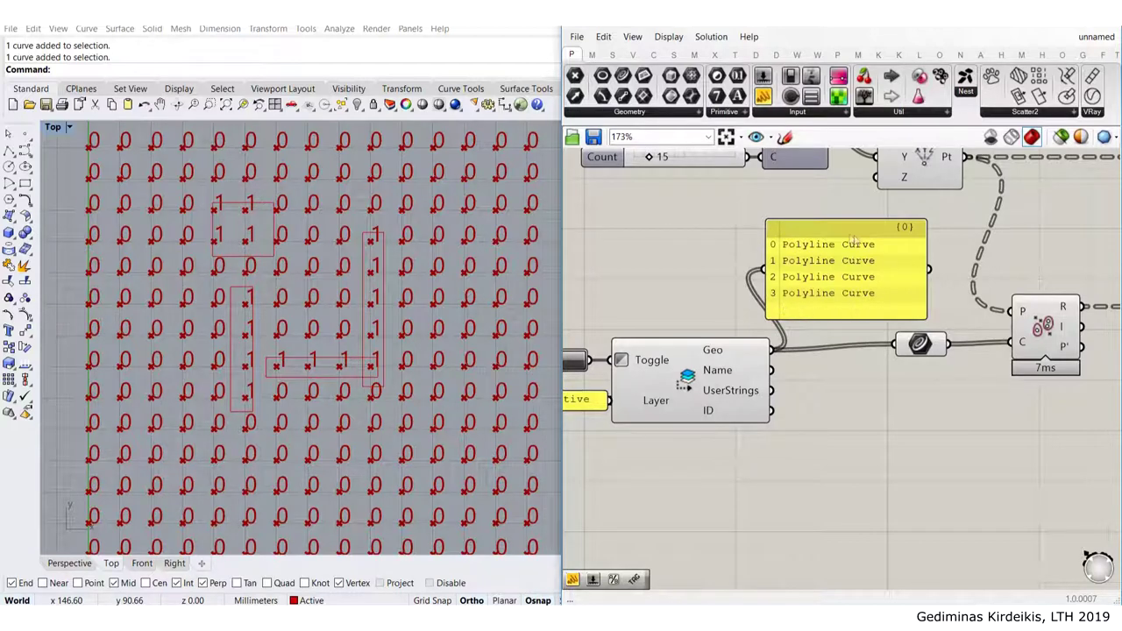
# Delete the horizontal rectangle at the foot of the tall right-hand one and trigger the Button to reload the layer's curves
pyautogui.moveTo(430, 433); pyautogui.dragTo(187, 192)
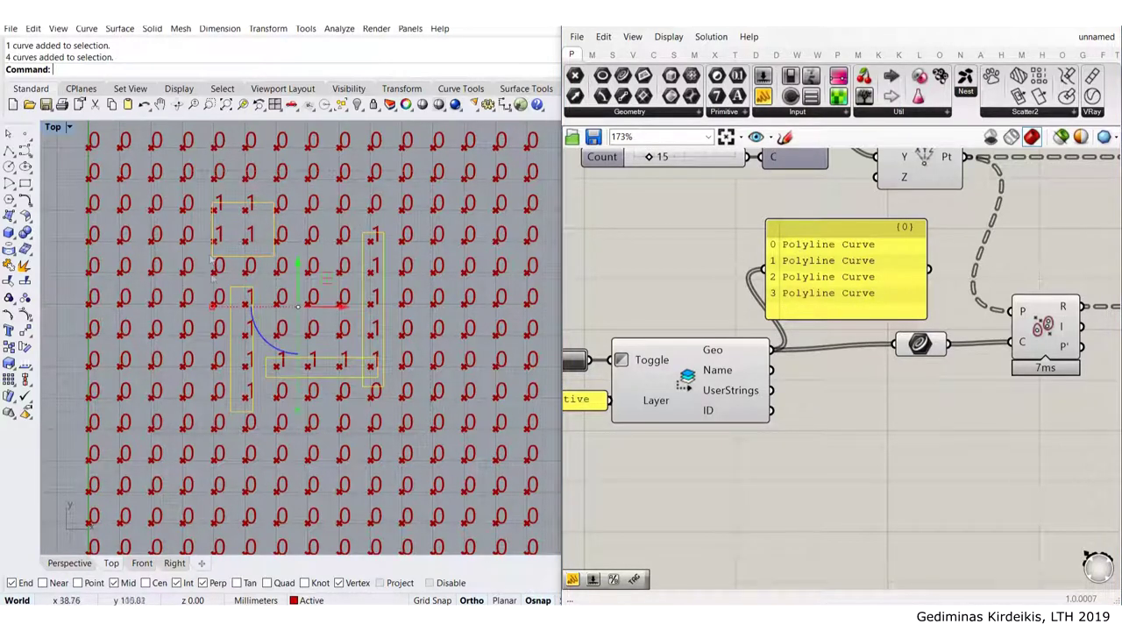
pyautogui.click(503, 326)
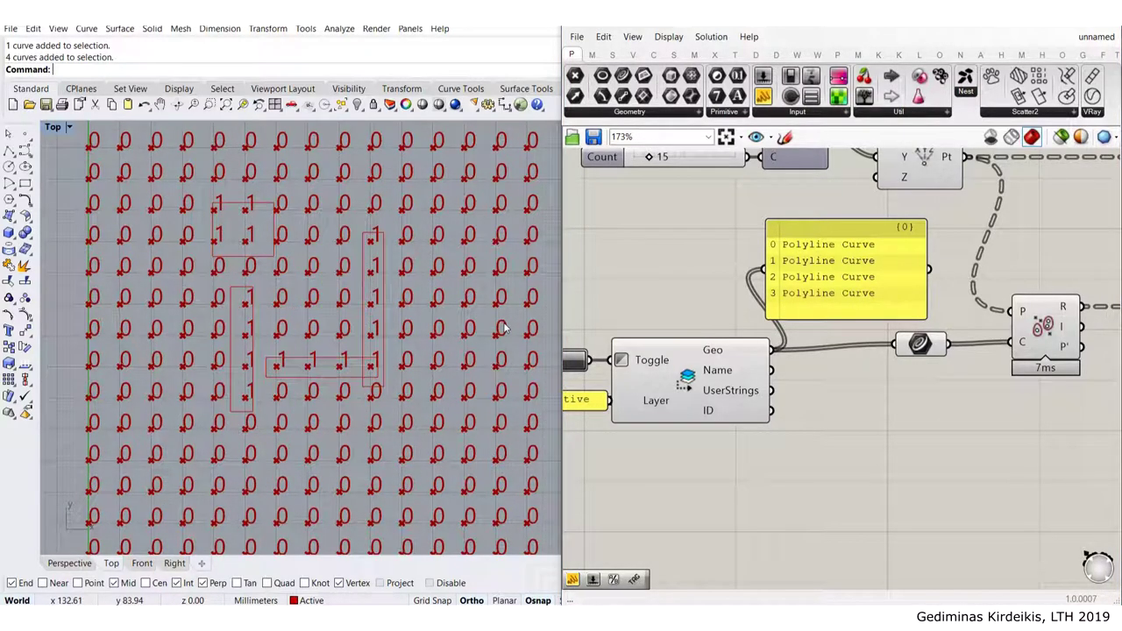
pyautogui.click(322, 377)
pyautogui.press('Delete')
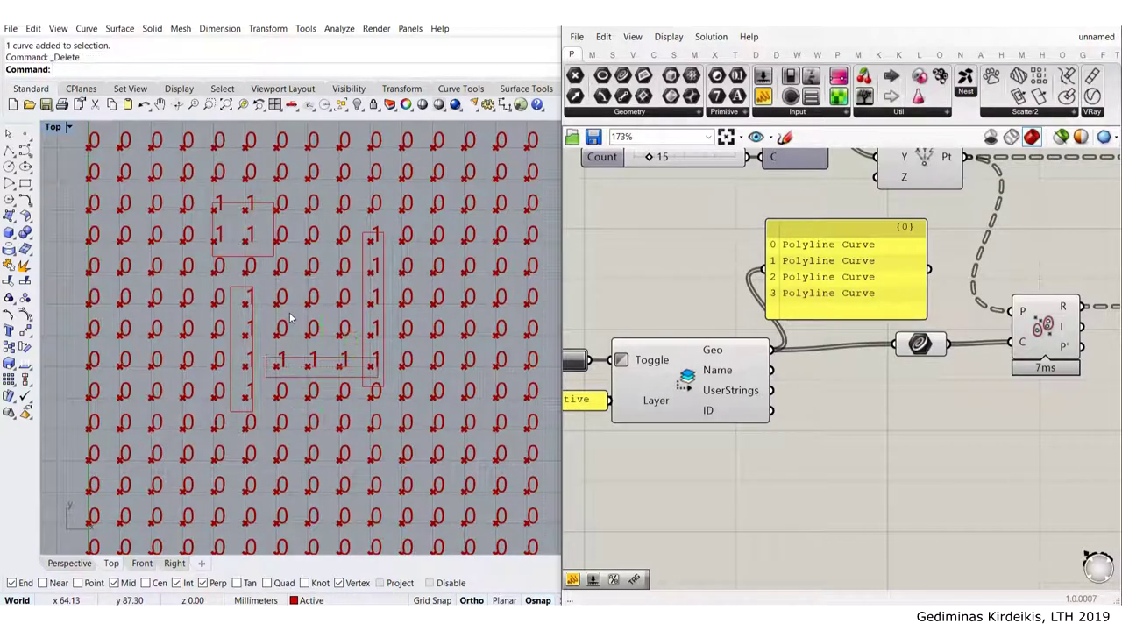
pyautogui.moveTo(679, 275); pyautogui.dragTo(727, 274, button='right')
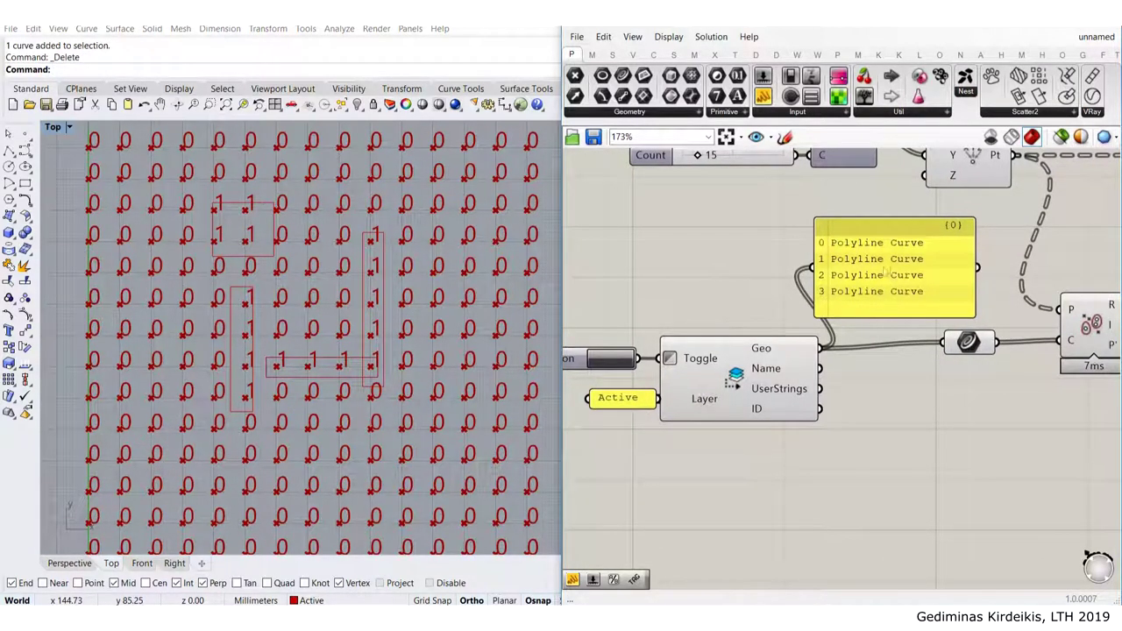
pyautogui.click(611, 358)
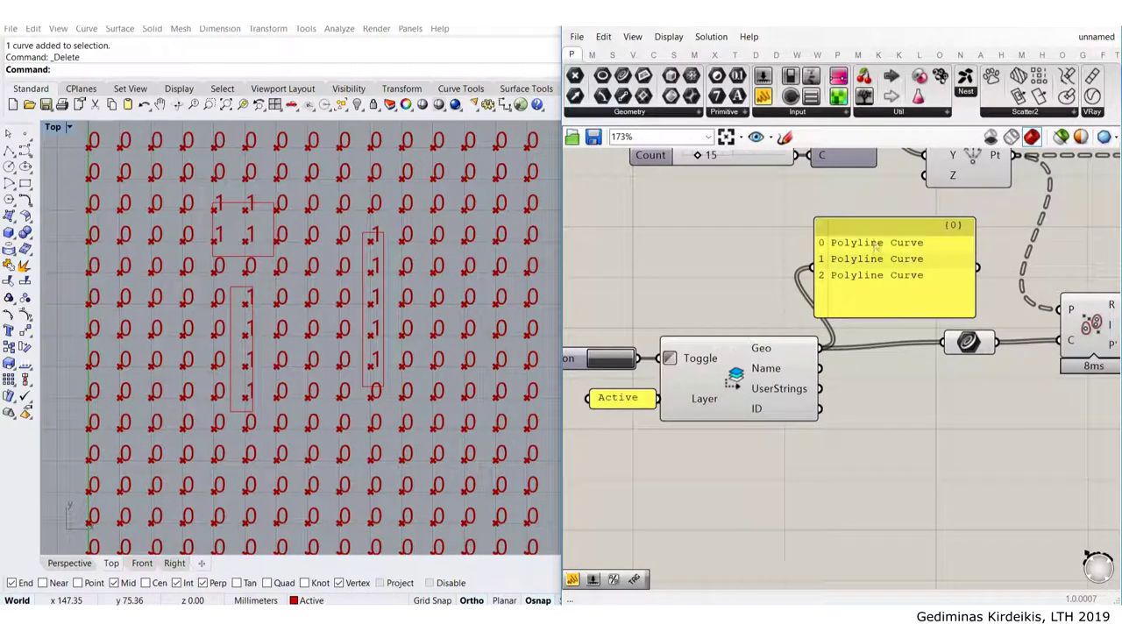
# Delete the panel showing the Geo output and move the Layer Reference component with its Button and Active panel closer to the Curve parameter
pyautogui.click(898, 297)
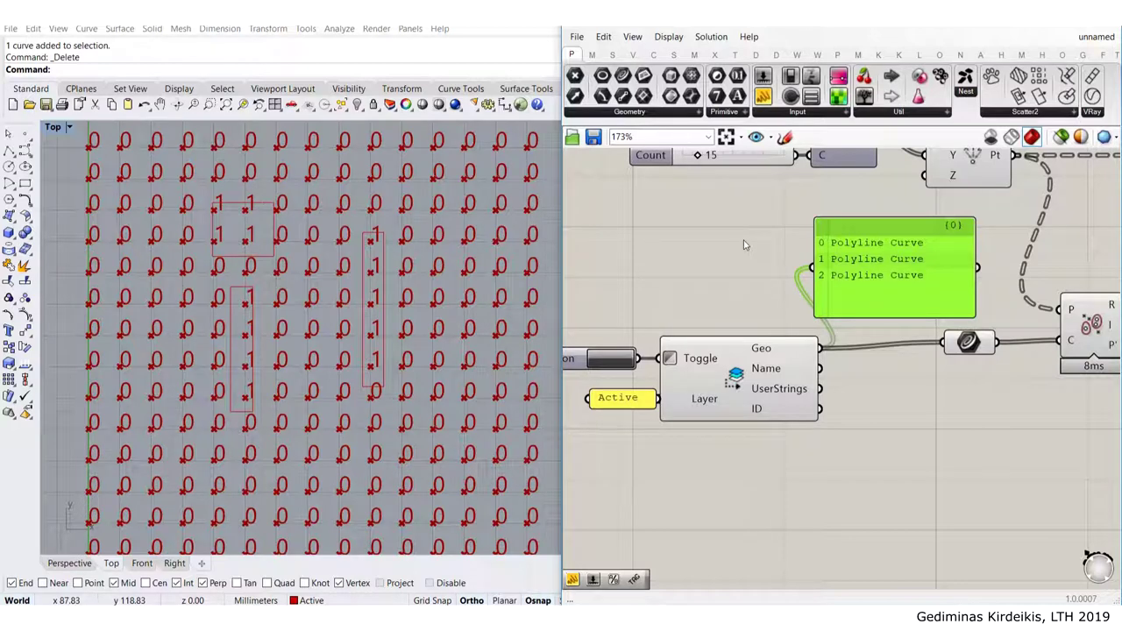
pyautogui.press('Delete')
pyautogui.moveTo(810, 469); pyautogui.dragTo(592, 315)
pyautogui.moveTo(797, 383); pyautogui.dragTo(901, 375)
pyautogui.click(664, 365)
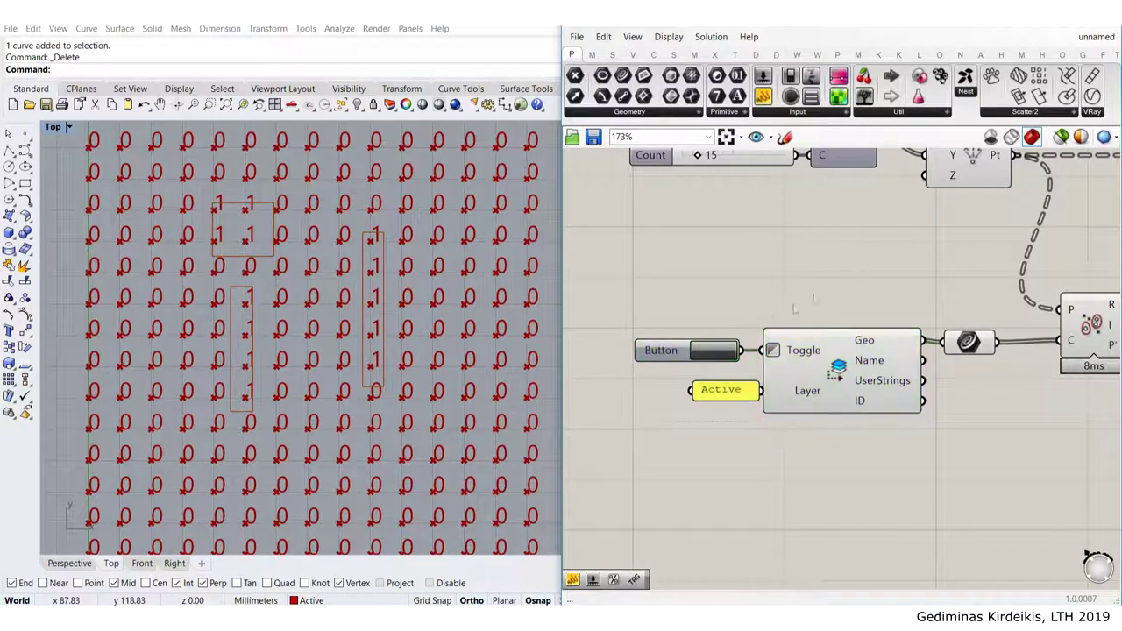
pyautogui.moveTo(708, 396); pyautogui.dragTo(695, 396)
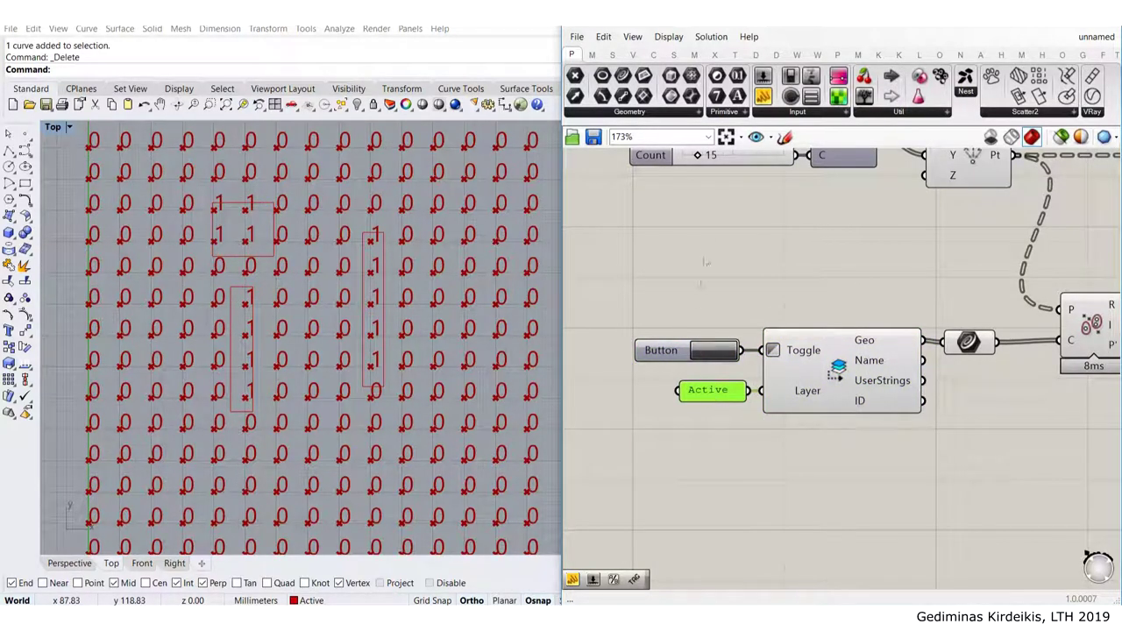
# Move the tall right-hand rectangle two grid columns to the right and trigger the Button to update the grid states
pyautogui.click(383, 279)
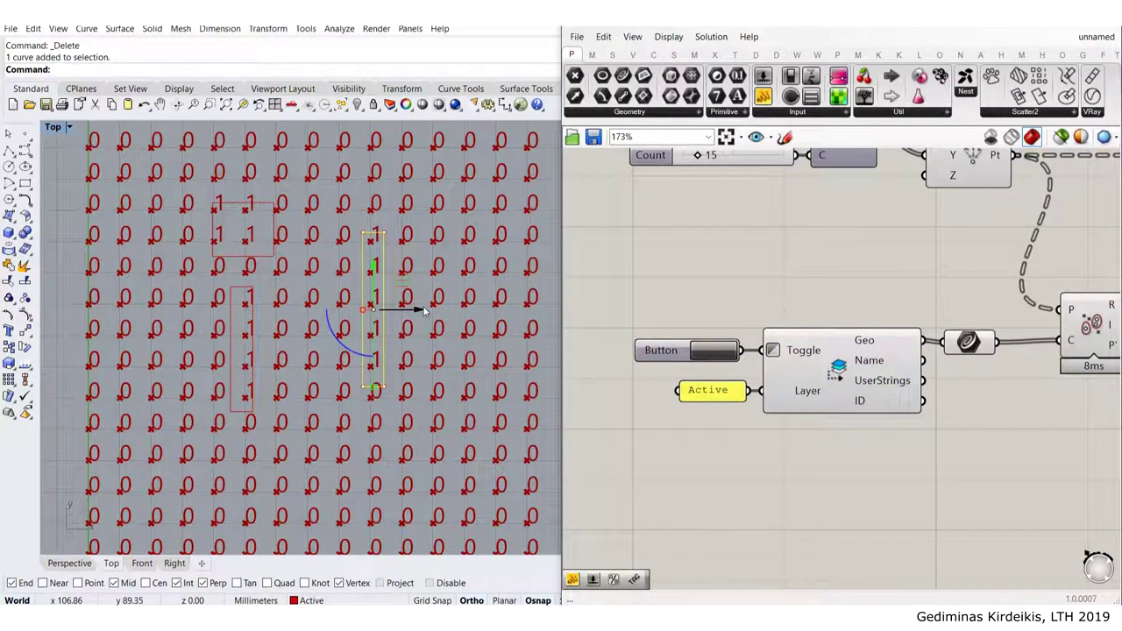
pyautogui.press('alt')
pyautogui.moveTo(423, 310); pyautogui.dragTo(484, 310)
pyautogui.click(500, 279)
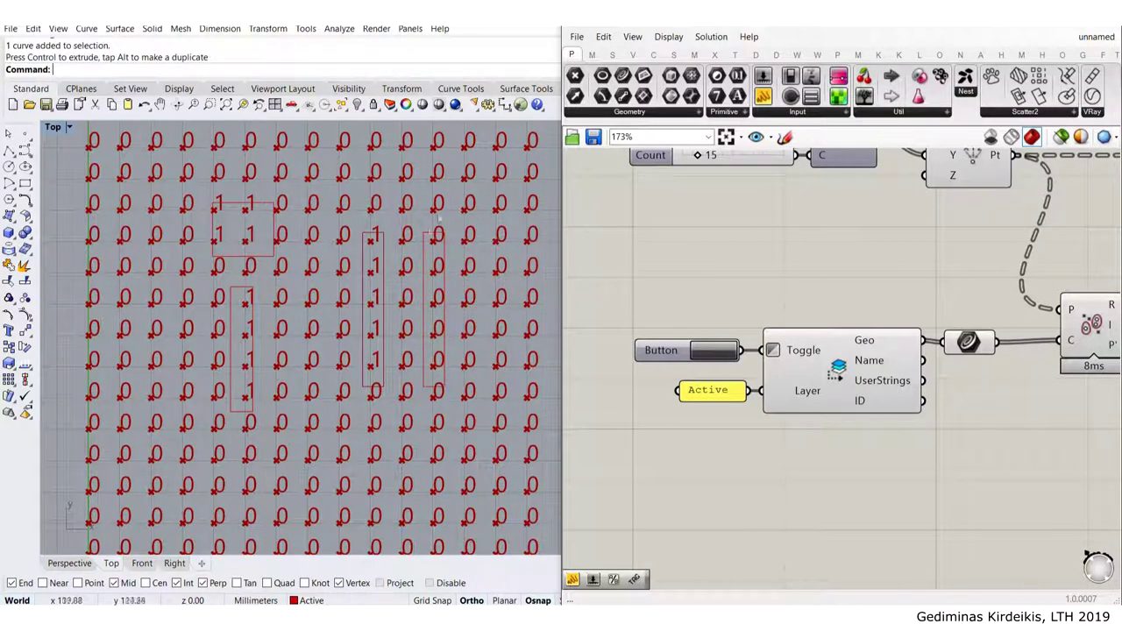
pyautogui.click(716, 347)
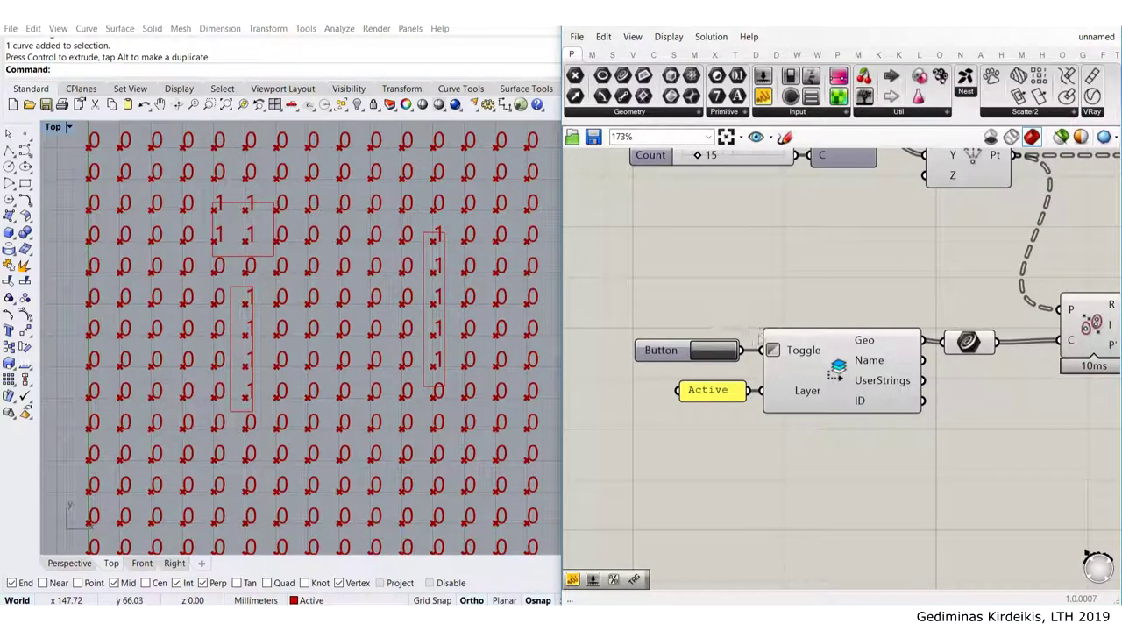
# Disable the preview of the Button, Active panel, Layer Reference and Curve parameter group
pyautogui.scroll(-3, 725, 375)
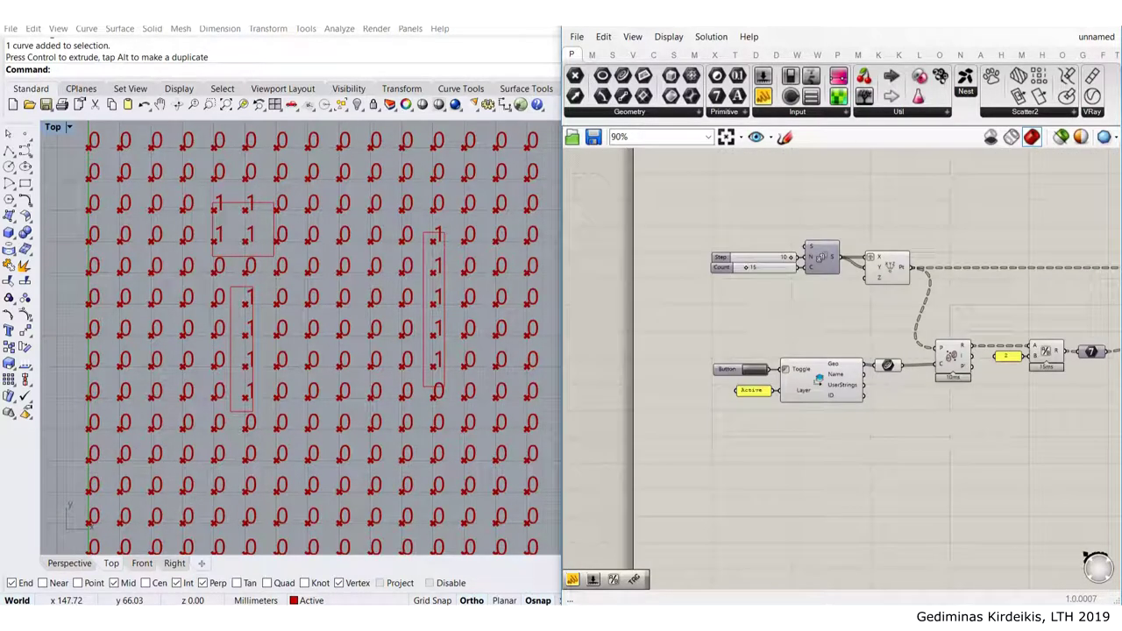
pyautogui.scroll(3, 758, 360)
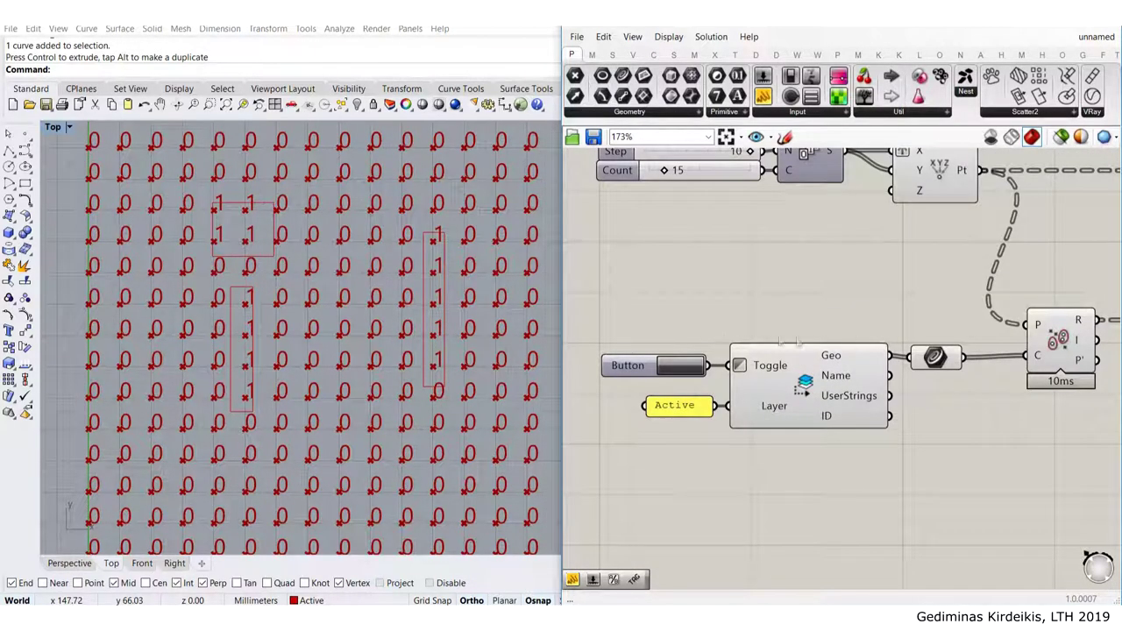
pyautogui.moveTo(968, 496); pyautogui.dragTo(668, 301)
pyautogui.middleClick(853, 349)
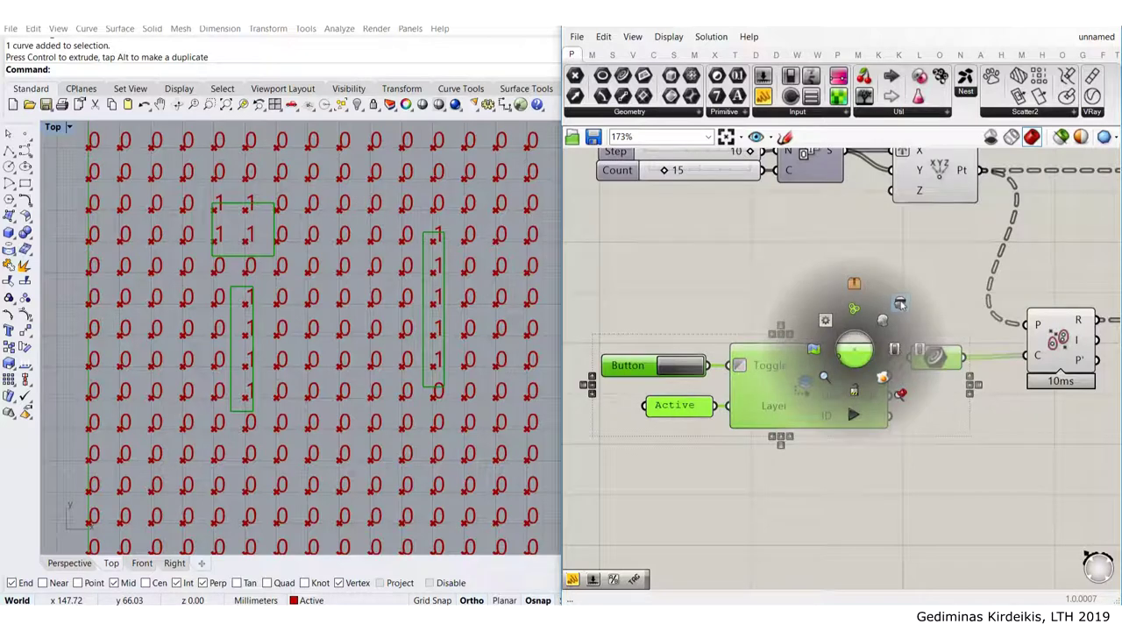
pyautogui.click(899, 306)
pyautogui.click(907, 272)
# Disable the preview of the Point in Curves and Modulus components
pyautogui.scroll(-5, 907, 273)
pyautogui.scroll(3, 907, 273)
pyautogui.moveTo(927, 431); pyautogui.dragTo(726, 316)
pyautogui.middleClick(740, 375)
pyautogui.click(791, 330)
pyautogui.click(863, 286)
pyautogui.moveTo(906, 278); pyautogui.dragTo(773, 284, button='right')
pyautogui.scroll(-4, 290, 246)
pyautogui.scroll(4, 284, 252)
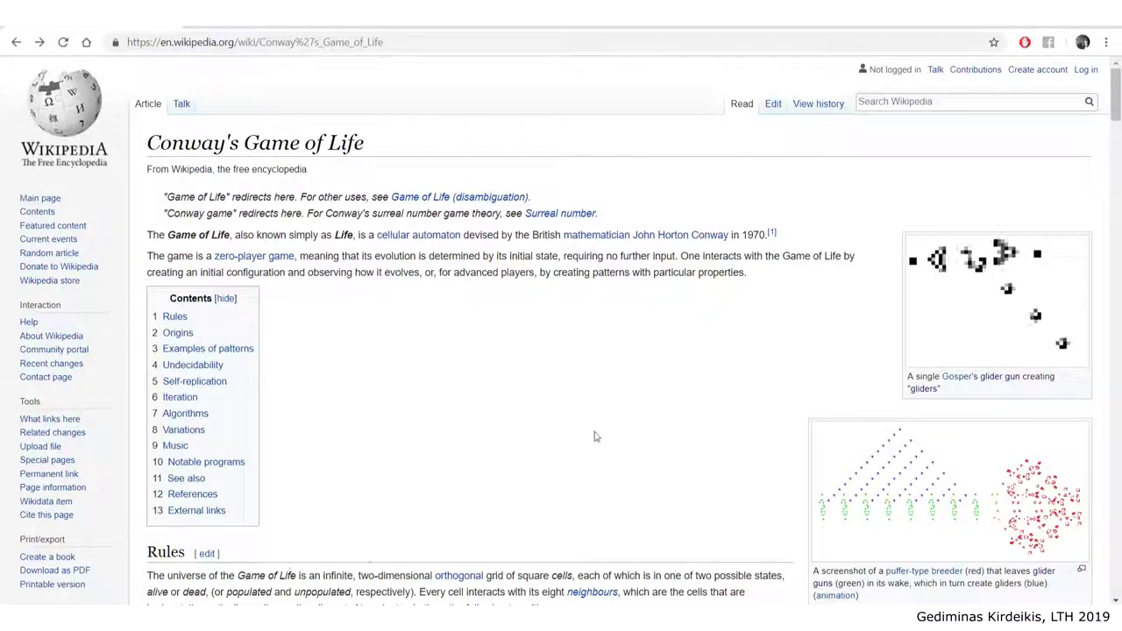
# Switch to the browser and copy the four transition rules from the Rules section of Wikipedia's Conway's Game of Life article
pyautogui.scroll(-4, 593, 433)
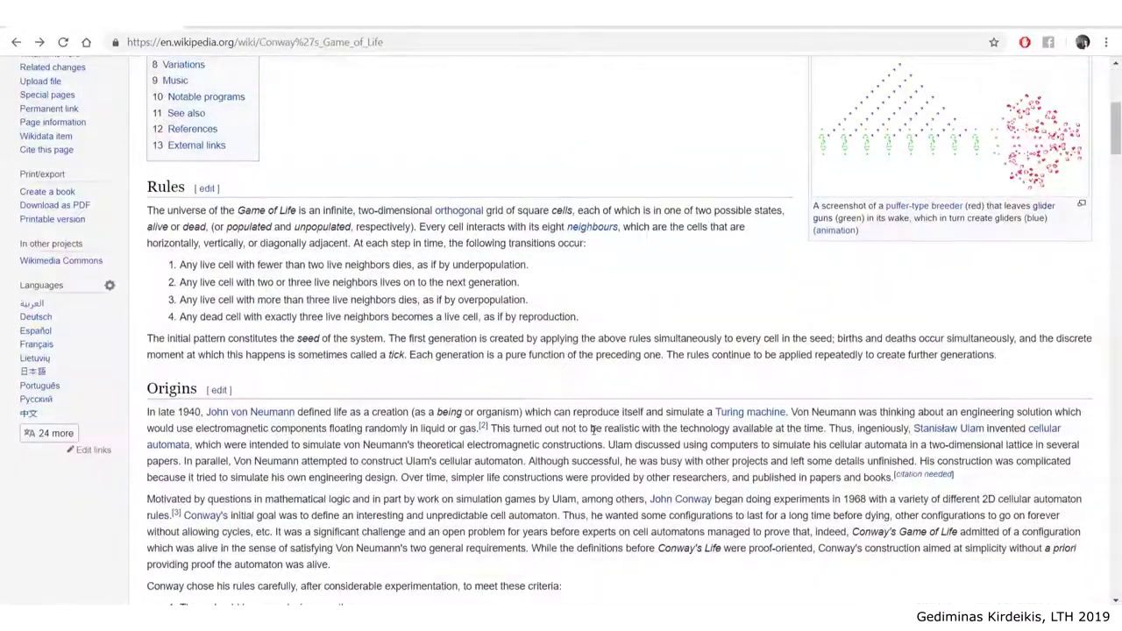
pyautogui.moveTo(170, 266); pyautogui.dragTo(526, 299)
pyautogui.click(526, 300)
pyautogui.moveTo(613, 326); pyautogui.dragTo(179, 264)
pyautogui.rightClick(180, 264)
pyautogui.click(190, 271)
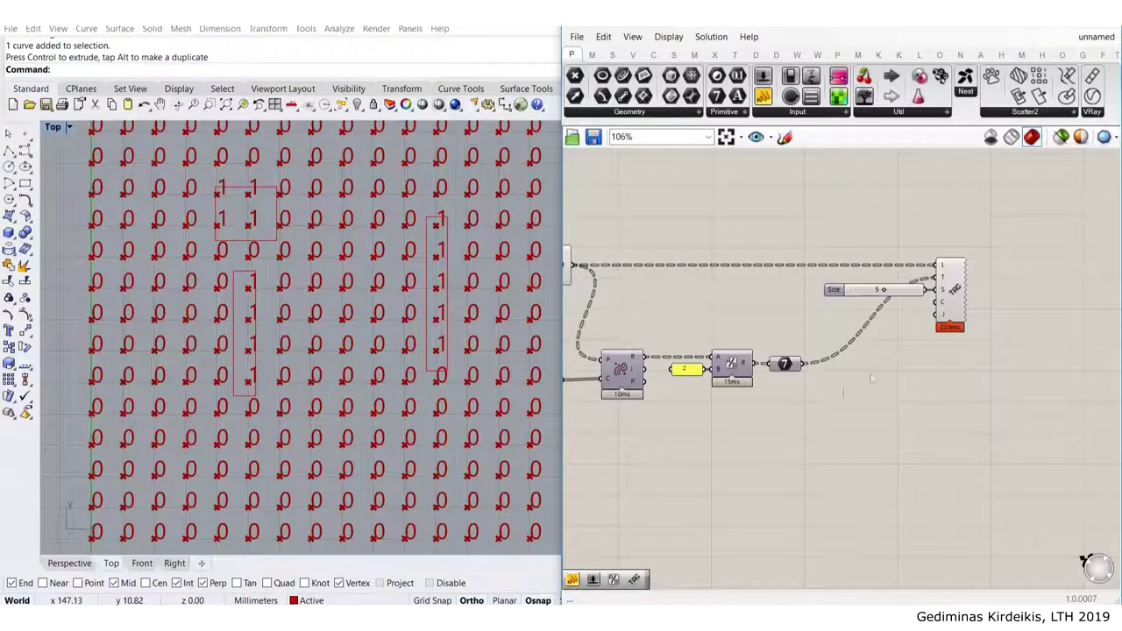
# Place a new Panel in the empty area below the text tag component and paste the four Game of Life rules into it
pyautogui.moveTo(915, 338); pyautogui.dragTo(837, 230, button='right')
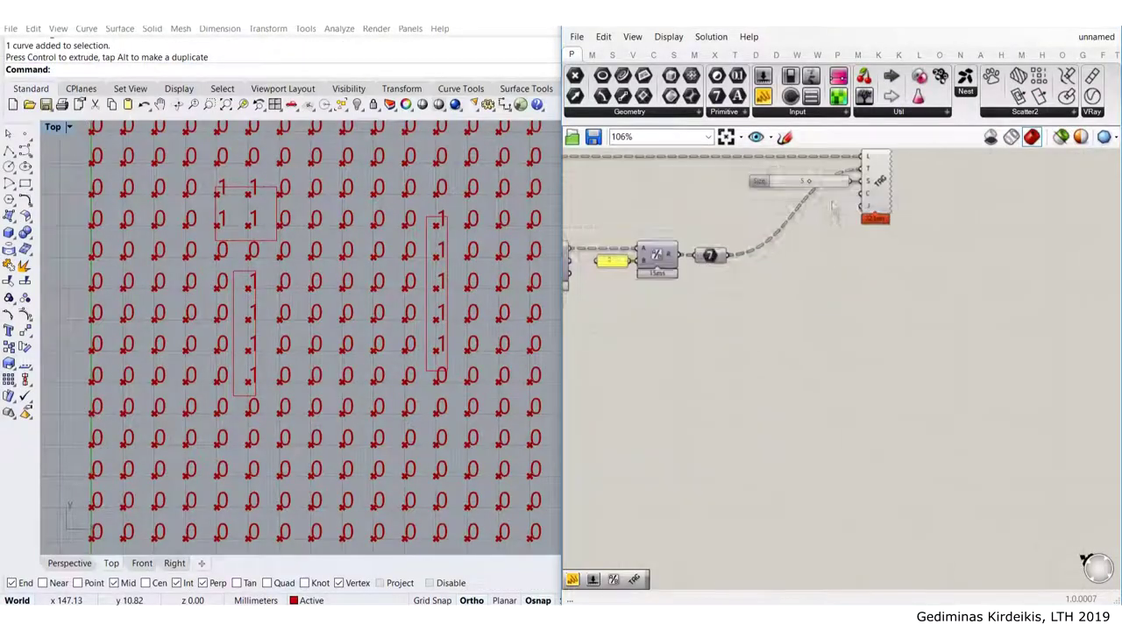
pyautogui.moveTo(764, 95); pyautogui.dragTo(820, 311)
pyautogui.scroll(3, 820, 311)
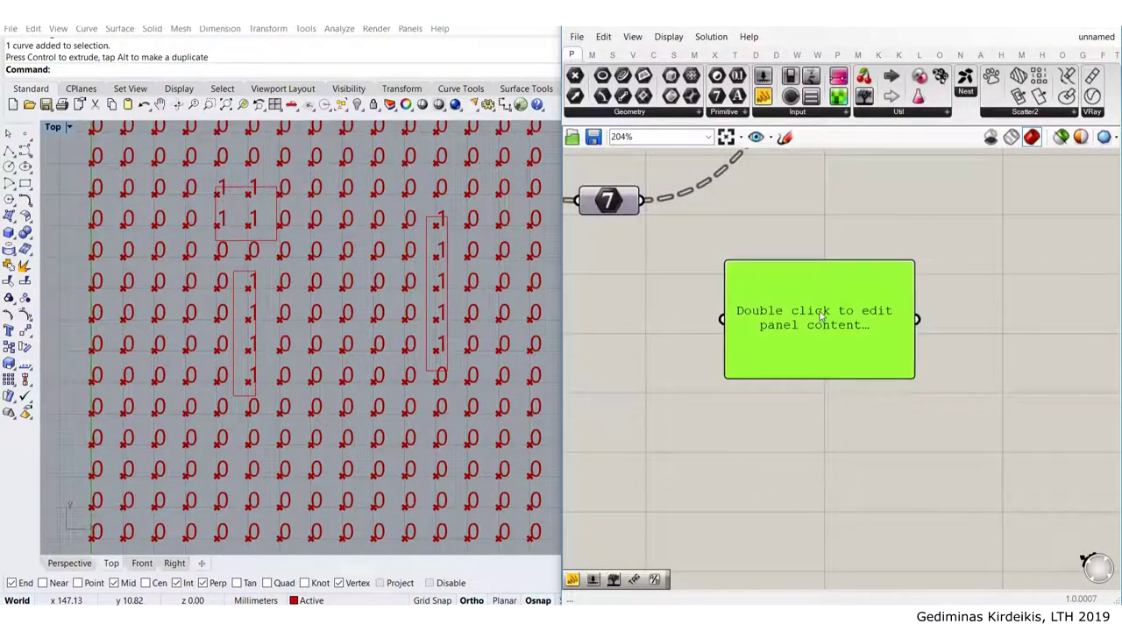
pyautogui.doubleClick(821, 311)
pyautogui.hotkey('ctrl', 'v')
pyautogui.click(637, 272)
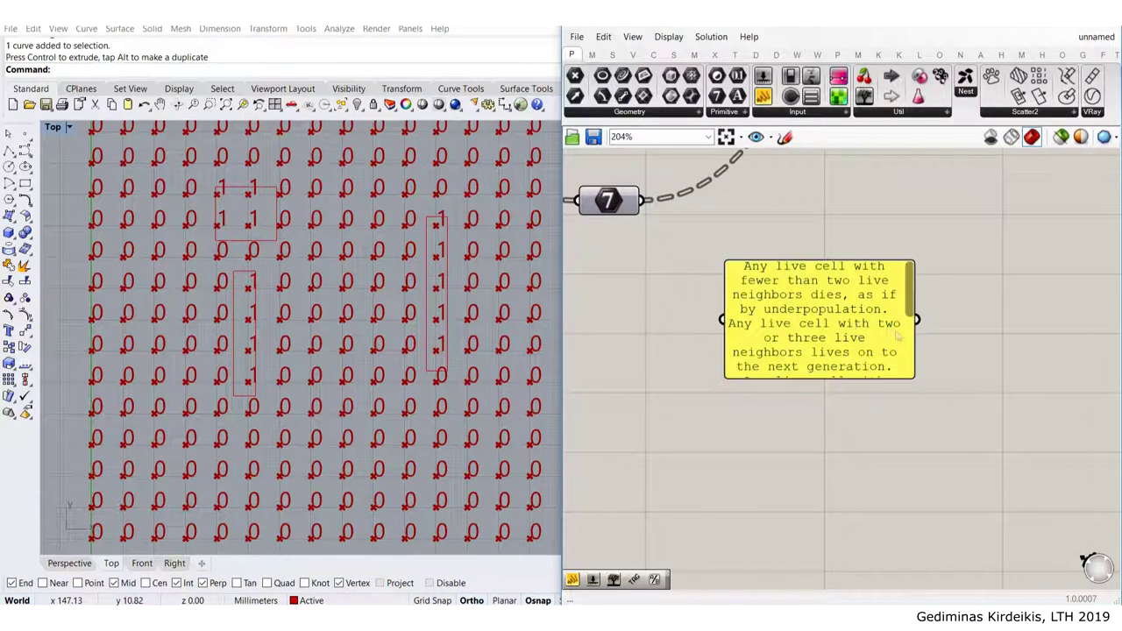
# Resize the rules panel so each of the four rules fits on a single line without spare height
pyautogui.moveTo(894, 338); pyautogui.dragTo(846, 341, button='right')
pyautogui.scroll(-2, 846, 345)
pyautogui.moveTo(858, 367); pyautogui.dragTo(1115, 376)
pyautogui.moveTo(1103, 375); pyautogui.dragTo(829, 383, button='right')
pyautogui.moveTo(843, 382); pyautogui.dragTo(1006, 368)
pyautogui.moveTo(724, 376); pyautogui.dragTo(854, 376, button='right')
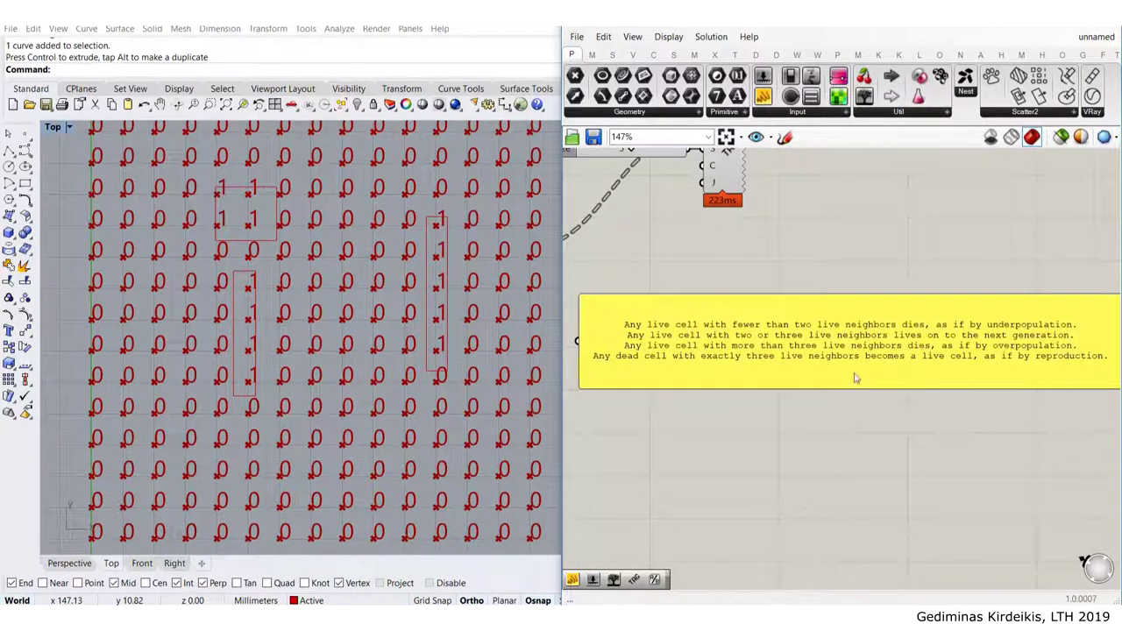
pyautogui.moveTo(843, 388); pyautogui.dragTo(843, 348)
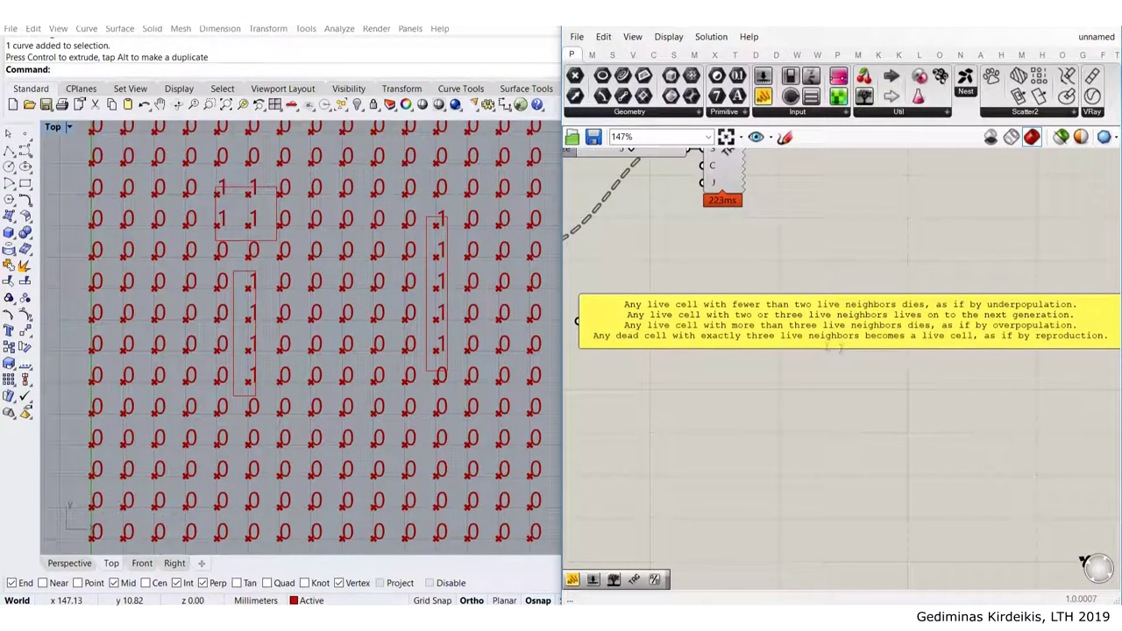
# Widen the Grasshopper window and move the rules panel slightly farther down from the text tag component
pyautogui.moveTo(559, 211); pyautogui.dragTo(443, 212)
pyautogui.scroll(1, 526, 311)
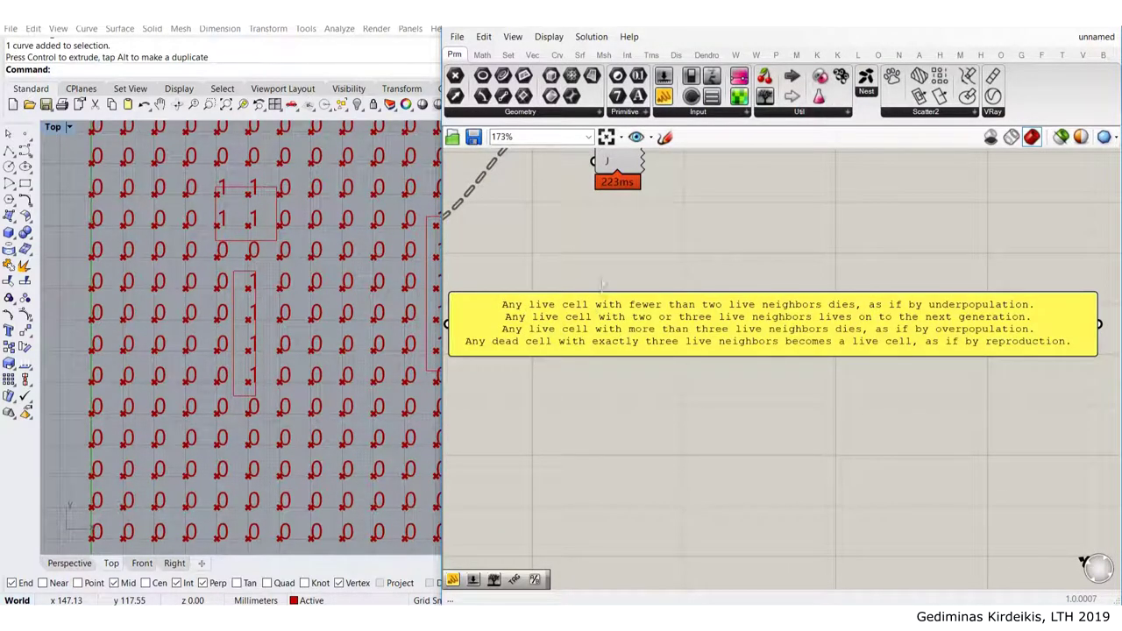
pyautogui.moveTo(249, 241); pyautogui.dragTo(191, 237, button='right')
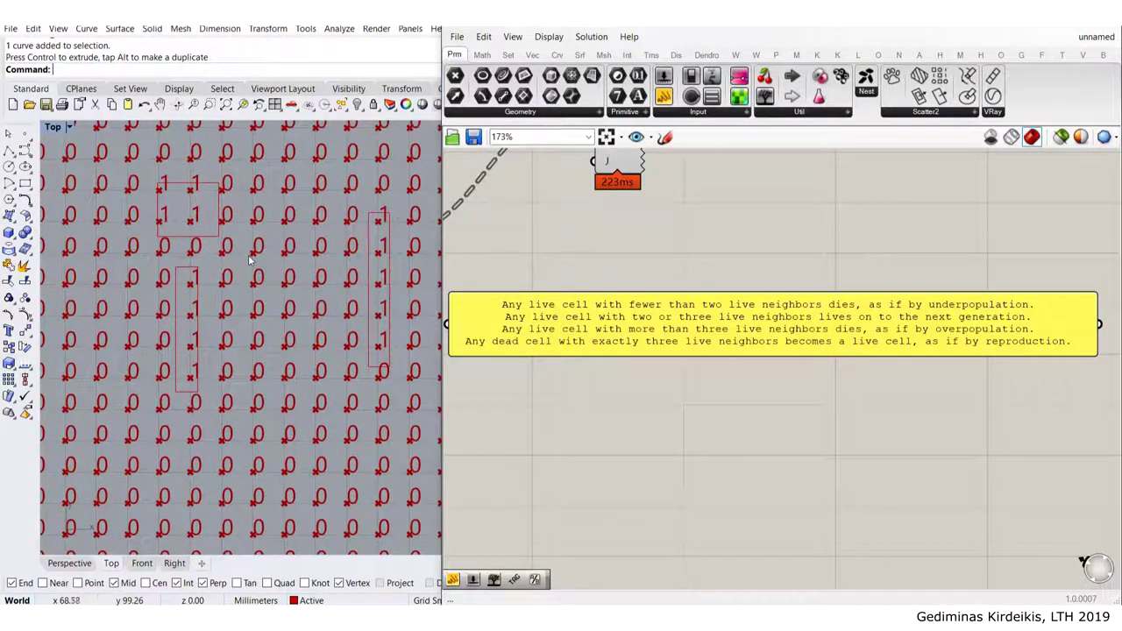
pyautogui.scroll(3, 250, 259)
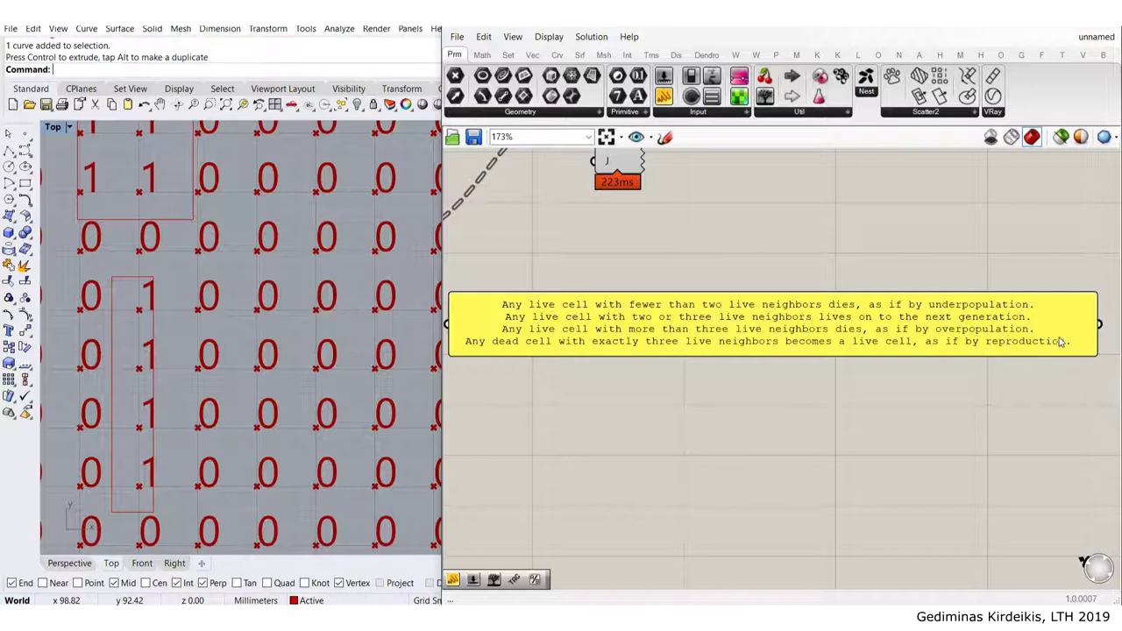
pyautogui.scroll(-3, 894, 303)
pyautogui.moveTo(792, 318); pyautogui.dragTo(814, 344)
pyautogui.click(814, 324)
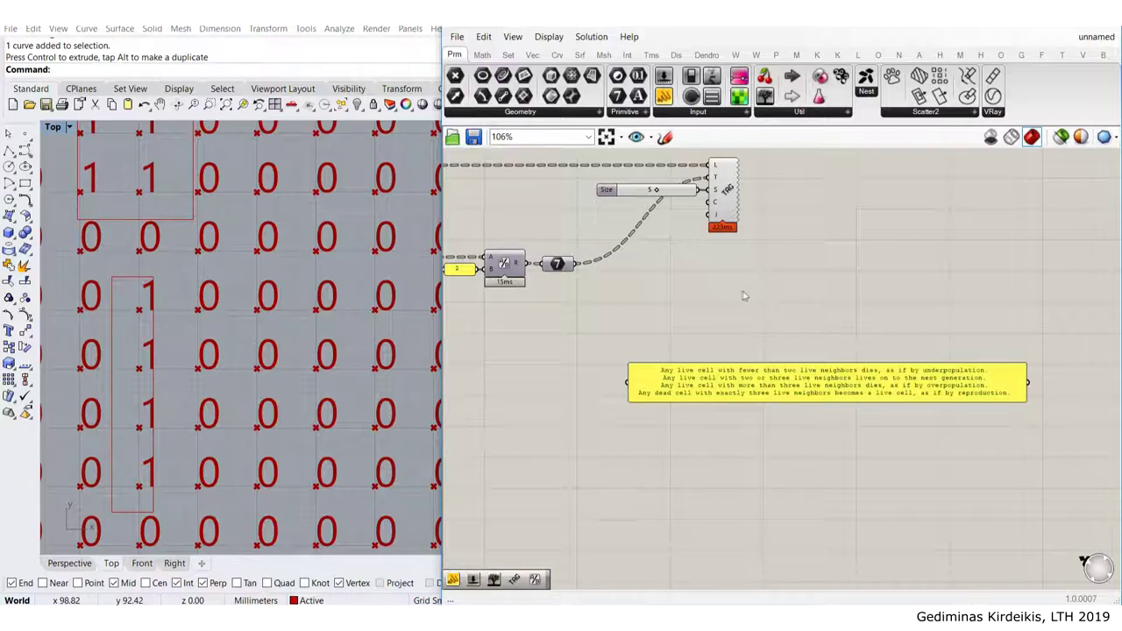
# Draw a circle with a radius of about 1.88 mm centred on a zero-state grid point between the rectangles
pyautogui.moveTo(338, 276); pyautogui.dragTo(278, 299, button='right')
pyautogui.scroll(3, 258, 275)
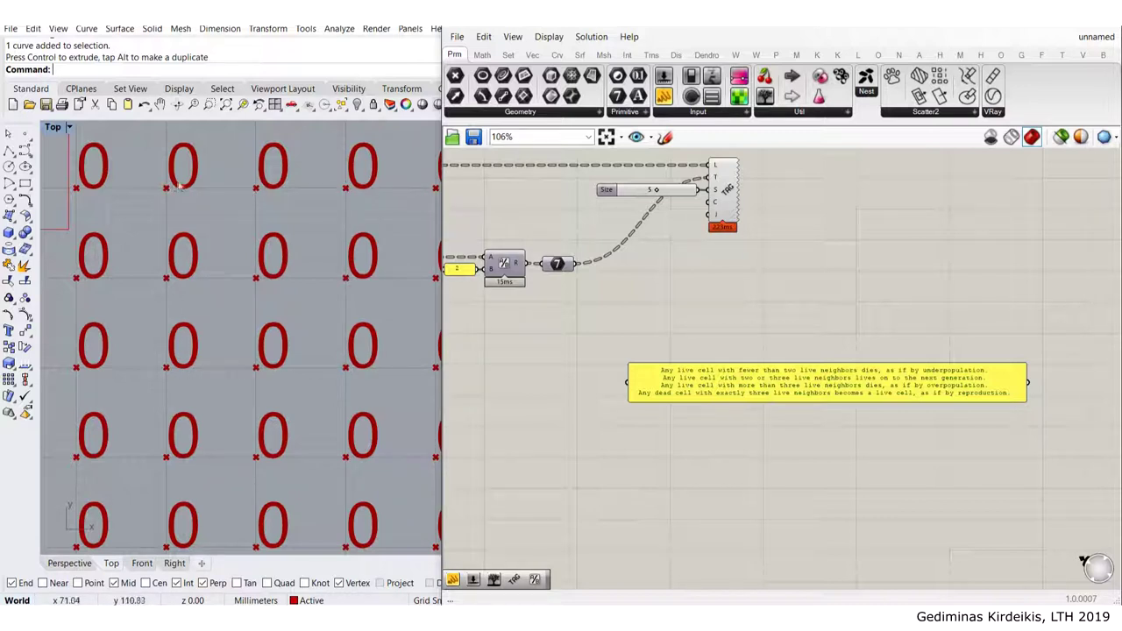
pyautogui.scroll(-4, 273, 210)
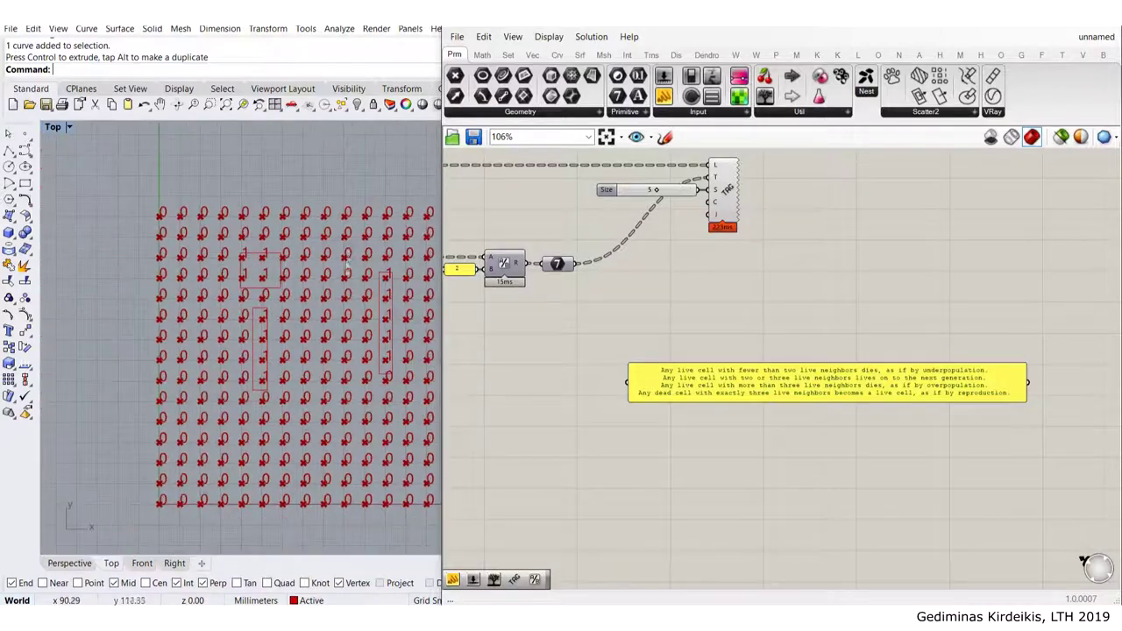
pyautogui.scroll(4, 250, 194)
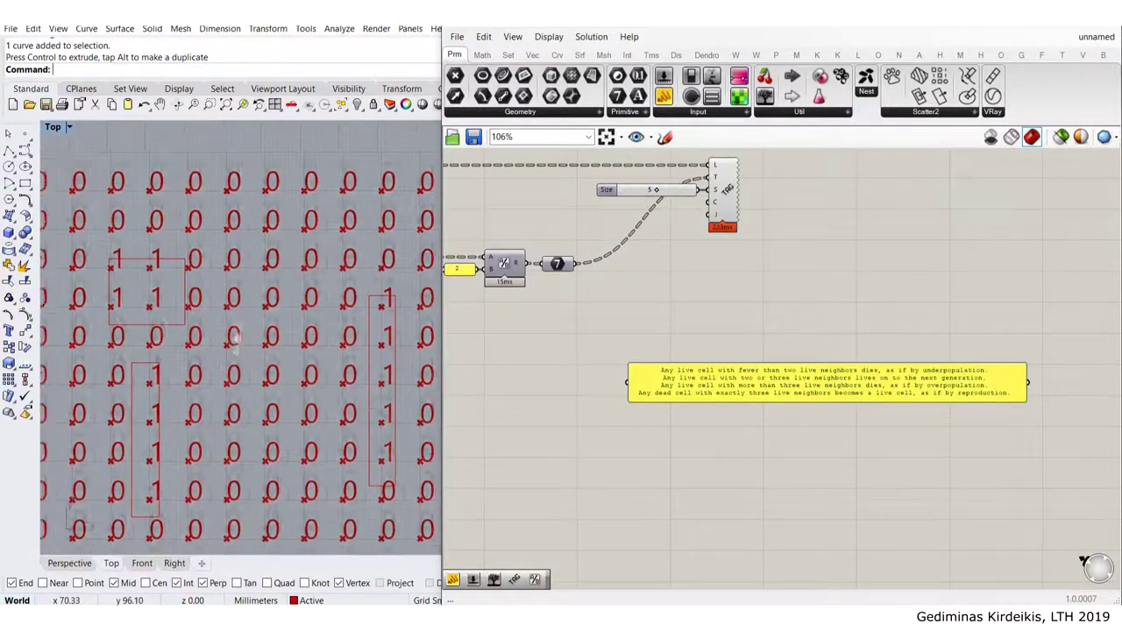
pyautogui.scroll(5, 295, 345)
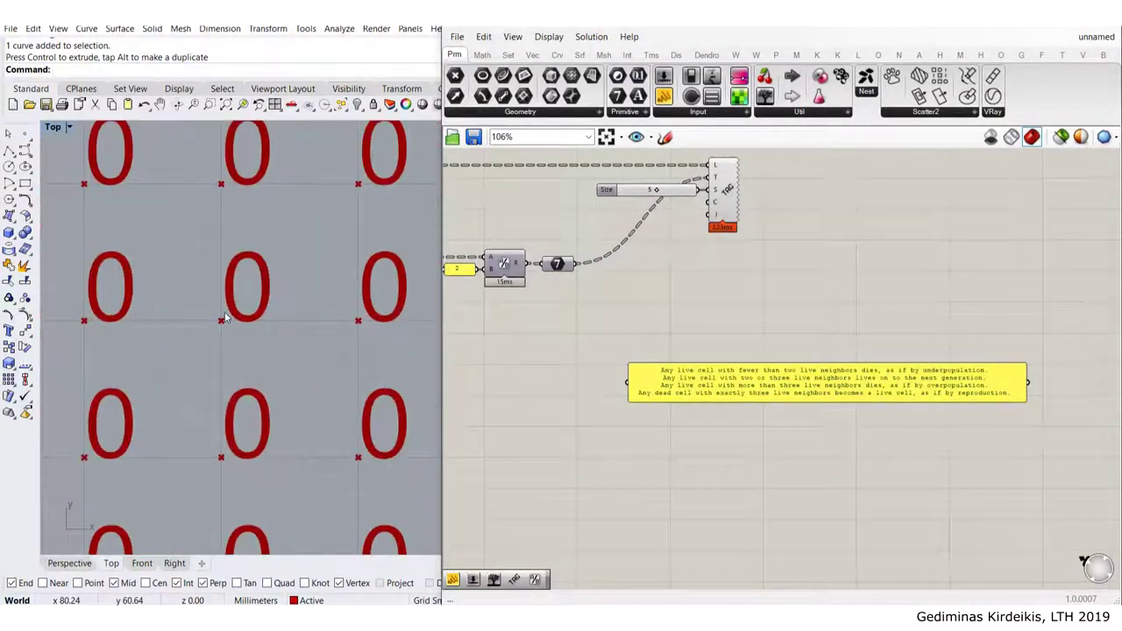
pyautogui.click(9, 167)
pyautogui.click(220, 321)
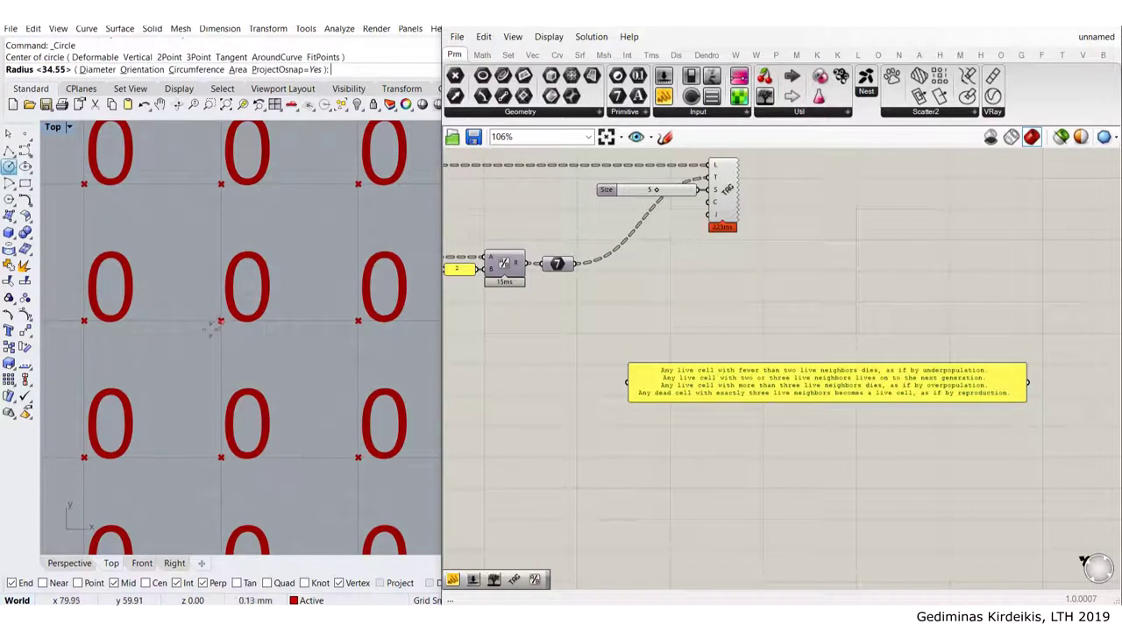
pyautogui.press('Return')
pyautogui.scroll(-1, 206, 273)
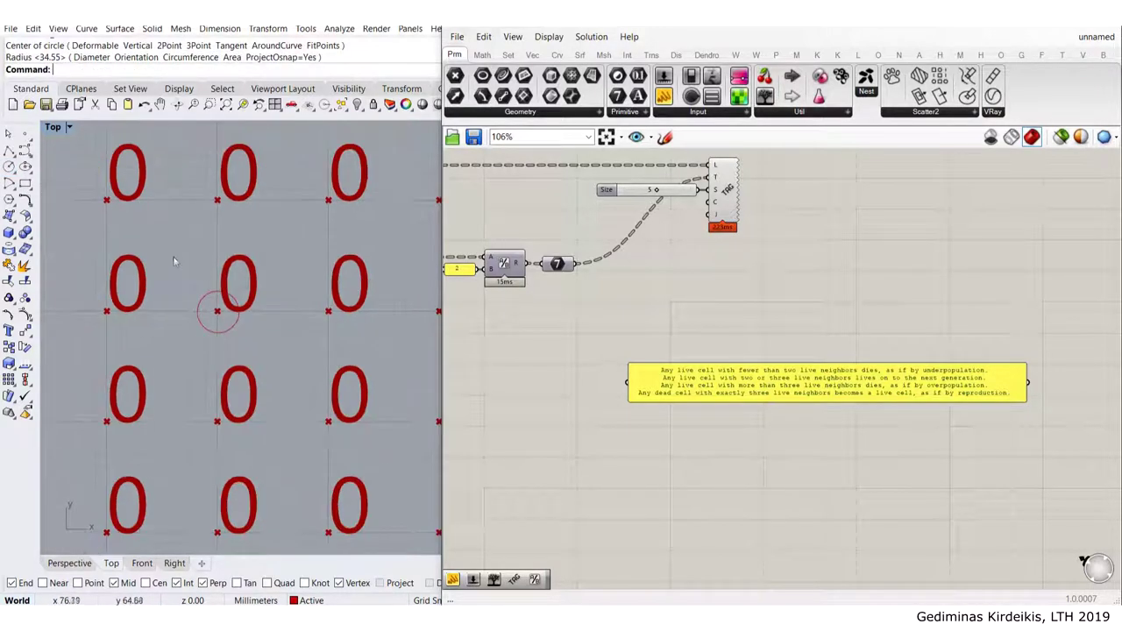
# Draw a circle around each of the three neighbouring grid points in the row above the marked cell
pyautogui.scroll(1, 178, 260)
pyautogui.rightClick(186, 261)
pyautogui.click(92, 187)
pyautogui.click(125, 199)
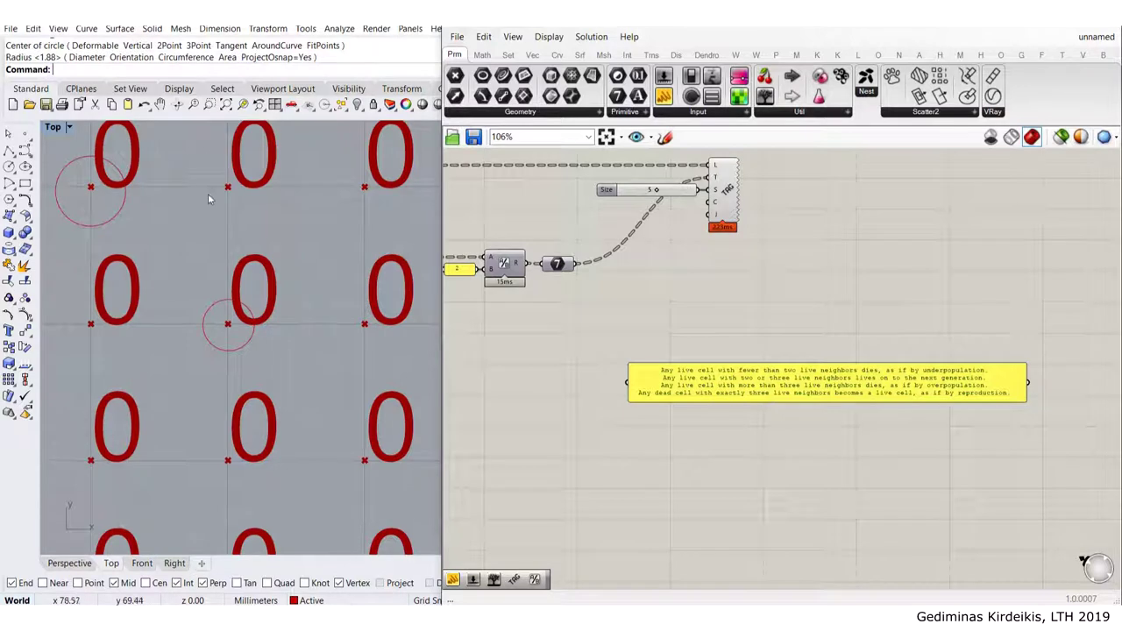
pyautogui.press('Return')
pyautogui.click(229, 185)
pyautogui.click(249, 194)
pyautogui.press('Return')
pyautogui.click(366, 185)
pyautogui.click(394, 213)
# Duplicate the three upper circles onto the grid points in the row below the marked cell
pyautogui.moveTo(402, 241); pyautogui.dragTo(88, 169)
pyautogui.moveTo(233, 154); pyautogui.dragTo(232, 500)
pyautogui.moveTo(232, 433); pyautogui.dragTo(232, 420)
pyautogui.click(87, 255)
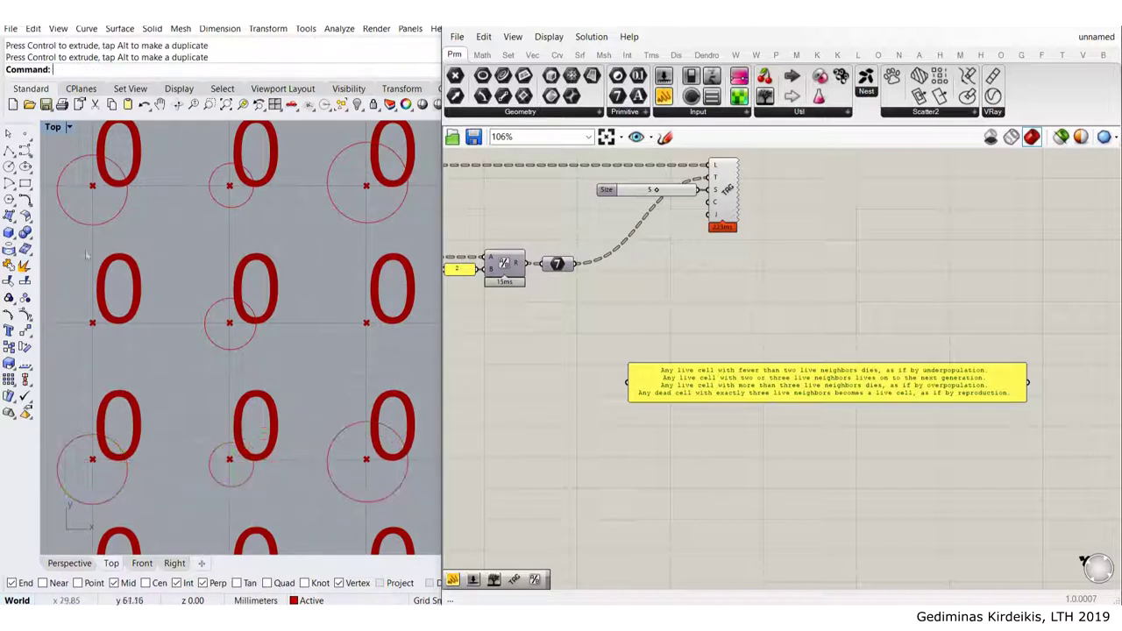
# Draw circles around the marked cell's left and right neighbours, the left one with a radius of about 2.39 mm
pyautogui.click(8, 165)
pyautogui.click(92, 323)
pyautogui.click(130, 323)
pyautogui.press('Return')
pyautogui.click(366, 323)
pyautogui.click(391, 326)
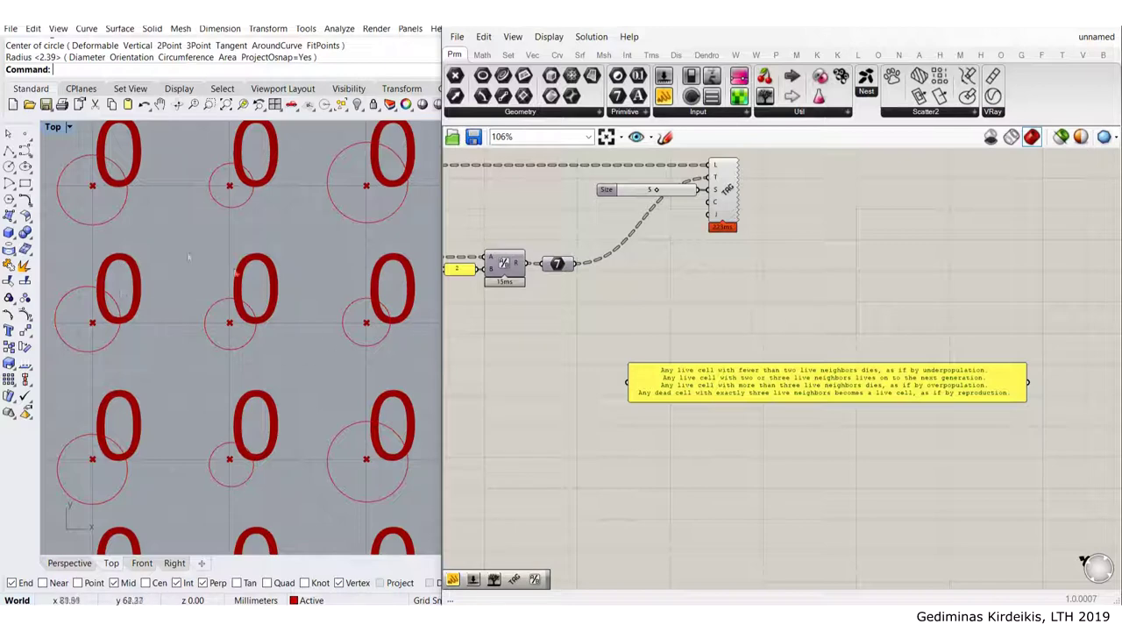
# Delete the nine circles marking the cell and its eight neighbours between the rectangles
pyautogui.scroll(-6, 219, 314)
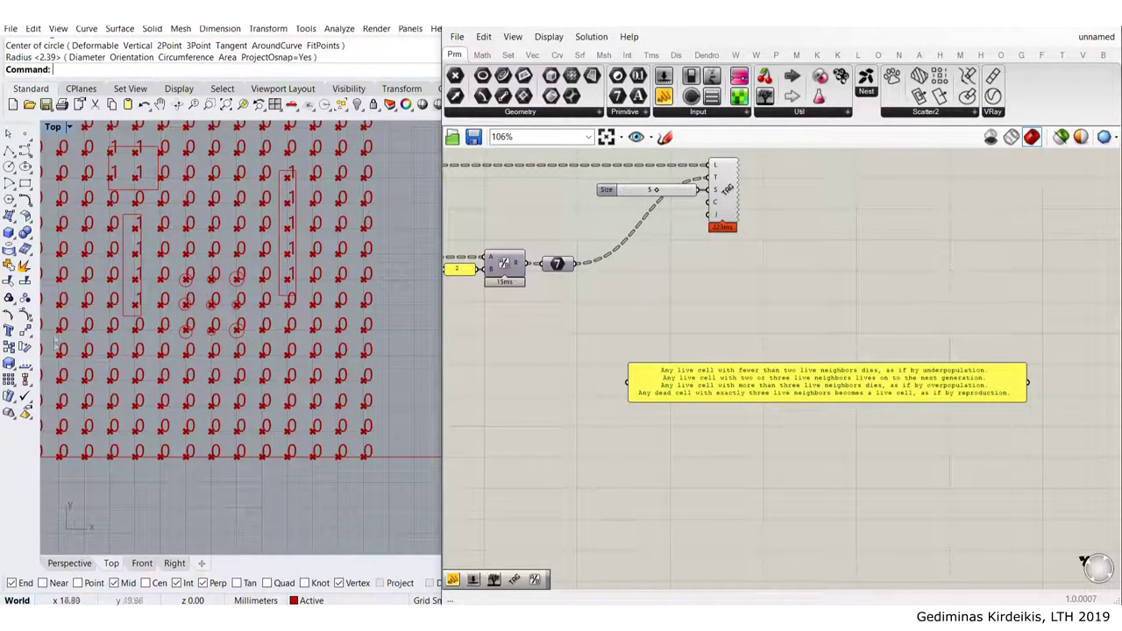
pyautogui.moveTo(256, 361); pyautogui.dragTo(172, 240)
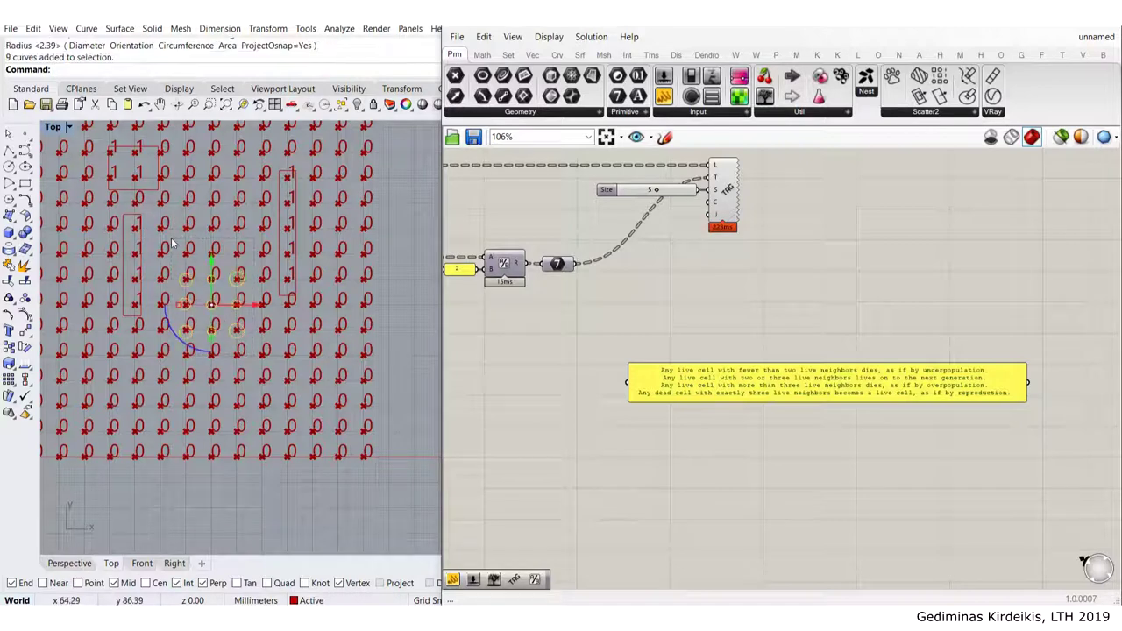
pyautogui.press('Delete')
pyautogui.scroll(-4, 221, 284)
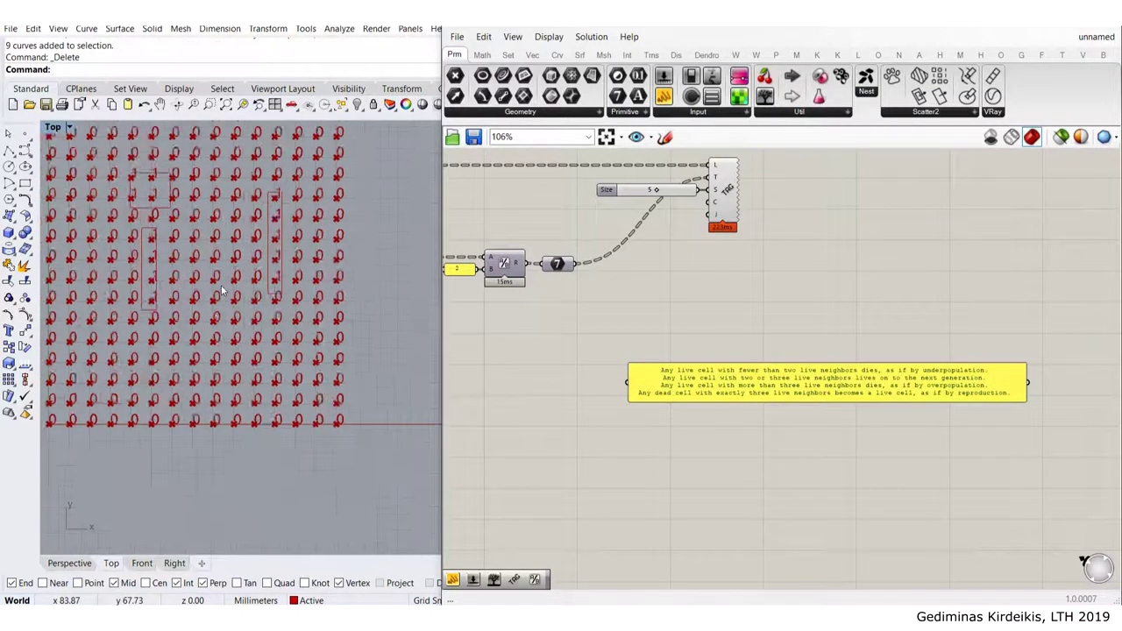
# Draw circles around the four grid points at the grid's bottom-left corner, starting with the corner point at the origin
pyautogui.scroll(4, 208, 275)
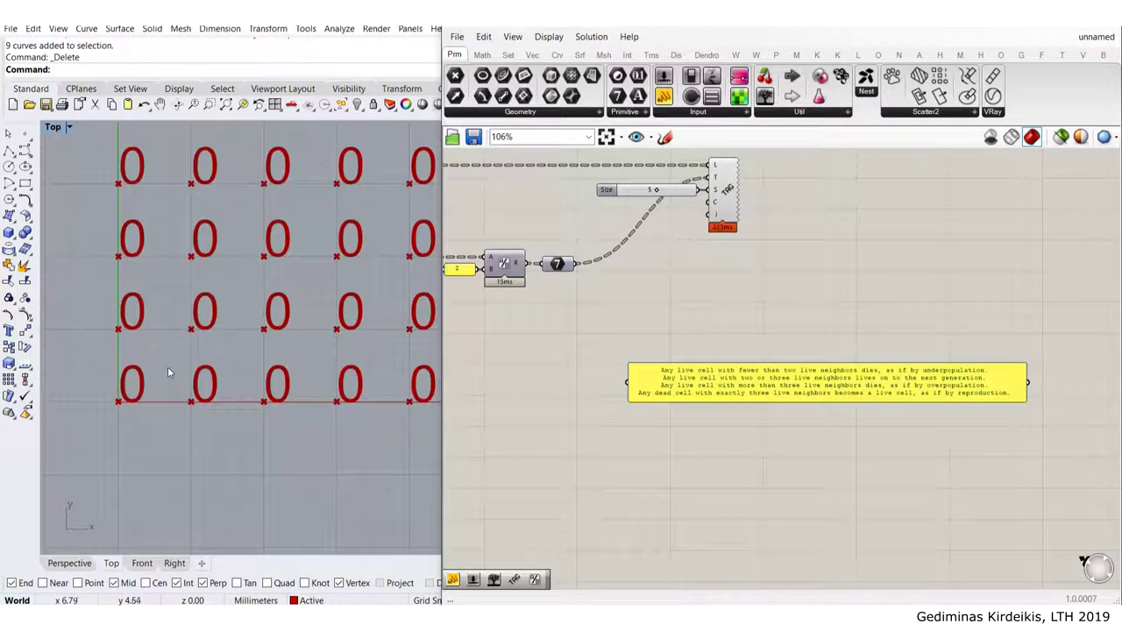
pyautogui.click(8, 167)
pyautogui.click(119, 403)
pyautogui.scroll(3, 114, 405)
pyautogui.press('Return')
pyautogui.click(120, 294)
pyautogui.press('Return')
pyautogui.press('Return')
pyautogui.click(232, 293)
pyautogui.press('Return')
pyautogui.press('Return')
pyautogui.click(232, 406)
pyautogui.click(255, 402)
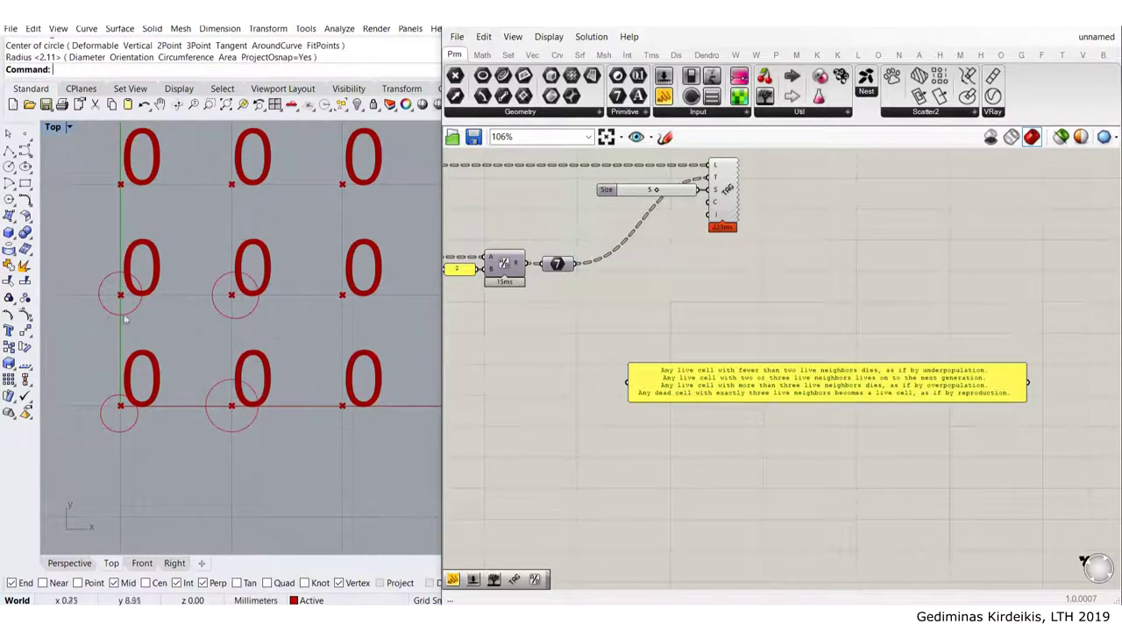
# Draw circles around the grid's top-left corner point and the point beside it, and select the six circles along the left edge
pyautogui.scroll(-13, 117, 298)
pyautogui.moveTo(105, 259); pyautogui.dragTo(139, 408, button='right')
pyautogui.scroll(-6, 141, 404)
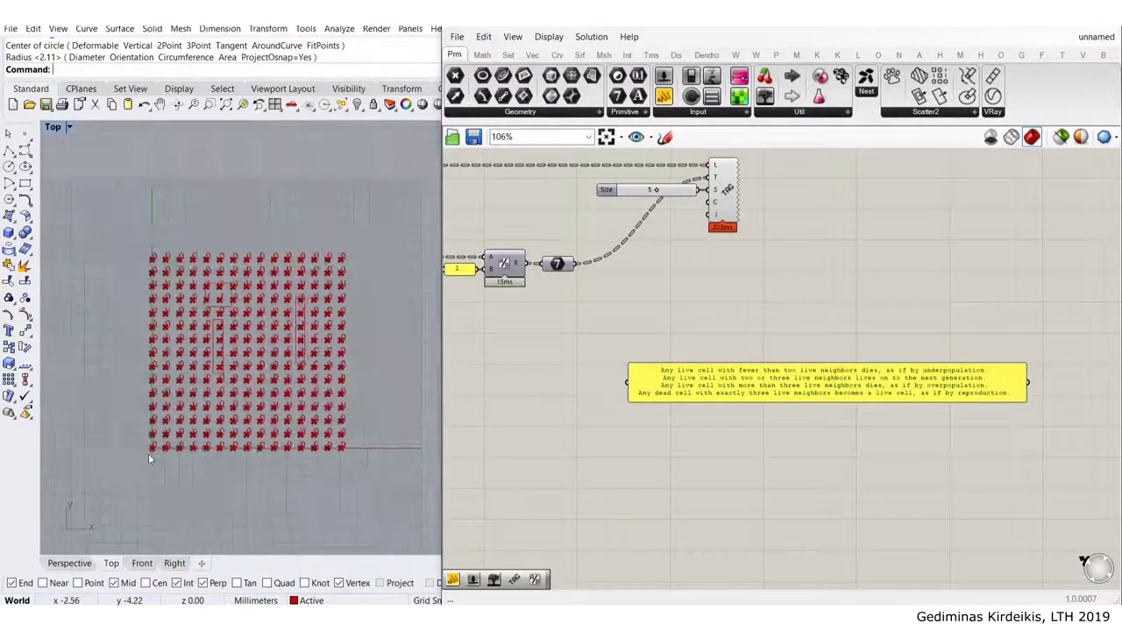
pyautogui.scroll(8, 148, 453)
pyautogui.scroll(3, 151, 445)
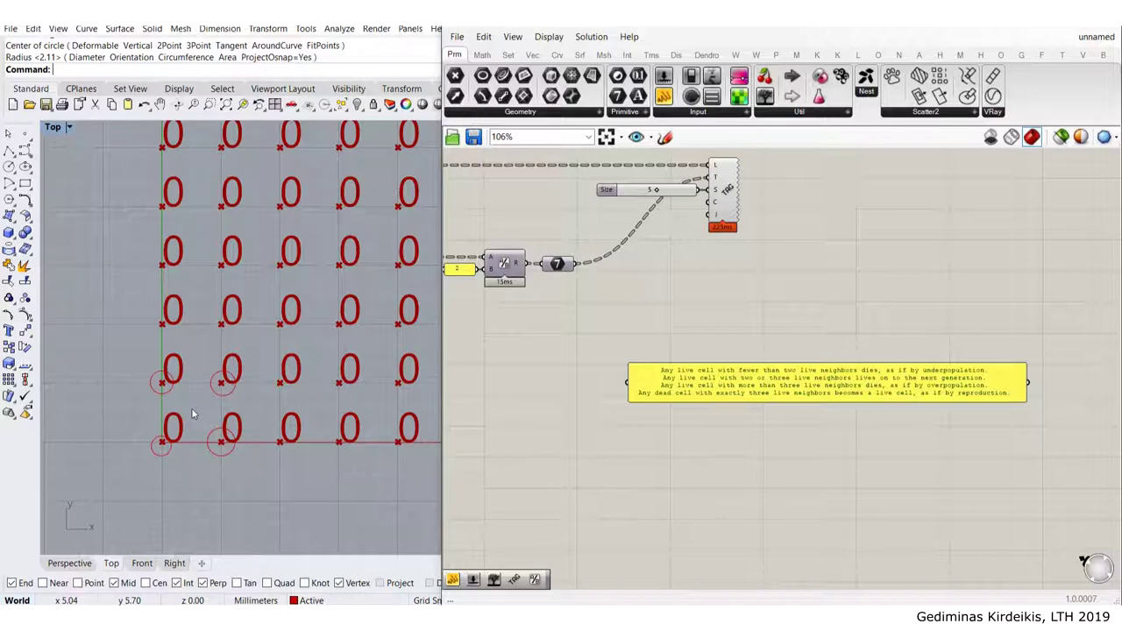
pyautogui.scroll(-5, 193, 408)
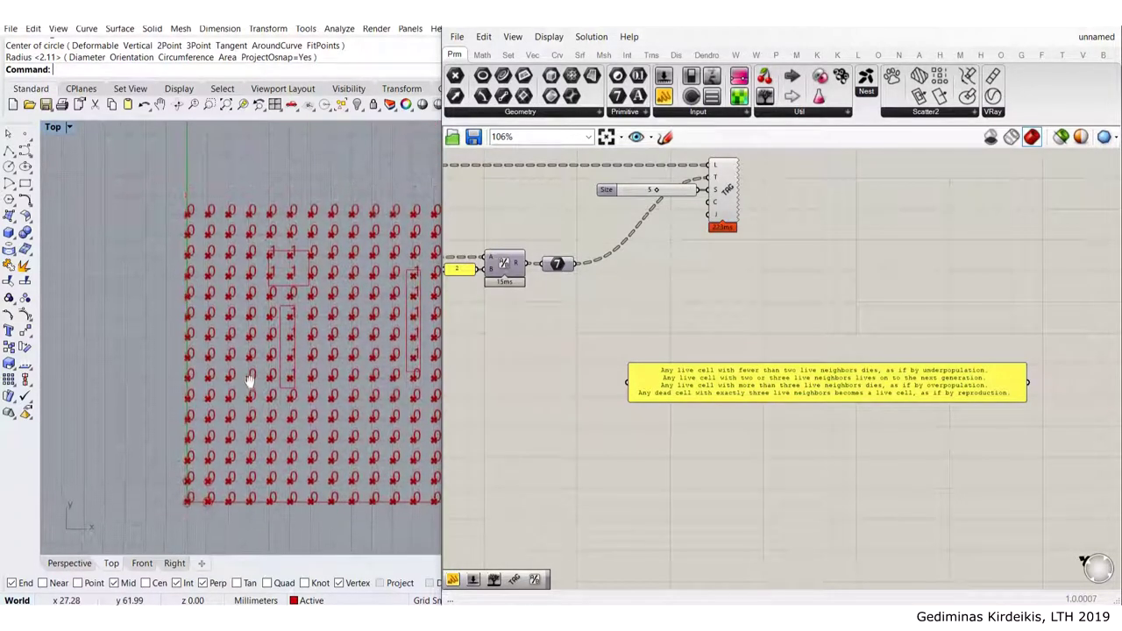
pyautogui.scroll(5, 166, 163)
pyautogui.moveTo(187, 175); pyautogui.dragTo(174, 379, button='right')
pyautogui.scroll(6, 176, 326)
pyautogui.rightClick(186, 318)
pyautogui.click(185, 317)
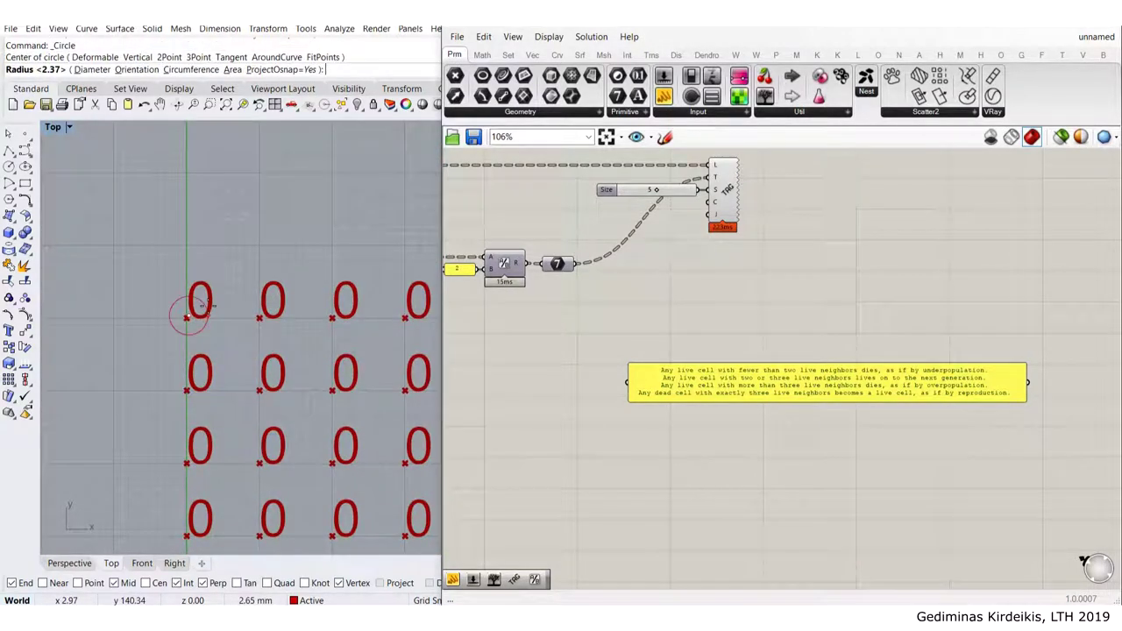
pyautogui.click(198, 302)
pyautogui.scroll(-13, 273, 396)
pyautogui.moveTo(270, 435); pyautogui.dragTo(228, 260, button='right')
pyautogui.moveTo(180, 166); pyautogui.dragTo(240, 449)
# Draw circles around the grid's bottom-right corner point and the point directly above it
pyautogui.scroll(6, 216, 402)
pyautogui.moveTo(230, 360); pyautogui.dragTo(229, 396, button='right')
pyautogui.scroll(-2, 228, 394)
pyautogui.moveTo(262, 229); pyautogui.dragTo(138, 220, button='right')
pyautogui.scroll(4, 373, 398)
pyautogui.moveTo(385, 402); pyautogui.dragTo(317, 400, button='right')
pyautogui.press('Return')
pyautogui.scroll(3, 317, 401)
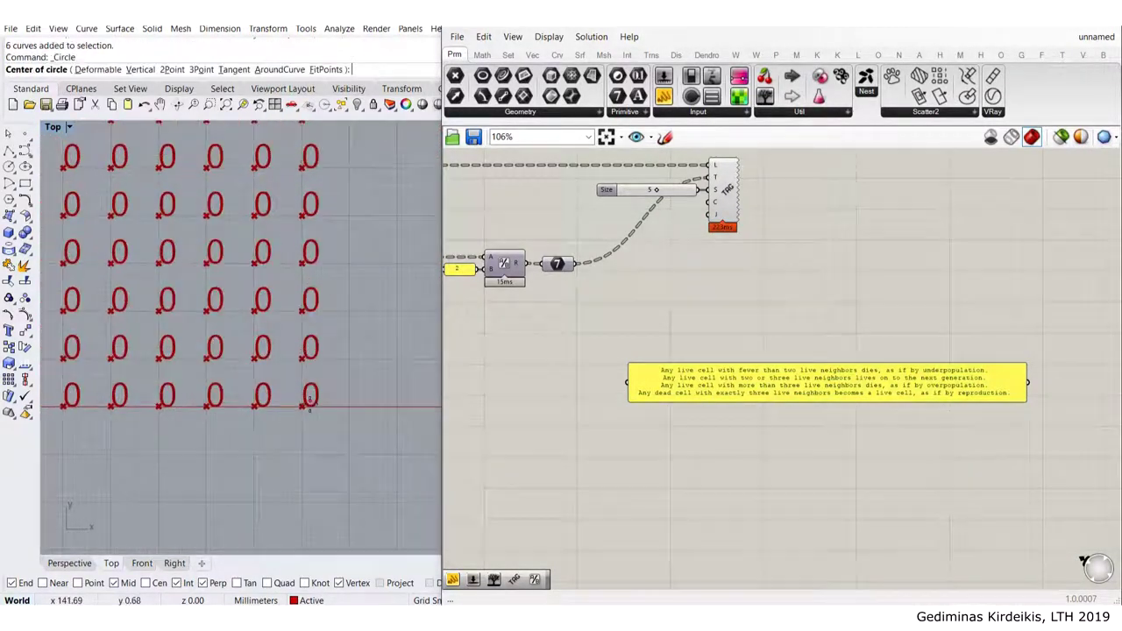
pyautogui.click(300, 405)
pyautogui.click(303, 388)
pyautogui.press('Return')
pyautogui.click(300, 347)
pyautogui.click(311, 336)
# Draw a circle around the grid's top-right corner point
pyautogui.scroll(-6, 309, 339)
pyautogui.moveTo(151, 340); pyautogui.dragTo(278, 351, button='right')
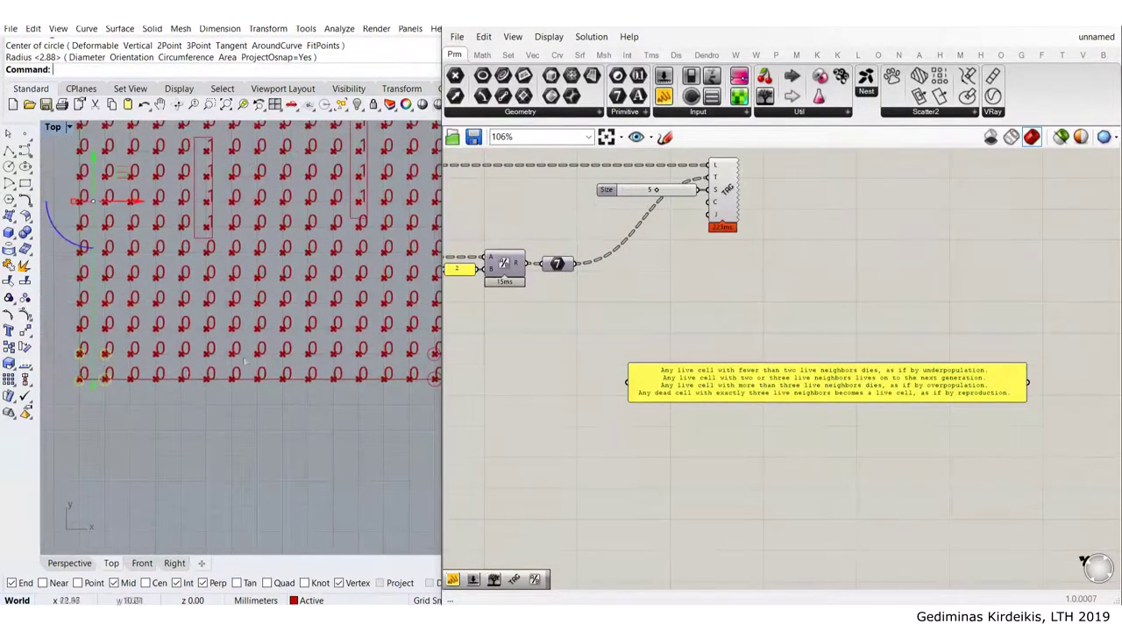
pyautogui.scroll(-3, 245, 361)
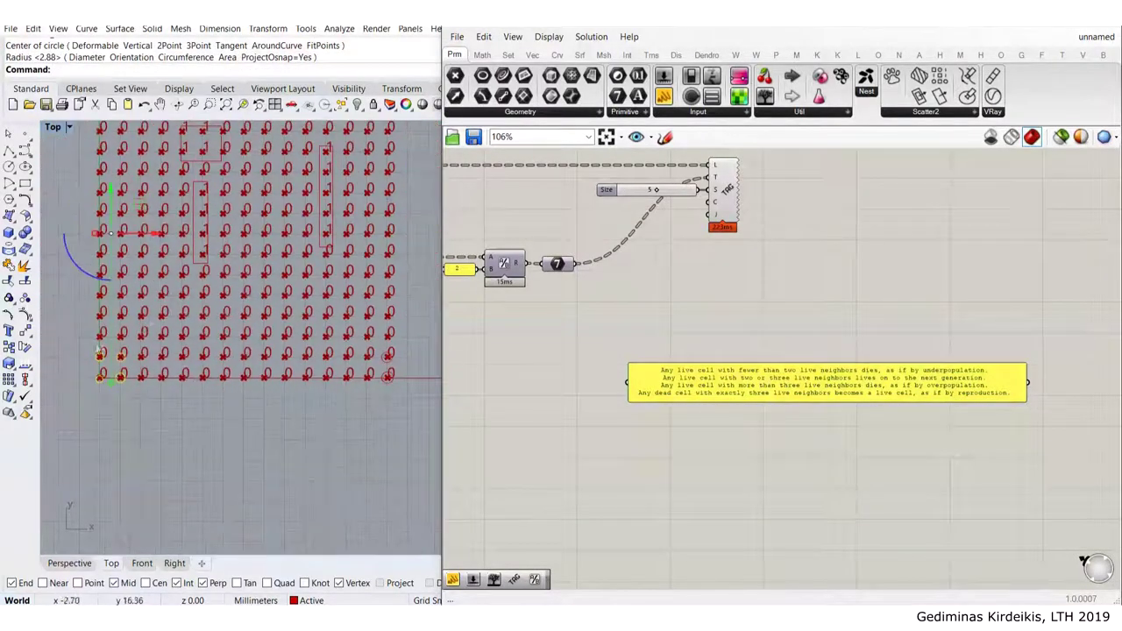
pyautogui.scroll(6, 283, 178)
pyautogui.press('Return')
pyautogui.click(287, 181)
pyautogui.scroll(-5, 308, 184)
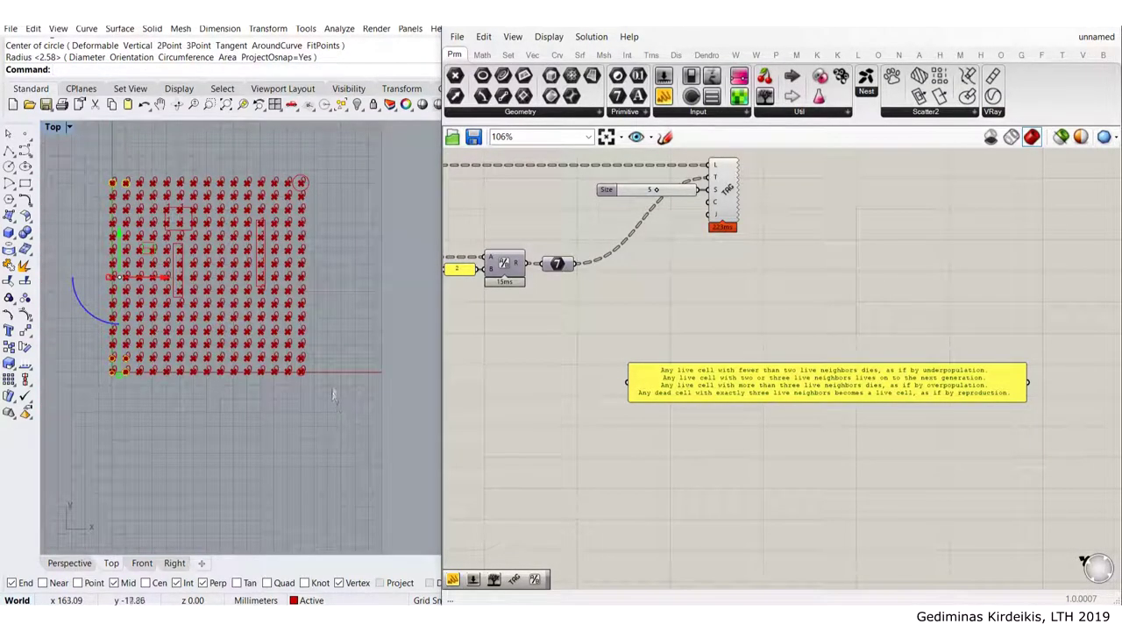
# Add the bottom-right and top-right circles to the selection and delete all nine corner circles
pyautogui.moveTo(293, 344); pyautogui.dragTo(291, 342)
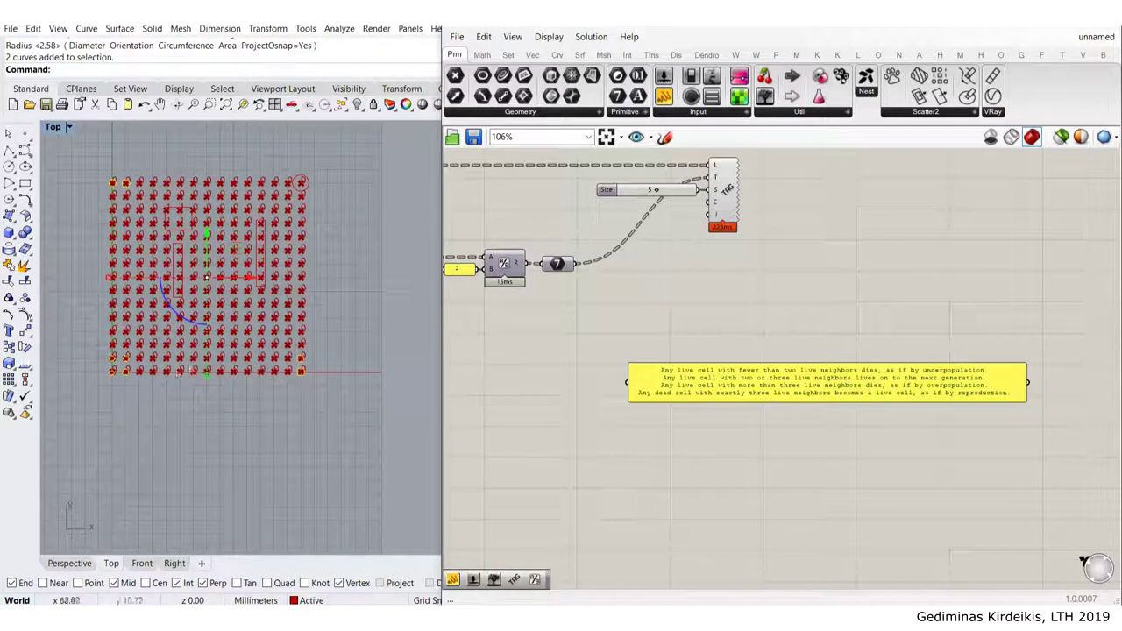
pyautogui.scroll(3, 112, 359)
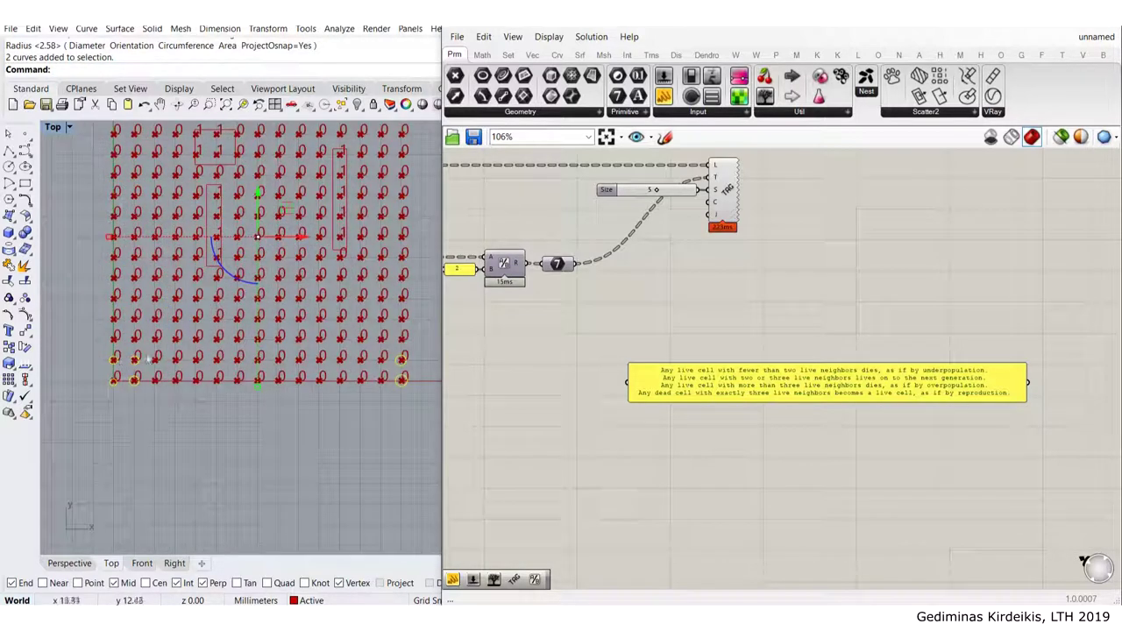
pyautogui.moveTo(296, 267); pyautogui.dragTo(302, 348, button='right')
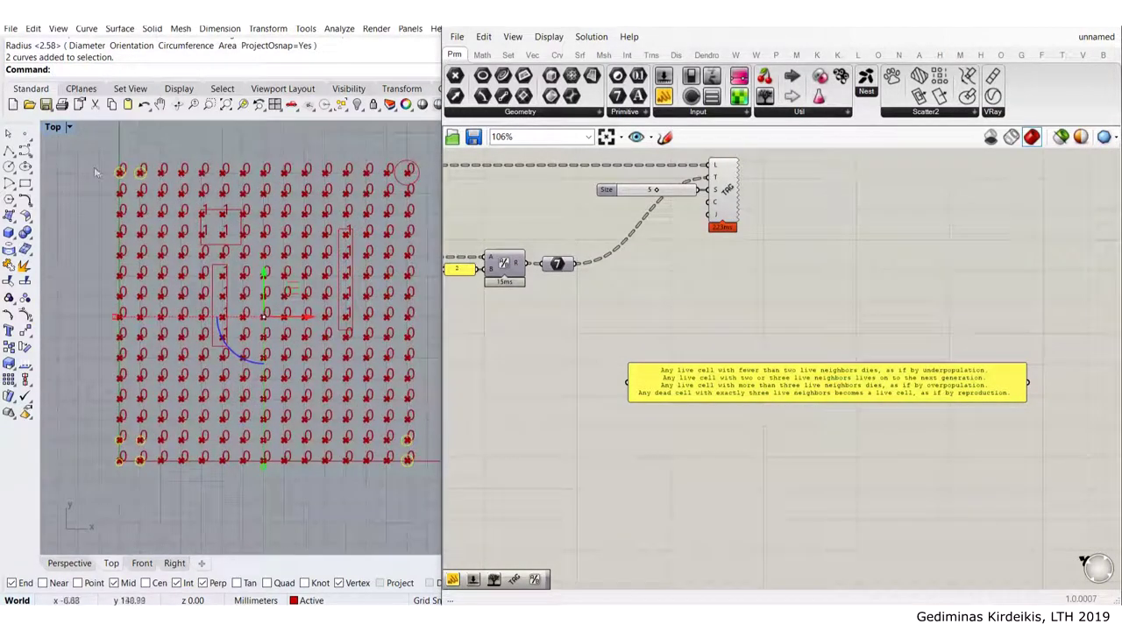
pyautogui.keyDown('shift'); pyautogui.click(407, 171); pyautogui.keyUp('shift')
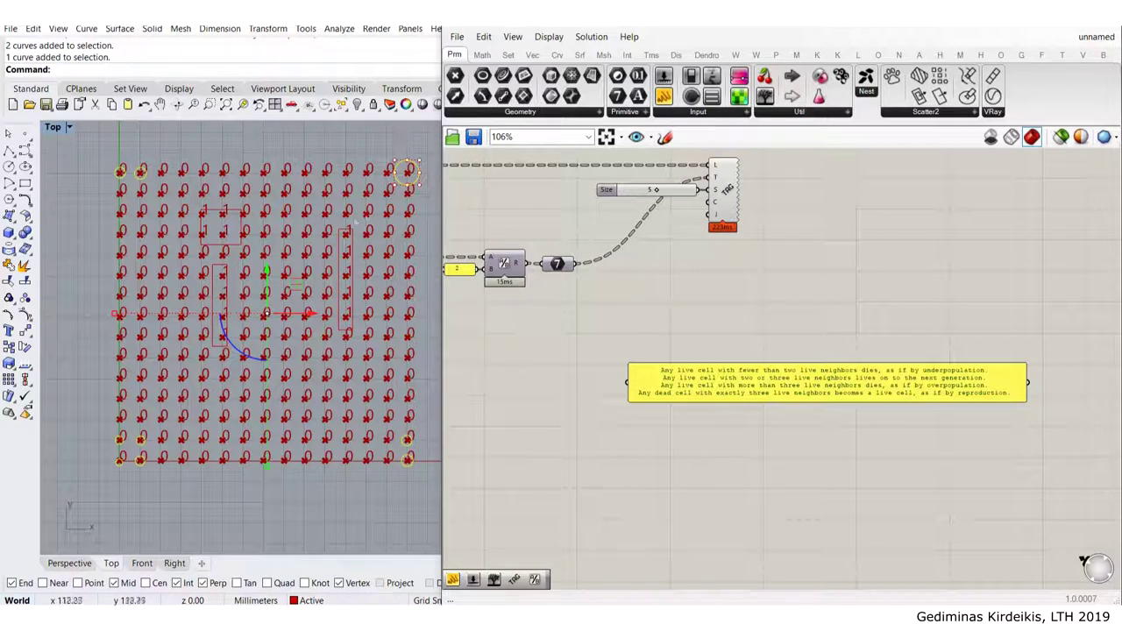
pyautogui.scroll(-2, 249, 268)
pyautogui.scroll(3, 168, 396)
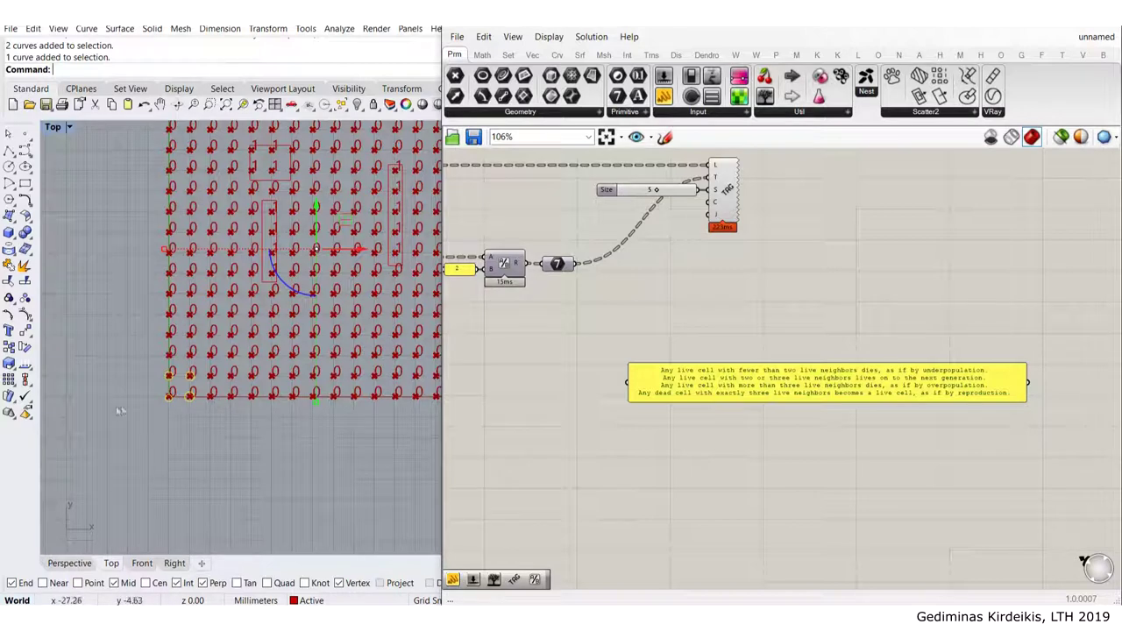
pyautogui.scroll(-2, 142, 166)
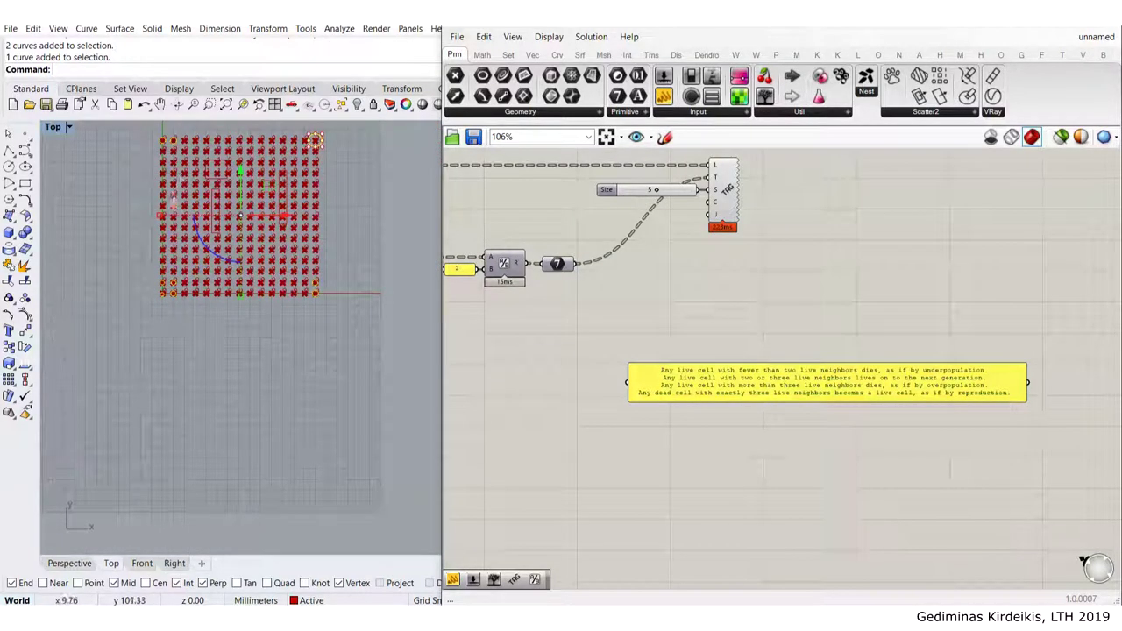
pyautogui.scroll(8, 144, 337)
pyautogui.scroll(-8, 99, 351)
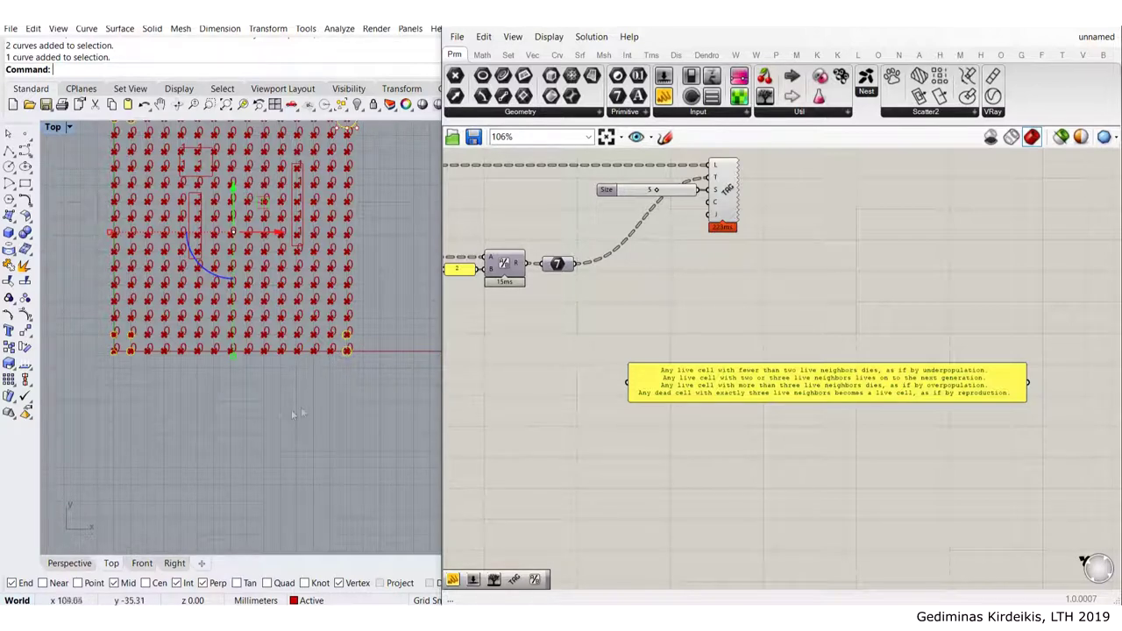
pyautogui.scroll(-1, 302, 370)
pyautogui.press('Delete')
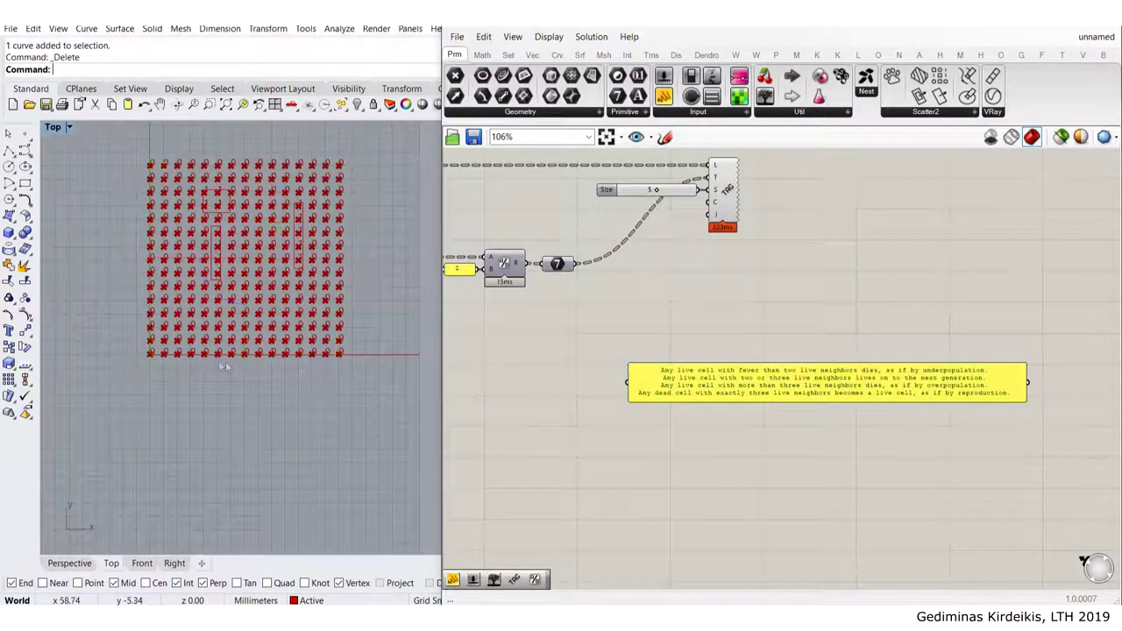
# Examine the cells along the grid's bottom edge and corners, and the definition that generates the point grid
pyautogui.scroll(2, 167, 358)
pyautogui.scroll(2, 118, 338)
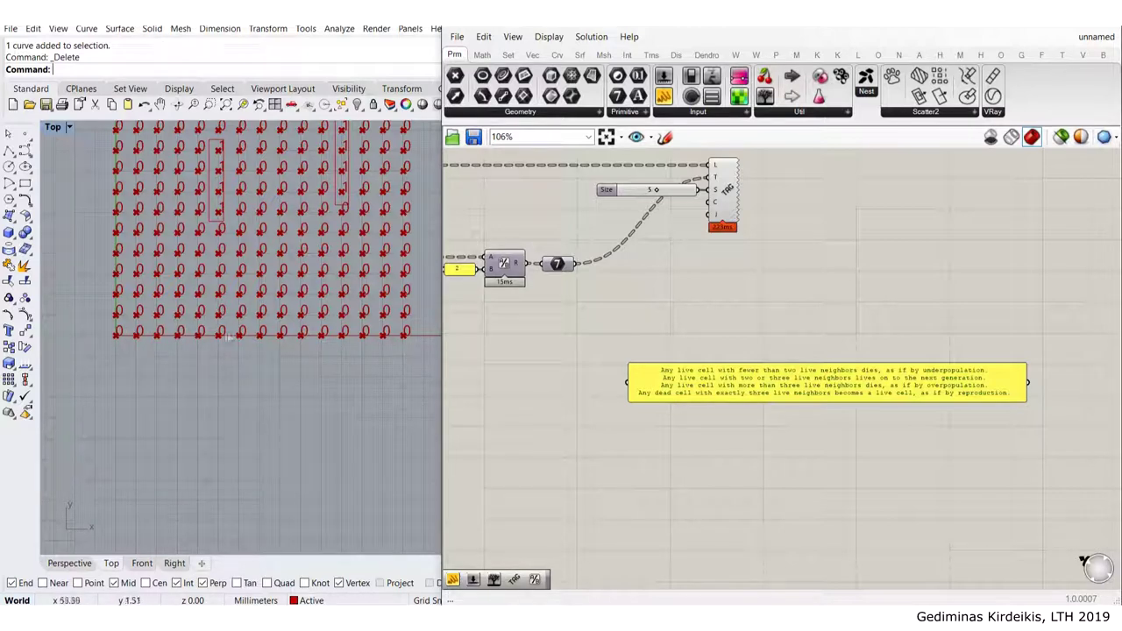
pyautogui.moveTo(362, 329); pyautogui.dragTo(302, 328, button='right')
pyautogui.scroll(4, 340, 333)
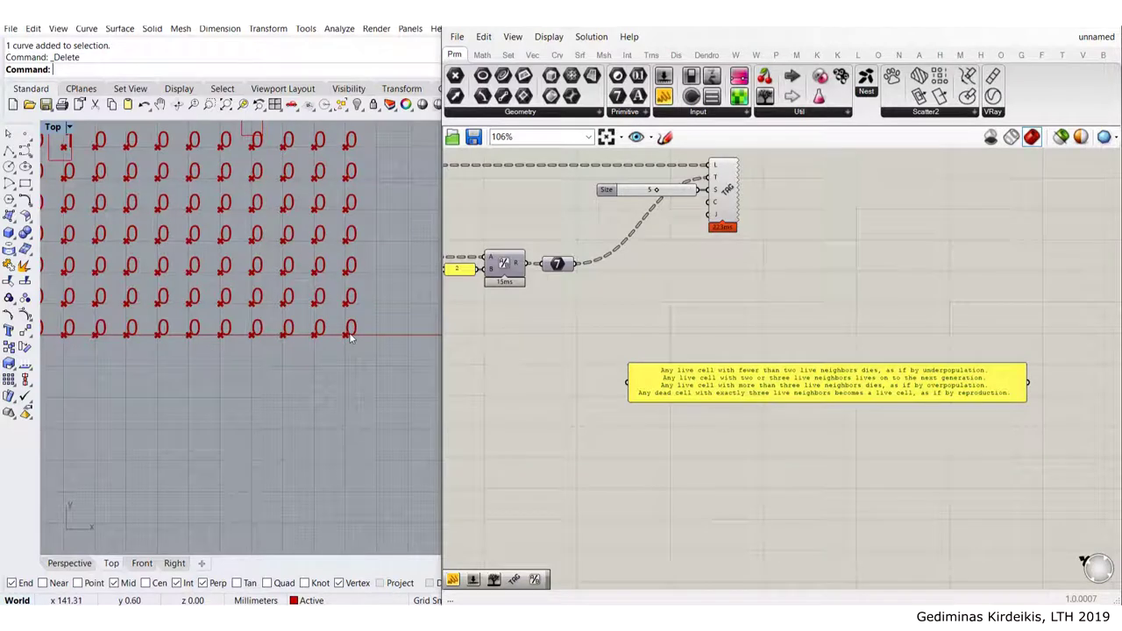
pyautogui.moveTo(482, 309); pyautogui.dragTo(865, 333, button='right')
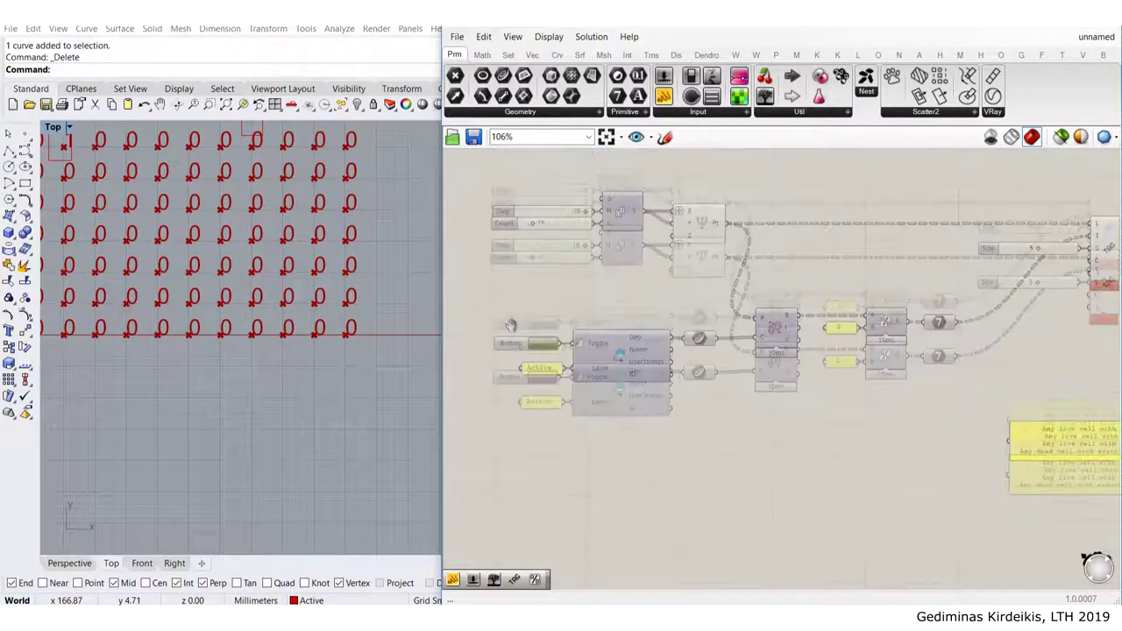
pyautogui.scroll(2, 357, 335)
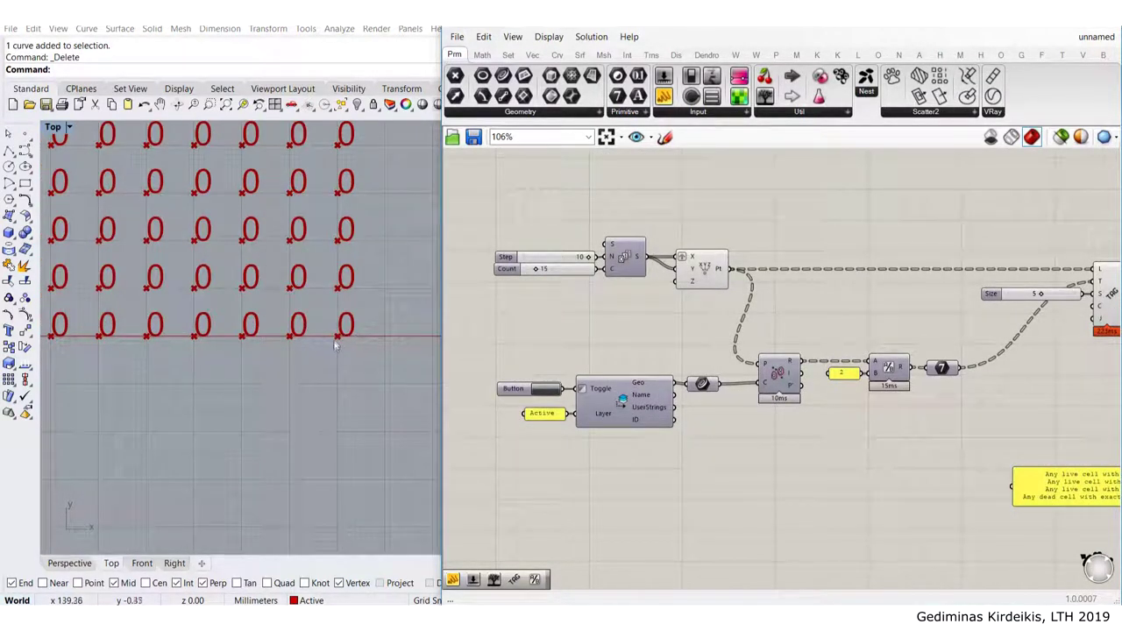
pyautogui.scroll(-3, 334, 342)
pyautogui.scroll(5, 229, 327)
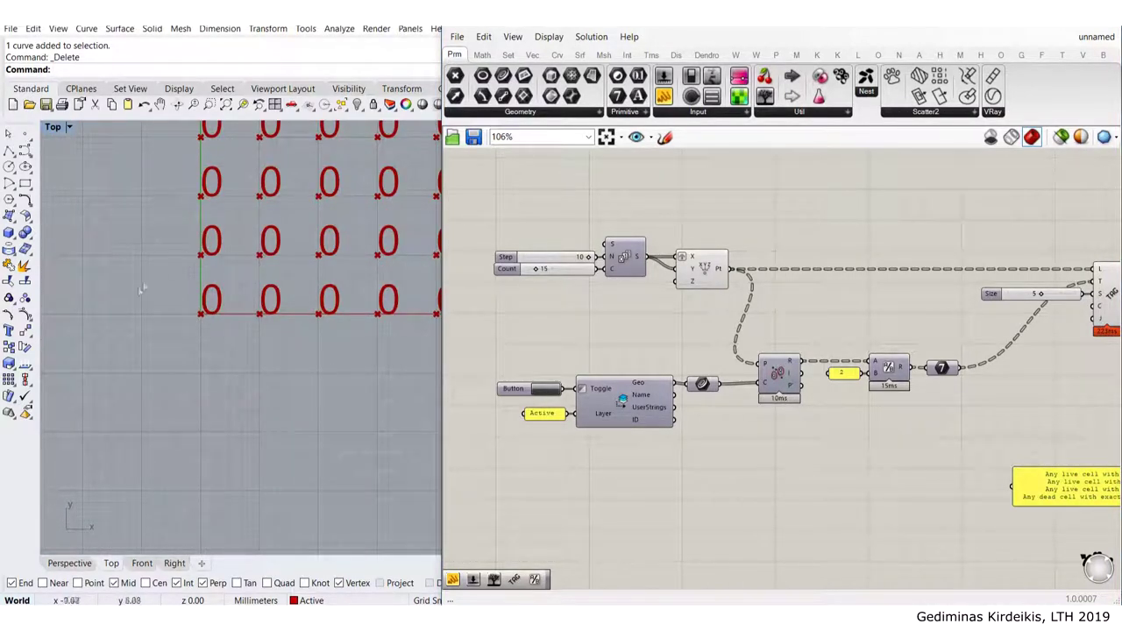
pyautogui.scroll(-5, 142, 289)
pyautogui.scroll(5, 277, 303)
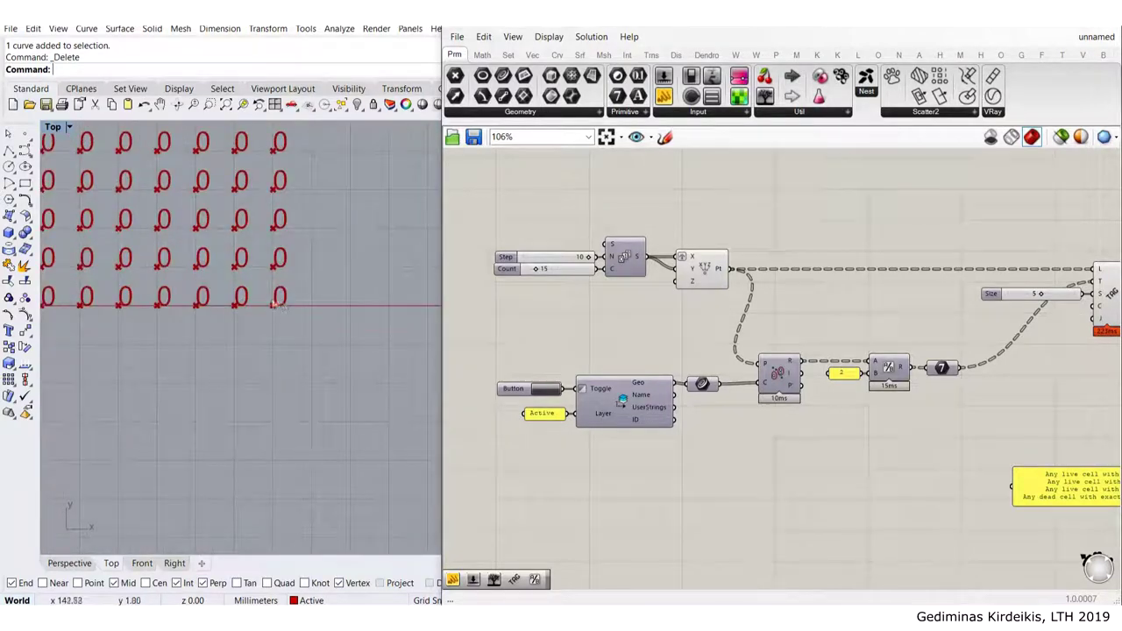
pyautogui.scroll(-5, 277, 303)
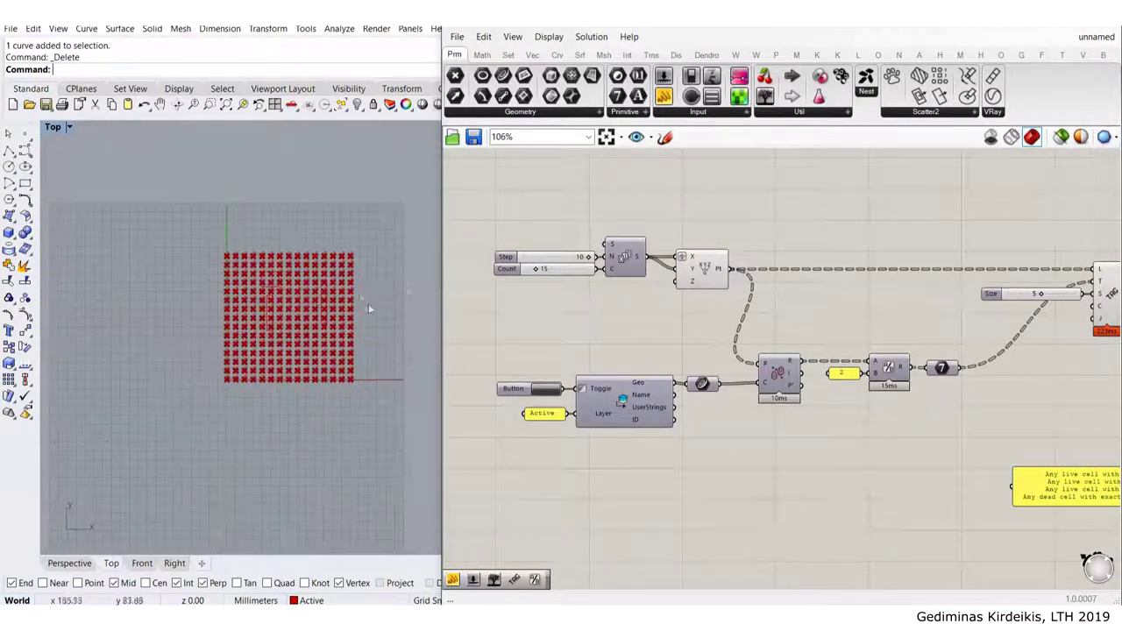
pyautogui.scroll(4, 359, 317)
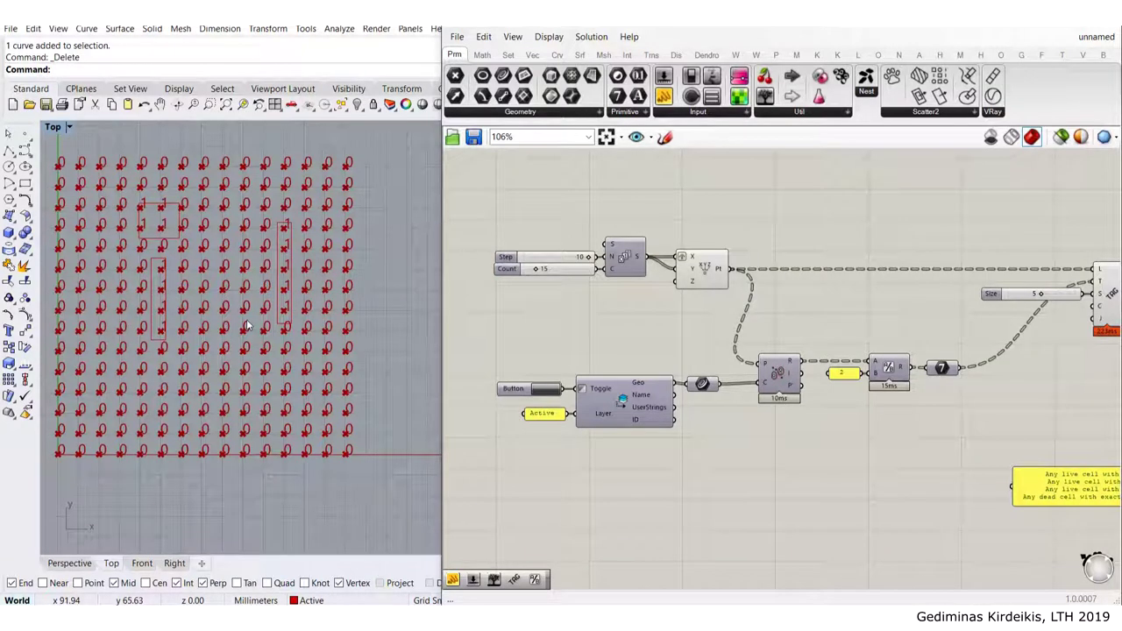
# Select the Construct Point component and examine its highlighted grid points among the cell states
pyautogui.moveTo(848, 268); pyautogui.dragTo(800, 286, button='right')
pyautogui.click(653, 286)
pyautogui.middleClick(654, 286)
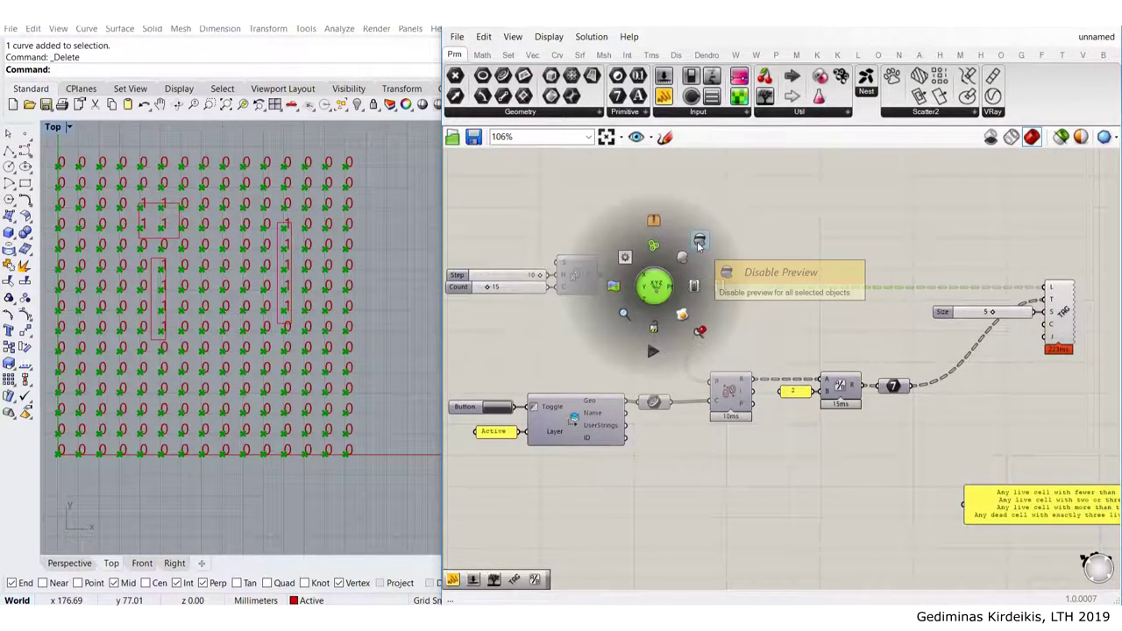
pyautogui.scroll(2, 304, 174)
pyautogui.scroll(6, 263, 163)
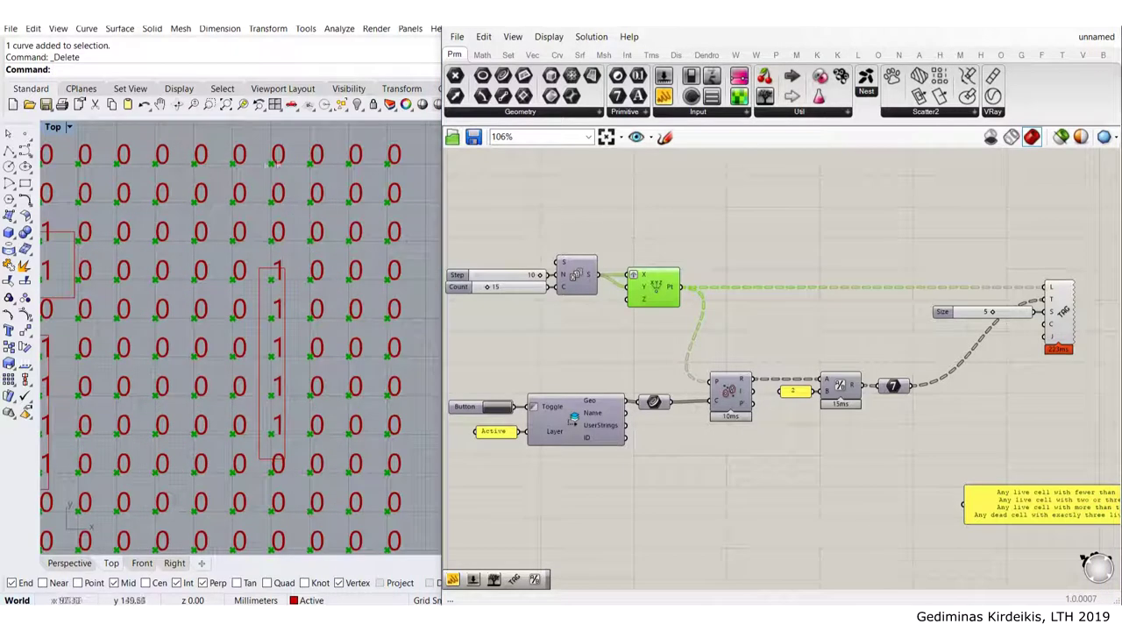
# Add a Circle CNR component above Construct Point and connect the Pt output to its centre input
pyautogui.moveTo(710, 272); pyautogui.dragTo(713, 311, button='right')
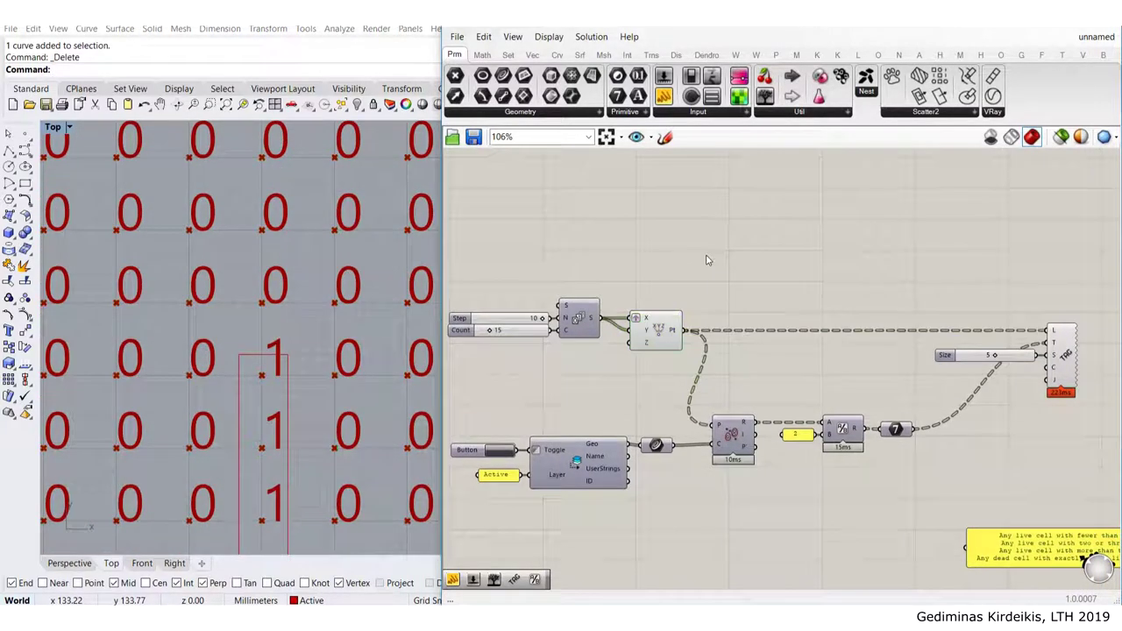
pyautogui.doubleClick(706, 252)
pyautogui.write('cnr')
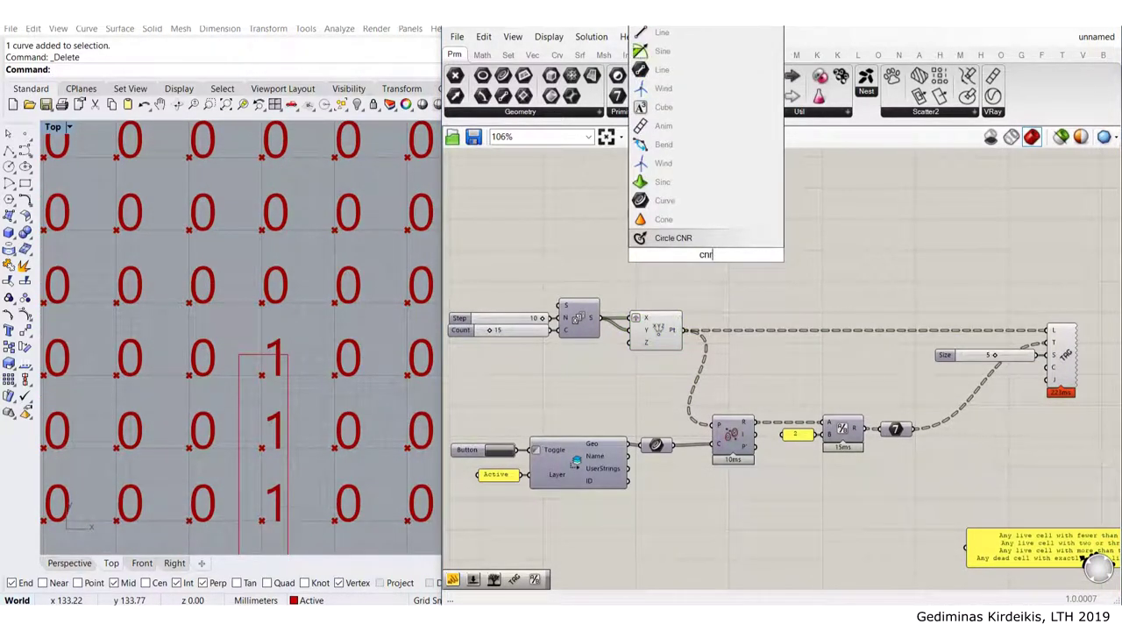
pyautogui.press('Return')
pyautogui.scroll(2, 708, 330)
pyautogui.moveTo(675, 331); pyautogui.dragTo(769, 204)
# Move the Step slider up and away from the Series component to make room for its outgoing wires
pyautogui.click(657, 200)
pyautogui.moveTo(653, 200); pyautogui.dragTo(568, 279, button='right')
pyautogui.doubleClick(552, 263)
pyautogui.click(520, 338)
pyautogui.moveTo(545, 335); pyautogui.dragTo(719, 337, button='right')
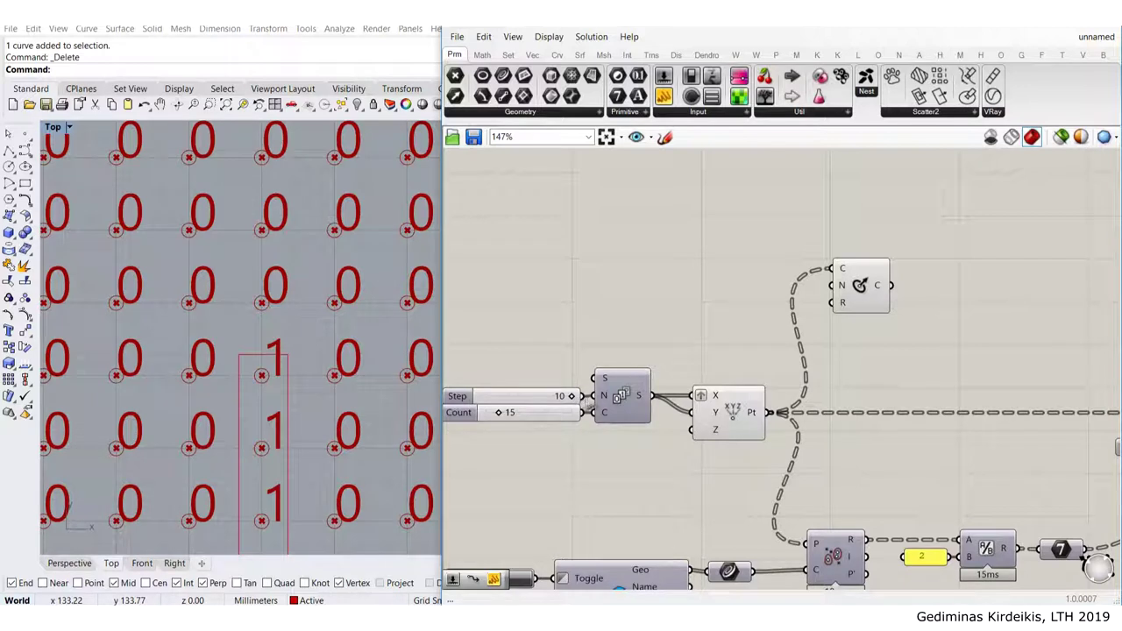
pyautogui.moveTo(530, 399); pyautogui.dragTo(497, 340)
pyautogui.doubleClick(684, 294)
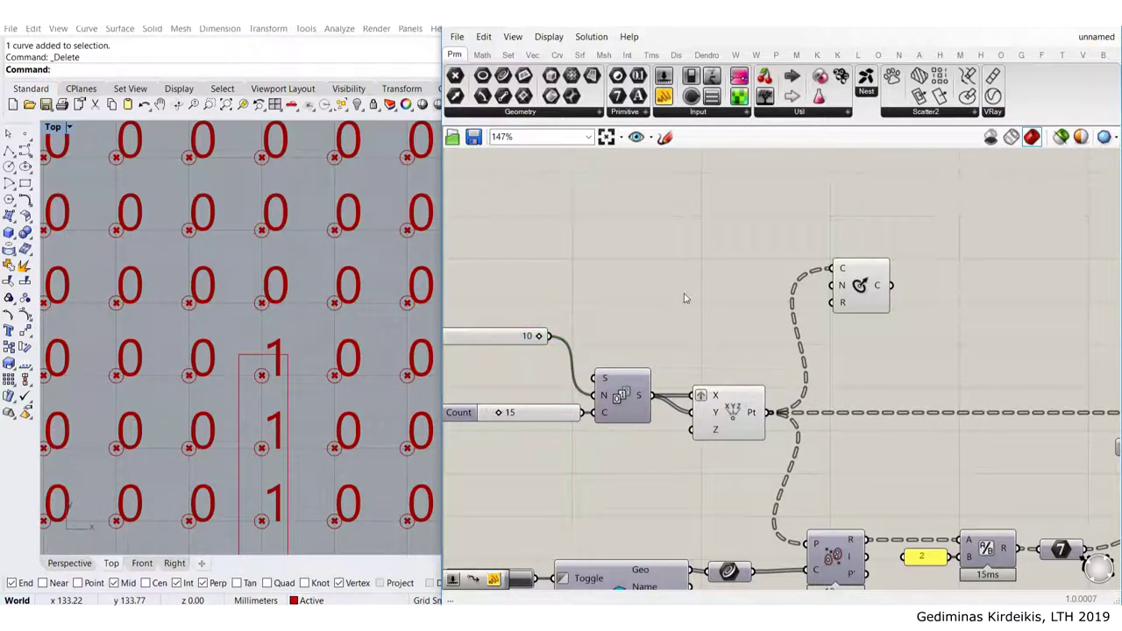
pyautogui.write('/')
pyautogui.press('Return')
pyautogui.moveTo(552, 336); pyautogui.dragTo(664, 289)
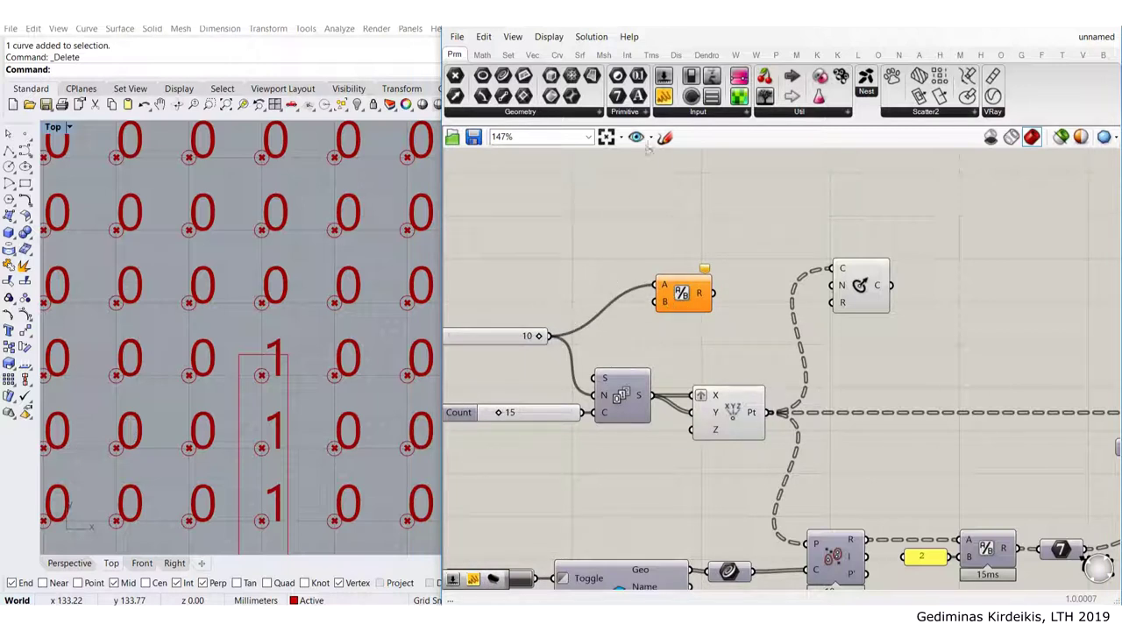
pyautogui.click(678, 307)
pyautogui.press('Delete')
# Add a Multiplication component above the Series component and connect the Step slider to its A input
pyautogui.doubleClick(671, 282)
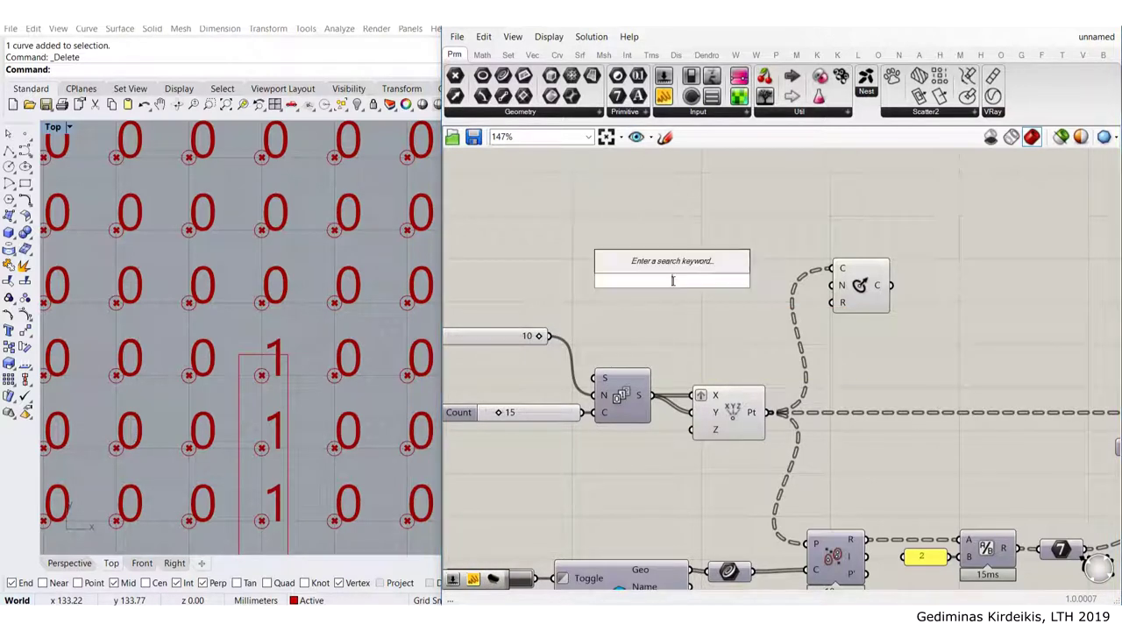
pyautogui.write('*')
pyautogui.press('Return')
pyautogui.moveTo(549, 336); pyautogui.dragTo(643, 272)
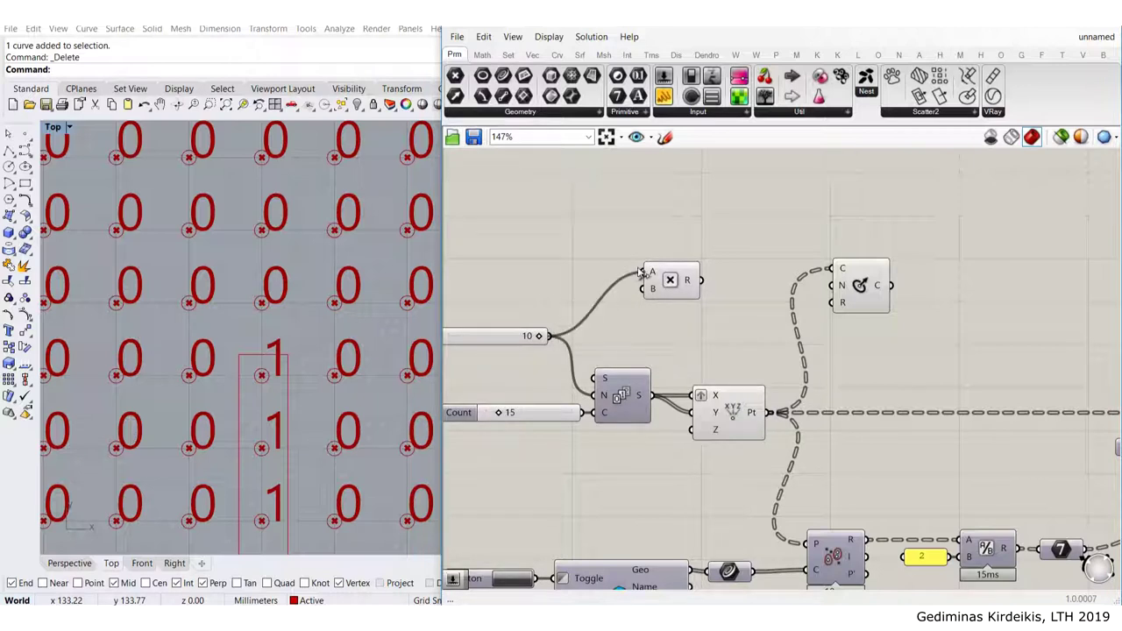
# Add a number slider of 0.3 to the Multiplication's B input and connect the product to the Circle CNR radius
pyautogui.doubleClick(586, 269)
pyautogui.write('Number Slider')
pyautogui.press('Return')
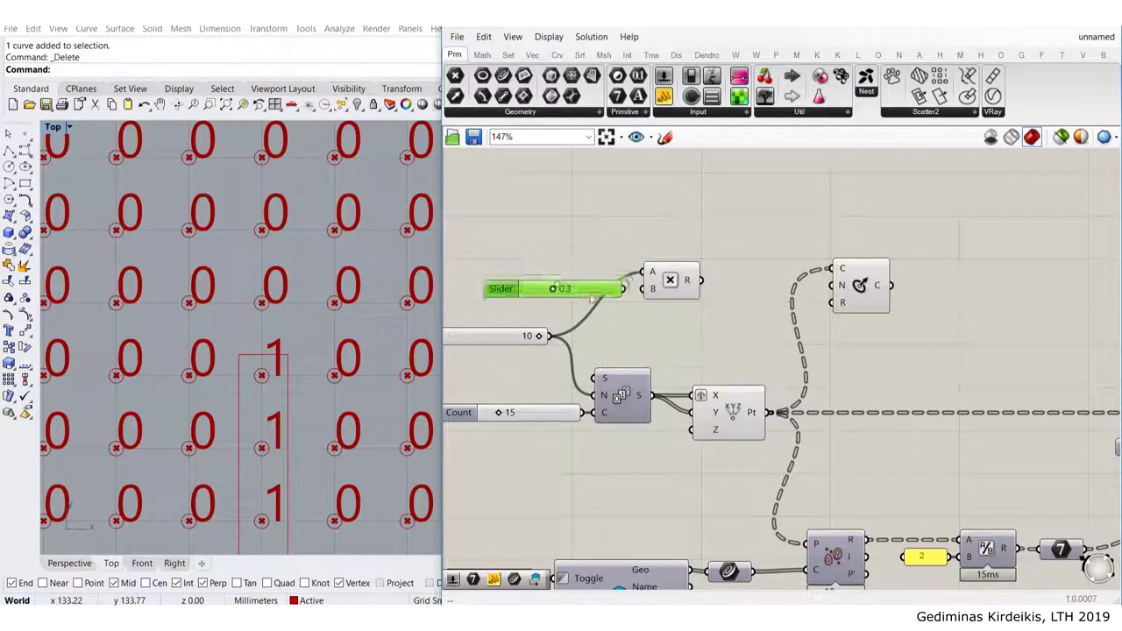
pyautogui.moveTo(525, 288); pyautogui.dragTo(522, 296)
pyautogui.moveTo(619, 296); pyautogui.dragTo(831, 302)
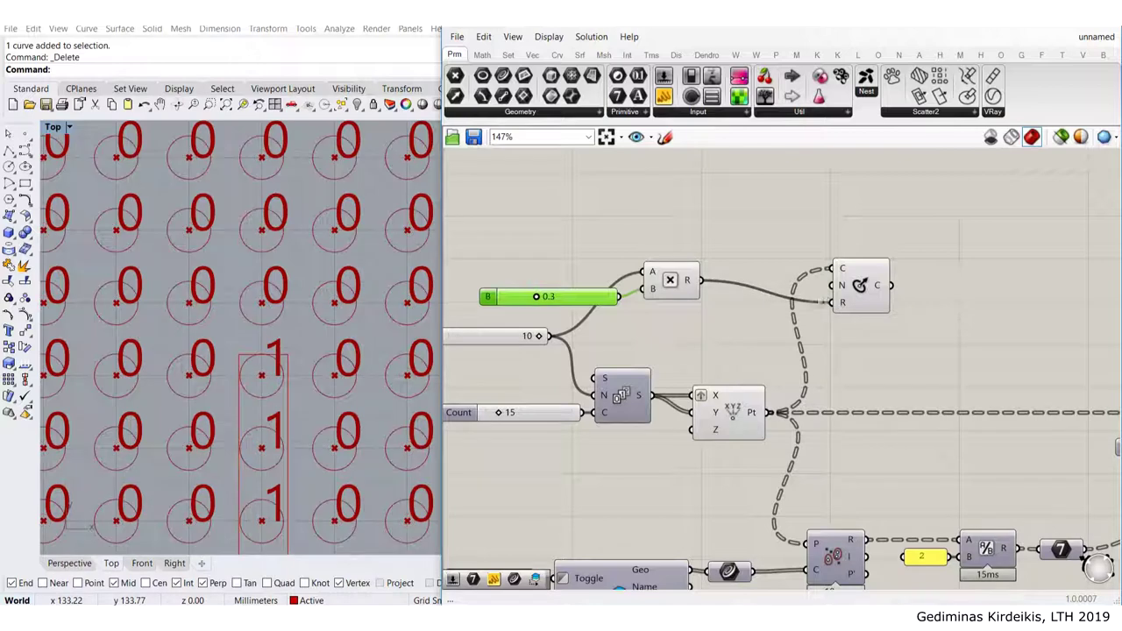
# Turn off the preview of the Construct Point component
pyautogui.moveTo(603, 259); pyautogui.dragTo(689, 299)
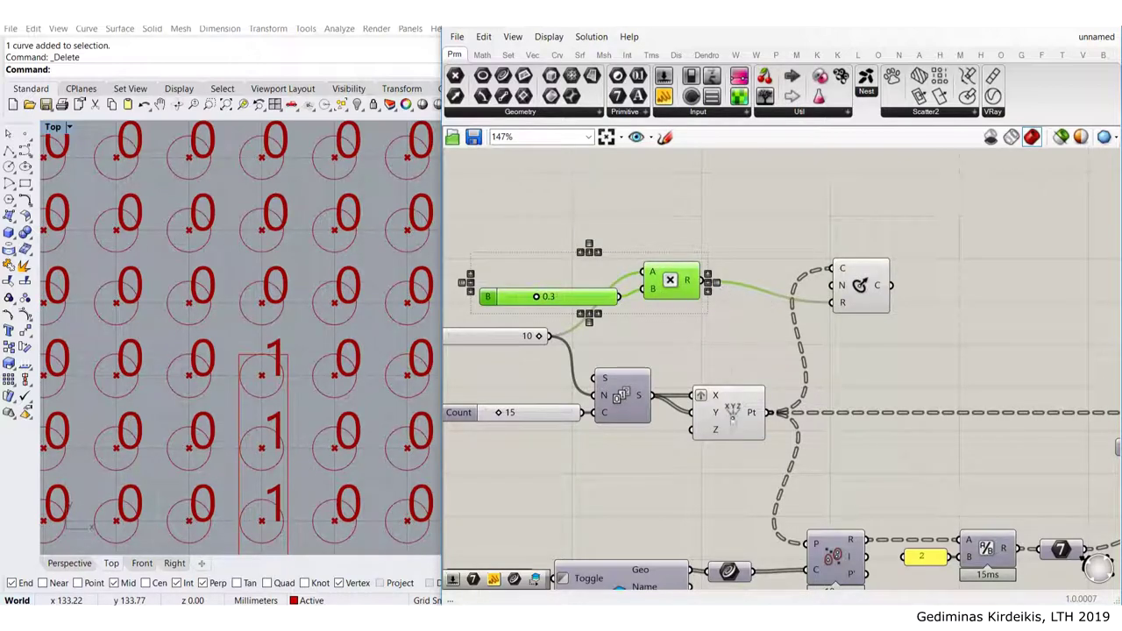
pyautogui.click(726, 418)
pyautogui.middleClick(725, 419)
pyautogui.click(771, 372)
pyautogui.click(746, 338)
pyautogui.moveTo(708, 333); pyautogui.dragTo(689, 397, button='right')
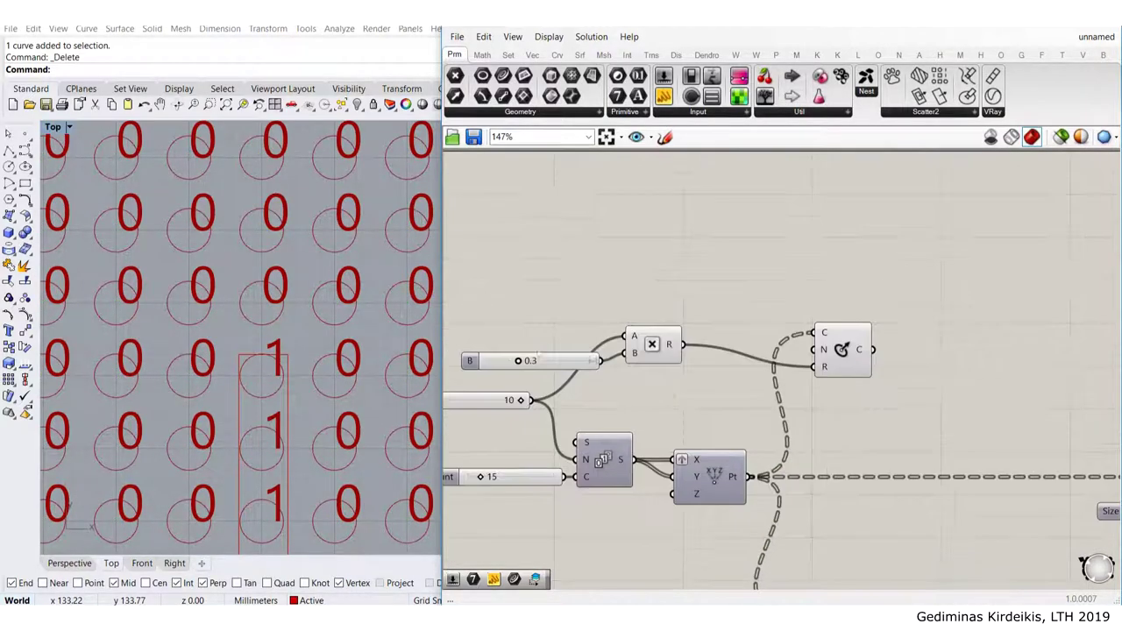
# Reduce the circle radius multiplier on the B slider to 0.2
pyautogui.scroll(-8, 187, 244)
pyautogui.moveTo(236, 246); pyautogui.dragTo(289, 190, button='right')
pyautogui.scroll(4, 527, 355)
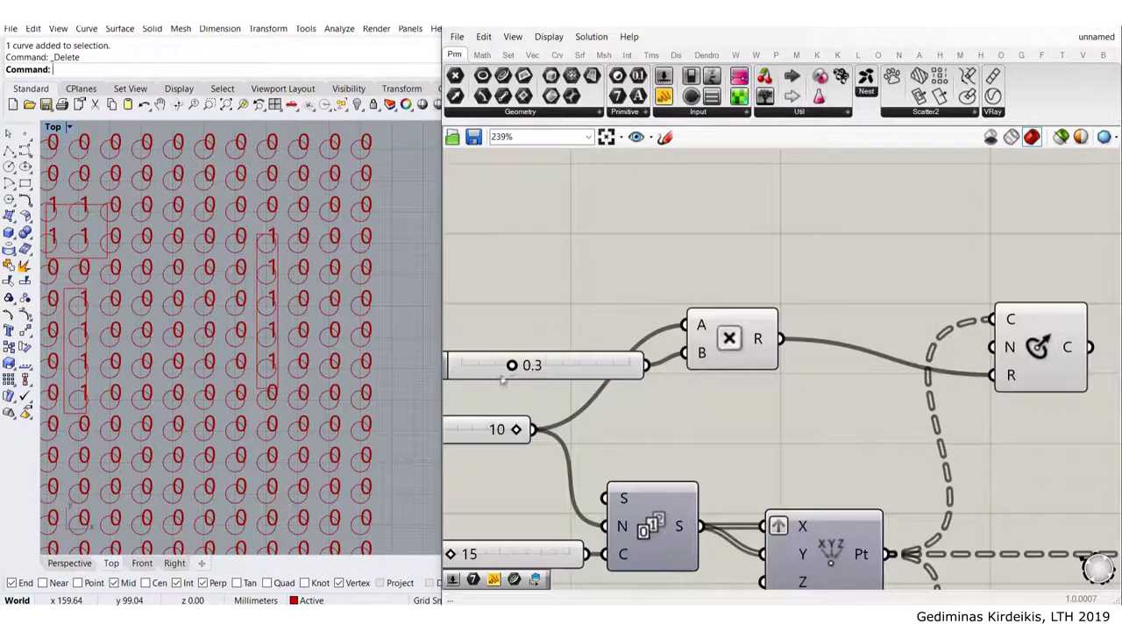
pyautogui.moveTo(510, 366); pyautogui.dragTo(496, 366)
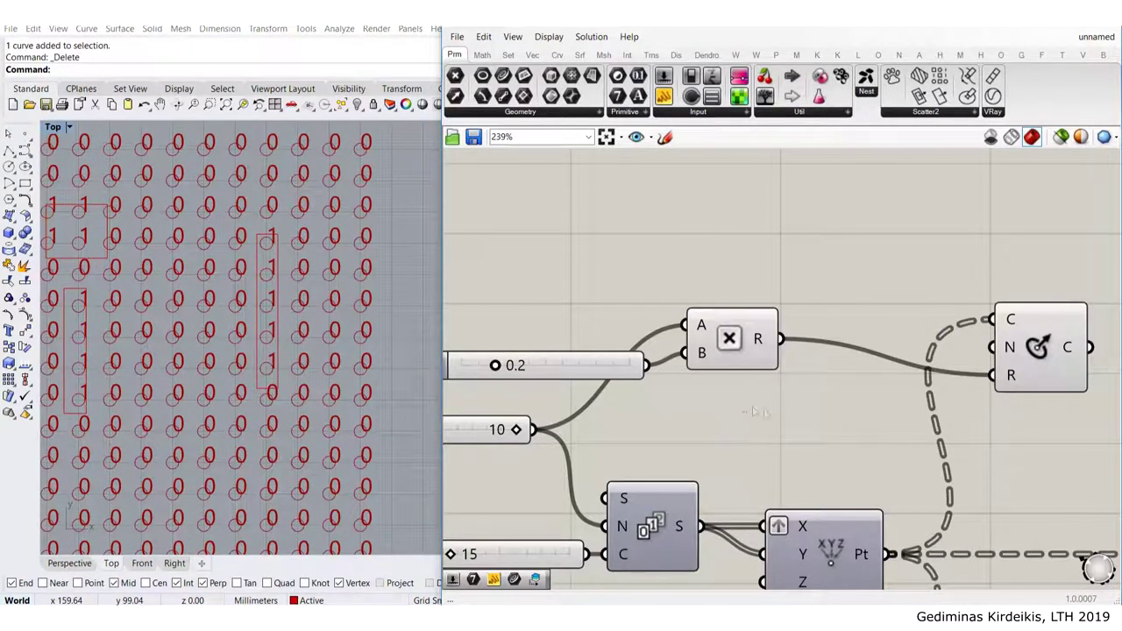
# Move the 0.2 slider and Multiplication beside the Circle CNR component and turn off their preview
pyautogui.moveTo(798, 418); pyautogui.dragTo(561, 296)
pyautogui.moveTo(759, 361); pyautogui.dragTo(946, 404)
pyautogui.moveTo(946, 405); pyautogui.dragTo(755, 370, button='right')
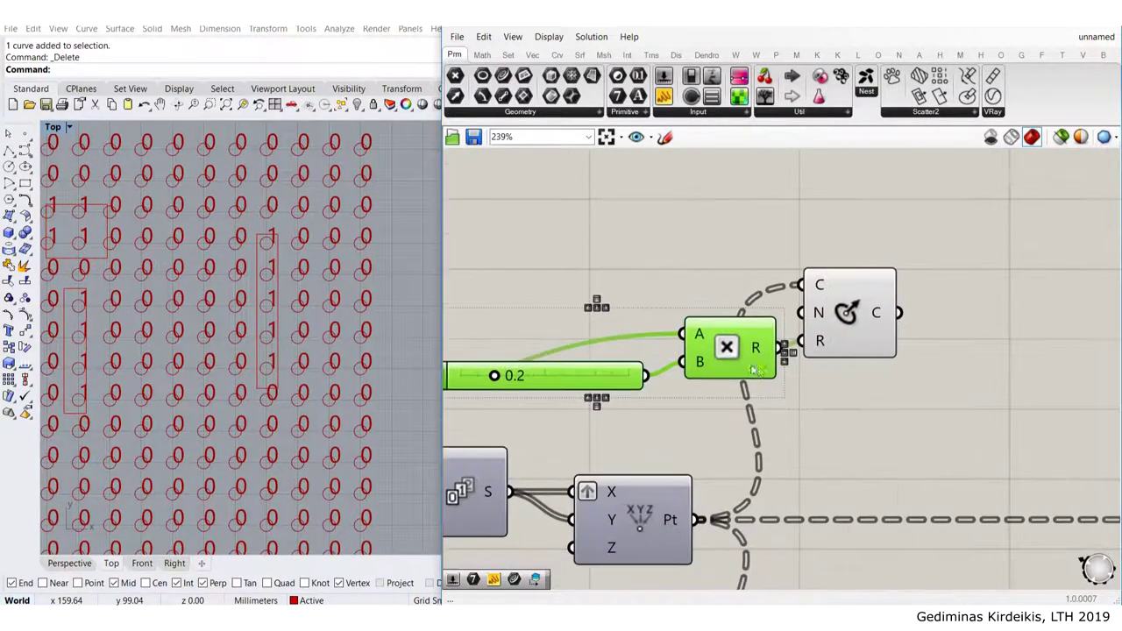
pyautogui.scroll(-2, 755, 370)
pyautogui.middleClick(741, 359)
pyautogui.click(788, 315)
pyautogui.click(774, 254)
# Select the Text Tag and its Size slider and examine the highlighted cell states against the grid circles
pyautogui.scroll(-5, 774, 270)
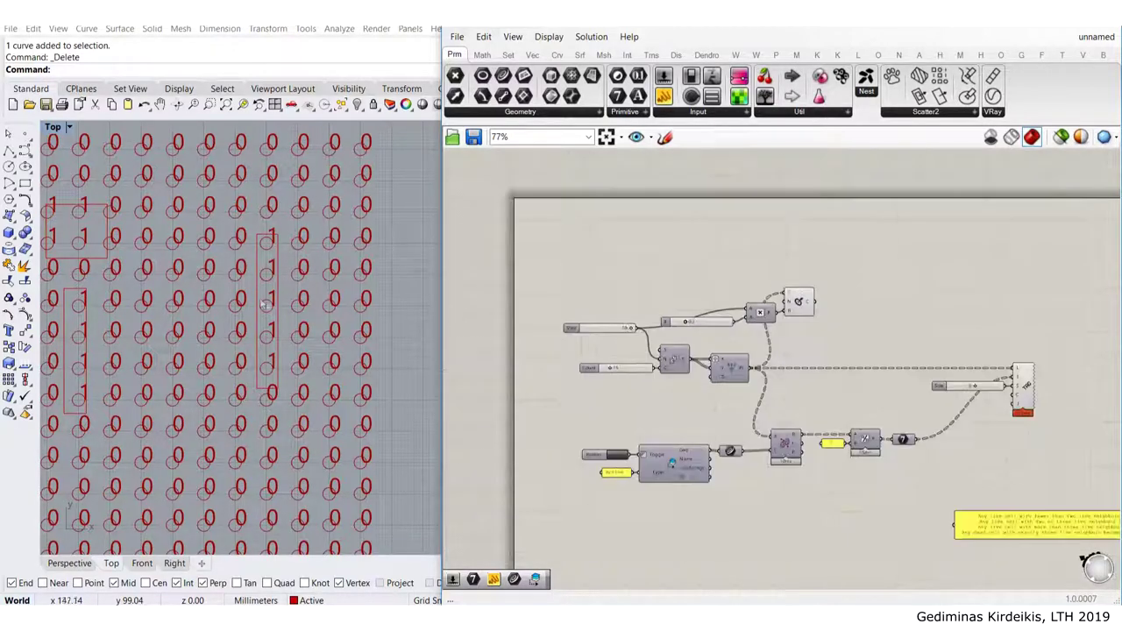
pyautogui.scroll(-6, 267, 298)
pyautogui.scroll(4, 189, 372)
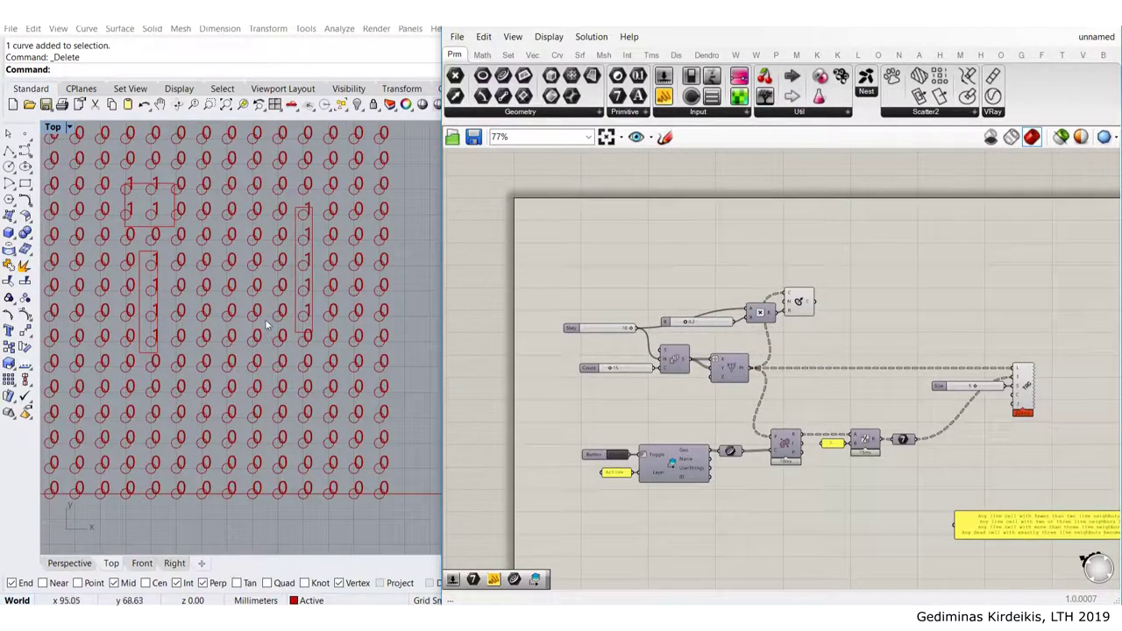
pyautogui.moveTo(266, 321); pyautogui.dragTo(307, 353, button='right')
pyautogui.moveTo(959, 365); pyautogui.dragTo(813, 295, button='right')
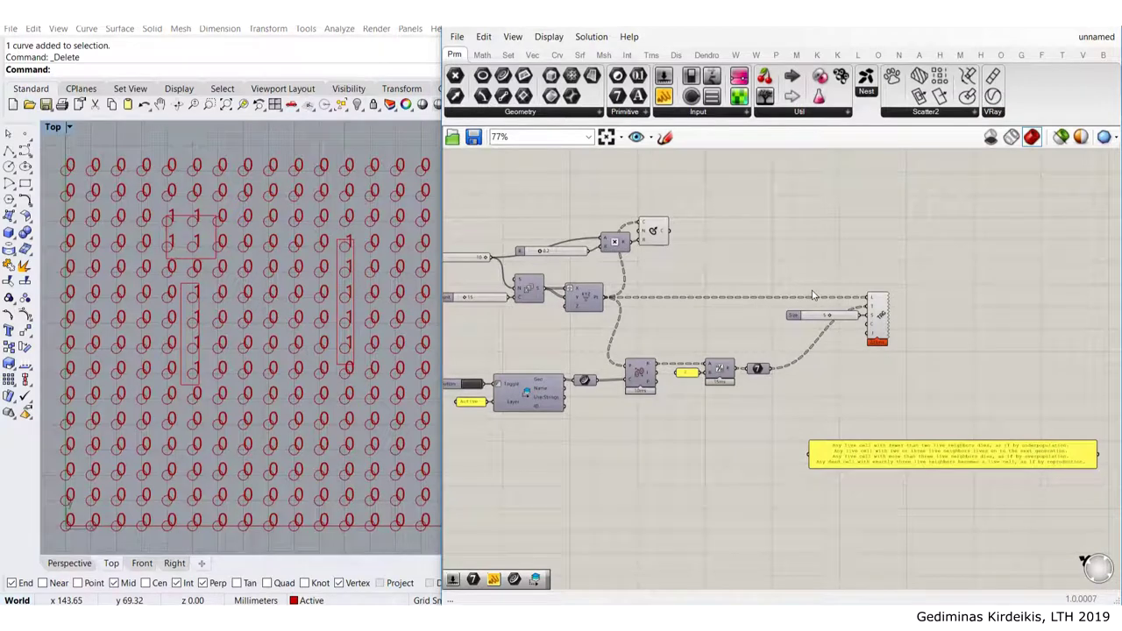
pyautogui.scroll(3, 967, 294)
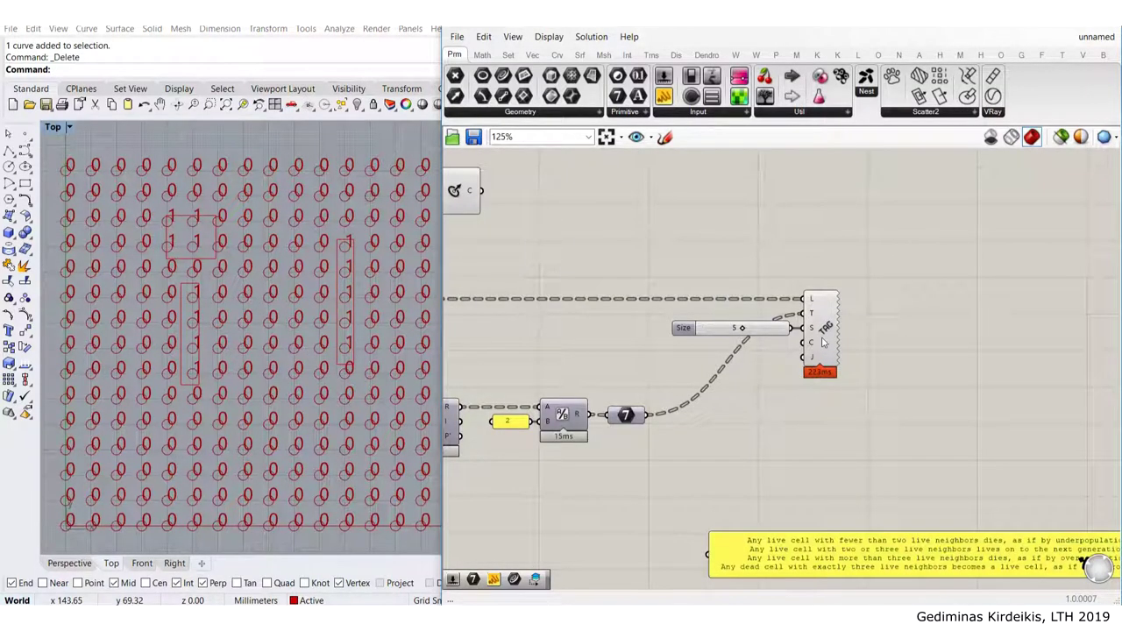
pyautogui.moveTo(919, 419); pyautogui.dragTo(694, 210)
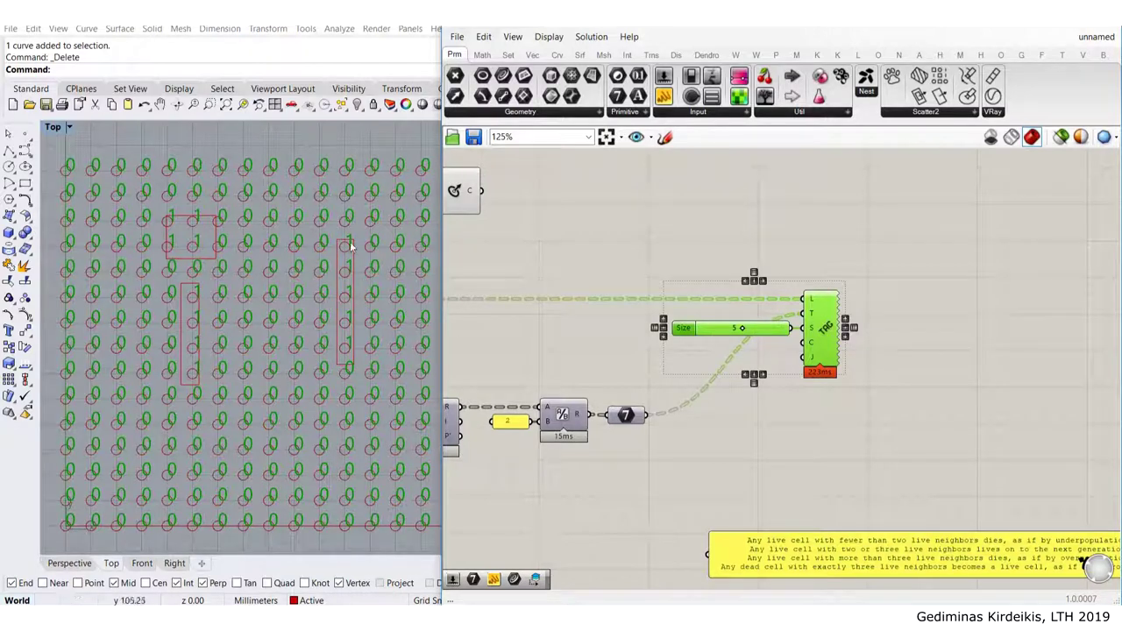
pyautogui.scroll(3, 349, 261)
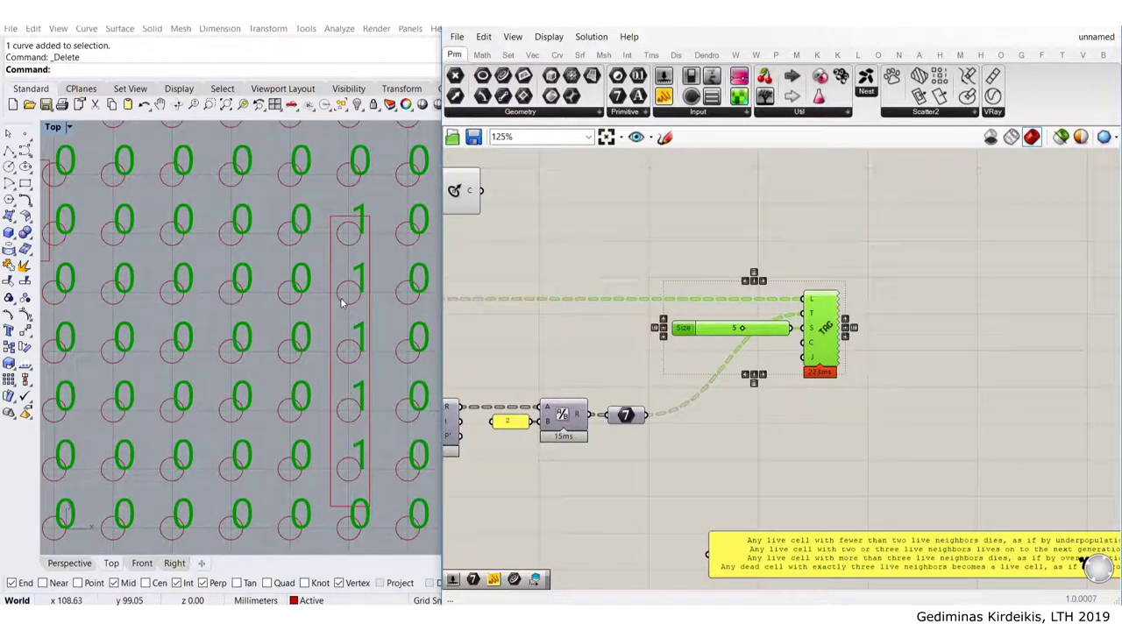
pyautogui.scroll(-2, 342, 300)
pyautogui.moveTo(281, 329); pyautogui.dragTo(311, 313, button='right')
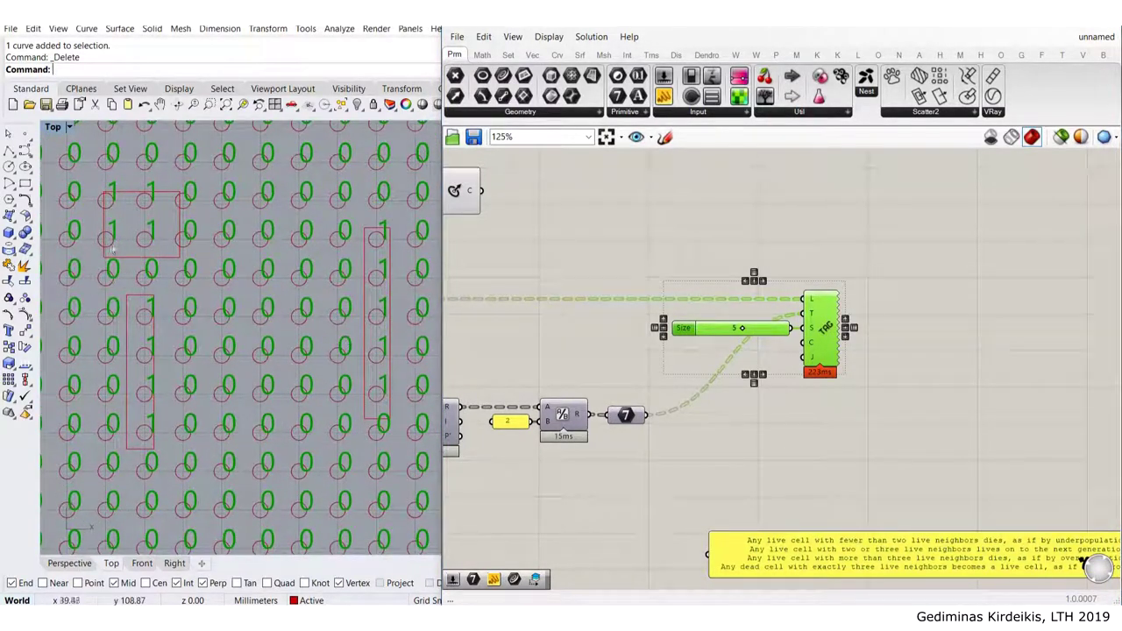
# Shift the square starting curve slightly towards negative X, clear of the circles in the neighbouring column
pyautogui.click(180, 225)
pyautogui.moveTo(185, 226); pyautogui.dragTo(176, 225)
pyautogui.click(233, 274)
# Delete the Text Tag component together with its Size slider
pyautogui.moveTo(546, 388); pyautogui.dragTo(802, 381, button='right')
pyautogui.click(686, 421)
pyautogui.scroll(-5, 1008, 368)
pyautogui.moveTo(1008, 368); pyautogui.dragTo(528, 365, button='right')
pyautogui.scroll(3, 801, 345)
pyautogui.moveTo(620, 406); pyautogui.dragTo(470, 308)
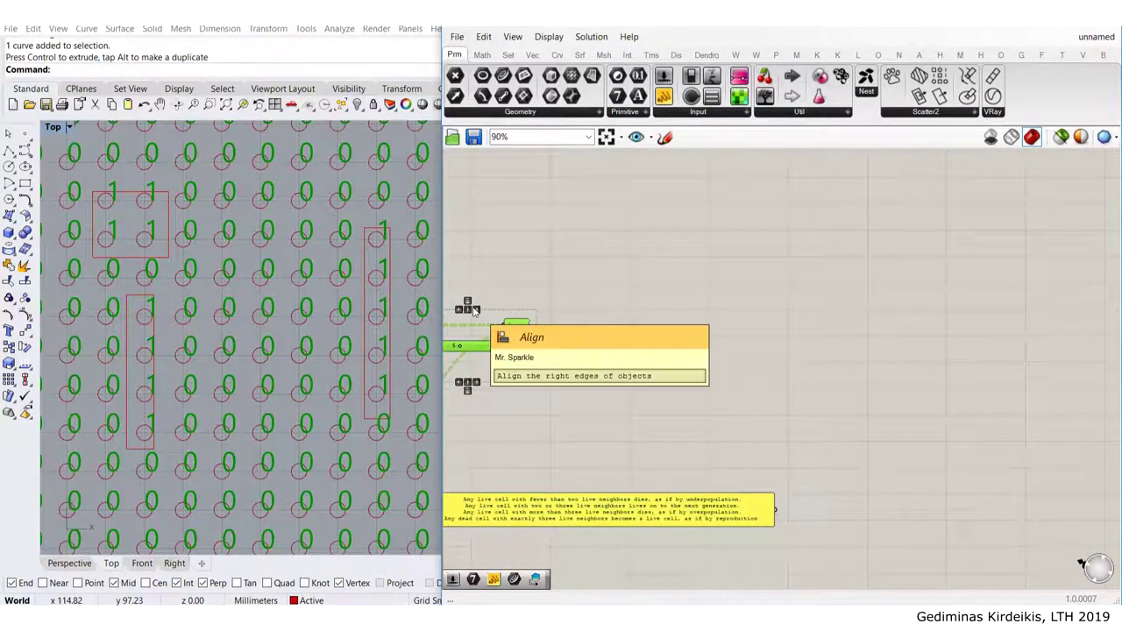
pyautogui.press('Delete')
# Select the Circle CNR component and examine its highlighted circles over the starting curves
pyautogui.moveTo(568, 335); pyautogui.dragTo(869, 300, button='right')
pyautogui.scroll(4, 695, 399)
pyautogui.moveTo(596, 166); pyautogui.dragTo(747, 351, button='right')
pyautogui.scroll(-3, 746, 351)
pyautogui.click(647, 279)
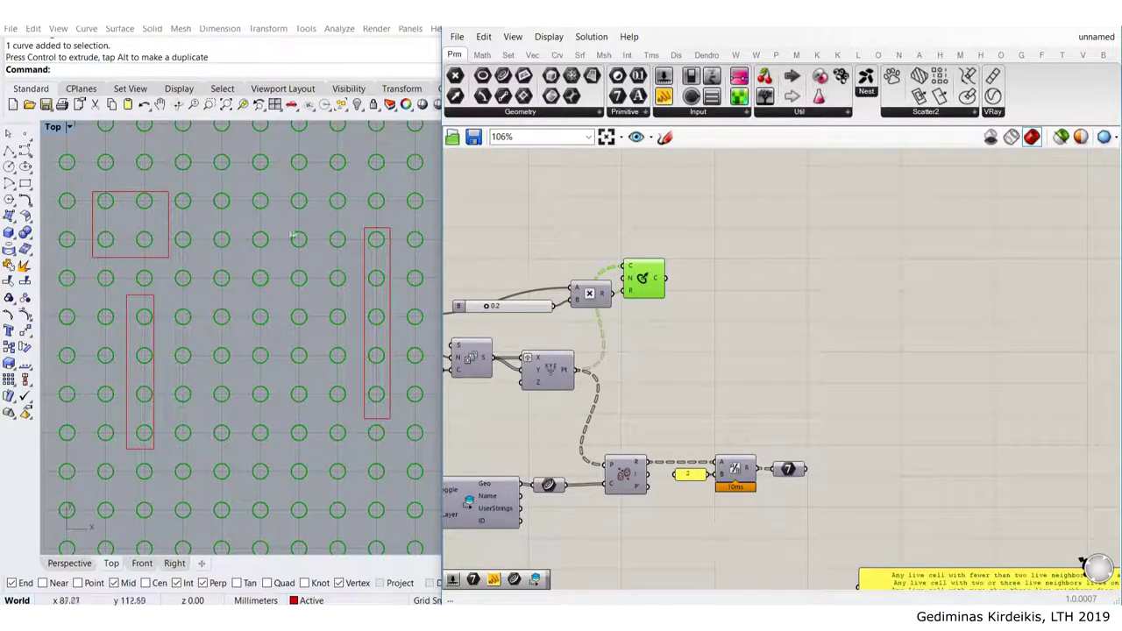
pyautogui.click(807, 332)
# Read the panel with the four Game of Life rules about live neighbours, survival and reproduction
pyautogui.moveTo(817, 451); pyautogui.dragTo(725, 257, button='right')
pyautogui.scroll(4, 972, 432)
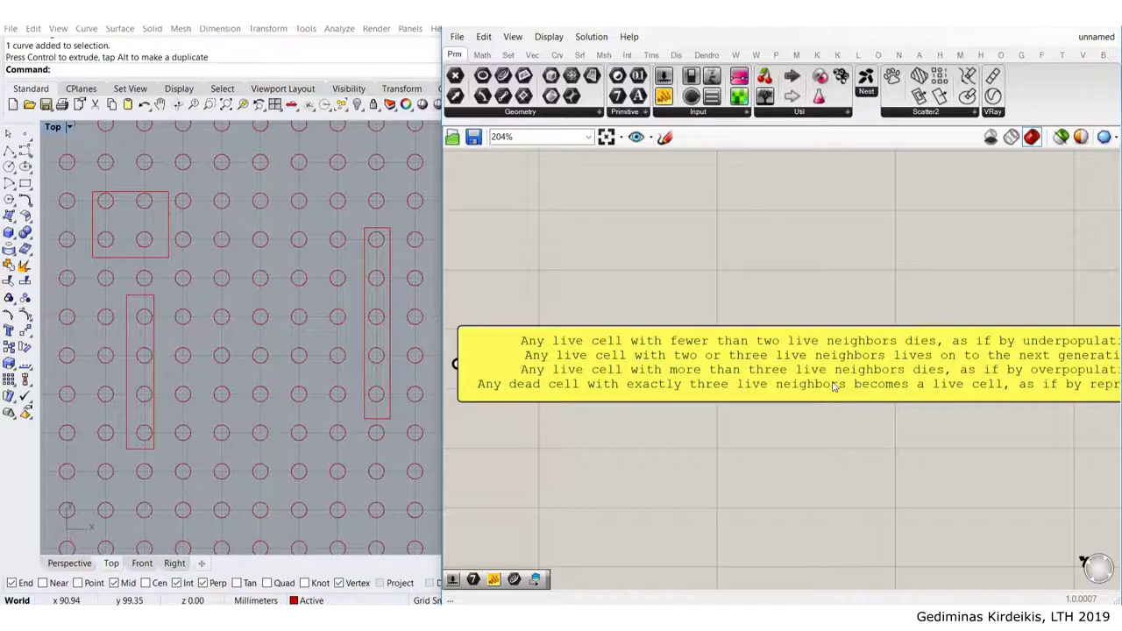
pyautogui.scroll(-4, 834, 386)
pyautogui.scroll(3, 323, 298)
pyautogui.scroll(1, 322, 302)
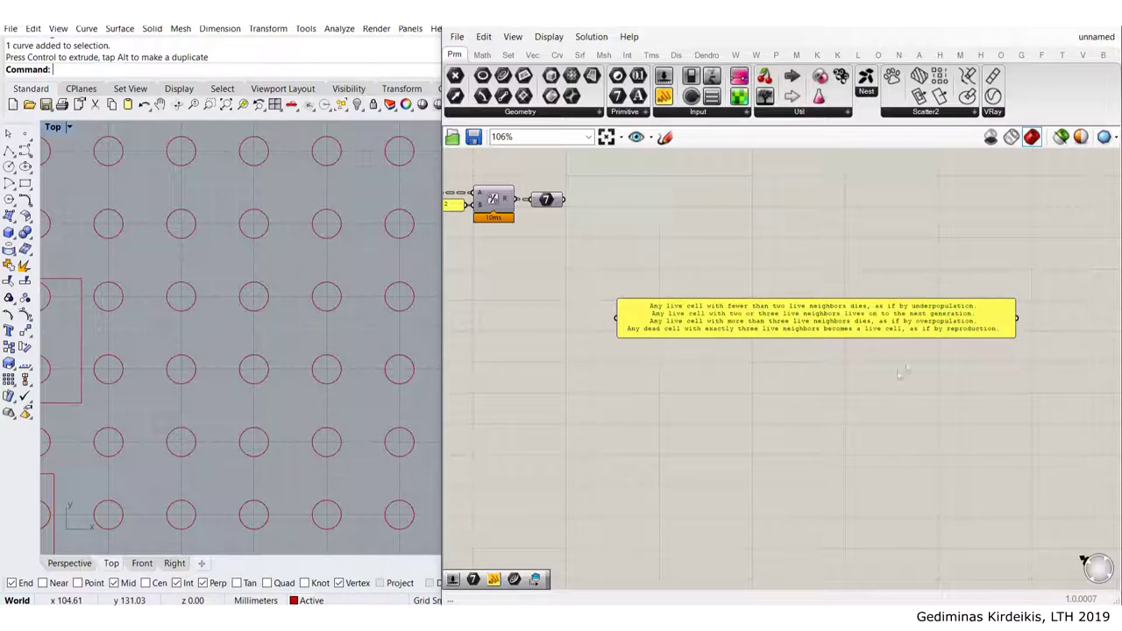
pyautogui.scroll(4, 810, 374)
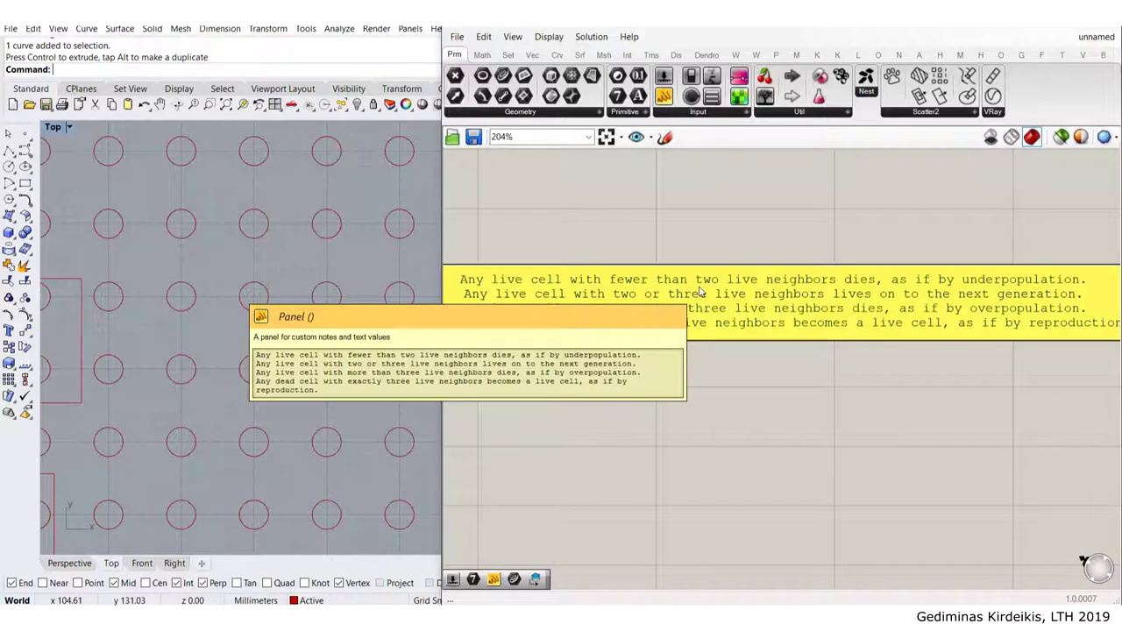
# Reposition the Integer parameter in line with the output of the division by 2
pyautogui.scroll(-6, 712, 276)
pyautogui.moveTo(712, 276); pyautogui.dragTo(923, 397, button='right')
pyautogui.moveTo(767, 270); pyautogui.dragTo(714, 259, button='right')
pyautogui.scroll(3, 709, 263)
pyautogui.moveTo(698, 272); pyautogui.dragTo(716, 275)
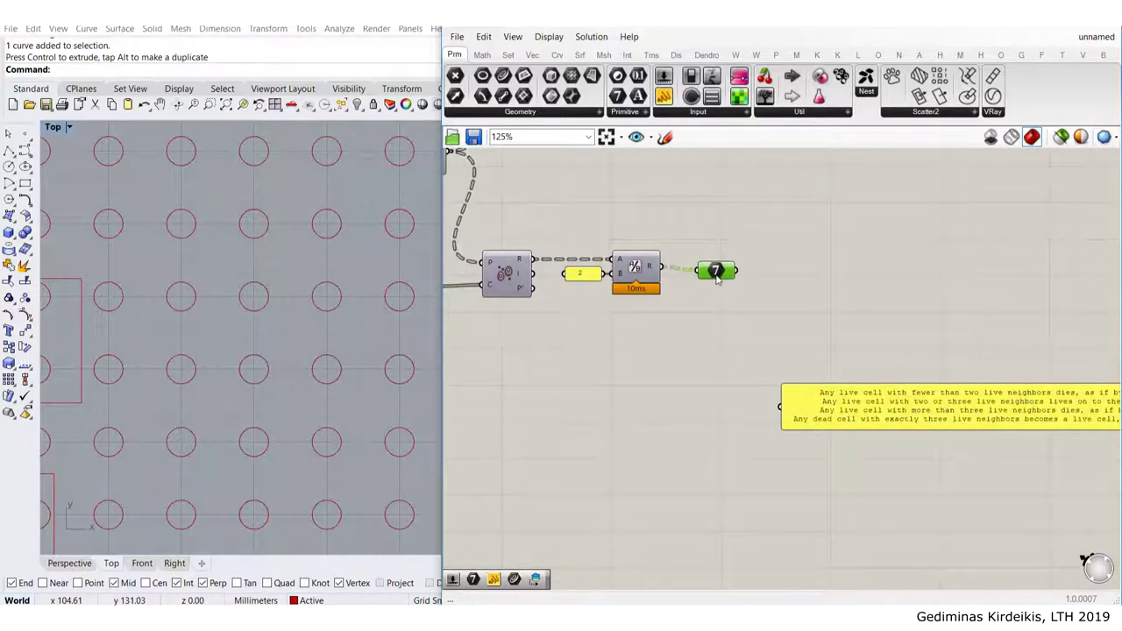
pyautogui.middleClick(720, 267)
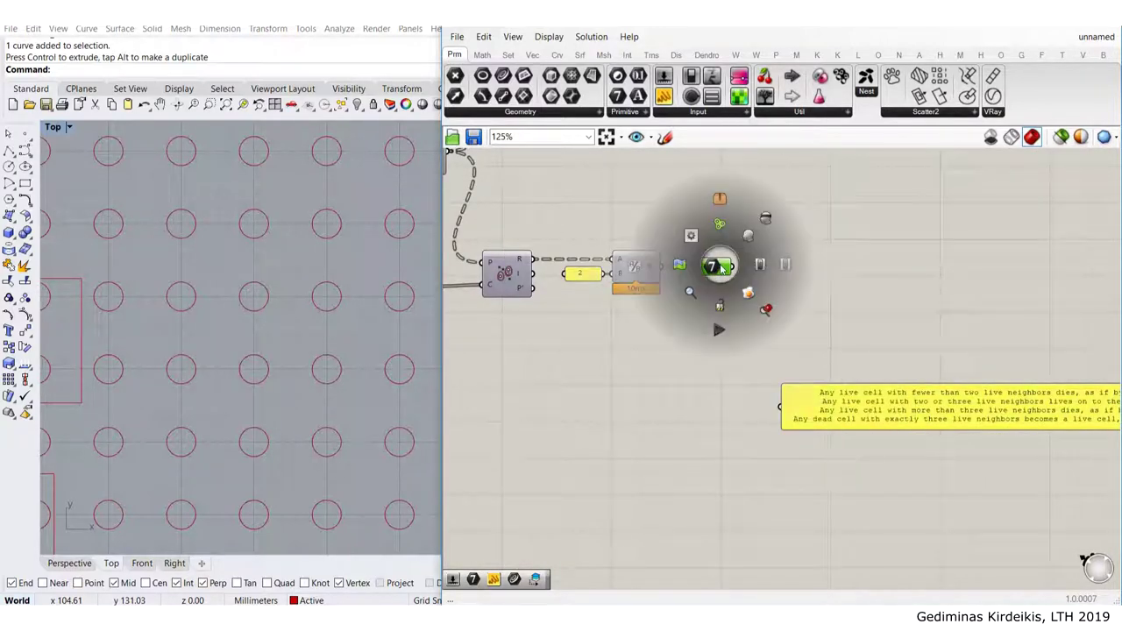
# Examine the Integer parameter's data structure and compare it with the columns of grid circles
pyautogui.scroll(-5, 265, 276)
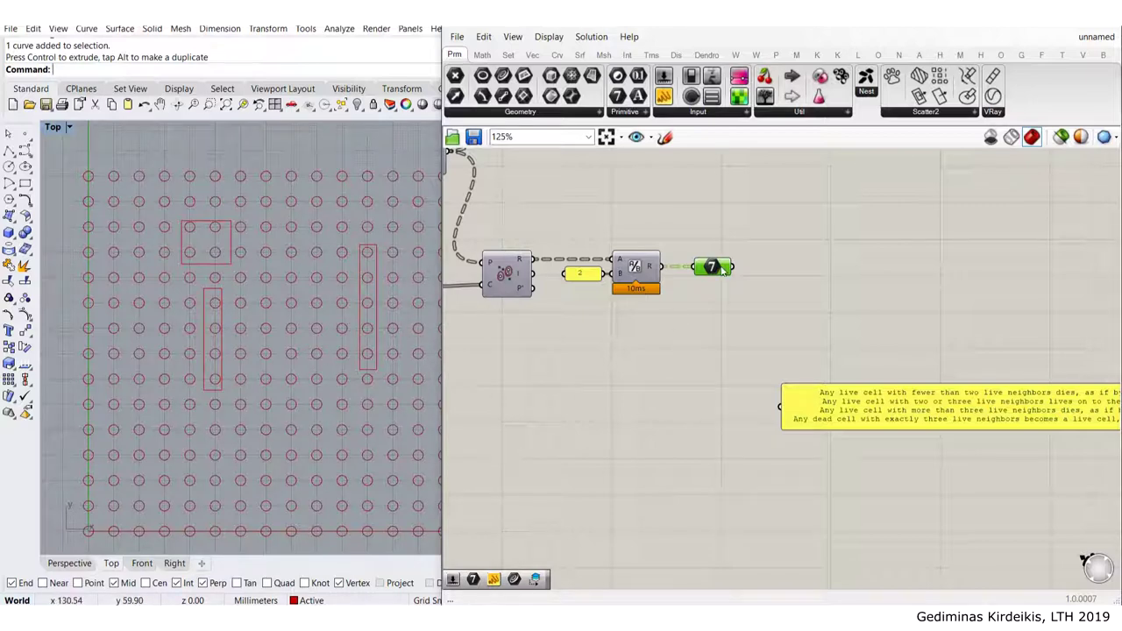
pyautogui.moveTo(740, 281); pyautogui.dragTo(634, 296, button='right')
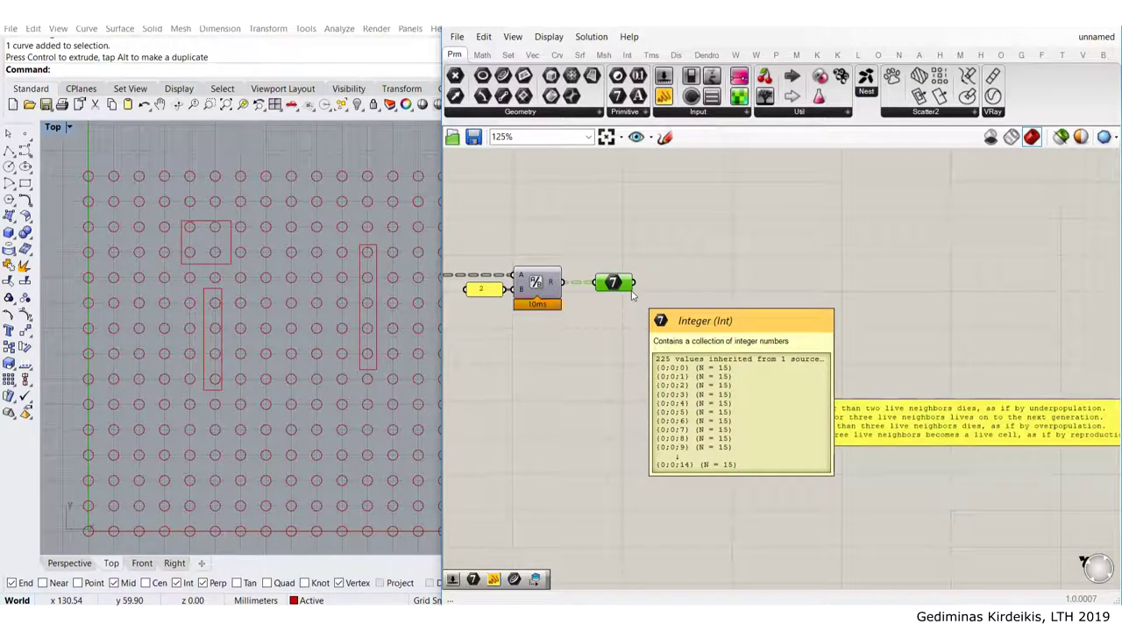
pyautogui.scroll(6, 274, 227)
pyautogui.moveTo(253, 394); pyautogui.dragTo(383, 271, button='right')
pyautogui.scroll(-8, 412, 255)
pyautogui.moveTo(263, 335); pyautogui.dragTo(216, 360, button='right')
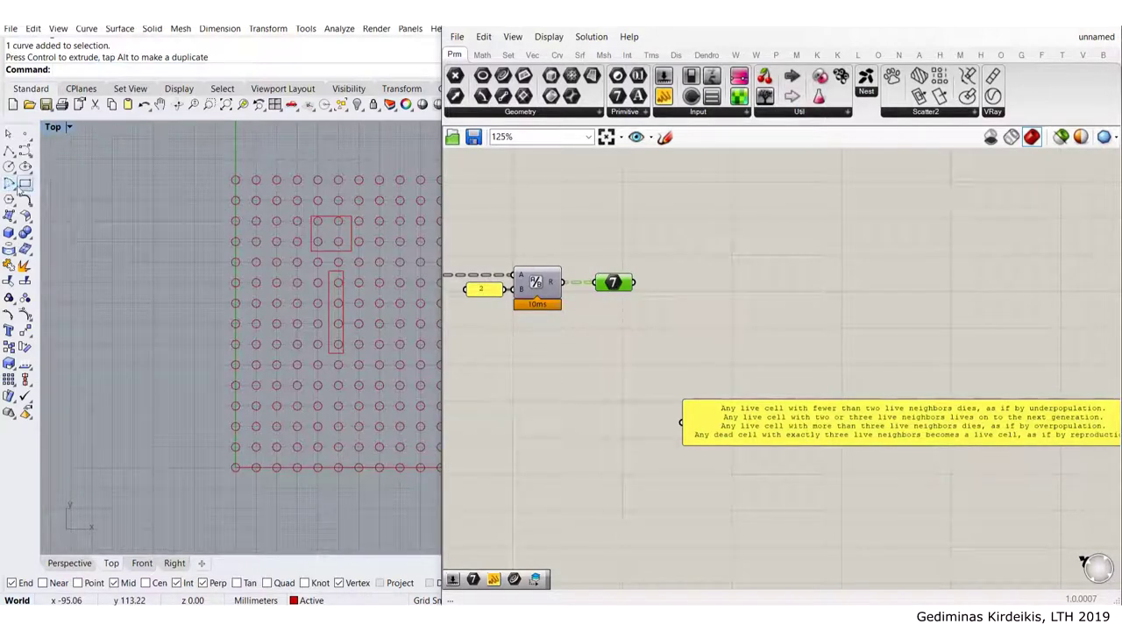
# Draw a tall rectangle around the grid's first column of circles and delete it
pyautogui.click(25, 183)
pyautogui.click(201, 165)
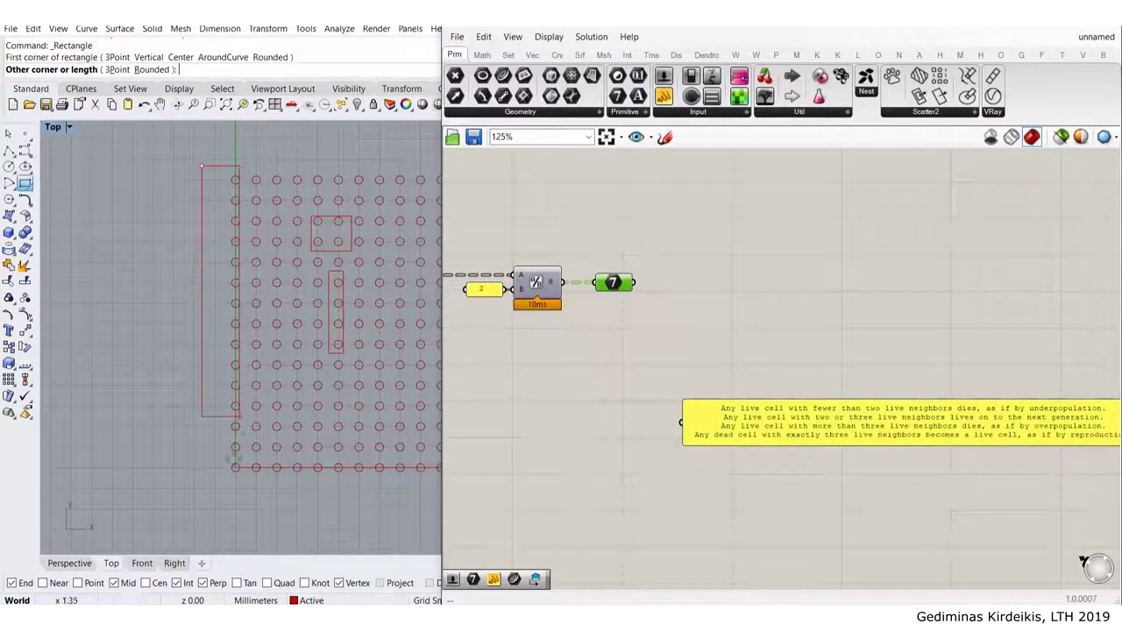
pyautogui.click(243, 501)
pyautogui.scroll(2, 233, 437)
pyautogui.scroll(-3, 262, 430)
pyautogui.moveTo(232, 308); pyautogui.dragTo(137, 308)
pyautogui.press('Delete')
# Place a point at the centre of the grid circle near X 80, Y 90 and select it
pyautogui.scroll(-1, 276, 308)
pyautogui.scroll(3, 276, 295)
pyautogui.click(9, 151)
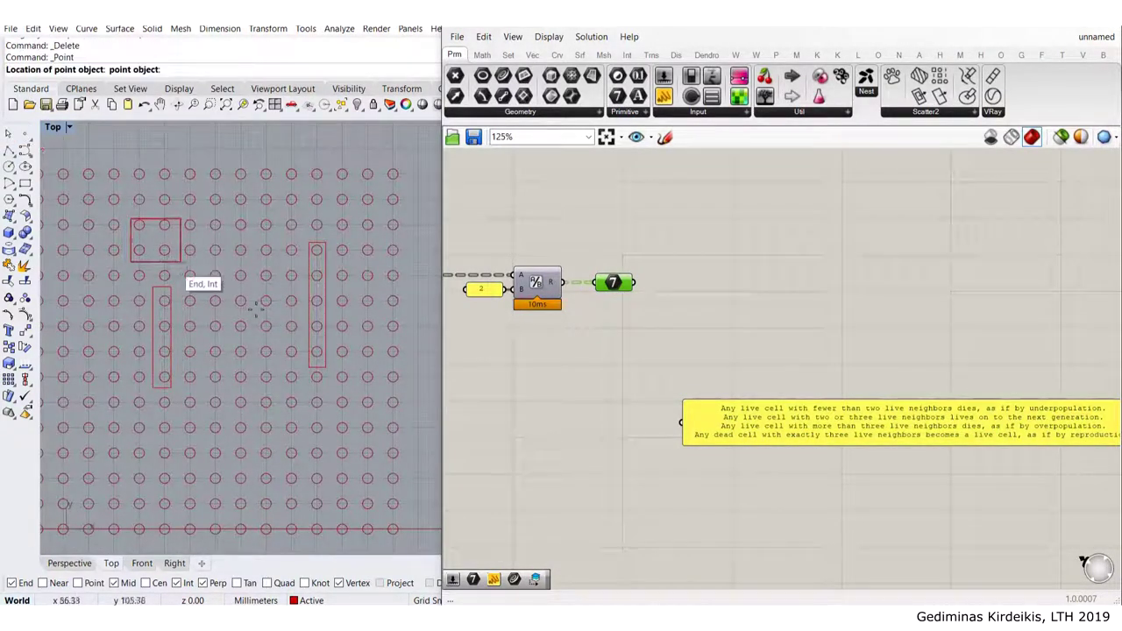
pyautogui.scroll(4, 232, 287)
pyautogui.scroll(3, 236, 290)
pyautogui.click(242, 291)
pyautogui.moveTo(184, 246); pyautogui.dragTo(293, 381)
pyautogui.scroll(-6, 250, 311)
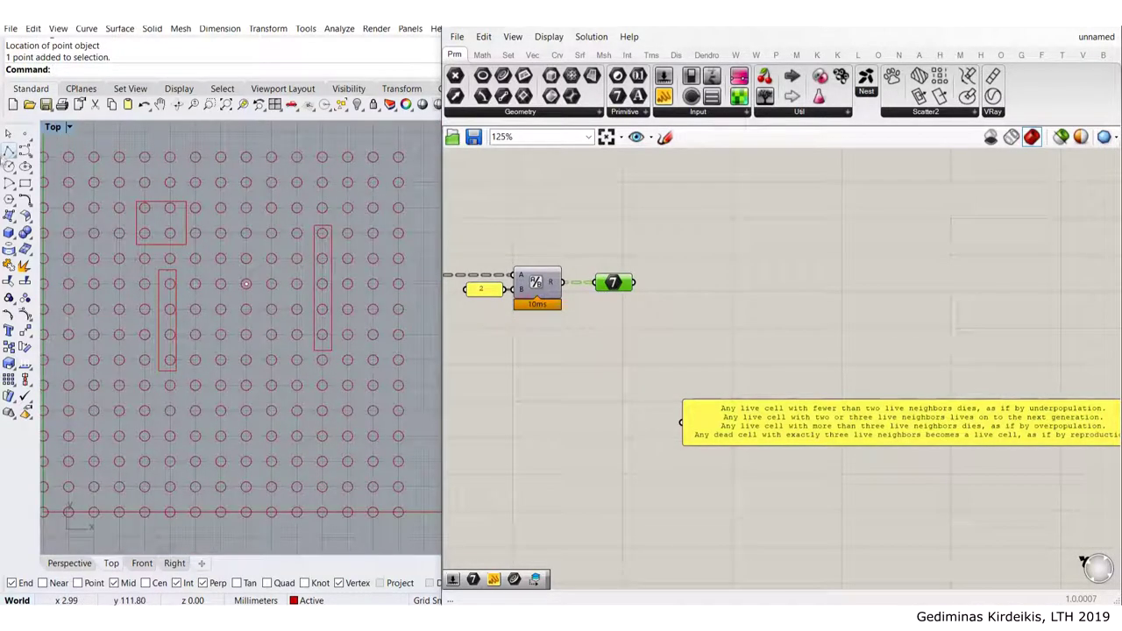
# Draw a tall rectangle around the whole column of circles that contains the marked point
pyautogui.click(25, 183)
pyautogui.click(235, 139)
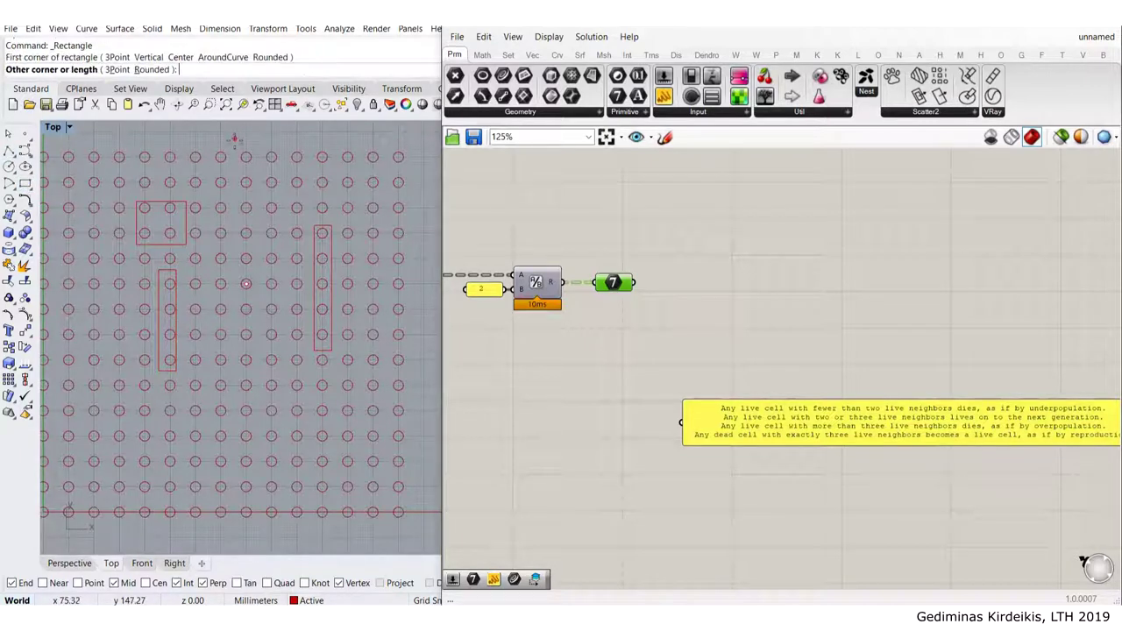
pyautogui.click(251, 539)
pyautogui.scroll(-2, 281, 456)
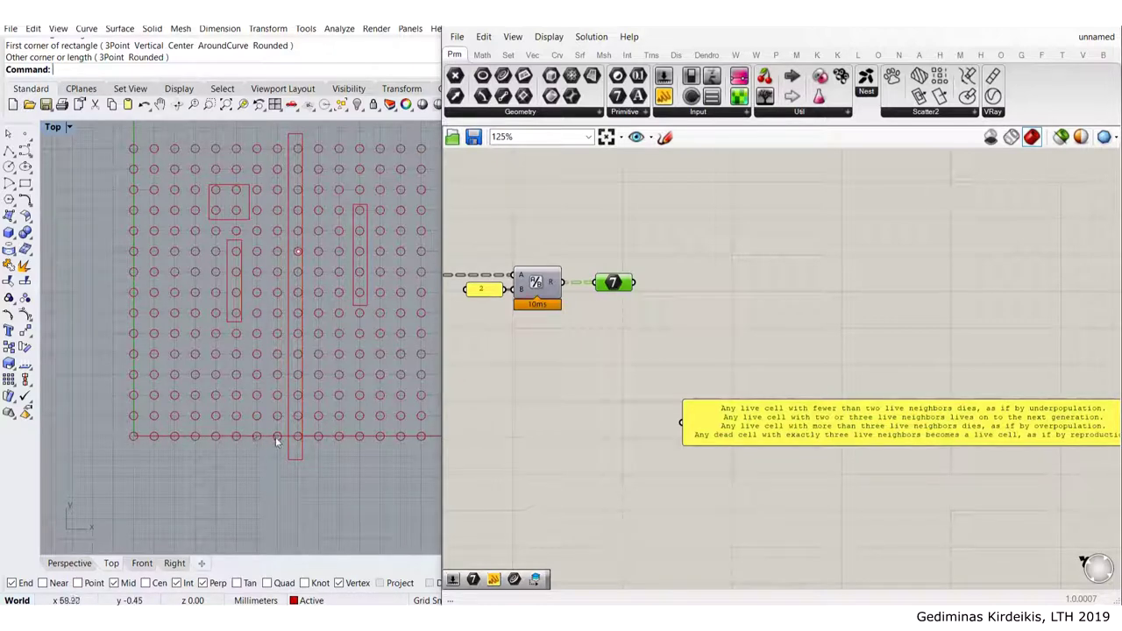
pyautogui.moveTo(323, 436); pyautogui.dragTo(288, 318, button='right')
pyautogui.scroll(6, 288, 318)
pyautogui.moveTo(234, 213); pyautogui.dragTo(240, 417, button='right')
pyautogui.scroll(-4, 238, 392)
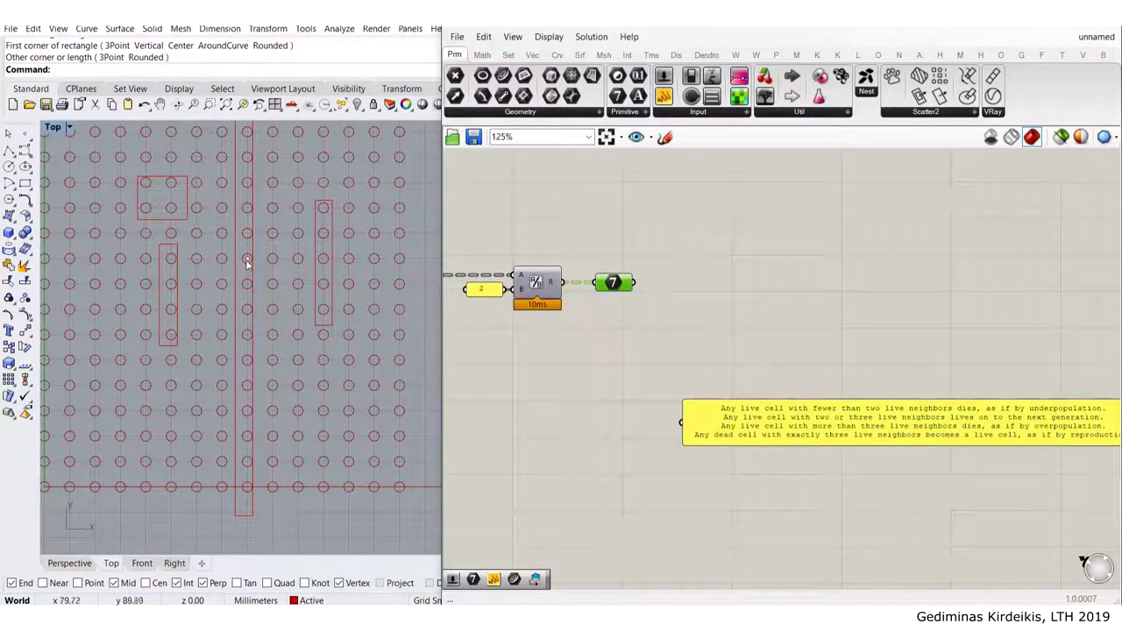
# Select the marked point in the enclosed column and examine the circles surrounding it in the grid
pyautogui.scroll(5, 254, 256)
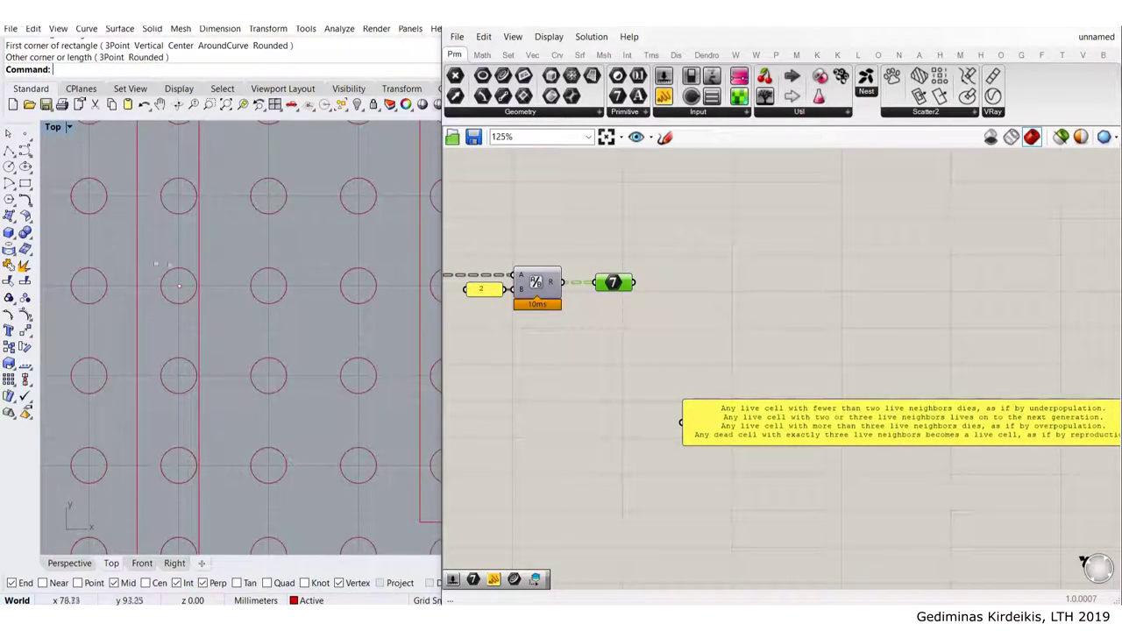
pyautogui.scroll(2, 165, 291)
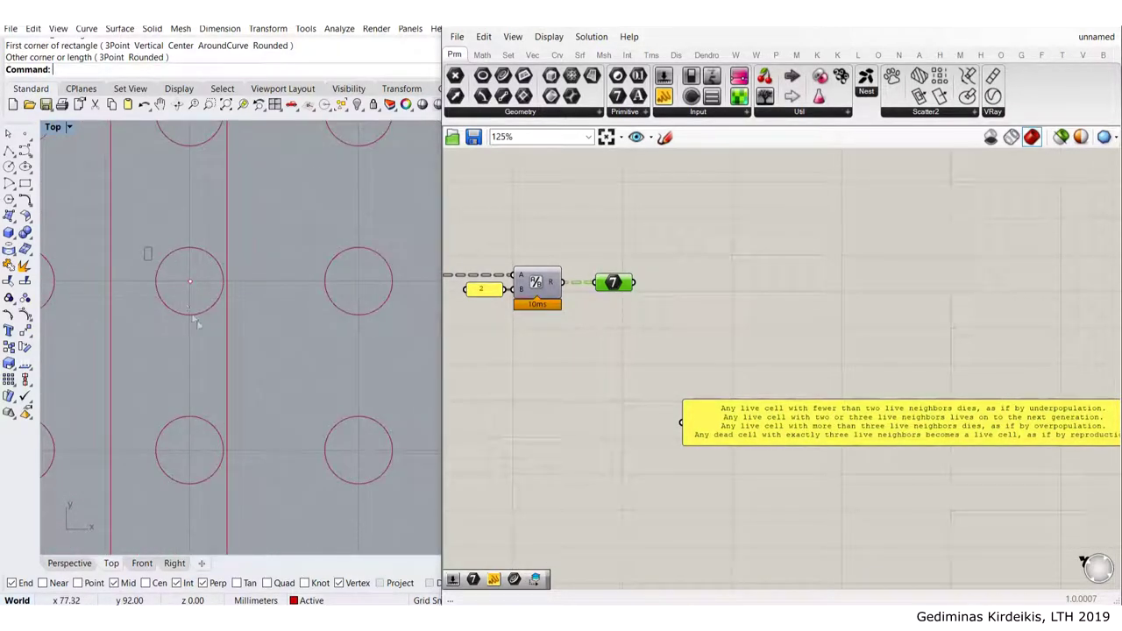
pyautogui.click(189, 282)
pyautogui.scroll(-8, 240, 388)
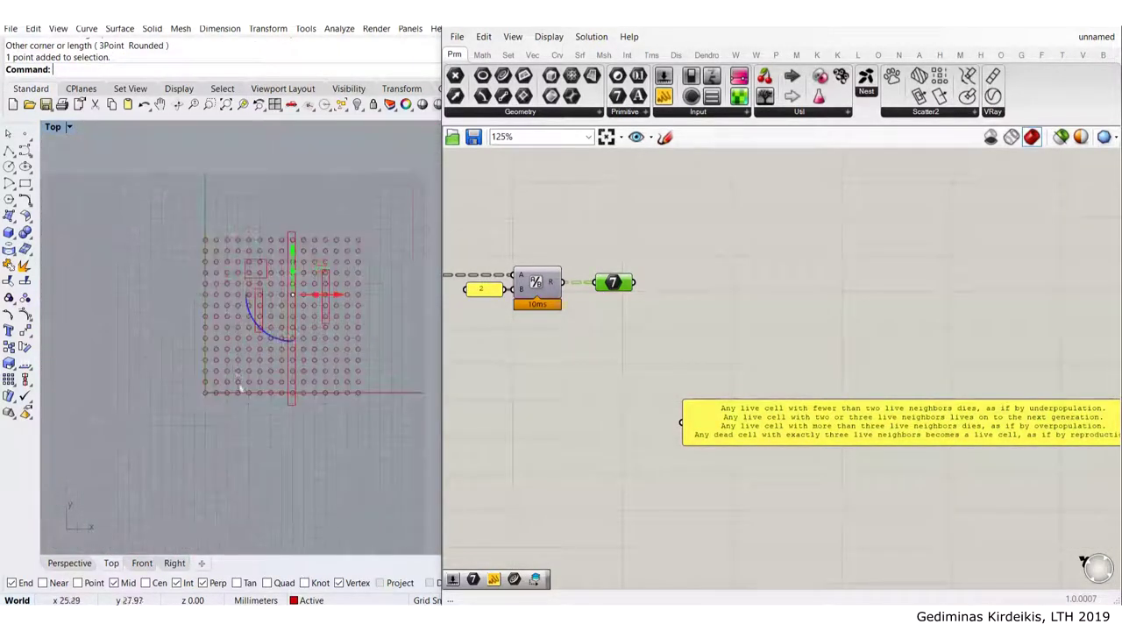
pyautogui.scroll(2, 238, 387)
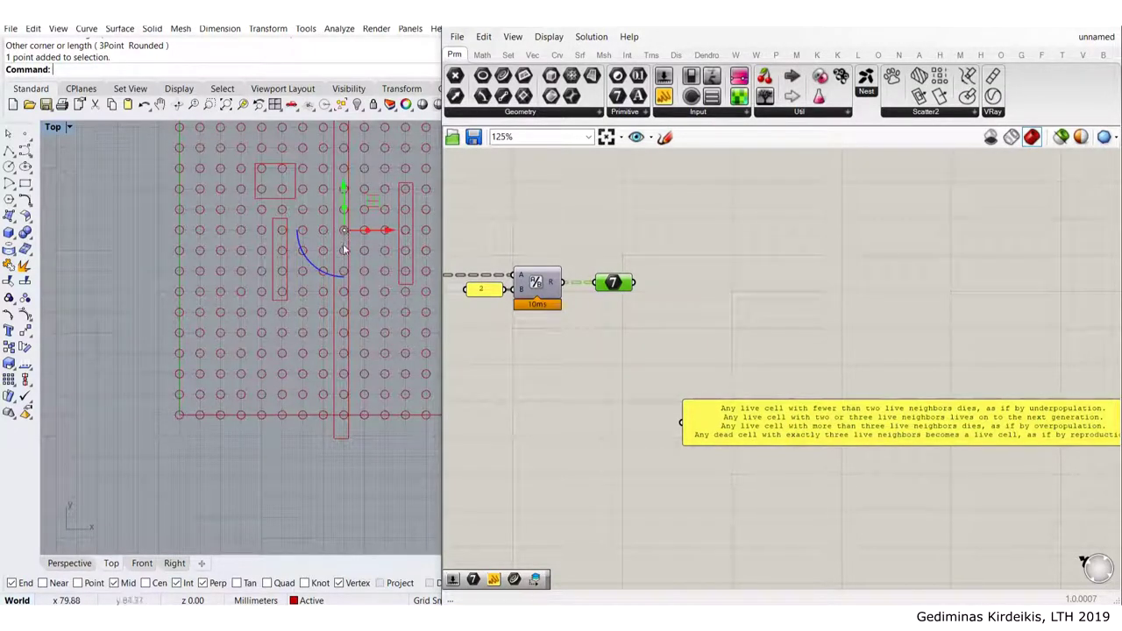
pyautogui.scroll(3, 291, 284)
pyautogui.moveTo(318, 255); pyautogui.dragTo(259, 322, button='right')
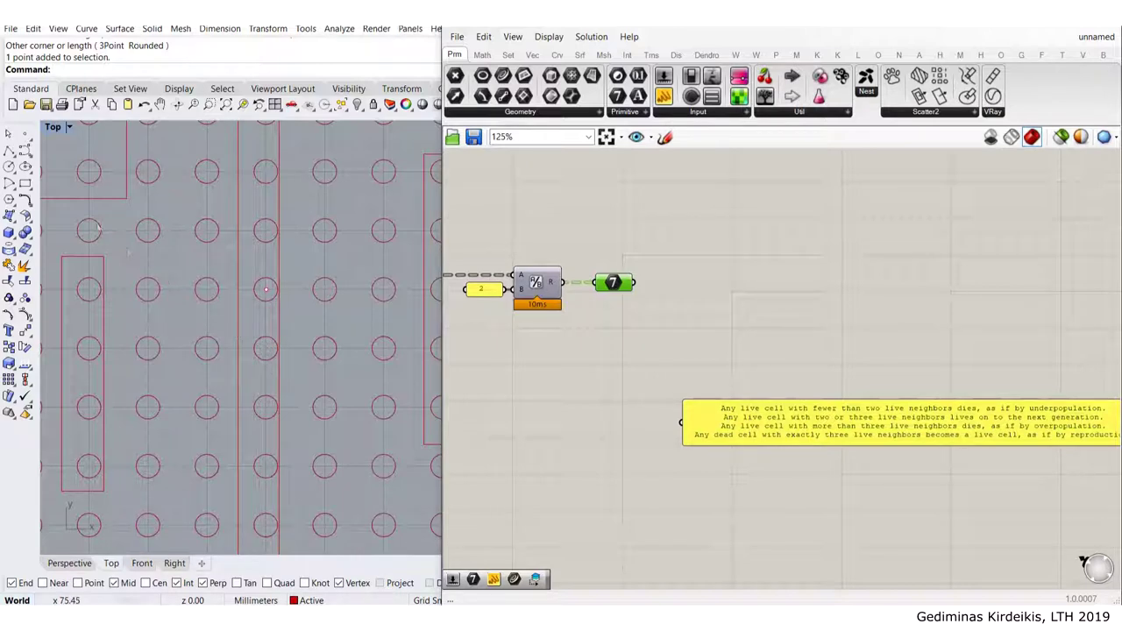
# Place points at the centres of the circles directly below and above the marked point, near Y 80 and Y 100
pyautogui.click(24, 134)
pyautogui.scroll(2, 245, 317)
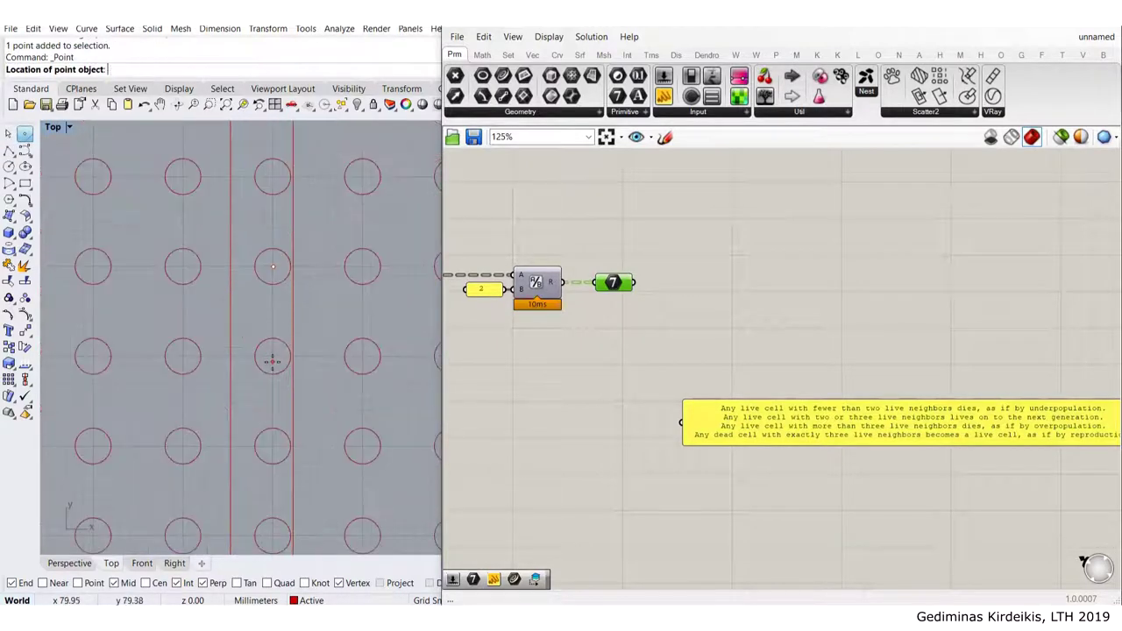
pyautogui.click(272, 357)
pyautogui.scroll(-2, 267, 320)
pyautogui.rightClick(271, 213)
pyautogui.click(272, 213)
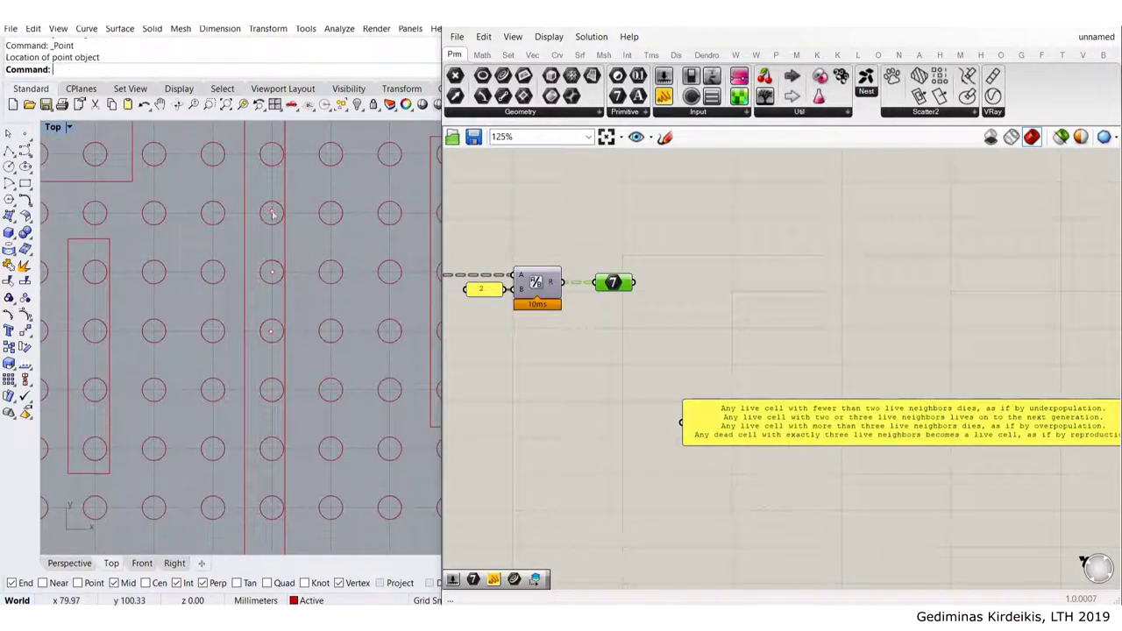
# Select the two new points above and below the centre cell as its vertical neighbours
pyautogui.click(272, 213)
pyautogui.scroll(2, 258, 317)
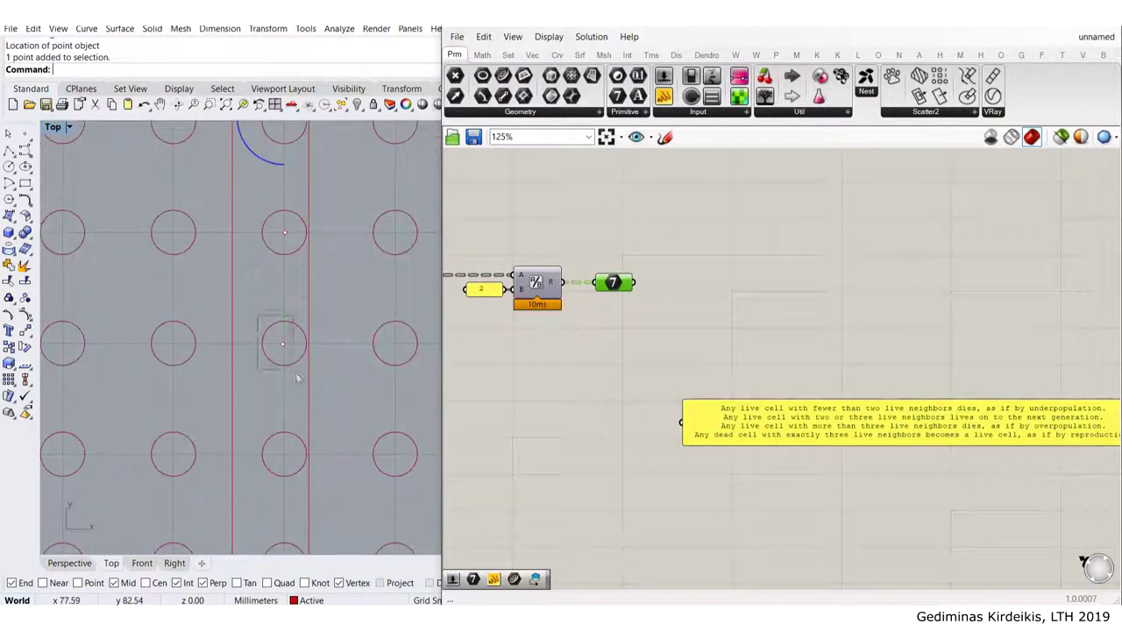
pyautogui.keyDown('shift'); pyautogui.click(283, 341); pyautogui.keyUp('shift')
pyautogui.scroll(-2, 306, 338)
pyautogui.moveTo(379, 314); pyautogui.dragTo(349, 328, button='right')
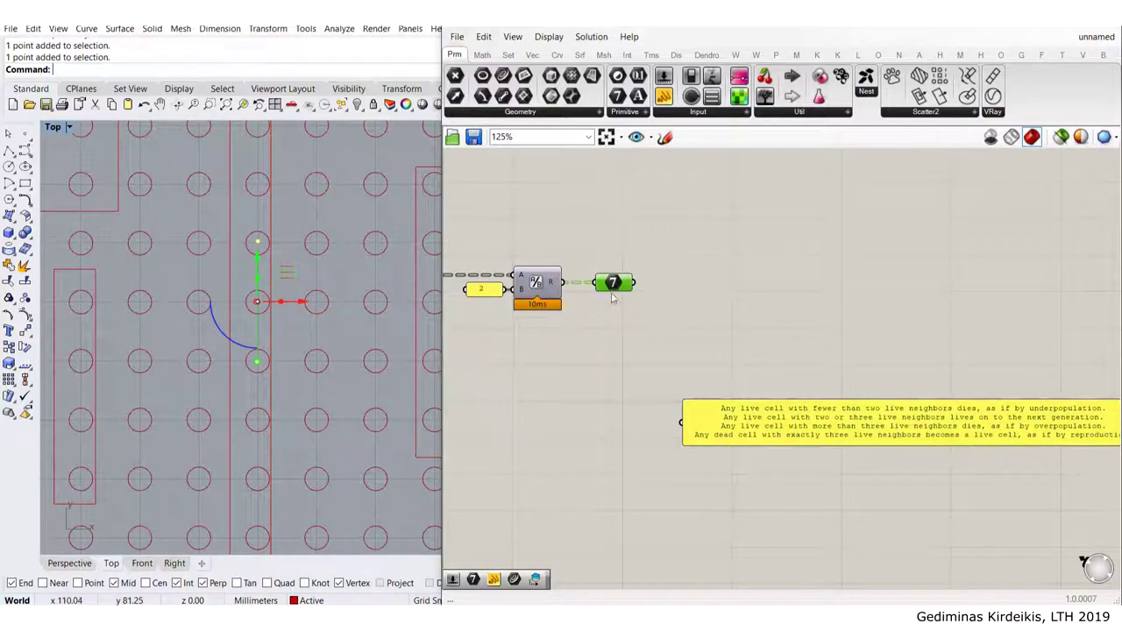
# Add two Number parameters in series after the Integer parameter, wiring each one to the one before it
pyautogui.moveTo(681, 229); pyautogui.dragTo(686, 284, button='right')
pyautogui.doubleClick(760, 281)
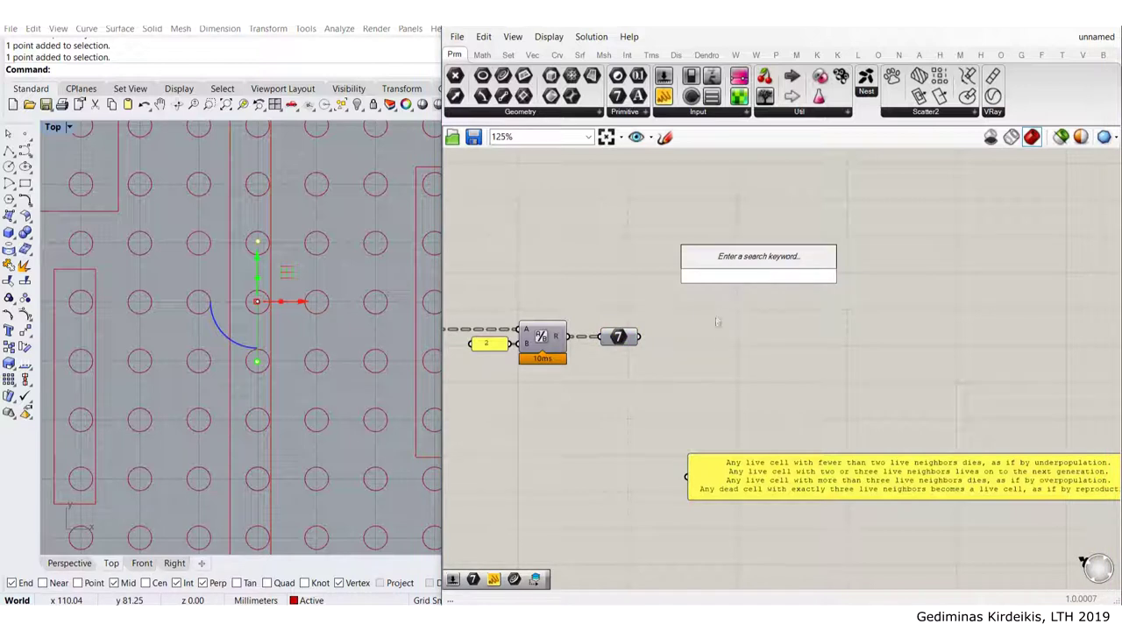
pyautogui.moveTo(620, 344)
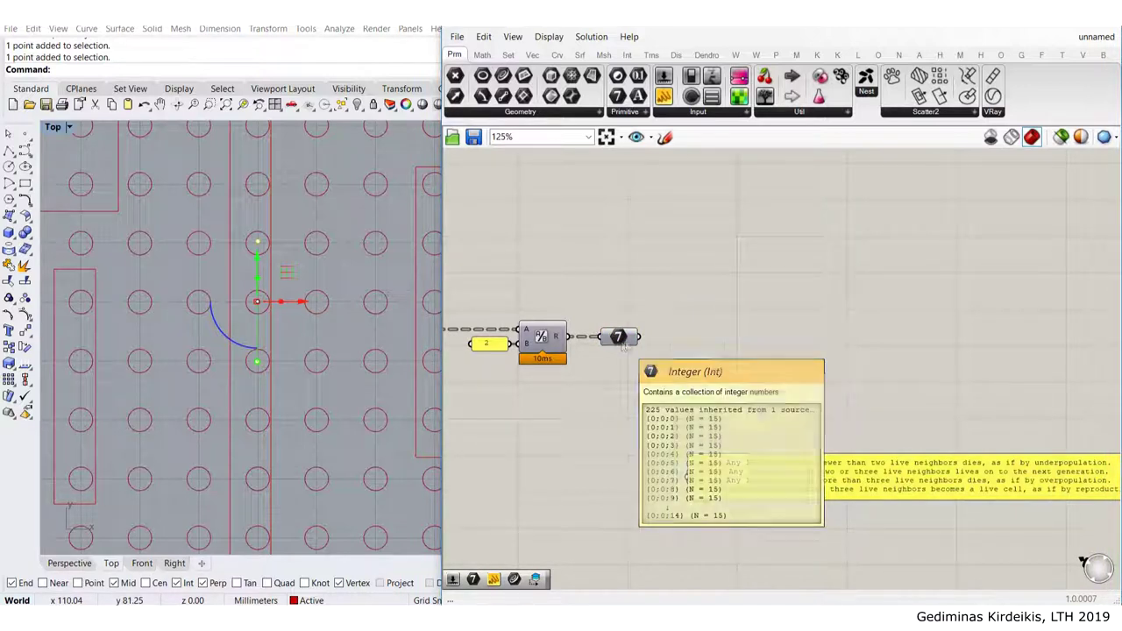
pyautogui.doubleClick(771, 342)
pyautogui.write('num')
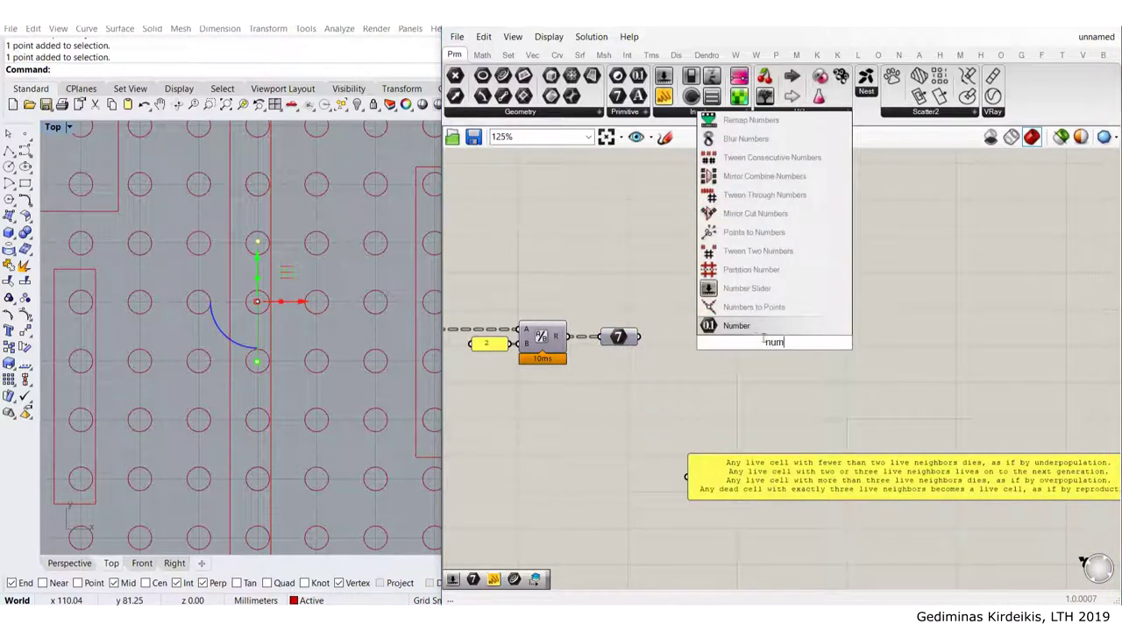
pyautogui.press('Return')
pyautogui.moveTo(639, 337); pyautogui.dragTo(825, 342)
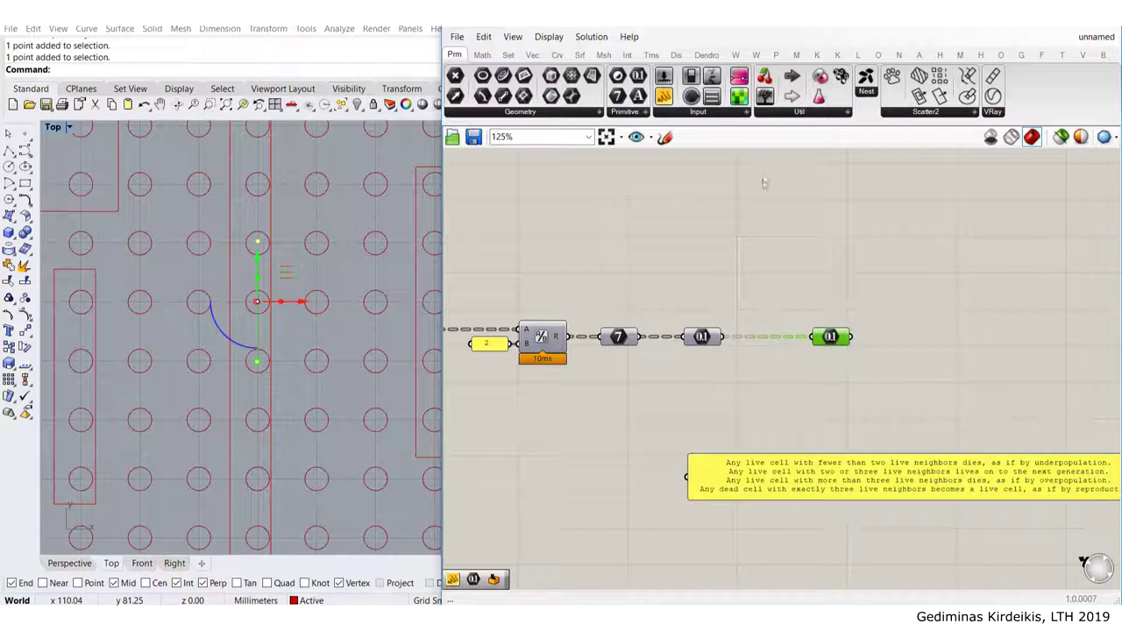
# Sketch a near-vertical freehand divider across the wire between the two Number parameters
pyautogui.click(664, 137)
pyautogui.moveTo(758, 226); pyautogui.dragTo(781, 429)
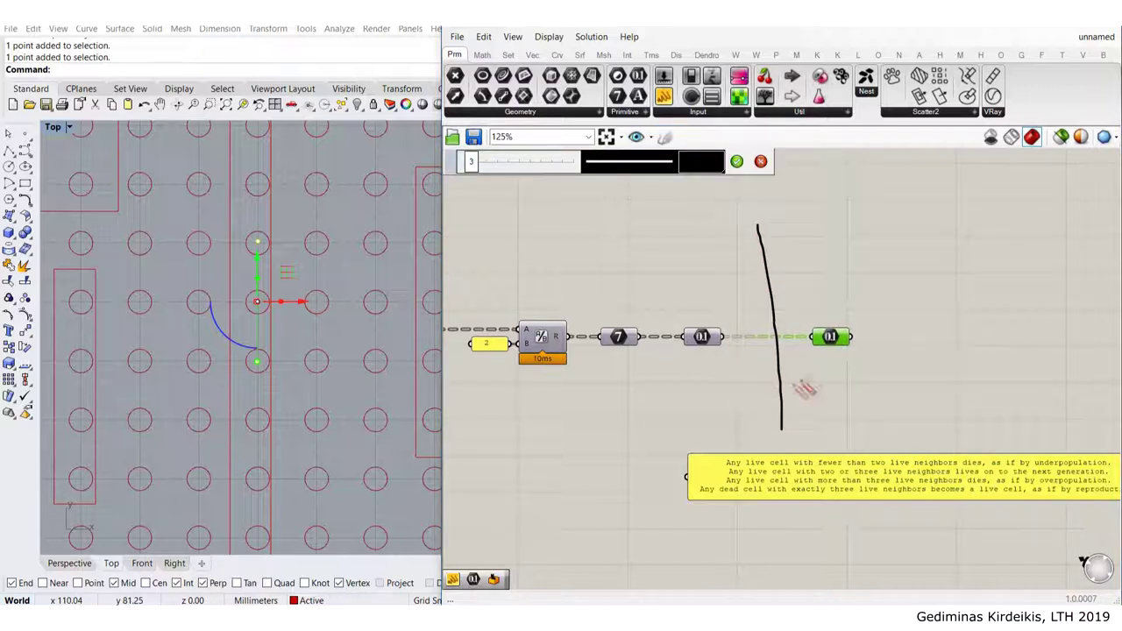
pyautogui.click(736, 162)
pyautogui.moveTo(857, 297); pyautogui.dragTo(756, 253, button='right')
pyautogui.moveTo(563, 241); pyautogui.dragTo(626, 329)
pyautogui.moveTo(699, 254); pyautogui.dragTo(761, 322)
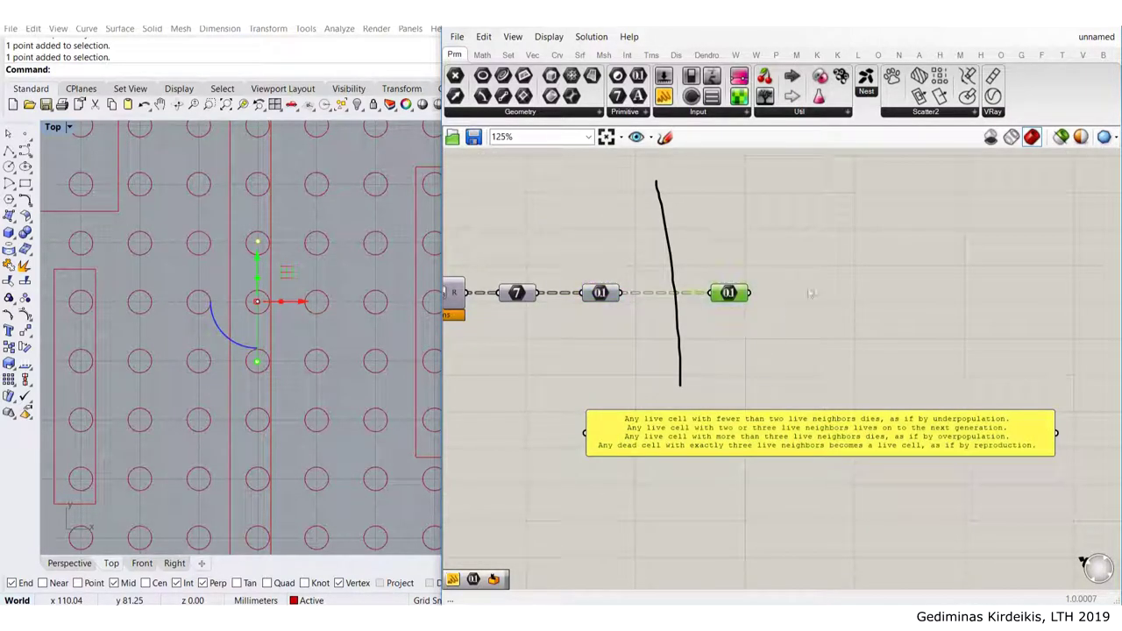
pyautogui.click(829, 308)
pyautogui.moveTo(834, 322); pyautogui.dragTo(799, 346, button='right')
pyautogui.click(694, 317)
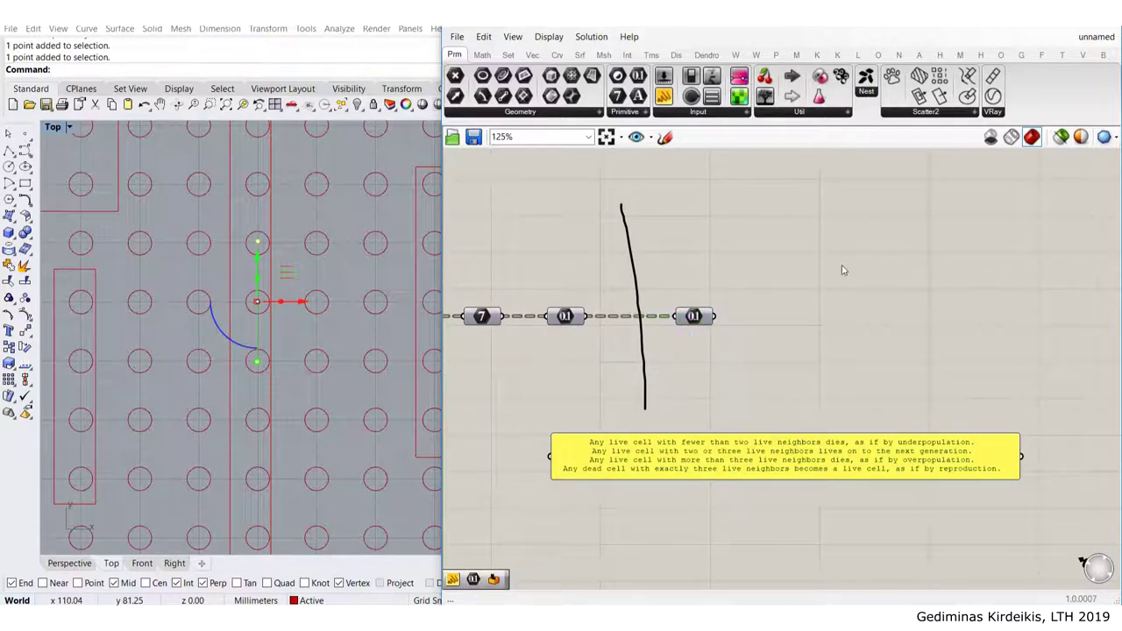
# Add a Shift List component and connect the second Number parameter to its list input
pyautogui.doubleClick(841, 265)
pyautogui.write('shit')
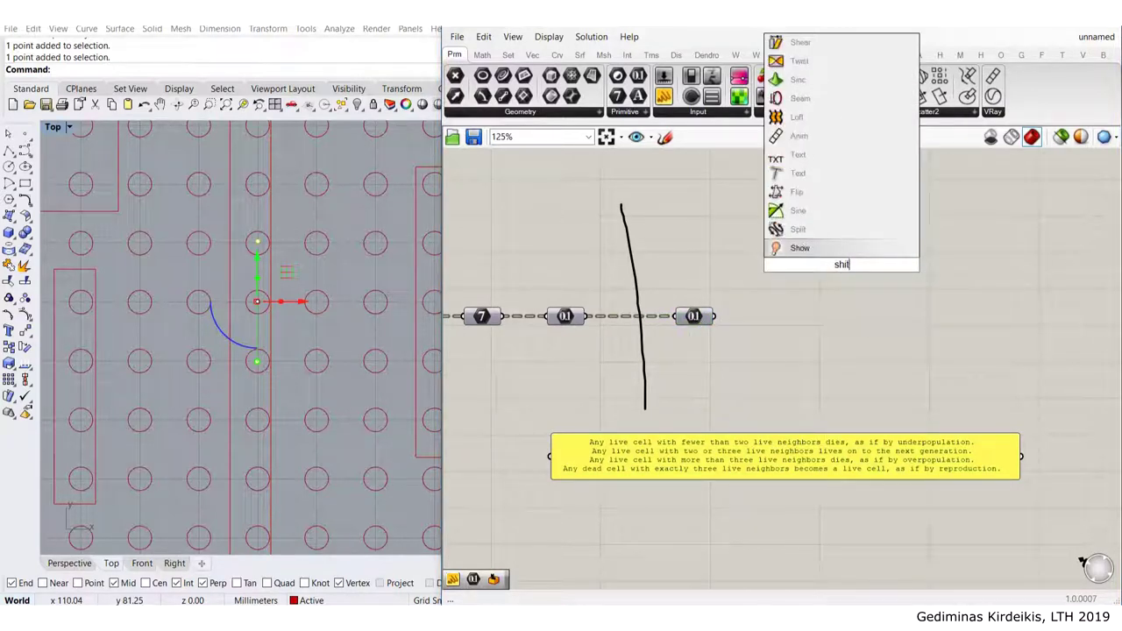
pyautogui.press('BackSpace')
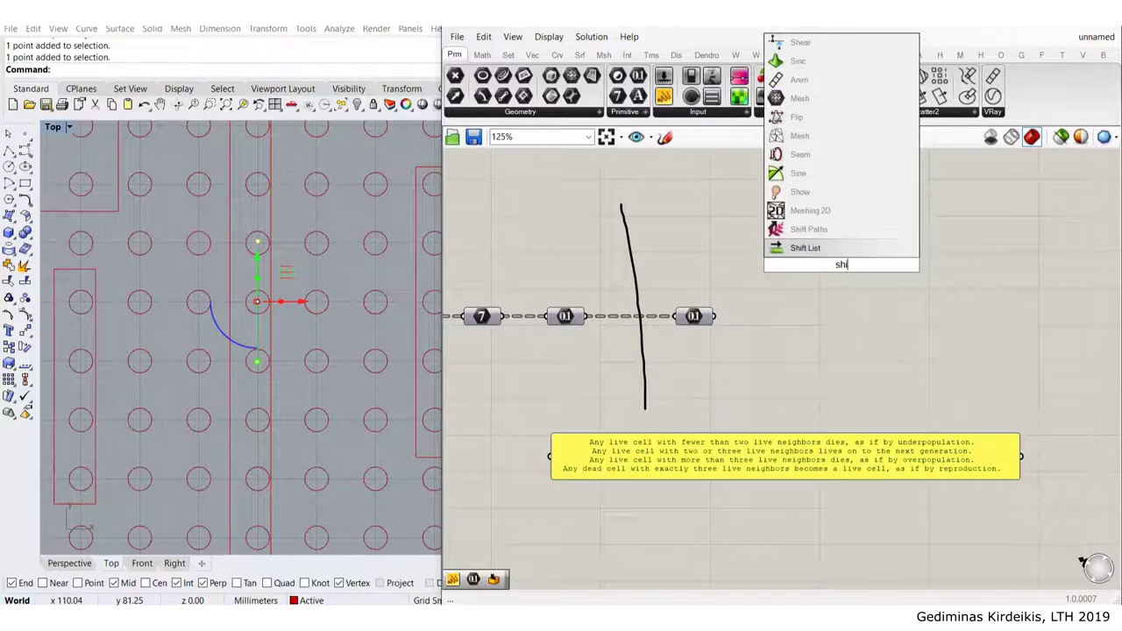
pyautogui.click(840, 255)
pyautogui.scroll(2, 750, 276)
pyautogui.moveTo(703, 331); pyautogui.dragTo(842, 240)
pyautogui.moveTo(877, 260); pyautogui.dragTo(851, 238)
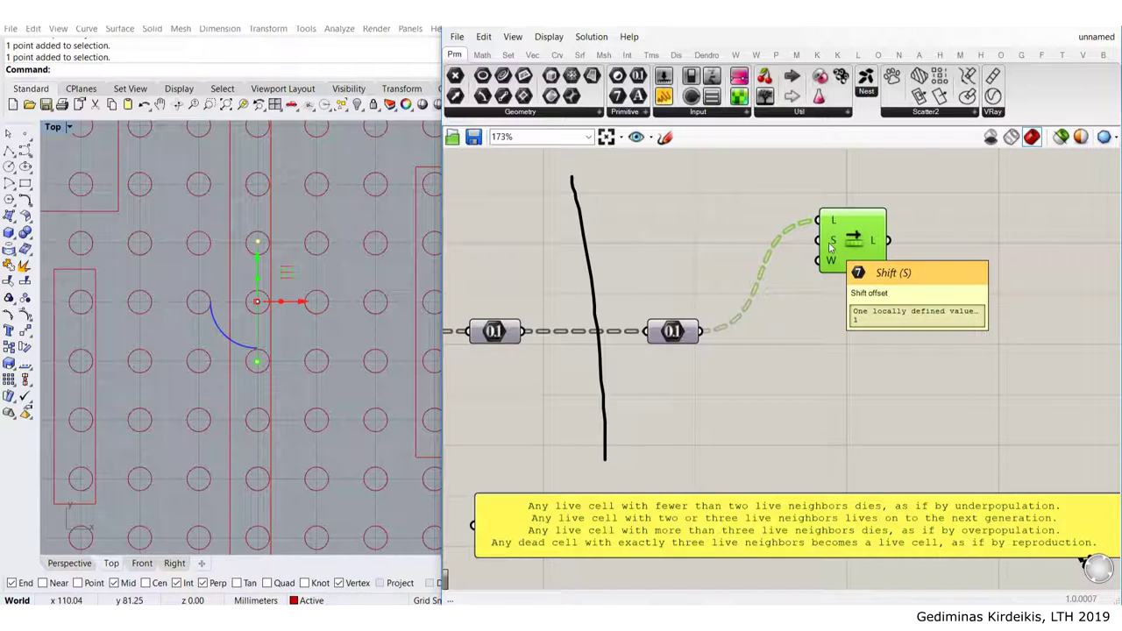
pyautogui.click(666, 241)
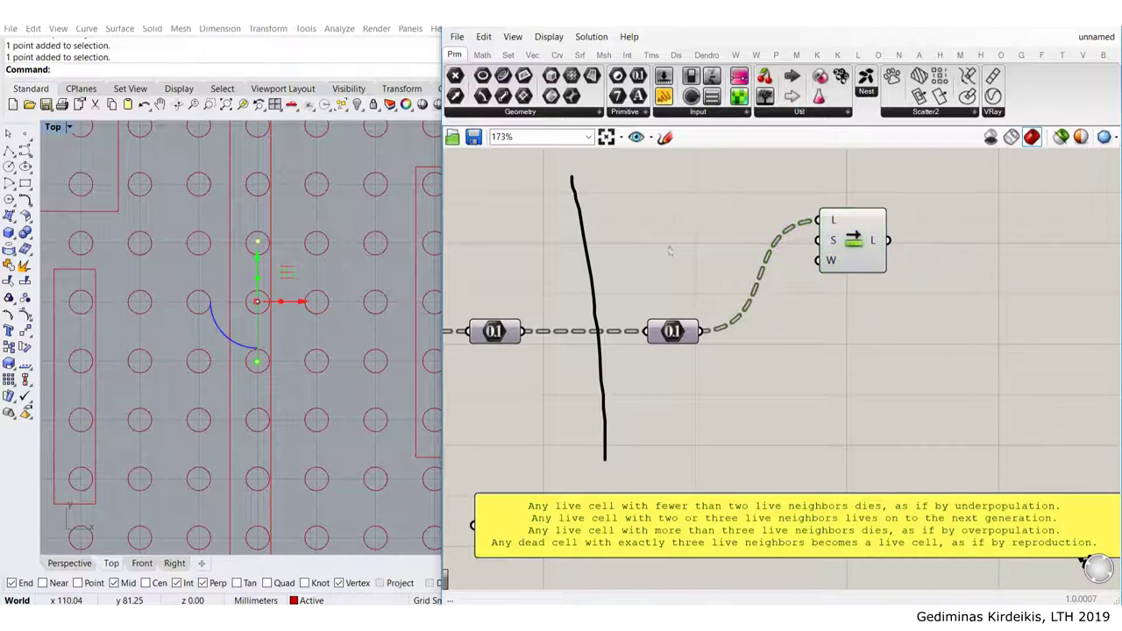
# Examine the marked centre point and its vertical neighbours one by one in relation to the Shift List offset
pyautogui.click(351, 334)
pyautogui.moveTo(192, 220); pyautogui.dragTo(301, 270)
pyautogui.scroll(3, 251, 249)
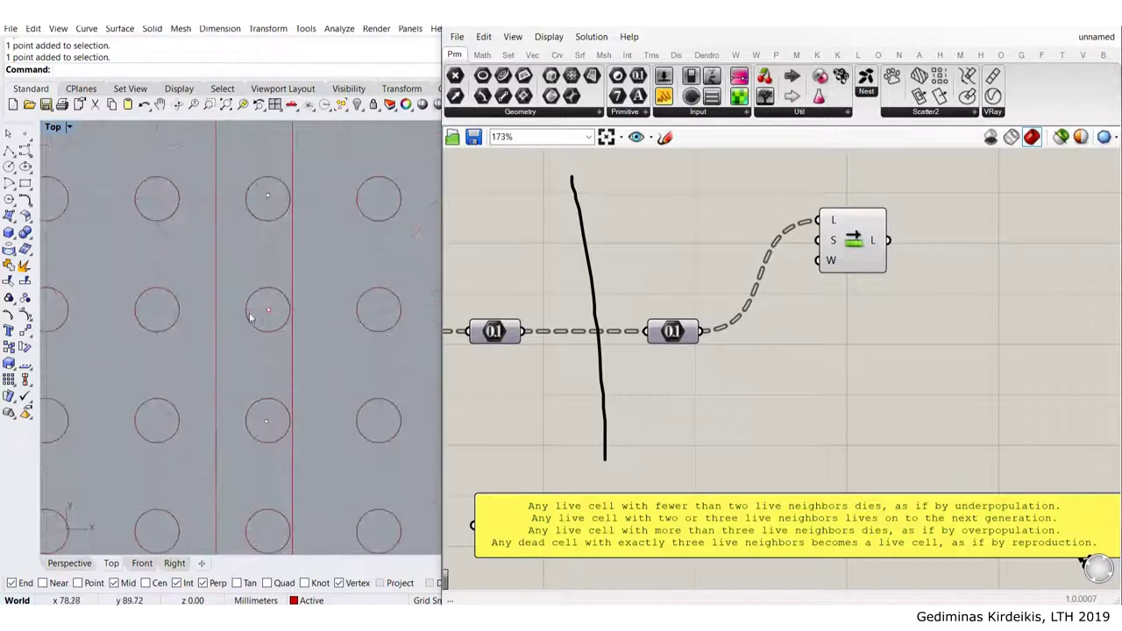
pyautogui.moveTo(269, 312); pyautogui.dragTo(265, 309)
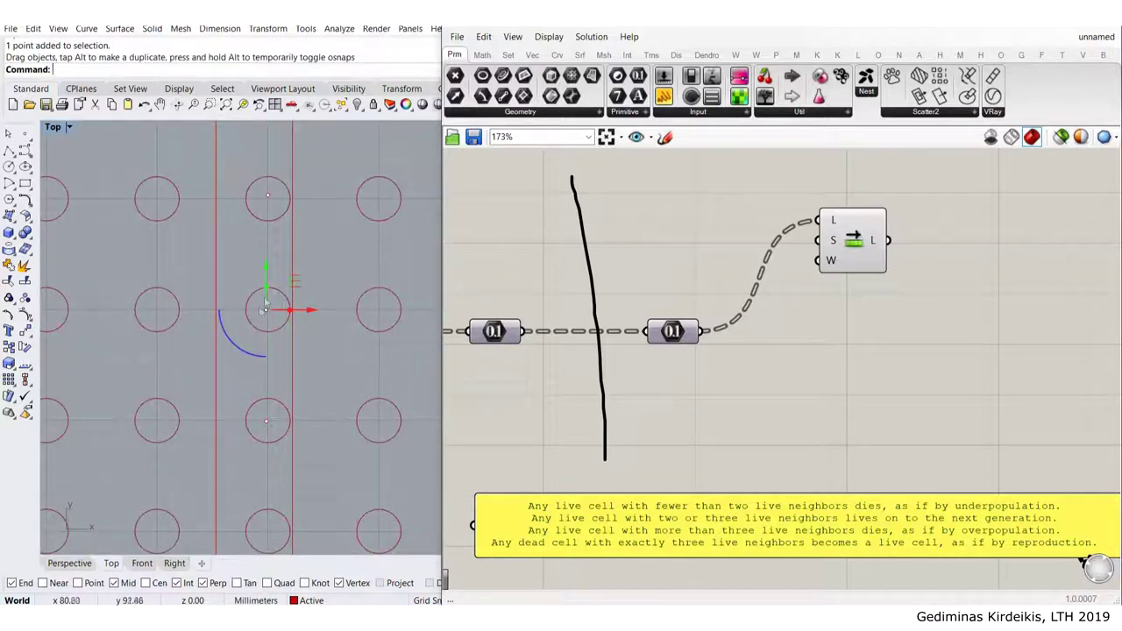
pyautogui.click(267, 198)
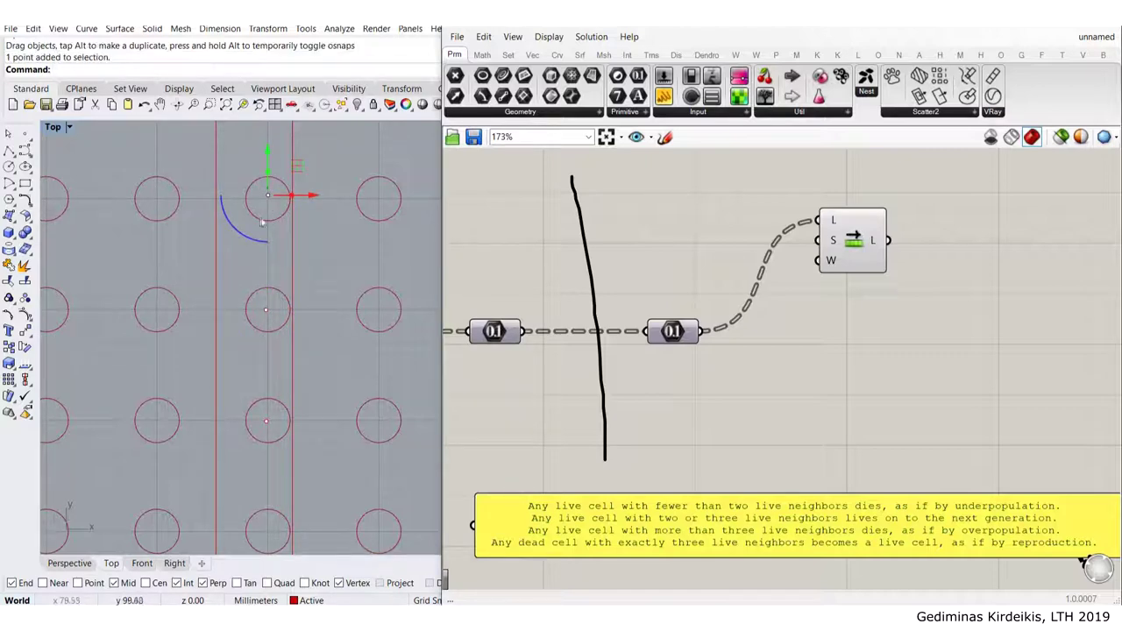
pyautogui.scroll(-5, 258, 208)
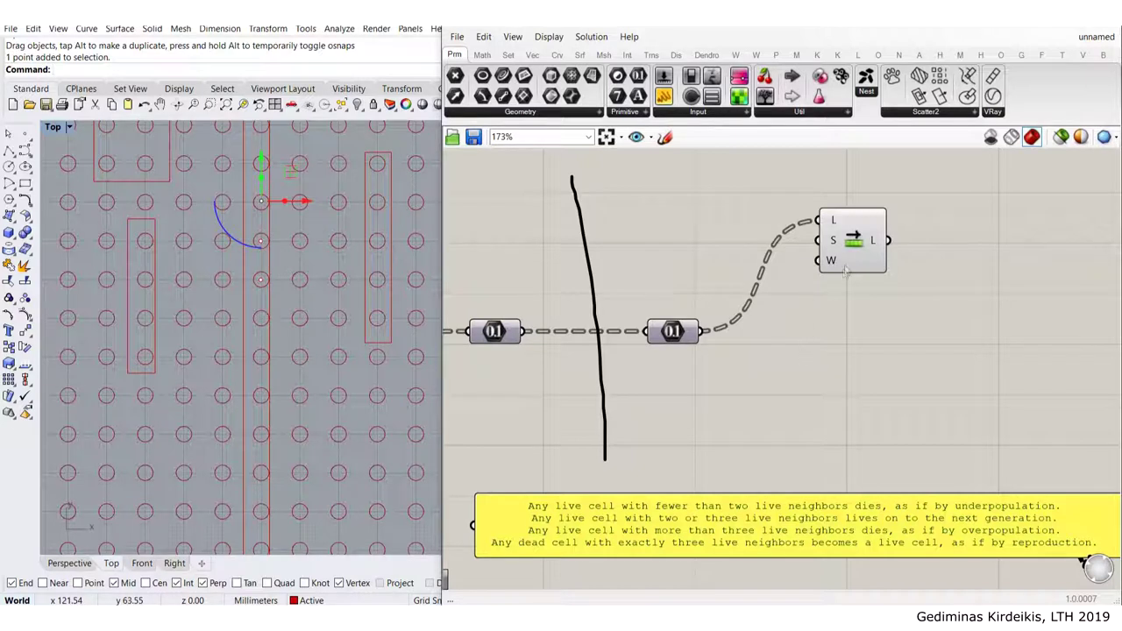
pyautogui.moveTo(836, 244); pyautogui.dragTo(868, 242)
pyautogui.scroll(5, 272, 276)
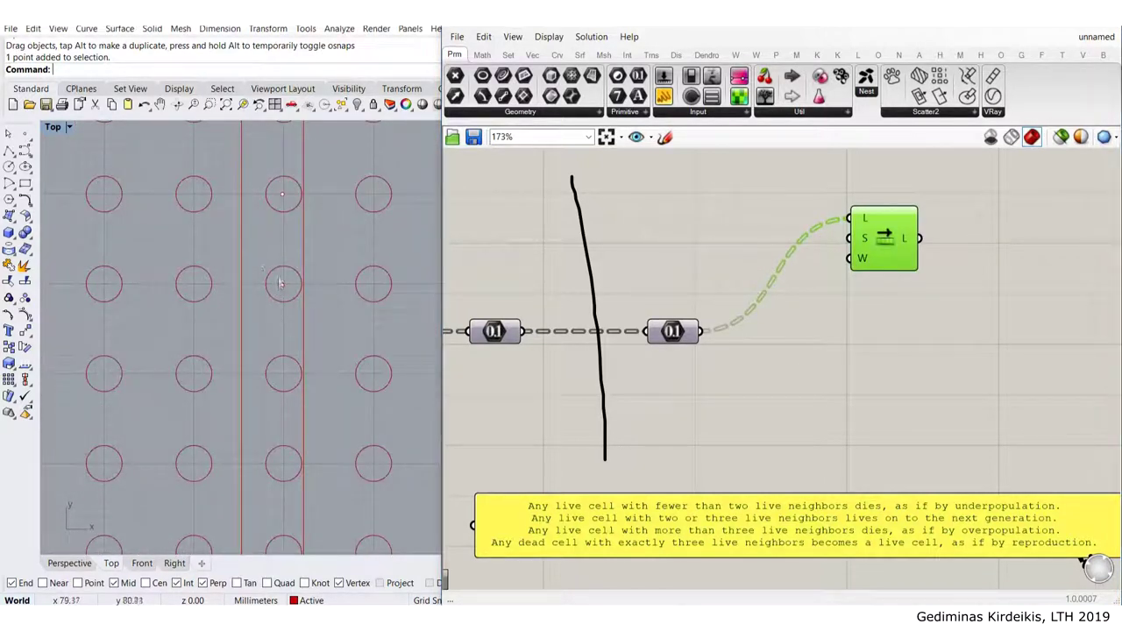
pyautogui.moveTo(289, 308); pyautogui.dragTo(302, 319)
pyautogui.moveTo(249, 250); pyautogui.dragTo(303, 323)
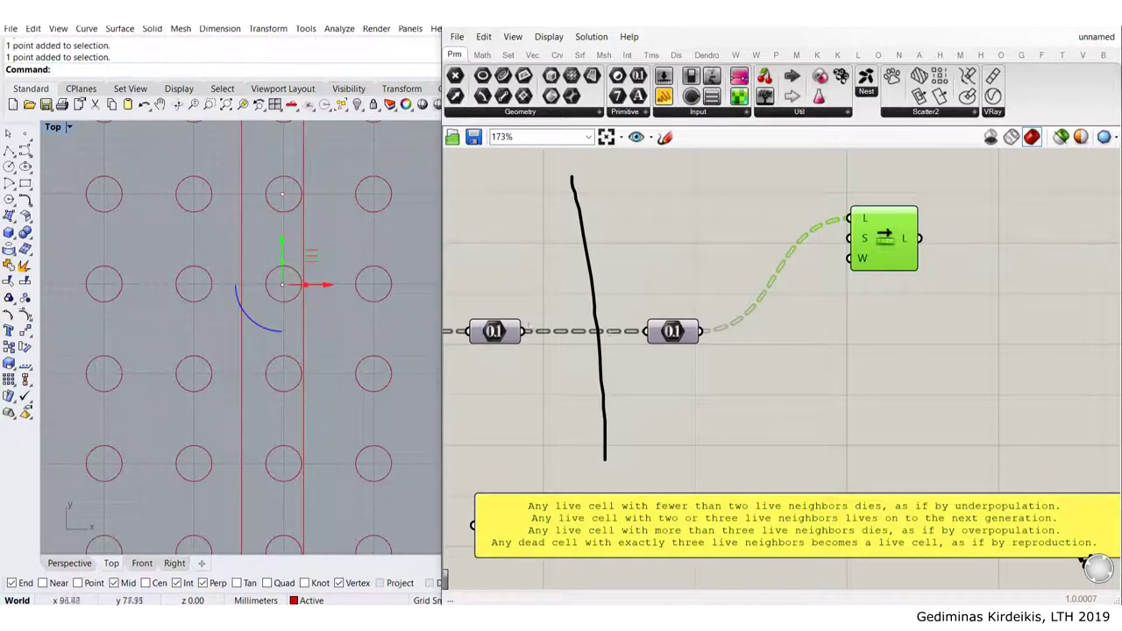
# Duplicate the Shift List component below the original, keeping its connection to the second Number parameter
pyautogui.moveTo(873, 273); pyautogui.dragTo(829, 322, button='right')
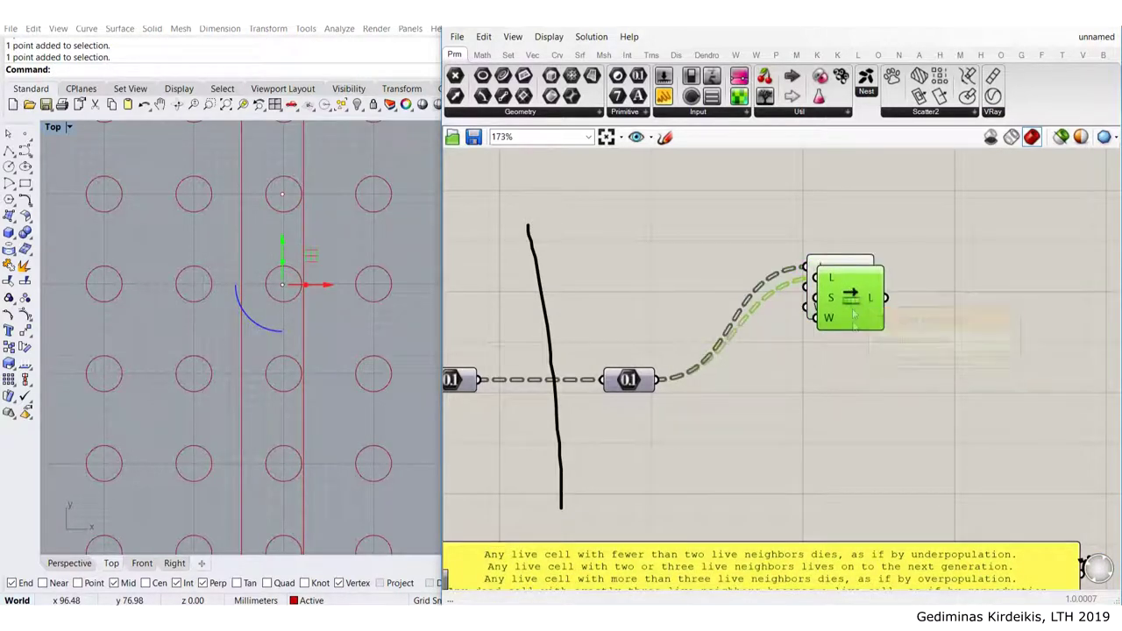
pyautogui.keyDown('alt'); pyautogui.moveTo(850, 295); pyautogui.dragTo(846, 370); pyautogui.keyUp('alt')
pyautogui.moveTo(823, 426); pyautogui.dragTo(839, 366, button='right')
pyautogui.click(794, 373)
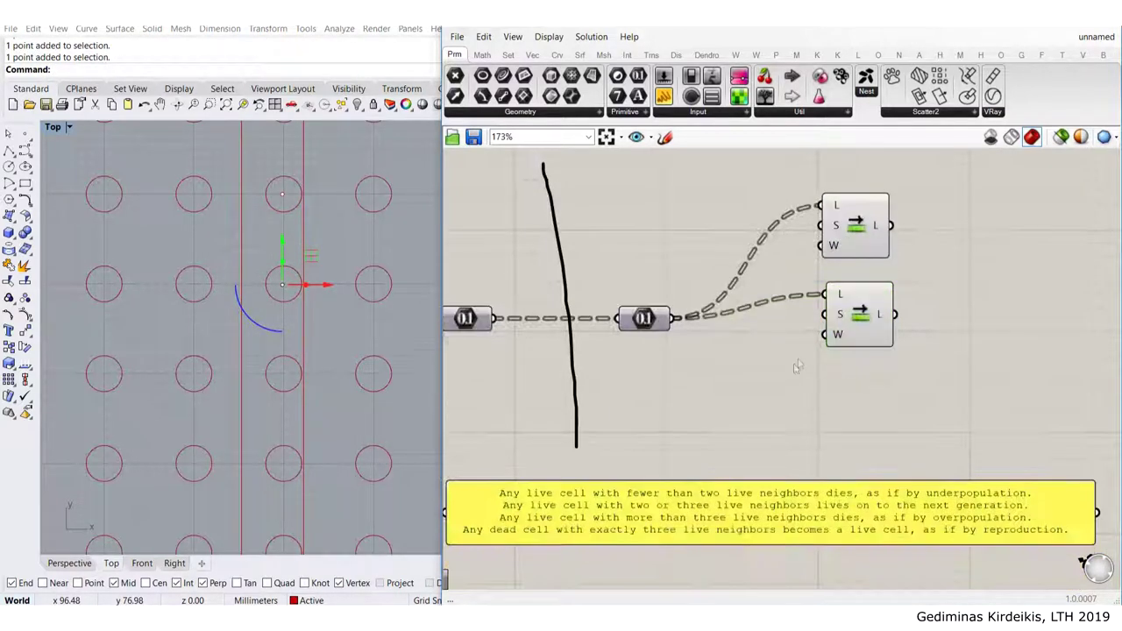
# Add a compact panel containing -1 and connect it to the shift input of the lower Shift List
pyautogui.doubleClick(754, 386)
pyautogui.write('//')
pyautogui.press('Return')
pyautogui.doubleClick(753, 384)
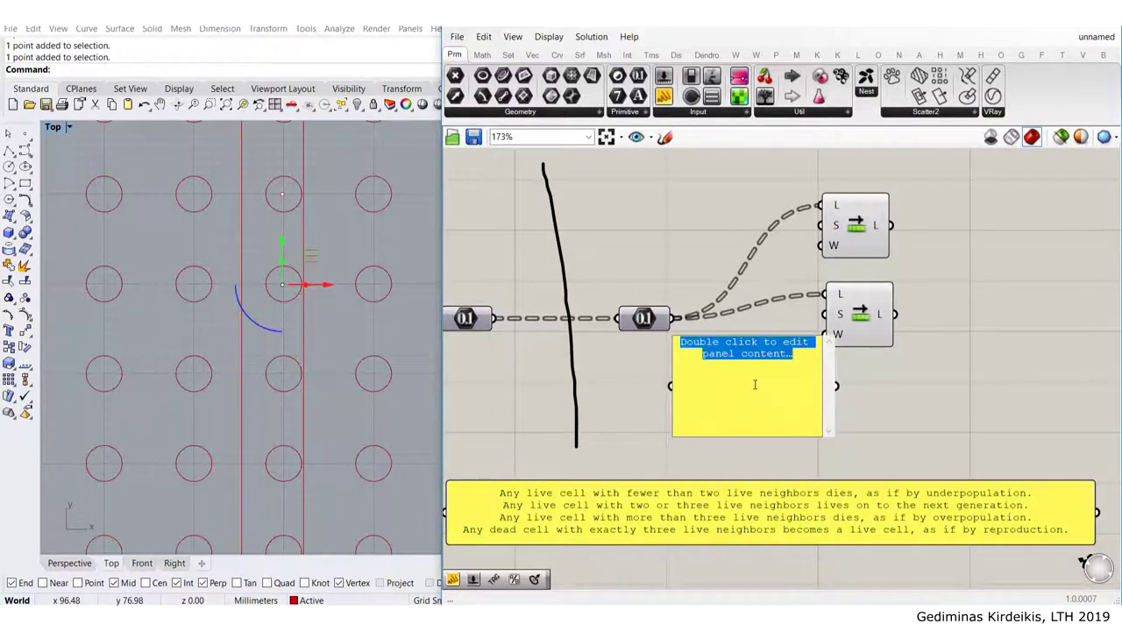
pyautogui.write('-1')
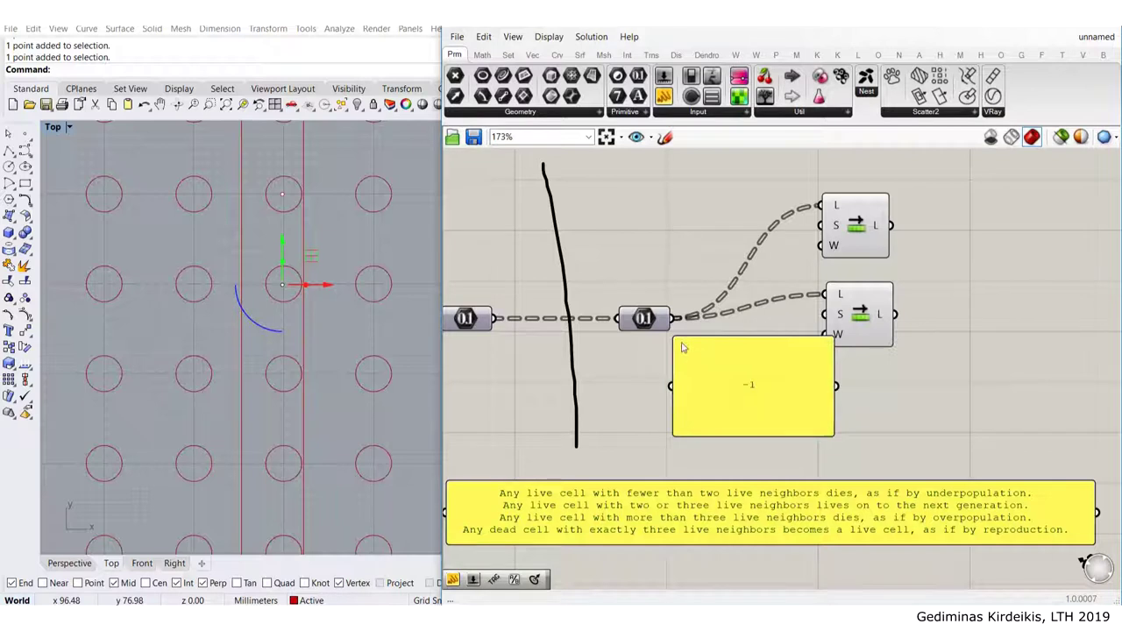
pyautogui.click(667, 343)
pyautogui.moveTo(672, 338); pyautogui.dragTo(825, 314)
pyautogui.moveTo(814, 431); pyautogui.dragTo(784, 319)
# Examine the three marked points in the grid column in relation to the two shift directions
pyautogui.scroll(-2, 282, 289)
pyautogui.scroll(4, 272, 270)
pyautogui.moveTo(272, 278); pyautogui.dragTo(269, 364, button='right')
pyautogui.click(252, 288)
pyautogui.scroll(-4, 252, 289)
pyautogui.moveTo(275, 303); pyautogui.dragTo(266, 351, button='right')
pyautogui.moveTo(345, 321); pyautogui.dragTo(318, 283, button='right')
# Rearrange the two Shift List components and the -1 panel farther from the second Number parameter
pyautogui.moveTo(954, 371); pyautogui.dragTo(720, 180)
pyautogui.moveTo(830, 239); pyautogui.dragTo(787, 325, button='right')
pyautogui.moveTo(792, 311); pyautogui.dragTo(833, 212)
pyautogui.click(834, 424)
pyautogui.moveTo(929, 388); pyautogui.dragTo(740, 263)
pyautogui.moveTo(777, 300); pyautogui.dragTo(857, 312)
pyautogui.moveTo(837, 196); pyautogui.dragTo(921, 196)
pyautogui.click(753, 280)
# Select the tall rectangle around the marked column and examine the column against its neighbouring columns
pyautogui.moveTo(566, 331); pyautogui.dragTo(575, 274, button='right')
pyautogui.scroll(-2, 293, 242)
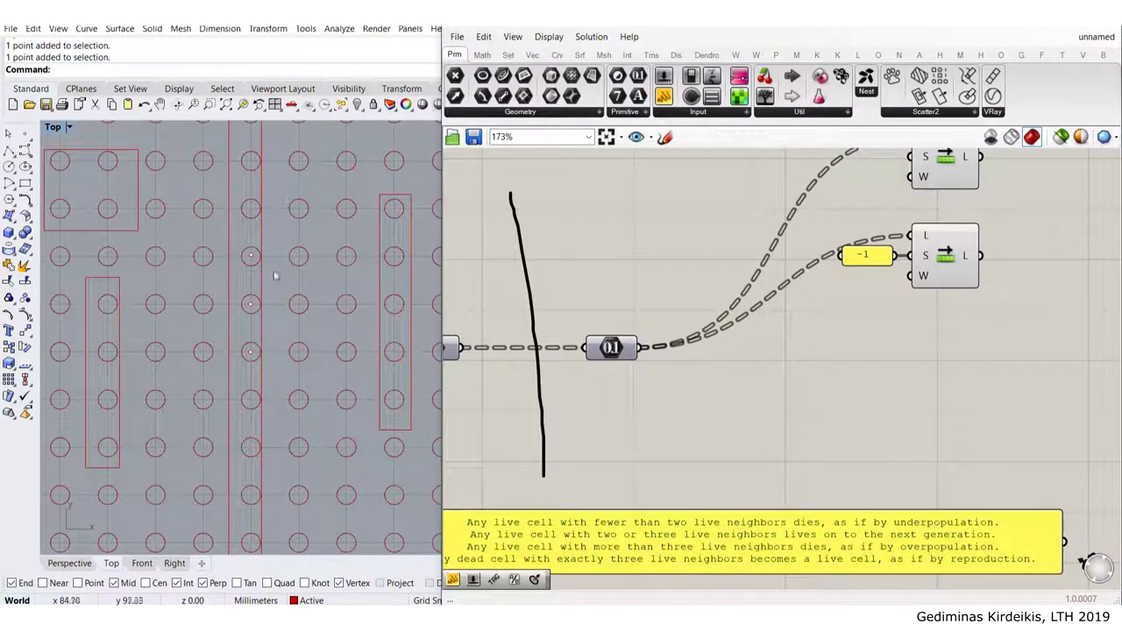
pyautogui.scroll(2, 277, 277)
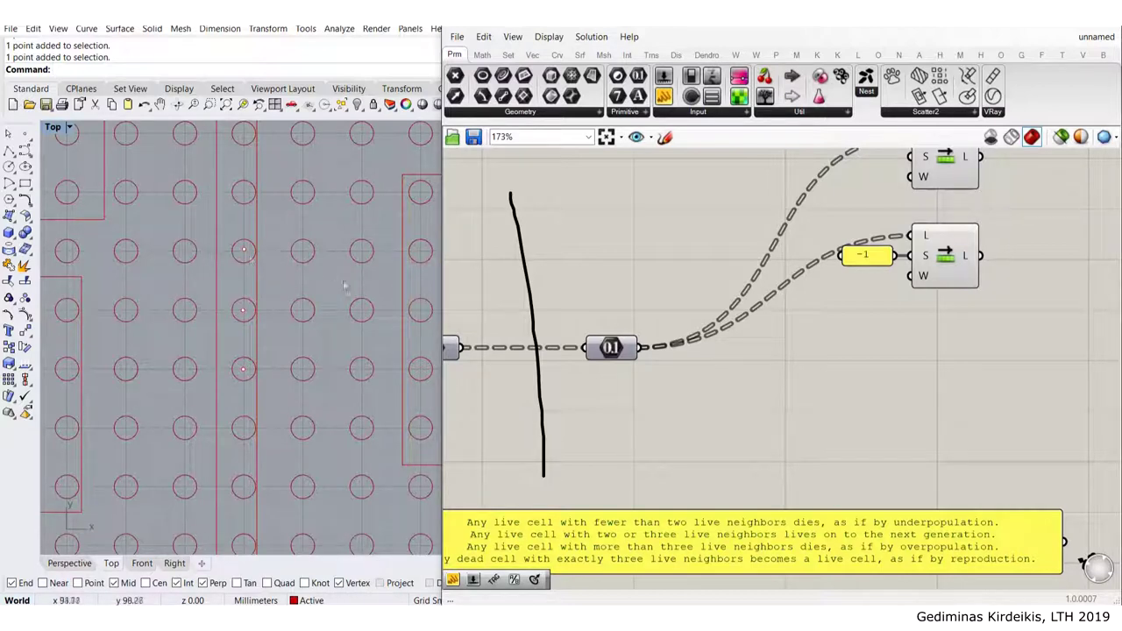
pyautogui.scroll(-3, 208, 325)
pyautogui.scroll(2, 256, 230)
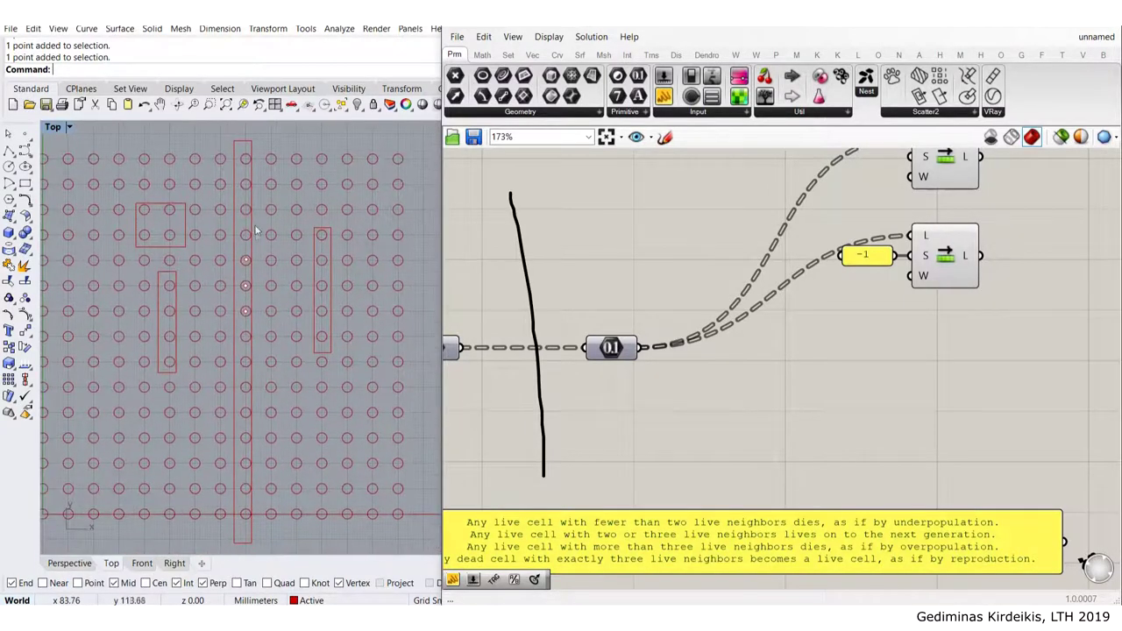
pyautogui.click(245, 140)
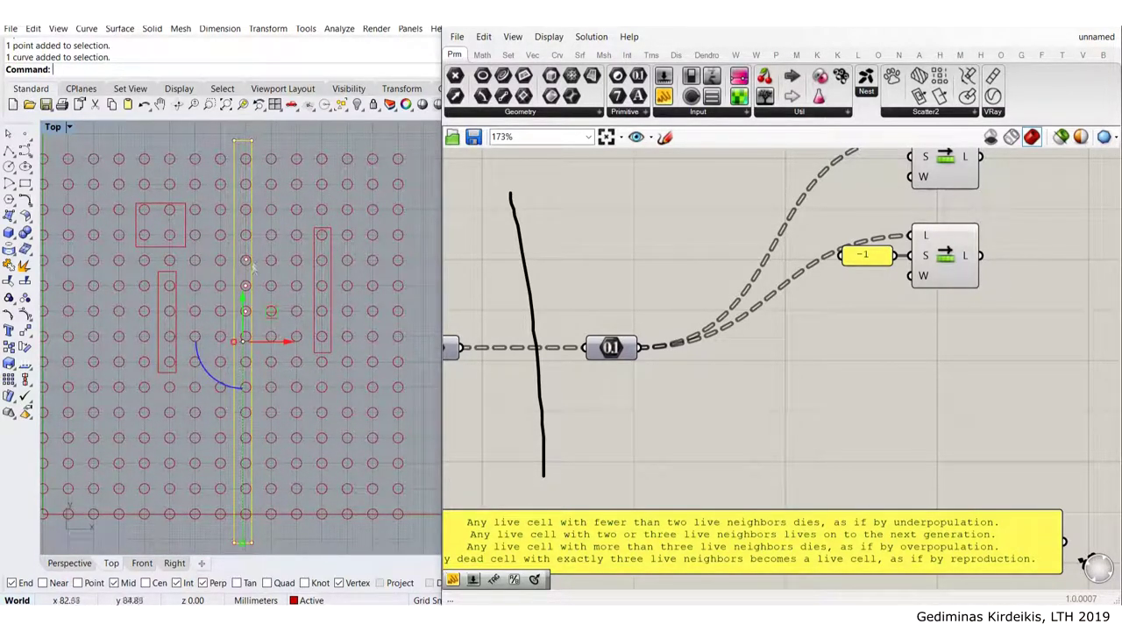
pyautogui.scroll(2, 262, 163)
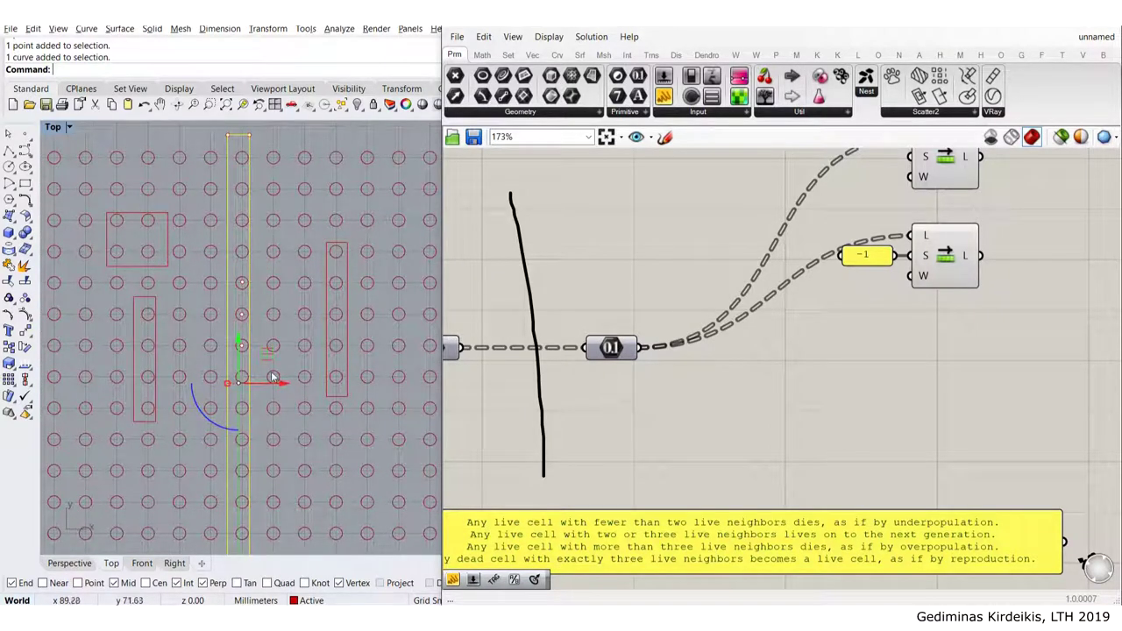
# Duplicate the tall rectangle around the neighbouring column on each side of the marked column and adjust one copy to surround its circles
pyautogui.moveTo(275, 389); pyautogui.dragTo(247, 388)
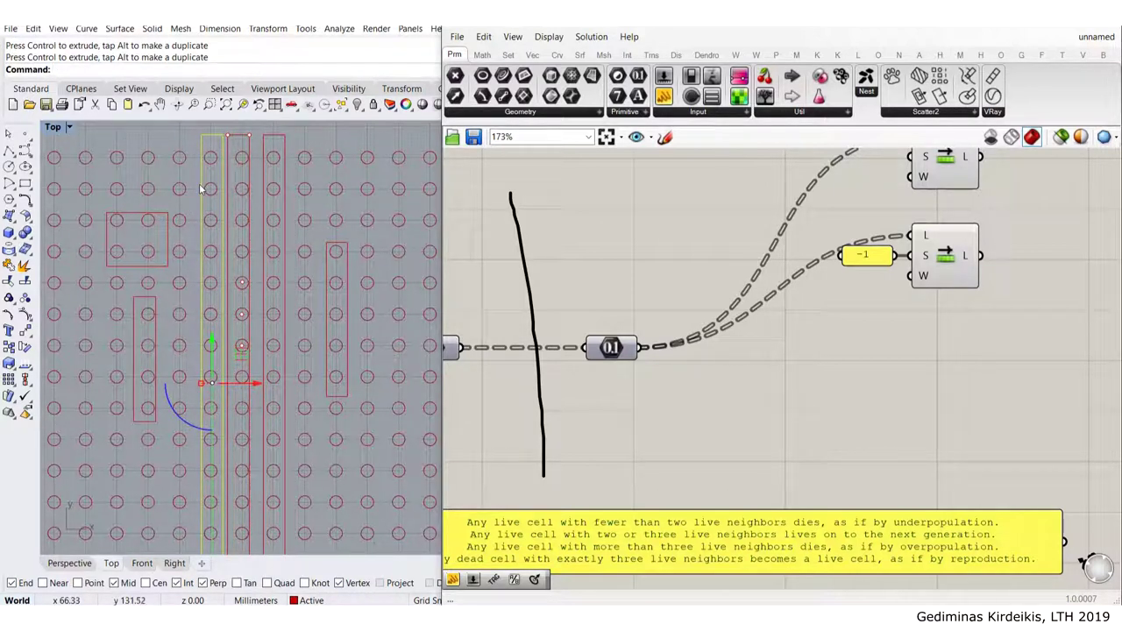
pyautogui.press('Escape')
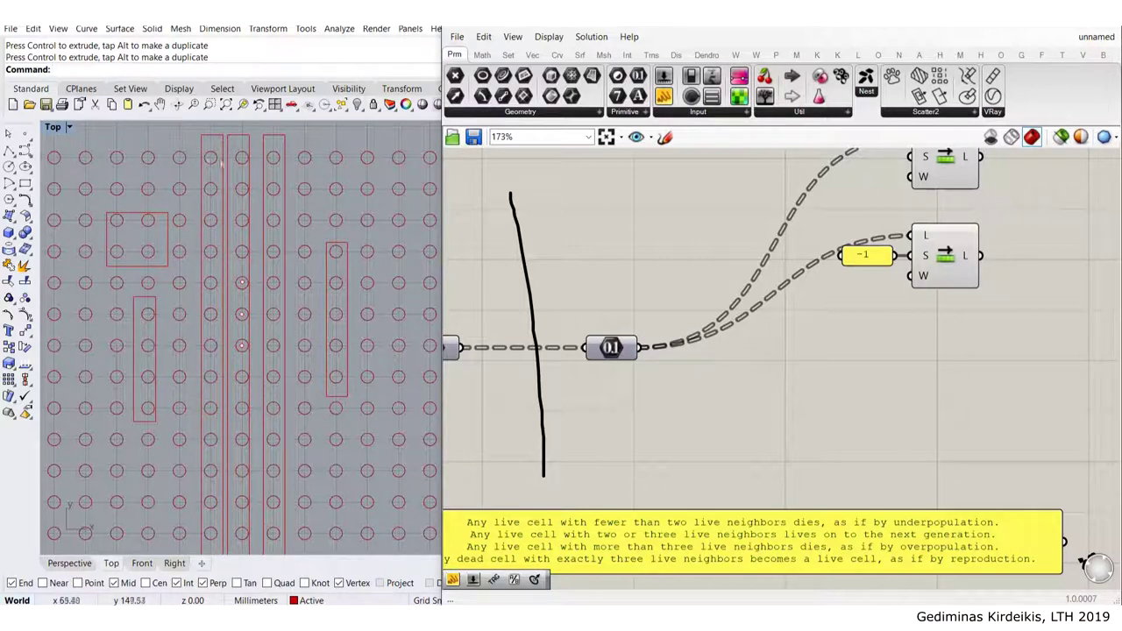
pyautogui.scroll(3, 188, 145)
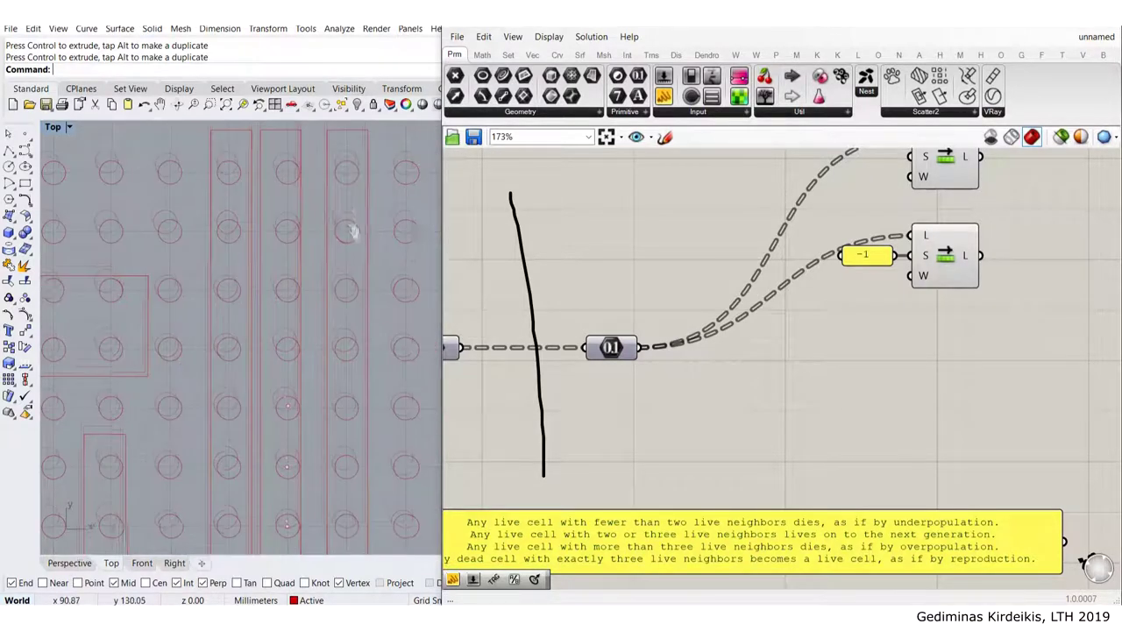
pyautogui.click(357, 193)
pyautogui.moveTo(388, 482); pyautogui.dragTo(397, 417, button='right')
pyautogui.moveTo(394, 478); pyautogui.dragTo(387, 479)
pyautogui.click(346, 331)
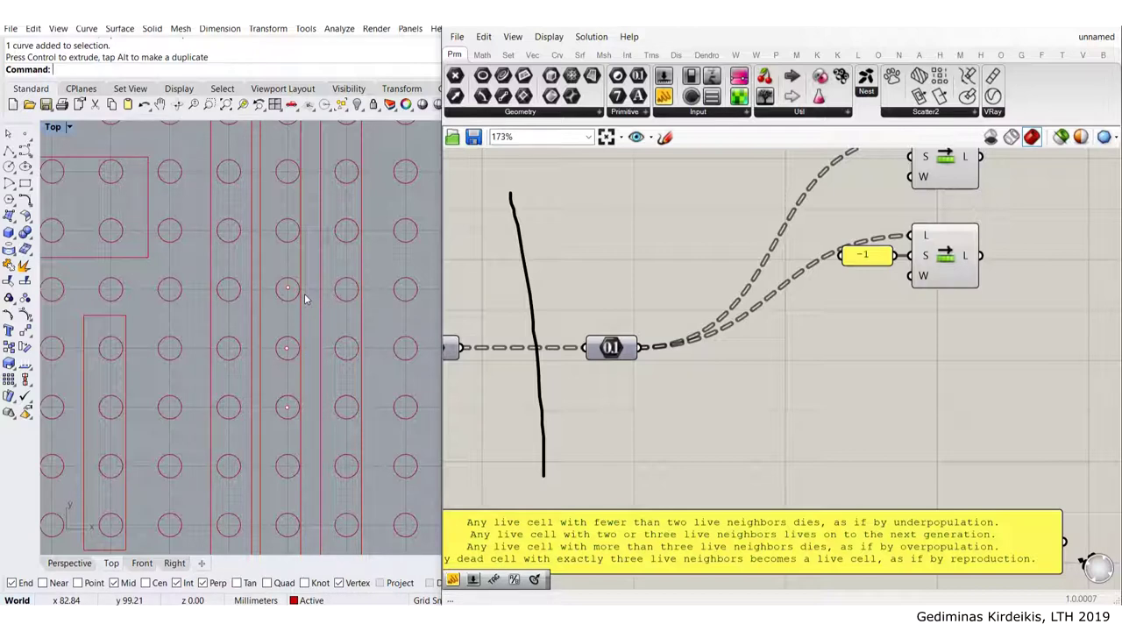
# Move the two Shift Lists and the -1 panel farther along the canvas and place the rules panel slightly lower to free space
pyautogui.scroll(-3, 697, 385)
pyautogui.moveTo(848, 315); pyautogui.dragTo(678, 186)
pyautogui.moveTo(768, 215); pyautogui.dragTo(933, 193)
pyautogui.click(754, 352)
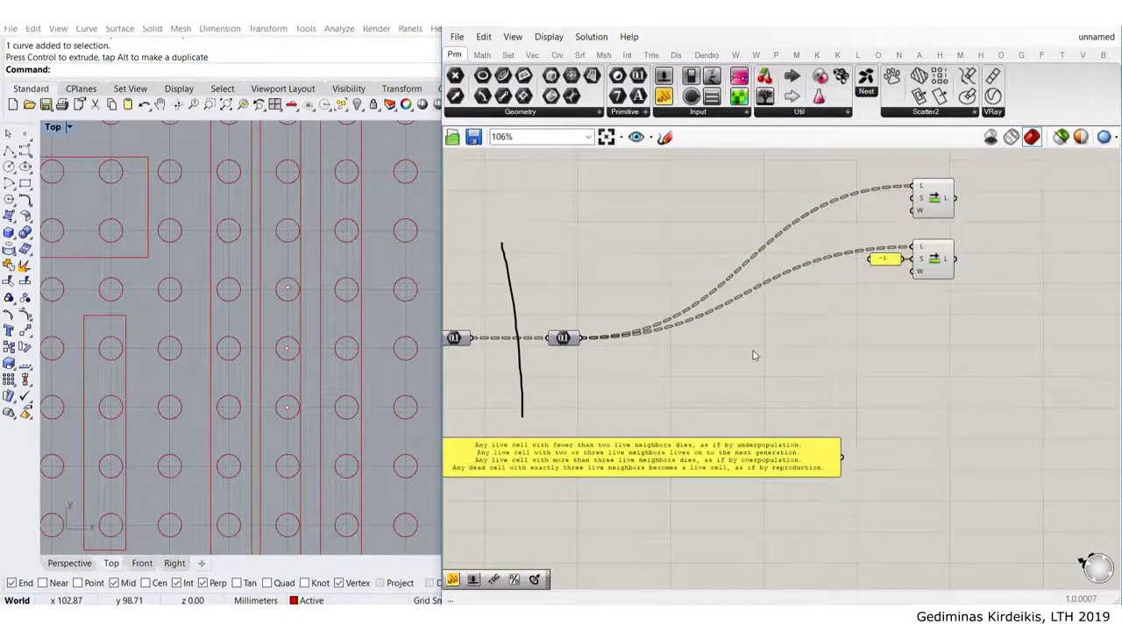
pyautogui.moveTo(735, 436); pyautogui.dragTo(732, 373, button='right')
pyautogui.moveTo(730, 374); pyautogui.dragTo(740, 411)
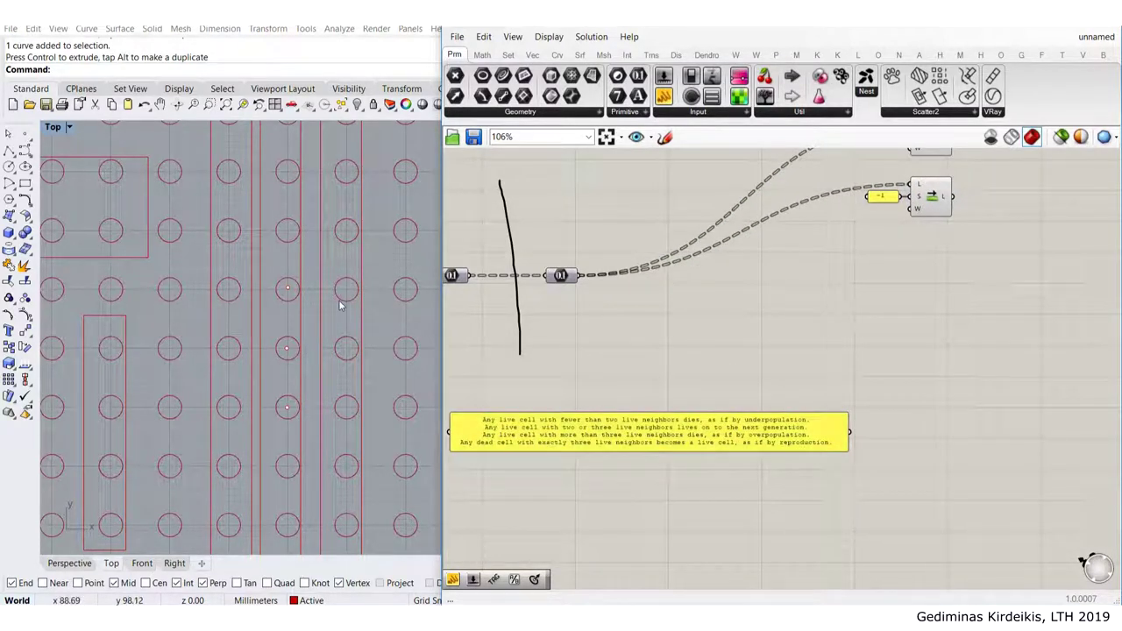
# Add a Tree Branch component and connect the second Number parameter to its tree input
pyautogui.doubleClick(675, 331)
pyautogui.write('tree bra')
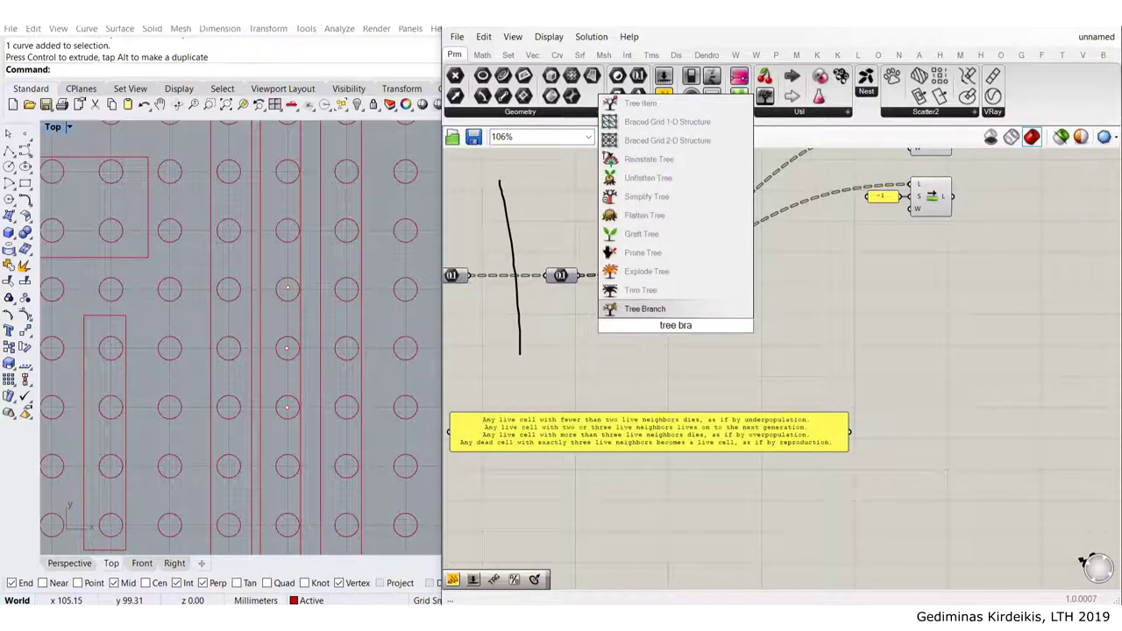
pyautogui.click(644, 309)
pyautogui.scroll(3, 614, 311)
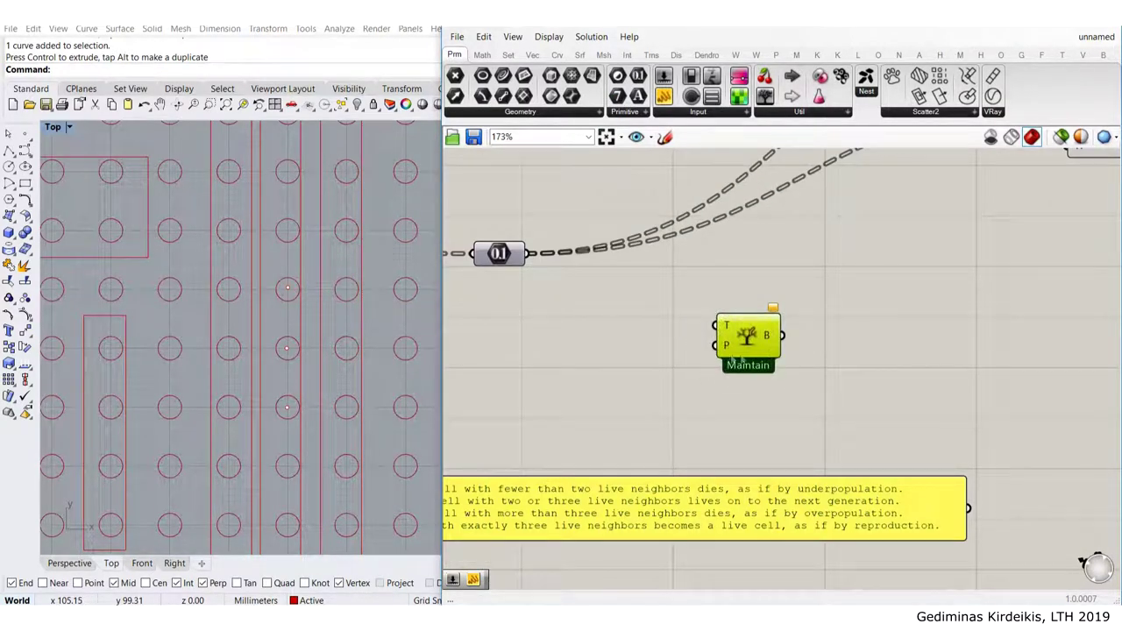
pyautogui.scroll(-5, 302, 301)
pyautogui.moveTo(292, 391); pyautogui.dragTo(263, 348, button='right')
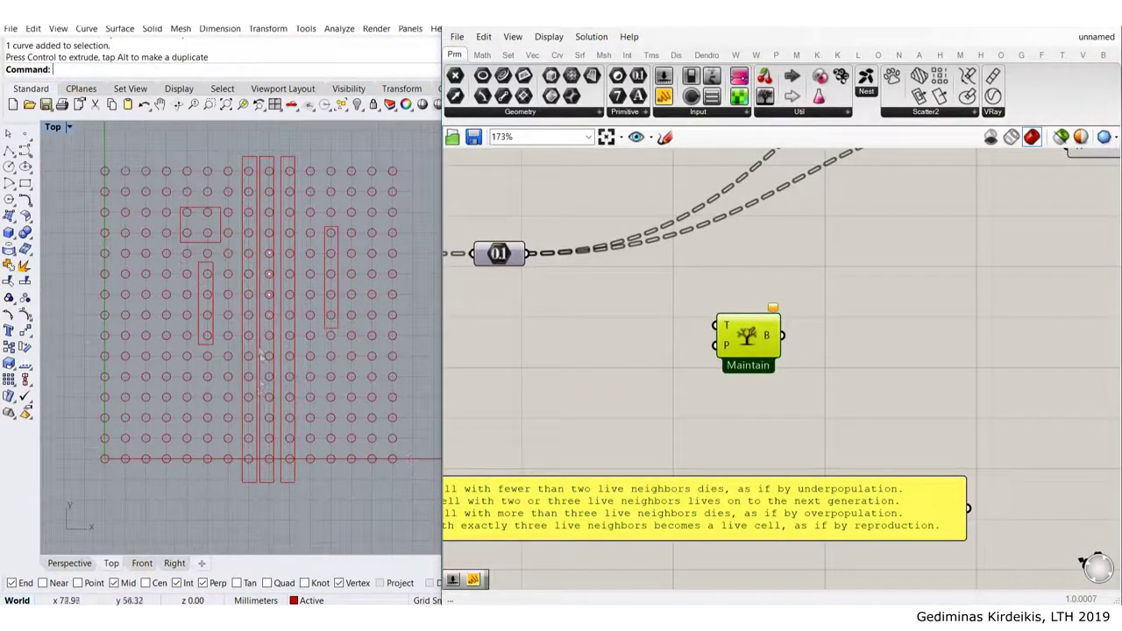
pyautogui.moveTo(524, 254); pyautogui.dragTo(747, 324)
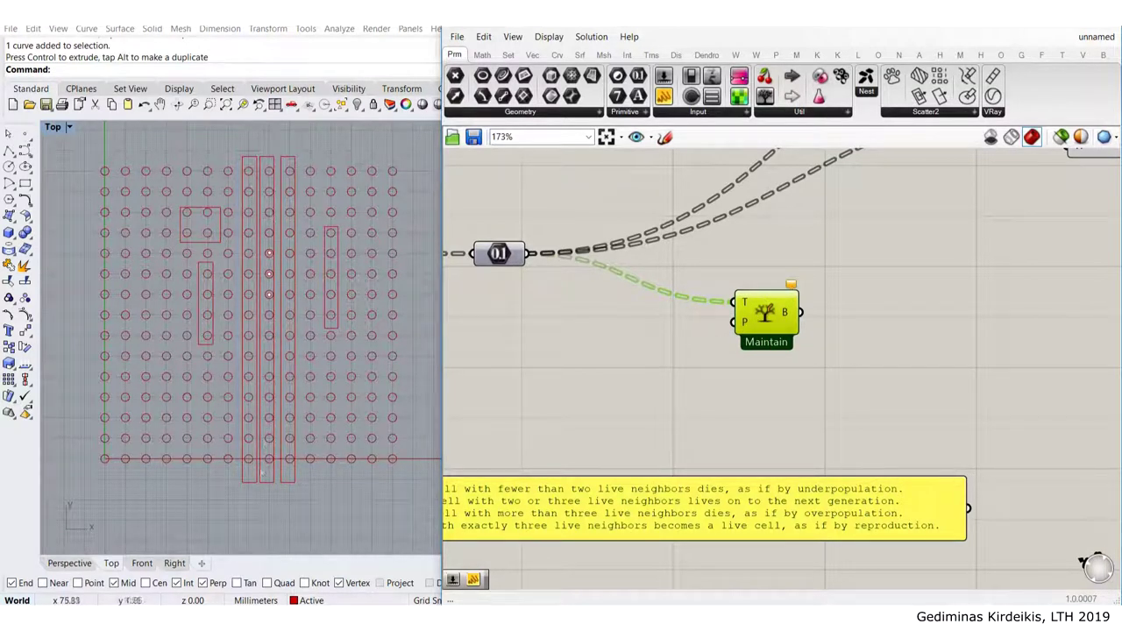
# Add a number slider set to 8 and connect it to the Tree Branch's path input
pyautogui.doubleClick(615, 348)
pyautogui.write('8')
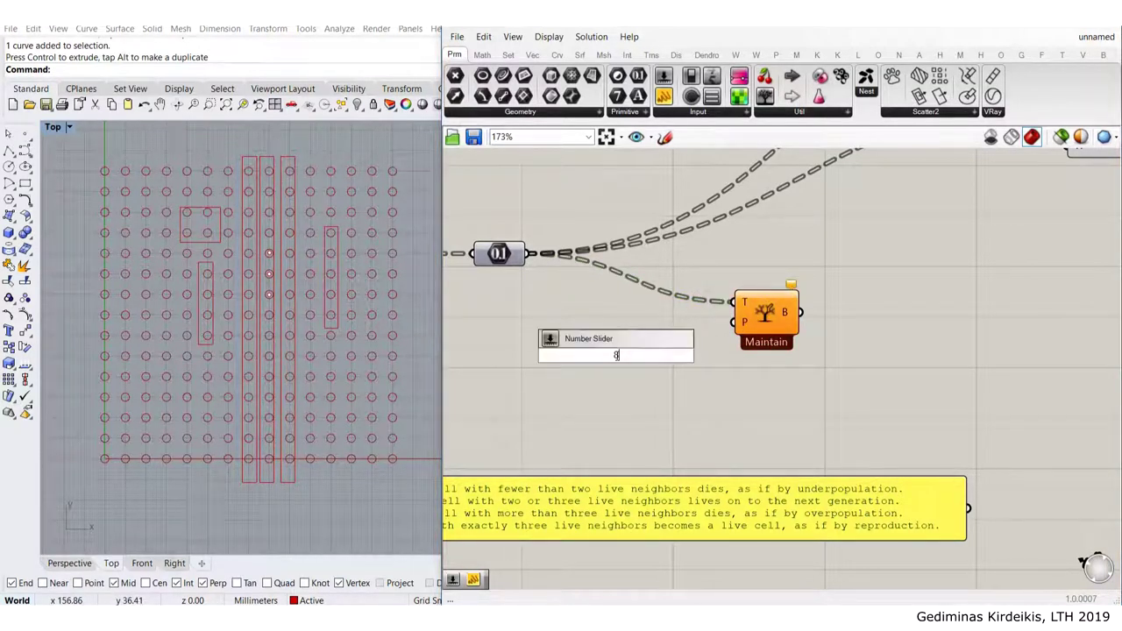
pyautogui.press('Return')
pyautogui.moveTo(699, 355); pyautogui.dragTo(733, 322)
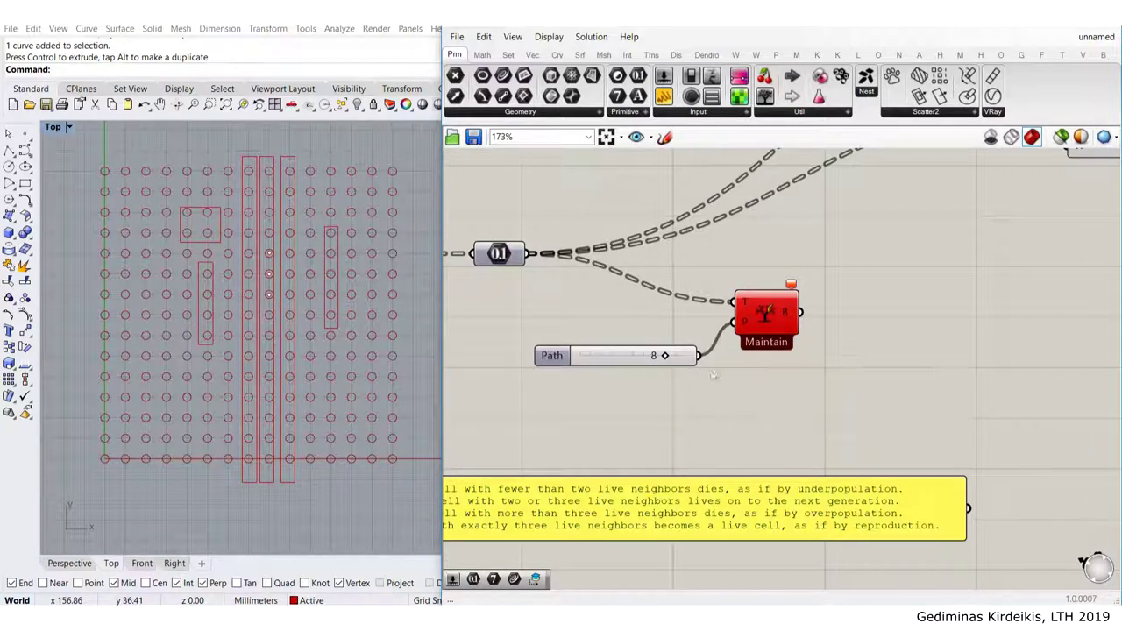
# Check the Tree Branch error and its incoming tree paths, and simplify the data of the second Number parameter
pyautogui.moveTo(791, 285)
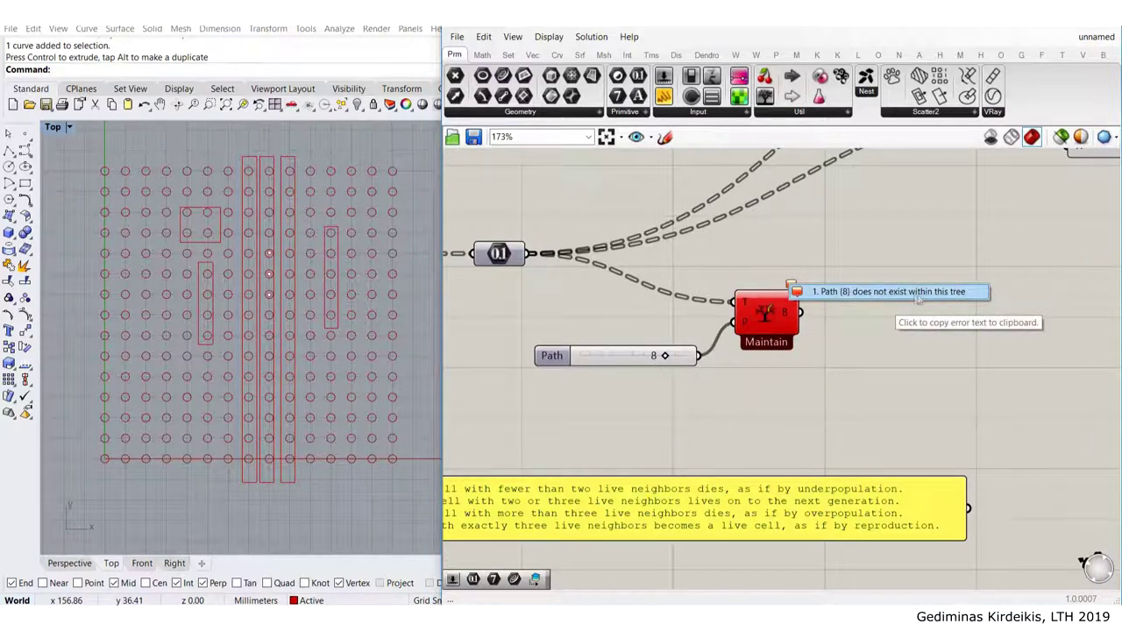
pyautogui.scroll(4, 776, 327)
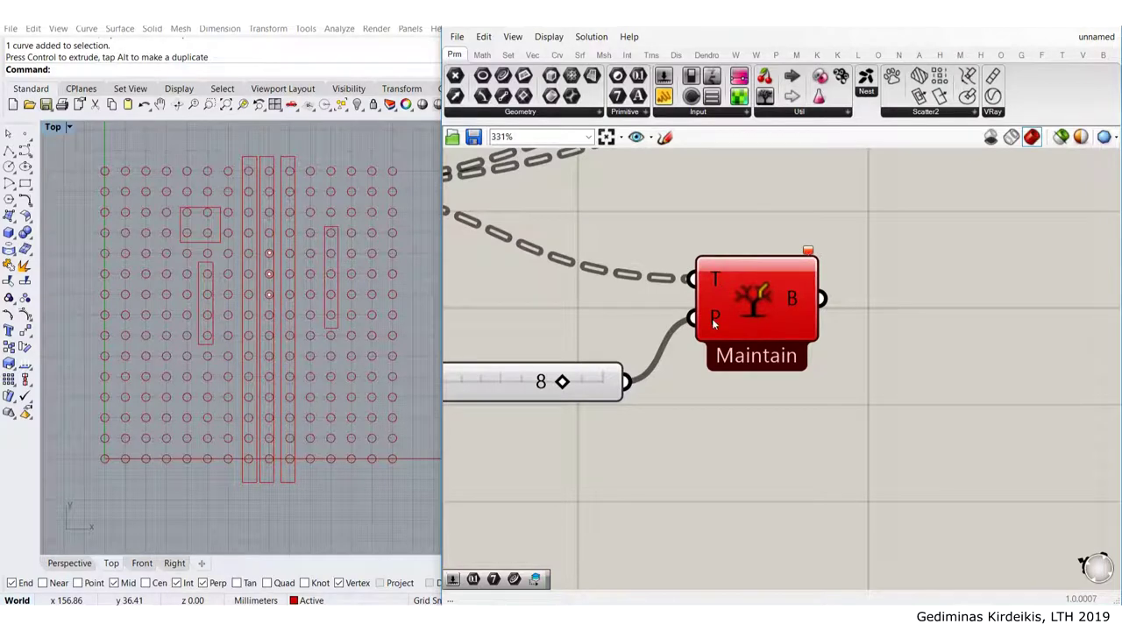
pyautogui.moveTo(715, 277)
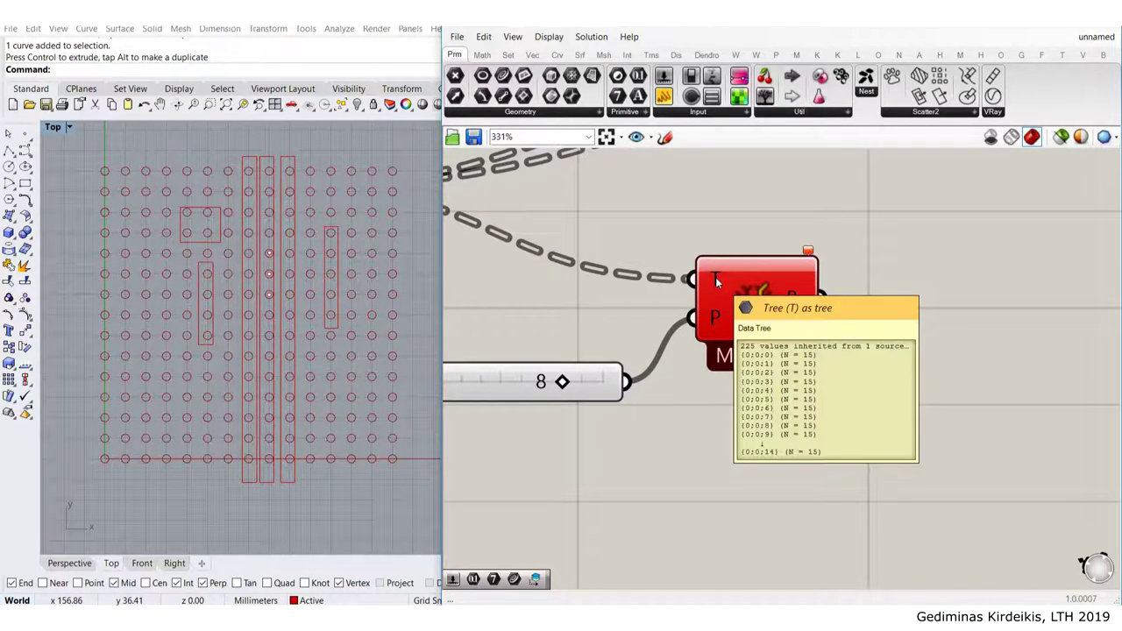
pyautogui.scroll(-4, 715, 277)
pyautogui.moveTo(464, 226); pyautogui.dragTo(585, 270, button='right')
pyautogui.scroll(2, 574, 269)
pyautogui.scroll(-2, 686, 306)
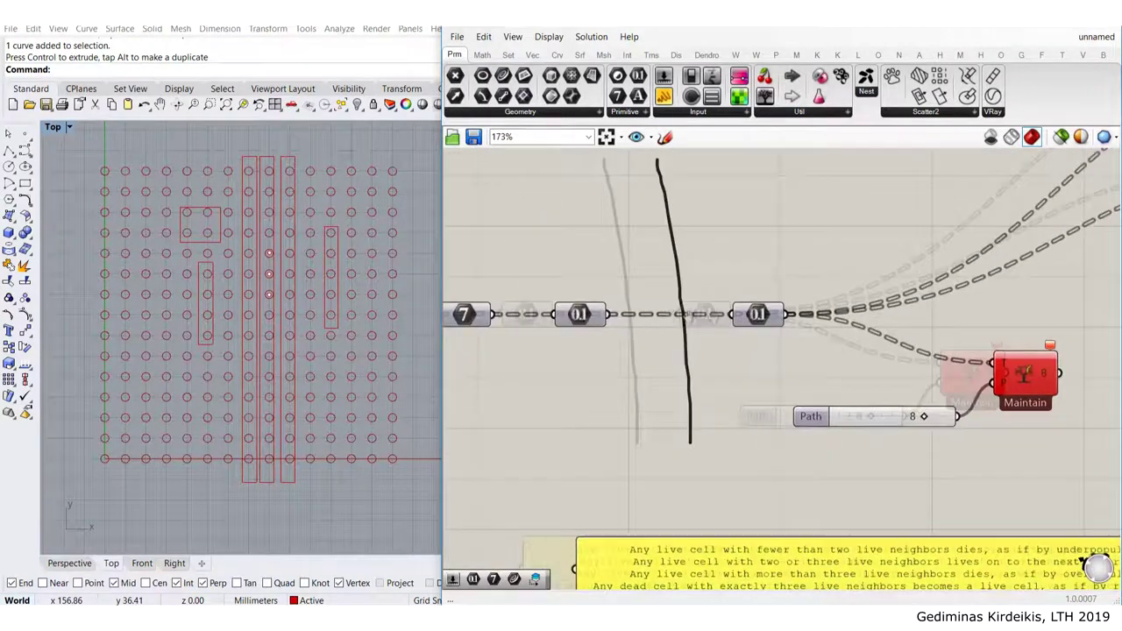
pyautogui.scroll(3, 686, 307)
pyautogui.rightClick(686, 307)
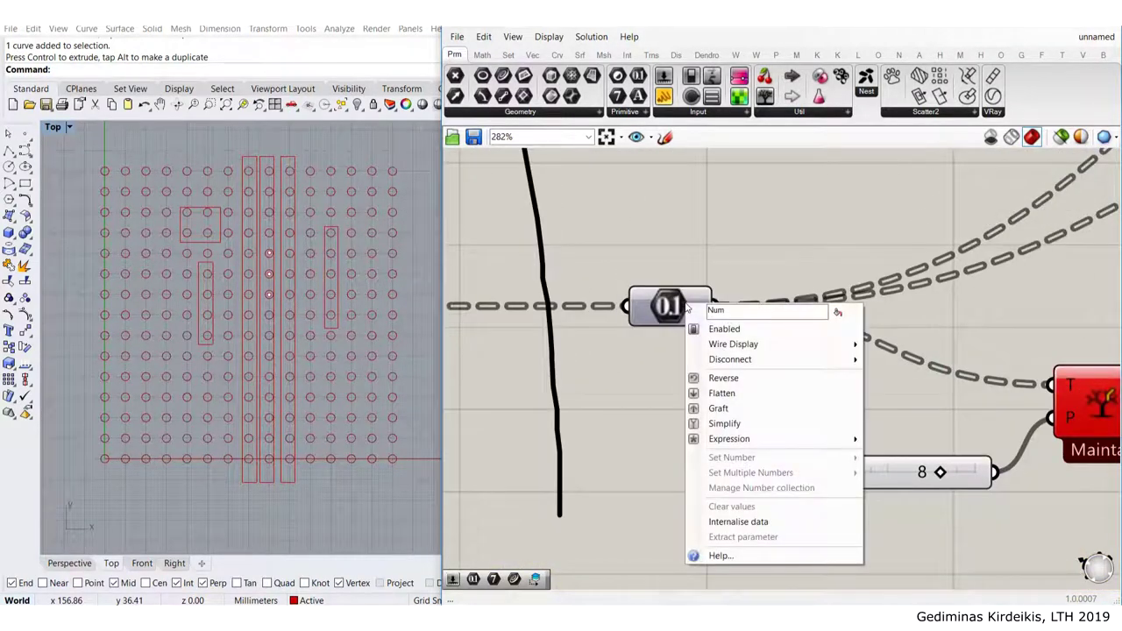
pyautogui.click(723, 423)
pyautogui.scroll(-3, 819, 373)
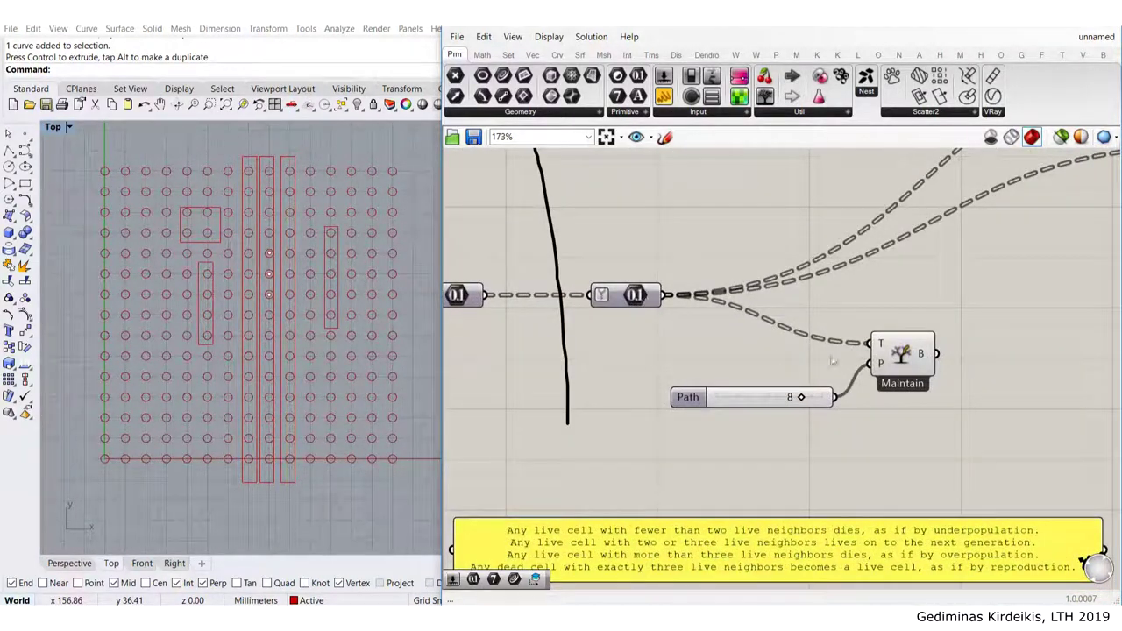
# Inspect the values in the Tree Branch's branch output
pyautogui.moveTo(828, 352); pyautogui.dragTo(759, 341, button='right')
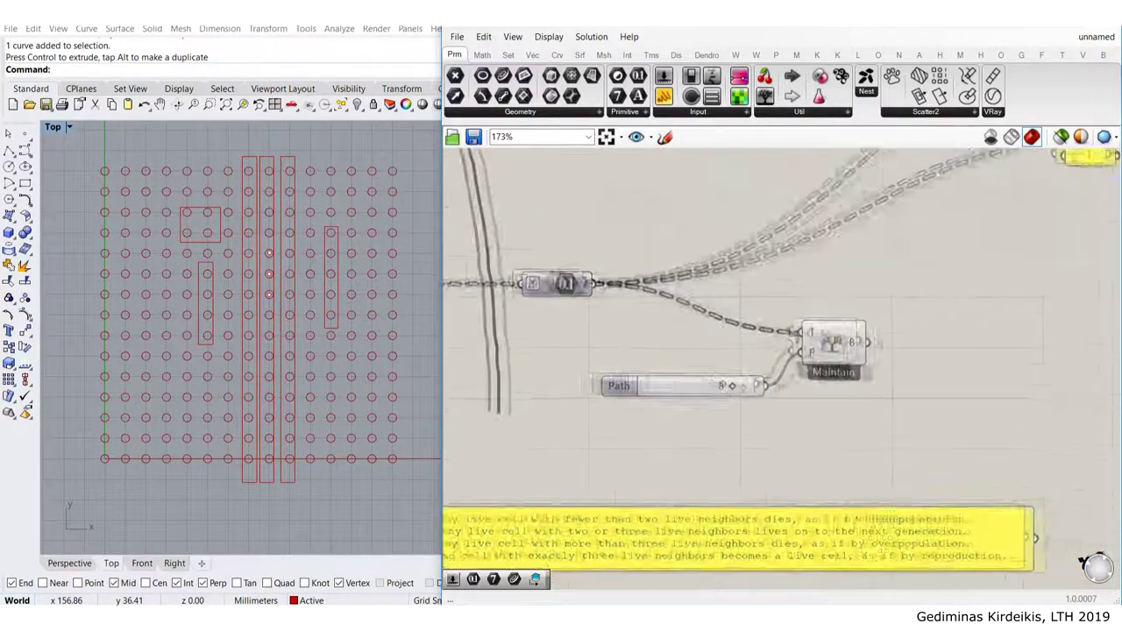
pyautogui.click(827, 340)
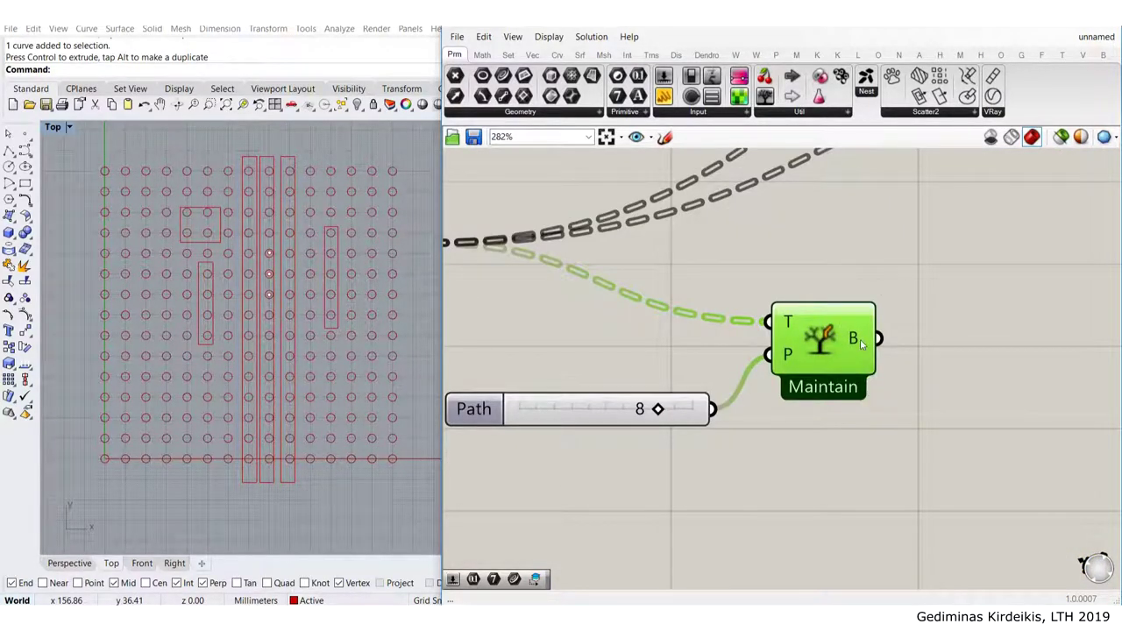
pyautogui.moveTo(854, 337)
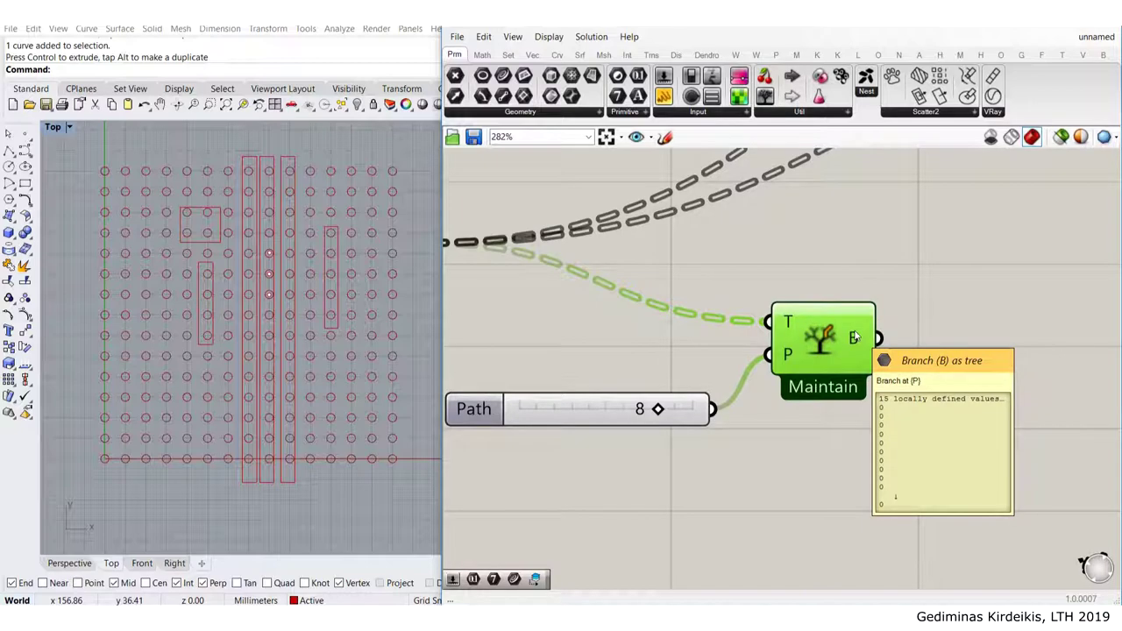
# Connect the grid's Construct Point output to the Tree Branch's tree input and simplify that input
pyautogui.scroll(-6, 854, 337)
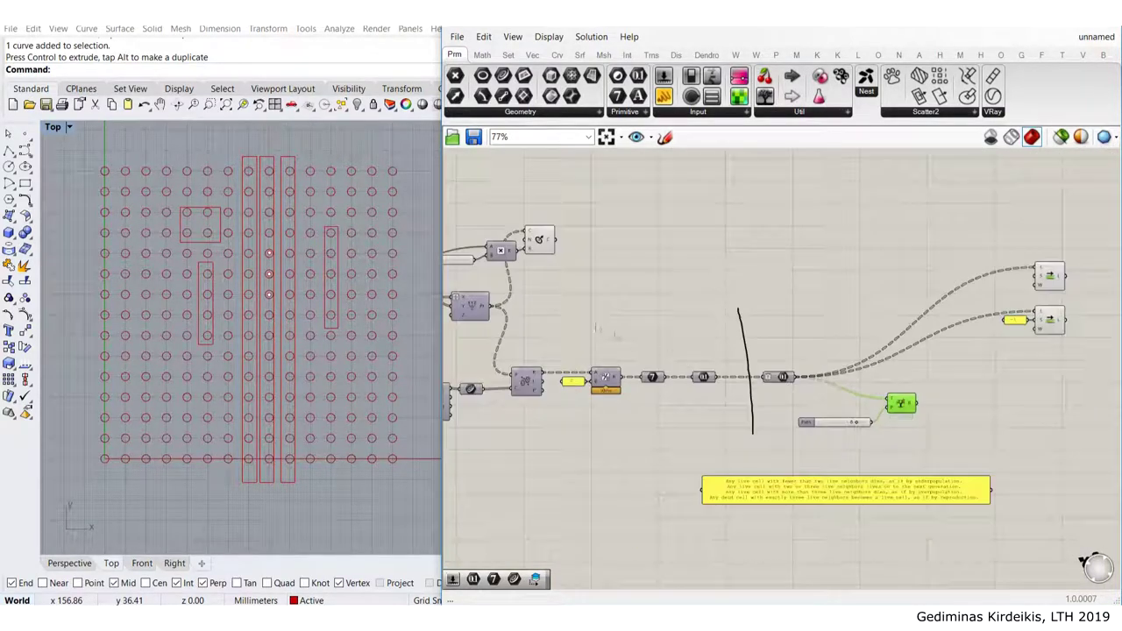
pyautogui.scroll(2, 541, 309)
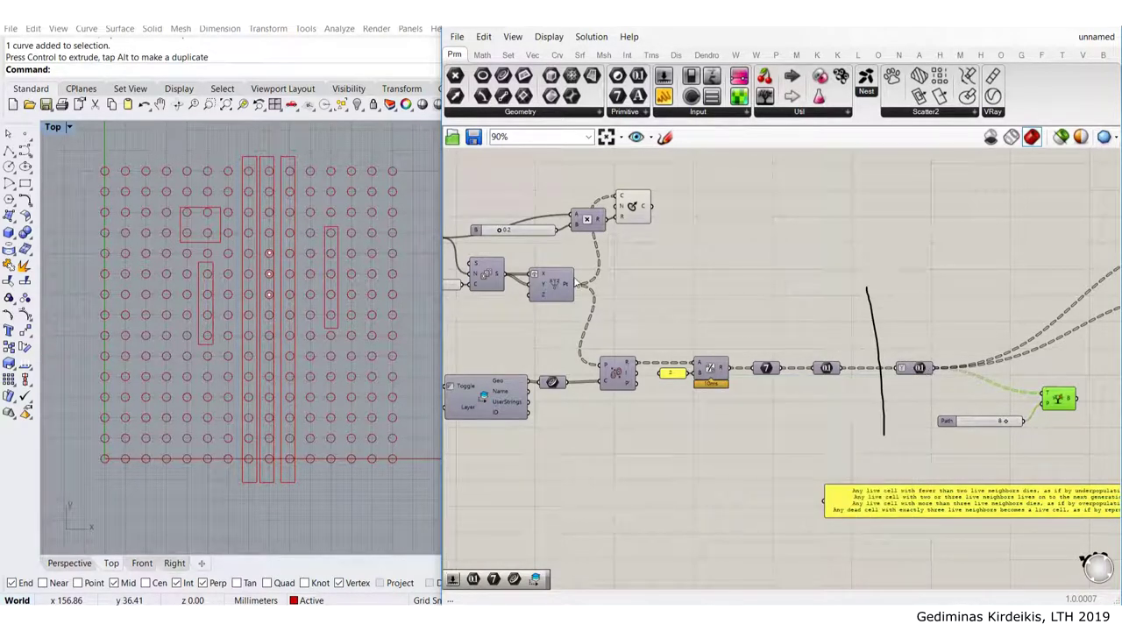
pyautogui.moveTo(574, 285); pyautogui.dragTo(1042, 394)
pyautogui.moveTo(1043, 395); pyautogui.dragTo(895, 354, button='right')
pyautogui.scroll(5, 895, 354)
pyautogui.scroll(4, 894, 350)
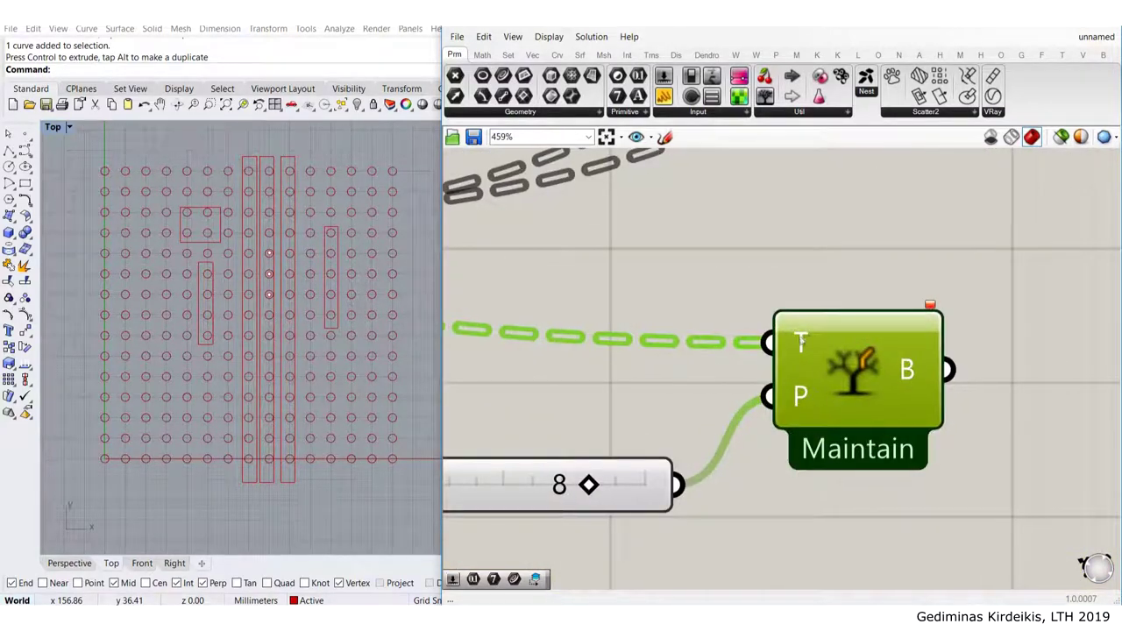
pyautogui.rightClick(799, 335)
pyautogui.click(837, 470)
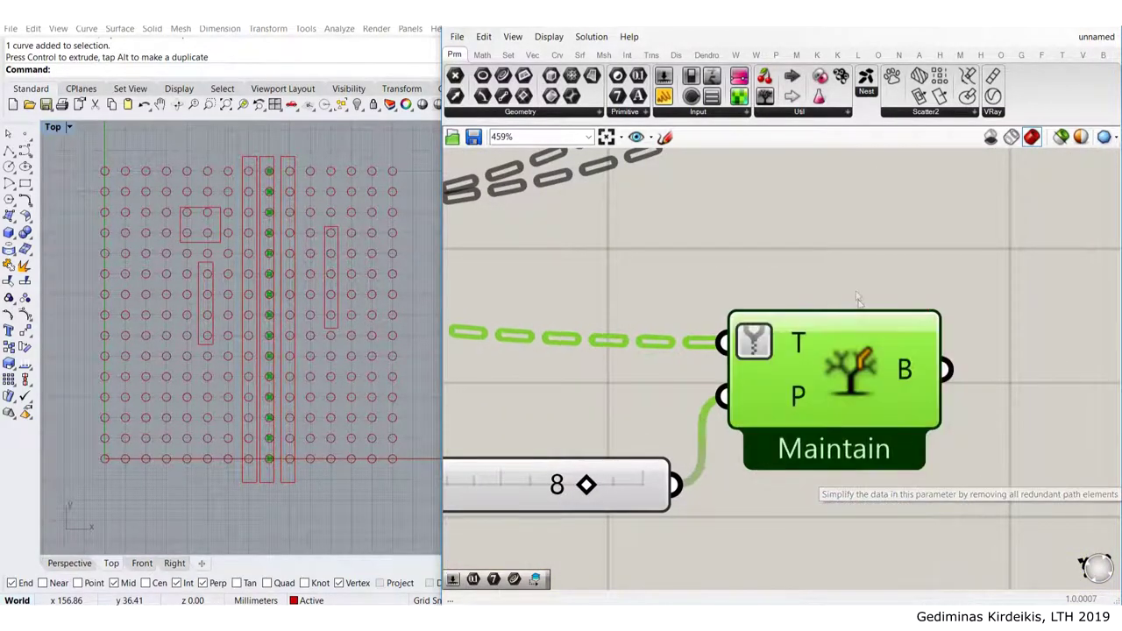
# Preview the points of the extracted branch and set the path slider to 7 to show the adjacent column
pyautogui.click(854, 286)
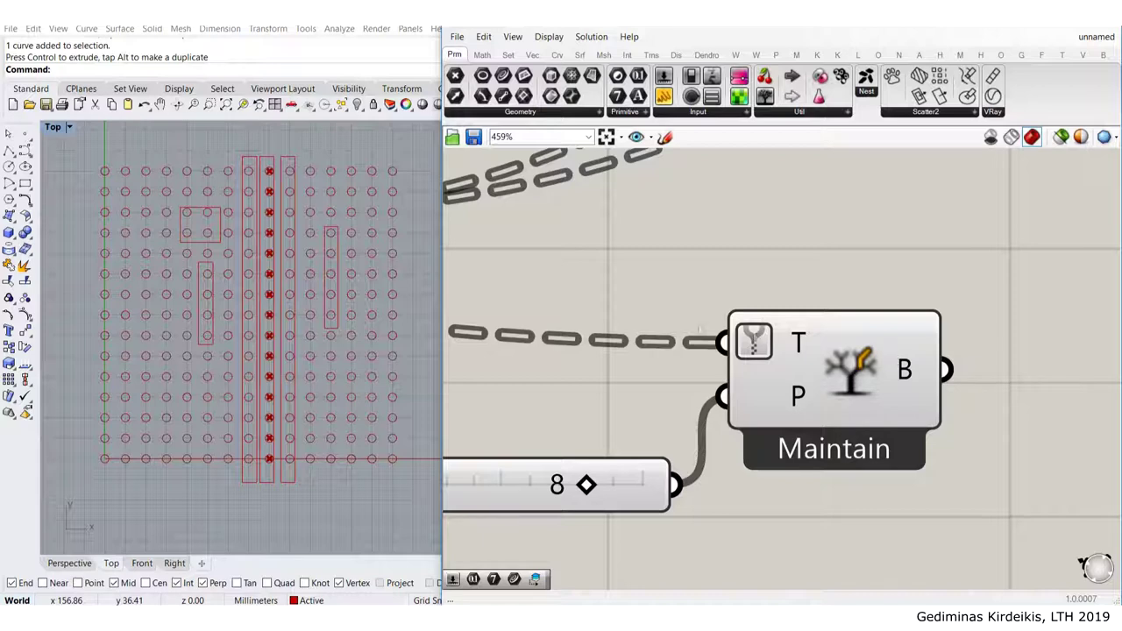
pyautogui.click(821, 361)
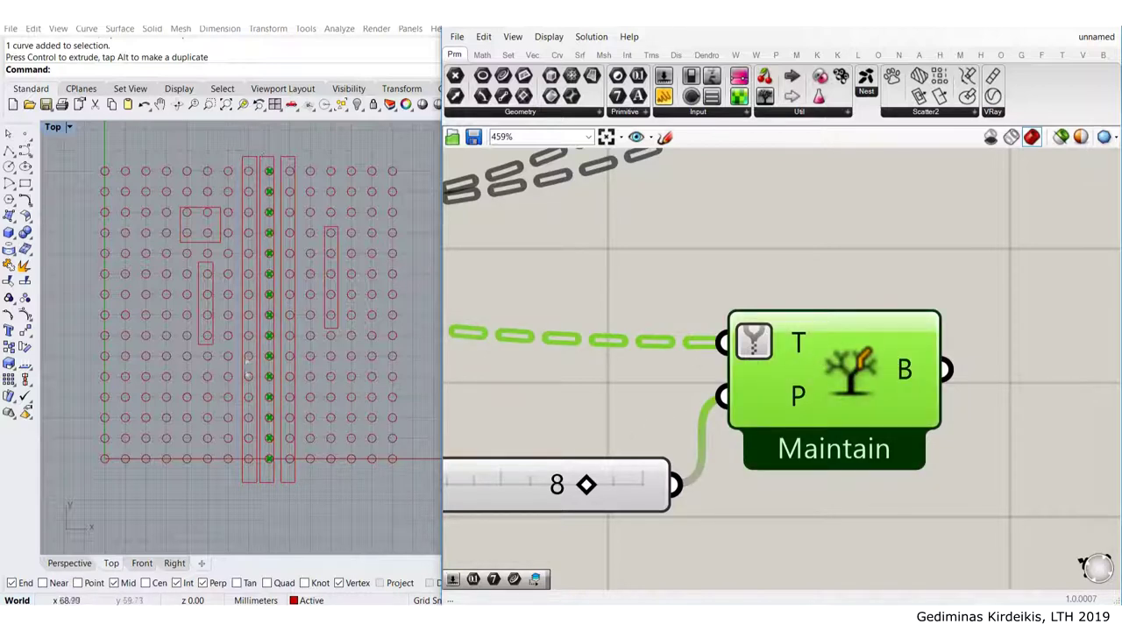
pyautogui.scroll(4, 538, 487)
pyautogui.moveTo(676, 500); pyautogui.dragTo(600, 492)
pyautogui.scroll(-5, 598, 492)
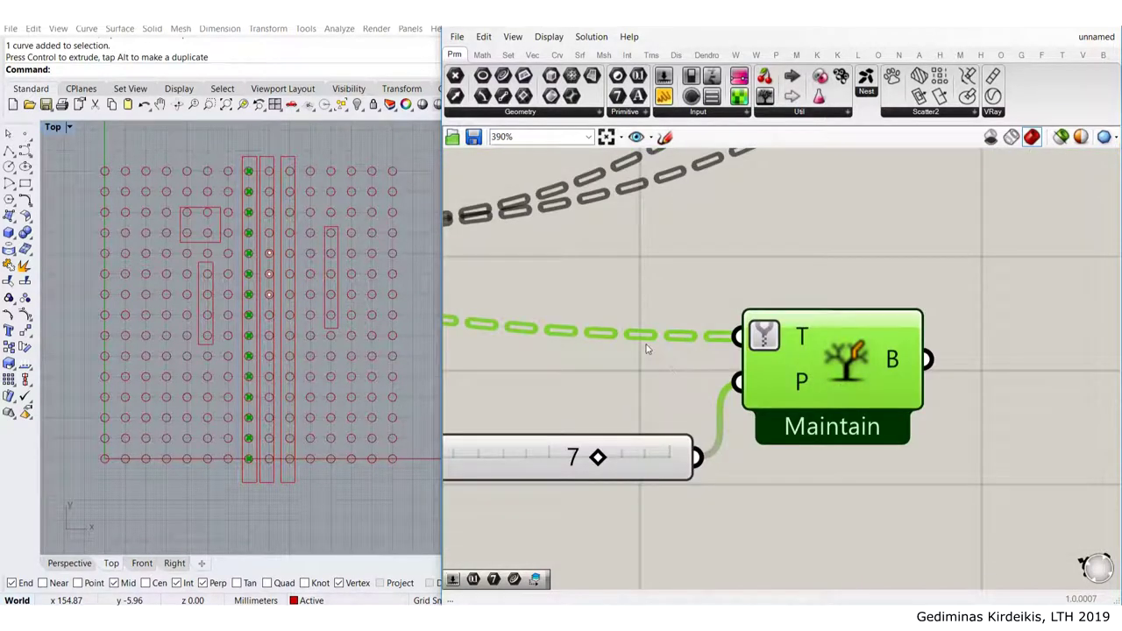
# Examine the previewed column against the three marked points, selecting the tall rectangle around the marked column
pyautogui.scroll(-3, 603, 338)
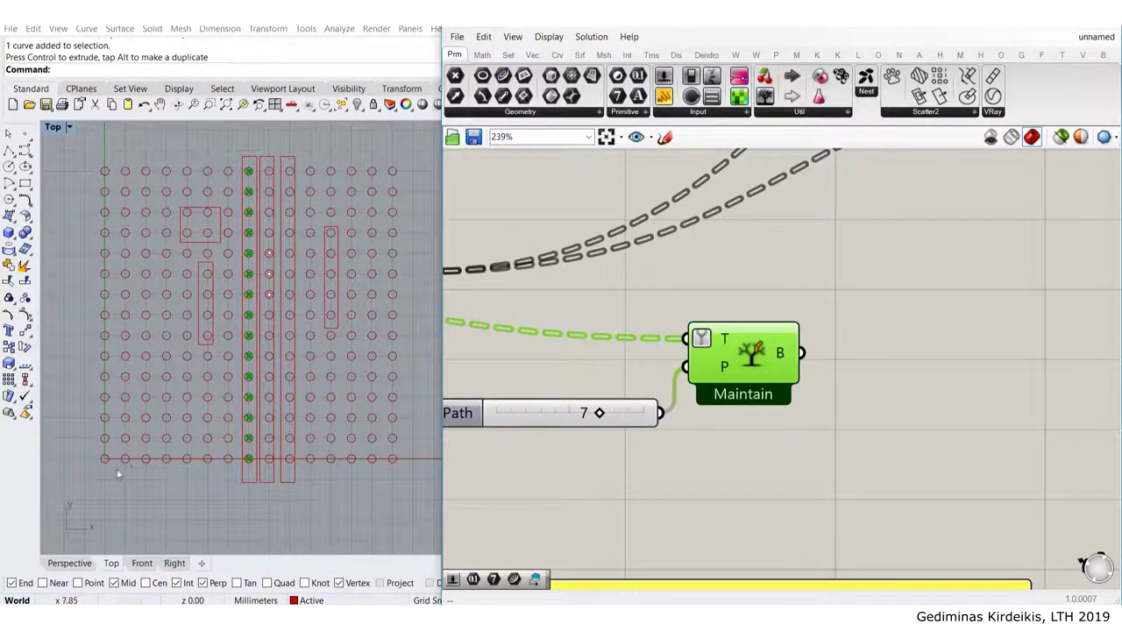
pyautogui.scroll(-4, 861, 438)
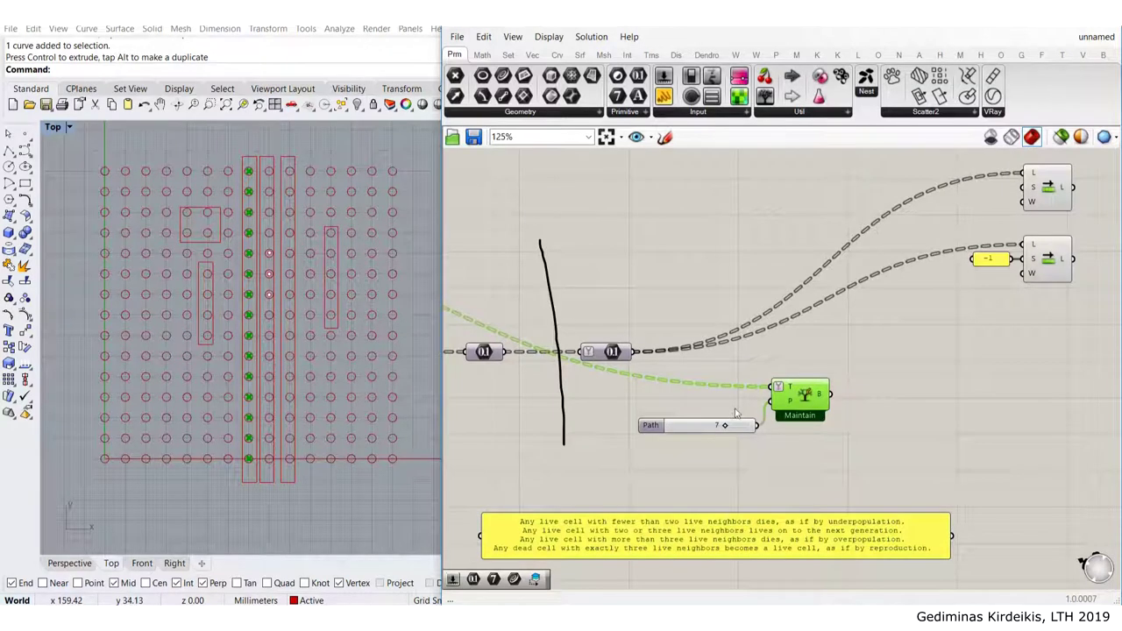
pyautogui.scroll(5, 268, 266)
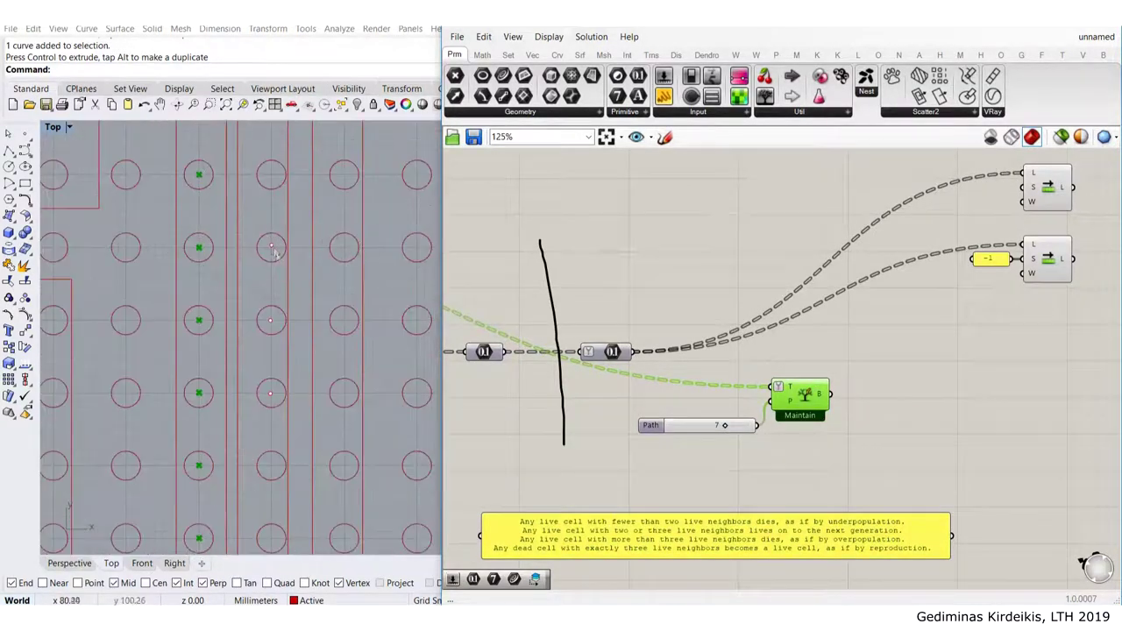
pyautogui.click(288, 287)
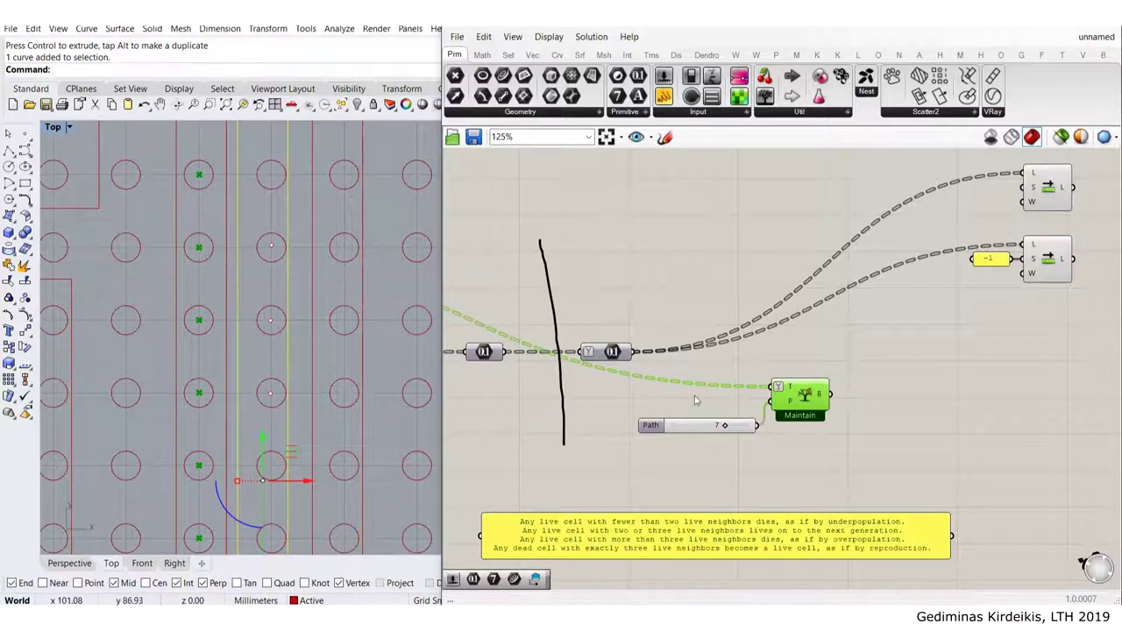
pyautogui.scroll(-5, 254, 309)
pyautogui.scroll(3, 314, 308)
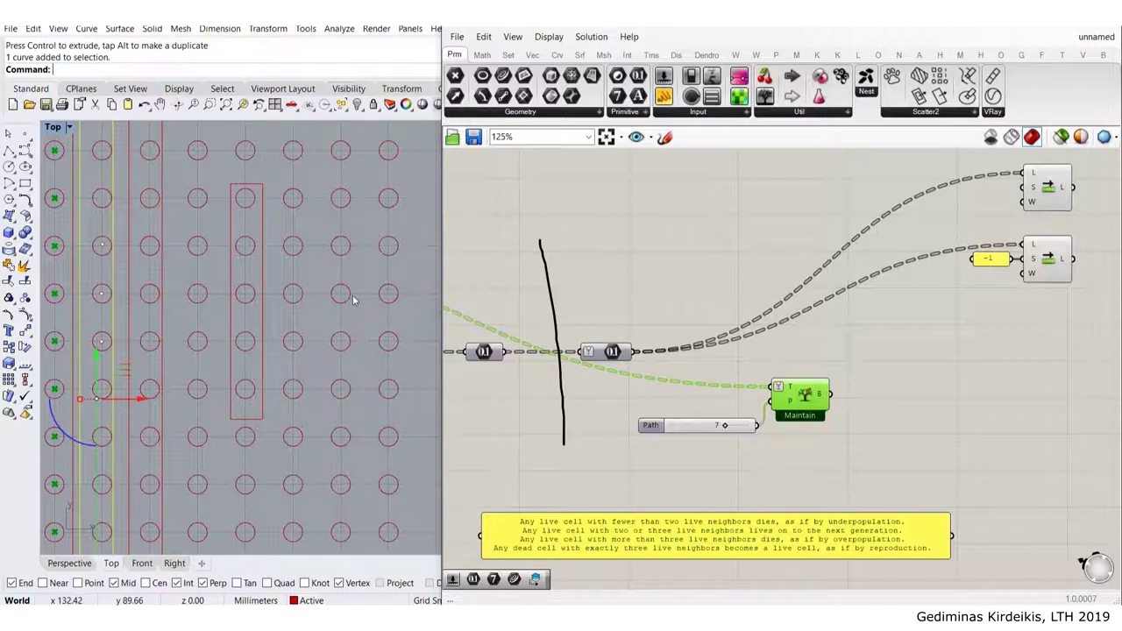
# Delete the path slider connected to the Tree Branch
pyautogui.click(988, 420)
pyautogui.moveTo(701, 363); pyautogui.dragTo(700, 303, button='right')
pyautogui.click(693, 372)
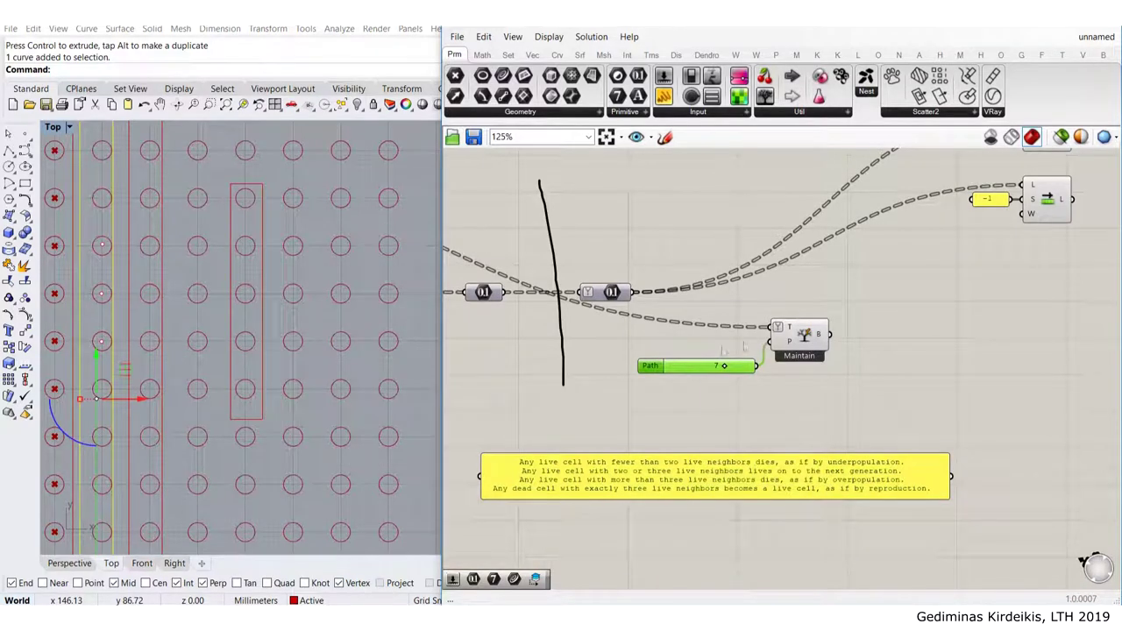
pyautogui.press('Delete')
# Move the Tree Branch farther from the second Number parameter and connect that parameter to its tree input in place of the points
pyautogui.scroll(-2, 787, 339)
pyautogui.moveTo(787, 339); pyautogui.dragTo(850, 357)
pyautogui.scroll(1, 666, 304)
pyautogui.moveTo(678, 308); pyautogui.dragTo(924, 350)
pyautogui.click(802, 388)
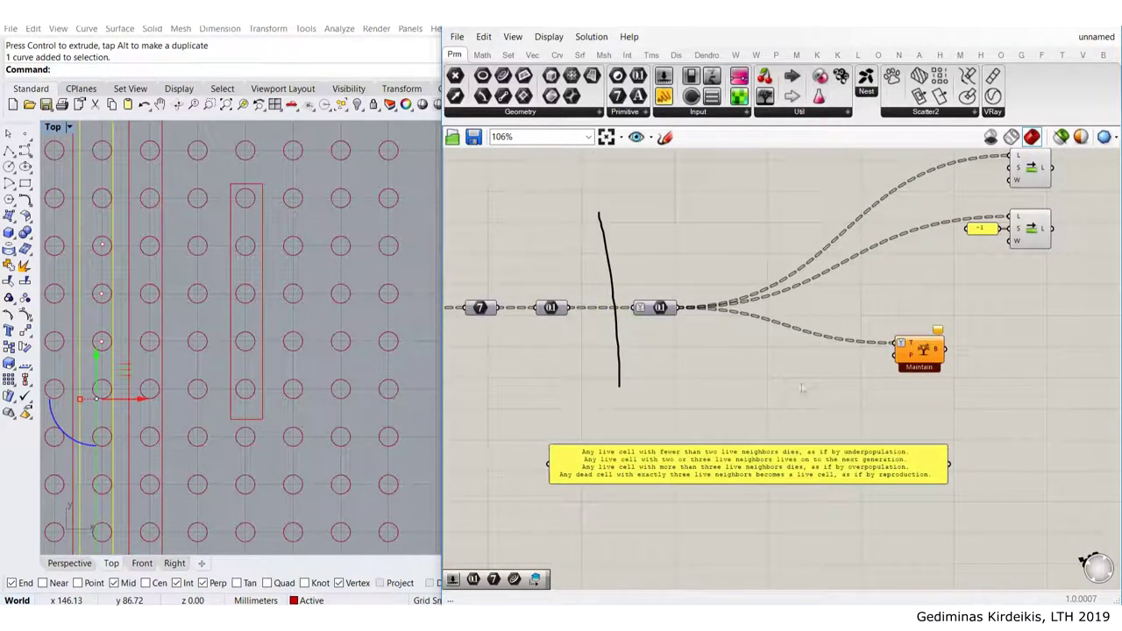
# Nudge the second Number parameter and the Tree Branch into place and inspect the parameter's branch structure
pyautogui.scroll(3, 800, 388)
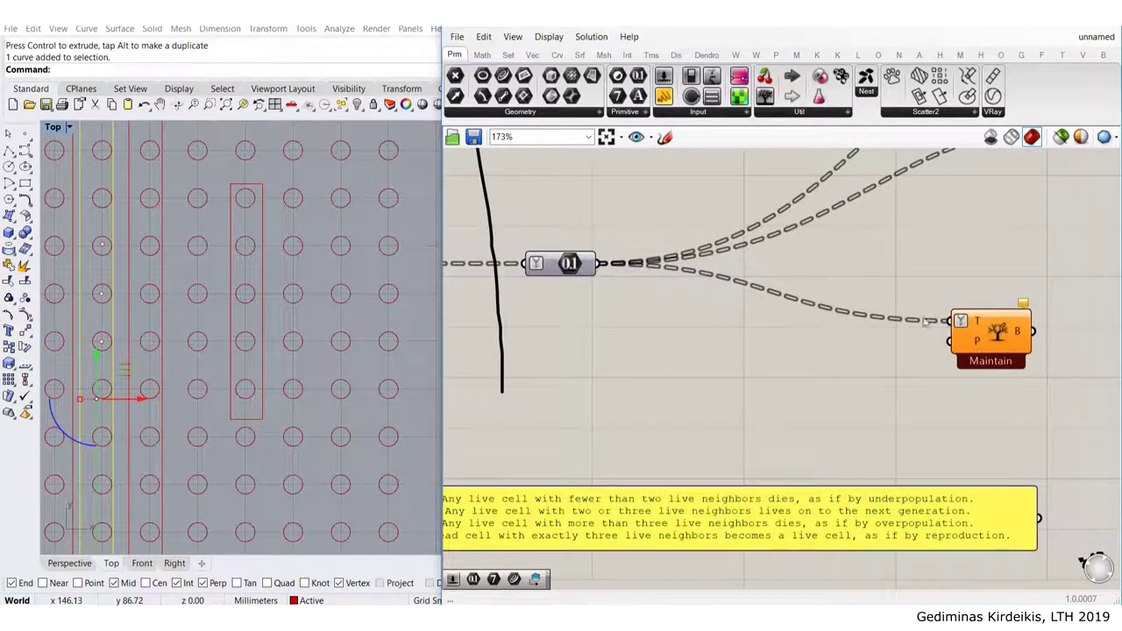
pyautogui.moveTo(574, 267); pyautogui.dragTo(583, 264)
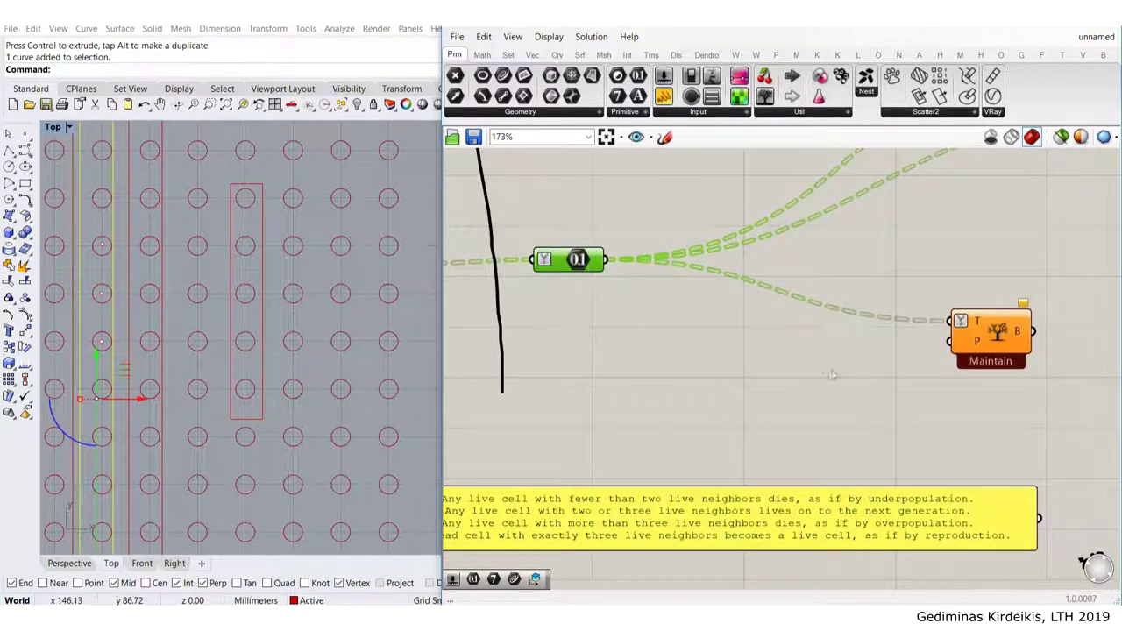
pyautogui.moveTo(975, 324); pyautogui.dragTo(968, 327)
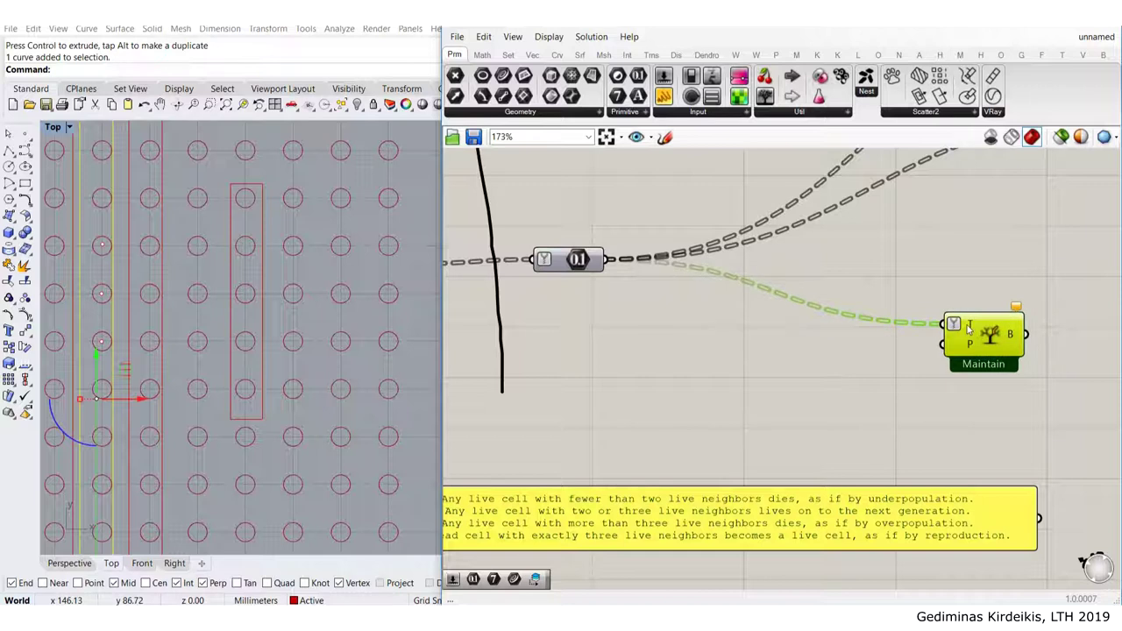
pyautogui.click(865, 361)
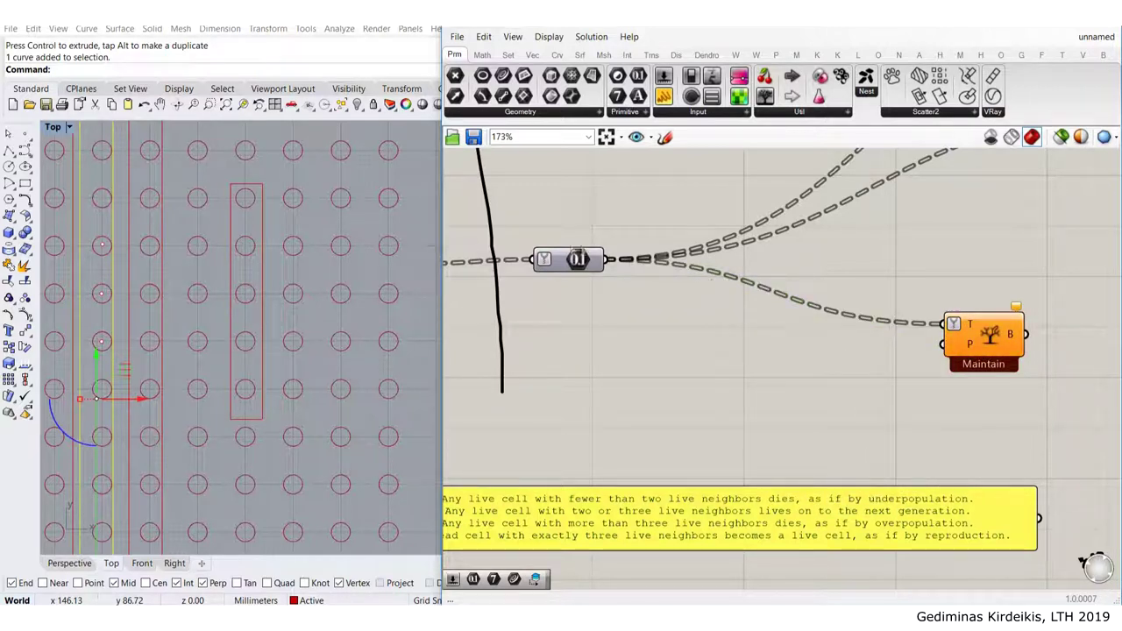
pyautogui.moveTo(575, 259)
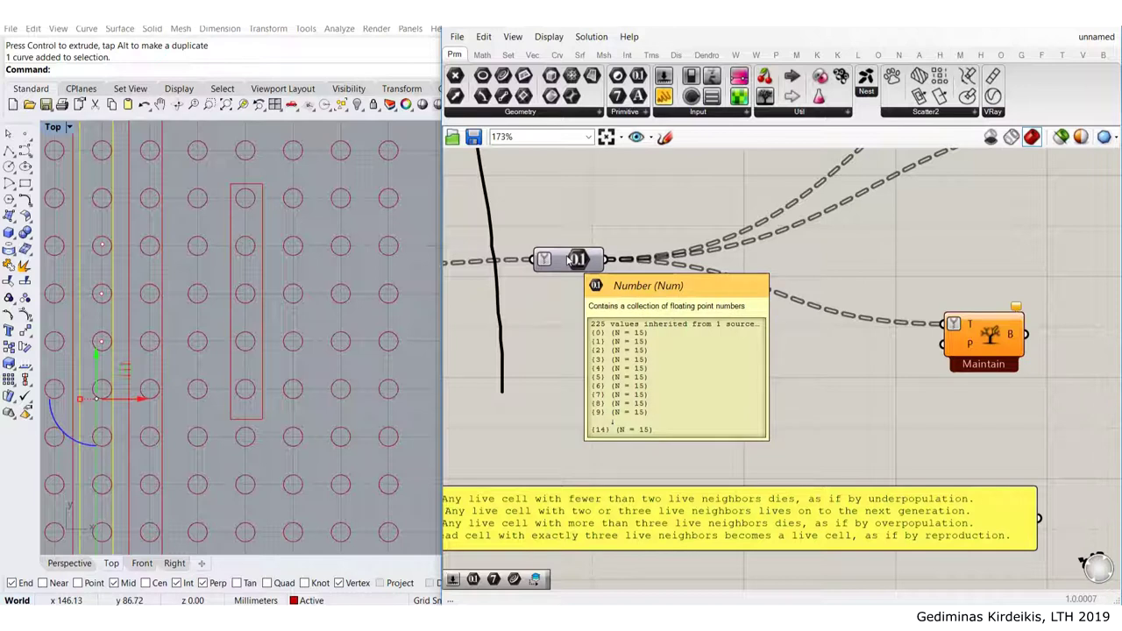
# Add a Tree Statistics component below the second Number parameter and connect that parameter to its tree input
pyautogui.doubleClick(614, 360)
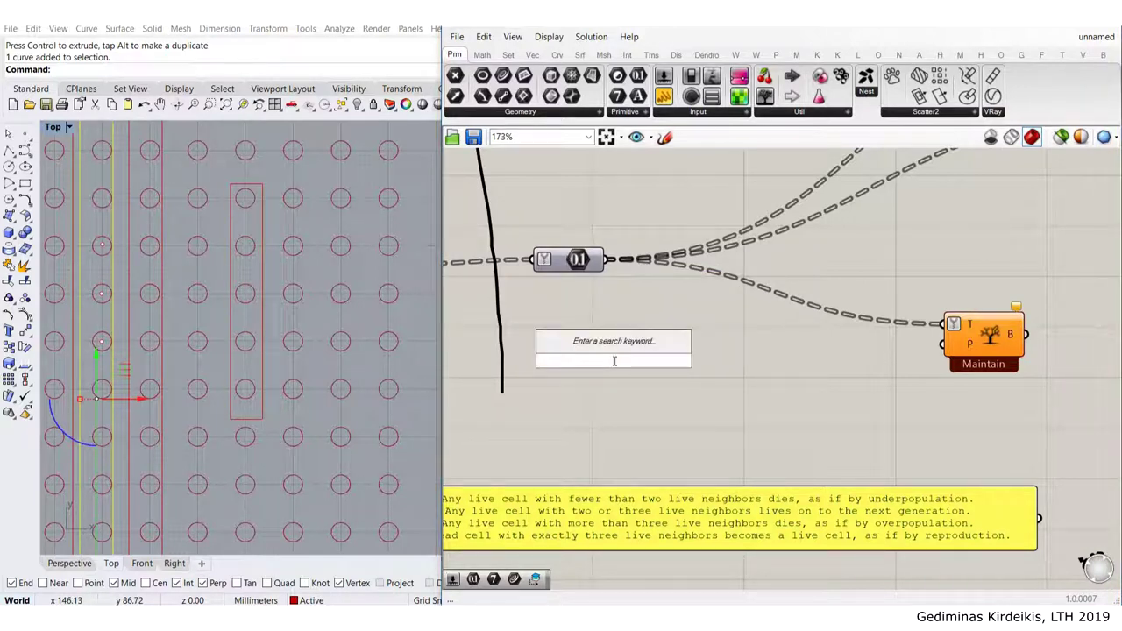
pyautogui.write('tree st')
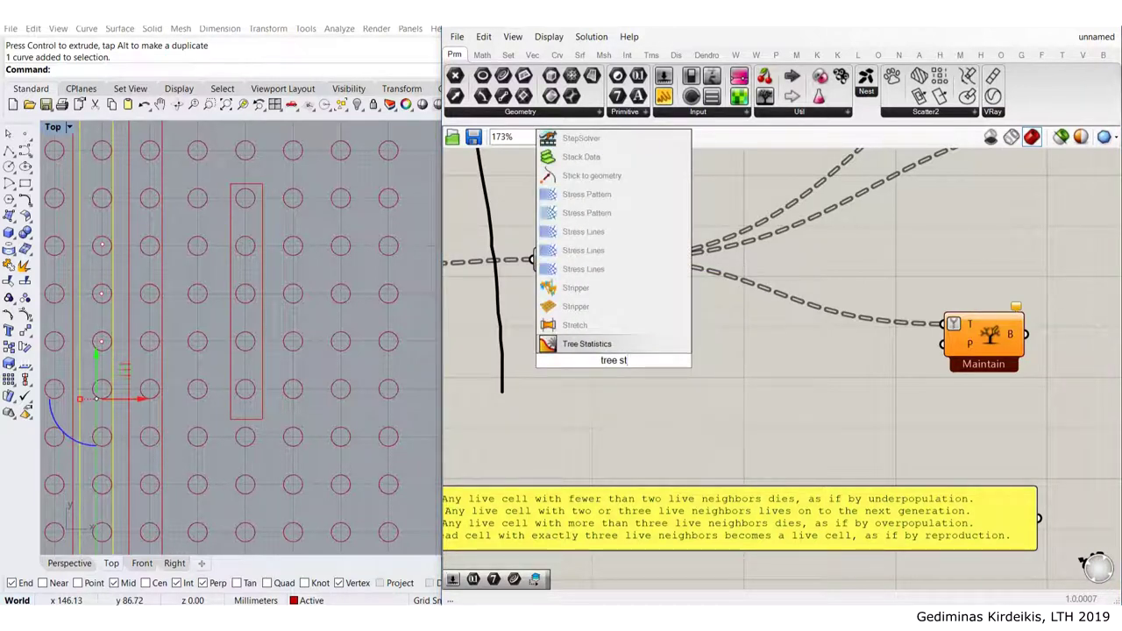
pyautogui.click(614, 343)
pyautogui.moveTo(607, 276); pyautogui.dragTo(648, 352)
pyautogui.click(676, 312)
# Connect the Tree Statistics paths output to a new panel, enlarge the panel to show the whole list, and move it aside
pyautogui.moveTo(653, 200); pyautogui.dragTo(630, 128, button='right')
pyautogui.moveTo(664, 94); pyautogui.dragTo(738, 291)
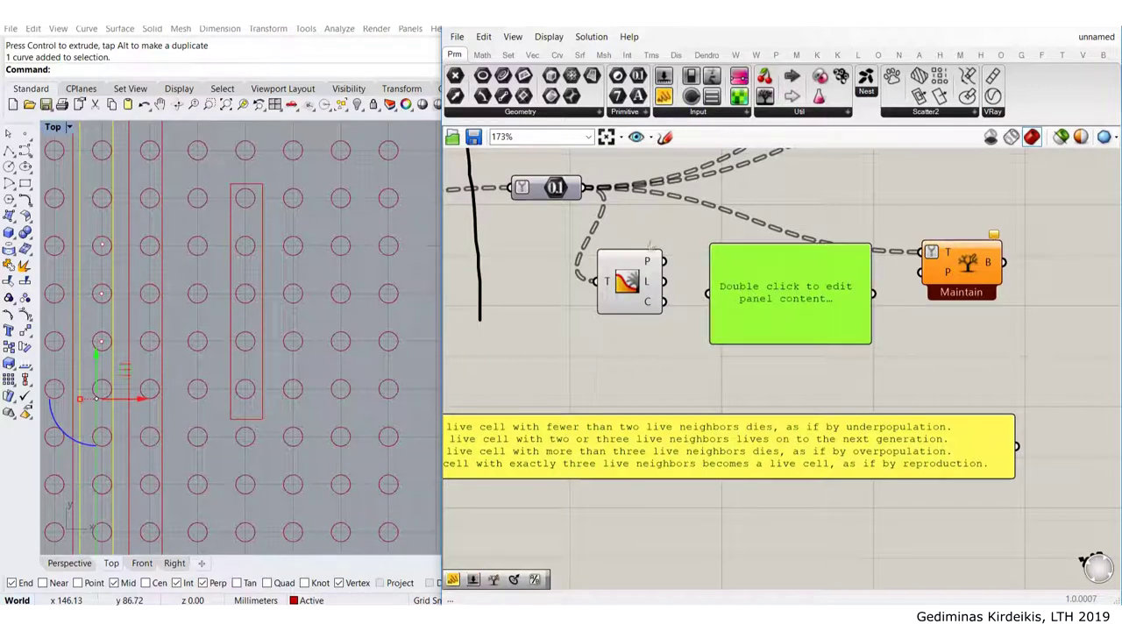
pyautogui.moveTo(664, 261); pyautogui.dragTo(709, 293)
pyautogui.moveTo(781, 319); pyautogui.dragTo(768, 293)
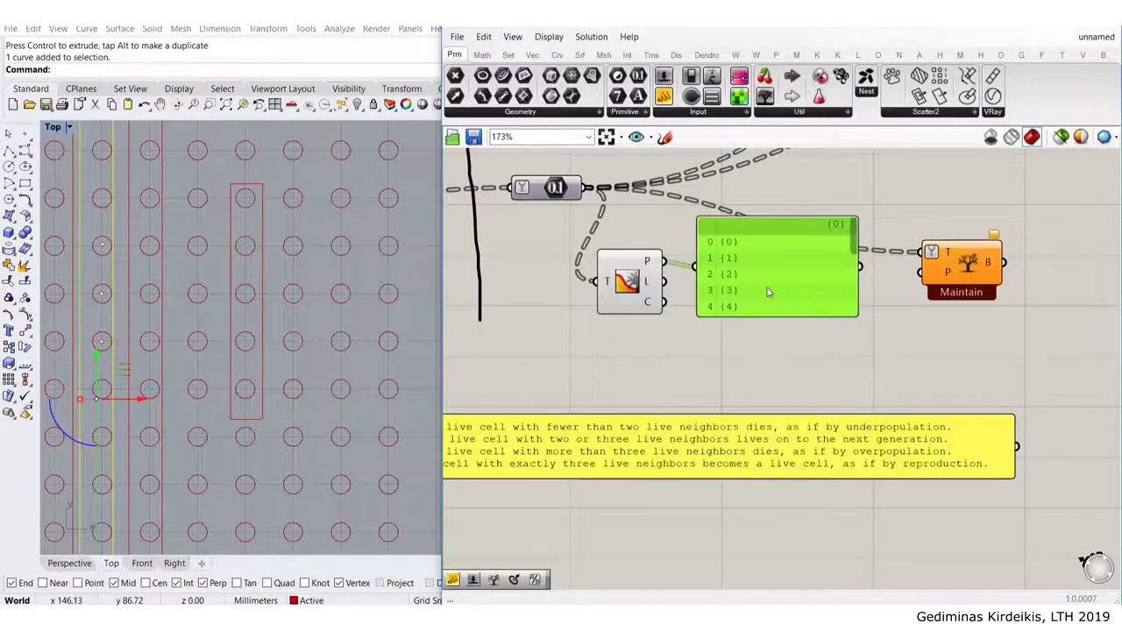
pyautogui.moveTo(857, 233)
pyautogui.mouseDown()
pyautogui.moveTo(857, 305)
pyautogui.moveTo(857, 211)
pyautogui.mouseUp()
pyautogui.moveTo(828, 317); pyautogui.dragTo(813, 535)
pyautogui.moveTo(787, 408); pyautogui.dragTo(849, 457)
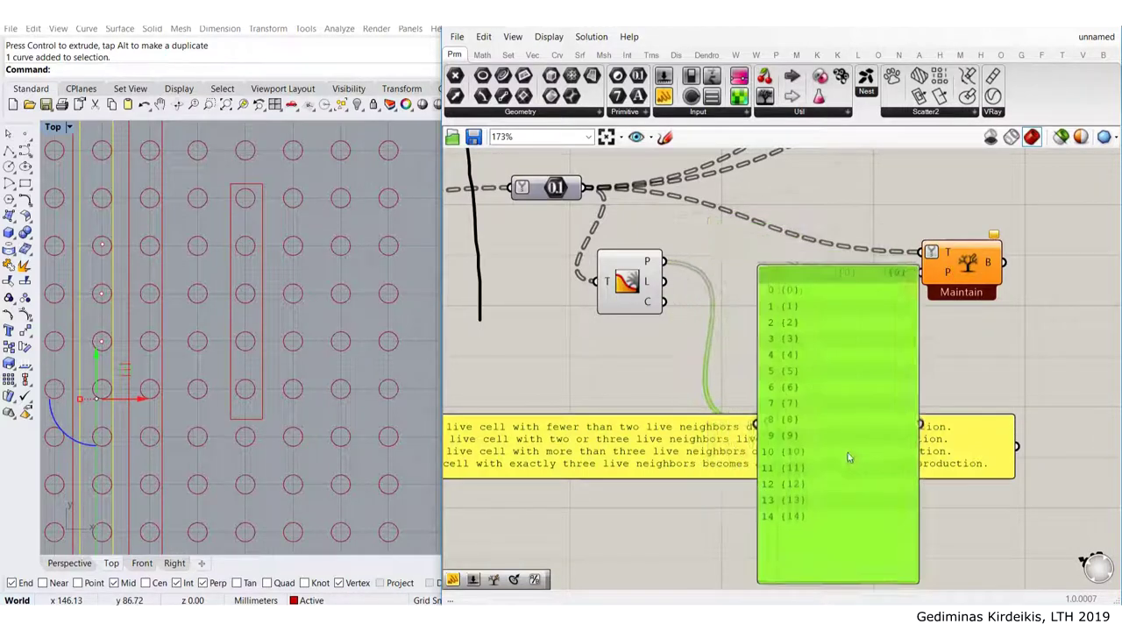
# Examine the listed tree paths alongside the two existing Shift List components
pyautogui.scroll(-3, 806, 443)
pyautogui.moveTo(782, 420); pyautogui.dragTo(731, 458, button='right')
pyautogui.scroll(2, 635, 375)
pyautogui.moveTo(636, 376); pyautogui.dragTo(631, 383)
pyautogui.moveTo(762, 310); pyautogui.dragTo(643, 374, button='right')
pyautogui.moveTo(980, 216); pyautogui.dragTo(960, 265, button='right')
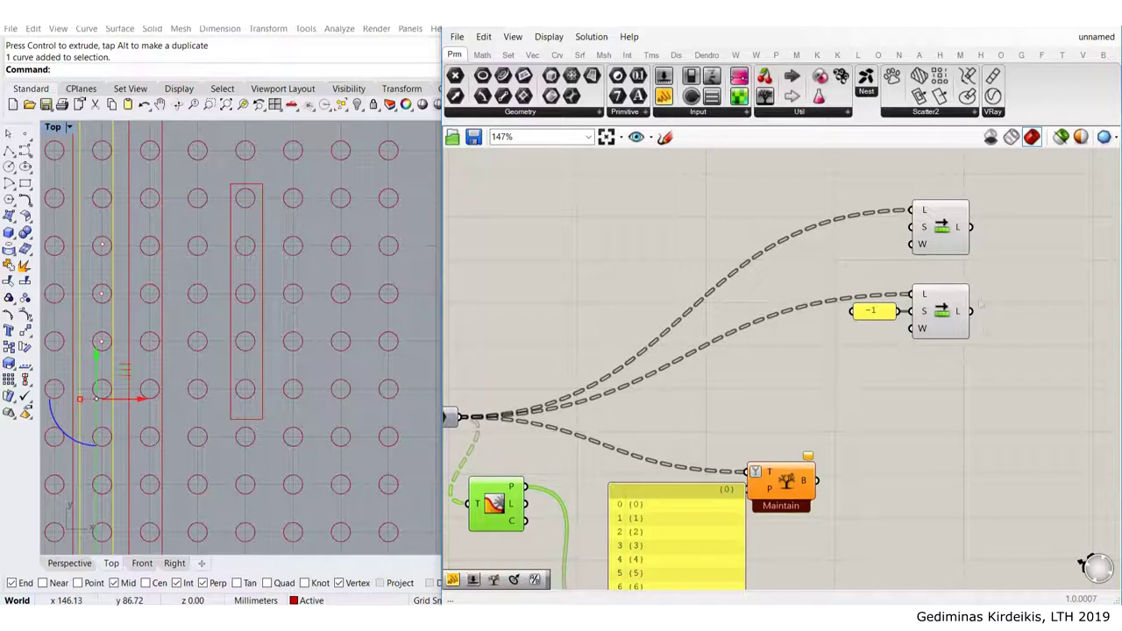
pyautogui.click(594, 264)
pyautogui.moveTo(636, 534); pyautogui.dragTo(686, 333, button='right')
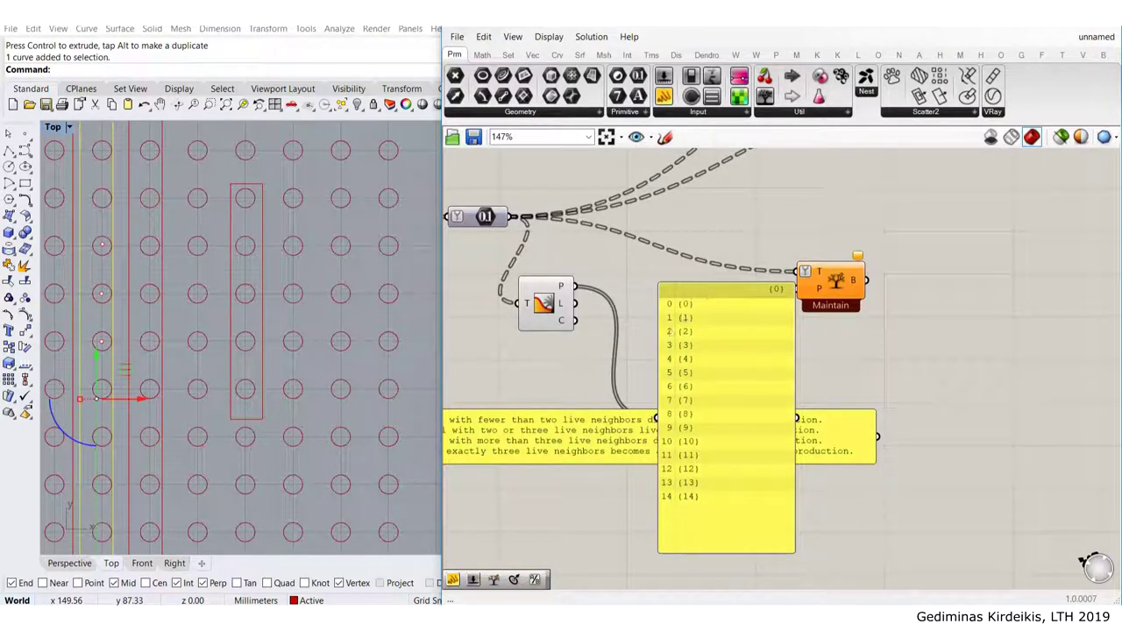
# Move the two Shift Lists and their -1 panel closer, and place a copy of the group near Tree Statistics
pyautogui.scroll(-3, 699, 293)
pyautogui.moveTo(930, 305); pyautogui.dragTo(815, 177)
pyautogui.scroll(2, 857, 221)
pyautogui.moveTo(889, 272); pyautogui.dragTo(796, 270)
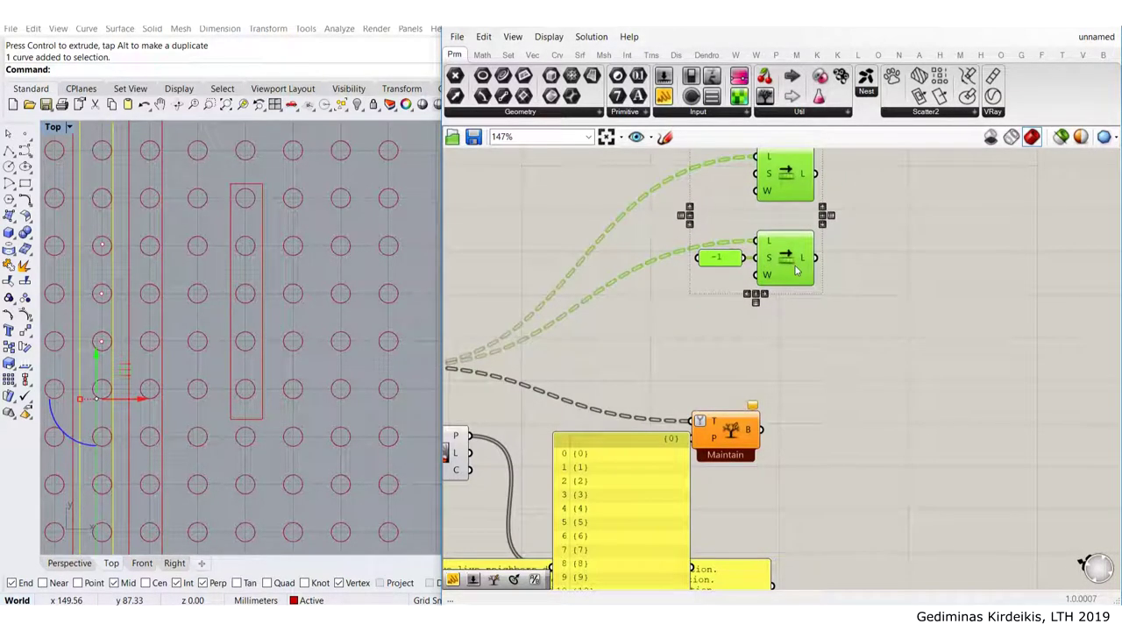
pyautogui.scroll(-3, 885, 289)
pyautogui.keyDown('alt'); pyautogui.moveTo(868, 289); pyautogui.dragTo(753, 366); pyautogui.keyUp('alt')
pyautogui.moveTo(698, 382); pyautogui.dragTo(749, 353, button='right')
pyautogui.click(749, 353)
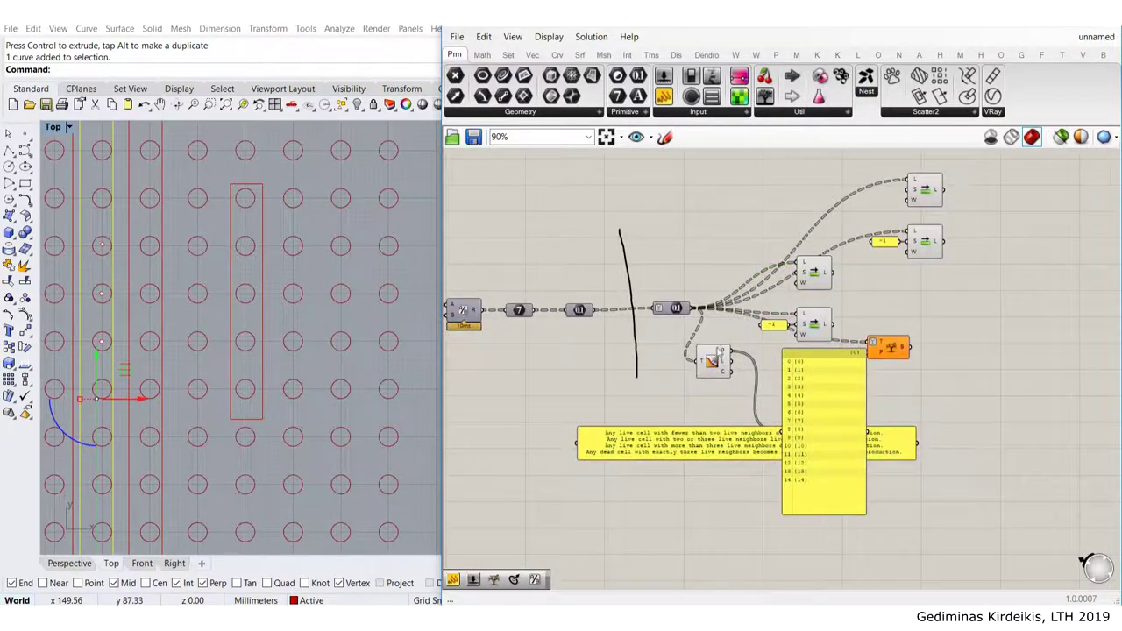
# Connect the Tree Statistics paths output to the list inputs of both copied Shift Lists, replacing the number data
pyautogui.scroll(2, 850, 258)
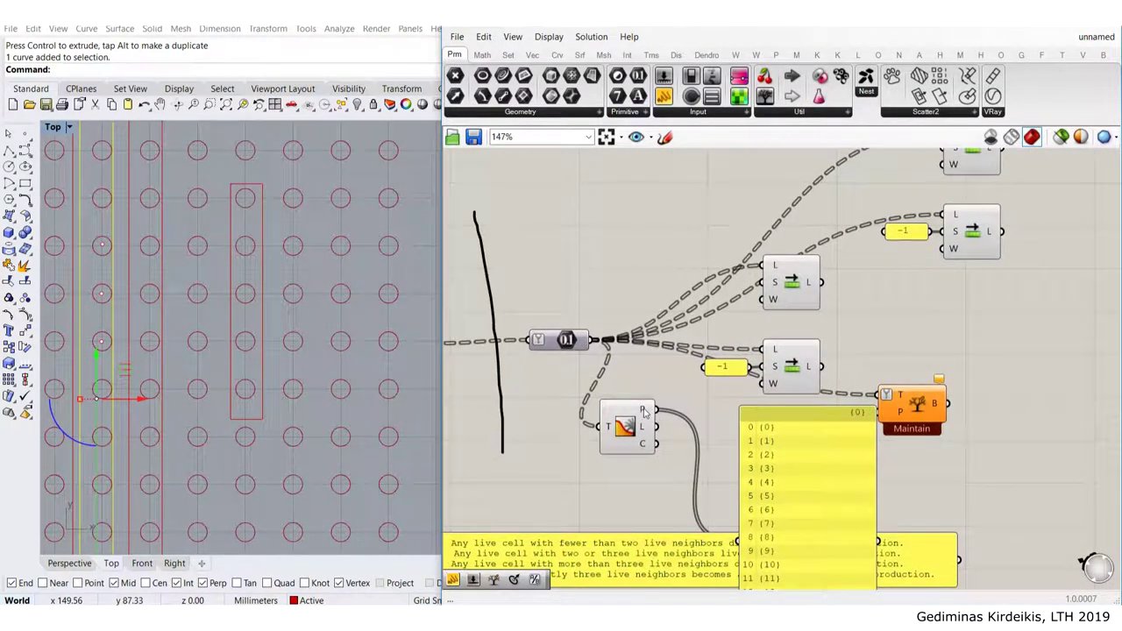
pyautogui.moveTo(655, 408); pyautogui.dragTo(707, 367)
pyautogui.moveTo(655, 408); pyautogui.dragTo(763, 349)
# Rearrange the rules panel, Tree Branch, path panel and copied Shift Lists so the path-shifting components have clear space
pyautogui.scroll(-1, 831, 336)
pyautogui.moveTo(794, 437); pyautogui.dragTo(711, 323, button='right')
pyautogui.moveTo(618, 425); pyautogui.dragTo(640, 604)
pyautogui.moveTo(857, 273); pyautogui.dragTo(842, 338, button='right')
pyautogui.moveTo(827, 323); pyautogui.dragTo(982, 337)
pyautogui.moveTo(723, 418); pyautogui.dragTo(848, 526)
pyautogui.moveTo(750, 377); pyautogui.dragTo(708, 328)
pyautogui.click(733, 270)
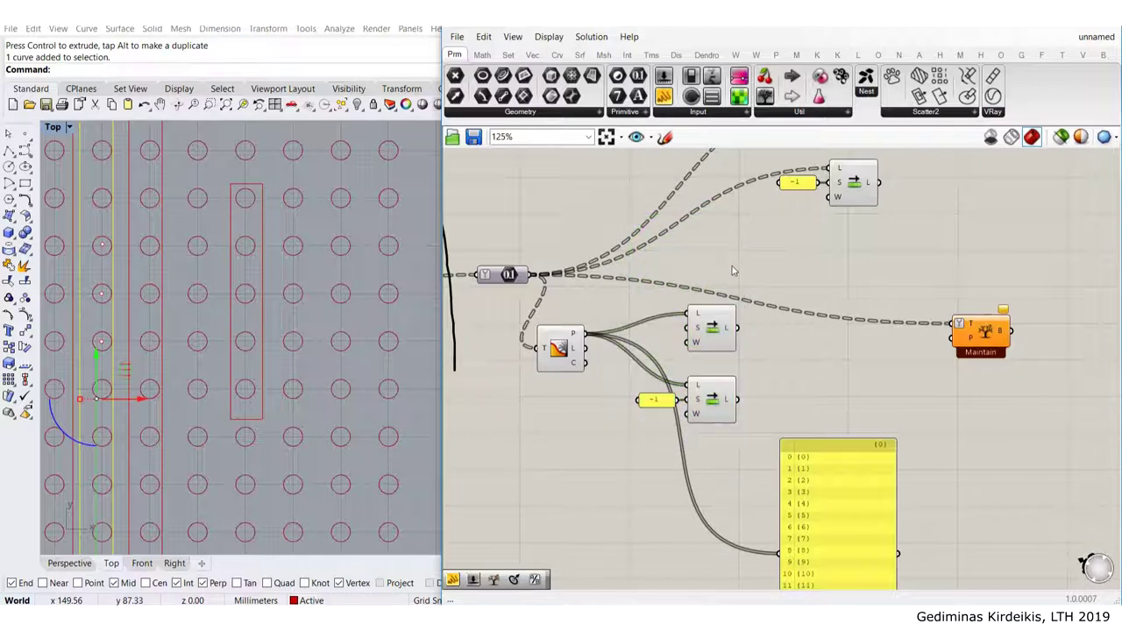
pyautogui.scroll(1, 743, 370)
pyautogui.moveTo(745, 394); pyautogui.dragTo(722, 290, button='right')
pyautogui.moveTo(808, 441); pyautogui.dragTo(834, 327)
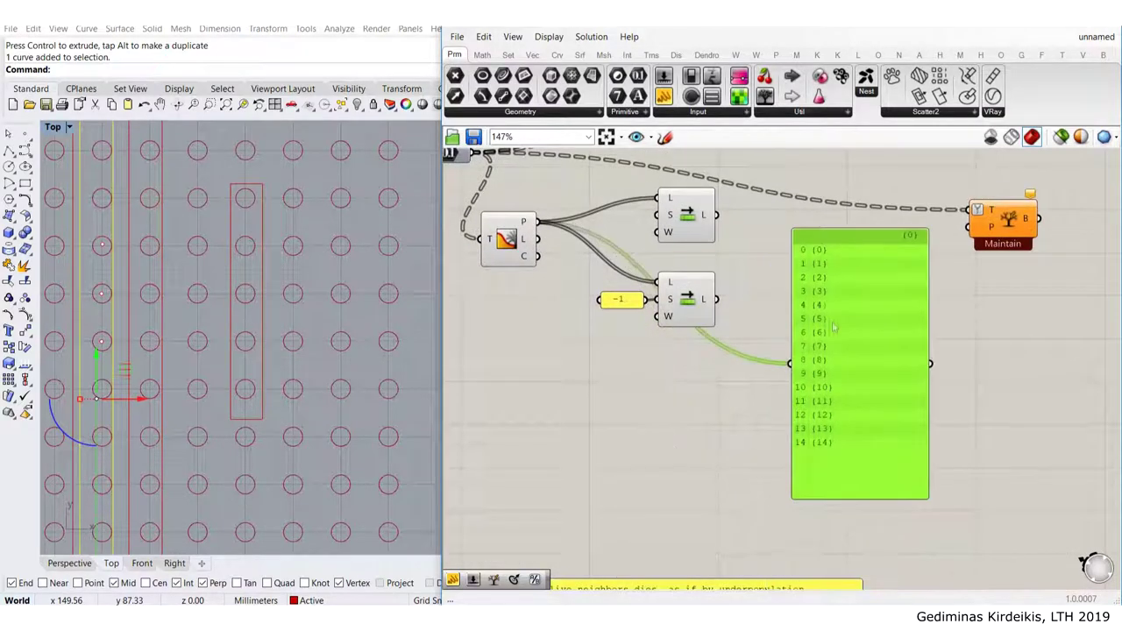
# Connect the upper copied Shift List's output to the path panel in place of the unshifted paths
pyautogui.scroll(2, 691, 226)
pyautogui.moveTo(685, 235)
pyautogui.mouseDown()
pyautogui.moveTo(669, 253)
pyautogui.moveTo(678, 244)
pyautogui.mouseUp()
pyautogui.moveTo(677, 246); pyautogui.dragTo(713, 261, button='right')
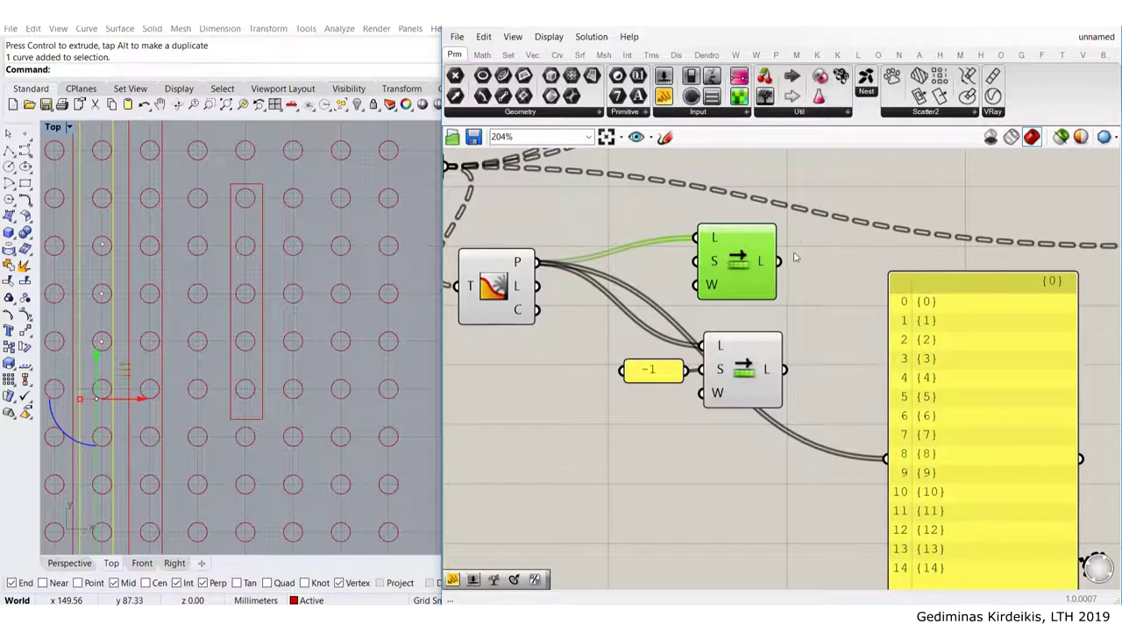
pyautogui.moveTo(779, 262); pyautogui.dragTo(888, 461)
pyautogui.moveTo(956, 460); pyautogui.dragTo(936, 353)
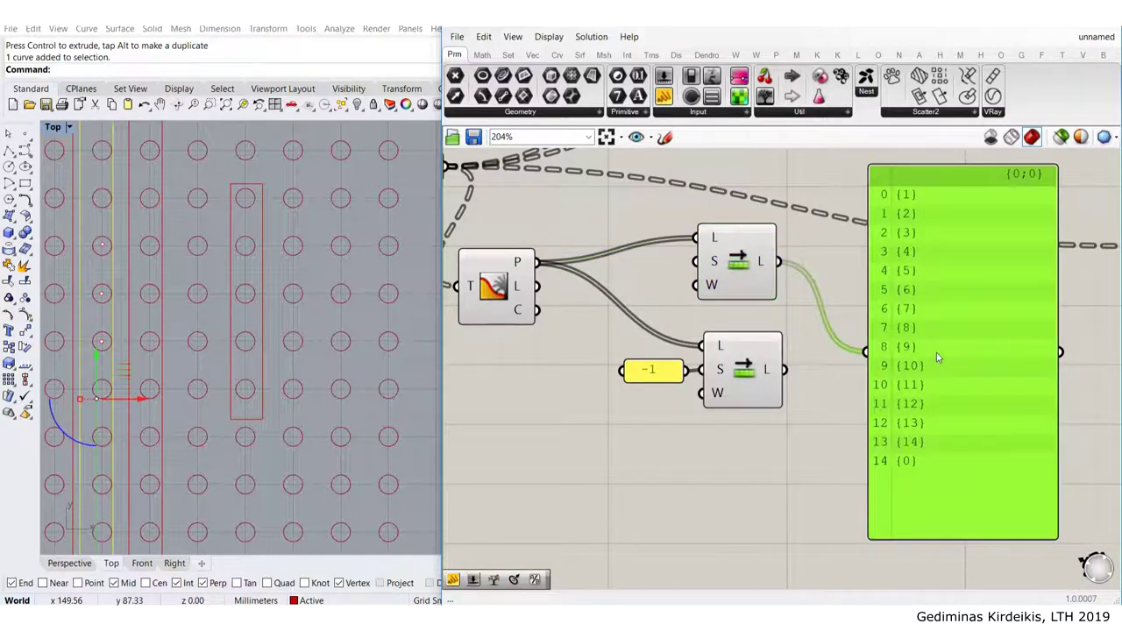
pyautogui.moveTo(936, 353); pyautogui.dragTo(922, 381, button='right')
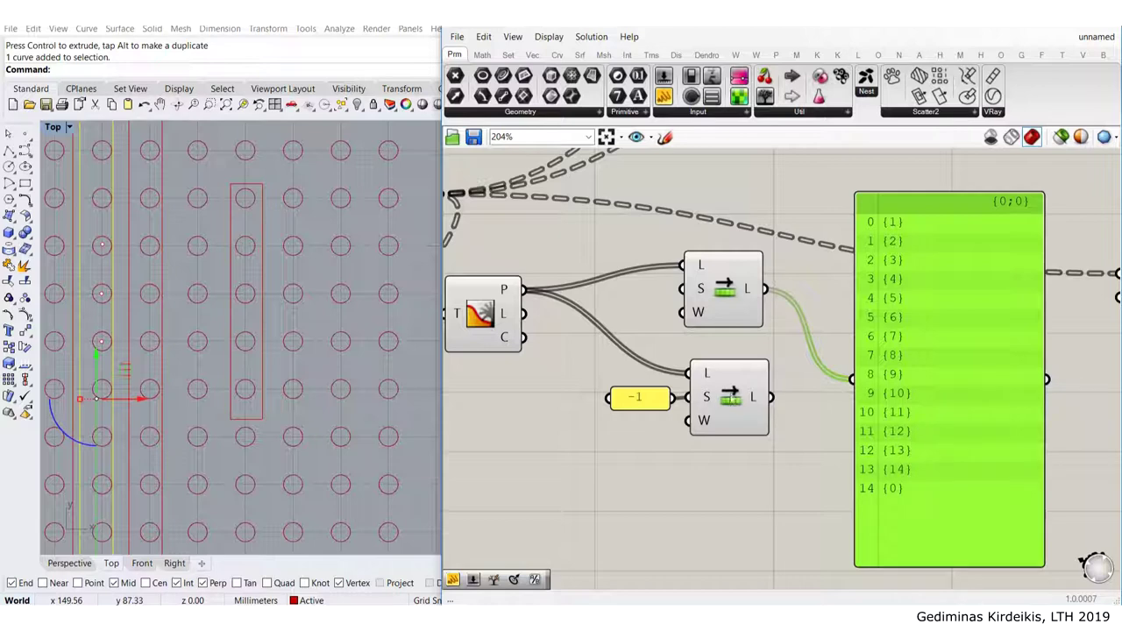
# Compare the shifted paths with the grid columns in the Top view, selecting the tall rectangle beside the marked column
pyautogui.scroll(-4, 294, 321)
pyautogui.moveTo(216, 284); pyautogui.dragTo(263, 251, button='right')
pyautogui.scroll(-4, 300, 280)
pyautogui.press('Escape')
pyautogui.scroll(3, 275, 148)
pyautogui.click(256, 248)
pyautogui.scroll(-3, 251, 376)
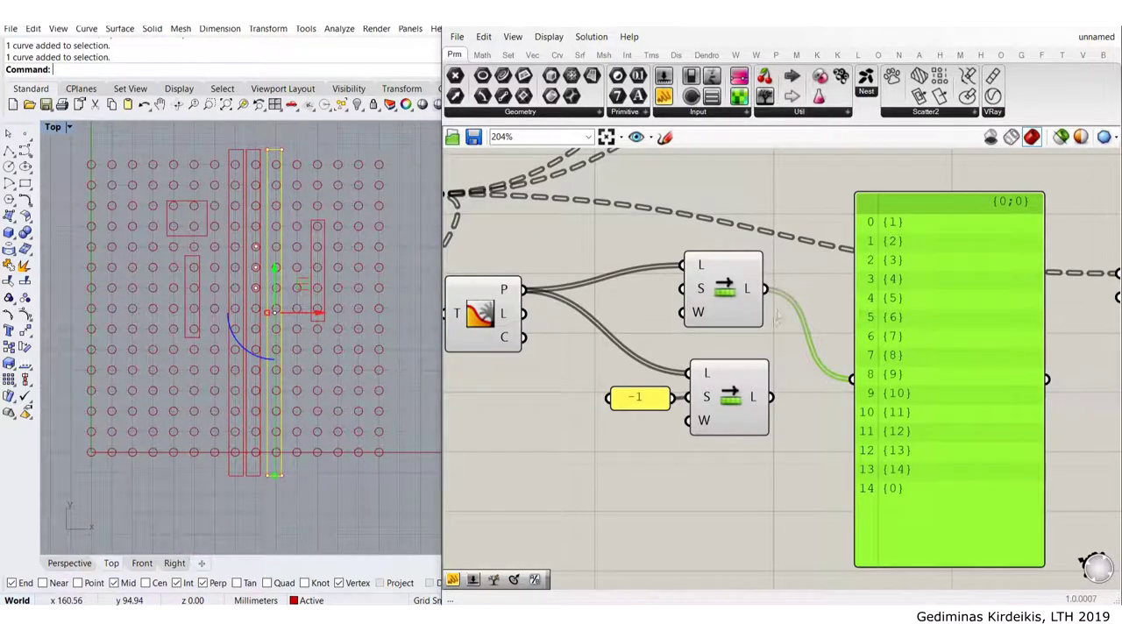
# Connect the output of the copied Shift List with the -1 offset to the path panel and compare it with the grid
pyautogui.click(748, 402)
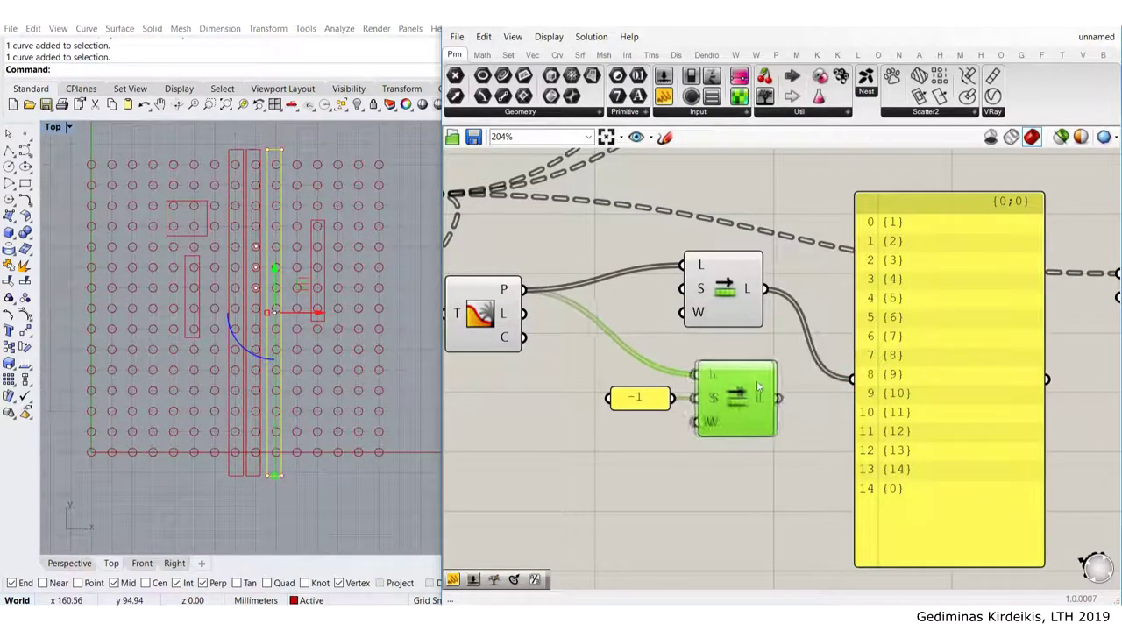
pyautogui.moveTo(773, 399); pyautogui.dragTo(887, 375)
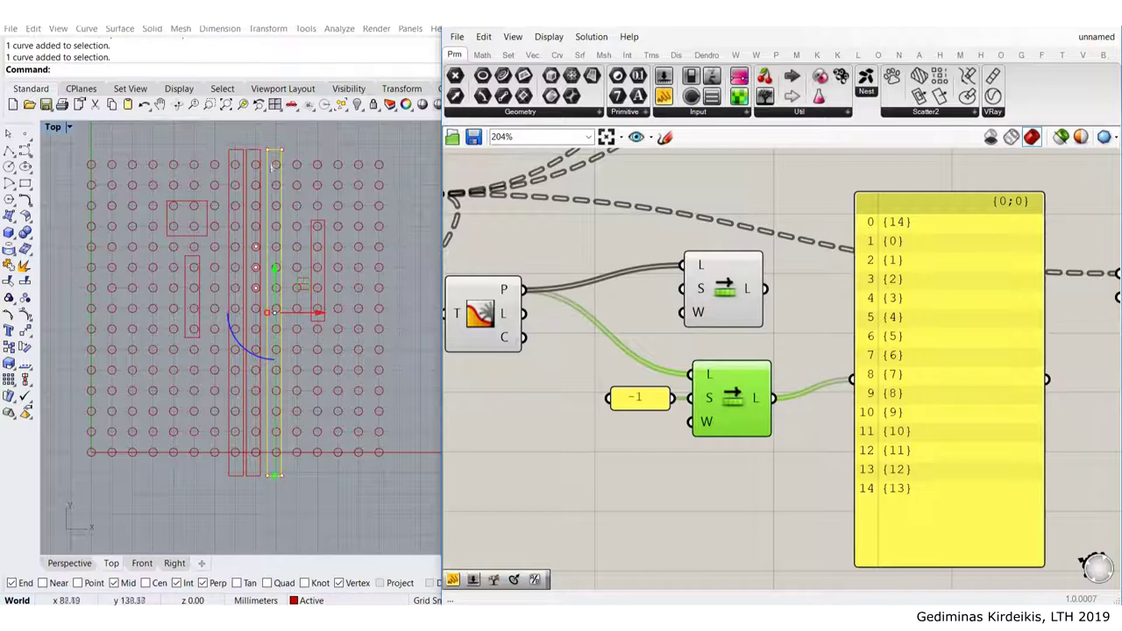
pyautogui.scroll(2, 224, 298)
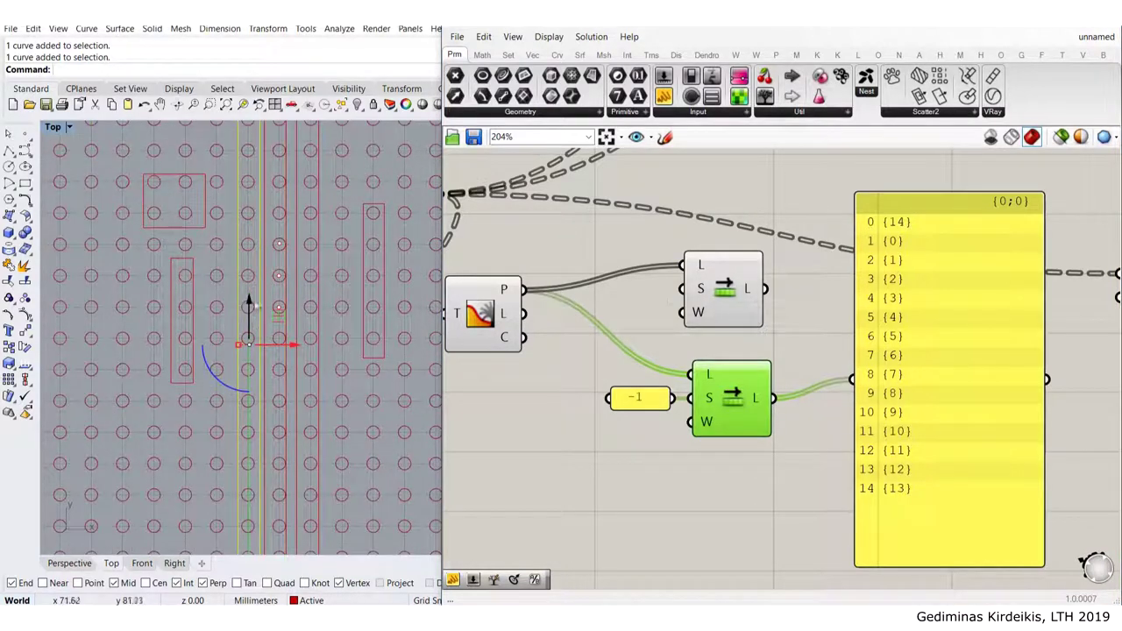
# Move the Shift List with the -1 offset and its value panel well below the other Shift List to separate them
pyautogui.click(774, 469)
pyautogui.scroll(-3, 775, 469)
pyautogui.moveTo(774, 469); pyautogui.dragTo(671, 340)
pyautogui.moveTo(763, 368); pyautogui.dragTo(751, 469)
pyautogui.click(754, 385)
pyautogui.click(908, 366)
pyautogui.moveTo(760, 295); pyautogui.dragTo(762, 313)
pyautogui.click(734, 278)
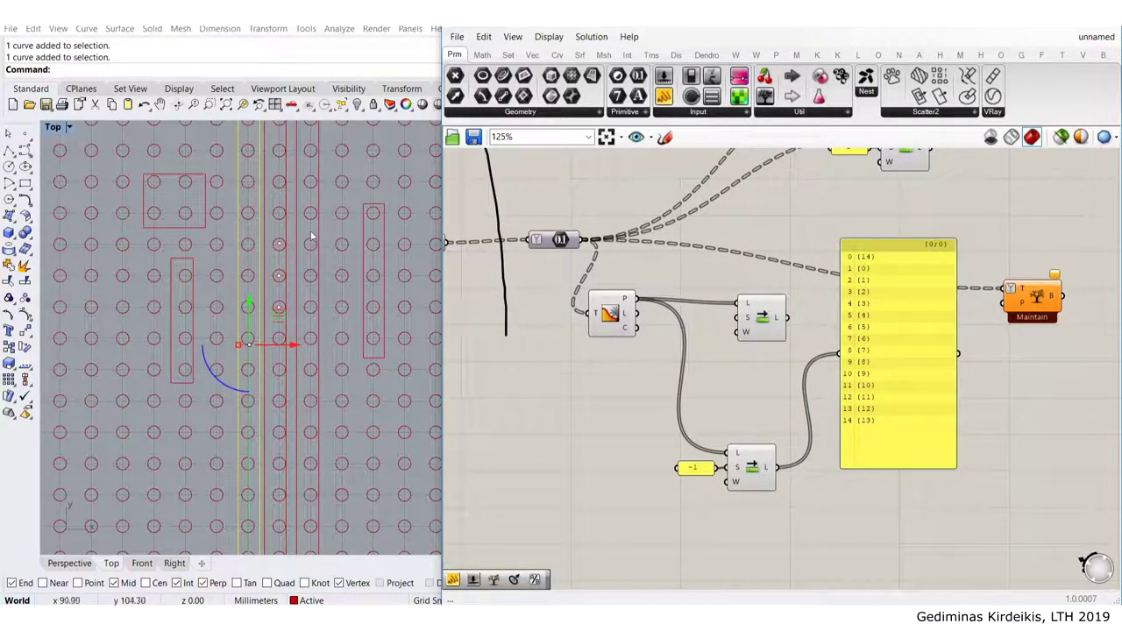
# Select the next tall rectangle in the Rhino viewport, wire the upper Shift List's output to the large panel, and move the panel lower
pyautogui.click(312, 235)
pyautogui.click(318, 234)
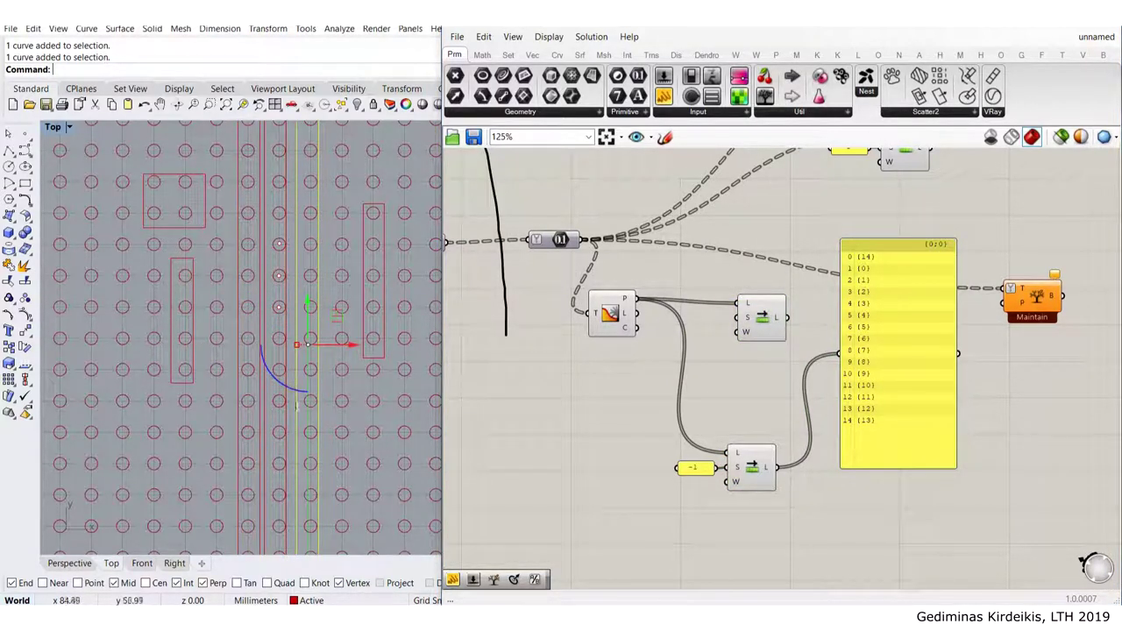
pyautogui.moveTo(785, 317); pyautogui.dragTo(839, 354)
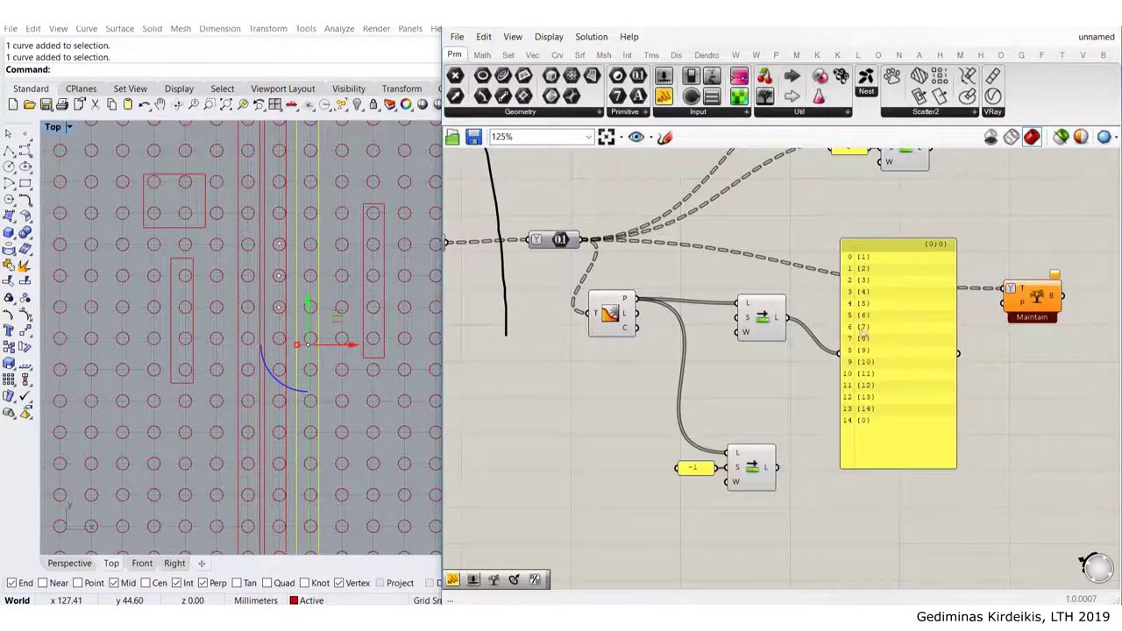
pyautogui.moveTo(862, 332); pyautogui.dragTo(916, 473)
# Wire the upper Shift List's output into the Tree Branch's P input and move the Tree Branch up in line with its tree wire
pyautogui.moveTo(855, 338); pyautogui.dragTo(717, 323, button='right')
pyautogui.moveTo(649, 305); pyautogui.dragTo(748, 281)
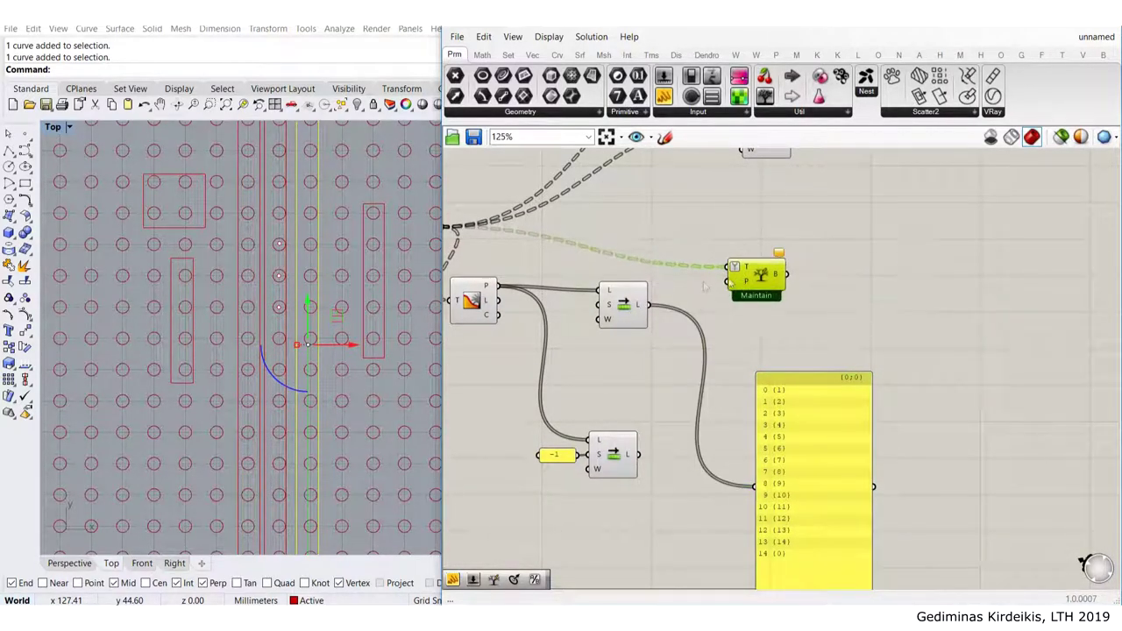
pyautogui.moveTo(648, 305); pyautogui.dragTo(765, 241)
pyautogui.click(798, 321)
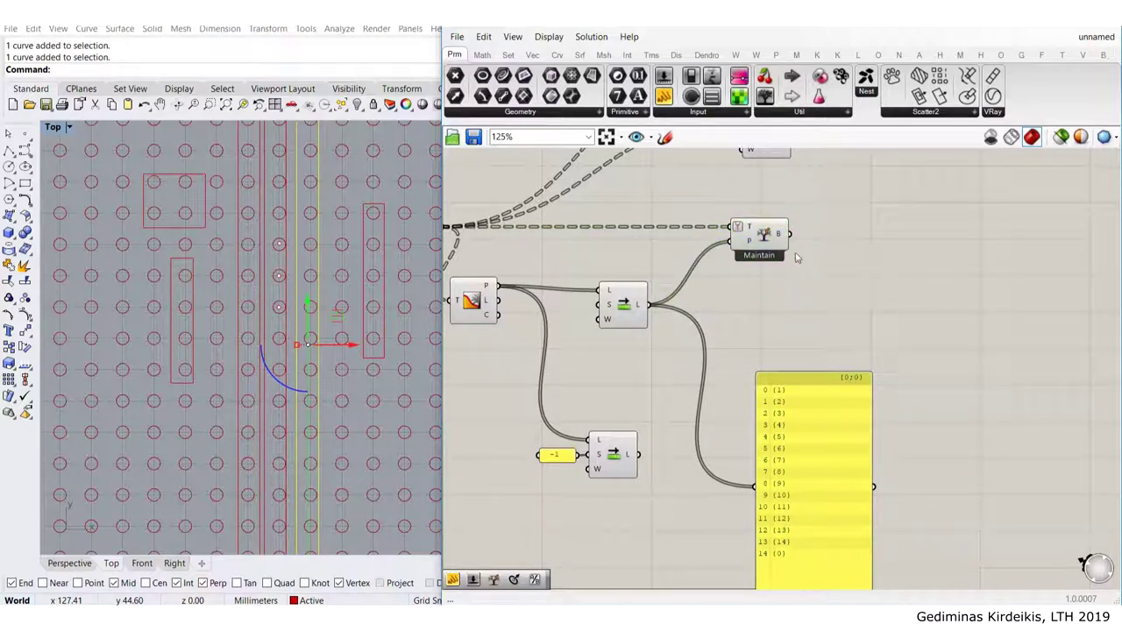
# Display the Tree Branch output in the large panel
pyautogui.moveTo(791, 235); pyautogui.dragTo(931, 332)
pyautogui.moveTo(907, 333); pyautogui.dragTo(884, 417, button='right')
pyautogui.moveTo(634, 346); pyautogui.dragTo(723, 310, button='right')
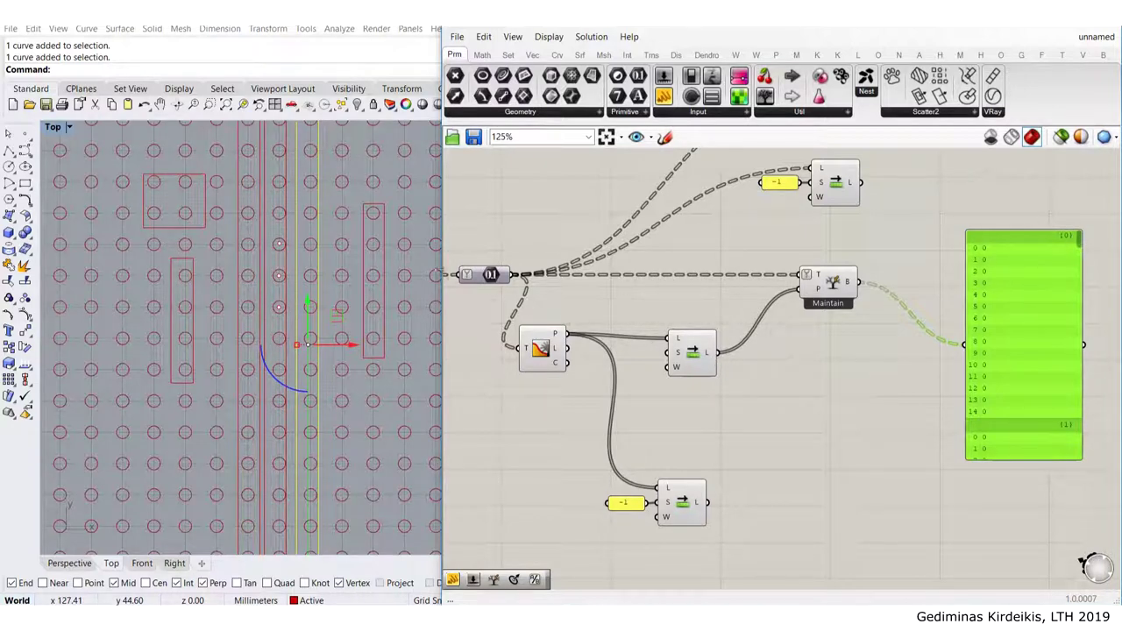
pyautogui.scroll(-3, 738, 348)
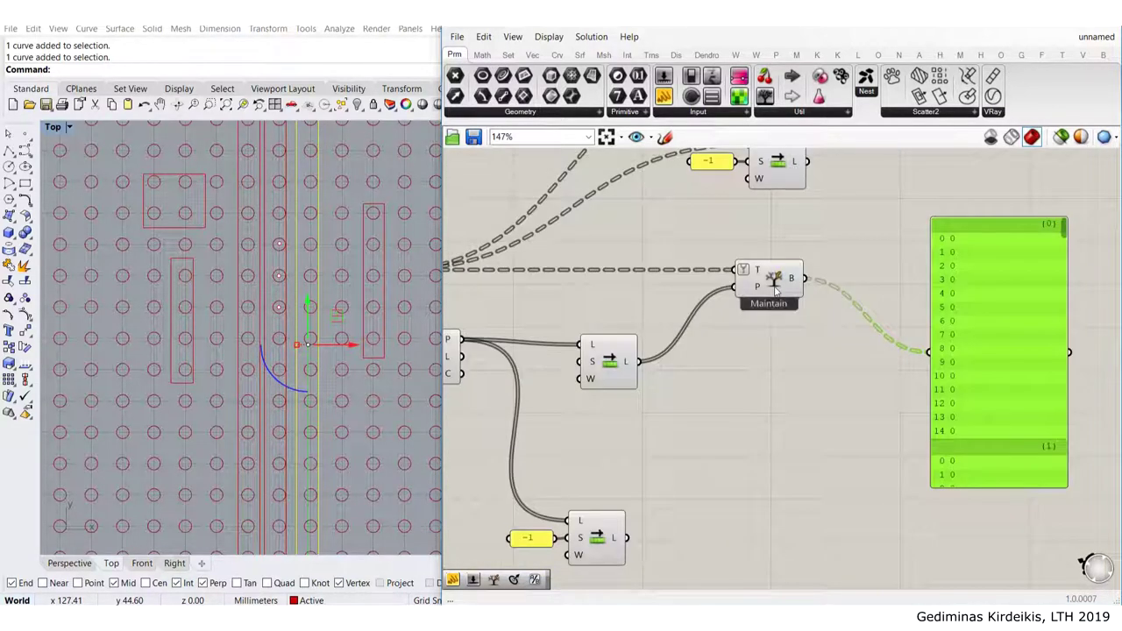
# Place a new panel in the empty area beyond the output panel and enter the lines cat, dog and mouse
pyautogui.scroll(-3, 802, 329)
pyautogui.moveTo(804, 343); pyautogui.dragTo(701, 263, button='right')
pyautogui.moveTo(829, 207); pyautogui.dragTo(684, 284, button='right')
pyautogui.moveTo(663, 96); pyautogui.dragTo(829, 263)
pyautogui.scroll(4, 828, 263)
pyautogui.doubleClick(814, 245)
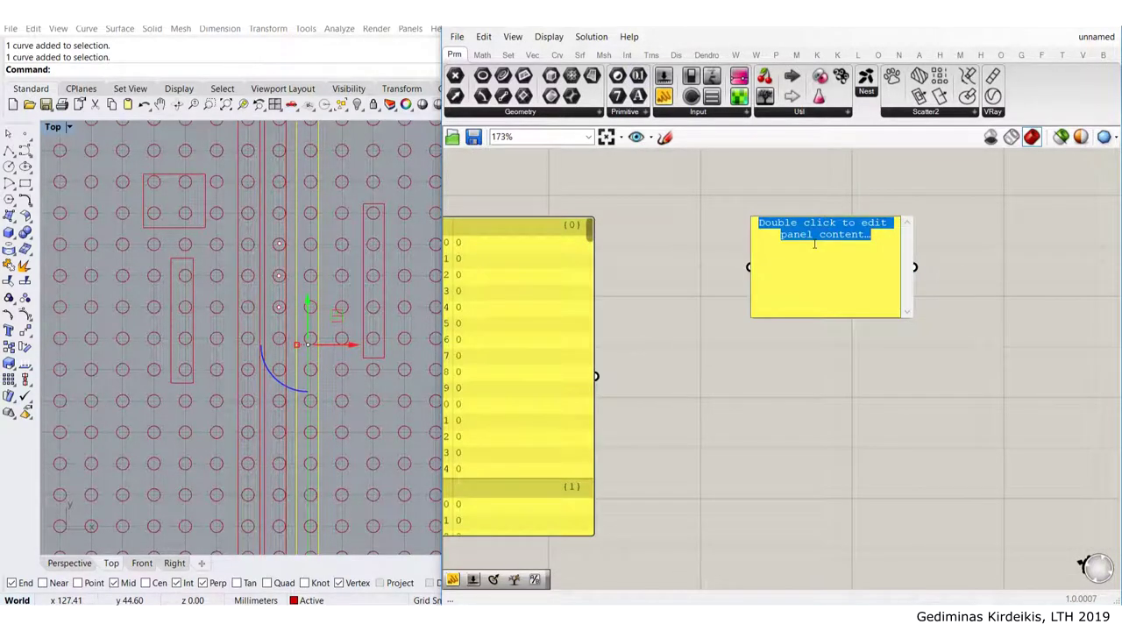
pyautogui.write('cat')
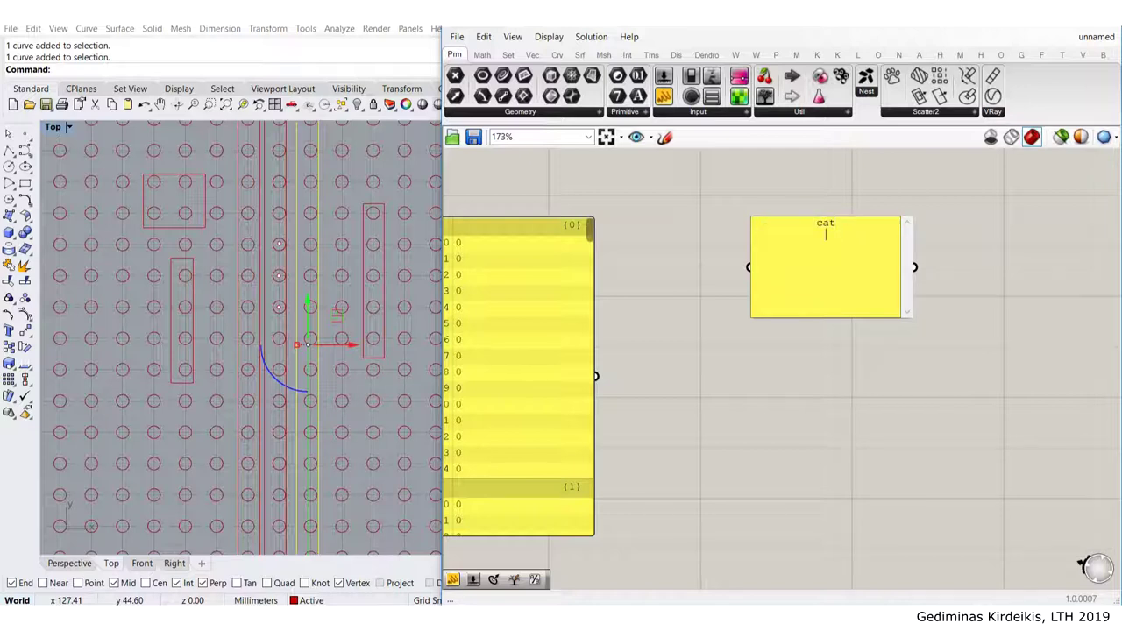
pyautogui.write(' dog mouse')
pyautogui.click(712, 218)
# Duplicate the cat, dog, mouse panel twice and stack the copies below the original
pyautogui.click(802, 283)
pyautogui.hotkey('ctrl', 'c')
pyautogui.hotkey('ctrl', 'v')
pyautogui.moveTo(838, 290); pyautogui.dragTo(825, 398)
pyautogui.hotkey('ctrl', 'v')
pyautogui.moveTo(843, 302); pyautogui.dragTo(824, 539)
# Replace the middle panel's text with the lines red, green and blue
pyautogui.doubleClick(829, 412)
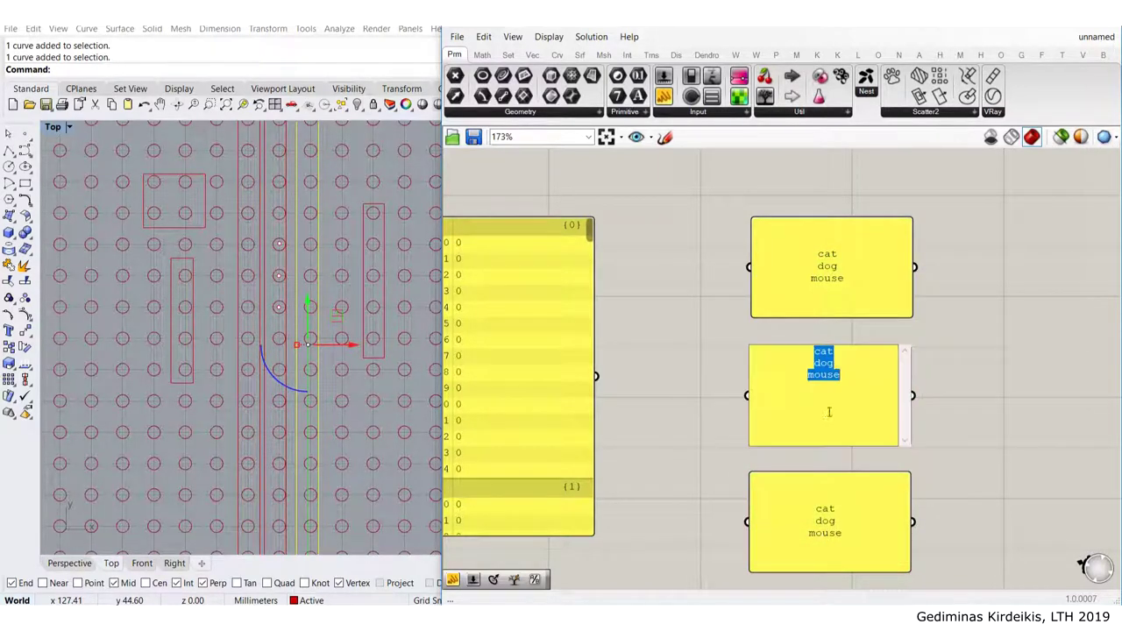
pyautogui.write('red')
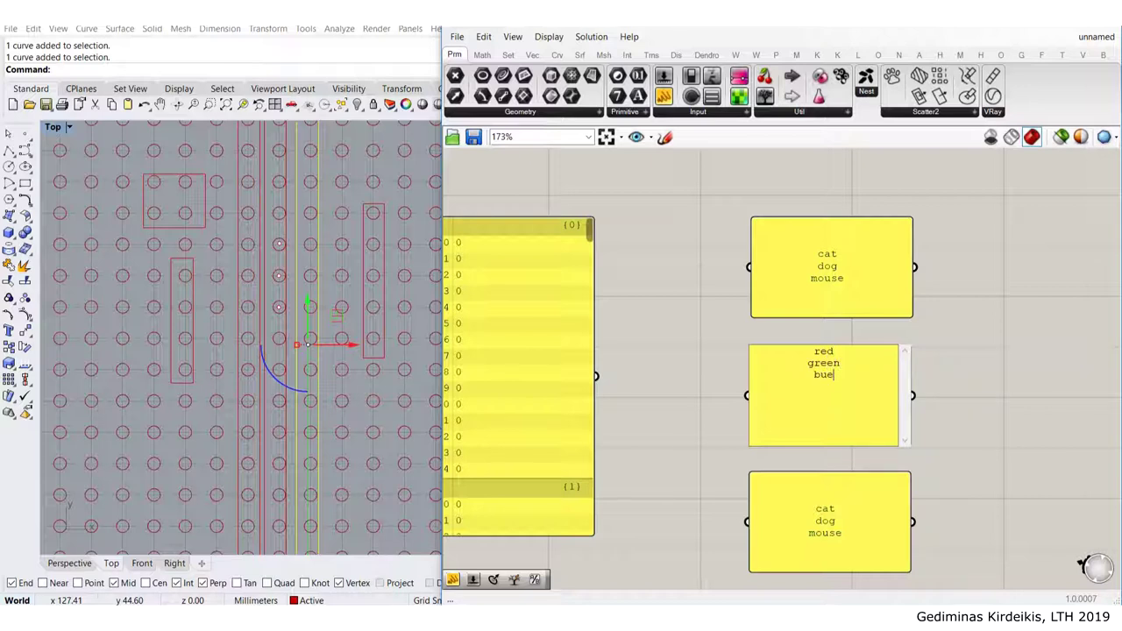
pyautogui.write('green blue')
pyautogui.click(661, 330)
# Replace the lowest panel's text with the lines 1, 2 and 3
pyautogui.moveTo(740, 469); pyautogui.dragTo(745, 349, button='right')
pyautogui.doubleClick(857, 401)
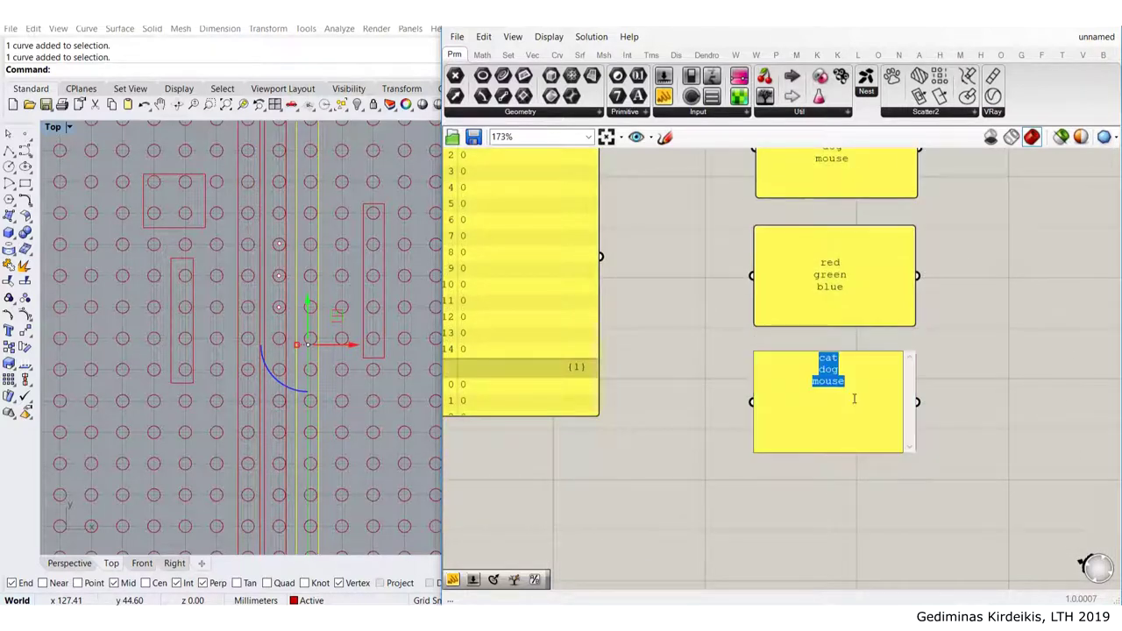
pyautogui.write('1')
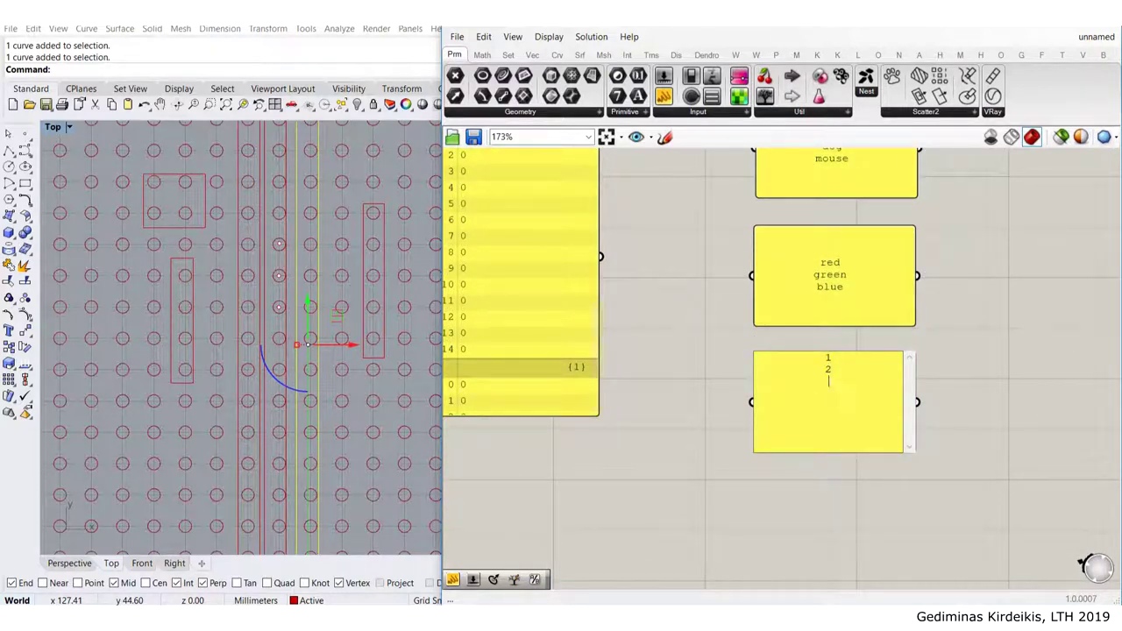
pyautogui.click(940, 340)
# Turn off Multiline Data for all three text panels so each line becomes a separate list item
pyautogui.moveTo(933, 316); pyautogui.dragTo(853, 395, button='right')
pyautogui.rightClick(742, 187)
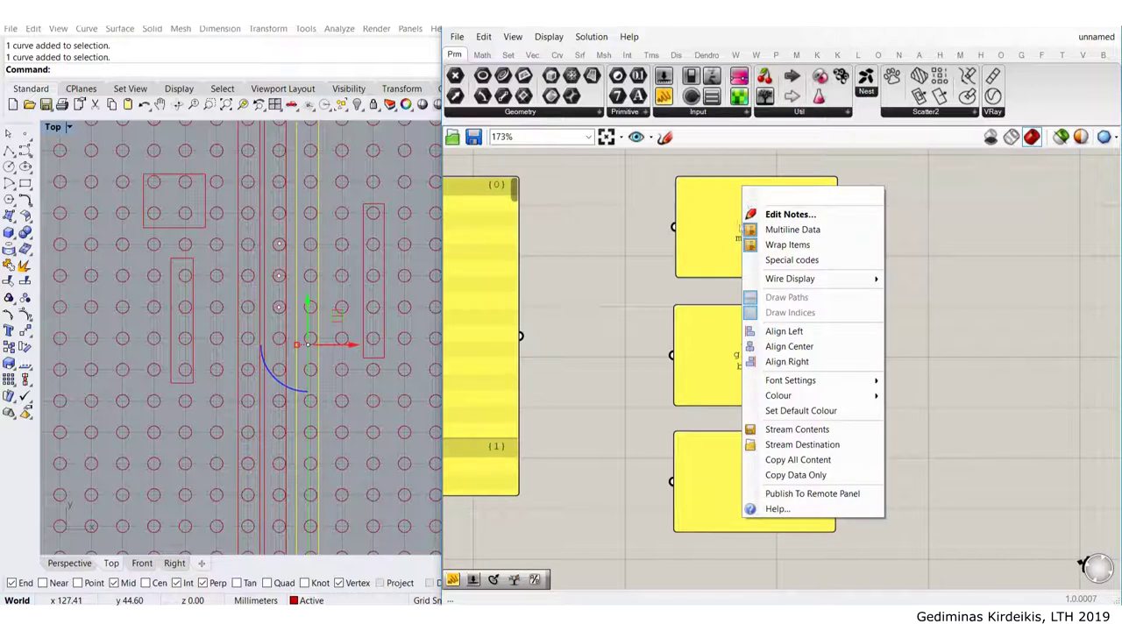
pyautogui.click(791, 230)
pyautogui.rightClick(738, 342)
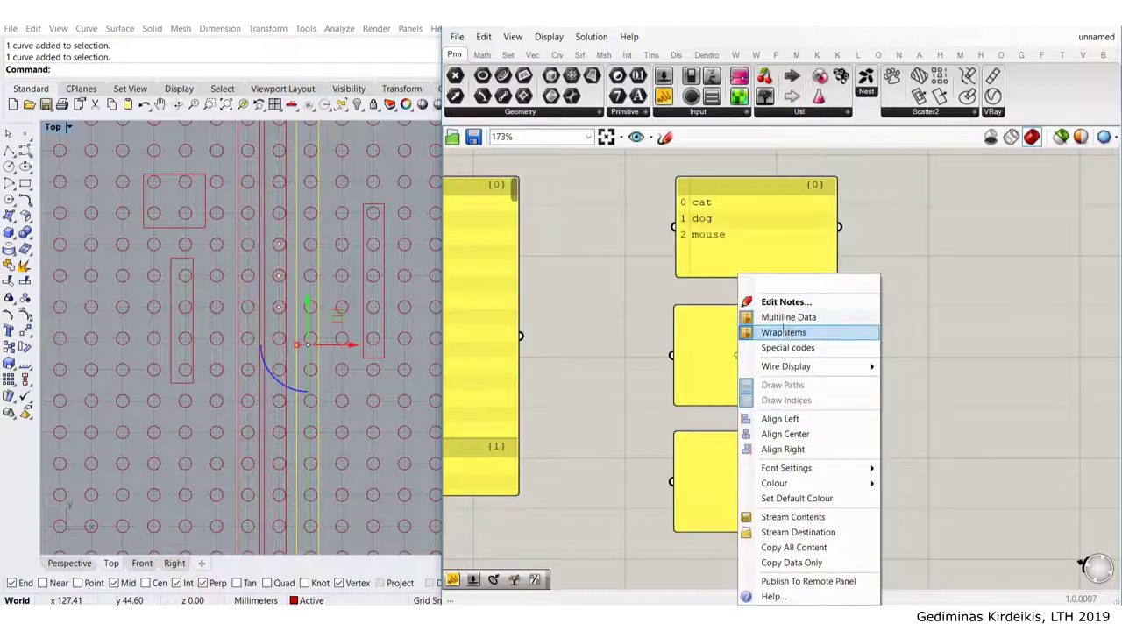
pyautogui.click(780, 315)
pyautogui.rightClick(769, 458)
pyautogui.click(793, 316)
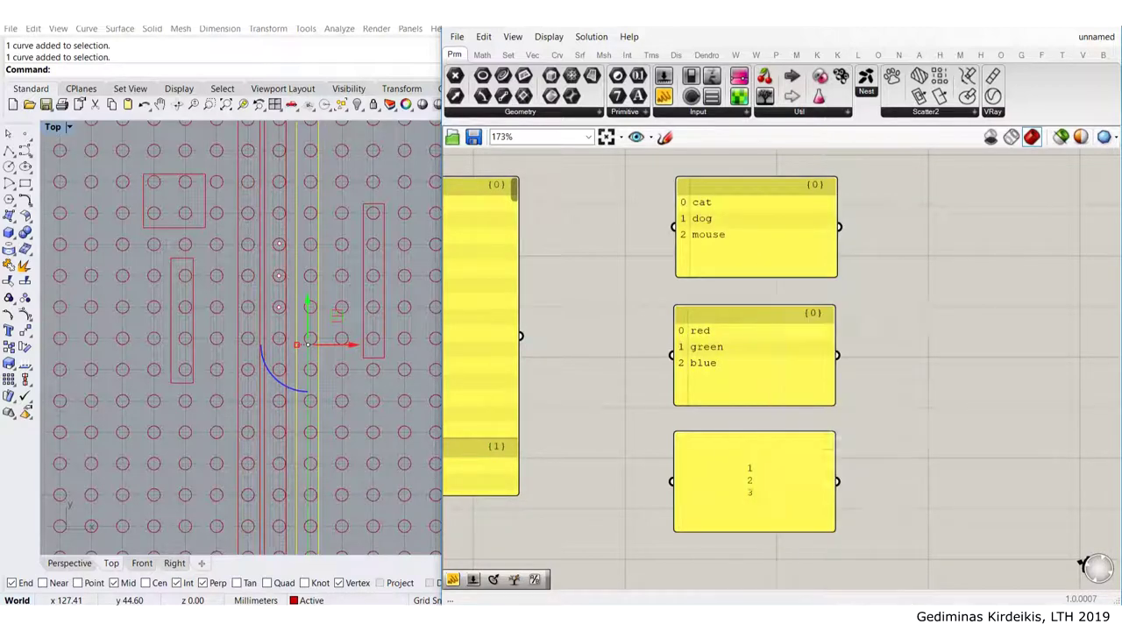
# Add an Entwine component and wire the animal, colour and number panels into its inputs {0;0}, {0;1} and {0;2}
pyautogui.doubleClick(939, 318)
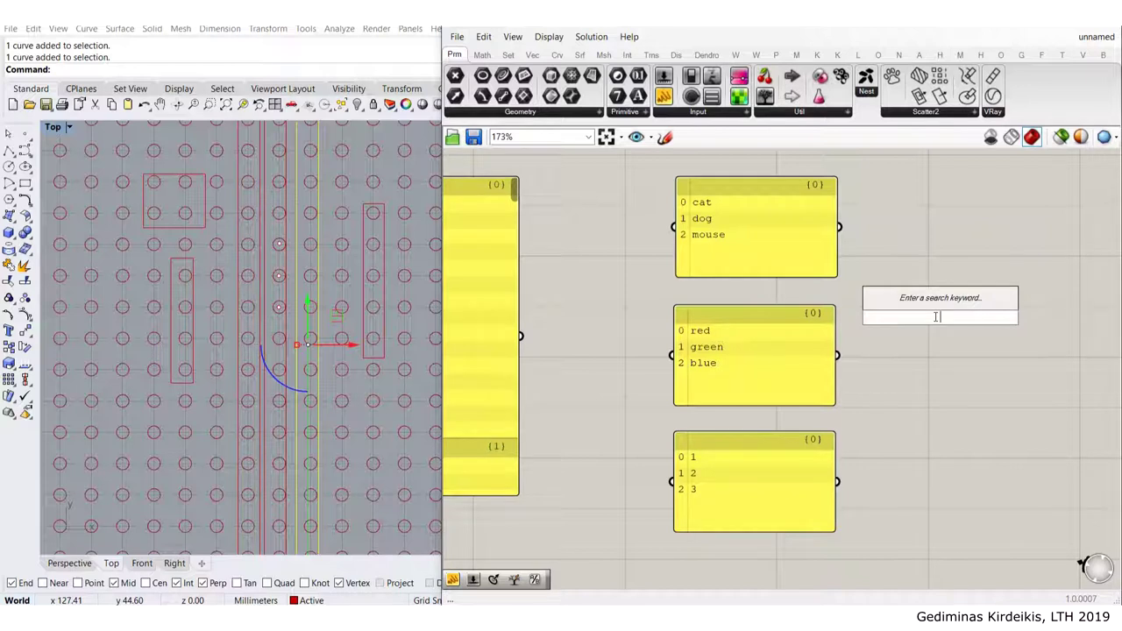
pyautogui.write('ent')
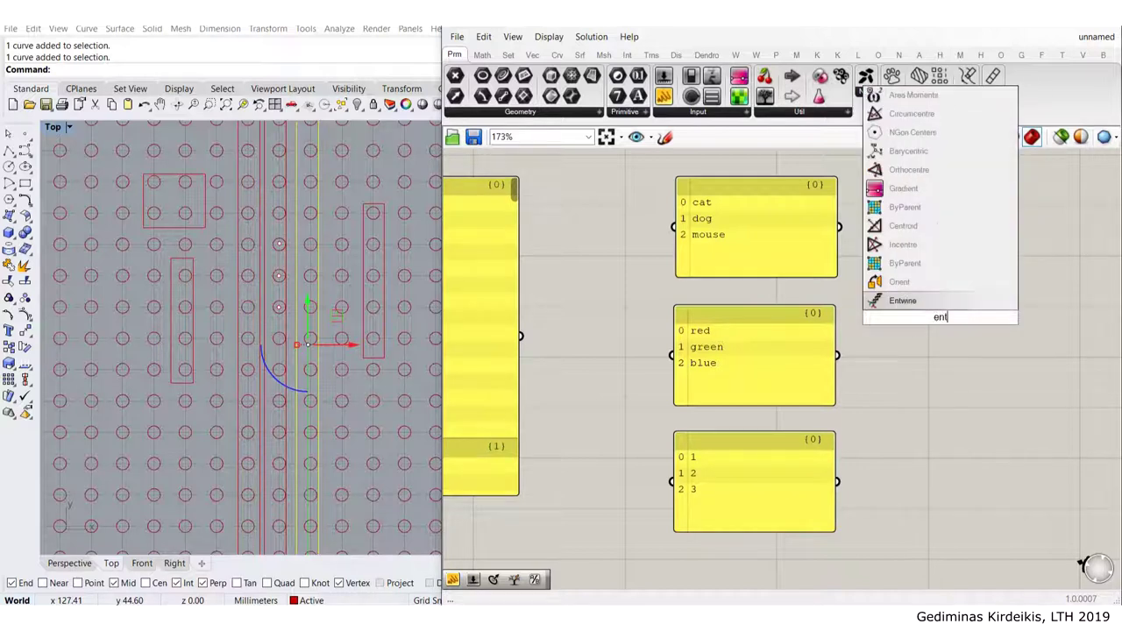
pyautogui.click(942, 328)
pyautogui.moveTo(839, 227); pyautogui.dragTo(898, 296)
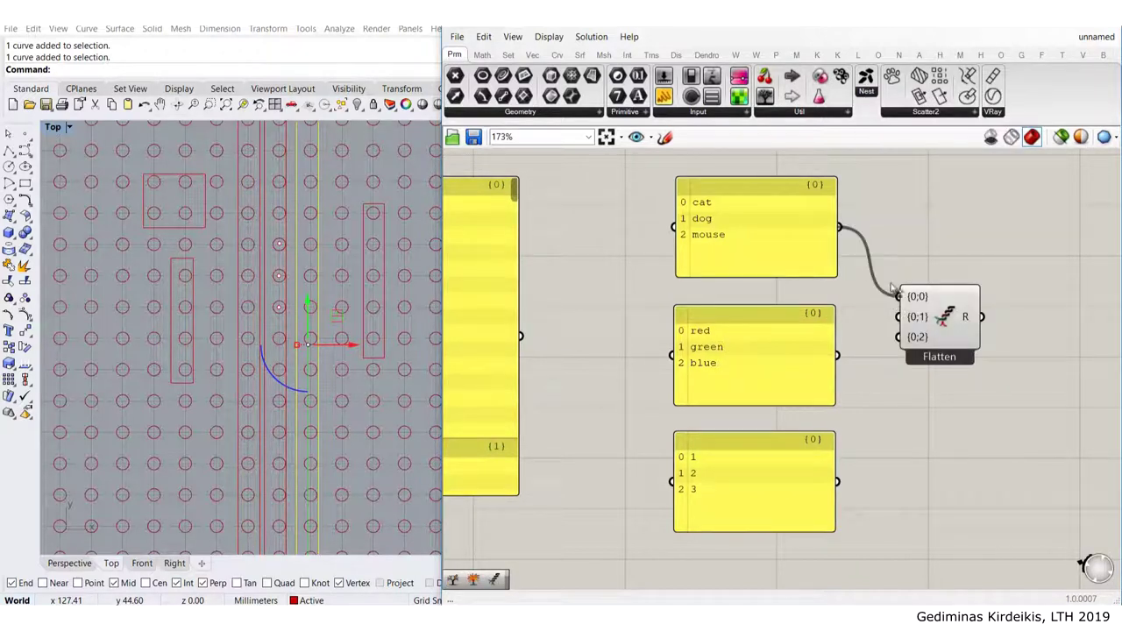
pyautogui.moveTo(838, 355); pyautogui.dragTo(898, 317)
pyautogui.moveTo(837, 481); pyautogui.dragTo(898, 338)
pyautogui.moveTo(927, 324); pyautogui.dragTo(933, 362)
# Add a panel beside the Entwine component and wire the R output into it
pyautogui.moveTo(940, 309); pyautogui.dragTo(775, 308, button='right')
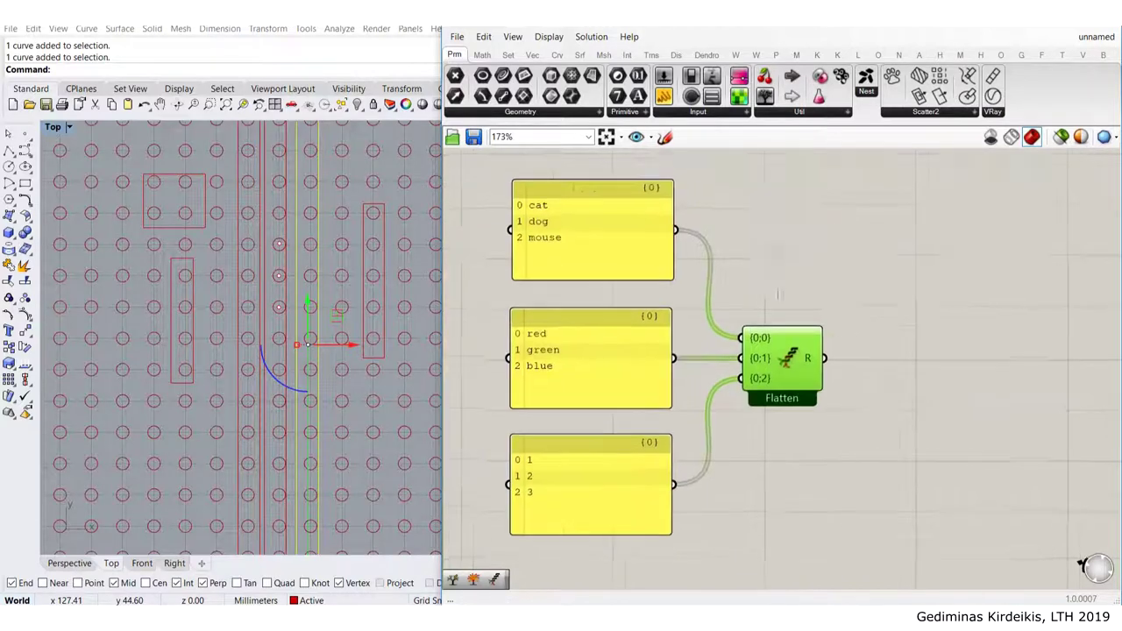
pyautogui.click(664, 94)
pyautogui.click(940, 267)
pyautogui.moveTo(824, 354); pyautogui.dragTo(945, 455)
pyautogui.moveTo(930, 411); pyautogui.dragTo(938, 426)
# Inspect the entwined branches and move the result panel farther from the Entwine component
pyautogui.scroll(-2, 940, 429)
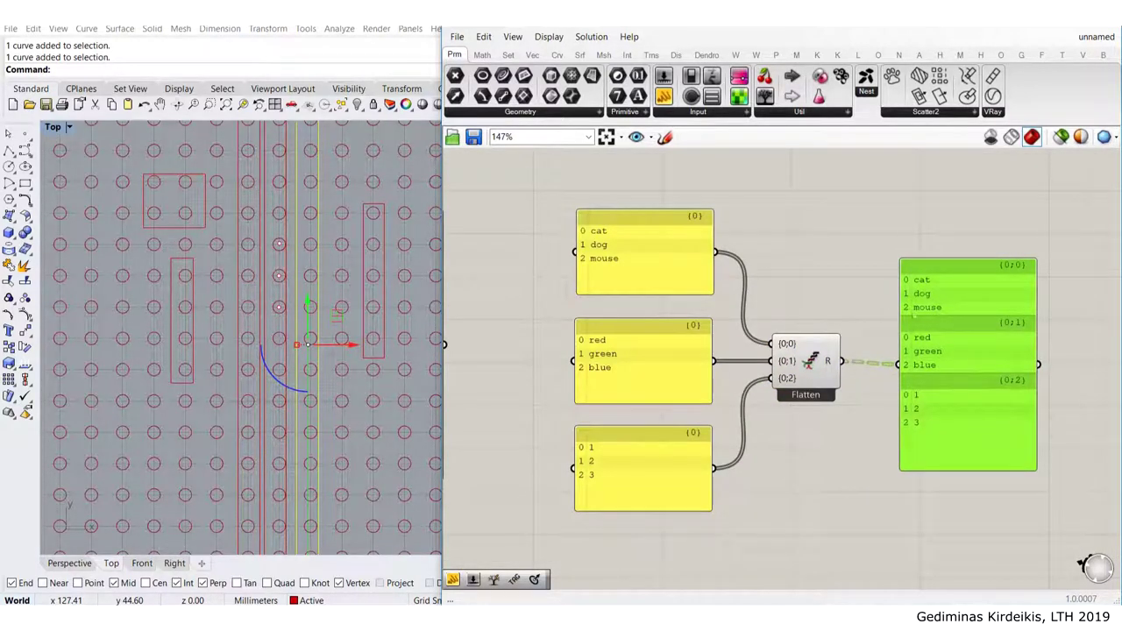
pyautogui.moveTo(940, 326); pyautogui.dragTo(826, 332, button='right')
pyautogui.scroll(3, 832, 349)
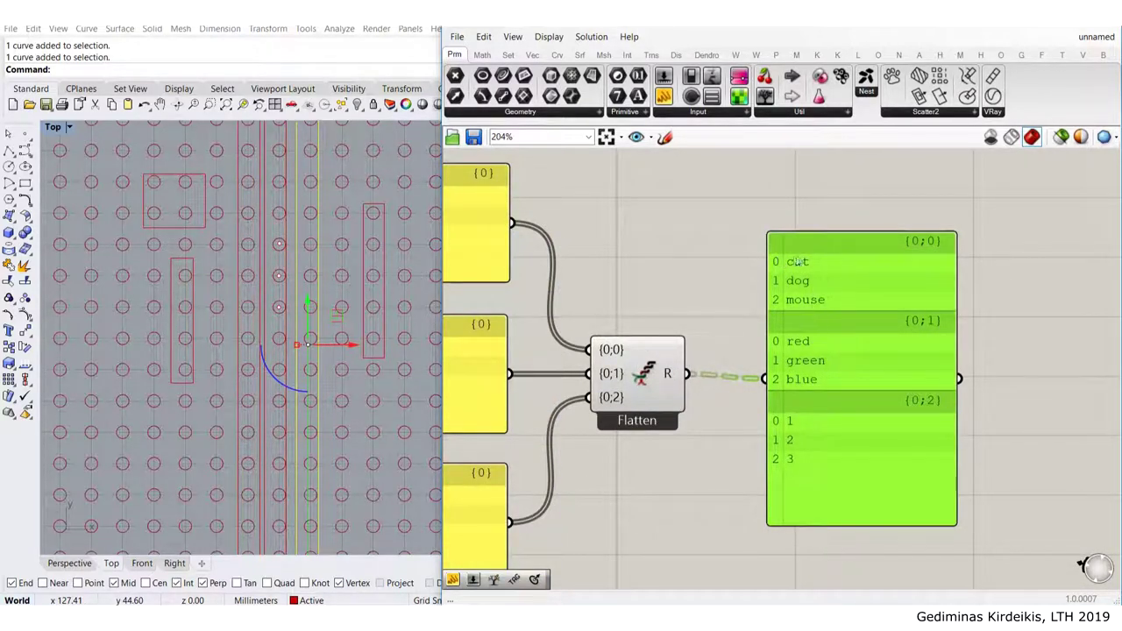
pyautogui.scroll(-4, 841, 382)
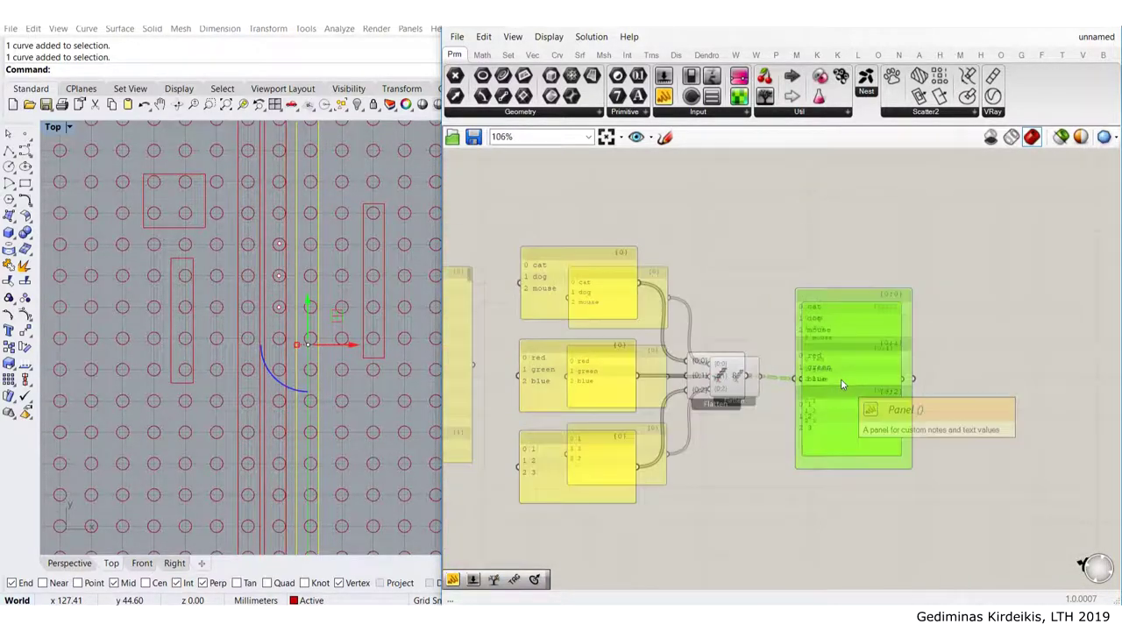
pyautogui.moveTo(853, 364); pyautogui.dragTo(870, 361)
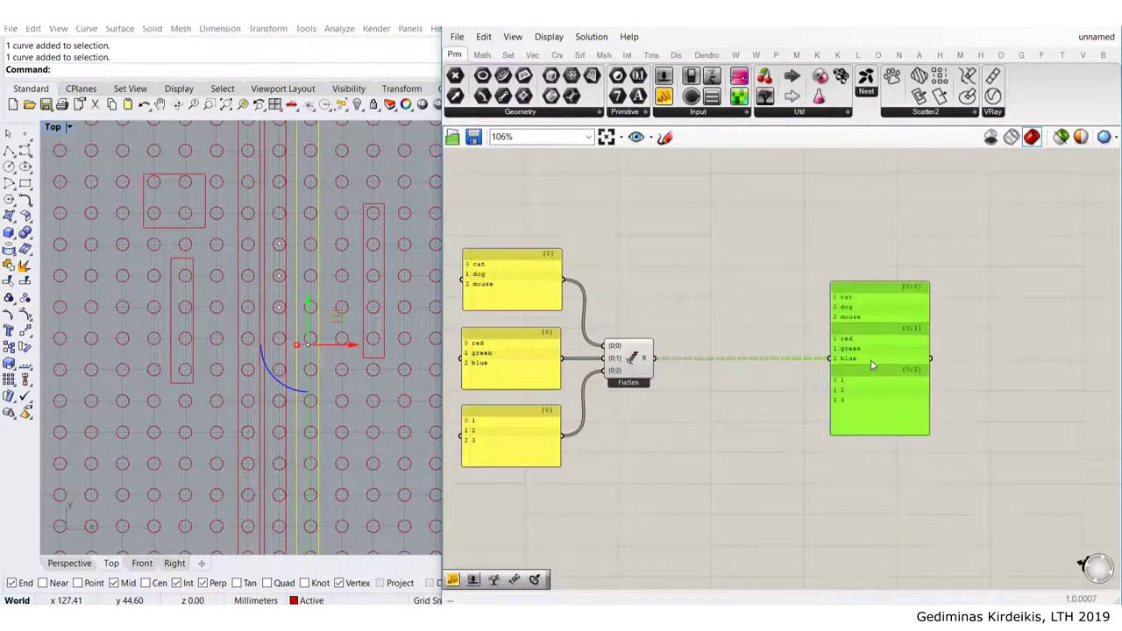
# Review the earlier Shift List and Tree Branch setup for comparison with the Entwine example
pyautogui.scroll(-2, 860, 360)
pyautogui.moveTo(628, 377); pyautogui.dragTo(727, 378, button='right')
pyautogui.scroll(2, 534, 357)
pyautogui.moveTo(537, 356); pyautogui.dragTo(696, 368, button='right')
pyautogui.scroll(-3, 697, 368)
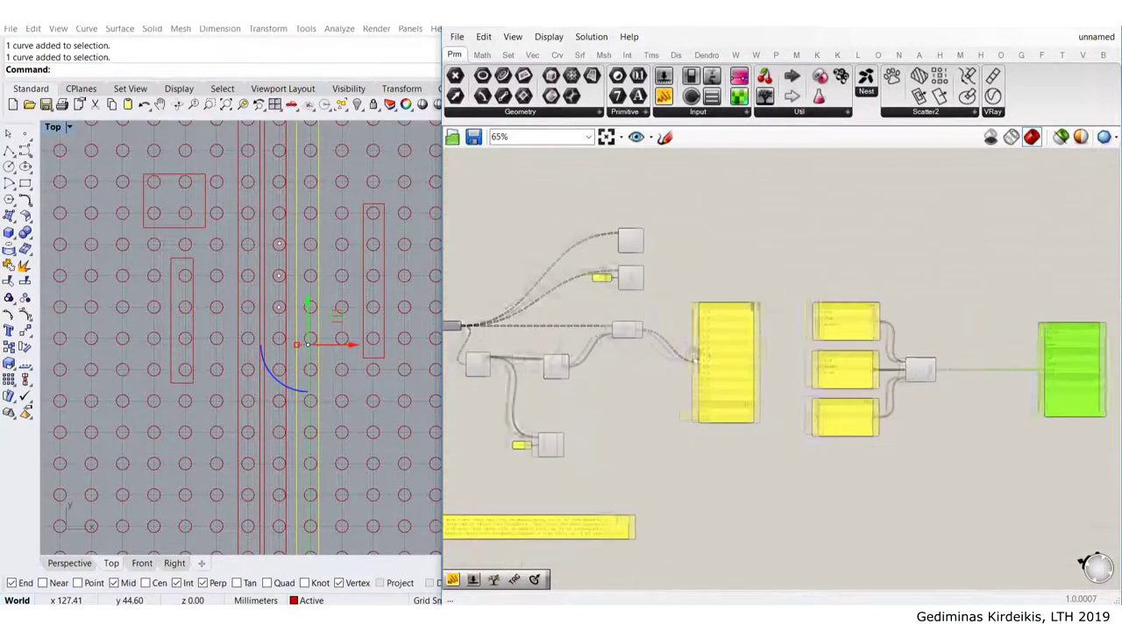
pyautogui.scroll(4, 461, 366)
pyautogui.click(628, 372)
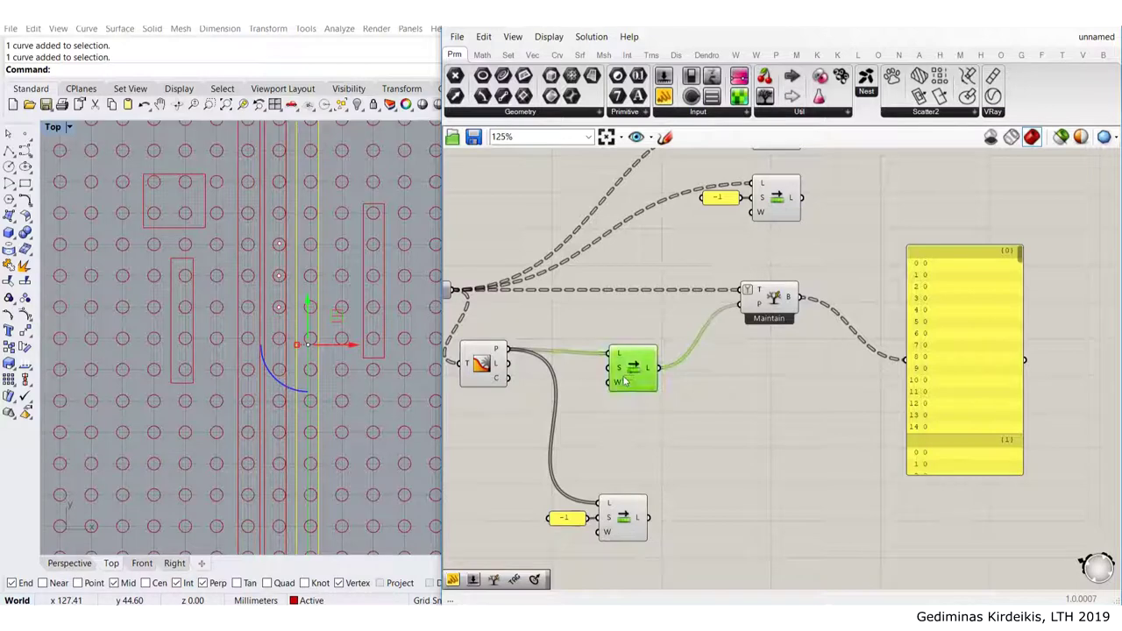
pyautogui.scroll(-3, 635, 342)
pyautogui.scroll(2, 934, 379)
pyautogui.moveTo(934, 378); pyautogui.dragTo(739, 369, button='right')
pyautogui.scroll(2, 745, 372)
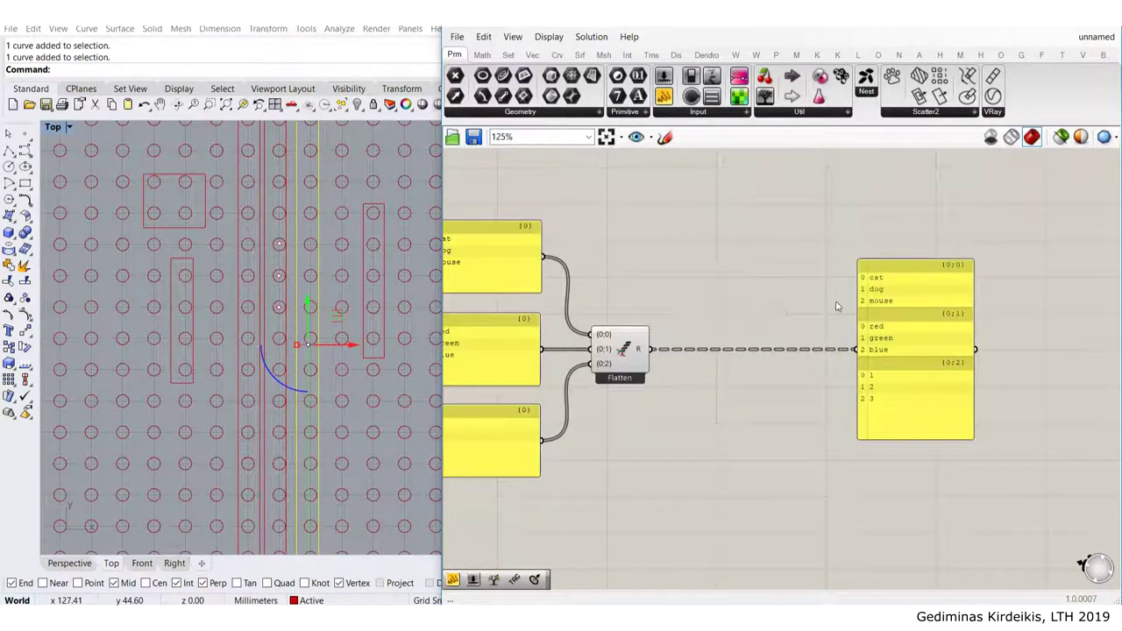
# Add a Tree Statistics component fed by the Entwine output and display its P output in the result panel
pyautogui.doubleClick(744, 240)
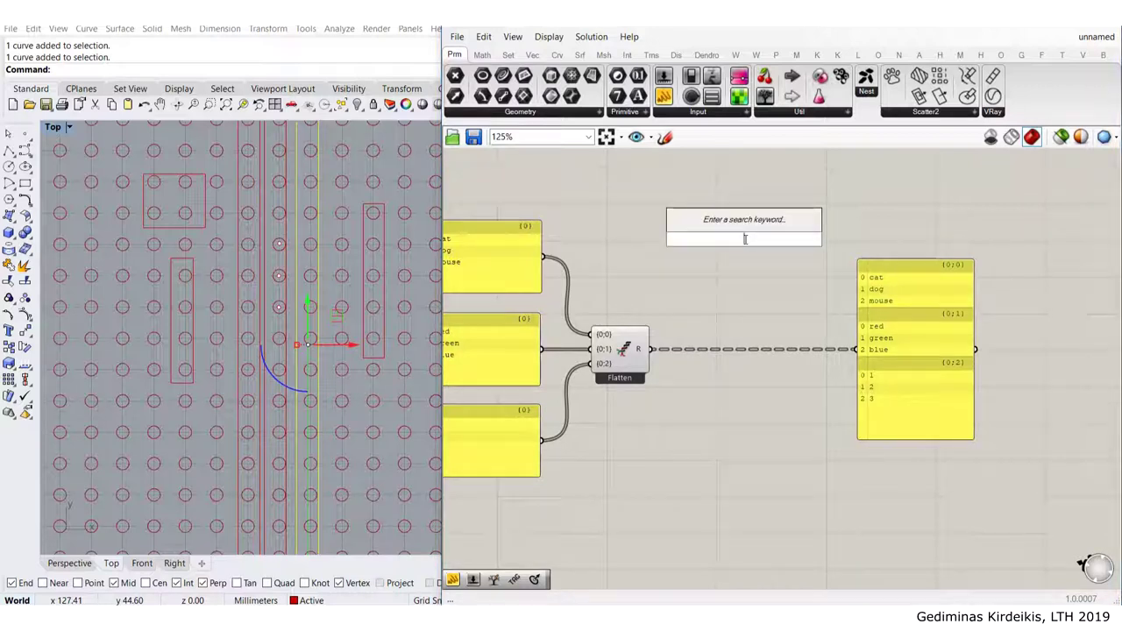
pyautogui.write('tree')
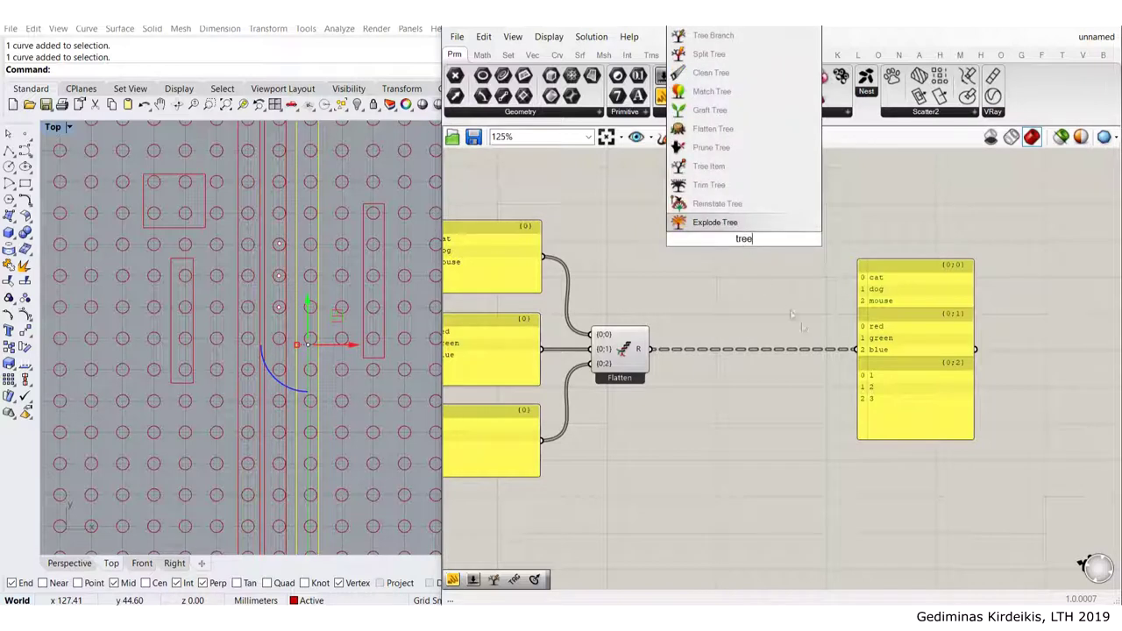
pyautogui.write(' s')
pyautogui.click(714, 203)
pyautogui.moveTo(739, 240); pyautogui.dragTo(688, 423)
pyautogui.moveTo(650, 349); pyautogui.dragTo(857, 349)
pyautogui.moveTo(708, 416)
# Add a Shift List after Tree Statistics, feed it the P output, and display the shifted paths in the result panel
pyautogui.doubleClick(771, 331)
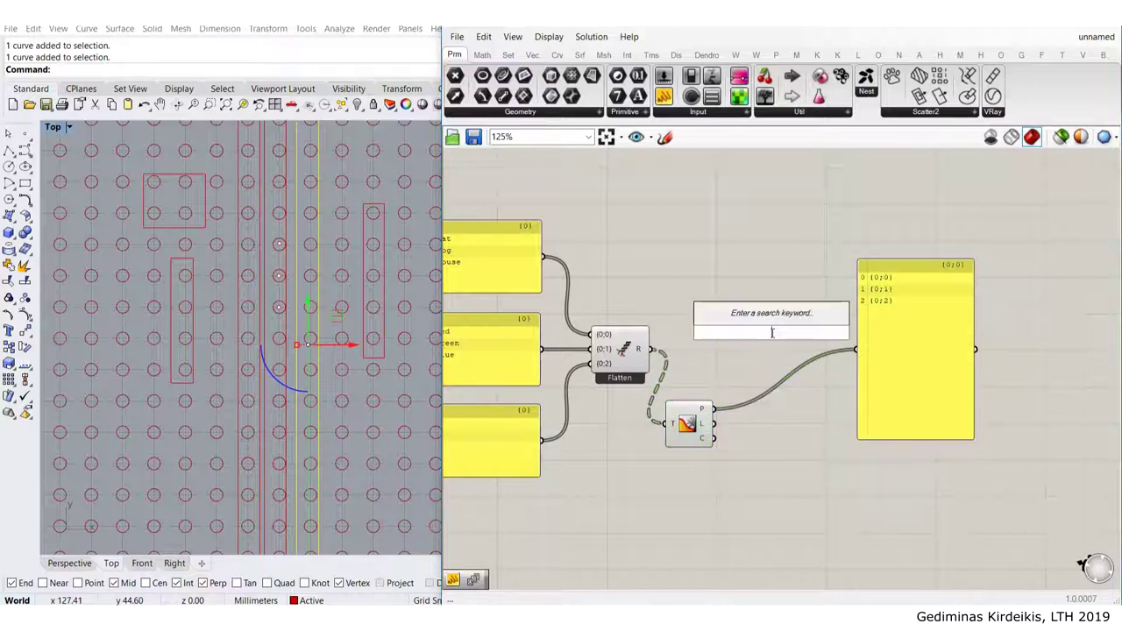
pyautogui.write('shift')
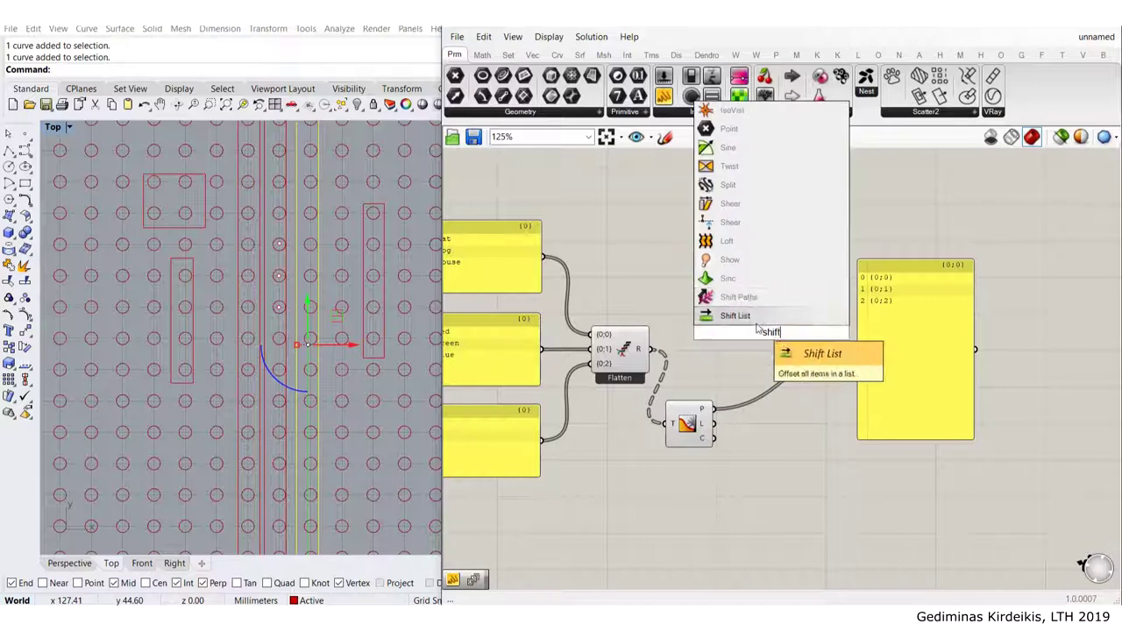
pyautogui.click(759, 321)
pyautogui.moveTo(762, 331); pyautogui.dragTo(758, 406)
pyautogui.moveTo(604, 355); pyautogui.dragTo(838, 325, button='right')
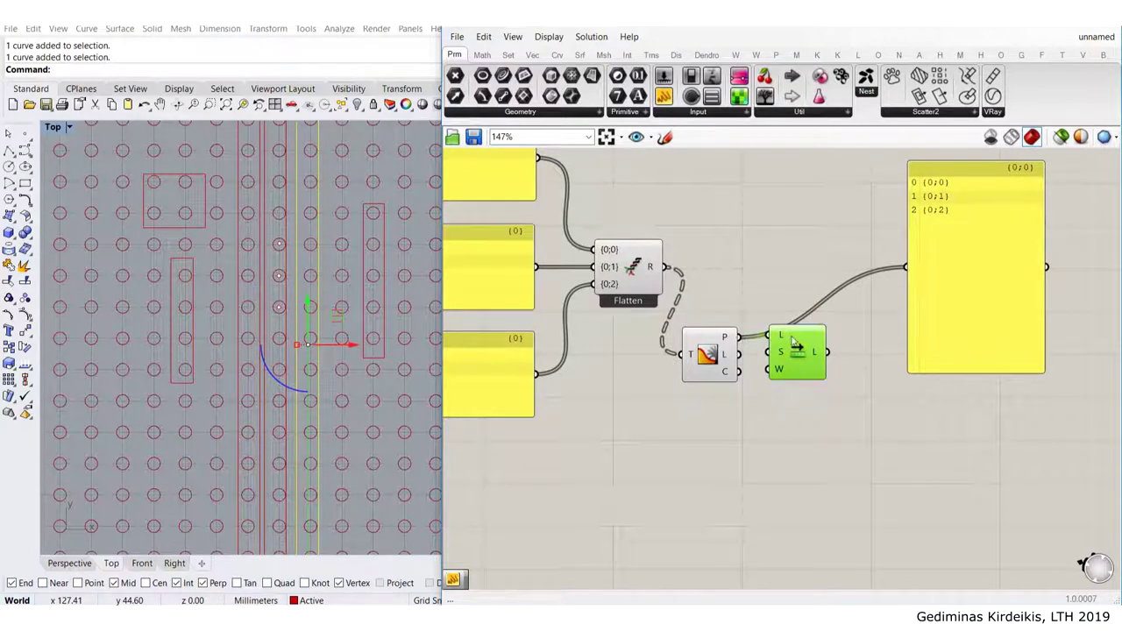
pyautogui.moveTo(793, 343); pyautogui.dragTo(795, 346)
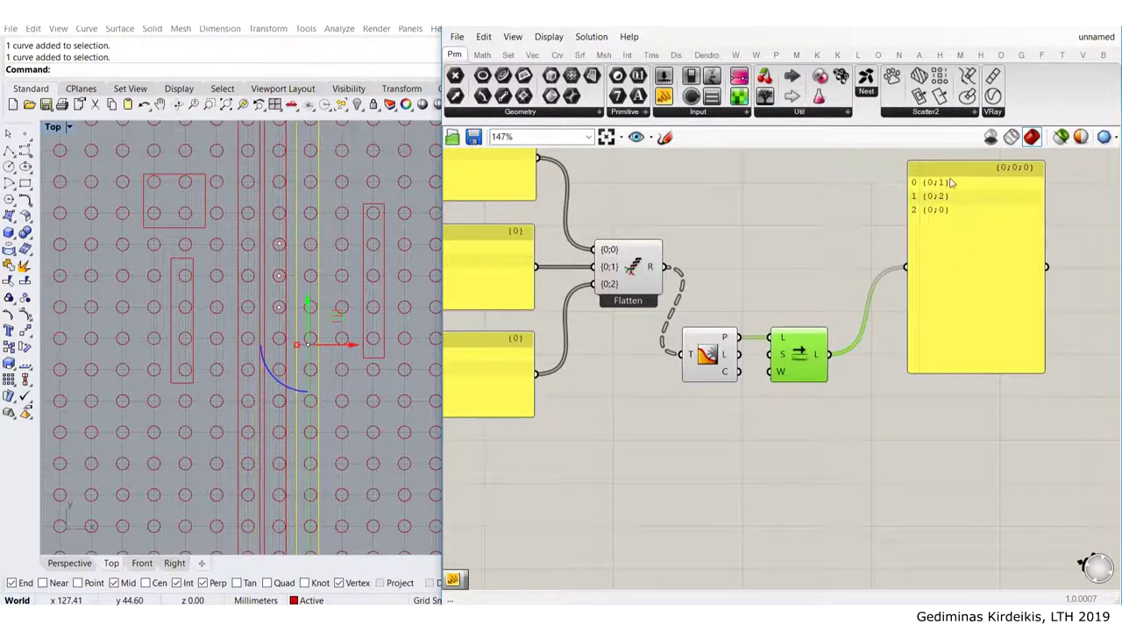
# Add a Tree Branch fed by the Entwine output and the shifted paths, and move the result panel farther away
pyautogui.scroll(3, 952, 182)
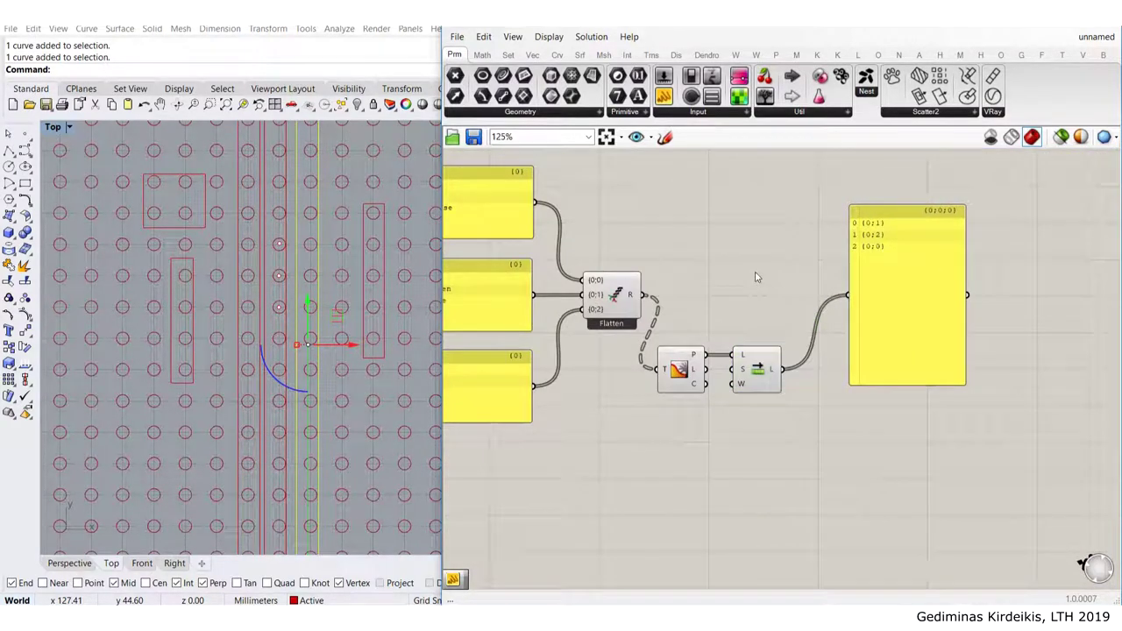
pyautogui.doubleClick(755, 272)
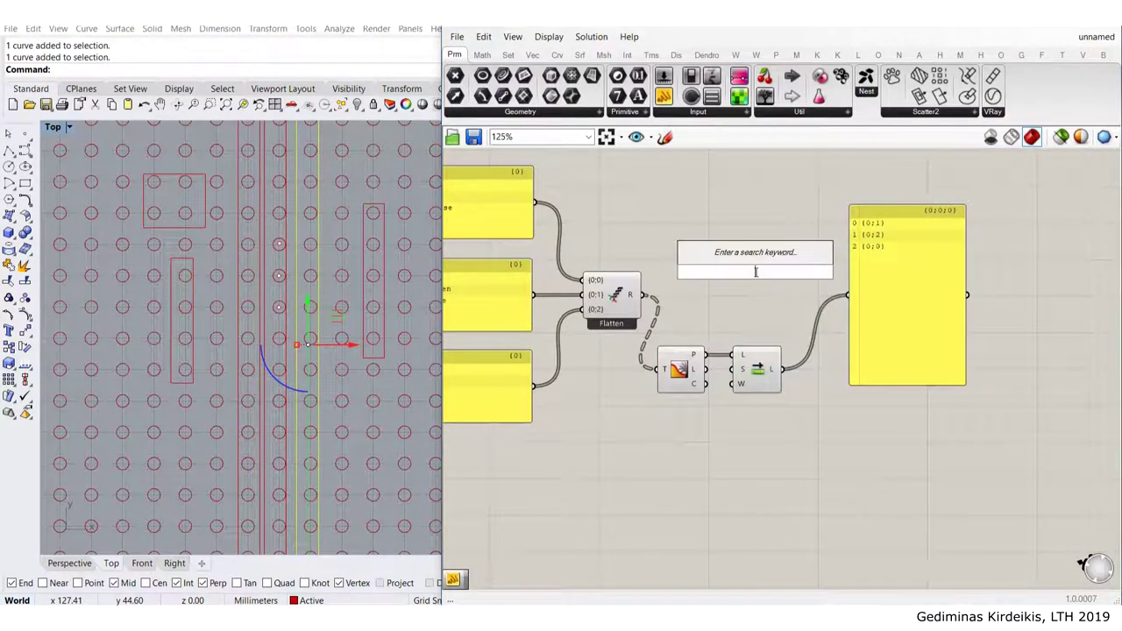
pyautogui.write('tree')
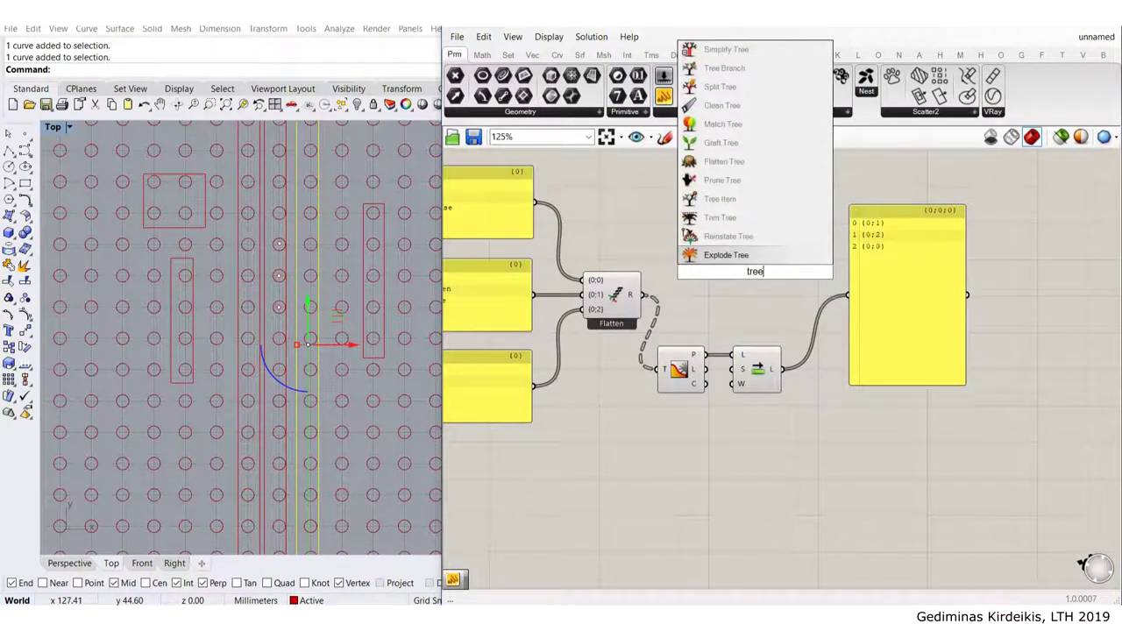
pyautogui.write(' br')
pyautogui.click(755, 256)
pyautogui.moveTo(644, 293); pyautogui.dragTo(820, 301)
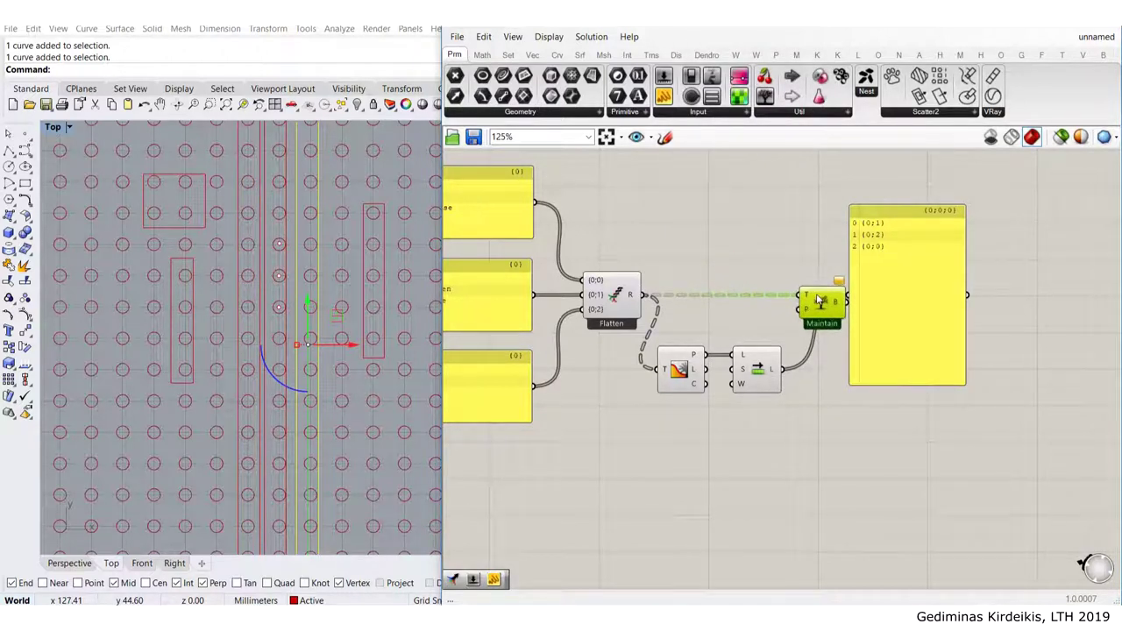
pyautogui.moveTo(784, 369); pyautogui.dragTo(799, 310)
pyautogui.moveTo(904, 321); pyautogui.dragTo(964, 325)
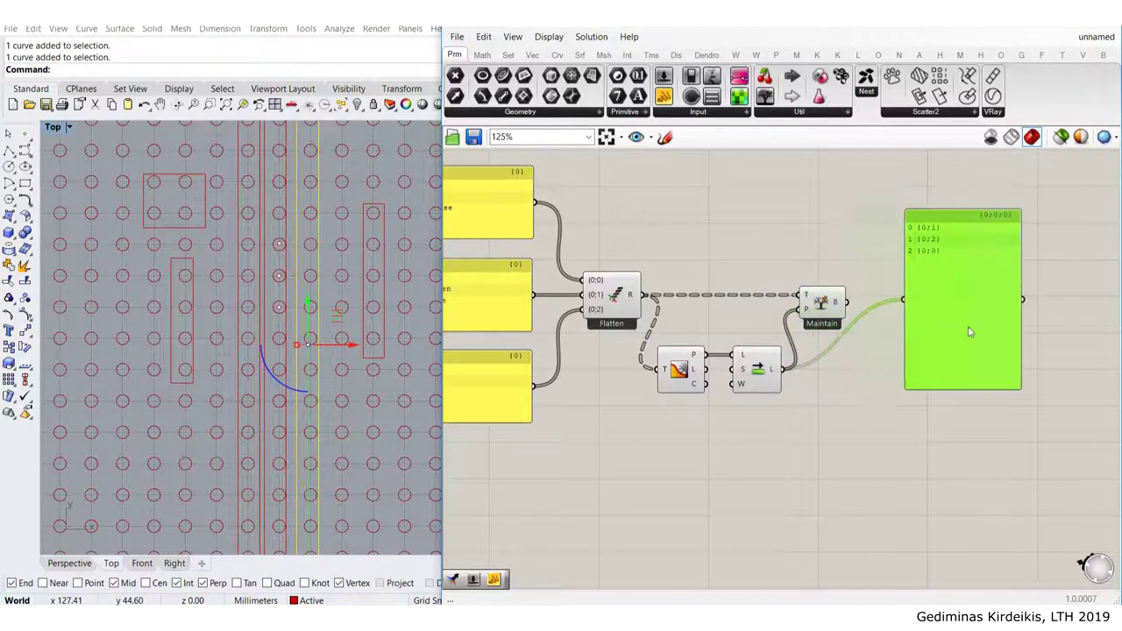
# Display the Tree Branch's B output in the result panel and place the panel close beside it
pyautogui.scroll(-1, 850, 307)
pyautogui.scroll(3, 841, 313)
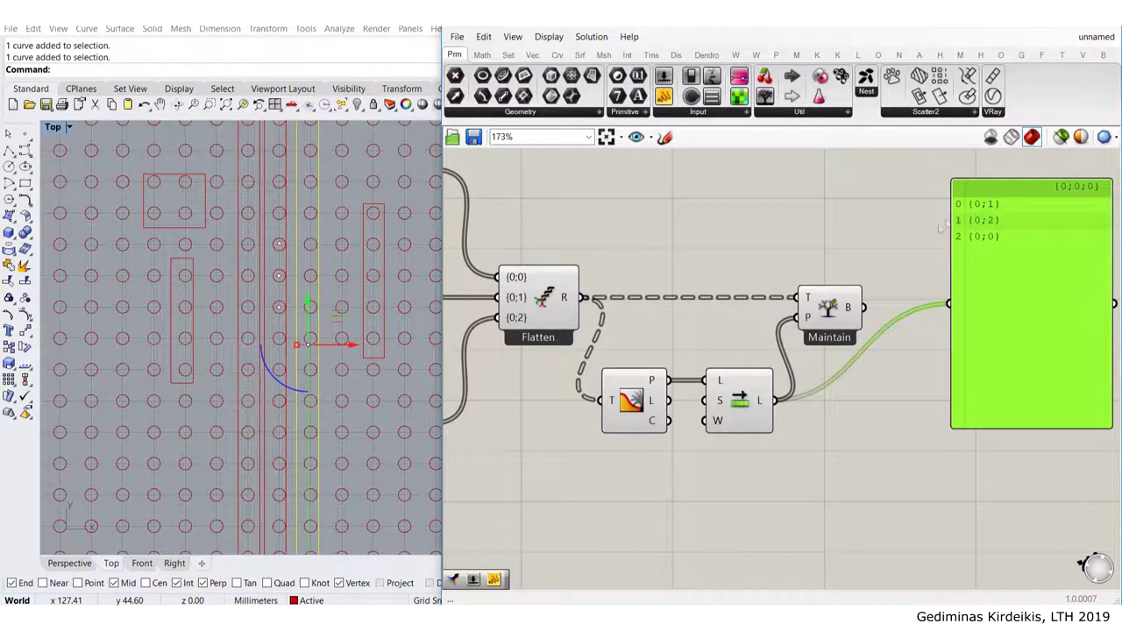
pyautogui.scroll(-3, 968, 280)
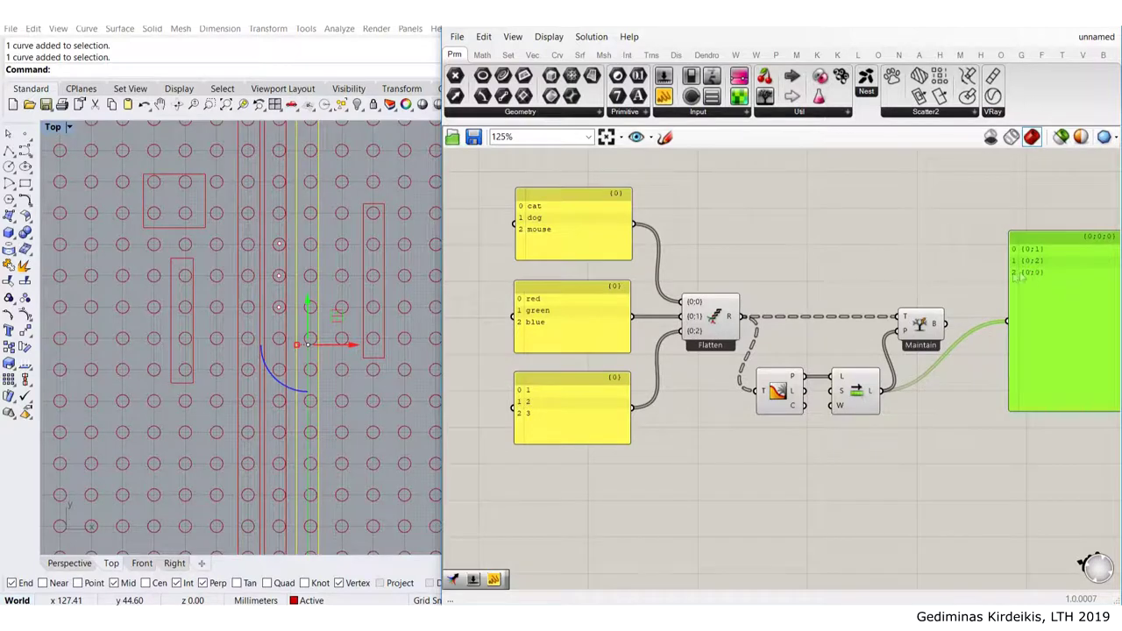
pyautogui.moveTo(1006, 273); pyautogui.dragTo(952, 280, button='right')
pyautogui.moveTo(891, 331); pyautogui.dragTo(956, 331)
pyautogui.moveTo(996, 333); pyautogui.dragTo(968, 338)
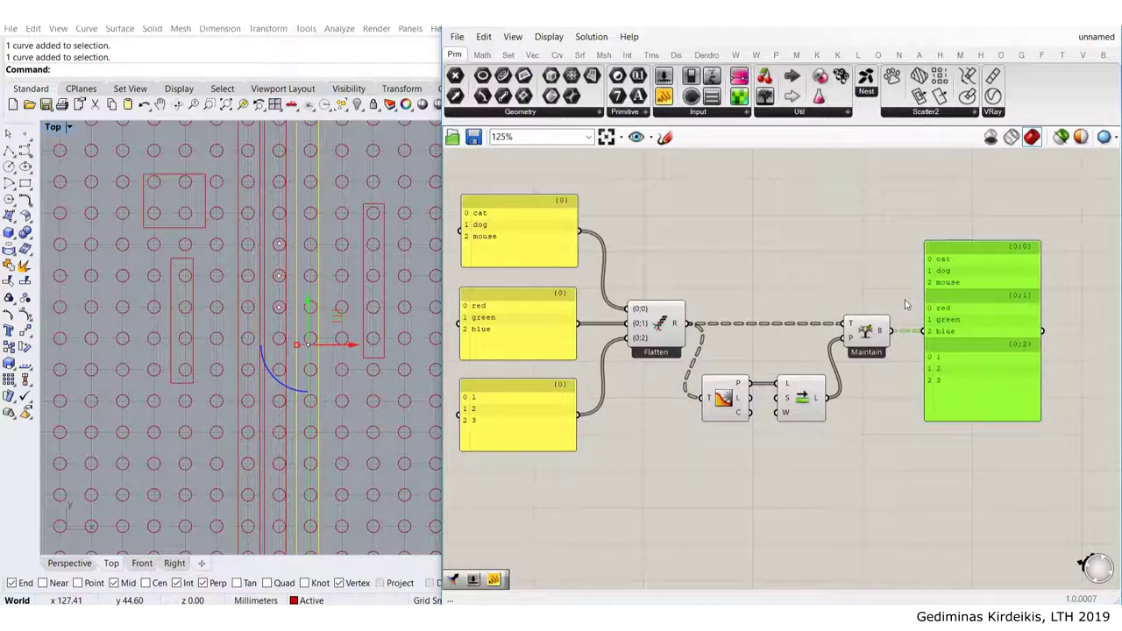
# Turn off Maintain Paths on the example's Tree Branch so that its output branches are renumbered
pyautogui.moveTo(886, 320)
pyautogui.scroll(4, 872, 319)
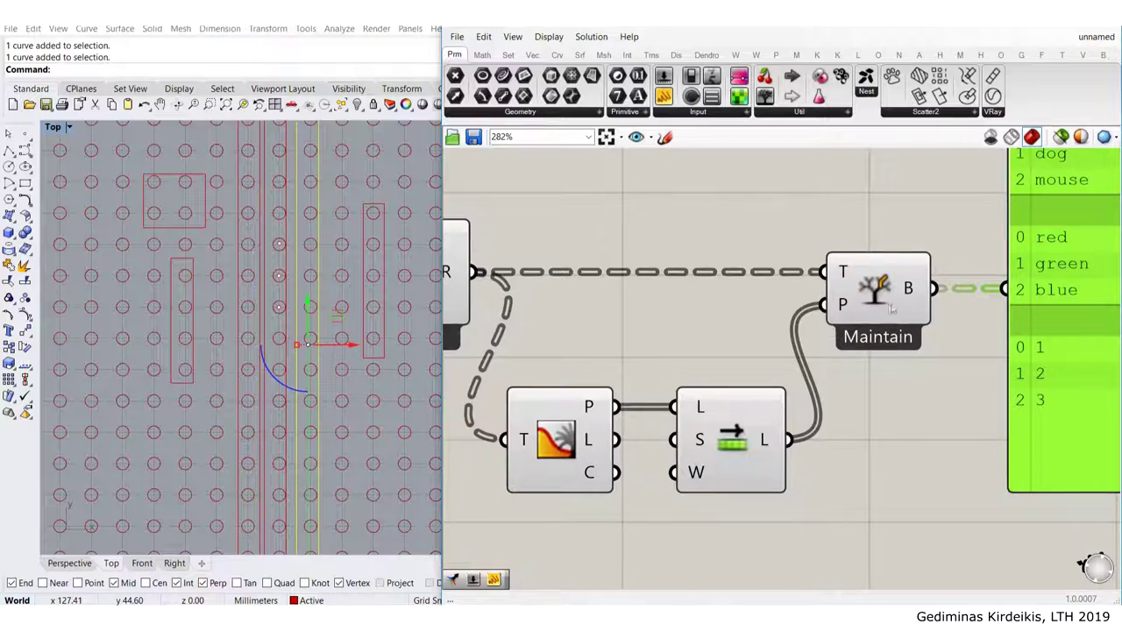
pyautogui.scroll(-4, 888, 309)
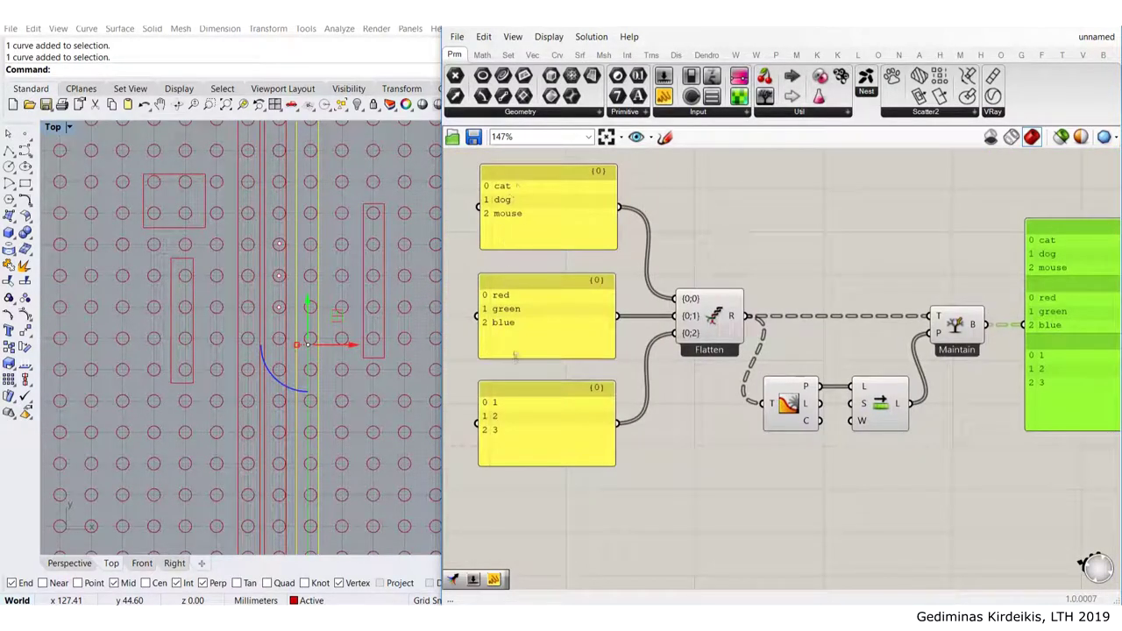
pyautogui.moveTo(811, 344); pyautogui.dragTo(717, 337, button='right')
pyautogui.scroll(5, 876, 320)
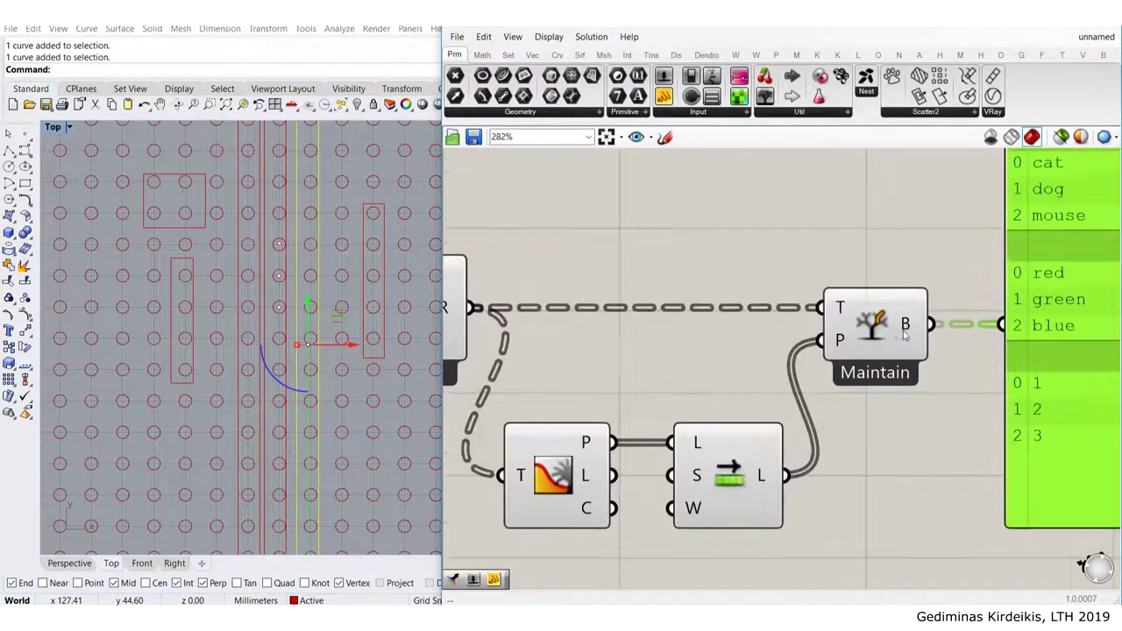
pyautogui.rightClick(813, 320)
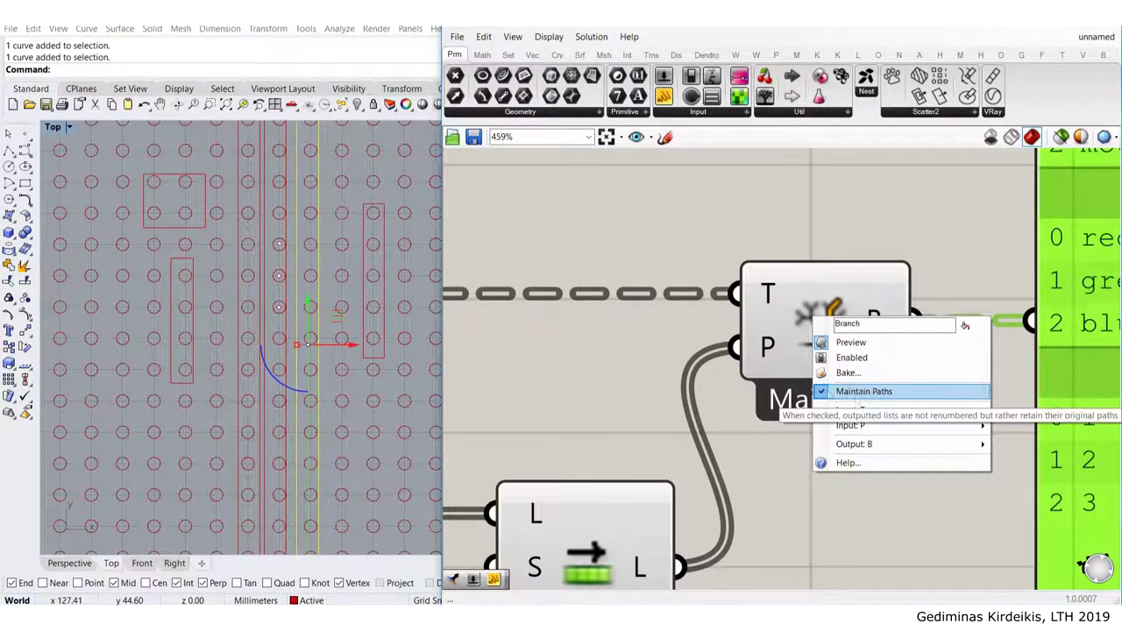
pyautogui.click(858, 393)
pyautogui.scroll(-5, 767, 428)
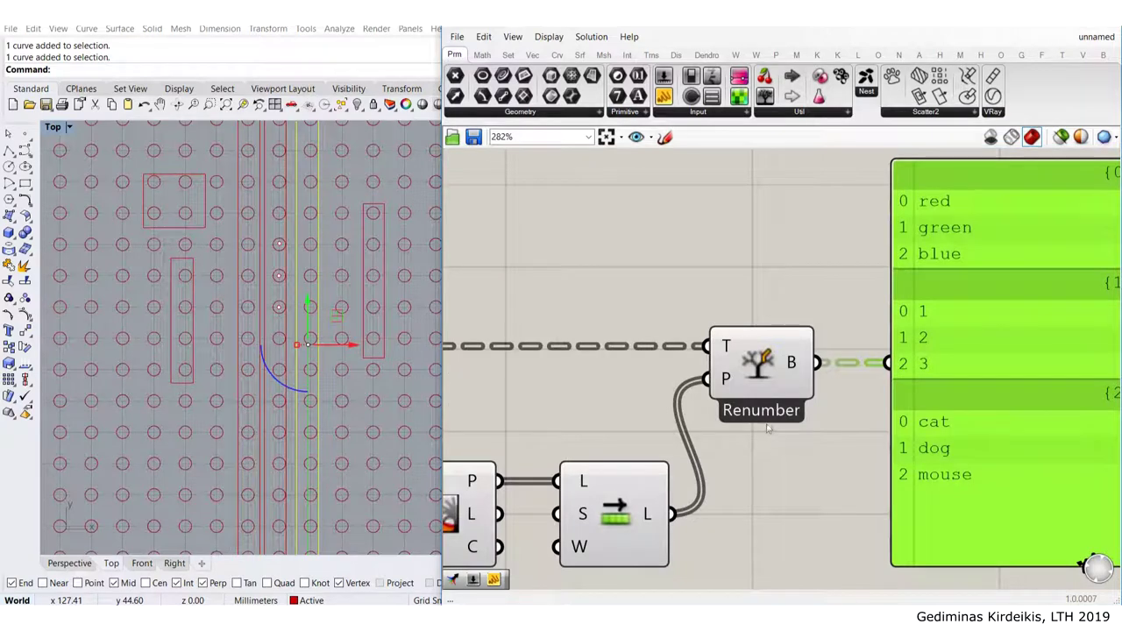
# Compare the order of the renumbered branches in the result panel with the three source text panels
pyautogui.scroll(-3, 782, 424)
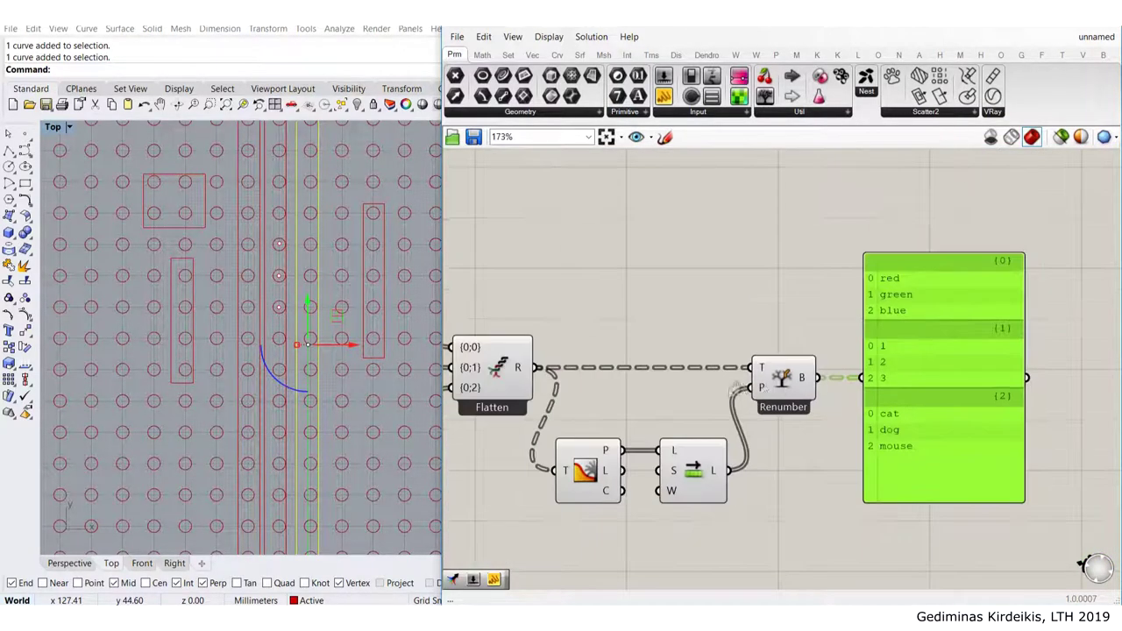
pyautogui.moveTo(858, 281); pyautogui.dragTo(970, 247, button='right')
pyautogui.scroll(-2, 761, 266)
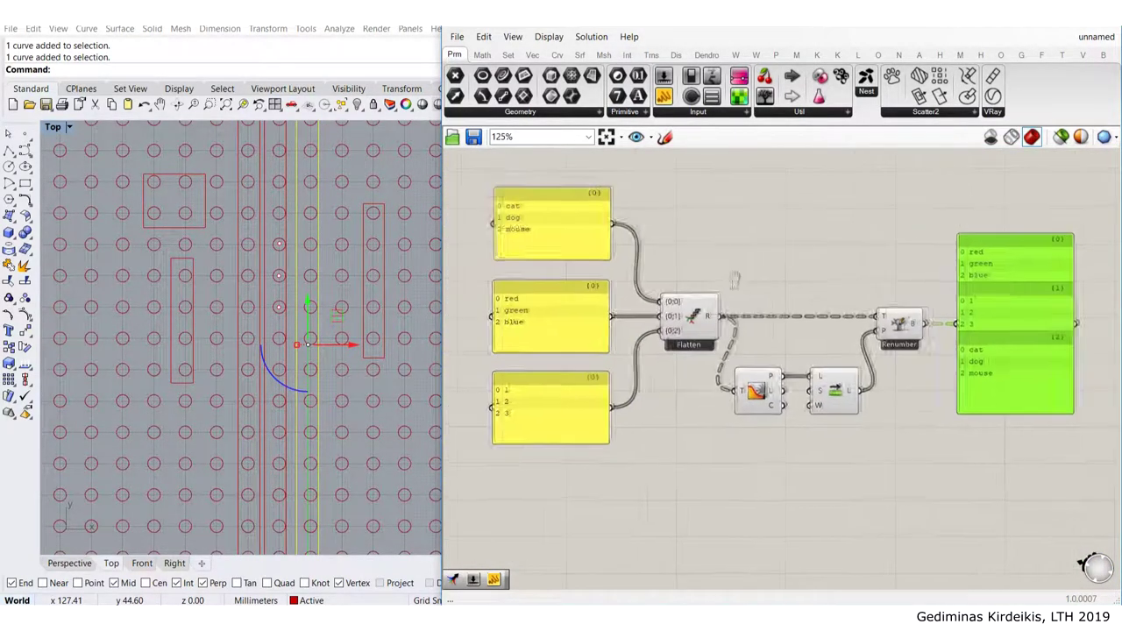
pyautogui.scroll(1, 988, 279)
pyautogui.moveTo(801, 276); pyautogui.dragTo(804, 299, button='right')
pyautogui.scroll(-1, 901, 302)
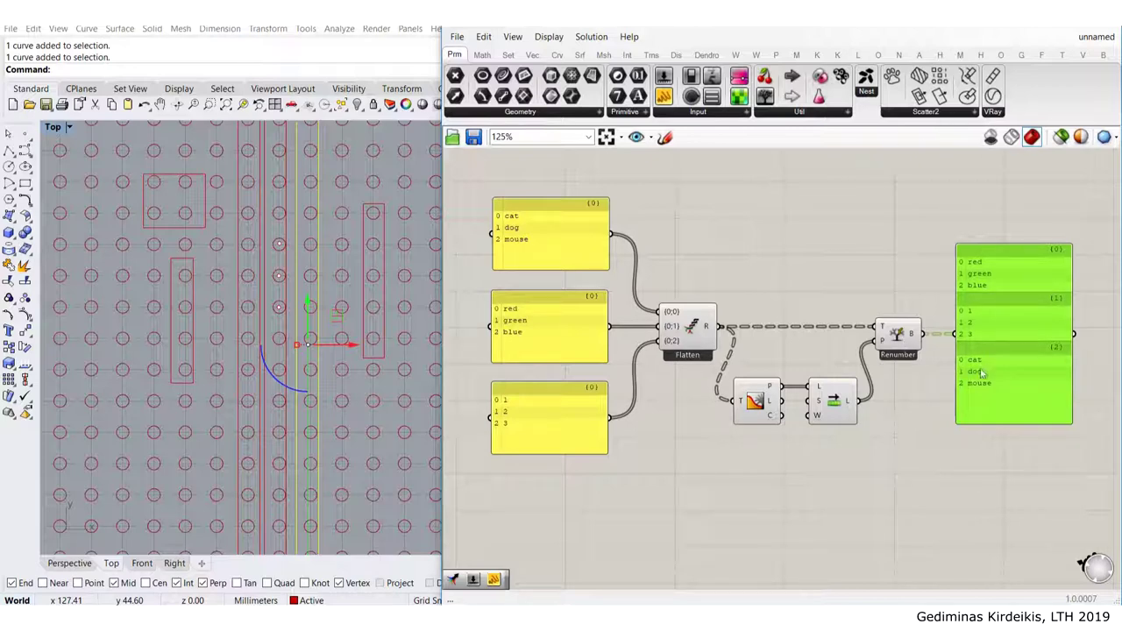
# Delete the whole Entwine example, including its text panels, path-shifting components and result panel
pyautogui.scroll(-5, 979, 367)
pyautogui.moveTo(1013, 446); pyautogui.dragTo(784, 275)
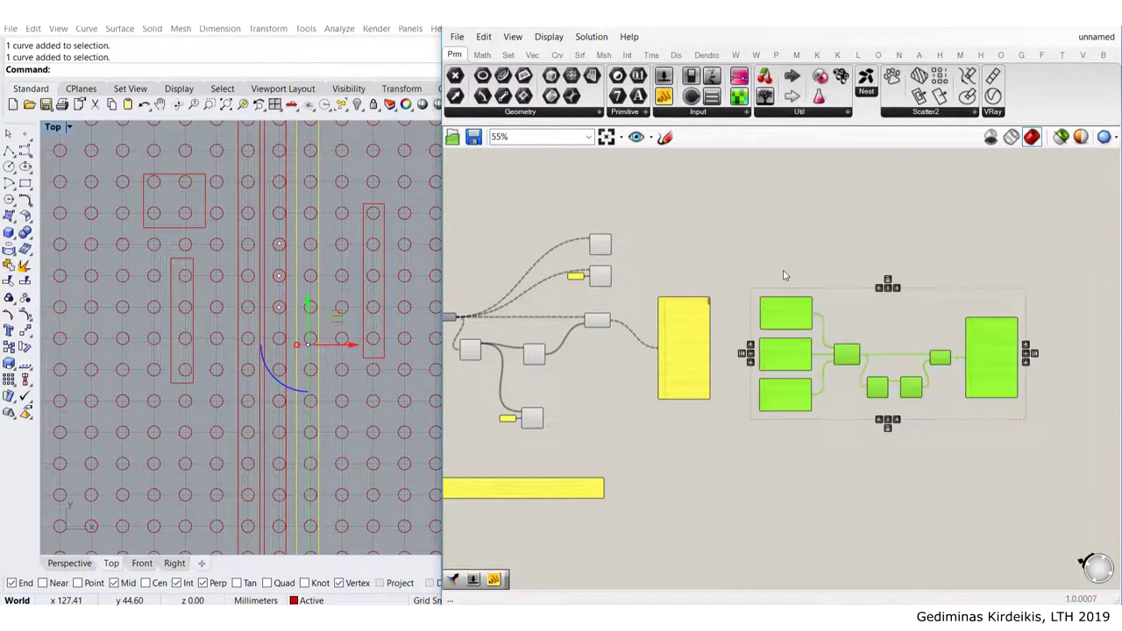
pyautogui.press('Delete')
# Turn off Maintain Paths on the main definition's Tree Branch component
pyautogui.scroll(8, 771, 289)
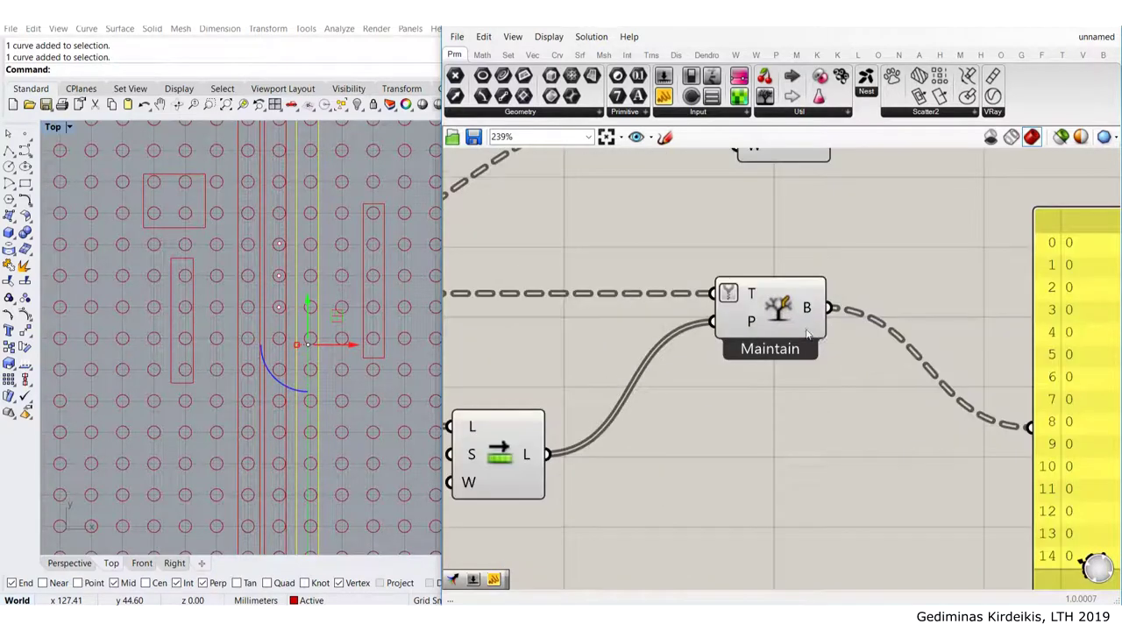
pyautogui.scroll(-4, 764, 289)
pyautogui.rightClick(762, 287)
pyautogui.click(799, 358)
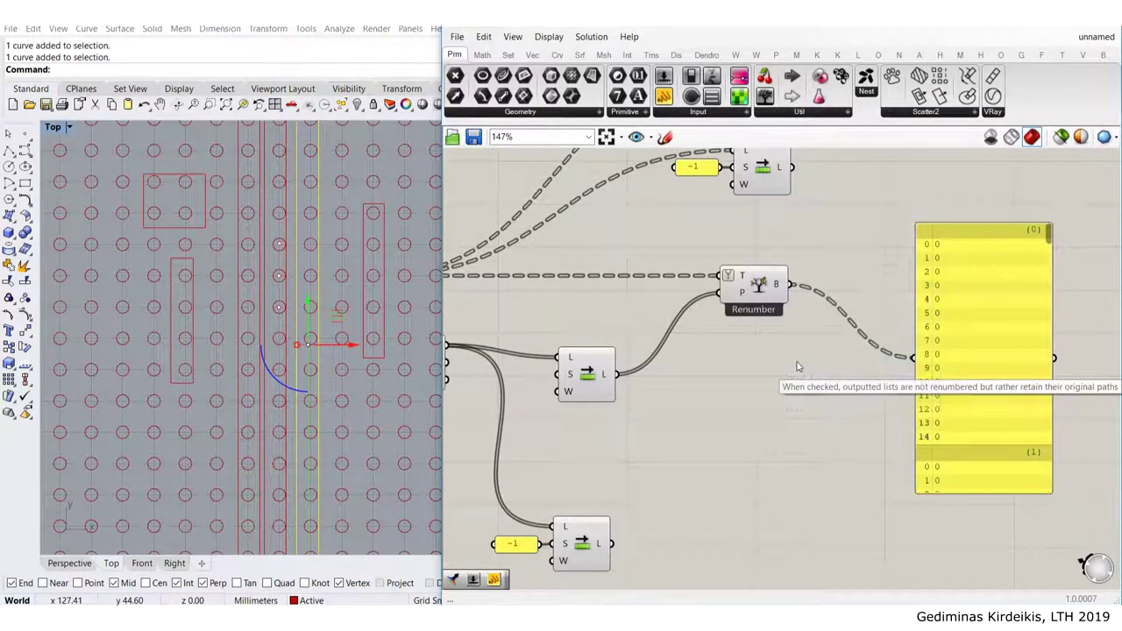
# Move the path Shift List and Tree Statistics components closer to the Tree Branch to tidy the layout
pyautogui.scroll(-3, 898, 299)
pyautogui.scroll(2, 762, 307)
pyautogui.moveTo(692, 369); pyautogui.dragTo(737, 337)
pyautogui.moveTo(541, 351); pyautogui.dragTo(597, 322)
pyautogui.click(769, 243)
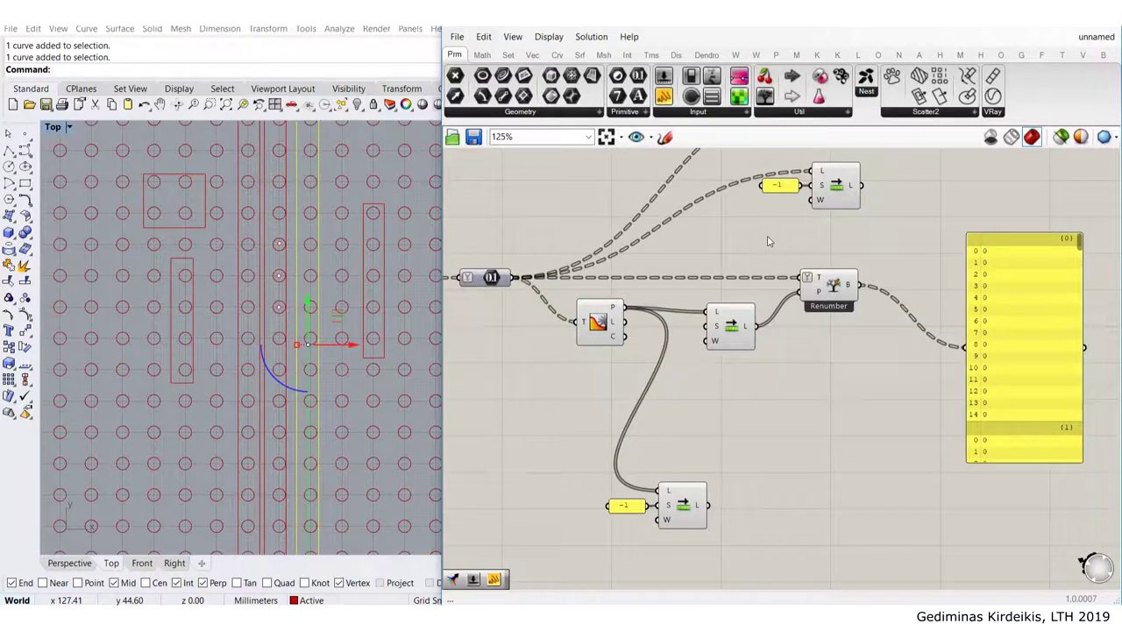
# Switch to Rhino and place a point in the grid circle directly right of the middle of the three existing points
pyautogui.scroll(-2, 770, 237)
pyautogui.moveTo(330, 249); pyautogui.dragTo(280, 266, button='right')
pyautogui.scroll(-4, 279, 265)
pyautogui.click(300, 152)
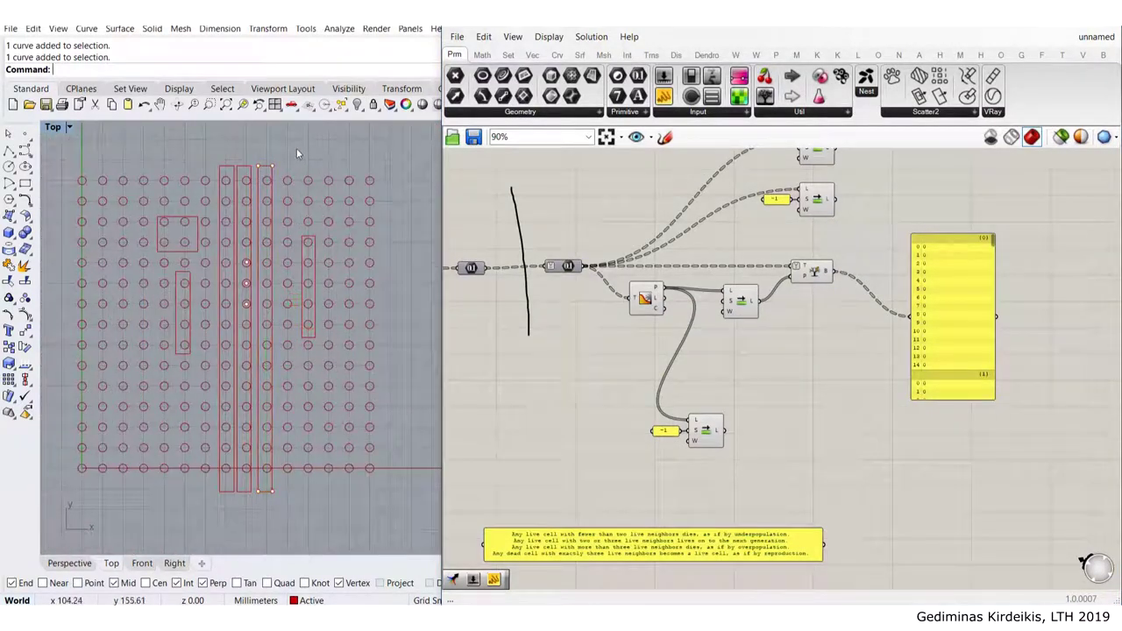
pyautogui.scroll(2, 246, 177)
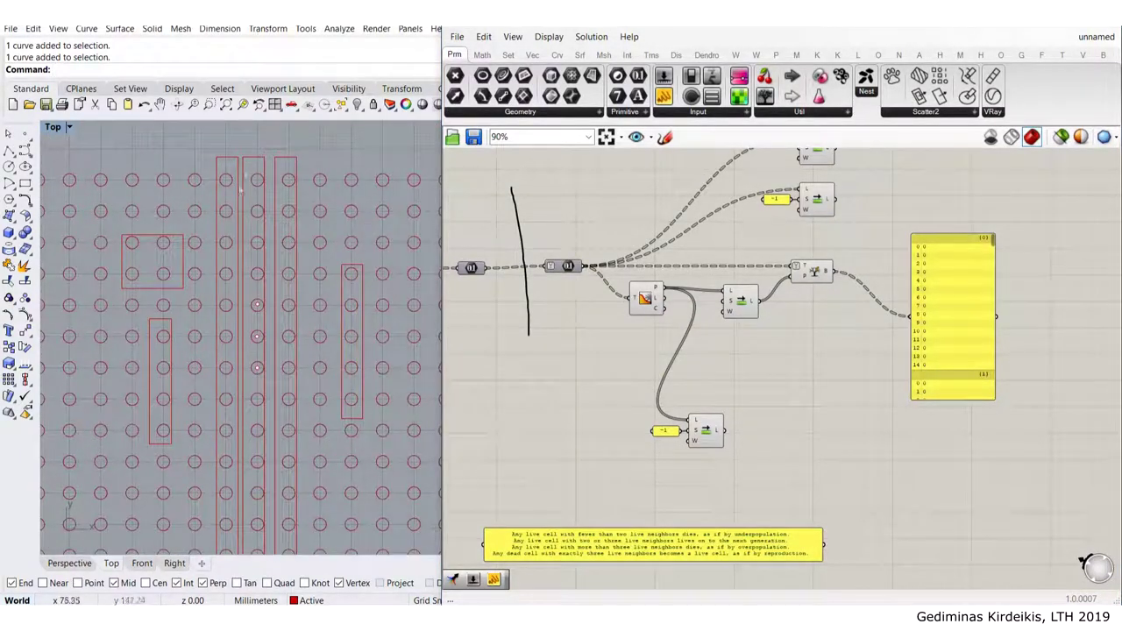
pyautogui.scroll(2, 250, 345)
pyautogui.click(276, 327)
pyautogui.scroll(-3, 336, 230)
pyautogui.scroll(2, 346, 266)
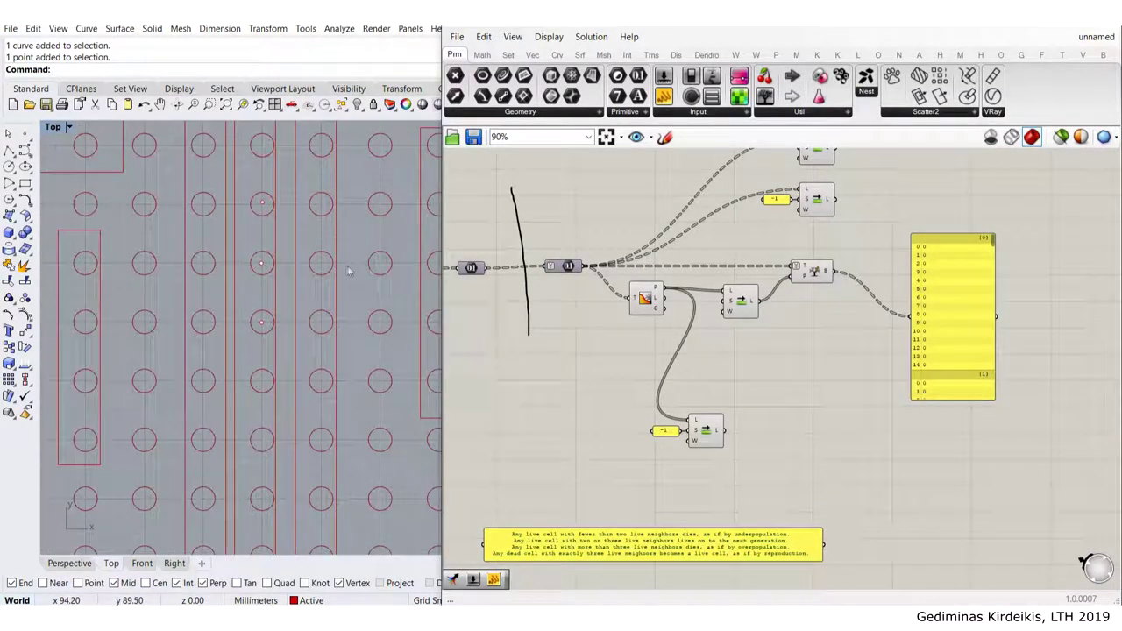
pyautogui.click(26, 134)
pyautogui.scroll(2, 317, 266)
pyautogui.click(324, 259)
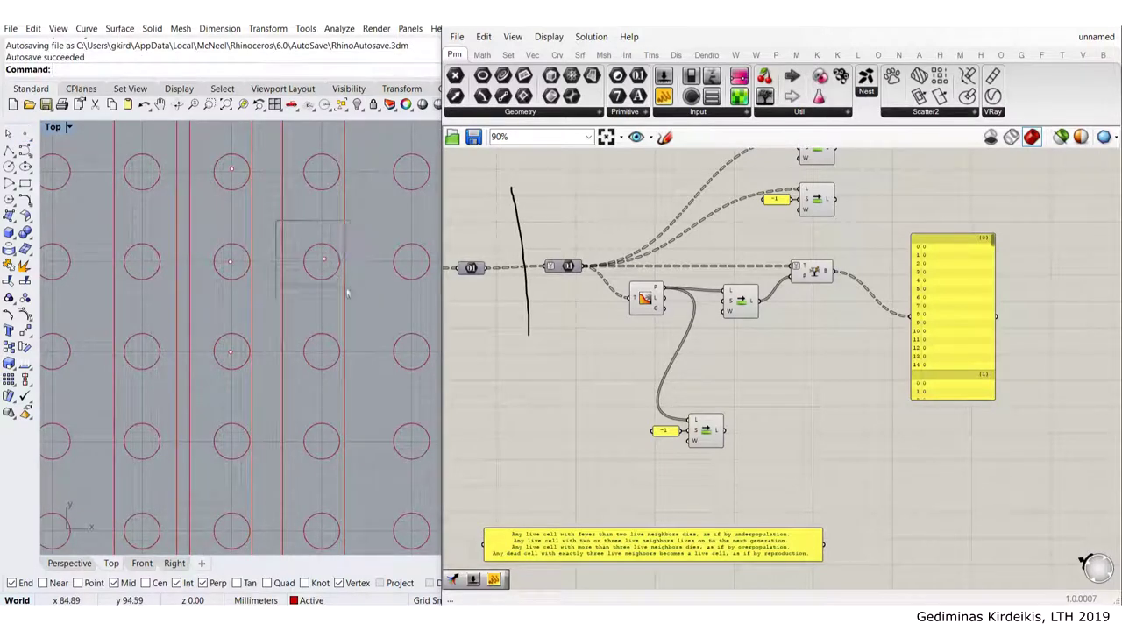
# Adjust the new point's position so it sits at the centre of its circle
pyautogui.click(324, 260)
pyautogui.moveTo(325, 221); pyautogui.dragTo(324, 222)
pyautogui.moveTo(367, 265); pyautogui.dragTo(365, 265)
# Return to Grasshopper and move the result panel farther right of the Tree Branch to free up space
pyautogui.moveTo(808, 305); pyautogui.dragTo(673, 342, button='right')
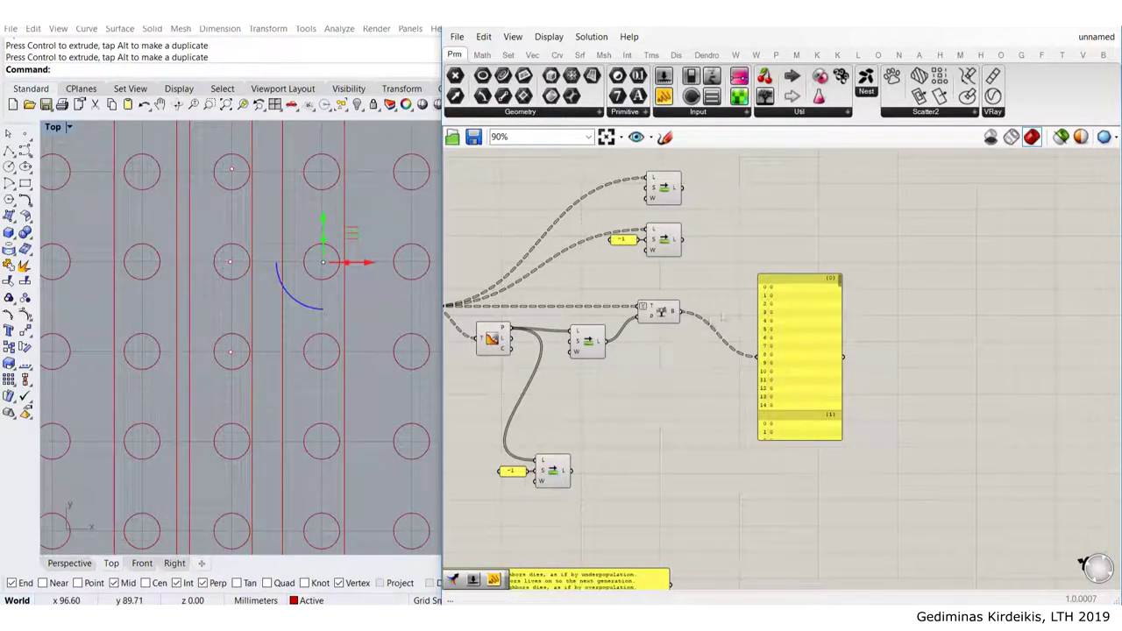
pyautogui.scroll(3, 671, 328)
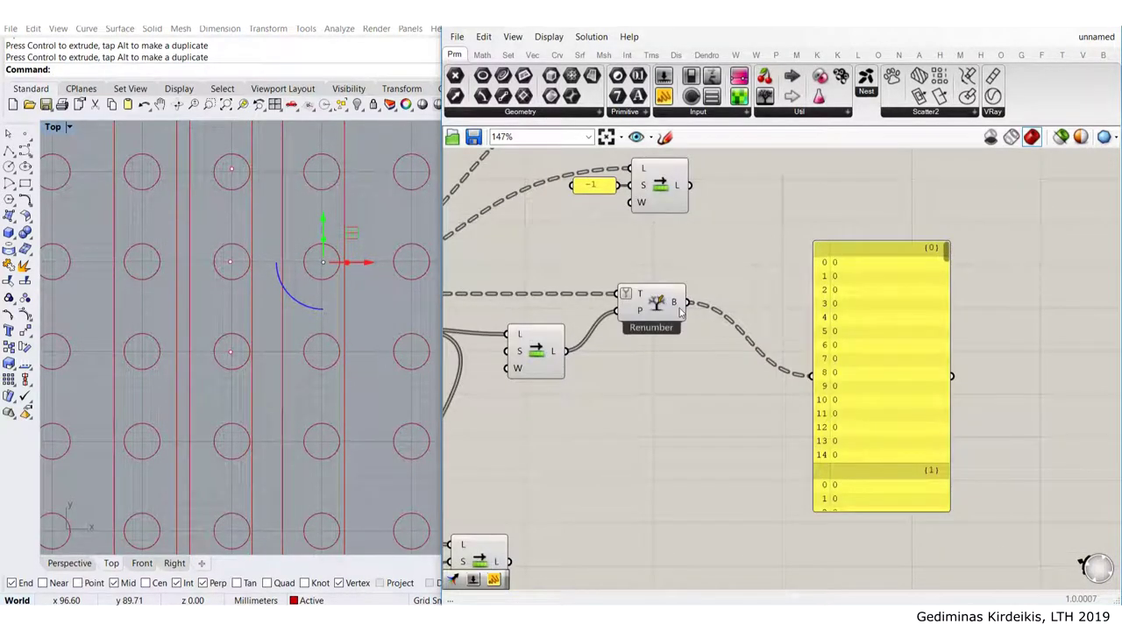
pyautogui.scroll(-2, 688, 309)
pyautogui.click(843, 342)
pyautogui.moveTo(842, 342); pyautogui.dragTo(968, 304)
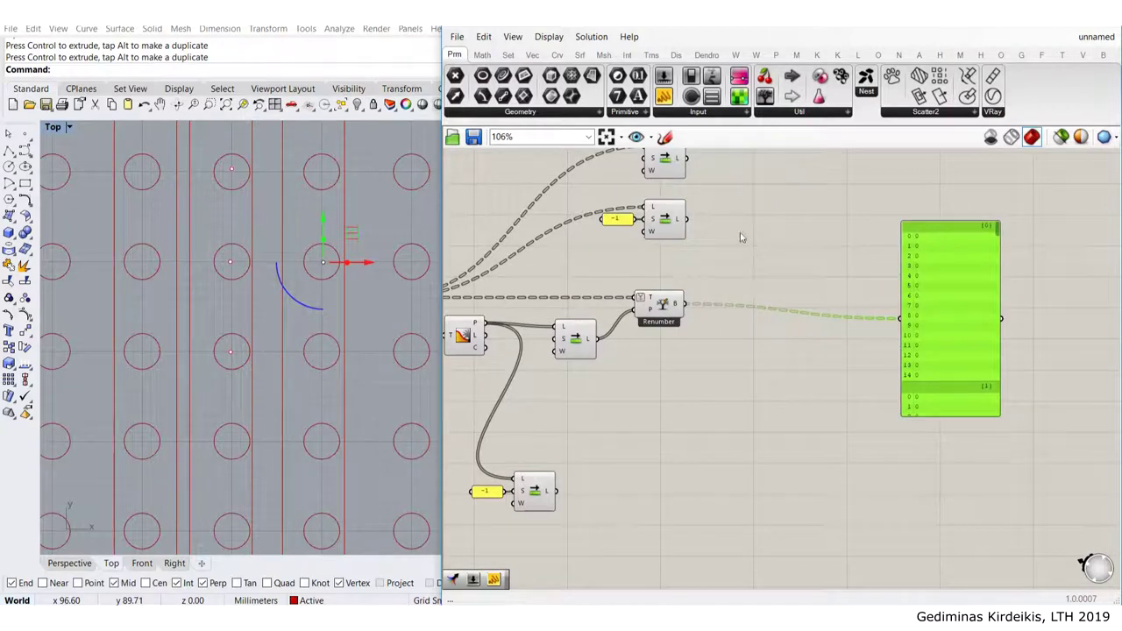
pyautogui.click(675, 368)
# Move the two upper Shift Lists and their -1 panel up and to the right, away from the Tree Branch
pyautogui.doubleClick(734, 352)
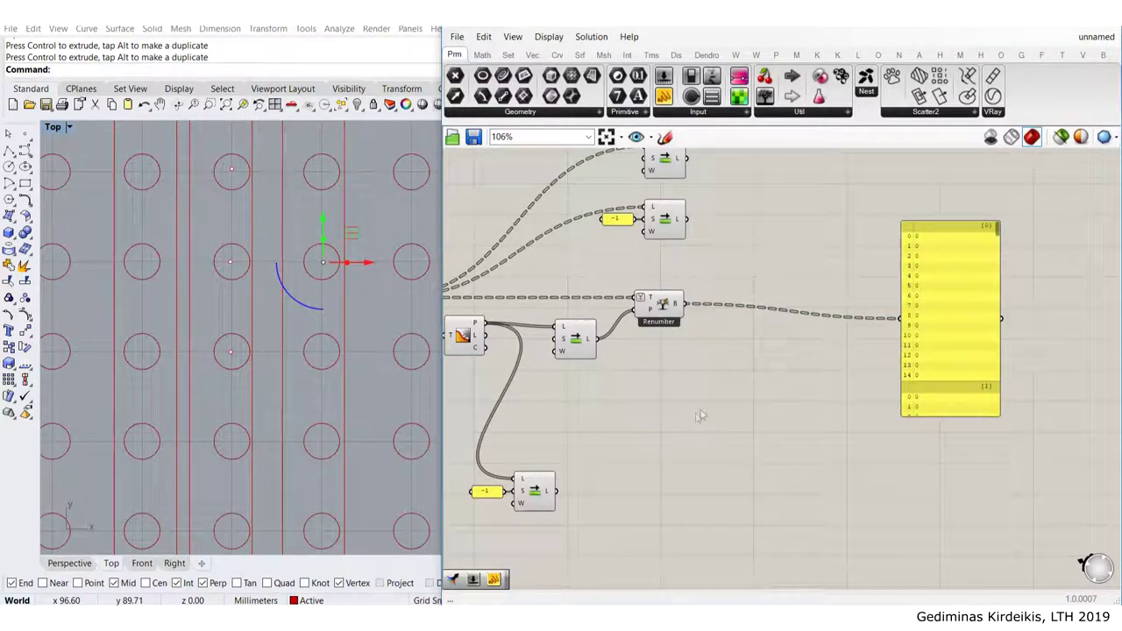
pyautogui.moveTo(721, 245); pyautogui.dragTo(709, 360, button='right')
pyautogui.moveTo(661, 264); pyautogui.dragTo(733, 237)
pyautogui.moveTo(694, 367); pyautogui.dragTo(710, 310)
pyautogui.click(690, 446)
# Insert a Number parameter between the Tree Branch's B output and the result panel
pyautogui.scroll(3, 686, 463)
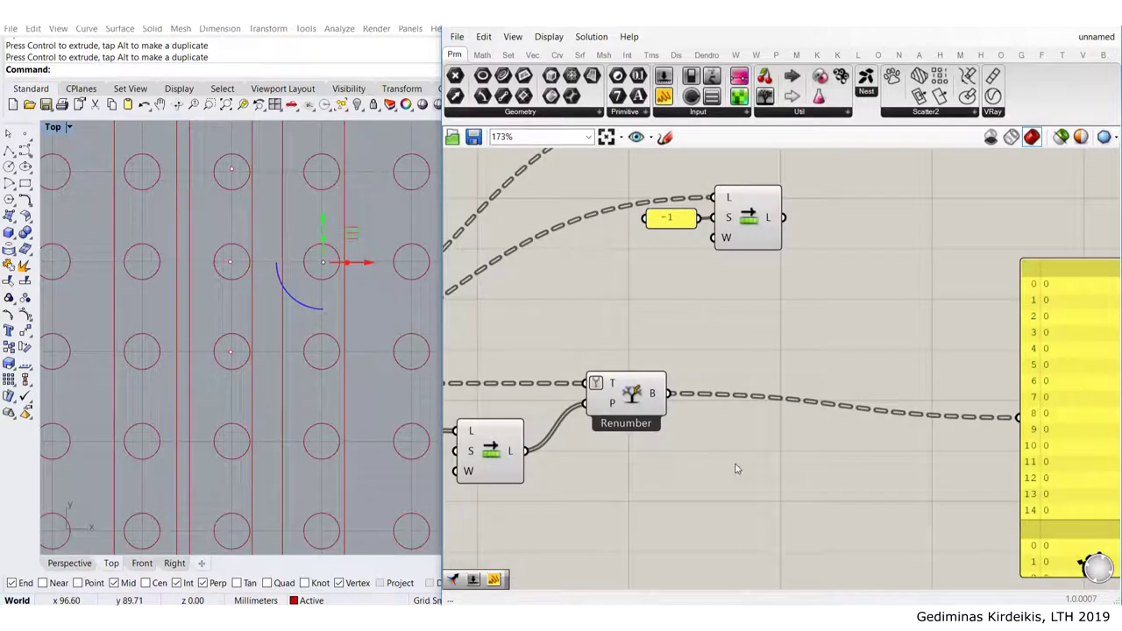
pyautogui.doubleClick(734, 465)
pyautogui.write('num')
pyautogui.click(731, 449)
pyautogui.moveTo(731, 450); pyautogui.dragTo(757, 392)
pyautogui.click(784, 325)
# Examine the new point in Rhino and the circles neighbouring it above and below
pyautogui.click(323, 265)
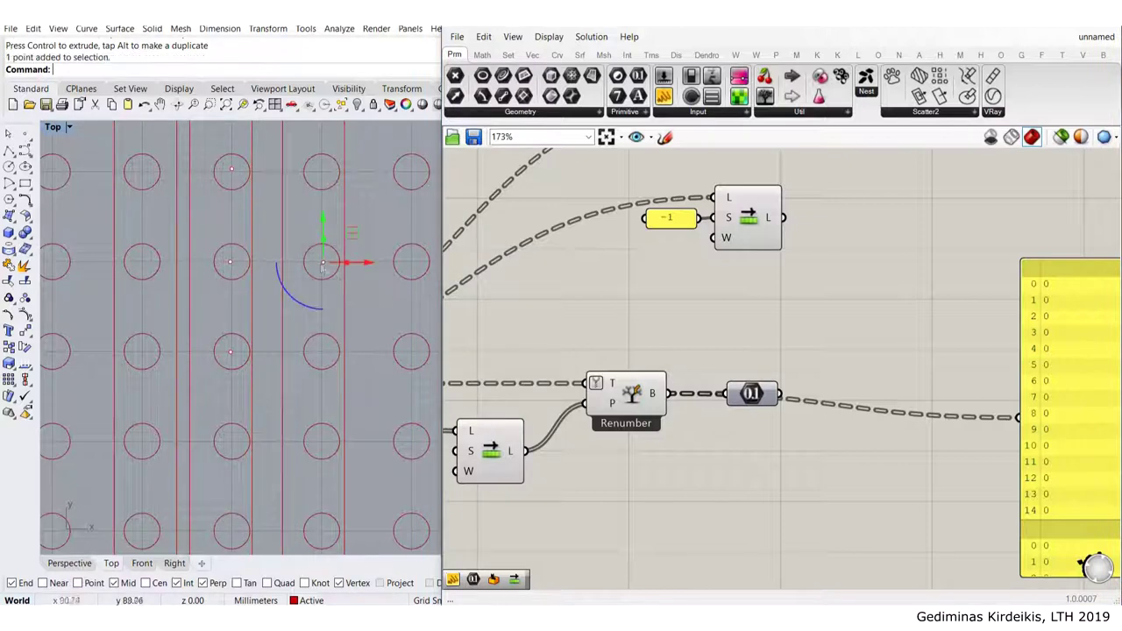
pyautogui.scroll(-2, 354, 225)
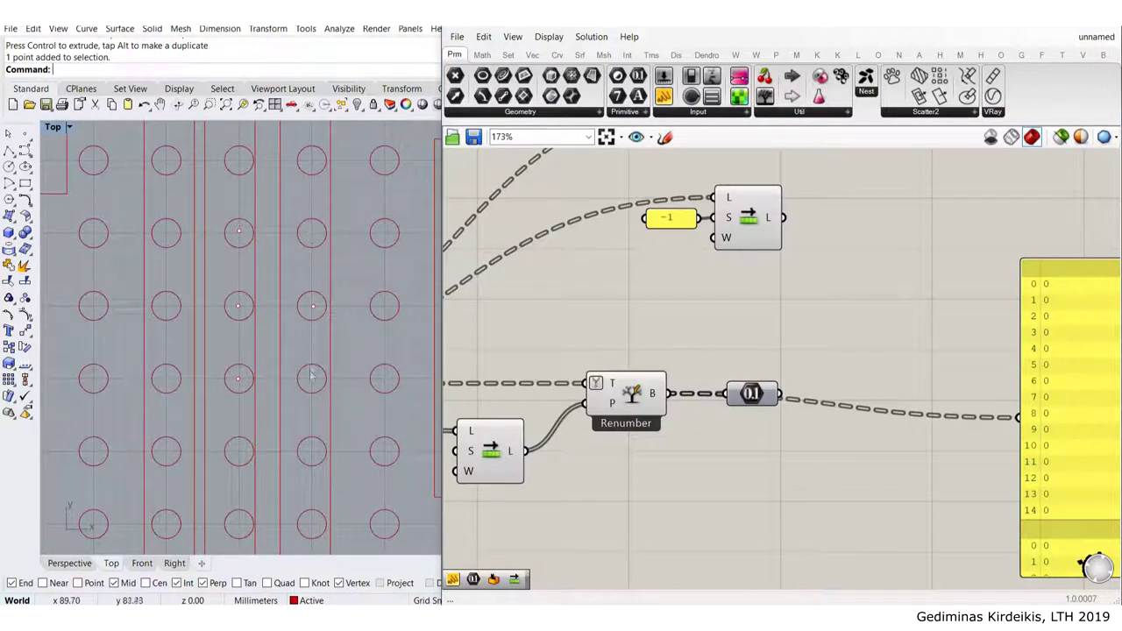
pyautogui.scroll(1, 314, 305)
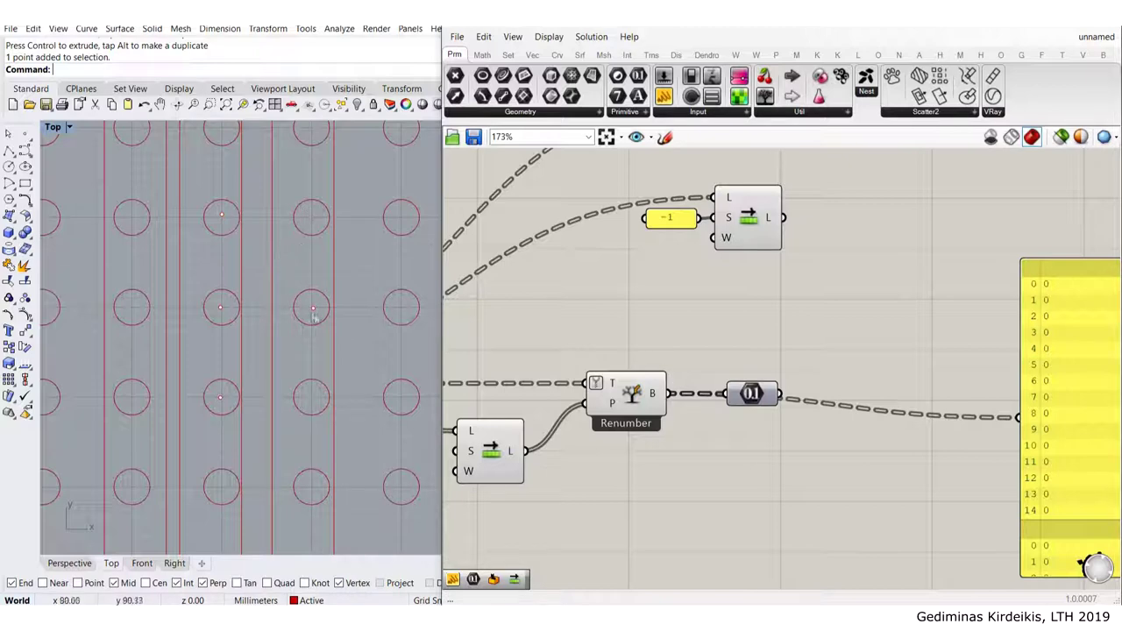
# Duplicate the two upper Shift Lists together with the -1 panel near the Tree Branch output in Grasshopper
pyautogui.scroll(-4, 734, 340)
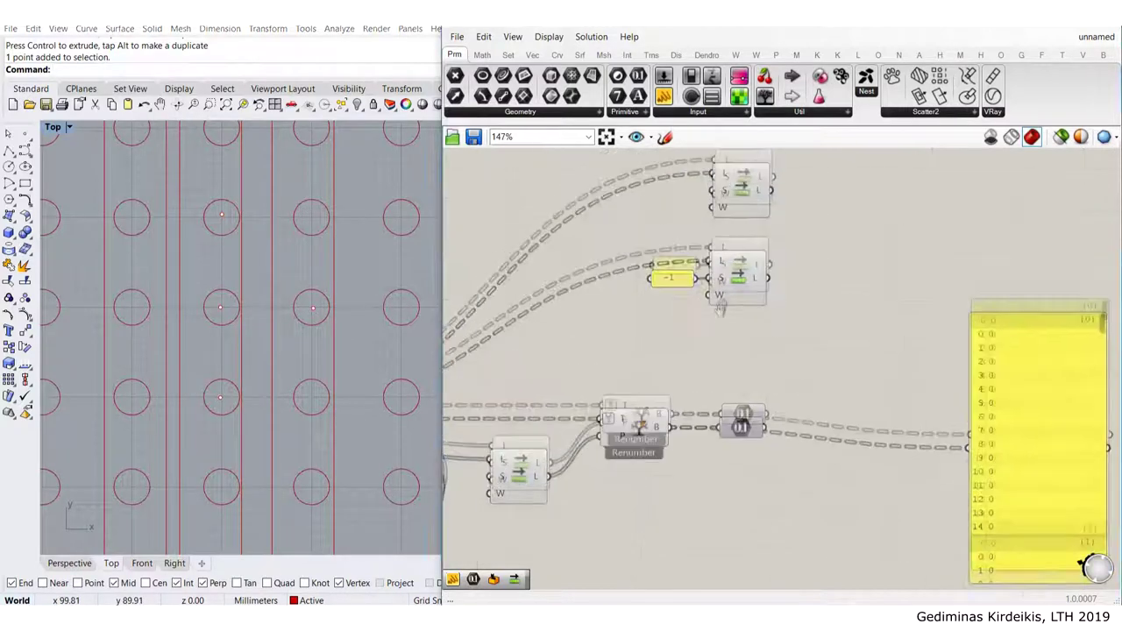
pyautogui.moveTo(798, 357); pyautogui.dragTo(653, 214)
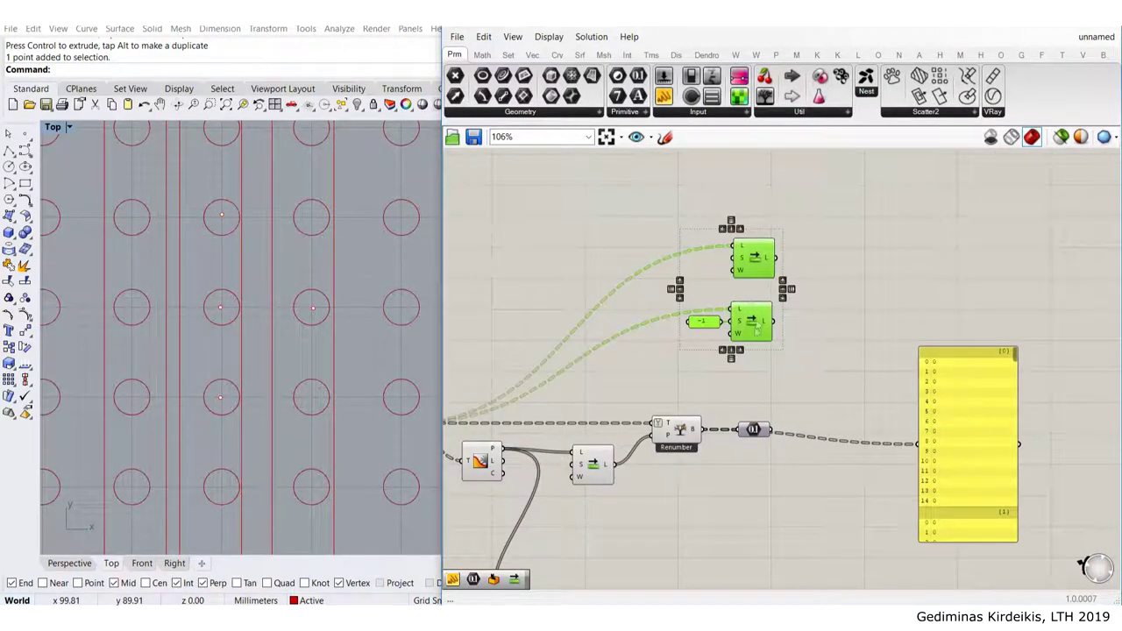
pyautogui.keyDown('alt'); pyautogui.moveTo(752, 265); pyautogui.dragTo(752, 404); pyautogui.keyUp('alt')
pyautogui.scroll(3, 716, 438)
# Feed both copied Shift Lists from the Tree Branch's B output and arrange them above and below the Number parameter
pyautogui.click(689, 377)
pyautogui.moveTo(692, 426); pyautogui.dragTo(740, 461)
pyautogui.moveTo(841, 543); pyautogui.dragTo(680, 468)
pyautogui.moveTo(779, 446); pyautogui.dragTo(778, 461)
pyautogui.click(833, 399)
pyautogui.scroll(1, 793, 375)
pyautogui.click(788, 373)
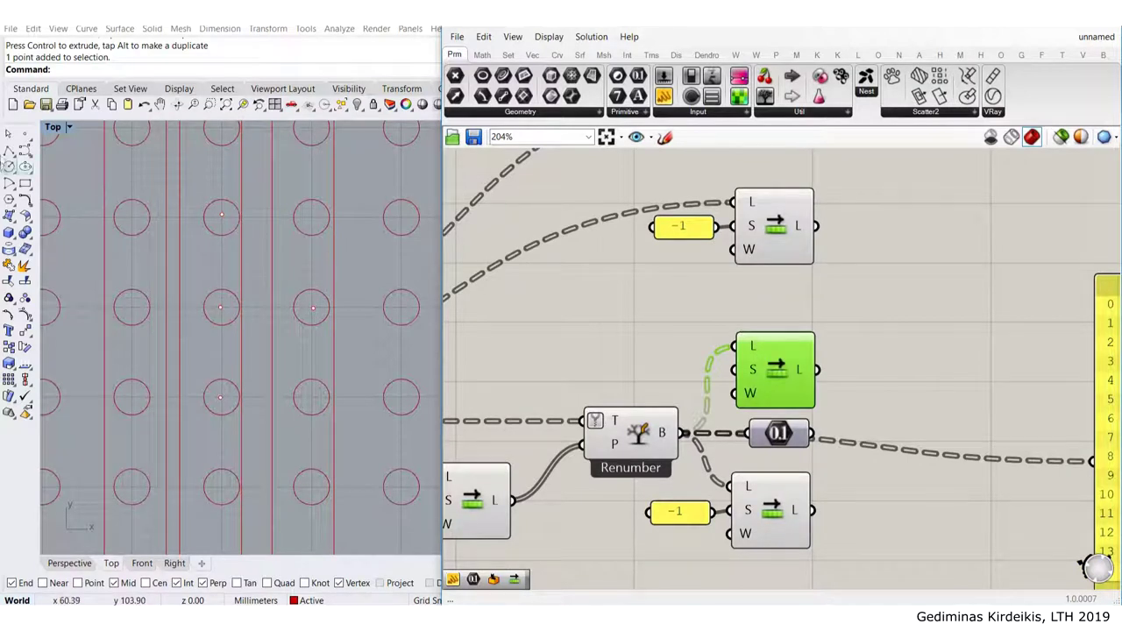
# Mark the neighbouring circles diagonally above and below the centre cell, in the column to its right, with points in Rhino
pyautogui.click(24, 134)
pyautogui.scroll(3, 288, 208)
pyautogui.click(322, 222)
pyautogui.scroll(-5, 340, 253)
pyautogui.scroll(5, 328, 382)
pyautogui.rightClick(329, 382)
pyautogui.click(333, 386)
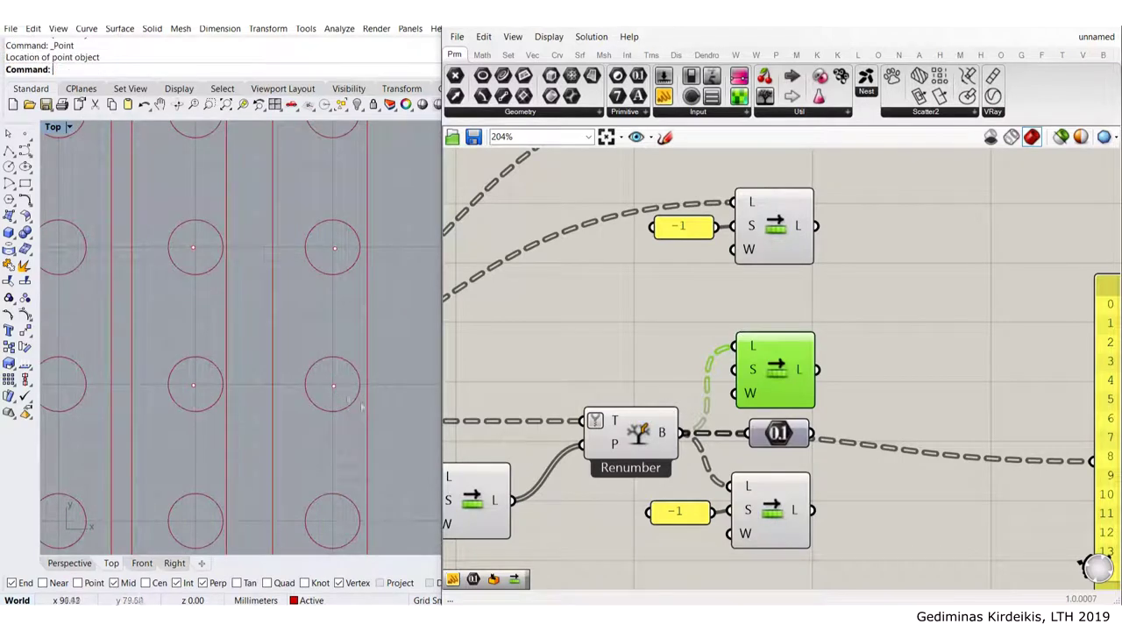
# Compare the Shift Lists in Grasshopper with the neighbour points marked so far in Rhino, checking the points one at a time
pyautogui.click(777, 511)
pyautogui.scroll(-6, 271, 360)
pyautogui.click(830, 318)
pyautogui.scroll(-2, 788, 288)
pyautogui.moveTo(789, 288); pyautogui.dragTo(791, 343, button='right')
pyautogui.scroll(2, 767, 245)
pyautogui.scroll(8, 227, 237)
pyautogui.moveTo(228, 238); pyautogui.dragTo(283, 316)
pyautogui.scroll(-6, 265, 346)
pyautogui.moveTo(261, 373); pyautogui.dragTo(259, 339, button='right')
pyautogui.scroll(4, 234, 377)
pyautogui.moveTo(234, 378); pyautogui.dragTo(287, 438)
pyautogui.scroll(-6, 287, 437)
pyautogui.moveTo(306, 366); pyautogui.dragTo(210, 326, button='right')
pyautogui.scroll(6, 216, 240)
pyautogui.moveTo(216, 235); pyautogui.dragTo(263, 324)
pyautogui.scroll(-2, 238, 280)
pyautogui.moveTo(251, 449); pyautogui.dragTo(258, 341, button='right')
pyautogui.scroll(2, 254, 346)
pyautogui.moveTo(219, 336); pyautogui.dragTo(289, 415)
pyautogui.scroll(-3, 285, 294)
pyautogui.click(347, 218)
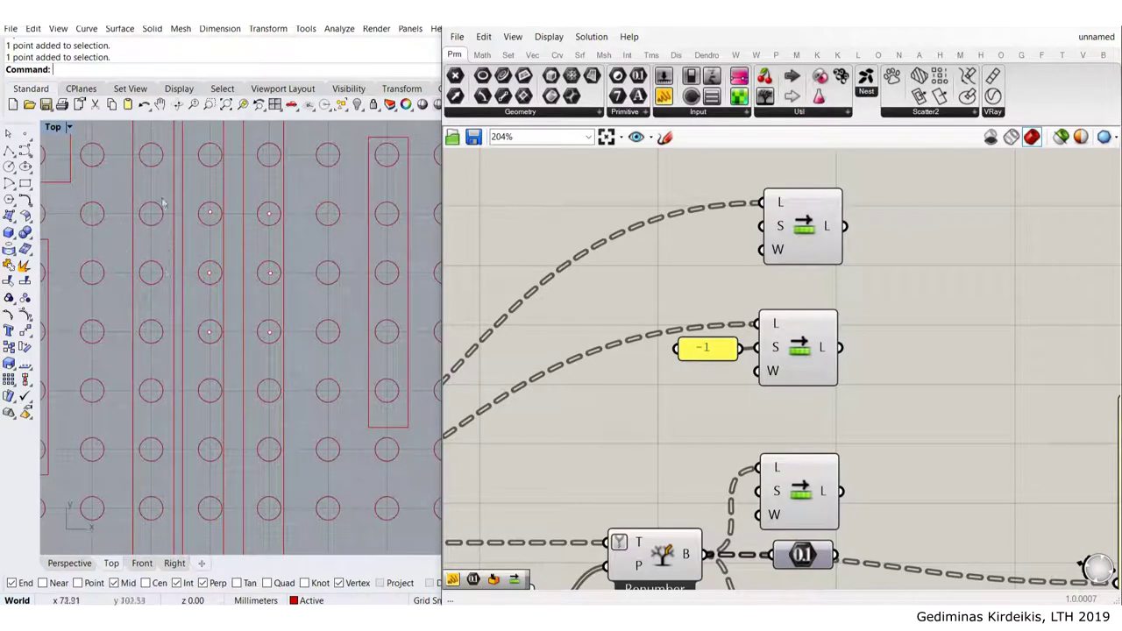
# Insert a Tree Branch component beside the lower Shift List that has the -1 panel and is fed by the tree paths
pyautogui.scroll(-3, 653, 335)
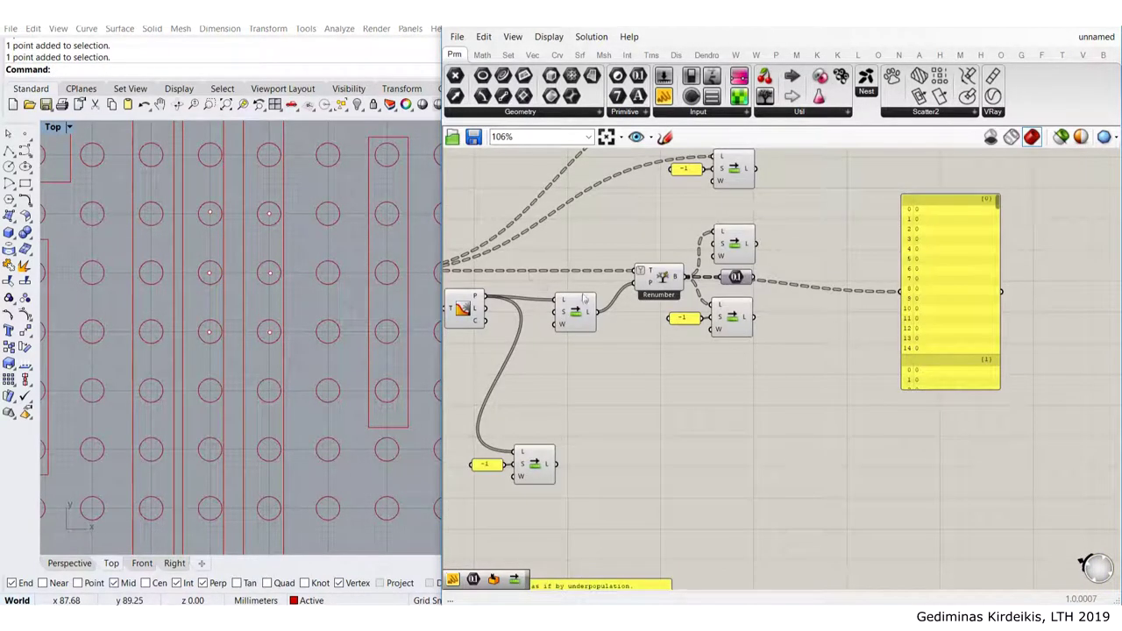
pyautogui.scroll(-2, 582, 300)
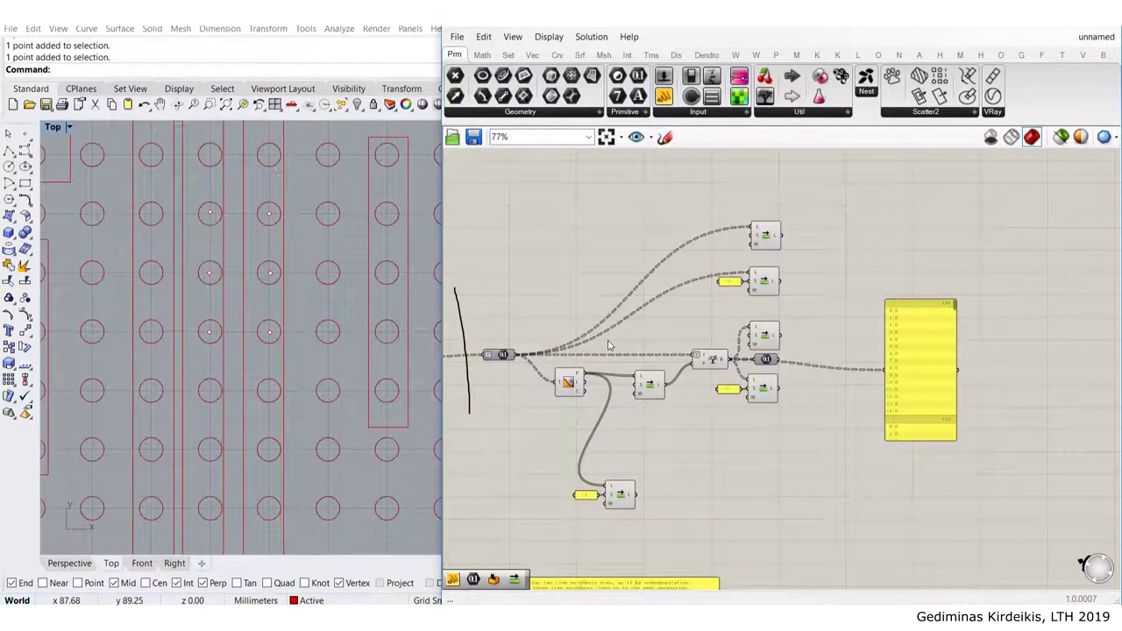
pyautogui.moveTo(564, 481); pyautogui.dragTo(664, 516)
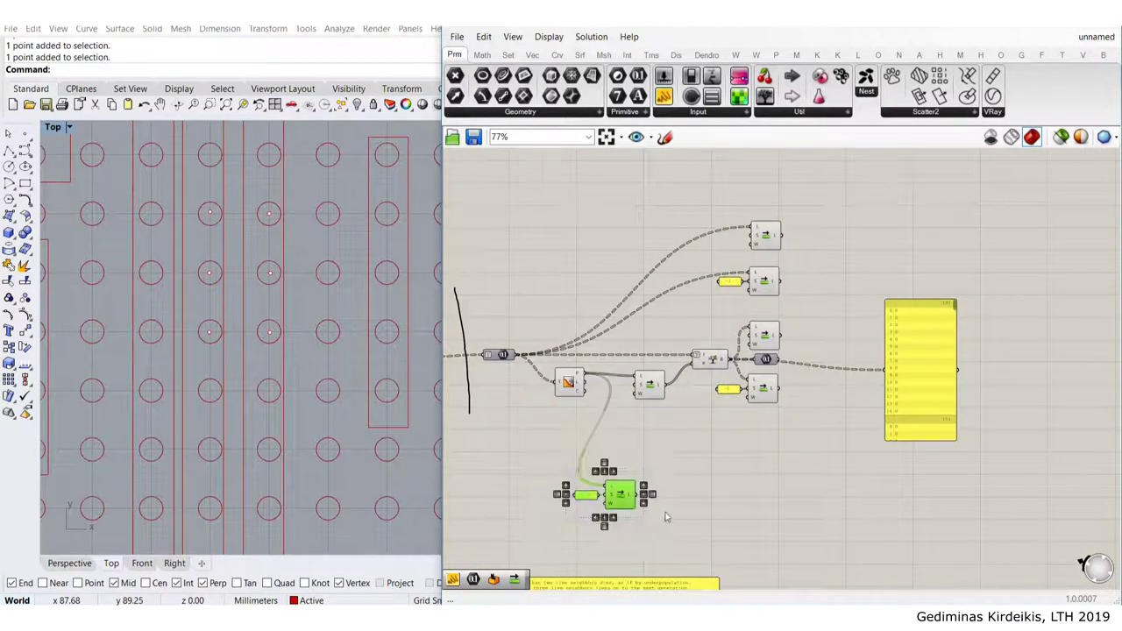
pyautogui.scroll(2, 663, 514)
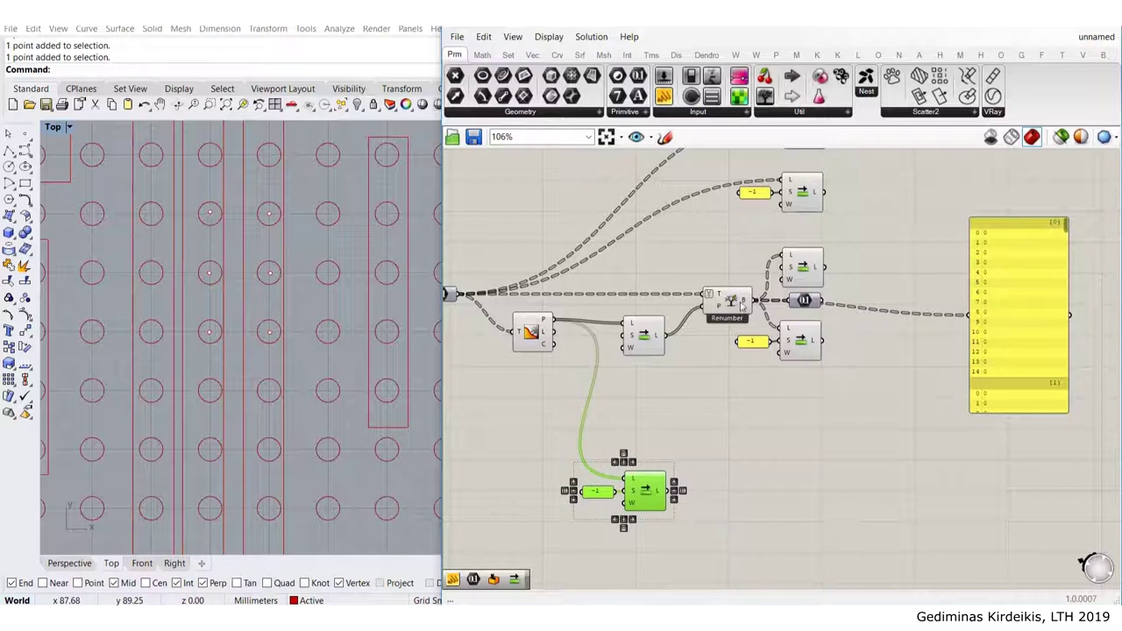
pyautogui.doubleClick(720, 417)
pyautogui.write('tree br')
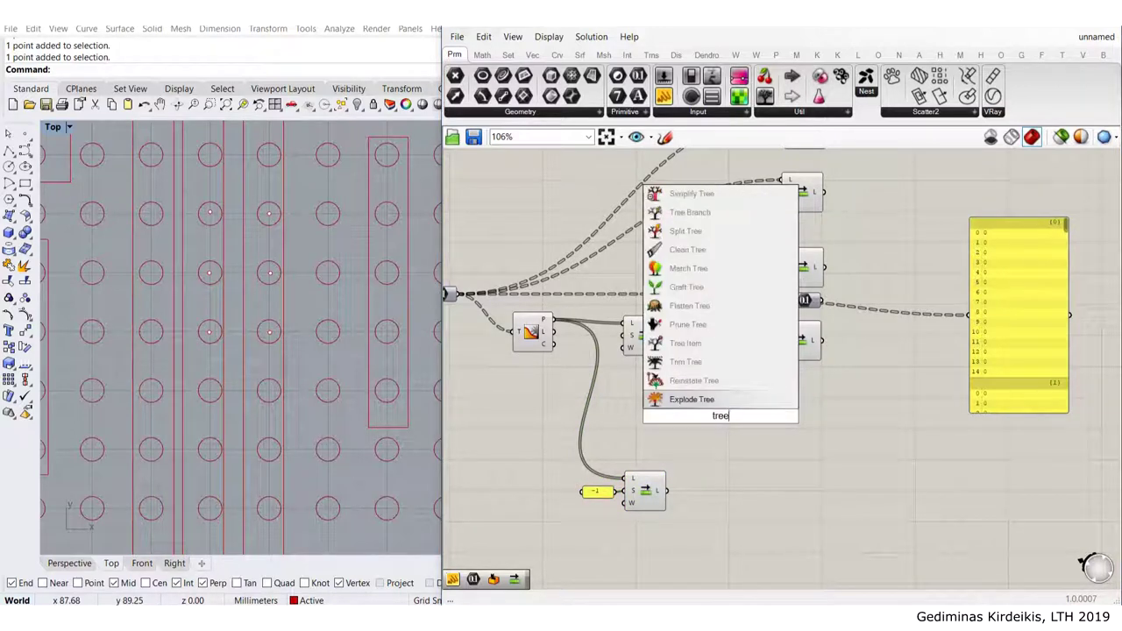
pyautogui.press('Return')
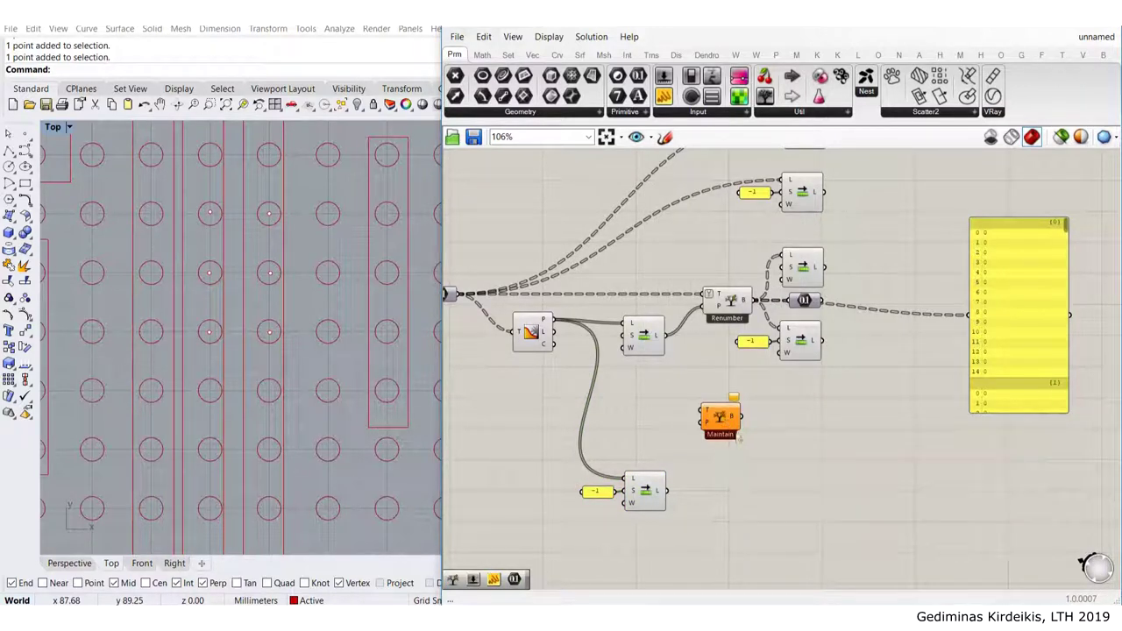
pyautogui.moveTo(737, 437); pyautogui.dragTo(748, 472)
# Connect the source Number parameter to the new Tree Branch's T input and the lower Shift List's output to its P input
pyautogui.moveTo(460, 298); pyautogui.dragTo(711, 448)
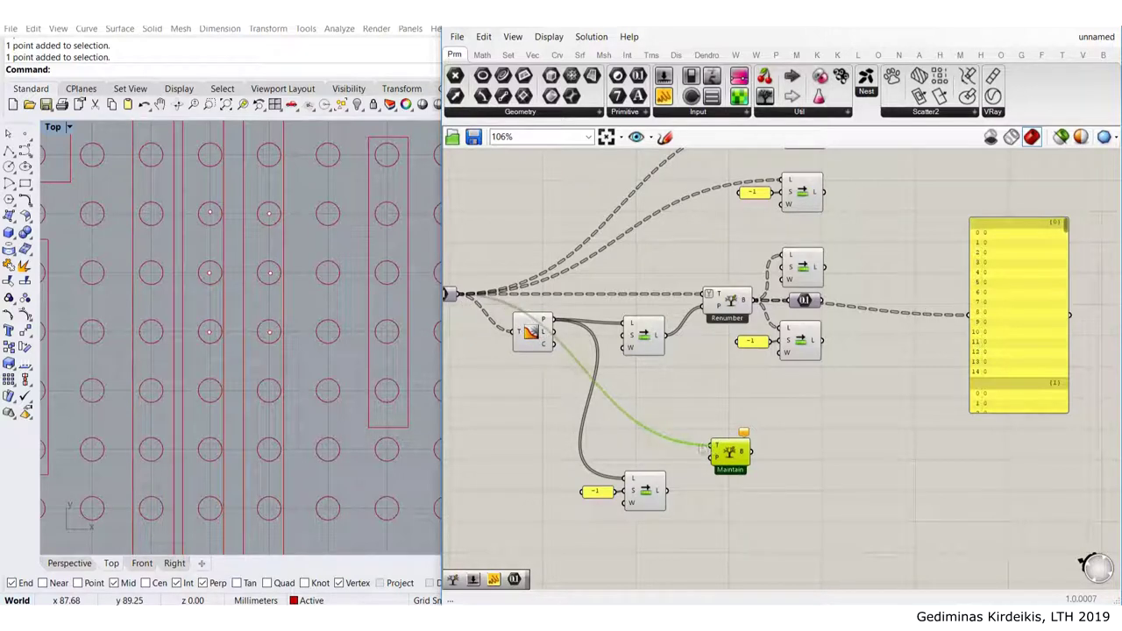
pyautogui.moveTo(527, 376); pyautogui.dragTo(620, 379, button='right')
pyautogui.moveTo(538, 298); pyautogui.dragTo(529, 298)
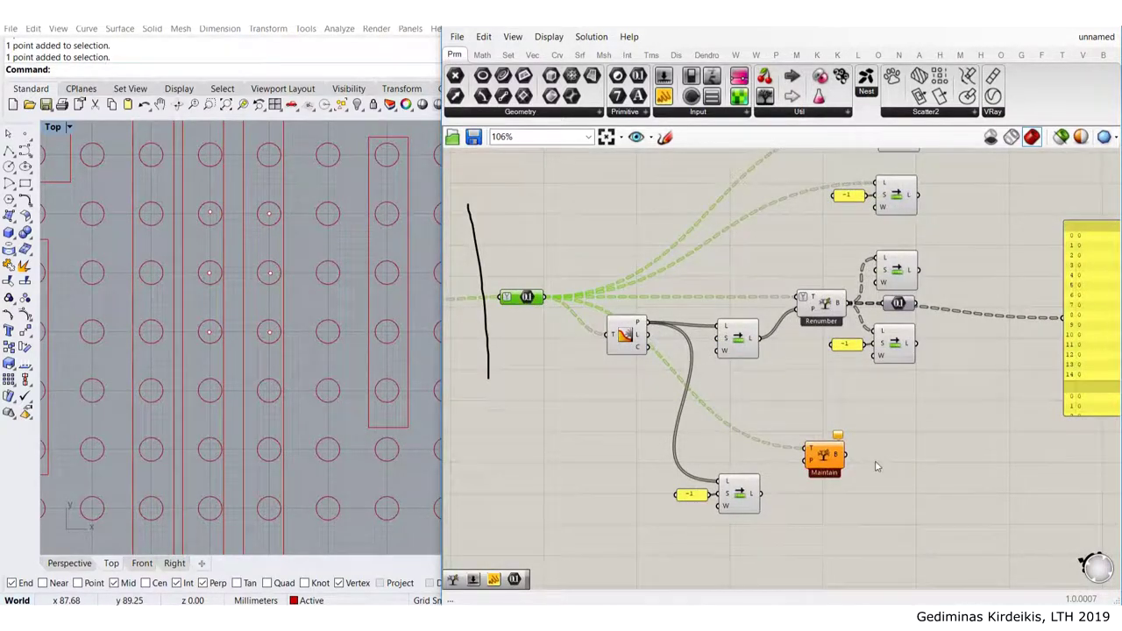
pyautogui.scroll(3, 874, 467)
pyautogui.moveTo(710, 511); pyautogui.dragTo(779, 462)
pyautogui.click(806, 453)
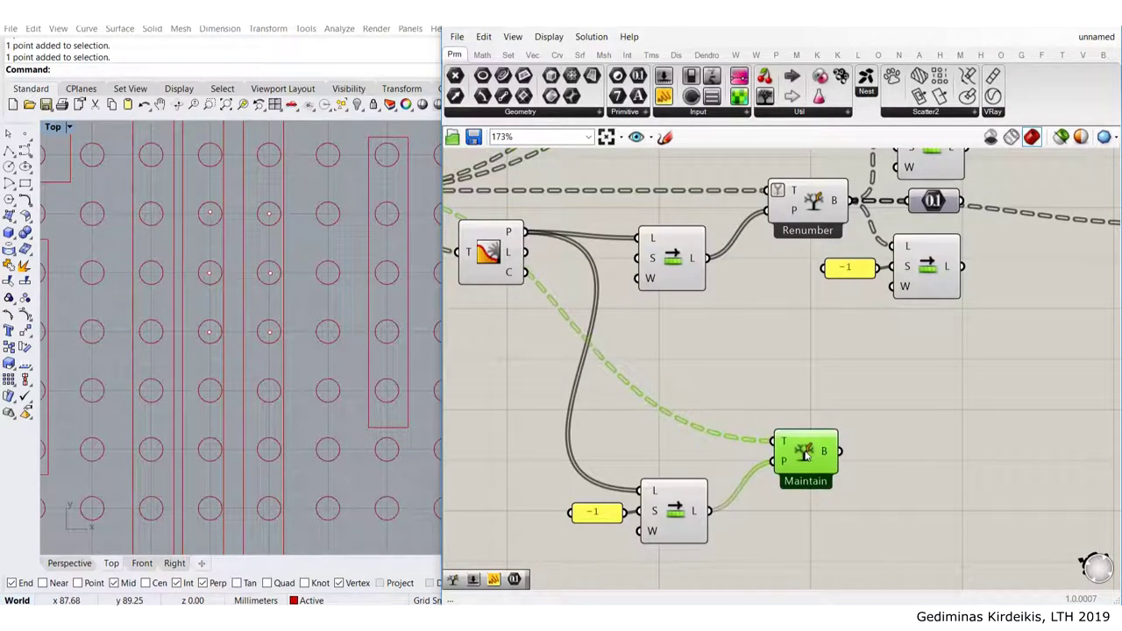
# Turn off Maintain Paths on the new Tree Branch and simplify its T input
pyautogui.scroll(3, 805, 394)
pyautogui.rightClick(732, 476)
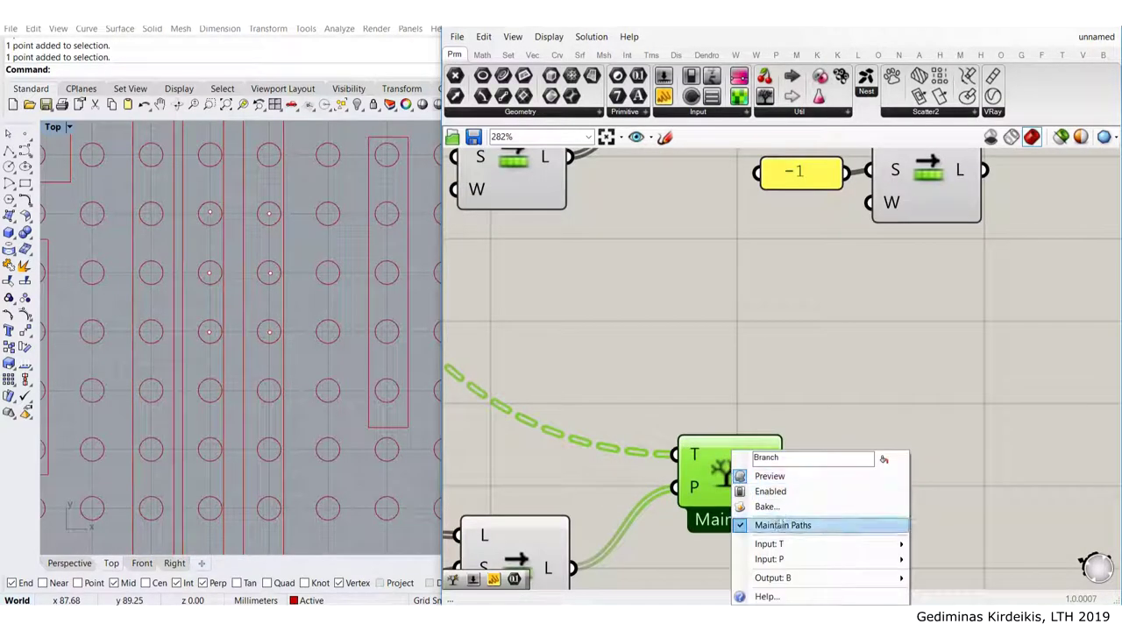
pyautogui.click(771, 526)
pyautogui.scroll(-2, 731, 491)
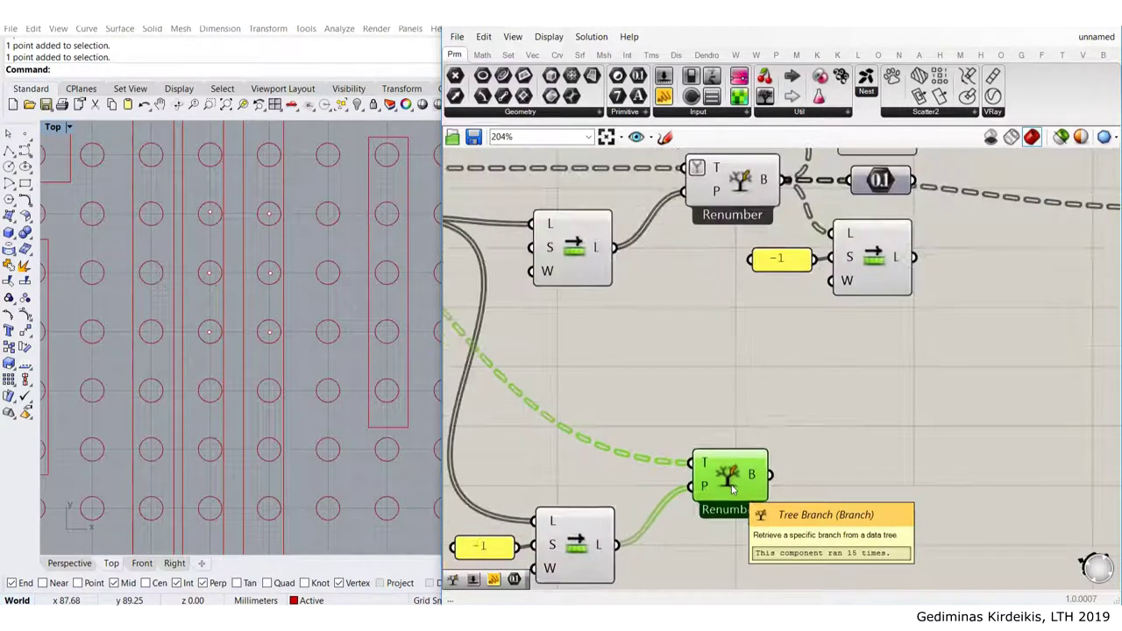
pyautogui.moveTo(729, 477); pyautogui.dragTo(719, 494)
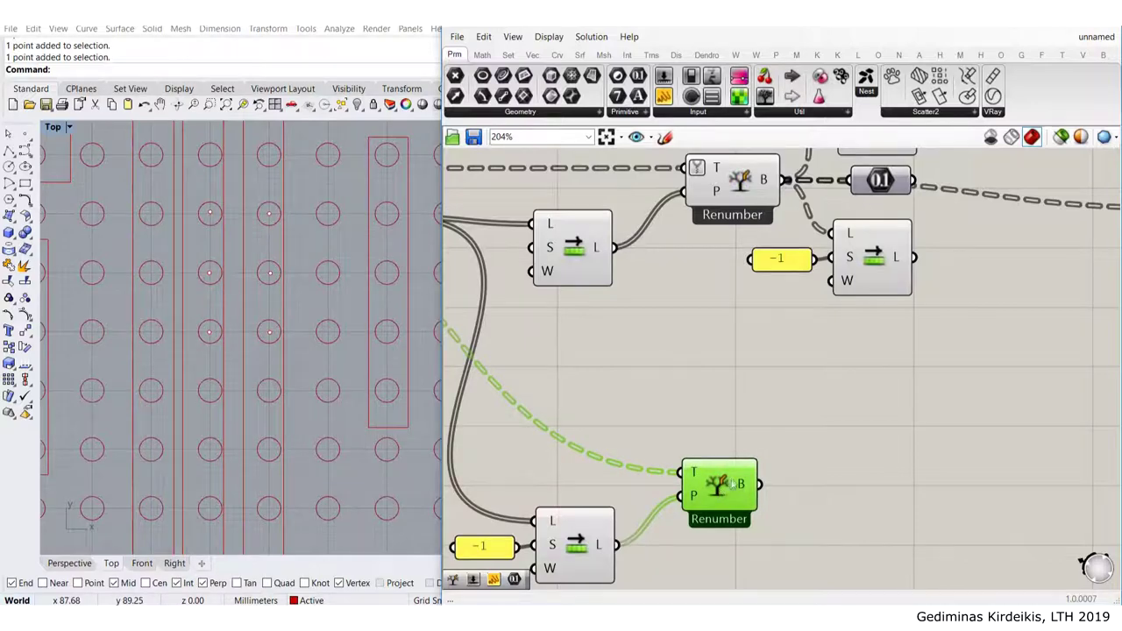
pyautogui.scroll(-2, 729, 489)
pyautogui.scroll(3, 688, 438)
pyautogui.rightClick(686, 413)
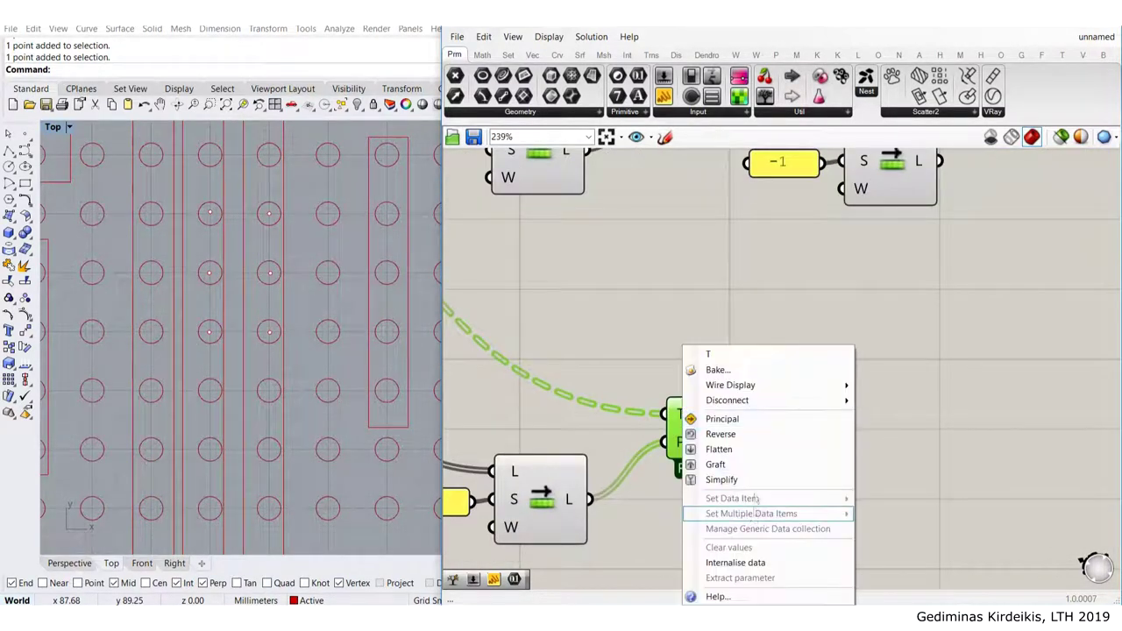
pyautogui.click(732, 480)
pyautogui.scroll(-3, 734, 405)
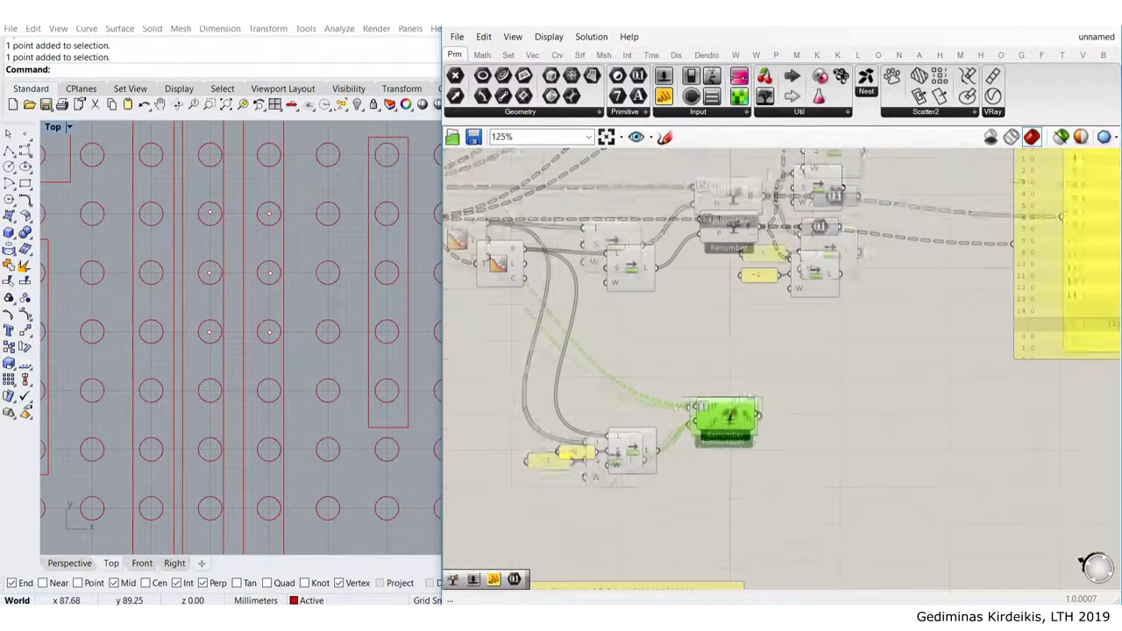
# Examine the upper Tree Branch's outputs: the Shift List, the Number parameter and the Shift List with the -1 panel
pyautogui.scroll(-2, 738, 400)
pyautogui.scroll(-3, 773, 203)
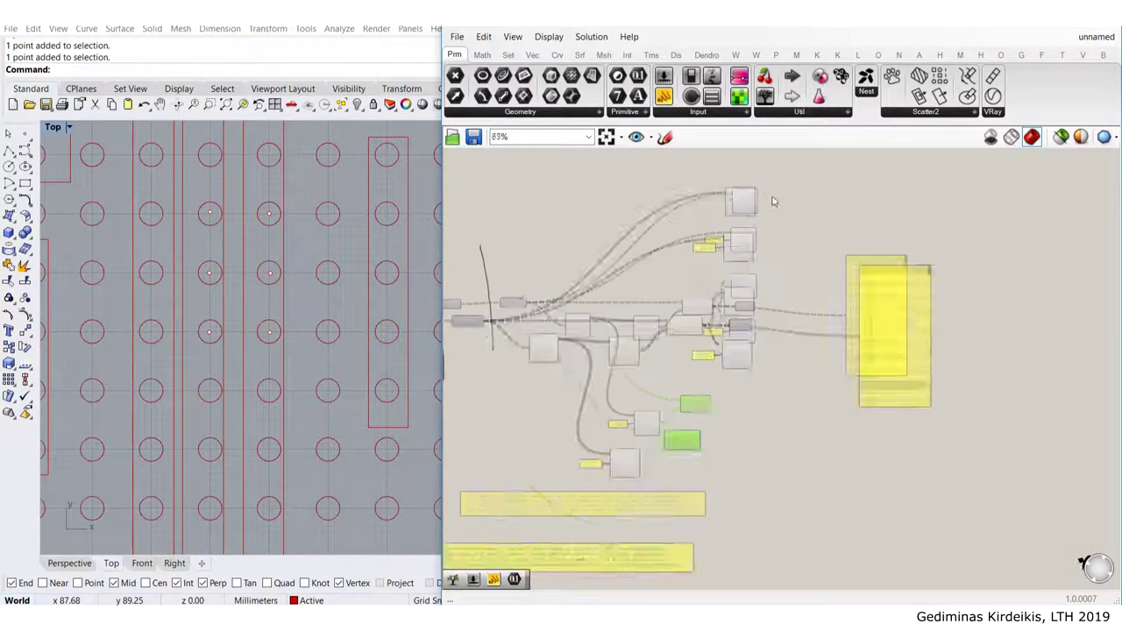
pyautogui.scroll(3, 762, 197)
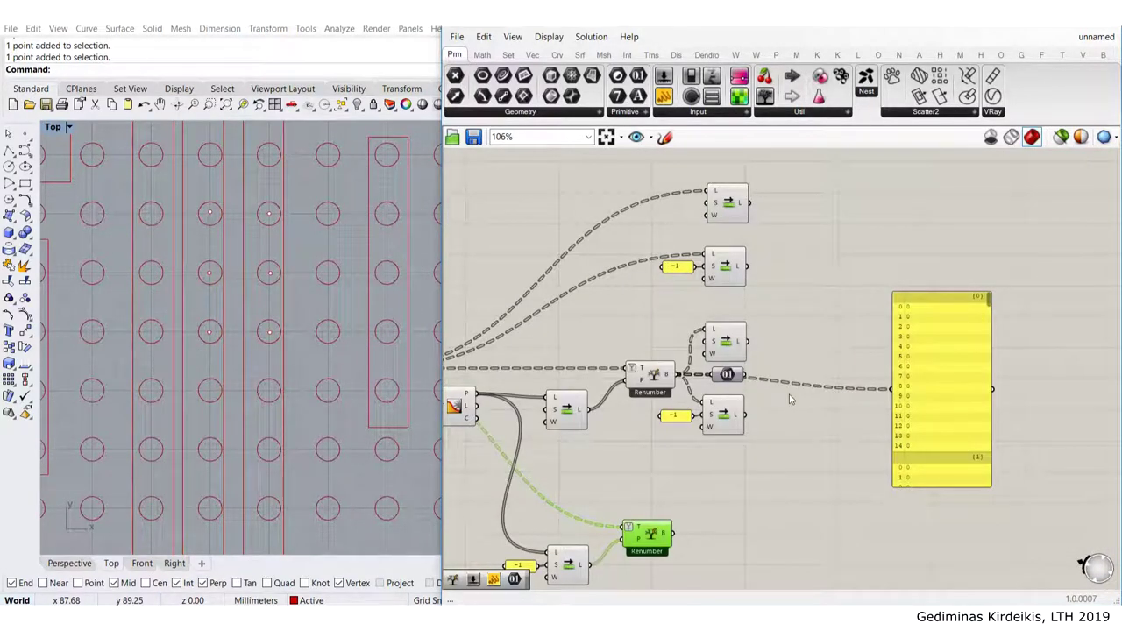
pyautogui.moveTo(647, 529); pyautogui.dragTo(659, 471, button='right')
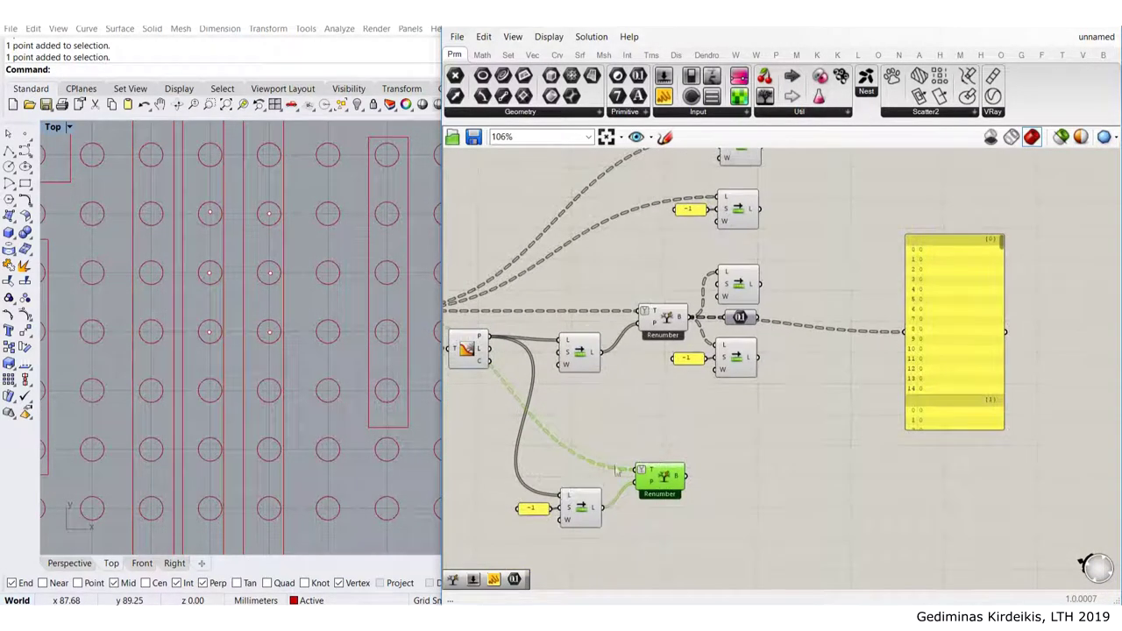
pyautogui.click(691, 394)
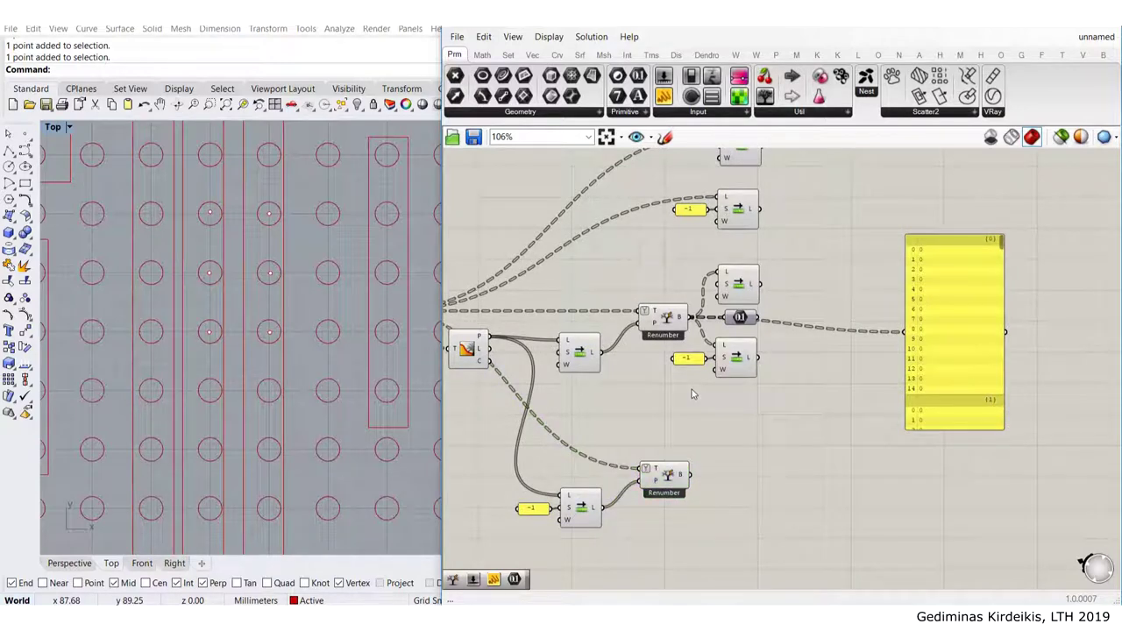
pyautogui.scroll(3, 722, 273)
pyautogui.click(758, 287)
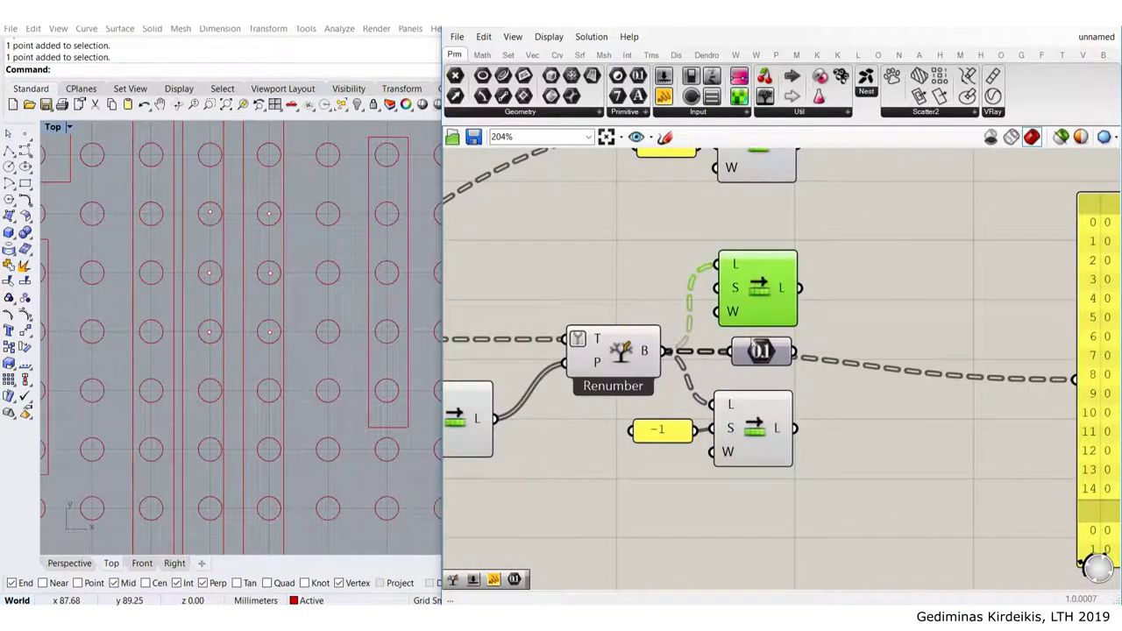
pyautogui.click(760, 350)
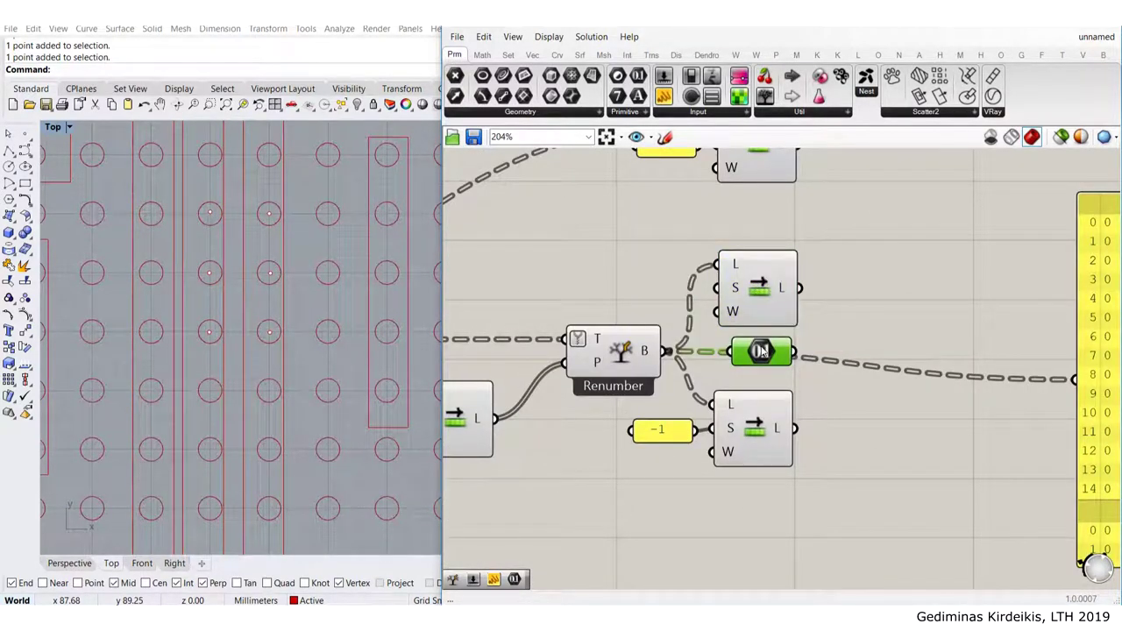
pyautogui.click(743, 428)
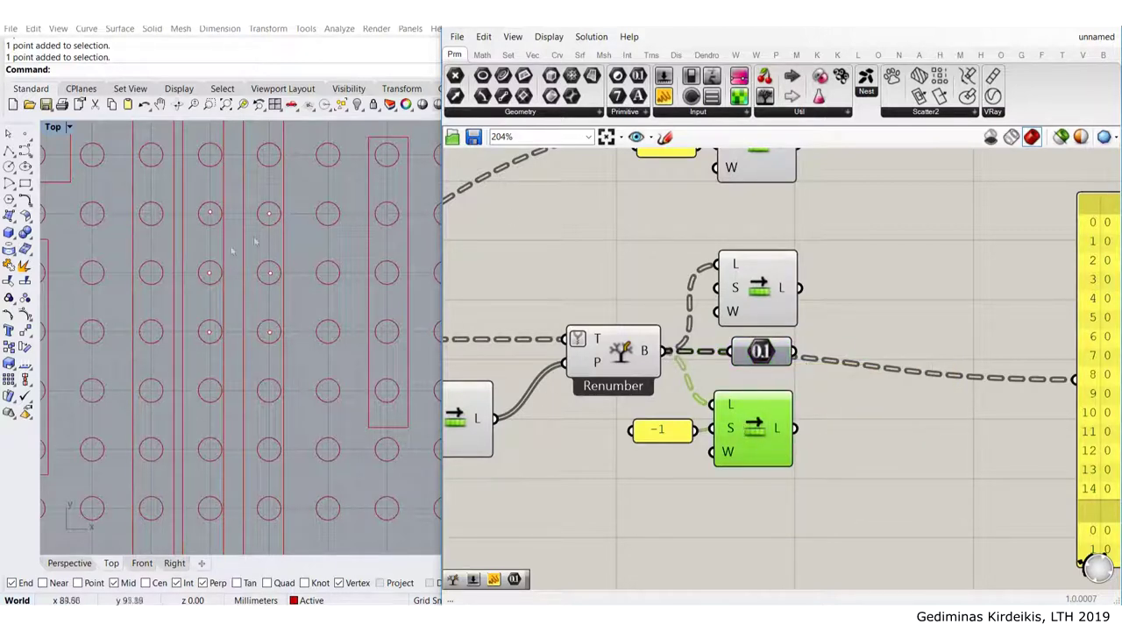
# Mark the three neighbouring circles in the column left of the centre cell with points in Rhino
pyautogui.moveTo(555, 322); pyautogui.dragTo(617, 319, button='right')
pyautogui.scroll(3, 70, 228)
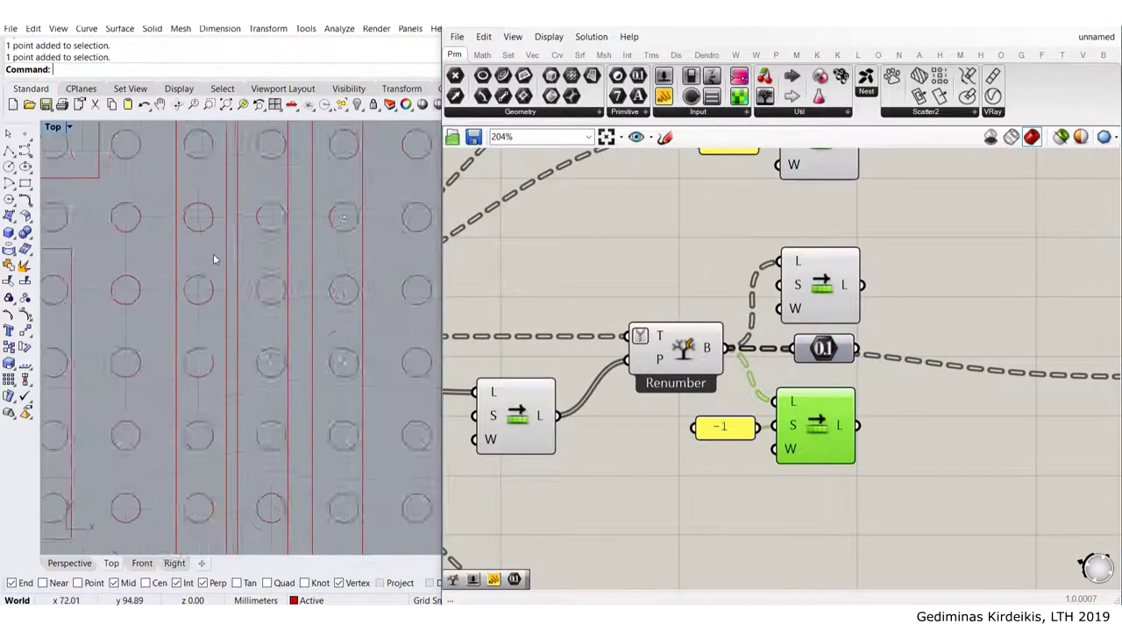
pyautogui.click(25, 133)
pyautogui.click(193, 207)
pyautogui.rightClick(192, 287)
pyautogui.click(195, 299)
pyautogui.rightClick(194, 303)
pyautogui.click(194, 388)
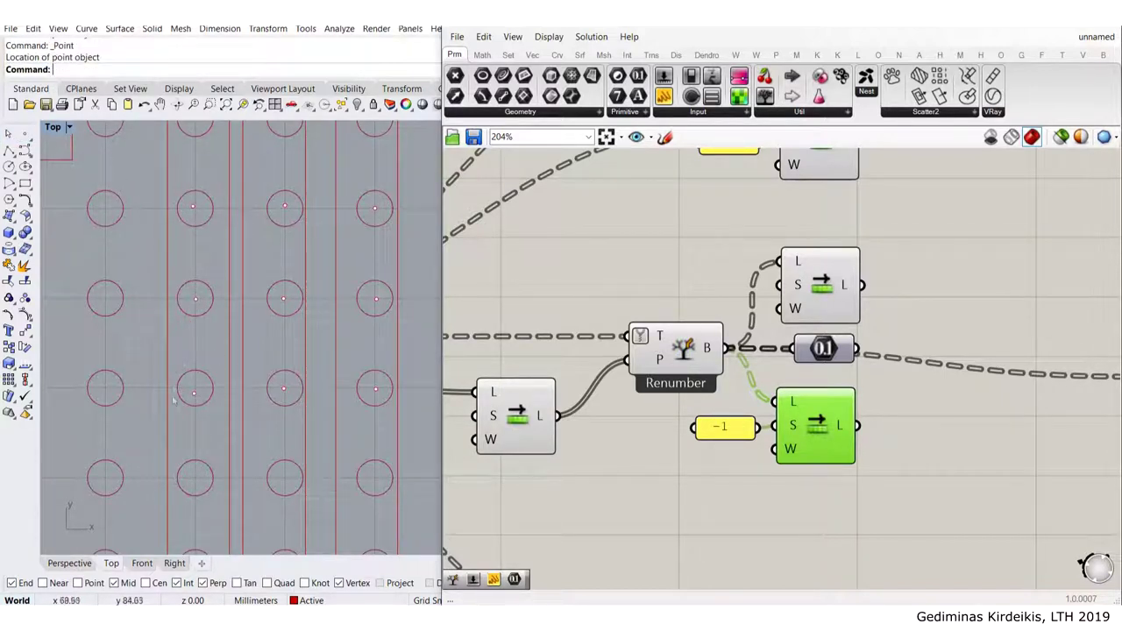
# Duplicate the upper Tree Branch's two Shift Lists, Number parameter and -1 panel next to the lower Tree Branch in Grasshopper
pyautogui.scroll(-5, 785, 377)
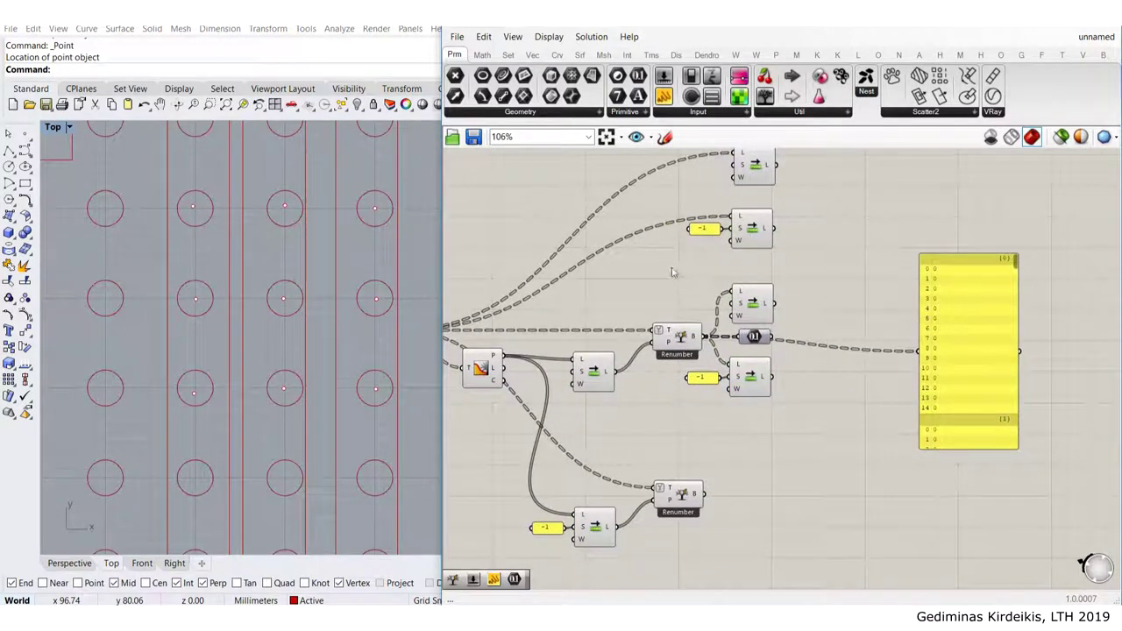
pyautogui.moveTo(672, 267); pyautogui.dragTo(814, 432)
pyautogui.keyDown('alt'); pyautogui.moveTo(744, 354); pyautogui.dragTo(775, 497); pyautogui.keyUp('alt')
pyautogui.click(833, 496)
# Feed the copied Shift Lists and Number parameter from the lower Tree Branch's B output
pyautogui.scroll(5, 705, 505)
pyautogui.moveTo(704, 503); pyautogui.dragTo(650, 454, button='right')
pyautogui.moveTo(650, 437); pyautogui.dragTo(729, 493)
pyautogui.scroll(-3, 710, 351)
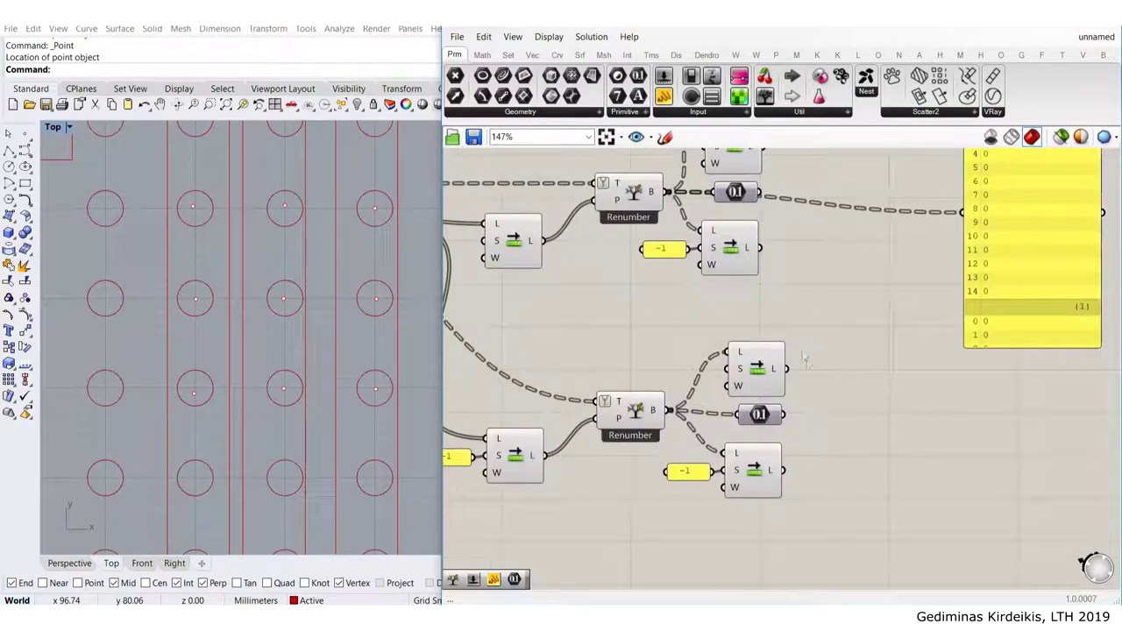
# Shift the upper Tree Branch's output group and the topmost pair of Shift Lists sideways to line up with the copied group
pyautogui.moveTo(722, 283); pyautogui.dragTo(704, 374, button='right')
pyautogui.moveTo(790, 374); pyautogui.dragTo(646, 196)
pyautogui.moveTo(717, 237); pyautogui.dragTo(735, 239)
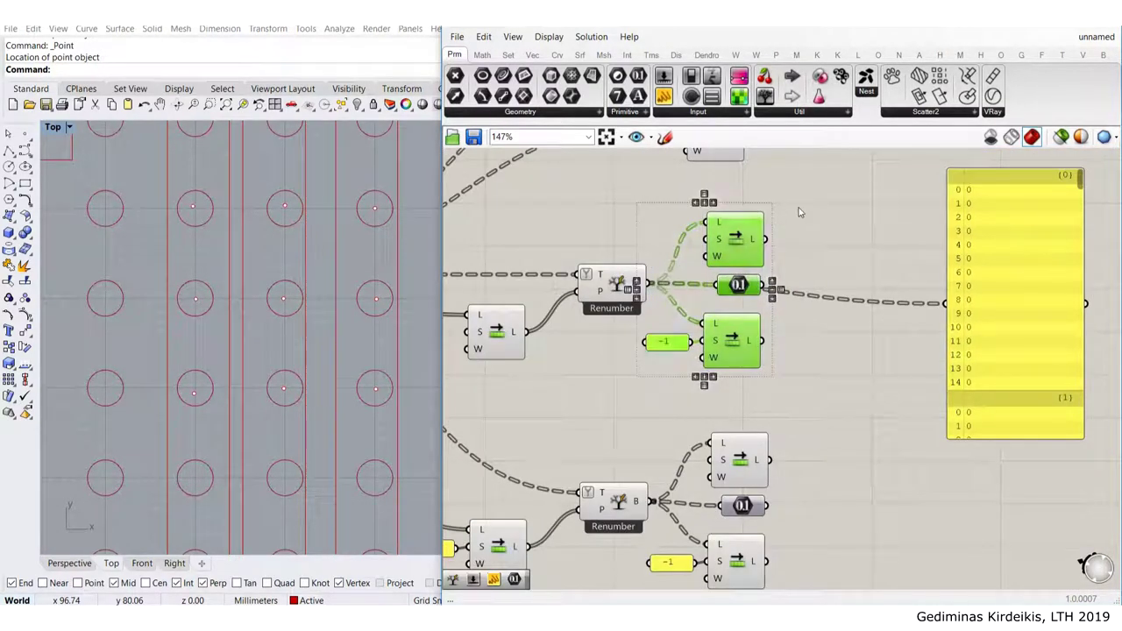
pyautogui.click(798, 209)
pyautogui.moveTo(798, 209); pyautogui.dragTo(801, 299, button='right')
pyautogui.click(710, 201)
pyautogui.moveTo(786, 239); pyautogui.dragTo(793, 319, button='right')
pyautogui.moveTo(799, 329); pyautogui.dragTo(633, 195)
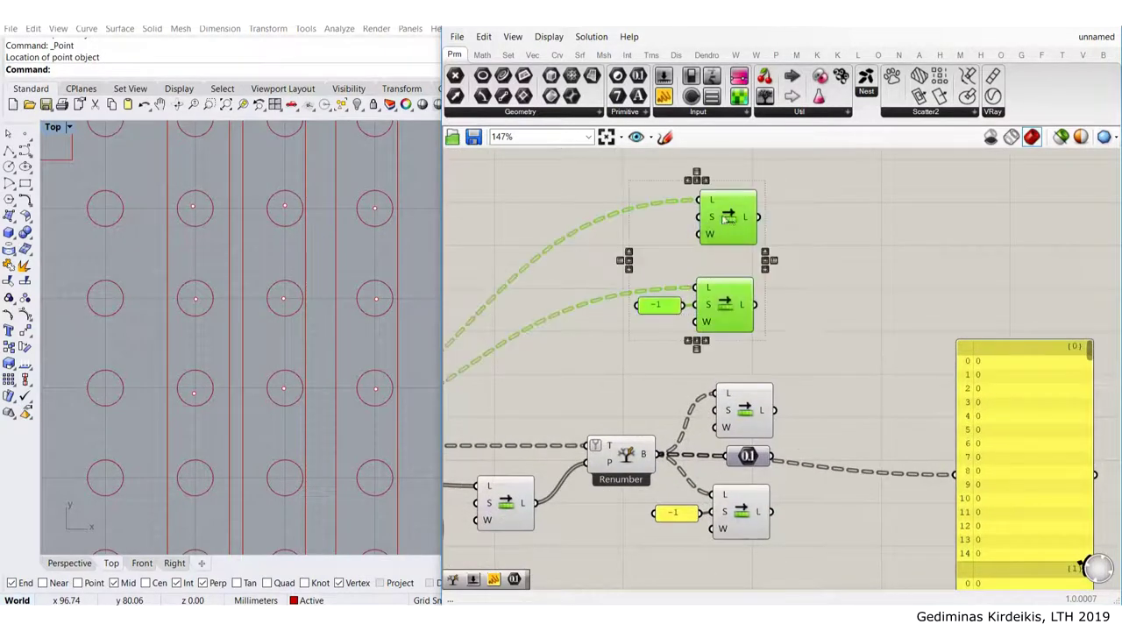
pyautogui.moveTo(712, 286); pyautogui.dragTo(736, 286)
pyautogui.click(835, 327)
# Go through the eight neighbour components one by one, from the topmost Shift List to the lowest
pyautogui.scroll(-3, 756, 271)
pyautogui.moveTo(755, 272); pyautogui.dragTo(740, 248, button='right')
pyautogui.click(737, 222)
pyautogui.click(737, 264)
pyautogui.click(736, 322)
pyautogui.click(734, 344)
pyautogui.click(735, 374)
pyautogui.click(737, 441)
pyautogui.click(738, 468)
pyautogui.click(737, 486)
pyautogui.moveTo(776, 524); pyautogui.dragTo(710, 180)
pyautogui.click(807, 369)
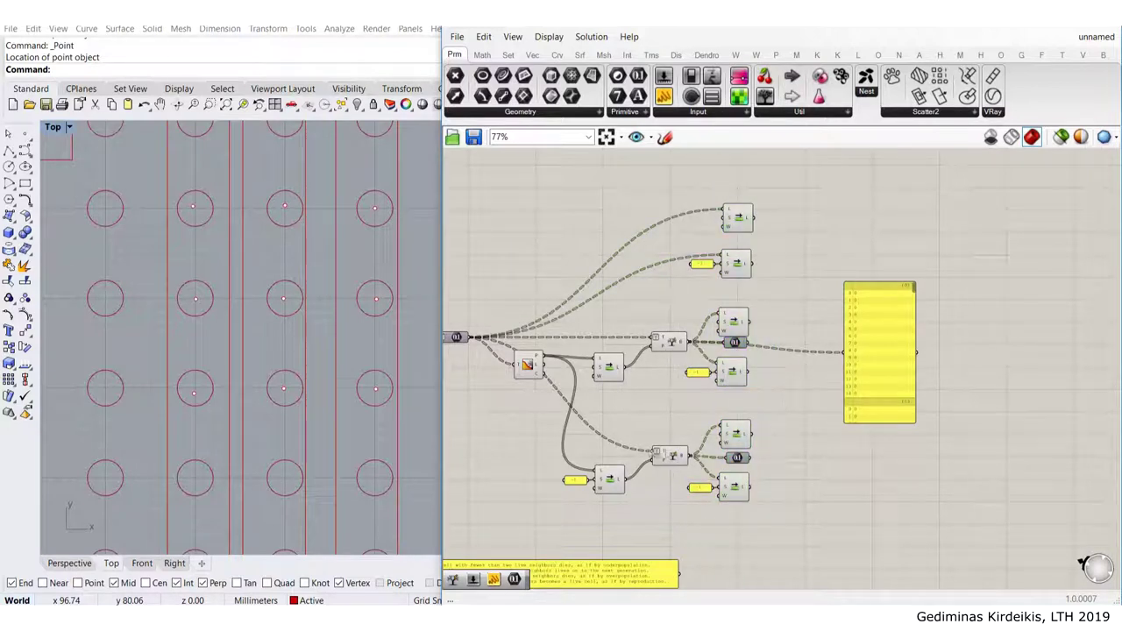
# Turn off the preview of the tree path component, its two Shift Lists and both Tree Branches
pyautogui.moveTo(677, 504); pyautogui.dragTo(531, 303)
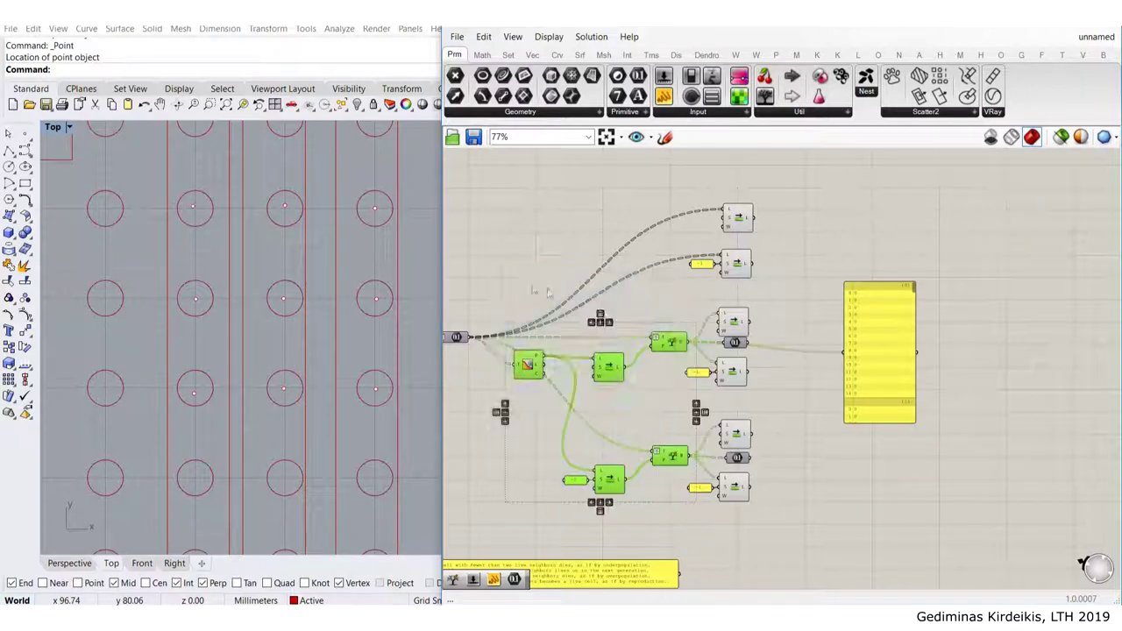
pyautogui.middleClick(571, 296)
pyautogui.click(610, 249)
pyautogui.click(599, 211)
pyautogui.scroll(3, 876, 359)
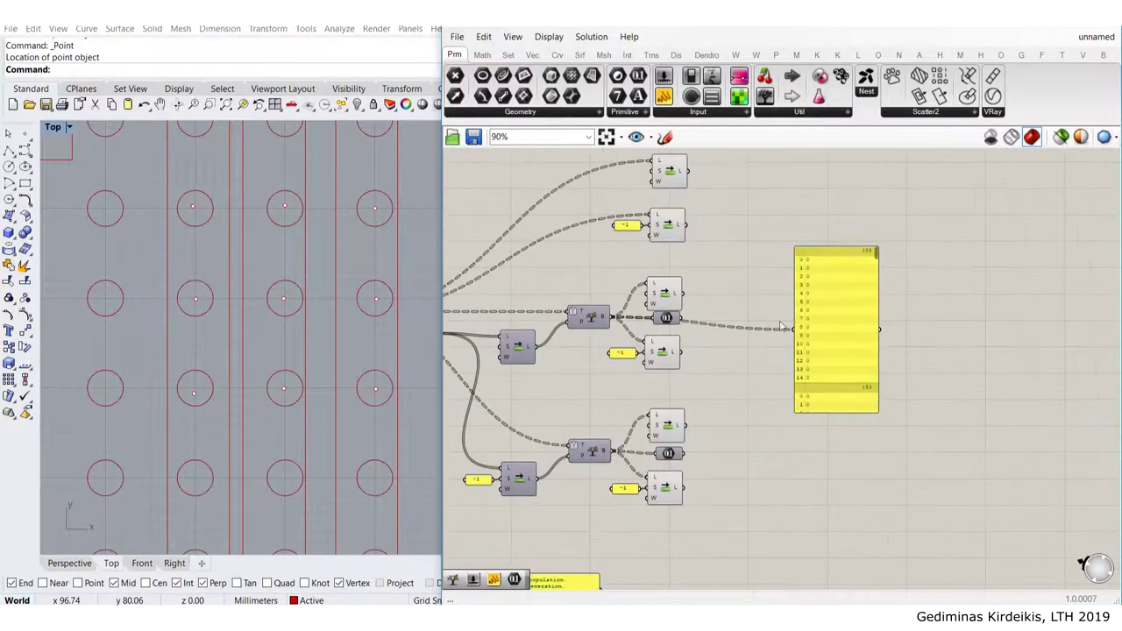
# Delete the result panel fed by the upper Tree Branch's Number parameter
pyautogui.click(858, 341)
pyautogui.press('Delete')
pyautogui.moveTo(639, 255); pyautogui.dragTo(634, 317, button='right')
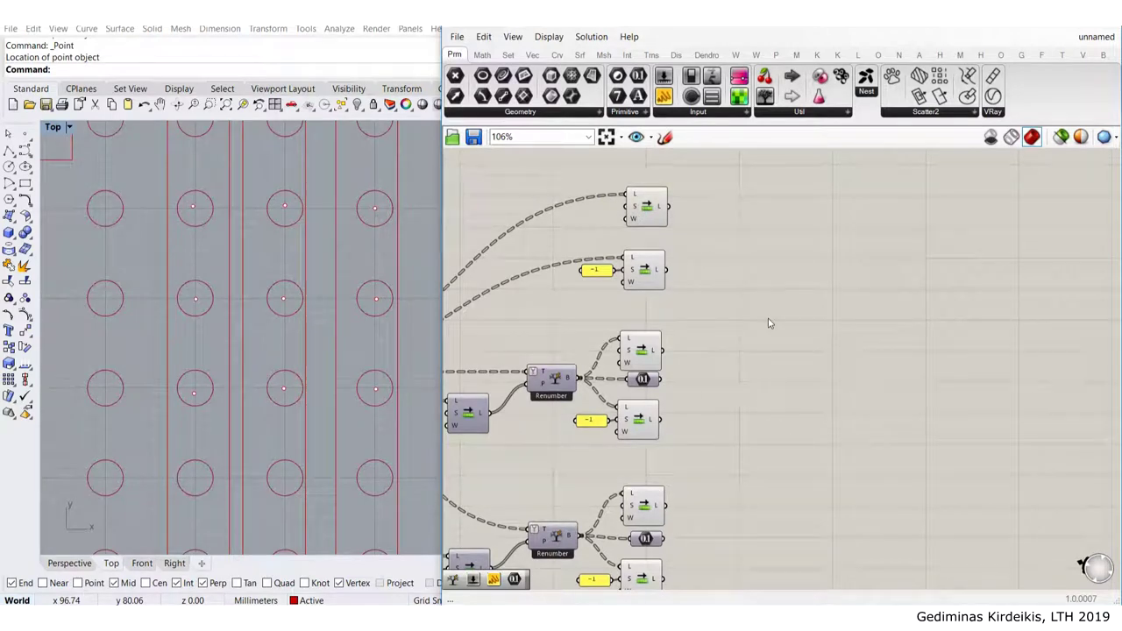
pyautogui.scroll(-5, 345, 289)
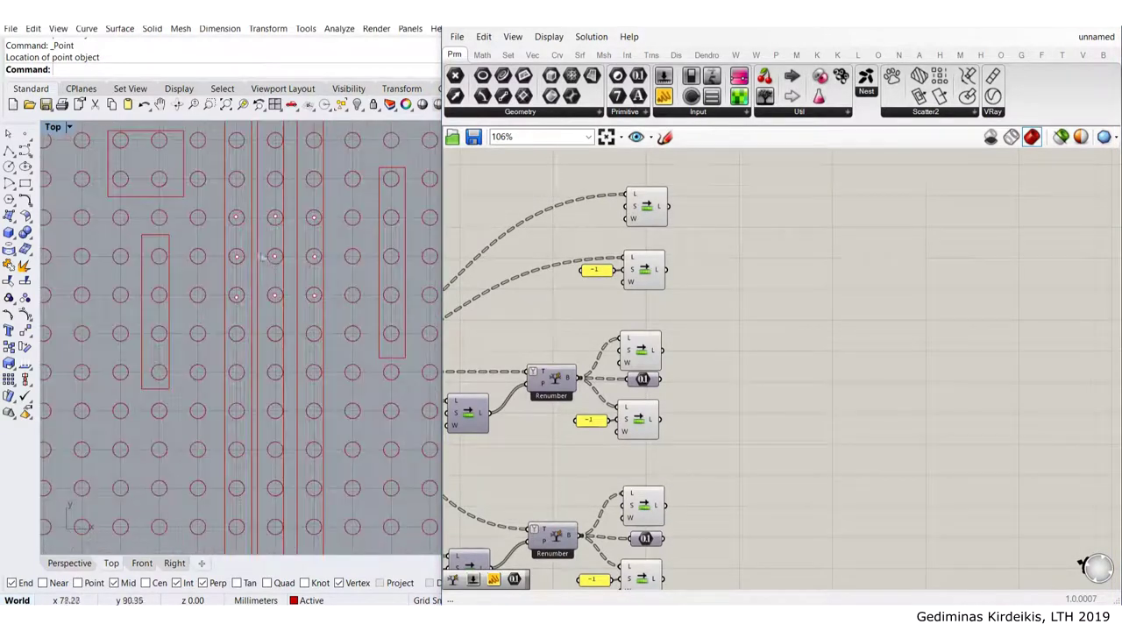
pyautogui.scroll(4, 293, 315)
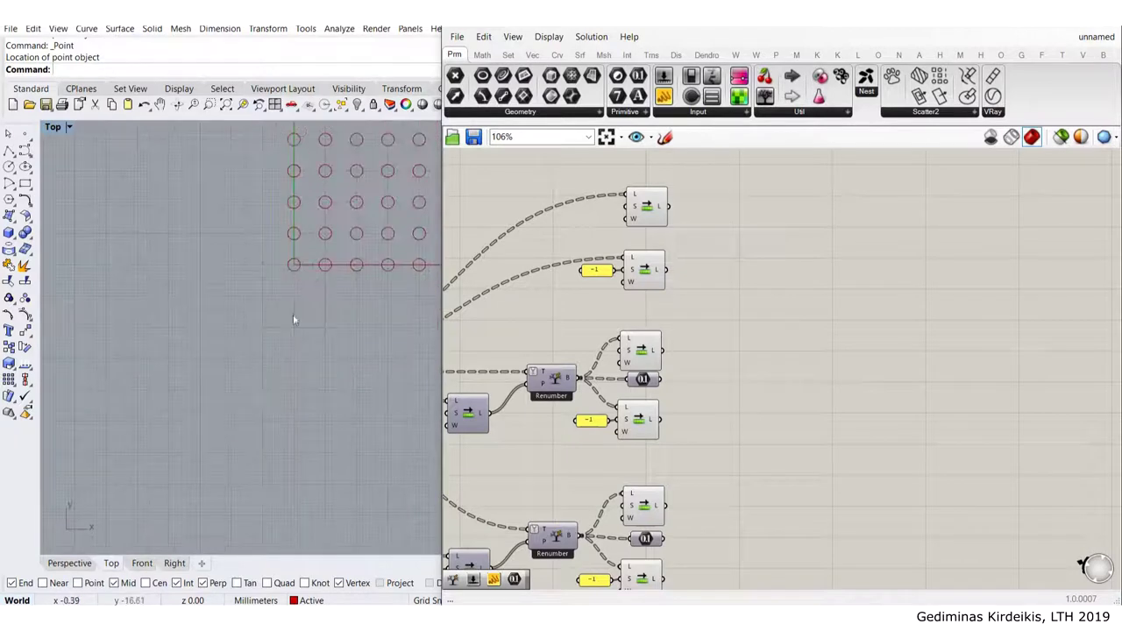
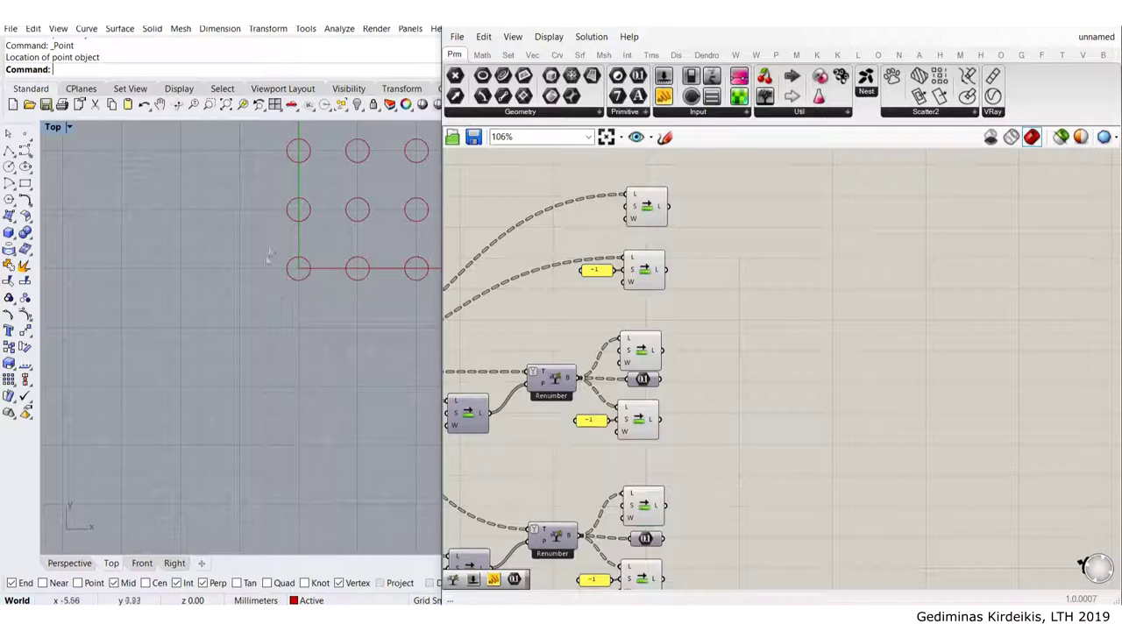
# Examine the block of nine neighbour points in the Top view and select its centre point
pyautogui.scroll(-3, 310, 227)
pyautogui.scroll(5, 302, 187)
pyautogui.moveTo(303, 186); pyautogui.dragTo(273, 261, button='right')
pyautogui.scroll(6, 273, 261)
pyautogui.moveTo(263, 232); pyautogui.dragTo(284, 293)
pyautogui.scroll(-8, 271, 261)
pyautogui.moveTo(270, 251); pyautogui.dragTo(237, 283, button='right')
pyautogui.scroll(-4, 237, 282)
pyautogui.scroll(4, 260, 234)
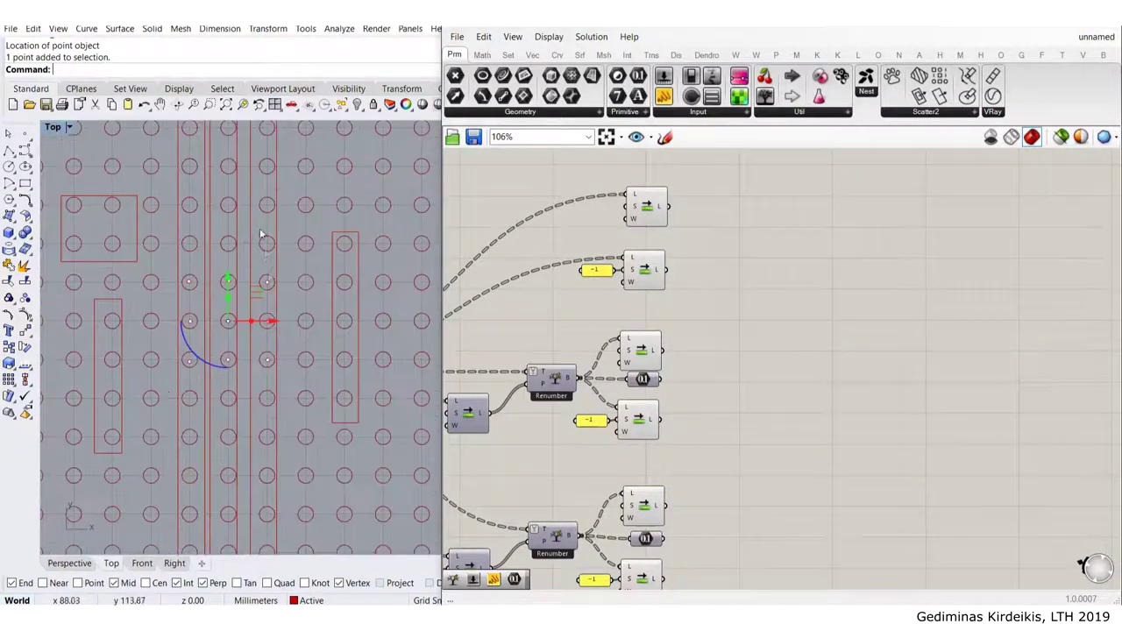
# Delete the three full-height rectangles drawn around the columns of the nine points
pyautogui.moveTo(298, 409); pyautogui.dragTo(303, 323, button='right')
pyautogui.click(265, 312)
pyautogui.scroll(-3, 266, 308)
pyautogui.click(321, 419)
pyautogui.moveTo(207, 381); pyautogui.dragTo(206, 380)
pyautogui.press('Delete')
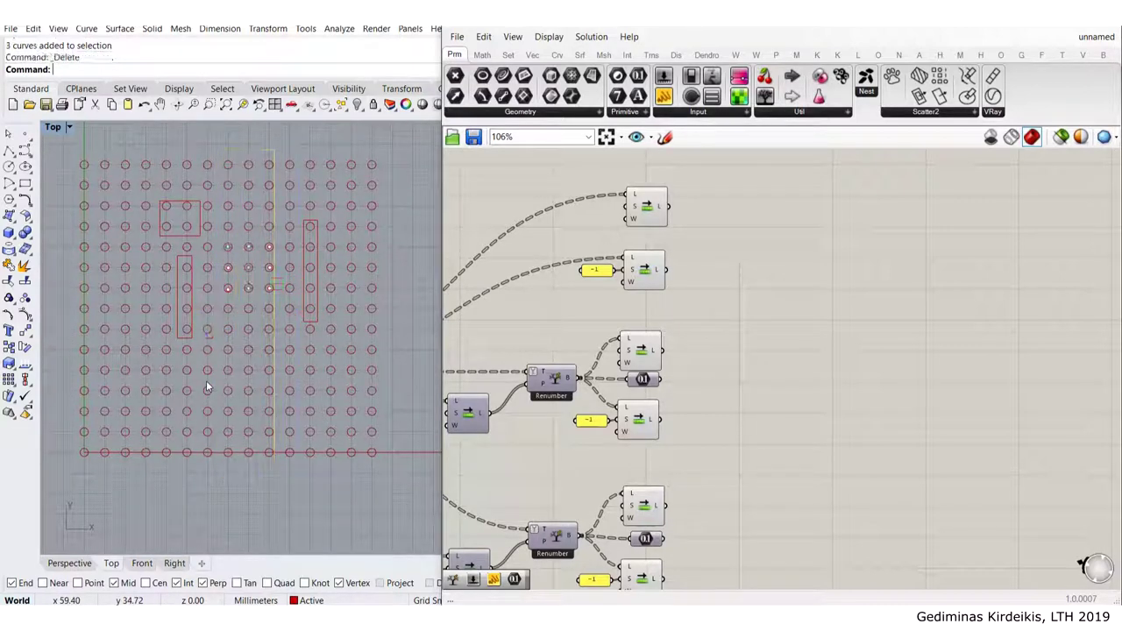
# Shrink the tall rectangle beside the nine points to one cell and place it around their upper-right point
pyautogui.scroll(6, 235, 226)
pyautogui.scroll(4, 238, 252)
pyautogui.moveTo(330, 277); pyautogui.dragTo(248, 276, button='right')
pyautogui.scroll(-4, 207, 268)
pyautogui.scroll(2, 212, 274)
pyautogui.click(318, 284)
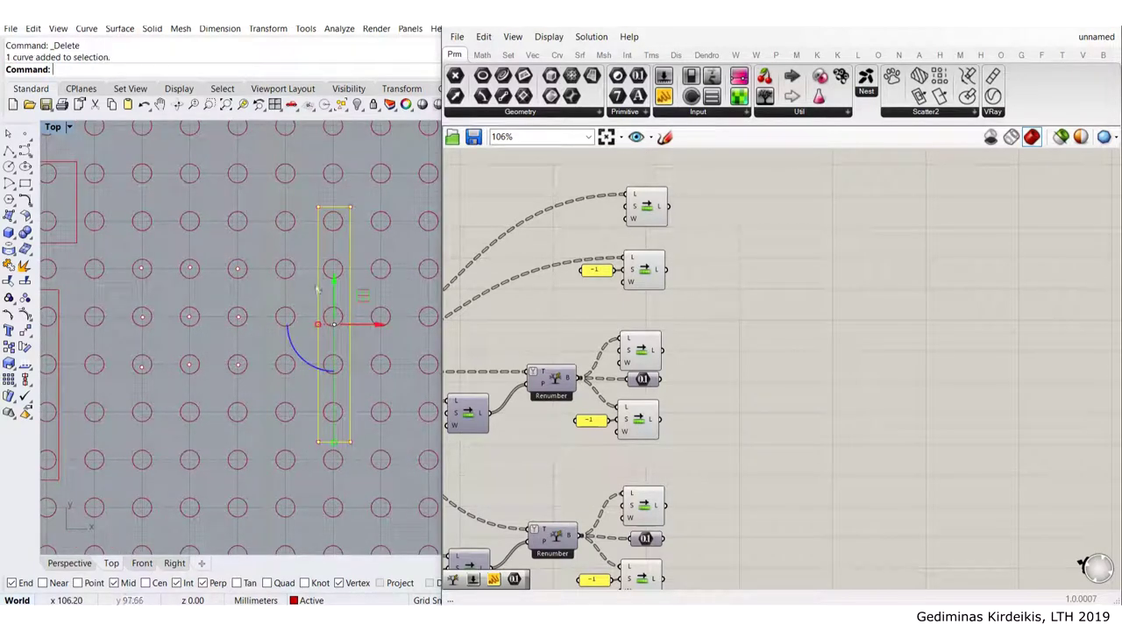
pyautogui.scroll(2, 220, 264)
pyautogui.scroll(-2, 230, 271)
pyautogui.click(324, 306)
pyautogui.moveTo(338, 445); pyautogui.dragTo(274, 251)
pyautogui.moveTo(278, 250); pyautogui.dragTo(276, 240)
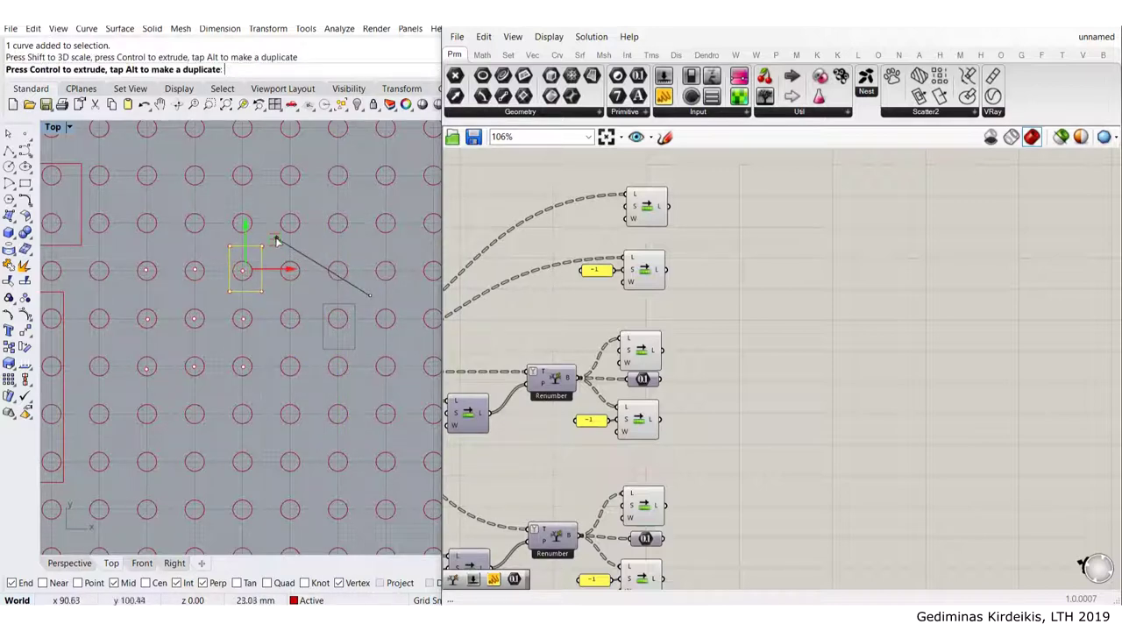
pyautogui.click(315, 452)
# Move the four-cell rectangle so it surrounds the lower-middle and lower-right neighbour points
pyautogui.moveTo(178, 342); pyautogui.dragTo(255, 342, button='right')
pyautogui.click(146, 245)
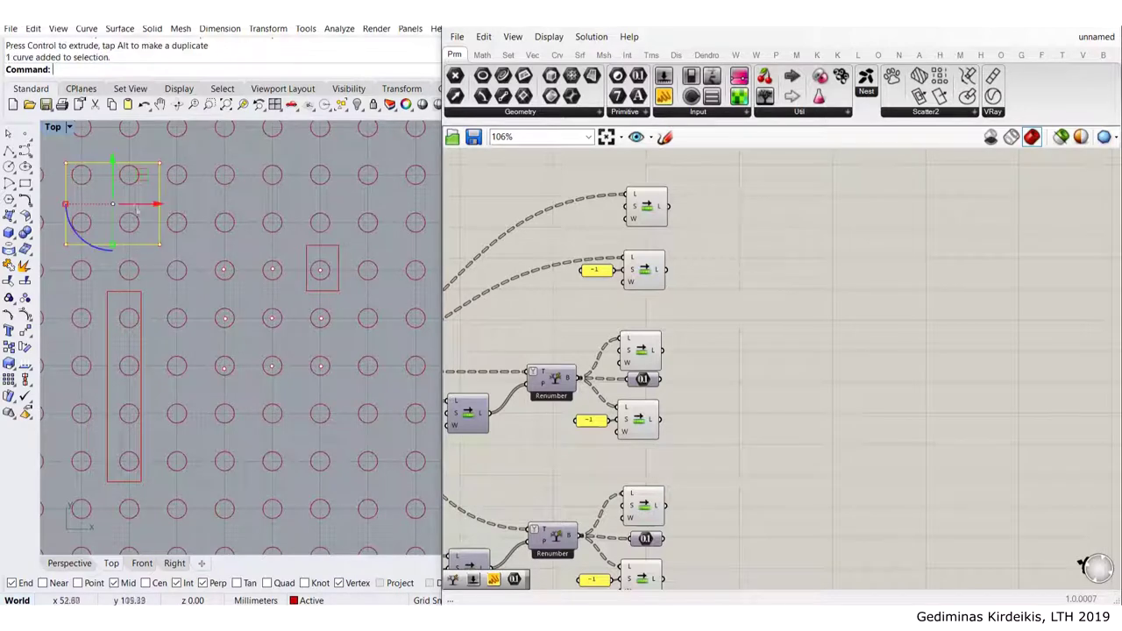
pyautogui.moveTo(143, 176); pyautogui.dragTo(332, 360)
pyautogui.click(383, 290)
# Delete the remaining tall rectangle beside the nine points
pyautogui.moveTo(156, 355); pyautogui.dragTo(225, 347, button='right')
pyautogui.click(176, 355)
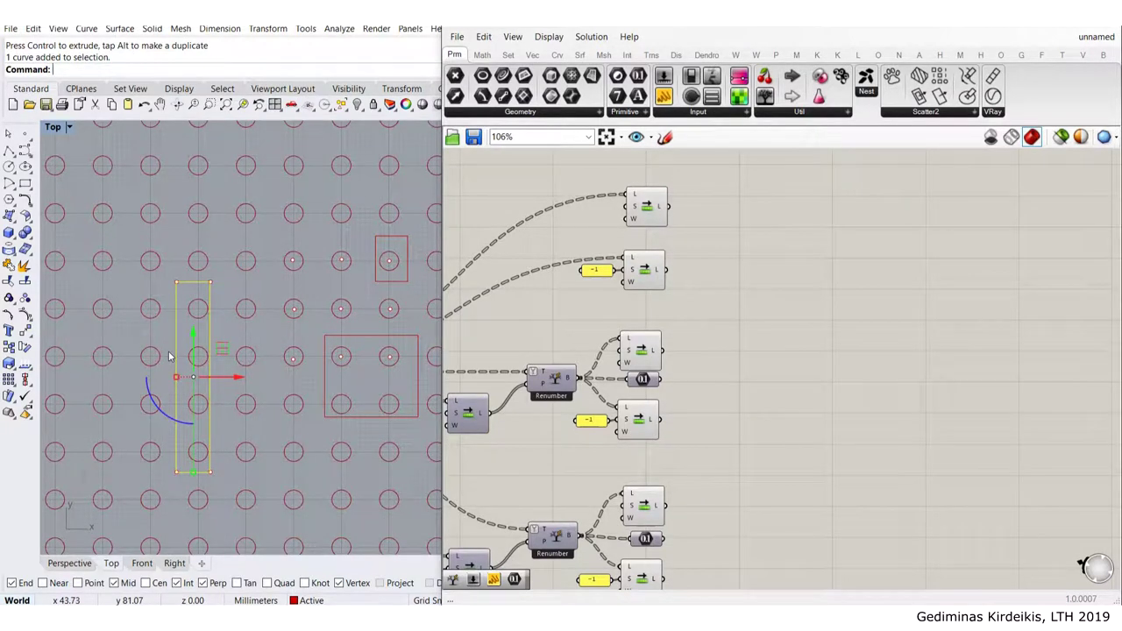
pyautogui.press('Delete')
# Examine the centre point and which of its eight neighbours lie inside the two rectangles
pyautogui.scroll(-5, 183, 358)
pyautogui.scroll(5, 229, 345)
pyautogui.scroll(3, 307, 301)
pyautogui.click(301, 297)
pyautogui.scroll(-1, 299, 299)
pyautogui.scroll(-3, 297, 299)
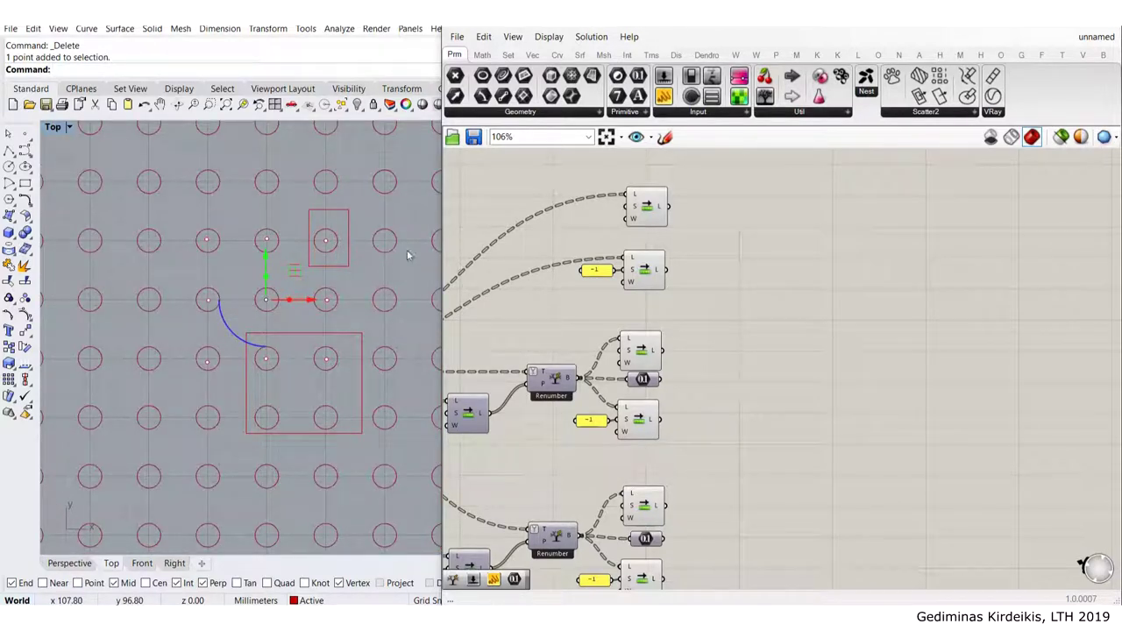
pyautogui.moveTo(401, 282); pyautogui.dragTo(394, 255, button='right')
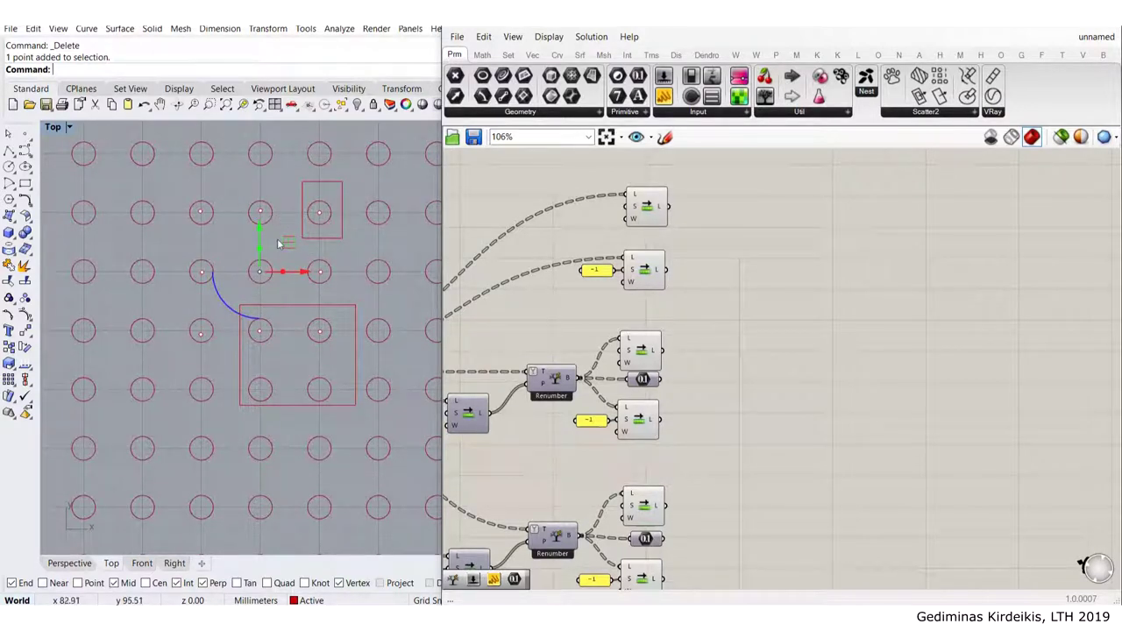
pyautogui.click(289, 390)
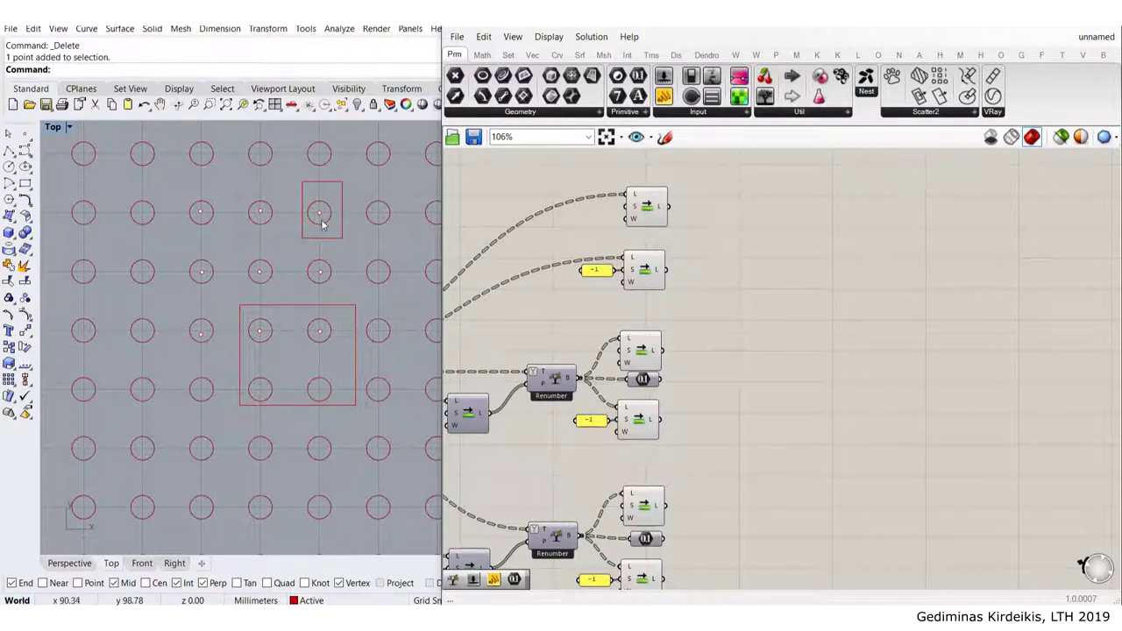
pyautogui.scroll(2, 320, 224)
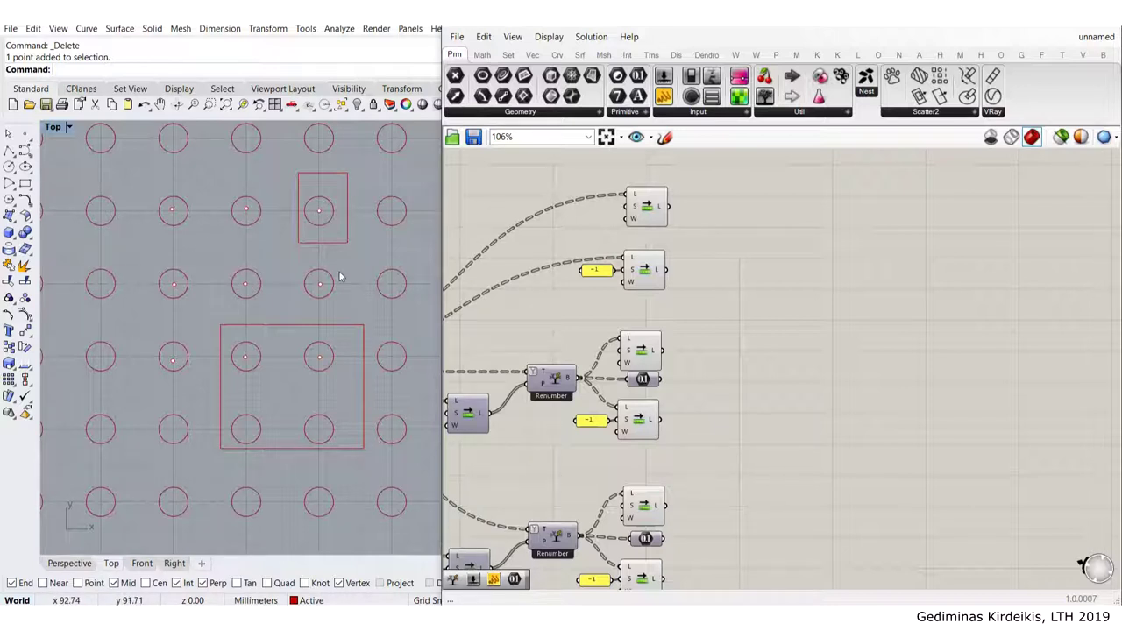
pyautogui.moveTo(221, 254); pyautogui.dragTo(276, 317)
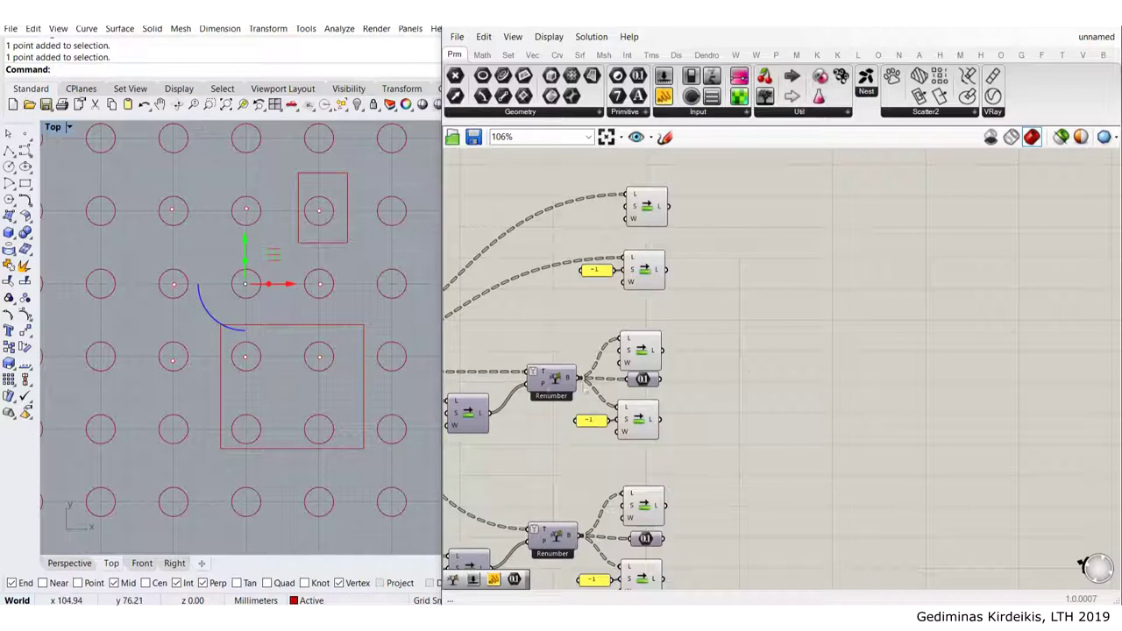
pyautogui.scroll(-3, 815, 338)
pyautogui.click(343, 321)
# Add a Merge component in the empty canvas area beside the neighbour Shift Lists
pyautogui.moveTo(481, 261); pyautogui.dragTo(501, 247, button='right')
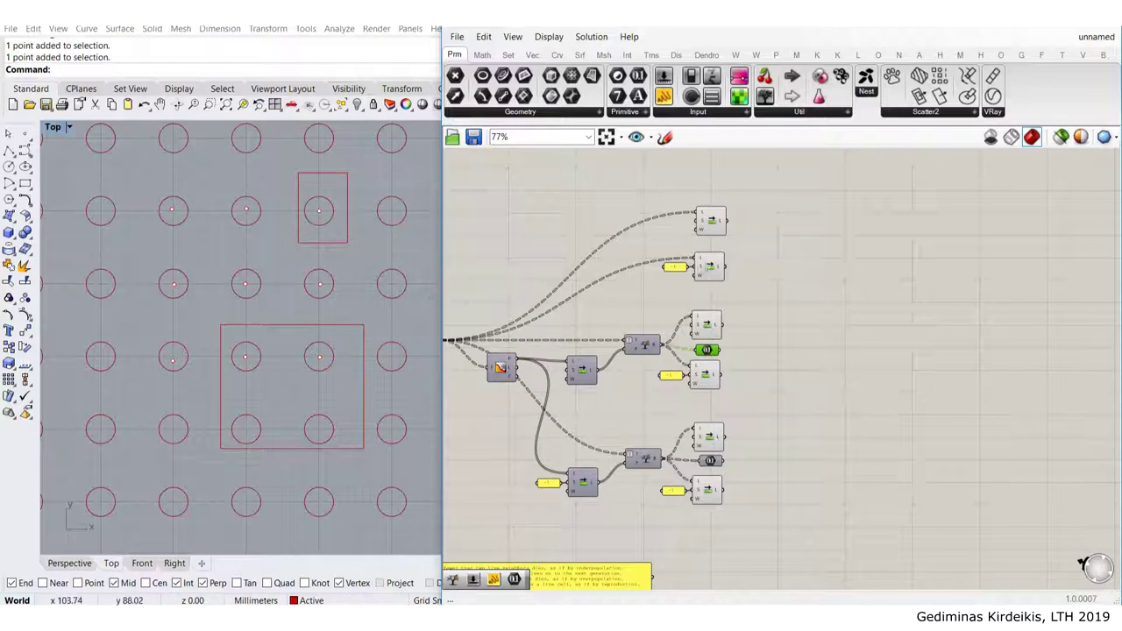
pyautogui.moveTo(754, 241); pyautogui.dragTo(729, 228, button='right')
pyautogui.doubleClick(777, 290)
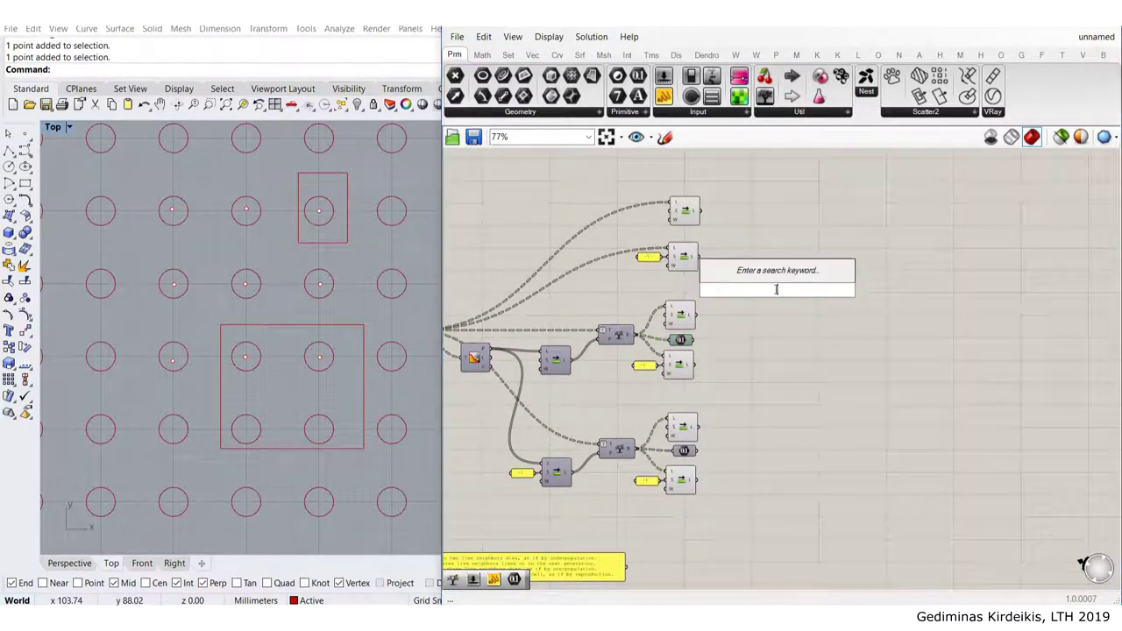
pyautogui.write('merg')
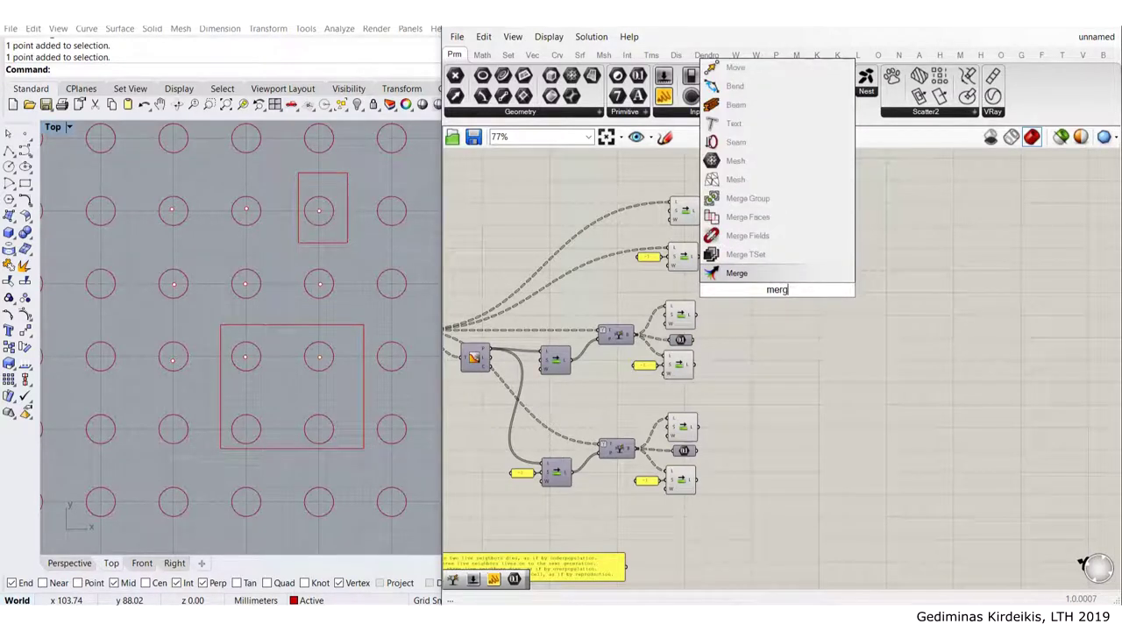
pyautogui.press('Return')
# Wire the two topmost Shift Lists and the upper Tree Branch group's three outputs into Merge inputs D1 to D5
pyautogui.scroll(4, 775, 296)
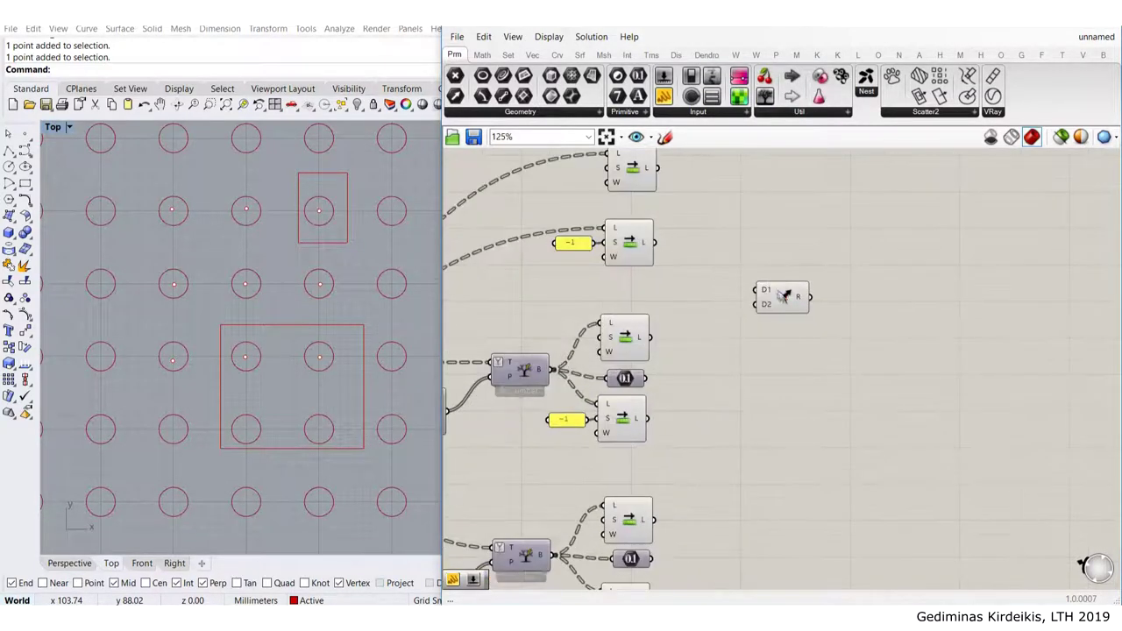
pyautogui.moveTo(771, 295); pyautogui.dragTo(784, 365, button='right')
pyautogui.moveTo(649, 215); pyautogui.dragTo(765, 367)
pyautogui.moveTo(649, 305); pyautogui.dragTo(762, 376)
pyautogui.moveTo(646, 419); pyautogui.dragTo(761, 385)
pyautogui.moveTo(638, 464); pyautogui.dragTo(775, 443)
pyautogui.moveTo(636, 512); pyautogui.dragTo(759, 454)
# Wire the lower Tree Branch group's two Shift Lists and its Number parameter into Merge inputs D6 to D8
pyautogui.scroll(-4, 758, 464)
pyautogui.moveTo(728, 543); pyautogui.dragTo(729, 447, button='right')
pyautogui.scroll(3, 727, 445)
pyautogui.moveTo(684, 469); pyautogui.dragTo(776, 321)
pyautogui.moveTo(683, 503); pyautogui.dragTo(824, 380)
pyautogui.moveTo(677, 548); pyautogui.dragTo(844, 356)
# Remove the unused D9 input from the Merge component and deselect it
pyautogui.scroll(4, 832, 463)
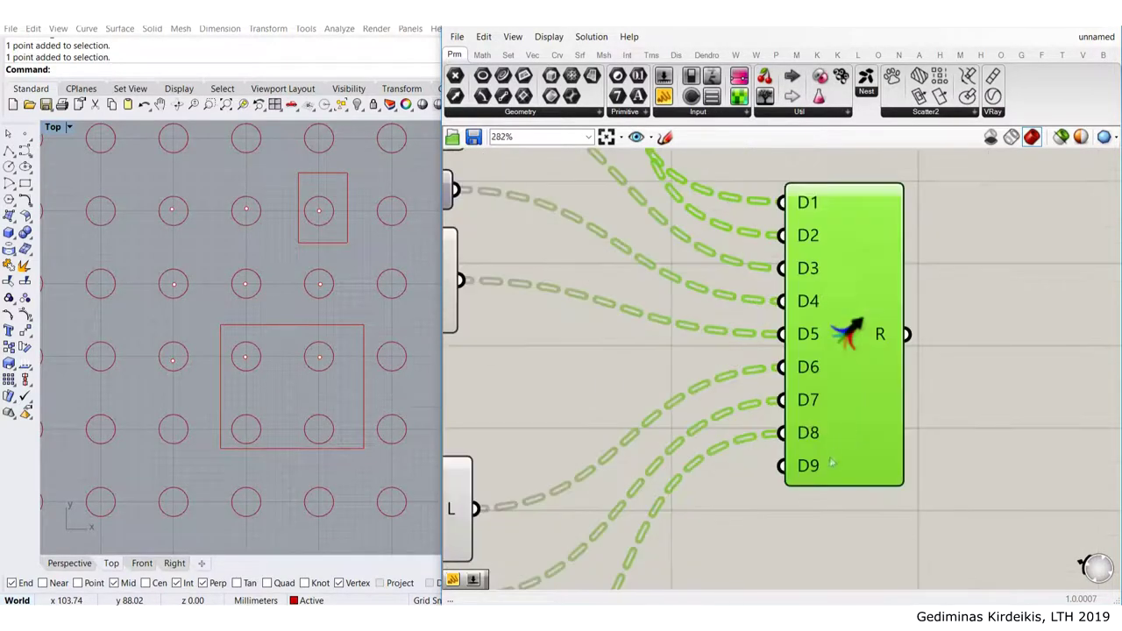
pyautogui.scroll(2, 831, 464)
pyautogui.click(829, 464)
pyautogui.scroll(-3, 855, 414)
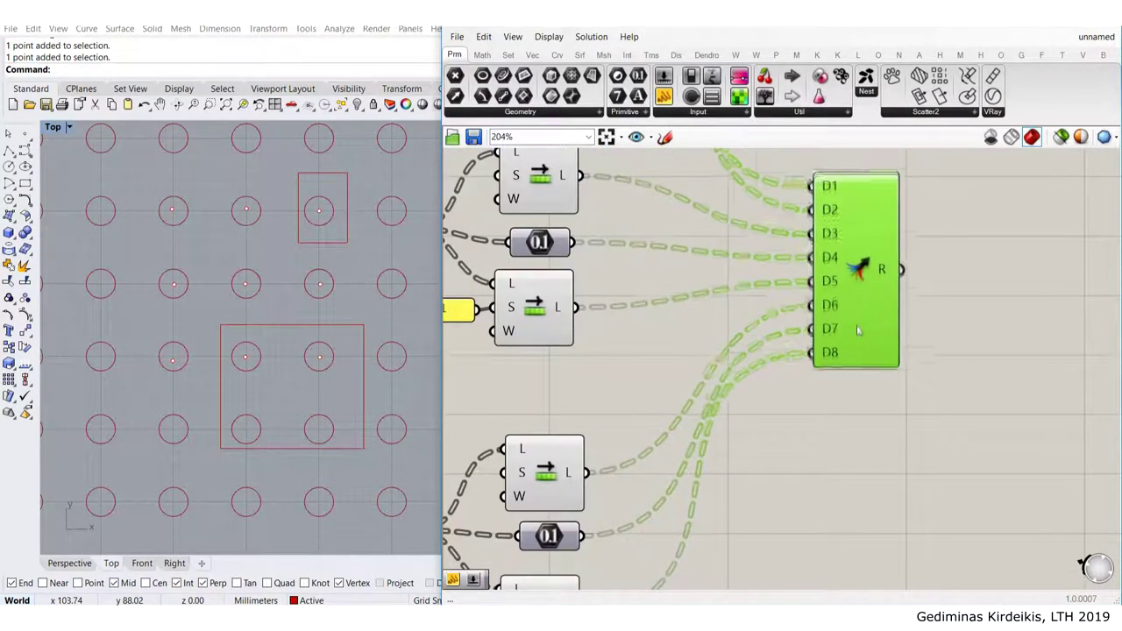
pyautogui.scroll(-3, 925, 283)
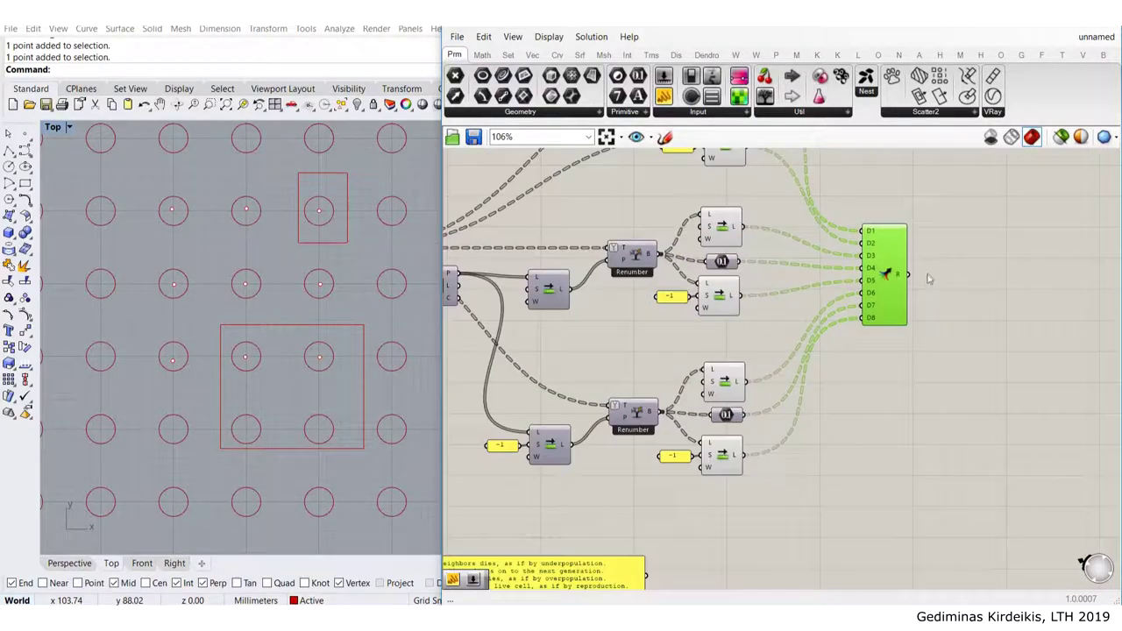
pyautogui.moveTo(925, 284); pyautogui.dragTo(773, 346, button='right')
pyautogui.click(848, 303)
pyautogui.moveTo(823, 319); pyautogui.dragTo(807, 281, button='right')
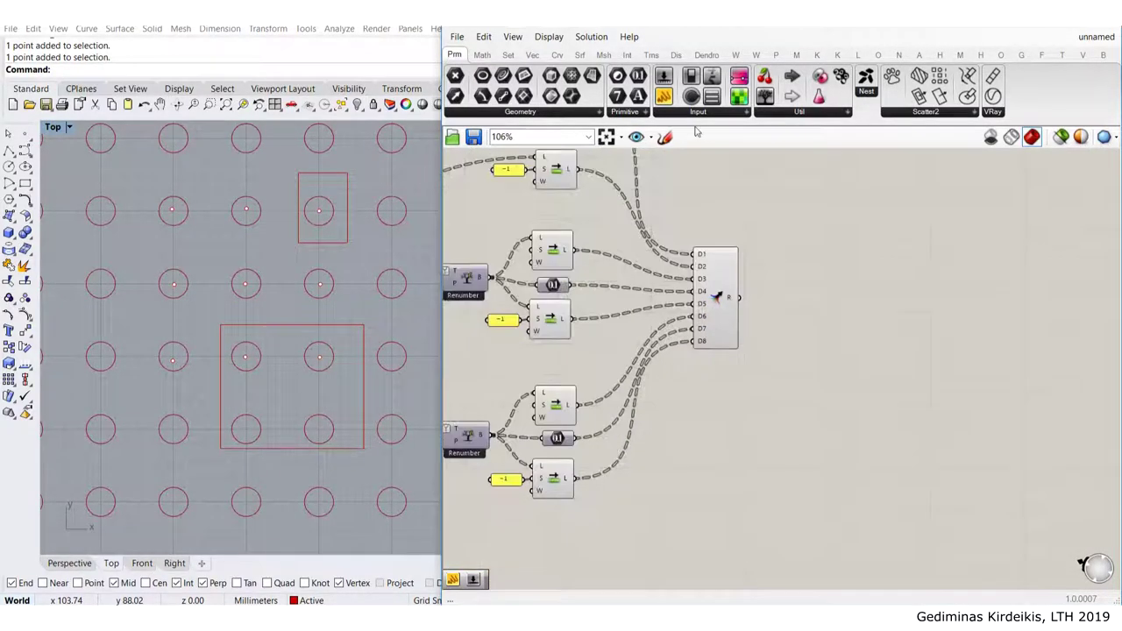
# Add a Param Viewer and connect it to the Merge component's result output
pyautogui.scroll(5, 751, 306)
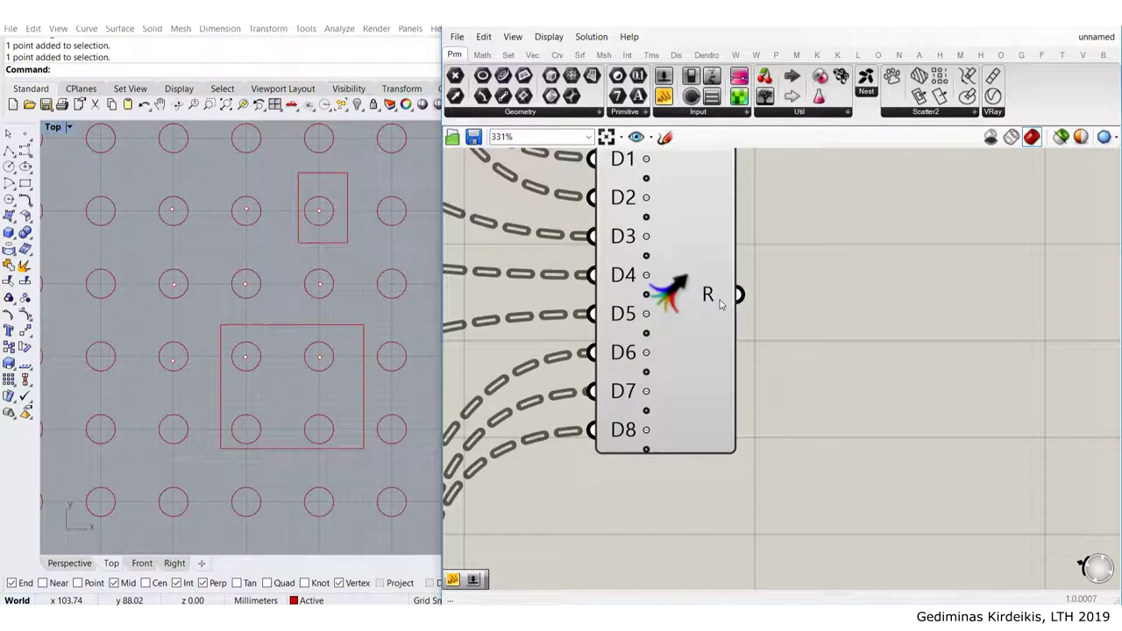
pyautogui.moveTo(720, 305)
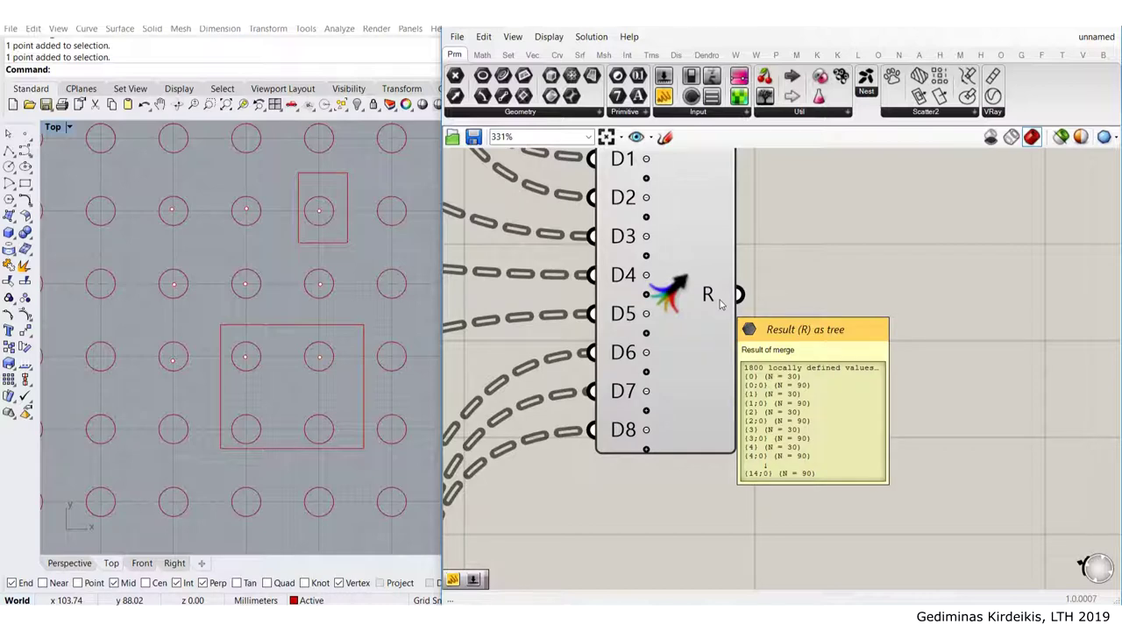
pyautogui.scroll(-3, 720, 304)
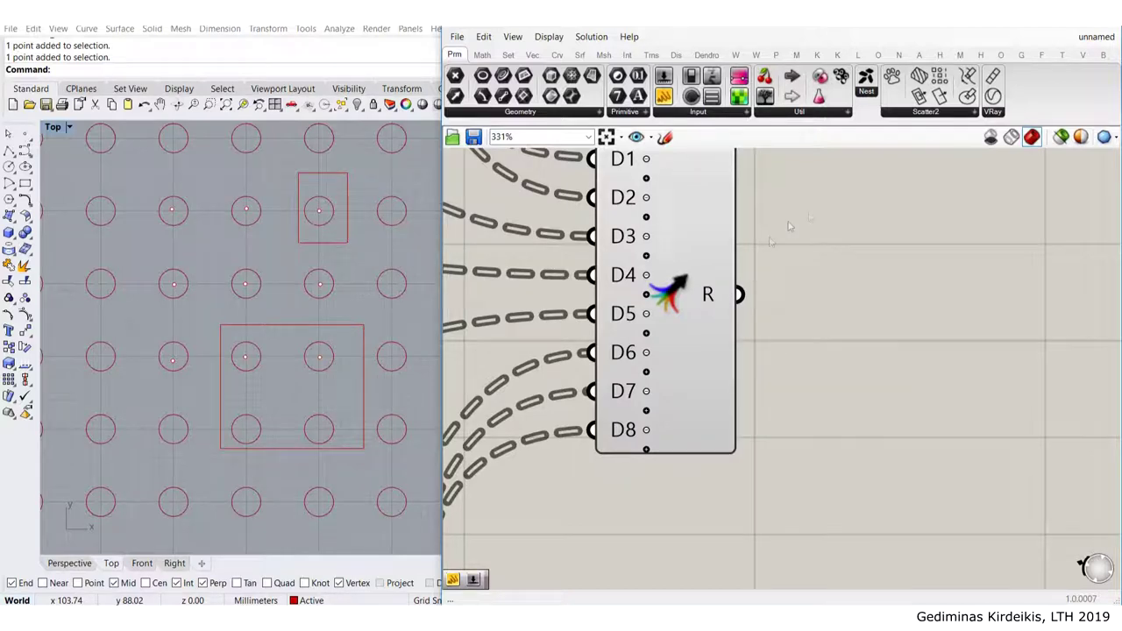
pyautogui.moveTo(768, 99); pyautogui.dragTo(850, 276)
pyautogui.moveTo(659, 351); pyautogui.dragTo(752, 289)
pyautogui.click(894, 286)
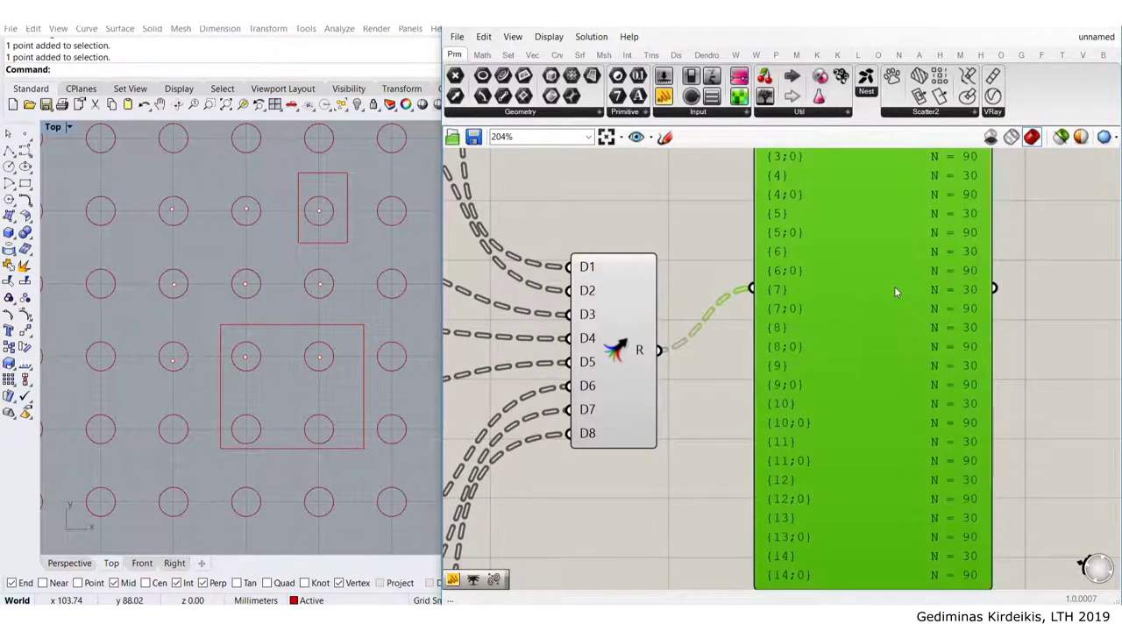
# Examine the merged data's structure in the Param Viewer, both as a tree diagram and as a branch list
pyautogui.moveTo(885, 291); pyautogui.dragTo(808, 310, button='right')
pyautogui.scroll(3, 808, 309)
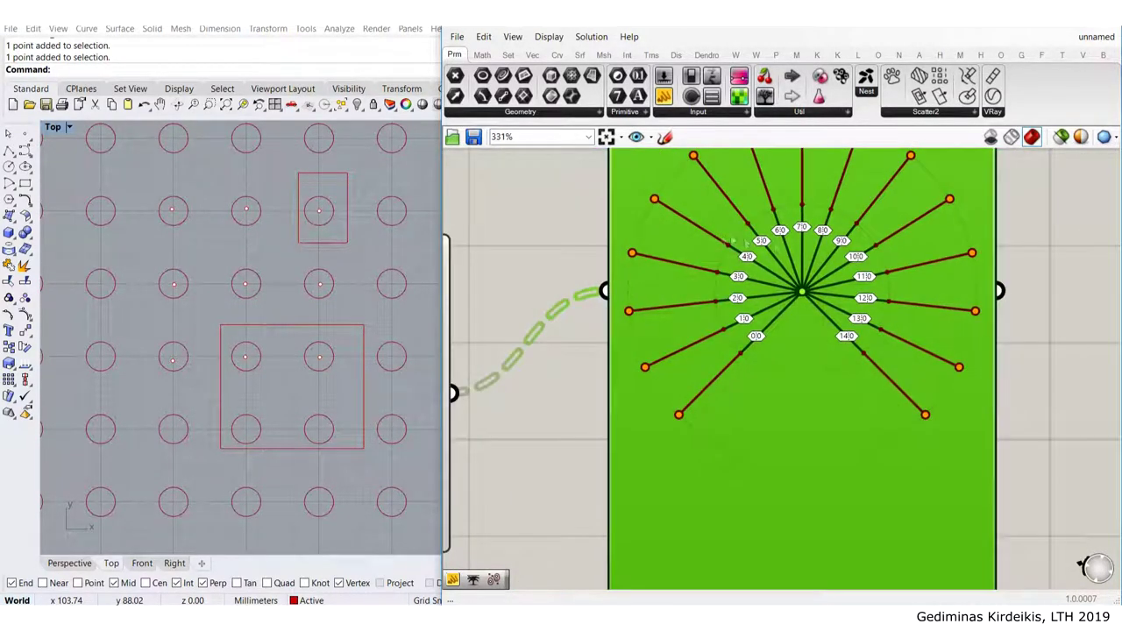
pyautogui.scroll(-3, 863, 249)
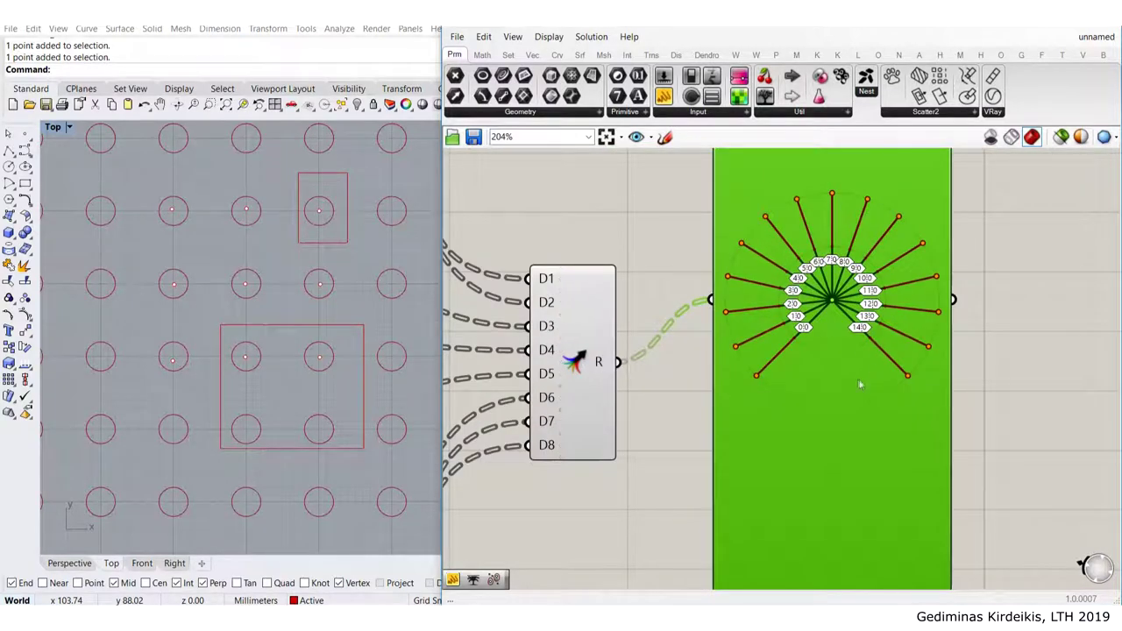
pyautogui.doubleClick(904, 337)
pyautogui.scroll(-2, 814, 254)
pyautogui.moveTo(814, 250); pyautogui.dragTo(805, 368, button='right')
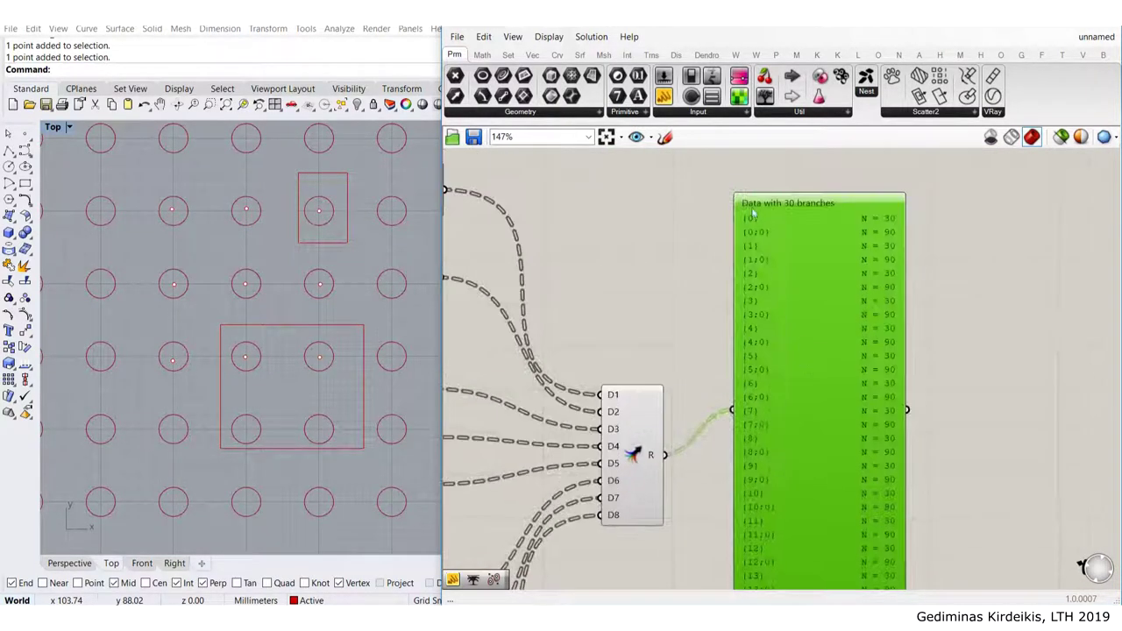
pyautogui.scroll(4, 750, 208)
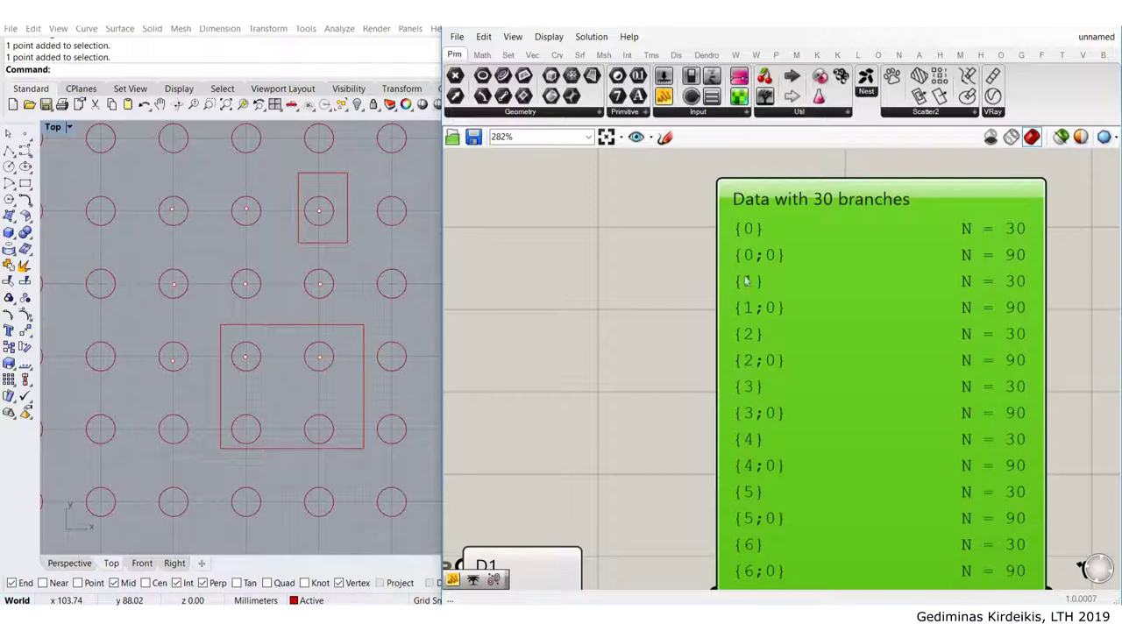
pyautogui.scroll(-6, 736, 412)
# Reconnect the Param Viewer to the topmost Shift List's output and compare its branches with the grid of circles
pyautogui.moveTo(817, 368); pyautogui.dragTo(814, 370)
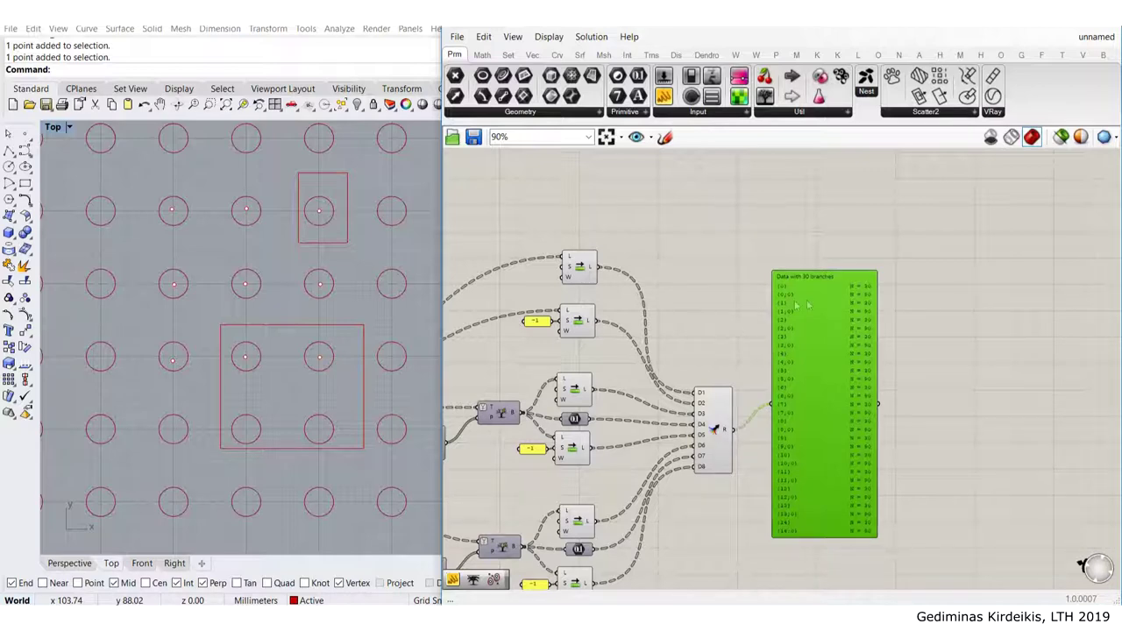
pyautogui.scroll(1, 618, 203)
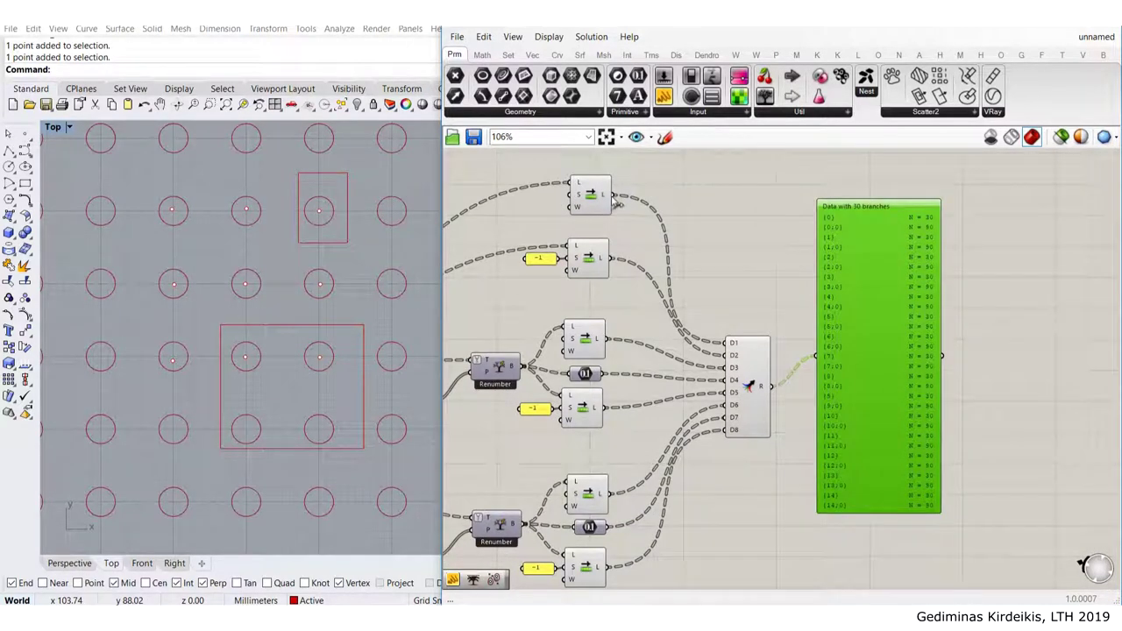
pyautogui.moveTo(876, 364); pyautogui.dragTo(767, 315)
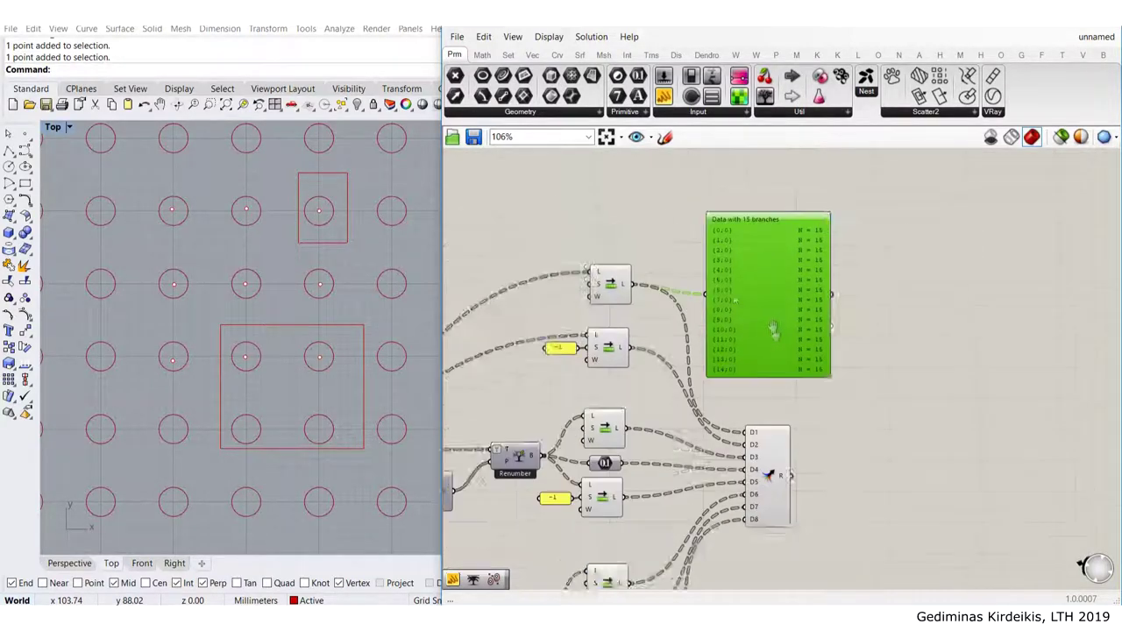
pyautogui.moveTo(767, 316); pyautogui.dragTo(795, 375, button='right')
pyautogui.scroll(3, 629, 332)
pyautogui.scroll(3, 970, 264)
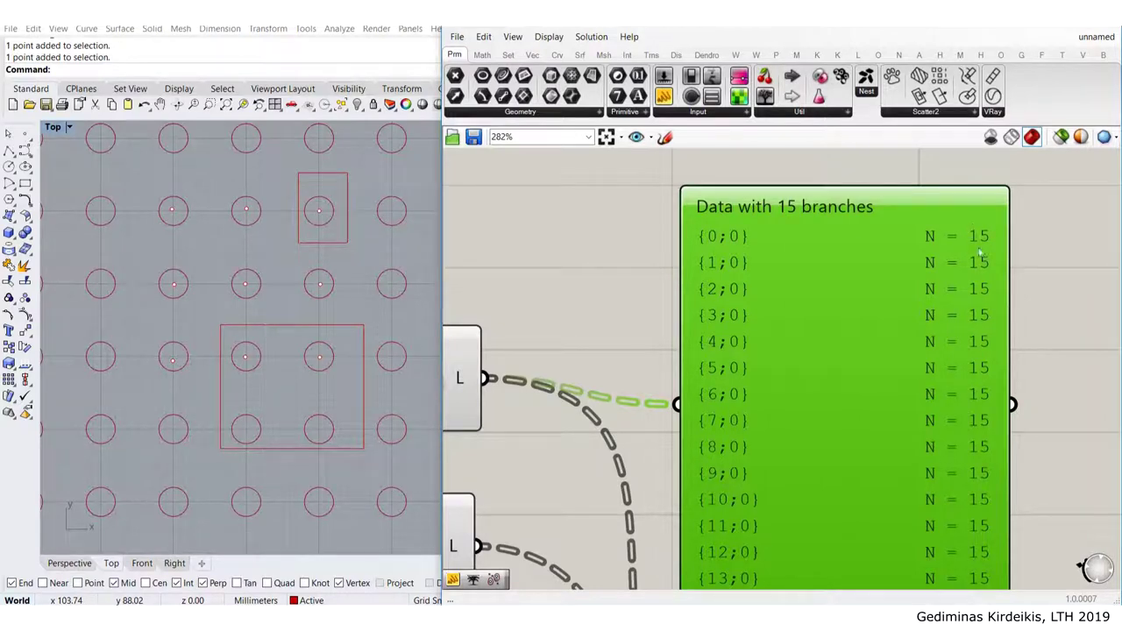
pyautogui.scroll(-1, 975, 237)
pyautogui.scroll(-3, 329, 302)
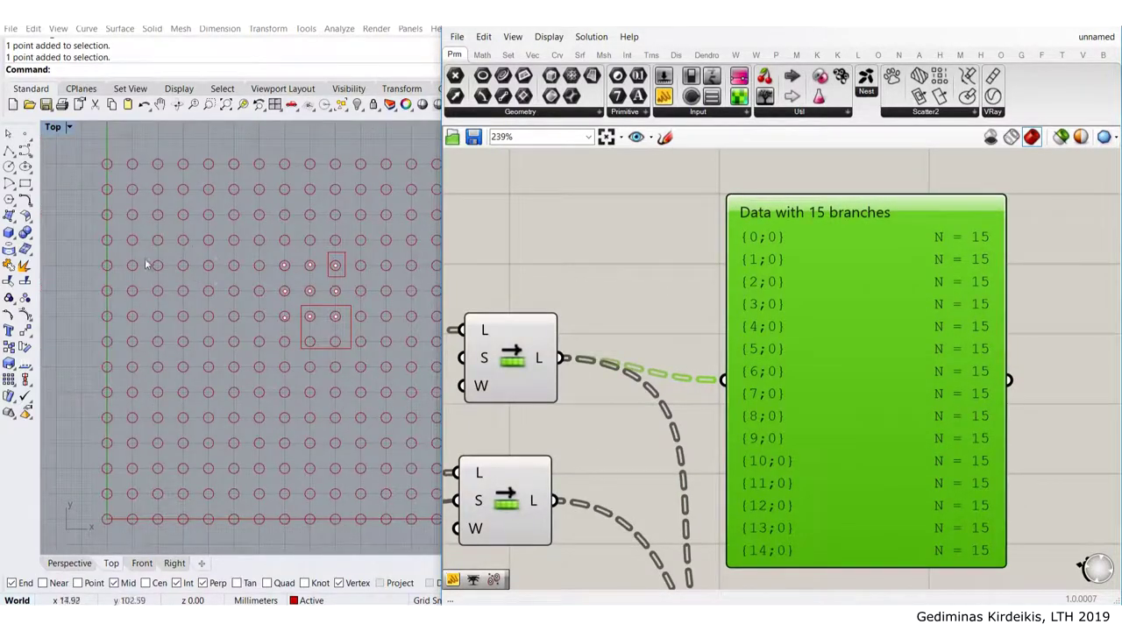
pyautogui.moveTo(146, 262); pyautogui.dragTo(157, 251, button='right')
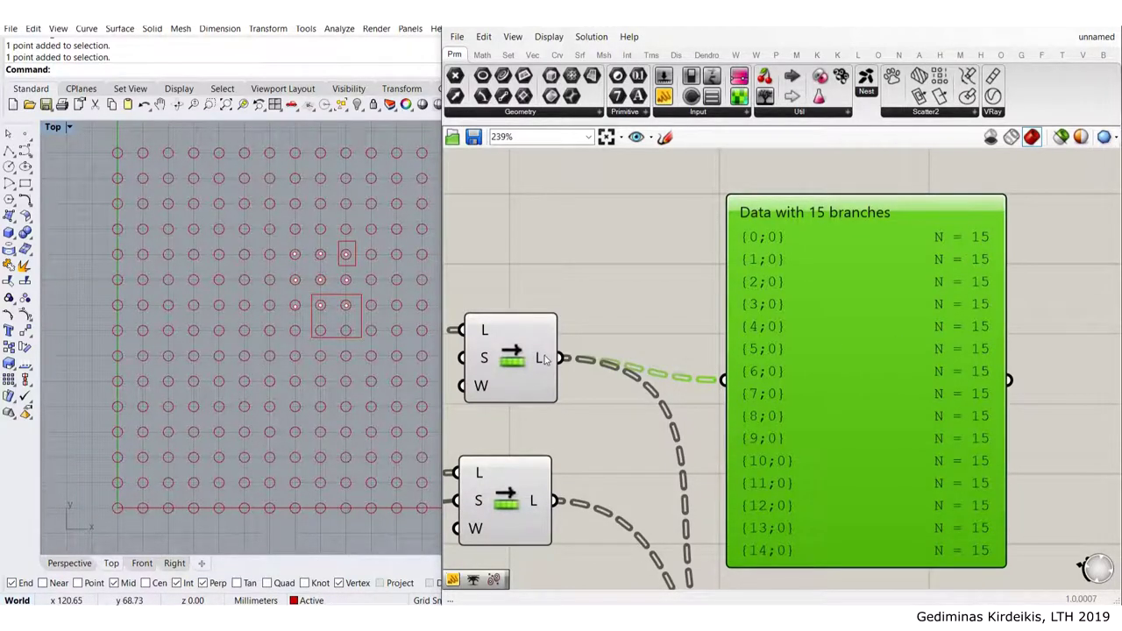
pyautogui.scroll(-5, 544, 359)
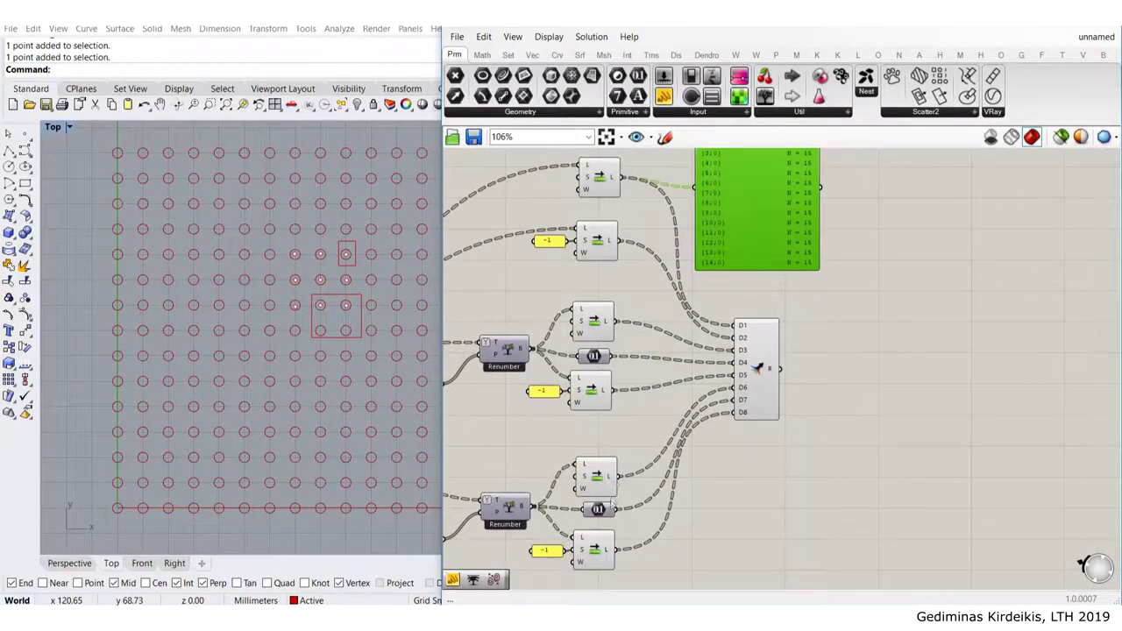
# Examine the data structure of the topmost Shift List's output as a tree diagram in the Param Viewer
pyautogui.scroll(-3, 613, 482)
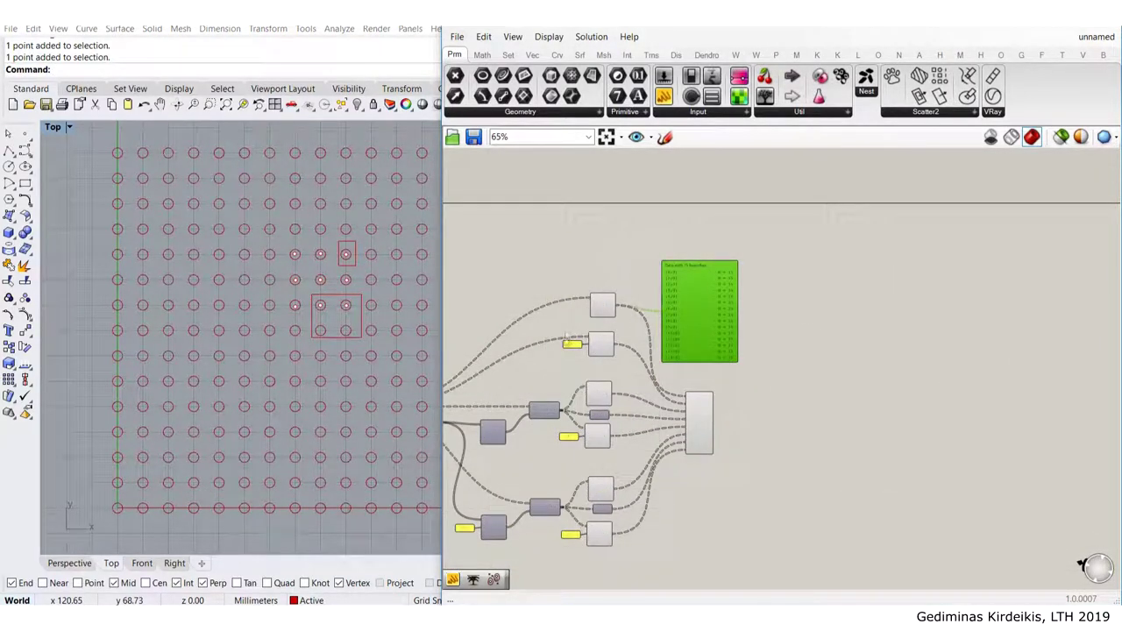
pyautogui.scroll(3, 705, 438)
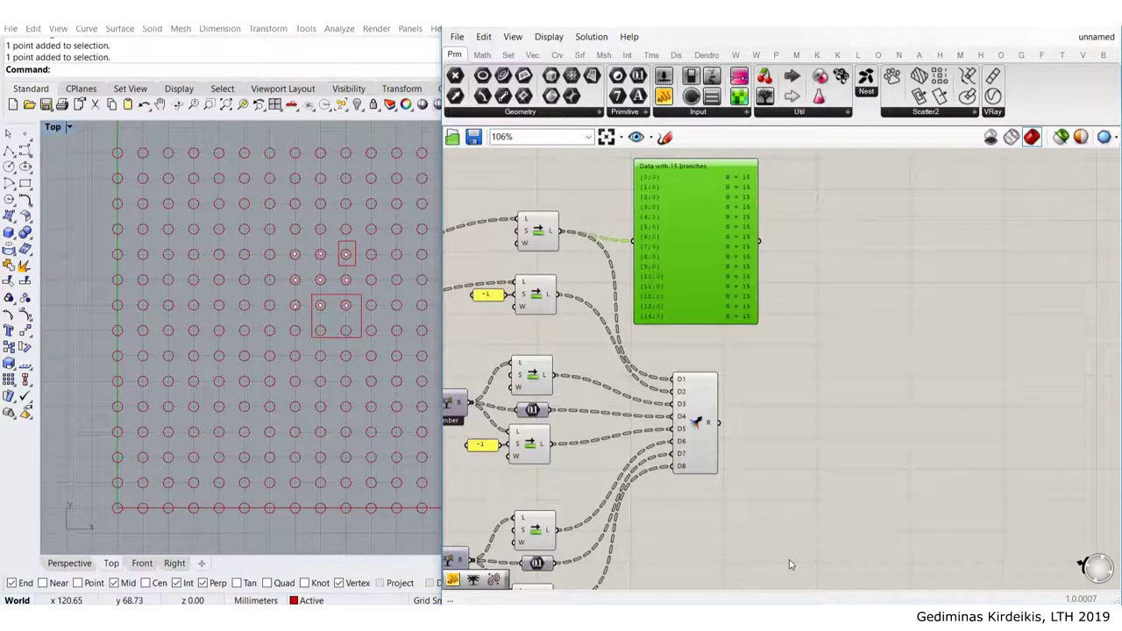
pyautogui.moveTo(588, 369); pyautogui.dragTo(659, 420, button='right')
pyautogui.scroll(2, 634, 254)
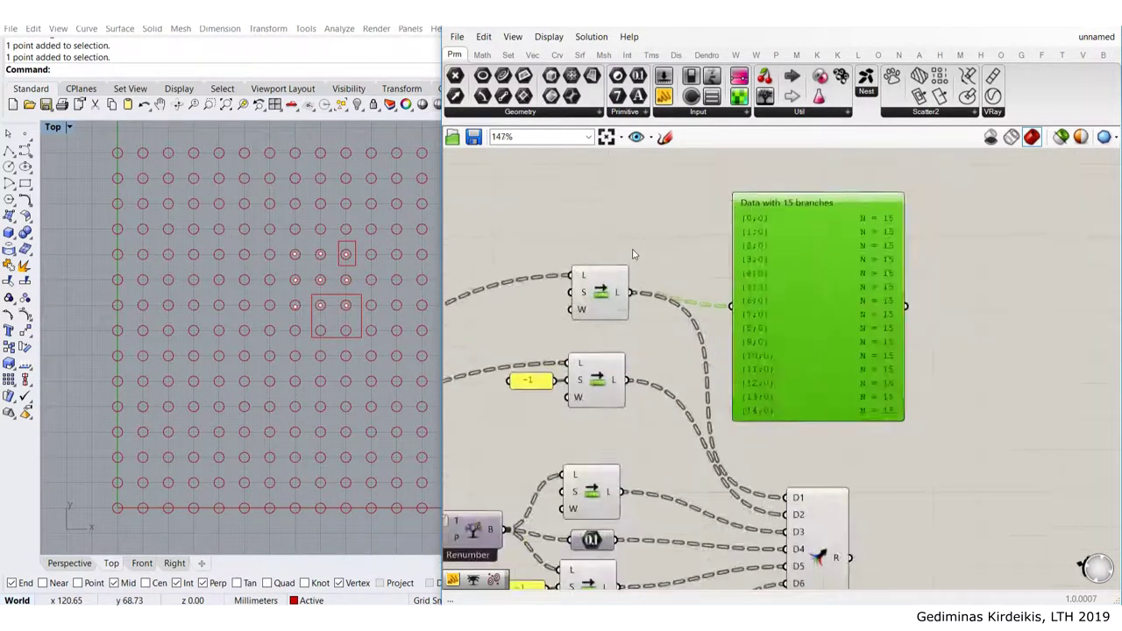
pyautogui.scroll(3, 634, 254)
pyautogui.moveTo(619, 309)
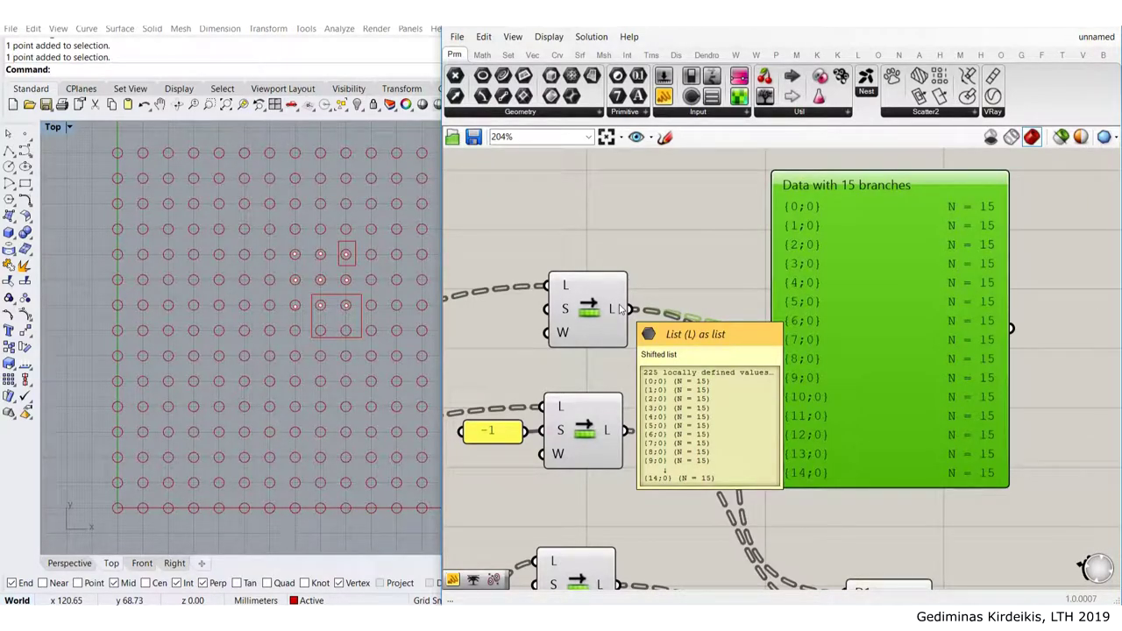
pyautogui.rightClick(619, 306)
pyautogui.click(650, 243)
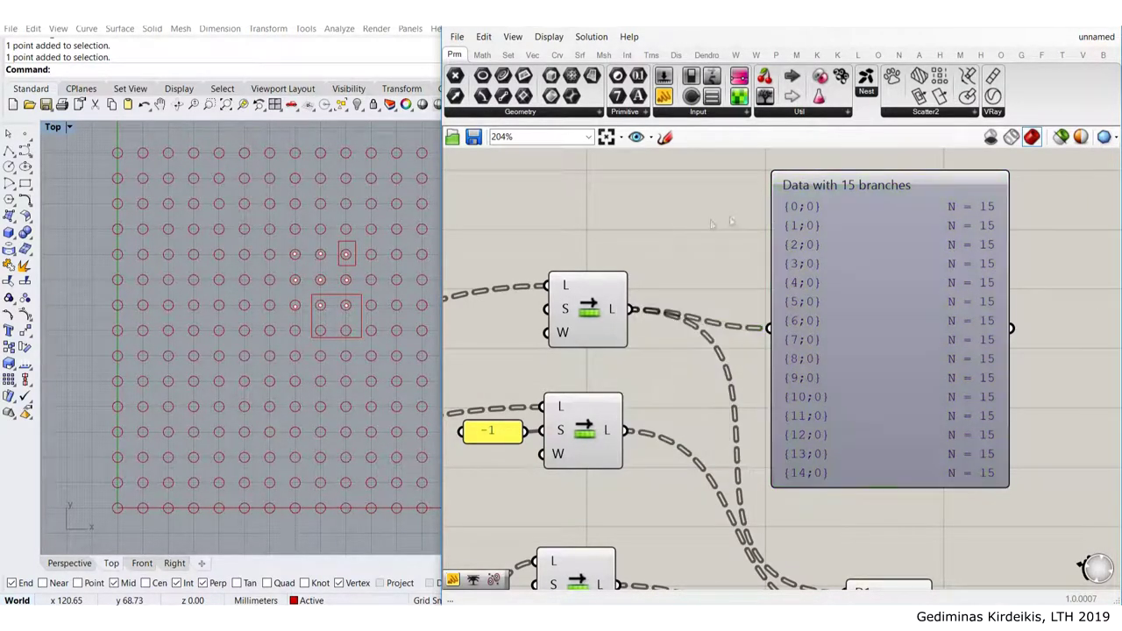
pyautogui.moveTo(782, 212); pyautogui.dragTo(704, 272, button='right')
pyautogui.doubleClick(797, 387)
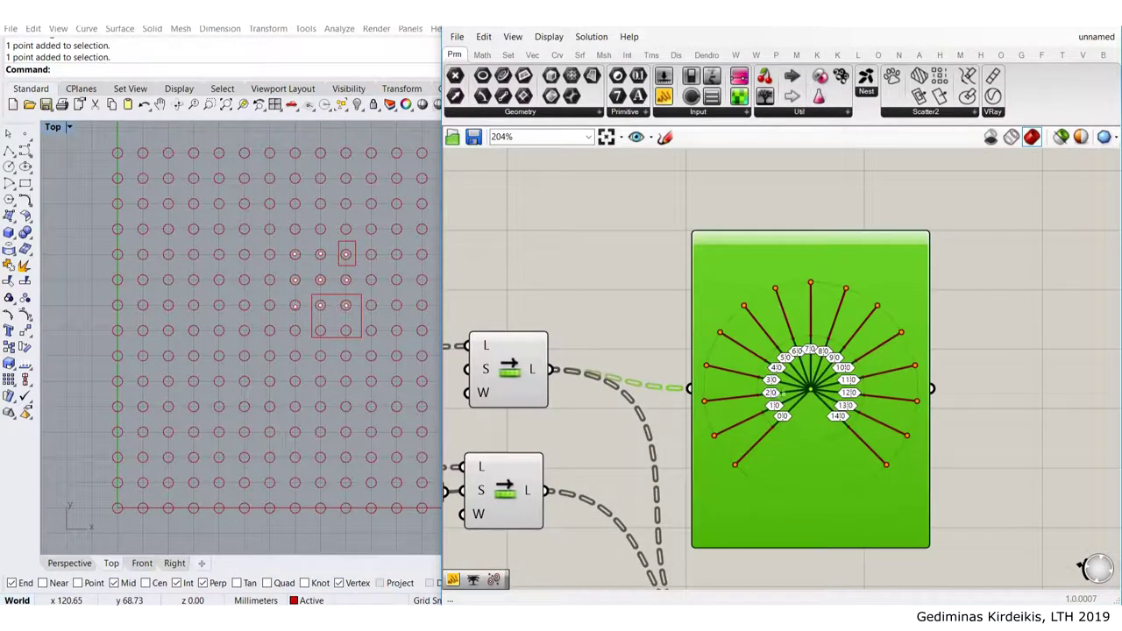
pyautogui.scroll(3, 734, 374)
pyautogui.moveTo(749, 388)
pyautogui.mouseDown()
pyautogui.moveTo(718, 346)
pyautogui.moveTo(740, 371)
pyautogui.mouseUp()
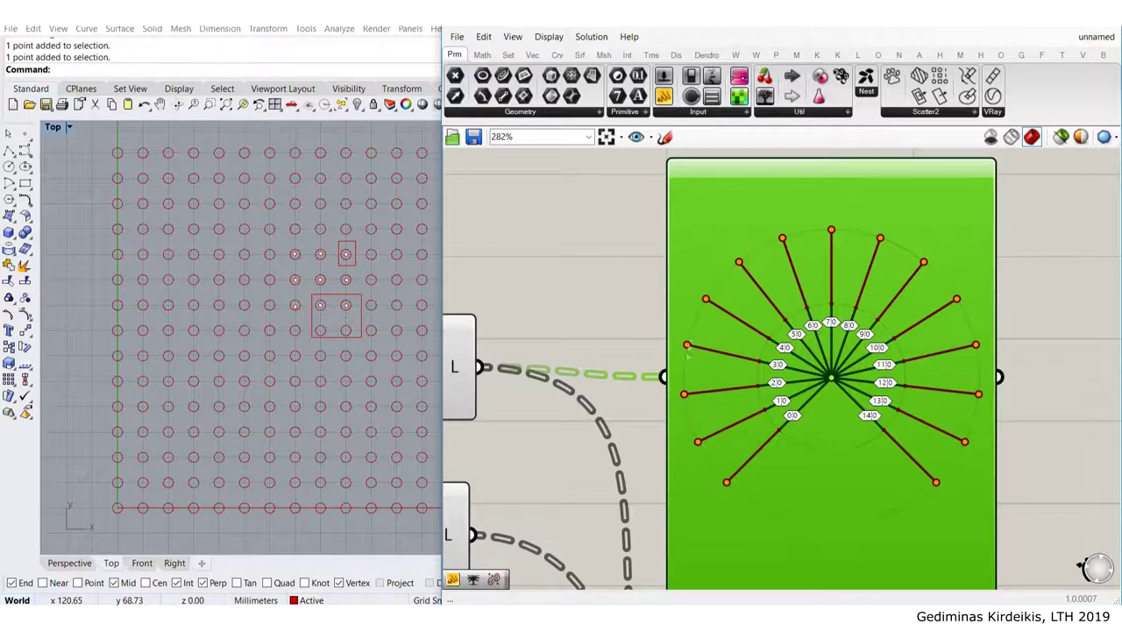
pyautogui.scroll(-2, 924, 453)
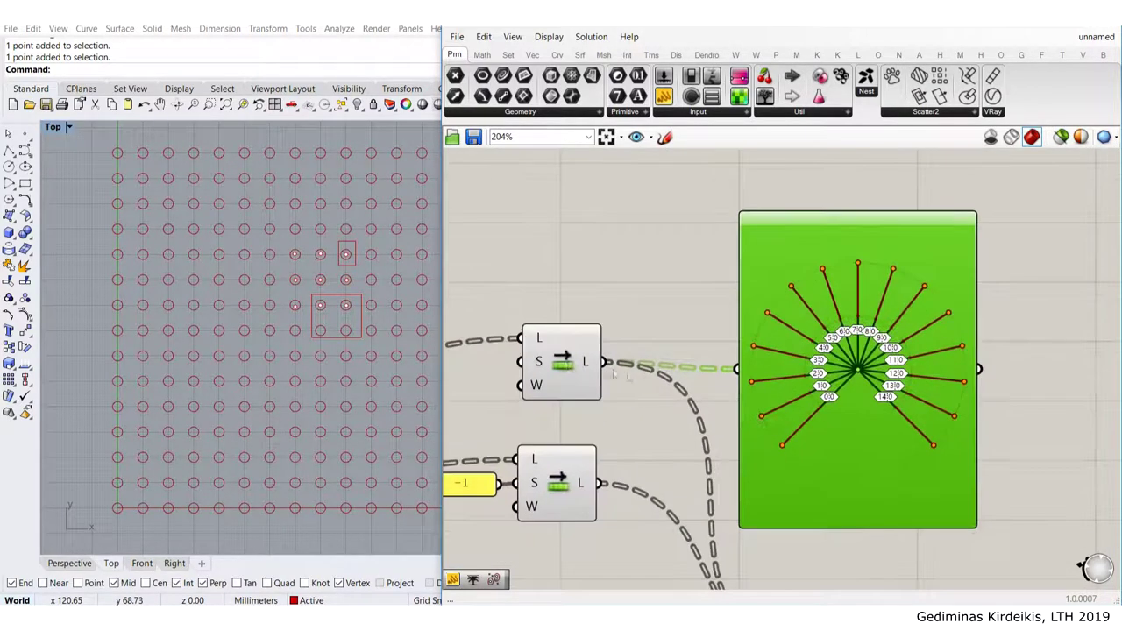
pyautogui.scroll(1, 568, 365)
# Graft the topmost Shift List's output and inspect its branches in the Param Viewer as a tree diagram and a list
pyautogui.rightClick(594, 362)
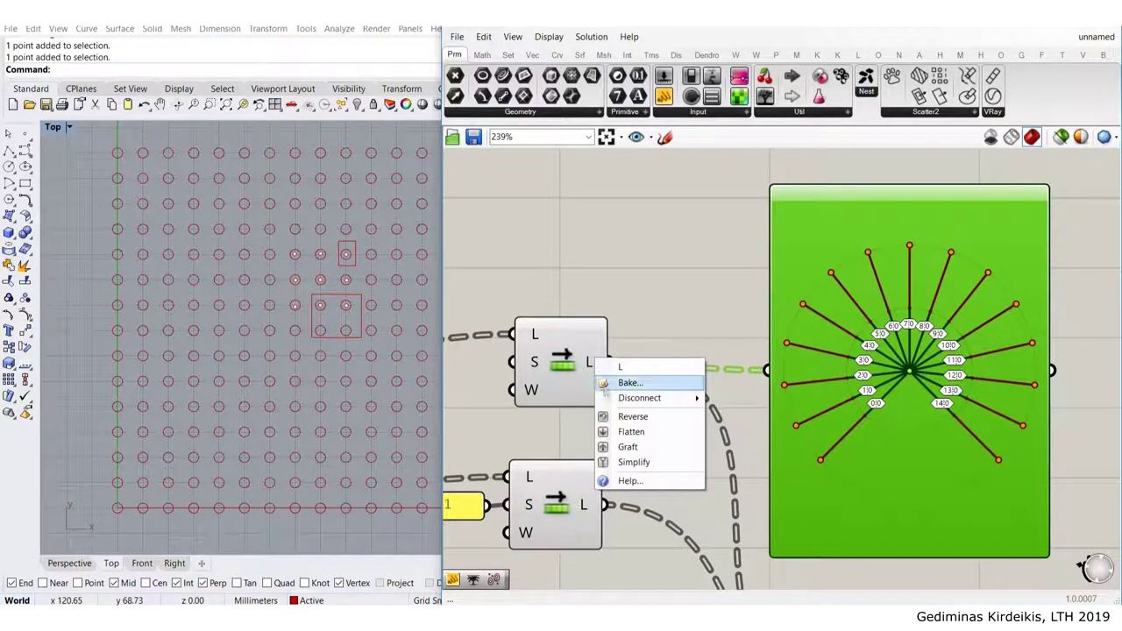
pyautogui.click(629, 440)
pyautogui.scroll(2, 908, 407)
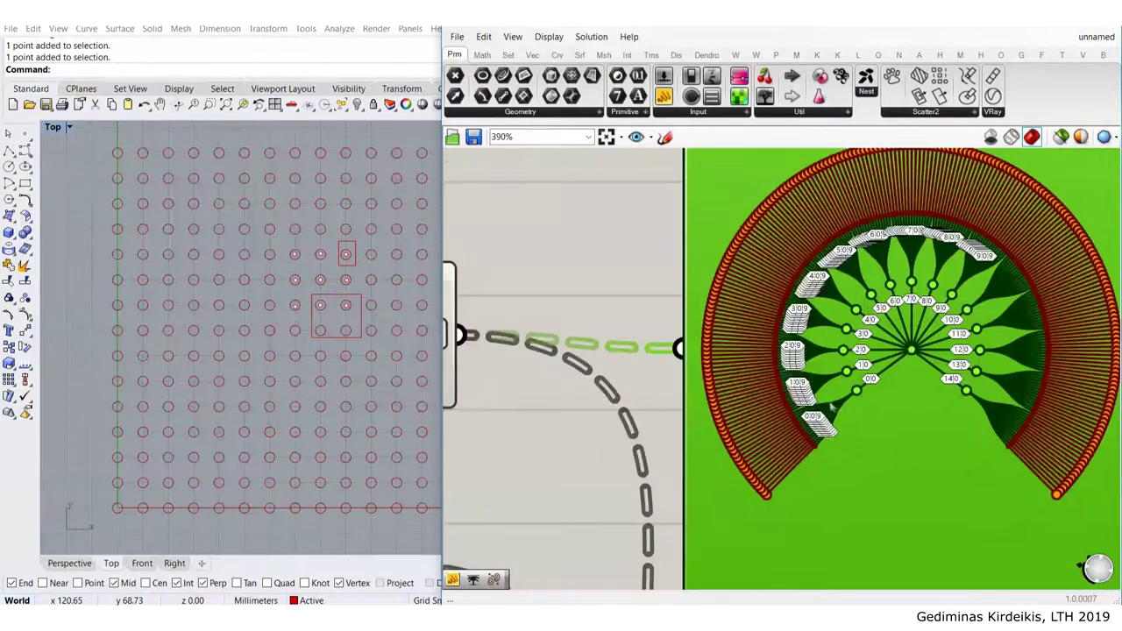
pyautogui.scroll(3, 835, 419)
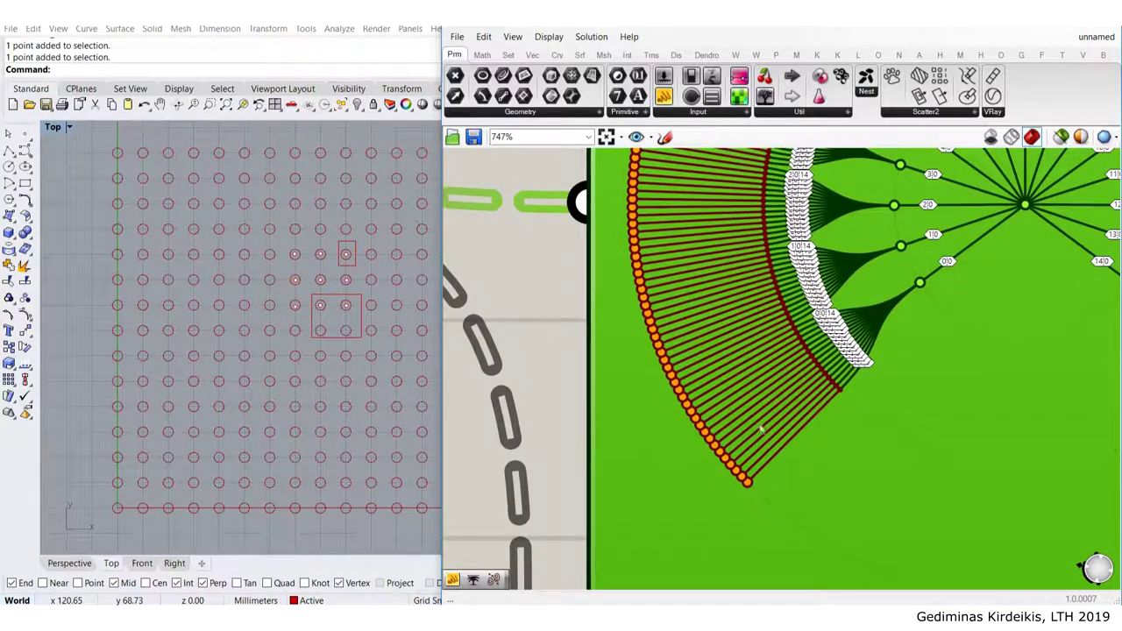
pyautogui.scroll(-6, 763, 438)
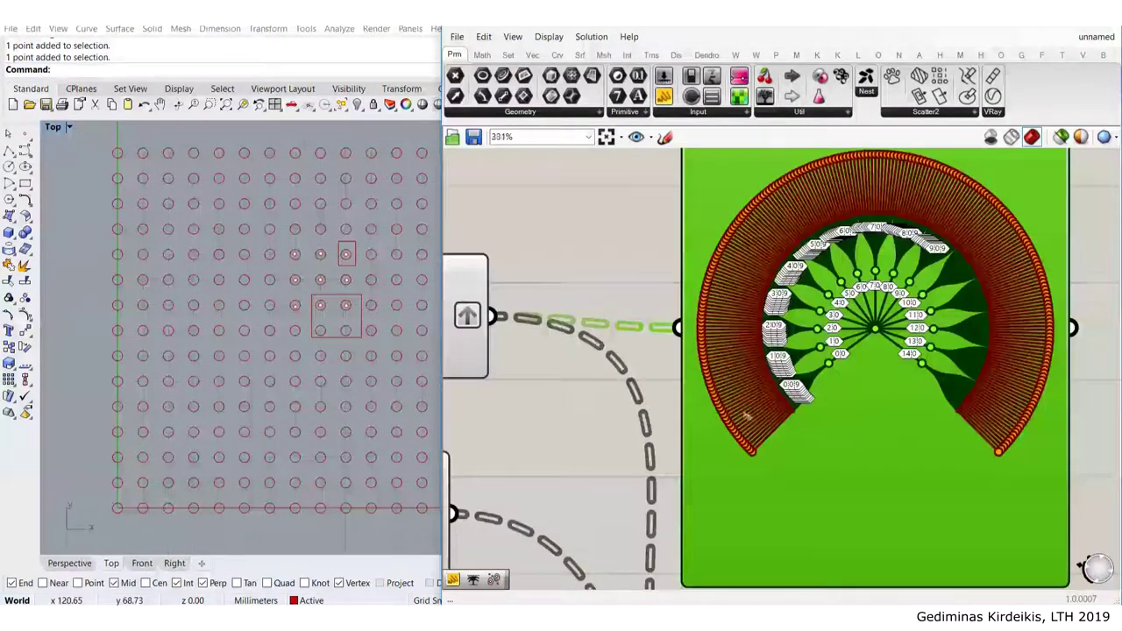
pyautogui.doubleClick(822, 242)
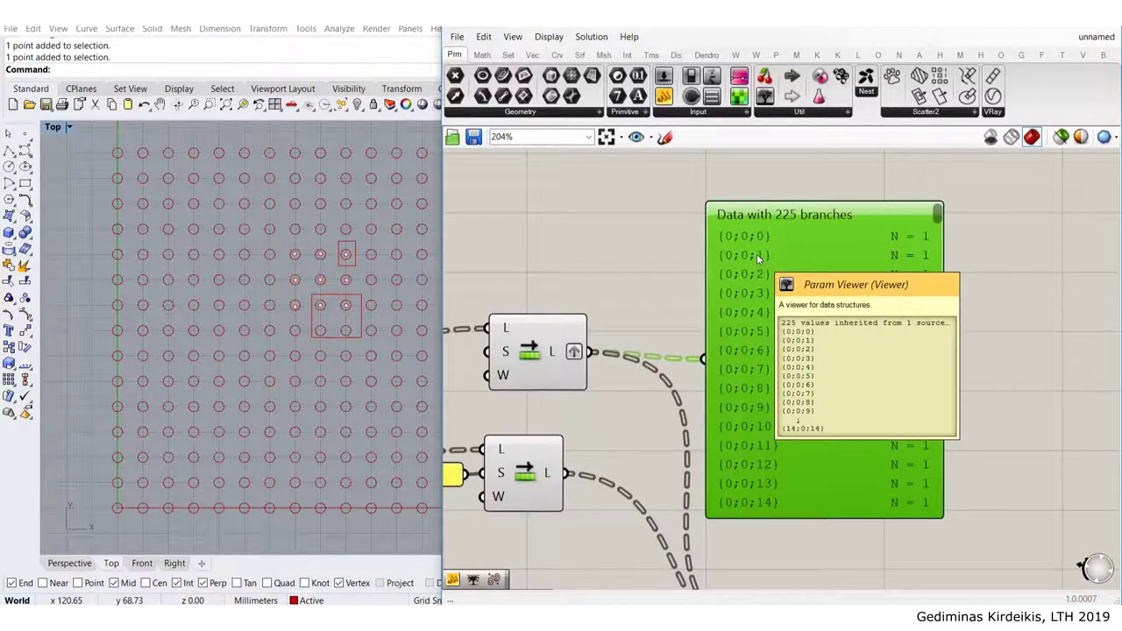
# Graft the outputs of the second Shift List from the top and the first Shift List in the middle Renumber group
pyautogui.scroll(-3, 689, 324)
pyautogui.scroll(4, 641, 383)
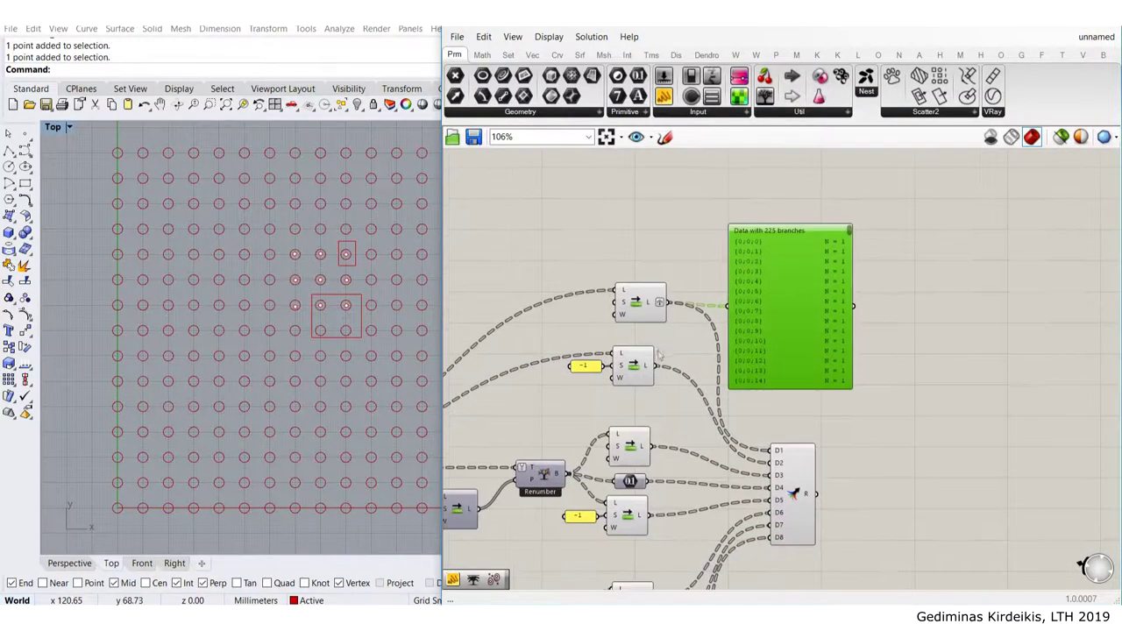
pyautogui.rightClick(641, 383)
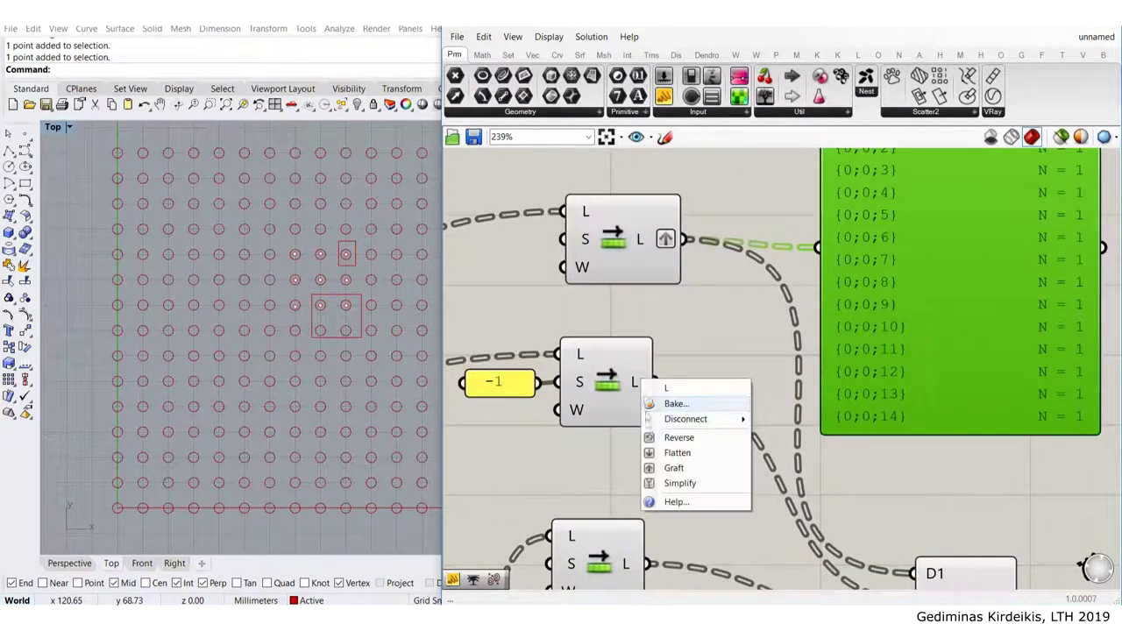
pyautogui.click(693, 475)
pyautogui.scroll(-2, 699, 482)
pyautogui.moveTo(704, 483); pyautogui.dragTo(727, 337, button='right')
pyautogui.scroll(2, 677, 392)
pyautogui.rightClick(673, 397)
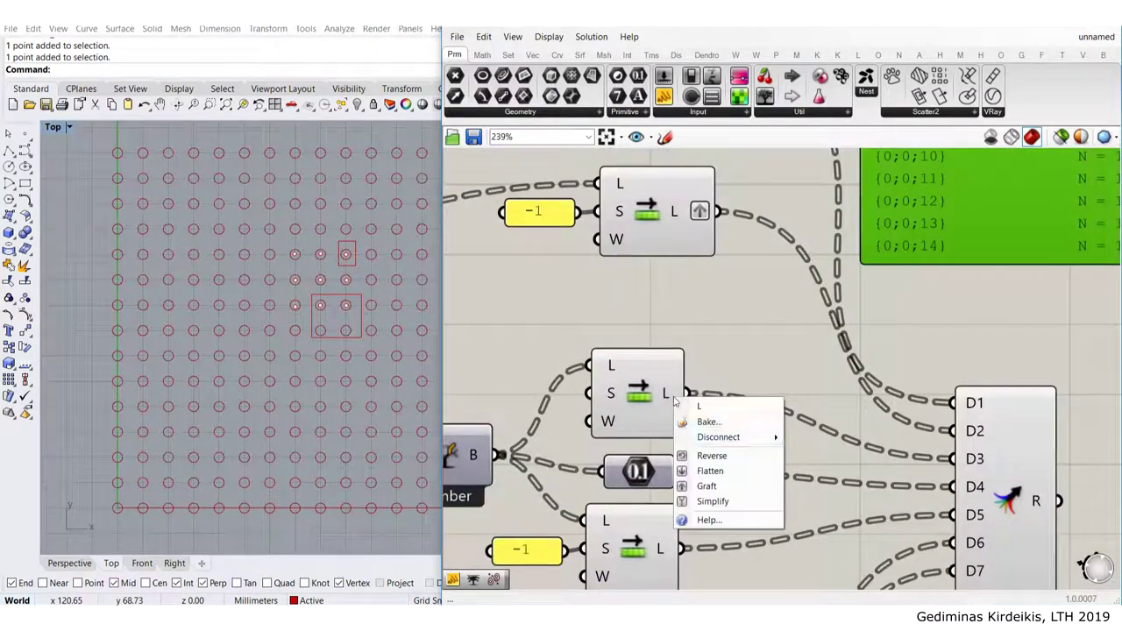
pyautogui.click(708, 486)
pyautogui.moveTo(708, 487); pyautogui.dragTo(707, 405, button='right')
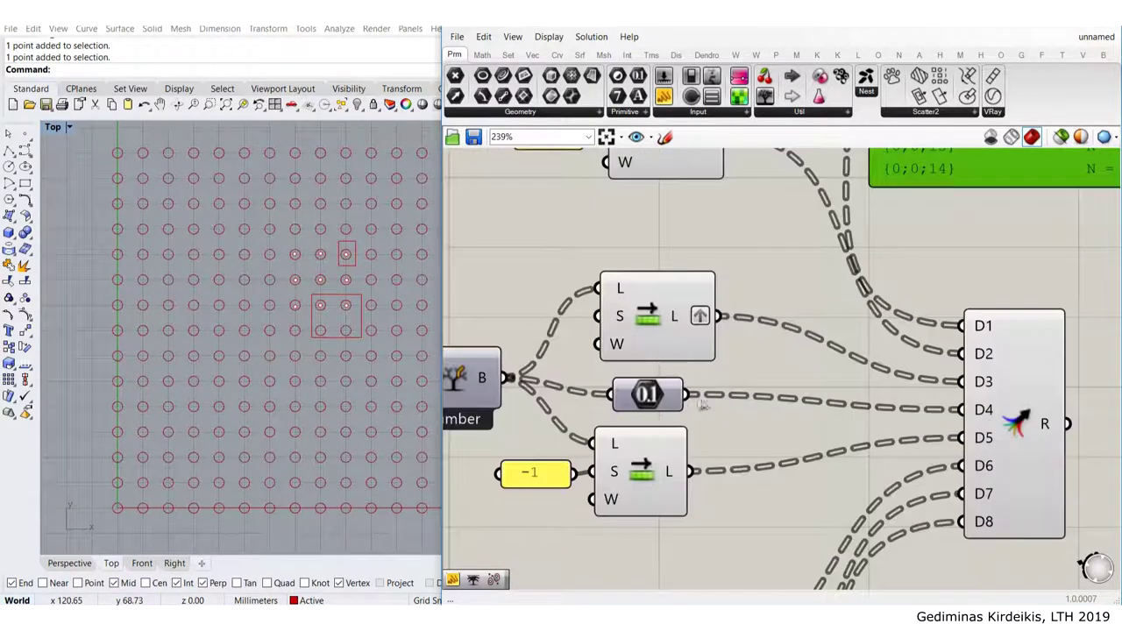
# Graft the Number parameter and the output of the -1 Shift List in the middle Renumber group
pyautogui.rightClick(674, 396)
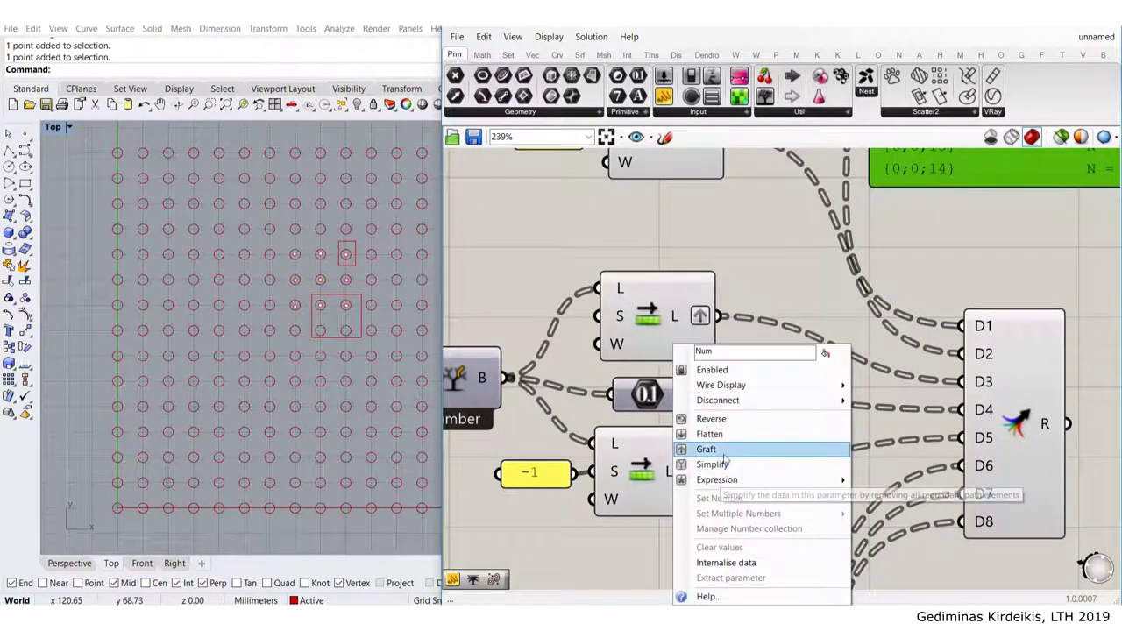
pyautogui.click(724, 451)
pyautogui.rightClick(659, 460)
pyautogui.click(732, 406)
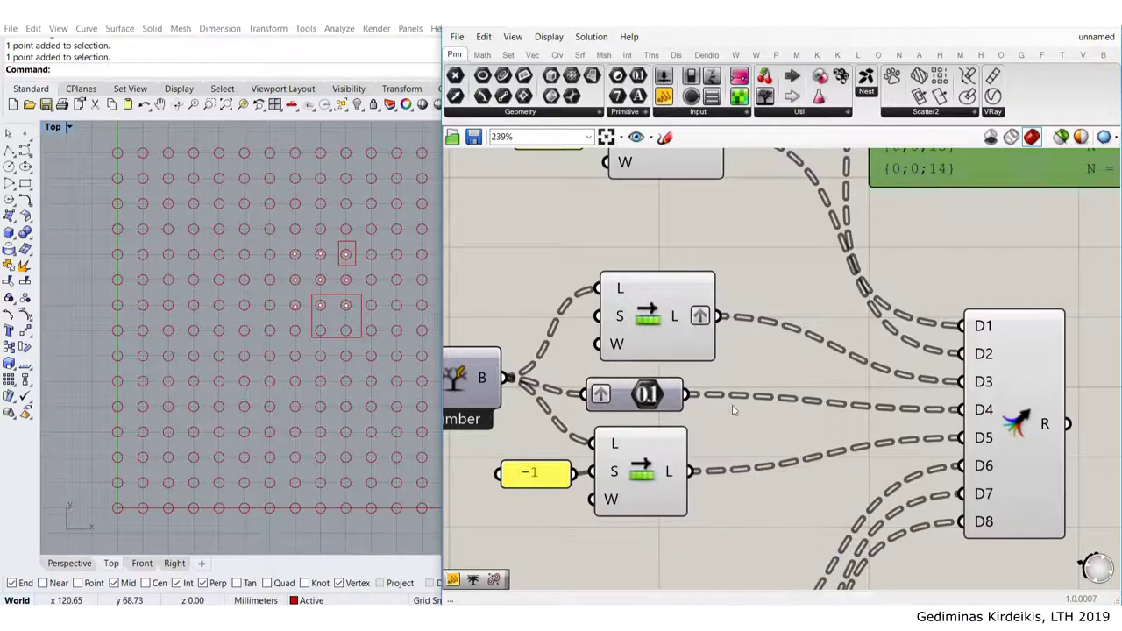
pyautogui.rightClick(680, 468)
pyautogui.click(714, 551)
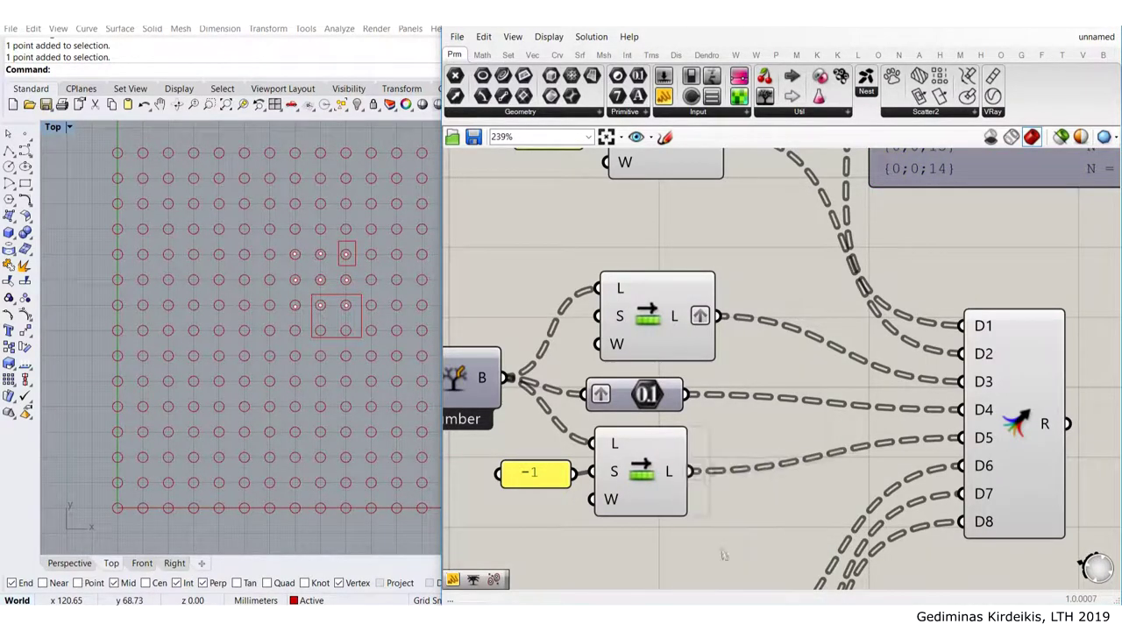
# Graft both Shift List outputs and the Number parameter in the lowest Renumber group
pyautogui.scroll(-3, 740, 377)
pyautogui.scroll(3, 722, 202)
pyautogui.rightClick(715, 411)
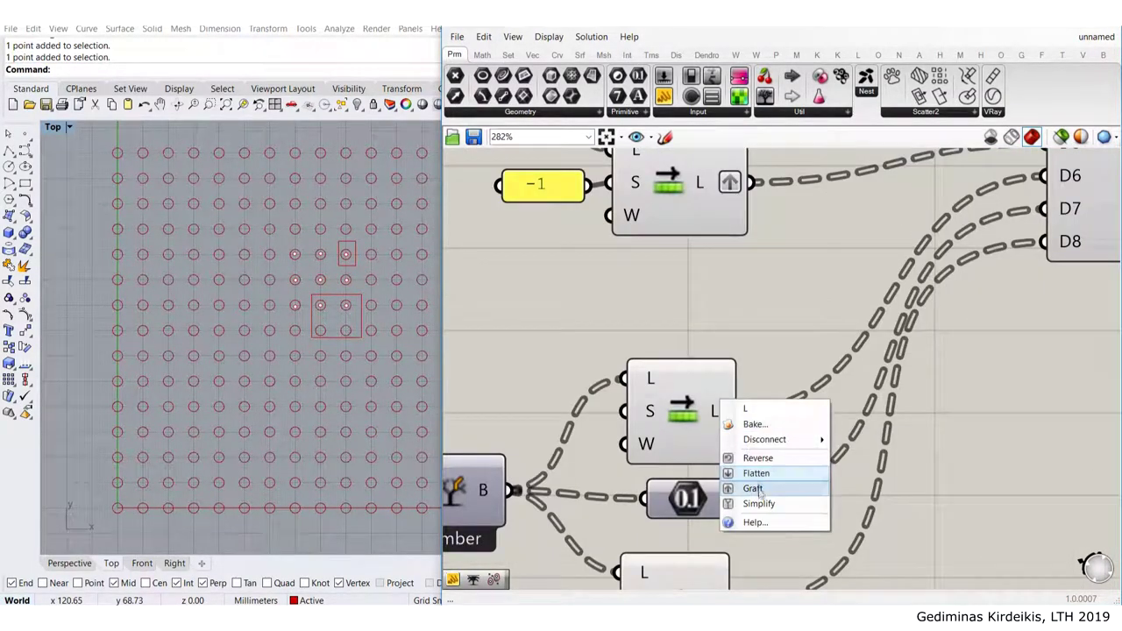
pyautogui.click(760, 491)
pyautogui.moveTo(808, 502); pyautogui.dragTo(824, 395, button='right')
pyautogui.rightClick(716, 391)
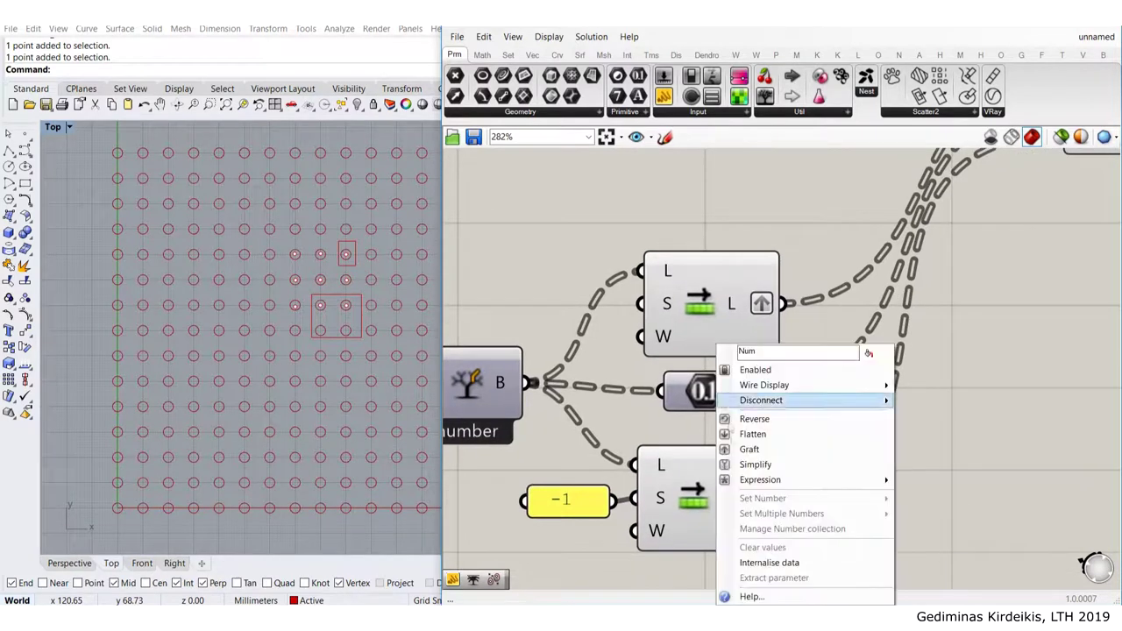
pyautogui.click(755, 450)
pyautogui.rightClick(742, 487)
pyautogui.click(795, 567)
# Select the point in the central circle of the marked three-by-three neighbourhood in the Rhino Top viewport
pyautogui.scroll(-3, 818, 476)
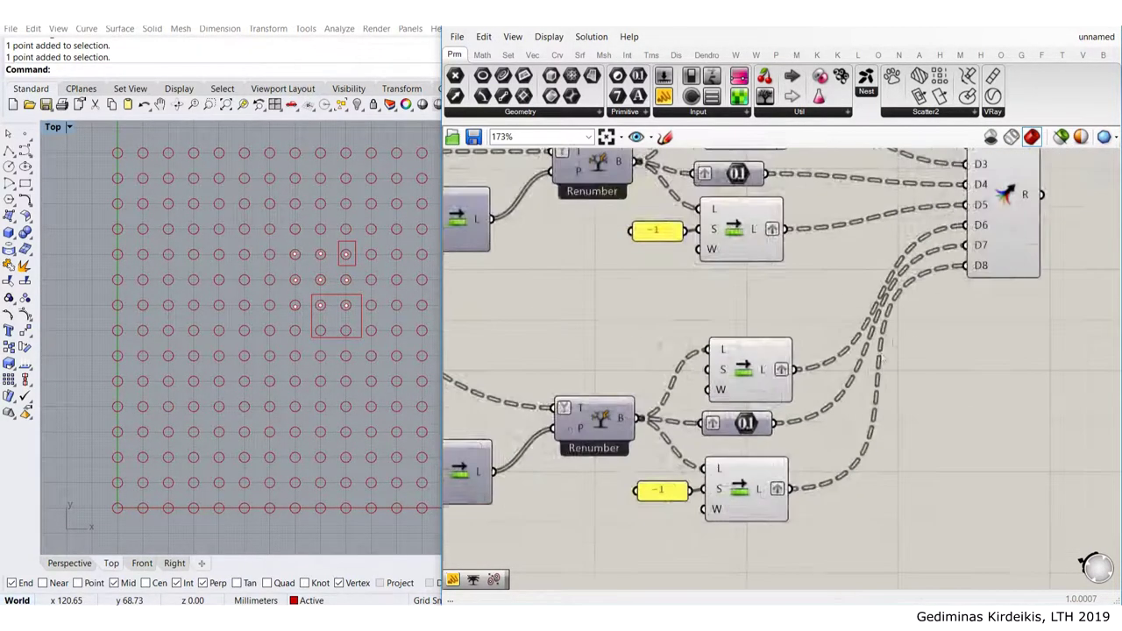
pyautogui.moveTo(905, 309); pyautogui.dragTo(715, 455, button='right')
pyautogui.scroll(5, 314, 236)
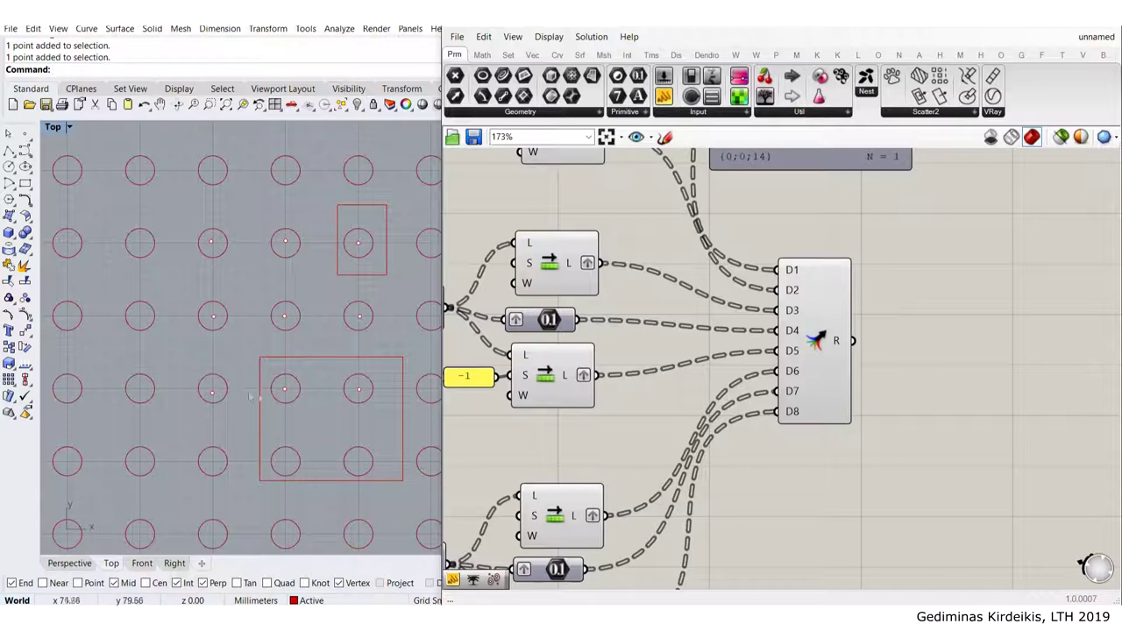
pyautogui.scroll(4, 285, 307)
pyautogui.click(280, 318)
pyautogui.scroll(-3, 282, 312)
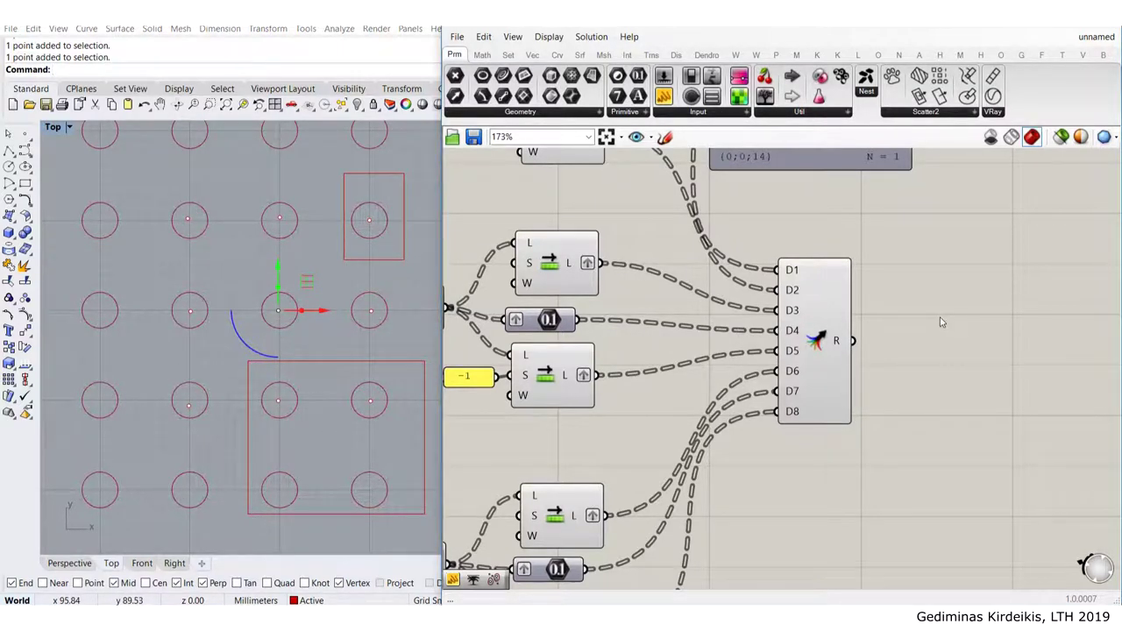
# Move the Param Viewer beside the Merge component and connect it to the merged result output
pyautogui.scroll(-3, 954, 302)
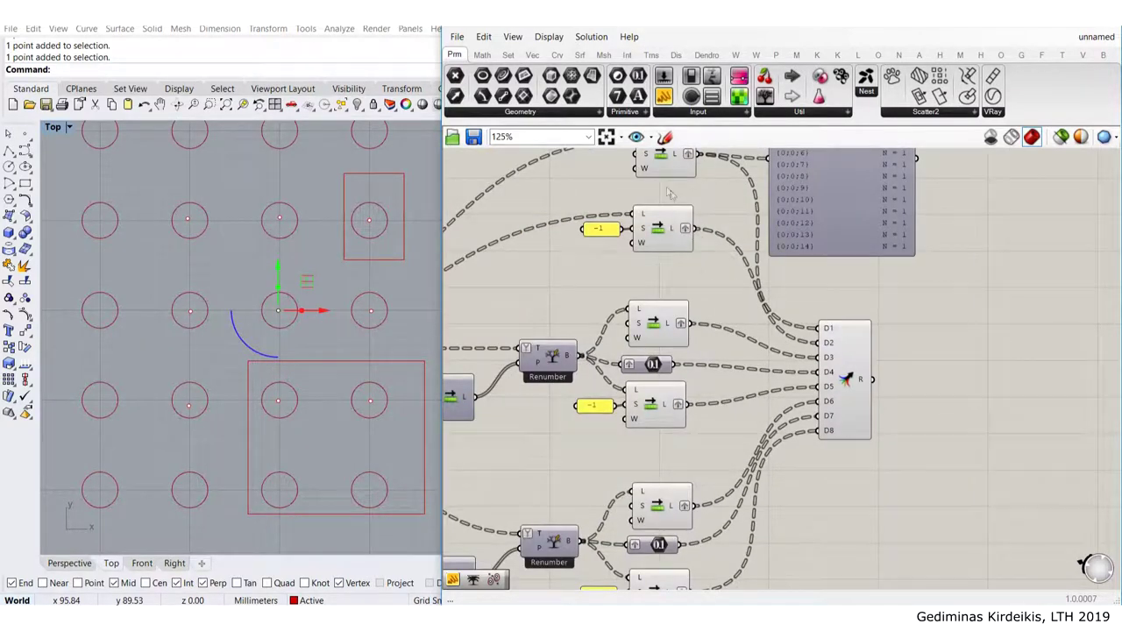
pyautogui.moveTo(678, 202); pyautogui.dragTo(640, 211, button='right')
pyautogui.scroll(-4, 657, 296)
pyautogui.moveTo(637, 276); pyautogui.dragTo(622, 206, button='right')
pyautogui.moveTo(720, 231); pyautogui.dragTo(826, 319)
pyautogui.scroll(4, 744, 310)
pyautogui.moveTo(726, 318); pyautogui.dragTo(824, 268)
pyautogui.moveTo(864, 305); pyautogui.dragTo(811, 332)
pyautogui.scroll(1, 798, 296)
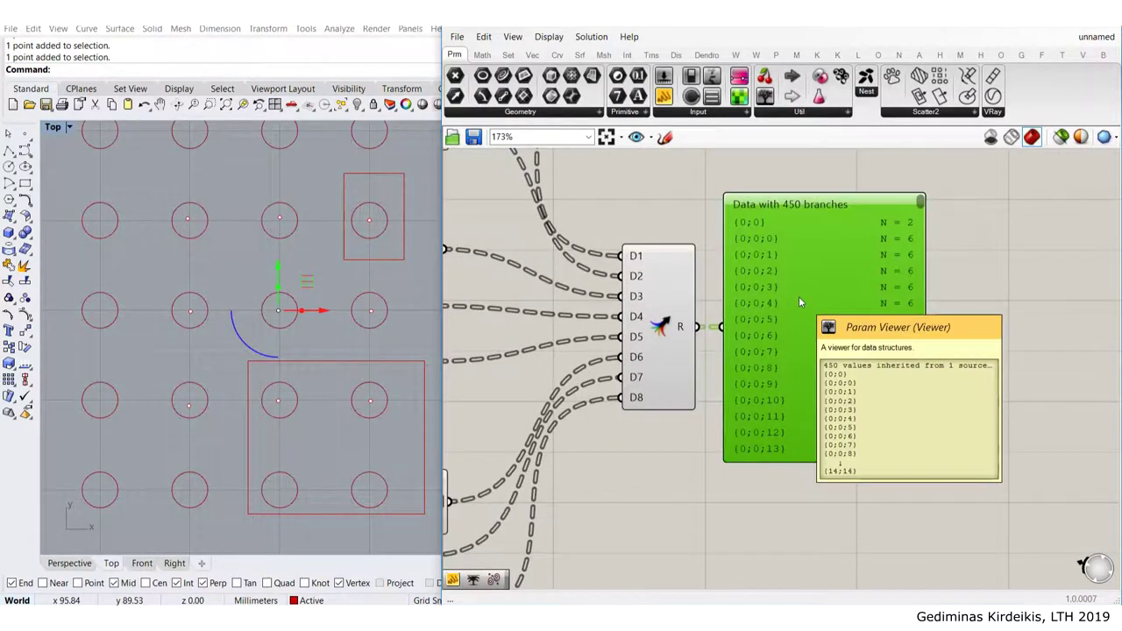
pyautogui.scroll(1, 784, 228)
# Examine the merged result's branch paths as a tree diagram in the Param Viewer, and switch back to the list
pyautogui.doubleClick(873, 339)
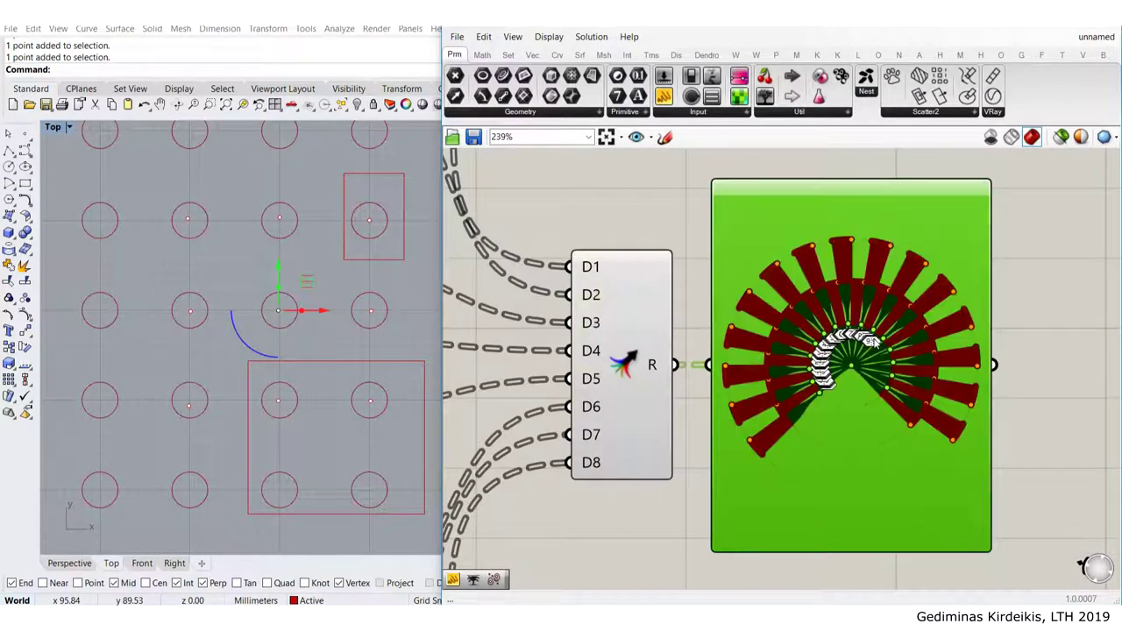
pyautogui.scroll(3, 847, 355)
pyautogui.scroll(3, 848, 434)
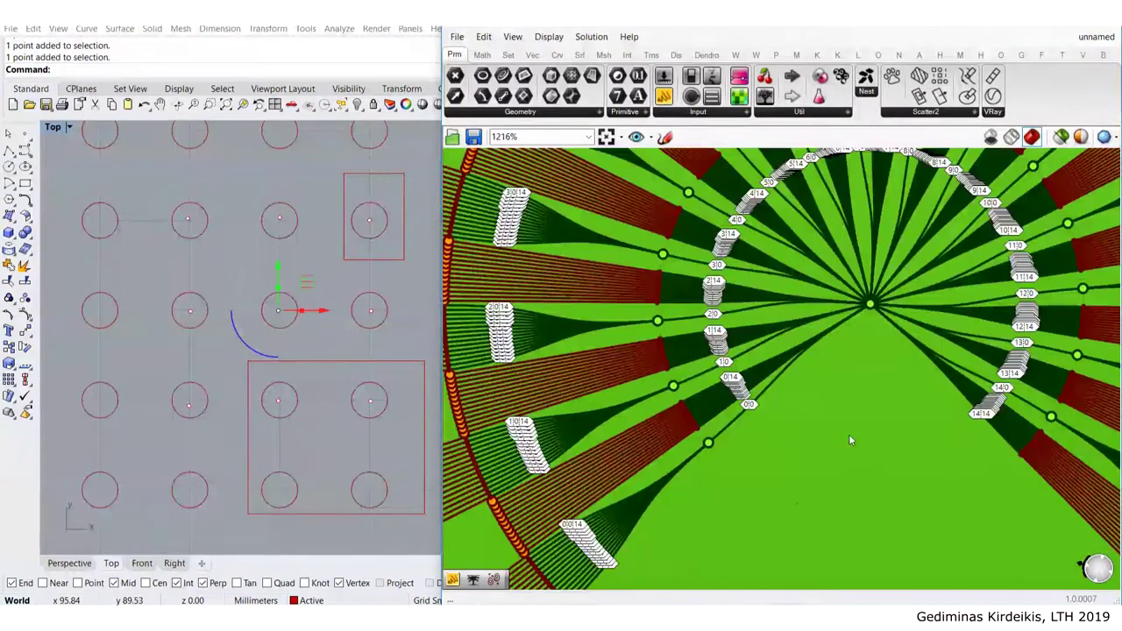
pyautogui.scroll(-4, 878, 300)
pyautogui.scroll(-3, 879, 302)
pyautogui.doubleClick(866, 343)
# Simplify the D1, D2, D3 and D4 inputs of the Merge component
pyautogui.scroll(2, 697, 215)
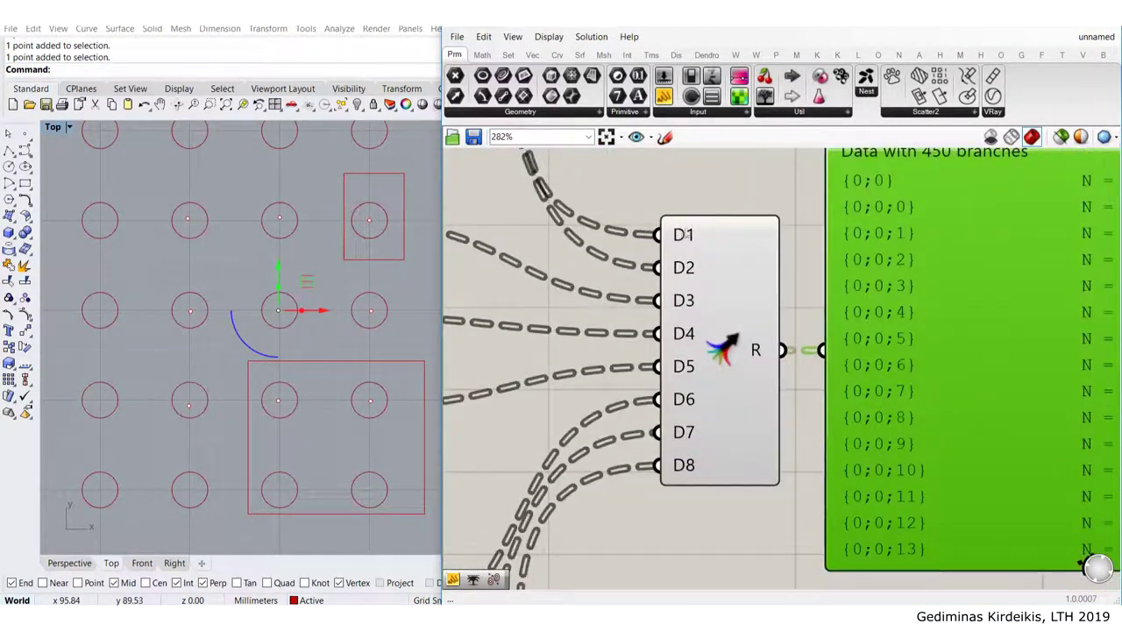
pyautogui.rightClick(680, 234)
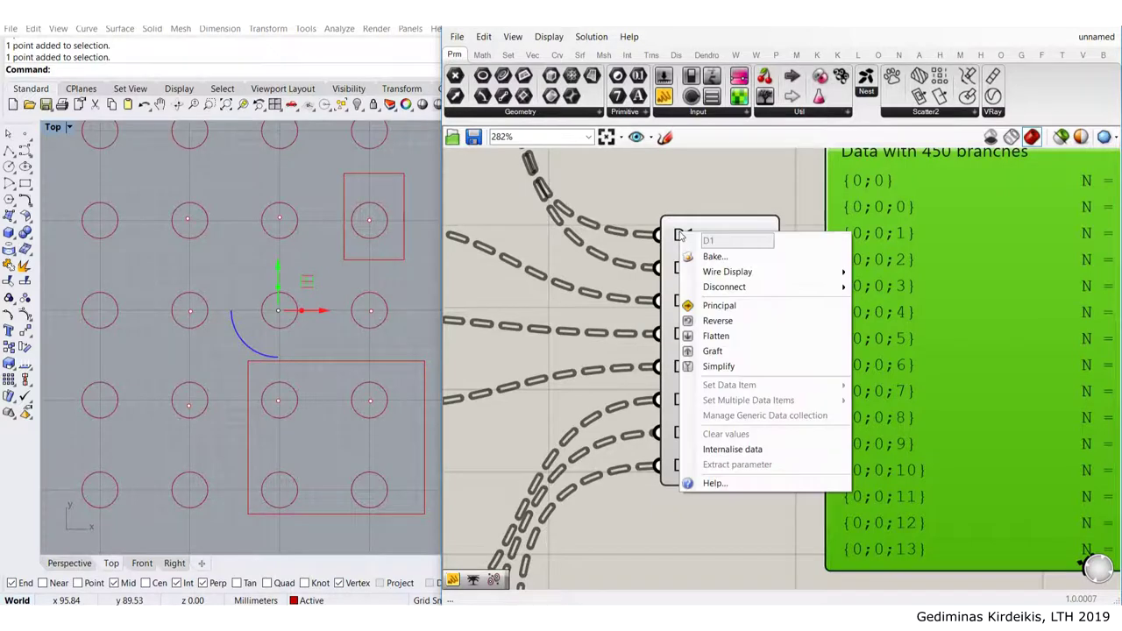
pyautogui.click(721, 368)
pyautogui.rightClick(666, 268)
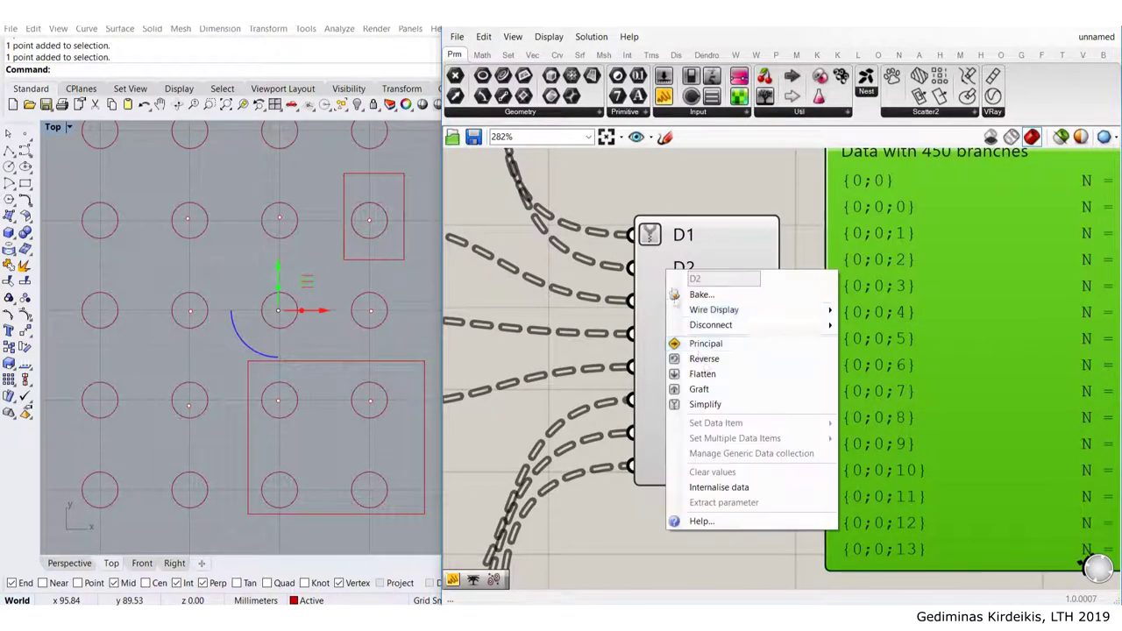
pyautogui.click(703, 401)
pyautogui.rightClick(666, 300)
pyautogui.click(702, 431)
pyautogui.rightClick(666, 341)
pyautogui.click(701, 471)
# Simplify the D5, D6, D7 and D8 inputs of the Merge component
pyautogui.rightClick(674, 364)
pyautogui.click(701, 479)
pyautogui.rightClick(668, 399)
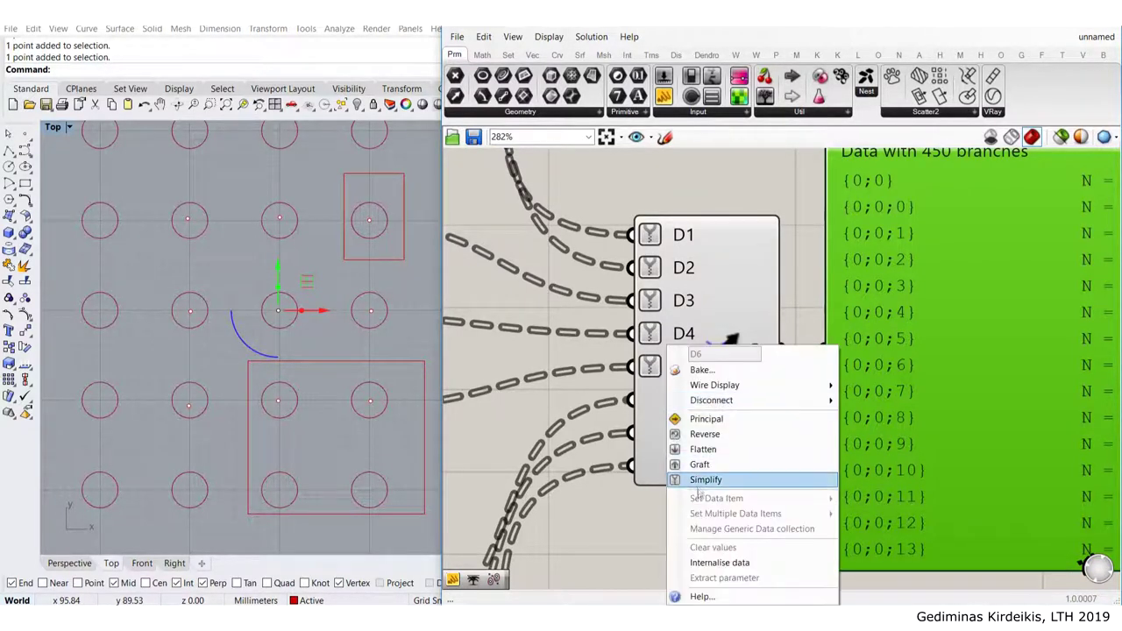
pyautogui.click(701, 479)
pyautogui.rightClick(661, 429)
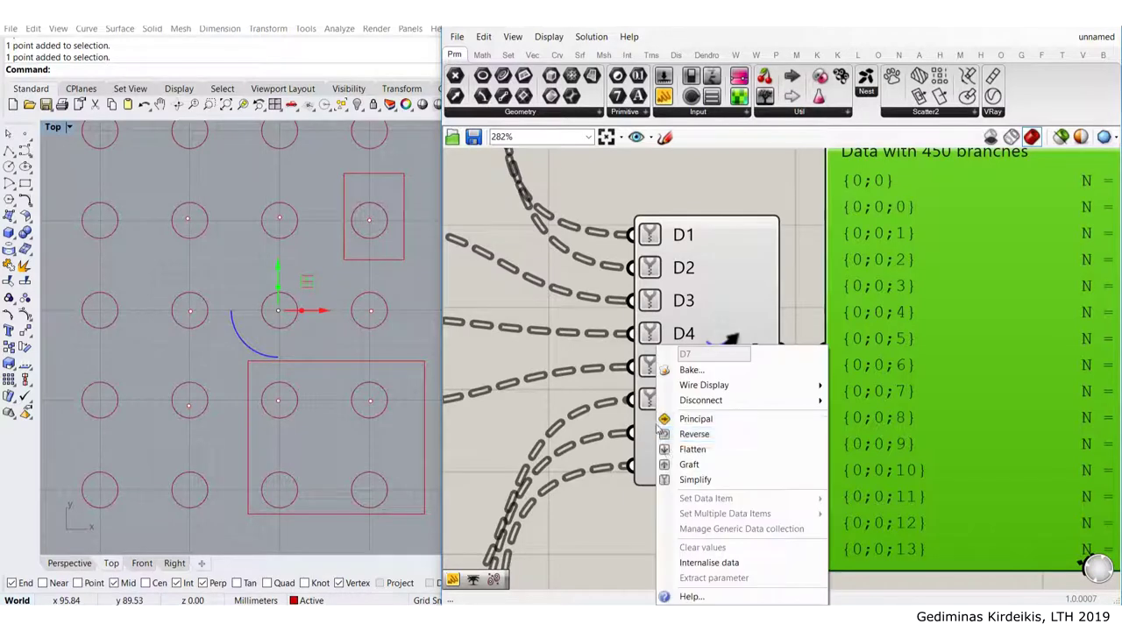
pyautogui.click(694, 479)
pyautogui.rightClick(662, 464)
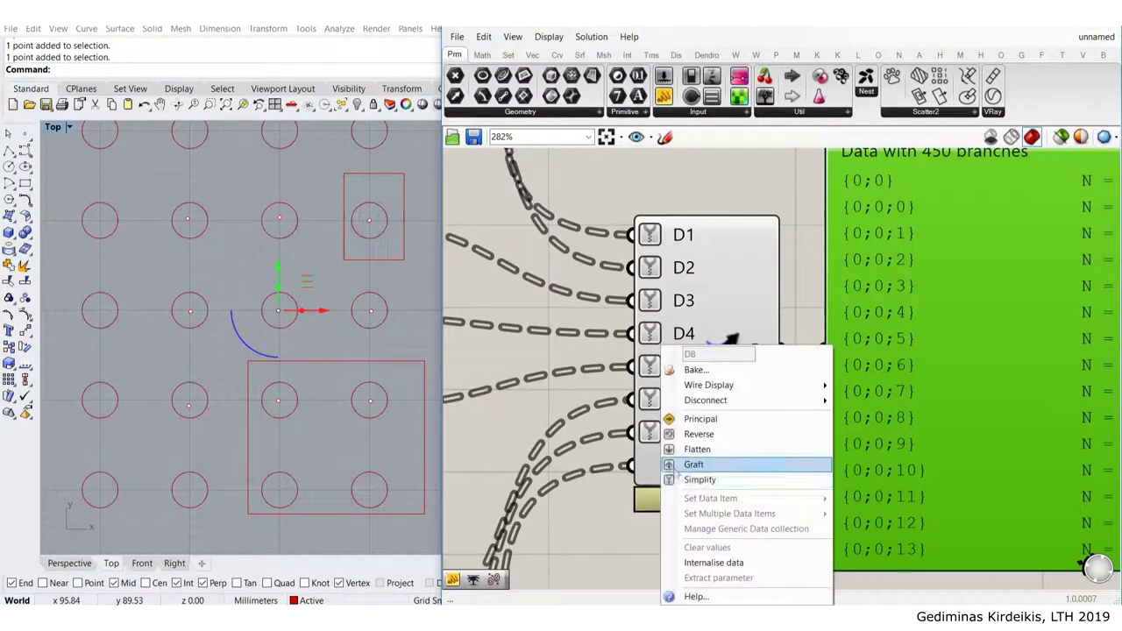
pyautogui.click(699, 480)
# Shift the Param Viewer and the Merge component away from the Shift List components to space out the definition
pyautogui.scroll(-4, 754, 435)
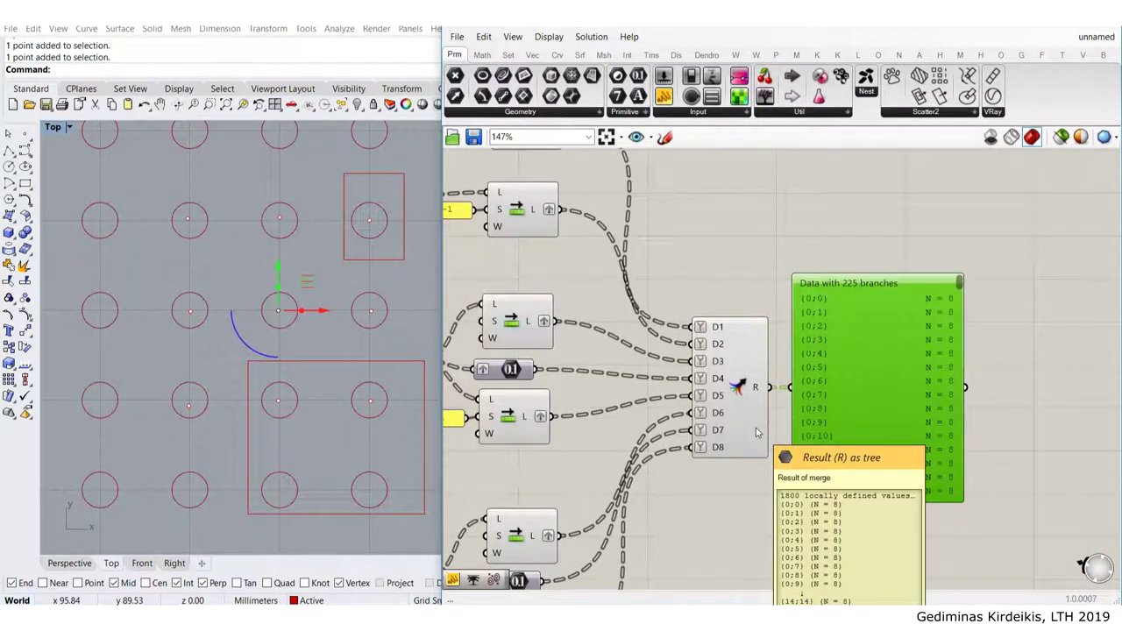
pyautogui.moveTo(854, 393); pyautogui.dragTo(976, 409)
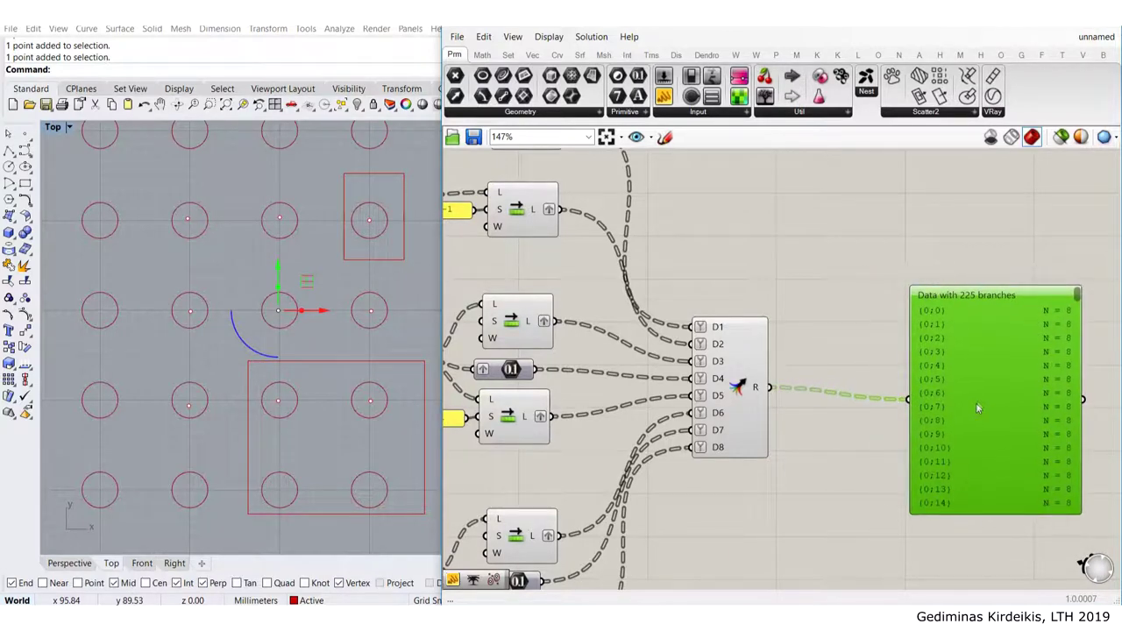
pyautogui.scroll(-4, 706, 396)
pyautogui.click(714, 404)
pyautogui.moveTo(715, 399); pyautogui.dragTo(757, 429)
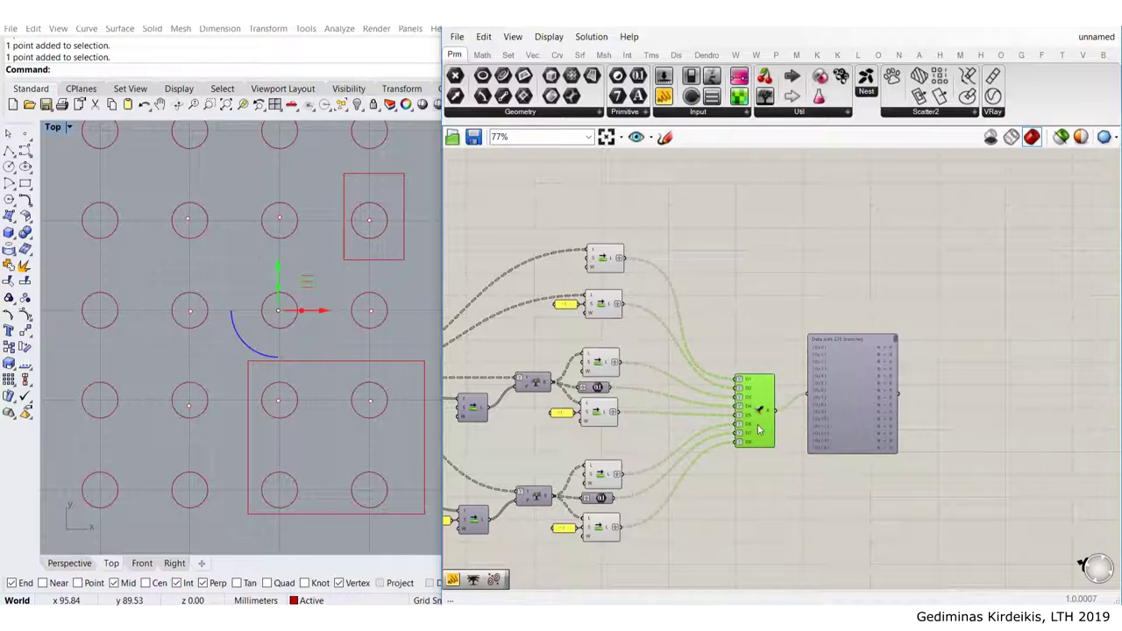
pyautogui.click(760, 331)
# Move the two uppermost Shift List components slightly down, closer to the other components feeding Merge
pyautogui.moveTo(641, 331); pyautogui.dragTo(529, 220)
pyautogui.scroll(3, 603, 264)
pyautogui.moveTo(603, 265); pyautogui.dragTo(598, 287)
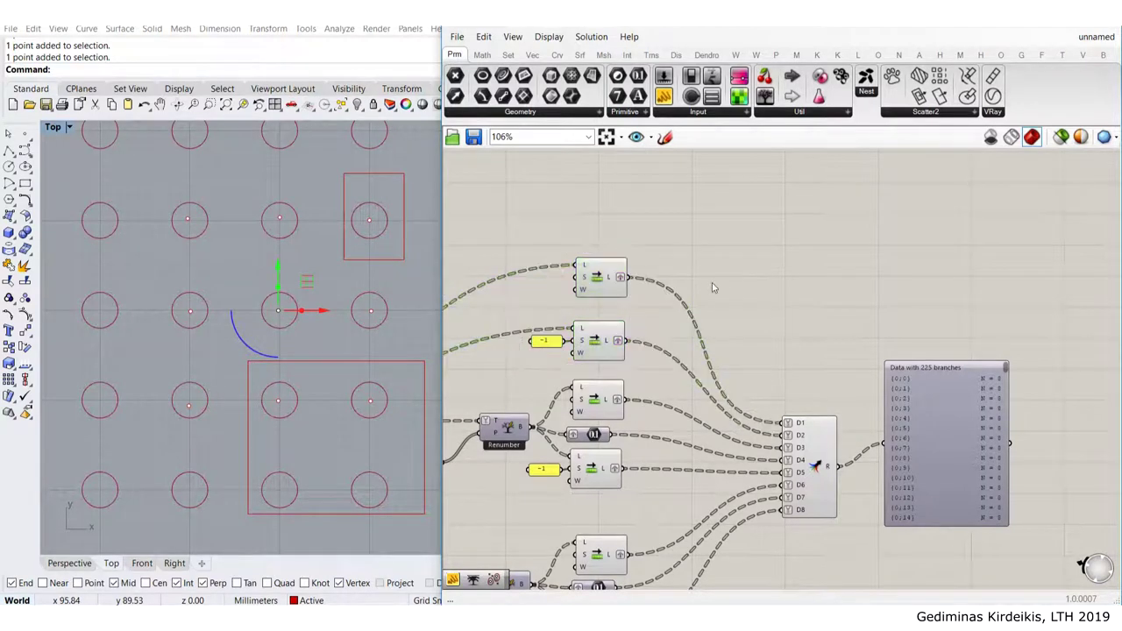
# Turn off the preview of all the Shift List and number components feeding the Merge component
pyautogui.scroll(-3, 712, 288)
pyautogui.moveTo(673, 477); pyautogui.dragTo(642, 204)
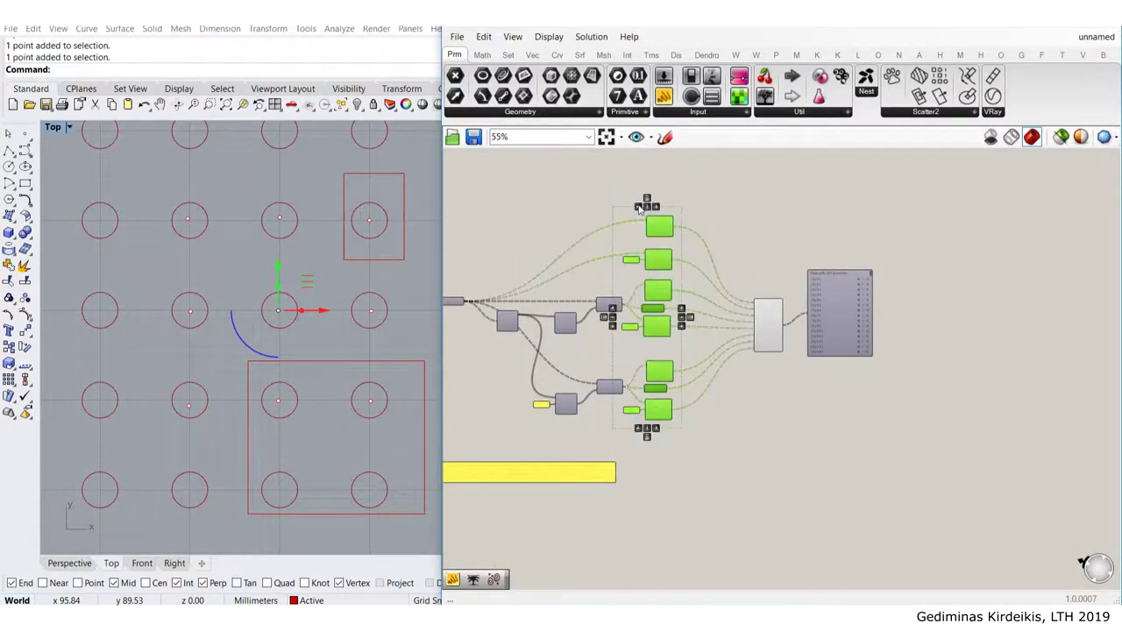
pyautogui.middleClick(660, 217)
pyautogui.click(707, 178)
# Align the Param Viewer with the Merge output and compare its branch list with the circle grid in Rhino
pyautogui.scroll(2, 828, 361)
pyautogui.moveTo(856, 303); pyautogui.dragTo(728, 307, button='right')
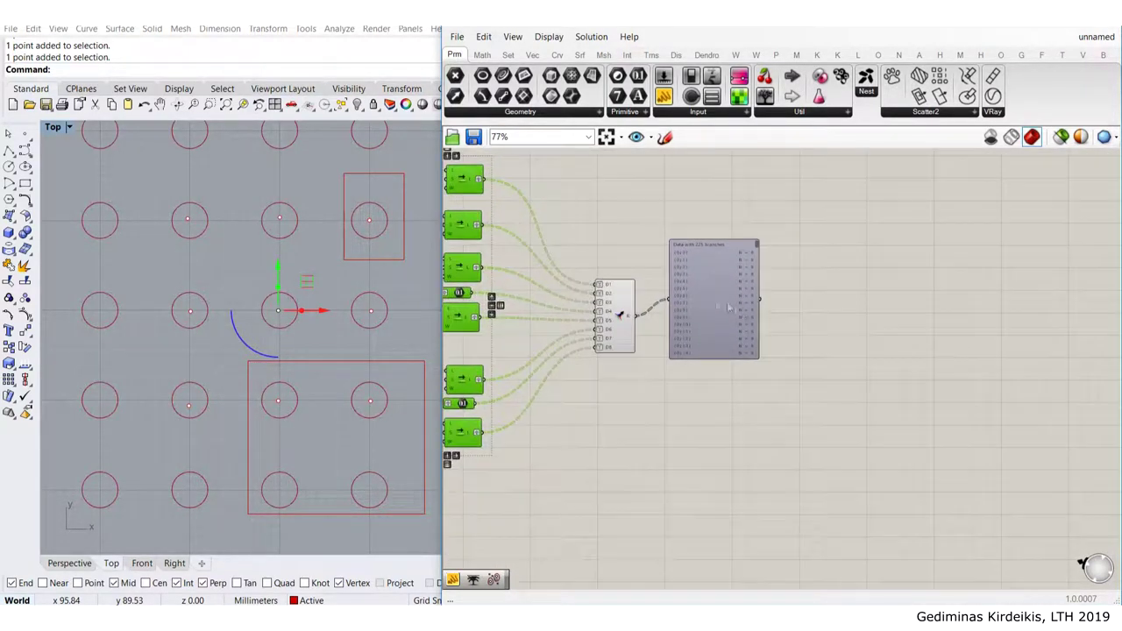
pyautogui.scroll(3, 729, 307)
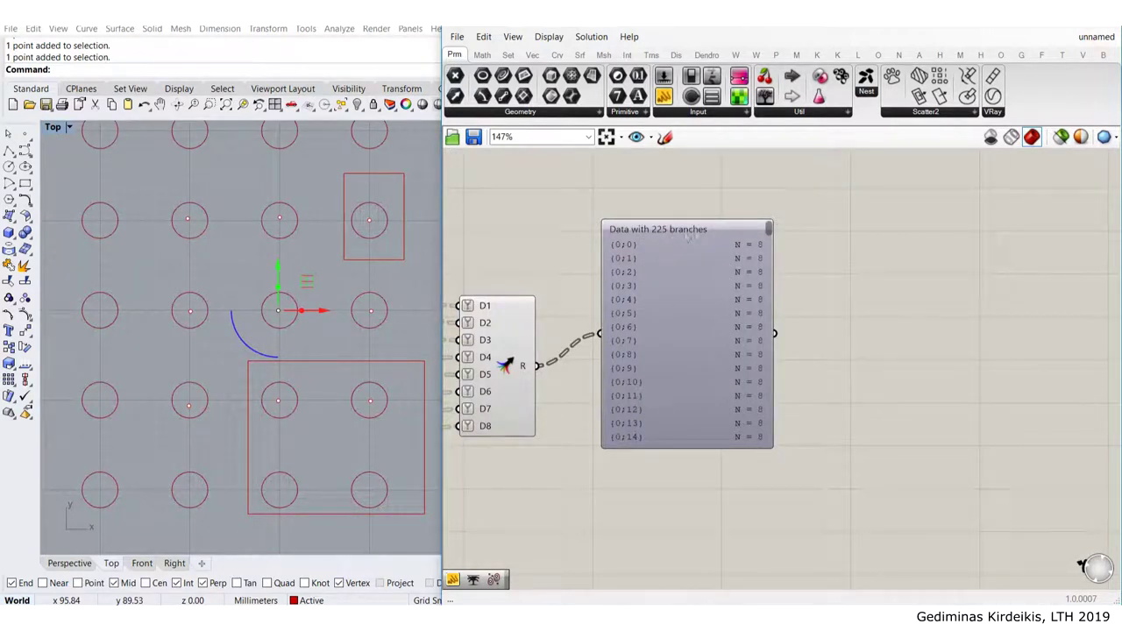
pyautogui.moveTo(676, 382); pyautogui.dragTo(709, 405)
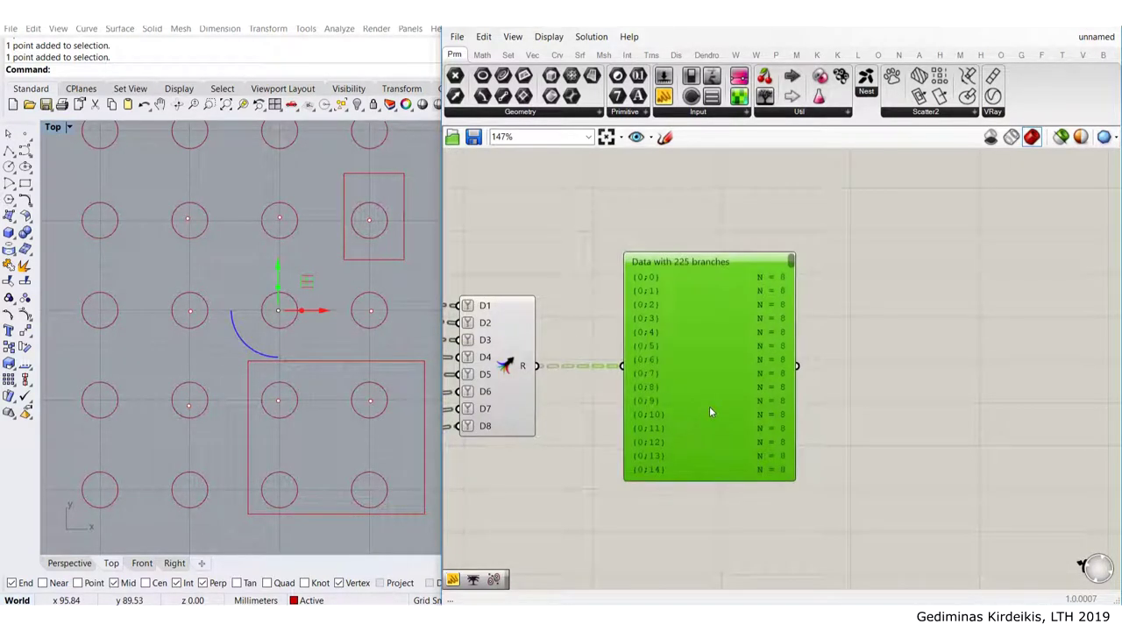
pyautogui.moveTo(782, 282)
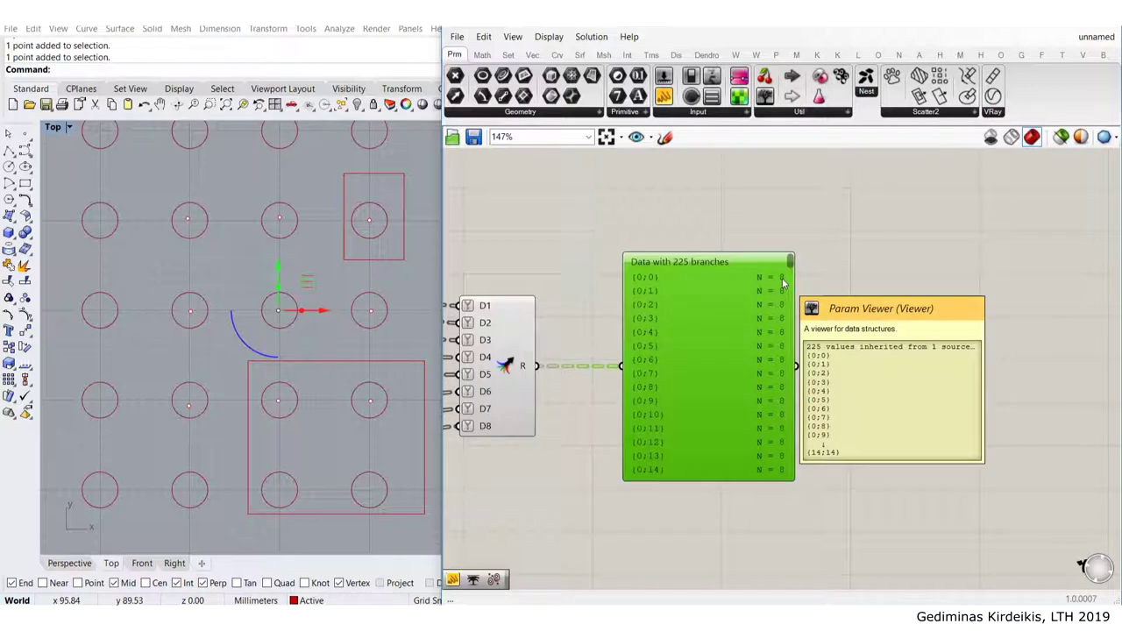
pyautogui.click(726, 210)
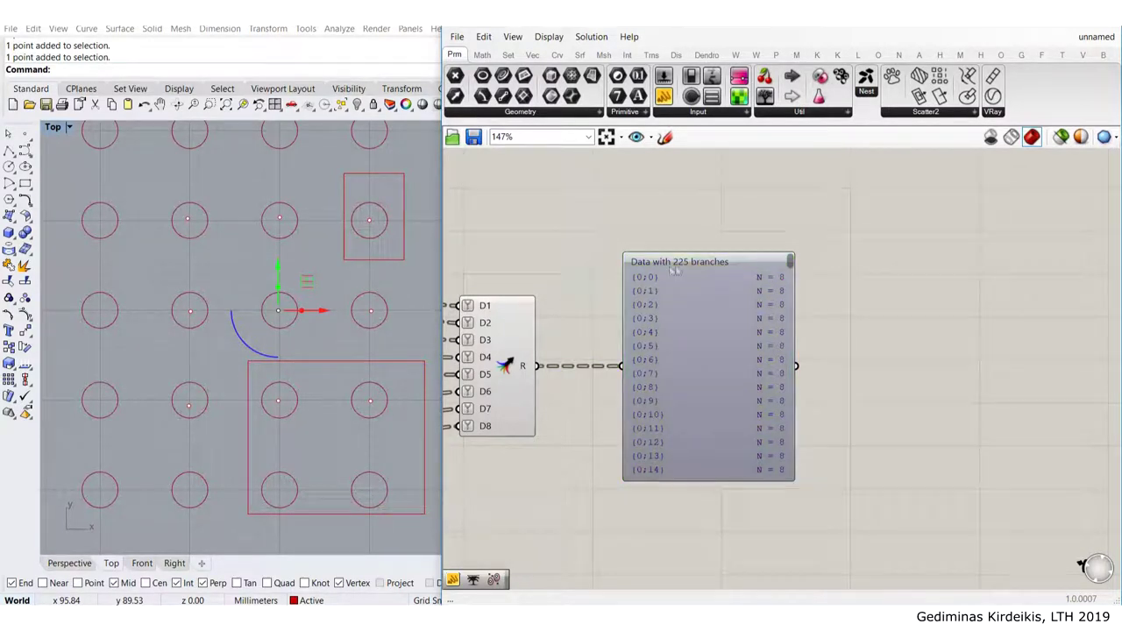
pyautogui.scroll(-6, 358, 327)
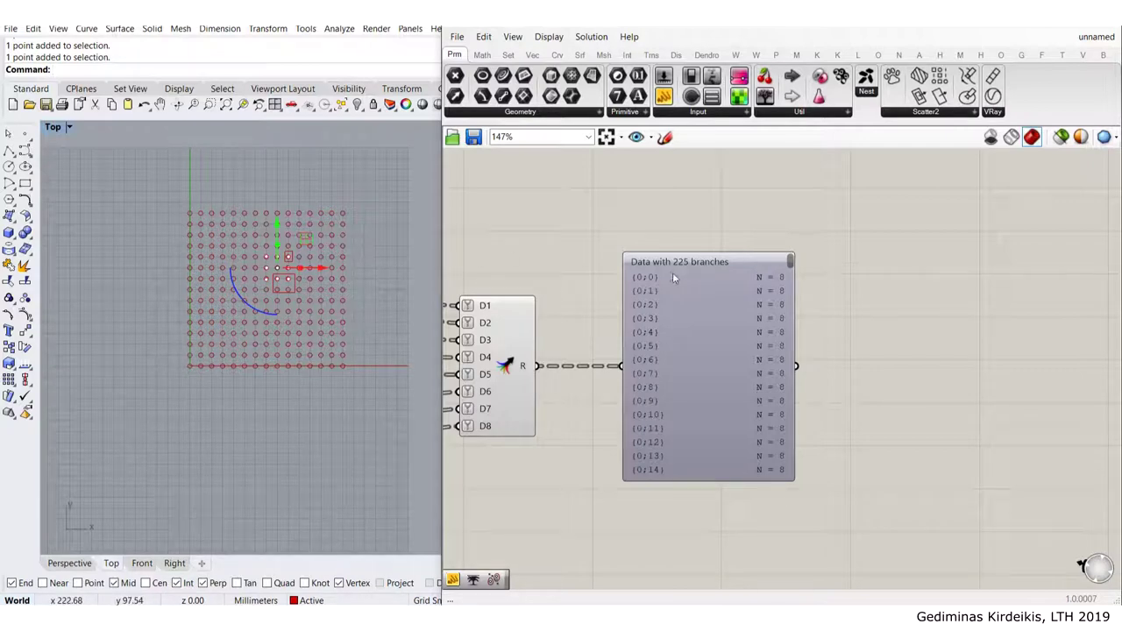
pyautogui.scroll(10, 276, 261)
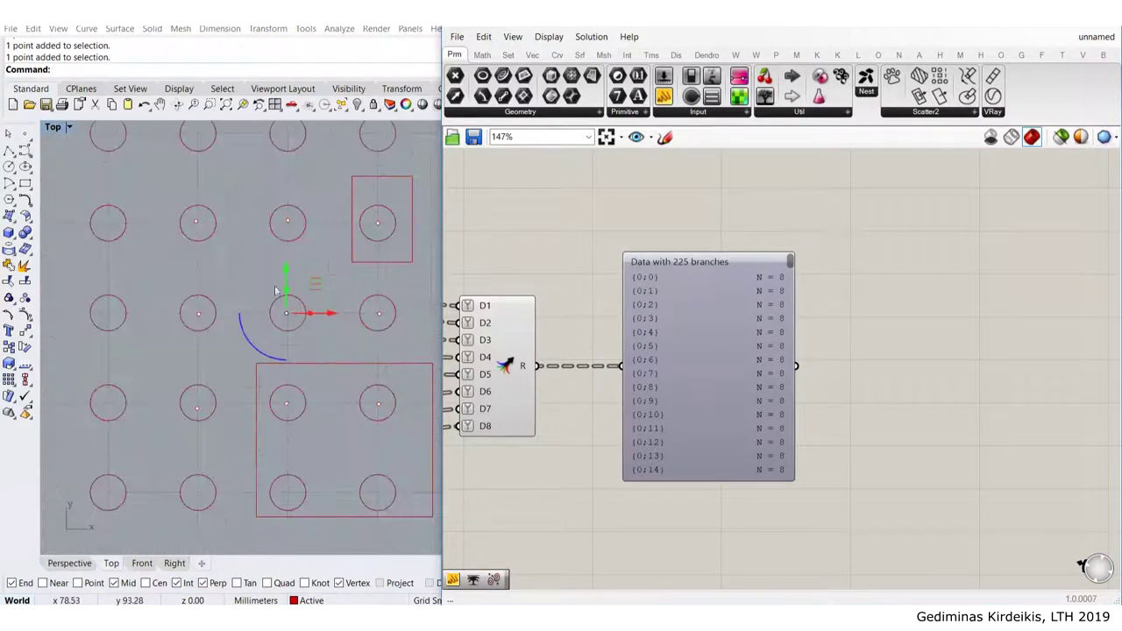
# Add a Panel connected to the Merge result, move the Param Viewer out of its way, and enlarge the Panel vertically
pyautogui.moveTo(664, 96); pyautogui.dragTo(651, 198)
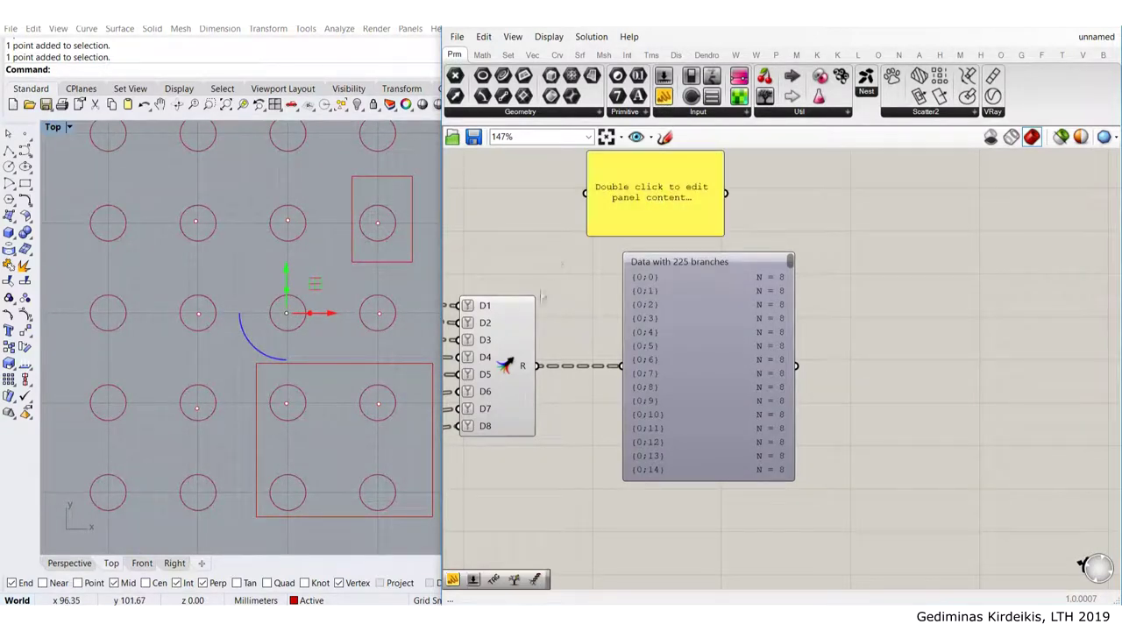
pyautogui.moveTo(544, 287); pyautogui.dragTo(551, 364, button='right')
pyautogui.moveTo(544, 443); pyautogui.dragTo(599, 265)
pyautogui.moveTo(698, 416); pyautogui.dragTo(1026, 366)
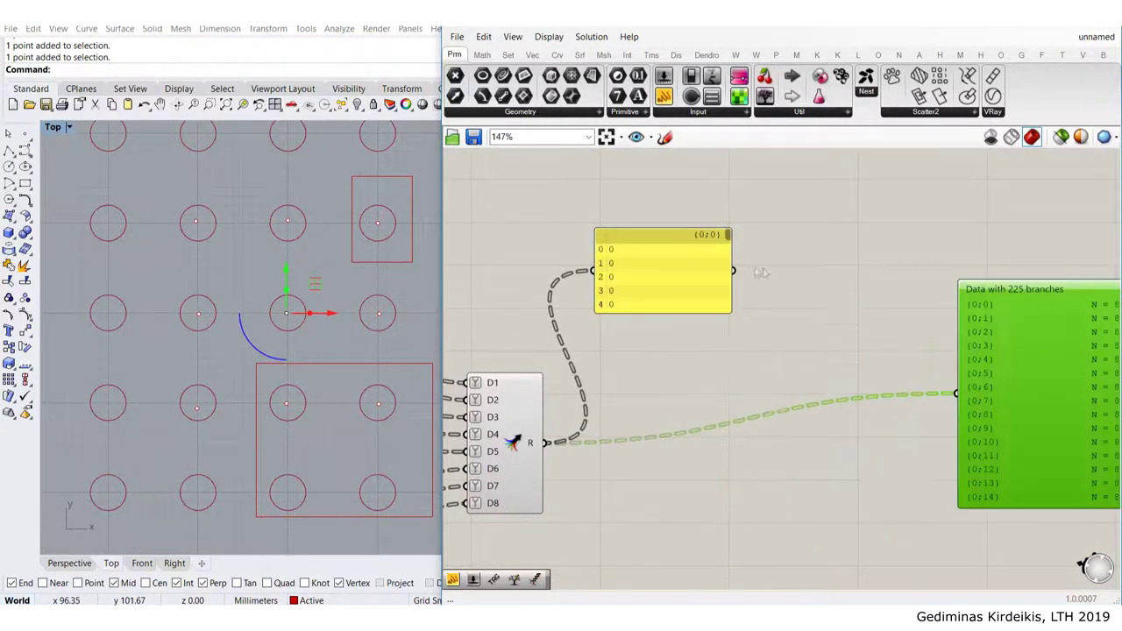
pyautogui.moveTo(710, 311); pyautogui.dragTo(709, 538)
pyautogui.scroll(3, 603, 287)
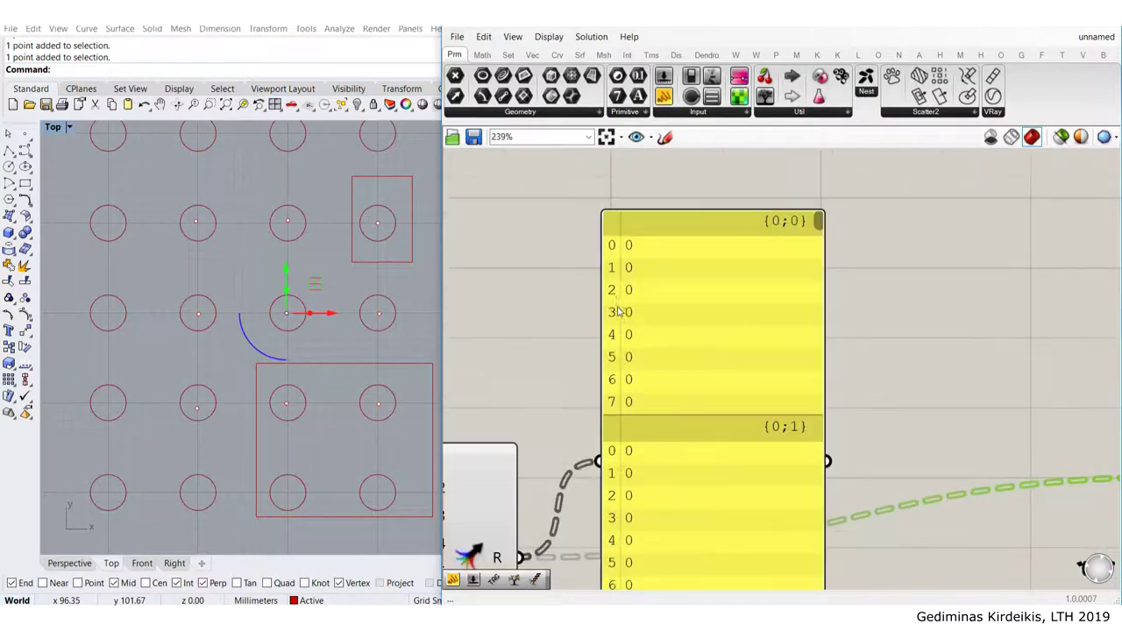
# Compare the Panel's neighbour values for the first branches with the grid's corner circles and the marked cells in Rhino
pyautogui.scroll(-4, 603, 287)
pyautogui.scroll(-8, 255, 312)
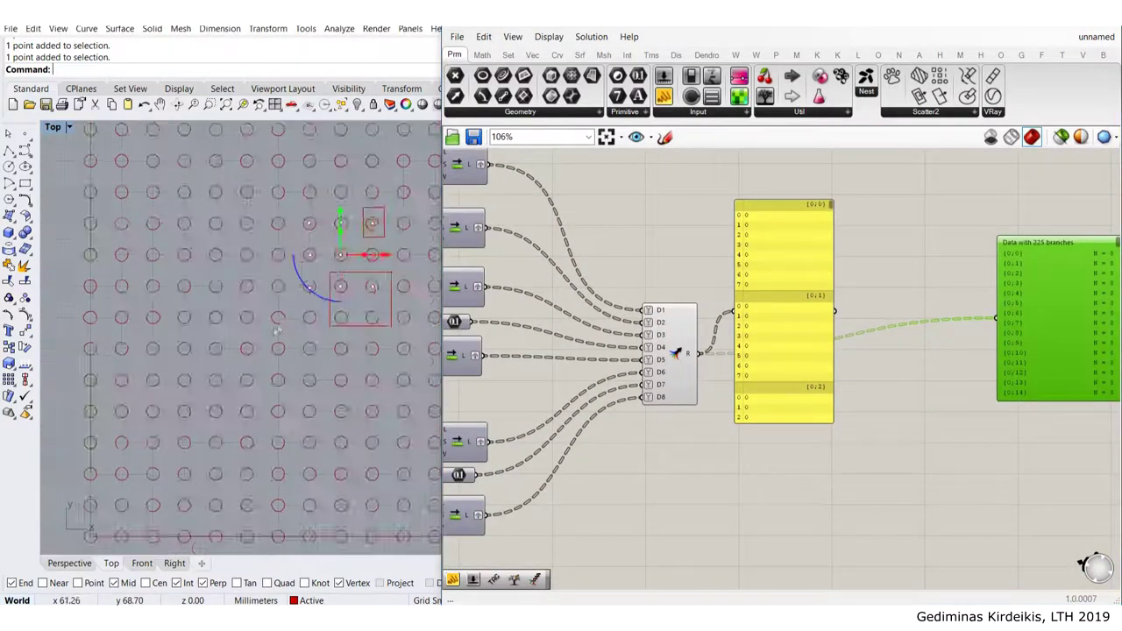
pyautogui.scroll(8, 193, 376)
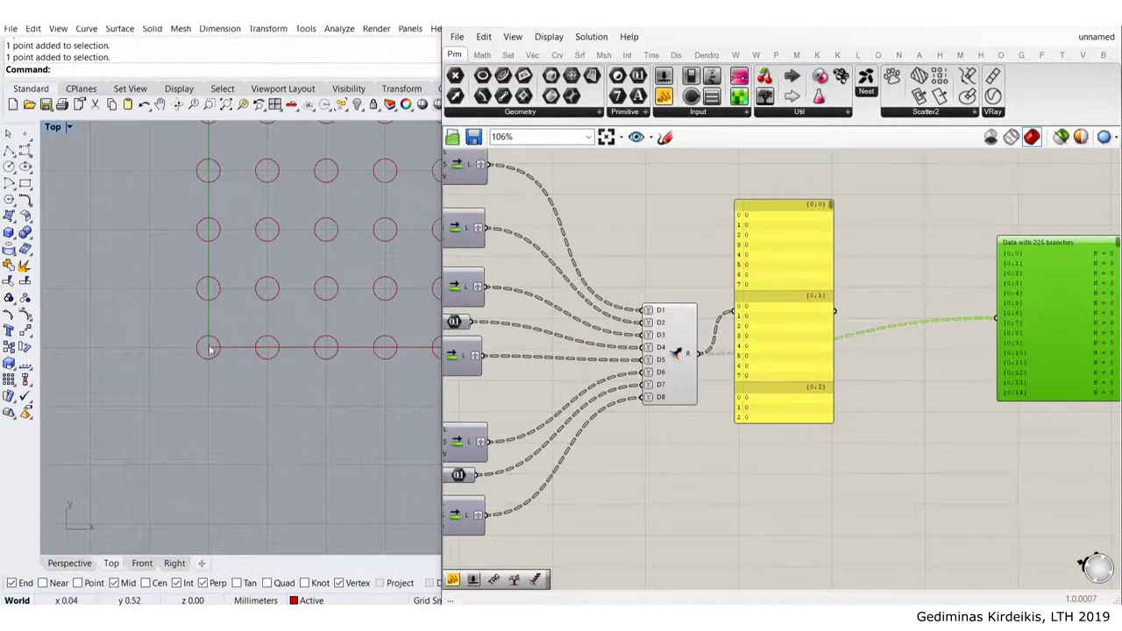
pyautogui.scroll(6, 757, 233)
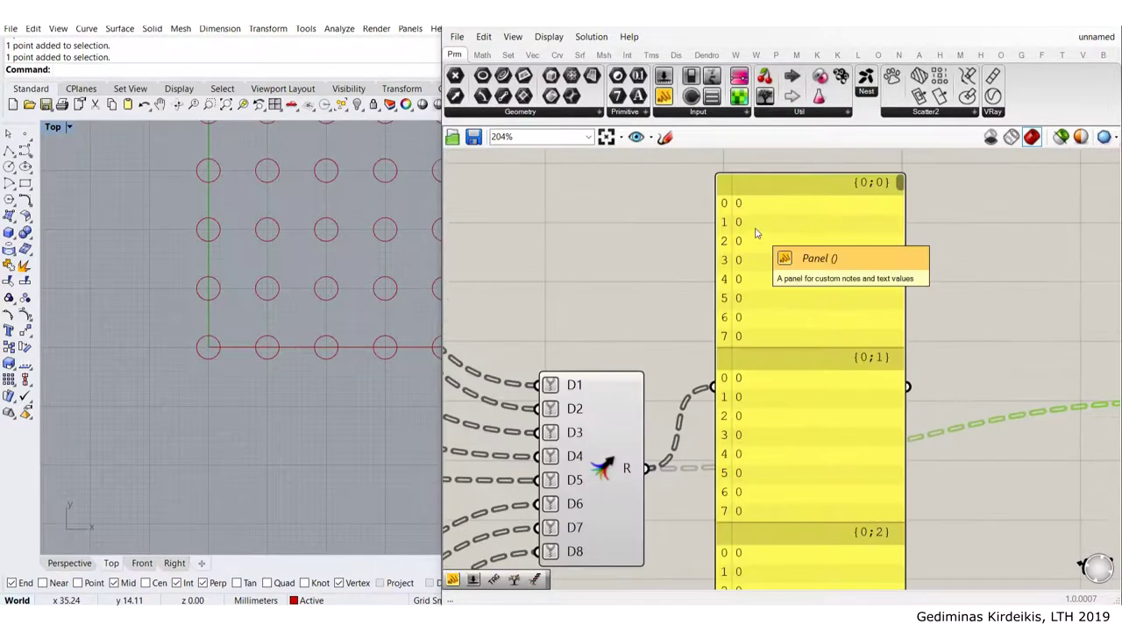
pyautogui.scroll(-6, 254, 306)
pyautogui.scroll(3, 233, 313)
pyautogui.moveTo(287, 344); pyautogui.dragTo(269, 262, button='right')
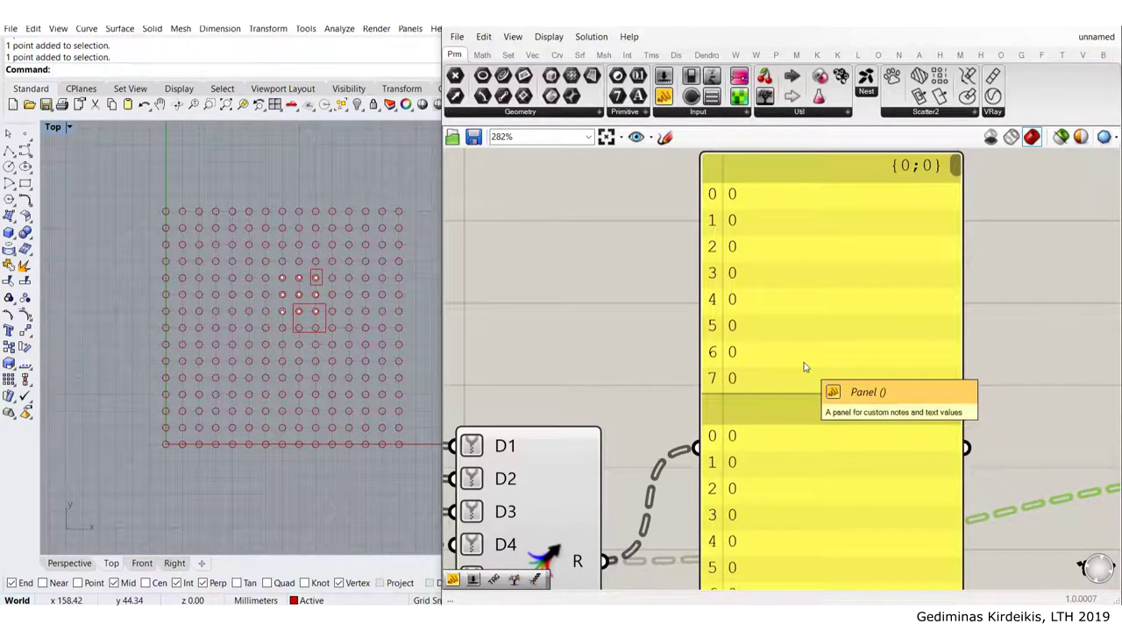
pyautogui.scroll(2, 275, 317)
pyautogui.moveTo(231, 310); pyautogui.dragTo(220, 307, button='right')
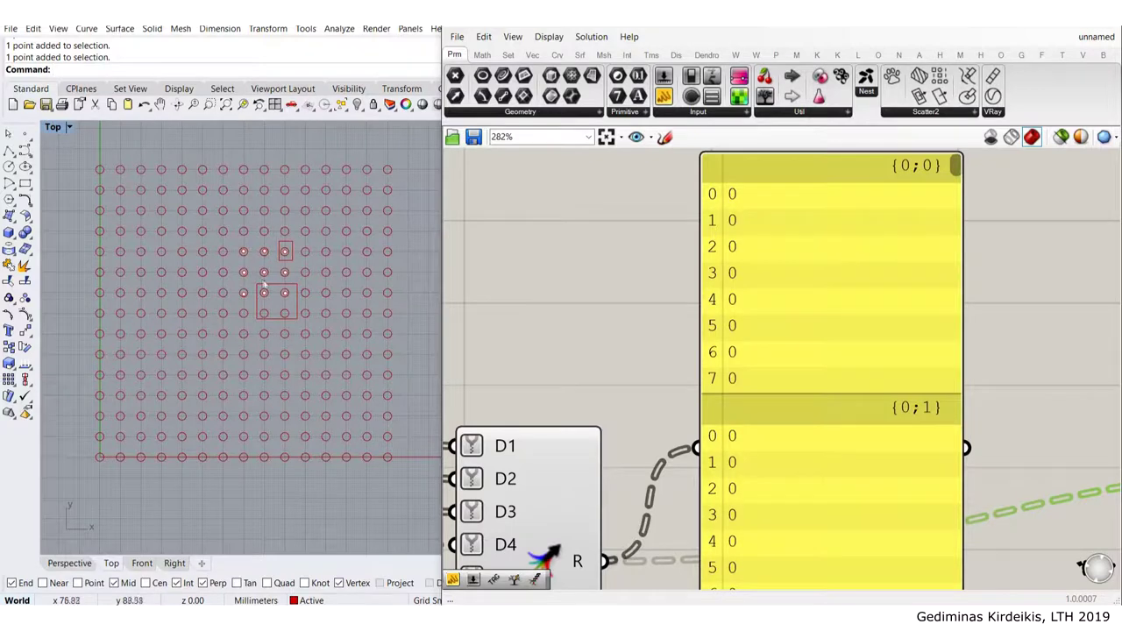
pyautogui.scroll(3, 263, 285)
pyautogui.scroll(-3, 267, 288)
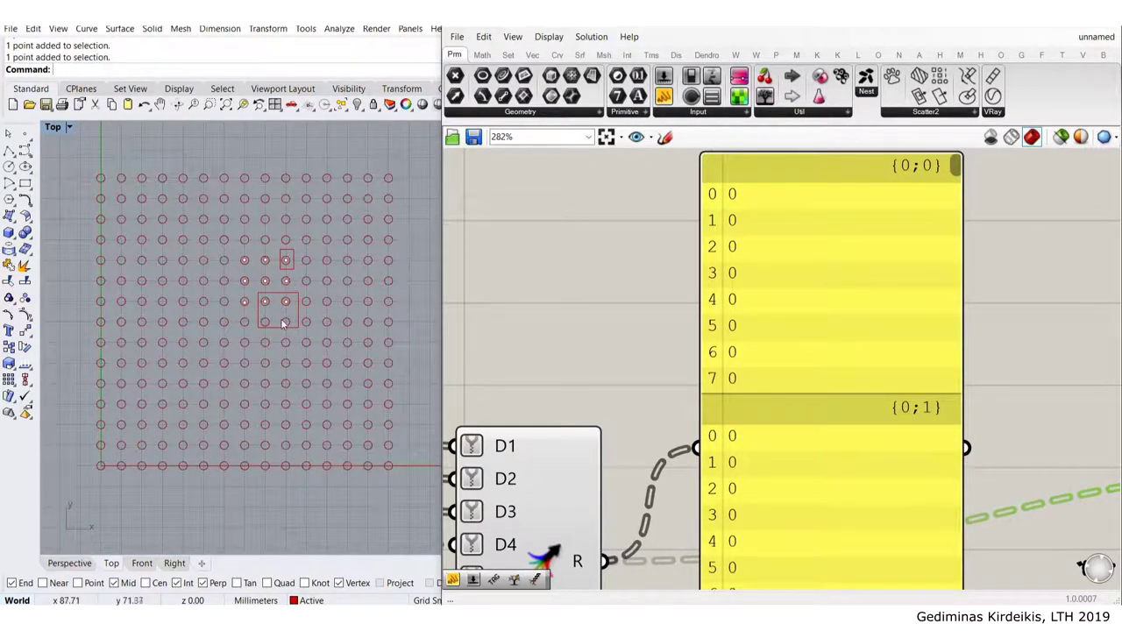
# Reload the Active layer's geometry using the Button component and examine the parameter fed by the Geo output
pyautogui.scroll(-8, 655, 320)
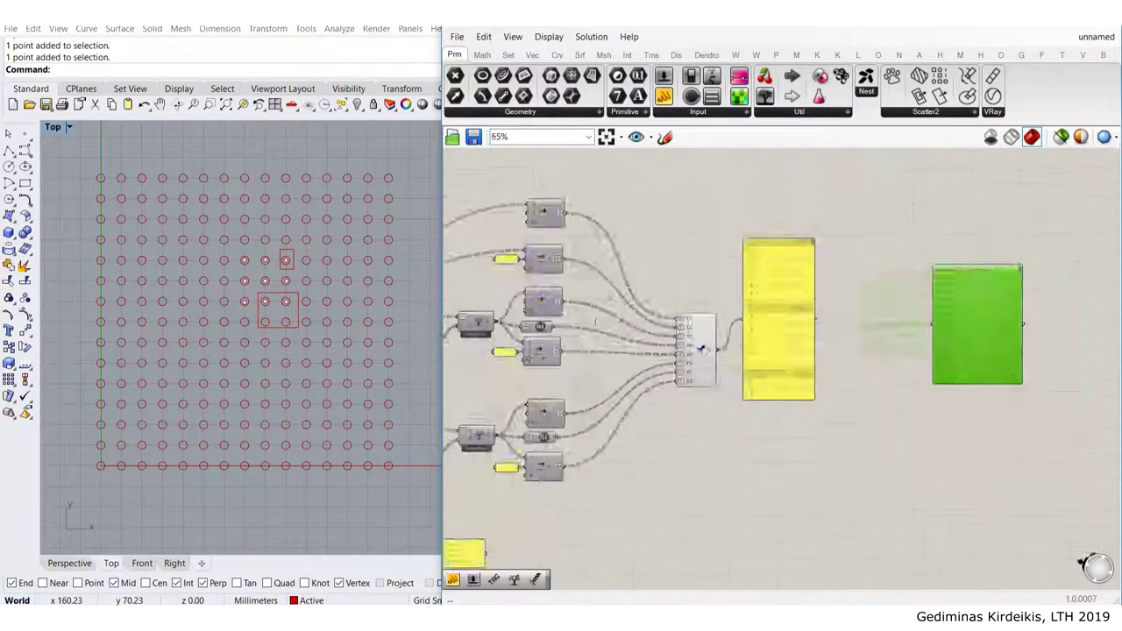
pyautogui.moveTo(657, 321); pyautogui.dragTo(885, 333, button='right')
pyautogui.moveTo(598, 348); pyautogui.dragTo(806, 351, button='right')
pyautogui.scroll(7, 605, 329)
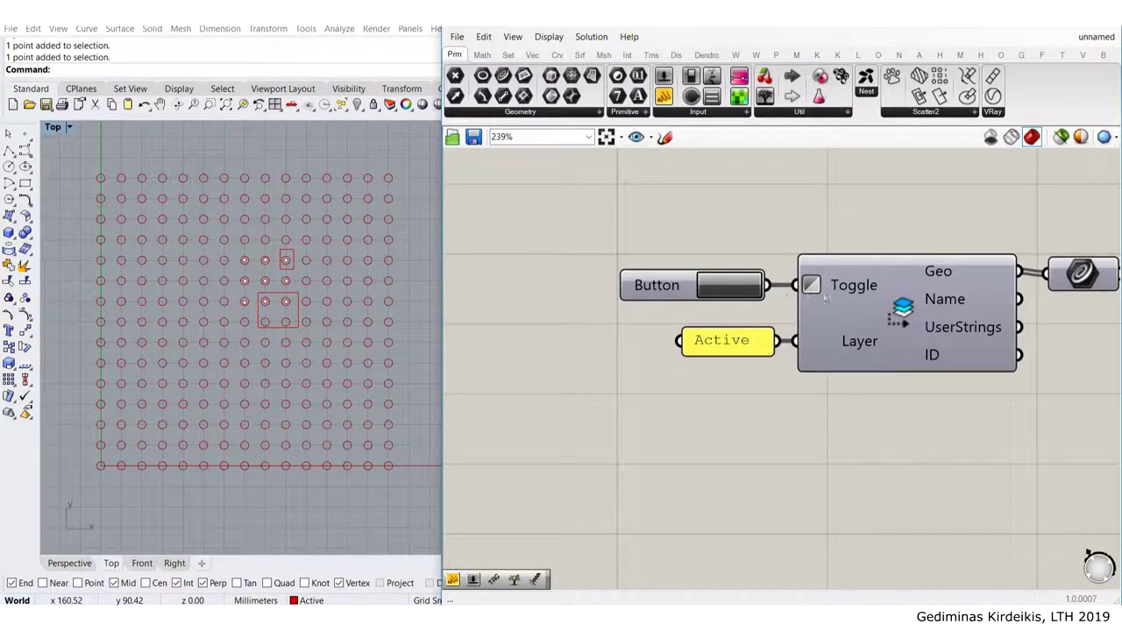
pyautogui.scroll(4, 273, 293)
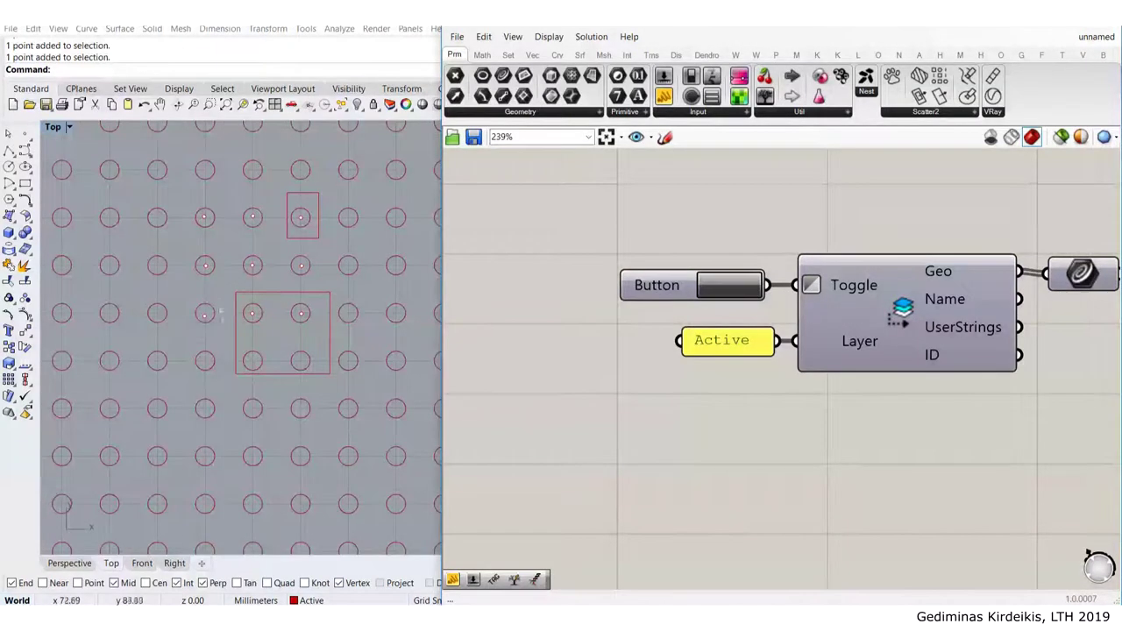
pyautogui.click(730, 291)
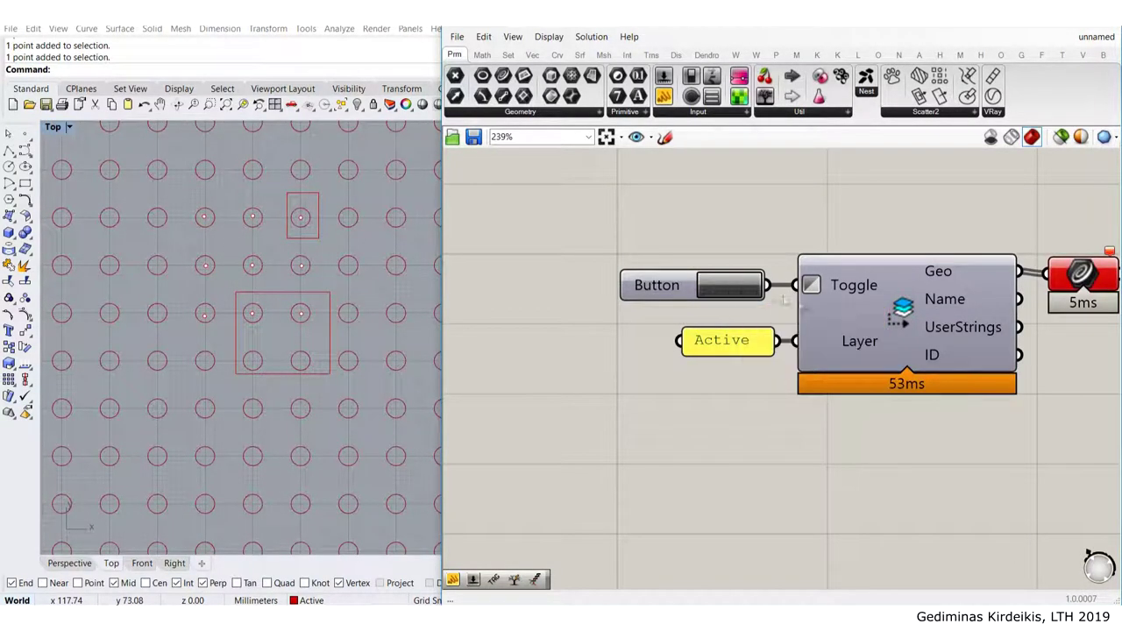
pyautogui.moveTo(1034, 268); pyautogui.dragTo(871, 302, button='right')
pyautogui.scroll(3, 870, 301)
pyautogui.moveTo(997, 281)
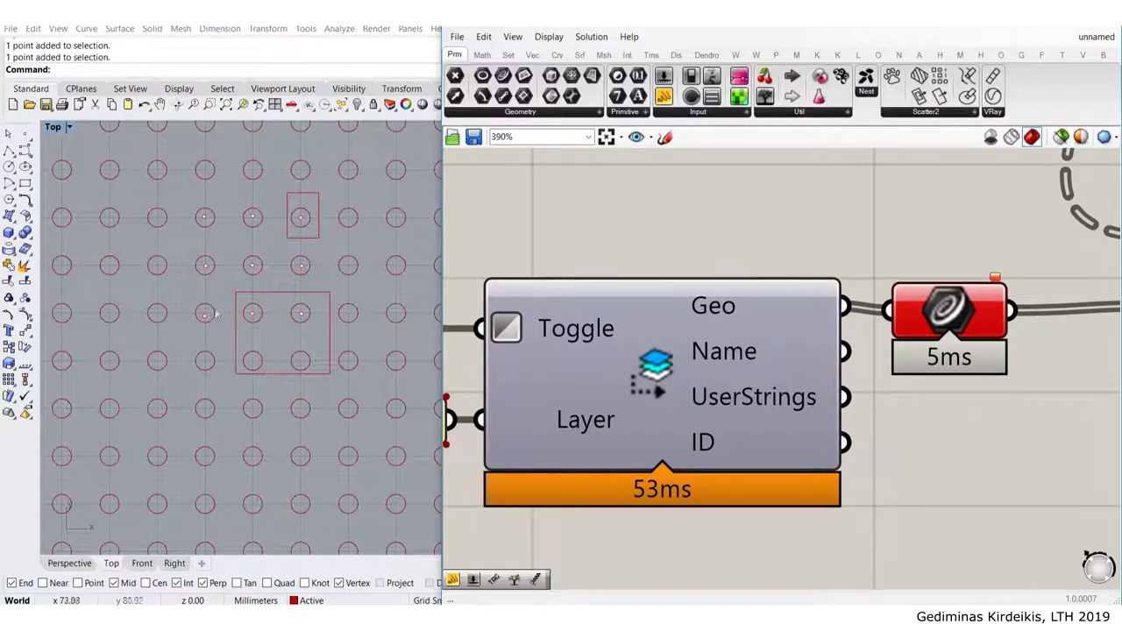
# Select the nine neighbourhood points in Rhino, change them to the Default layer, and return the Grasshopper window beside the viewport
pyautogui.moveTo(180, 202); pyautogui.dragTo(315, 335)
pyautogui.moveTo(977, 17); pyautogui.dragTo(949, 337)
pyautogui.rightClick(902, 180)
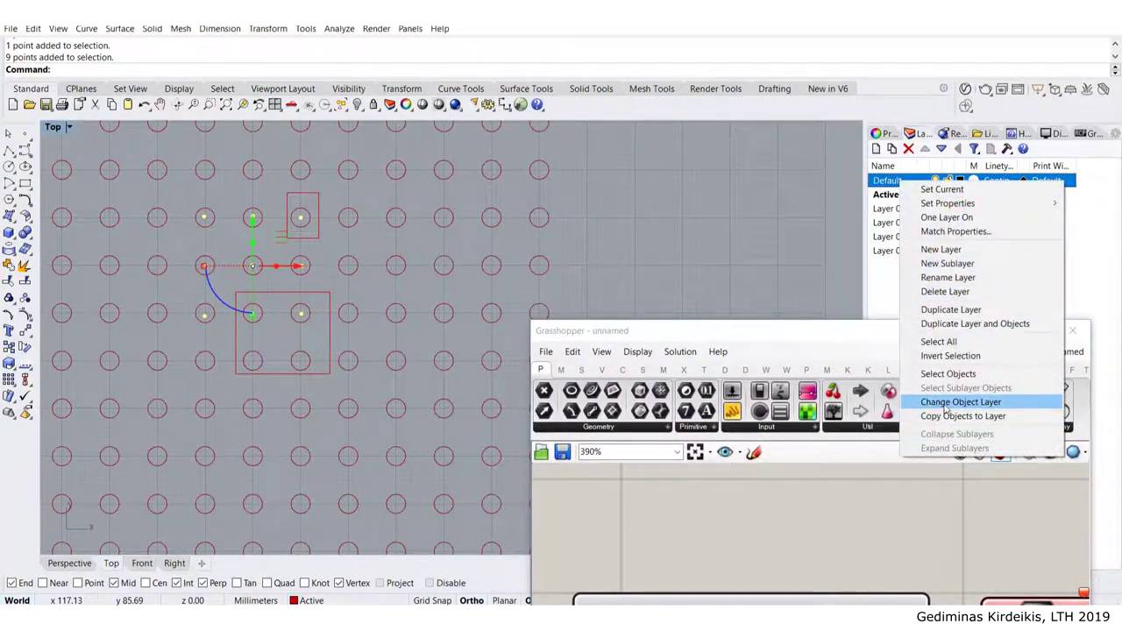
pyautogui.click(945, 401)
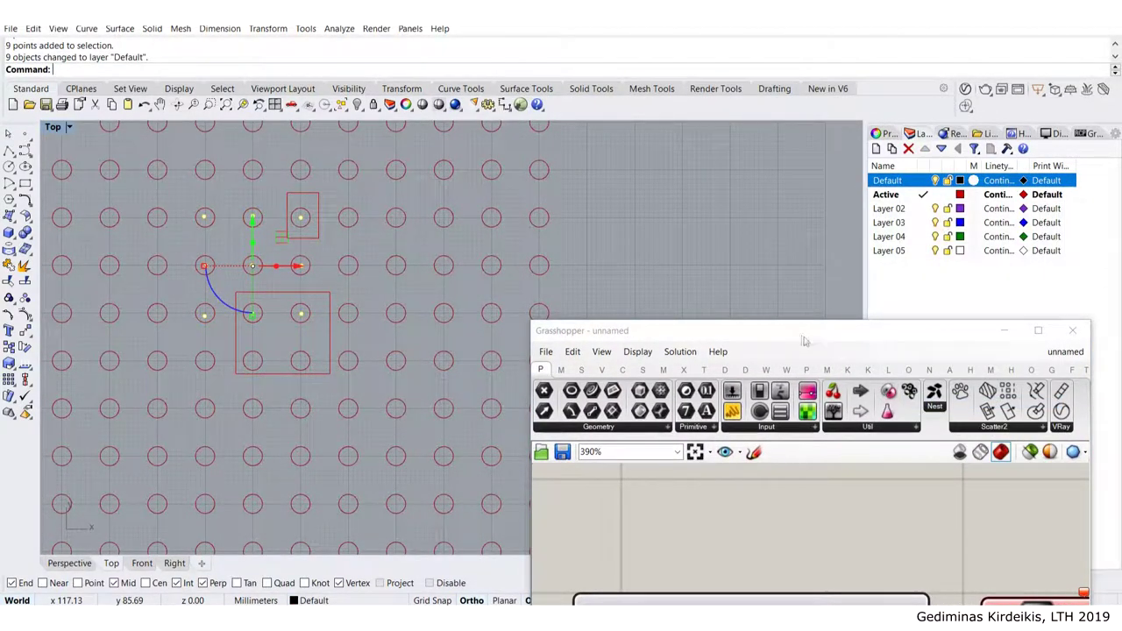
pyautogui.moveTo(801, 333); pyautogui.dragTo(1119, 334)
# Deselect the points, reload the Active layer's geometry in Grasshopper, and examine the marked cells in the Top viewport
pyautogui.scroll(-4, 748, 307)
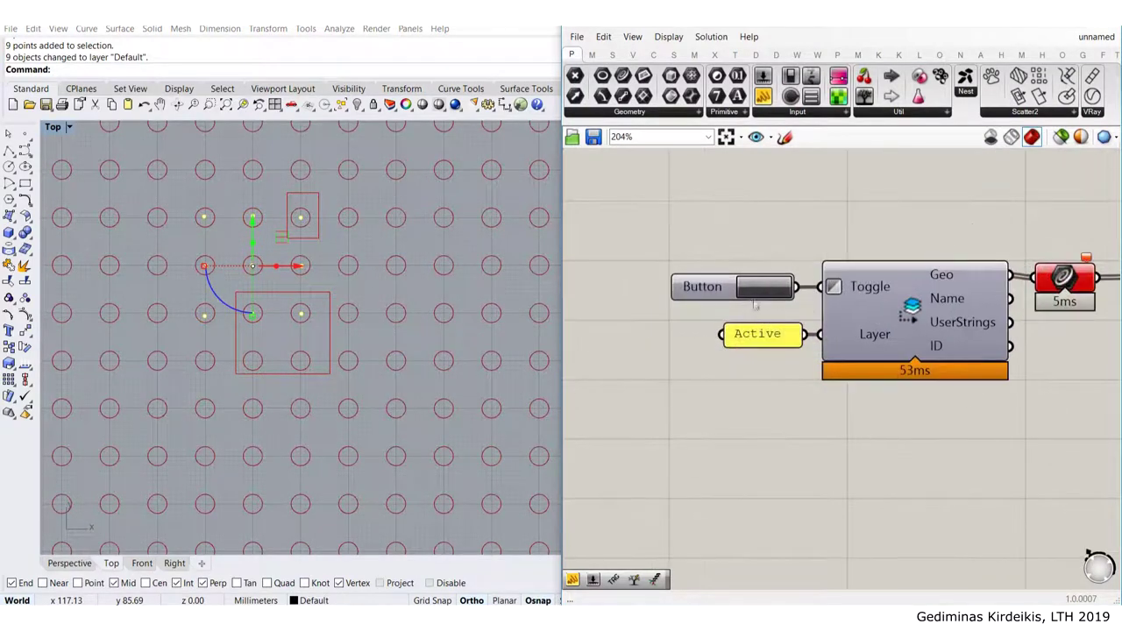
pyautogui.click(417, 249)
pyautogui.scroll(-3, 417, 250)
pyautogui.scroll(5, 355, 243)
pyautogui.scroll(-4, 348, 285)
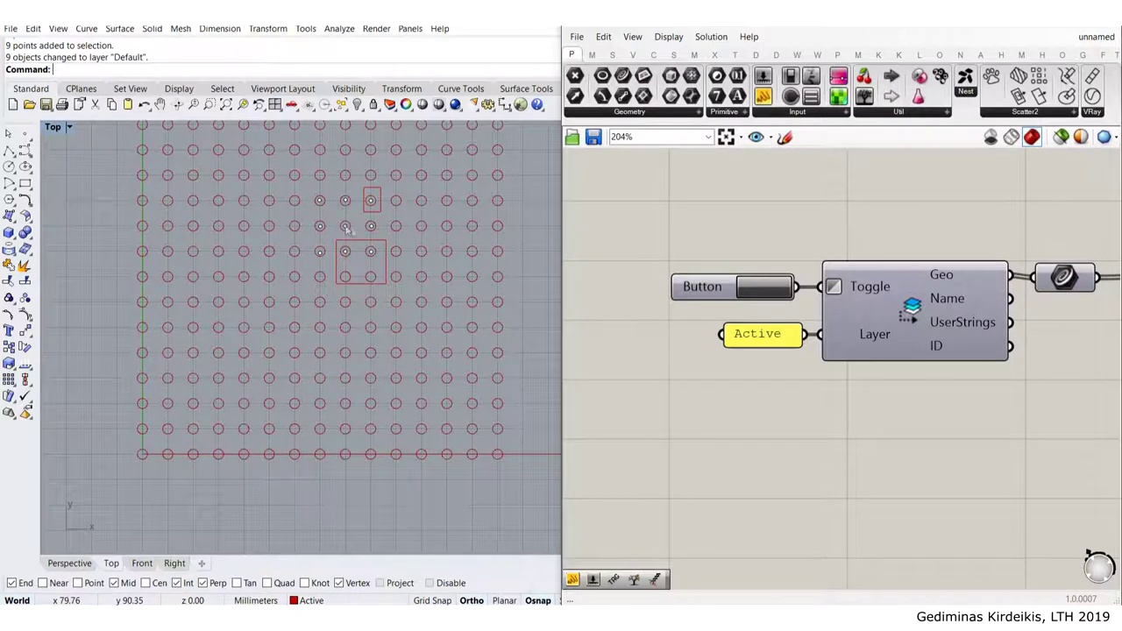
# Examine the neighbour values in the merged result Panel around branches {8;6} and {8;7}
pyautogui.scroll(-10, 881, 251)
pyautogui.scroll(9, 880, 250)
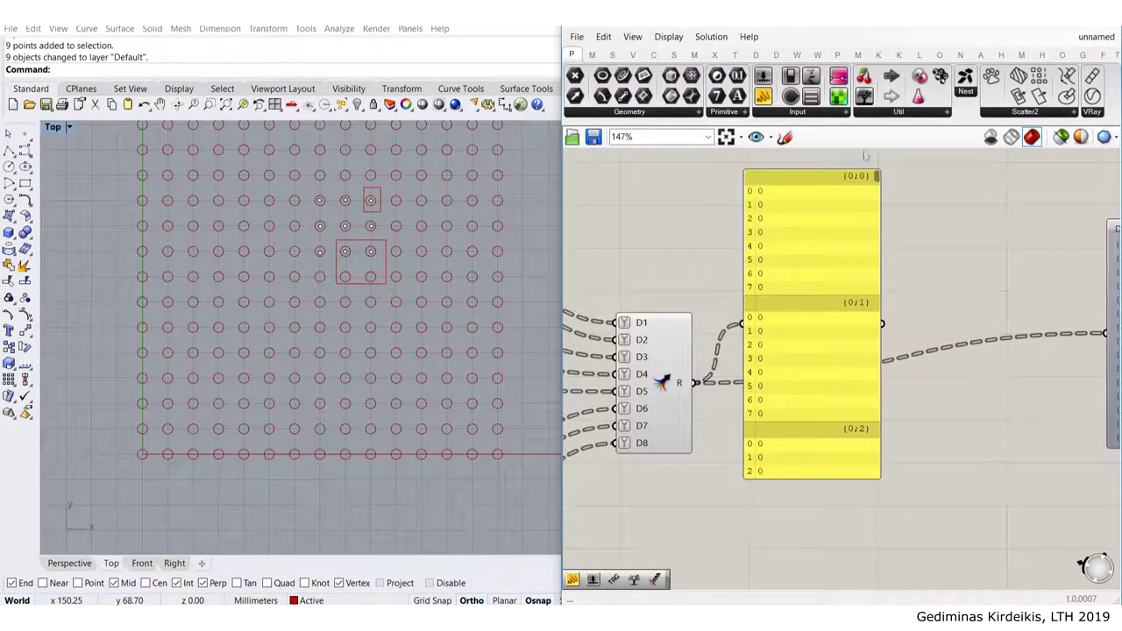
pyautogui.moveTo(877, 176); pyautogui.dragTo(870, 349)
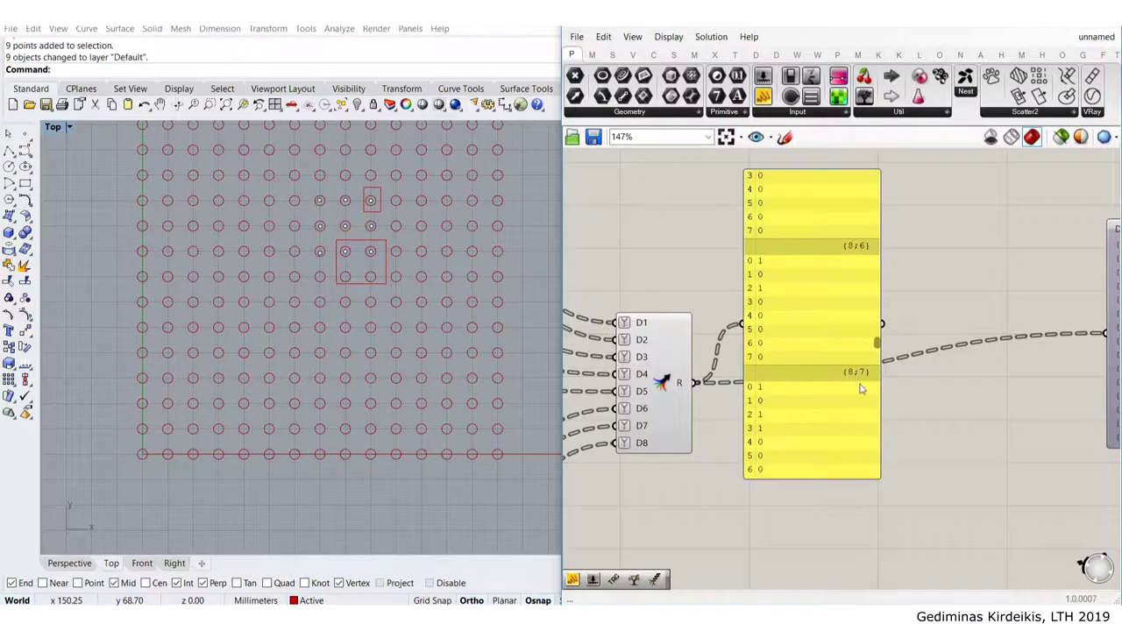
# Enlarge the merged result Panel to show branch {8;9} in full and compare its values with the marked cells in Rhino's Top viewport
pyautogui.scroll(5, 868, 368)
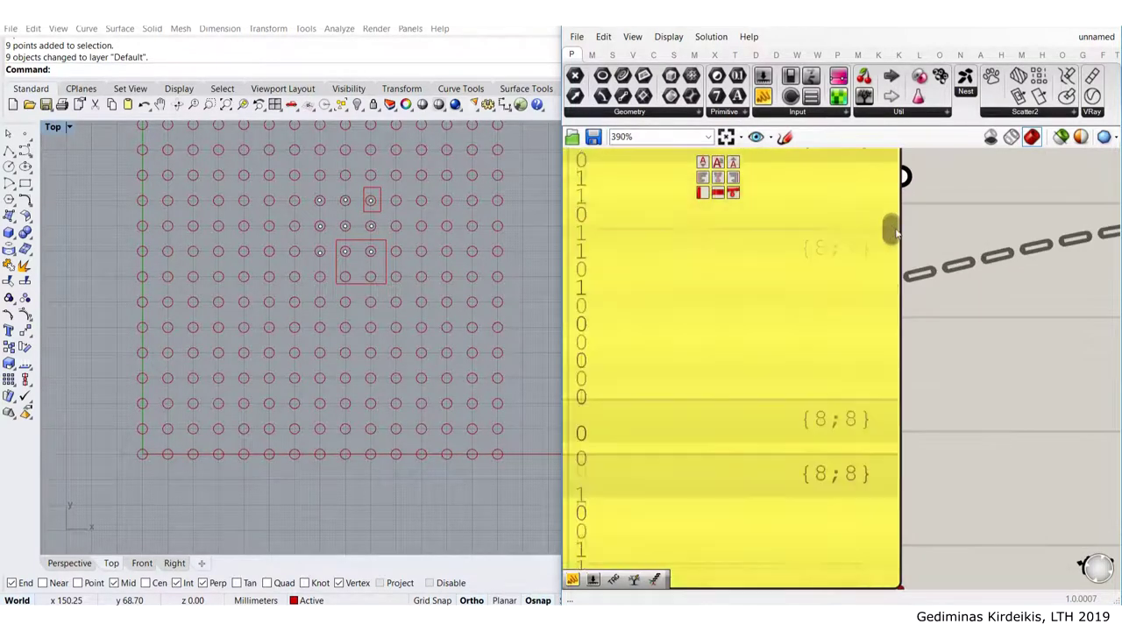
pyautogui.moveTo(896, 234); pyautogui.dragTo(897, 235)
pyautogui.scroll(-3, 815, 210)
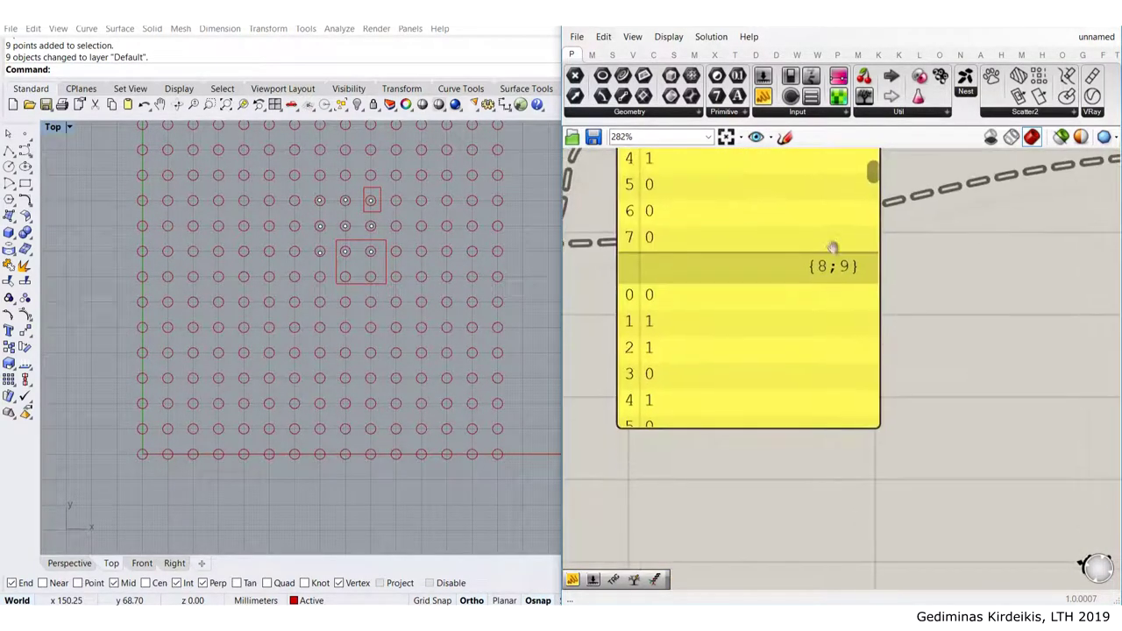
pyautogui.moveTo(779, 410); pyautogui.dragTo(779, 578)
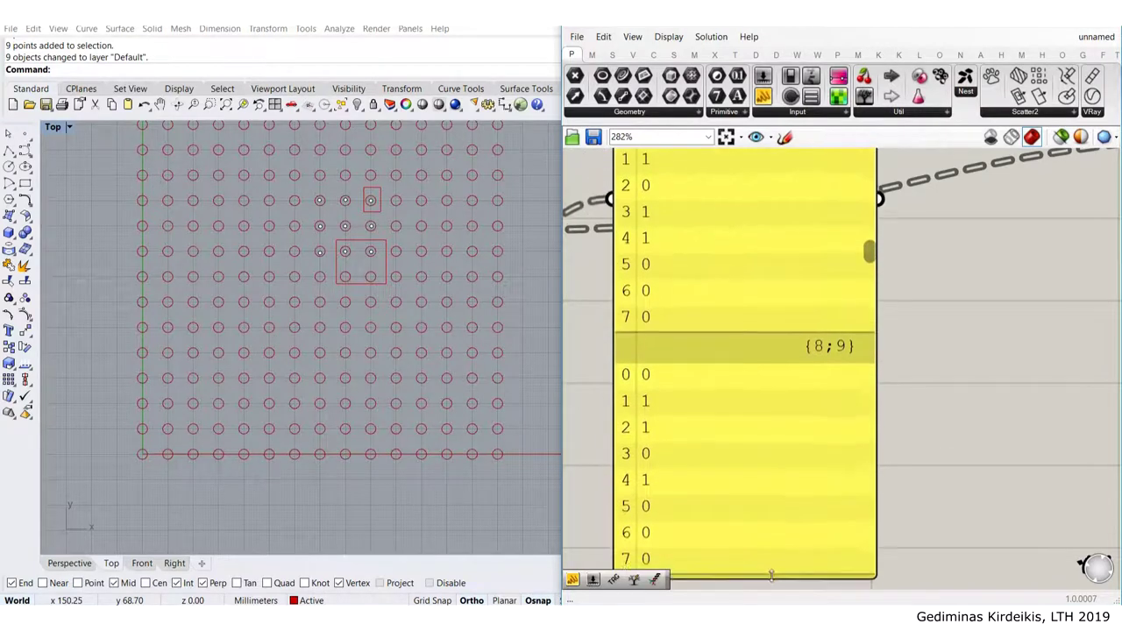
pyautogui.scroll(-2, 771, 424)
pyautogui.scroll(3, 702, 328)
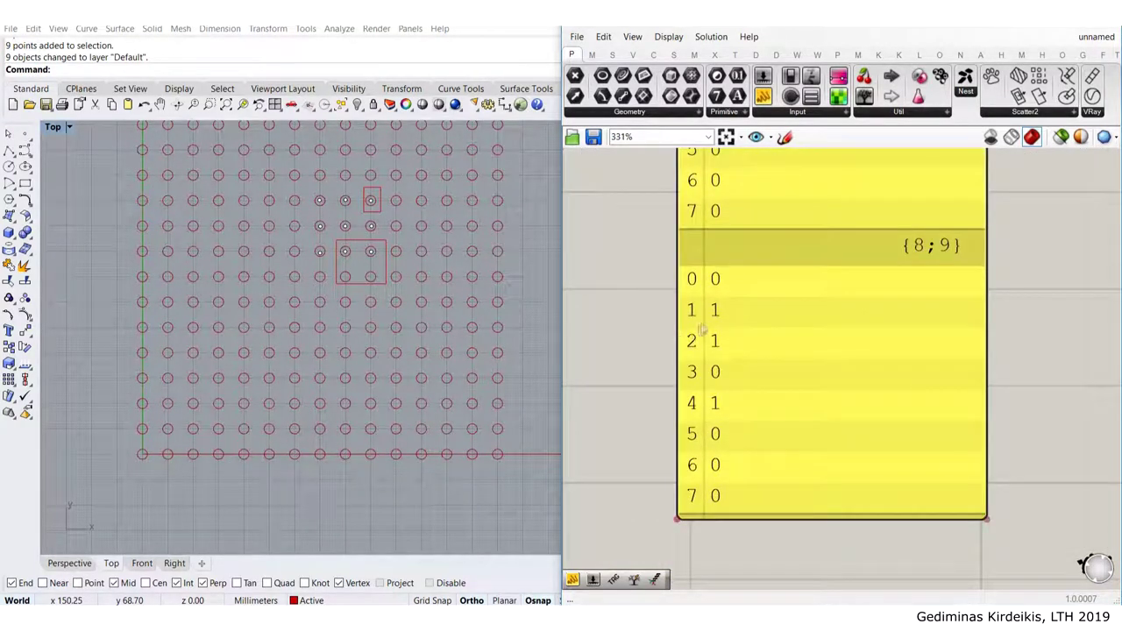
pyautogui.scroll(4, 381, 223)
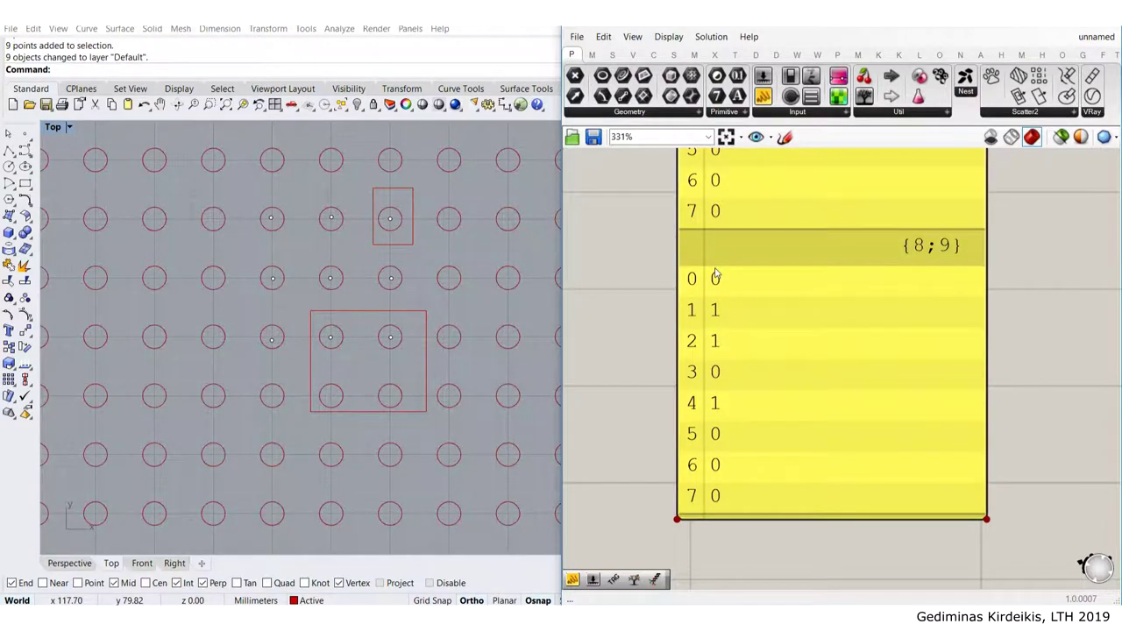
# Reposition the merged result Panel below the Merge output and resize it so that all values of branch {8;9} fit
pyautogui.scroll(-6, 714, 274)
pyautogui.click(819, 362)
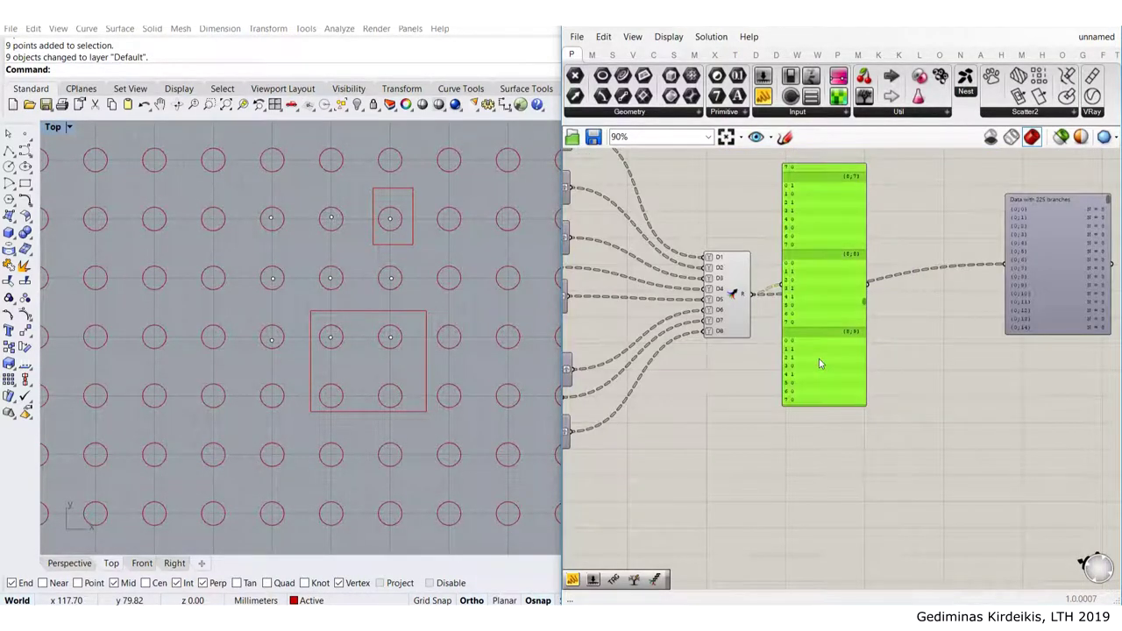
pyautogui.moveTo(834, 164); pyautogui.dragTo(833, 357)
pyautogui.scroll(3, 814, 409)
pyautogui.scroll(2, 814, 409)
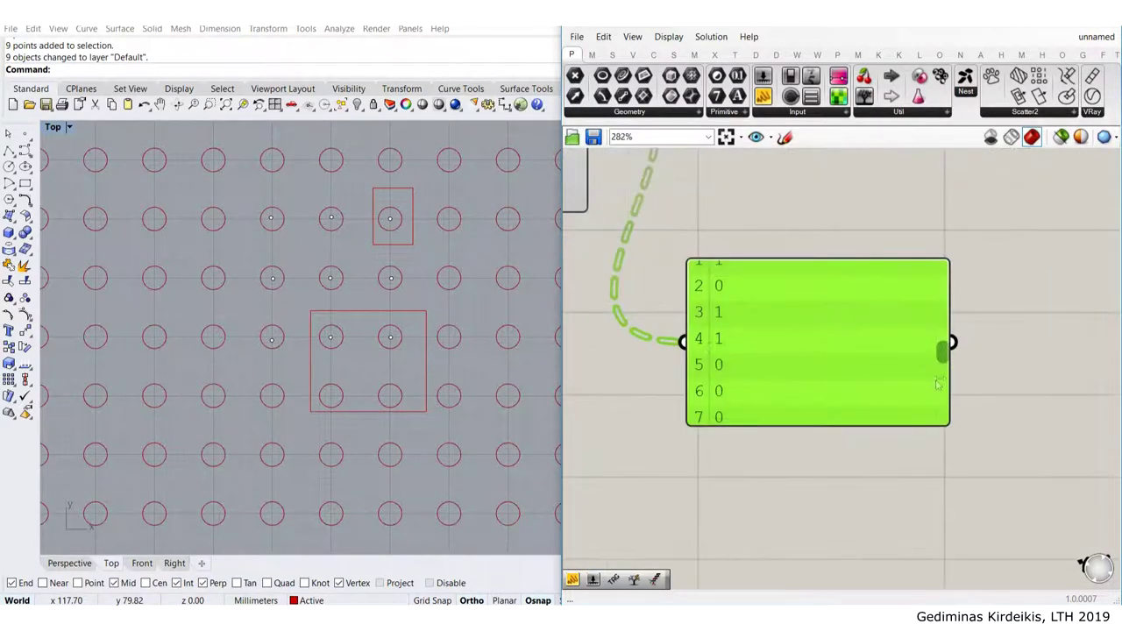
pyautogui.scroll(-3, 945, 354)
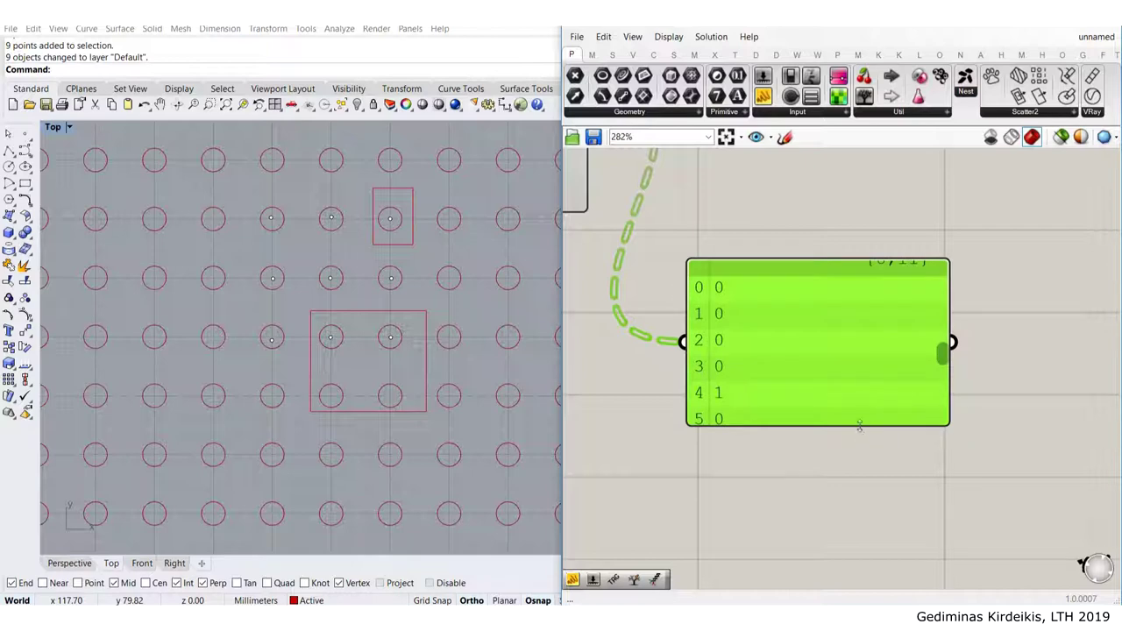
pyautogui.moveTo(859, 426); pyautogui.dragTo(861, 587)
pyautogui.scroll(-5, 944, 474)
pyautogui.scroll(-4, 833, 426)
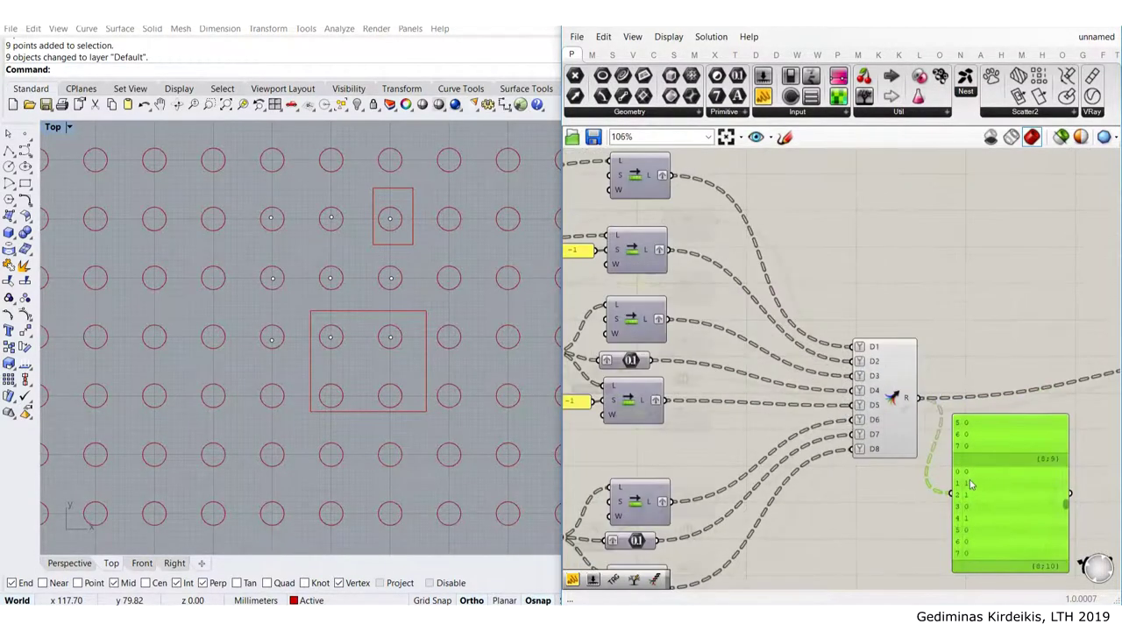
# Move the result Panel beside the first Shift List component and examine the value at index 0 of branch {8;9}
pyautogui.scroll(-3, 970, 484)
pyautogui.moveTo(980, 505); pyautogui.dragTo(628, 268)
pyautogui.scroll(4, 658, 273)
pyautogui.moveTo(691, 283); pyautogui.dragTo(1054, 295)
pyautogui.moveTo(1054, 295); pyautogui.dragTo(897, 343, button='right')
pyautogui.scroll(3, 828, 277)
pyautogui.click(704, 266)
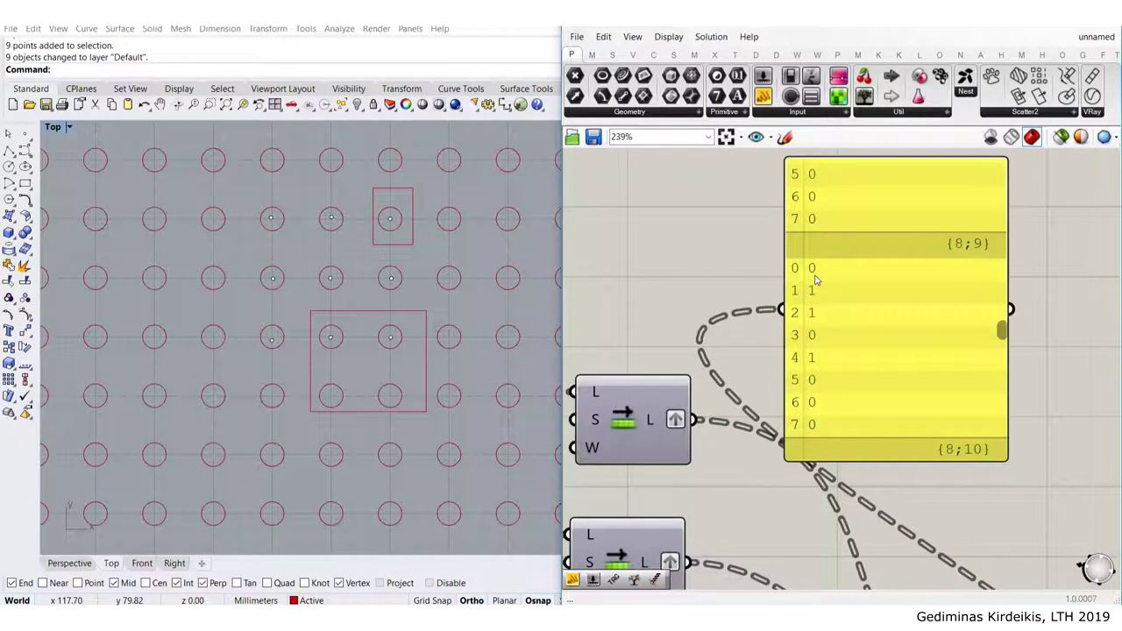
pyautogui.scroll(2, 815, 279)
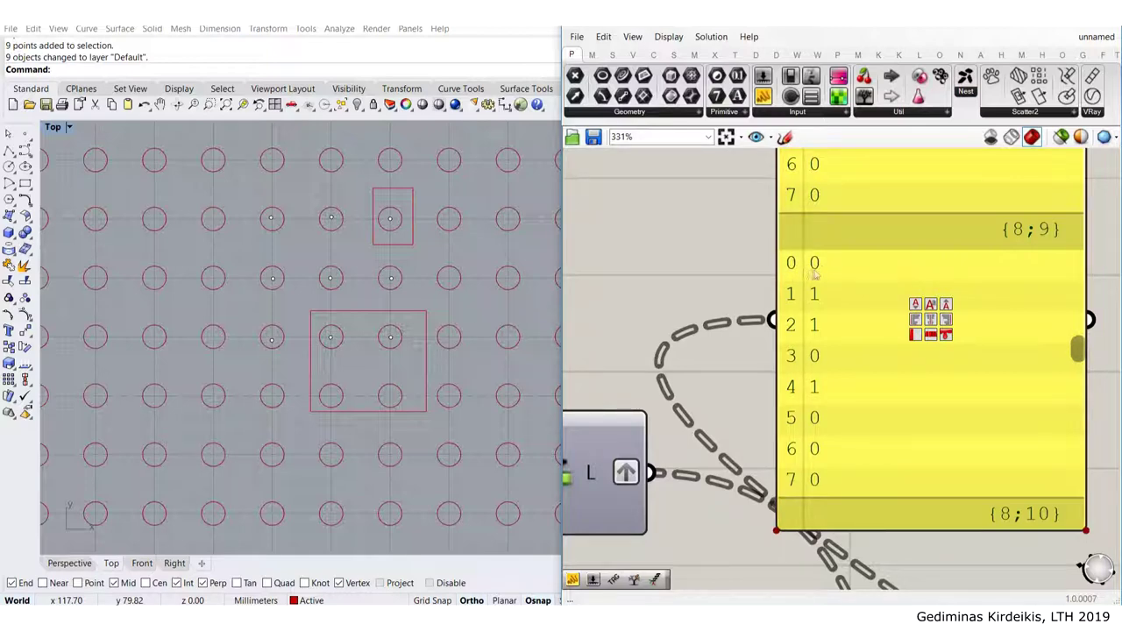
# Select the first Shift List and the middle point of the upper marked row in Rhino, and compare them with index 0 of branch {8;9}
pyautogui.scroll(-4, 815, 274)
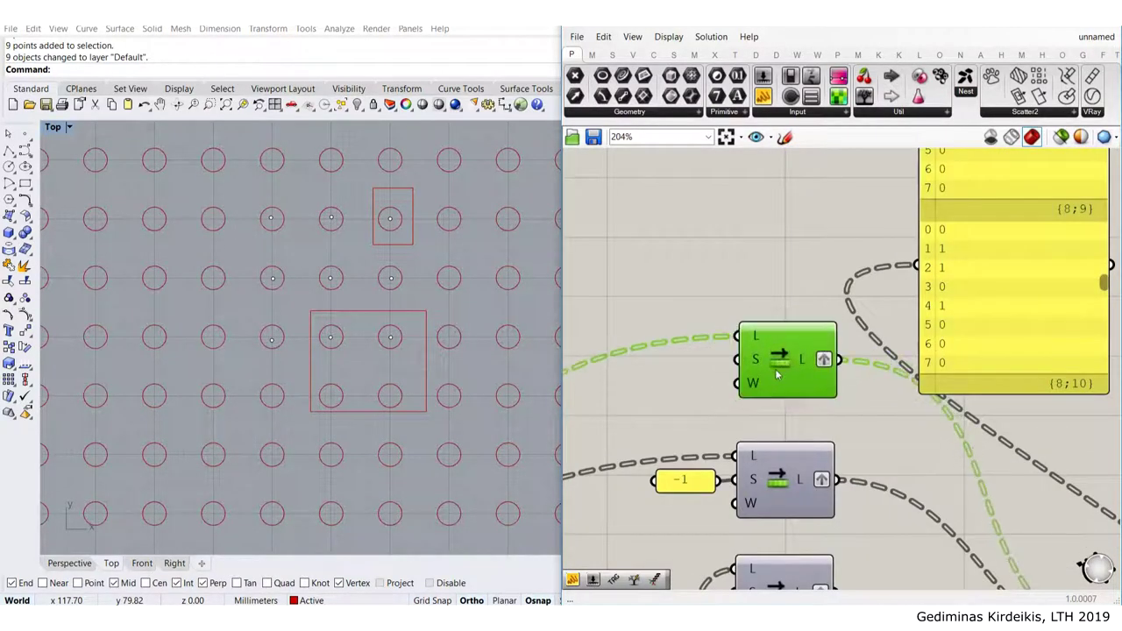
pyautogui.scroll(2, 749, 340)
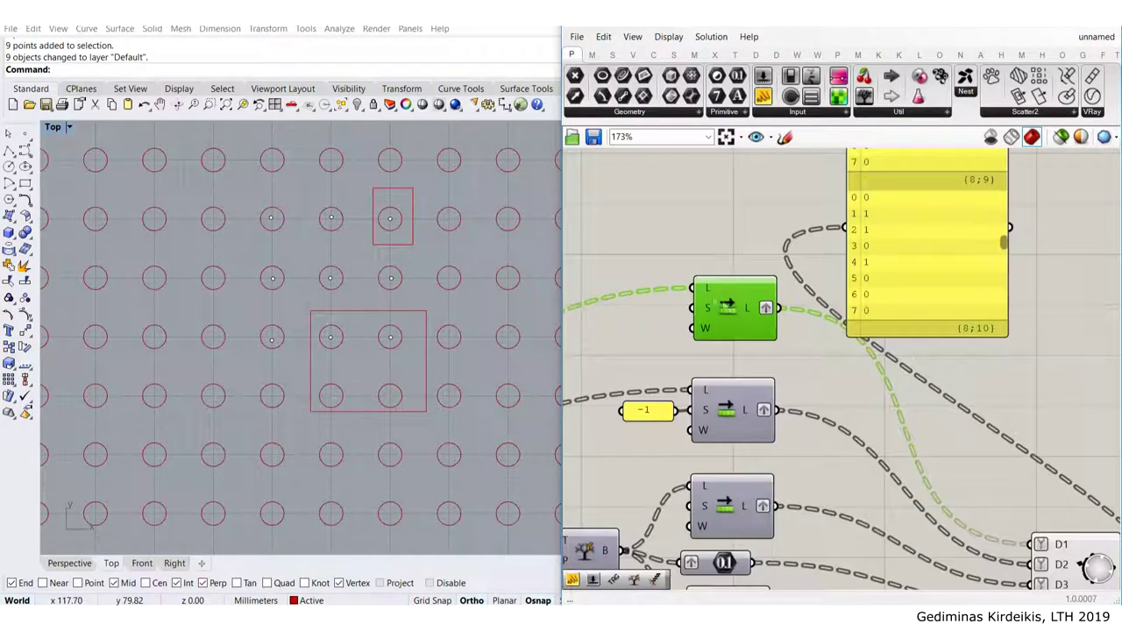
pyautogui.moveTo(309, 204); pyautogui.dragTo(349, 249)
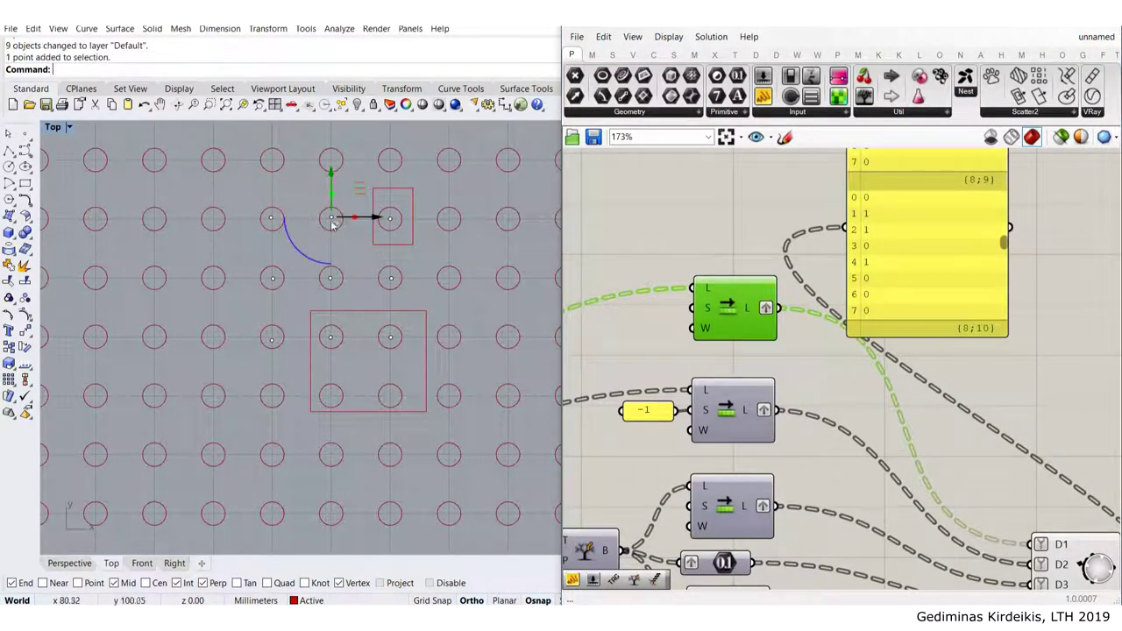
pyautogui.moveTo(872, 213); pyautogui.dragTo(888, 247, button='right')
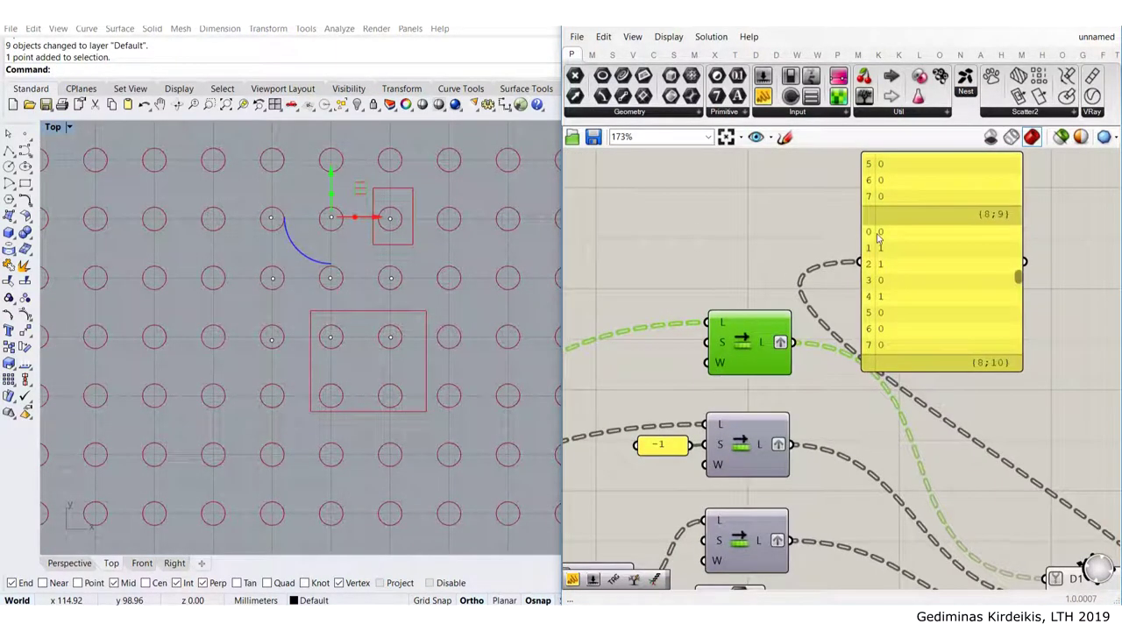
pyautogui.click(647, 427)
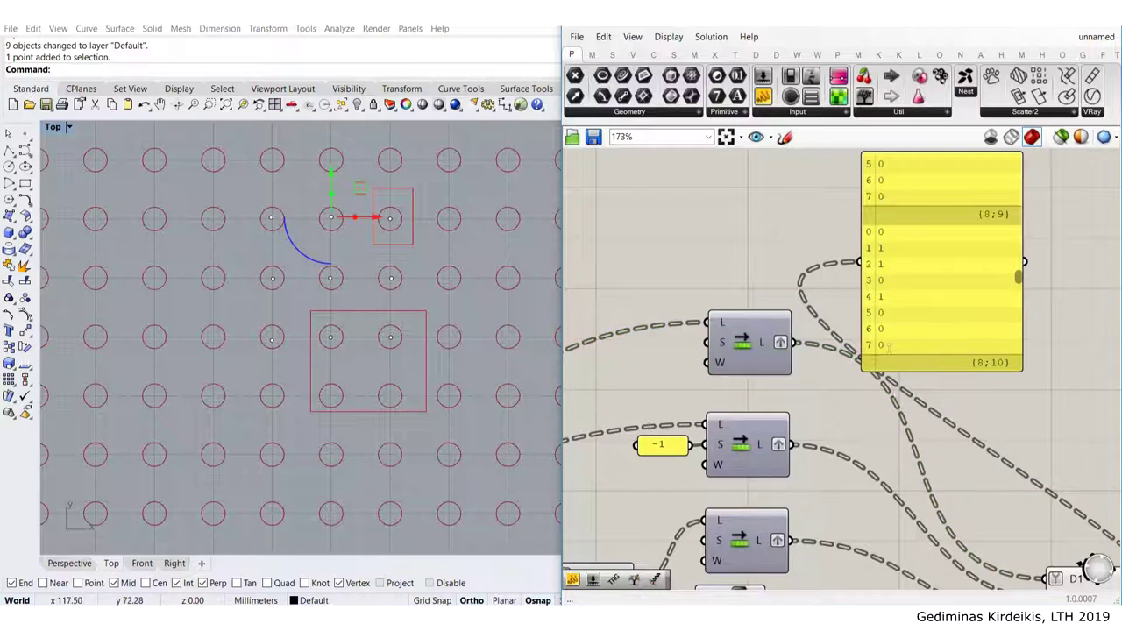
# Select the second Shift List with the -1 shift and the middle point of the lower marked row in Rhino, then clear the point selection
pyautogui.scroll(2, 890, 251)
pyautogui.scroll(-3, 879, 254)
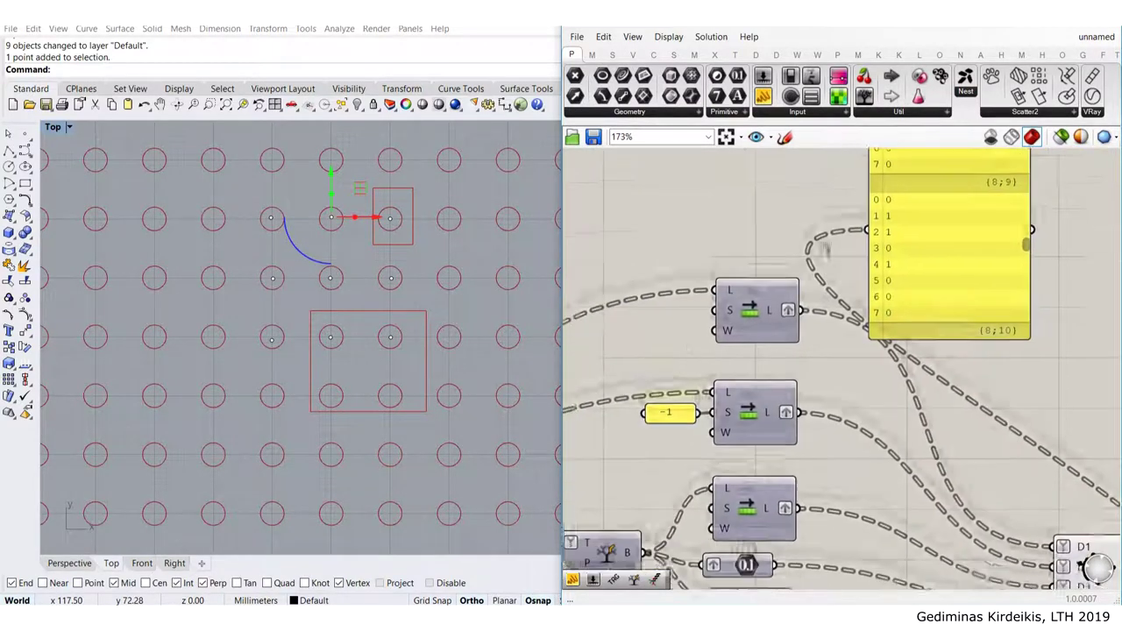
pyautogui.scroll(3, 329, 337)
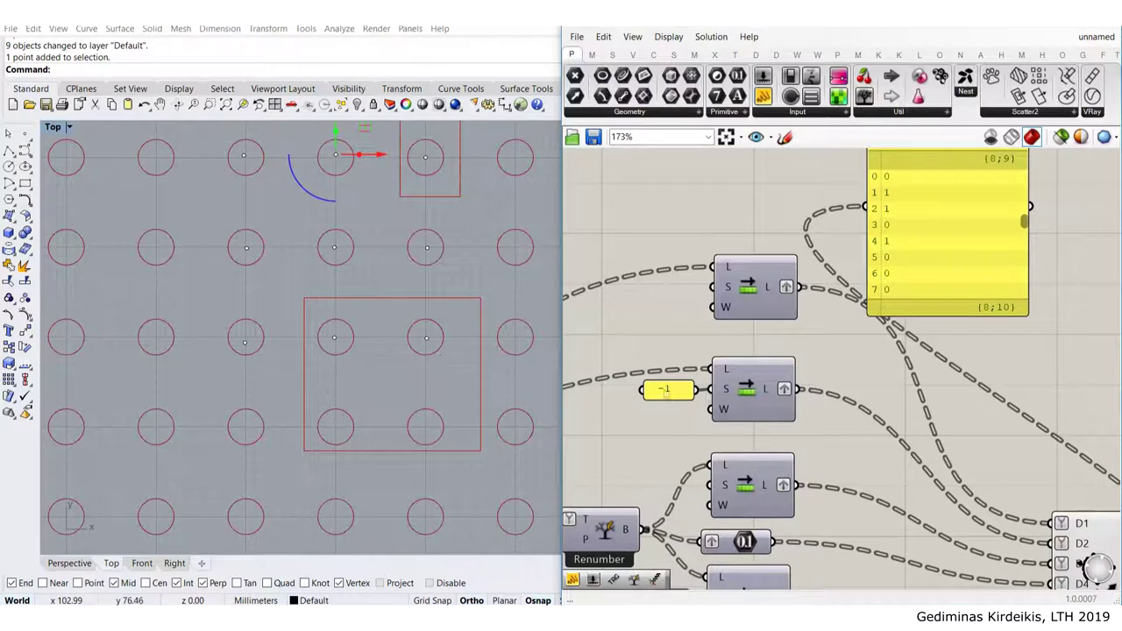
pyautogui.click(747, 394)
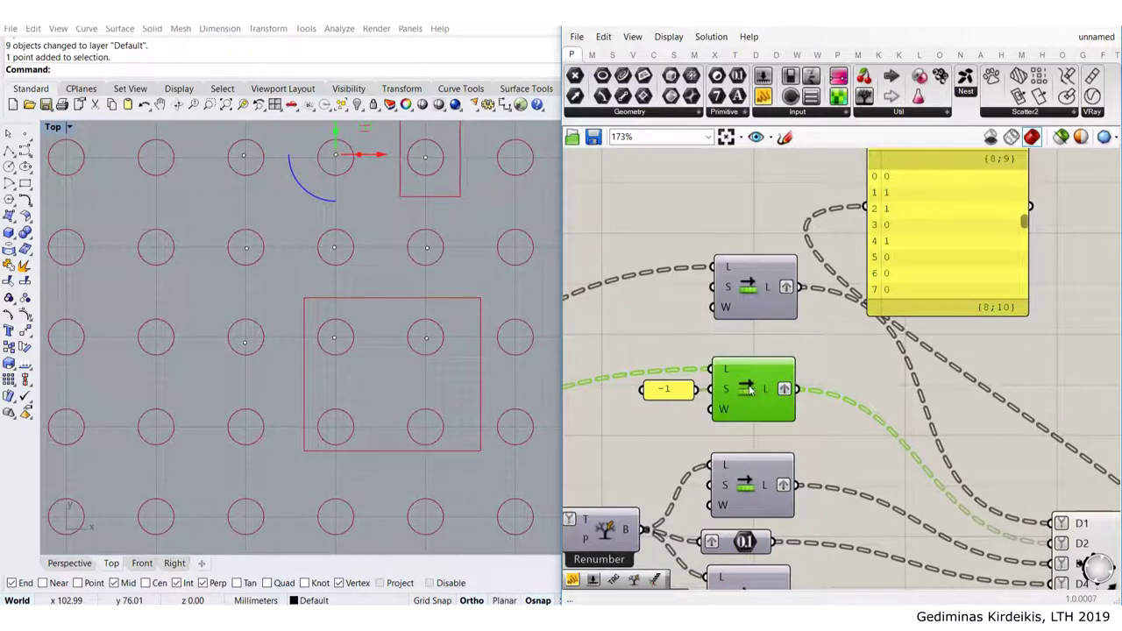
pyautogui.click(335, 340)
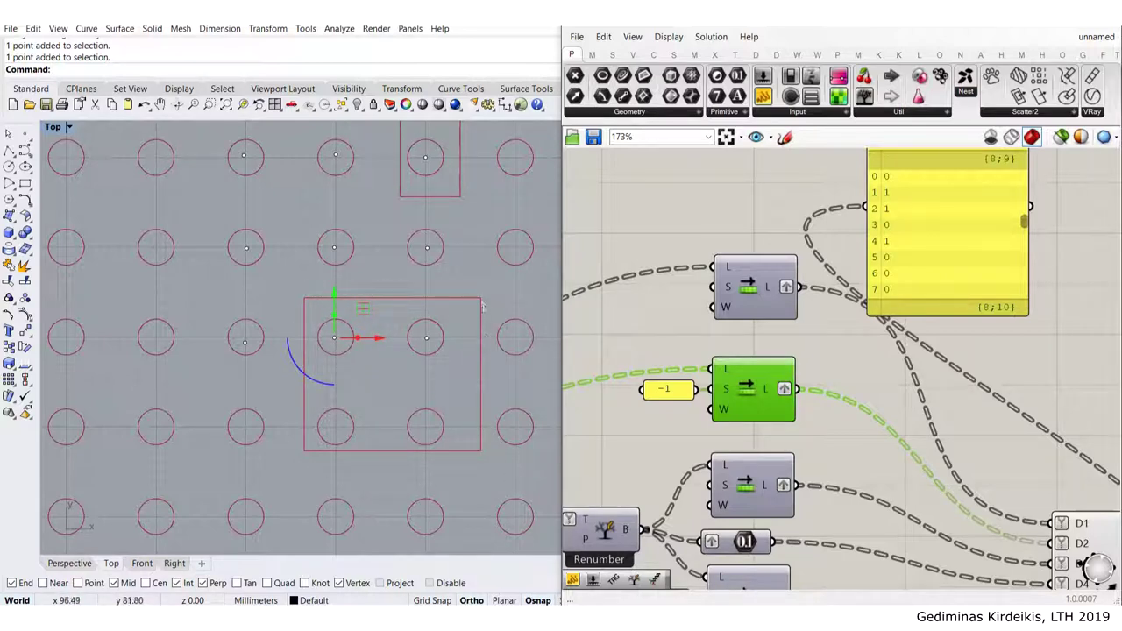
pyautogui.press('Escape')
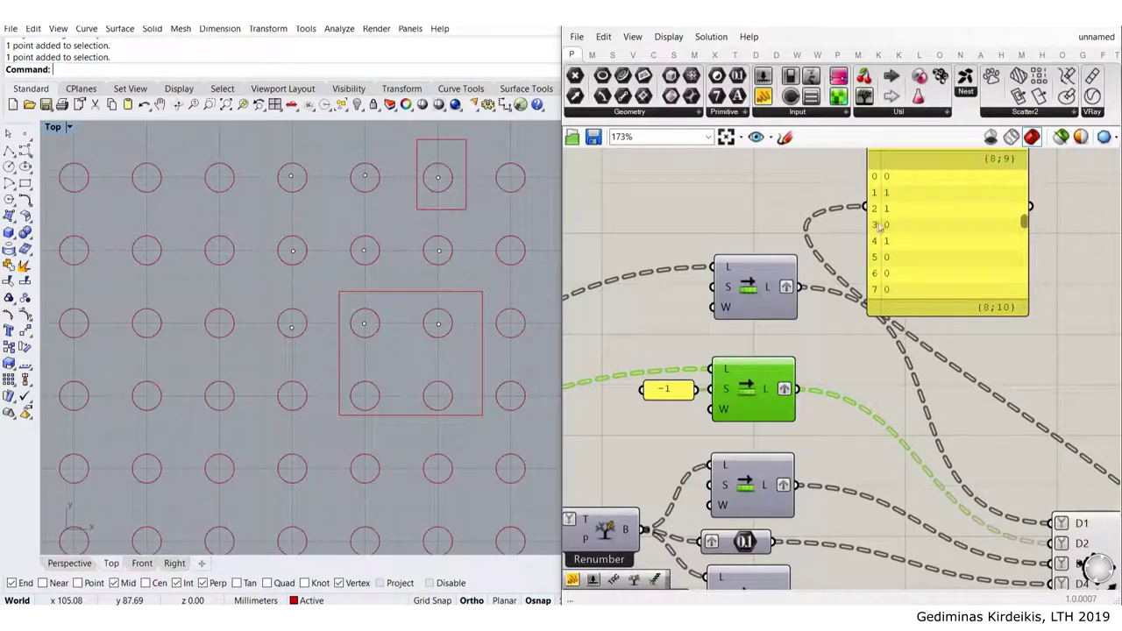
# Select the Shift List feeding D3 and compare the marked cells in Rhino with index 2 of branch {8;9}
pyautogui.scroll(2, 879, 226)
pyautogui.scroll(-5, 892, 210)
pyautogui.scroll(3, 869, 554)
pyautogui.click(769, 326)
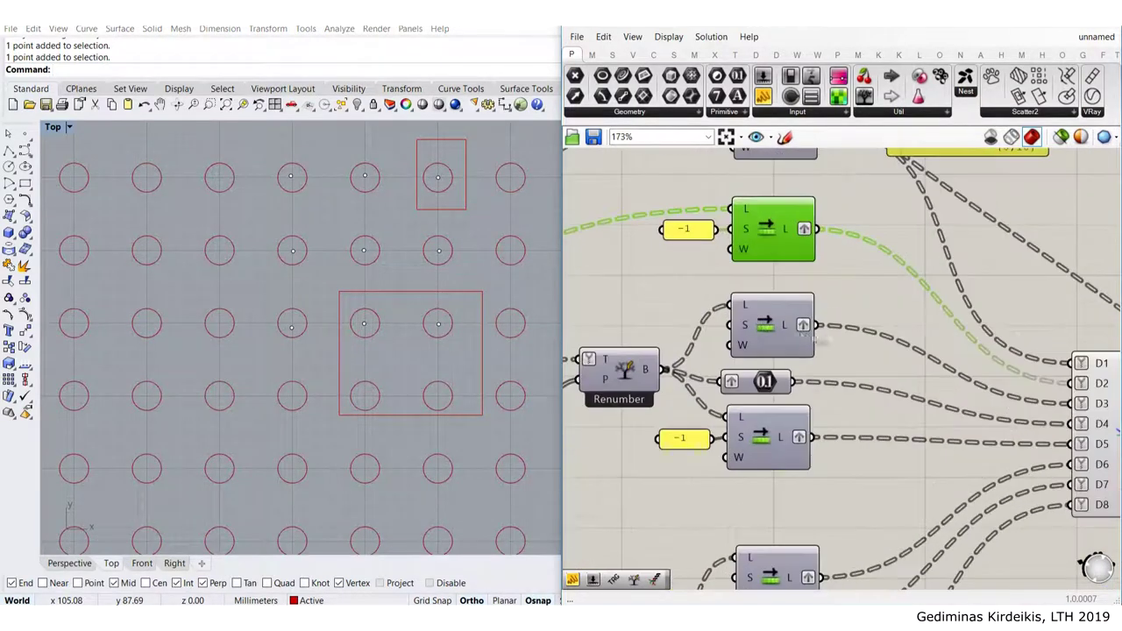
pyautogui.moveTo(428, 203); pyautogui.dragTo(381, 230, button='right')
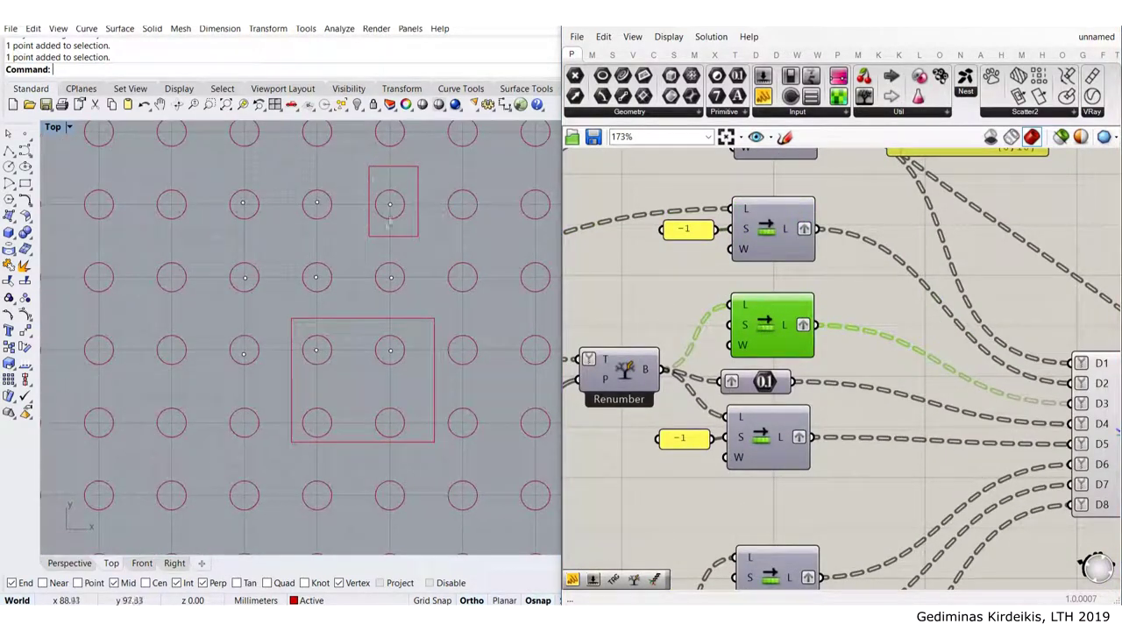
pyautogui.moveTo(926, 215); pyautogui.dragTo(917, 361, button='right')
pyautogui.moveTo(918, 251); pyautogui.dragTo(913, 299, button='right')
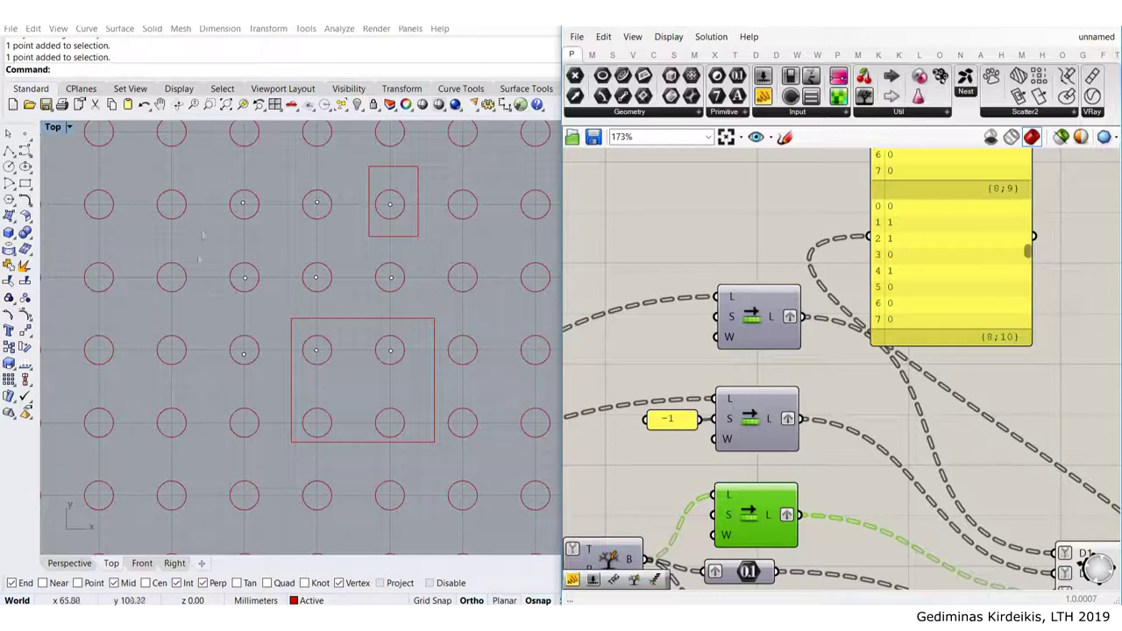
# Delete the merged result Panel and move the branch structure viewer closer to the Merge component
pyautogui.scroll(-3, 374, 317)
pyautogui.scroll(-5, 945, 331)
pyautogui.moveTo(945, 331); pyautogui.dragTo(768, 281, button='right')
pyautogui.click(771, 263)
pyautogui.press('Delete')
pyautogui.click(1074, 382)
pyautogui.moveTo(1073, 382); pyautogui.dragTo(977, 405)
pyautogui.scroll(2, 972, 408)
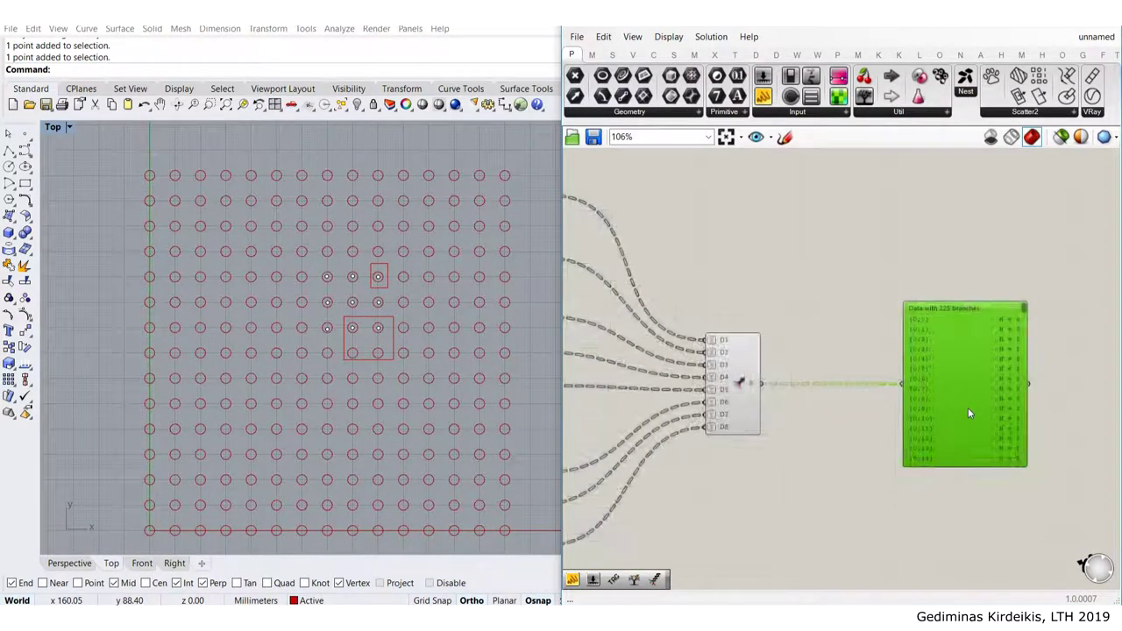
pyautogui.scroll(1, 968, 413)
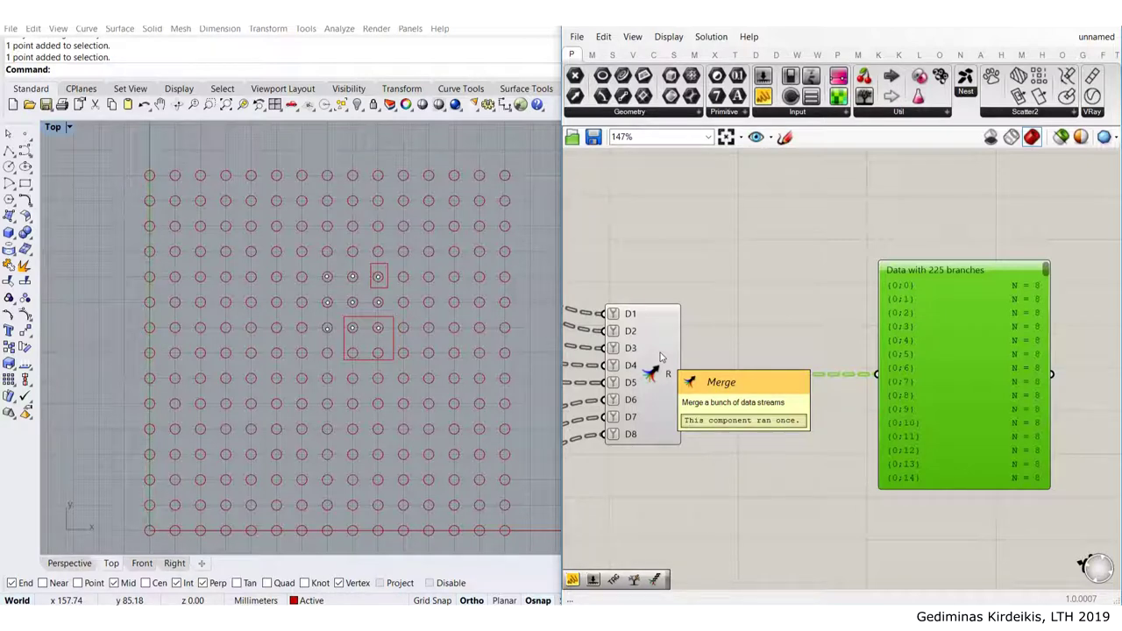
# Add a Mass Addition component beside Merge and connect the Merge result to its input
pyautogui.doubleClick(774, 308)
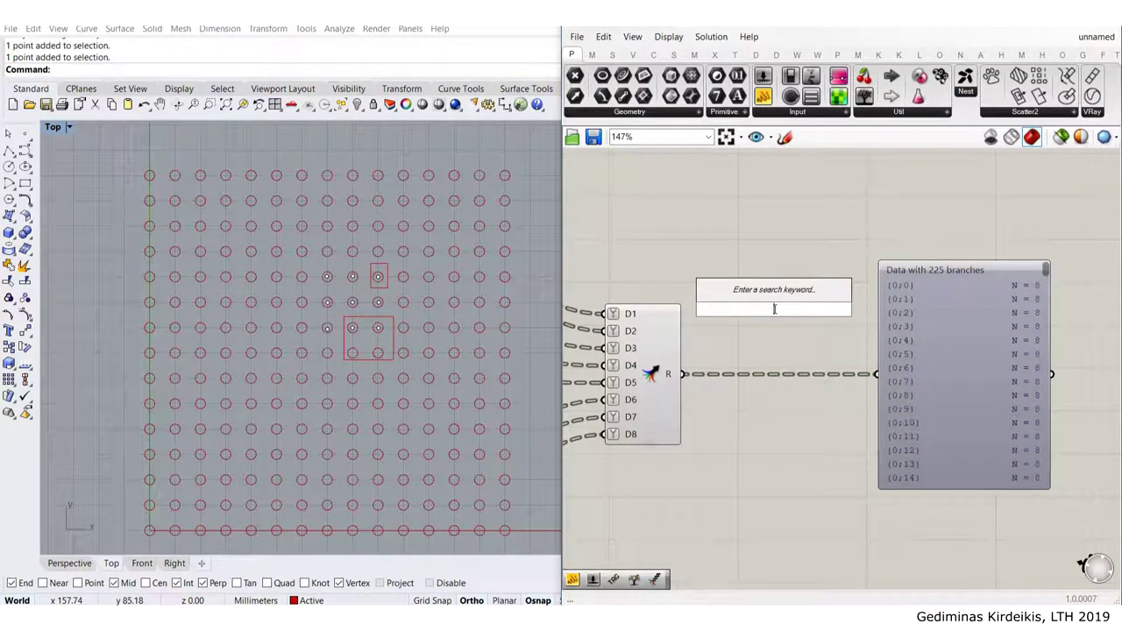
pyautogui.write('ma')
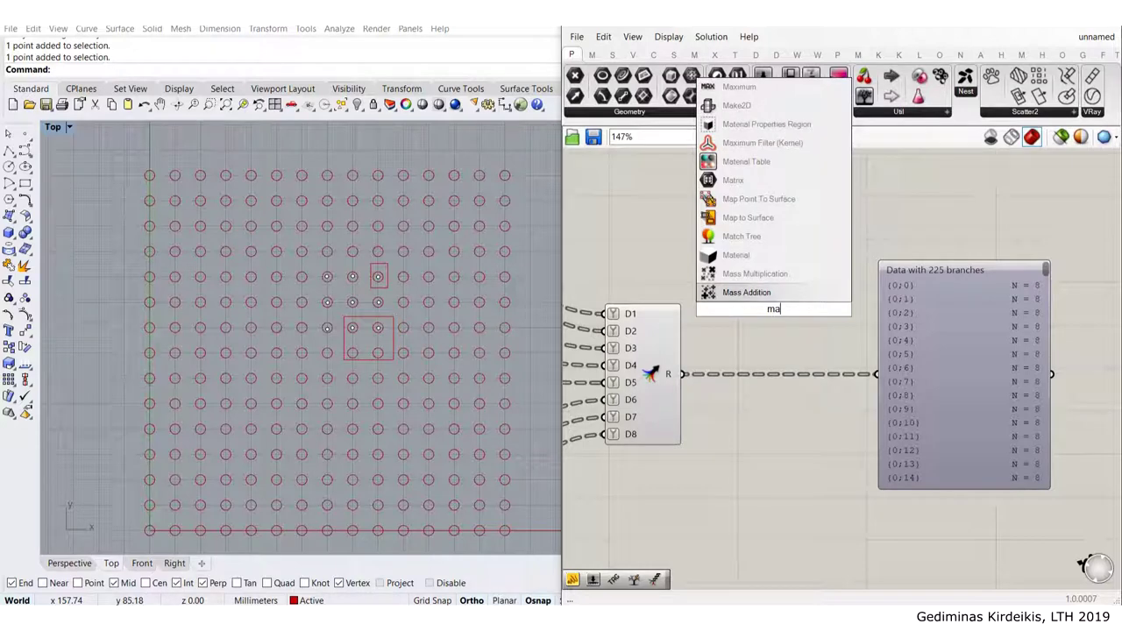
pyautogui.write('ss add')
pyautogui.press('Return')
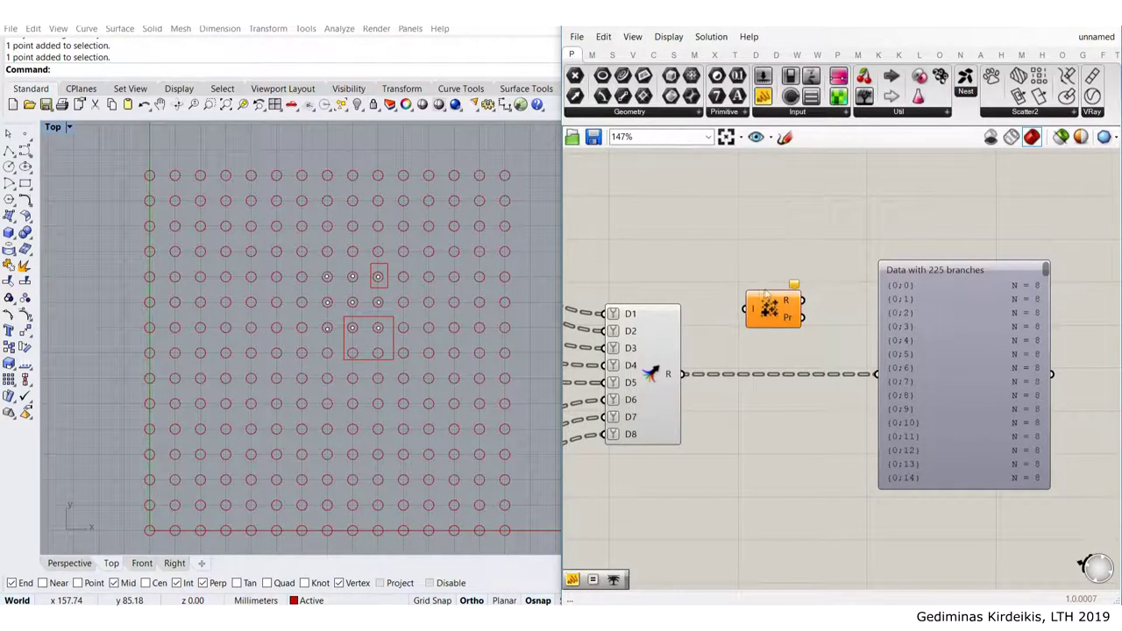
pyautogui.scroll(3, 683, 380)
pyautogui.moveTo(683, 380); pyautogui.dragTo(820, 314)
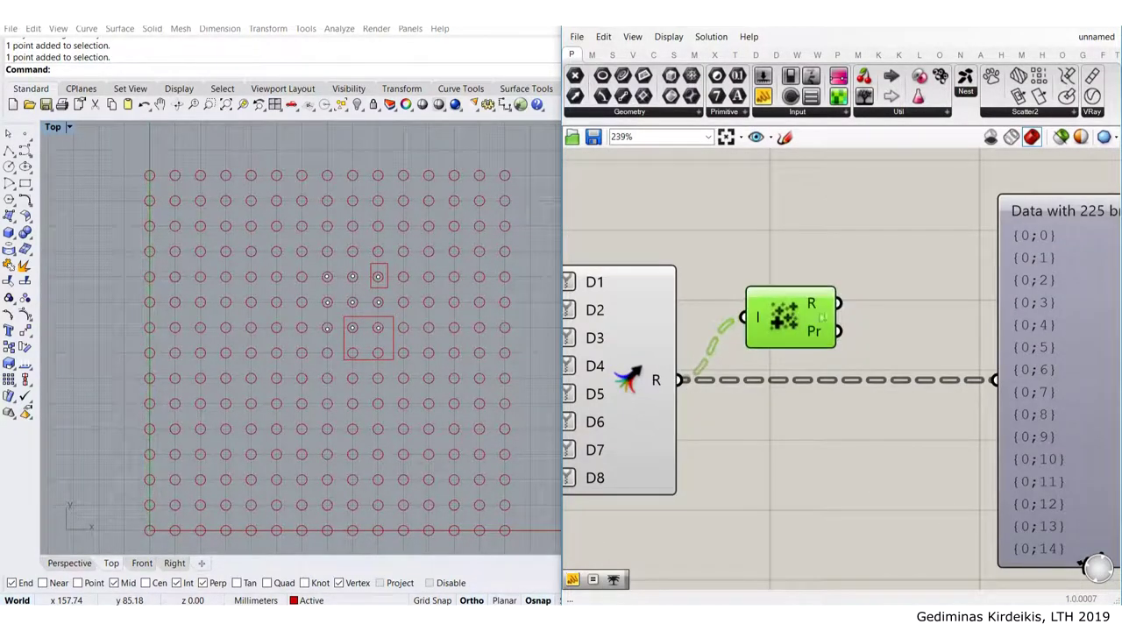
# Add a Panel beside Mass Addition and connect the component's Result output to it
pyautogui.moveTo(843, 306); pyautogui.dragTo(766, 289, button='right')
pyautogui.moveTo(763, 96); pyautogui.dragTo(823, 248)
pyautogui.moveTo(724, 284); pyautogui.dragTo(725, 233)
pyautogui.moveTo(940, 199); pyautogui.dragTo(1003, 203)
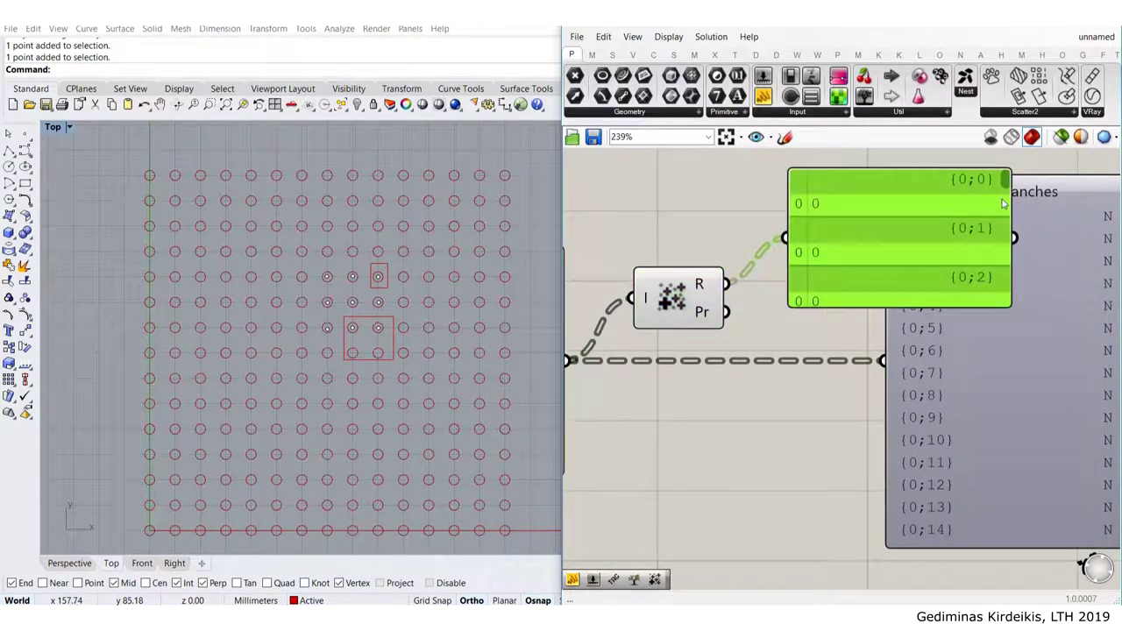
# Examine the marked cells in Rhino's Top viewport and the data structure of Mass Addition's Result output
pyautogui.scroll(-3, 672, 298)
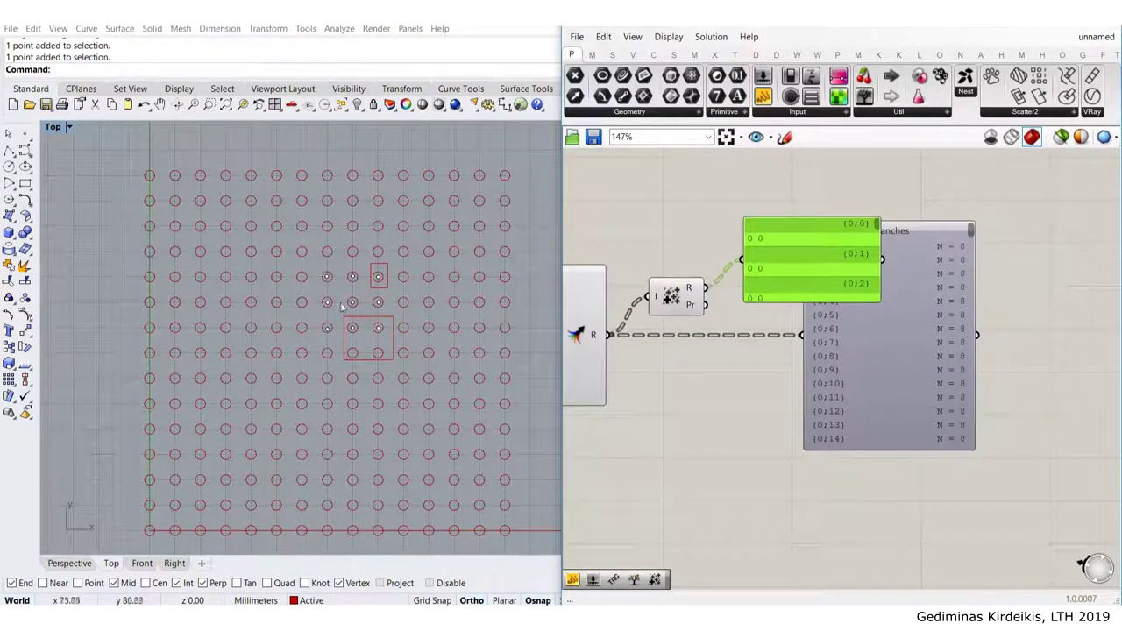
pyautogui.scroll(4, 361, 305)
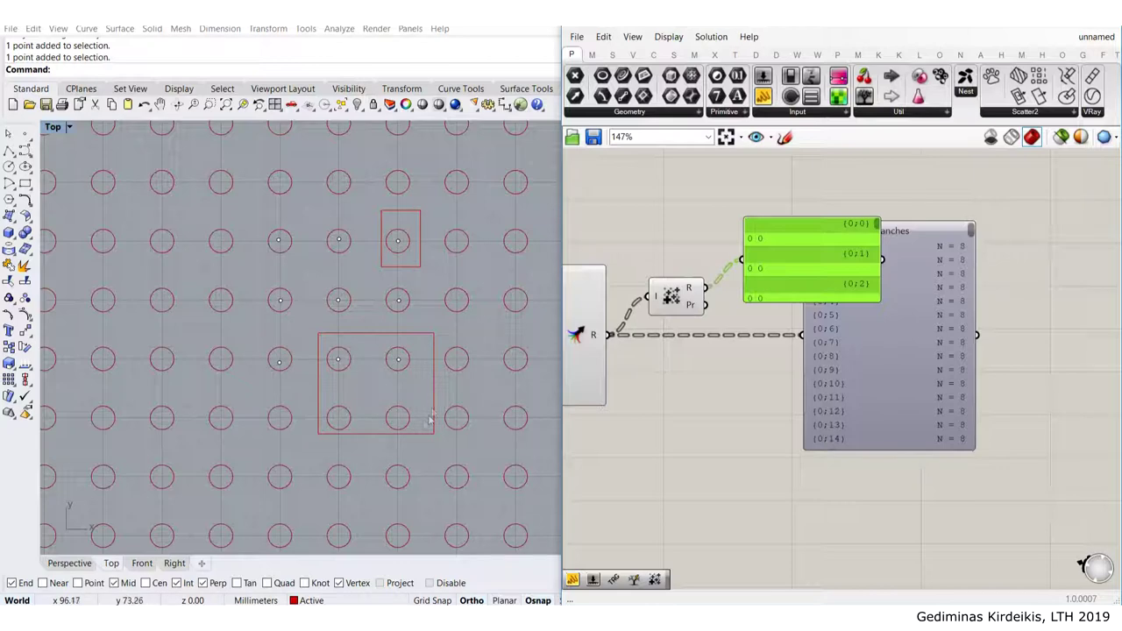
pyautogui.scroll(-5, 422, 363)
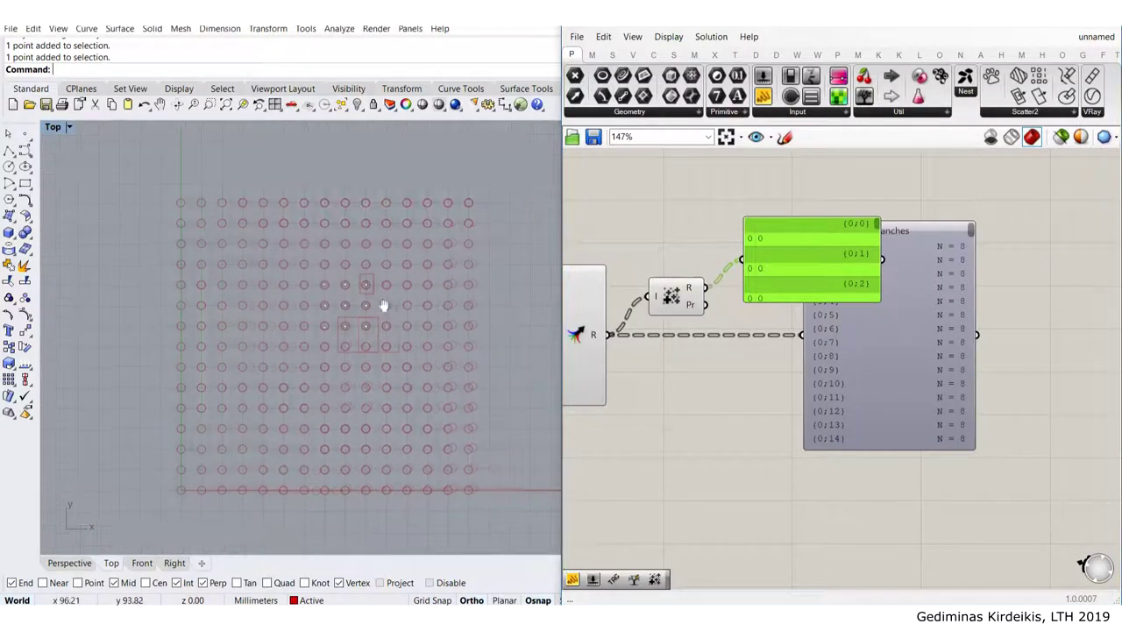
pyautogui.scroll(2, 680, 315)
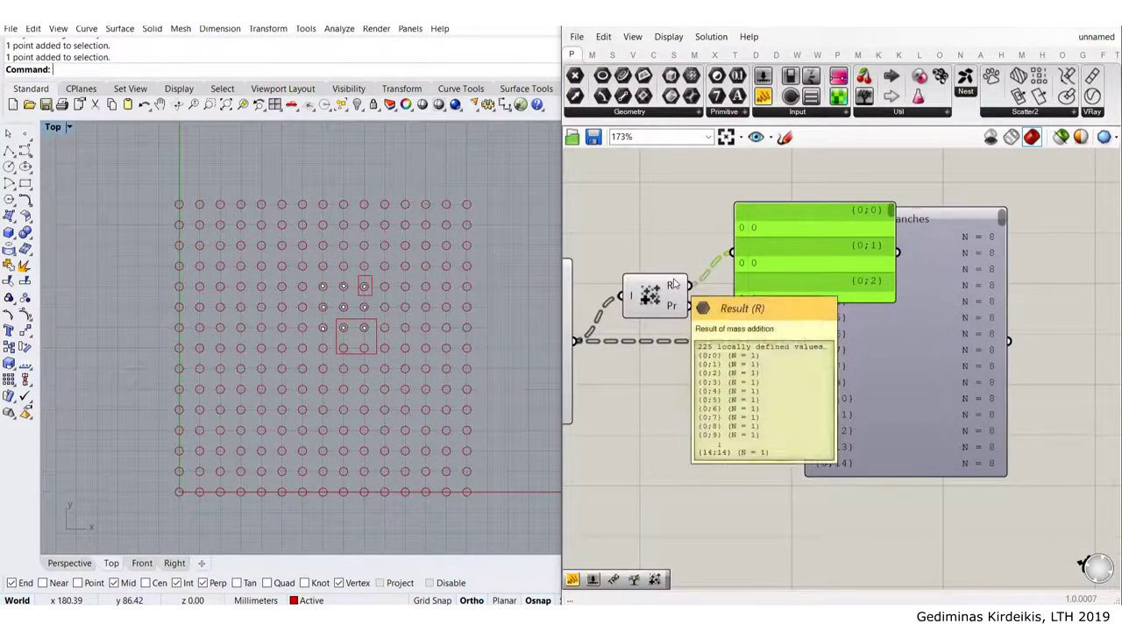
# Delete the branch structure viewer, and enlarge the Mass Addition result Panel and move it farther from the component
pyautogui.click(980, 362)
pyautogui.press('Delete')
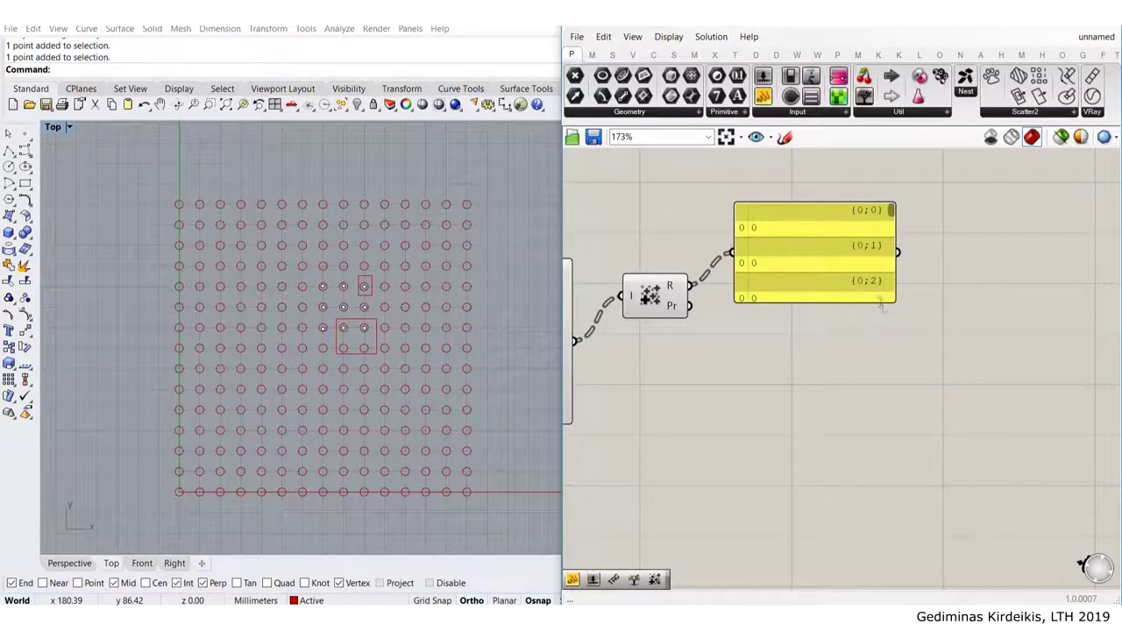
pyautogui.moveTo(890, 306); pyautogui.dragTo(893, 552)
pyautogui.scroll(-3, 851, 426)
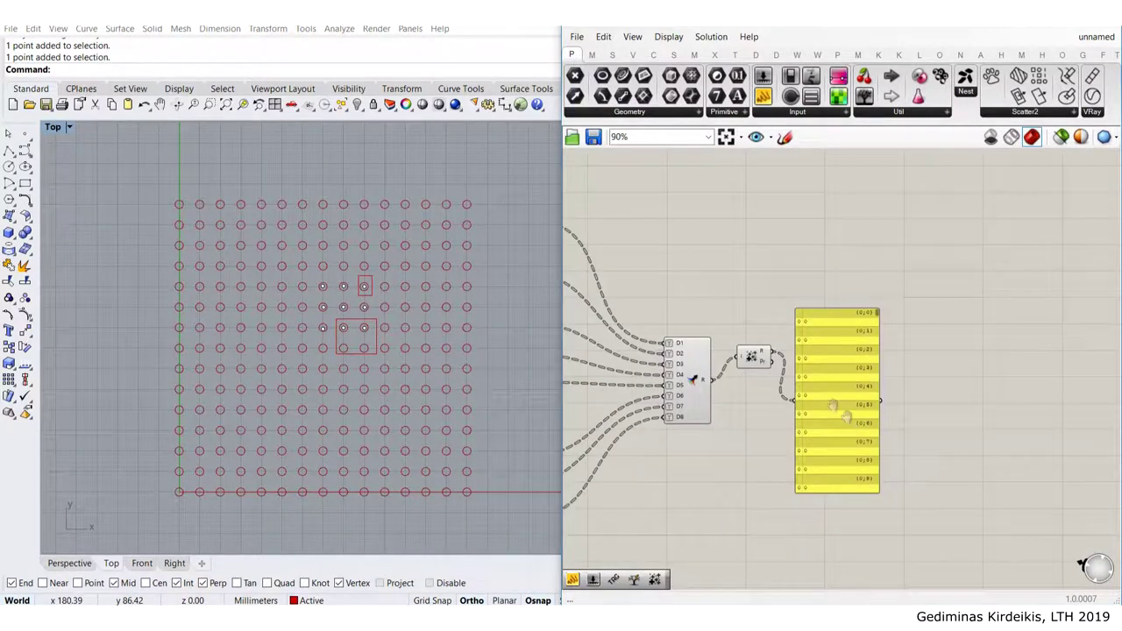
pyautogui.scroll(2, 775, 317)
pyautogui.moveTo(745, 300); pyautogui.dragTo(891, 298)
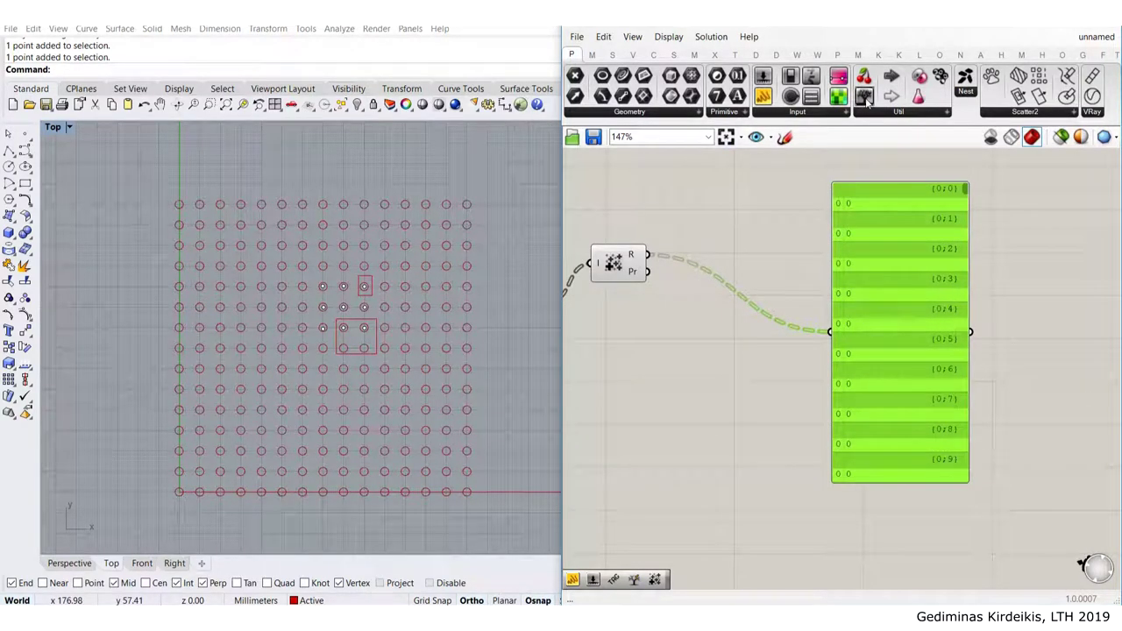
# Inspect the branch tree of Mass Addition's Result output with a temporary, enlarged Param Viewer, and delete the viewer
pyautogui.moveTo(865, 99); pyautogui.dragTo(735, 235)
pyautogui.moveTo(648, 254); pyautogui.dragTo(652, 230)
pyautogui.doubleClick(757, 240)
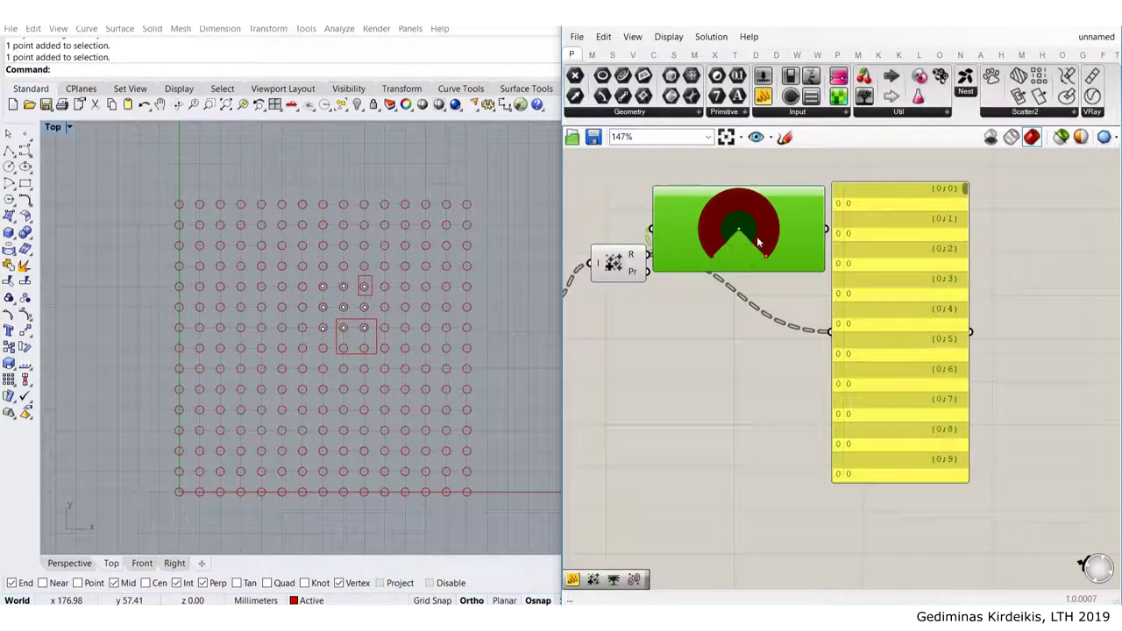
pyautogui.moveTo(824, 277); pyautogui.dragTo(960, 482)
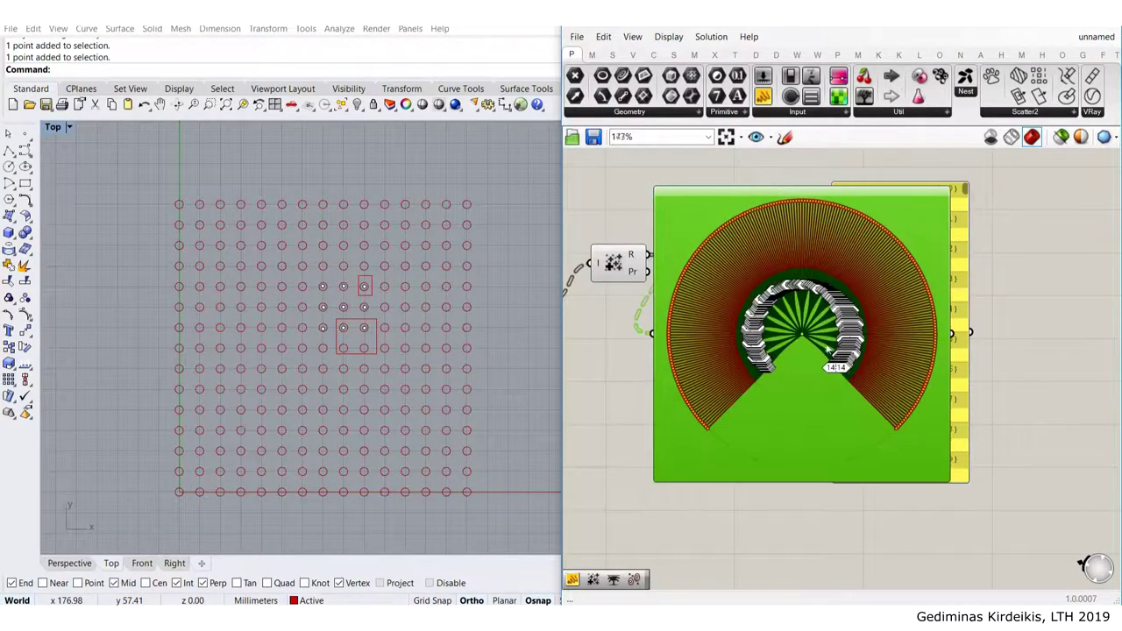
pyautogui.scroll(8, 799, 343)
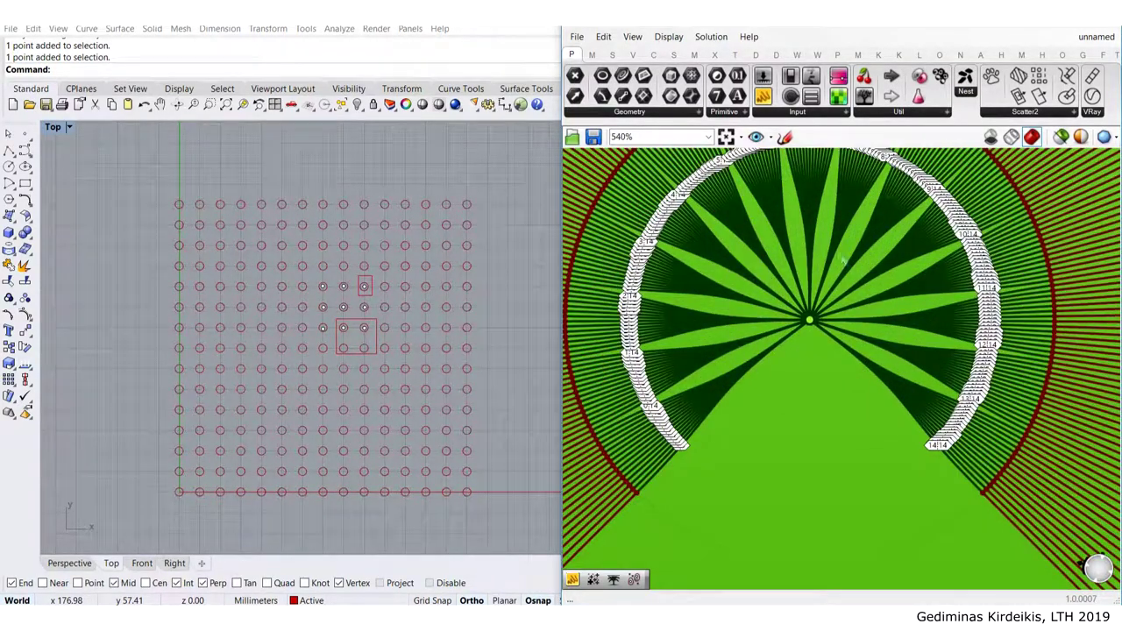
pyautogui.scroll(-6, 854, 344)
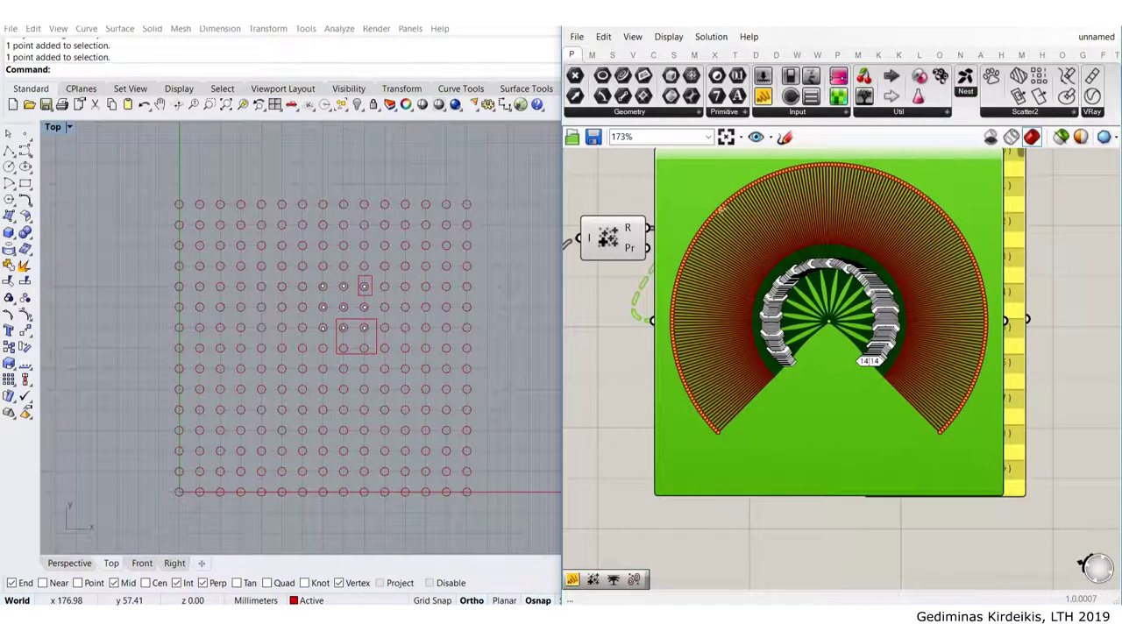
pyautogui.press('Delete')
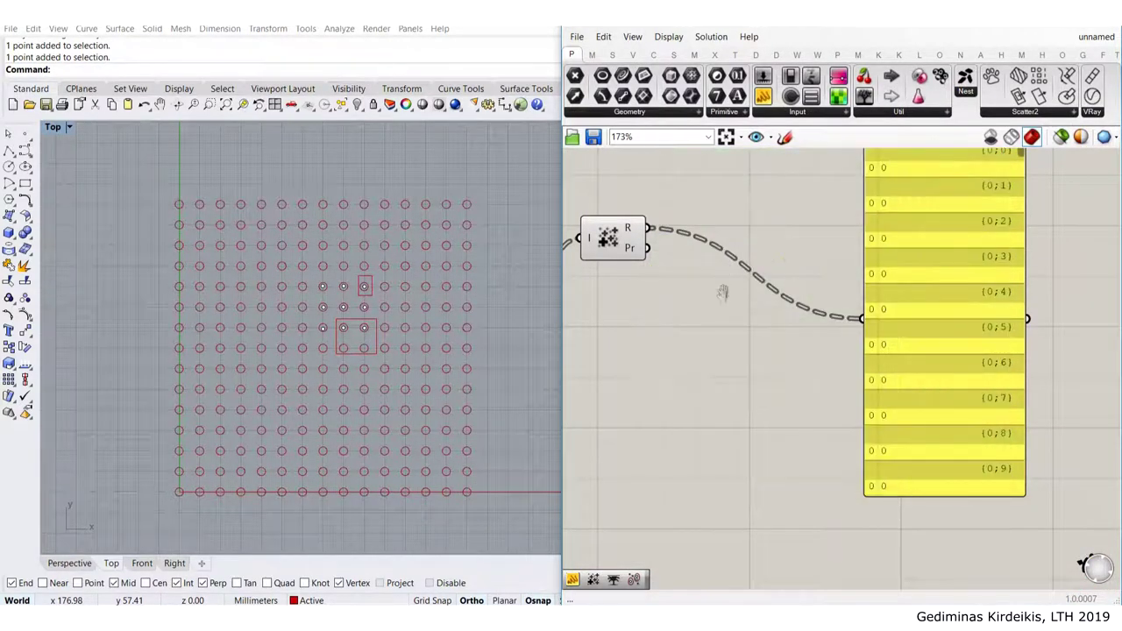
# Add a Trim Tree component fed by Mass Addition's Result and connect its Tree output to the result Panel
pyautogui.moveTo(722, 288); pyautogui.dragTo(711, 370, button='right')
pyautogui.scroll(-2, 714, 355)
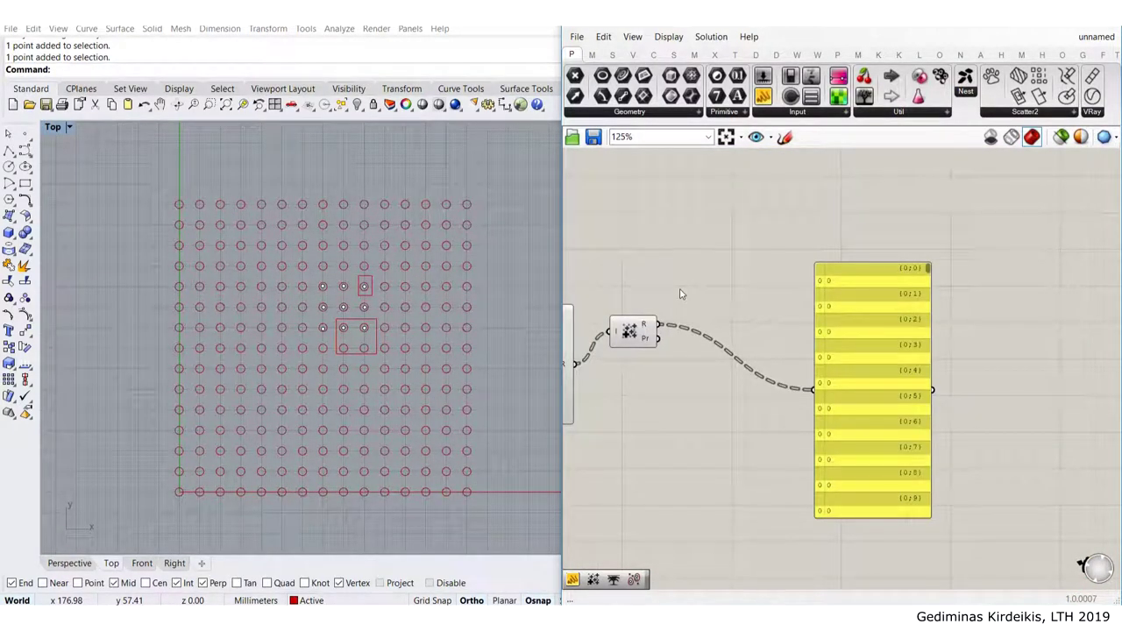
pyautogui.doubleClick(713, 254)
pyautogui.write('tr')
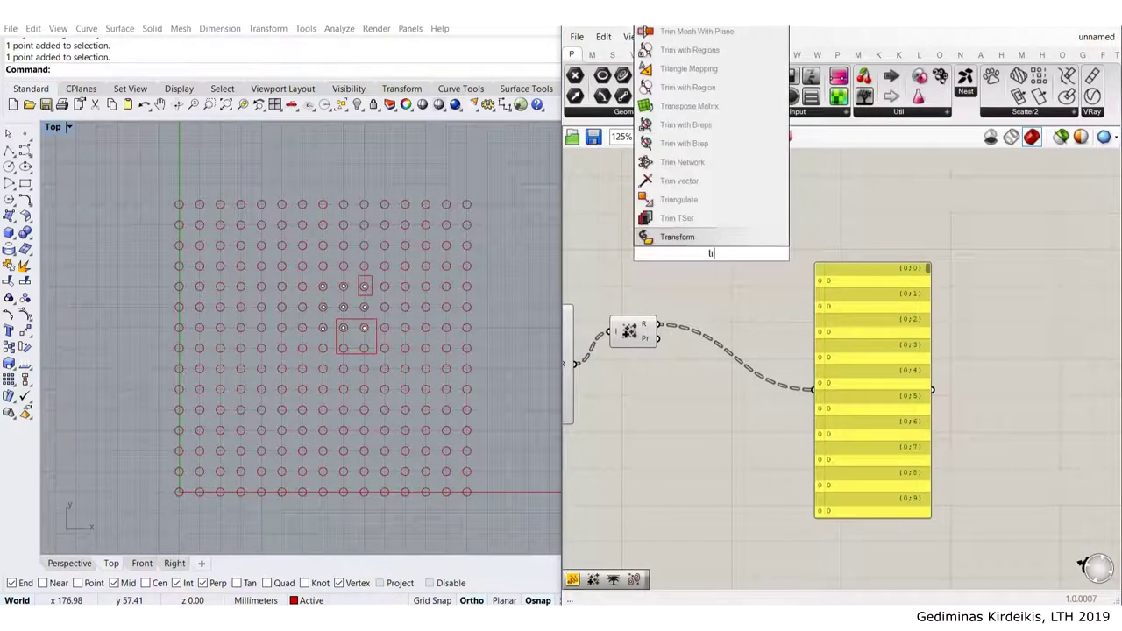
pyautogui.write('im tree')
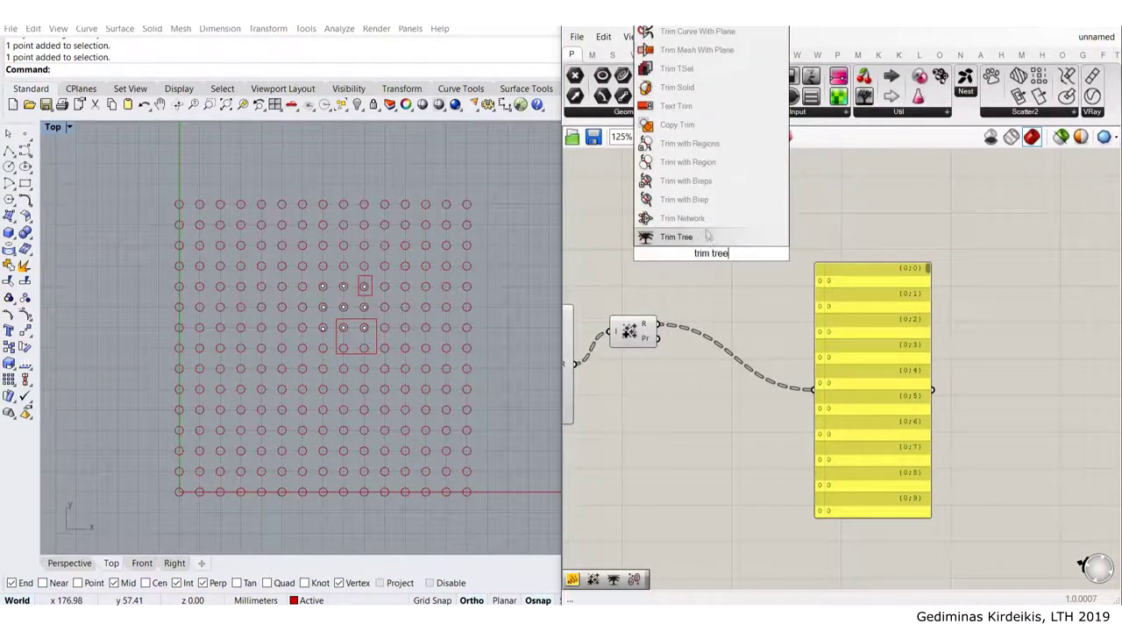
pyautogui.press('Return')
pyautogui.scroll(3, 663, 301)
pyautogui.moveTo(657, 335); pyautogui.dragTo(705, 210)
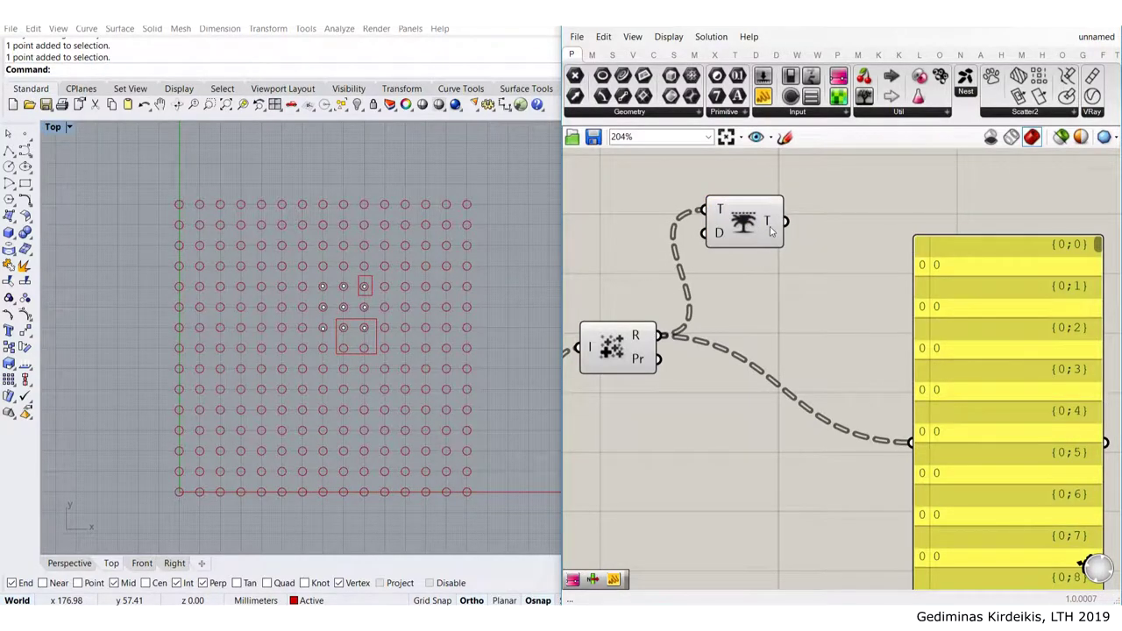
pyautogui.moveTo(787, 222); pyautogui.dragTo(912, 442)
# Compare the neighbour sums in branch {7} of the result Panel with the marked cells in Rhino's Top viewport
pyautogui.moveTo(969, 329); pyautogui.dragTo(854, 243, button='right')
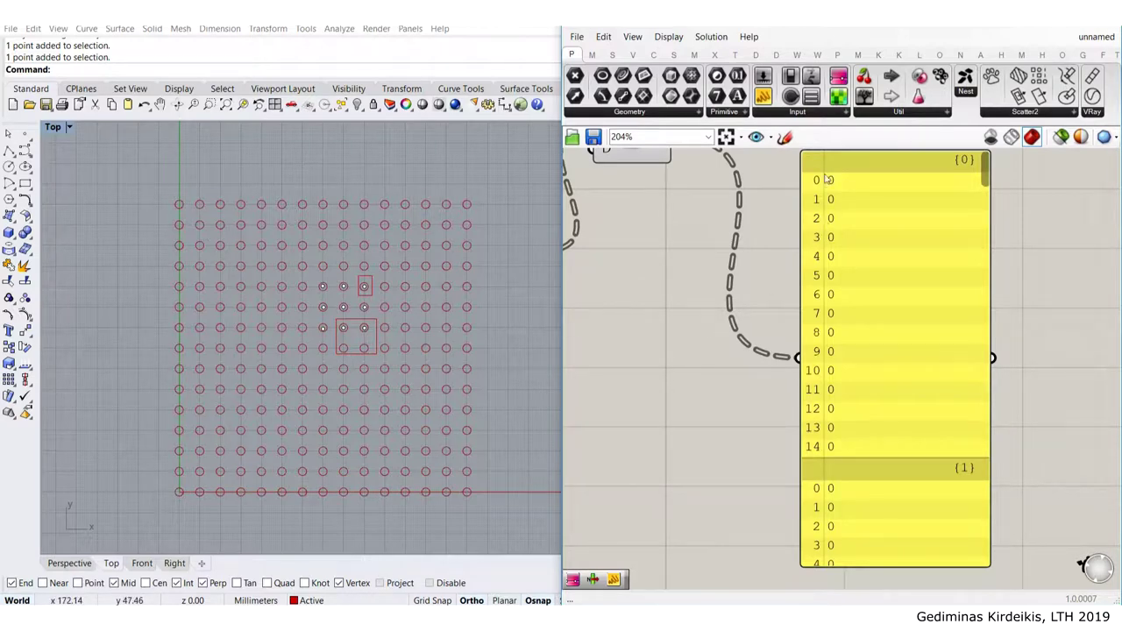
pyautogui.moveTo(984, 177); pyautogui.dragTo(989, 356)
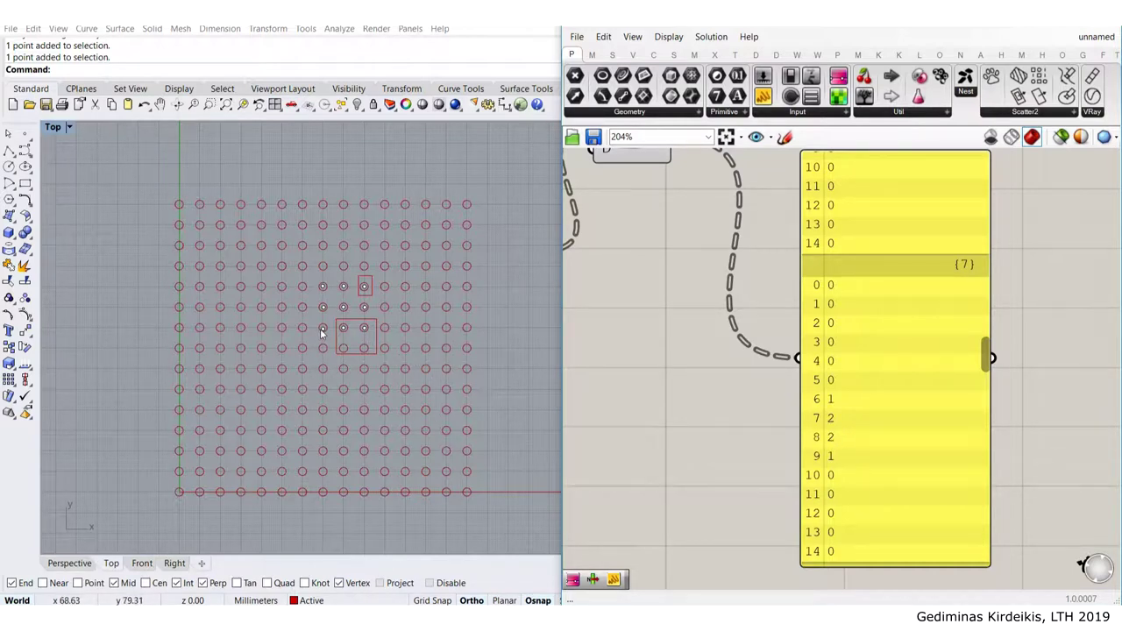
pyautogui.scroll(8, 337, 293)
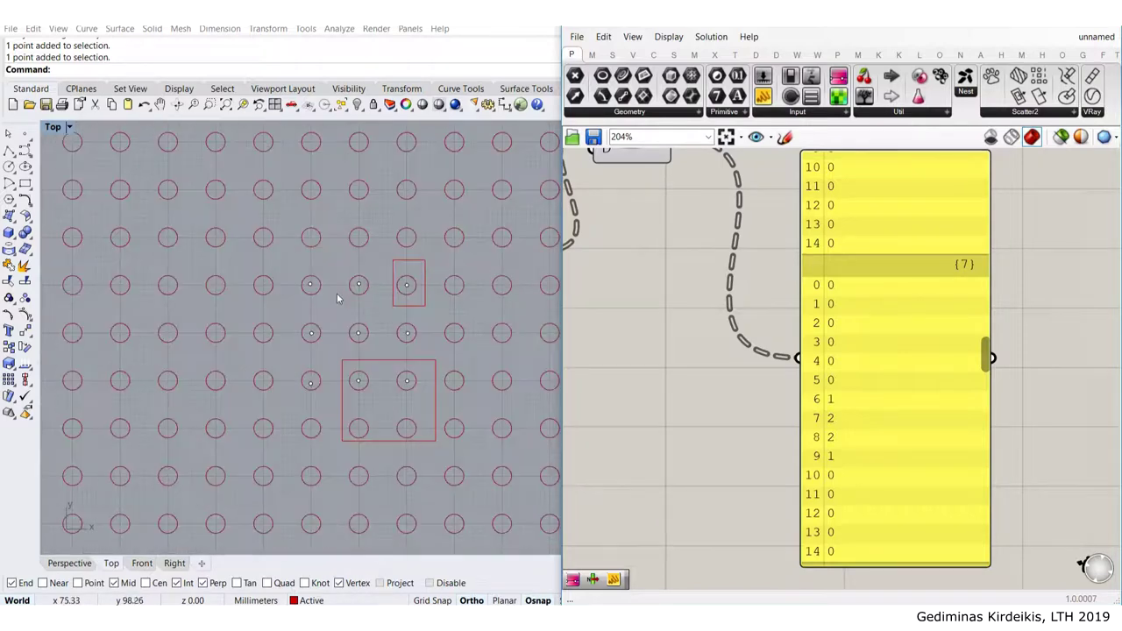
# Delete the nine marker points from the cell grid in Rhino's Top viewport
pyautogui.moveTo(198, 210); pyautogui.dragTo(409, 411)
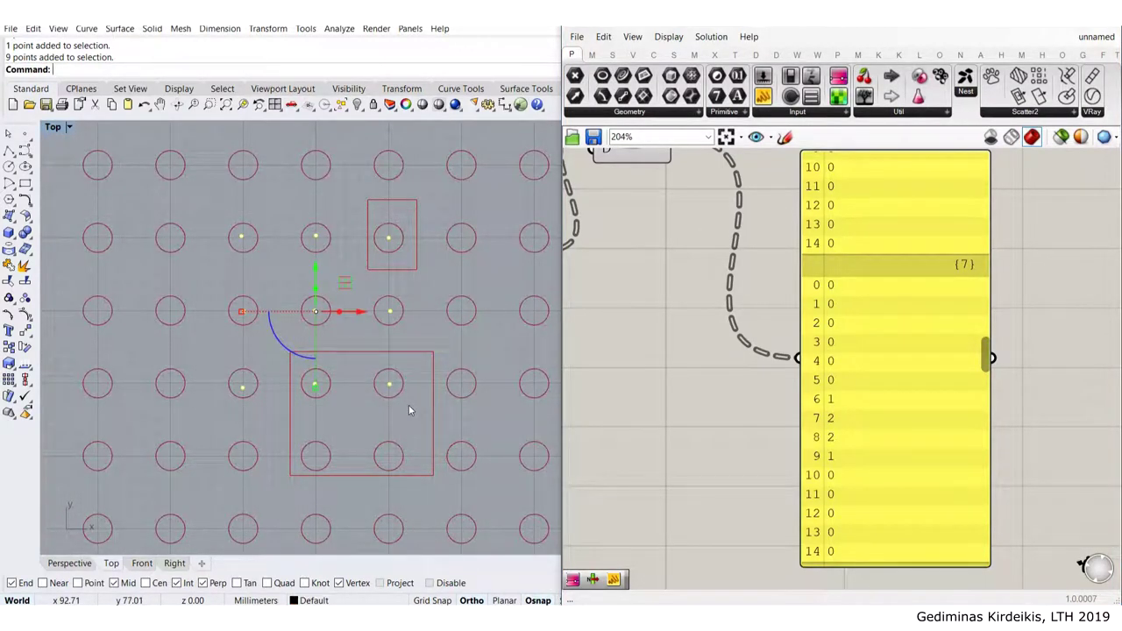
pyautogui.press('Delete')
pyautogui.scroll(-8, 289, 267)
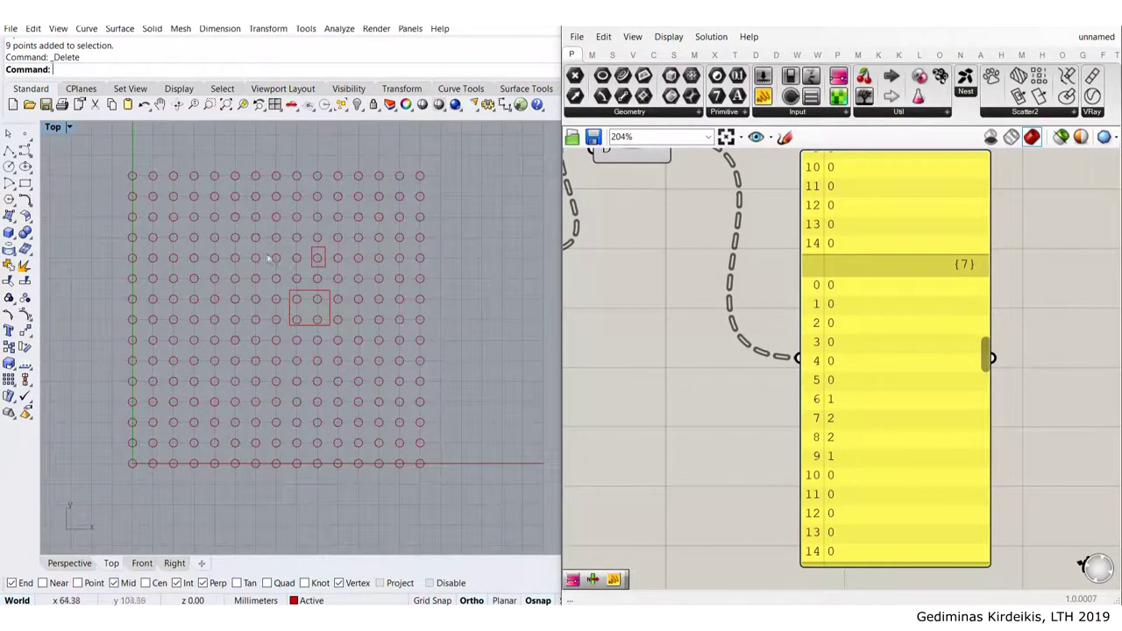
pyautogui.scroll(-3, 298, 286)
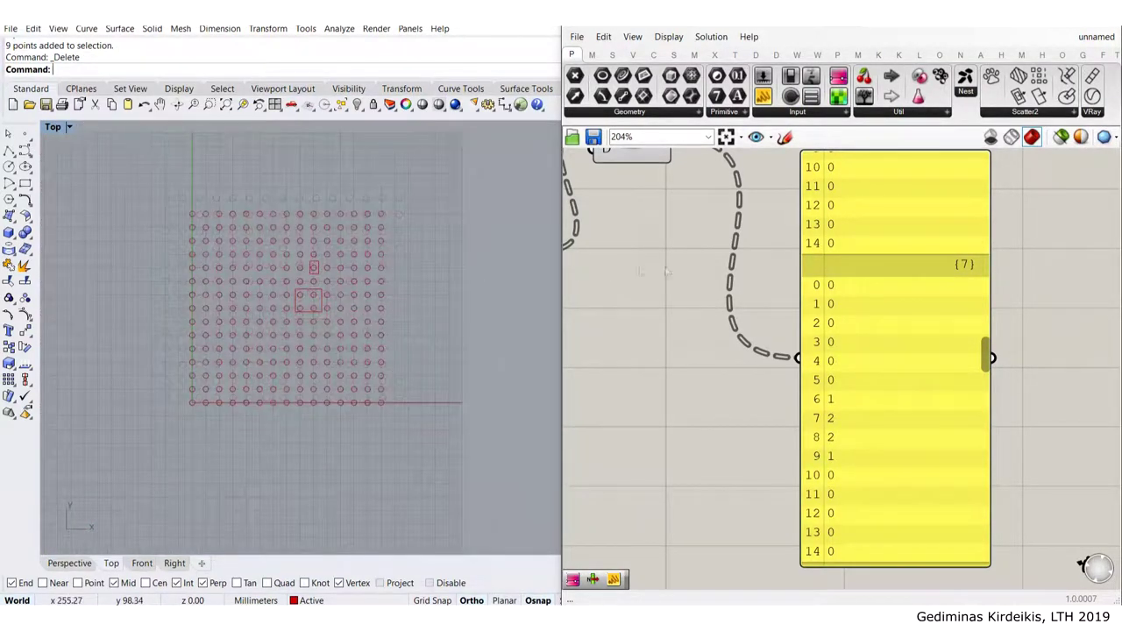
# Line up the Mass Addition and Trim Tree components with Merge's output, and return the result Panel to its first values
pyautogui.scroll(-8, 700, 310)
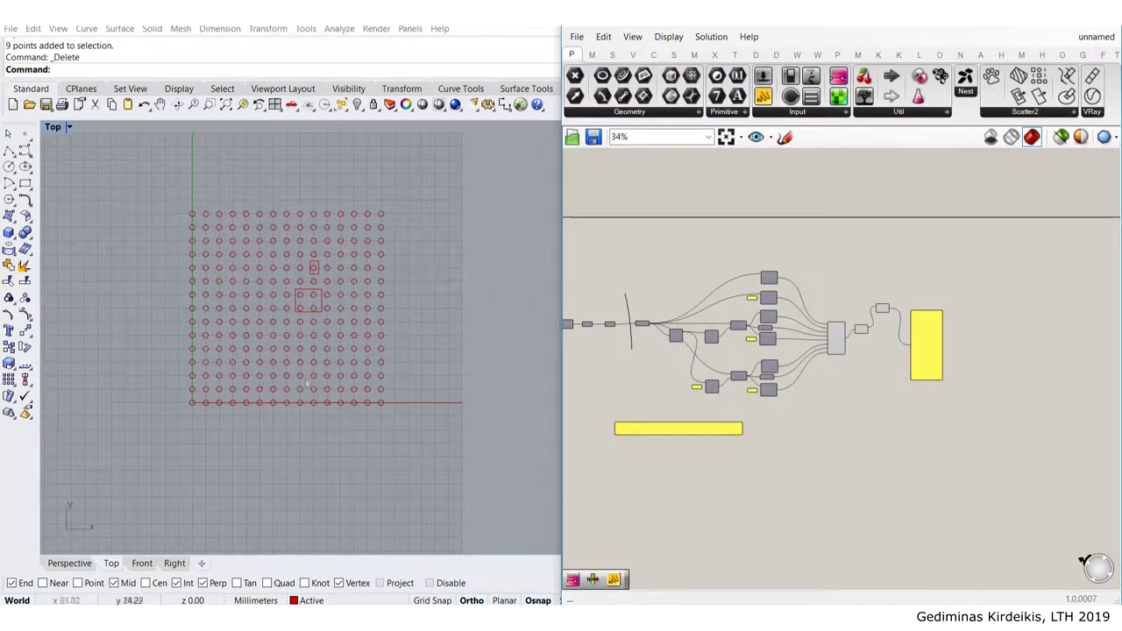
pyautogui.scroll(6, 855, 339)
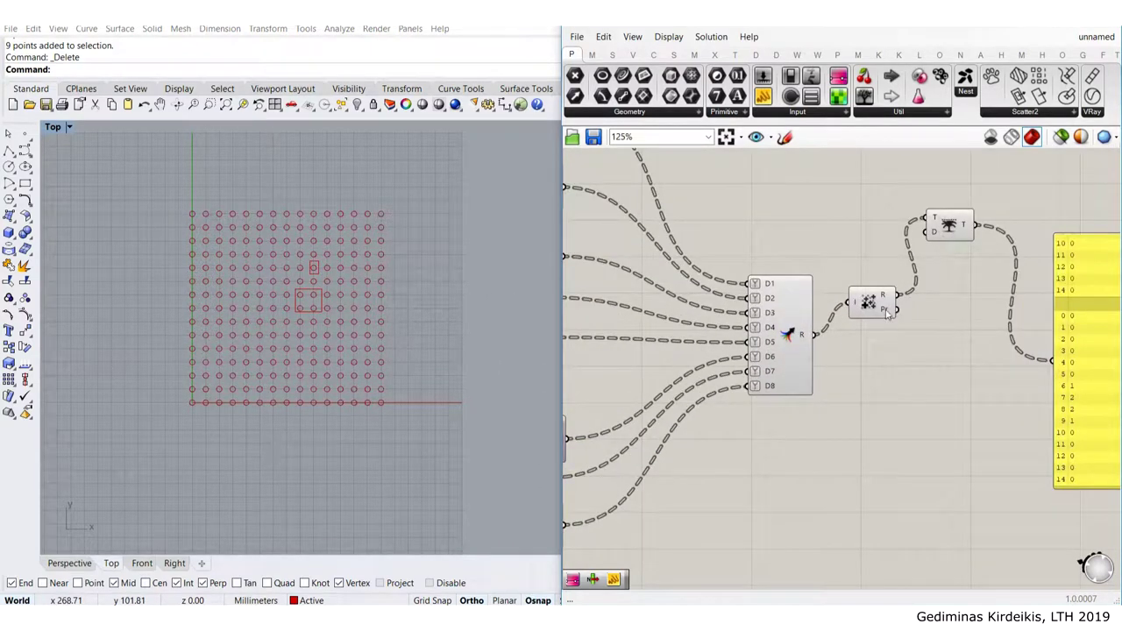
pyautogui.moveTo(887, 315); pyautogui.dragTo(883, 346)
pyautogui.moveTo(954, 226); pyautogui.dragTo(959, 350)
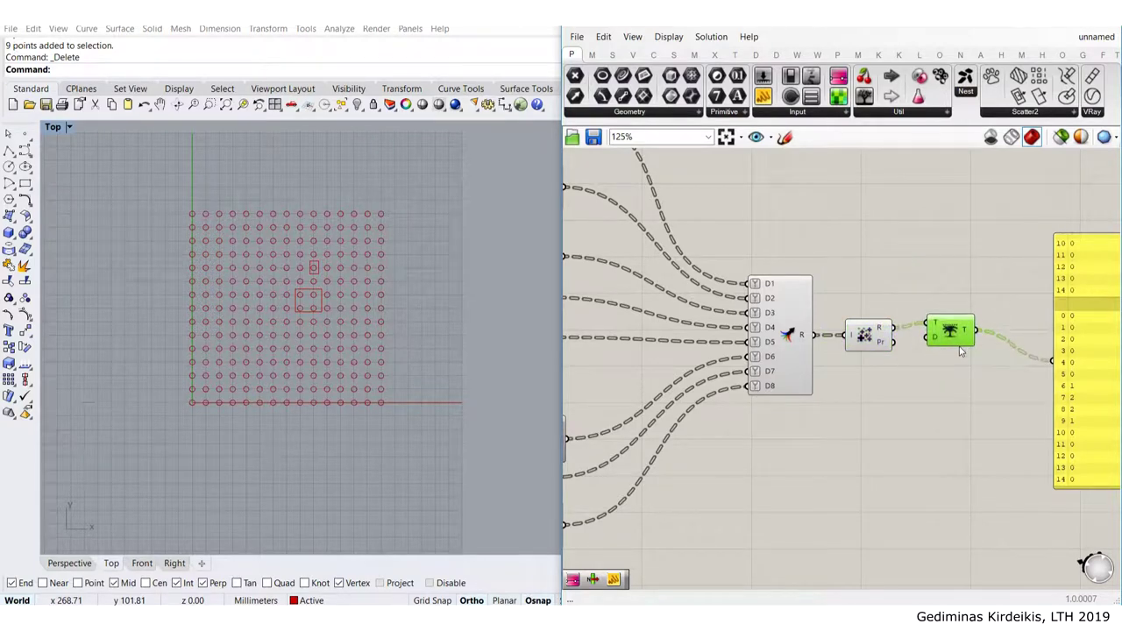
pyautogui.moveTo(1026, 353); pyautogui.dragTo(828, 368, button='right')
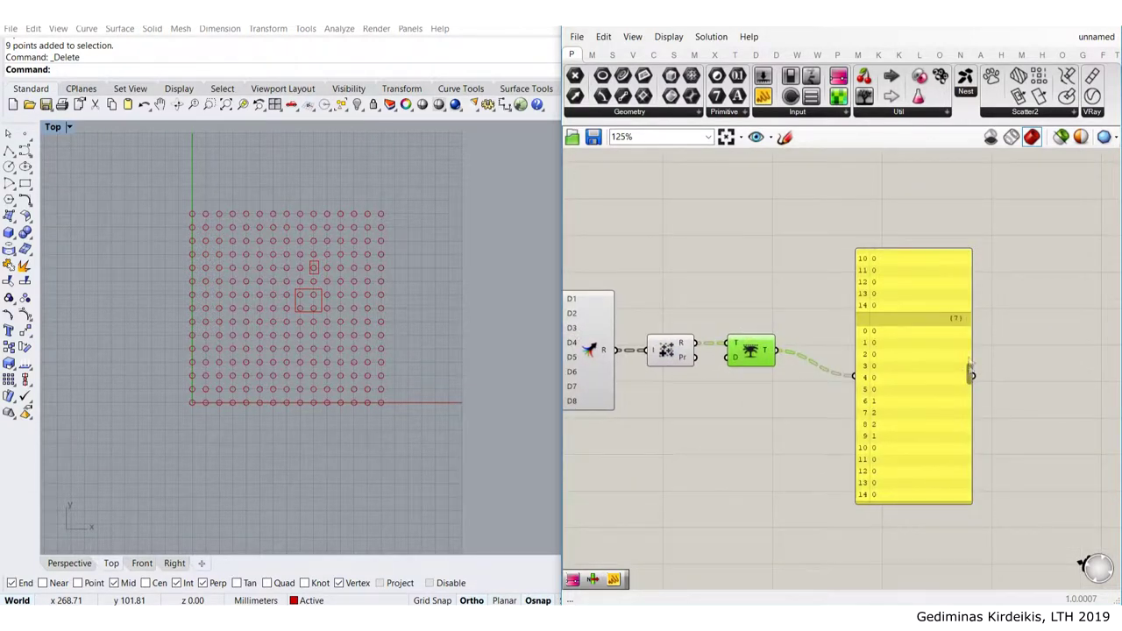
pyautogui.moveTo(971, 376); pyautogui.dragTo(976, 252)
# Move the Game of Life rules Panel so it sits below the Mass Addition and Trim Tree components
pyautogui.scroll(-5, 747, 391)
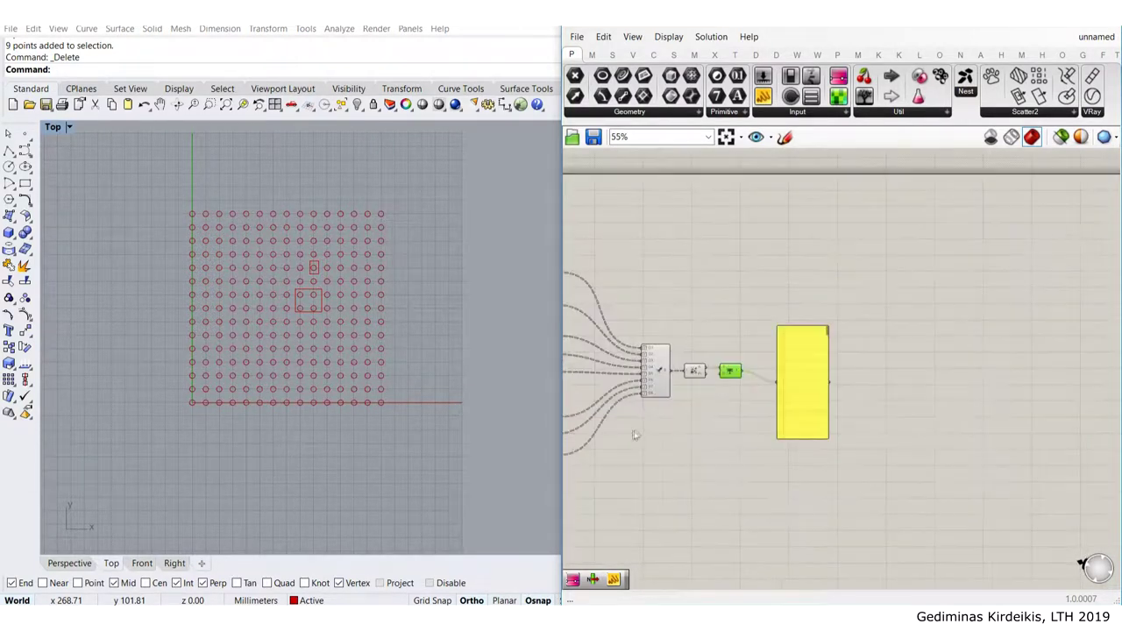
pyautogui.moveTo(633, 435); pyautogui.dragTo(863, 359, button='right')
pyautogui.scroll(1, 651, 446)
pyautogui.moveTo(653, 444); pyautogui.dragTo(1044, 403)
pyautogui.moveTo(1044, 404); pyautogui.dragTo(807, 405, button='right')
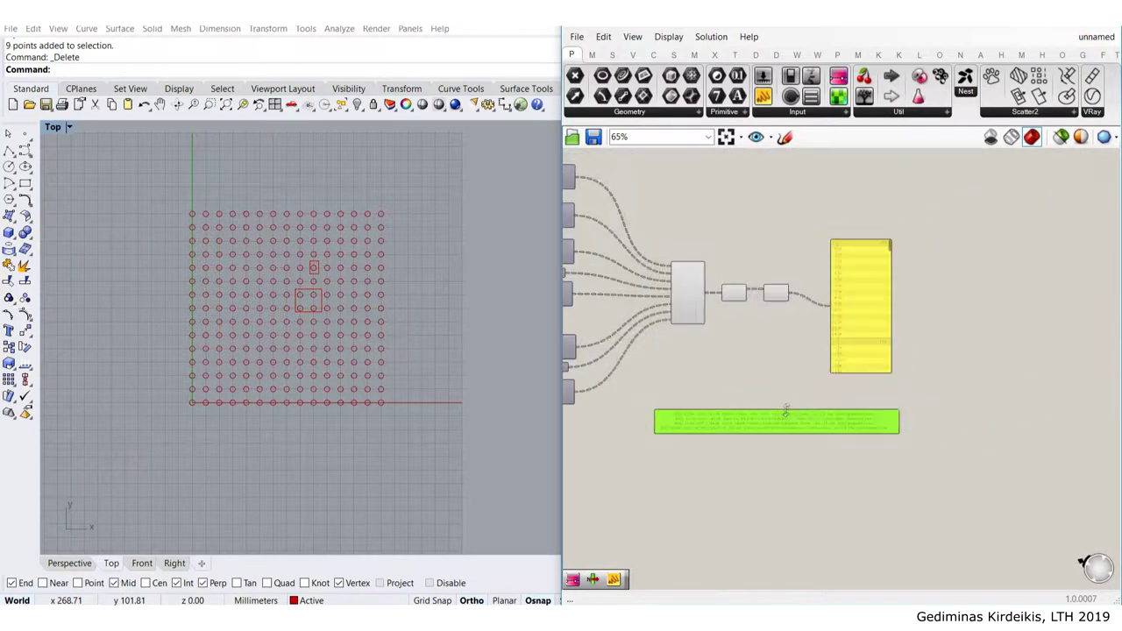
pyautogui.scroll(3, 728, 394)
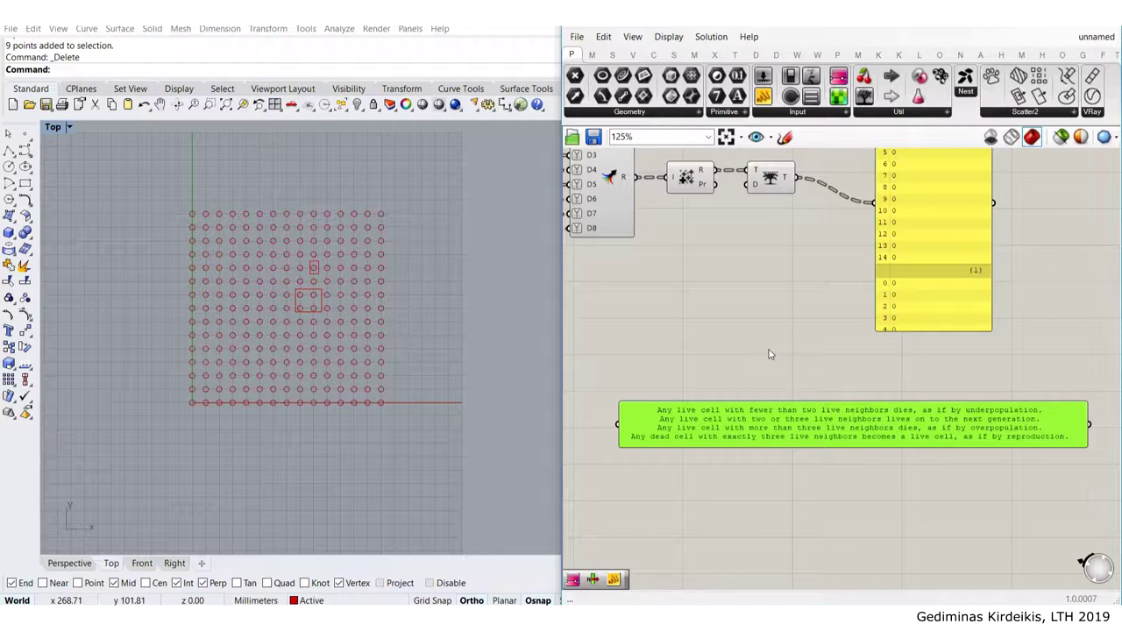
# Move the result Panel farther from Trim Tree, level with its output, leaving free canvas between them
pyautogui.scroll(-5, 791, 328)
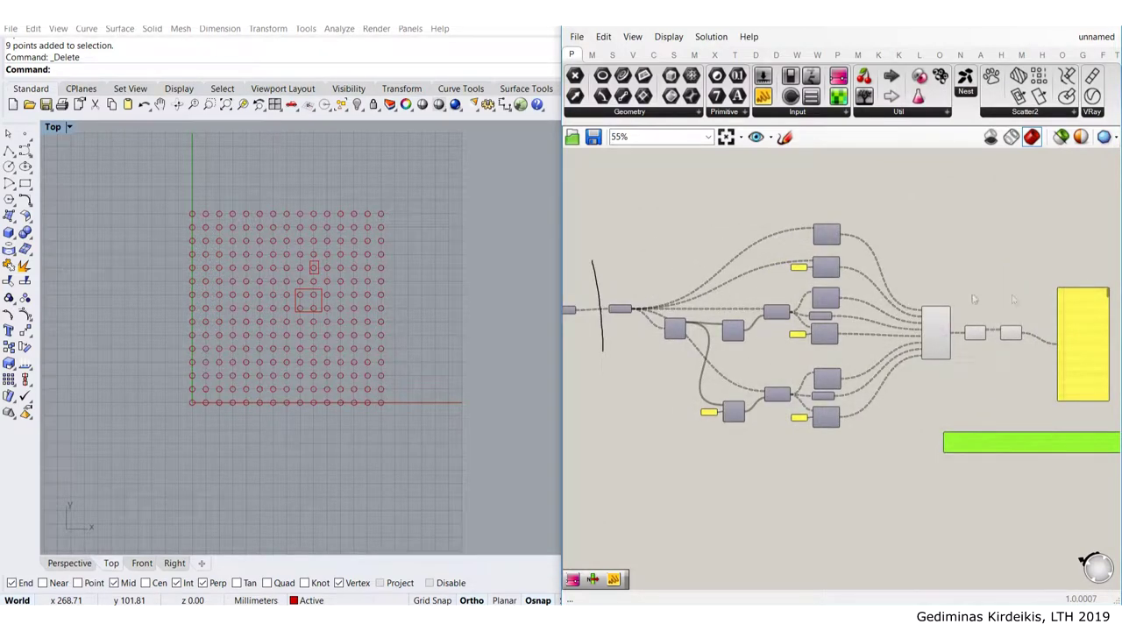
pyautogui.scroll(3, 979, 296)
pyautogui.moveTo(951, 318); pyautogui.dragTo(860, 316, button='right')
pyautogui.moveTo(860, 316); pyautogui.dragTo(1044, 295)
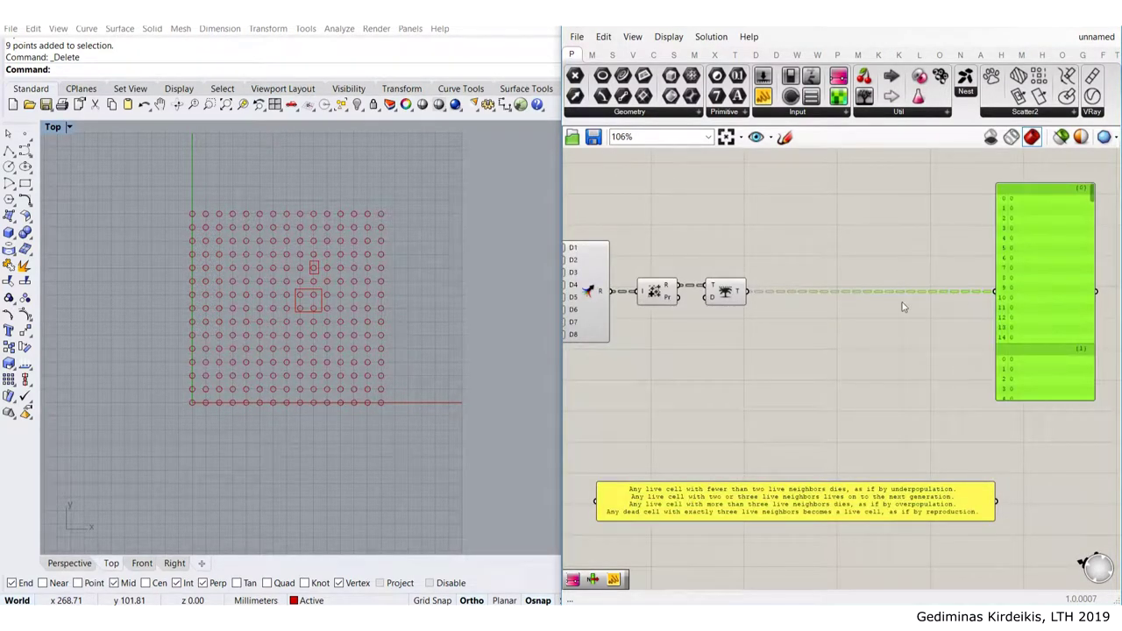
# Read the Game of Life rules in the rules Panel
pyautogui.scroll(3, 659, 497)
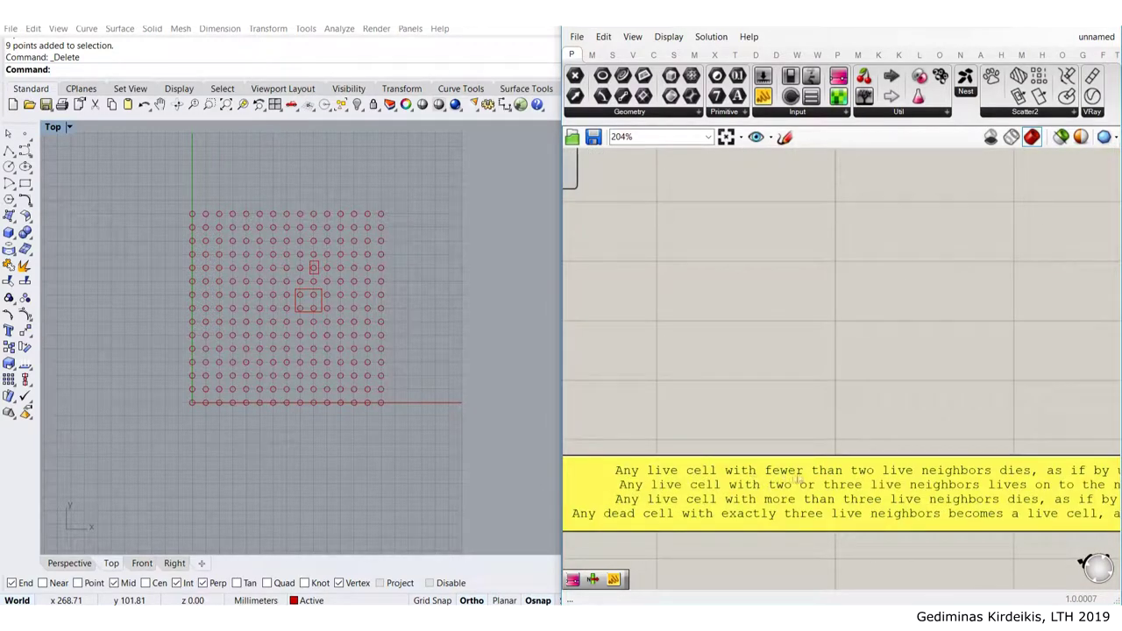
pyautogui.moveTo(880, 480); pyautogui.dragTo(771, 456, button='right')
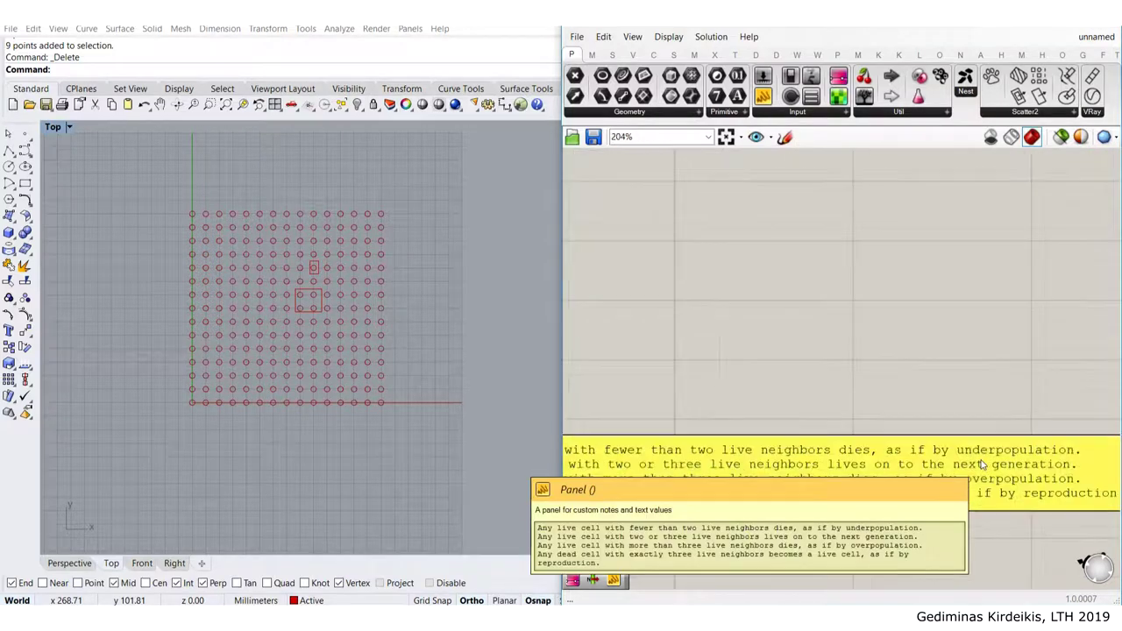
pyautogui.scroll(-3, 983, 465)
pyautogui.moveTo(926, 333); pyautogui.dragTo(810, 327, button='right')
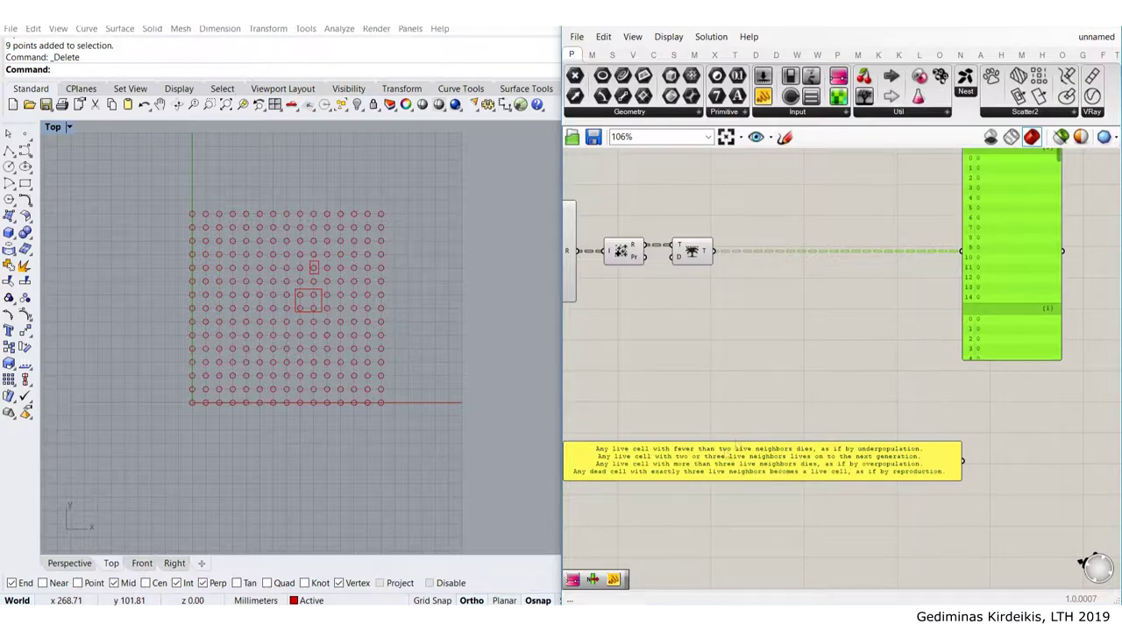
# Examine the wording of the live-cell and dead-cell rules up close in the rules Panel
pyautogui.scroll(3, 759, 424)
pyautogui.scroll(3, 671, 372)
pyautogui.doubleClick(675, 332)
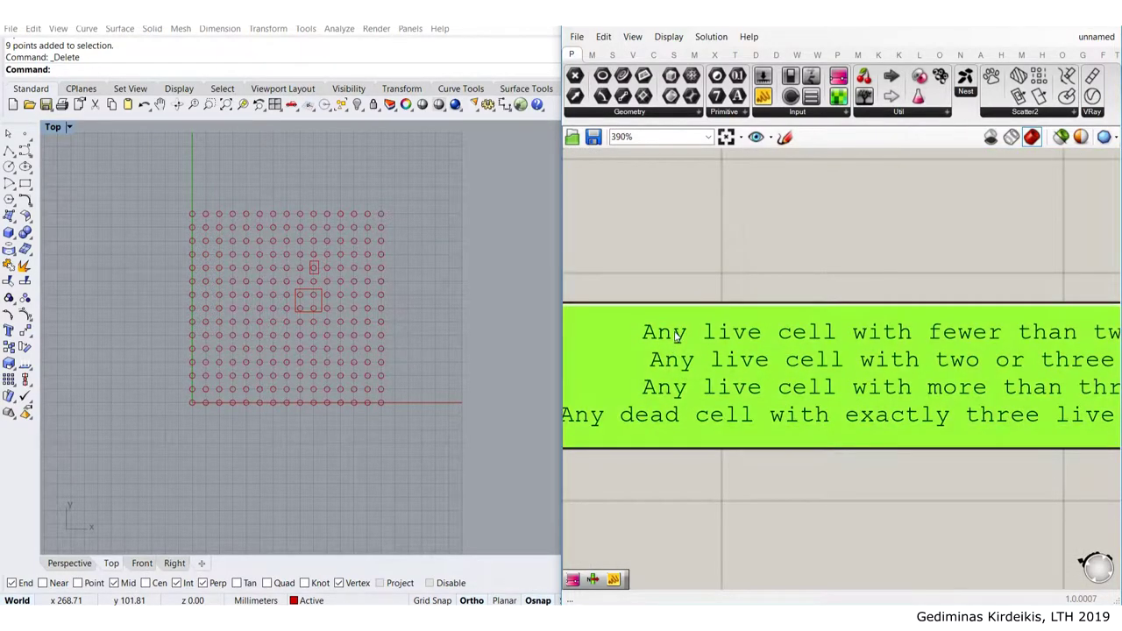
pyautogui.click(693, 284)
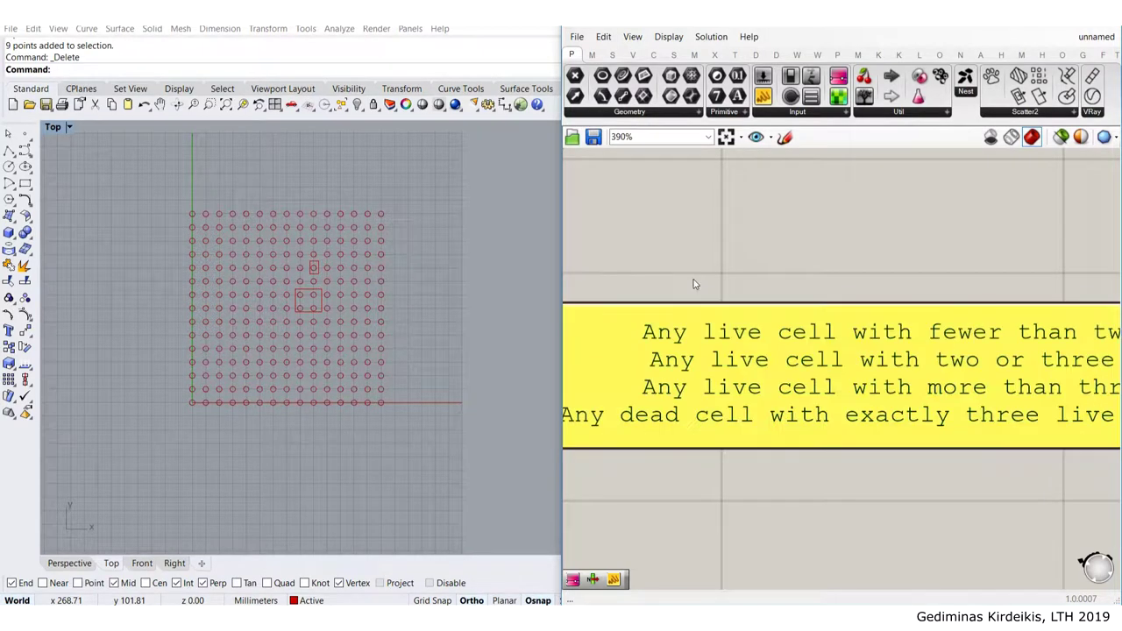
pyautogui.doubleClick(725, 366)
pyautogui.scroll(-2, 725, 366)
pyautogui.click(753, 275)
pyautogui.scroll(-3, 755, 316)
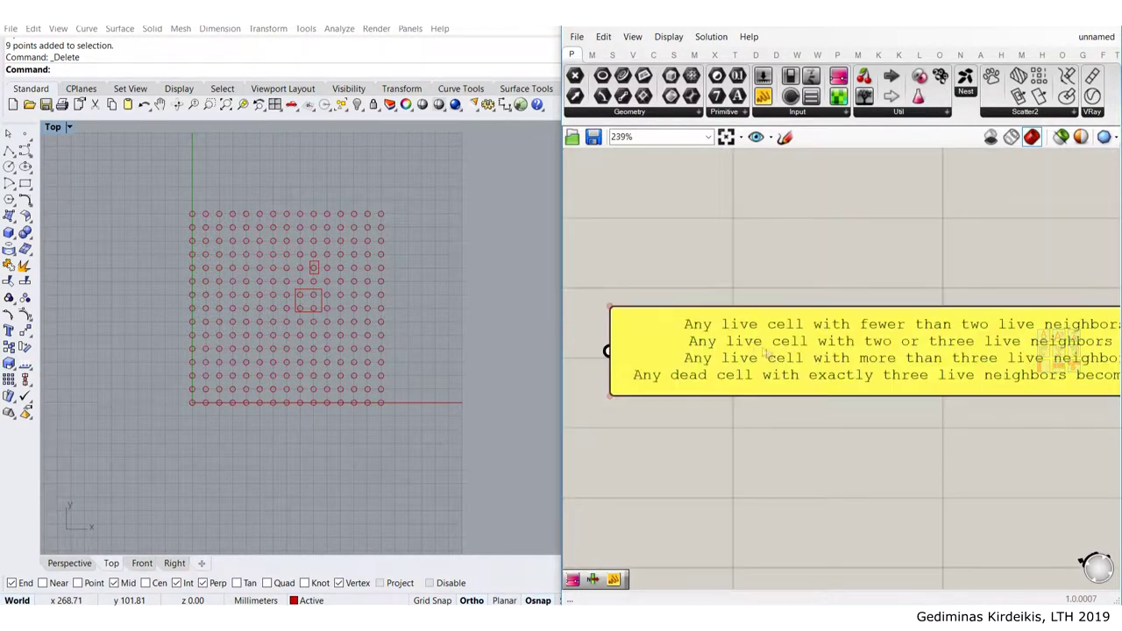
pyautogui.scroll(-3, 758, 349)
# Open the rules Panel's text, review the underpopulation, reproduction and overpopulation rules, and close it without changes
pyautogui.doubleClick(731, 342)
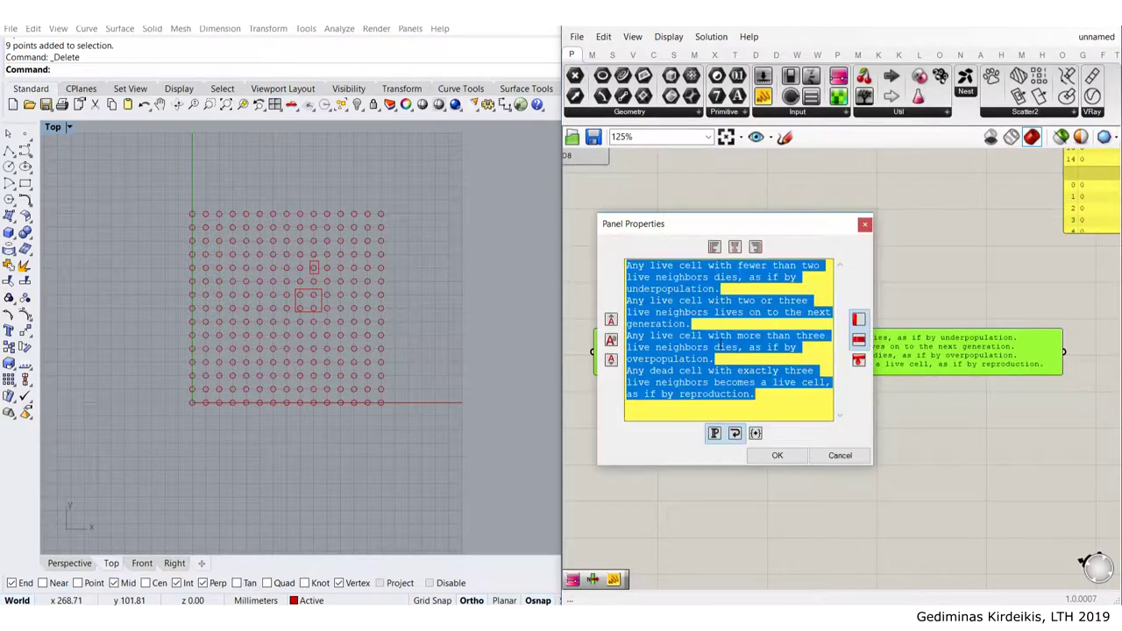
pyautogui.click(637, 276)
pyautogui.moveTo(627, 265); pyautogui.dragTo(725, 288)
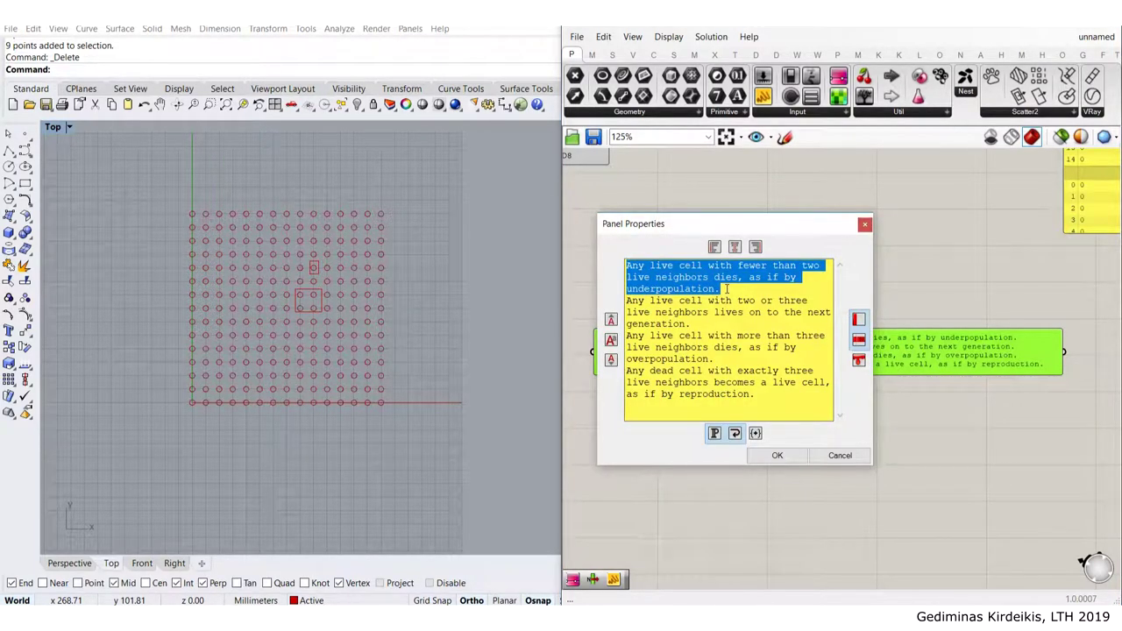
pyautogui.moveTo(777, 410); pyautogui.dragTo(631, 371)
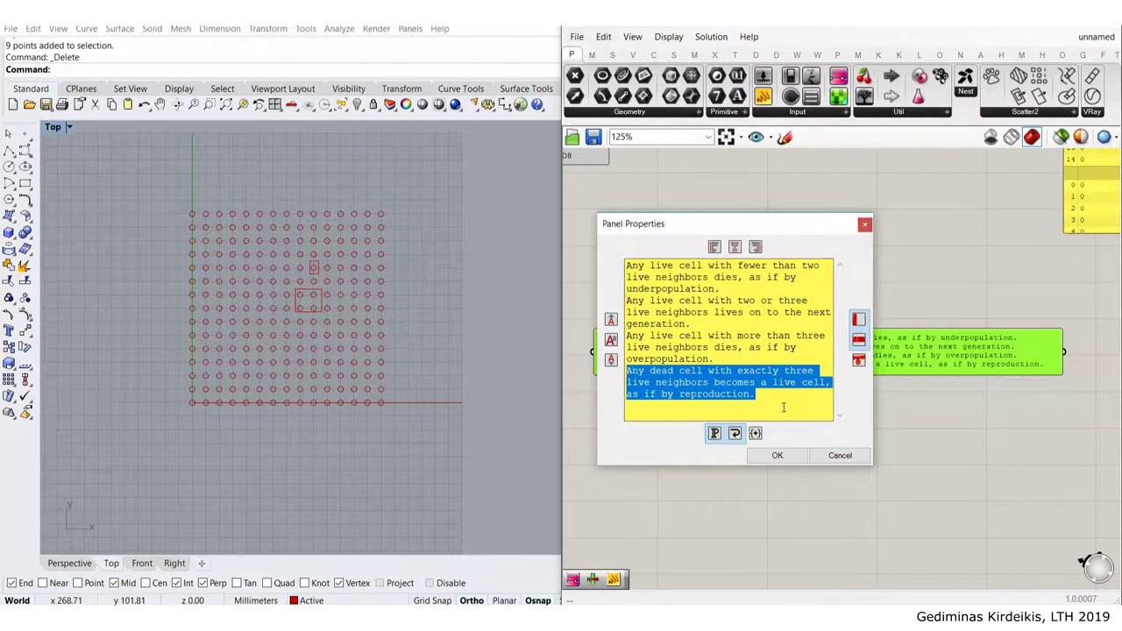
pyautogui.moveTo(712, 357); pyautogui.dragTo(623, 339)
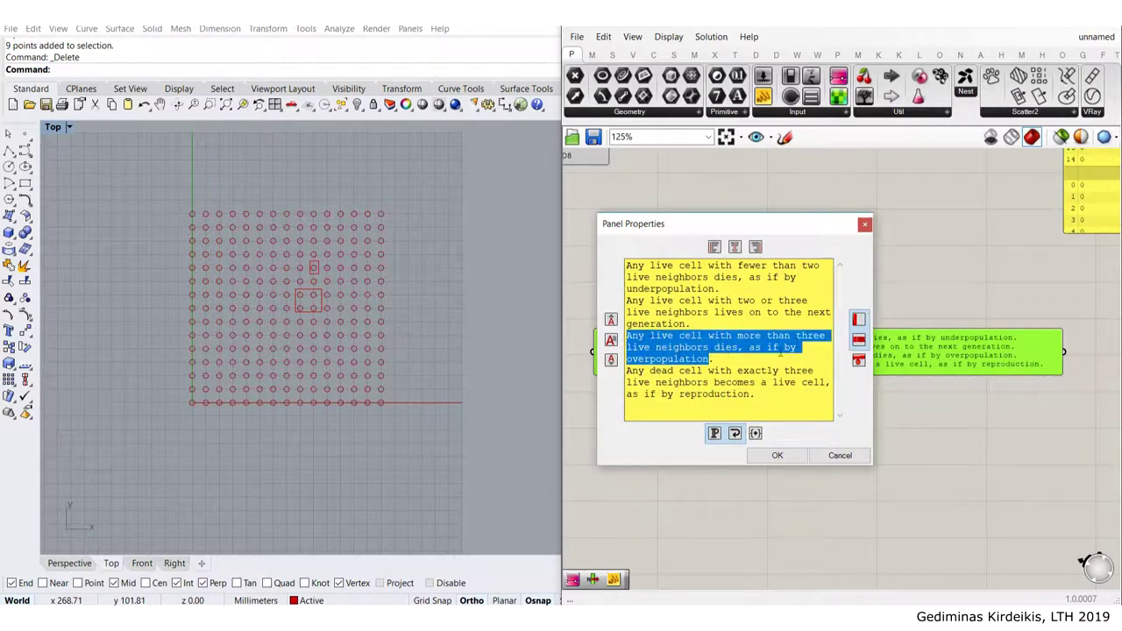
pyautogui.doubleClick(669, 288)
pyautogui.doubleClick(677, 358)
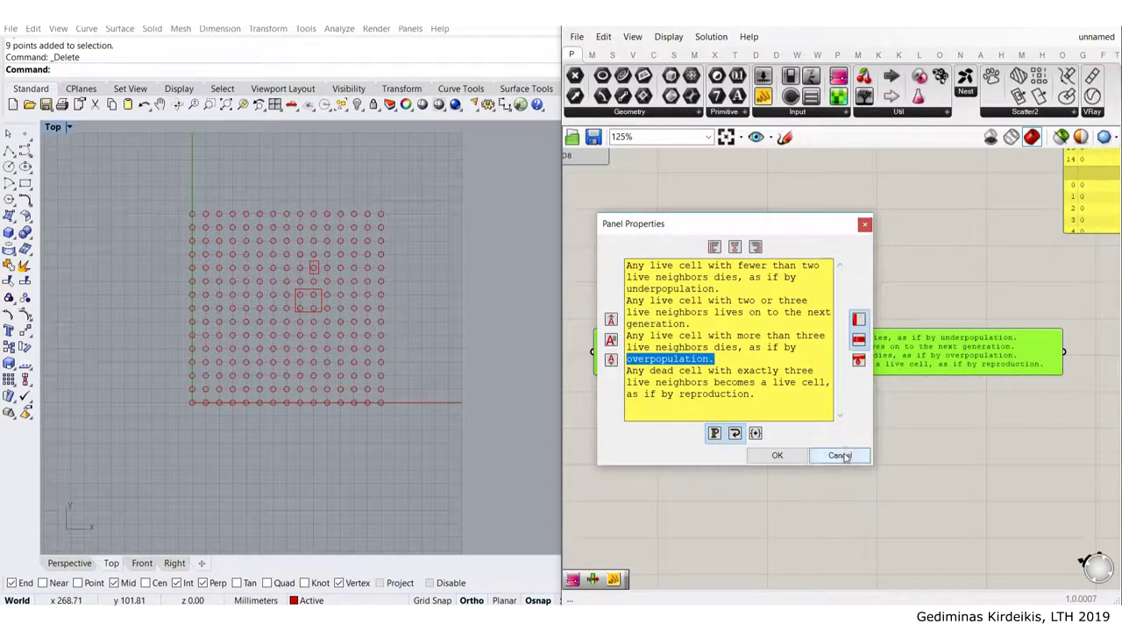
pyautogui.click(839, 455)
# Add a Smaller Than component between Trim Tree and the result Panel, and feed Trim Tree's output into its A input
pyautogui.moveTo(745, 154); pyautogui.dragTo(788, 299, button='right')
pyautogui.moveTo(899, 351); pyautogui.dragTo(696, 290, button='right')
pyautogui.moveTo(924, 265); pyautogui.dragTo(947, 294, button='right')
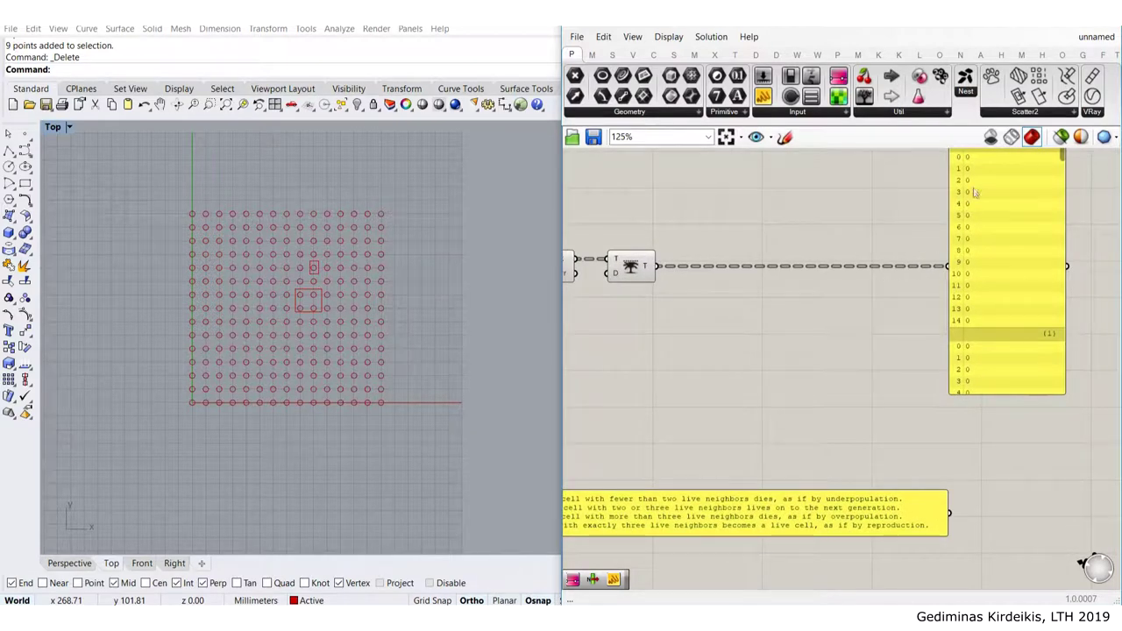
pyautogui.doubleClick(727, 344)
pyautogui.write('<')
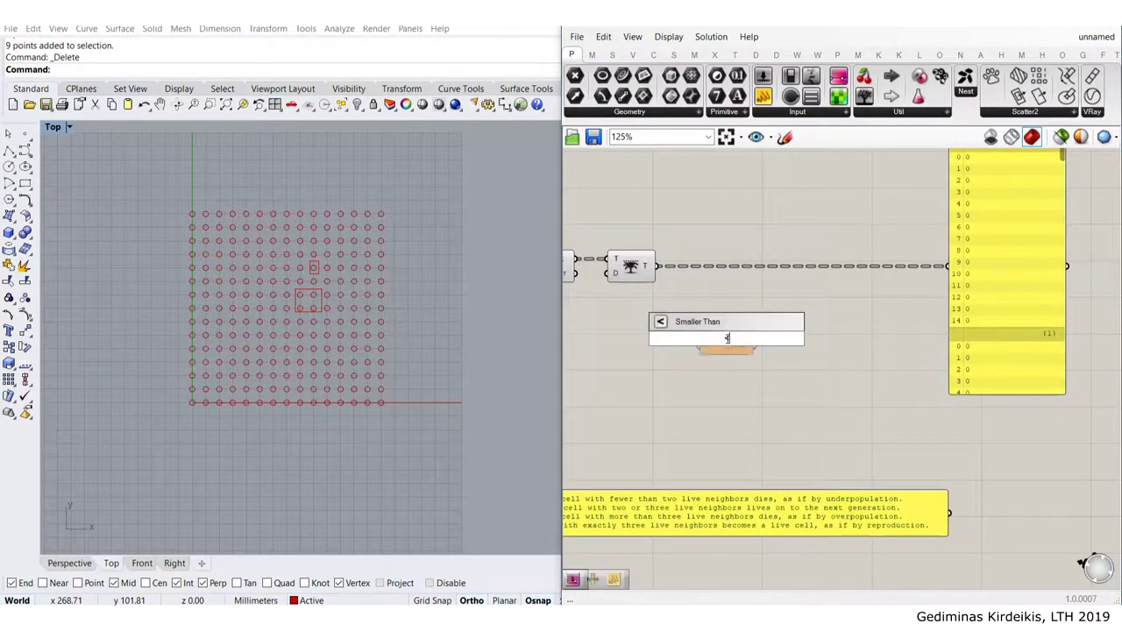
pyautogui.press('Return')
pyautogui.moveTo(726, 342); pyautogui.dragTo(775, 353)
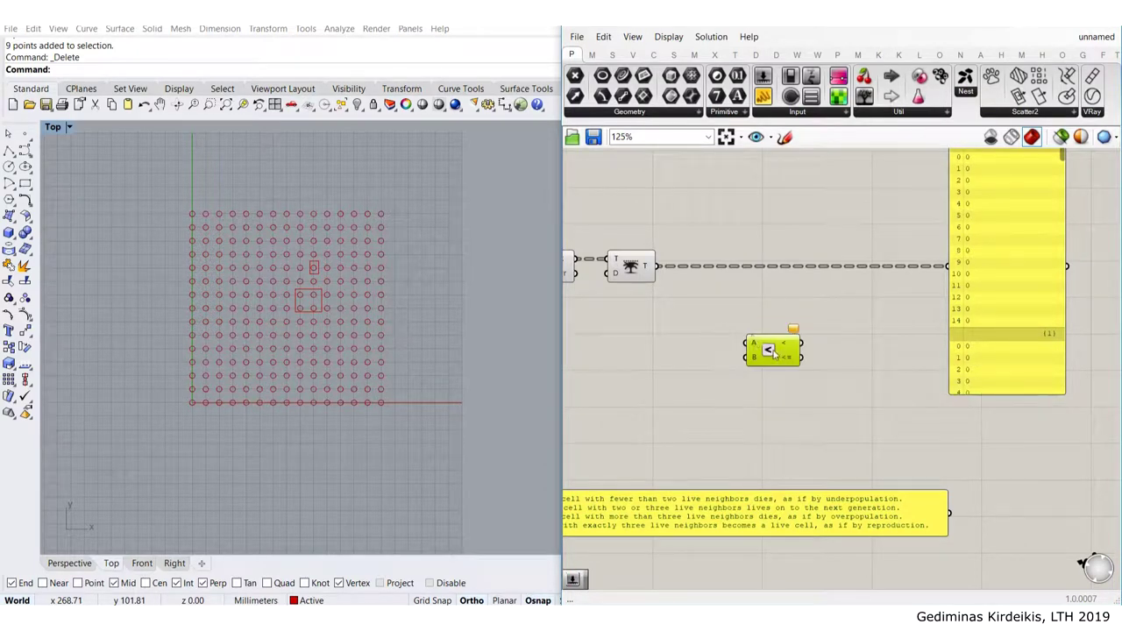
pyautogui.moveTo(656, 266); pyautogui.dragTo(746, 343)
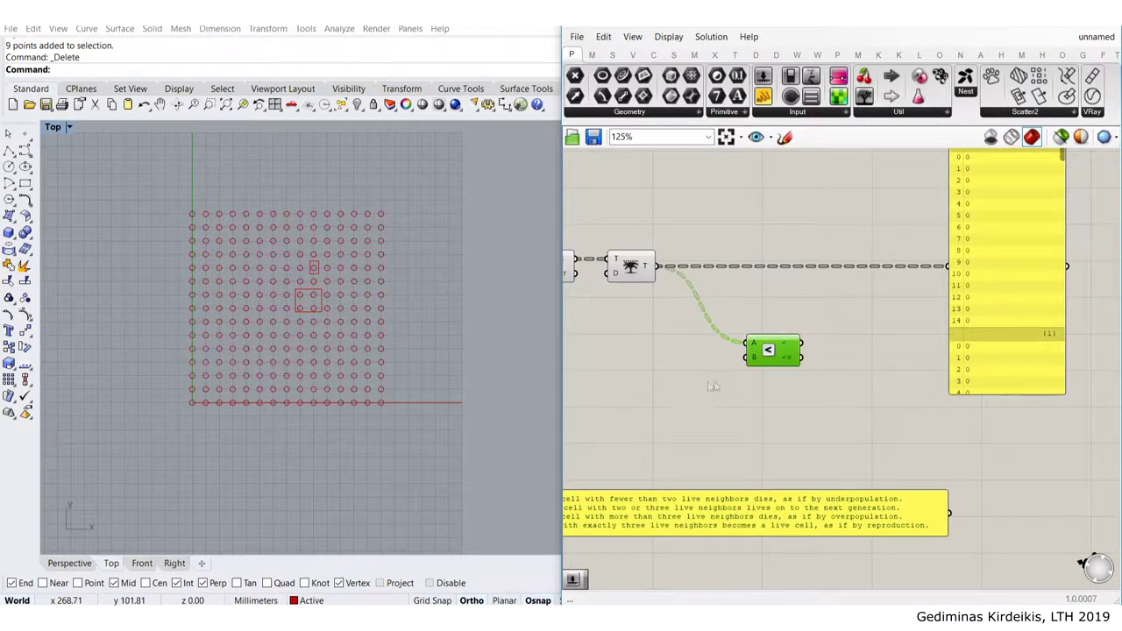
# Add a number slider set to 2, connect it to Smaller Than's B input and line it up beside the component
pyautogui.moveTo(705, 381); pyautogui.dragTo(806, 352, button='right')
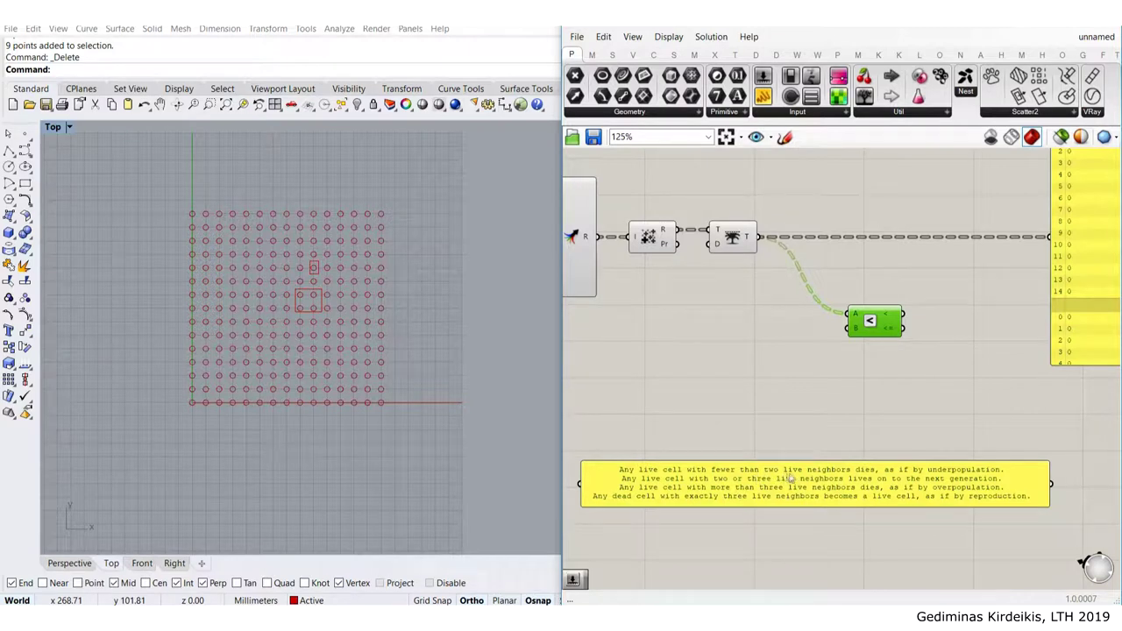
pyautogui.doubleClick(751, 380)
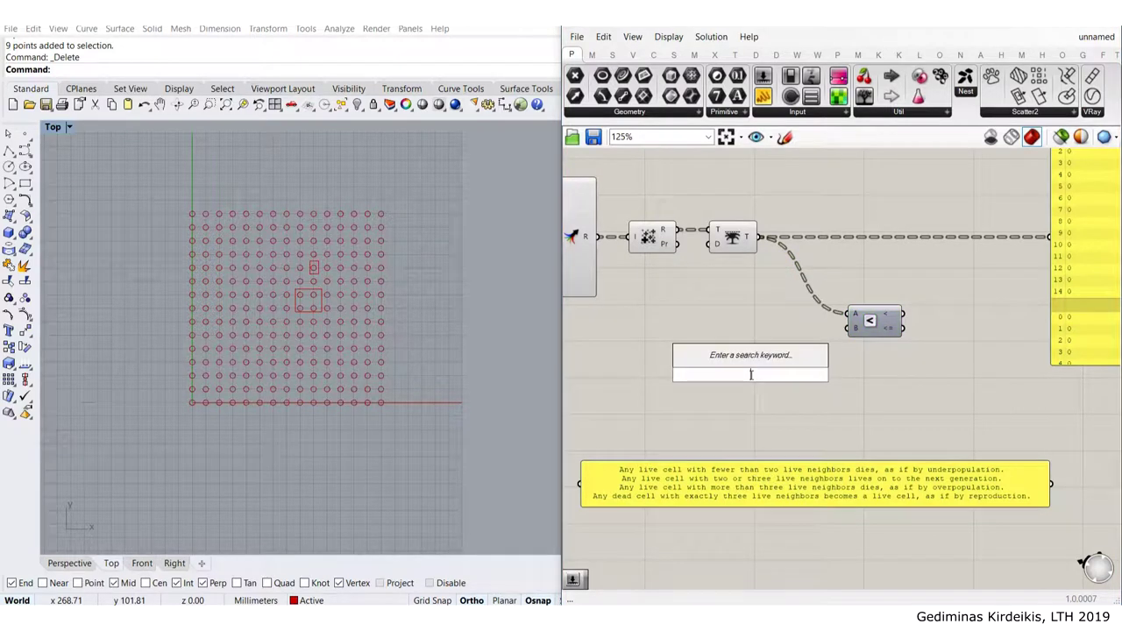
pyautogui.write('slider')
pyautogui.press('Return')
pyautogui.moveTo(810, 375); pyautogui.dragTo(847, 328)
pyautogui.moveTo(771, 379); pyautogui.dragTo(775, 338)
pyautogui.moveTo(781, 337); pyautogui.dragTo(627, 390, button='right')
# Connect Smaller Than's < output to the result Panel in place of Trim Tree, and look through the values
pyautogui.scroll(-1, 731, 375)
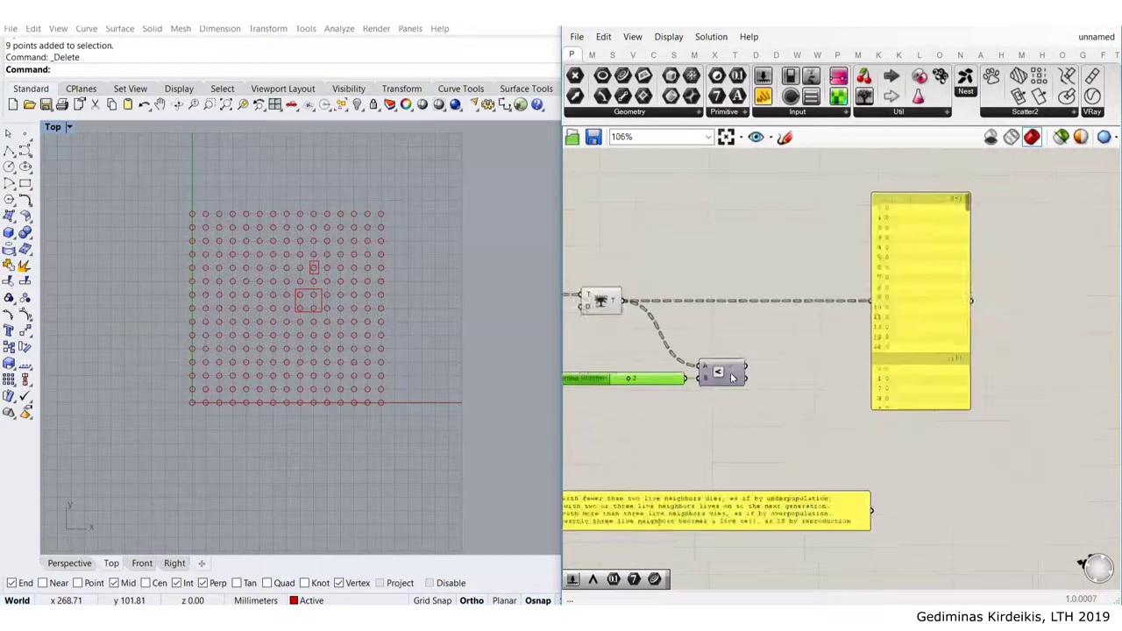
pyautogui.scroll(2, 731, 375)
pyautogui.scroll(-3, 739, 366)
pyautogui.moveTo(747, 368); pyautogui.dragTo(872, 297)
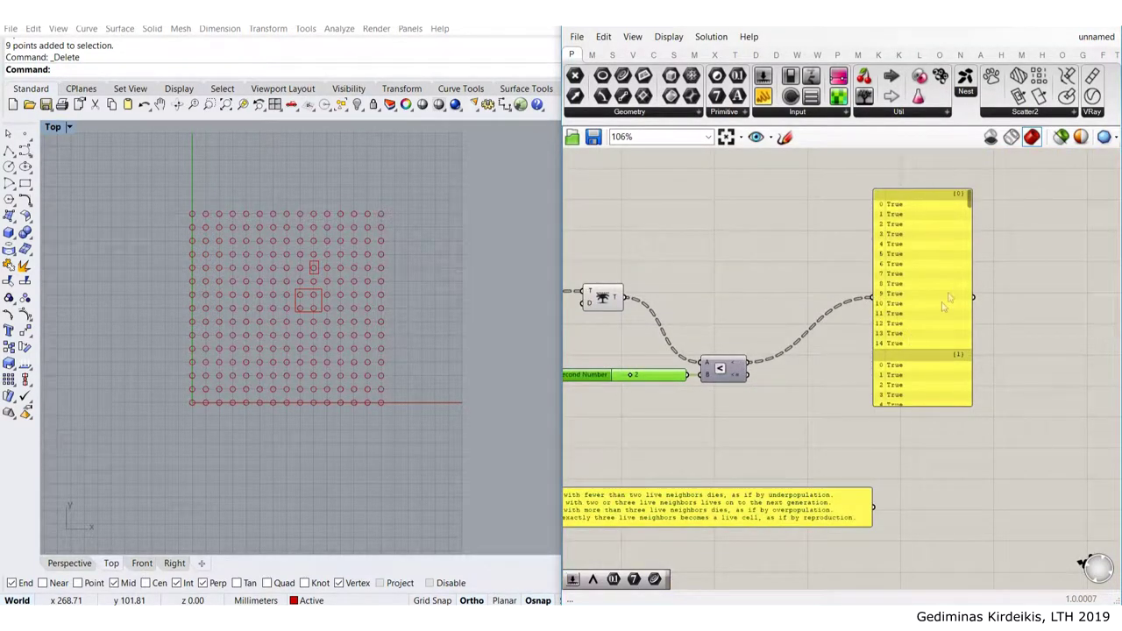
pyautogui.moveTo(969, 203)
pyautogui.mouseDown()
pyautogui.moveTo(968, 288)
pyautogui.moveTo(969, 221)
pyautogui.moveTo(956, 205)
pyautogui.mouseUp()
pyautogui.scroll(-2, 777, 315)
pyautogui.scroll(3, 673, 461)
# Add a Larger Than component below Smaller Than and feed Trim Tree's output into its A input
pyautogui.moveTo(674, 461); pyautogui.dragTo(771, 437, button='right')
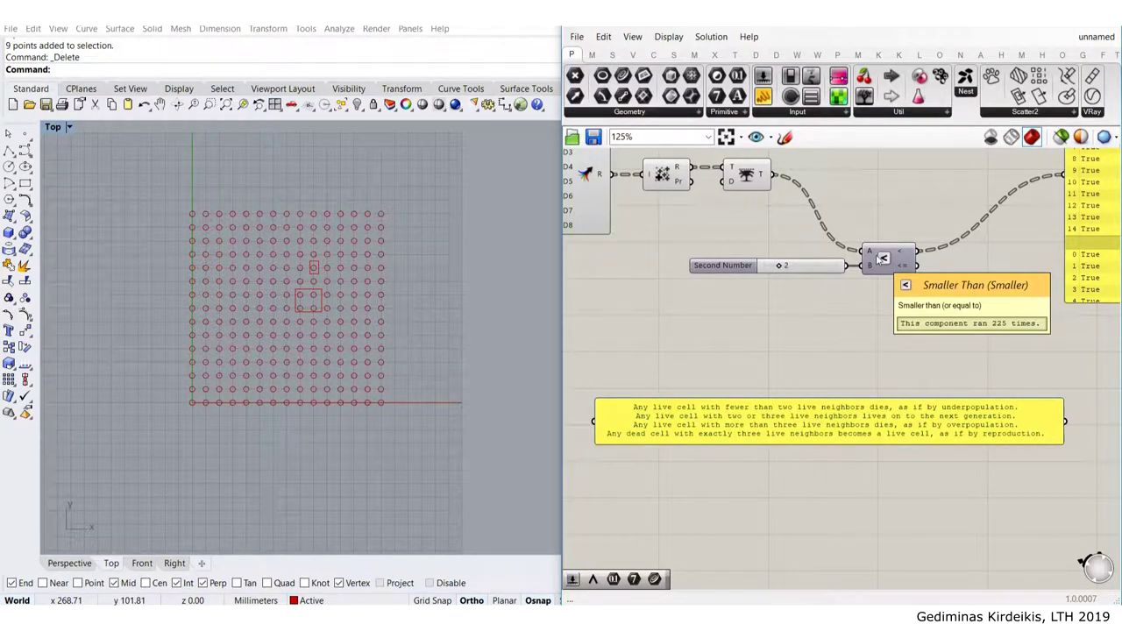
pyautogui.moveTo(931, 306); pyautogui.dragTo(754, 226)
pyautogui.click(894, 328)
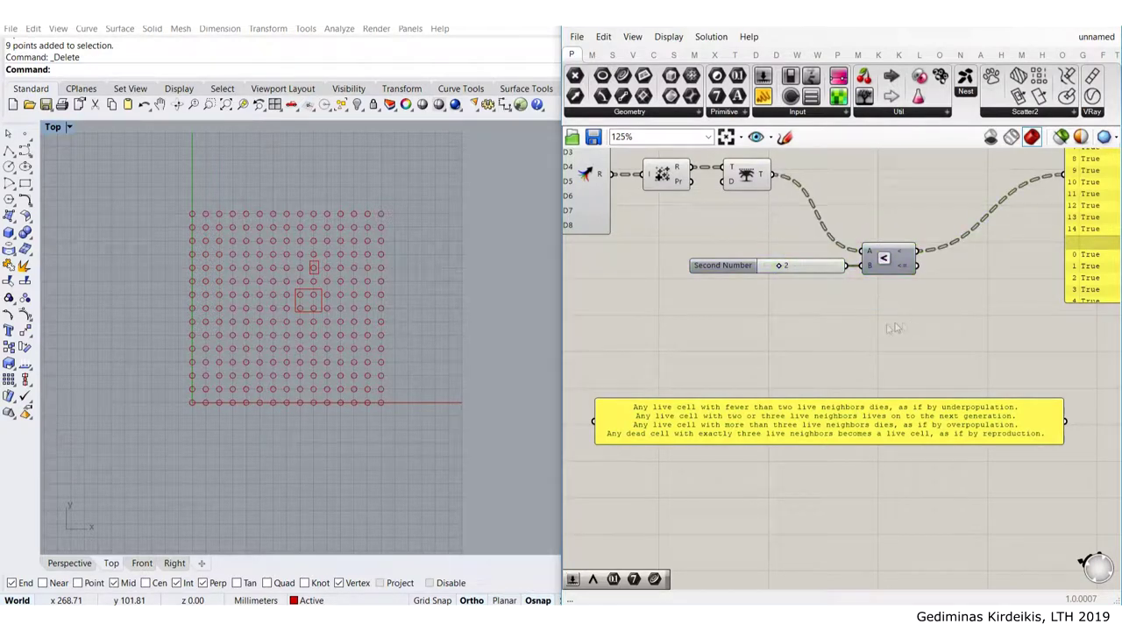
pyautogui.doubleClick(835, 331)
pyautogui.write('>')
pyautogui.press('Return')
pyautogui.moveTo(773, 173); pyautogui.dragTo(901, 329)
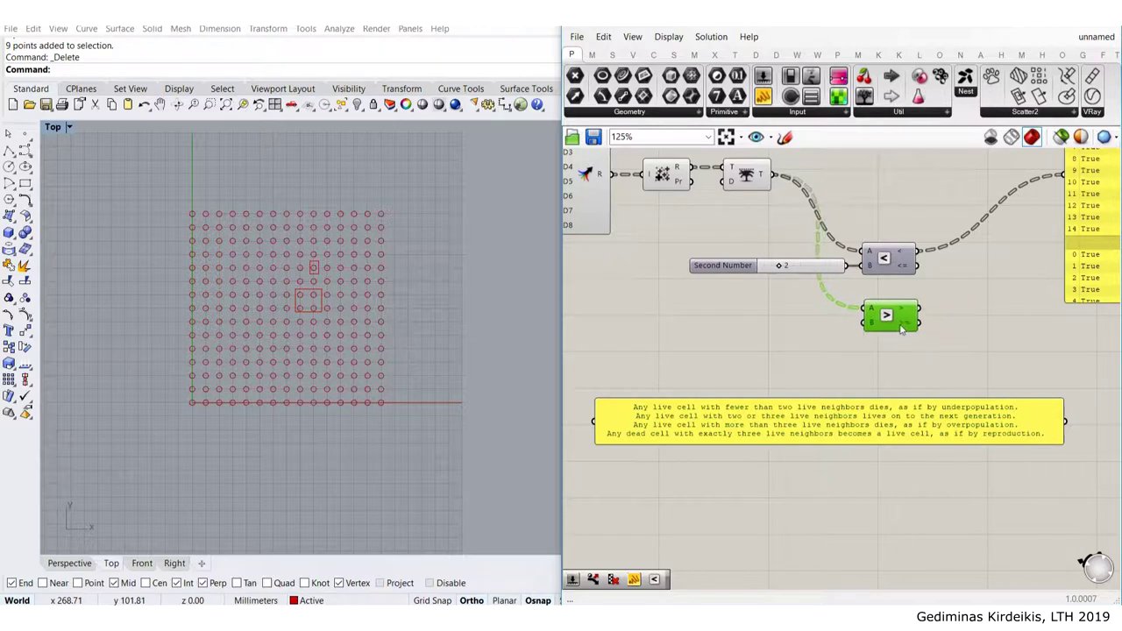
# Add a number slider set to 4 and connect it to Larger Than's B input, aligned under the other slider
pyautogui.doubleClick(780, 338)
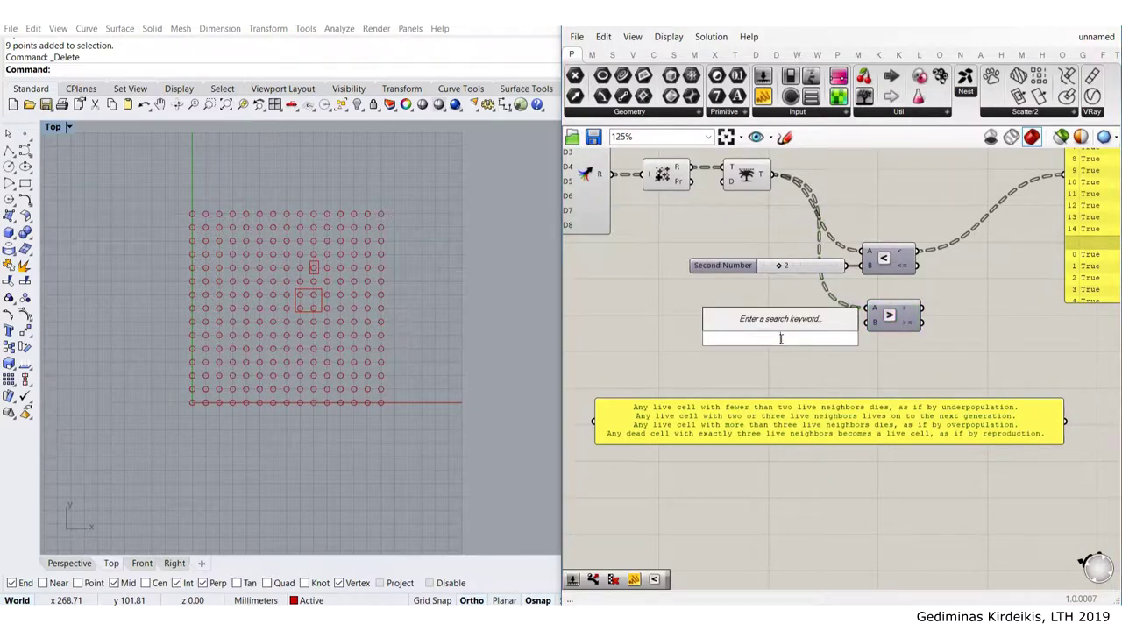
pyautogui.write('4')
pyautogui.press('Return')
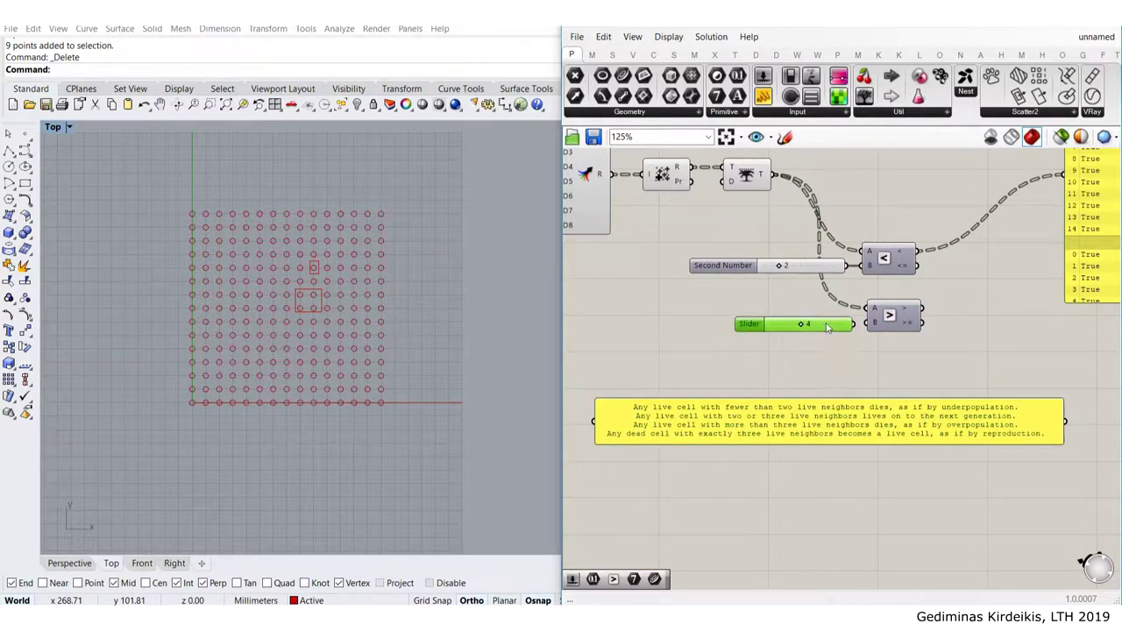
pyautogui.scroll(3, 863, 333)
pyautogui.moveTo(850, 322); pyautogui.dragTo(813, 321)
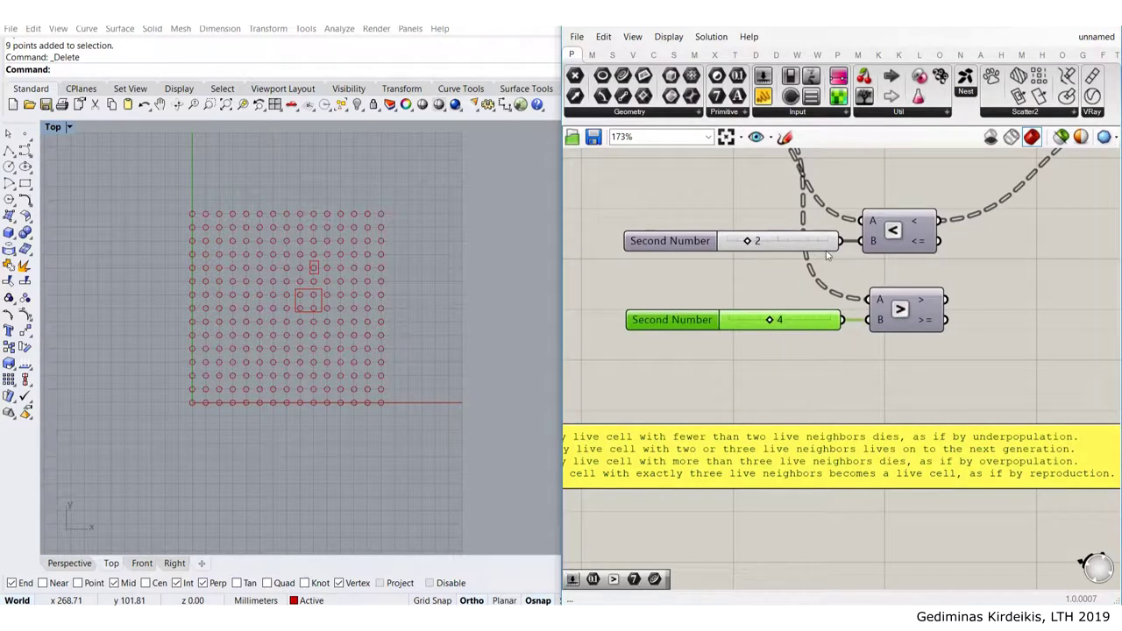
# Set Smaller Than's threshold slider to 2 and Larger Than's threshold slider to 3
pyautogui.scroll(2, 746, 249)
pyautogui.moveTo(748, 244); pyautogui.dragTo(737, 245)
pyautogui.scroll(-3, 785, 266)
pyautogui.scroll(3, 937, 249)
pyautogui.moveTo(943, 253); pyautogui.dragTo(761, 331, button='right')
pyautogui.scroll(-2, 728, 328)
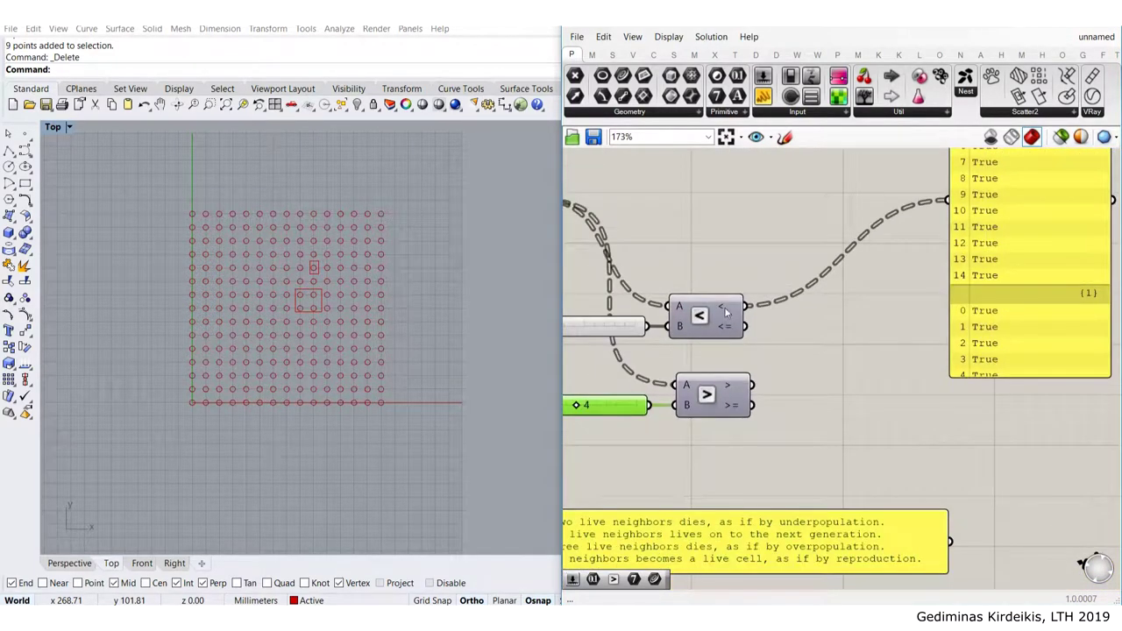
pyautogui.scroll(2, 675, 317)
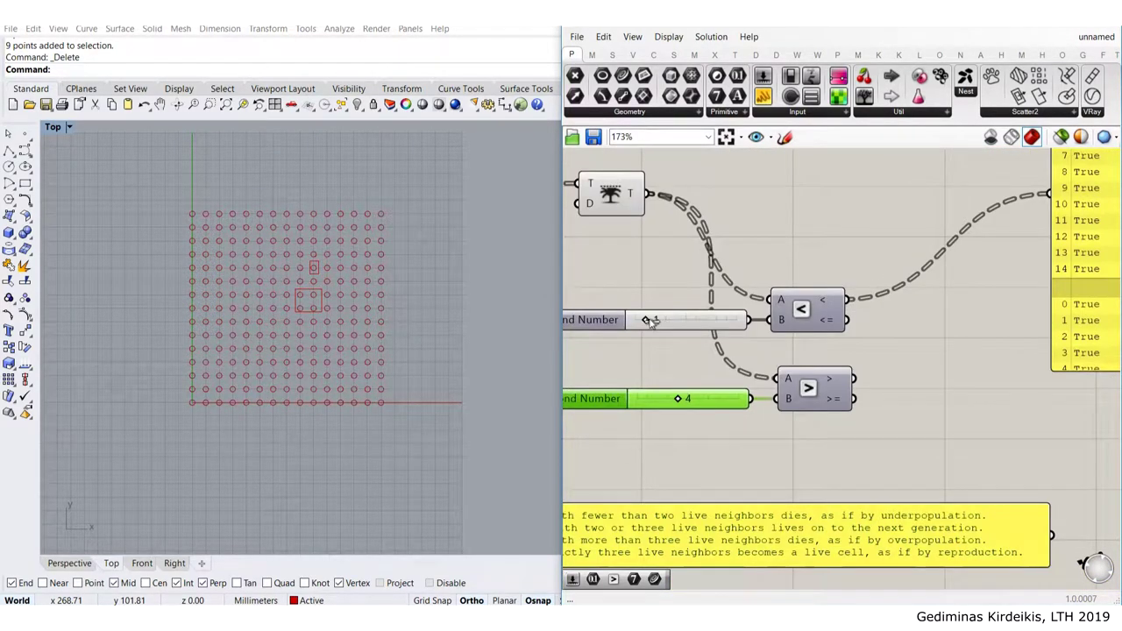
pyautogui.moveTo(689, 428); pyautogui.dragTo(674, 429)
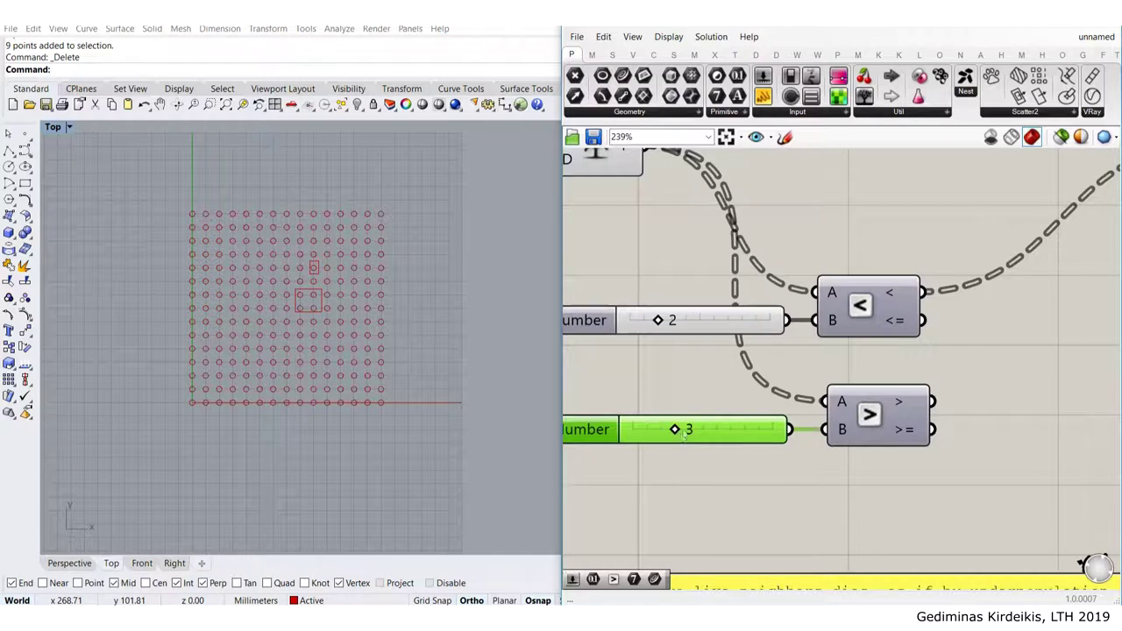
# Connect Larger Than's > output to the result Panel in place of Smaller Than, and check the values
pyautogui.moveTo(903, 405)
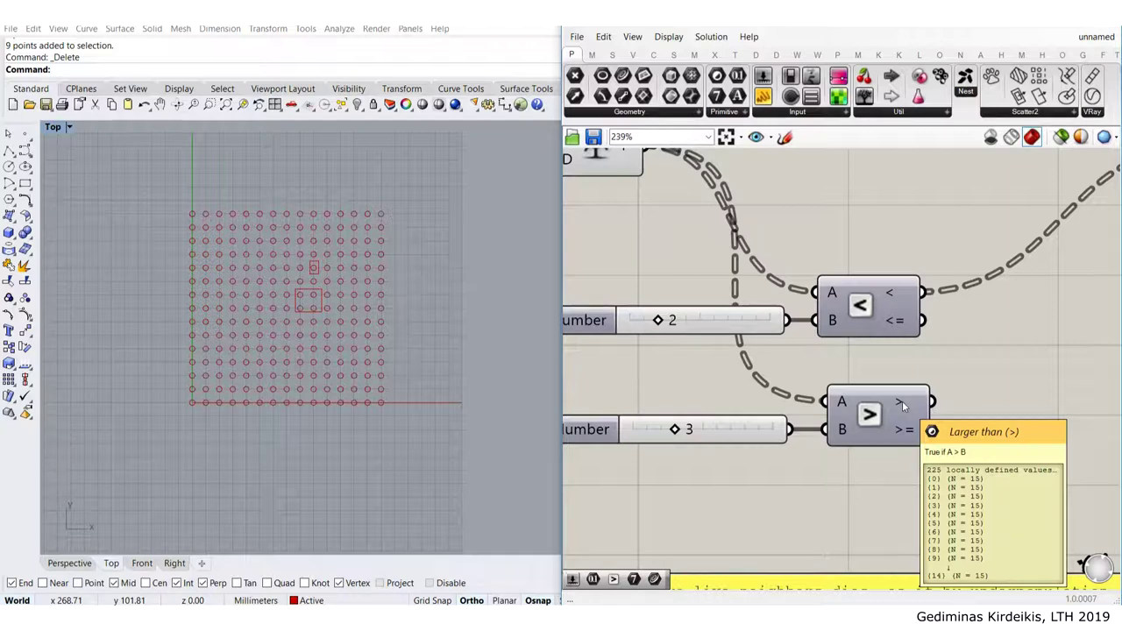
pyautogui.scroll(-3, 786, 312)
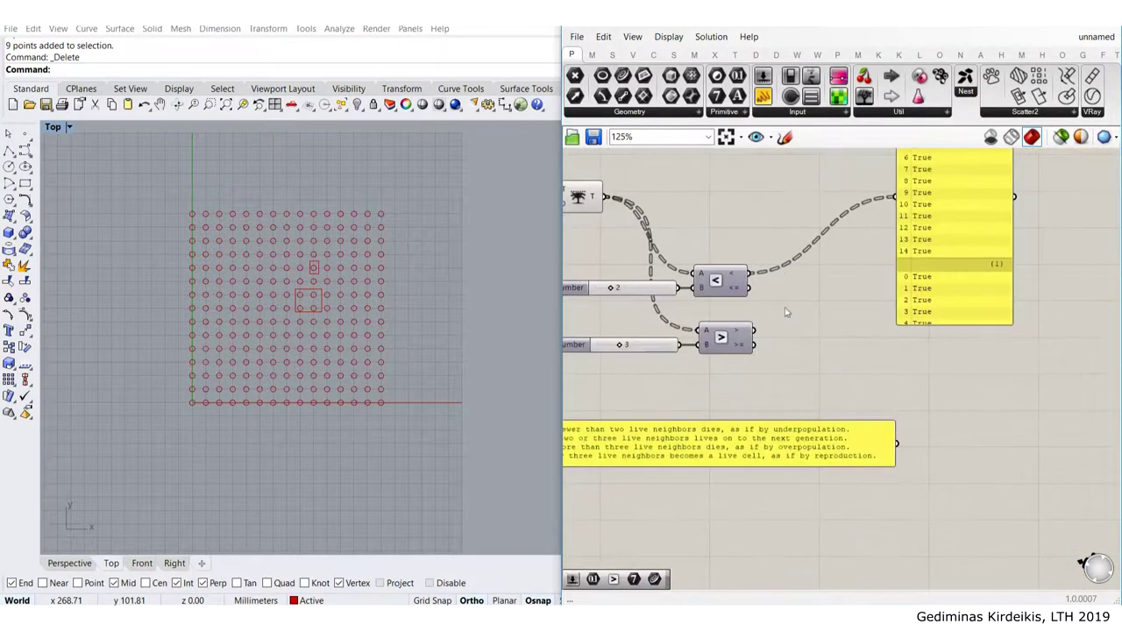
pyautogui.moveTo(756, 330); pyautogui.dragTo(910, 194)
pyautogui.moveTo(907, 206); pyautogui.dragTo(926, 303, button='right')
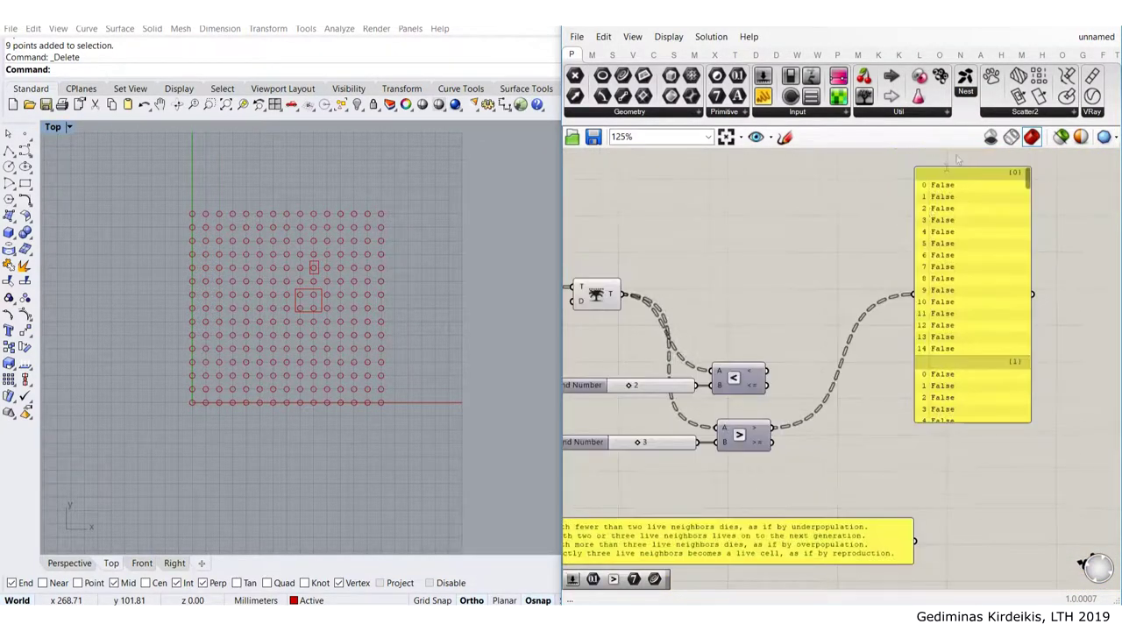
pyautogui.moveTo(785, 361); pyautogui.dragTo(801, 271, button='right')
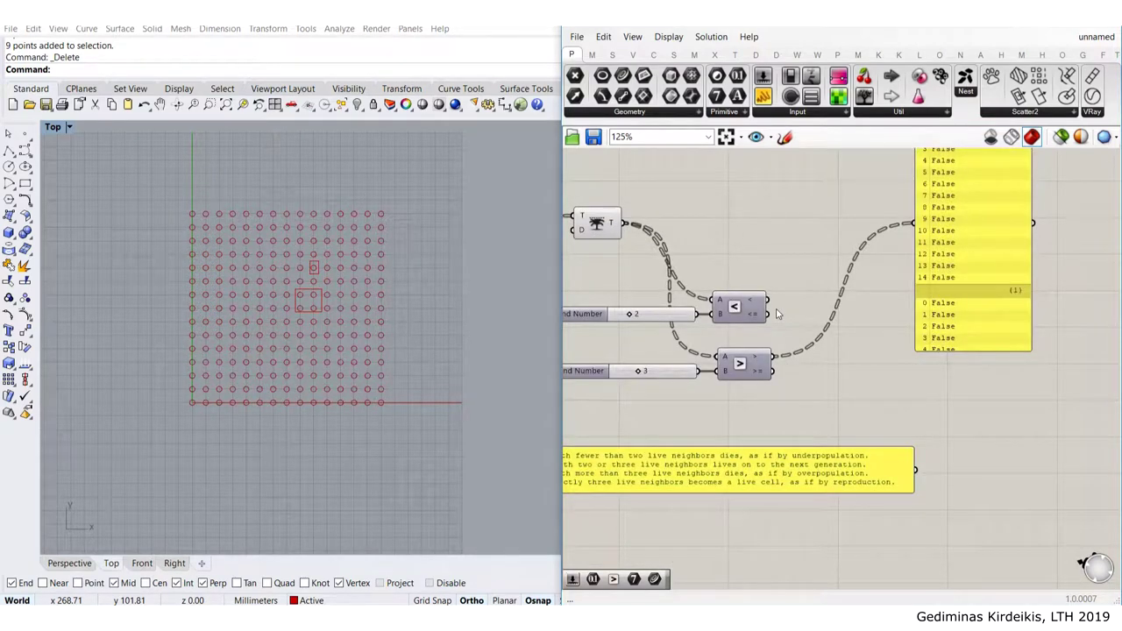
# Line up the Smaller Than and Larger Than components one above the other with a small gap between them
pyautogui.moveTo(753, 312); pyautogui.dragTo(760, 312)
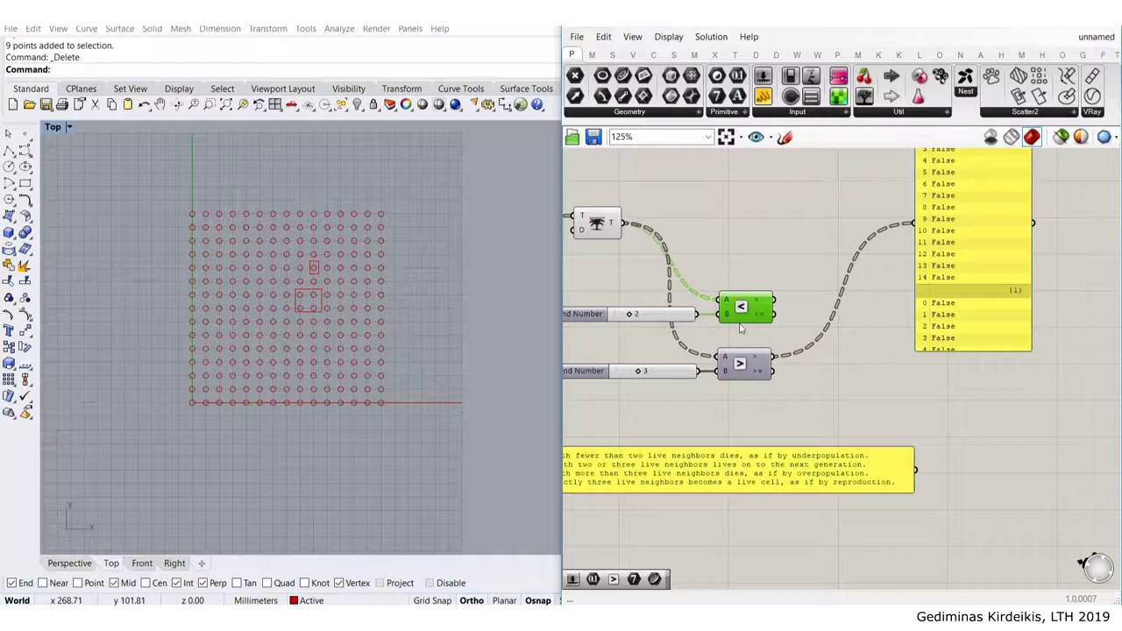
pyautogui.scroll(2, 741, 326)
pyautogui.click(764, 405)
pyautogui.click(764, 299)
pyautogui.click(759, 407)
pyautogui.click(764, 304)
pyautogui.click(764, 405)
pyautogui.moveTo(764, 401); pyautogui.dragTo(764, 390)
pyautogui.moveTo(760, 317); pyautogui.dragTo(760, 321)
pyautogui.moveTo(762, 389)
pyautogui.mouseDown()
pyautogui.moveTo(755, 412)
pyautogui.moveTo(761, 393)
pyautogui.mouseUp()
pyautogui.click(905, 408)
pyautogui.moveTo(905, 203); pyautogui.dragTo(870, 201, button='right')
pyautogui.doubleClick(793, 219)
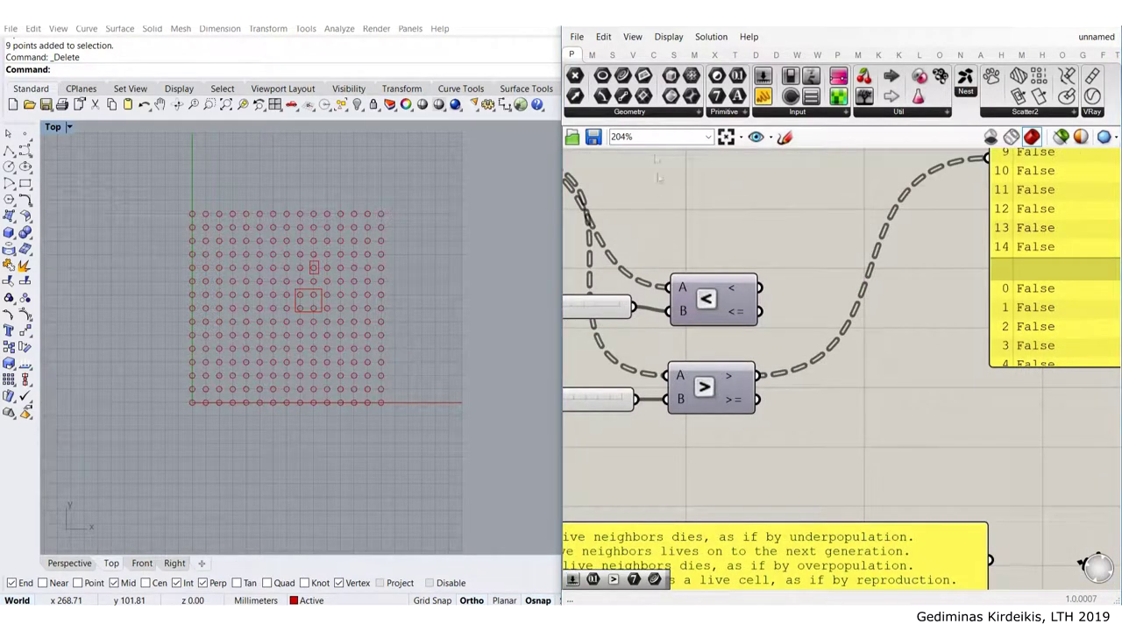
# Add a Gate Or component, connecting Smaller Than's < output to A and Larger Than's > output to B
pyautogui.doubleClick(899, 369)
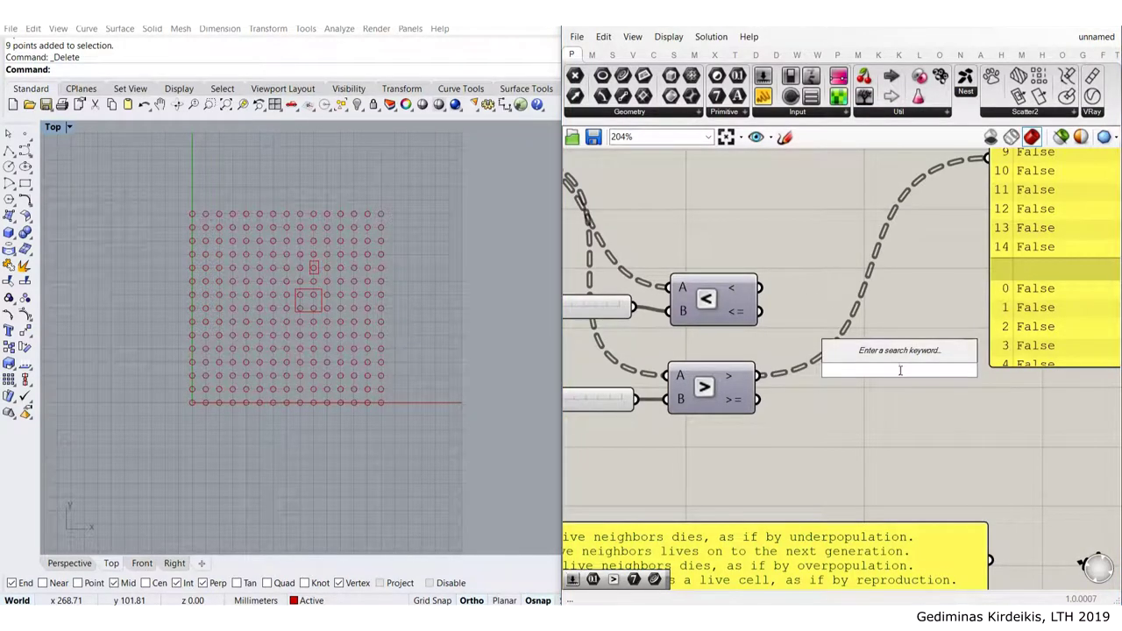
pyautogui.write('or')
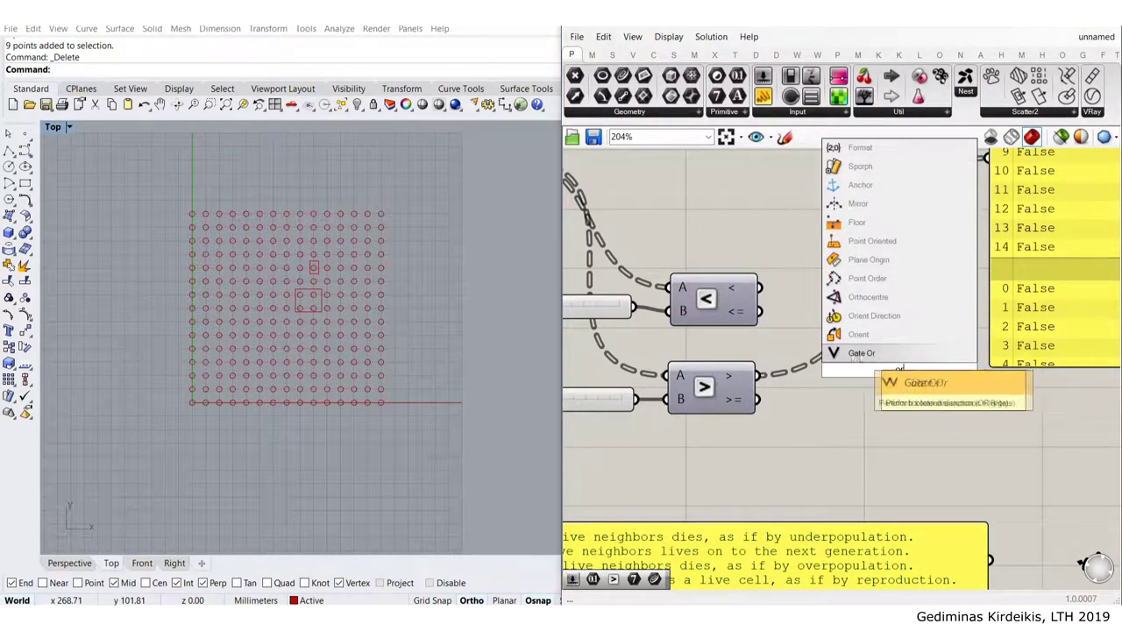
pyautogui.click(856, 353)
pyautogui.moveTo(894, 368); pyautogui.dragTo(854, 342)
pyautogui.moveTo(760, 288); pyautogui.dragTo(813, 330)
pyautogui.moveTo(757, 376); pyautogui.dragTo(814, 354)
pyautogui.moveTo(861, 346); pyautogui.dragTo(843, 336)
# Connect Gate Or's R output to the result Panel in place of Larger Than
pyautogui.moveTo(858, 336); pyautogui.dragTo(829, 381, button='right')
pyautogui.scroll(-1, 828, 381)
pyautogui.moveTo(845, 378); pyautogui.dragTo(942, 230)
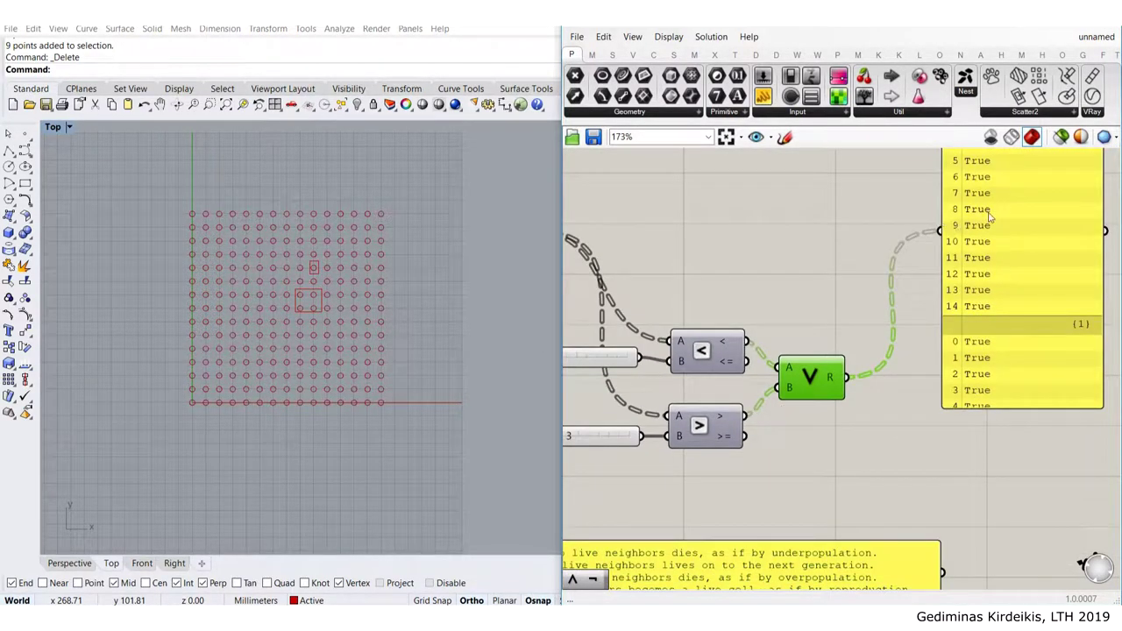
pyautogui.moveTo(720, 348); pyautogui.dragTo(709, 379, button='right')
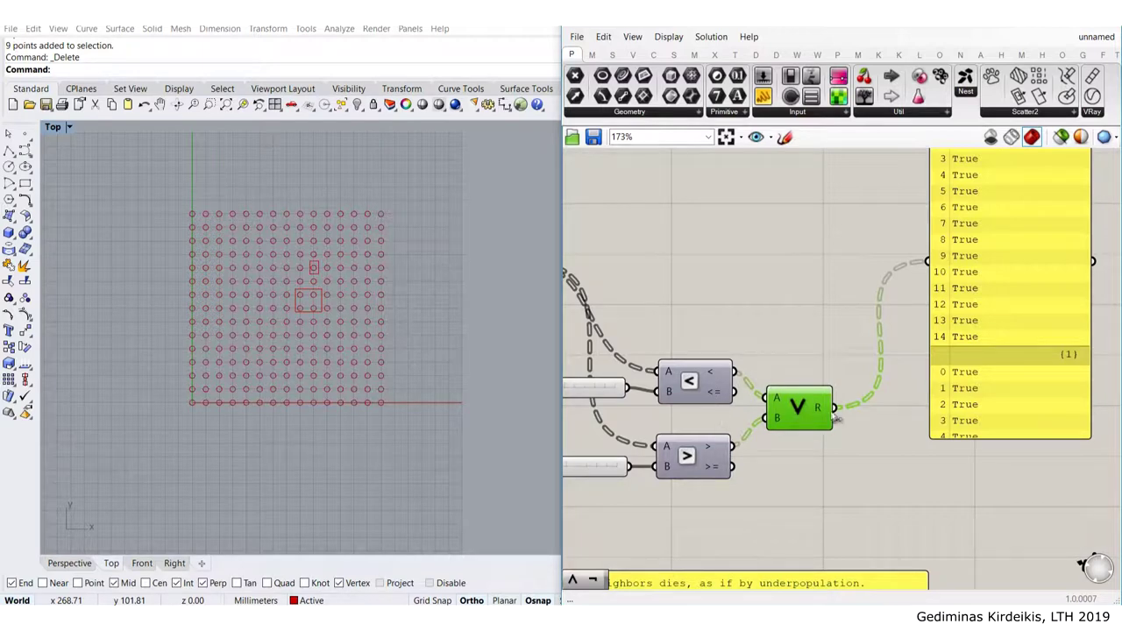
# Move the two sliders, Smaller Than, Larger Than, Gate Or and the result Panel together, farther away from the tree component feeding them
pyautogui.scroll(-1, 930, 331)
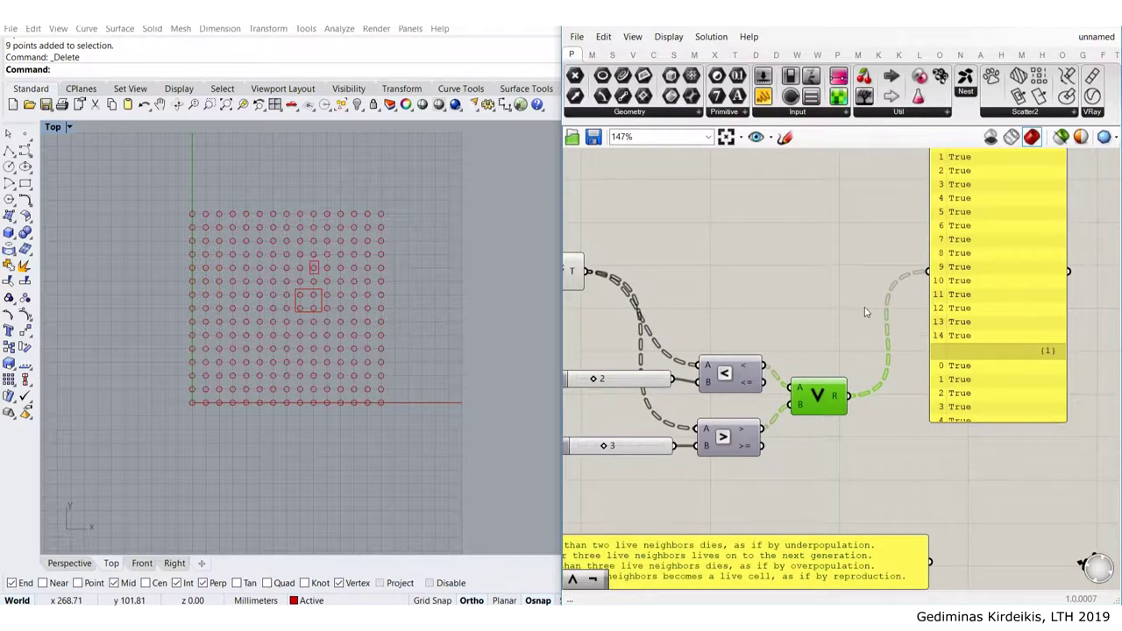
pyautogui.scroll(-2, 868, 307)
pyautogui.click(954, 327)
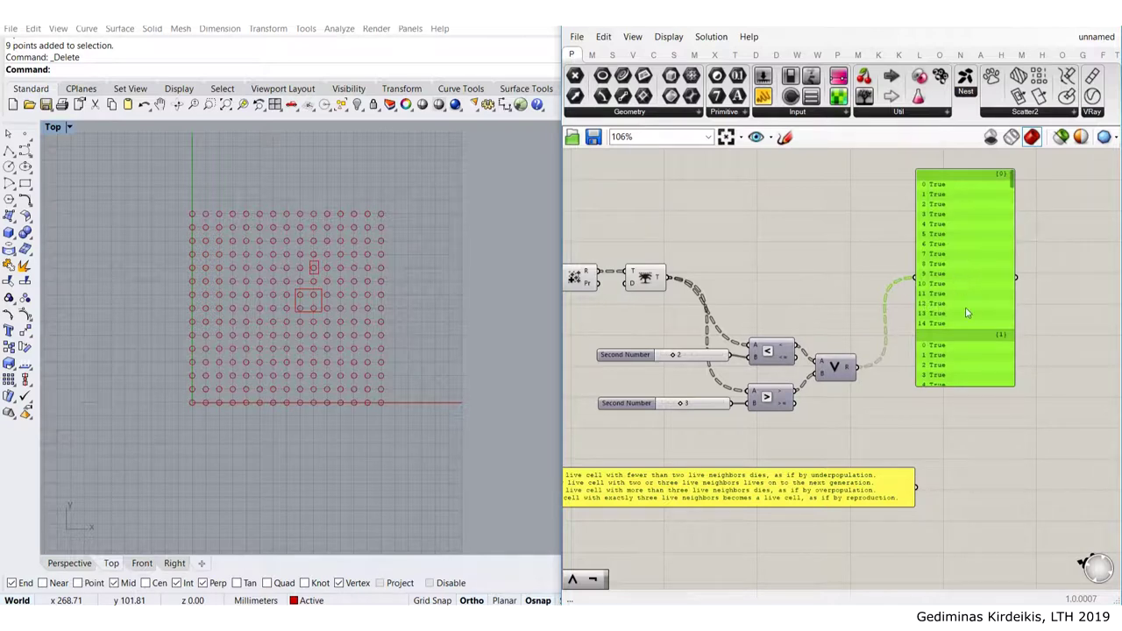
pyautogui.moveTo(857, 379)
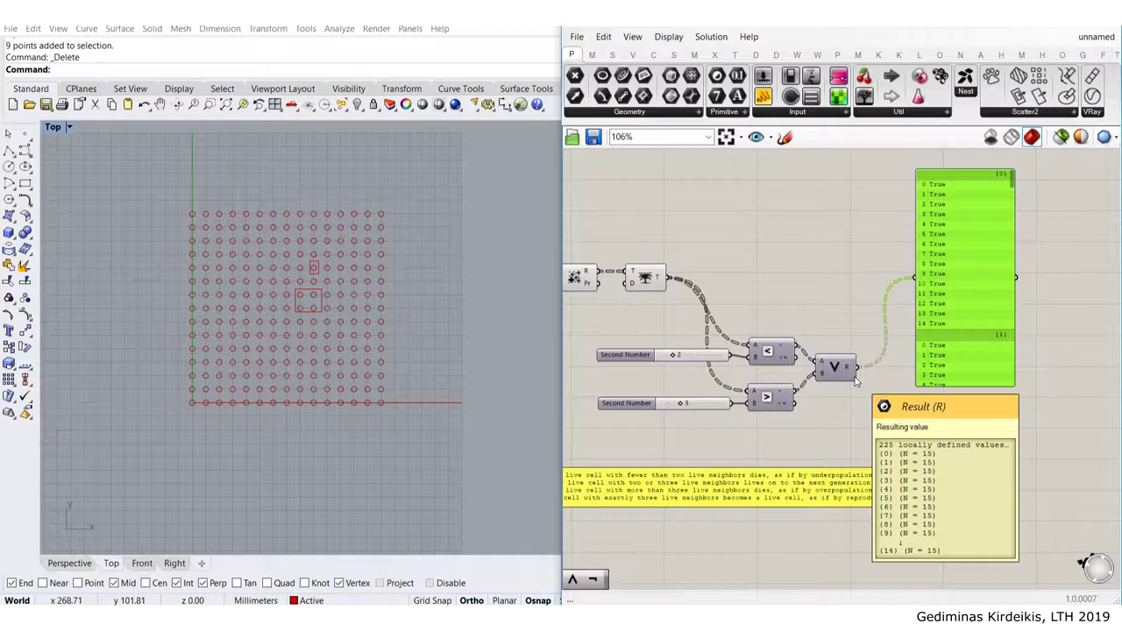
pyautogui.moveTo(868, 435); pyautogui.dragTo(674, 359)
pyautogui.click(884, 453)
pyautogui.moveTo(883, 452); pyautogui.dragTo(659, 319)
pyautogui.moveTo(864, 429); pyautogui.dragTo(682, 304)
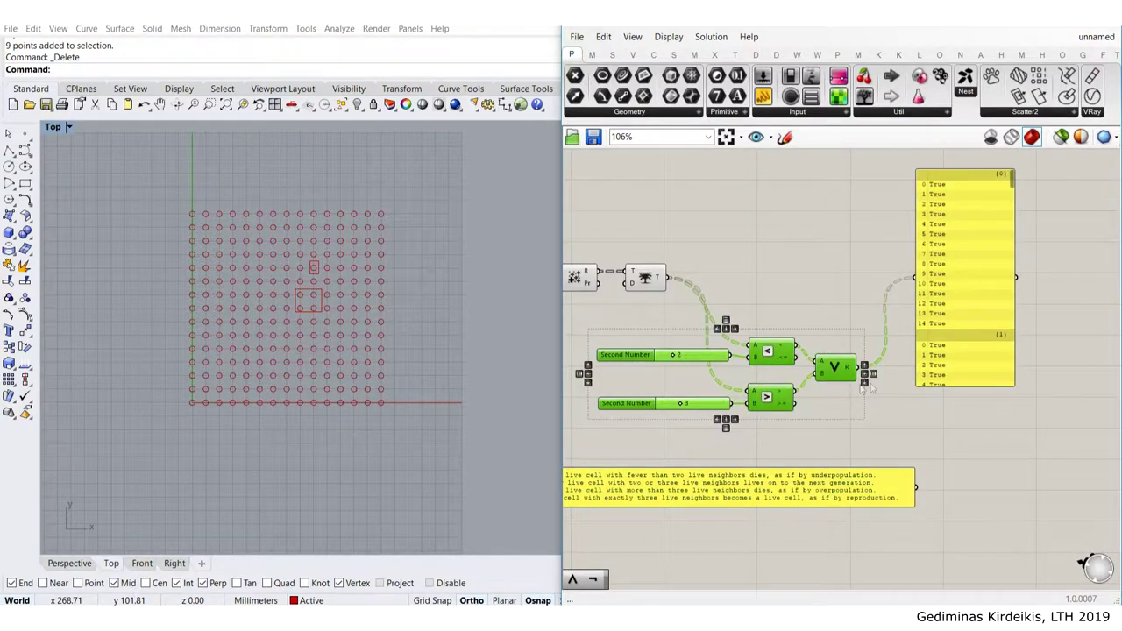
pyautogui.scroll(-3, 890, 375)
pyautogui.moveTo(985, 416); pyautogui.dragTo(776, 327)
pyautogui.moveTo(916, 357); pyautogui.dragTo(1027, 333)
pyautogui.click(917, 289)
pyautogui.moveTo(832, 440); pyautogui.dragTo(786, 322, button='right')
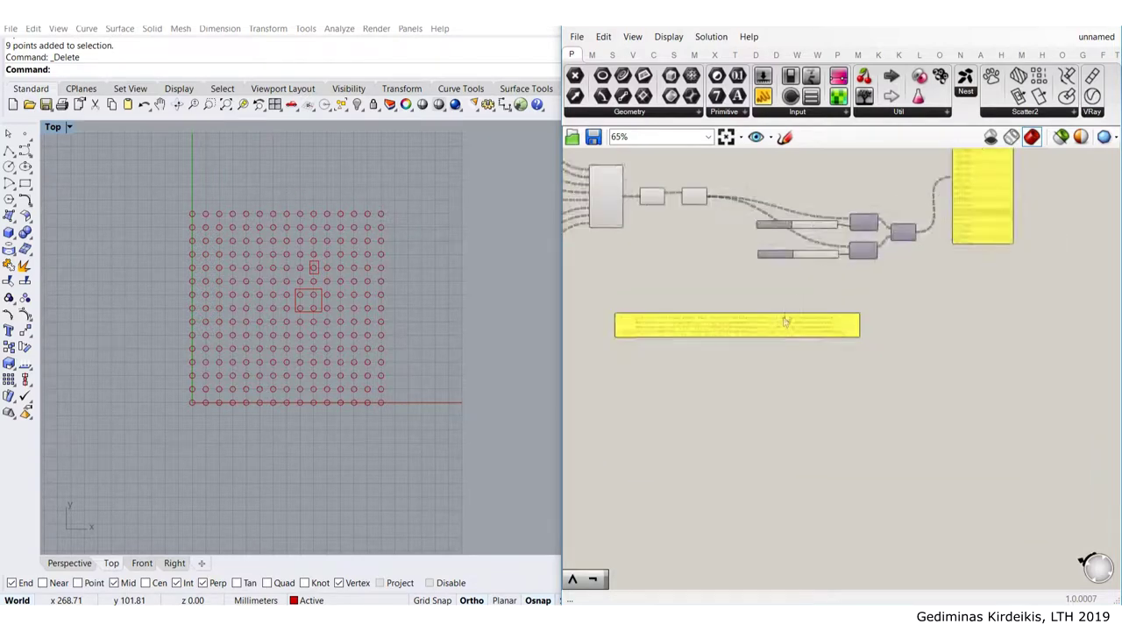
# Move the Game of Life rules note farther below the comparison components and read its four rules
pyautogui.scroll(3, 786, 322)
pyautogui.moveTo(736, 341); pyautogui.dragTo(817, 411)
pyautogui.scroll(2, 679, 401)
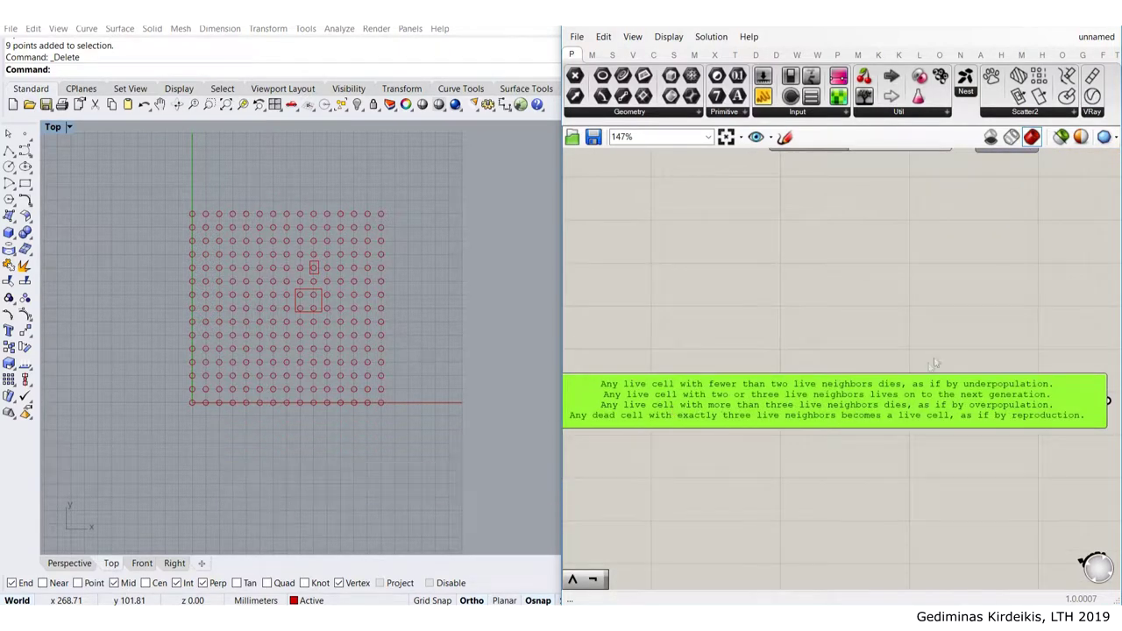
pyautogui.scroll(-4, 934, 362)
pyautogui.moveTo(909, 306); pyautogui.dragTo(815, 319, button='right')
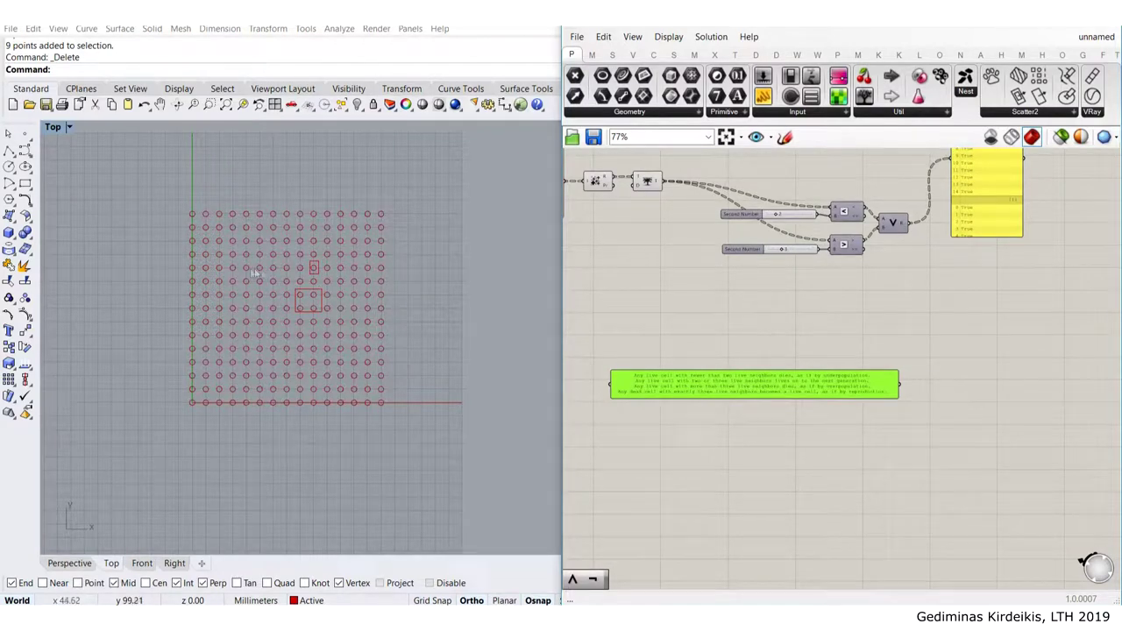
pyautogui.scroll(4, 301, 296)
pyautogui.moveTo(920, 368); pyautogui.dragTo(957, 348, button='right')
pyautogui.scroll(1, 812, 391)
pyautogui.scroll(2, 811, 391)
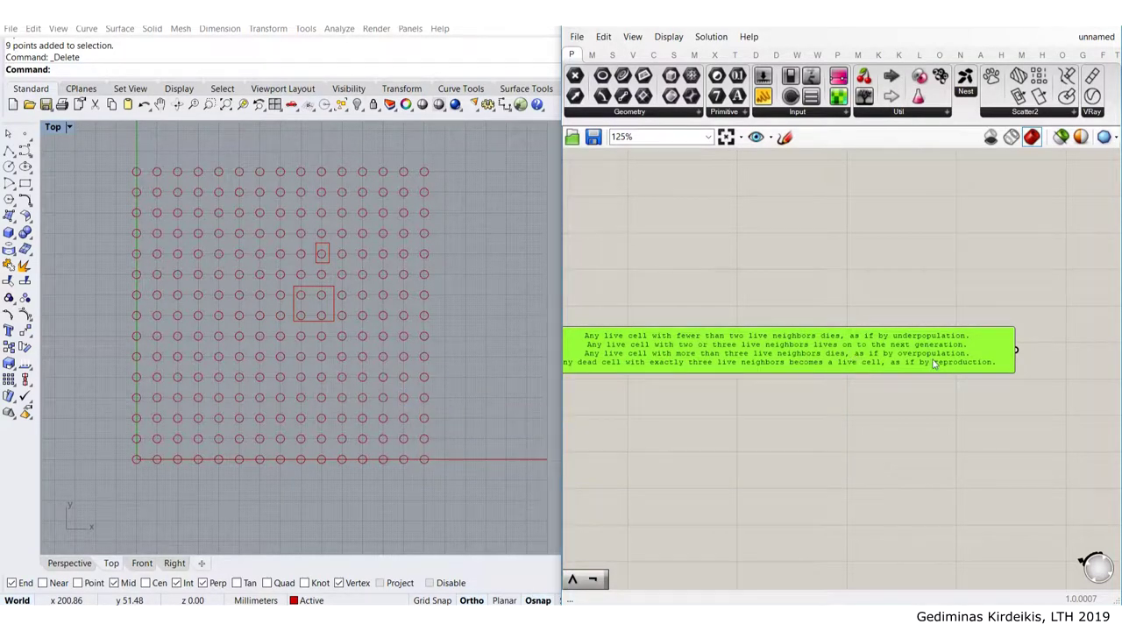
pyautogui.scroll(-2, 850, 357)
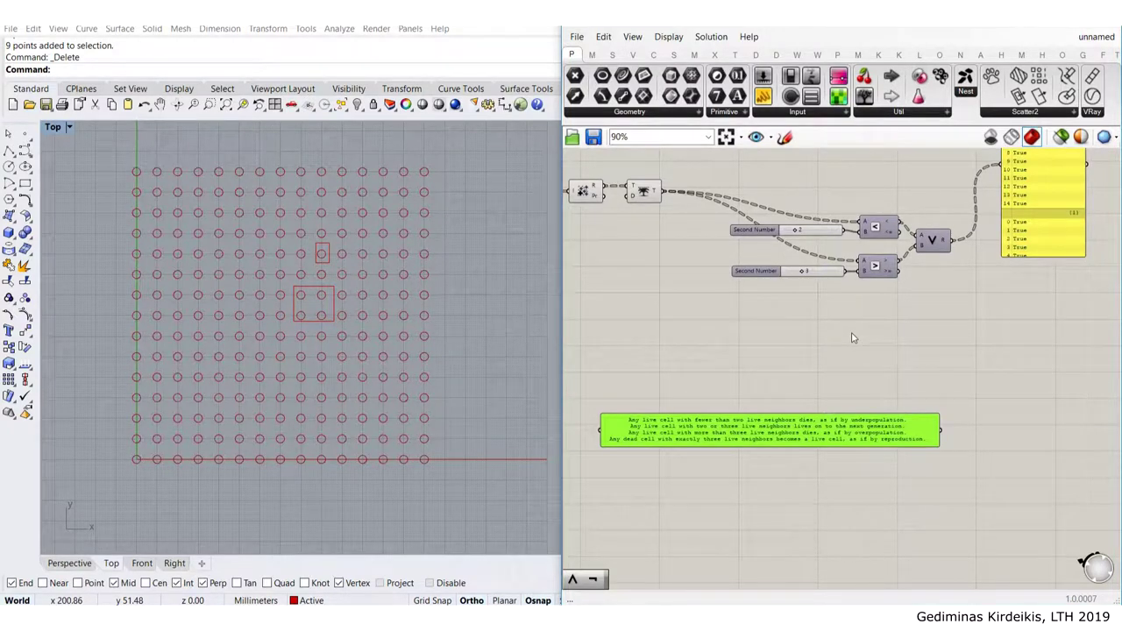
pyautogui.click(850, 337)
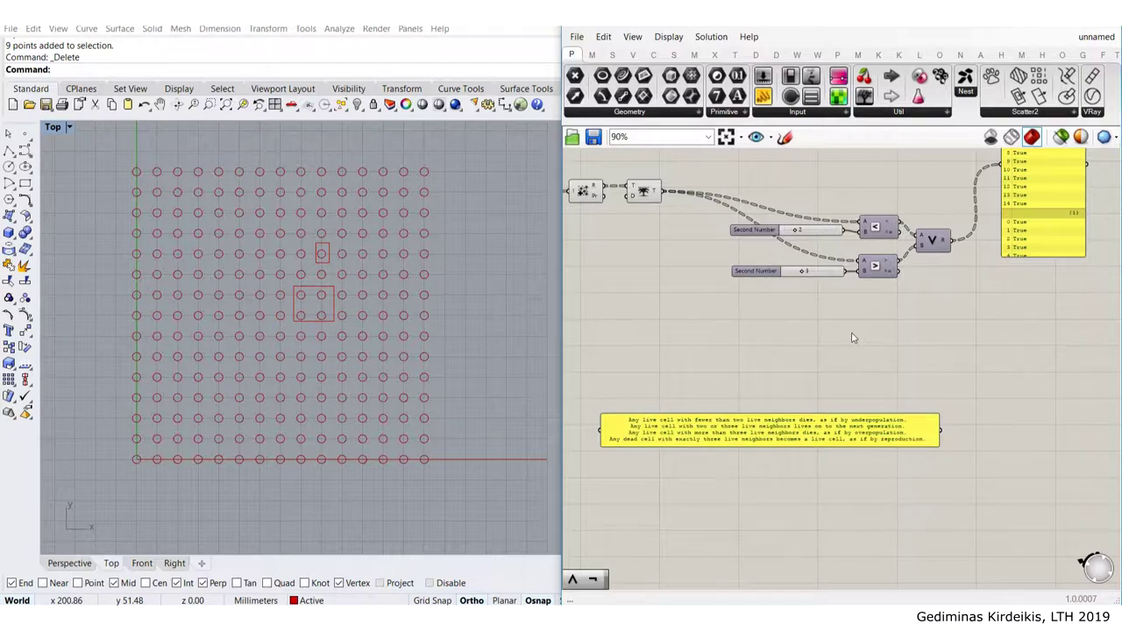
# Add a second Larger Than component below the first pair and connect the tree component's T output to its A input
pyautogui.doubleClick(851, 338)
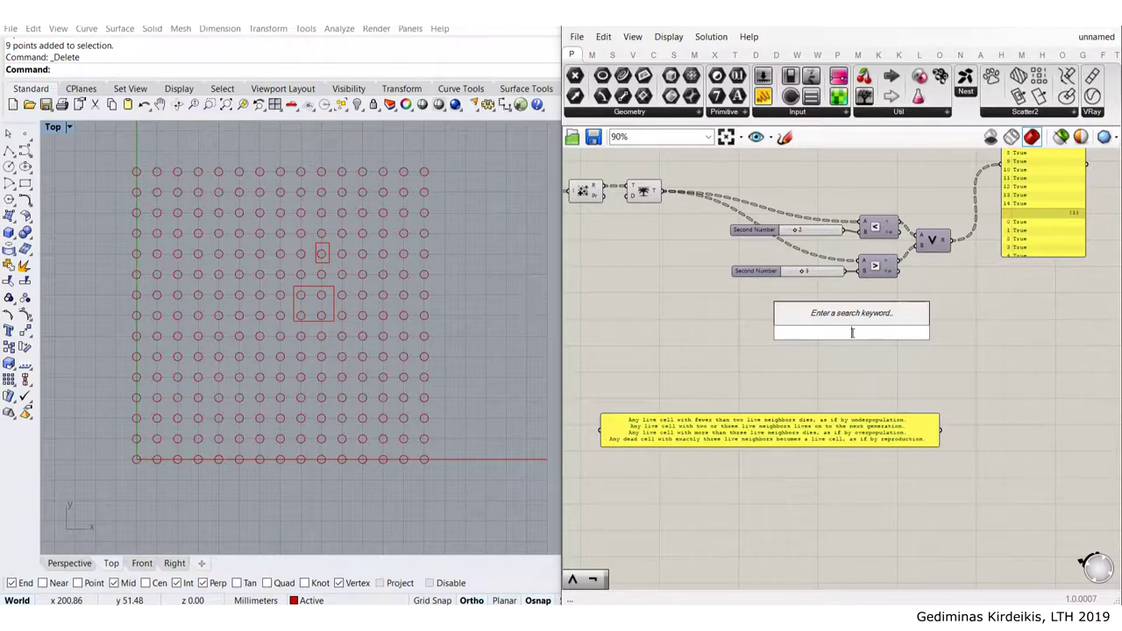
pyautogui.write('>')
pyautogui.press('Return')
pyautogui.moveTo(664, 192); pyautogui.dragTo(877, 323)
# Add a number slider with value 2, connect it to the new Larger Than's B input, and line it up with the sliders above
pyautogui.doubleClick(803, 329)
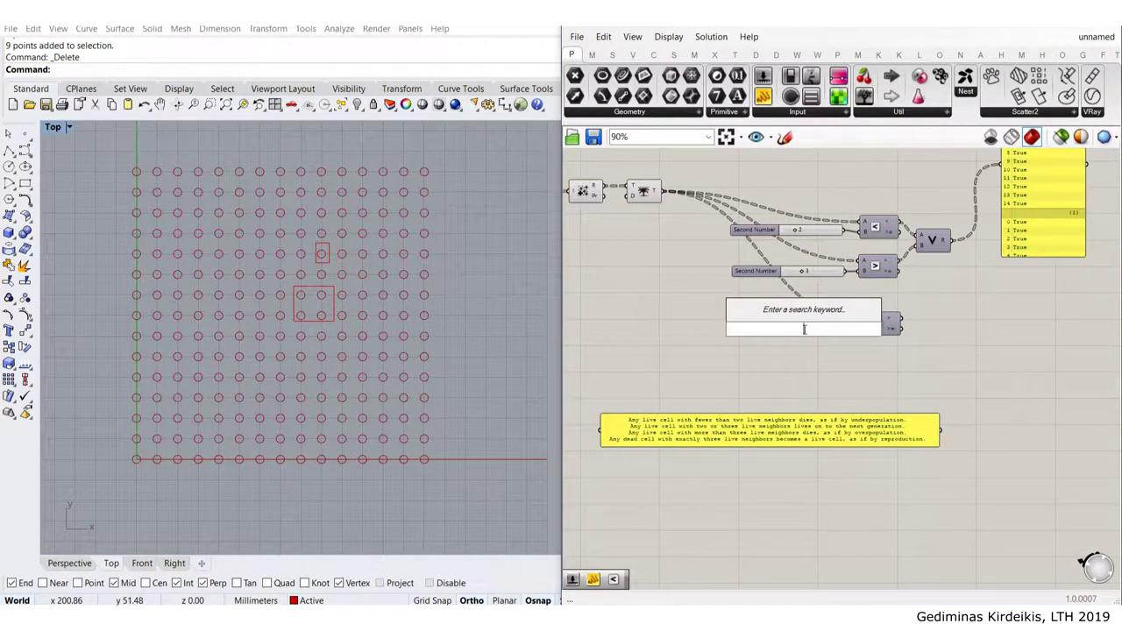
pyautogui.write('2')
pyautogui.press('Return')
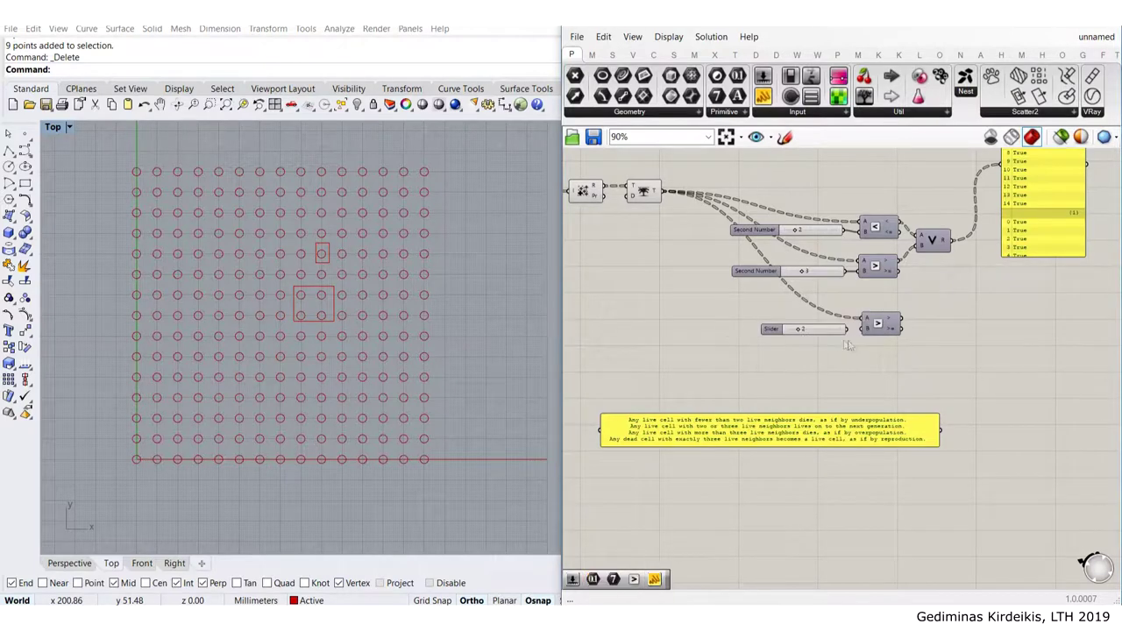
pyautogui.scroll(3, 847, 343)
pyautogui.moveTo(849, 322); pyautogui.dragTo(870, 322)
pyautogui.moveTo(835, 320); pyautogui.dragTo(782, 322)
pyautogui.click(808, 383)
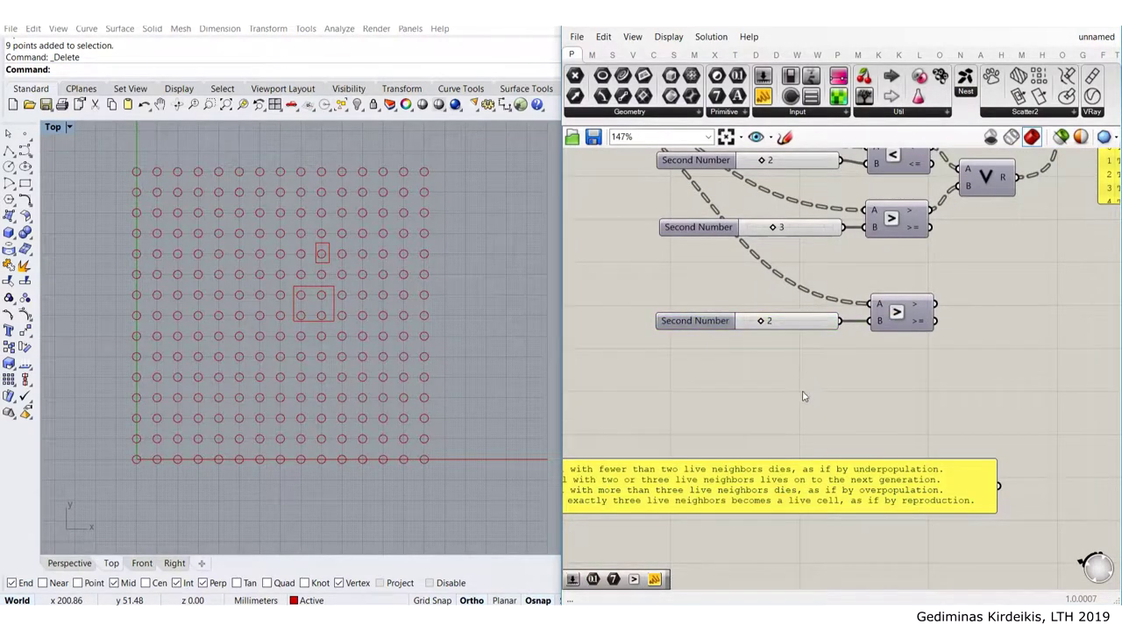
# Add a second Smaller Than component under the new Larger Than and connect the tree component's T output to its A input
pyautogui.moveTo(916, 411); pyautogui.dragTo(949, 369, button='right')
pyautogui.doubleClick(953, 371)
pyautogui.write('<')
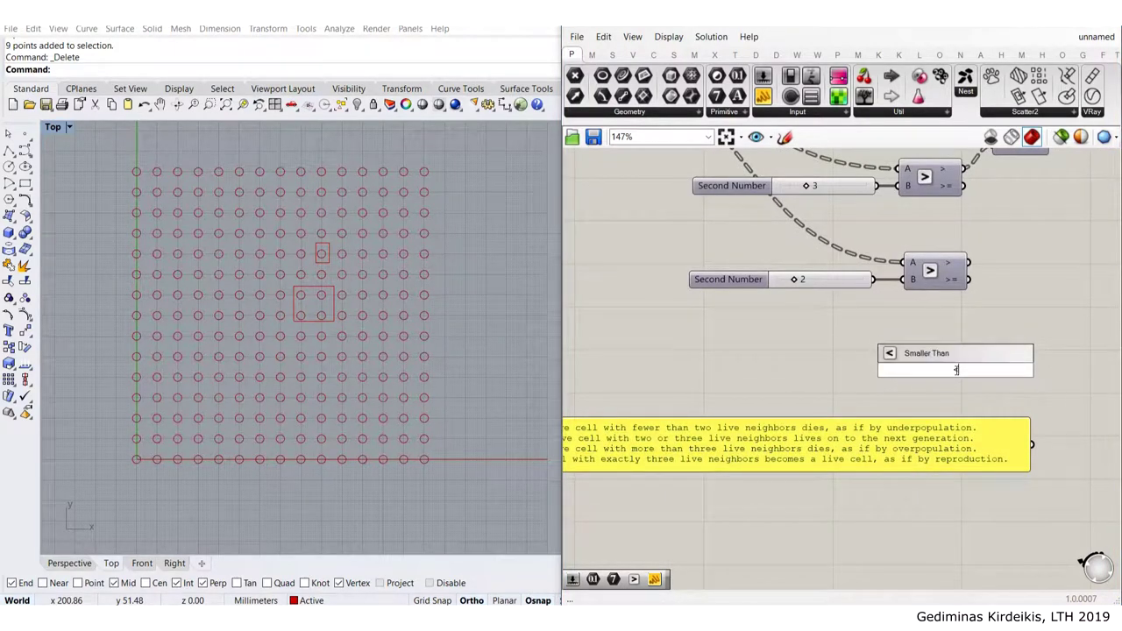
pyautogui.press('Return')
pyautogui.moveTo(945, 360); pyautogui.dragTo(934, 347)
pyautogui.scroll(-3, 933, 346)
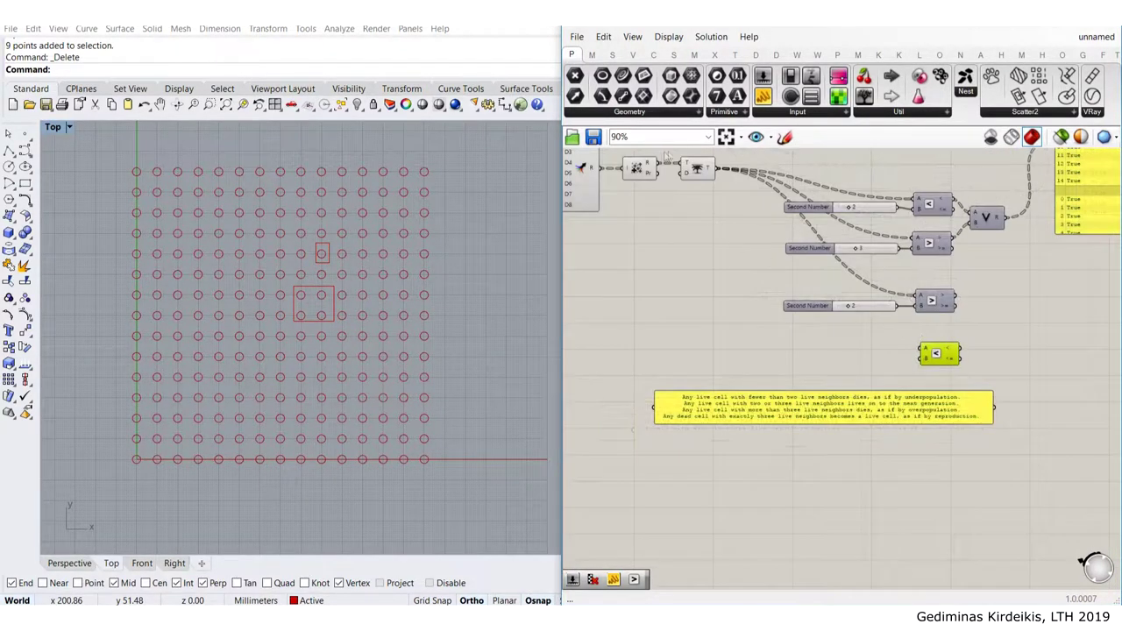
pyautogui.moveTo(719, 174); pyautogui.dragTo(933, 341)
# Add a number slider with value 3 and connect it to the new Smaller Than's B input
pyautogui.doubleClick(820, 346)
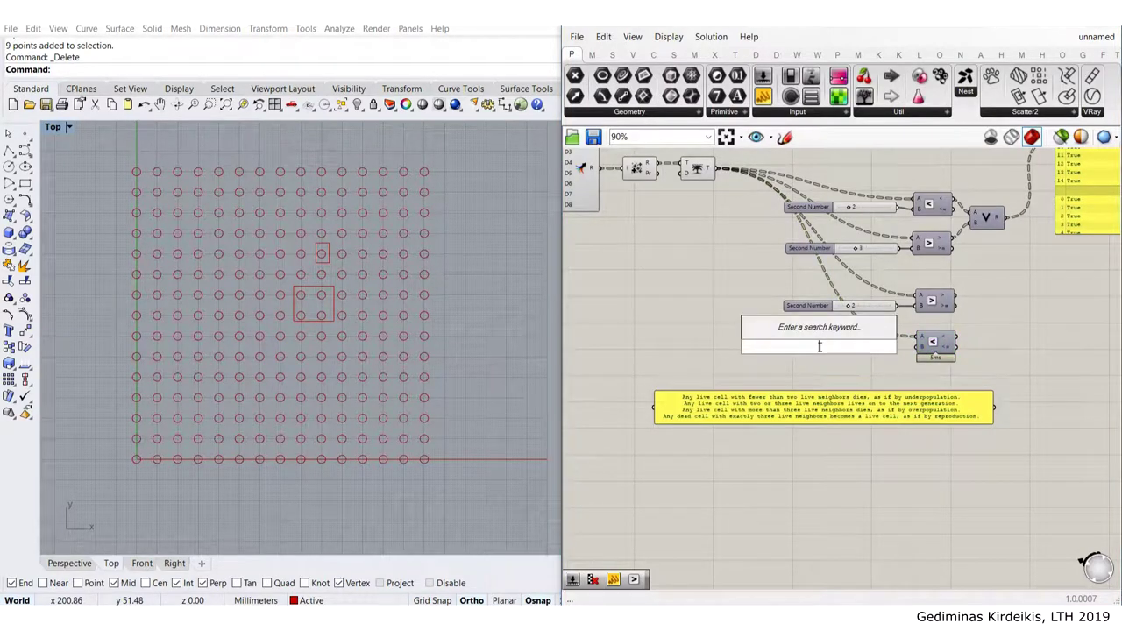
pyautogui.write('3')
pyautogui.press('Return')
pyautogui.scroll(2, 872, 348)
pyautogui.moveTo(858, 346); pyautogui.dragTo(941, 353)
pyautogui.moveTo(854, 349); pyautogui.dragTo(864, 349)
# Add a Gate And component and place it beside the second Larger Than and Smaller Than pair
pyautogui.moveTo(982, 339); pyautogui.dragTo(853, 361, button='right')
pyautogui.doubleClick(926, 272)
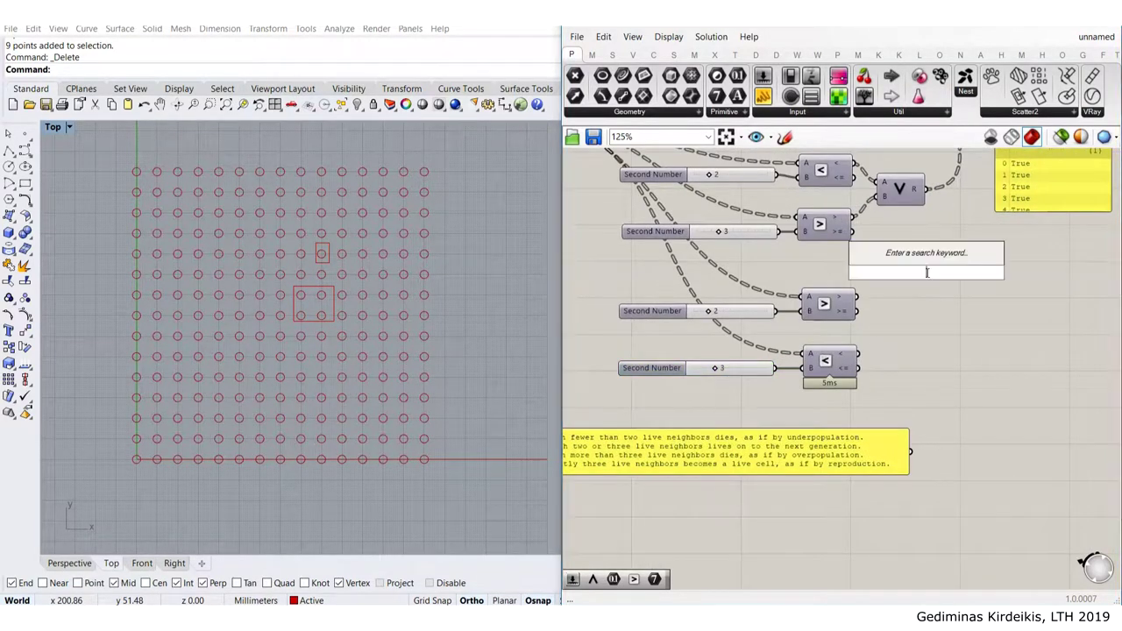
pyautogui.write('and')
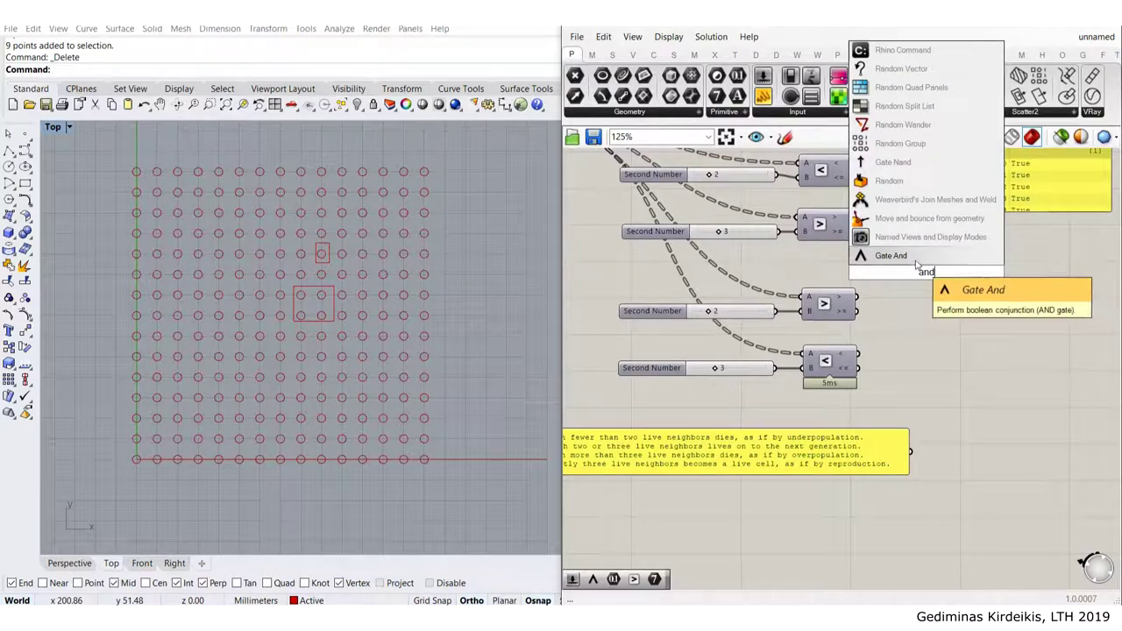
pyautogui.press('Return')
pyautogui.moveTo(916, 275); pyautogui.dragTo(904, 328)
pyautogui.scroll(2, 869, 322)
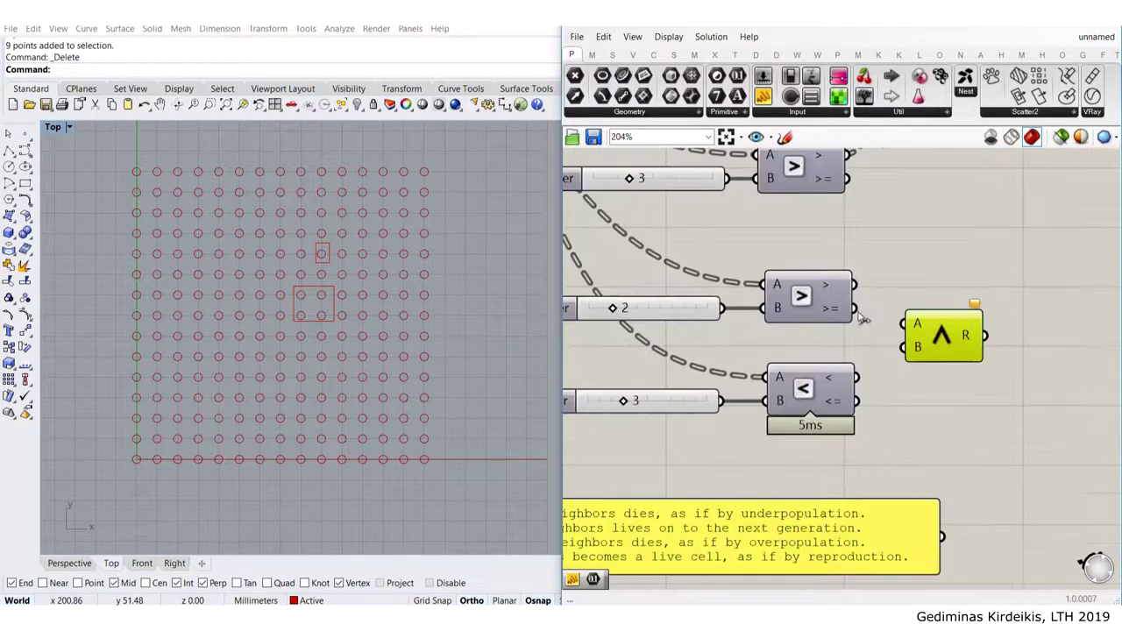
# Connect the second Larger Than's >= output to Gate And's A and the second Smaller Than's <= output to its B
pyautogui.scroll(-1, 828, 542)
pyautogui.moveTo(733, 508); pyautogui.dragTo(753, 452, button='right')
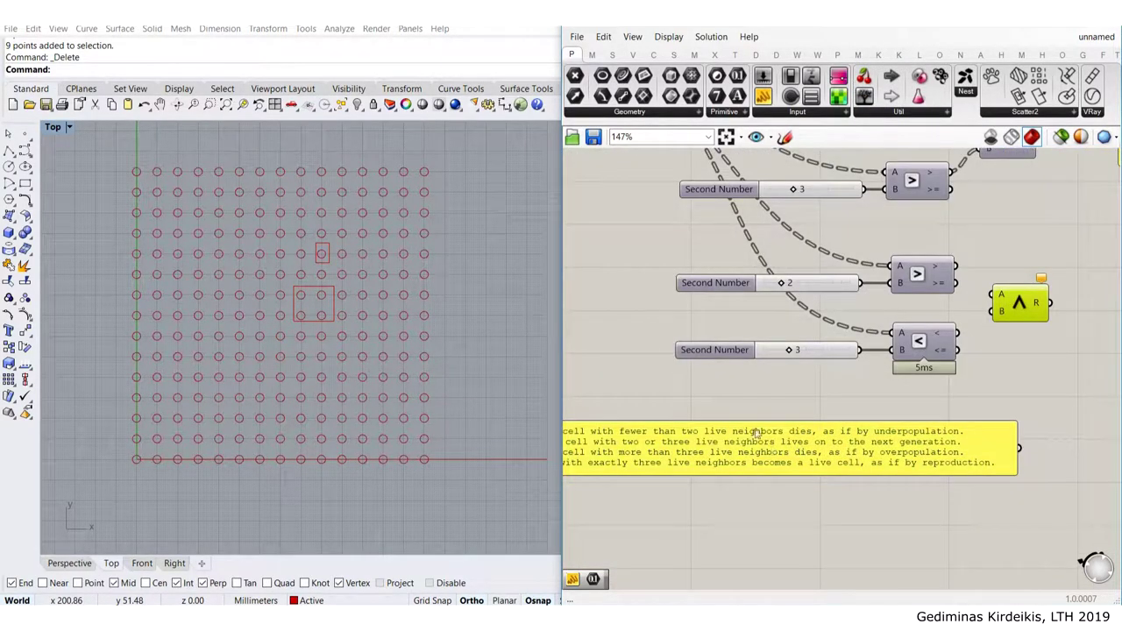
pyautogui.scroll(4, 802, 321)
pyautogui.moveTo(723, 287); pyautogui.dragTo(733, 294)
pyautogui.scroll(-2, 777, 310)
pyautogui.scroll(2, 750, 297)
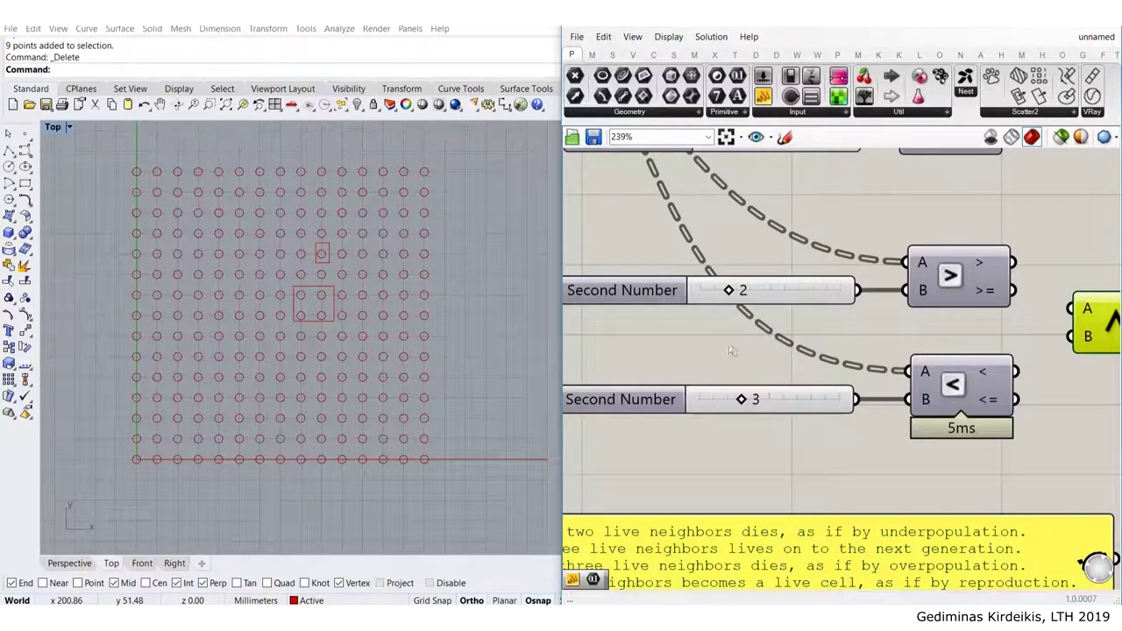
pyautogui.moveTo(1022, 294); pyautogui.dragTo(934, 286, button='right')
pyautogui.moveTo(925, 281); pyautogui.dragTo(956, 331)
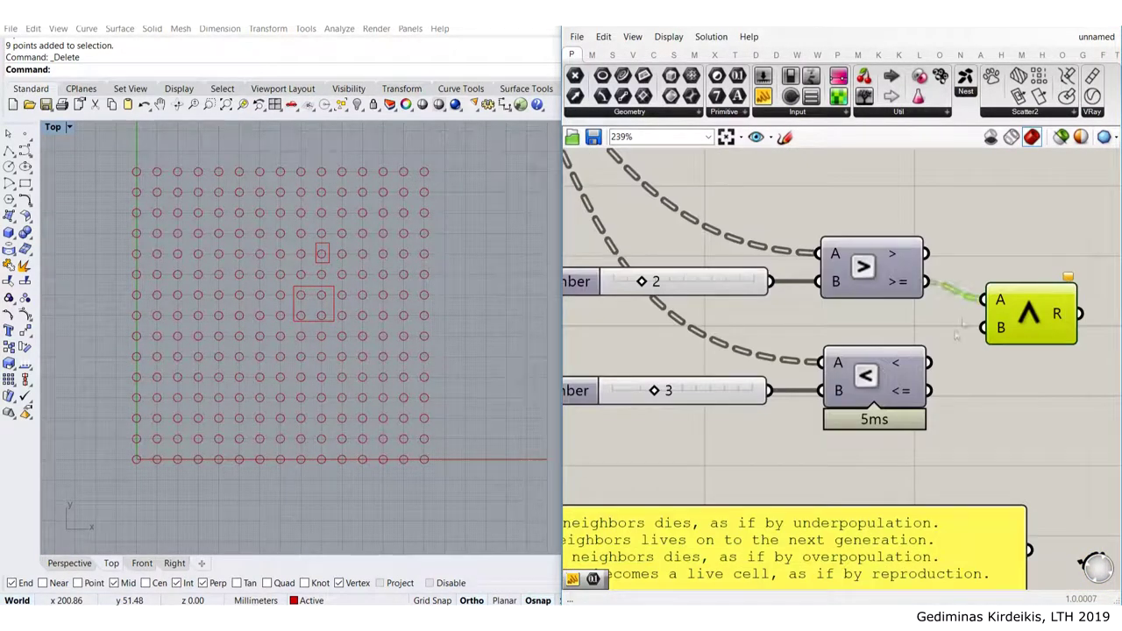
pyautogui.moveTo(931, 390); pyautogui.dragTo(983, 327)
# Set the slider feeding the second Larger Than's B input to 3
pyautogui.scroll(-3, 951, 245)
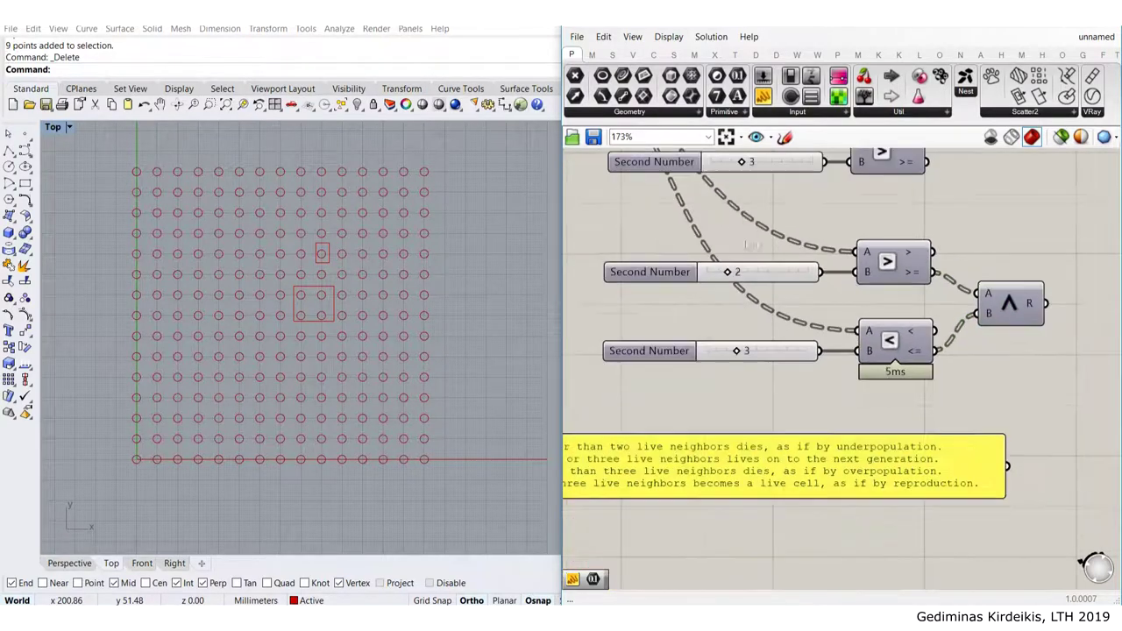
pyautogui.scroll(4, 720, 261)
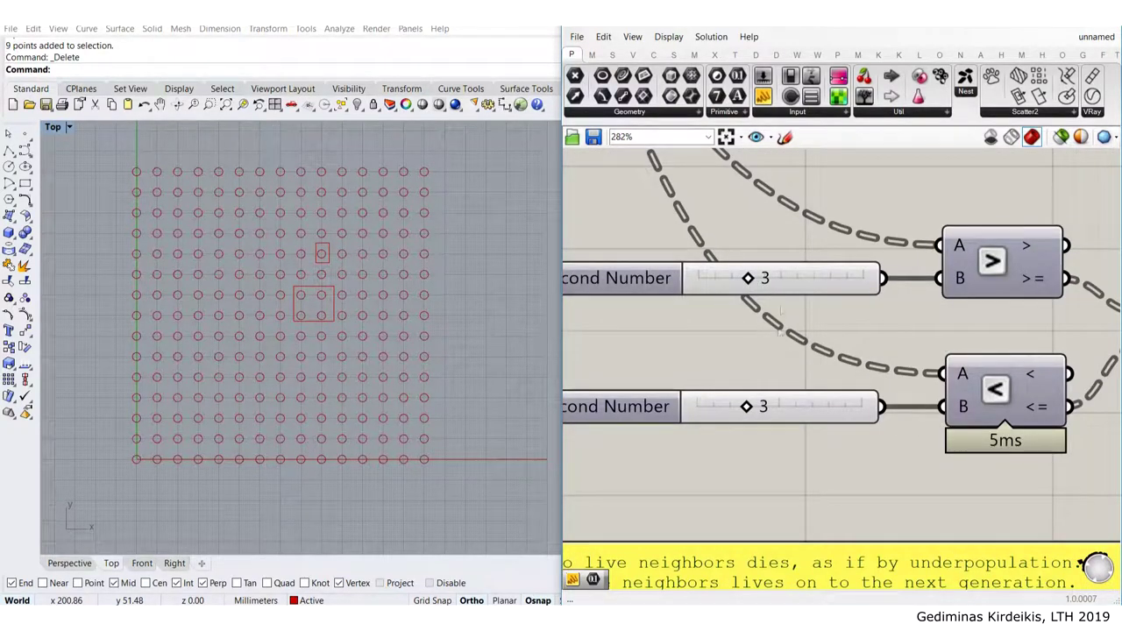
pyautogui.scroll(-4, 816, 273)
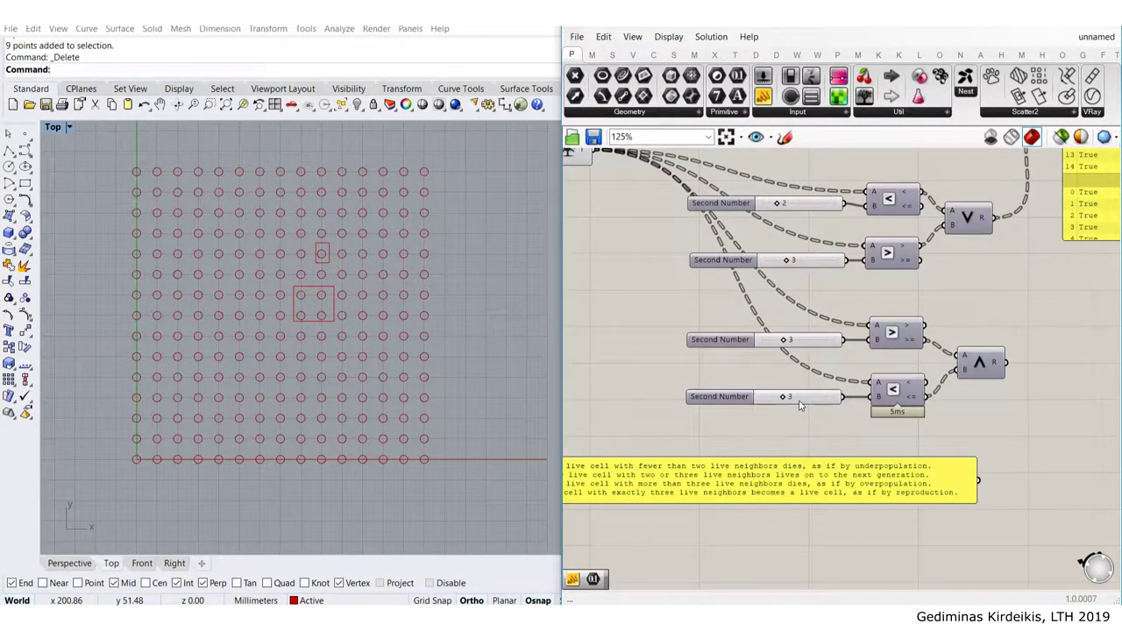
pyautogui.scroll(2, 776, 368)
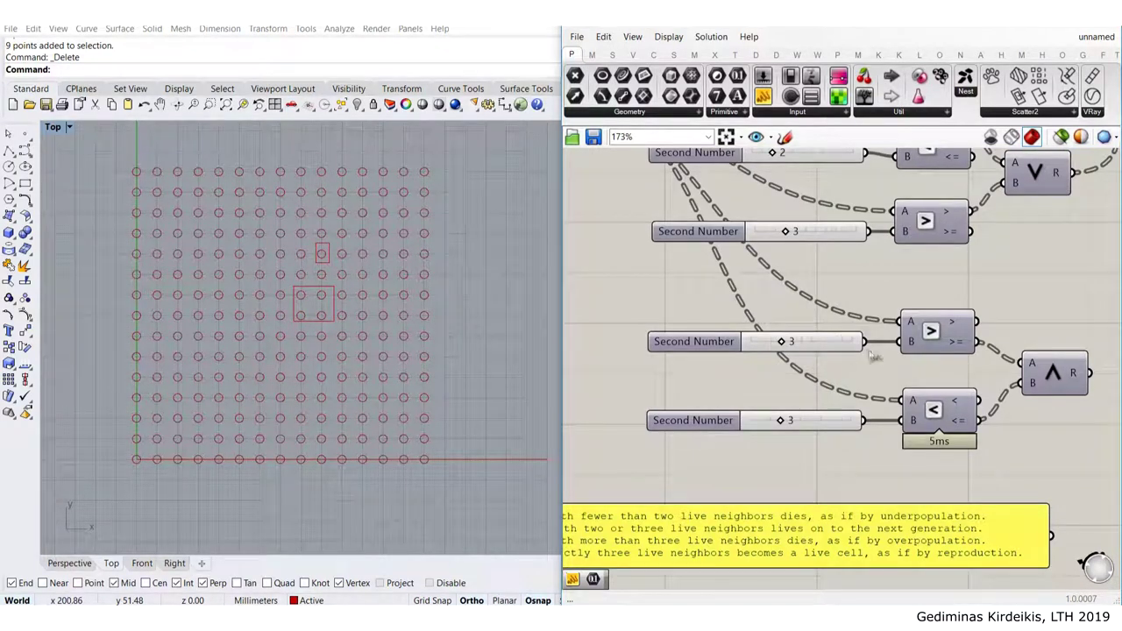
pyautogui.scroll(-3, 852, 343)
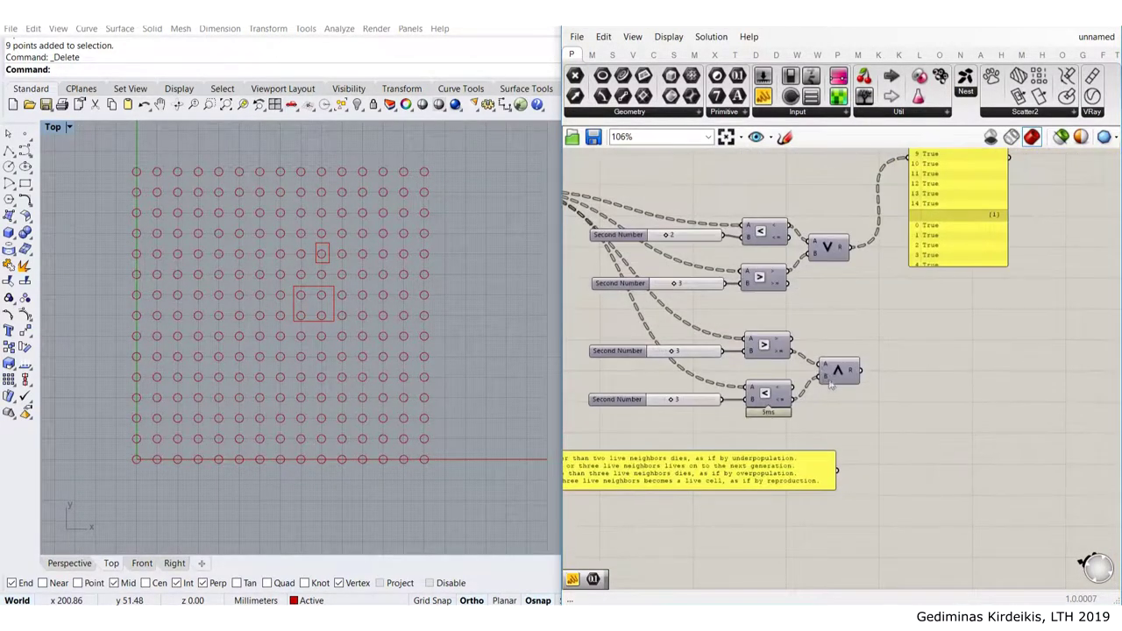
# Move the result Panel farther away from the Gate Or component
pyautogui.scroll(-2, 894, 333)
pyautogui.moveTo(885, 319); pyautogui.dragTo(869, 369, button='right')
pyautogui.moveTo(923, 275); pyautogui.dragTo(970, 278)
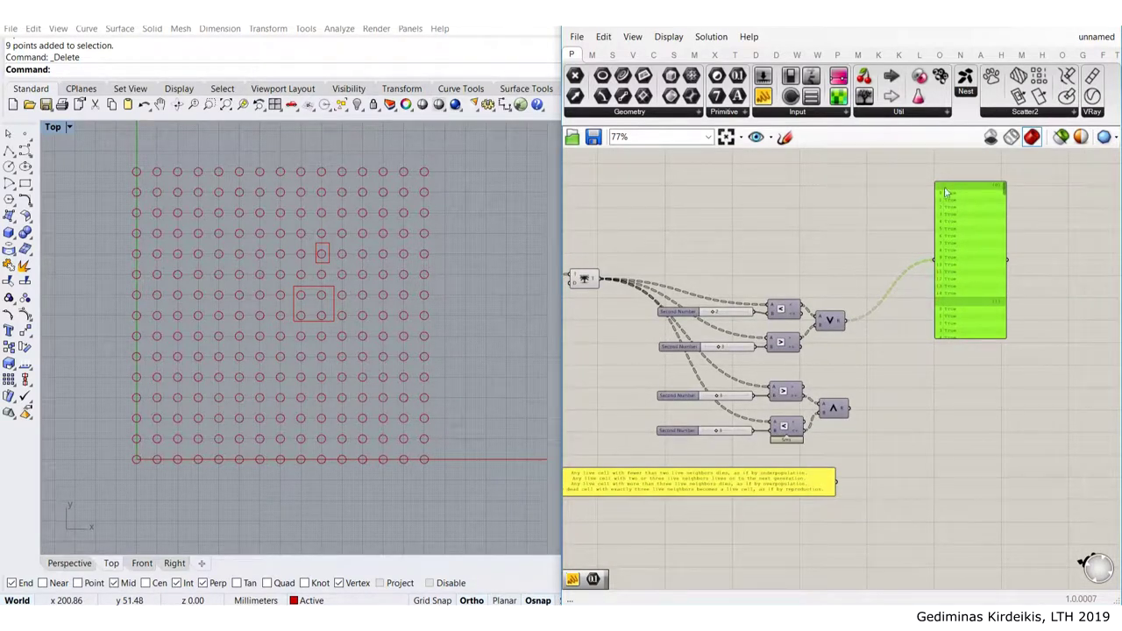
# Move the second Larger Than down closer to the Smaller Than below it, leaving a small even gap
pyautogui.scroll(2, 829, 388)
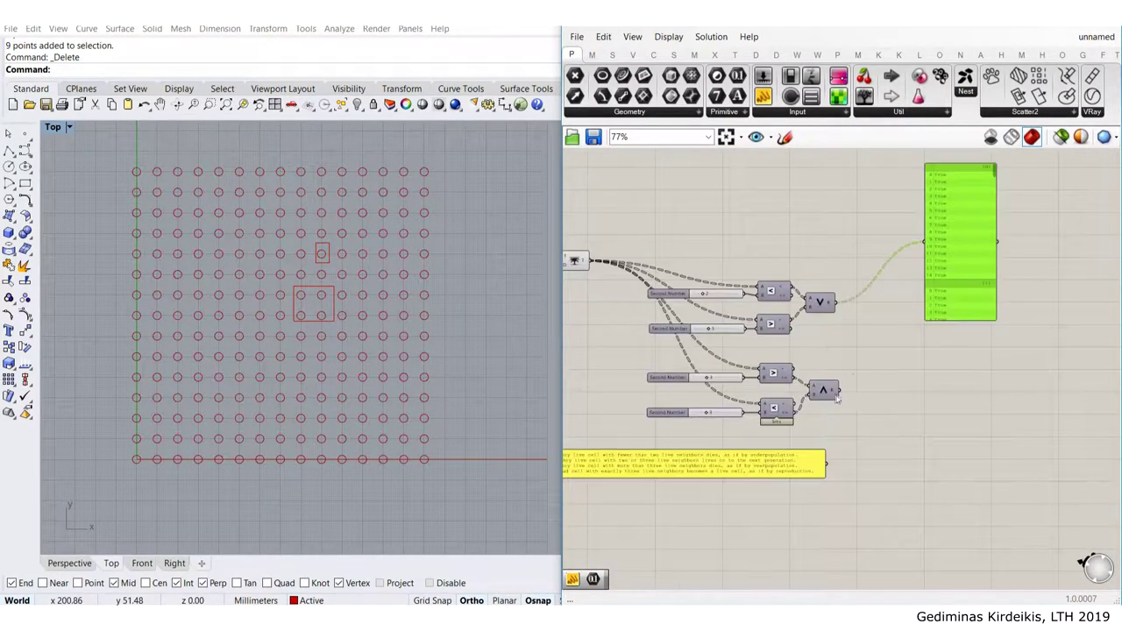
pyautogui.moveTo(751, 394); pyautogui.dragTo(828, 317, button='right')
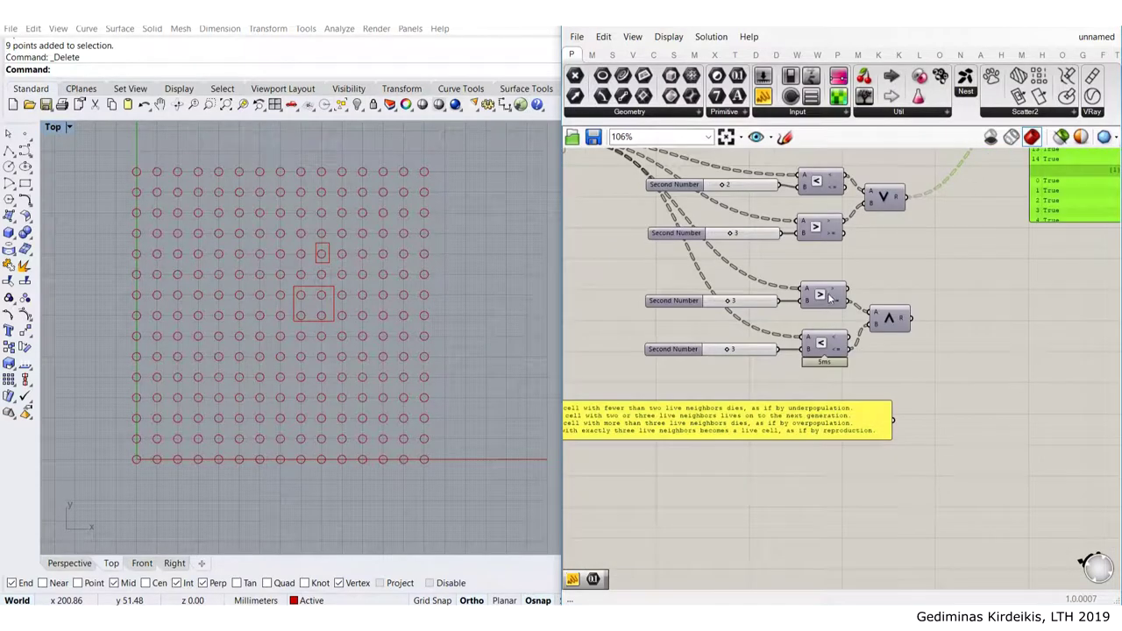
pyautogui.click(824, 300)
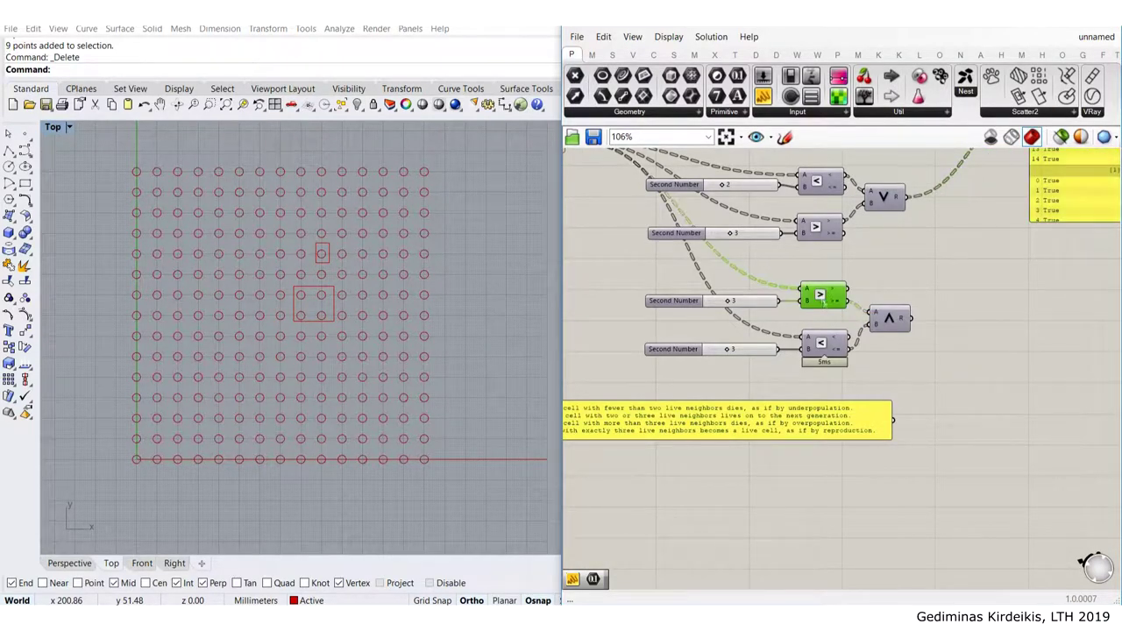
pyautogui.click(822, 349)
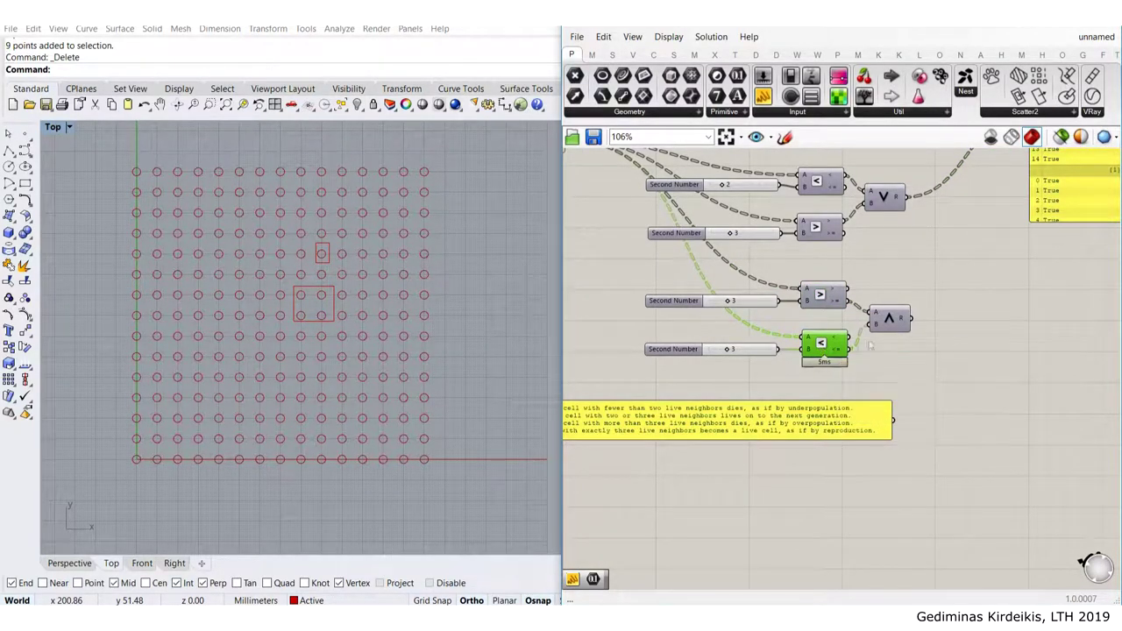
pyautogui.click(824, 298)
pyautogui.moveTo(825, 343); pyautogui.dragTo(824, 337)
pyautogui.moveTo(824, 295); pyautogui.dragTo(820, 343)
pyautogui.click(824, 336)
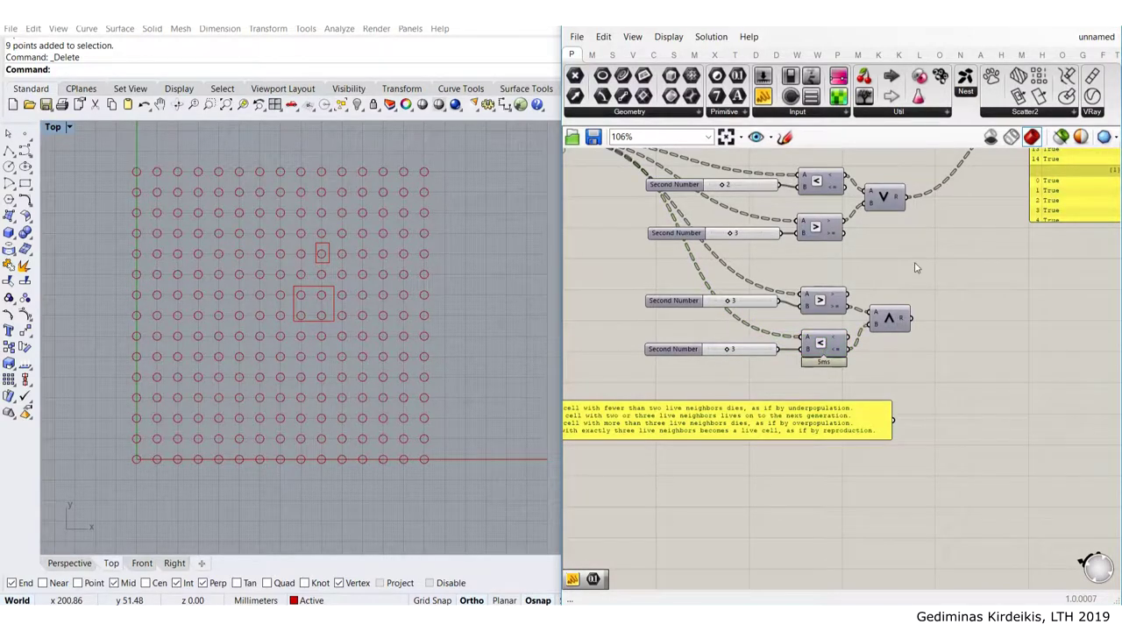
pyautogui.scroll(-3, 911, 251)
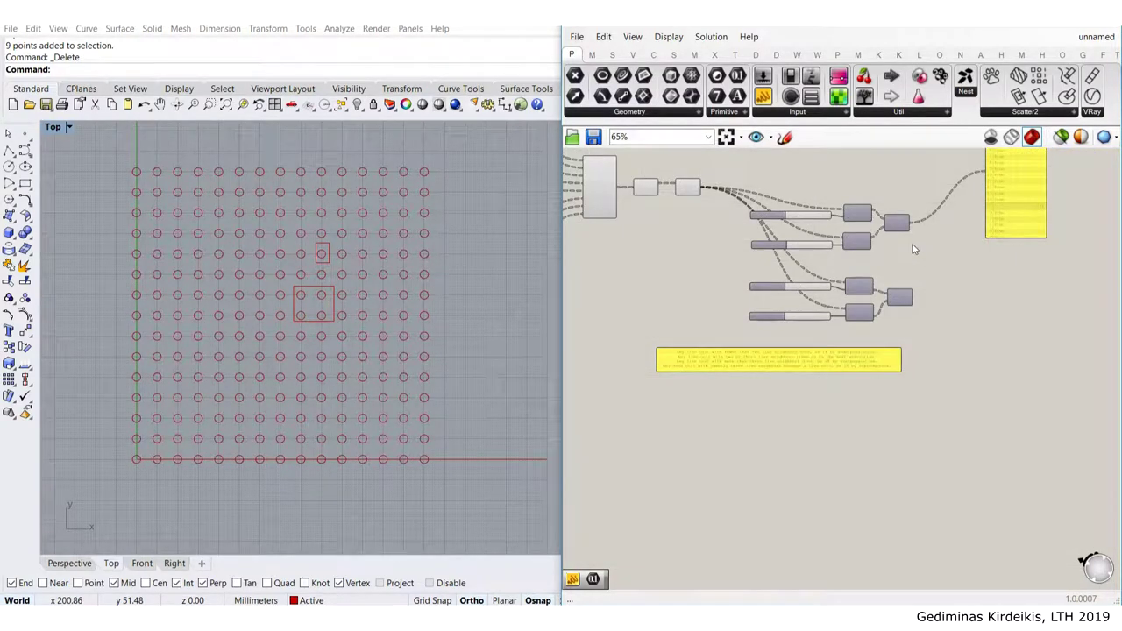
# Move the result Panel down and group the second Larger Than and Smaller Than with their sliders and Gate And
pyautogui.moveTo(911, 246); pyautogui.dragTo(881, 262, button='right')
pyautogui.moveTo(991, 208); pyautogui.dragTo(1021, 252)
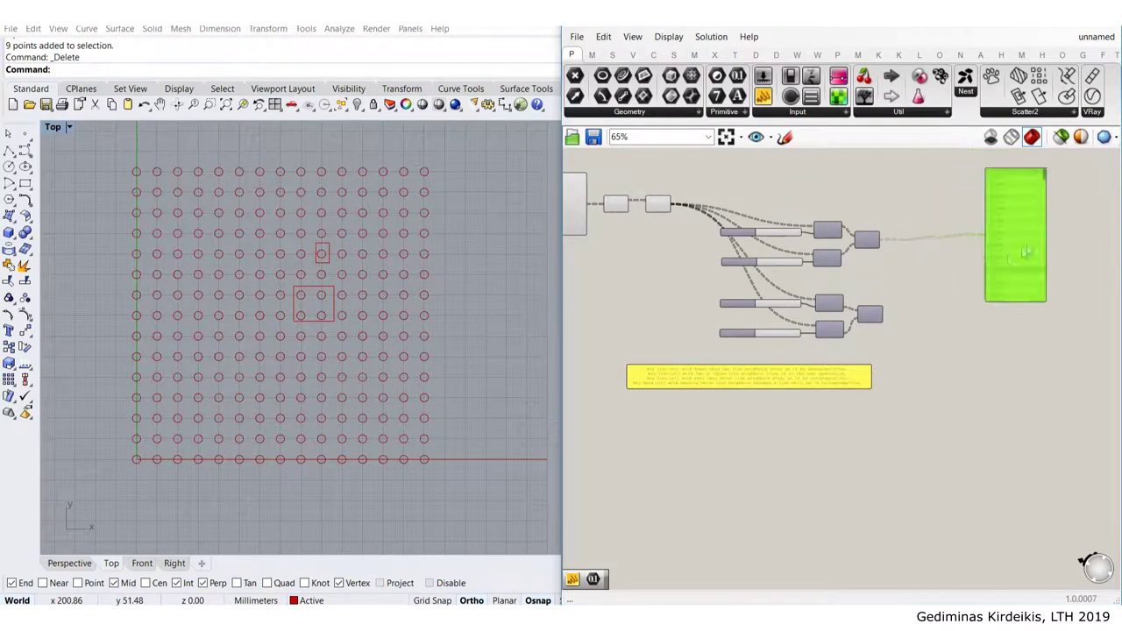
pyautogui.scroll(2, 873, 282)
pyautogui.moveTo(927, 360); pyautogui.dragTo(692, 282)
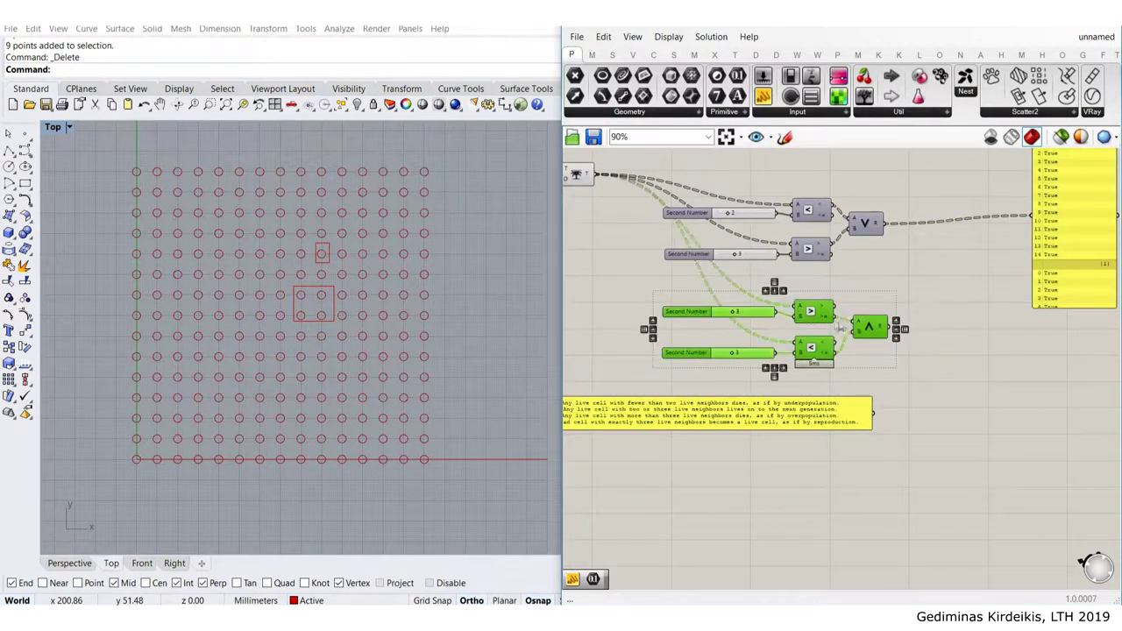
pyautogui.moveTo(815, 316); pyautogui.dragTo(815, 328)
pyautogui.middleClick(815, 327)
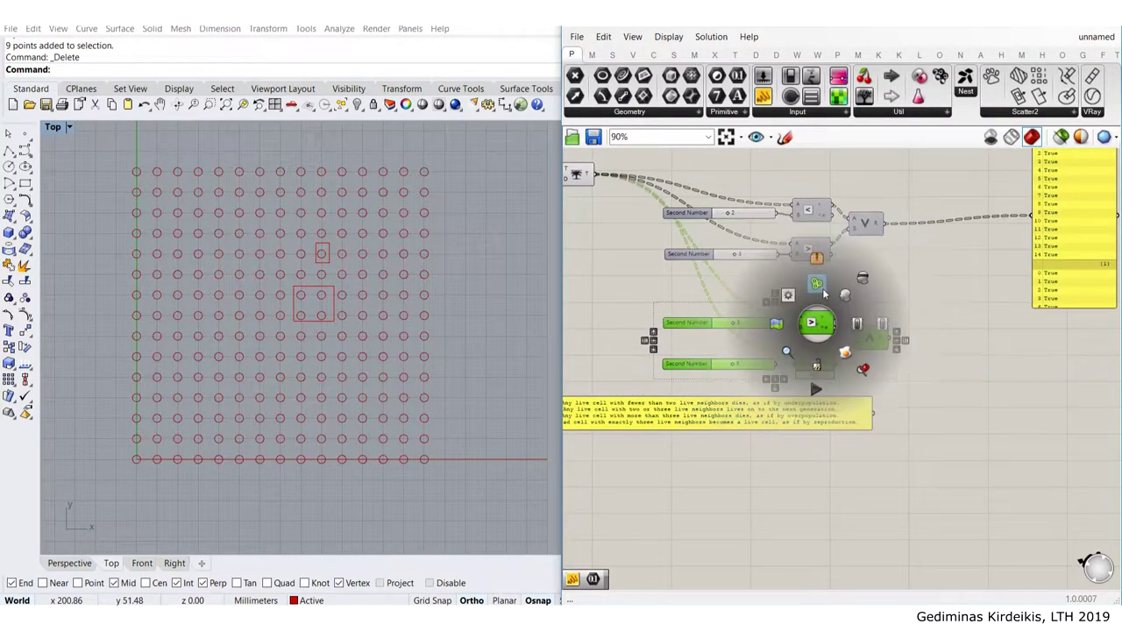
pyautogui.click(898, 272)
# Group the first Smaller Than and Larger Than with their two sliders and Gate Or
pyautogui.moveTo(898, 271); pyautogui.dragTo(694, 181)
pyautogui.middleClick(795, 195)
pyautogui.click(799, 164)
# Move the two rule groups so they sit directly one above the other, close together
pyautogui.scroll(-3, 919, 165)
pyautogui.click(913, 270)
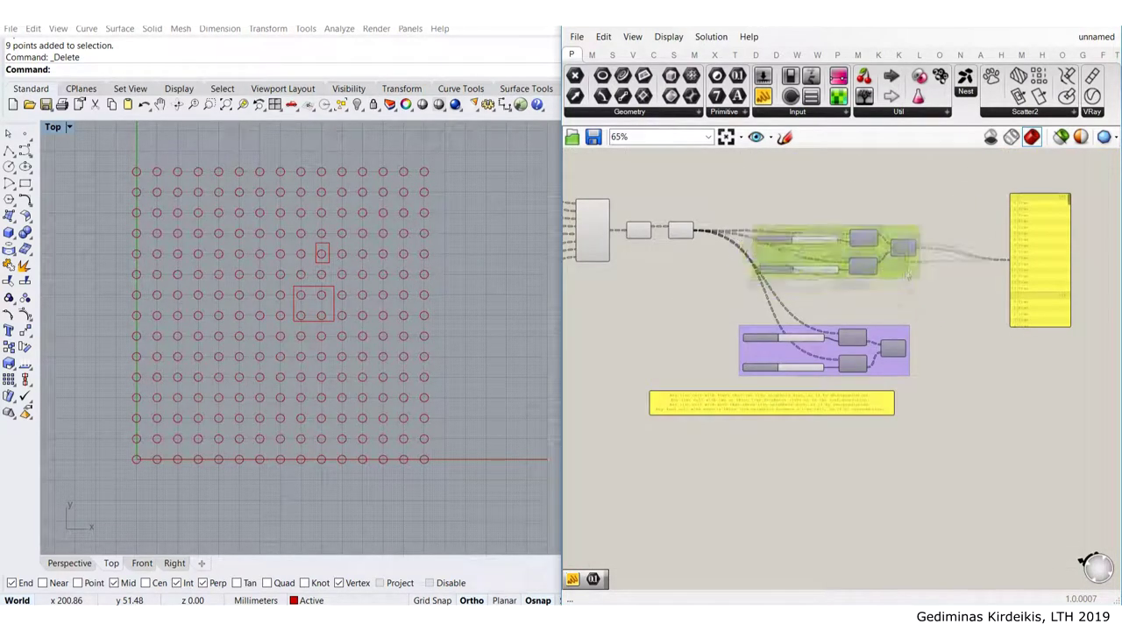
pyautogui.moveTo(885, 337); pyautogui.dragTo(913, 305)
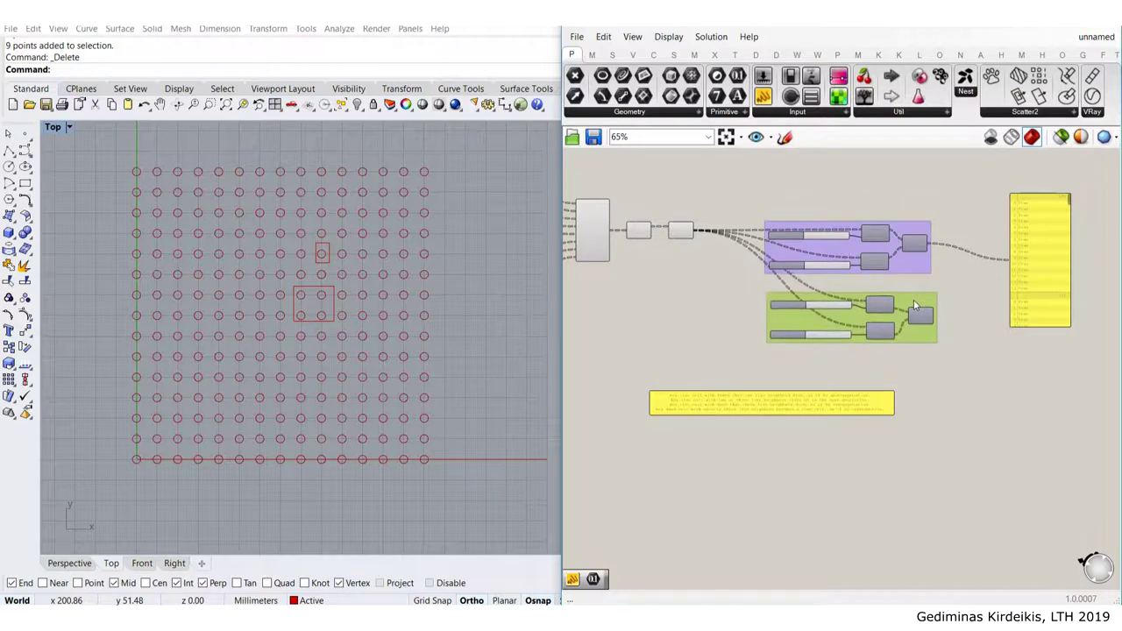
# Delete the result Panel connected to Gate Or
pyautogui.scroll(-3, 857, 174)
pyautogui.click(980, 300)
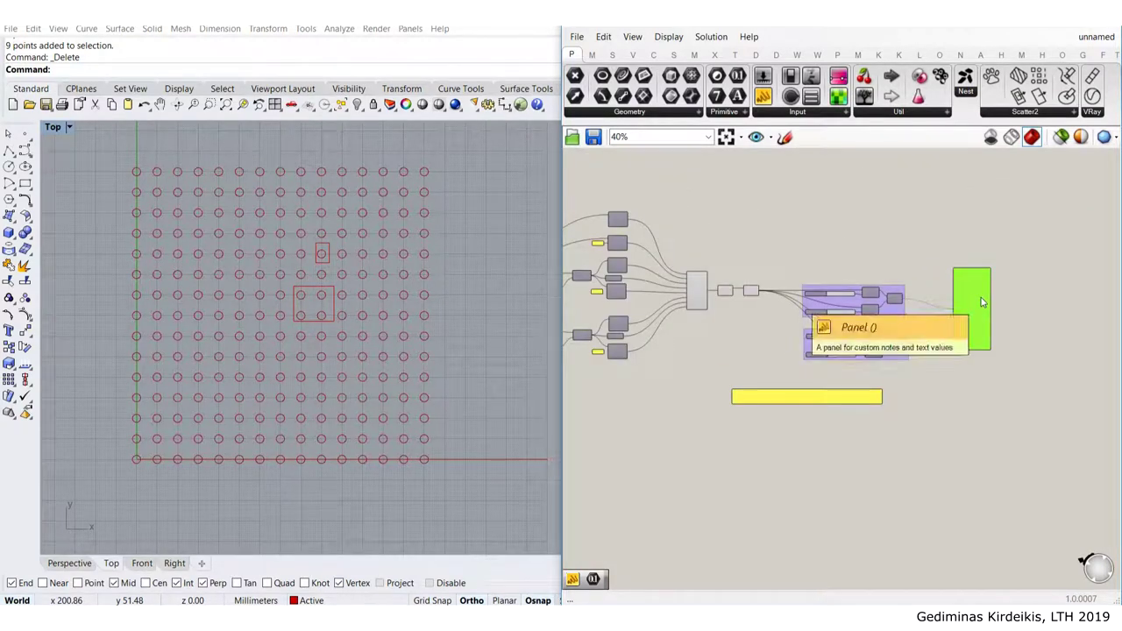
pyautogui.scroll(6, 794, 250)
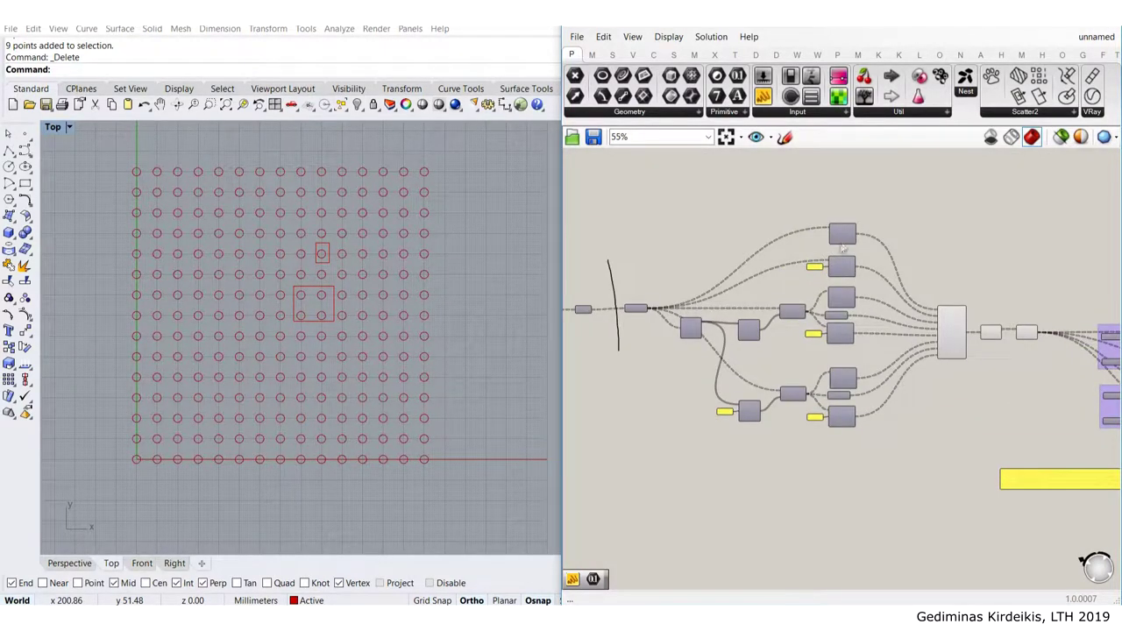
# Move the components that generate the grid points and circles up, away from the point-in-curves chain
pyautogui.scroll(-5, 763, 267)
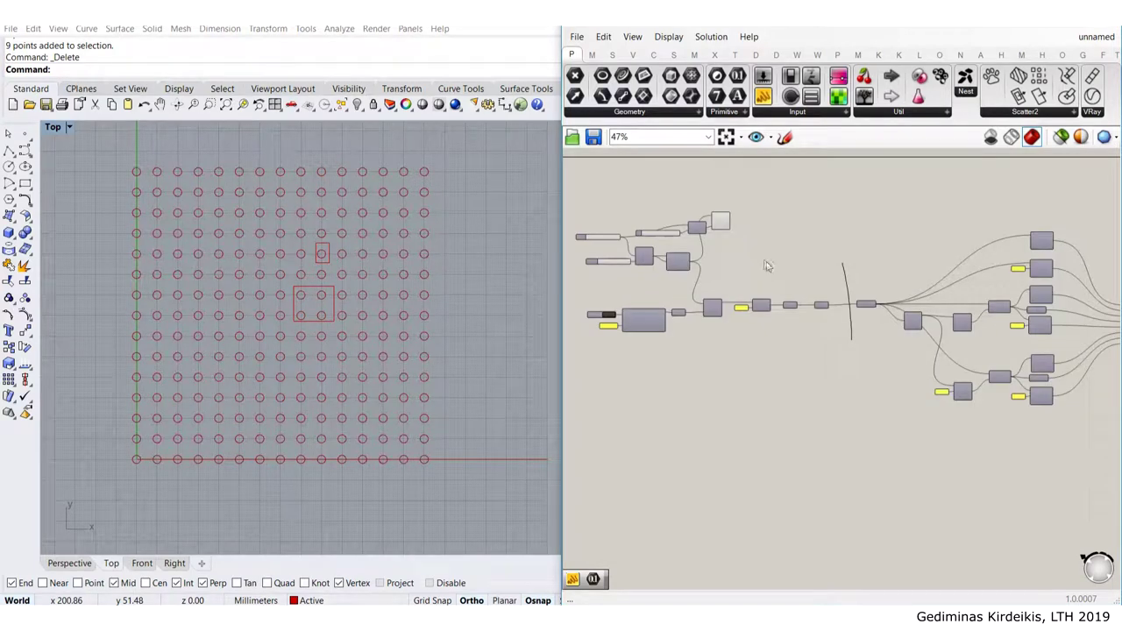
pyautogui.scroll(4, 767, 266)
pyautogui.scroll(-3, 777, 256)
pyautogui.moveTo(811, 295); pyautogui.dragTo(592, 194)
pyautogui.moveTo(694, 297); pyautogui.dragTo(717, 256)
pyautogui.click(847, 172)
# Select the 0.2 slider, Multiplication and Circle components to highlight the grid circles in the viewport
pyautogui.scroll(4, 754, 205)
pyautogui.click(813, 195)
pyautogui.moveTo(863, 230); pyautogui.dragTo(649, 159)
pyautogui.scroll(-3, 725, 200)
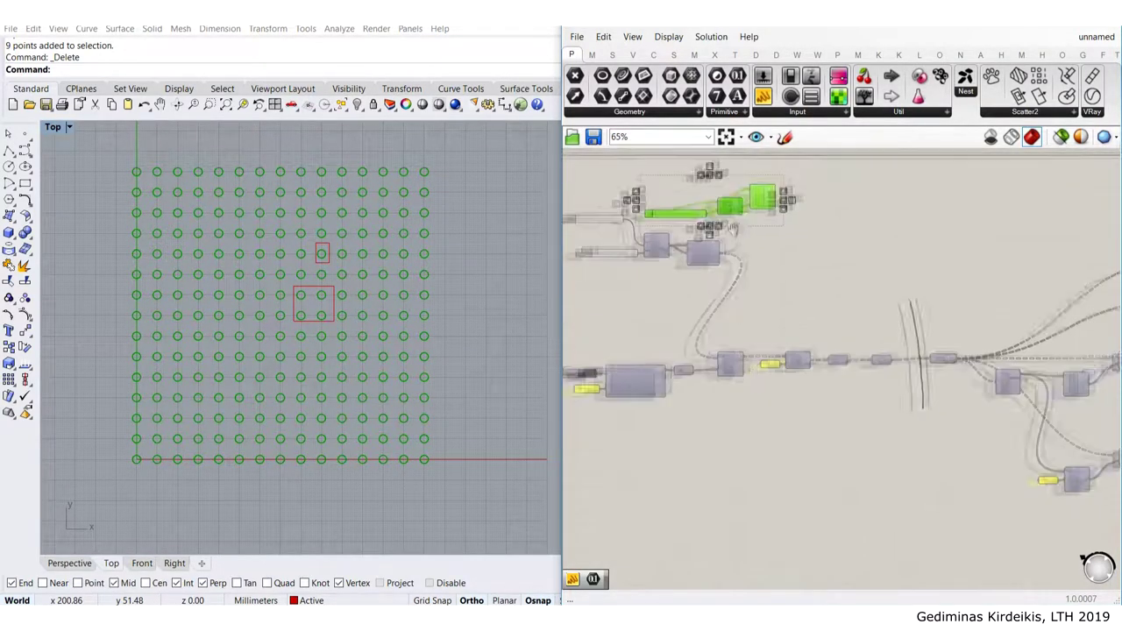
pyautogui.moveTo(776, 218); pyautogui.dragTo(734, 246, button='right')
pyautogui.click(914, 254)
# Add a Cull Pattern component in the free space beside the Circle component
pyautogui.scroll(4, 778, 343)
pyautogui.moveTo(756, 400); pyautogui.dragTo(923, 367, button='right')
pyautogui.moveTo(833, 358); pyautogui.dragTo(823, 426, button='right')
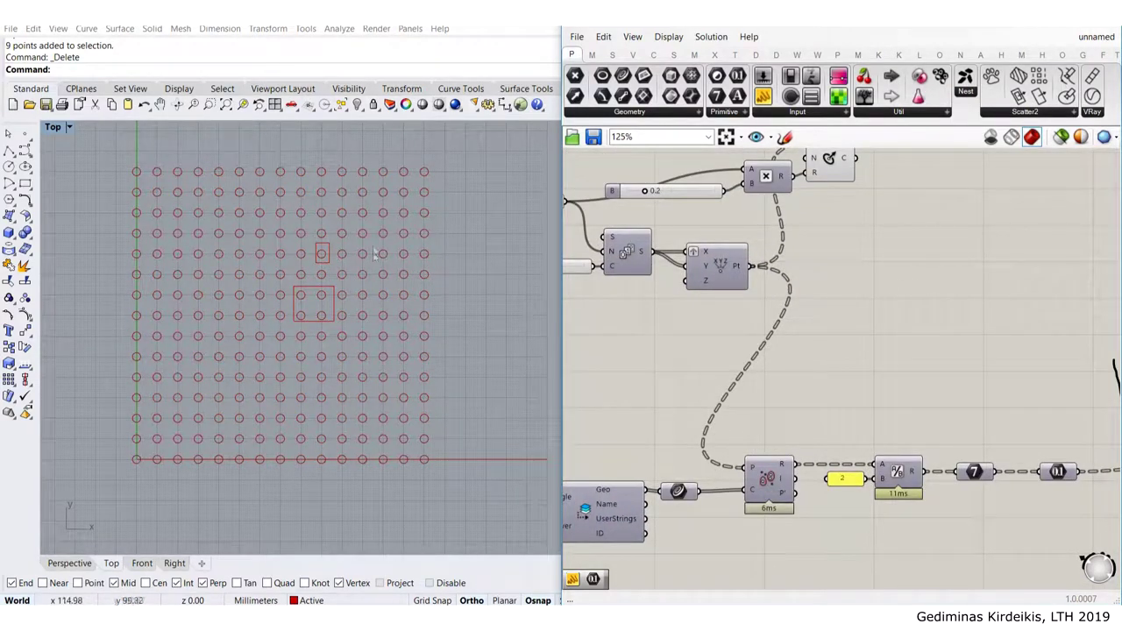
pyautogui.doubleClick(952, 285)
pyautogui.doubleClick(962, 260)
pyautogui.write('cull')
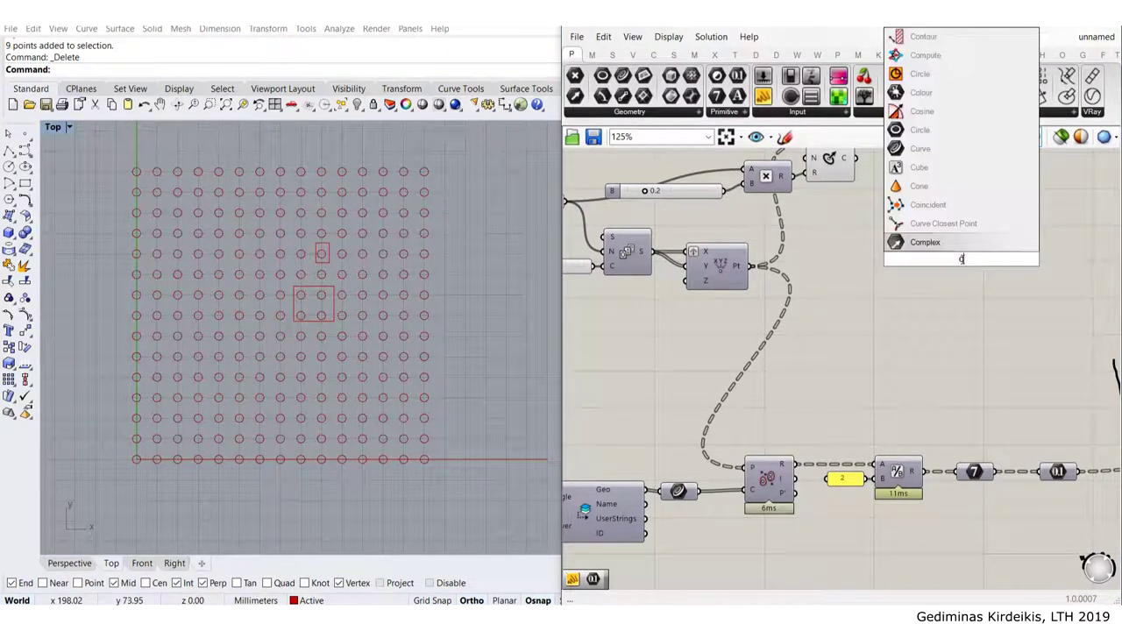
pyautogui.press('Return')
# Connect the Circle component's C output to Cull Pattern's L input
pyautogui.moveTo(917, 213); pyautogui.dragTo(930, 250, button='right')
pyautogui.moveTo(869, 196); pyautogui.dragTo(979, 252)
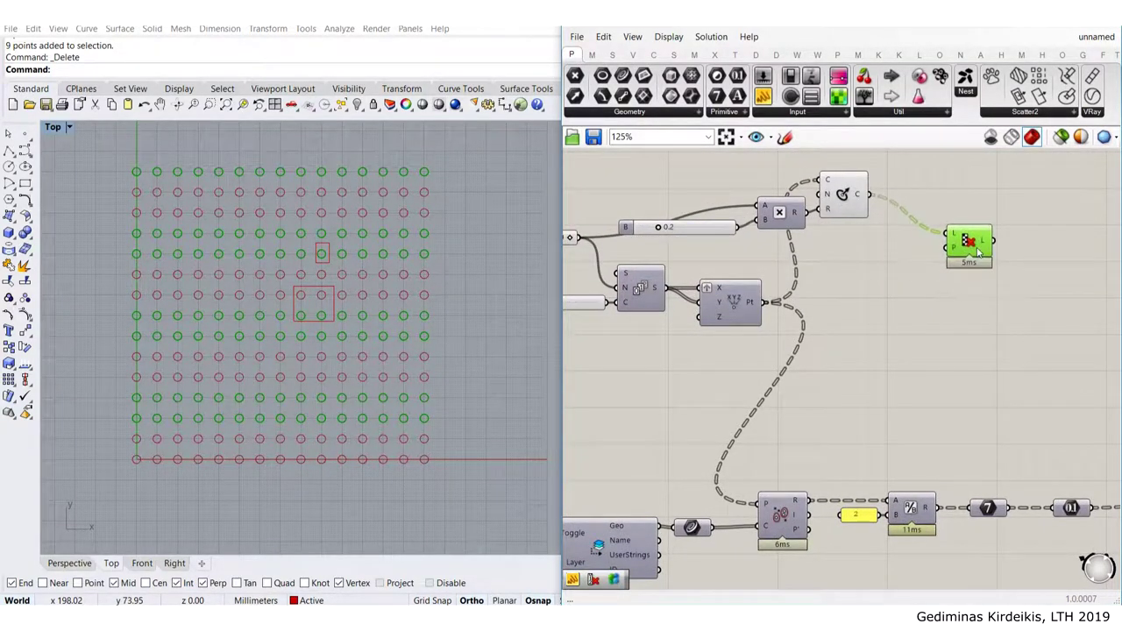
pyautogui.click(887, 280)
# Turn off the viewport preview of the Circle component
pyautogui.click(842, 196)
pyautogui.middleClick(844, 195)
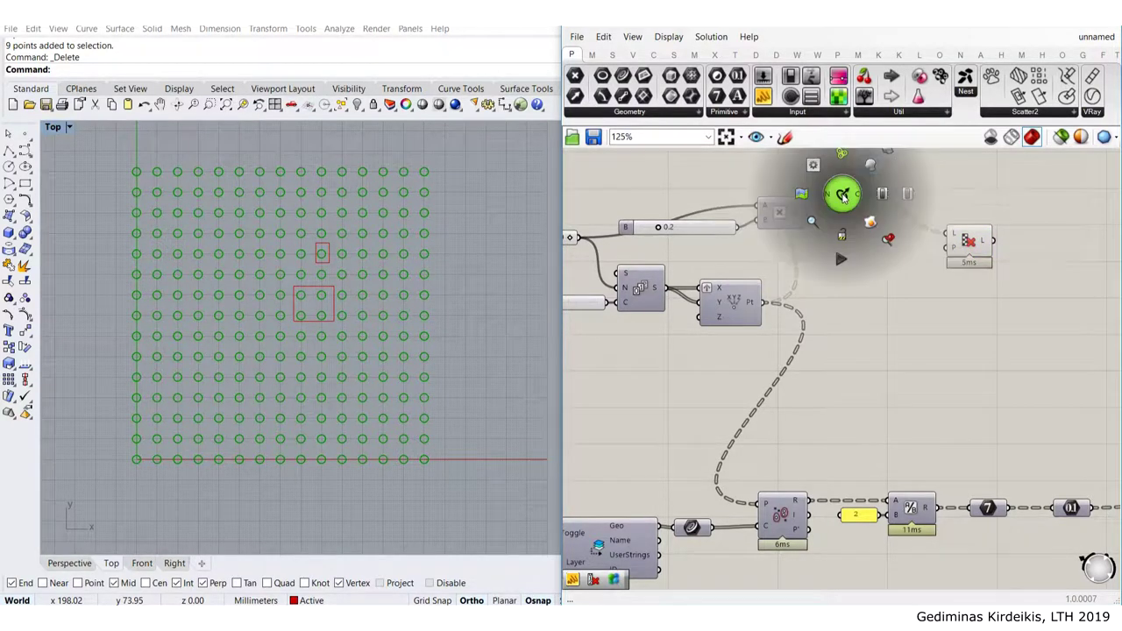
pyautogui.click(901, 152)
pyautogui.click(885, 270)
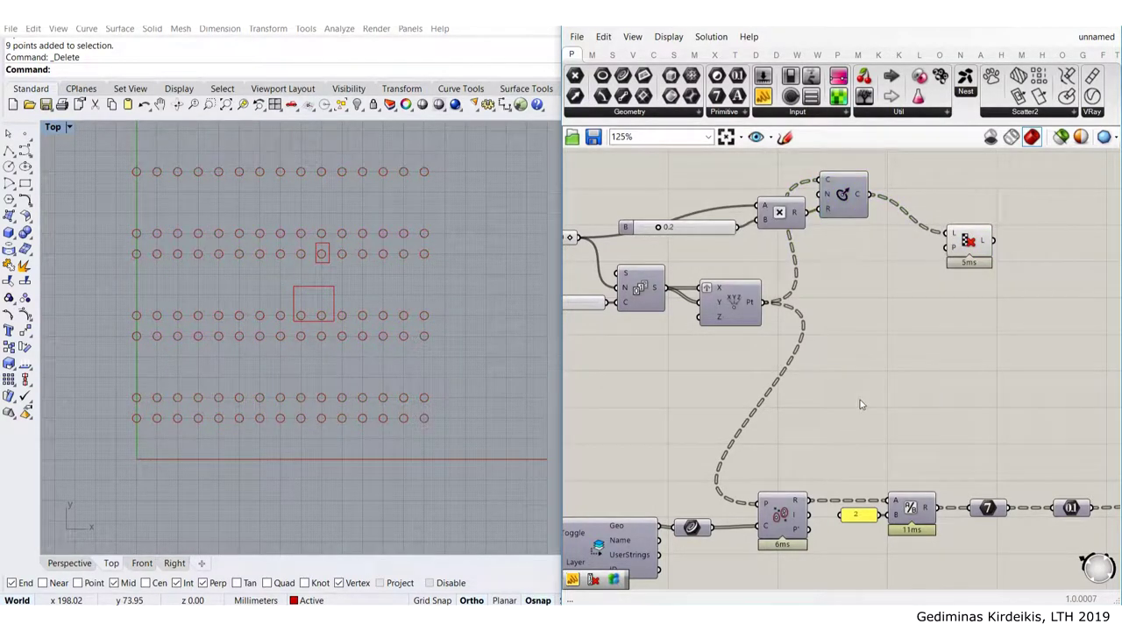
# Connect the Boolean parameter before the sketched line to Cull Pattern's P input and align Cull Pattern with the Circle component
pyautogui.scroll(-3, 868, 403)
pyautogui.moveTo(958, 403); pyautogui.dragTo(742, 373, button='right')
pyautogui.scroll(3, 751, 427)
pyautogui.moveTo(837, 456); pyautogui.dragTo(926, 501, button='right')
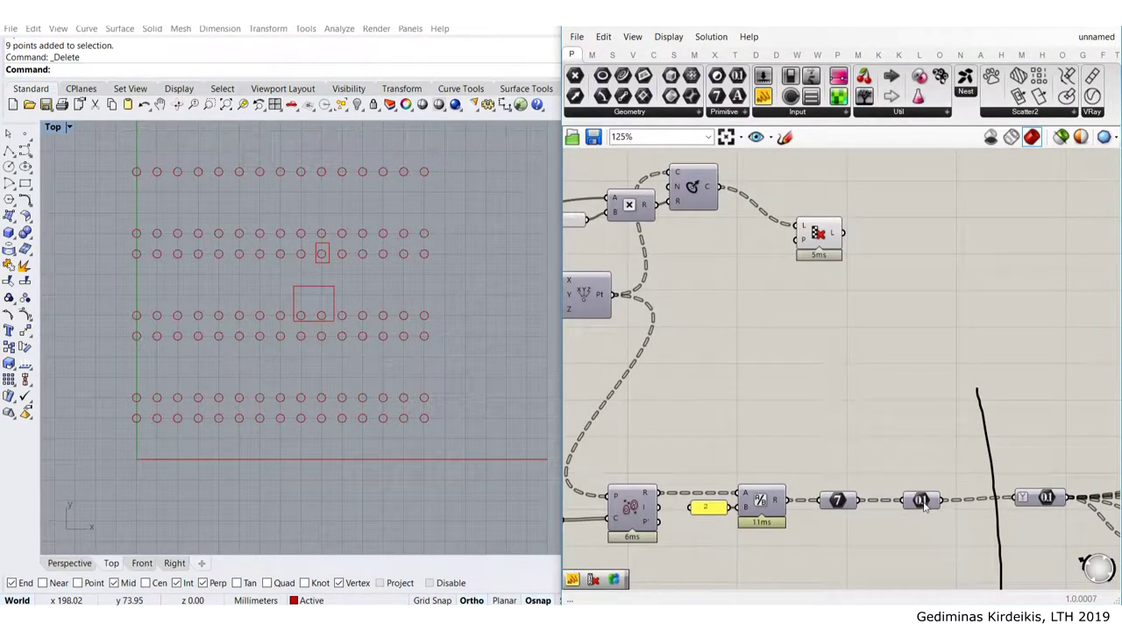
pyautogui.moveTo(922, 503)
pyautogui.moveTo(939, 500); pyautogui.dragTo(904, 207)
pyautogui.click(909, 294)
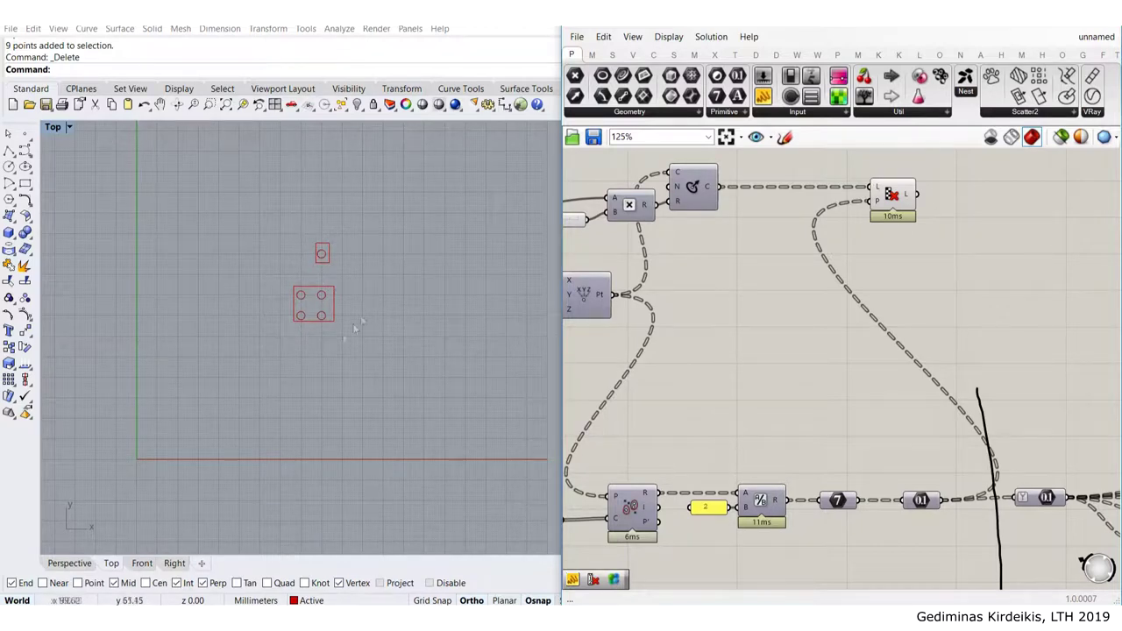
# Examine the remaining cells in the viewport and the neighbour-counting chain through to the two rule groups
pyautogui.scroll(-5, 777, 386)
pyautogui.moveTo(777, 385); pyautogui.dragTo(747, 339, button='right')
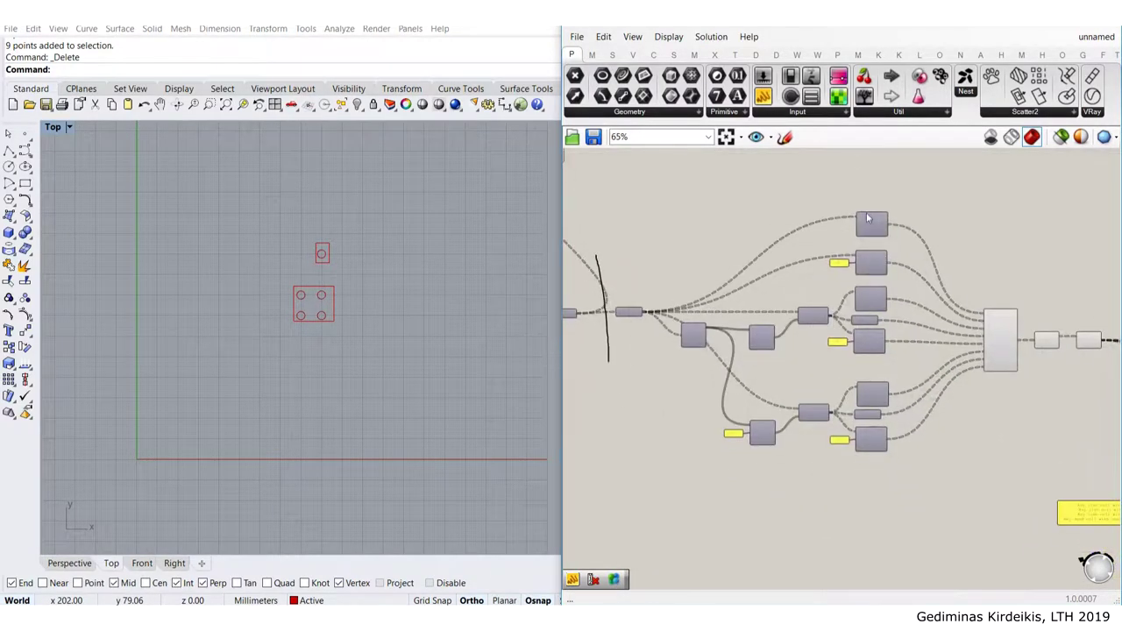
pyautogui.scroll(1, 309, 254)
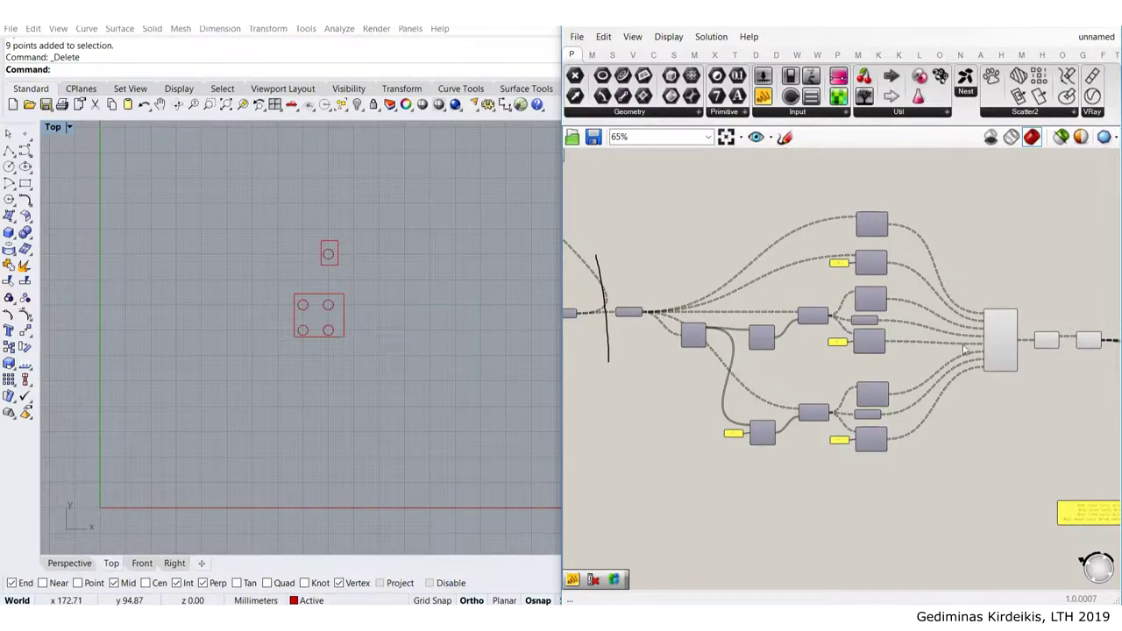
pyautogui.scroll(-3, 954, 346)
pyautogui.moveTo(976, 335); pyautogui.dragTo(820, 300, button='right')
pyautogui.scroll(4, 821, 301)
pyautogui.scroll(-4, 708, 268)
pyautogui.moveTo(631, 266); pyautogui.dragTo(1040, 319, button='right')
pyautogui.scroll(4, 800, 208)
pyautogui.scroll(-4, 947, 271)
pyautogui.moveTo(951, 273); pyautogui.dragTo(614, 240, button='right')
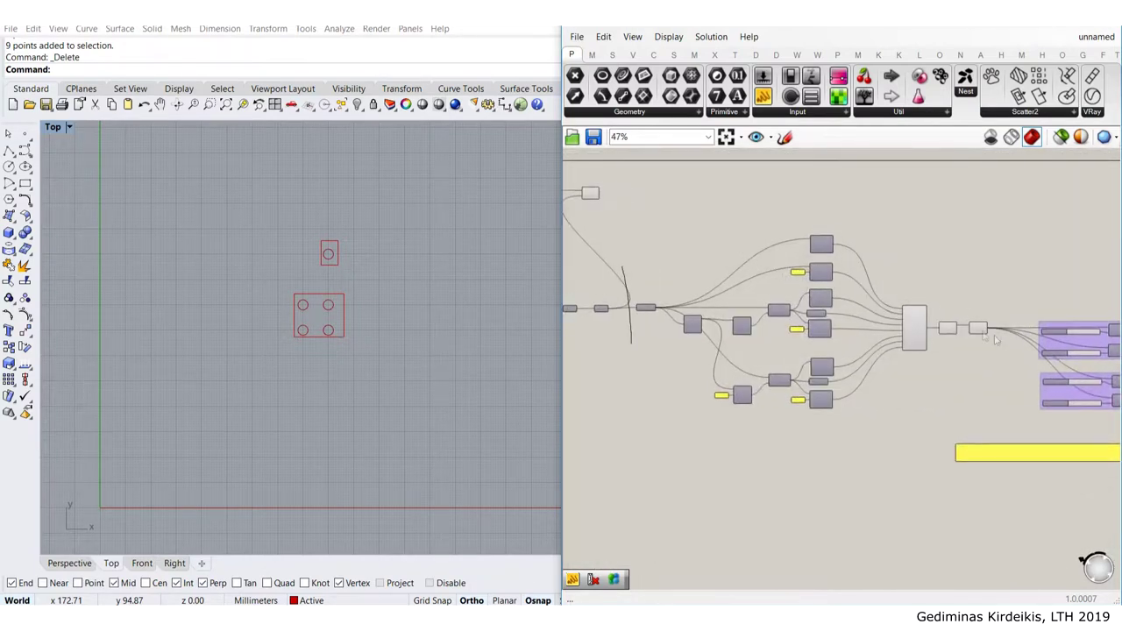
pyautogui.moveTo(1051, 340); pyautogui.dragTo(867, 288, button='right')
pyautogui.scroll(3, 1026, 284)
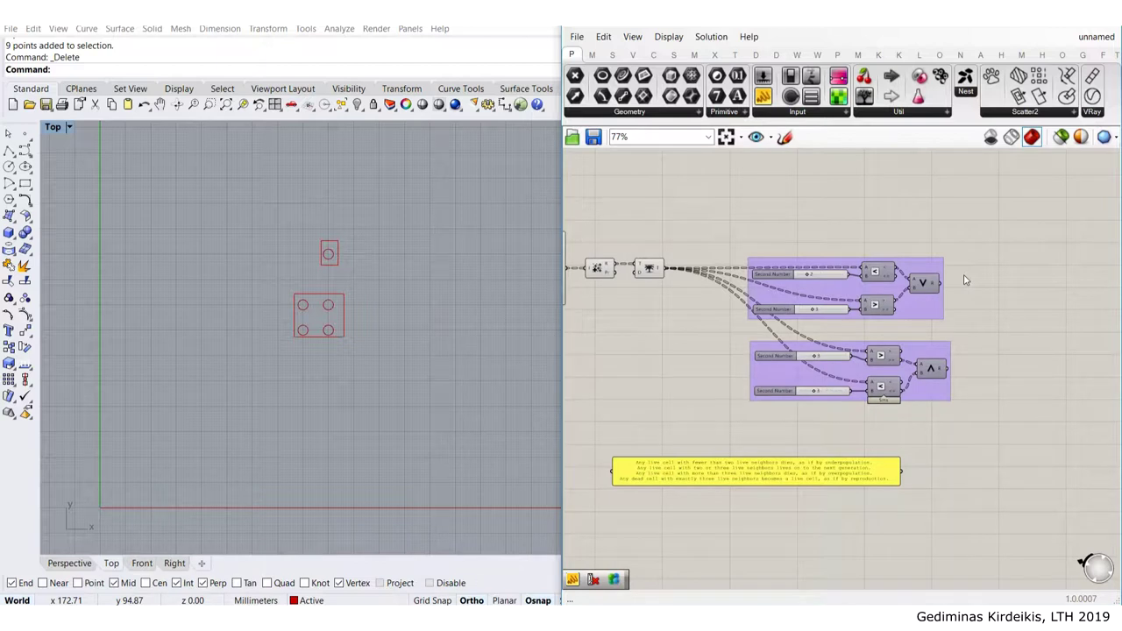
pyautogui.scroll(-2, 895, 279)
pyautogui.moveTo(722, 279); pyautogui.dragTo(891, 309, button='right')
pyautogui.scroll(-4, 891, 308)
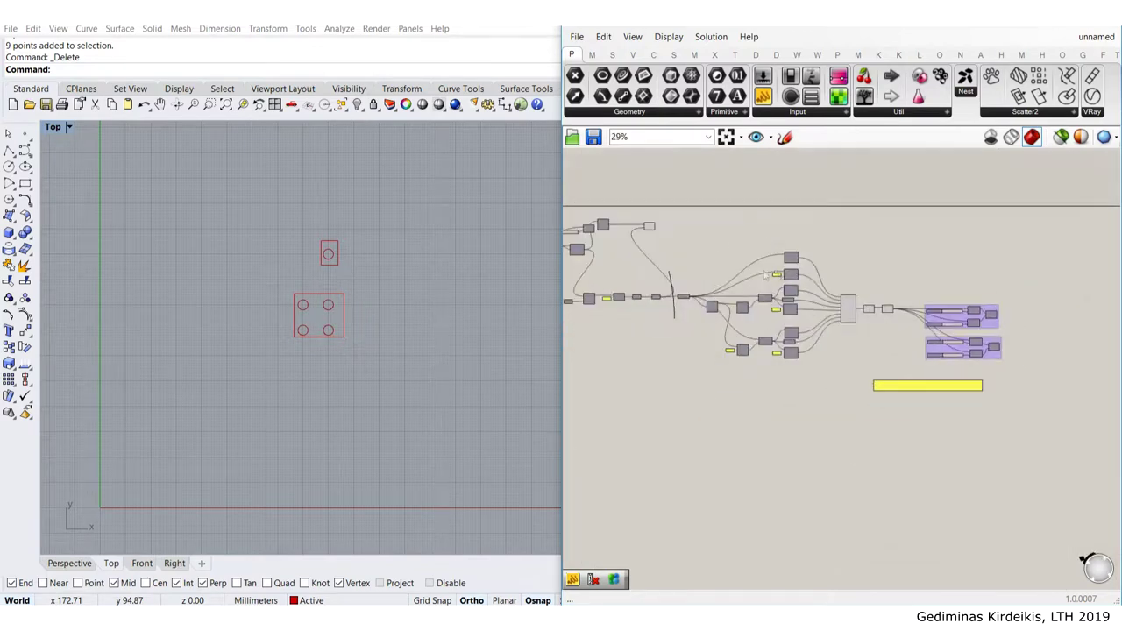
# Move Cull Pattern along the upper side of the definition until it is past the two rule groups
pyautogui.scroll(4, 658, 247)
pyautogui.moveTo(639, 208); pyautogui.dragTo(953, 211)
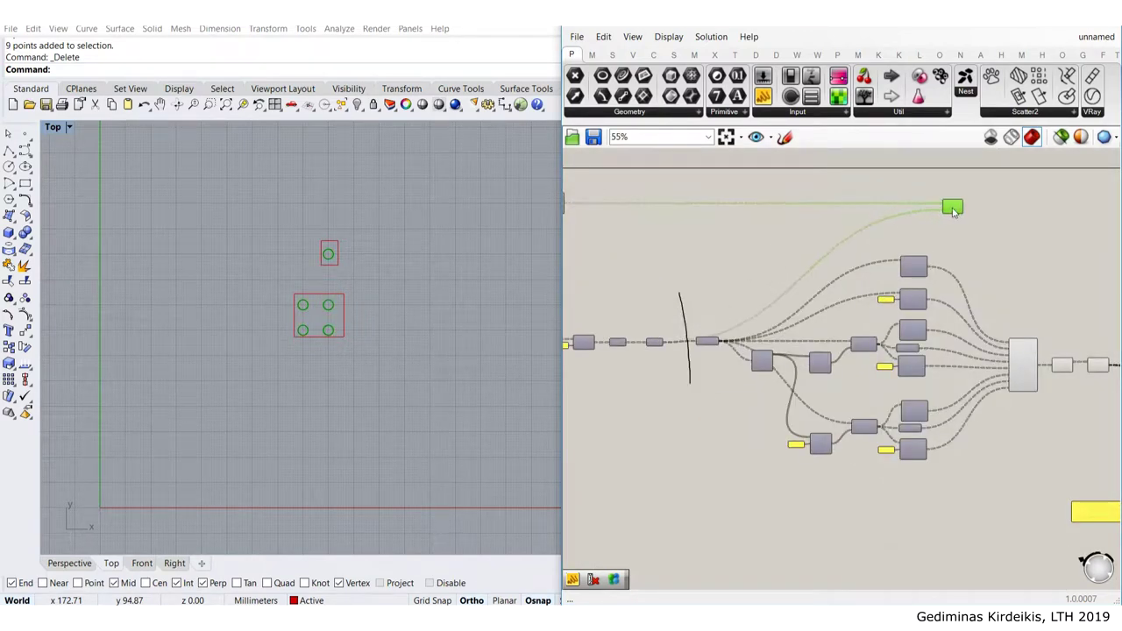
pyautogui.scroll(-1, 746, 232)
pyautogui.scroll(5, 730, 205)
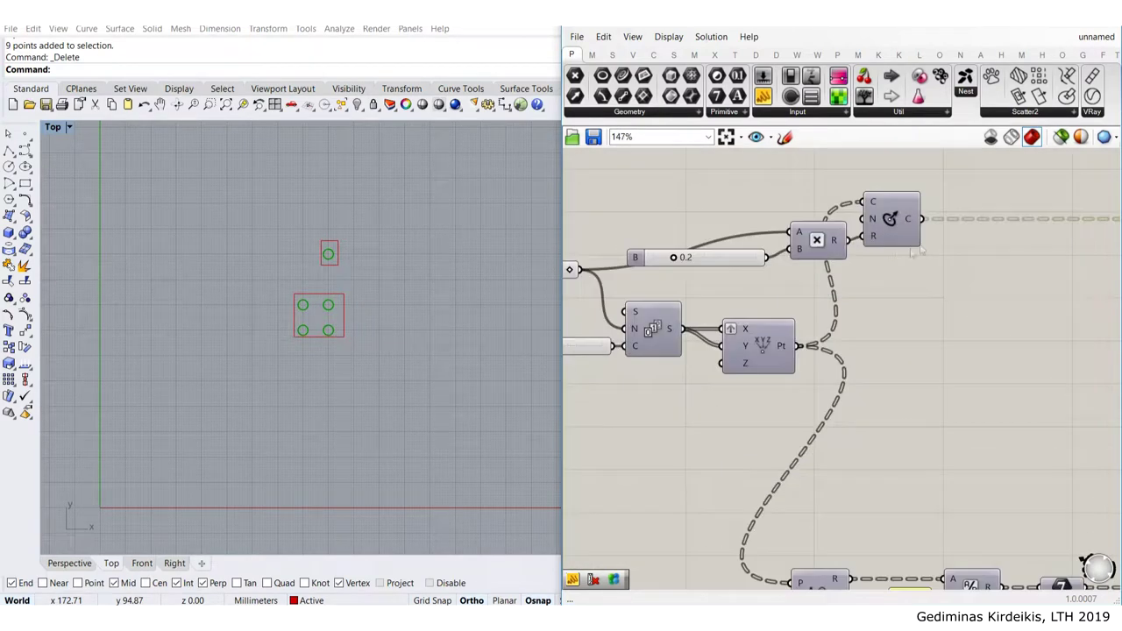
pyautogui.scroll(-5, 888, 226)
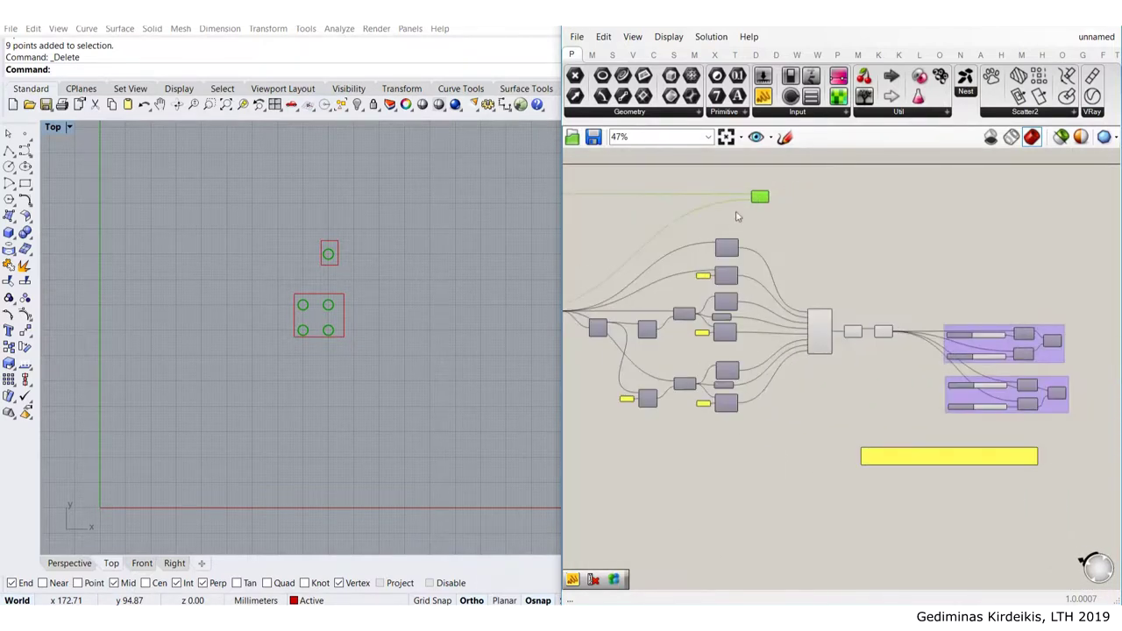
pyautogui.moveTo(763, 197); pyautogui.dragTo(1084, 196)
pyautogui.click(1022, 270)
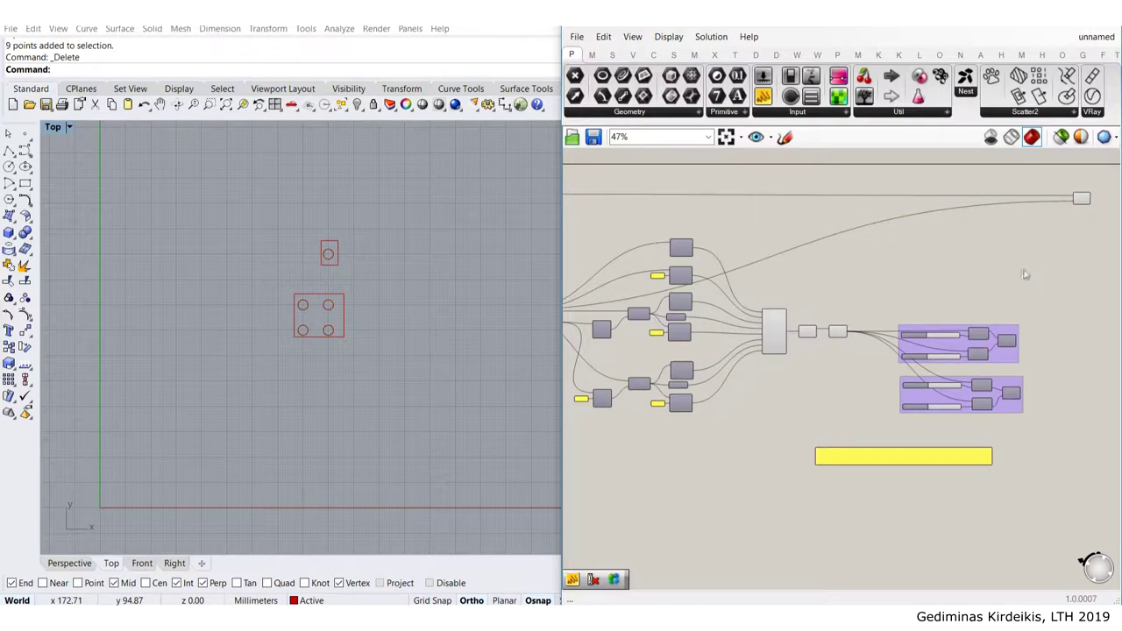
# Connect Gate Or's R output to Cull Pattern's P input in place of the Boolean parameter
pyautogui.moveTo(1020, 341); pyautogui.dragTo(908, 355, button='right')
pyautogui.scroll(5, 907, 354)
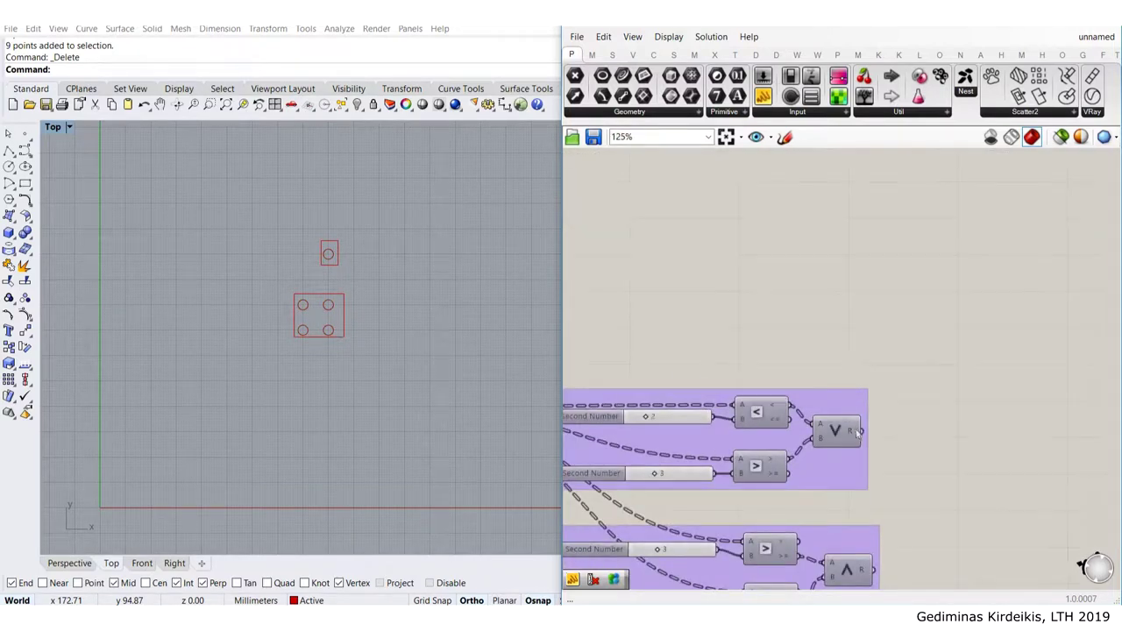
pyautogui.scroll(-3, 852, 440)
pyautogui.moveTo(857, 432); pyautogui.dragTo(961, 204)
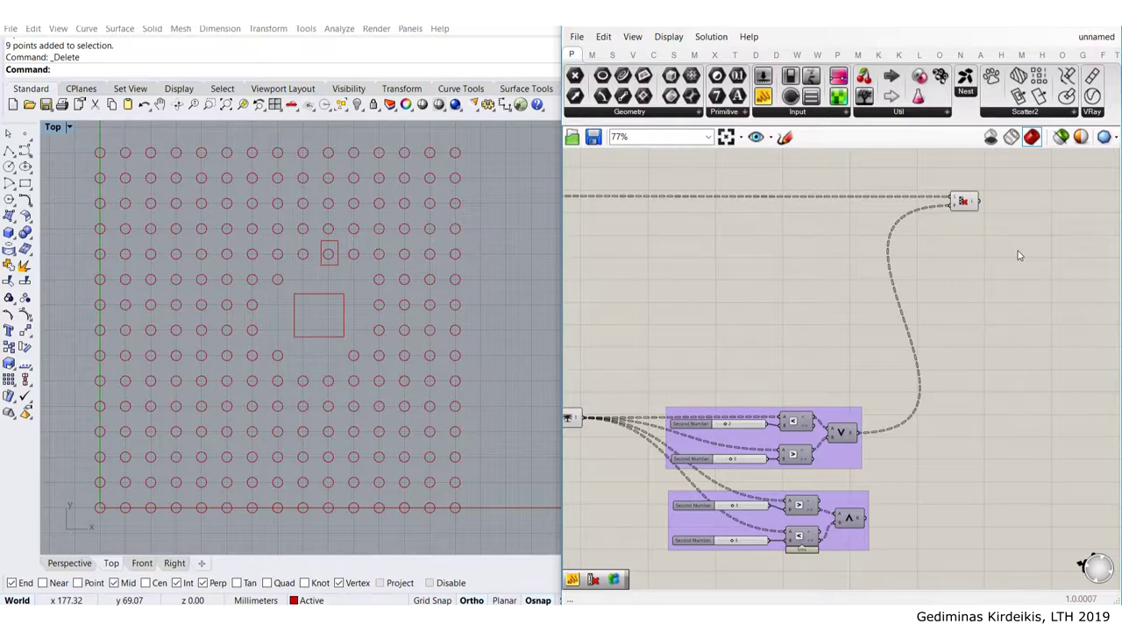
# Delete the Cull Pattern component
pyautogui.click(963, 201)
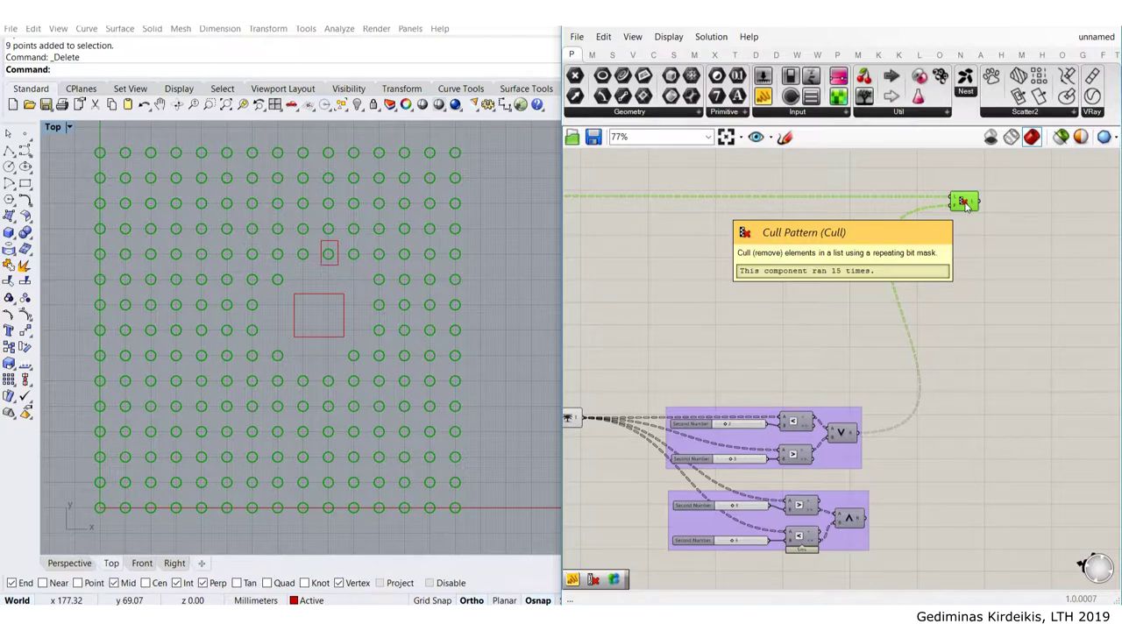
pyautogui.press('Delete')
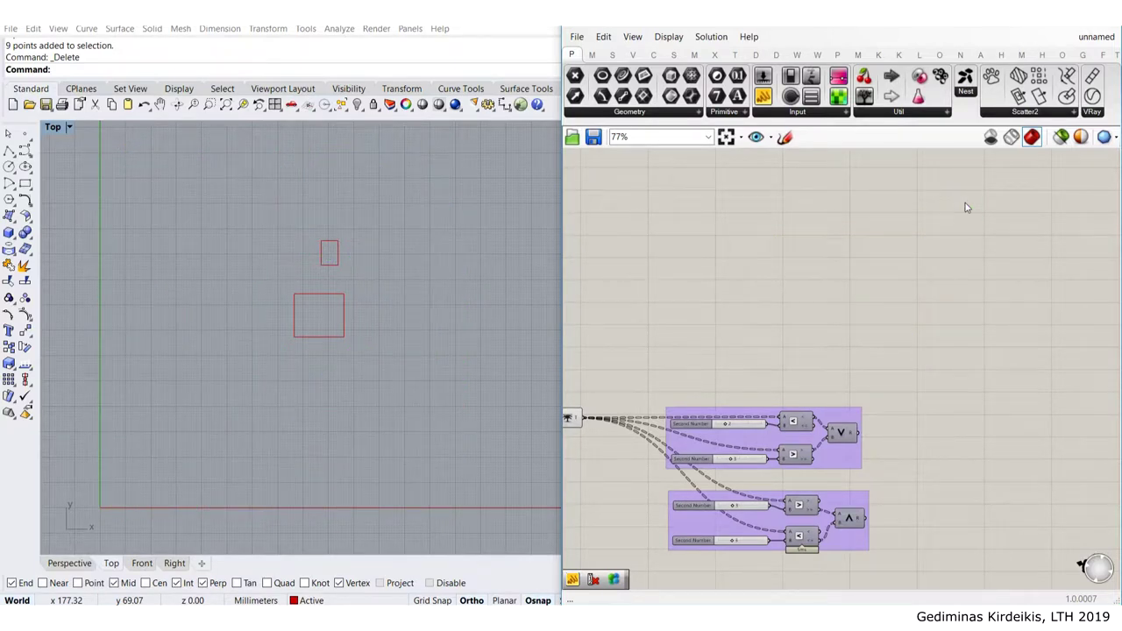
pyautogui.scroll(-5, 777, 233)
pyautogui.scroll(-2, 877, 225)
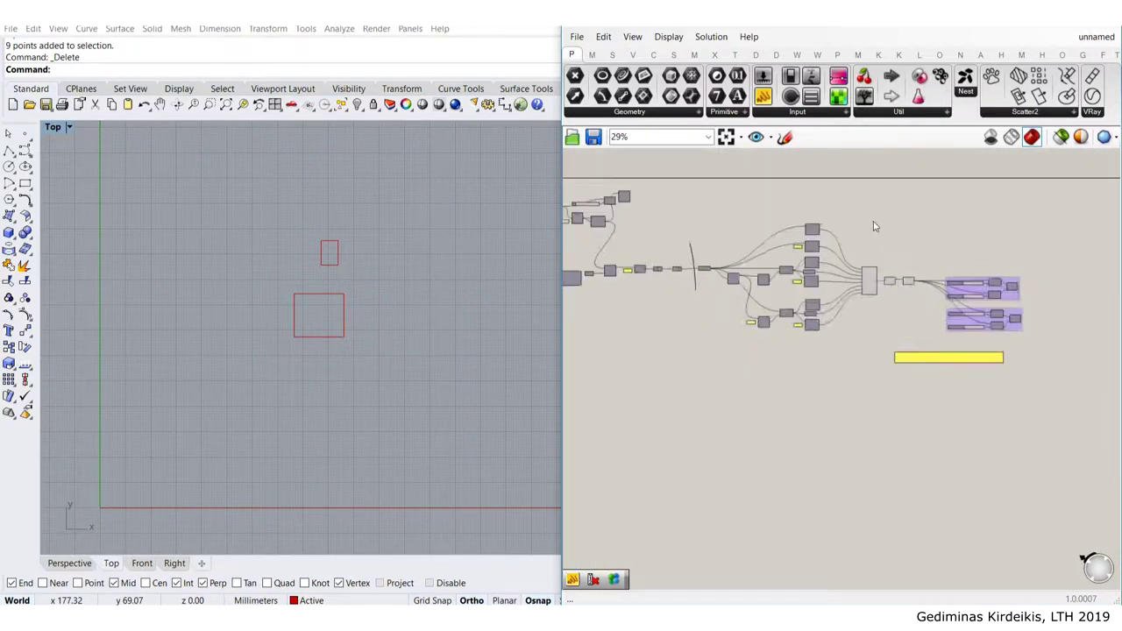
# Move the whole definition down, leaving more free space below the canvas's upper boundary
pyautogui.moveTo(1028, 372); pyautogui.dragTo(588, 163)
pyautogui.scroll(2, 691, 220)
pyautogui.moveTo(639, 280); pyautogui.dragTo(651, 358)
pyautogui.click(771, 269)
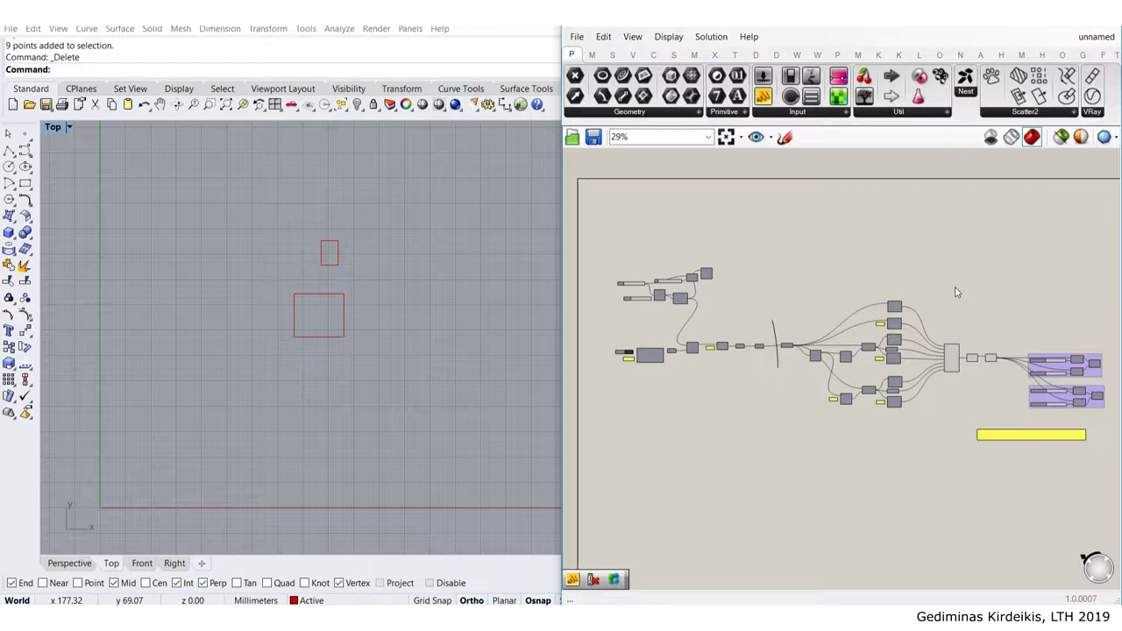
pyautogui.moveTo(956, 292); pyautogui.dragTo(866, 257, button='right')
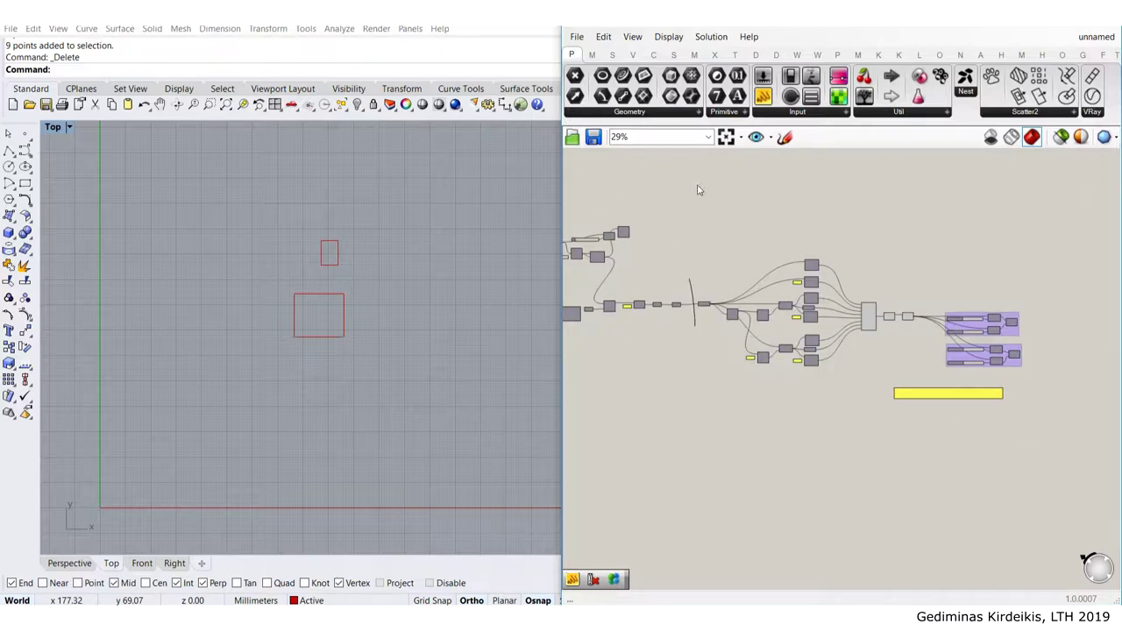
# Place the Anemone Loop Start and Loop End components side by side on the empty canvas above the list-shifting components
pyautogui.scroll(4, 733, 251)
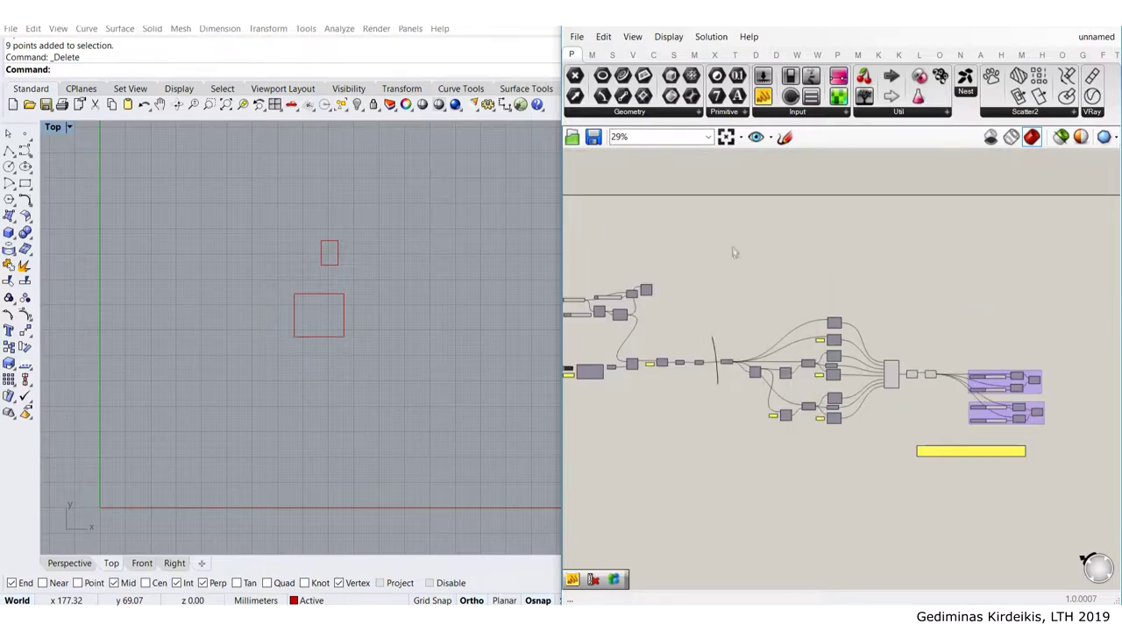
pyautogui.doubleClick(770, 231)
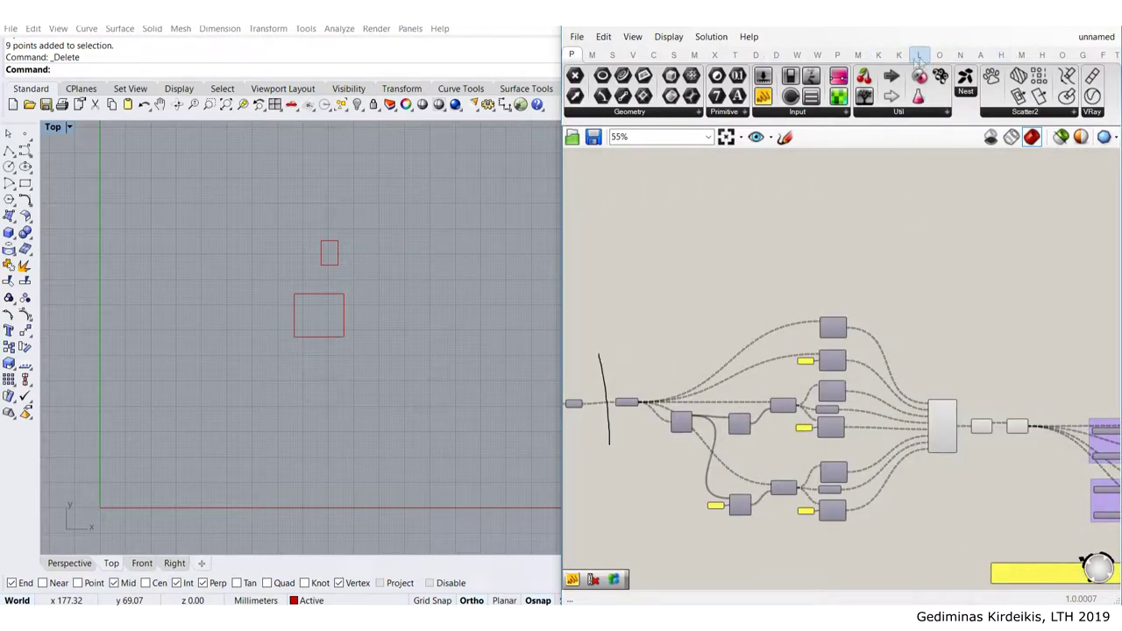
pyautogui.click(982, 55)
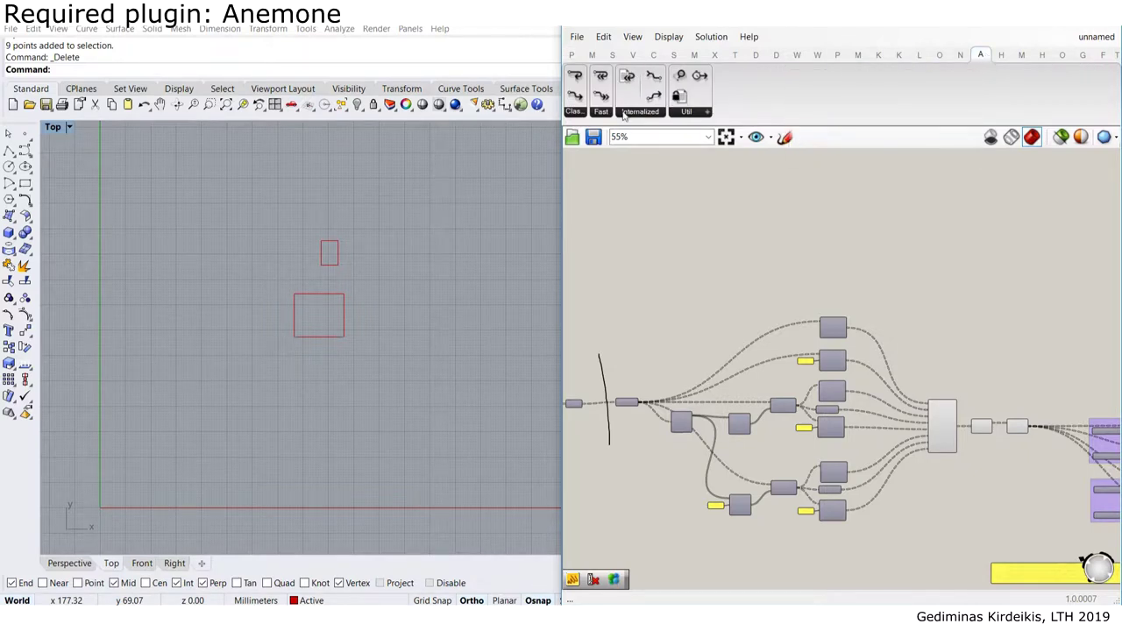
pyautogui.click(574, 111)
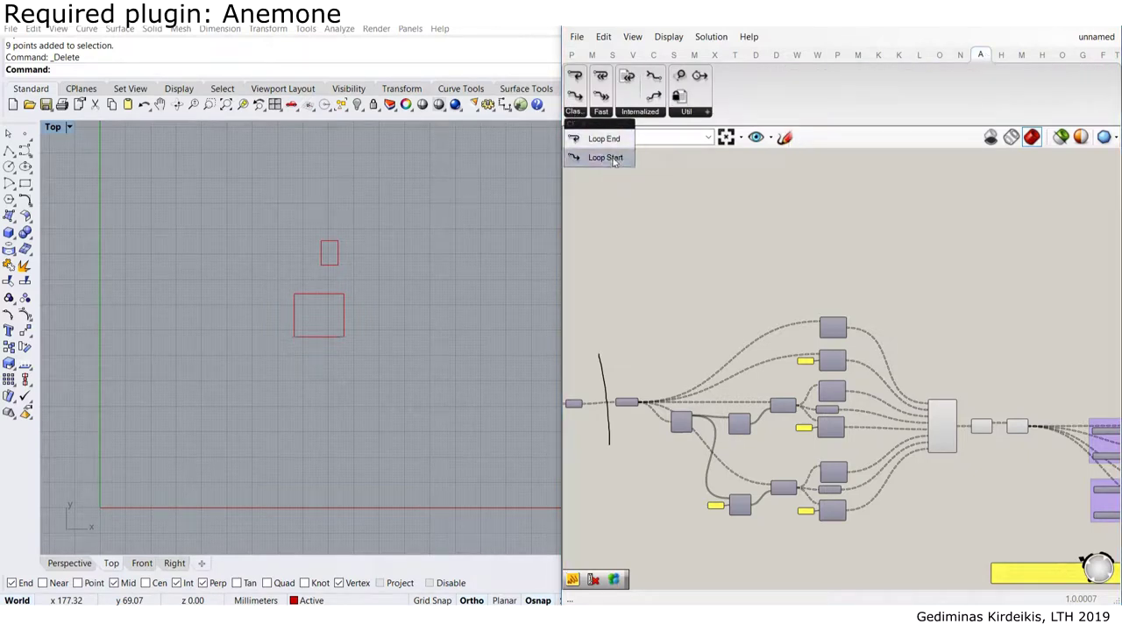
pyautogui.moveTo(595, 140); pyautogui.dragTo(810, 263)
pyautogui.click(574, 112)
pyautogui.moveTo(587, 150); pyautogui.dragTo(905, 258)
pyautogui.scroll(4, 911, 257)
pyautogui.click(942, 261)
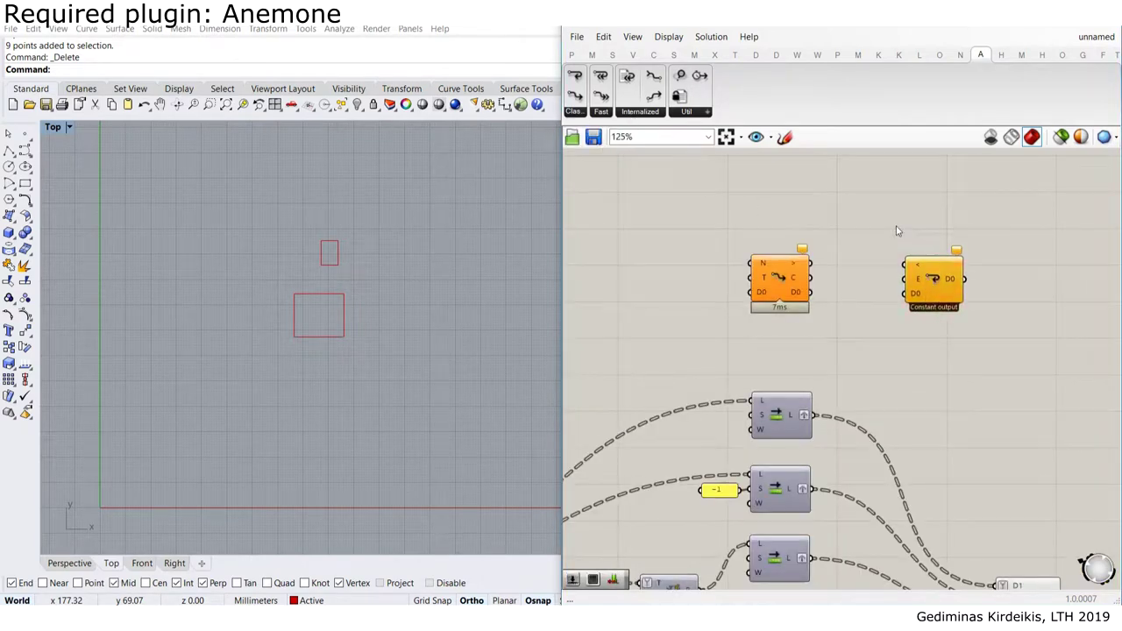
# Connect Loop Start's loop output (>) to Loop End's loop input (<)
pyautogui.click(856, 280)
pyautogui.scroll(3, 856, 280)
pyautogui.moveTo(770, 253); pyautogui.dragTo(1052, 276)
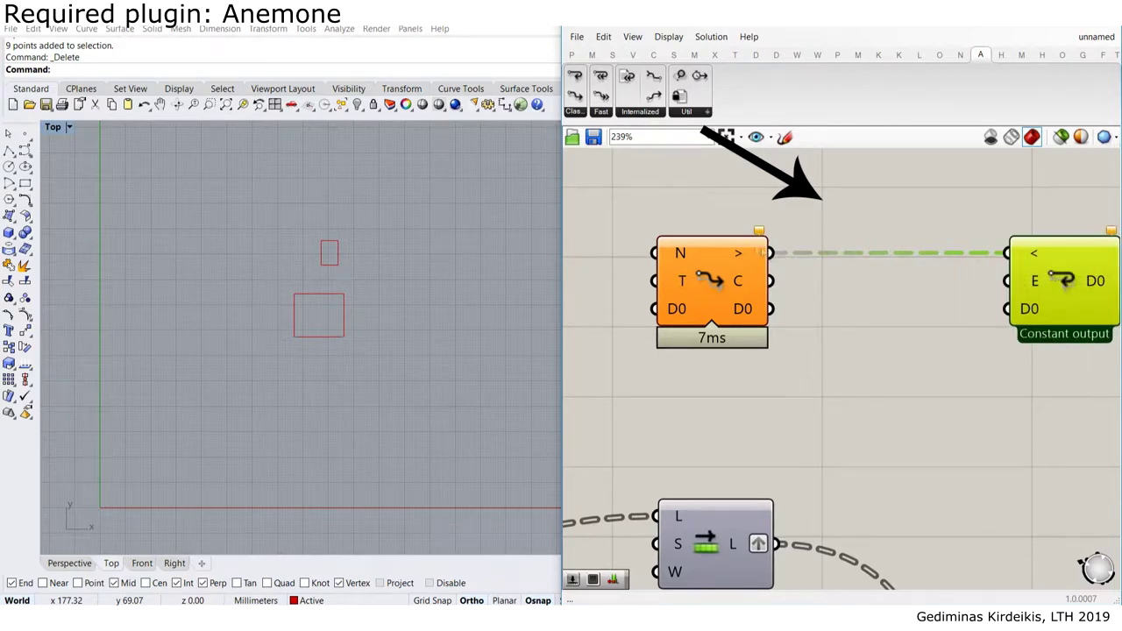
pyautogui.click(848, 228)
# Add a number slider with the value 5, wire it to Loop Start's Repeat (N) input and place it beside the component
pyautogui.scroll(-3, 848, 226)
pyautogui.moveTo(749, 236); pyautogui.dragTo(834, 243, button='right')
pyautogui.scroll(4, 833, 243)
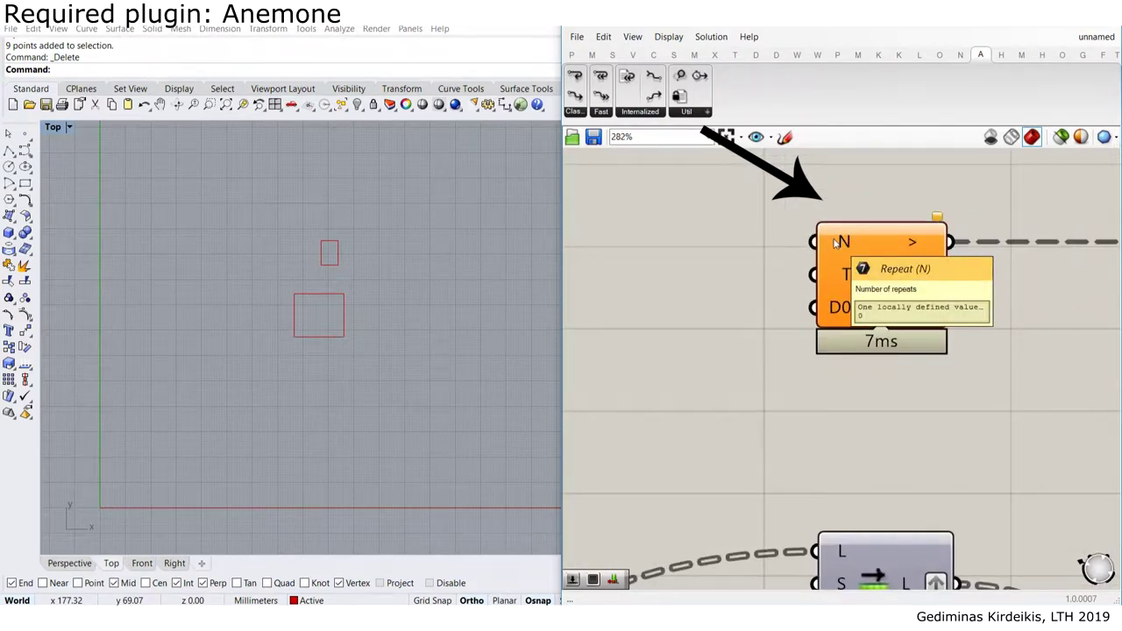
pyautogui.scroll(-3, 834, 243)
pyautogui.doubleClick(772, 237)
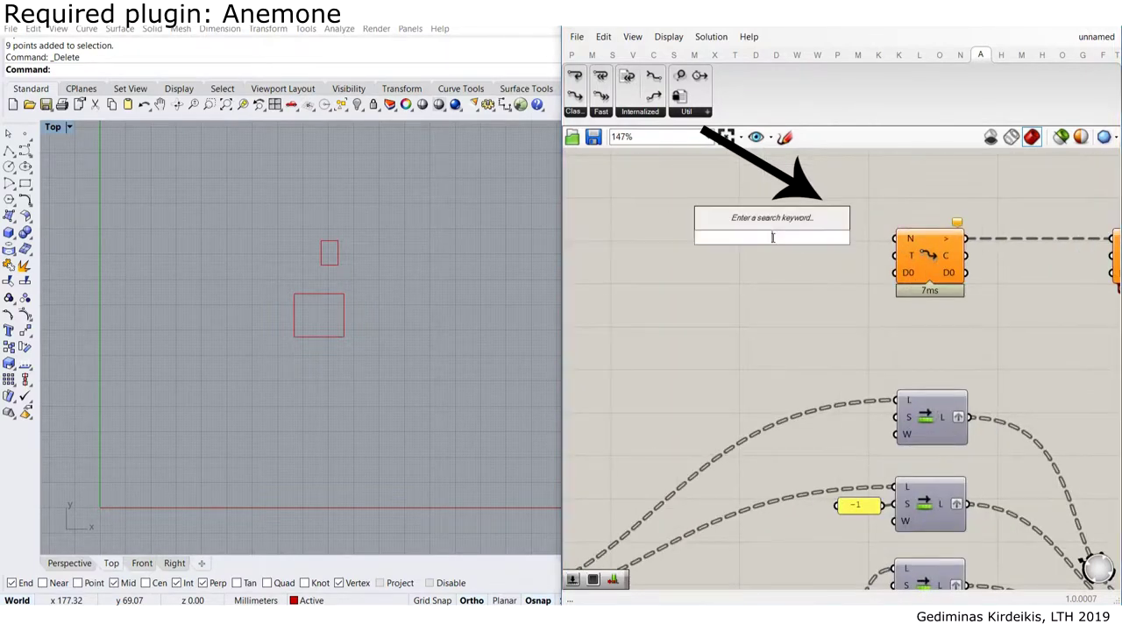
pyautogui.write('5')
pyautogui.press('Return')
pyautogui.scroll(3, 846, 254)
pyautogui.moveTo(843, 230); pyautogui.dragTo(918, 230)
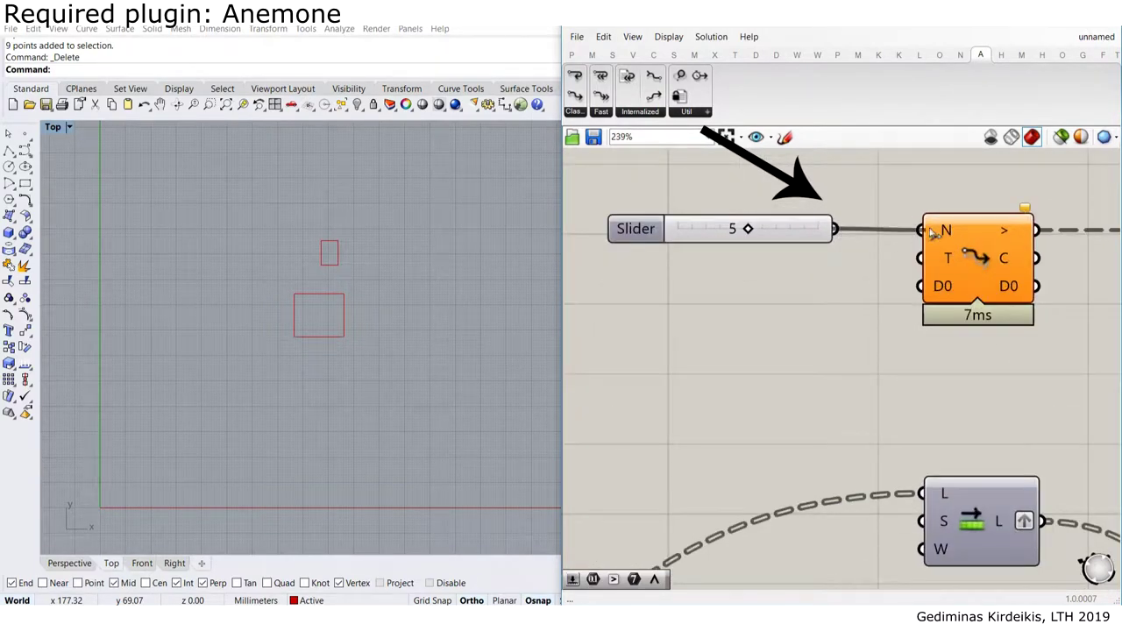
pyautogui.moveTo(738, 242); pyautogui.dragTo(779, 246)
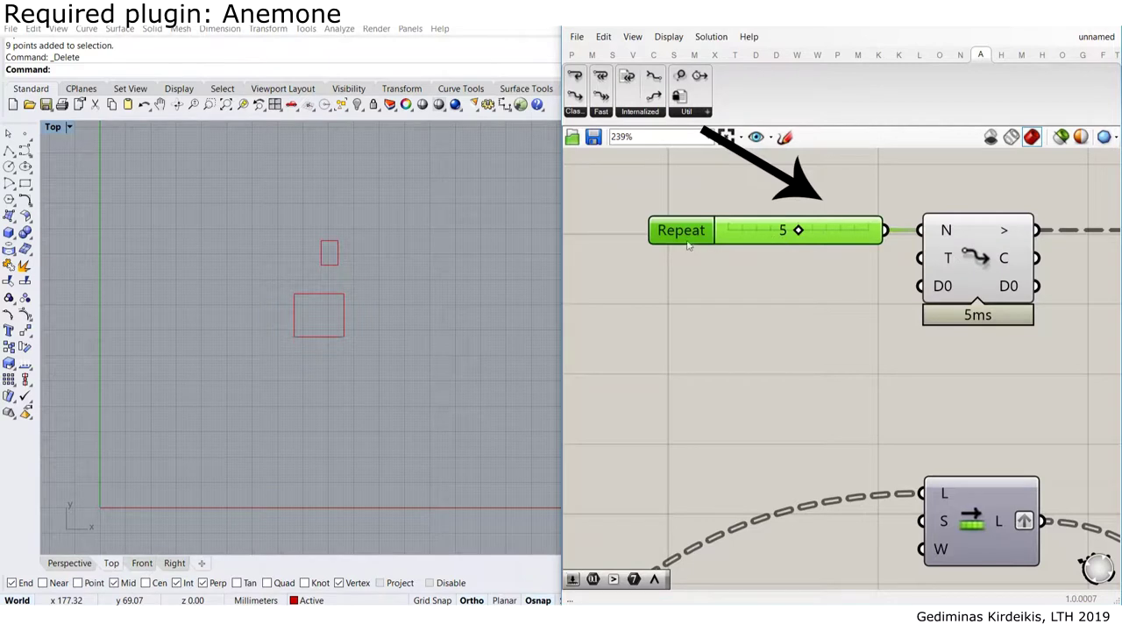
pyautogui.click(861, 298)
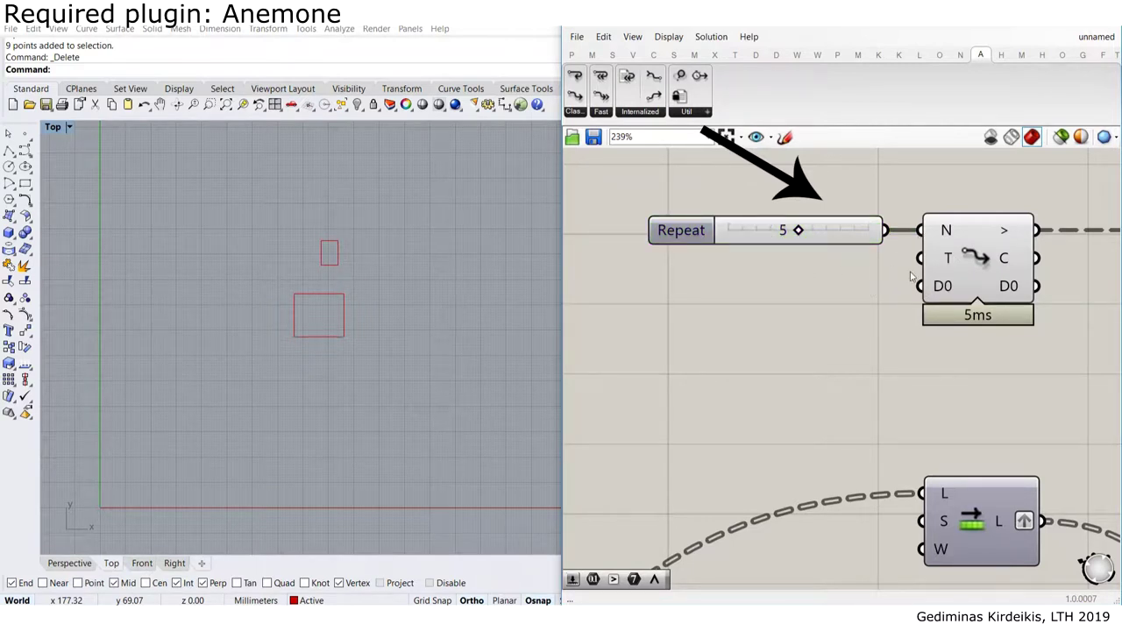
# Add a Button, connect it to Loop Start's Trigger (T) input and align it beneath the Repeat slider
pyautogui.moveTo(901, 272); pyautogui.dragTo(829, 264, button='right')
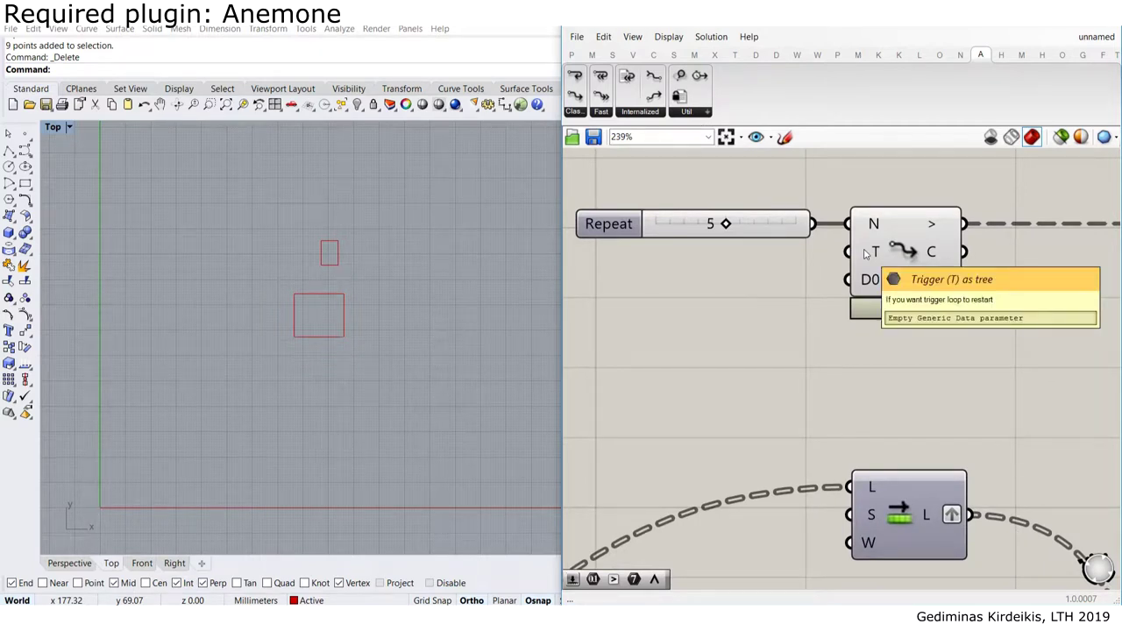
pyautogui.doubleClick(720, 289)
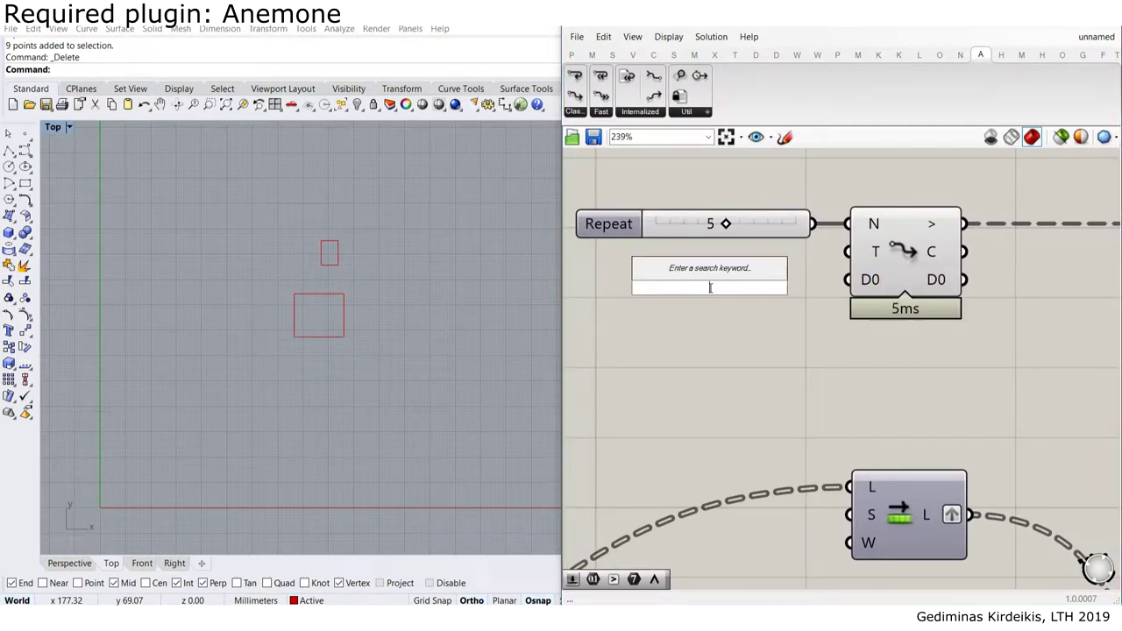
pyautogui.write('butt')
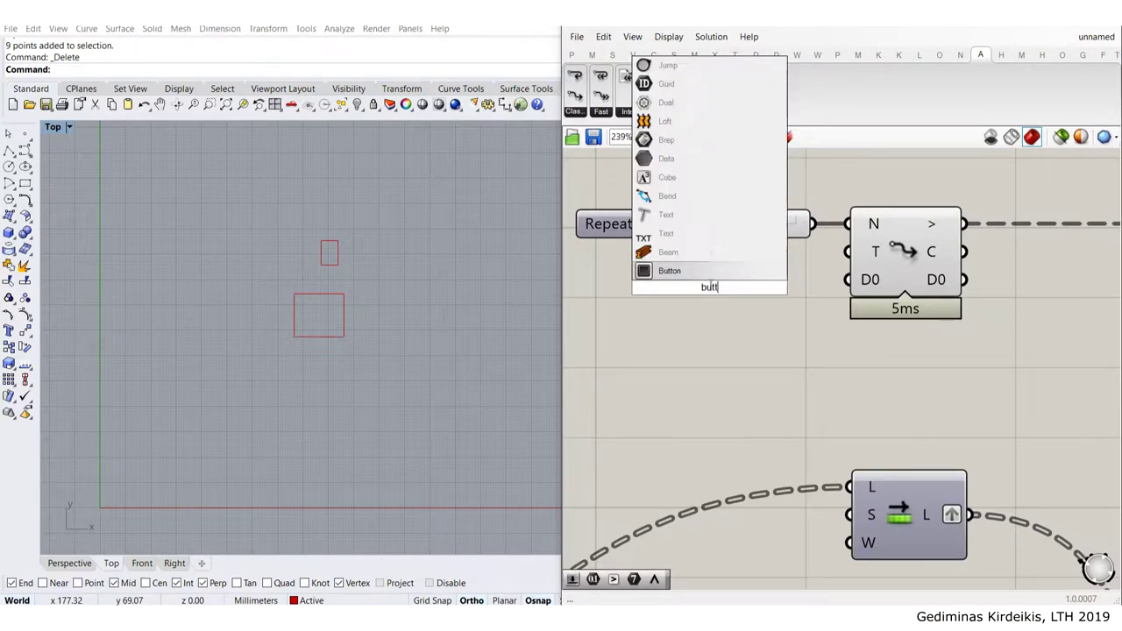
pyautogui.click(712, 272)
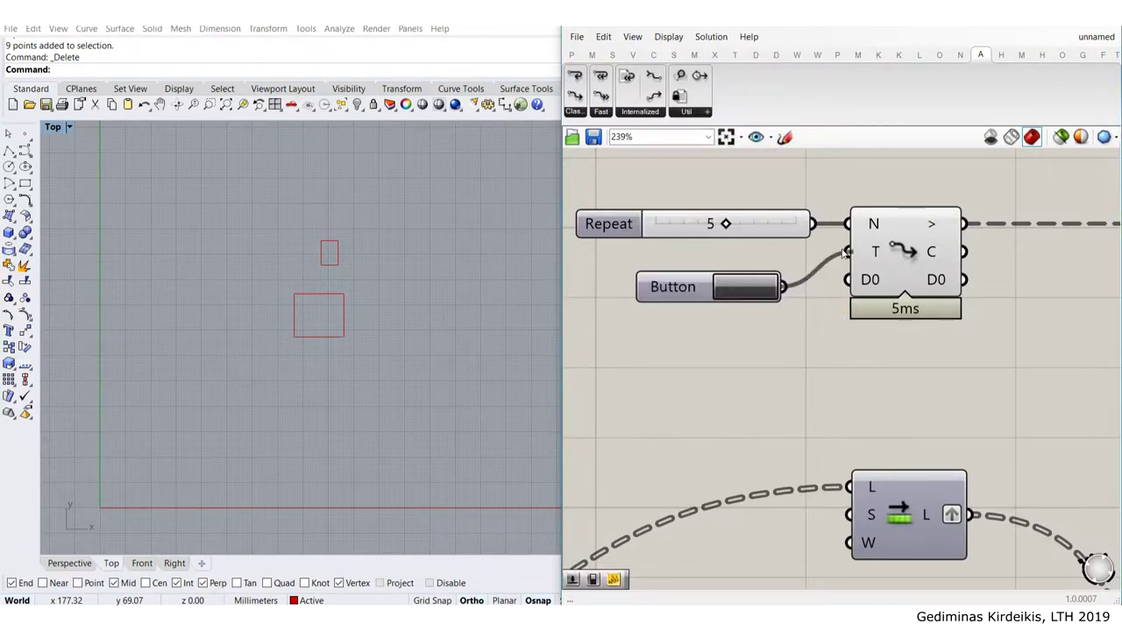
pyautogui.moveTo(708, 289); pyautogui.dragTo(739, 253)
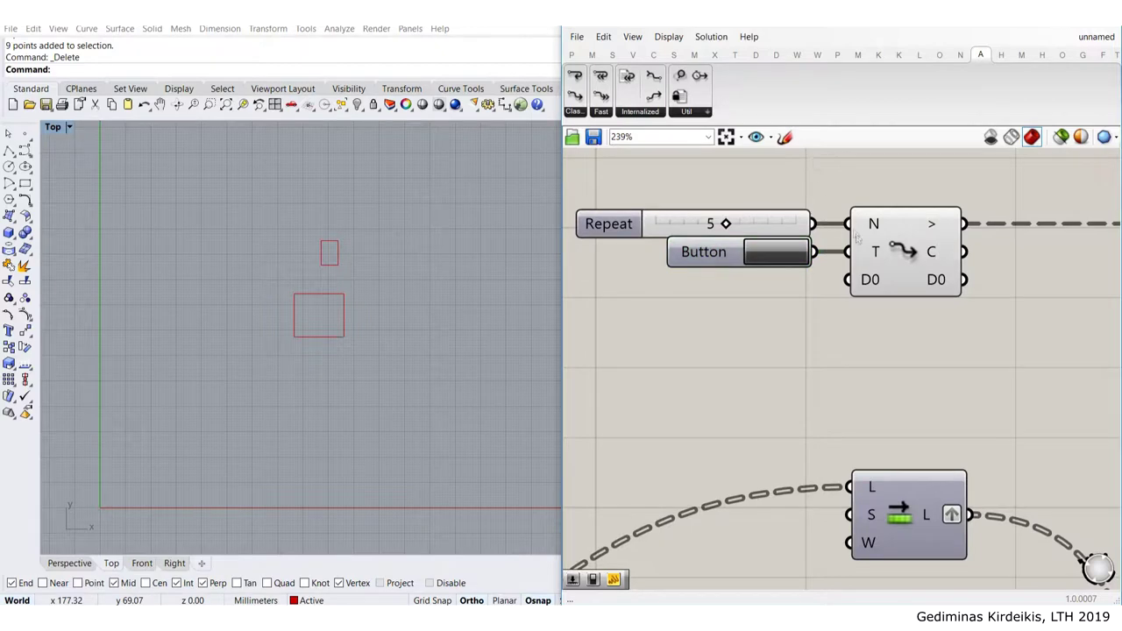
# Connect the output of the component supplying the grid points to Loop Start's D0 input
pyautogui.scroll(-5, 798, 252)
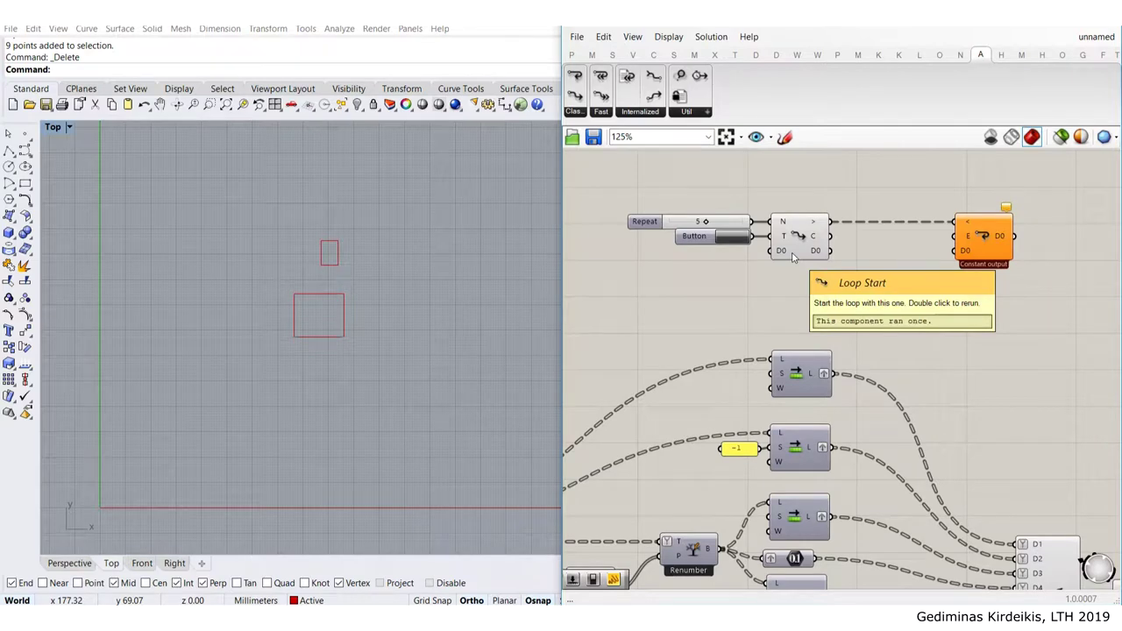
pyautogui.scroll(-2, 787, 260)
pyautogui.scroll(2, 773, 262)
pyautogui.moveTo(746, 265); pyautogui.dragTo(895, 213, button='right')
pyautogui.scroll(-3, 890, 218)
pyautogui.moveTo(716, 283); pyautogui.dragTo(851, 277, button='right')
pyautogui.moveTo(682, 293)
pyautogui.mouseDown(button='right')
pyautogui.moveTo(809, 322)
pyautogui.moveTo(757, 289)
pyautogui.mouseUp(button='right')
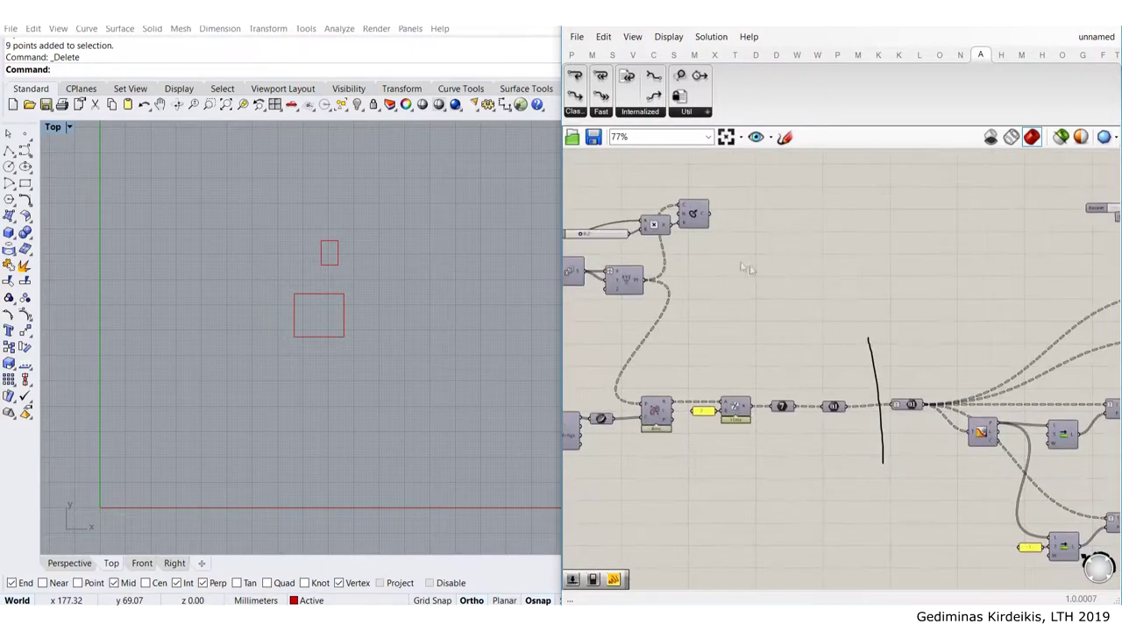
pyautogui.scroll(-1, 636, 281)
pyautogui.moveTo(642, 279); pyautogui.dragTo(1093, 232)
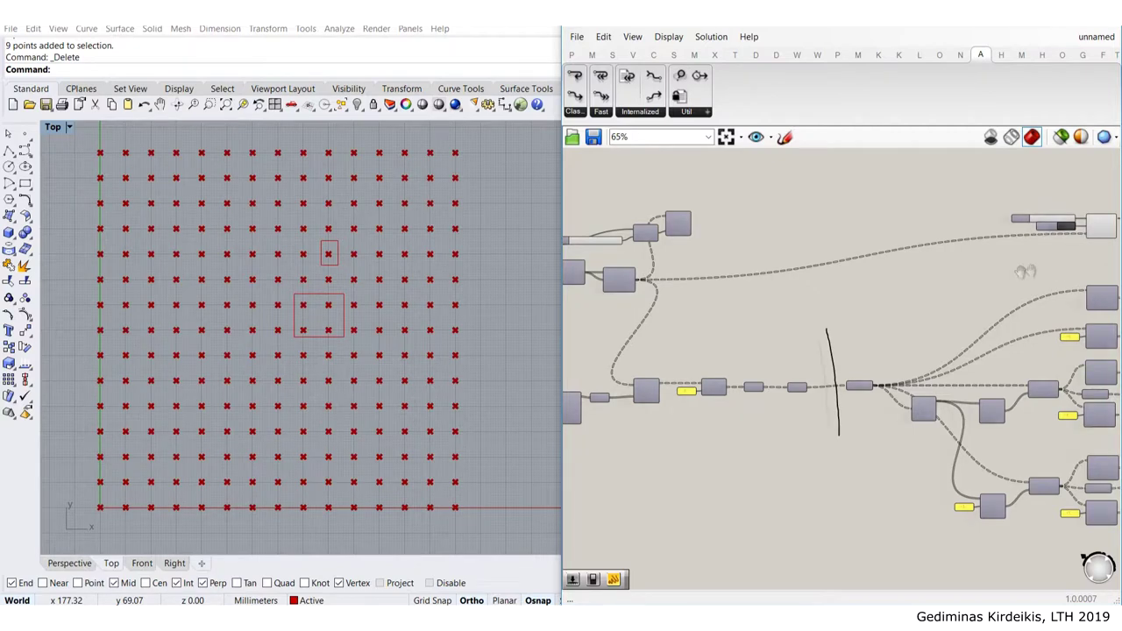
pyautogui.scroll(5, 999, 247)
pyautogui.moveTo(1024, 235); pyautogui.dragTo(797, 258, button='right')
pyautogui.moveTo(811, 257)
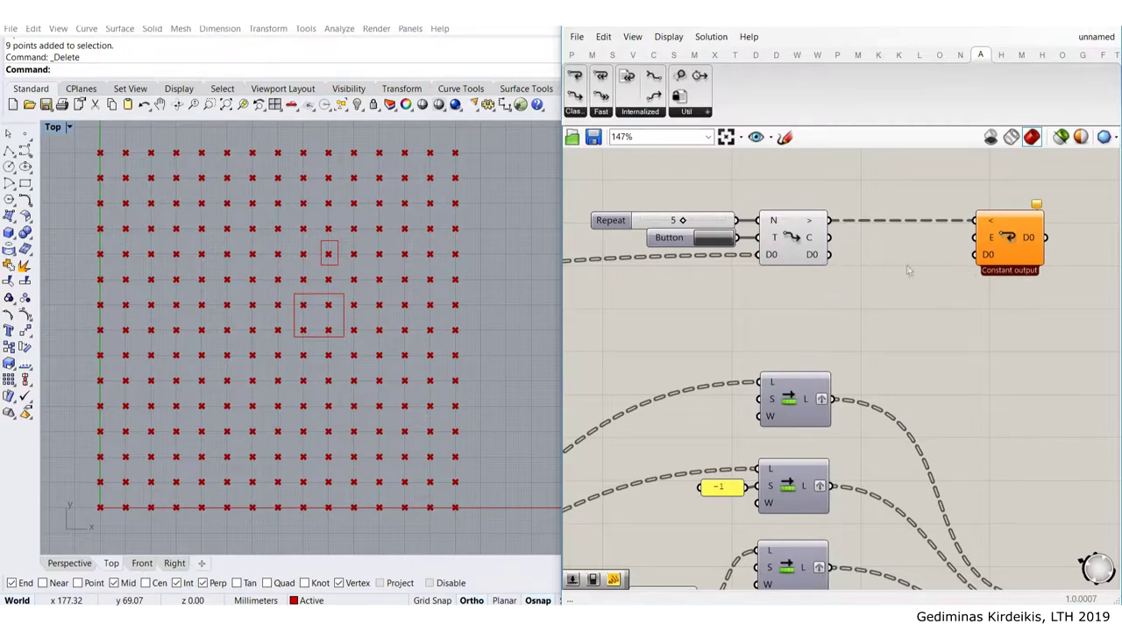
# Move the Loop End component farther from Loop Start to make room between them
pyautogui.moveTo(908, 270); pyautogui.dragTo(738, 295, button='right')
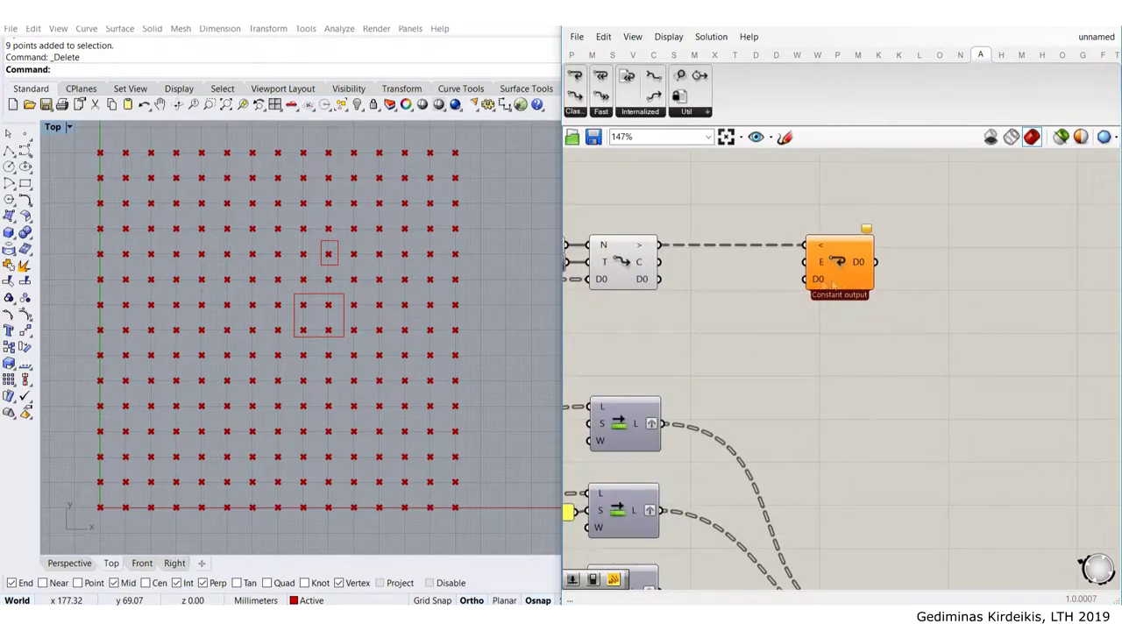
pyautogui.moveTo(820, 283); pyautogui.dragTo(990, 287)
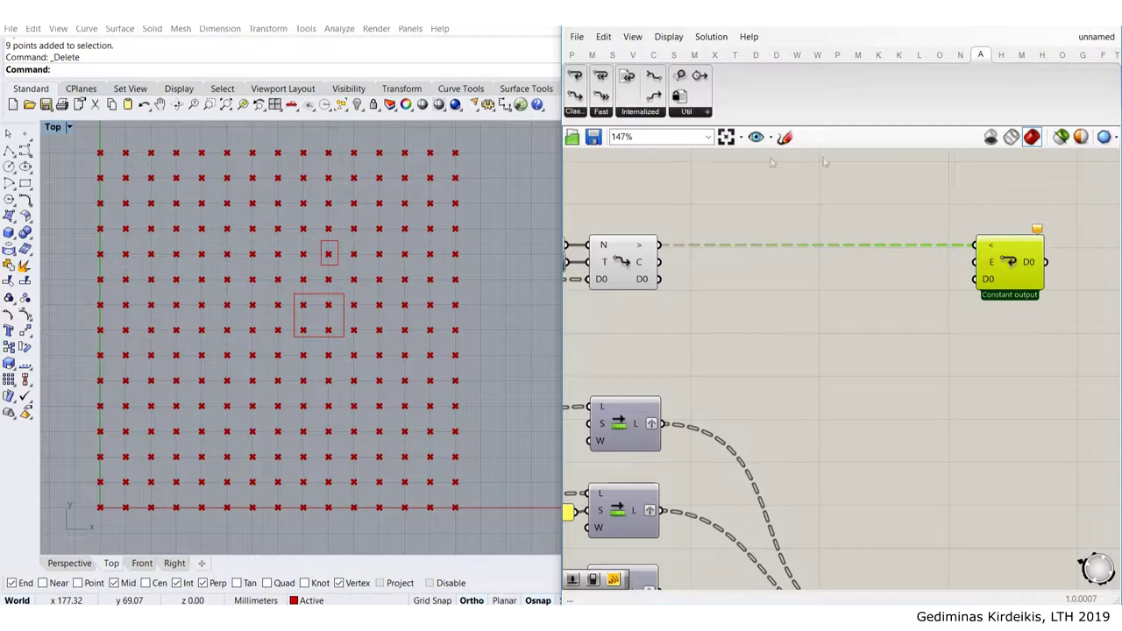
# Rename both the D0 input and the D0 output of Loop Start to "grid"
pyautogui.scroll(-3, 805, 277)
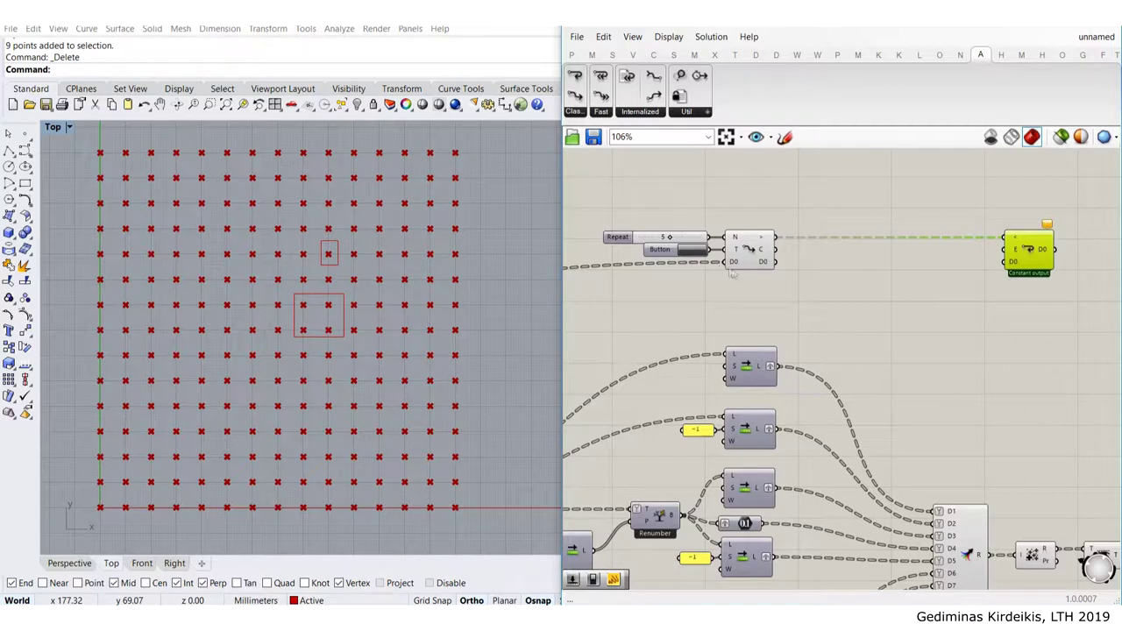
pyautogui.scroll(5, 708, 270)
pyautogui.rightClick(800, 269)
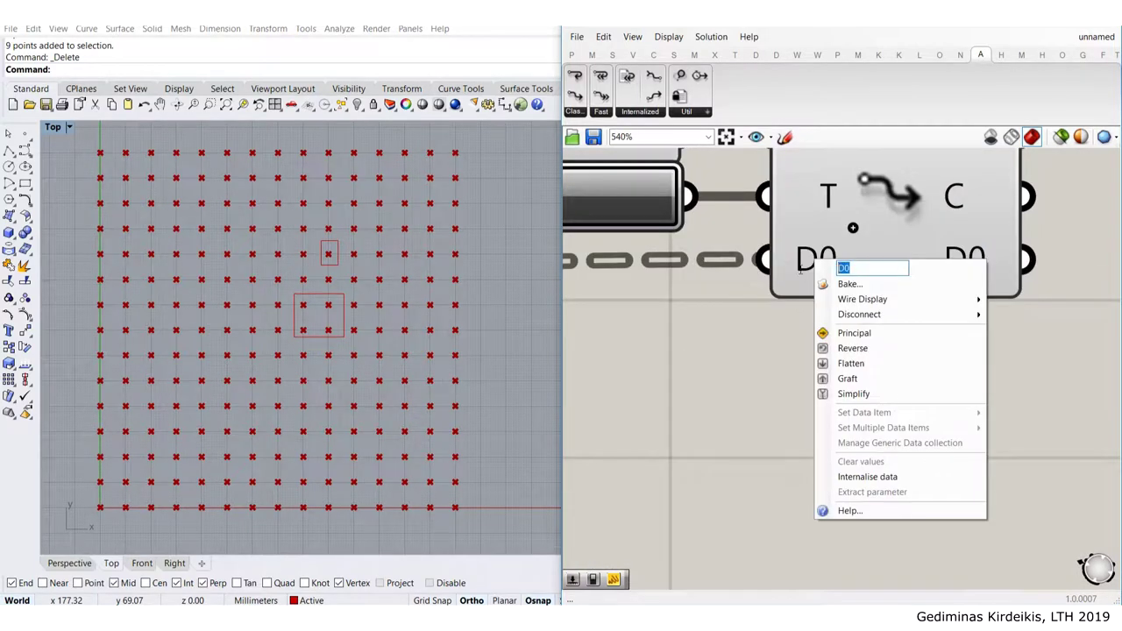
pyautogui.write('grid')
pyautogui.press('Return')
pyautogui.rightClick(996, 267)
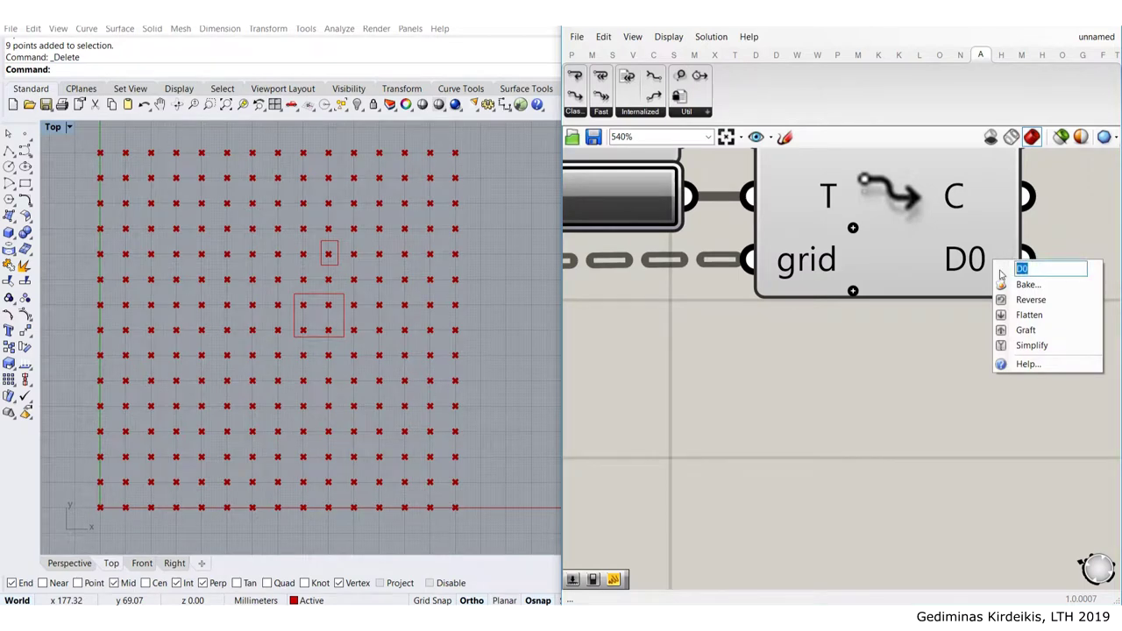
pyautogui.write('grid')
pyautogui.press('Return')
# Rename the D0 input of Loop End to "grid"
pyautogui.scroll(-3, 730, 321)
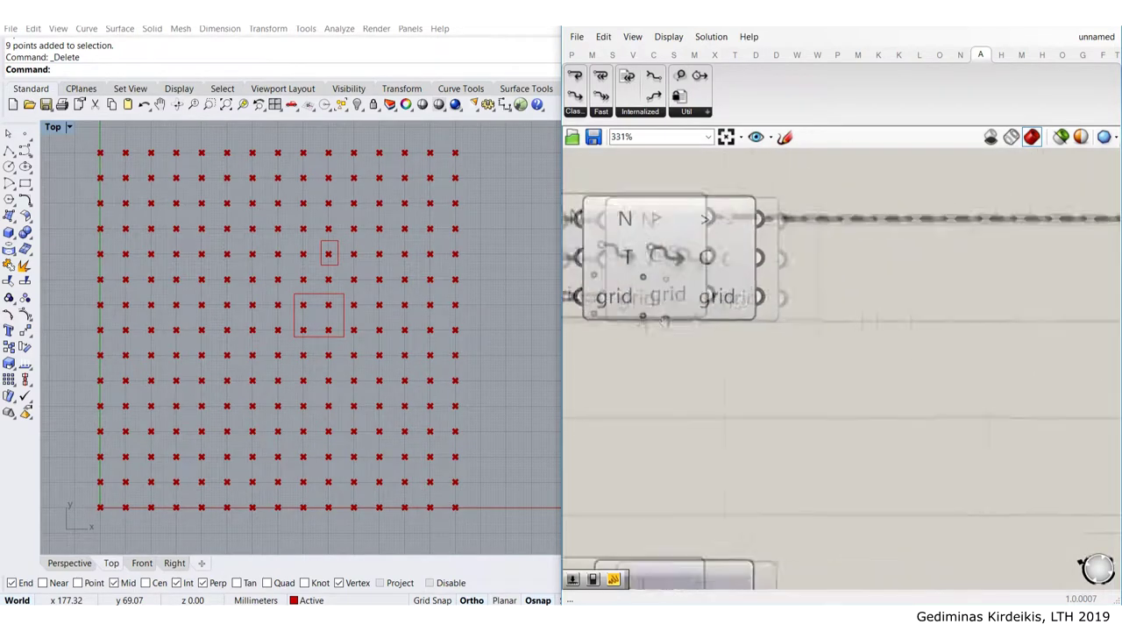
pyautogui.rightClick(977, 303)
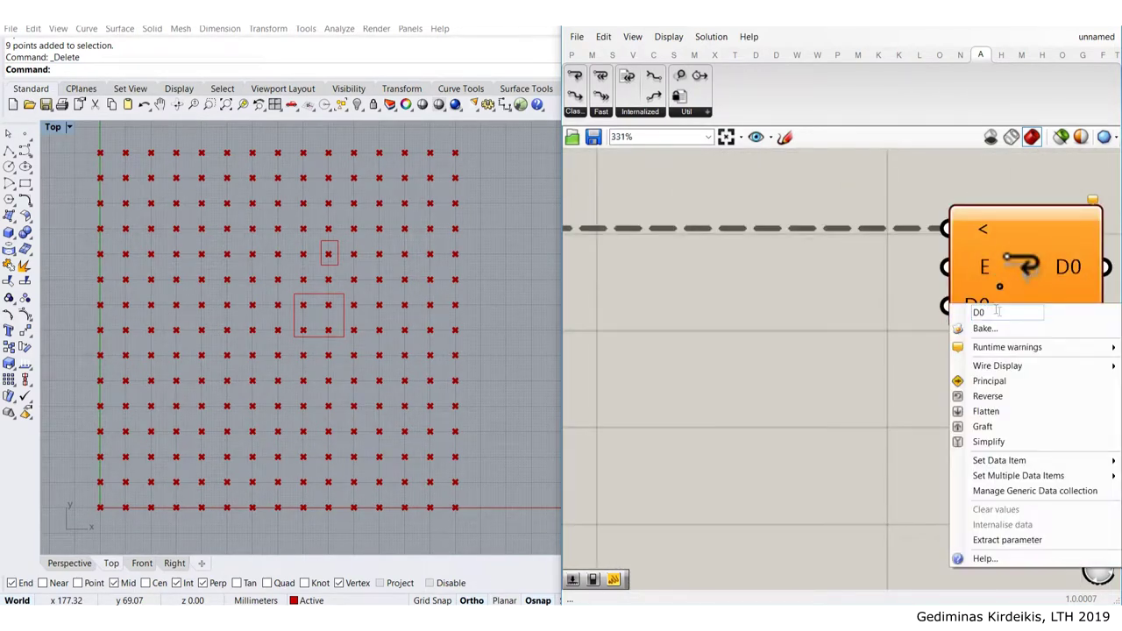
pyautogui.write('grid')
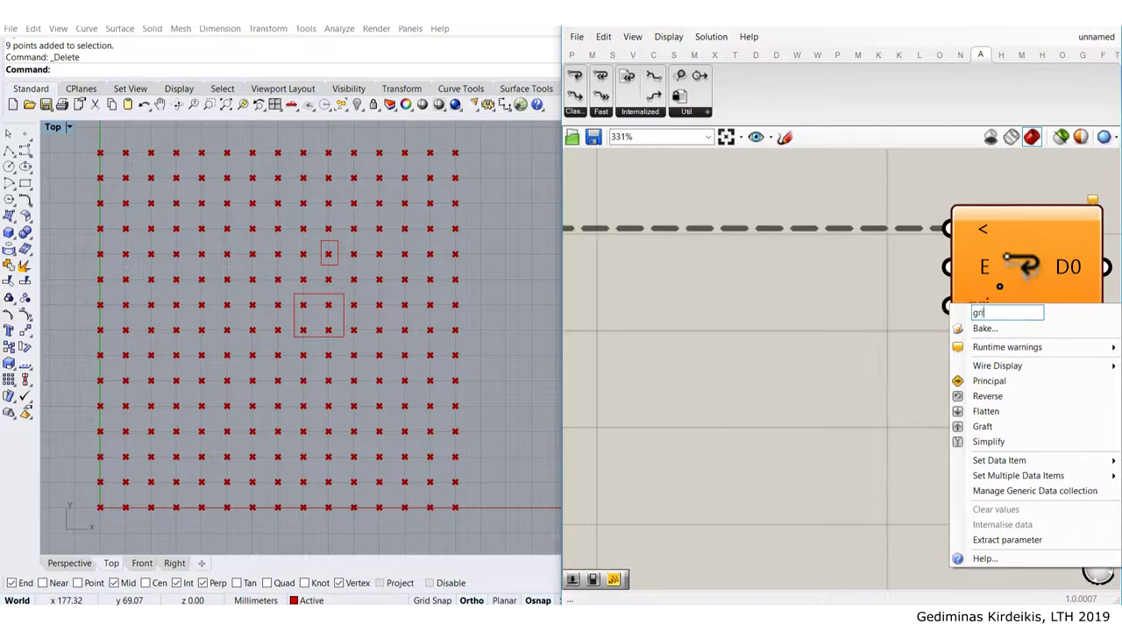
pyautogui.press('Return')
# Add a second data parameter below "grid" on the Loop Start component
pyautogui.scroll(-3, 765, 350)
pyautogui.moveTo(752, 348); pyautogui.dragTo(958, 321, button='right')
pyautogui.moveTo(601, 299); pyautogui.dragTo(730, 305, button='right')
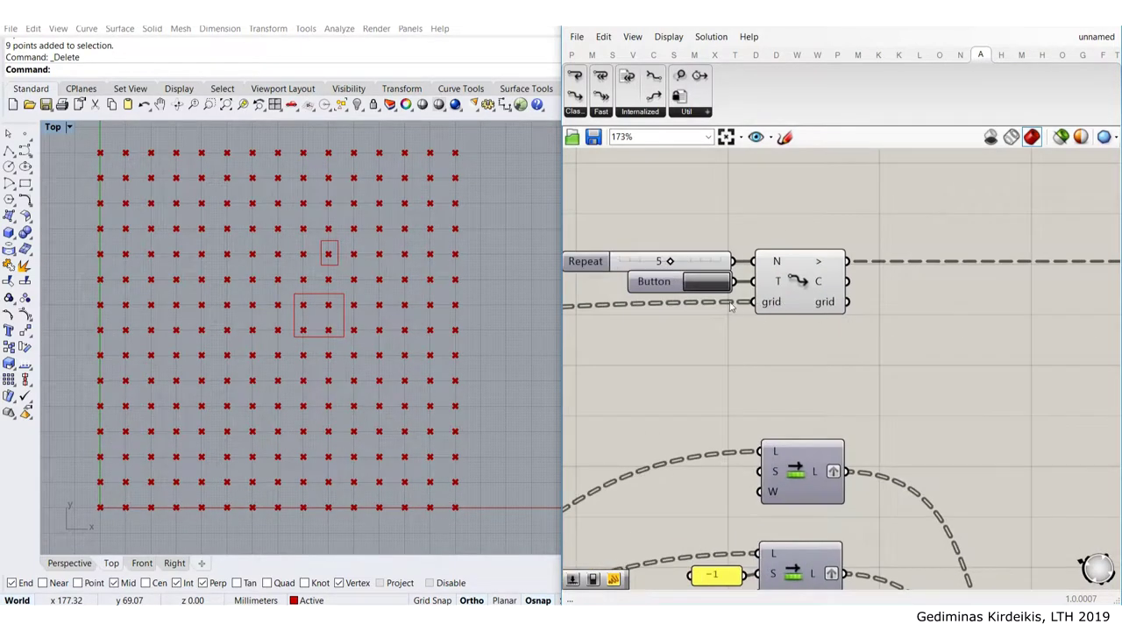
pyautogui.scroll(-2, 822, 303)
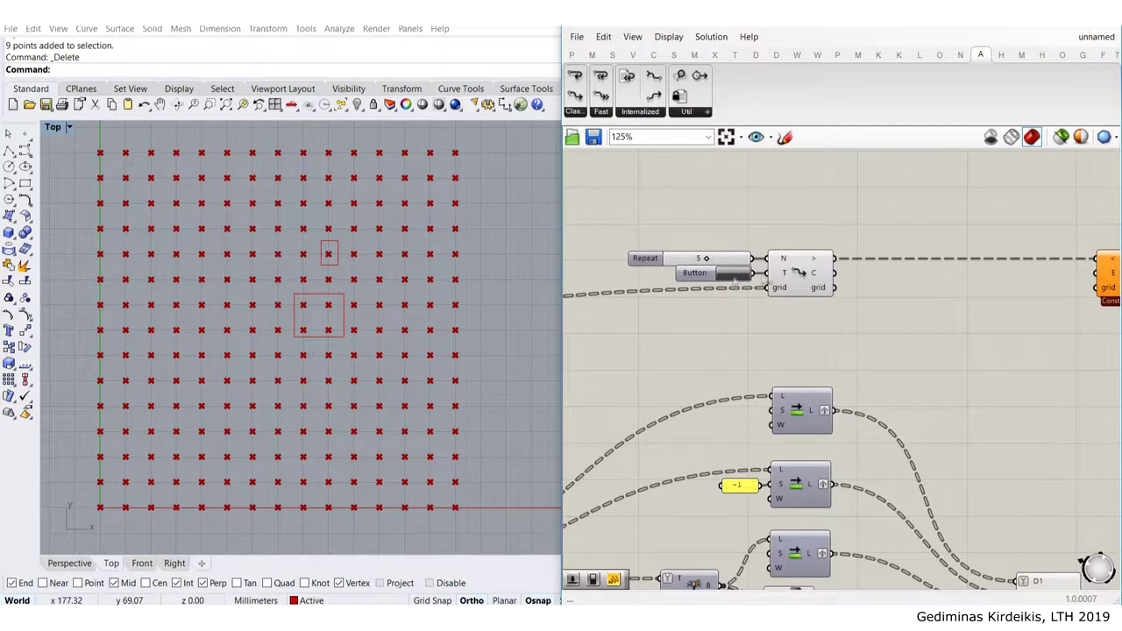
pyautogui.scroll(3, 837, 289)
pyautogui.scroll(3, 719, 303)
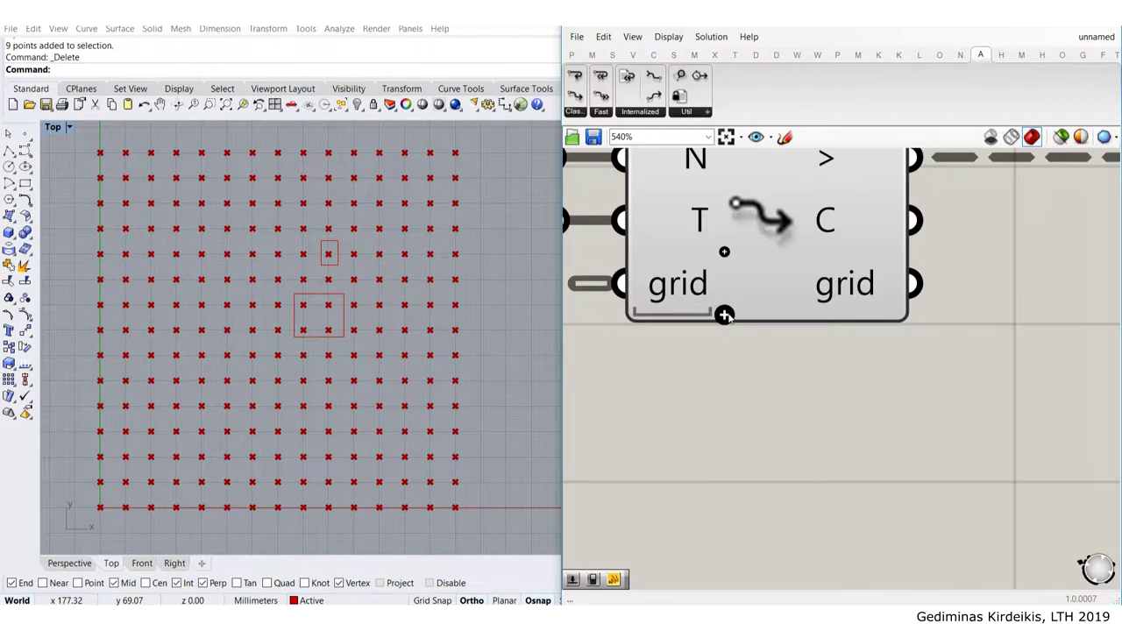
pyautogui.click(724, 315)
# Add a matching second data input below "grid" on the Loop End component
pyautogui.scroll(-6, 788, 335)
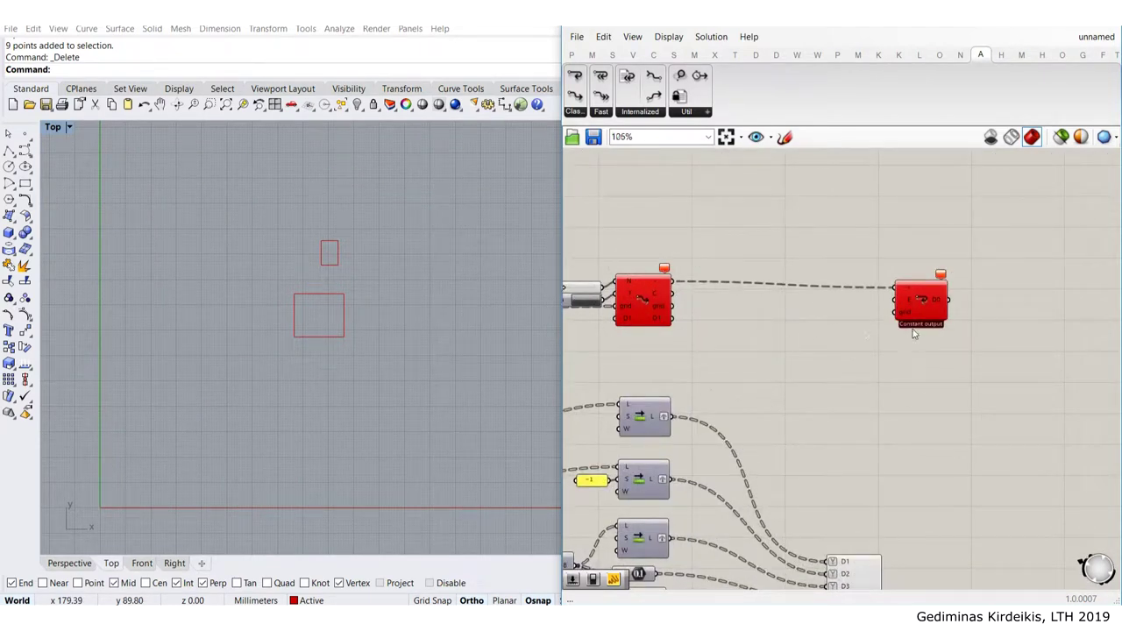
pyautogui.scroll(1, 912, 331)
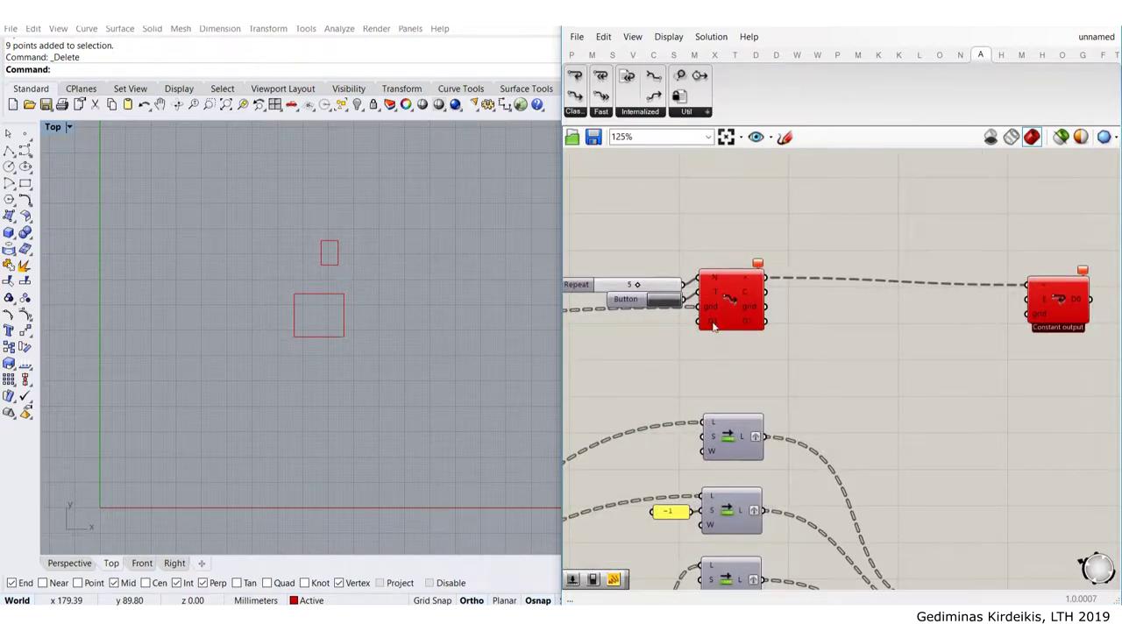
pyautogui.moveTo(1063, 325); pyautogui.dragTo(941, 325, button='right')
pyautogui.scroll(4, 941, 325)
pyautogui.scroll(5, 909, 306)
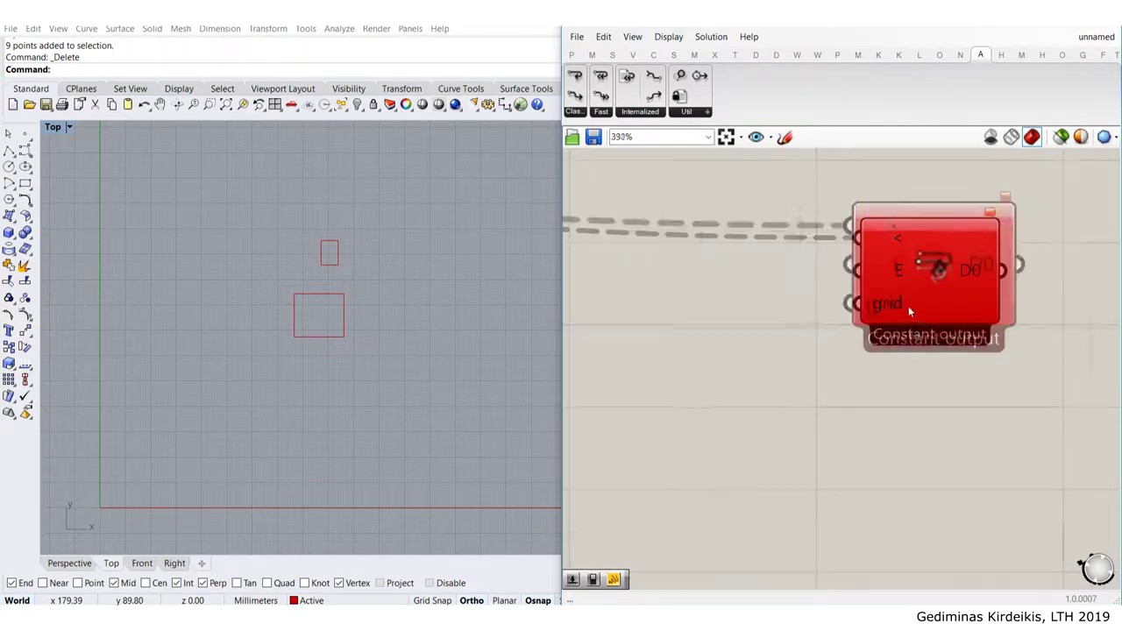
pyautogui.click(917, 340)
pyautogui.scroll(-6, 920, 340)
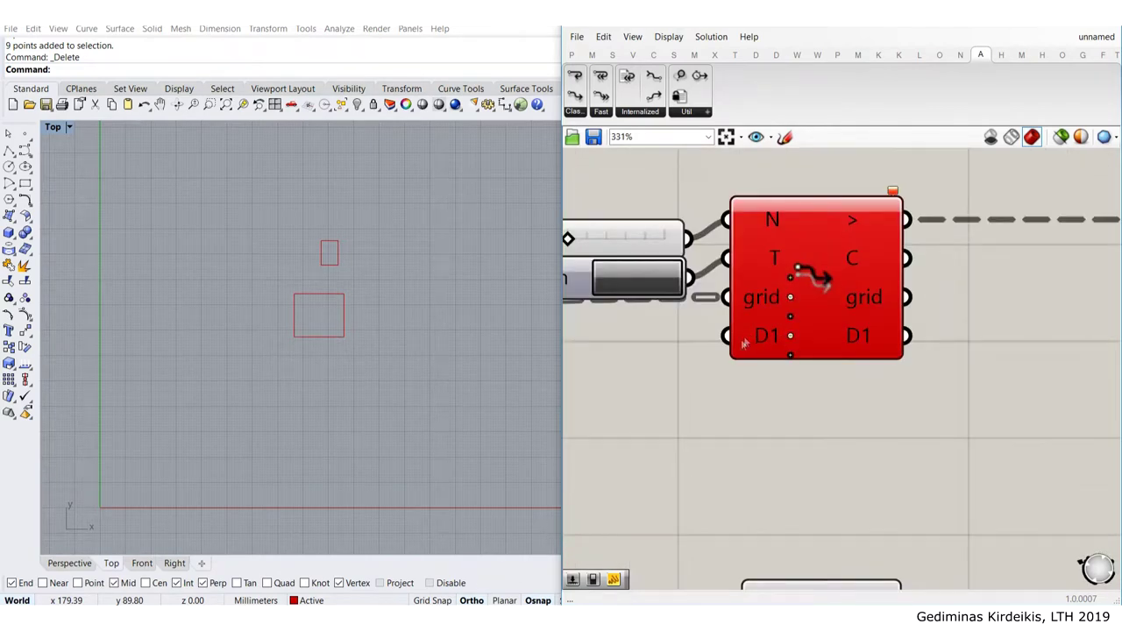
# Rename both the D1 input and the D1 output of Loop Start to "0 or 1"
pyautogui.scroll(-7, 661, 333)
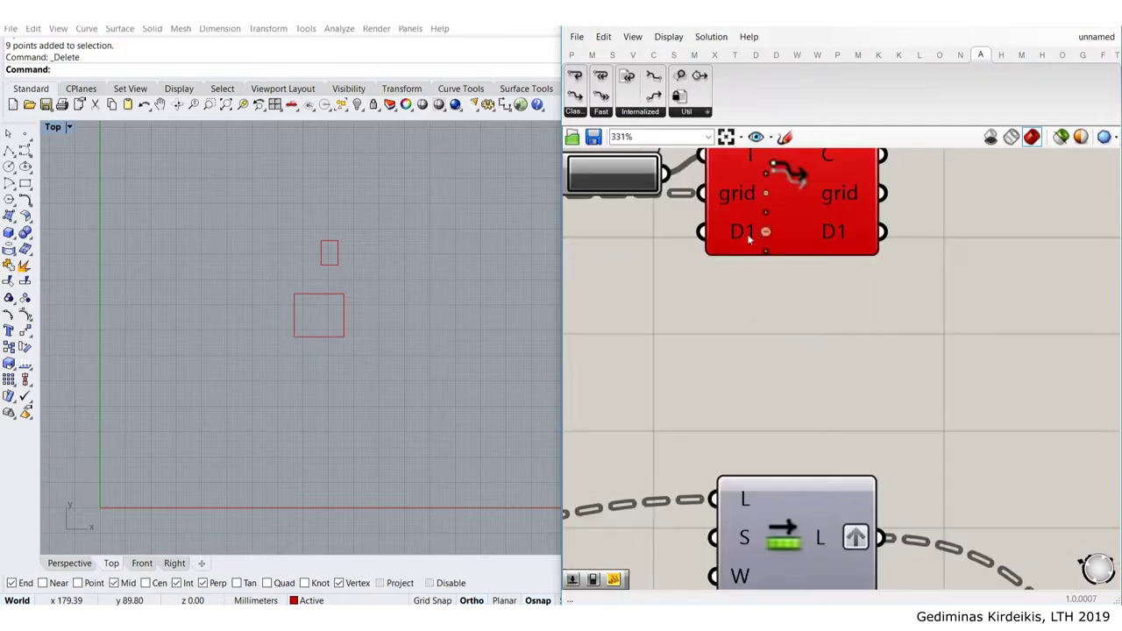
pyautogui.rightClick(745, 234)
pyautogui.write('val')
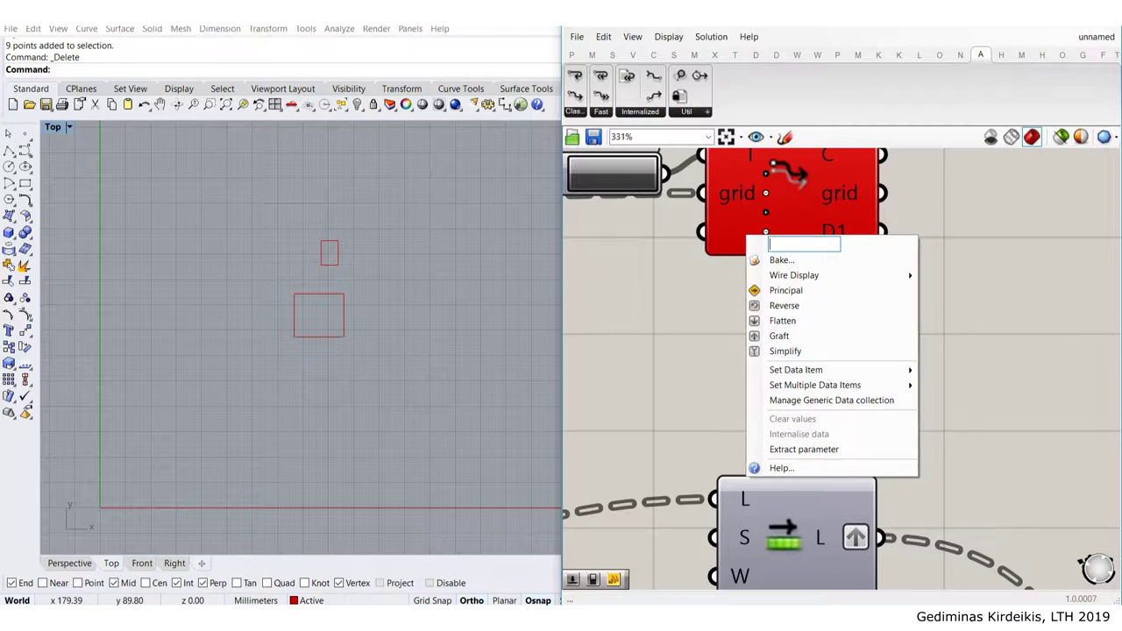
pyautogui.write('1')
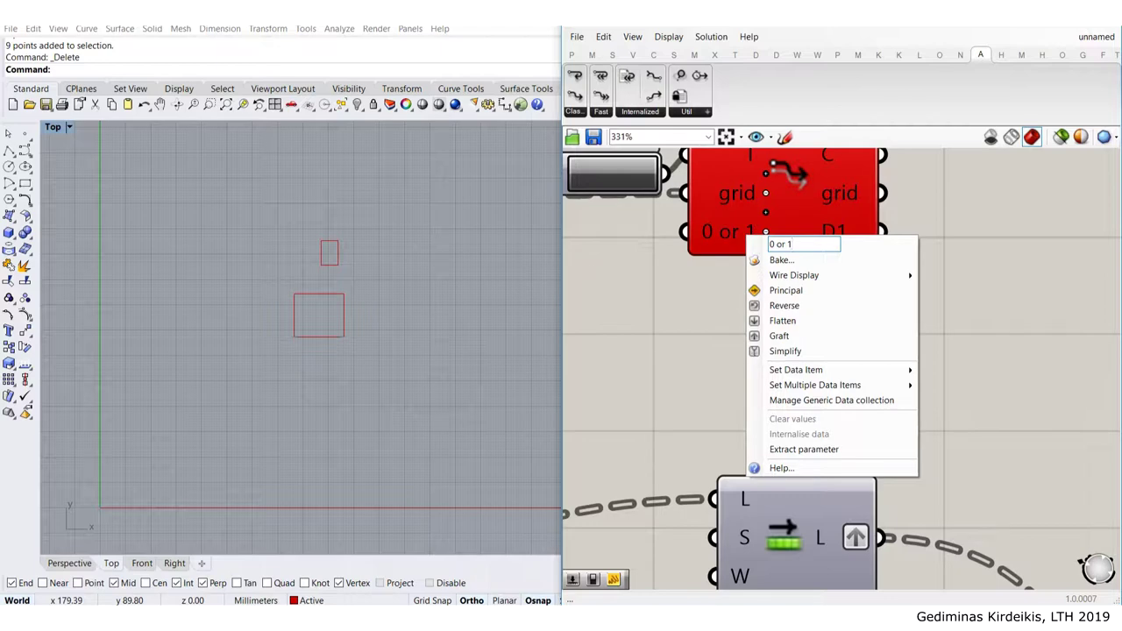
pyautogui.click(656, 283)
pyautogui.rightClick(833, 233)
pyautogui.click(871, 242)
pyautogui.write('0 or 1')
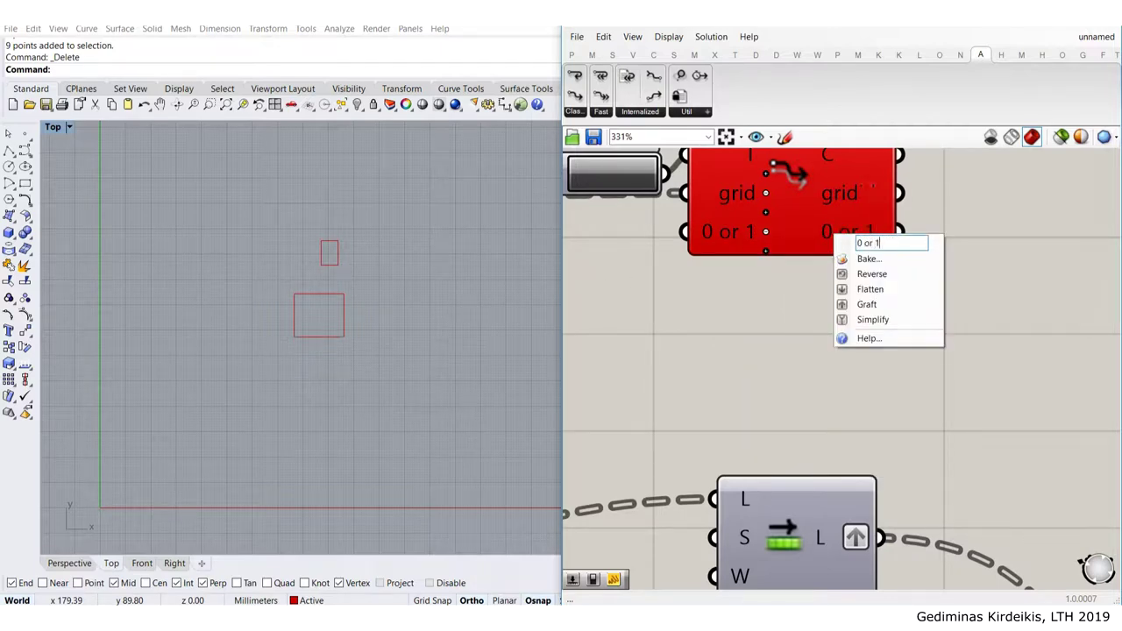
pyautogui.click(706, 294)
# Rename the D1 input of Loop End to "0 or 1"
pyautogui.scroll(-6, 792, 287)
pyautogui.moveTo(999, 250); pyautogui.dragTo(721, 253, button='right')
pyautogui.scroll(6, 820, 268)
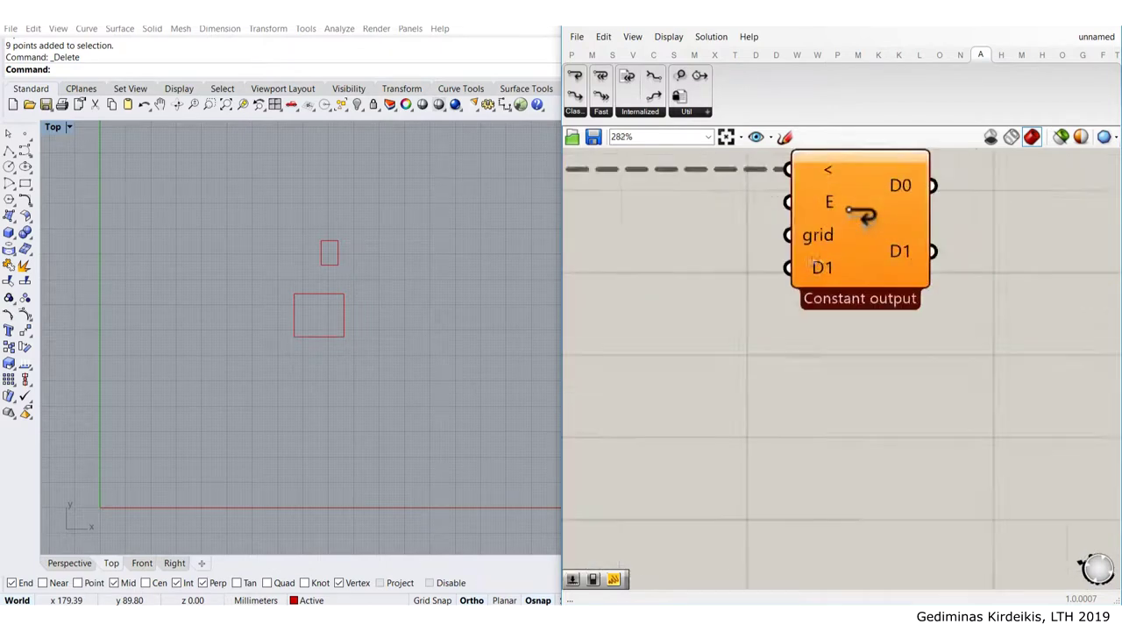
pyautogui.rightClick(824, 273)
pyautogui.write('0 or 1')
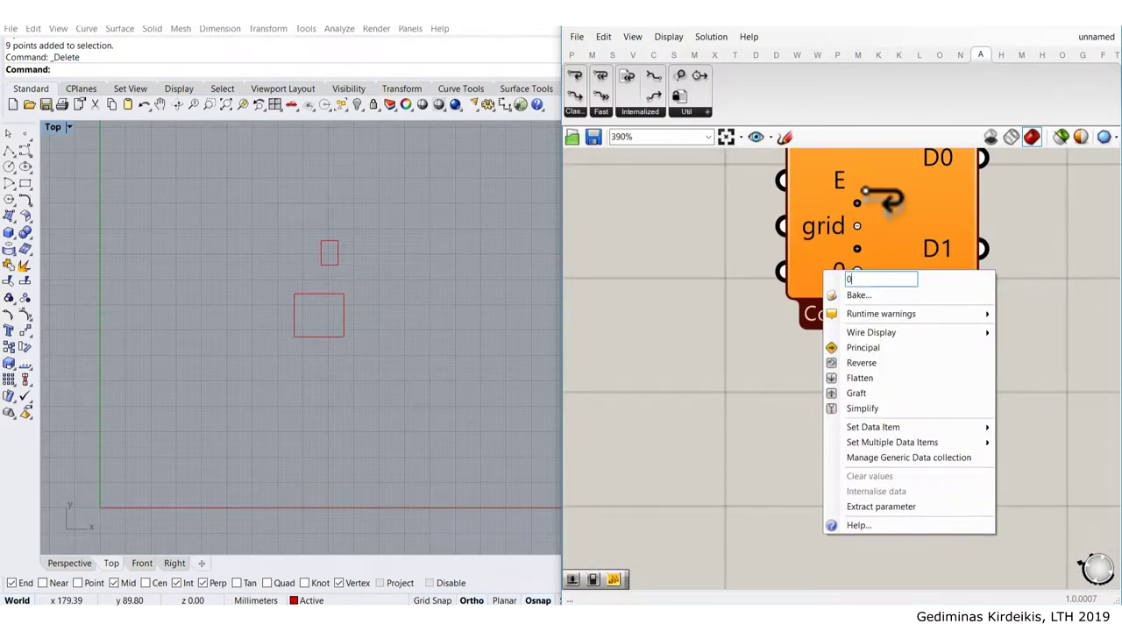
pyautogui.press('Return')
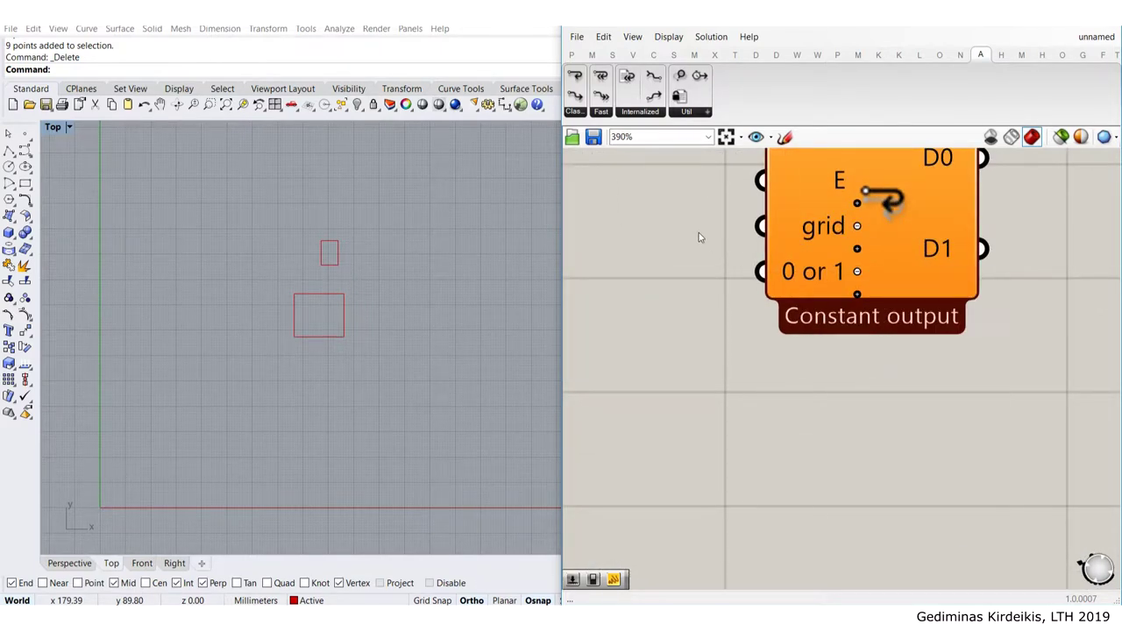
# Connect the Number parameter just before the hand-drawn divider line to Loop Start's "0 or 1" input
pyautogui.scroll(-8, 698, 232)
pyautogui.moveTo(615, 290); pyautogui.dragTo(834, 280, button='right')
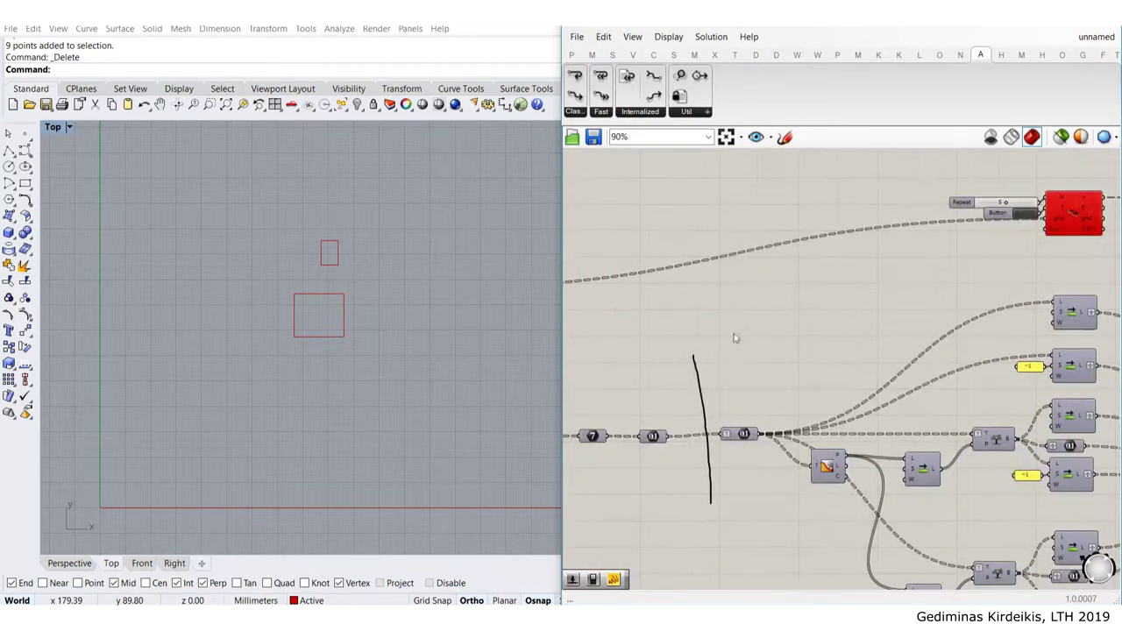
pyautogui.moveTo(736, 338); pyautogui.dragTo(826, 300, button='right')
pyautogui.moveTo(936, 277); pyautogui.dragTo(684, 333, button='right')
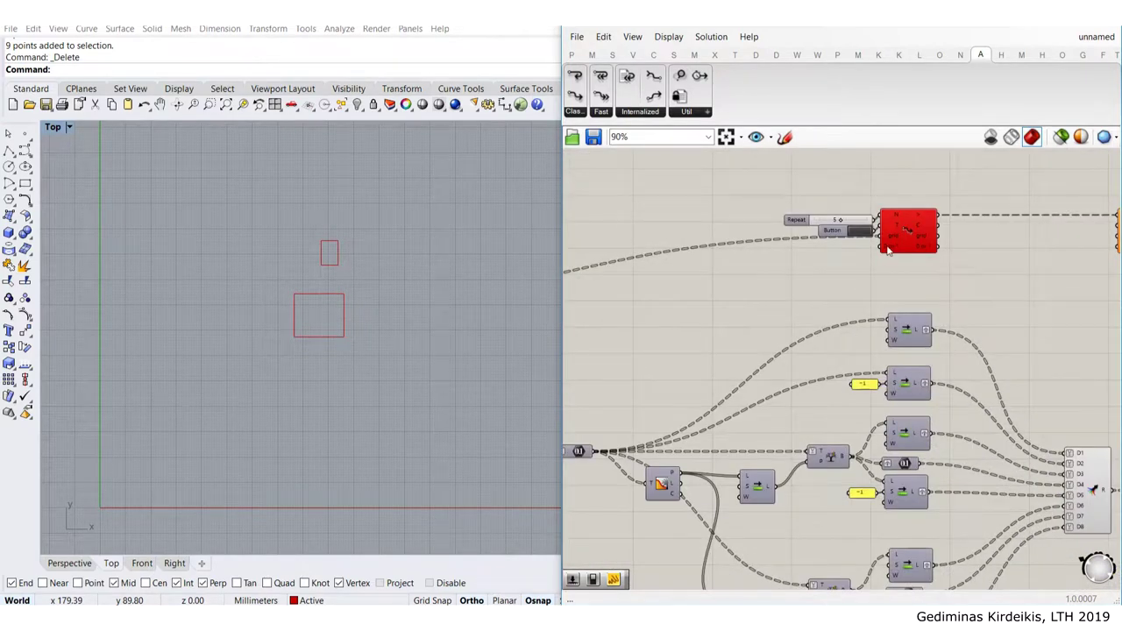
pyautogui.moveTo(889, 250)
pyautogui.moveTo(731, 304); pyautogui.dragTo(926, 233, button='right')
pyautogui.scroll(3, 701, 376)
pyautogui.click(726, 390)
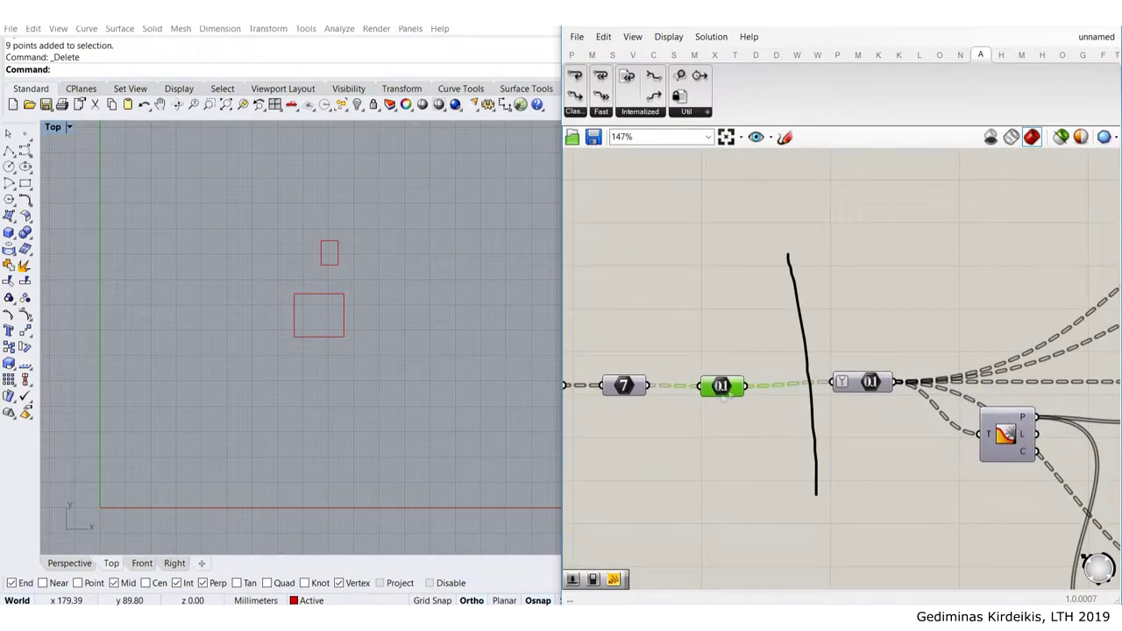
pyautogui.scroll(-6, 723, 391)
pyautogui.moveTo(633, 398); pyautogui.dragTo(860, 325, button='right')
pyautogui.scroll(2, 764, 319)
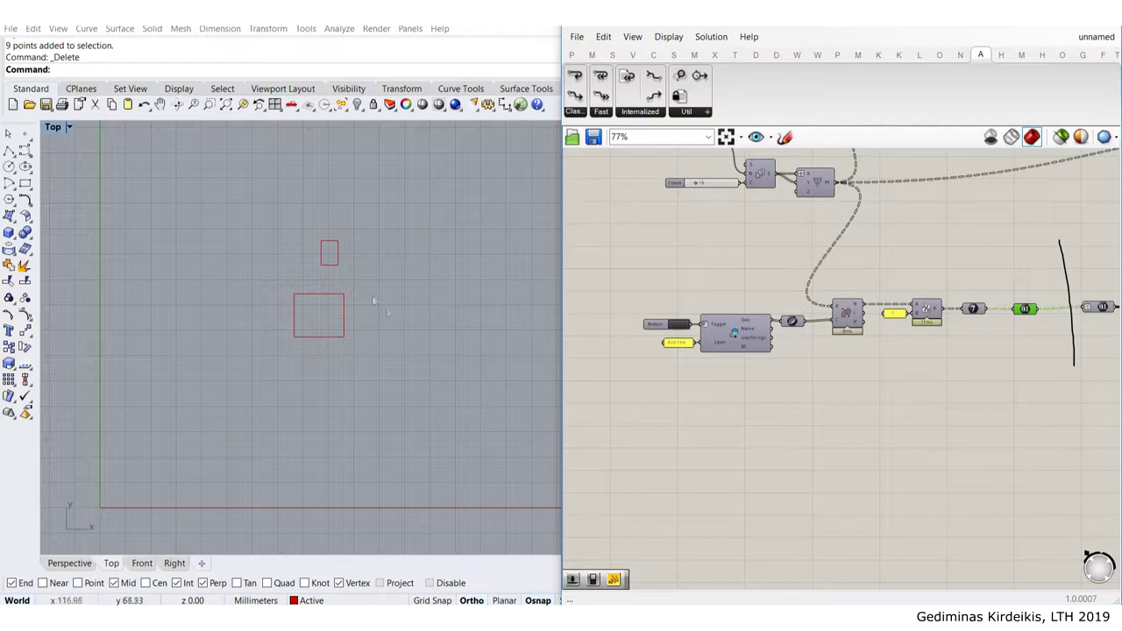
pyautogui.moveTo(919, 261); pyautogui.dragTo(628, 337, button='right')
pyautogui.scroll(-1, 699, 337)
pyautogui.scroll(2, 692, 395)
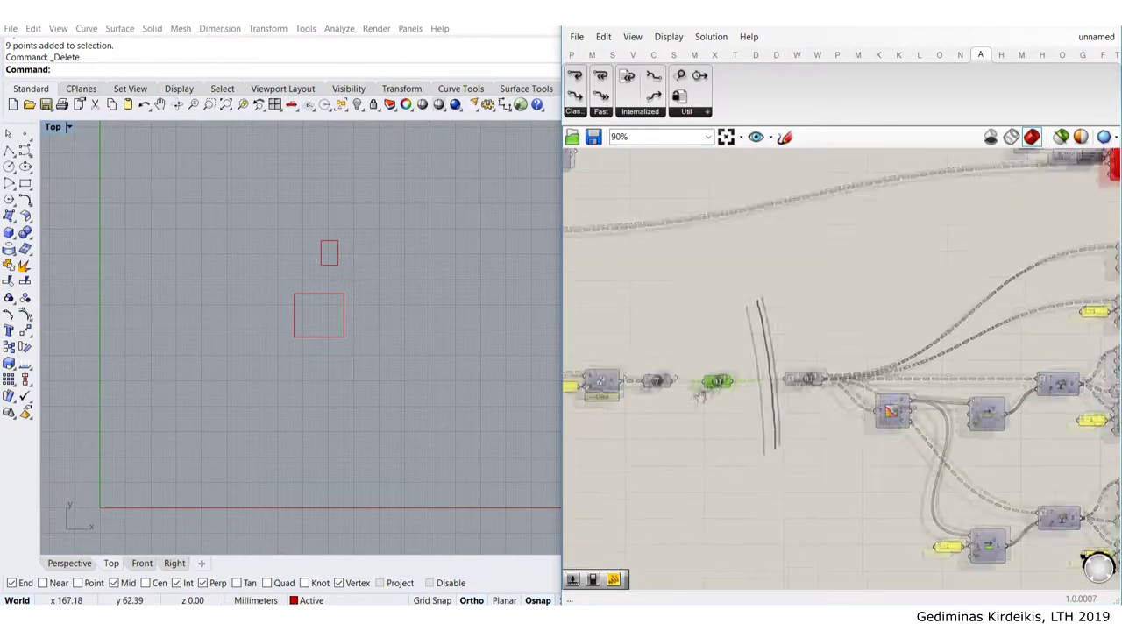
pyautogui.moveTo(687, 419); pyautogui.dragTo(1063, 205)
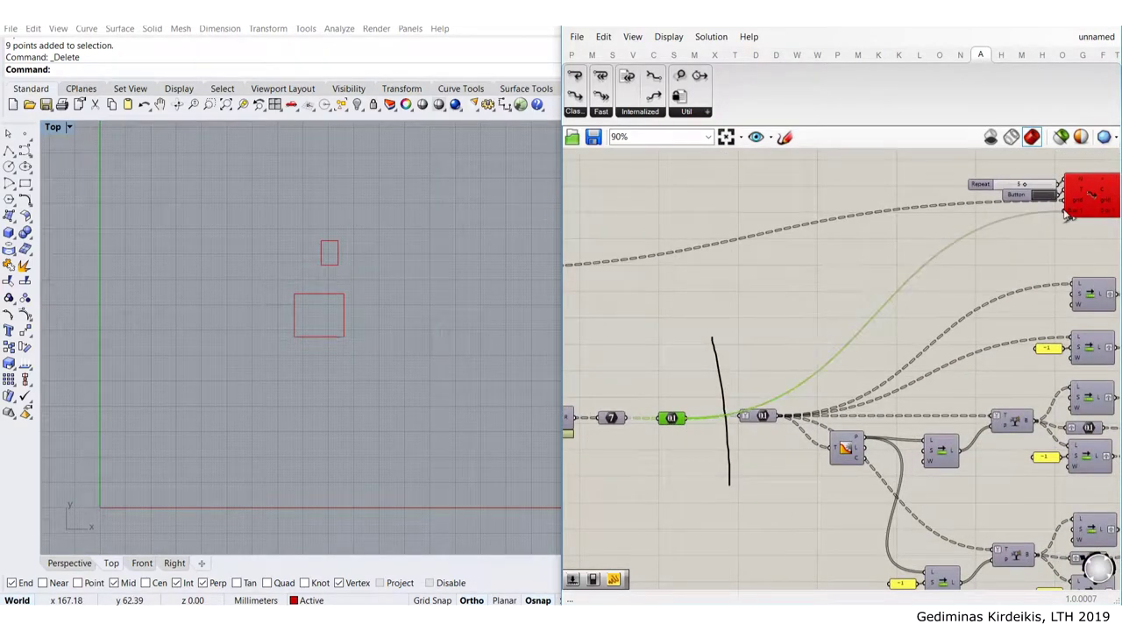
# Move Loop End beyond the two purple comparison groups at the end of the definition
pyautogui.moveTo(1102, 241); pyautogui.dragTo(894, 239, button='right')
pyautogui.scroll(-4, 894, 239)
pyautogui.moveTo(945, 318); pyautogui.dragTo(809, 277, button='right')
pyautogui.moveTo(829, 221); pyautogui.dragTo(705, 277, button='right')
pyautogui.moveTo(755, 232); pyautogui.dragTo(1008, 231)
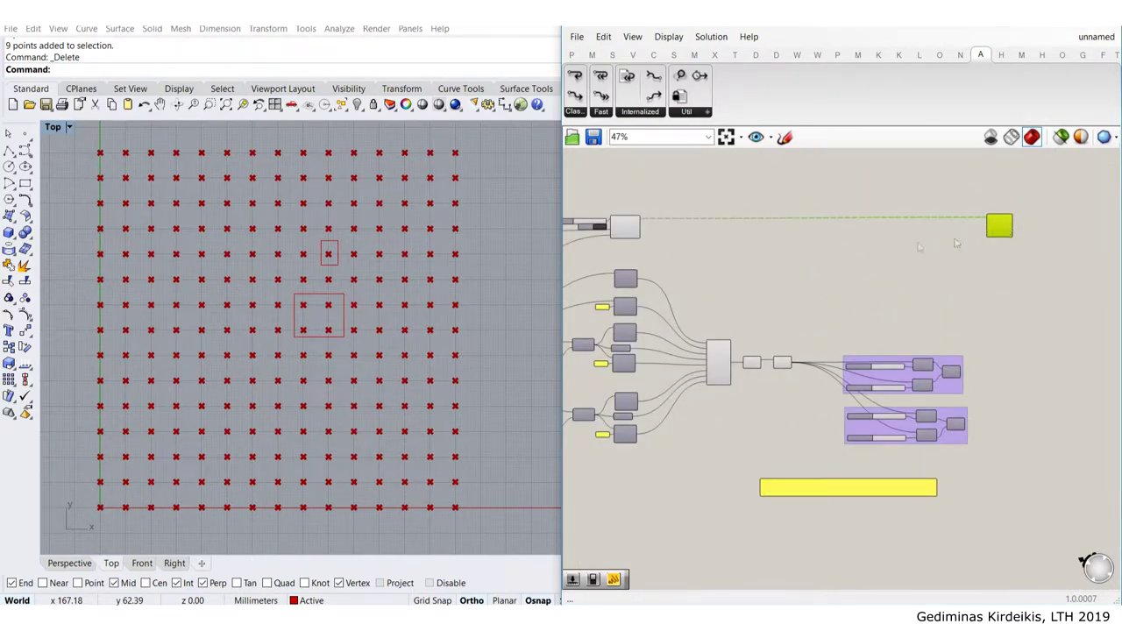
# Move Loop Start together with its Repeat slider and Button back to above the start of the neighbour-shifting components
pyautogui.moveTo(684, 258); pyautogui.dragTo(925, 264, button='right')
pyautogui.moveTo(929, 259); pyautogui.dragTo(738, 186)
pyautogui.moveTo(868, 234); pyautogui.dragTo(718, 227)
pyautogui.click(691, 267)
pyautogui.scroll(5, 726, 213)
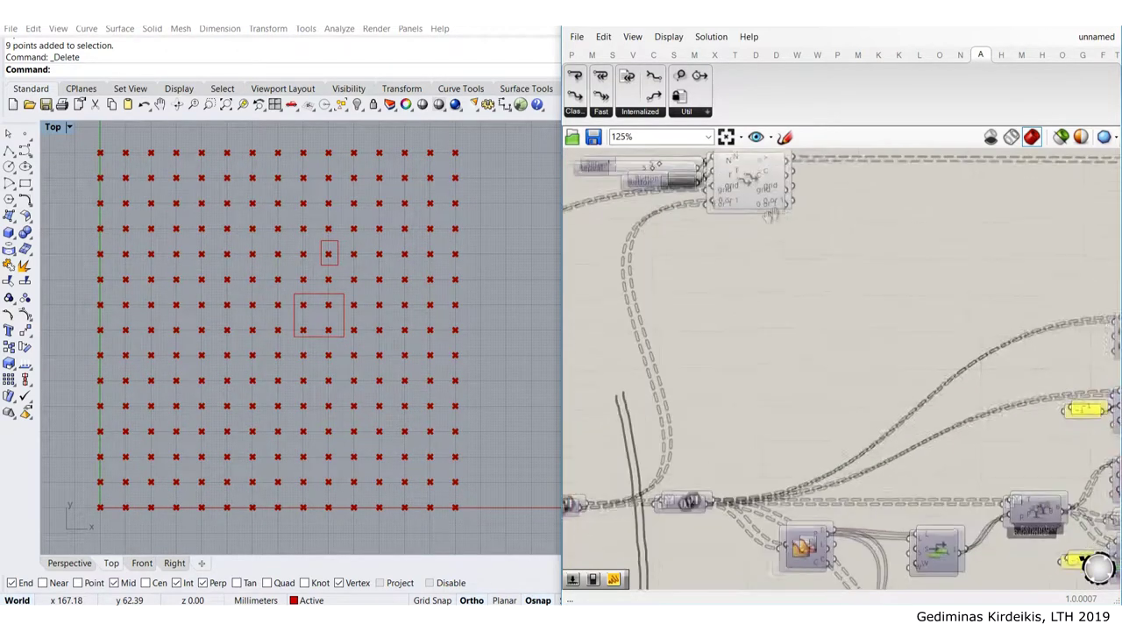
# Examine the neighbour-shifting components, the comparison groups and the yellow panel listing the live-cell rules
pyautogui.scroll(-5, 784, 422)
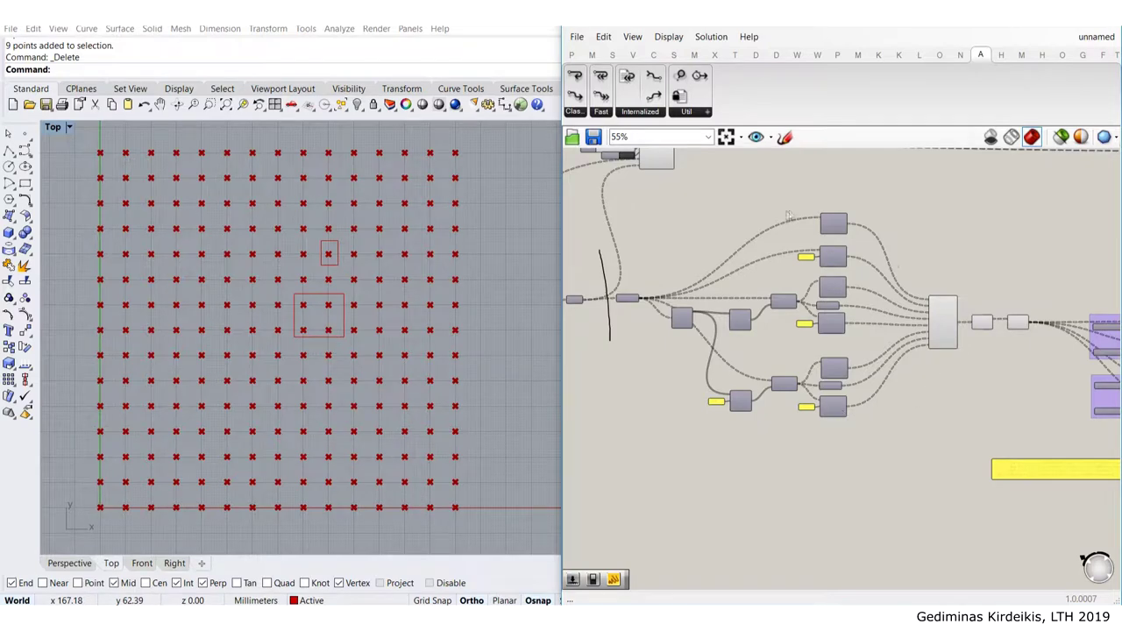
pyautogui.scroll(-3, 891, 325)
pyautogui.moveTo(999, 329); pyautogui.dragTo(749, 302, button='right')
pyautogui.scroll(4, 832, 313)
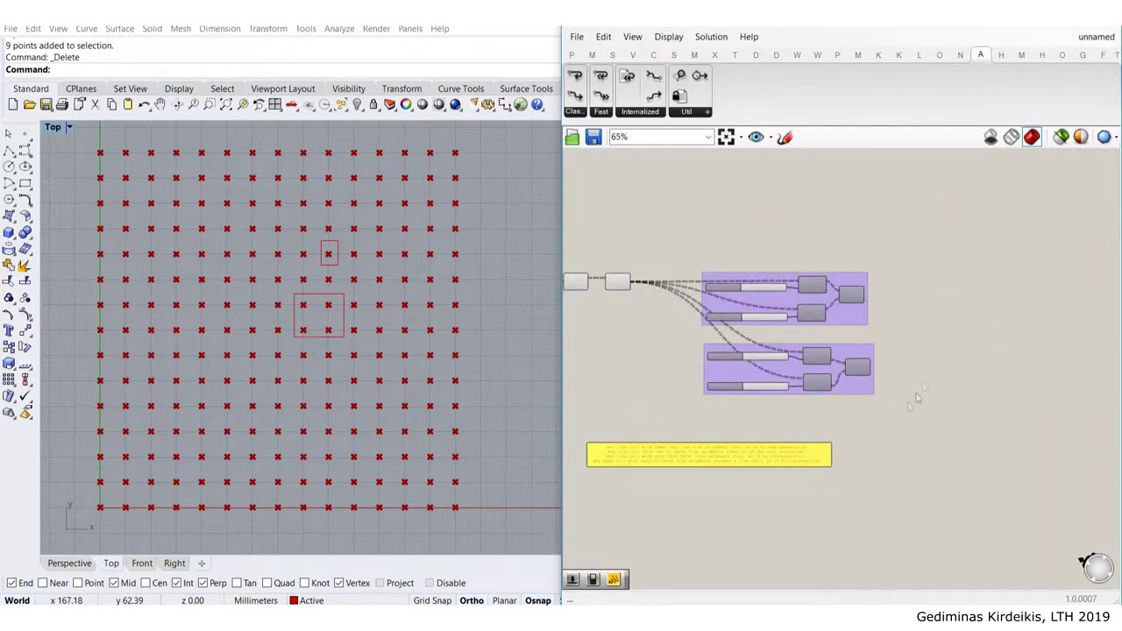
pyautogui.scroll(4, 723, 415)
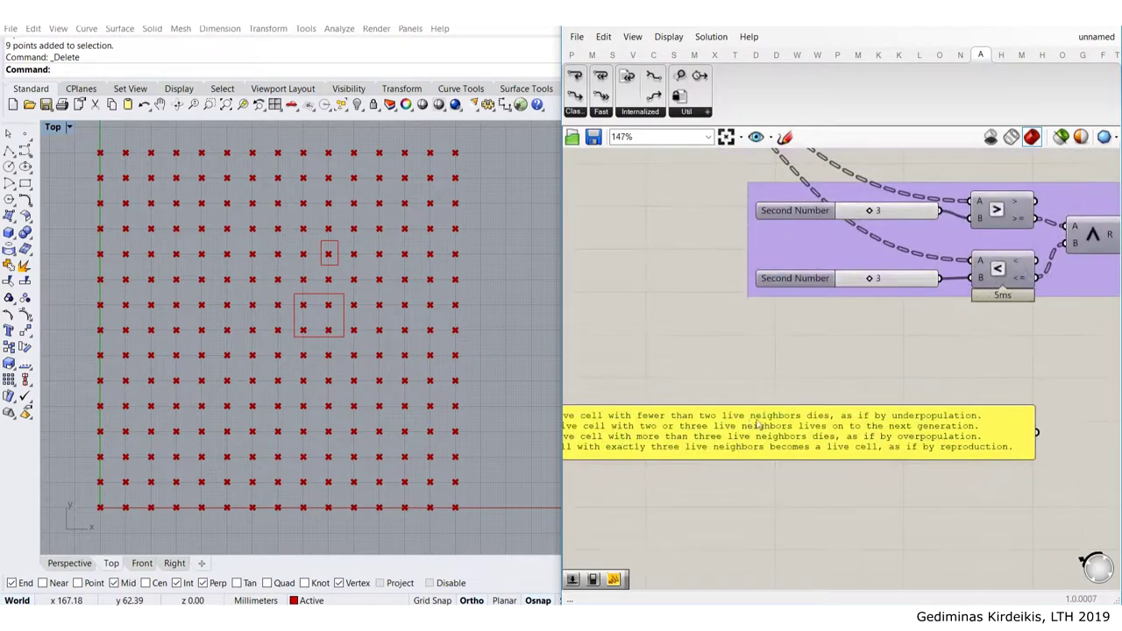
pyautogui.scroll(-8, 769, 426)
pyautogui.moveTo(764, 385); pyautogui.dragTo(1013, 412, button='right')
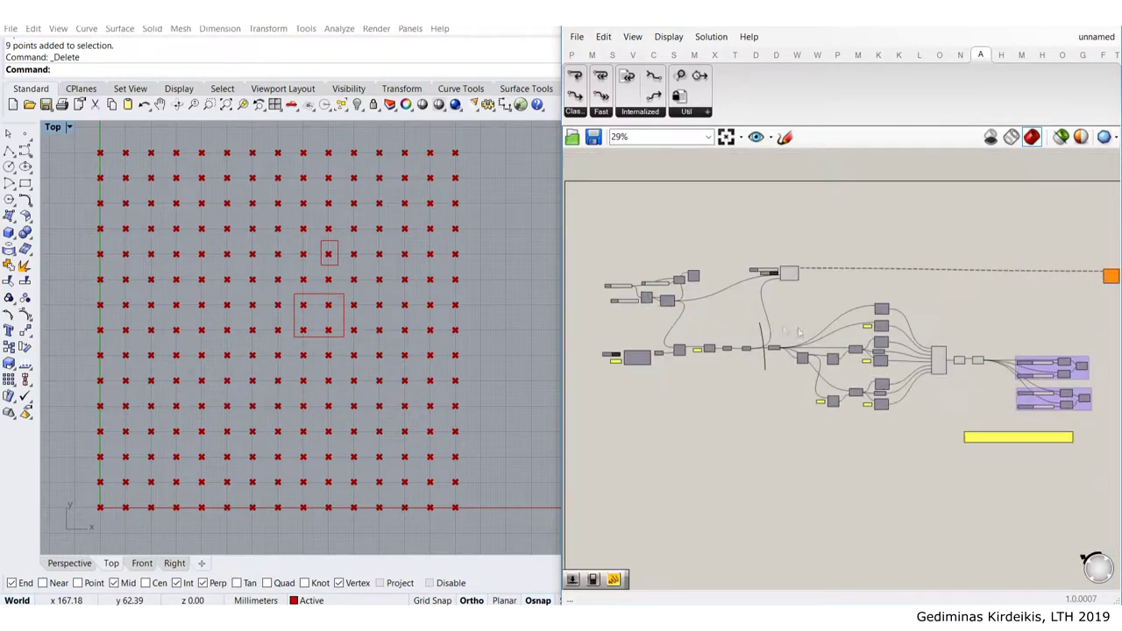
# Feed the Number parameter after the divider line from Loop Start's "0 or 1" output and place it beside that output
pyautogui.scroll(3, 776, 307)
pyautogui.scroll(3, 801, 300)
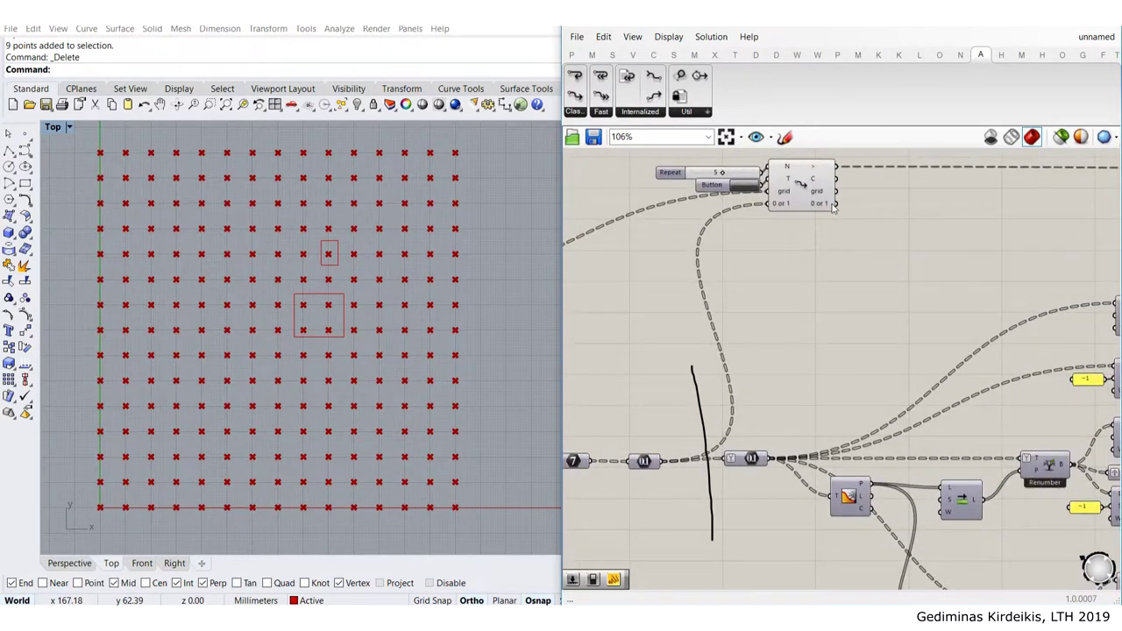
pyautogui.moveTo(834, 207)
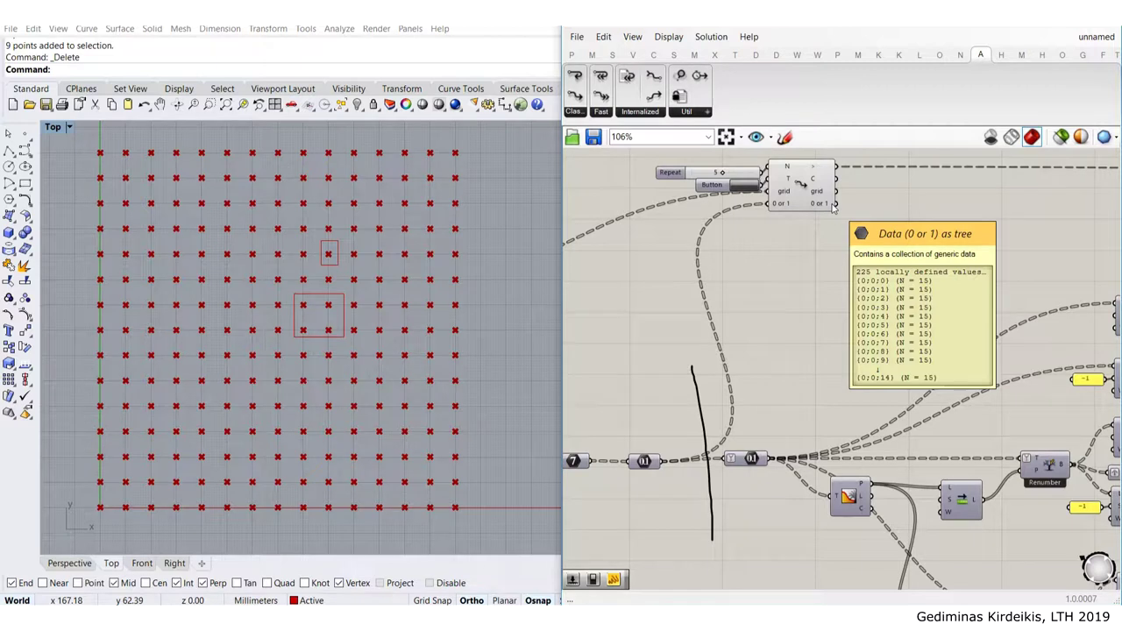
pyautogui.moveTo(833, 205); pyautogui.dragTo(885, 206)
pyautogui.click(838, 256)
pyautogui.scroll(-2, 839, 256)
pyautogui.moveTo(761, 320); pyautogui.dragTo(810, 295, button='right')
pyautogui.scroll(2, 735, 389)
pyautogui.scroll(-3, 740, 375)
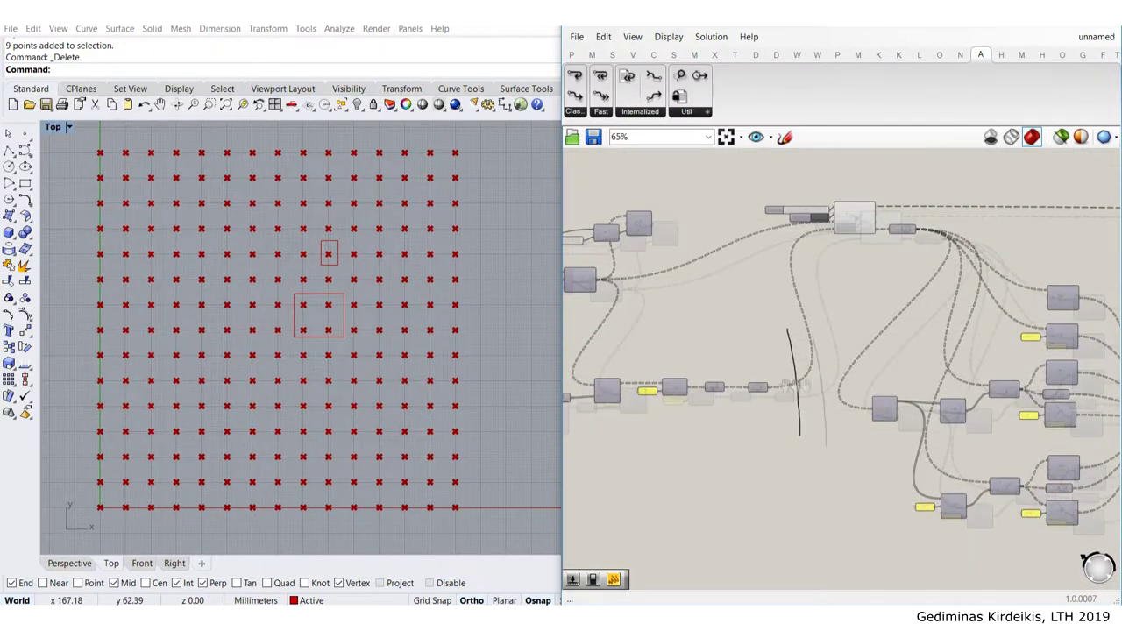
# Shift the Repeat slider slightly up and back from the Loop Start inputs
pyautogui.scroll(2, 671, 396)
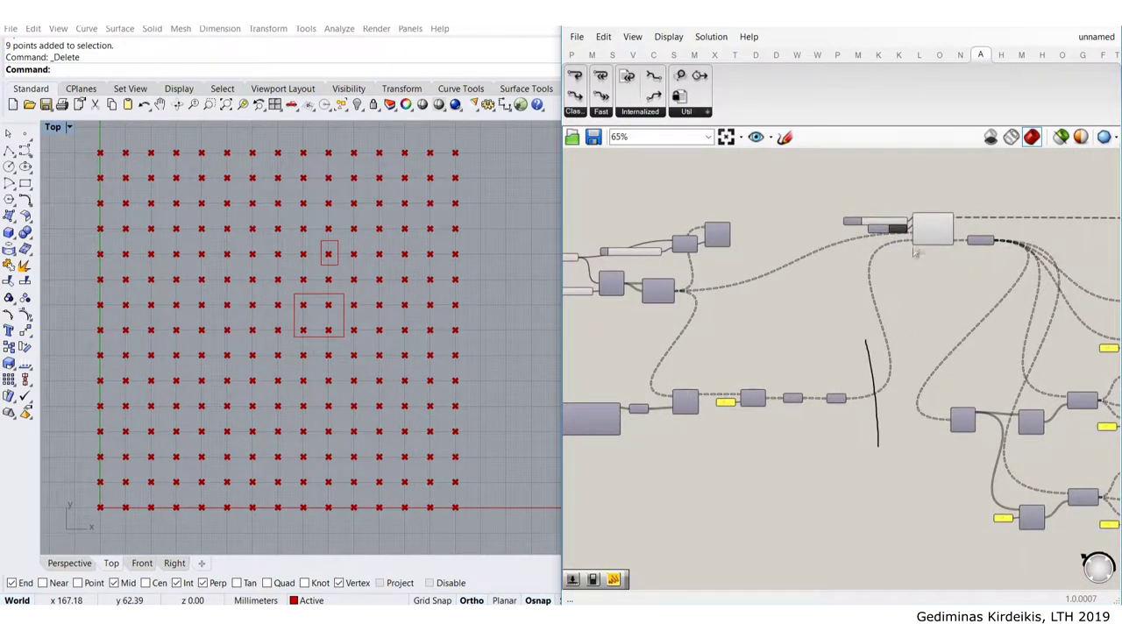
pyautogui.scroll(3, 914, 255)
pyautogui.moveTo(881, 199); pyautogui.dragTo(875, 185)
pyautogui.scroll(-3, 959, 238)
# Move Loop End farther away from the comparison groups to leave more room after them
pyautogui.moveTo(959, 238); pyautogui.dragTo(807, 206, button='right')
pyautogui.moveTo(890, 194); pyautogui.dragTo(728, 162, button='right')
pyautogui.scroll(-3, 995, 347)
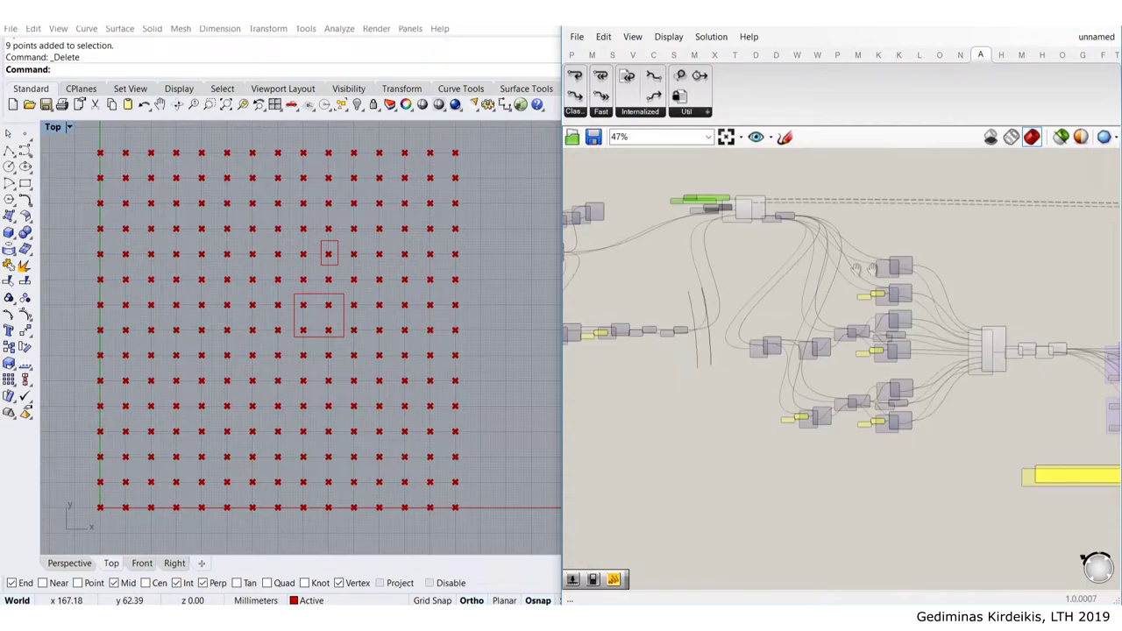
pyautogui.moveTo(935, 281); pyautogui.dragTo(855, 268, button='right')
pyautogui.moveTo(1006, 216); pyautogui.dragTo(1082, 224)
pyautogui.click(961, 254)
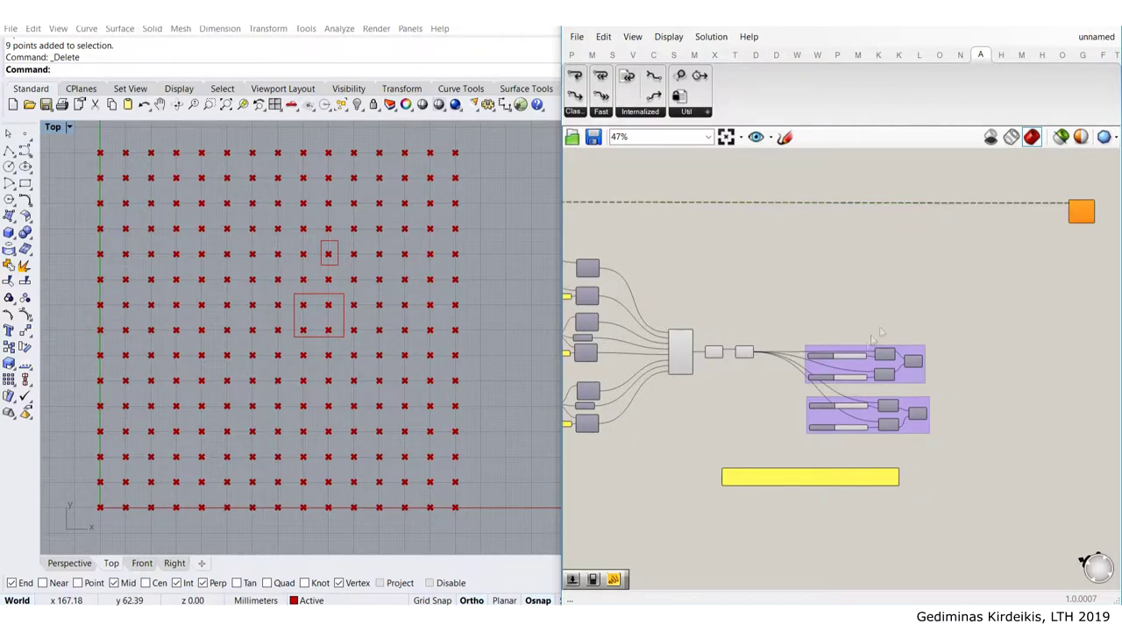
# Examine the data flow from Loop Start's "0 or 1" output through the shifting components to the comparison groups
pyautogui.scroll(4, 892, 359)
pyautogui.scroll(-4, 934, 366)
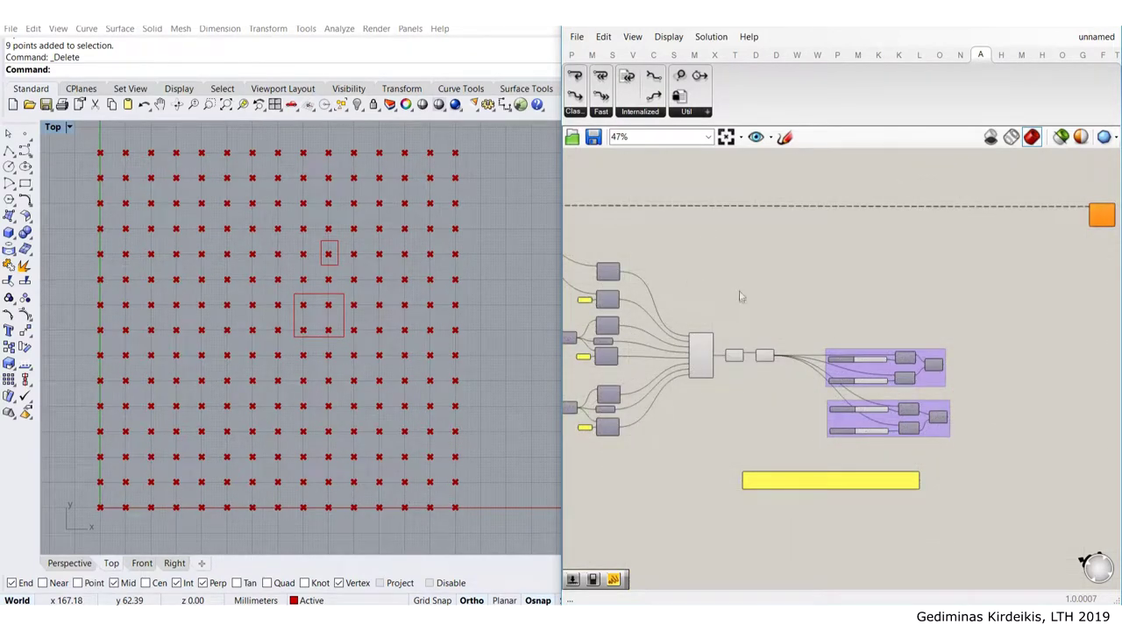
pyautogui.moveTo(740, 296); pyautogui.dragTo(857, 282, button='right')
pyautogui.scroll(2, 702, 228)
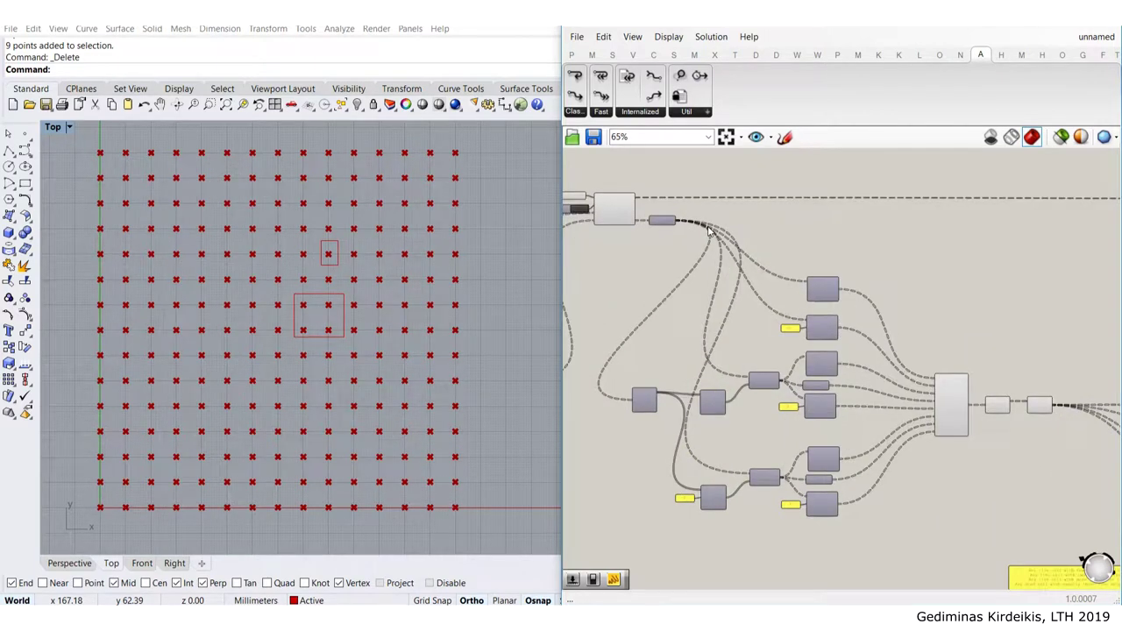
pyautogui.moveTo(886, 306); pyautogui.dragTo(824, 293, button='right')
pyautogui.scroll(-3, 828, 296)
pyautogui.moveTo(966, 329); pyautogui.dragTo(804, 305, button='right')
pyautogui.scroll(4, 894, 267)
pyautogui.moveTo(898, 264); pyautogui.dragTo(844, 327, button='right')
pyautogui.moveTo(565, 248); pyautogui.dragTo(827, 295, button='right')
pyautogui.moveTo(568, 207); pyautogui.dragTo(711, 256, button='right')
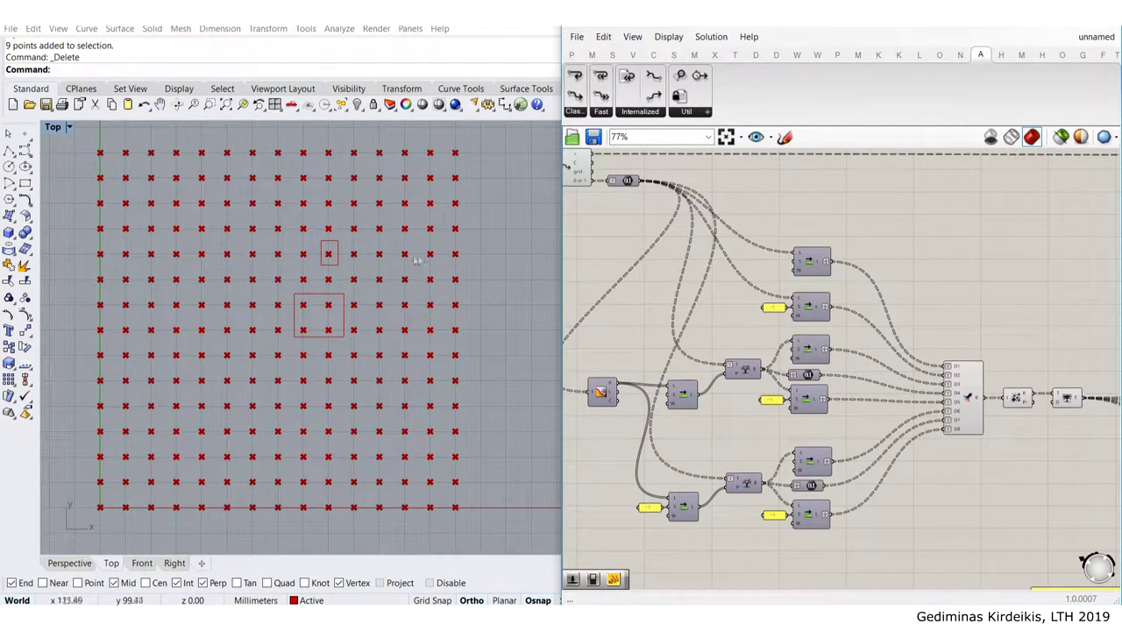
# Set the Repeat slider of Loop Start to 0
pyautogui.scroll(5, 628, 200)
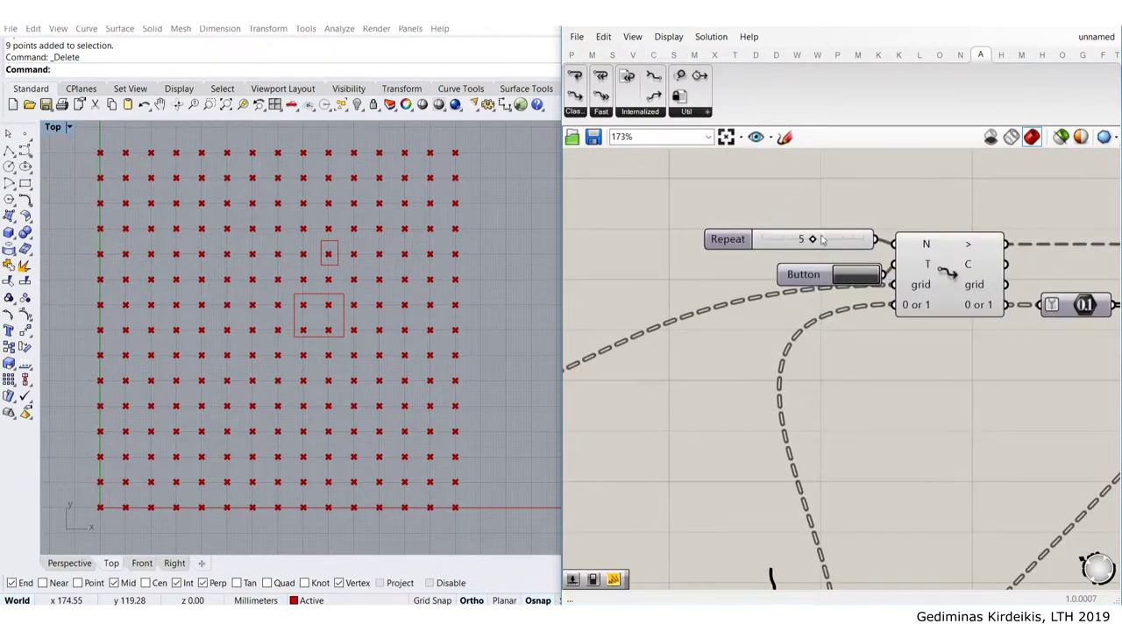
pyautogui.moveTo(812, 240); pyautogui.dragTo(701, 245)
pyautogui.scroll(-4, 845, 280)
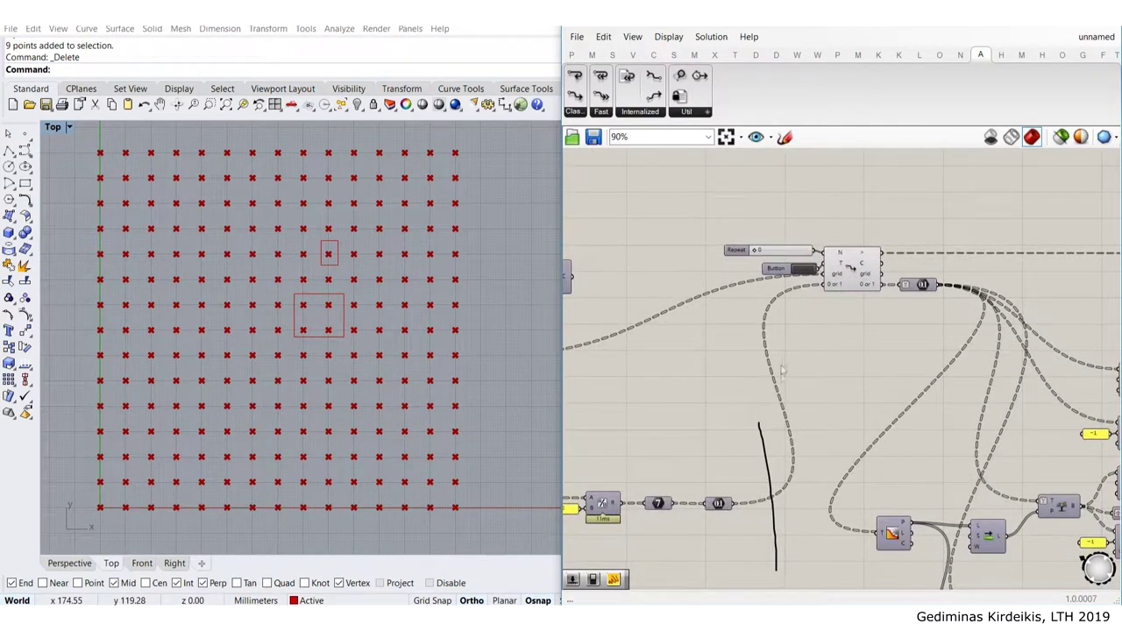
# Move the Number parameter down from Loop Start's "0 or 1" output and connect it to a new Number parameter
pyautogui.moveTo(926, 283); pyautogui.dragTo(822, 239, button='right')
pyautogui.moveTo(812, 239); pyautogui.dragTo(831, 283)
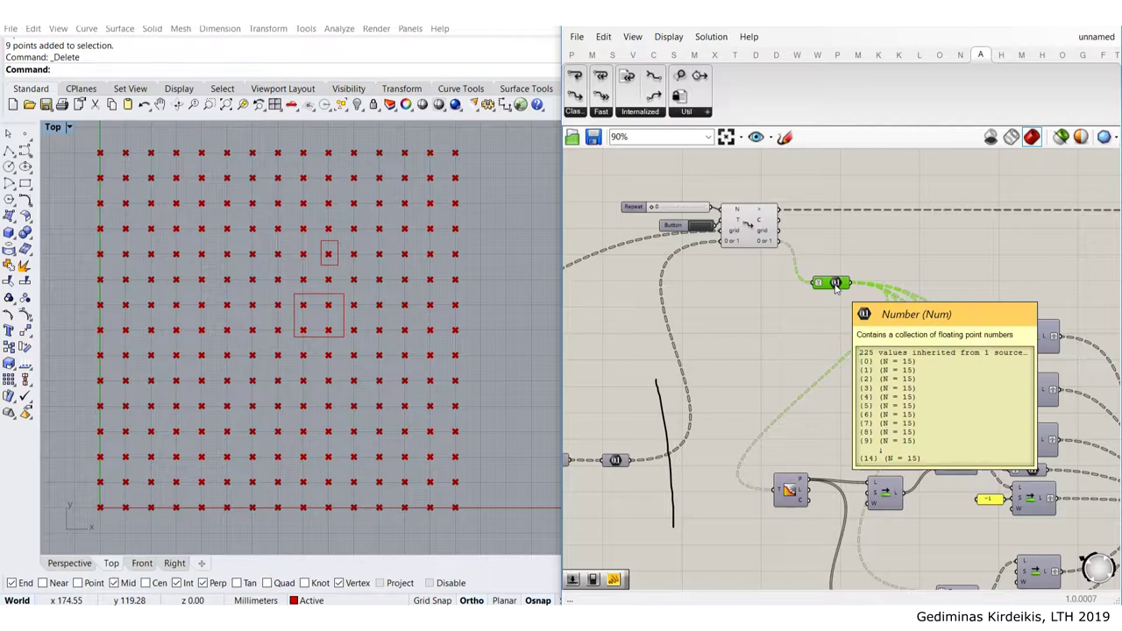
pyautogui.scroll(-4, 843, 286)
pyautogui.doubleClick(853, 284)
pyautogui.write('num')
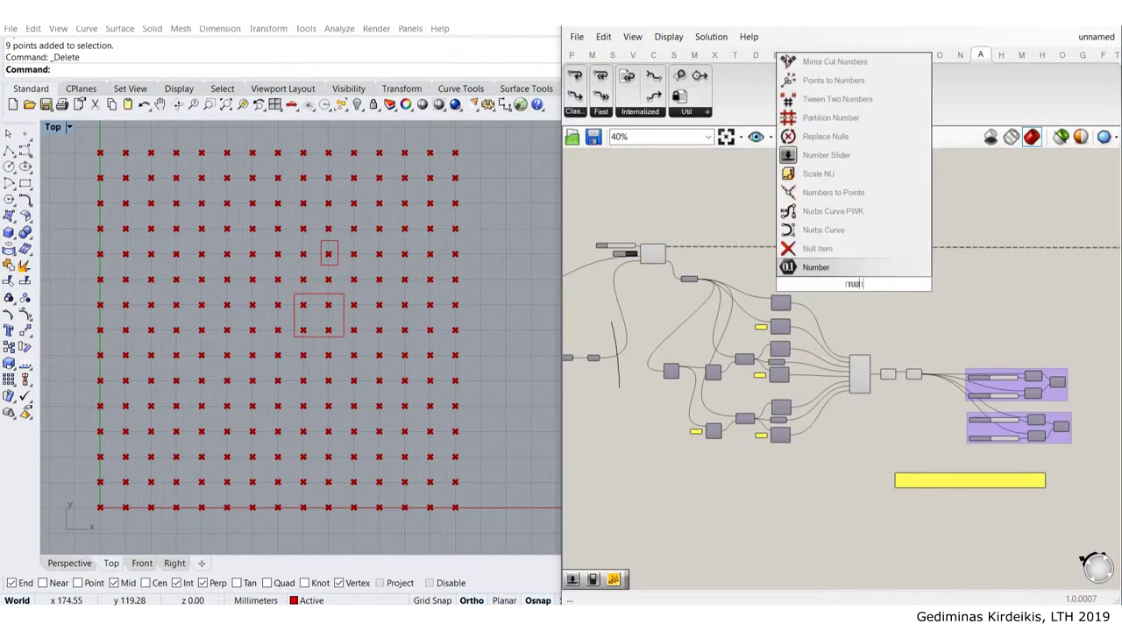
pyautogui.click(839, 270)
pyautogui.scroll(3, 743, 284)
pyautogui.moveTo(657, 276); pyautogui.dragTo(951, 287)
# Place the new Number parameter above the components that feed the comparison groups, below the Loop Start to Loop End wire
pyautogui.moveTo(968, 298); pyautogui.dragTo(782, 289, button='right')
pyautogui.moveTo(770, 286); pyautogui.dragTo(1030, 270)
pyautogui.moveTo(1031, 270); pyautogui.dragTo(791, 291, button='right')
pyautogui.scroll(-3, 791, 291)
pyautogui.moveTo(792, 291); pyautogui.dragTo(701, 294)
pyautogui.scroll(4, 701, 295)
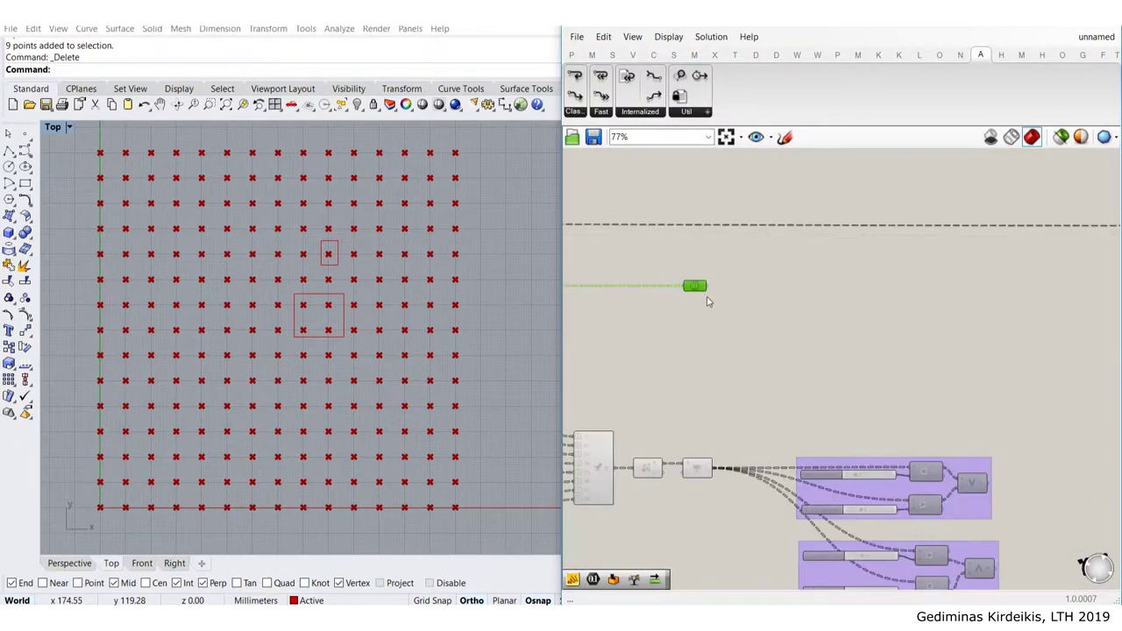
pyautogui.click(707, 295)
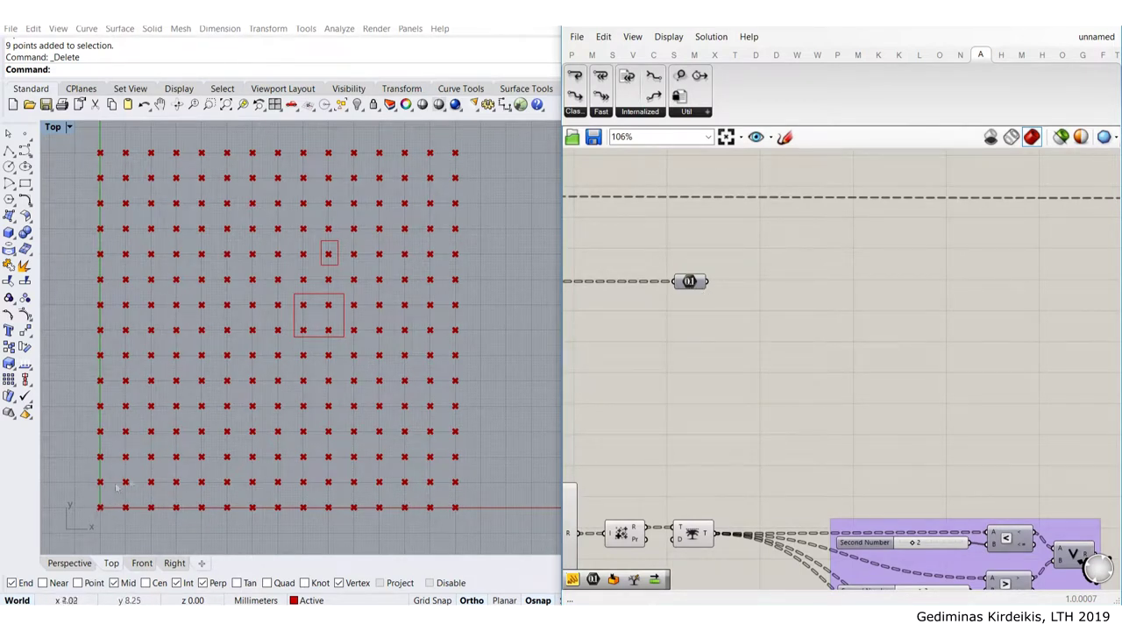
pyautogui.scroll(-2, 833, 368)
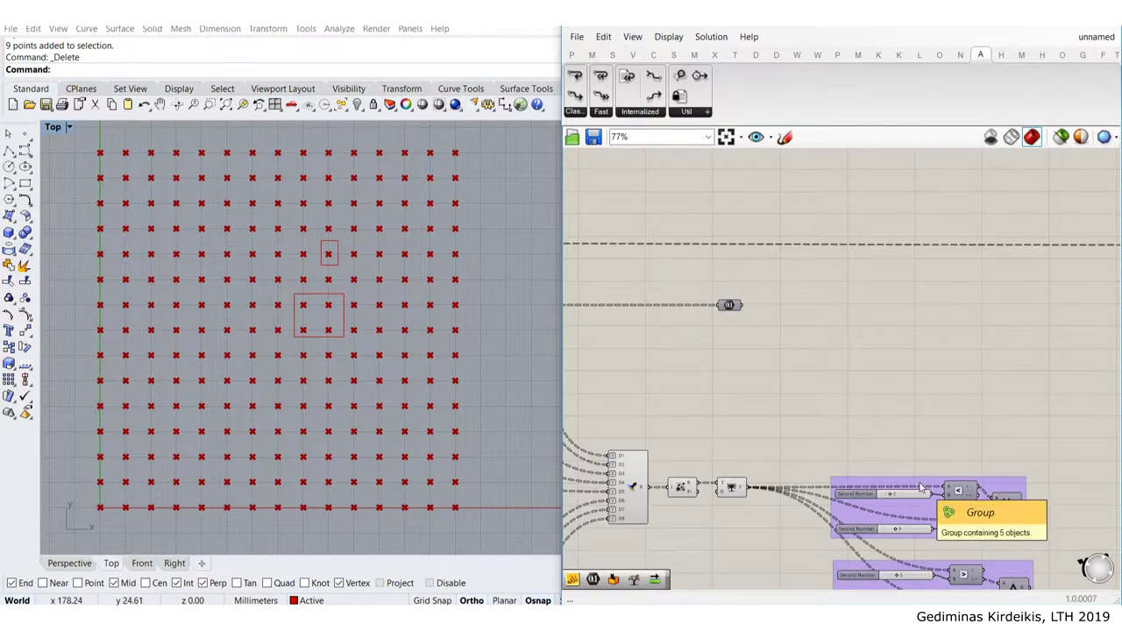
# Name the upper comparison group, with the "<" and ">" tests joined by the OR gate, "dead"
pyautogui.moveTo(931, 461); pyautogui.dragTo(873, 395, button='right')
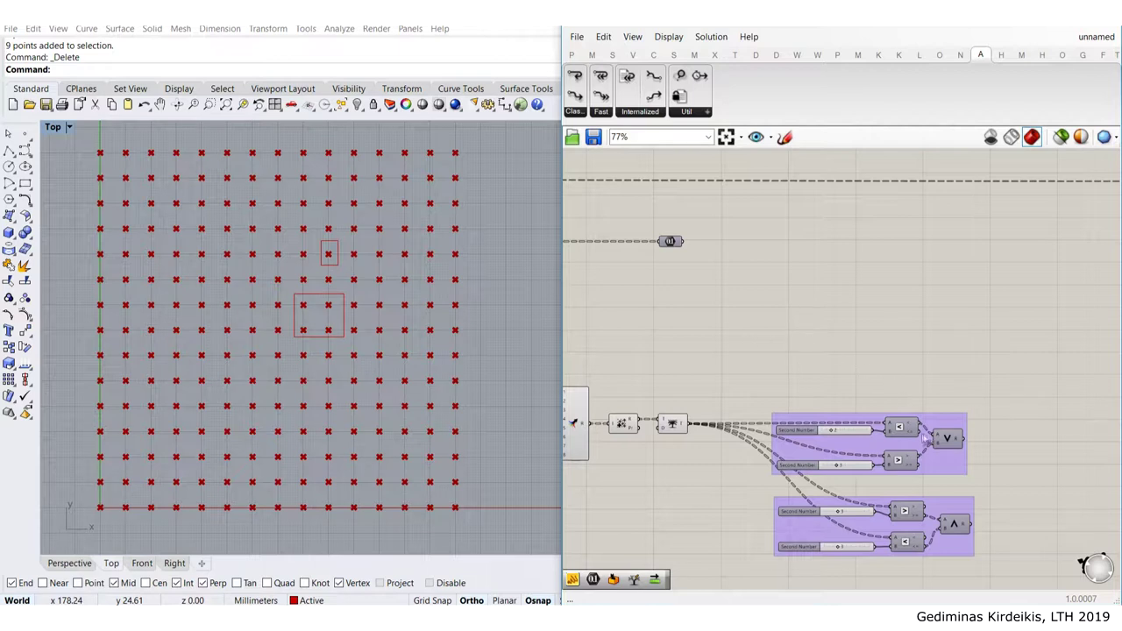
pyautogui.scroll(2, 959, 443)
pyautogui.moveTo(958, 443)
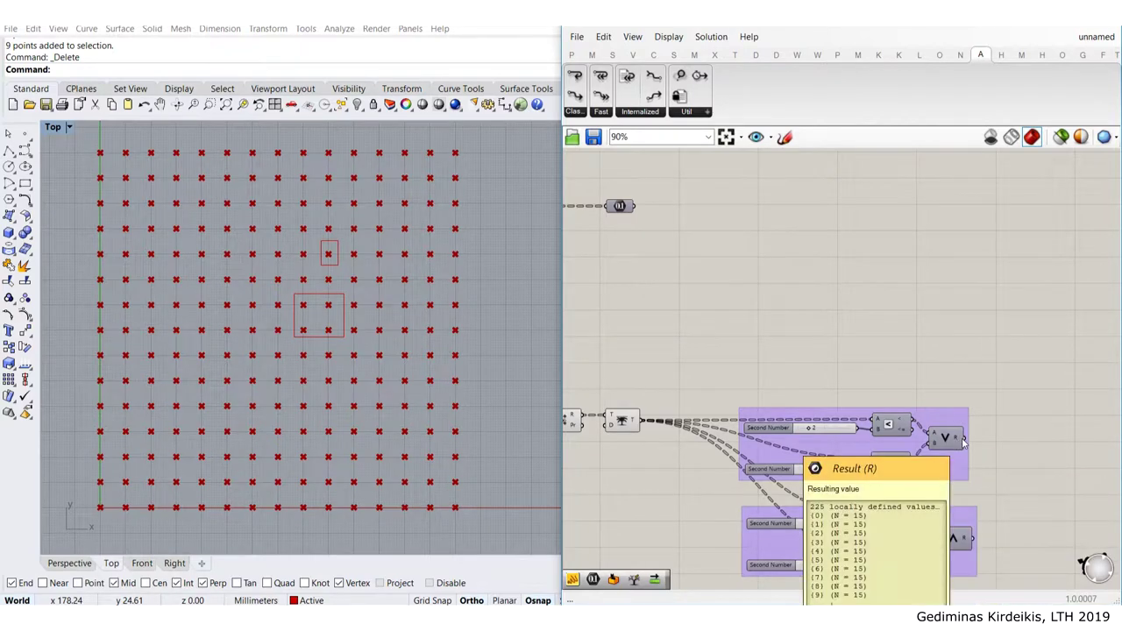
pyautogui.rightClick(988, 368)
pyautogui.scroll(5, 892, 491)
pyautogui.rightClick(812, 321)
pyautogui.write('dead')
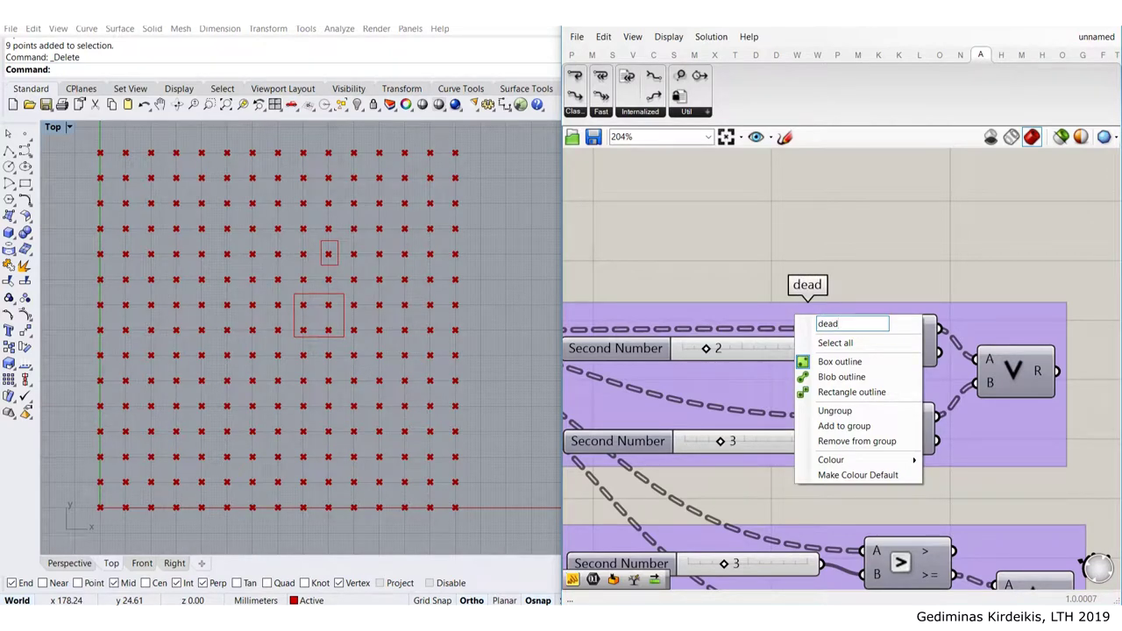
pyautogui.click(849, 279)
# Name the lower comparison group, the one joined by the AND gate, "birth/alive"
pyautogui.moveTo(837, 482); pyautogui.dragTo(836, 328, button='right')
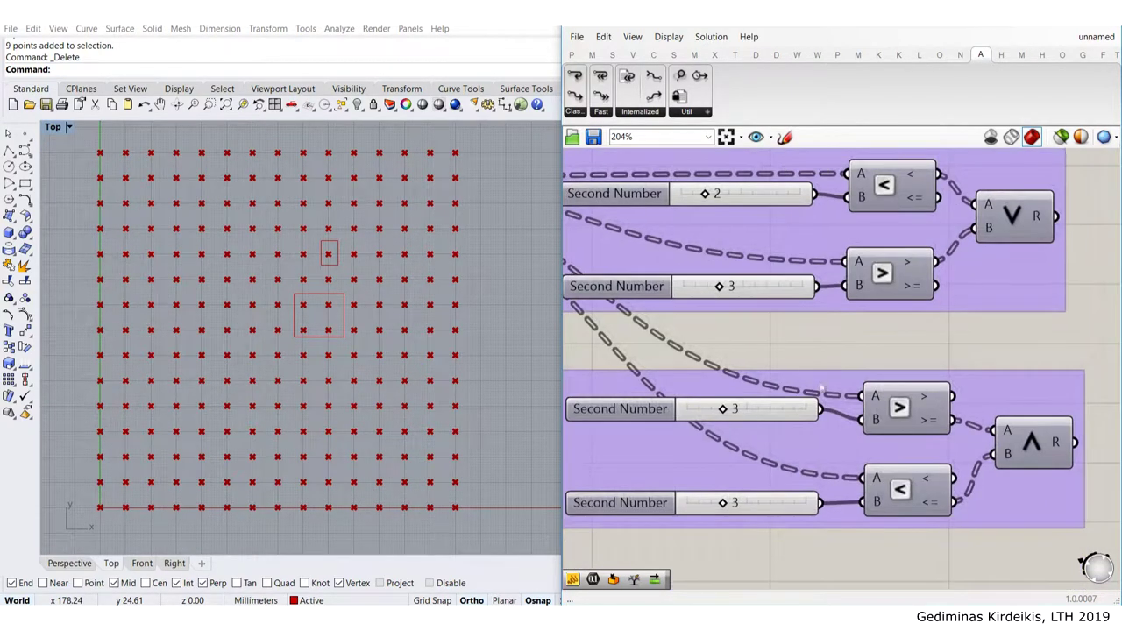
pyautogui.rightClick(820, 377)
pyautogui.moveTo(855, 381)
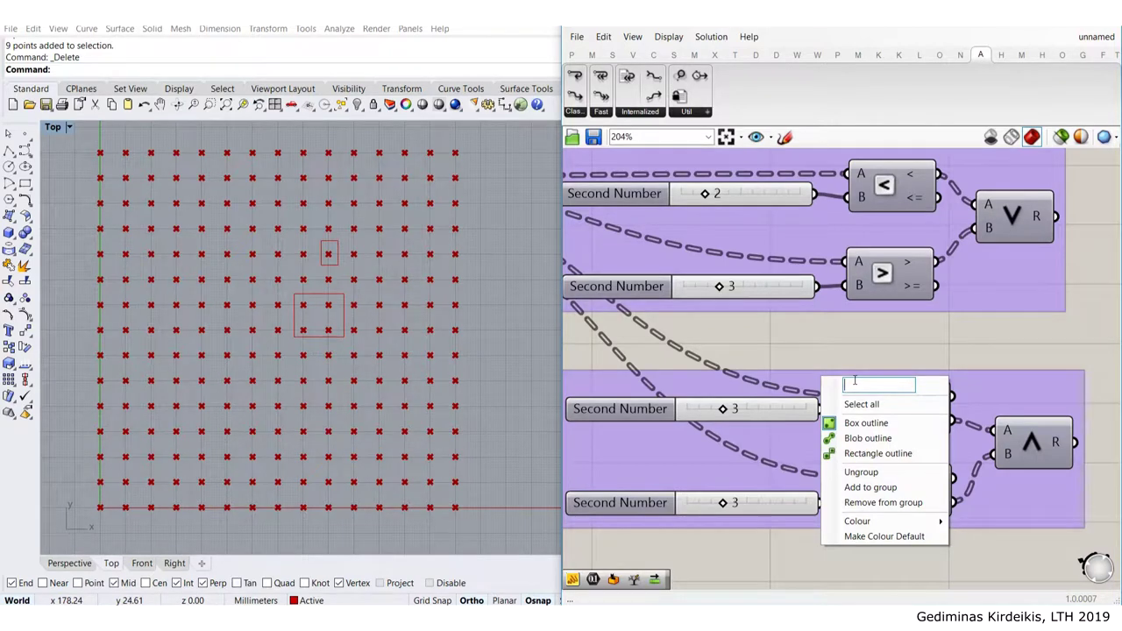
pyautogui.write('birth/alive')
pyautogui.click(920, 333)
pyautogui.scroll(-5, 920, 333)
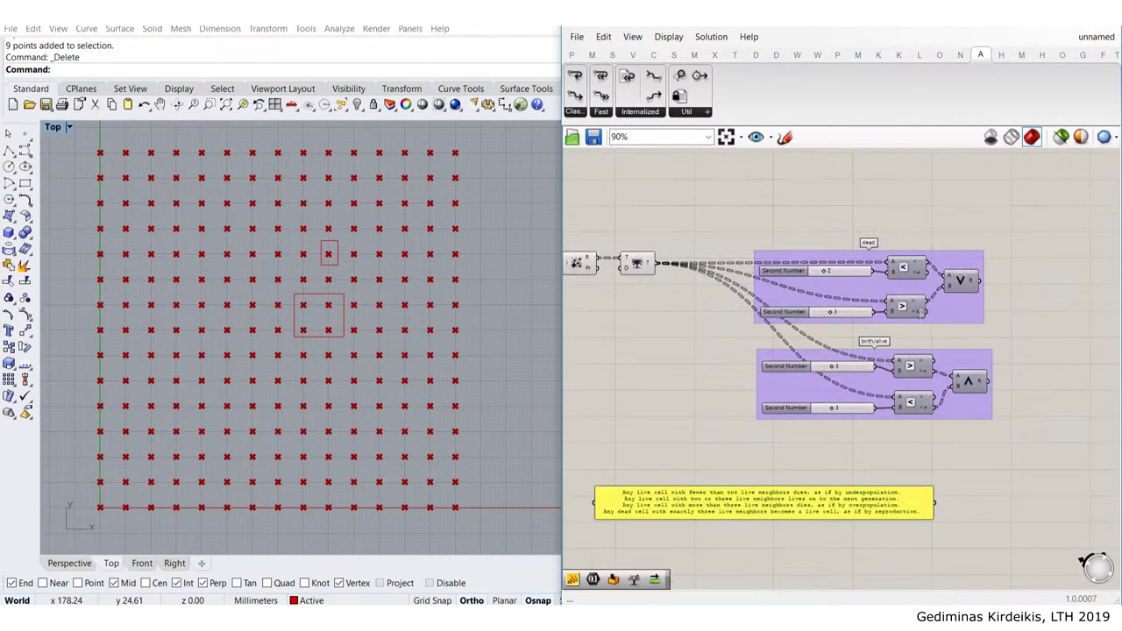
pyautogui.moveTo(920, 333); pyautogui.dragTo(899, 357, button='right')
pyautogui.scroll(2, 878, 279)
pyautogui.moveTo(968, 277); pyautogui.dragTo(974, 272)
pyautogui.moveTo(959, 177); pyautogui.dragTo(849, 235, button='right')
pyautogui.click(942, 238)
pyautogui.scroll(-2, 942, 237)
pyautogui.doubleClick(862, 230)
pyautogui.write('filter')
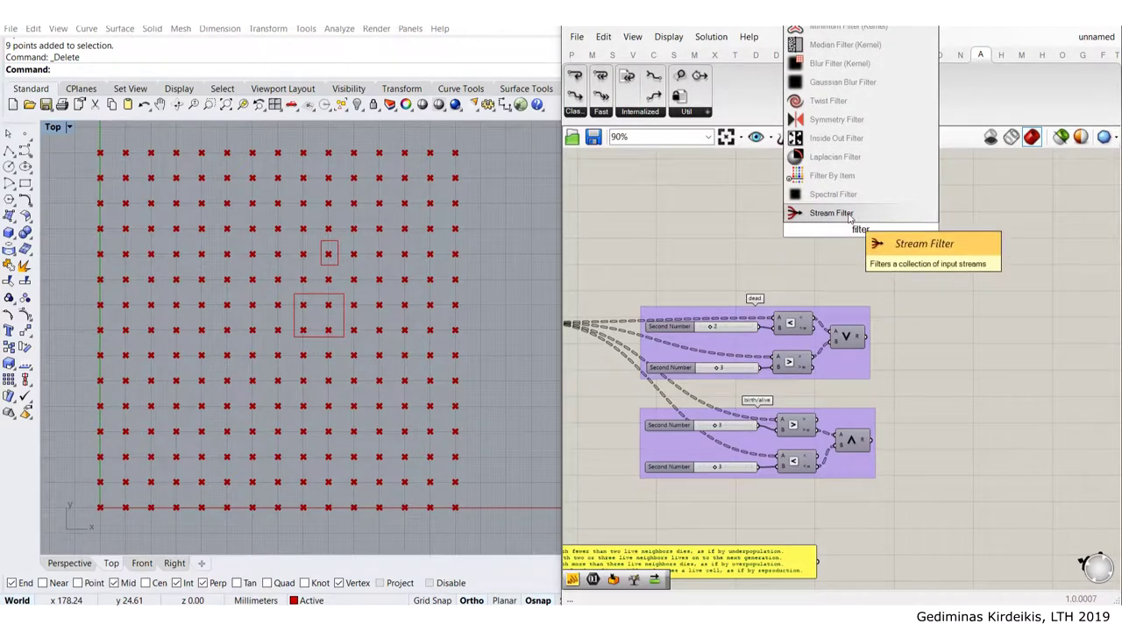
pyautogui.click(848, 216)
pyautogui.scroll(3, 897, 260)
pyautogui.click(911, 245)
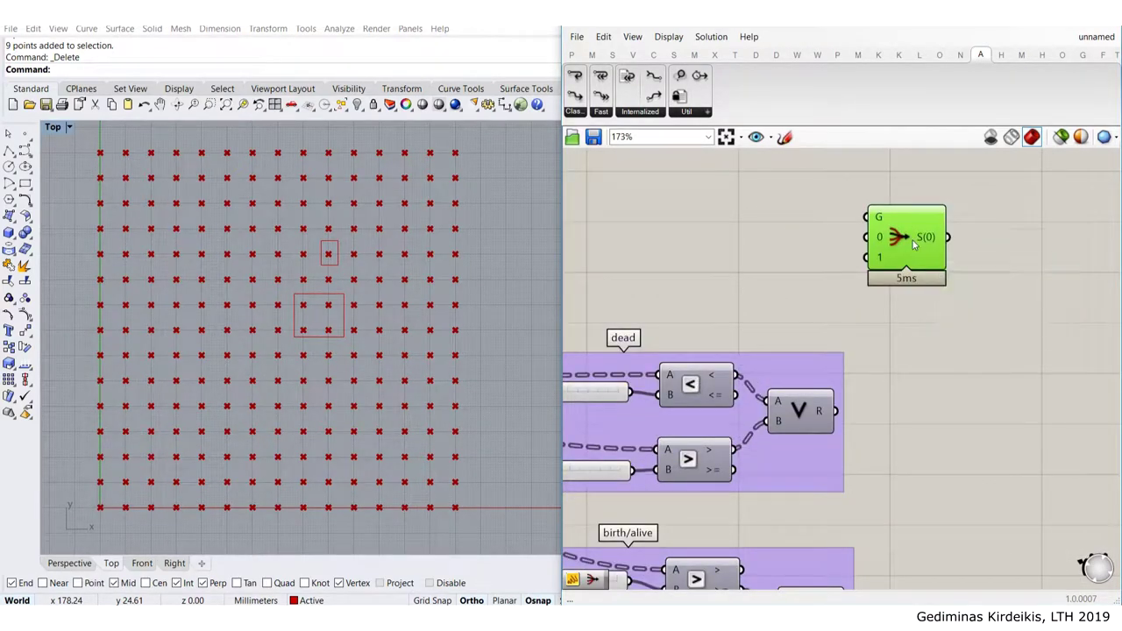
pyautogui.press('Delete')
# Add a Pick'n'Choose component in the empty canvas area above and beyond the dead group
pyautogui.doubleClick(912, 245)
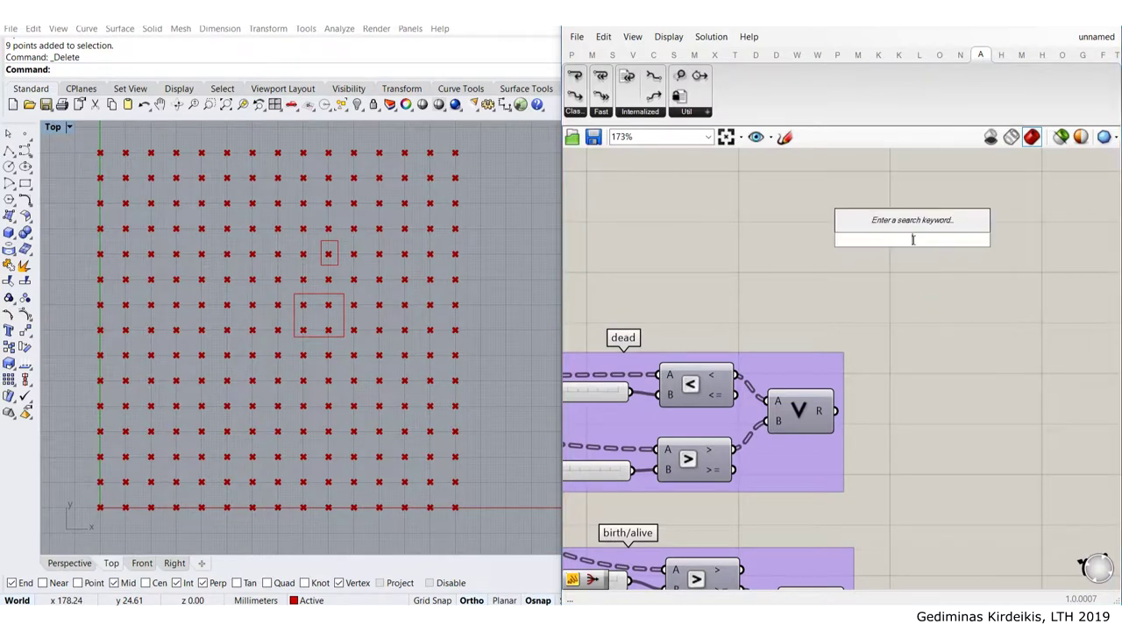
pyautogui.write('pick')
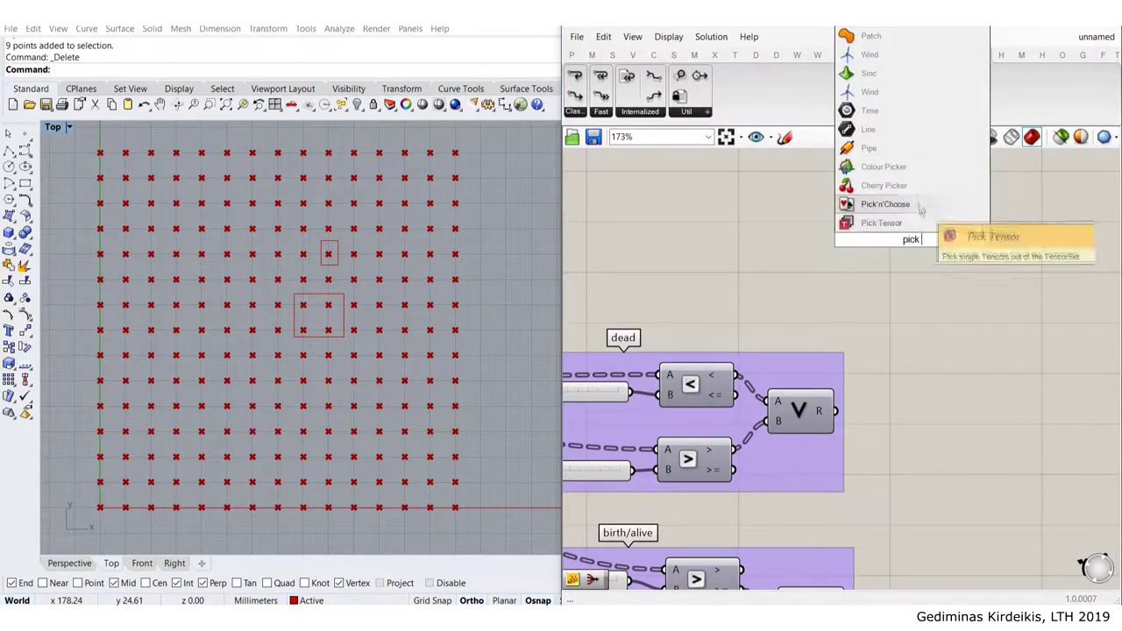
pyautogui.press('Up')
pyautogui.press('Return')
pyautogui.scroll(1, 911, 237)
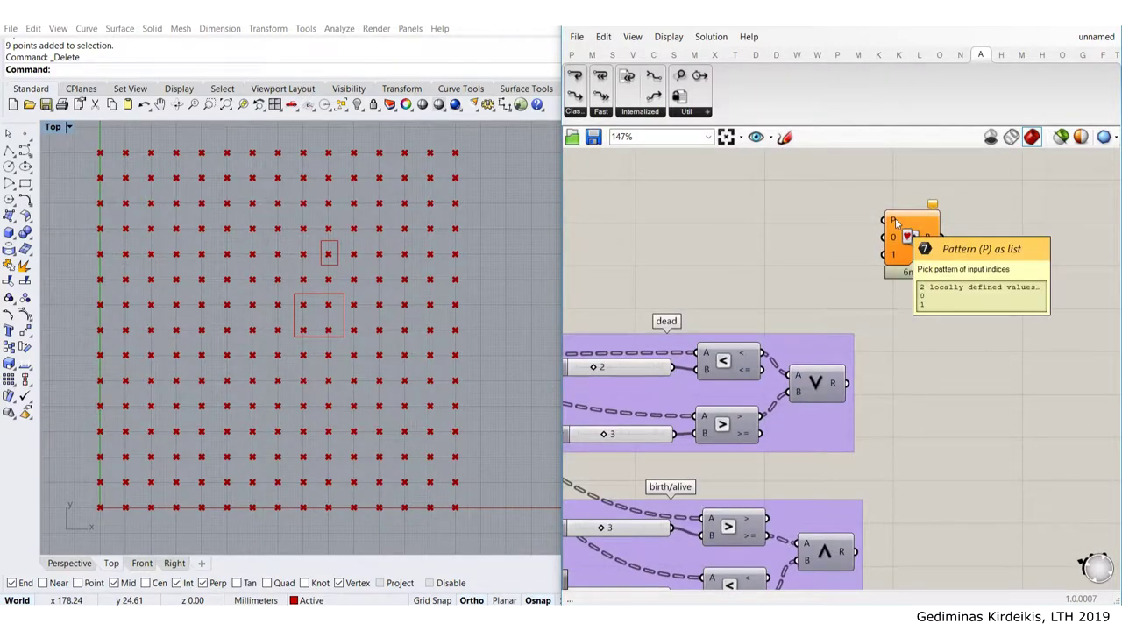
pyautogui.scroll(-5, 657, 430)
pyautogui.moveTo(814, 312); pyautogui.dragTo(837, 274)
# Add a panel beside Pick'n'Choose containing five lines: false, true, true, false, false
pyautogui.scroll(7, 786, 279)
pyautogui.doubleClick(728, 236)
pyautogui.write('//')
pyautogui.press('Return')
pyautogui.doubleClick(729, 236)
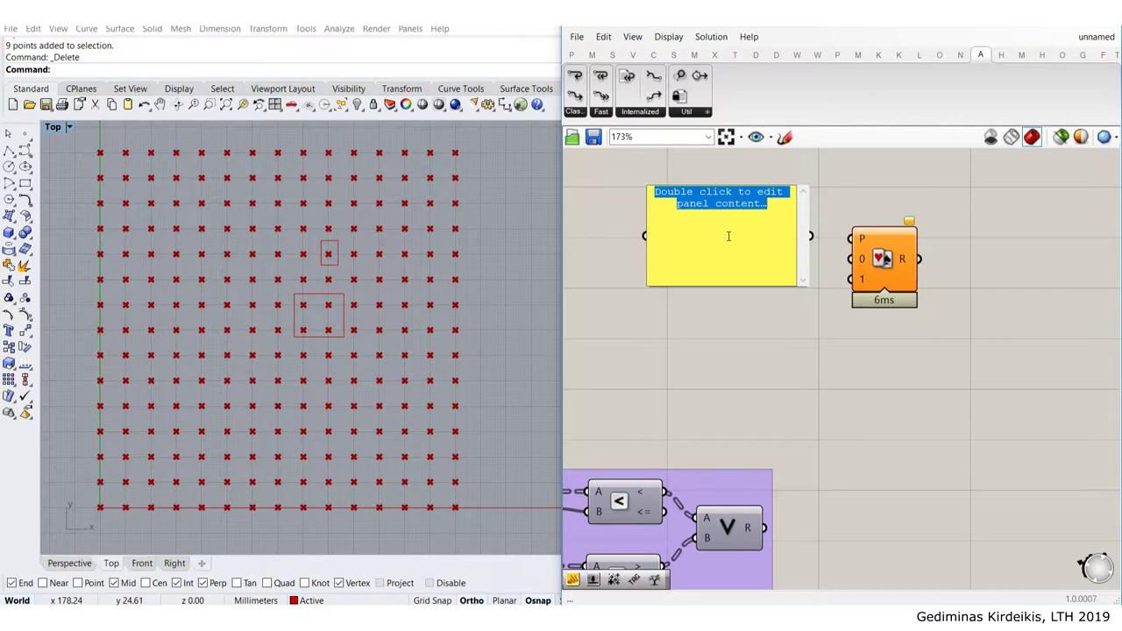
pyautogui.write('0')
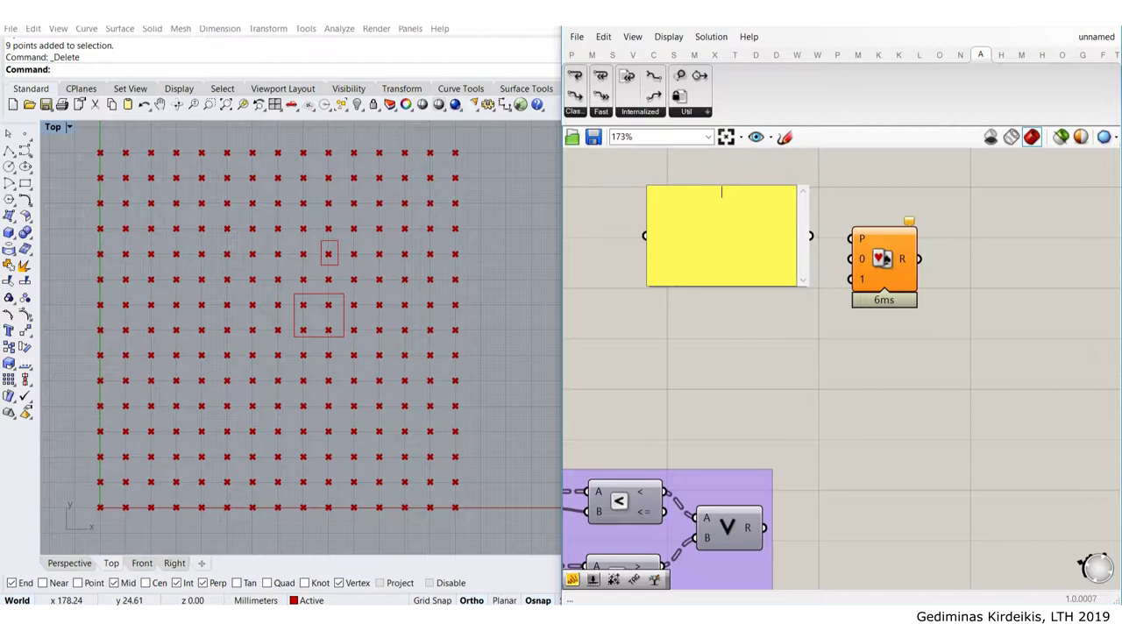
pyautogui.write('false true true false false')
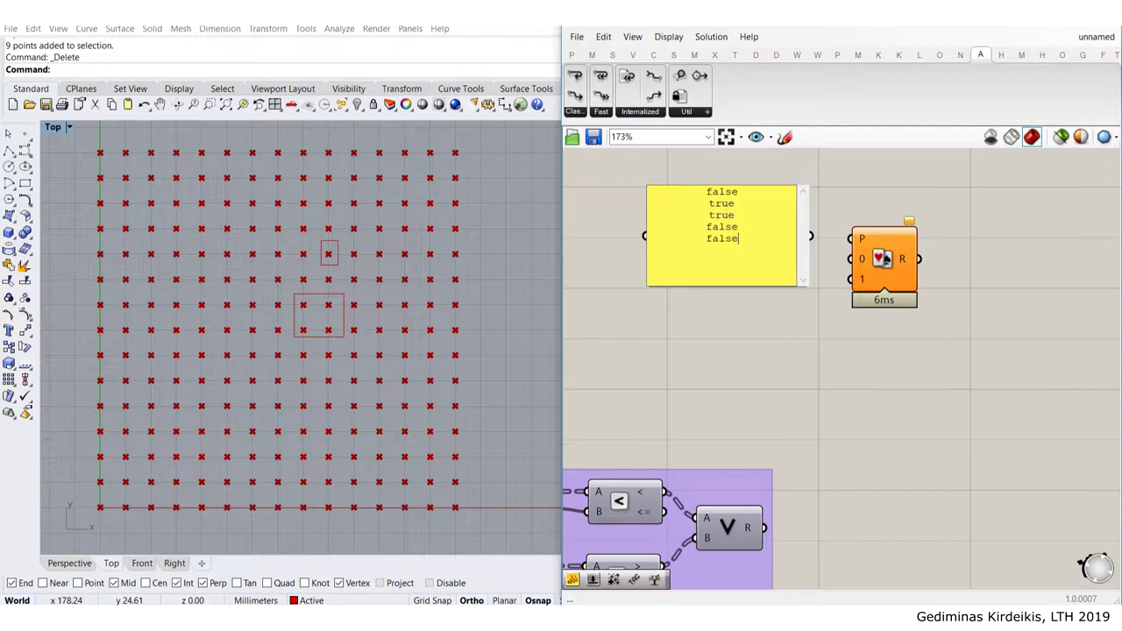
pyautogui.click(797, 371)
# Turn off Multiline Data for the true/false panel and connect it to the Pattern input of Pick'n'Choose
pyautogui.scroll(1, 748, 233)
pyautogui.rightClick(751, 232)
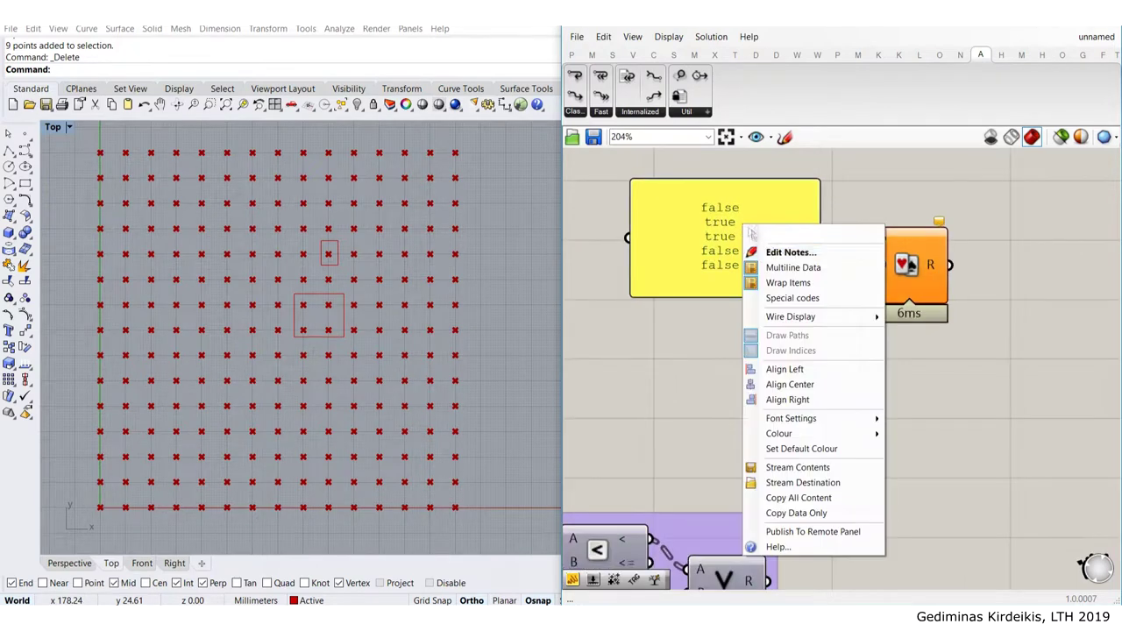
pyautogui.click(791, 267)
pyautogui.scroll(-1, 795, 243)
pyautogui.click(777, 212)
pyautogui.moveTo(806, 212); pyautogui.dragTo(859, 241)
pyautogui.scroll(-2, 764, 203)
pyautogui.click(726, 274)
pyautogui.doubleClick(726, 274)
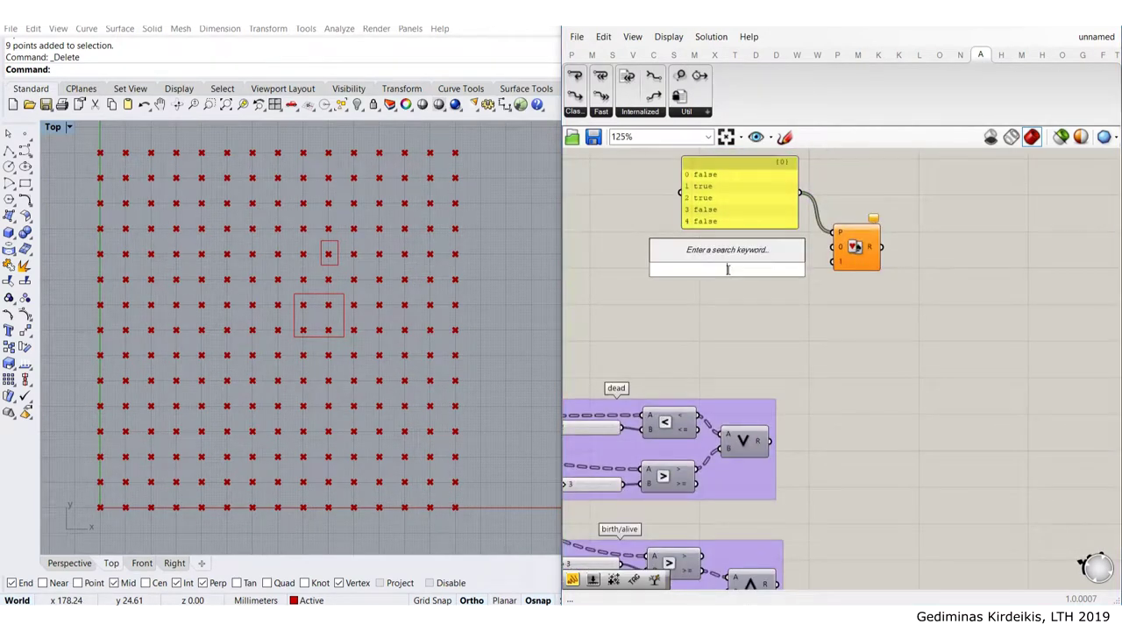
pyautogui.press('Escape')
# Duplicate the true/false panel below itself and replace the copy's contents with five lines of "cat"
pyautogui.click(719, 195)
pyautogui.keyDown('alt'); pyautogui.moveTo(721, 196); pyautogui.dragTo(698, 274); pyautogui.keyUp('alt')
pyautogui.doubleClick(699, 277)
pyautogui.write('cat')
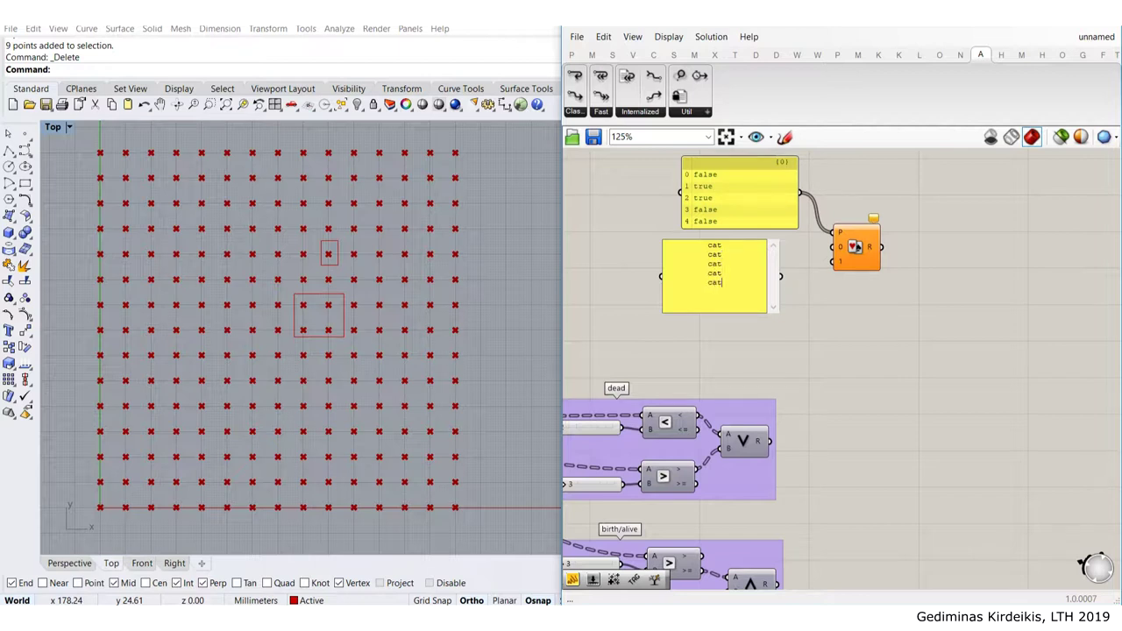
pyautogui.click(614, 208)
# Duplicate the cat panel below itself and replace the copy's contents with five lines of "dog"
pyautogui.moveTo(706, 276); pyautogui.dragTo(713, 332)
pyautogui.click(714, 296)
pyautogui.doubleClick(712, 332)
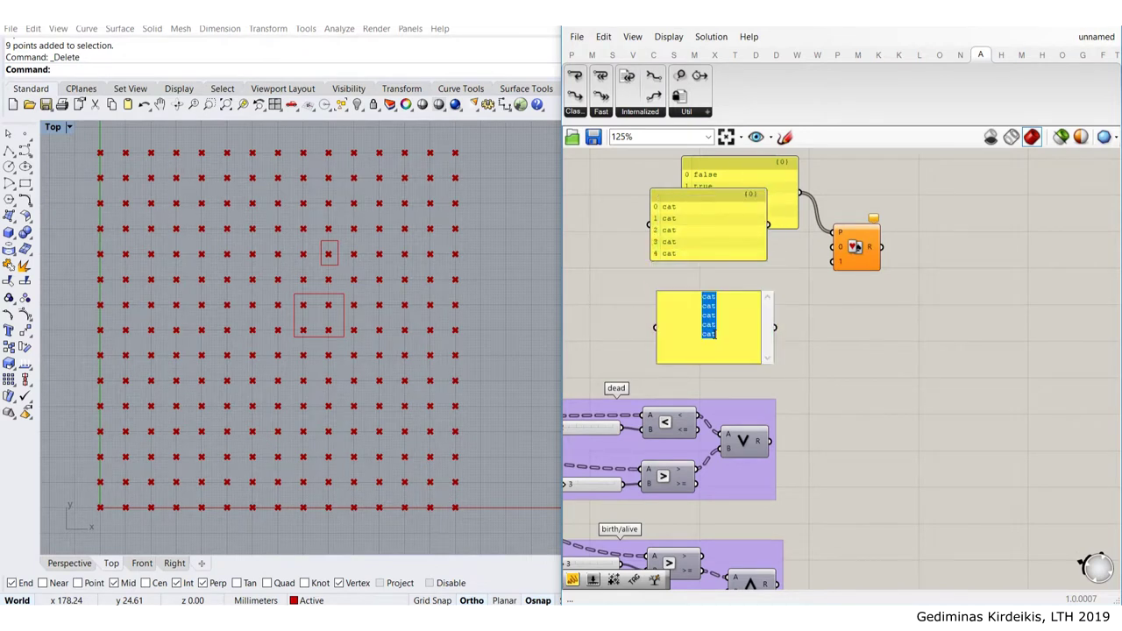
pyautogui.write('dog')
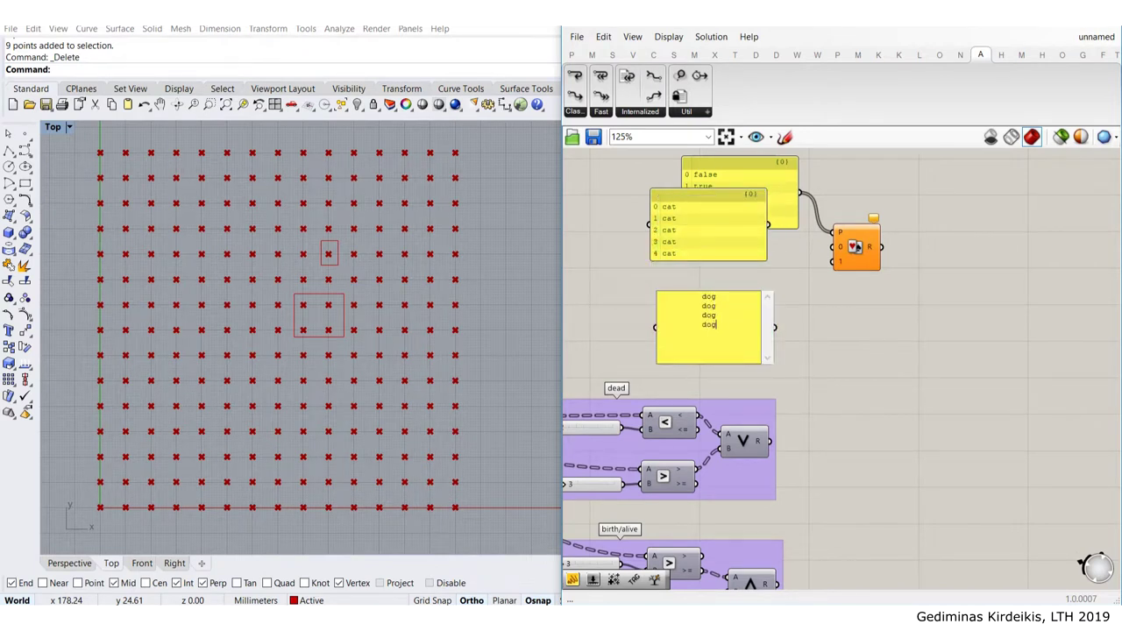
pyautogui.click(784, 325)
# Connect the cat panel to input 0 and the dog panel to input 1 of Pick'n'Choose, and spread the three panels apart vertically
pyautogui.moveTo(774, 328); pyautogui.dragTo(833, 260)
pyautogui.moveTo(769, 226); pyautogui.dragTo(833, 248)
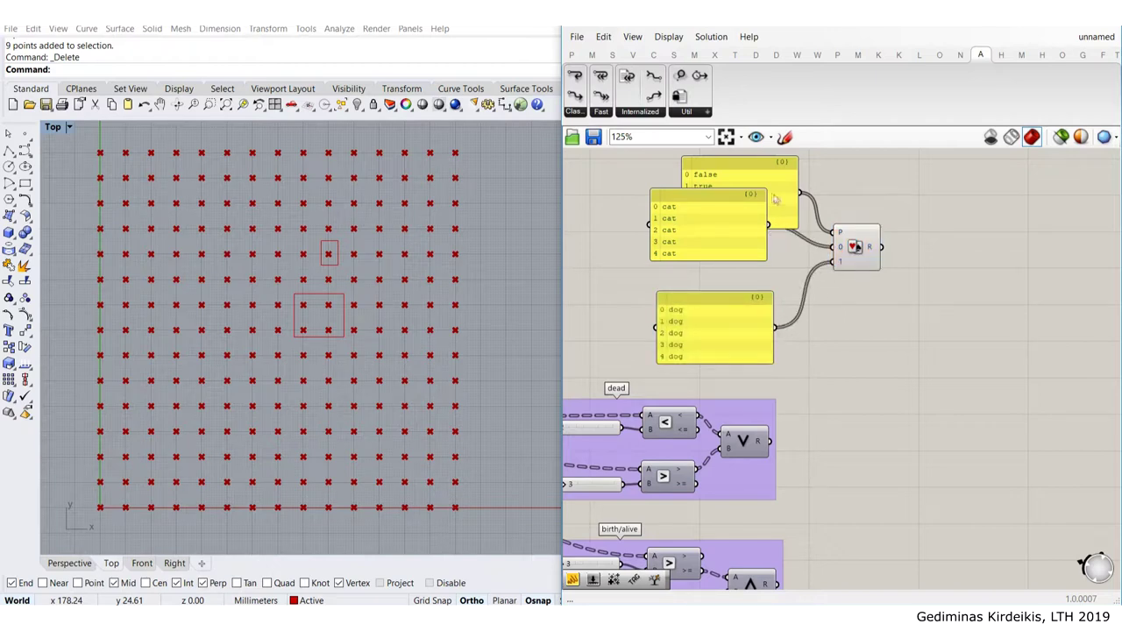
pyautogui.moveTo(780, 201); pyautogui.dragTo(754, 159)
pyautogui.moveTo(752, 175); pyautogui.dragTo(760, 252, button='right')
pyautogui.moveTo(724, 247); pyautogui.dragTo(737, 240)
pyautogui.moveTo(718, 305); pyautogui.dragTo(744, 309)
pyautogui.moveTo(700, 387); pyautogui.dragTo(728, 374)
# Add a panel after Pick'n'Choose and connect the component's Result output to it
pyautogui.doubleClick(1021, 325)
pyautogui.write('Panel')
pyautogui.press('Return')
pyautogui.scroll(2, 905, 319)
pyautogui.moveTo(1002, 321); pyautogui.dragTo(908, 352)
pyautogui.moveTo(931, 347); pyautogui.dragTo(939, 330)
pyautogui.scroll(-2, 939, 329)
pyautogui.scroll(1, 936, 329)
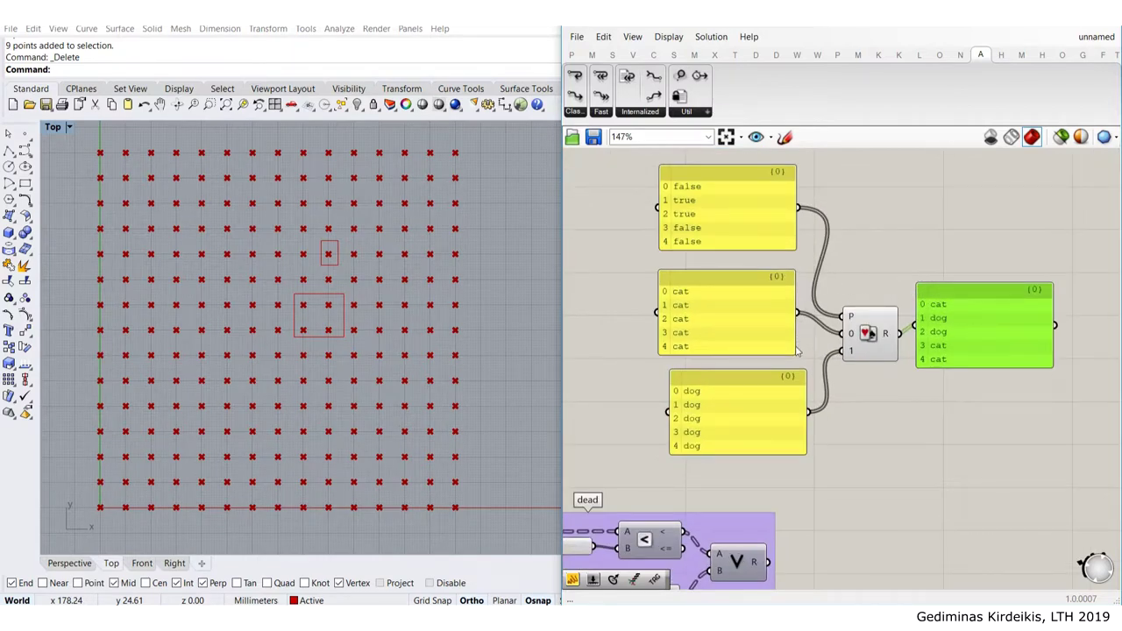
# Line up the cat and dog panels in a column beneath the true/false panel
pyautogui.click(724, 319)
pyautogui.moveTo(766, 426); pyautogui.dragTo(758, 418)
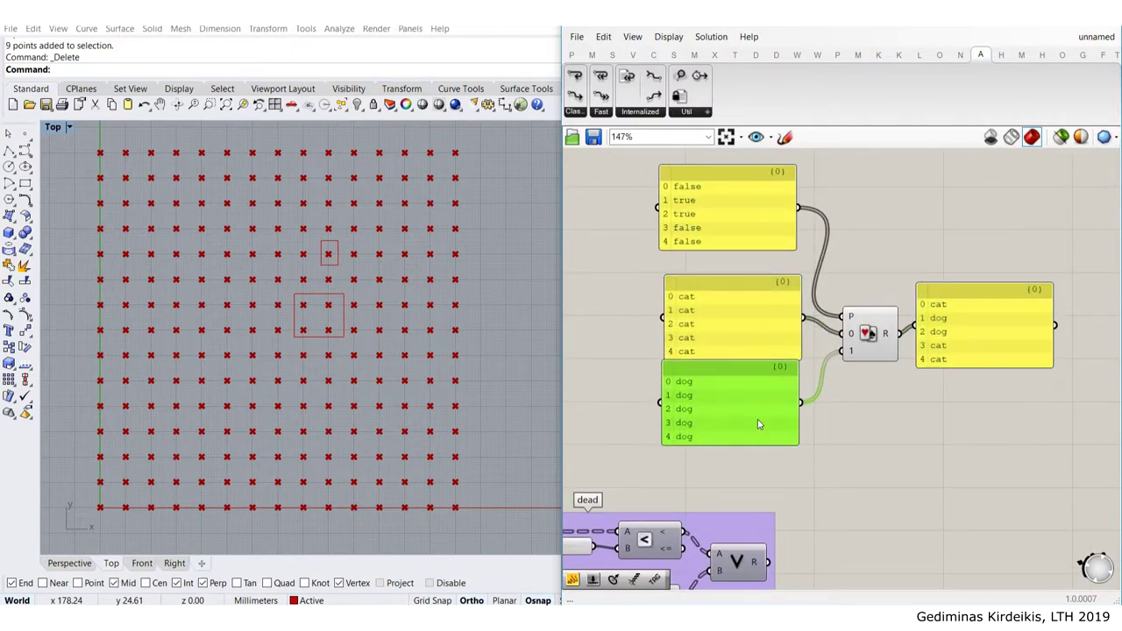
pyautogui.scroll(1, 686, 188)
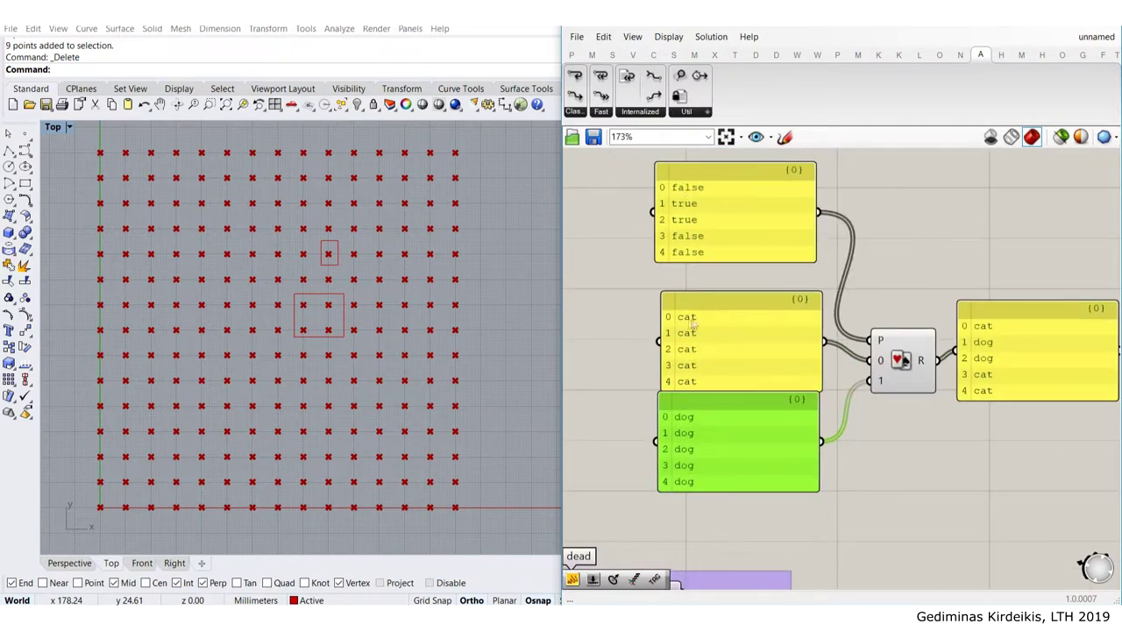
pyautogui.moveTo(692, 317); pyautogui.dragTo(691, 303)
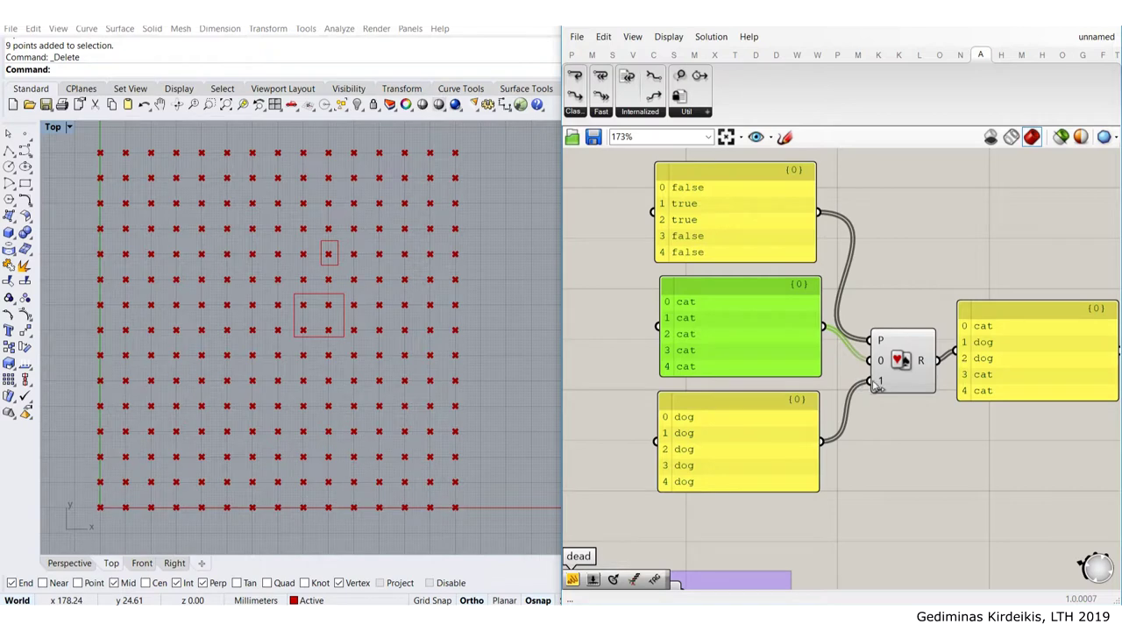
# Move the whole Pick'n'Choose example with its panels down and away, beside the comparison groups
pyautogui.scroll(-5, 876, 385)
pyautogui.moveTo(968, 428); pyautogui.dragTo(734, 268)
pyautogui.moveTo(880, 383); pyautogui.dragTo(976, 433)
# Add a second Pick'n'Choose component between the Loop Start to Loop End wire and the comparison groups
pyautogui.doubleClick(882, 352)
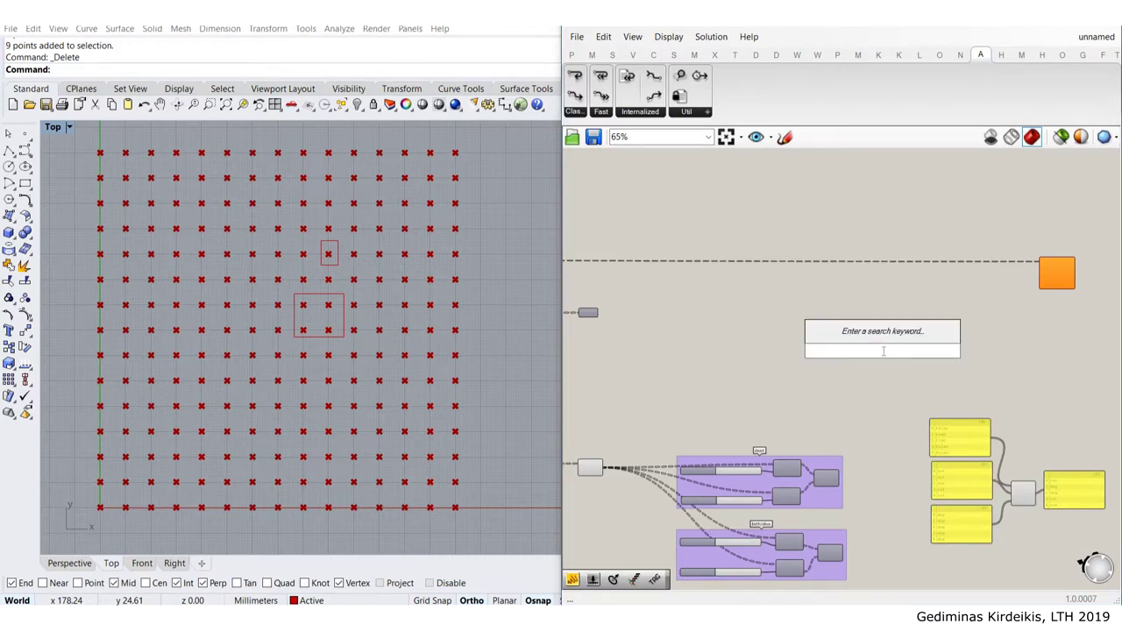
pyautogui.write('pick')
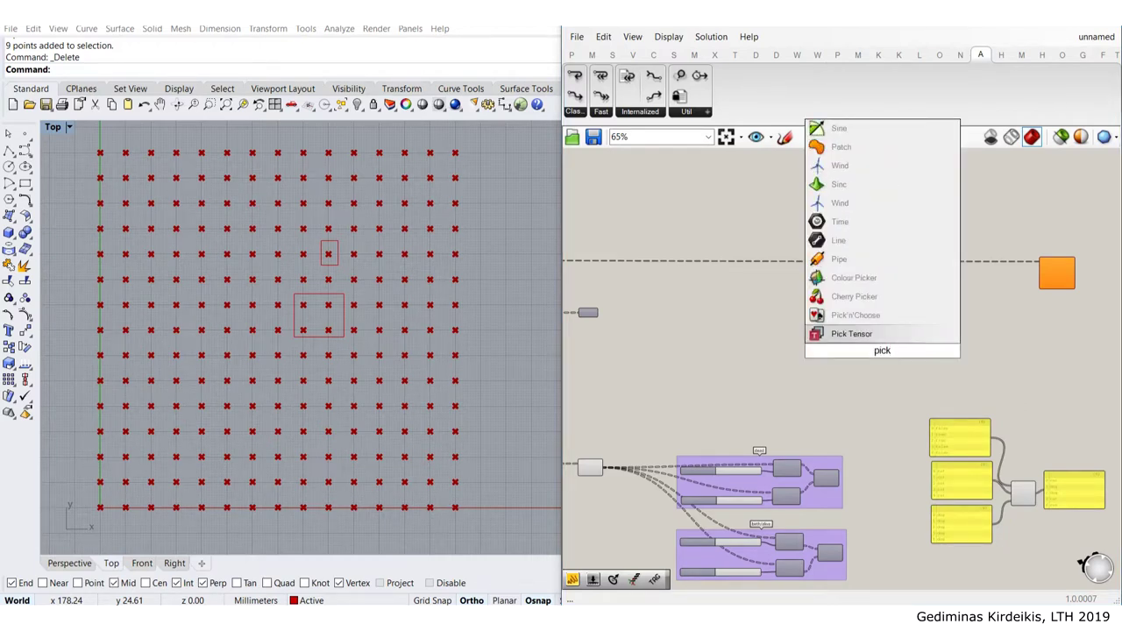
pyautogui.click(873, 316)
pyautogui.moveTo(885, 356); pyautogui.dragTo(888, 394)
pyautogui.scroll(3, 892, 411)
pyautogui.moveTo(874, 429); pyautogui.dragTo(882, 358, button='right')
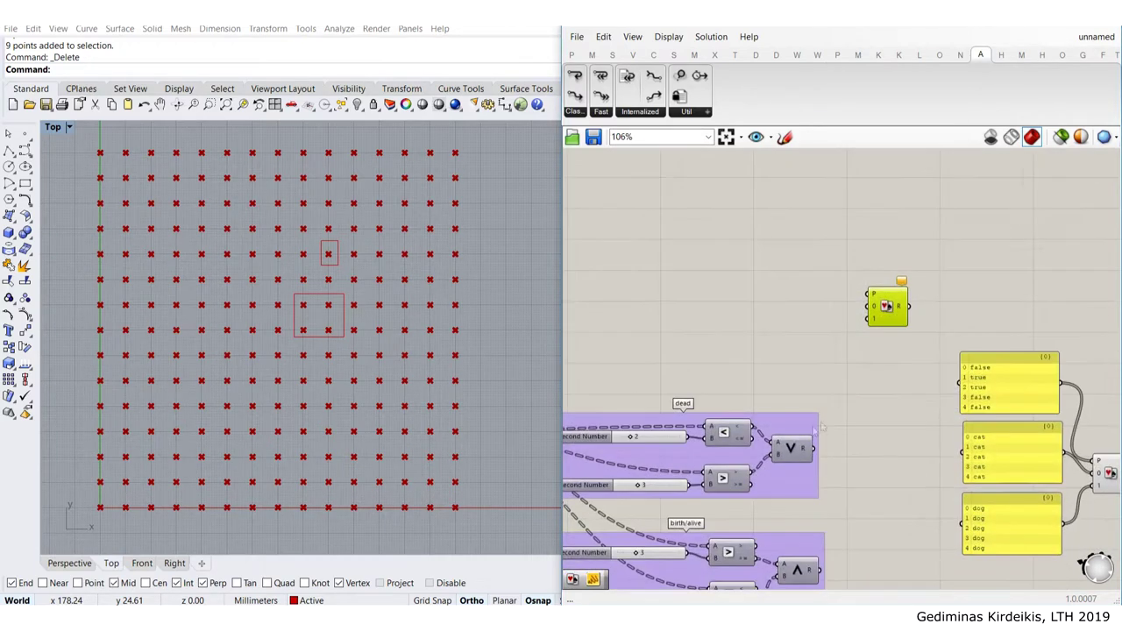
# Connect the result of the dead group's OR gate to the Pattern input of the new Pick'n'Choose
pyautogui.moveTo(804, 451)
pyautogui.moveTo(805, 453); pyautogui.dragTo(893, 424, button='right')
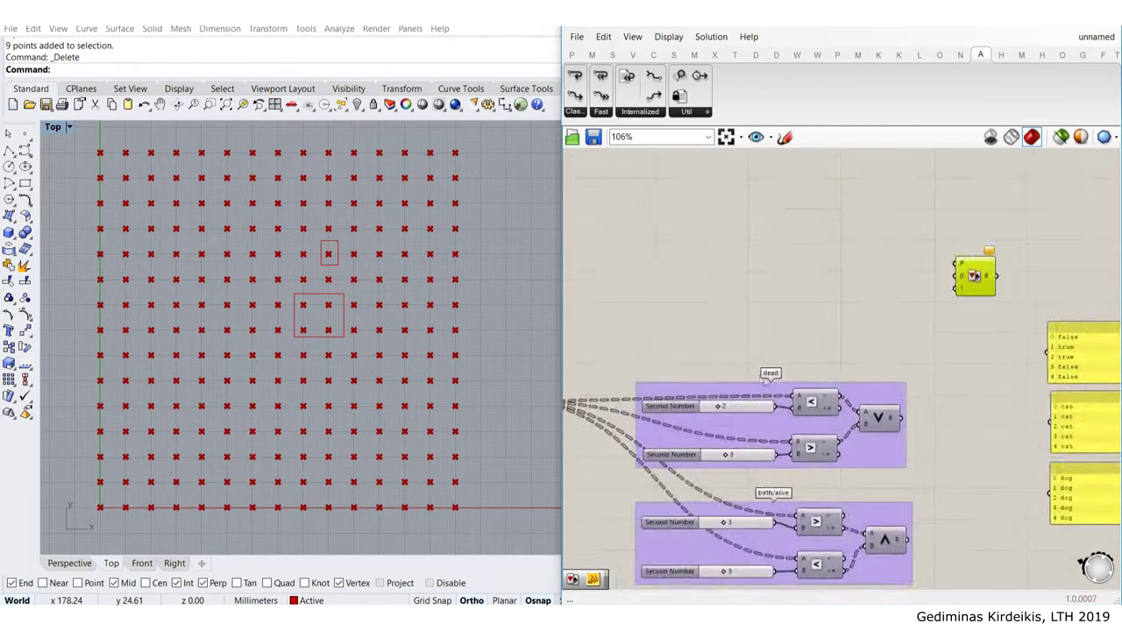
pyautogui.scroll(3, 783, 375)
pyautogui.moveTo(972, 418); pyautogui.dragTo(890, 388, button='right')
pyautogui.scroll(-2, 925, 360)
pyautogui.moveTo(877, 427); pyautogui.dragTo(947, 259)
pyautogui.moveTo(951, 279); pyautogui.dragTo(715, 211, button='right')
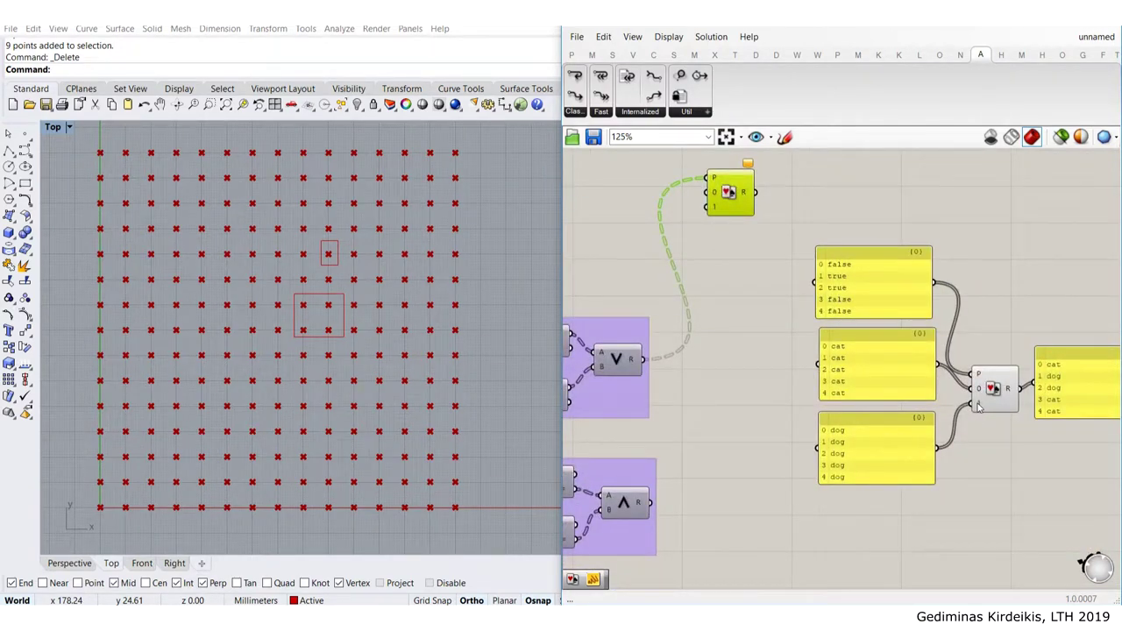
# Examine the dead group's comparisons and the data structure of the Number parameter carrying the loop's "0 or 1" values
pyautogui.scroll(-2, 899, 367)
pyautogui.moveTo(734, 375); pyautogui.dragTo(844, 376, button='right')
pyautogui.scroll(3, 675, 325)
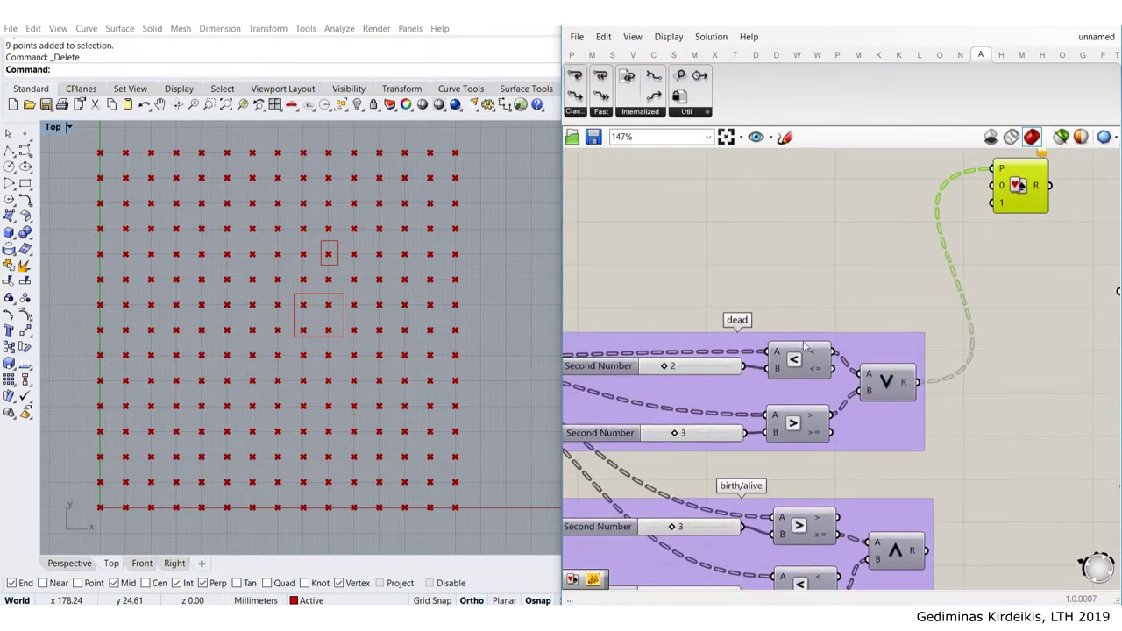
pyautogui.scroll(-5, 797, 346)
pyautogui.scroll(3, 692, 244)
pyautogui.moveTo(692, 244); pyautogui.dragTo(684, 225)
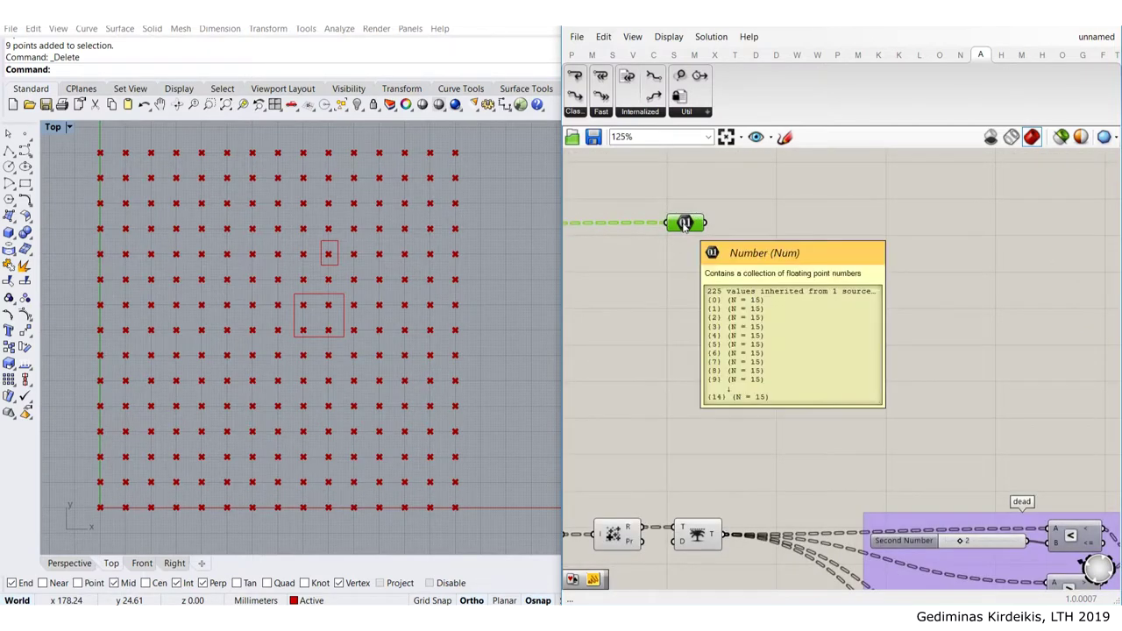
pyautogui.moveTo(691, 223)
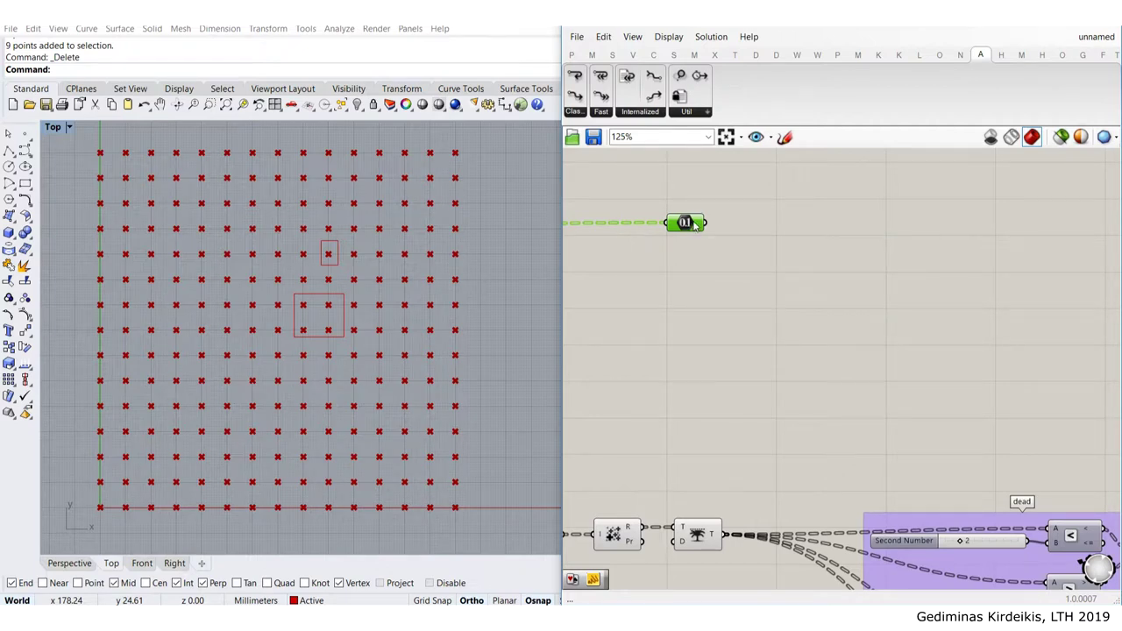
pyautogui.scroll(-3, 692, 223)
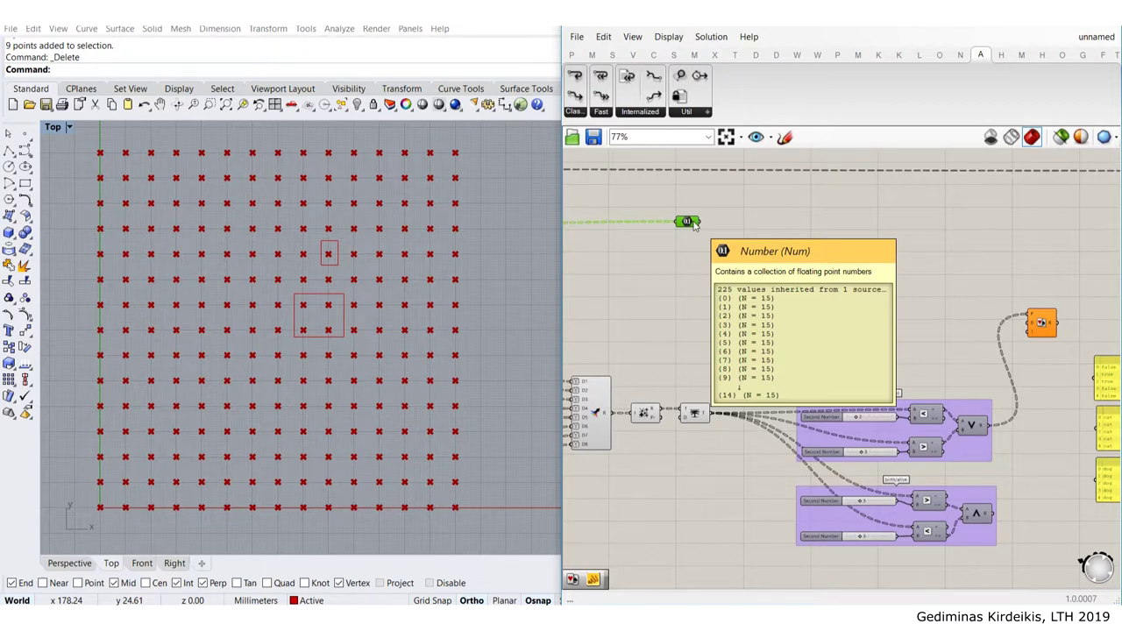
pyautogui.scroll(1, 693, 224)
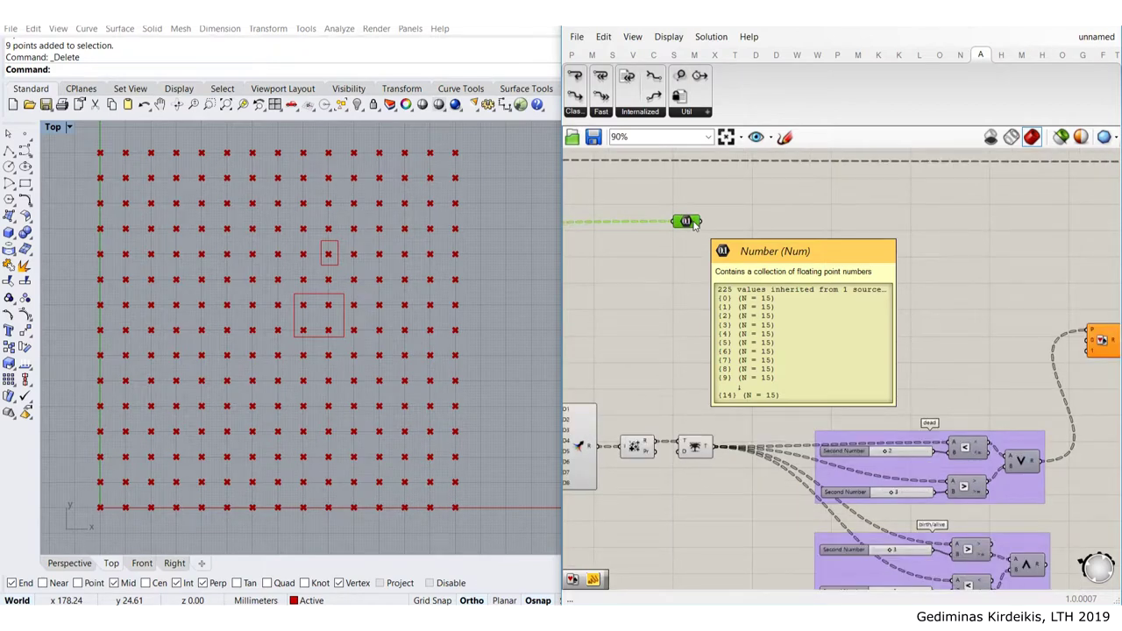
pyautogui.moveTo(692, 221); pyautogui.dragTo(695, 234)
pyautogui.scroll(-6, 695, 237)
pyautogui.moveTo(696, 239); pyautogui.dragTo(939, 241, button='right')
pyautogui.scroll(4, 808, 242)
pyautogui.moveTo(1082, 226); pyautogui.dragTo(682, 183, button='right')
pyautogui.scroll(3, 676, 183)
pyautogui.scroll(-1, 711, 201)
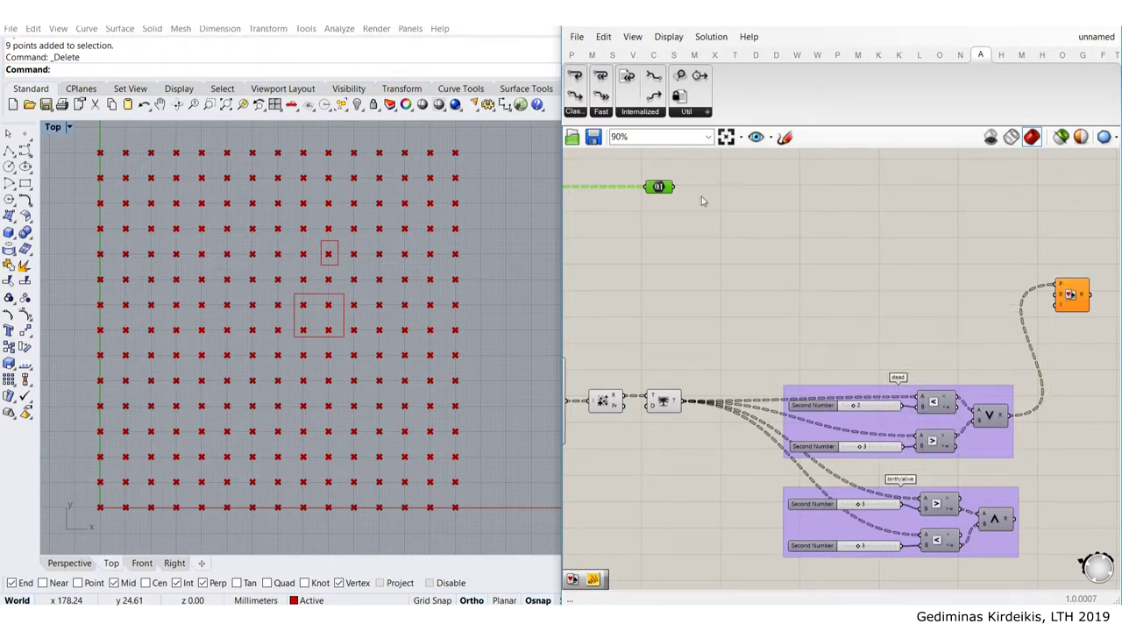
# Connect the output of the Number parameter carrying the "0 or 1" values to the Stream 0 input of the new Pick'n'Choose
pyautogui.moveTo(674, 187); pyautogui.dragTo(1059, 298)
pyautogui.moveTo(655, 187); pyautogui.dragTo(663, 185)
pyautogui.moveTo(931, 301); pyautogui.dragTo(860, 252, button='right')
pyautogui.scroll(3, 786, 255)
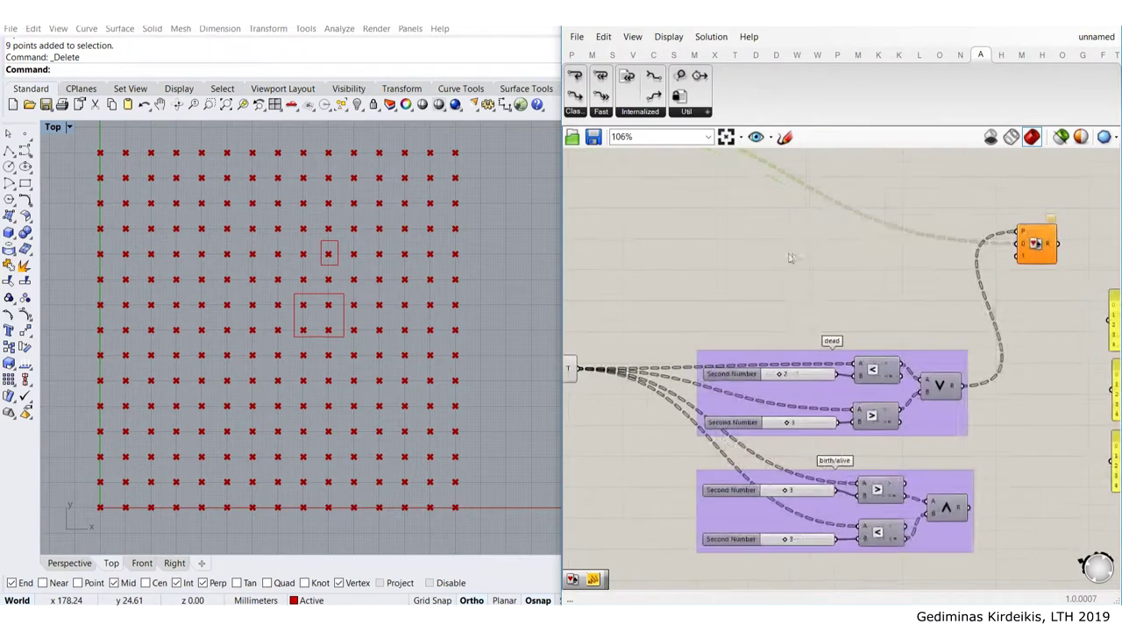
# Add a number slider set to 0, connect it to the Stream 1 input of the new Pick'n'Choose and read the component's warning
pyautogui.doubleClick(723, 277)
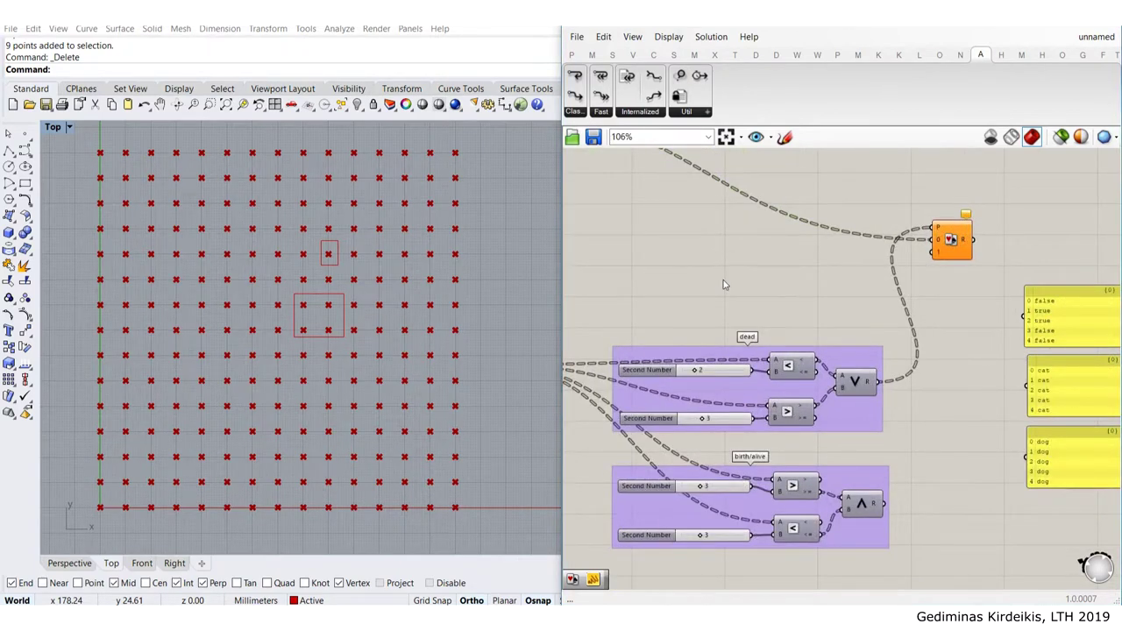
pyautogui.doubleClick(732, 278)
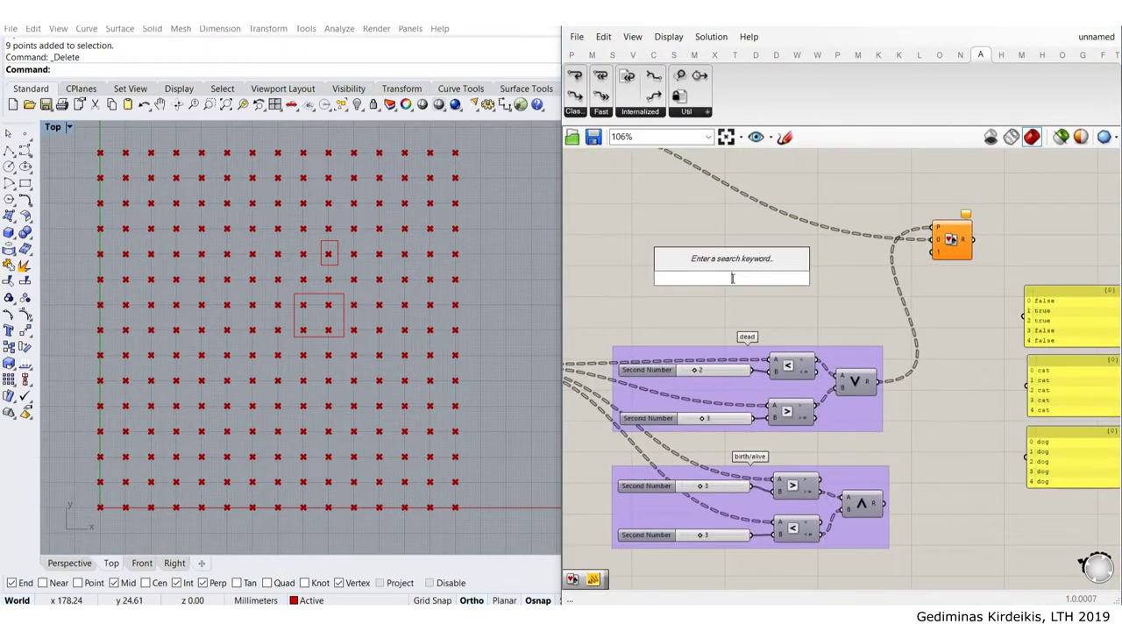
pyautogui.write('0')
pyautogui.press('Return')
pyautogui.moveTo(792, 278); pyautogui.dragTo(934, 252)
pyautogui.moveTo(775, 281); pyautogui.dragTo(856, 256)
pyautogui.click(955, 278)
pyautogui.moveTo(955, 241); pyautogui.dragTo(1004, 262, button='right')
pyautogui.scroll(4, 847, 265)
pyautogui.moveTo(799, 294); pyautogui.dragTo(831, 296)
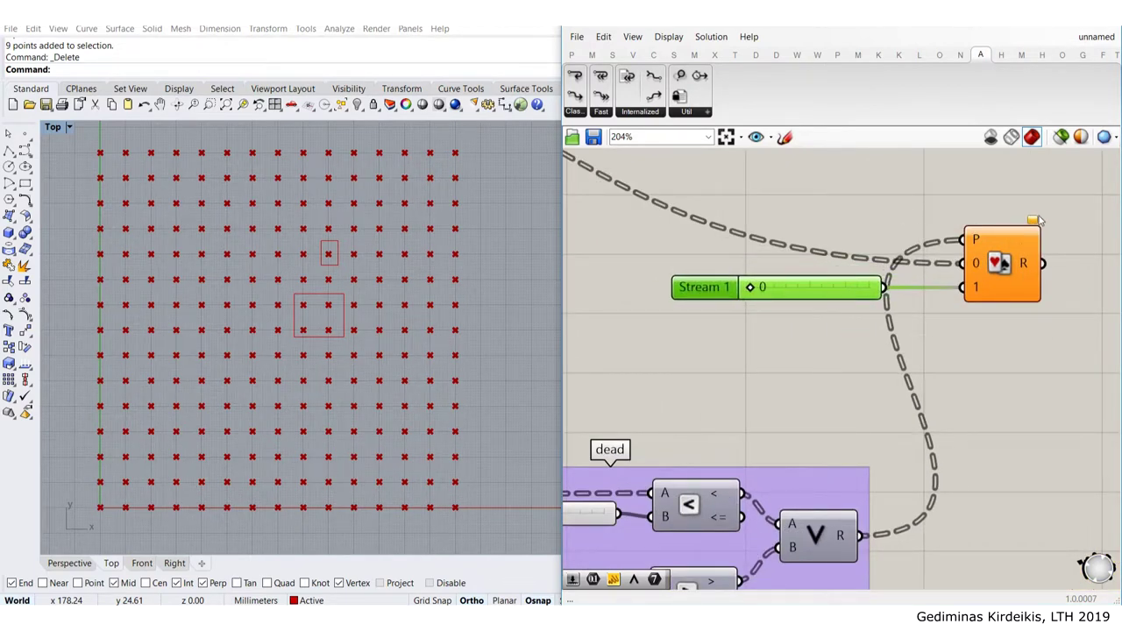
pyautogui.moveTo(1037, 221)
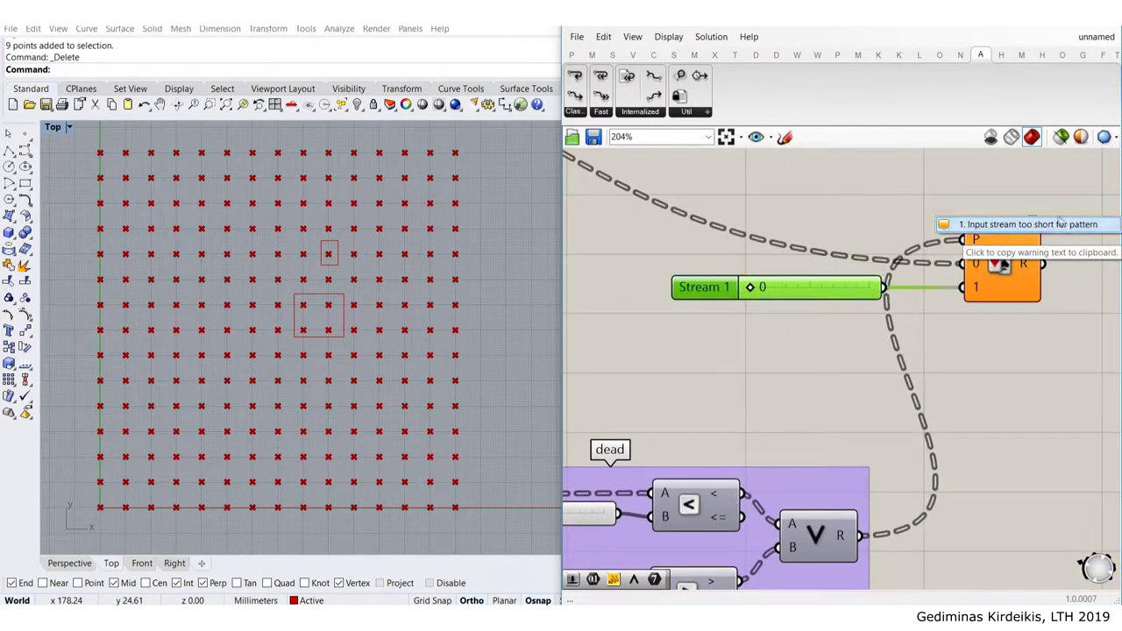
pyautogui.click(1055, 350)
pyautogui.scroll(-4, 876, 322)
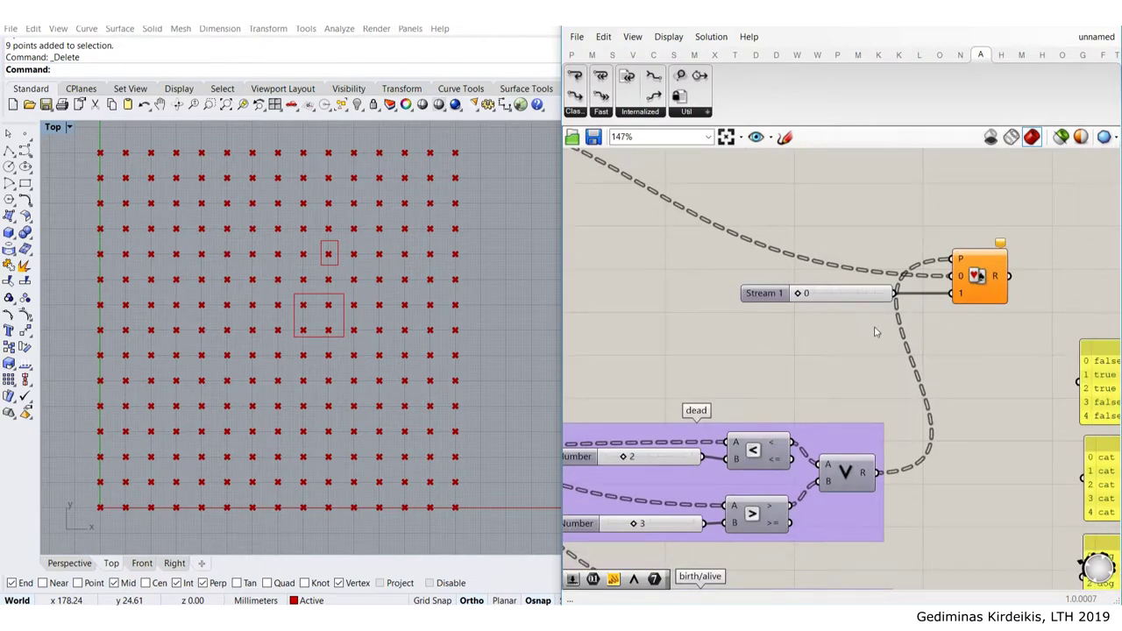
pyautogui.moveTo(880, 304); pyautogui.dragTo(847, 310)
# Remove the last "dog" entry from the panel feeding Stream 1 of the Pick'n'Choose example
pyautogui.moveTo(1085, 450); pyautogui.dragTo(818, 302, button='right')
pyautogui.scroll(4, 815, 302)
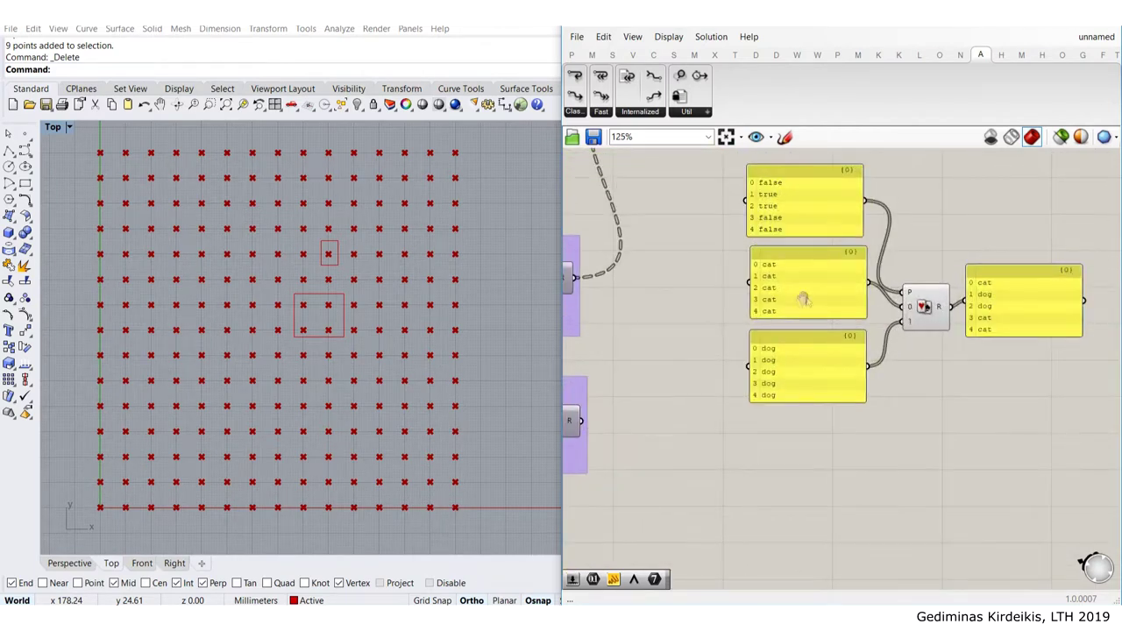
pyautogui.doubleClick(775, 395)
pyautogui.click(630, 311)
pyautogui.scroll(-3, 631, 311)
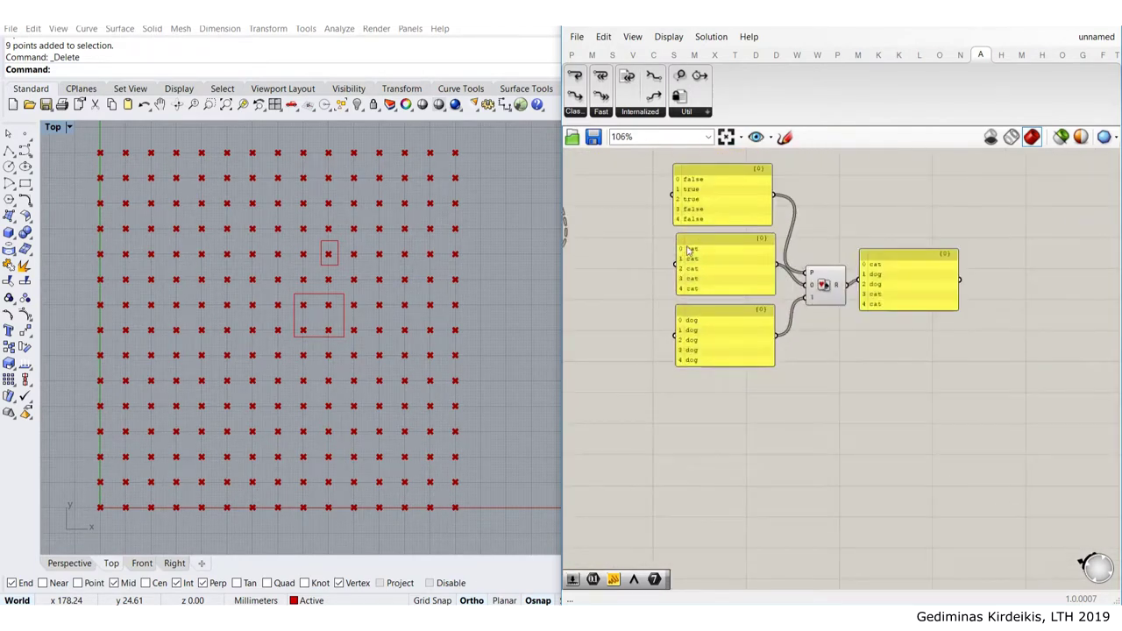
pyautogui.scroll(4, 659, 247)
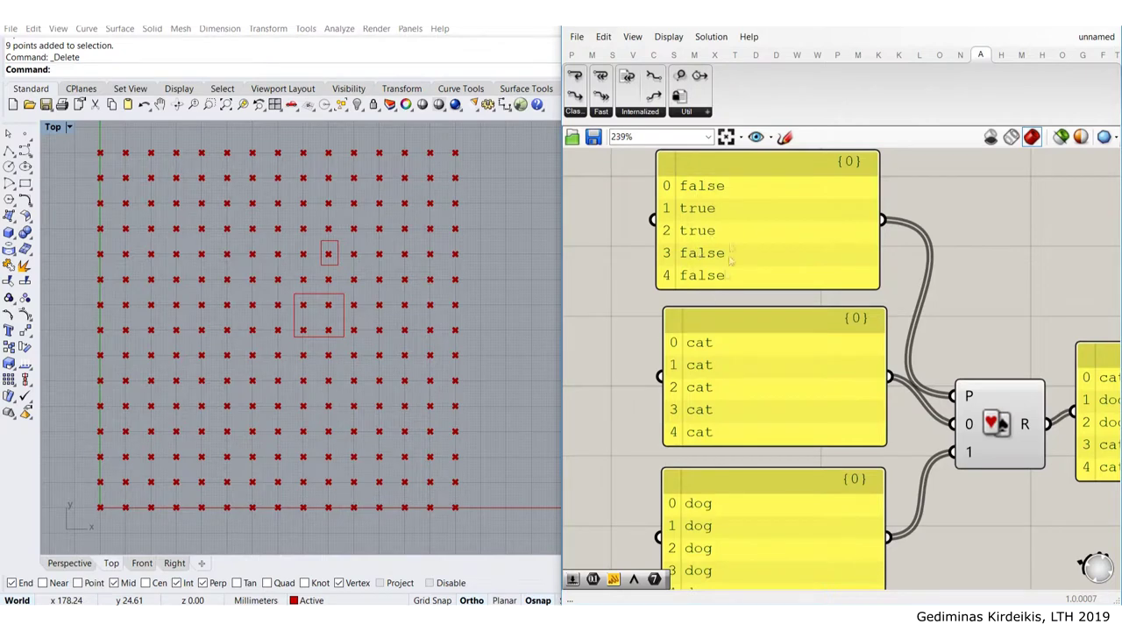
pyautogui.moveTo(712, 444); pyautogui.dragTo(717, 228, button='right')
pyautogui.doubleClick(748, 439)
pyautogui.doubleClick(768, 435)
pyautogui.press('BackSpace')
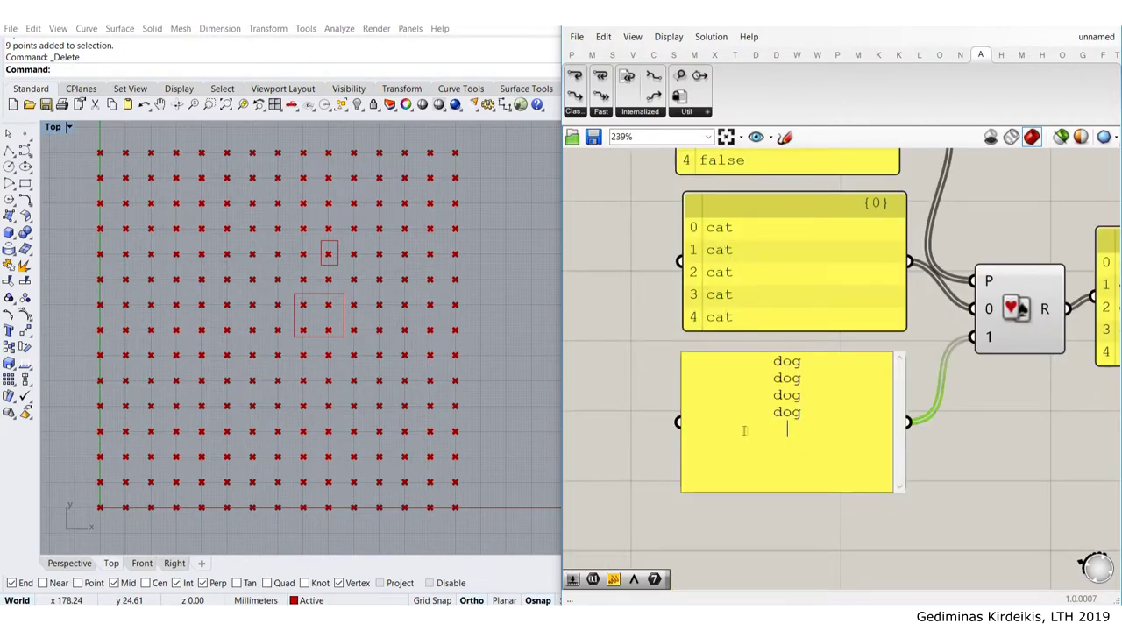
pyautogui.click(619, 348)
pyautogui.scroll(-3, 761, 423)
# Cut the example's Stream 1 panel down to a single "dog" entry and compare the pattern with the picked results
pyautogui.doubleClick(771, 411)
pyautogui.moveTo(782, 418); pyautogui.dragTo(761, 395)
pyautogui.write('\\')
pyautogui.click(604, 331)
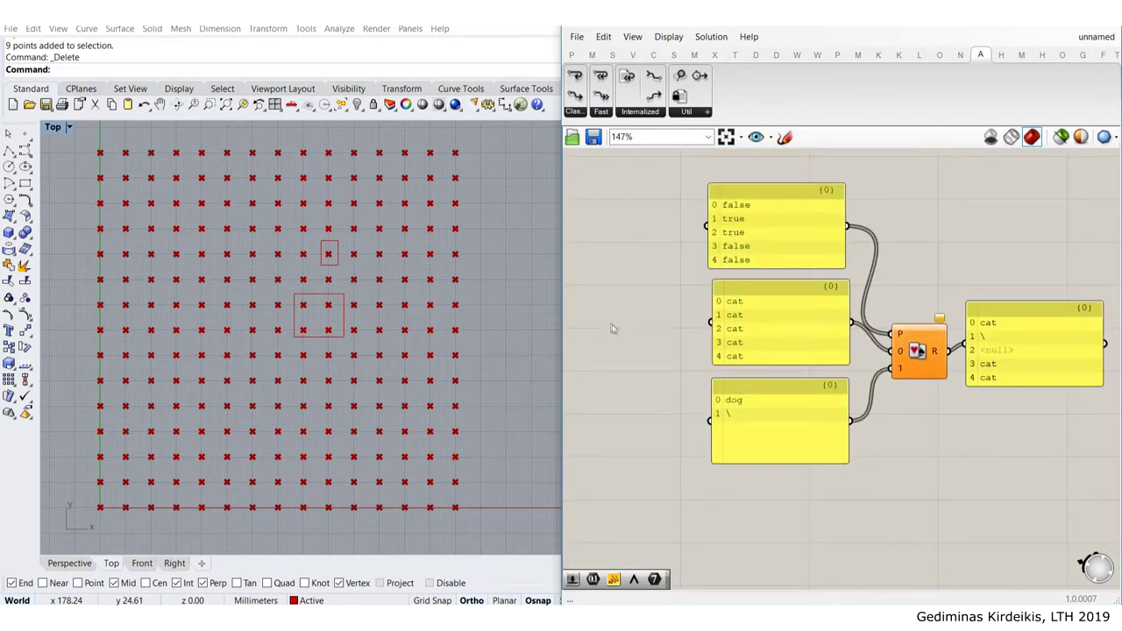
pyautogui.doubleClick(775, 421)
pyautogui.click(785, 408)
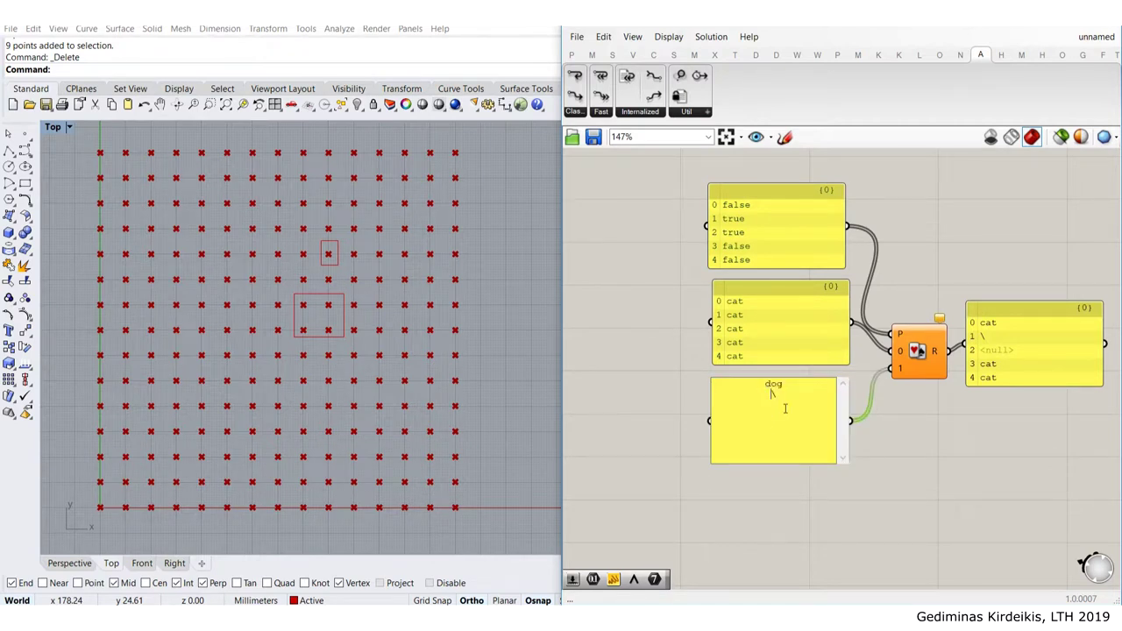
pyautogui.click(664, 338)
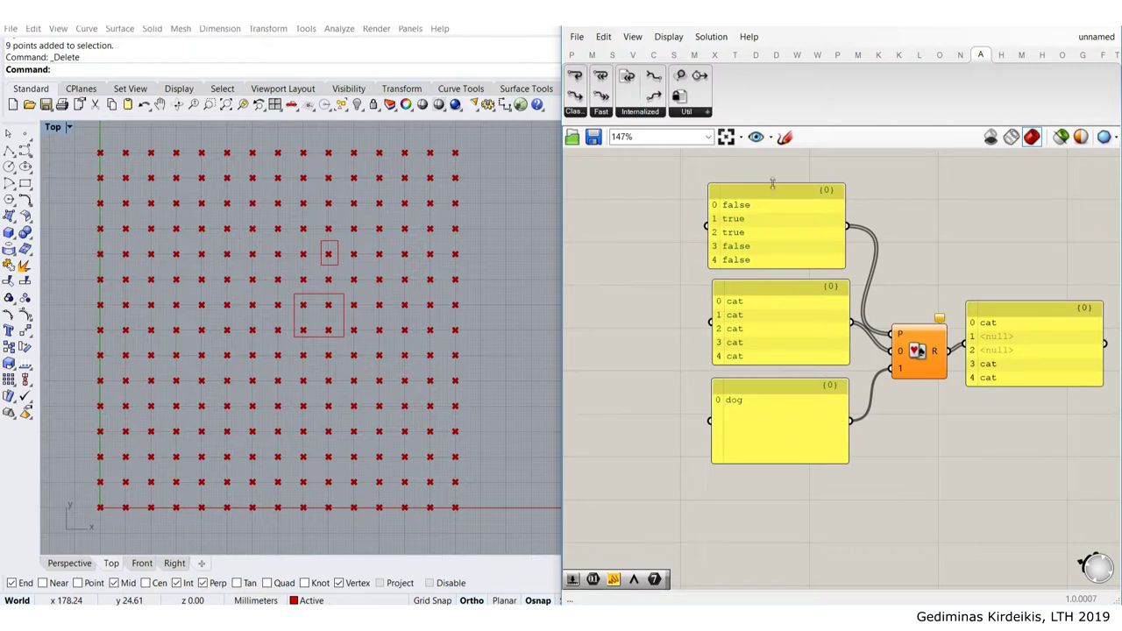
pyautogui.scroll(1, 773, 183)
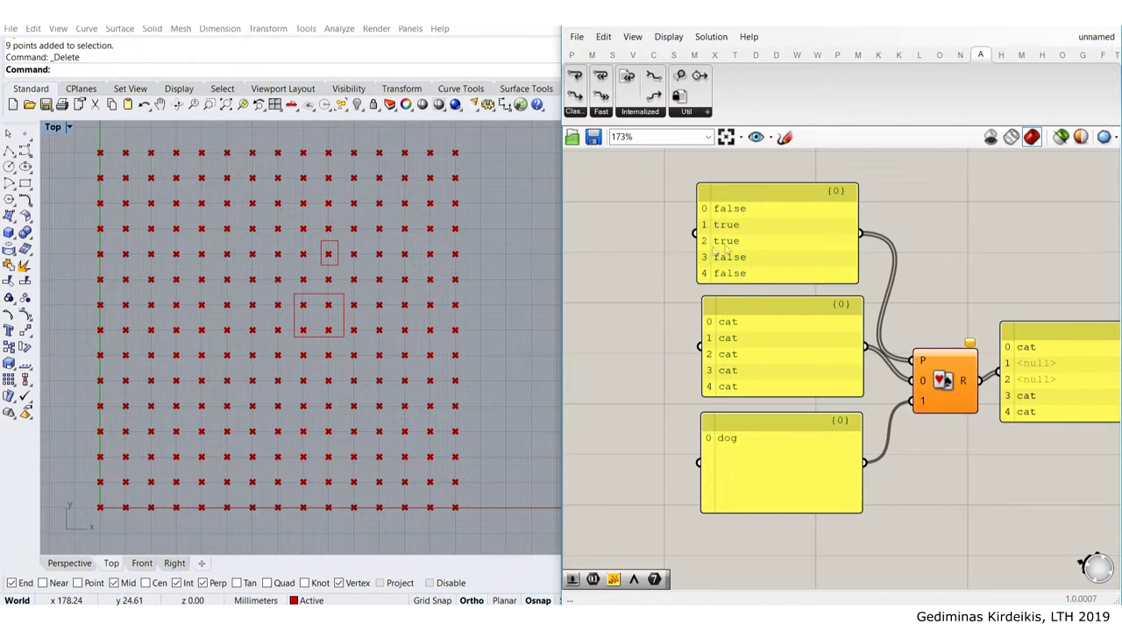
pyautogui.scroll(-2, 870, 312)
pyautogui.scroll(2, 1004, 375)
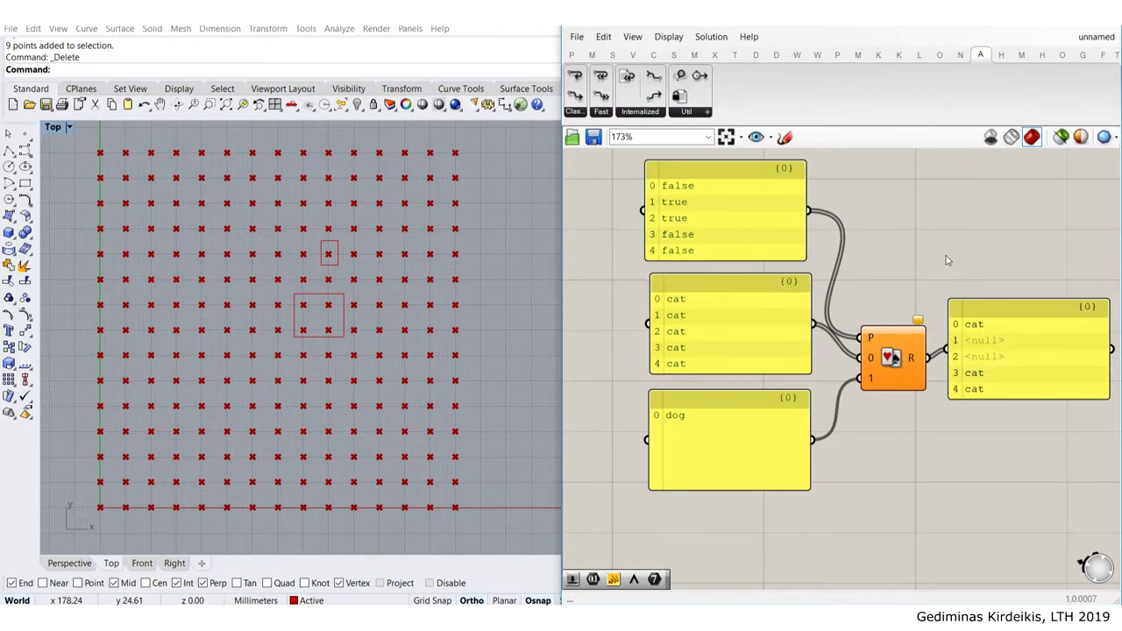
# Delete the whole Pick'n'Choose example together with its true/false, cat, dog and result panels
pyautogui.scroll(-3, 947, 259)
pyautogui.moveTo(1036, 438); pyautogui.dragTo(771, 209)
pyautogui.press('Delete')
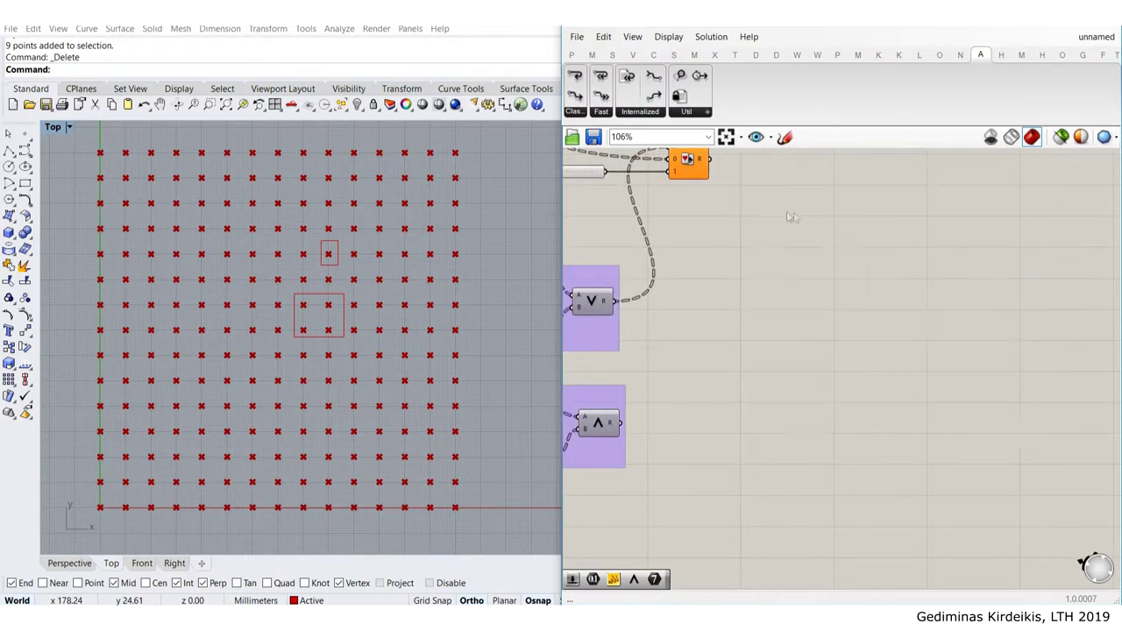
# Delete the 0 slider connected to the Stream 1 input of the remaining Pick'n'Choose
pyautogui.moveTo(662, 207); pyautogui.dragTo(916, 339, button='right')
pyautogui.moveTo(841, 304); pyautogui.dragTo(751, 299)
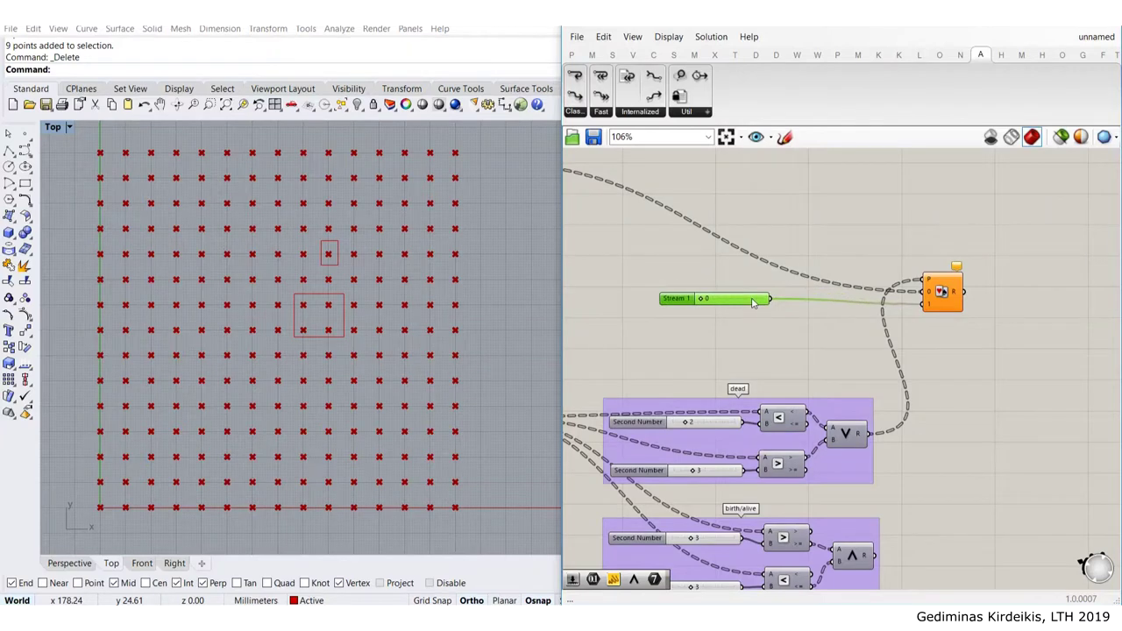
pyautogui.moveTo(754, 302); pyautogui.dragTo(980, 340, button='right')
pyautogui.moveTo(978, 340); pyautogui.dragTo(944, 343)
pyautogui.moveTo(884, 324); pyautogui.dragTo(736, 288, button='right')
pyautogui.press('Delete')
# Add a panel containing 0 above the dead group and shrink it to a compact size
pyautogui.doubleClick(771, 303)
pyautogui.write('//')
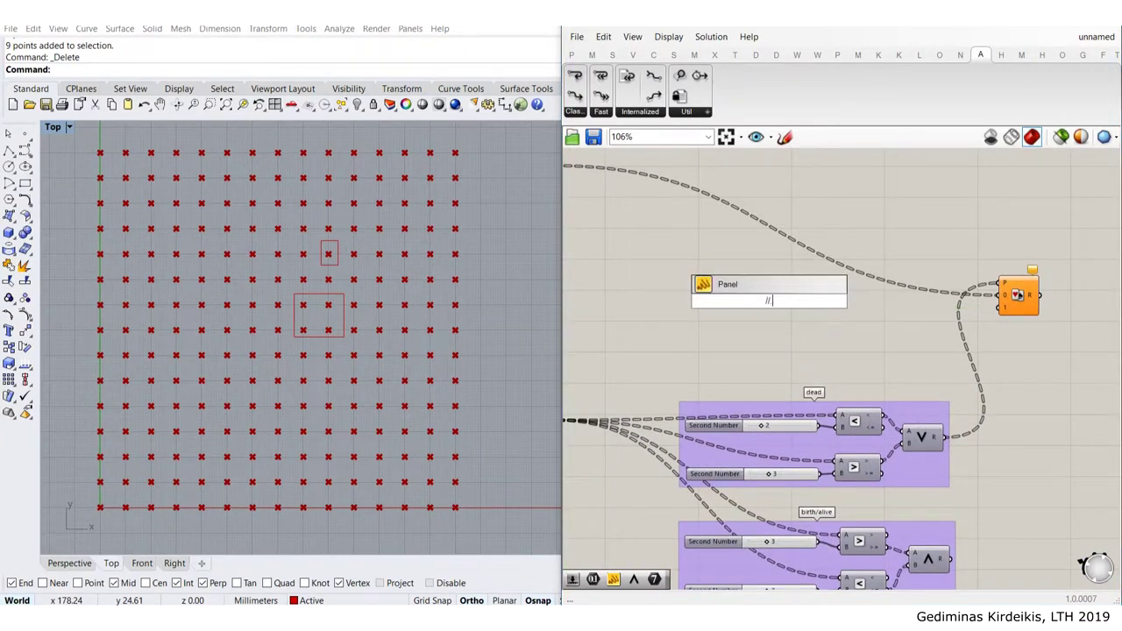
pyautogui.press('Return')
pyautogui.doubleClick(771, 301)
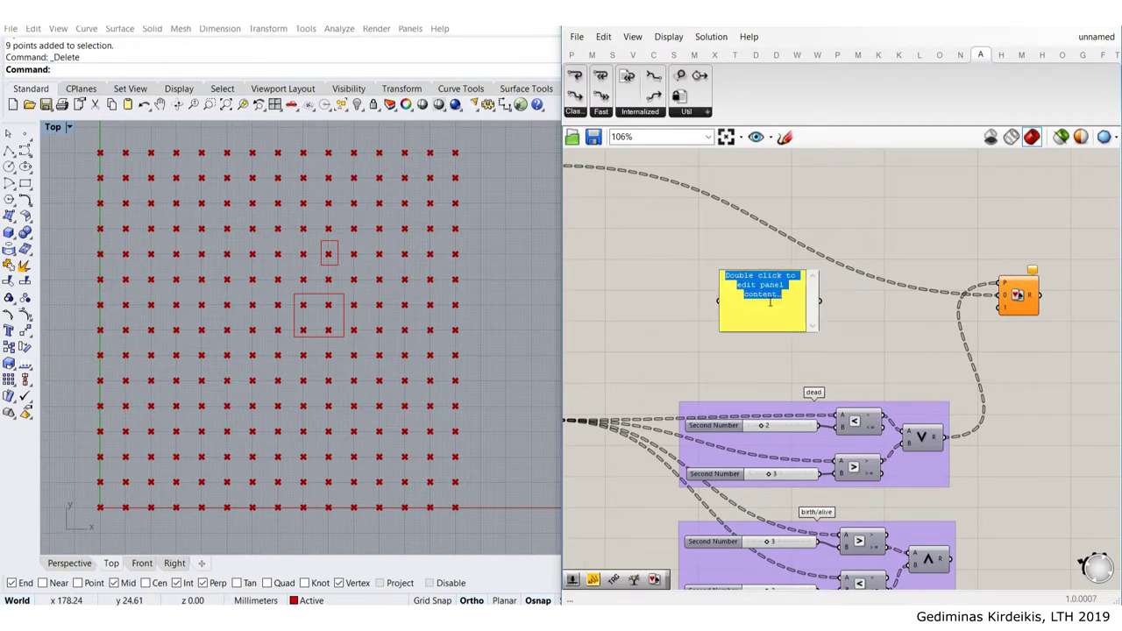
pyautogui.write('0')
pyautogui.click(704, 240)
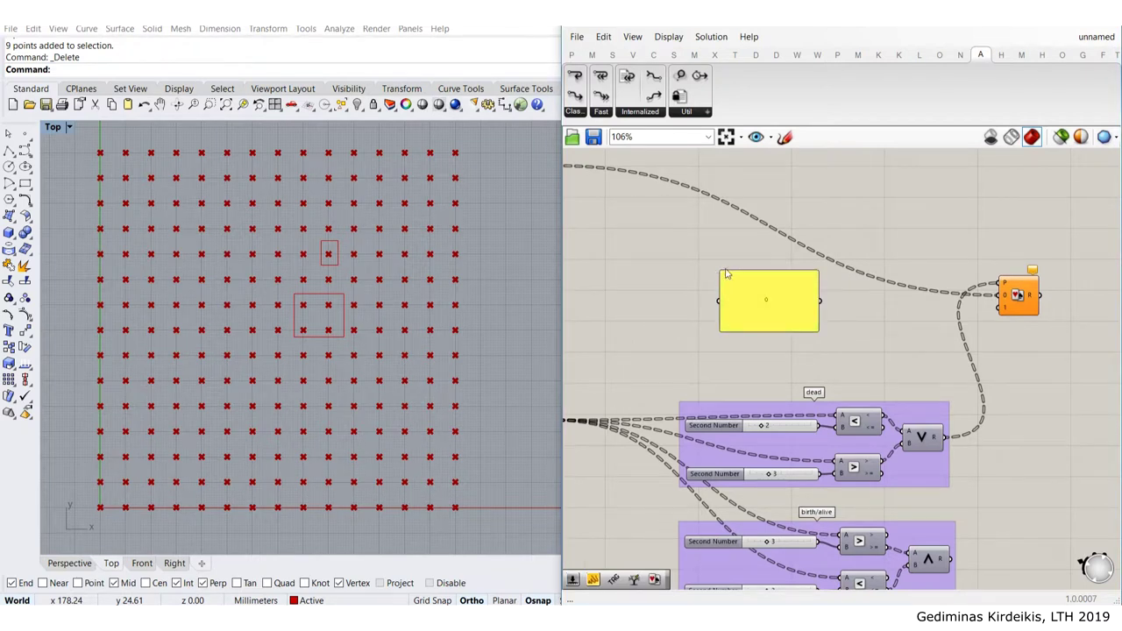
pyautogui.moveTo(717, 268); pyautogui.dragTo(841, 372)
# Add a Repeat Data component beside the 0 panel and connect the panel to its Data input
pyautogui.doubleClick(866, 337)
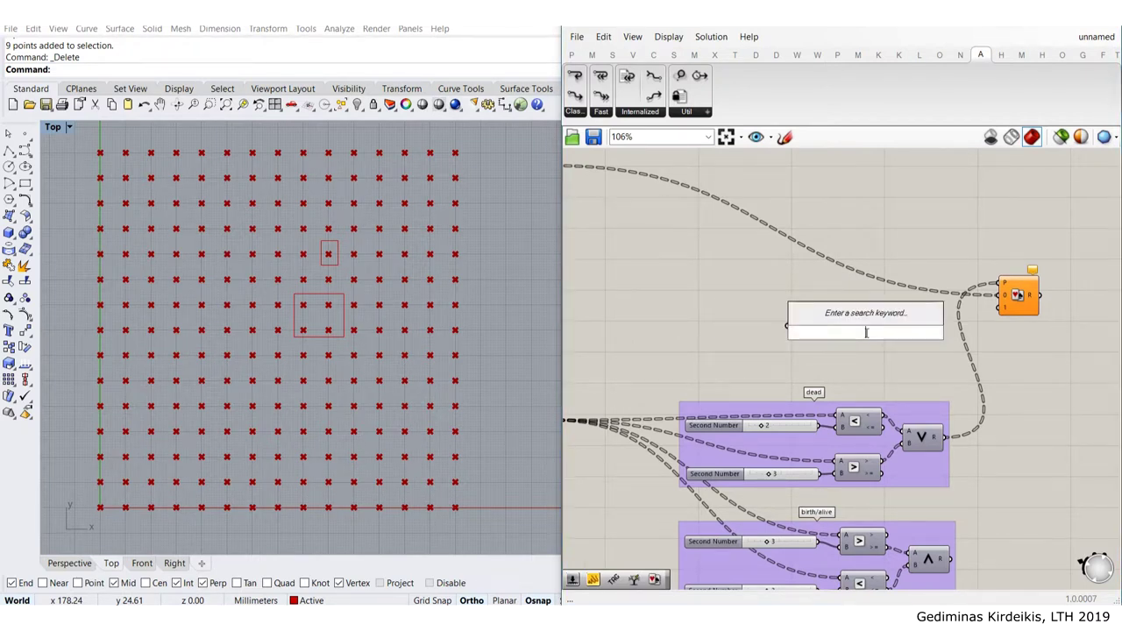
pyautogui.write('repeat')
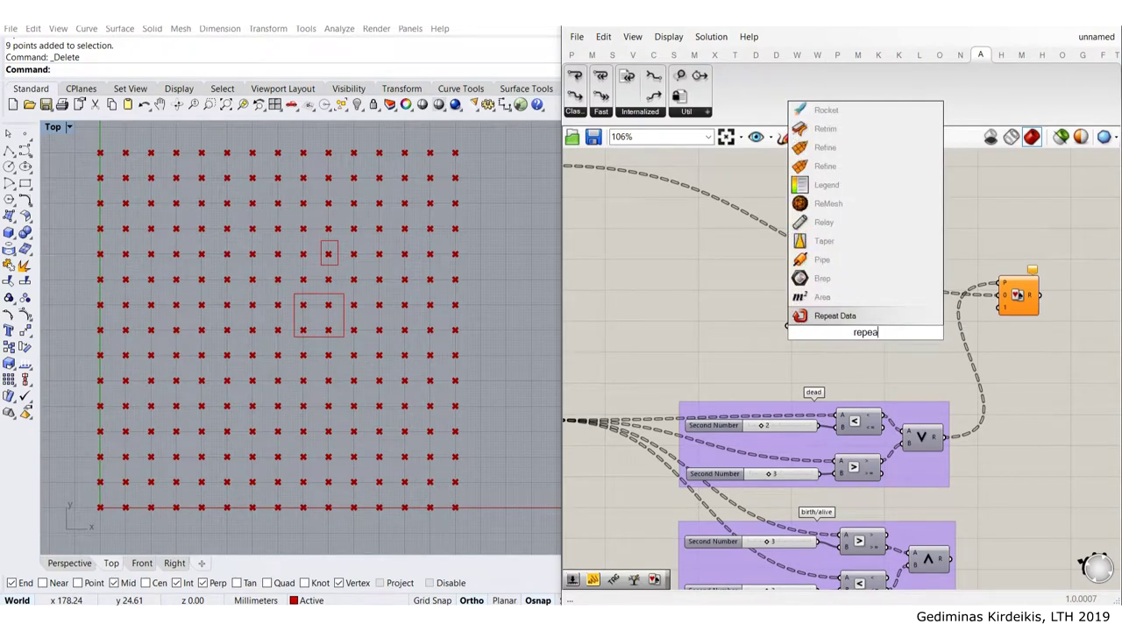
pyautogui.press('Return')
pyautogui.scroll(3, 872, 334)
pyautogui.moveTo(803, 324); pyautogui.dragTo(845, 325)
pyautogui.moveTo(764, 323); pyautogui.dragTo(783, 324)
pyautogui.click(799, 379)
pyautogui.scroll(-3, 718, 306)
# Add a List Length component near the 0 panel and feed it from the Number parameter carrying the "0 or 1" values
pyautogui.moveTo(681, 270); pyautogui.dragTo(936, 379, button='right')
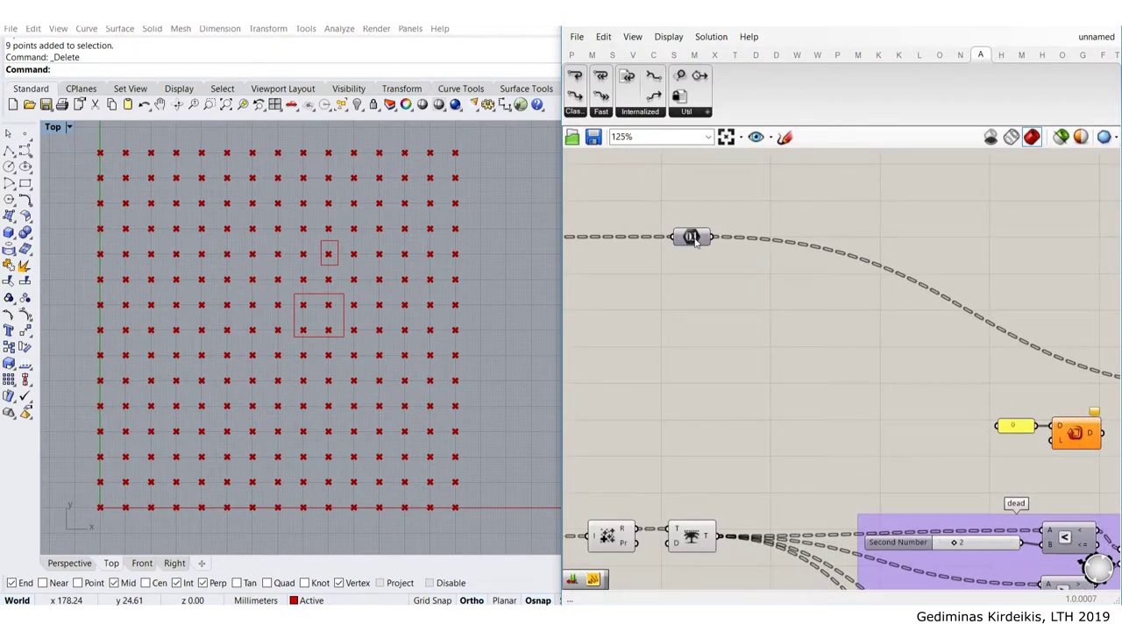
pyautogui.moveTo(694, 242)
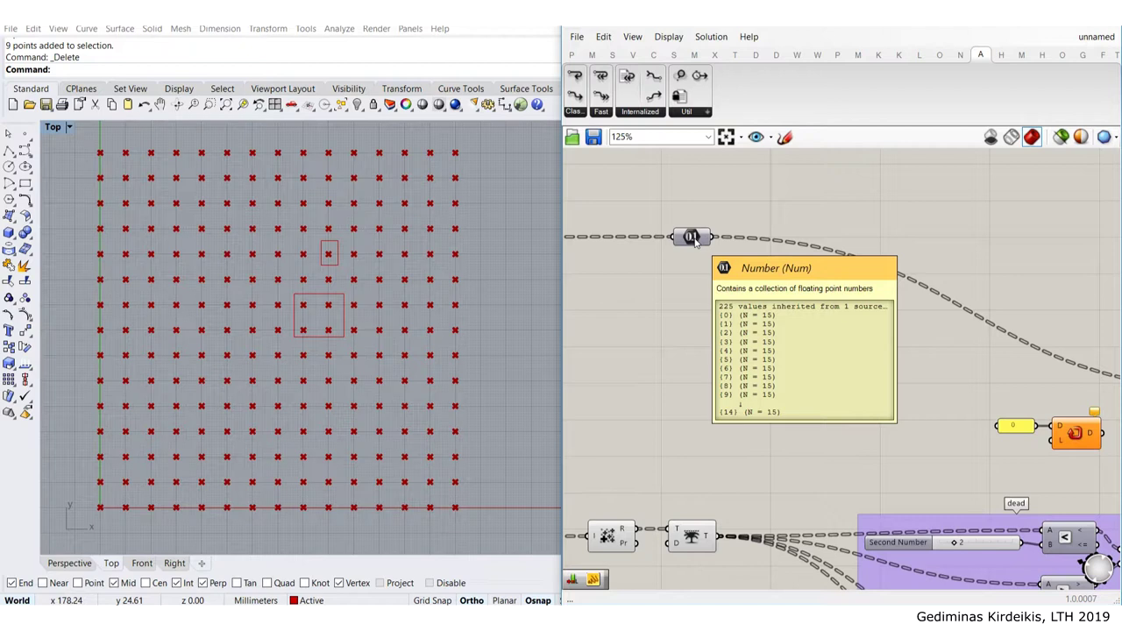
pyautogui.doubleClick(746, 327)
pyautogui.write('l')
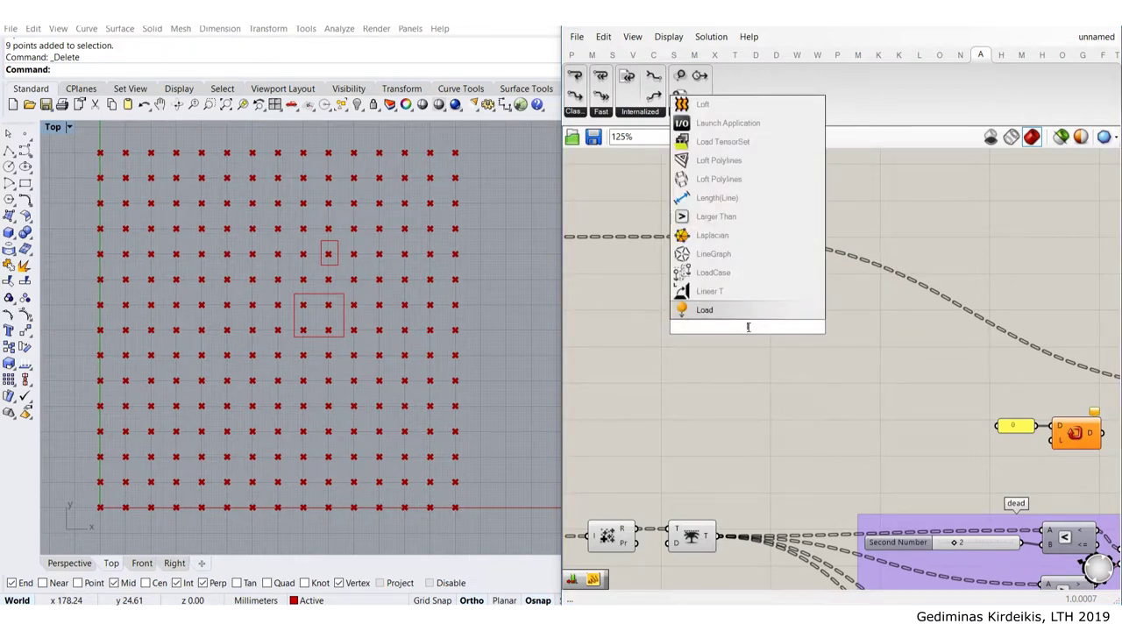
pyautogui.write('eng')
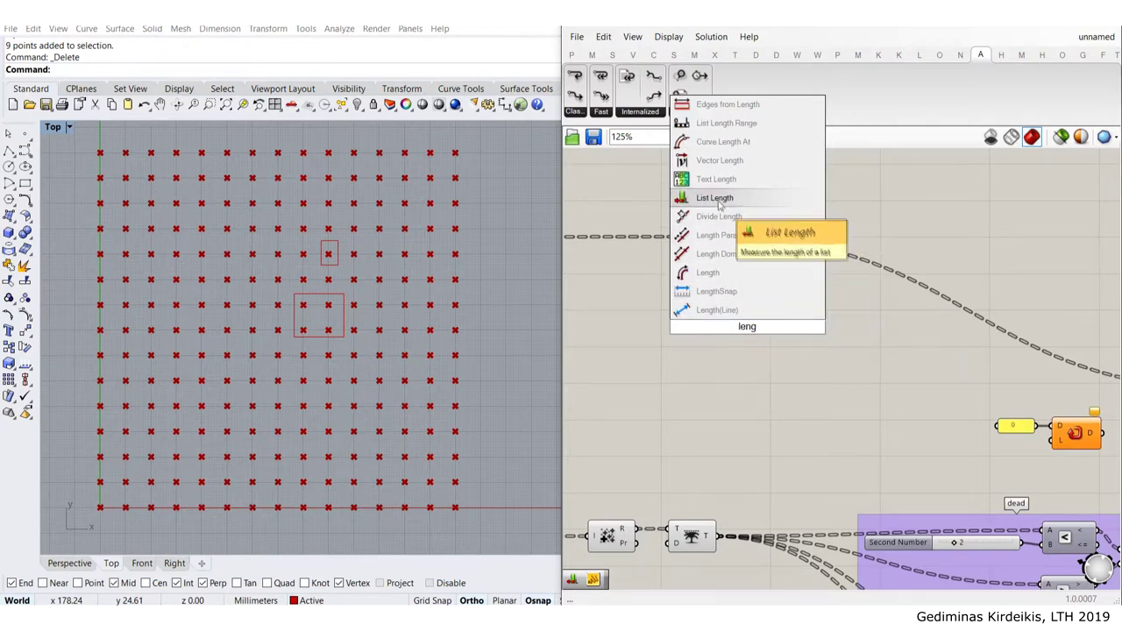
pyautogui.click(720, 203)
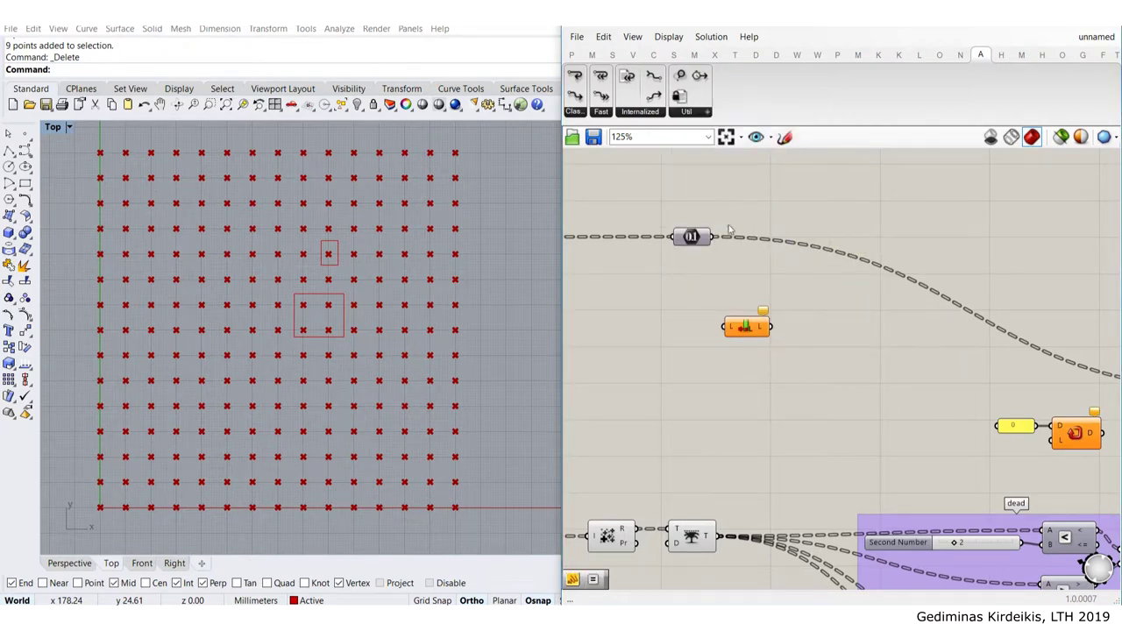
pyautogui.moveTo(713, 237); pyautogui.dragTo(939, 431)
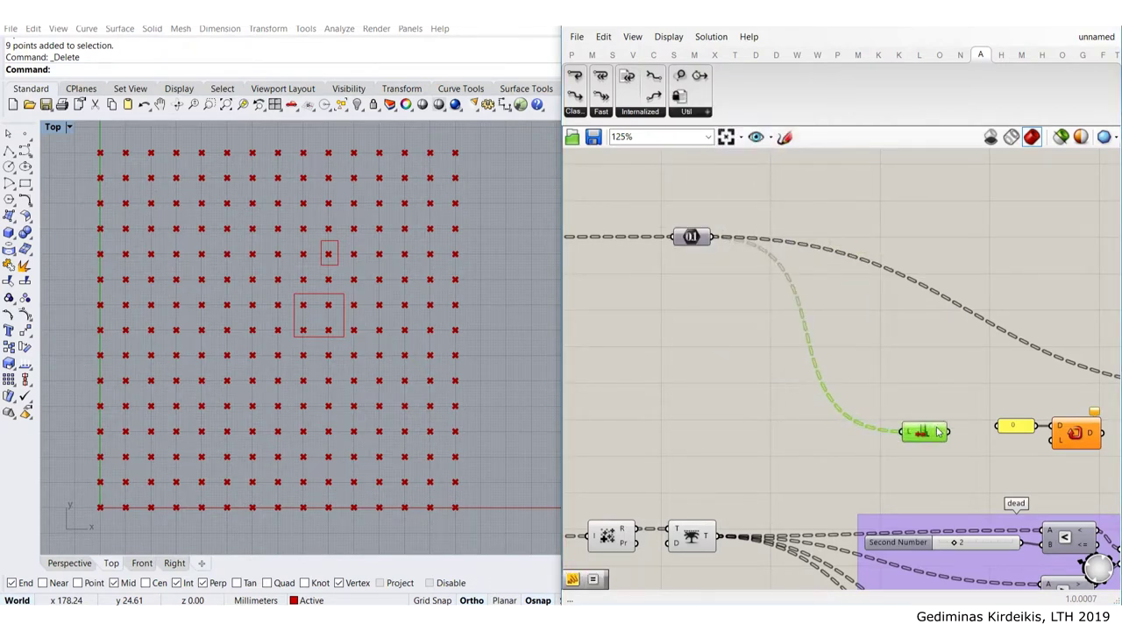
pyautogui.moveTo(940, 432); pyautogui.dragTo(866, 407, button='right')
pyautogui.moveTo(866, 408); pyautogui.dragTo(801, 347)
# Inspect the List Length output with a temporary panel, then remove that panel
pyautogui.click(572, 56)
pyautogui.click(763, 97)
pyautogui.click(859, 347)
pyautogui.moveTo(854, 348); pyautogui.dragTo(844, 296)
pyautogui.moveTo(928, 279); pyautogui.dragTo(923, 344)
pyautogui.press('Delete')
# Connect List Length to the Length input of Repeat Data and move Repeat Data with the 0 panel beside it
pyautogui.moveTo(821, 395); pyautogui.dragTo(933, 386)
pyautogui.moveTo(999, 414); pyautogui.dragTo(860, 385)
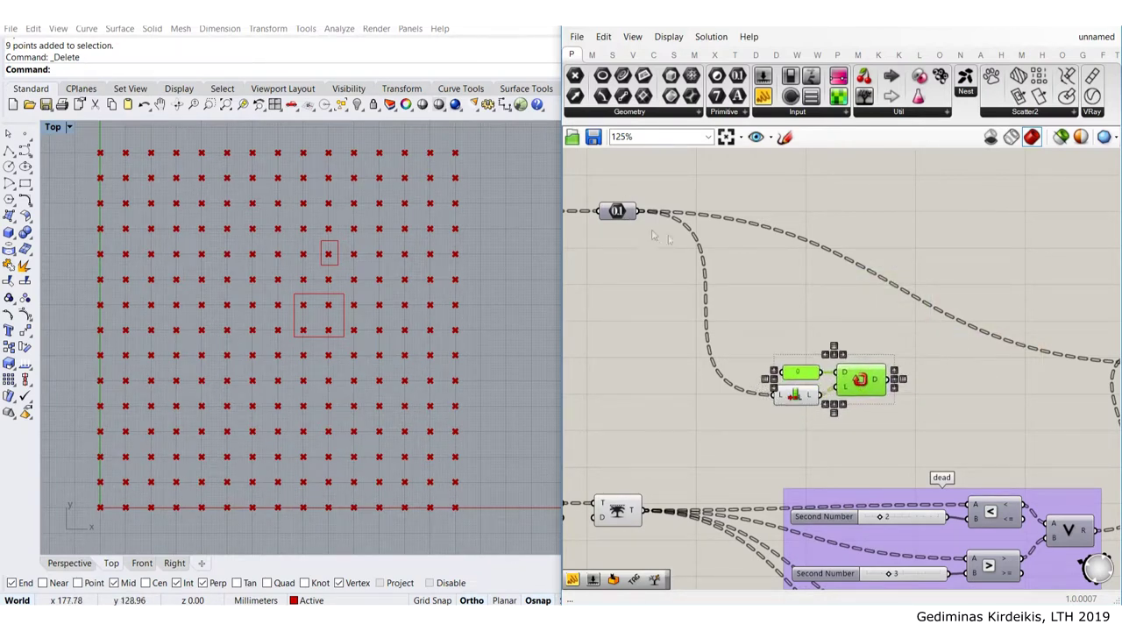
# Inspect the Repeat Data output with a temporary panel, then remove that panel
pyautogui.click(867, 327)
pyautogui.click(762, 96)
pyautogui.click(964, 339)
pyautogui.moveTo(889, 380); pyautogui.dragTo(909, 340)
pyautogui.moveTo(967, 370); pyautogui.dragTo(860, 314, button='right')
pyautogui.scroll(2, 865, 315)
pyautogui.moveTo(866, 321); pyautogui.dragTo(866, 431)
pyautogui.moveTo(931, 231); pyautogui.dragTo(908, 451)
pyautogui.click(854, 329)
pyautogui.press('Delete')
# Connect the Repeat Data output to Stream 1 of the Pick'n'Choose and move the 0 panel, List Length and Repeat Data close to it
pyautogui.scroll(-4, 858, 351)
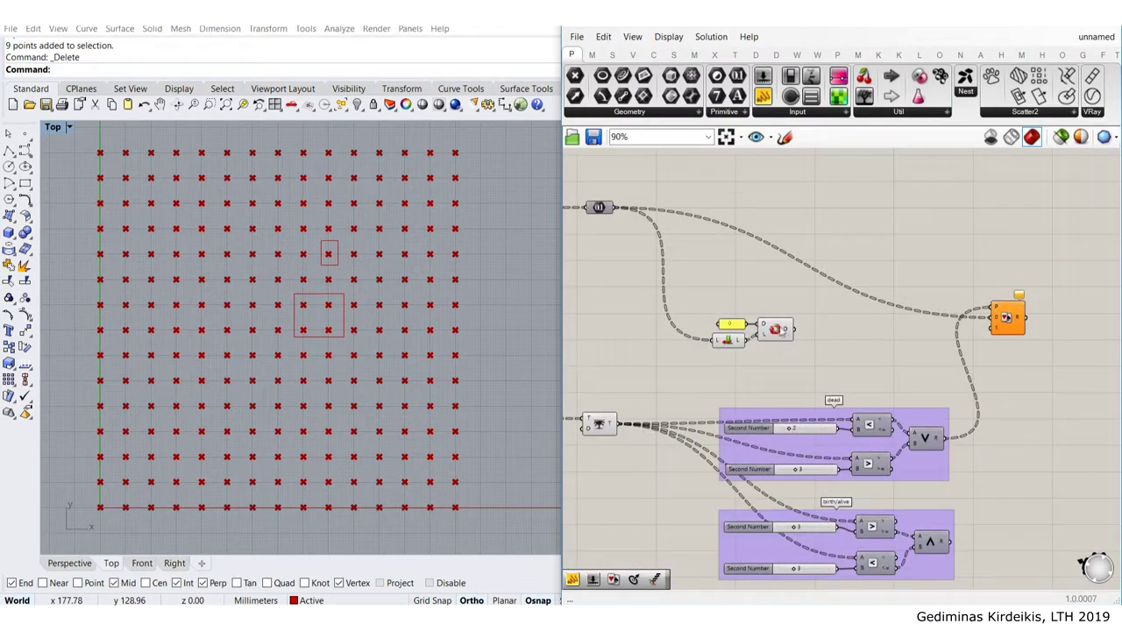
pyautogui.scroll(2, 789, 331)
pyautogui.moveTo(789, 331); pyautogui.dragTo(1078, 330)
pyautogui.moveTo(824, 375); pyautogui.dragTo(658, 293)
pyautogui.moveTo(779, 331); pyautogui.dragTo(978, 330)
pyautogui.moveTo(979, 333); pyautogui.dragTo(799, 334, button='right')
pyautogui.click(921, 368)
pyautogui.scroll(-2, 876, 355)
pyautogui.scroll(3, 837, 351)
pyautogui.moveTo(837, 371); pyautogui.dragTo(681, 282)
pyautogui.moveTo(798, 331); pyautogui.dragTo(817, 337)
pyautogui.click(796, 223)
pyautogui.scroll(-1, 835, 309)
# Turn off the preview of the List Length and Repeat Data components
pyautogui.moveTo(829, 394); pyautogui.dragTo(735, 293)
pyautogui.middleClick(847, 328)
pyautogui.click(891, 280)
pyautogui.click(850, 255)
pyautogui.scroll(-3, 814, 358)
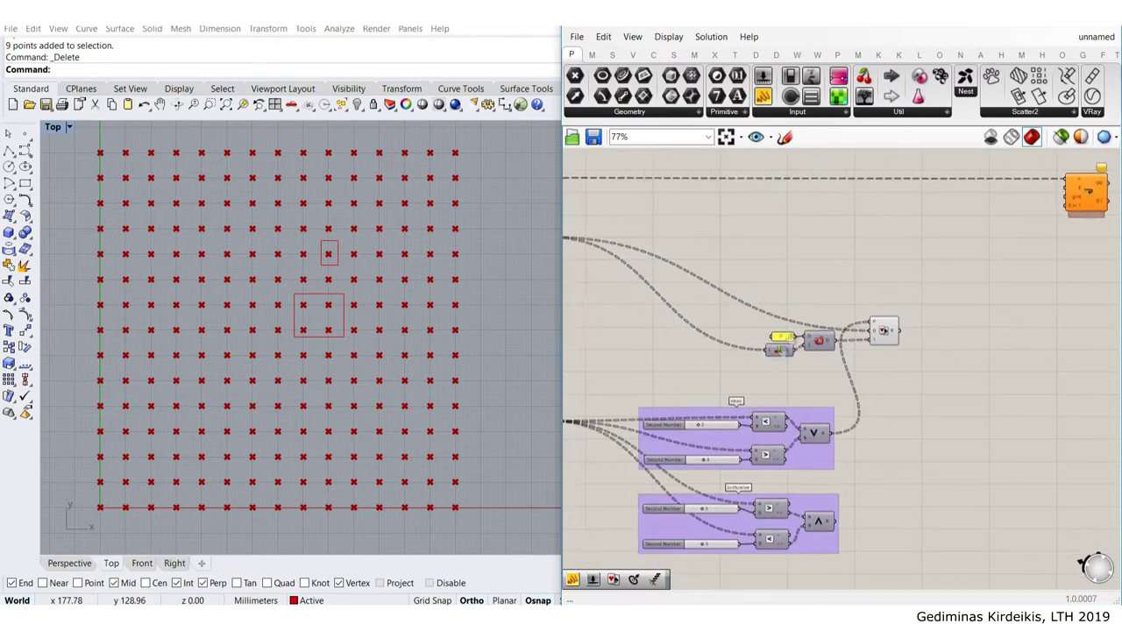
# Move the dead group up toward its Pick'n'Choose, leaving a gap above the birth/alive group
pyautogui.scroll(3, 609, 522)
pyautogui.moveTo(871, 309); pyautogui.dragTo(812, 238, button='right')
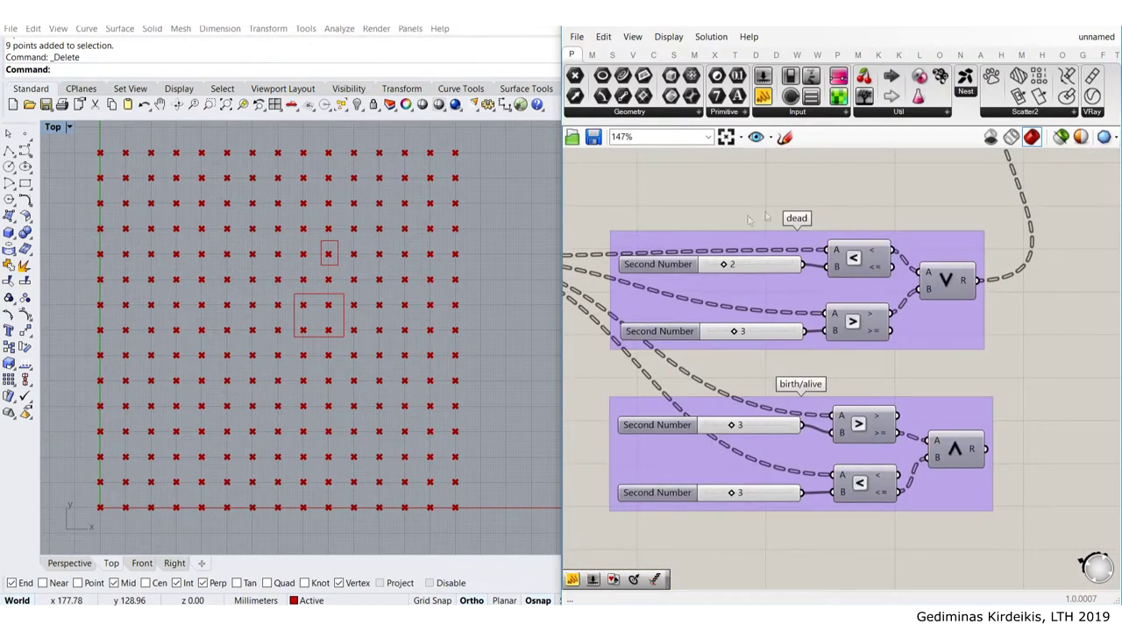
pyautogui.scroll(-4, 851, 264)
pyautogui.moveTo(883, 268); pyautogui.dragTo(841, 327, button='right')
pyautogui.moveTo(859, 319); pyautogui.dragTo(865, 277)
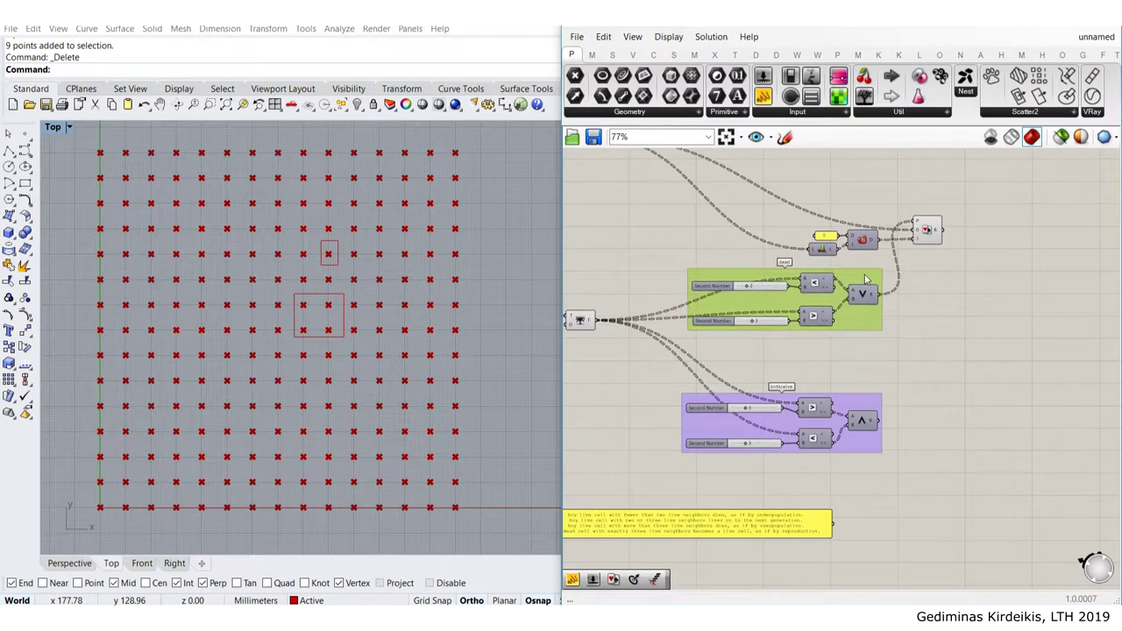
pyautogui.click(956, 299)
pyautogui.scroll(3, 822, 407)
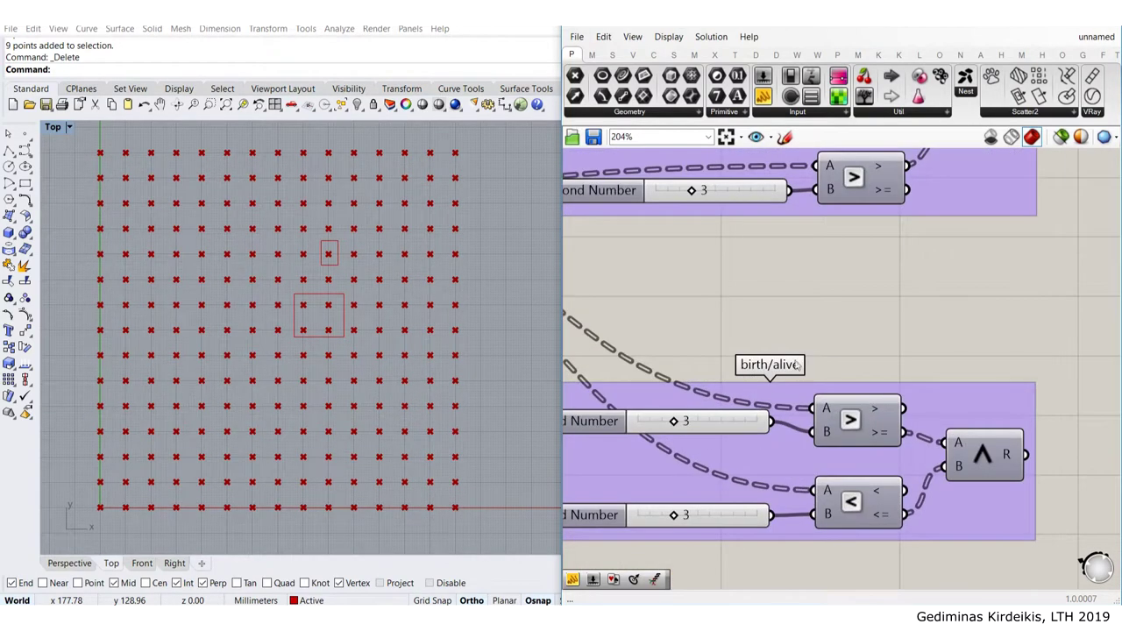
pyautogui.scroll(-3, 824, 392)
pyautogui.scroll(3, 825, 387)
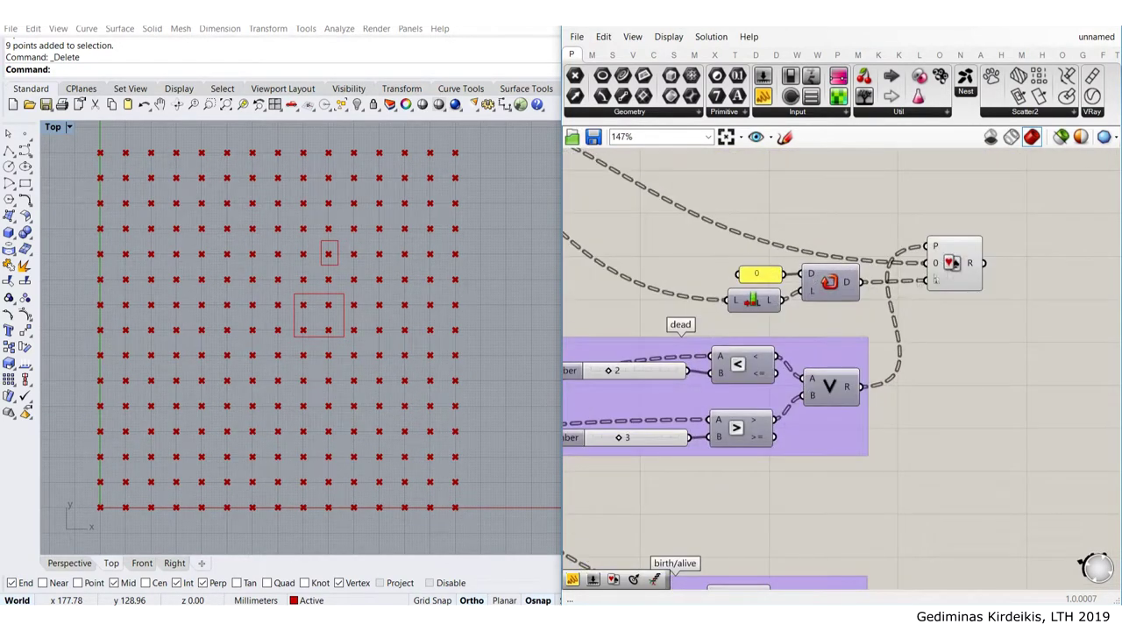
# Review the dead and birth/alive groups, the Pick'n'Choose wiring and the panel with the live-cell rules
pyautogui.scroll(-5, 917, 279)
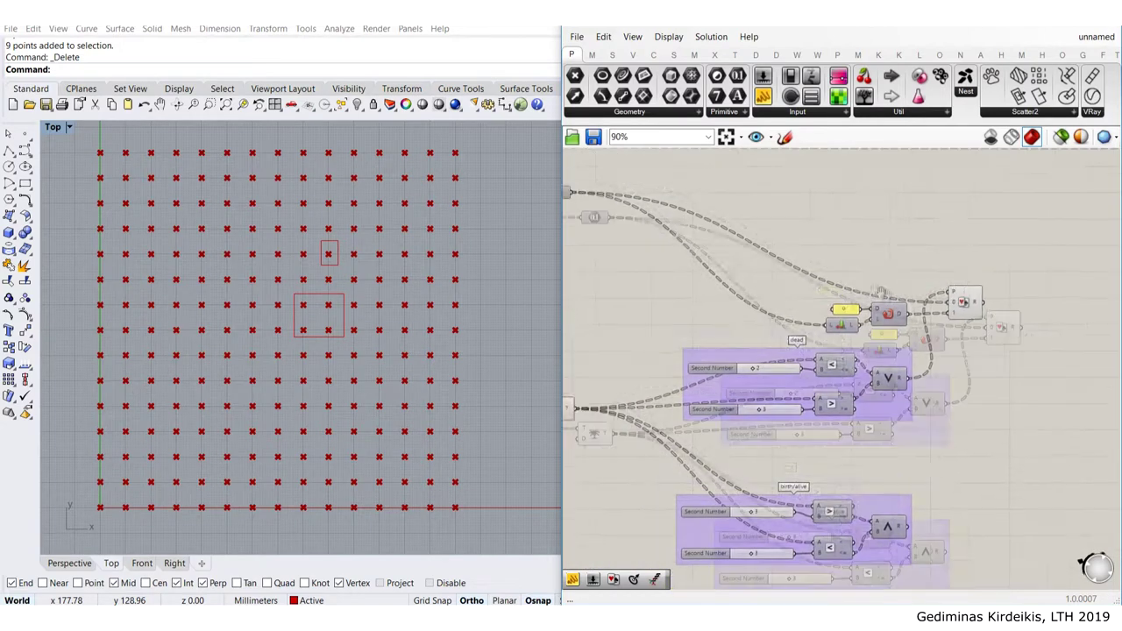
pyautogui.scroll(3, 727, 267)
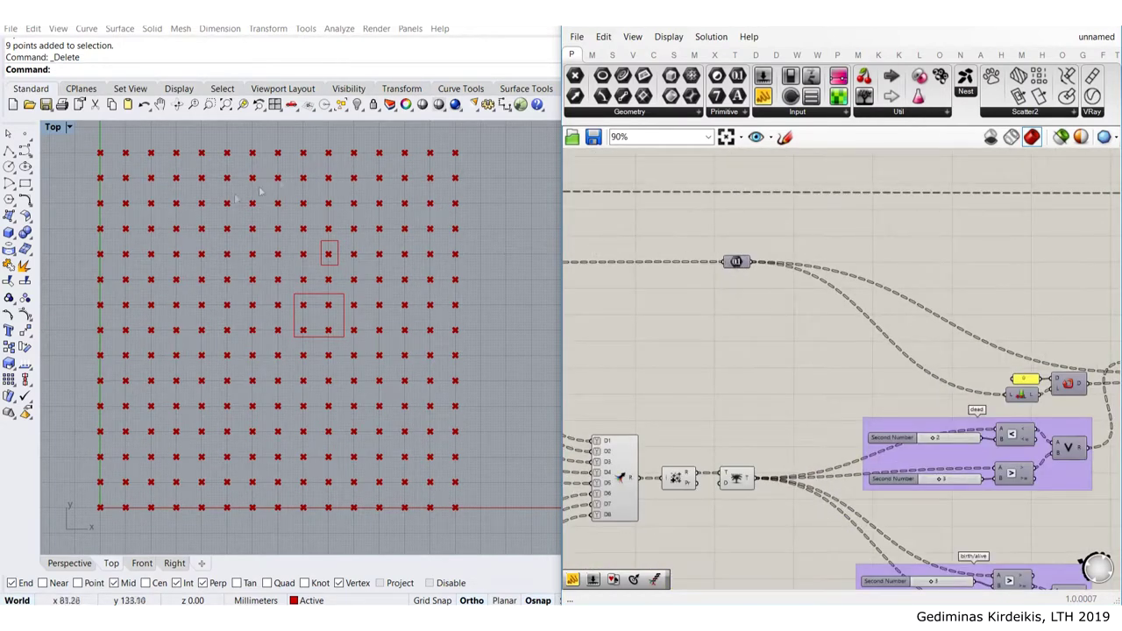
pyautogui.scroll(-3, 724, 264)
pyautogui.scroll(4, 918, 279)
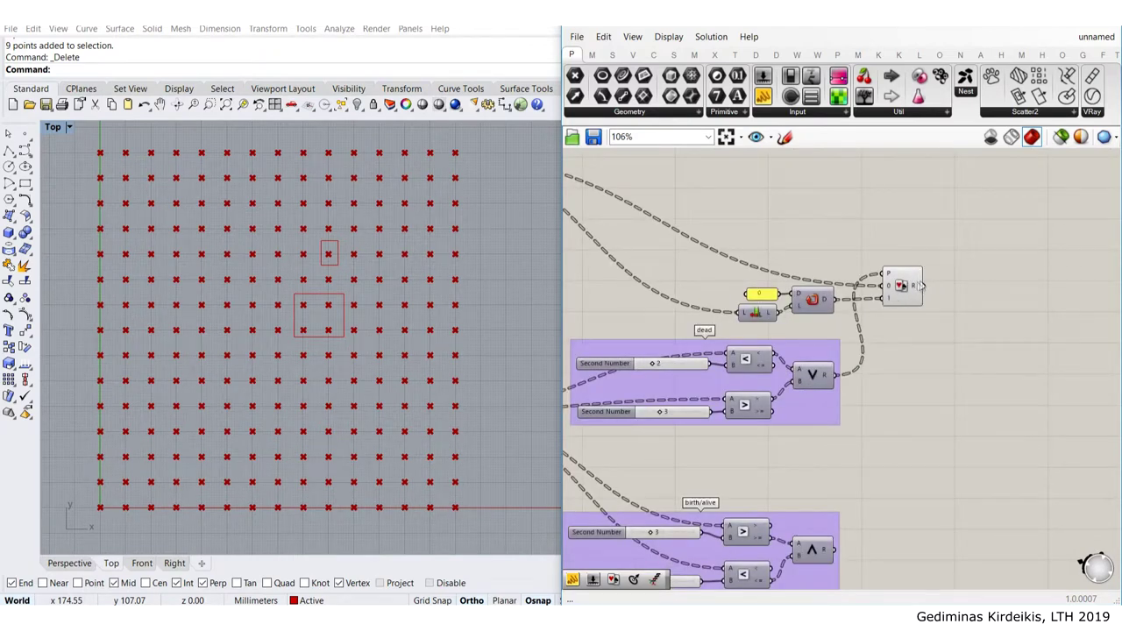
pyautogui.scroll(3, 672, 358)
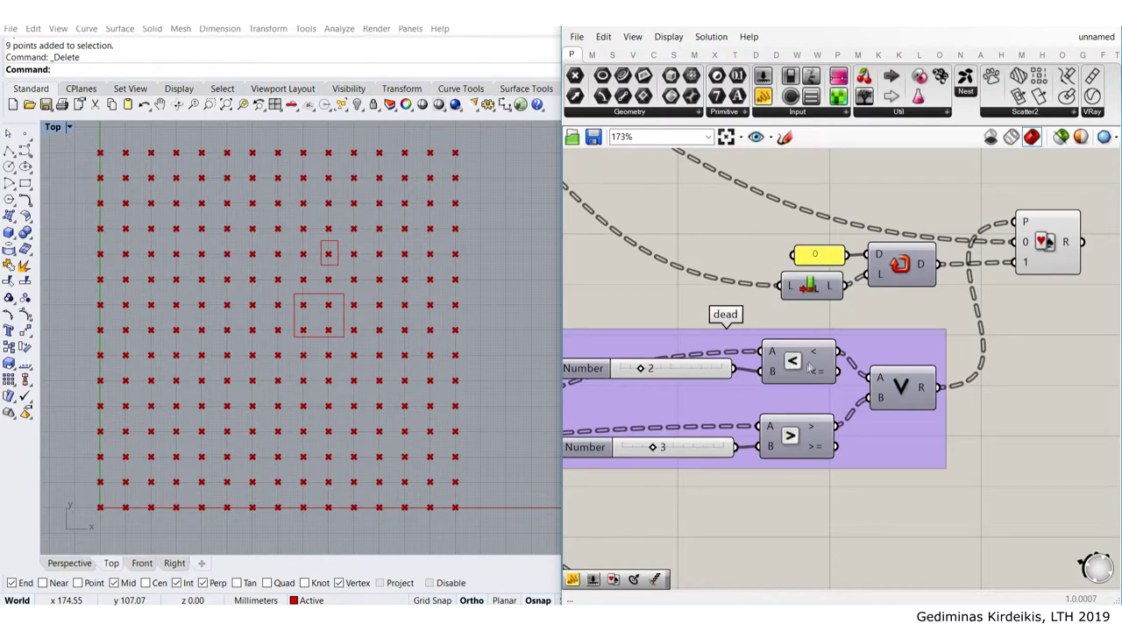
pyautogui.scroll(-3, 798, 426)
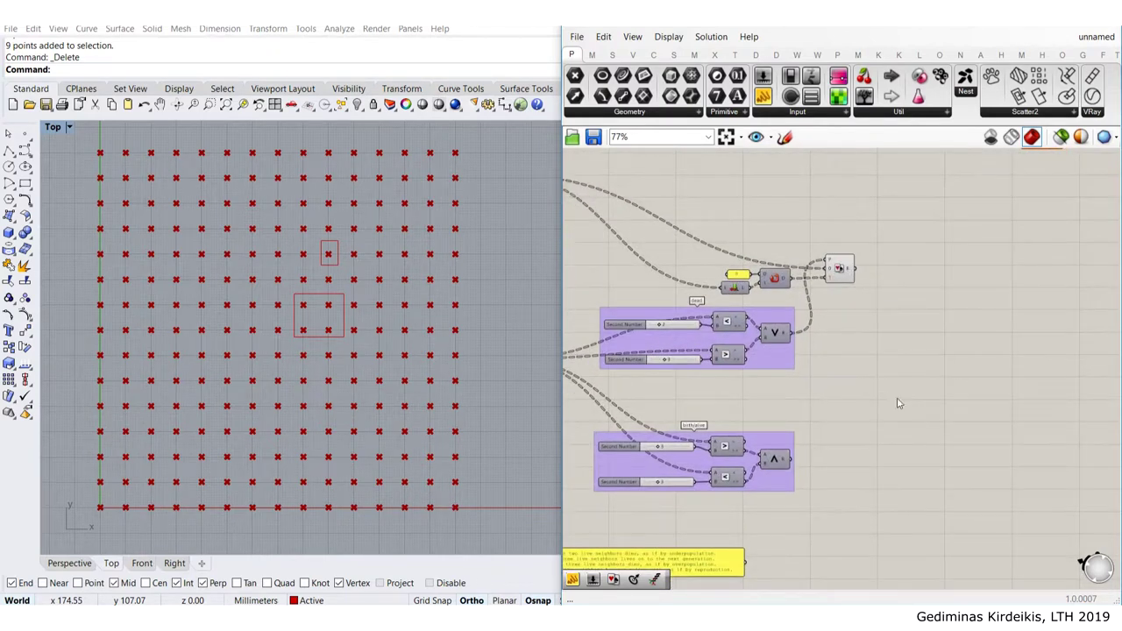
pyautogui.moveTo(697, 504); pyautogui.dragTo(794, 414, button='right')
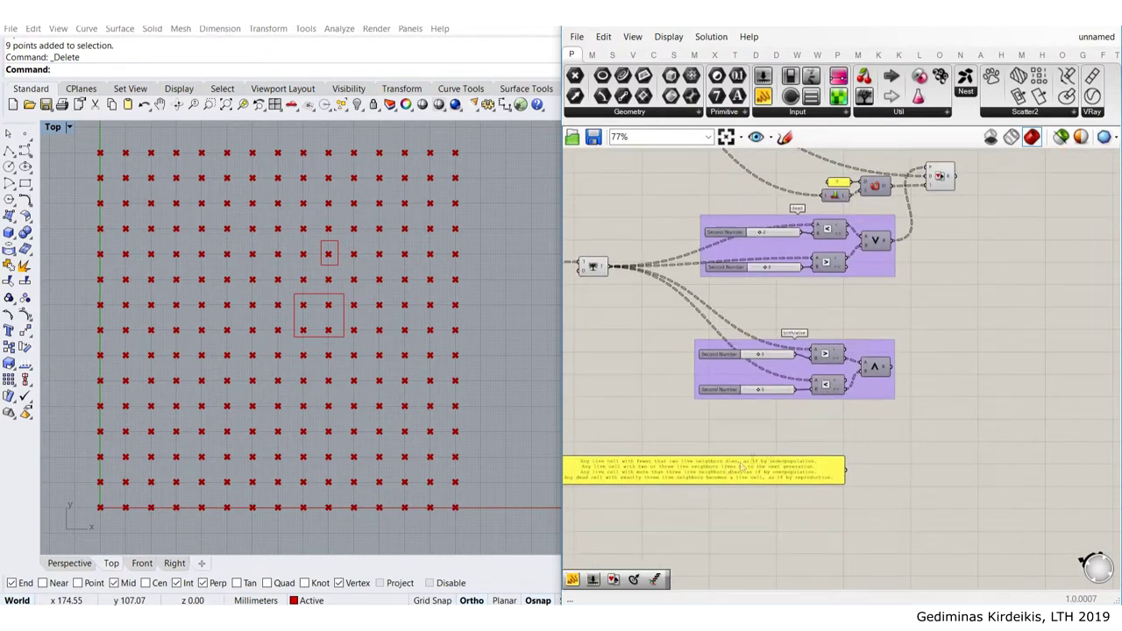
pyautogui.scroll(1, 669, 469)
pyautogui.scroll(-3, 876, 315)
pyautogui.scroll(5, 789, 343)
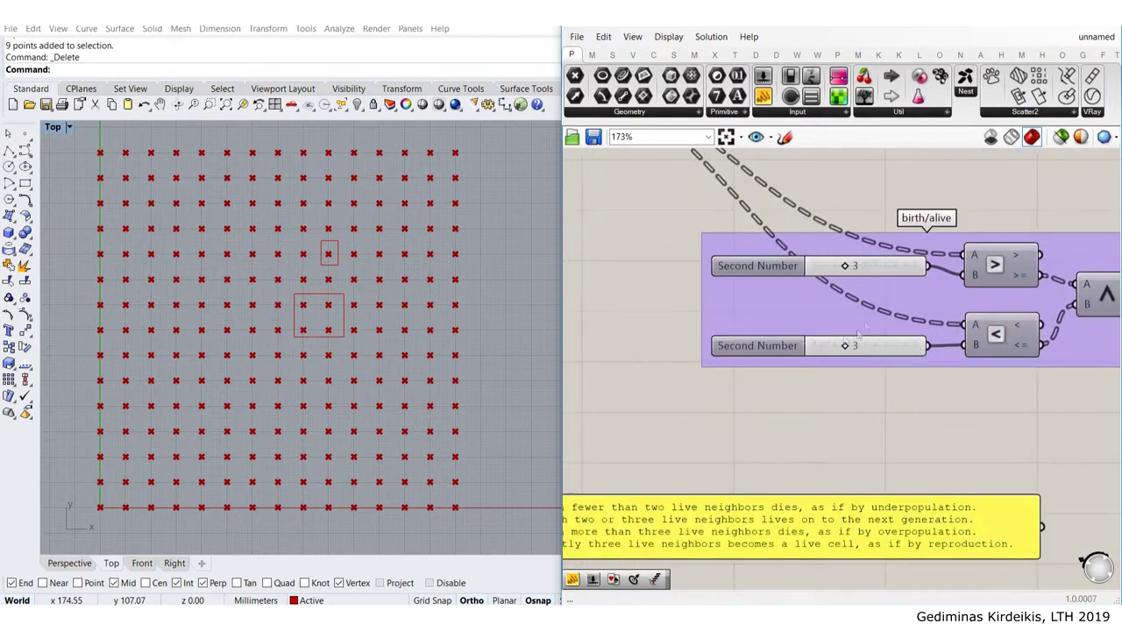
pyautogui.scroll(-3, 889, 366)
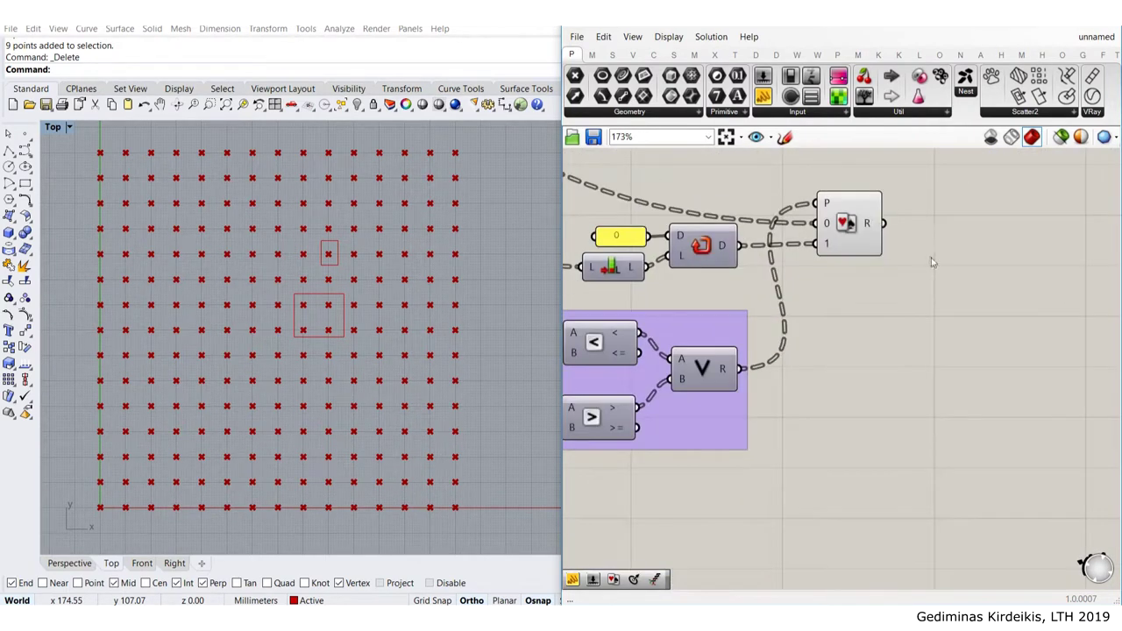
# Add a second Pick'n'Choose component in the free space beside the dead and birth/alive groups
pyautogui.moveTo(930, 256); pyautogui.dragTo(601, 186)
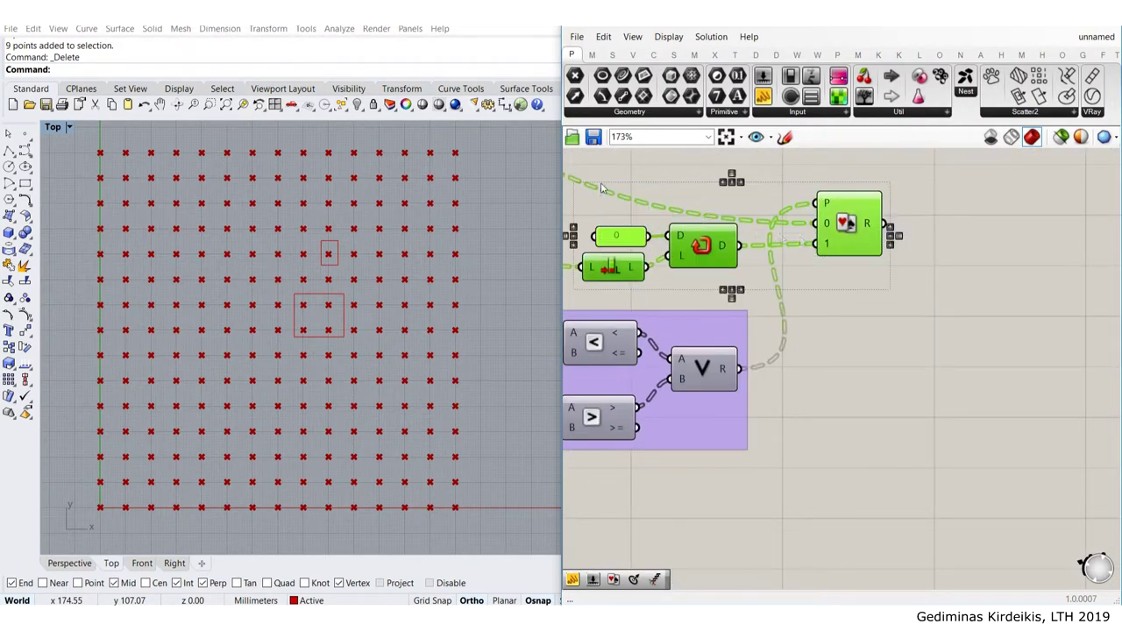
pyautogui.click(921, 261)
pyautogui.moveTo(977, 434); pyautogui.dragTo(907, 368, button='right')
pyautogui.doubleClick(918, 379)
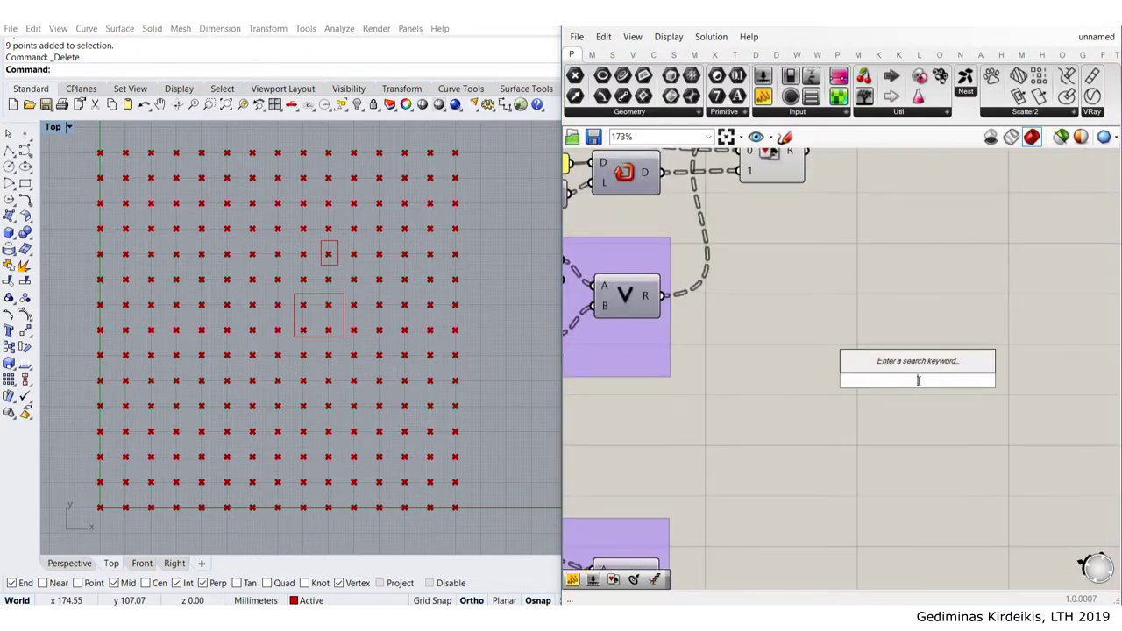
pyautogui.write('pick n')
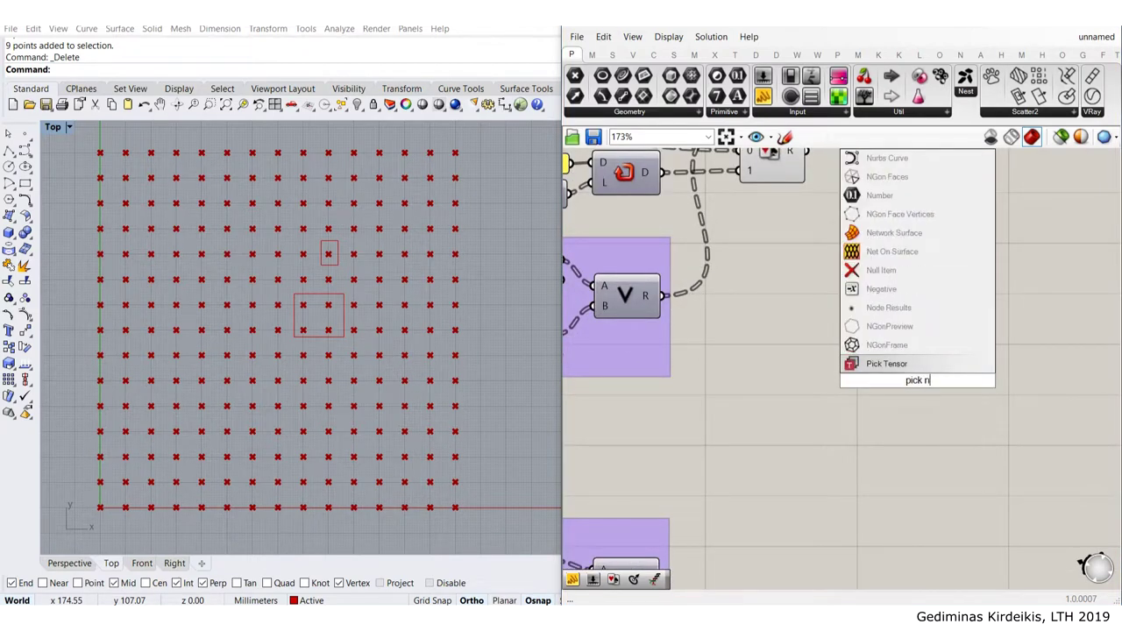
pyautogui.write(' choo')
pyautogui.click(918, 343)
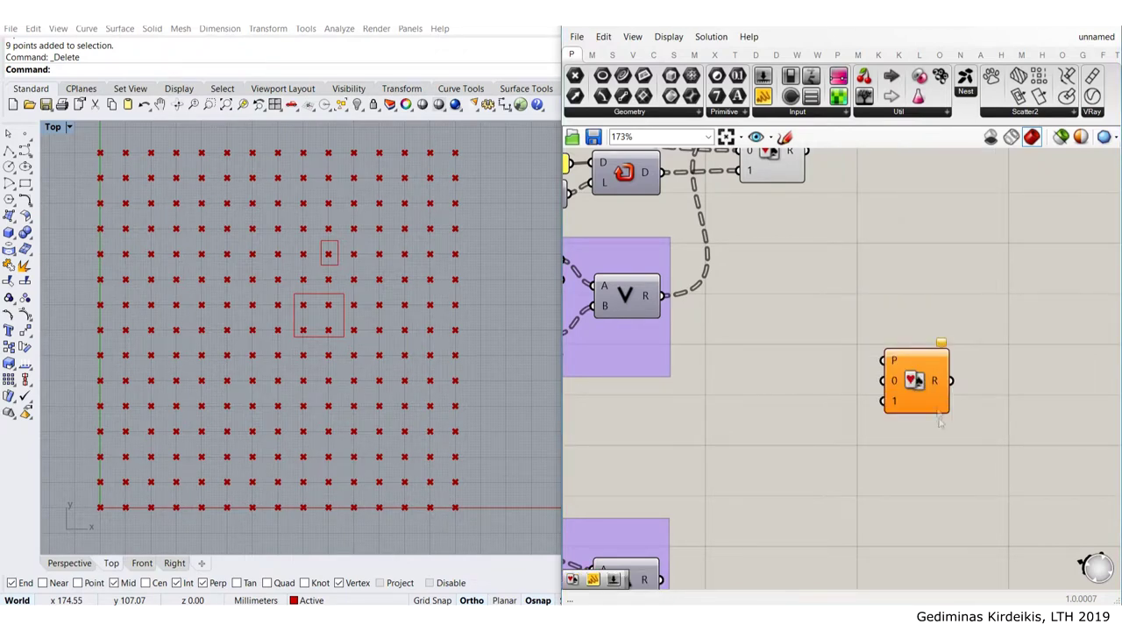
# Connect the result of the birth/alive And gate to the Pattern input of the second Pick'n'Choose and shift that component slightly down
pyautogui.scroll(-4, 928, 424)
pyautogui.scroll(3, 877, 401)
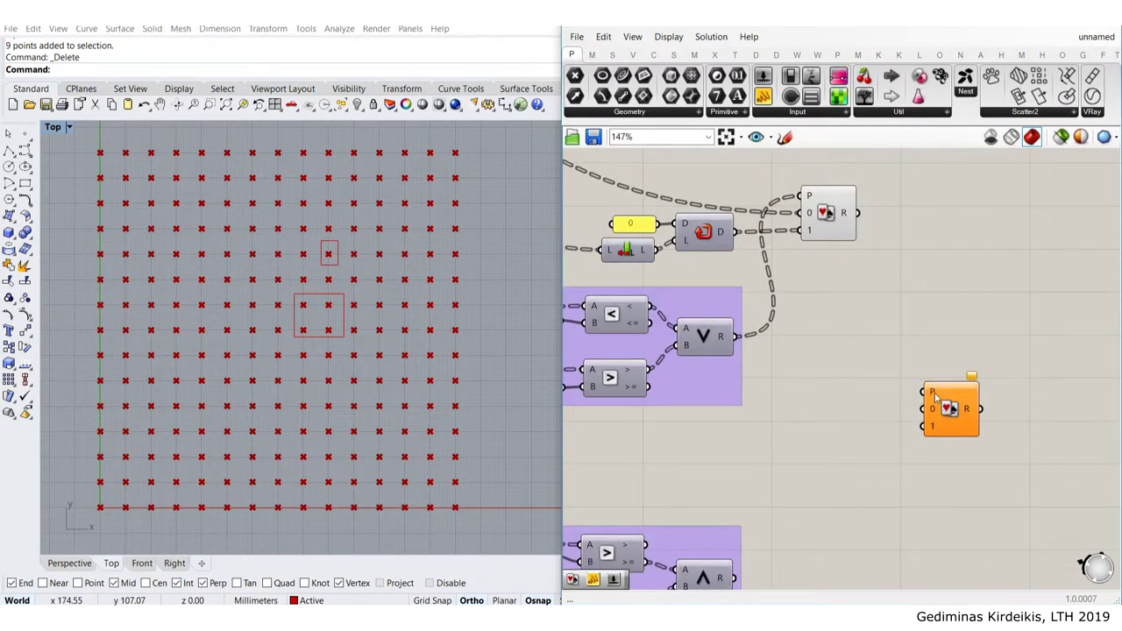
pyautogui.moveTo(853, 441); pyautogui.dragTo(908, 342, button='right')
pyautogui.moveTo(772, 479); pyautogui.dragTo(907, 436, button='right')
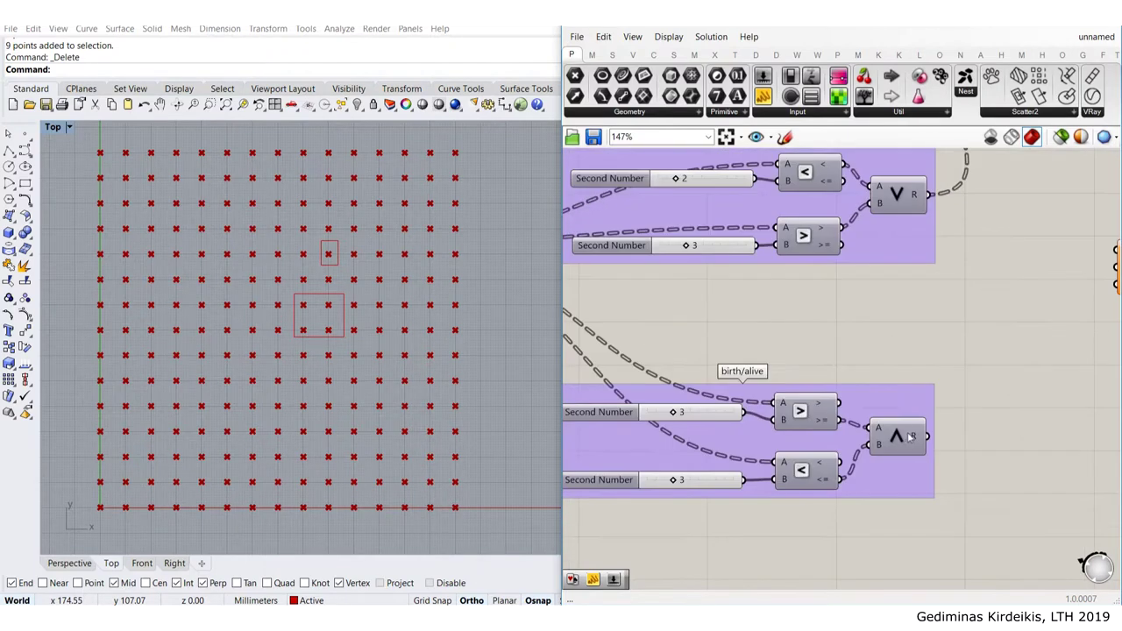
pyautogui.scroll(-1, 911, 438)
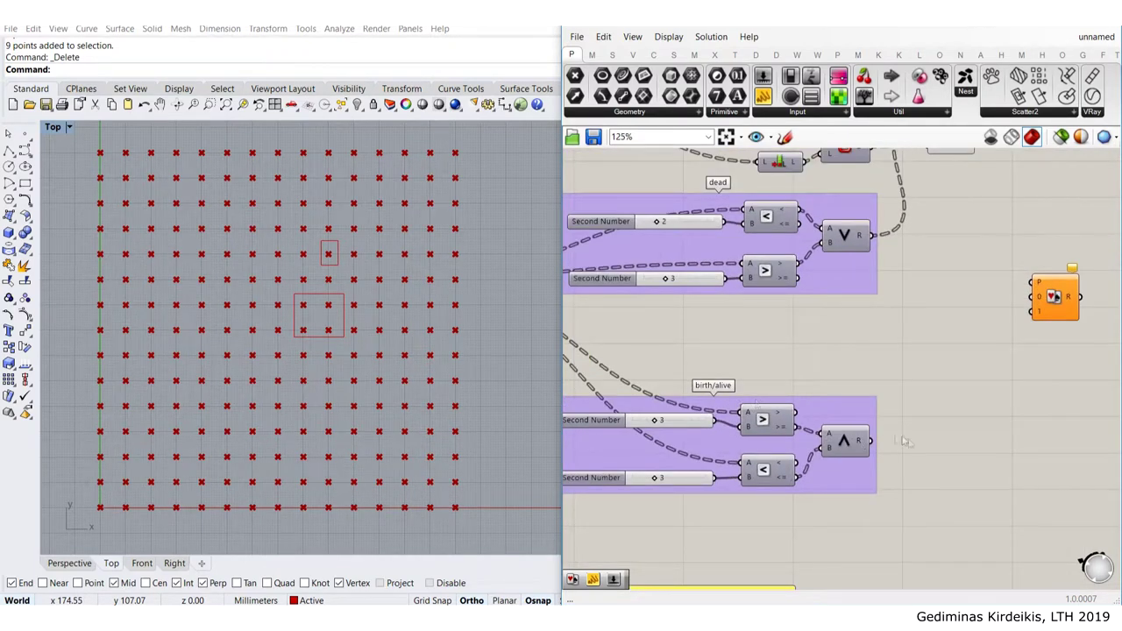
pyautogui.moveTo(866, 442); pyautogui.dragTo(1031, 281)
pyautogui.moveTo(1054, 300); pyautogui.dragTo(1051, 322)
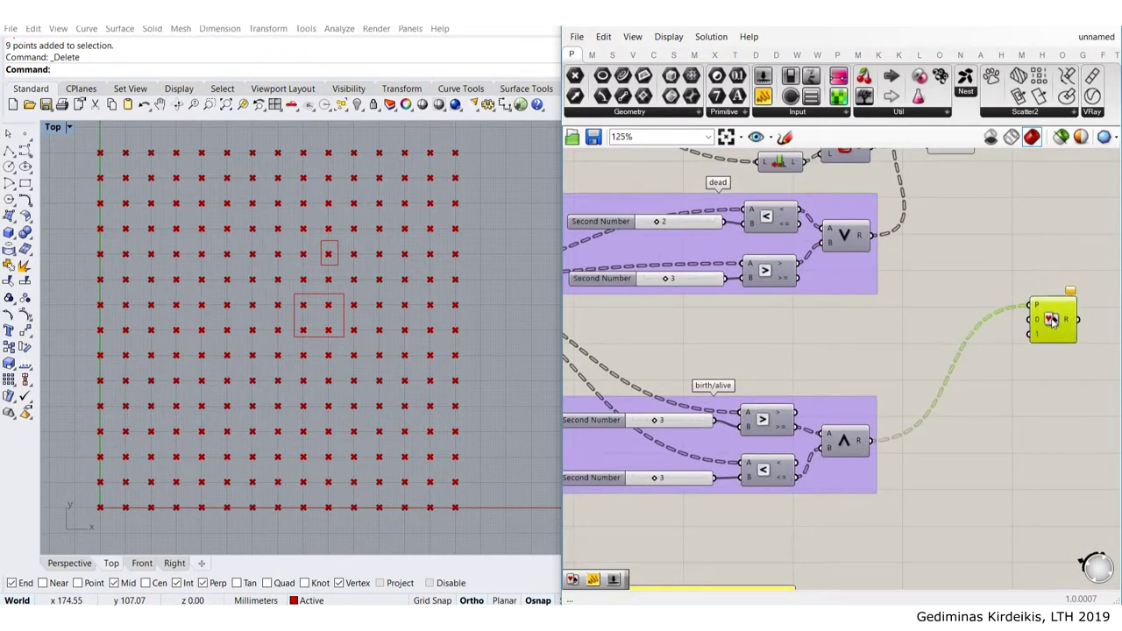
# Connect the first Pick'n'Choose result to Stream 0 of the second one and move the second component farther from the groups
pyautogui.moveTo(1048, 321); pyautogui.dragTo(1010, 402, button='right')
pyautogui.scroll(-3, 1012, 402)
pyautogui.moveTo(659, 226); pyautogui.dragTo(887, 243, button='right')
pyautogui.click(662, 218)
pyautogui.scroll(-4, 888, 243)
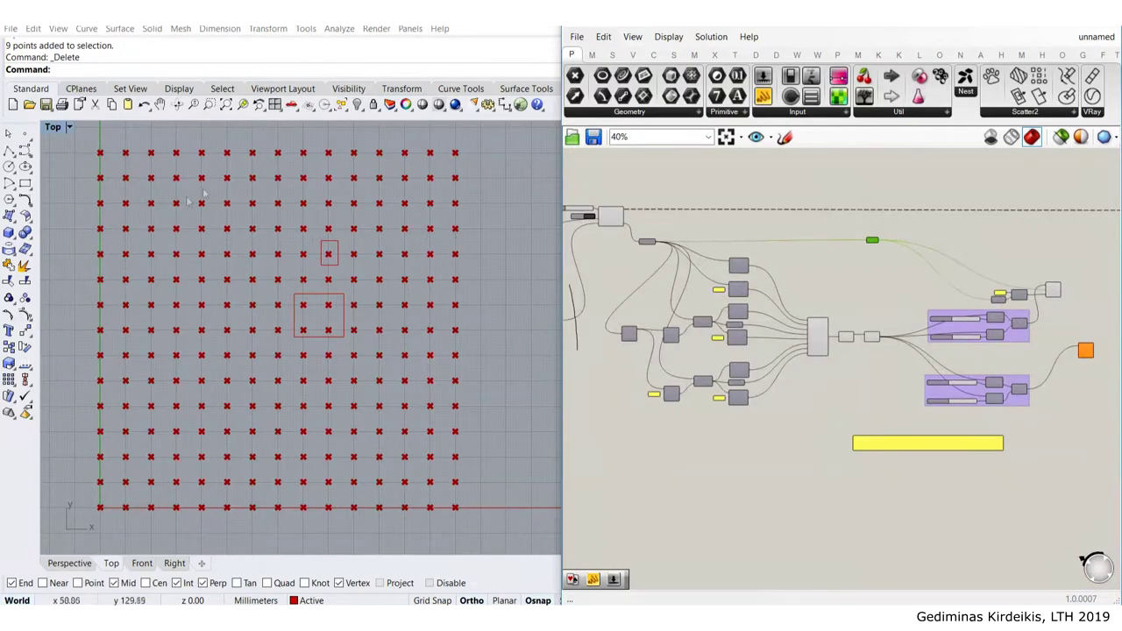
pyautogui.moveTo(1044, 281); pyautogui.dragTo(851, 234, button='right')
pyautogui.scroll(5, 852, 234)
pyautogui.scroll(3, 935, 274)
pyautogui.moveTo(906, 282); pyautogui.dragTo(883, 218, button='right')
pyautogui.moveTo(816, 179); pyautogui.dragTo(818, 181)
pyautogui.moveTo(818, 180)
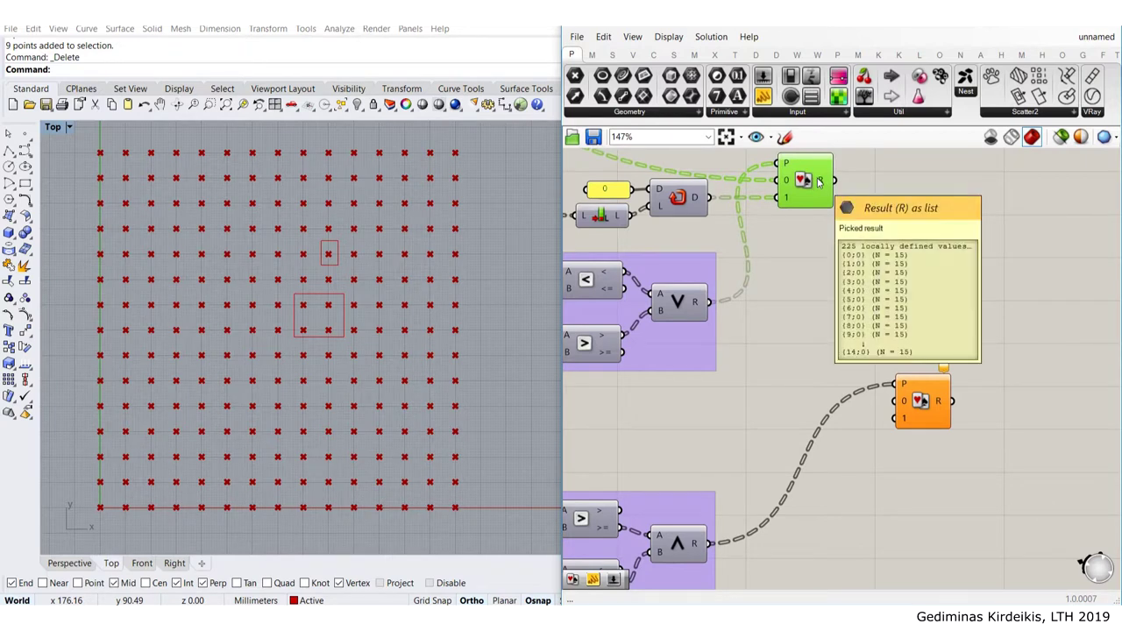
pyautogui.moveTo(833, 180); pyautogui.dragTo(999, 428)
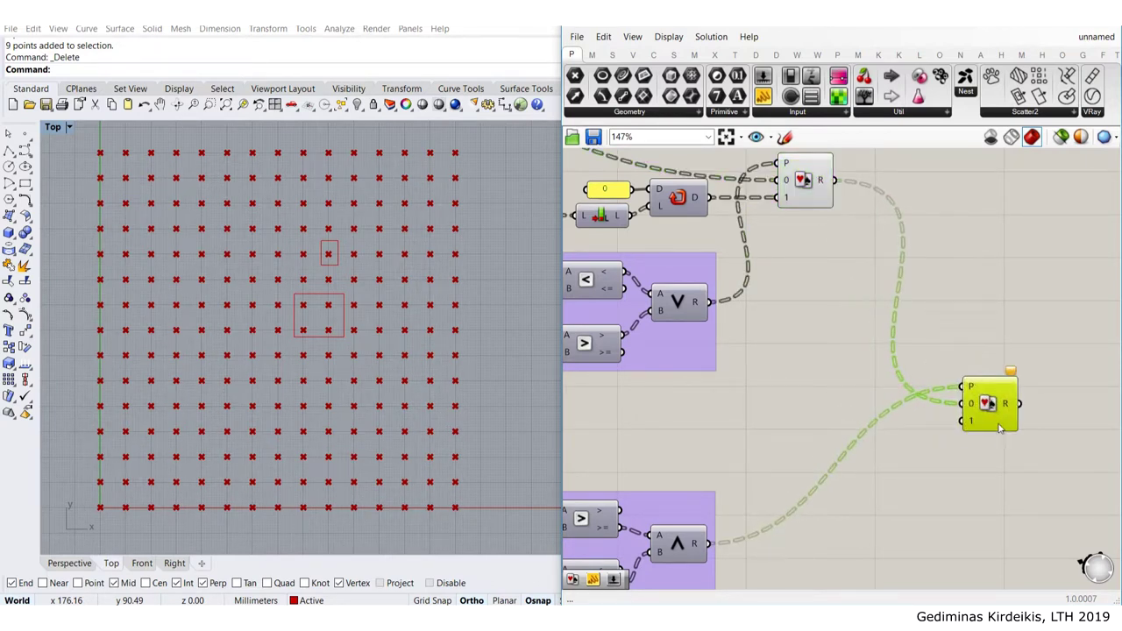
pyautogui.click(971, 299)
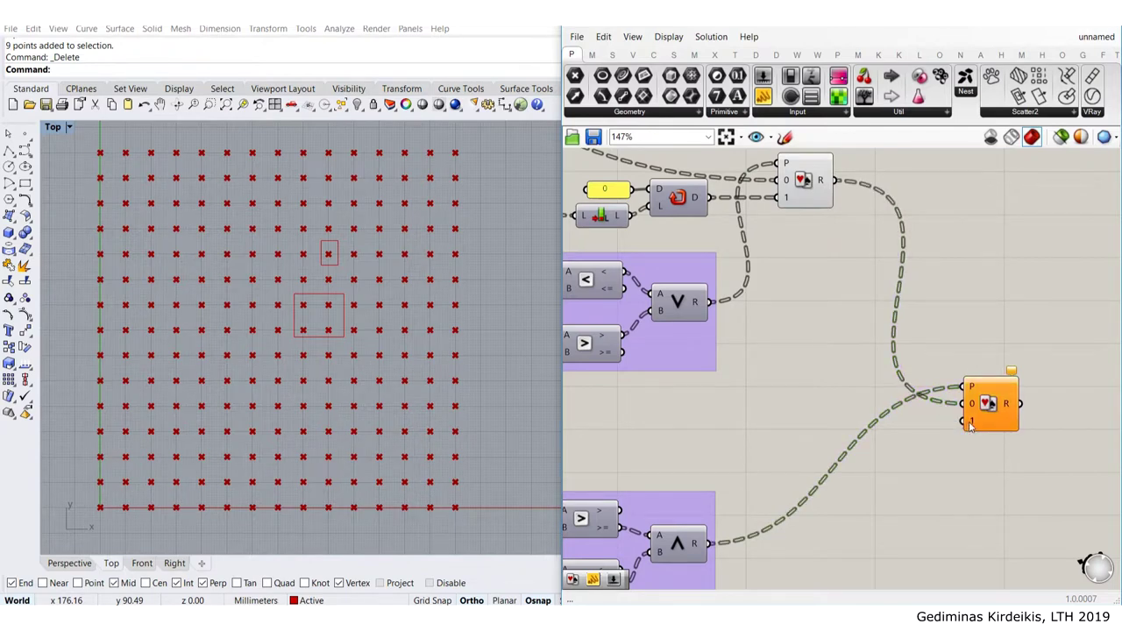
# Duplicate the 0 panel, List Length and Repeat Data beside the second Pick'n'Choose and connect the copied Repeat Data to its Stream 1
pyautogui.scroll(3, 931, 407)
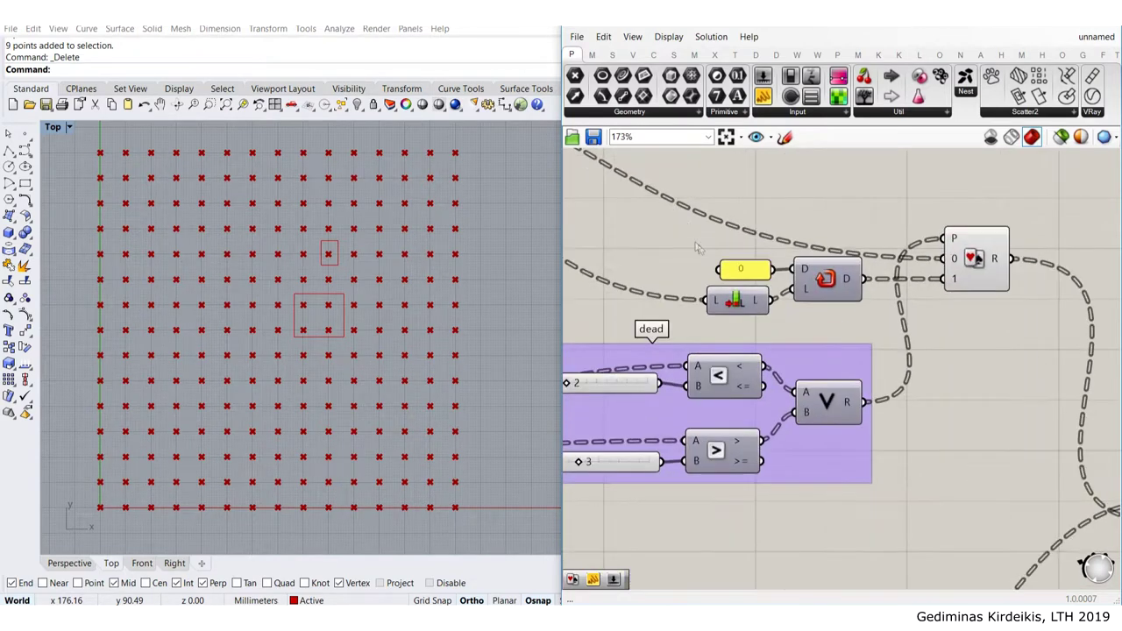
pyautogui.moveTo(959, 357); pyautogui.dragTo(688, 243)
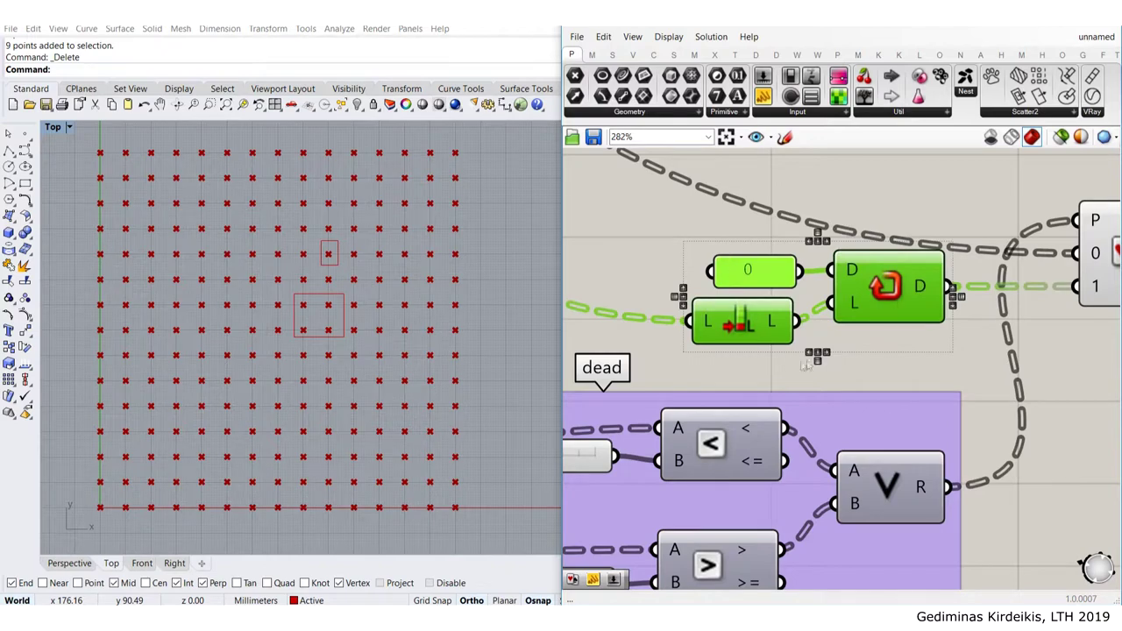
pyautogui.scroll(-3, 713, 305)
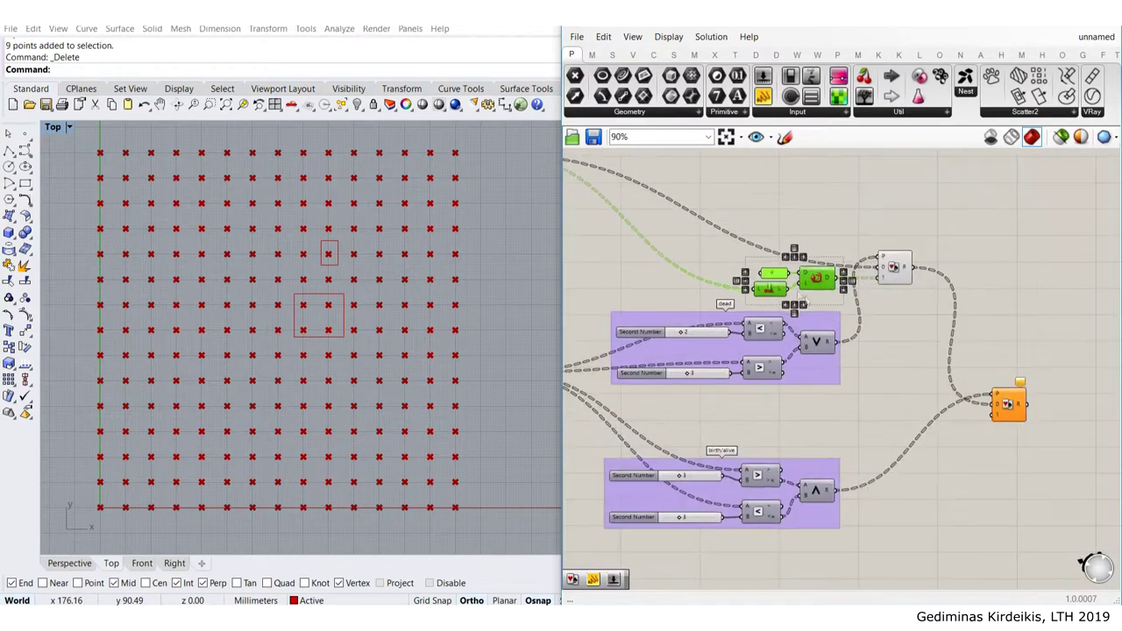
pyautogui.scroll(1, 742, 244)
pyautogui.scroll(-3, 761, 238)
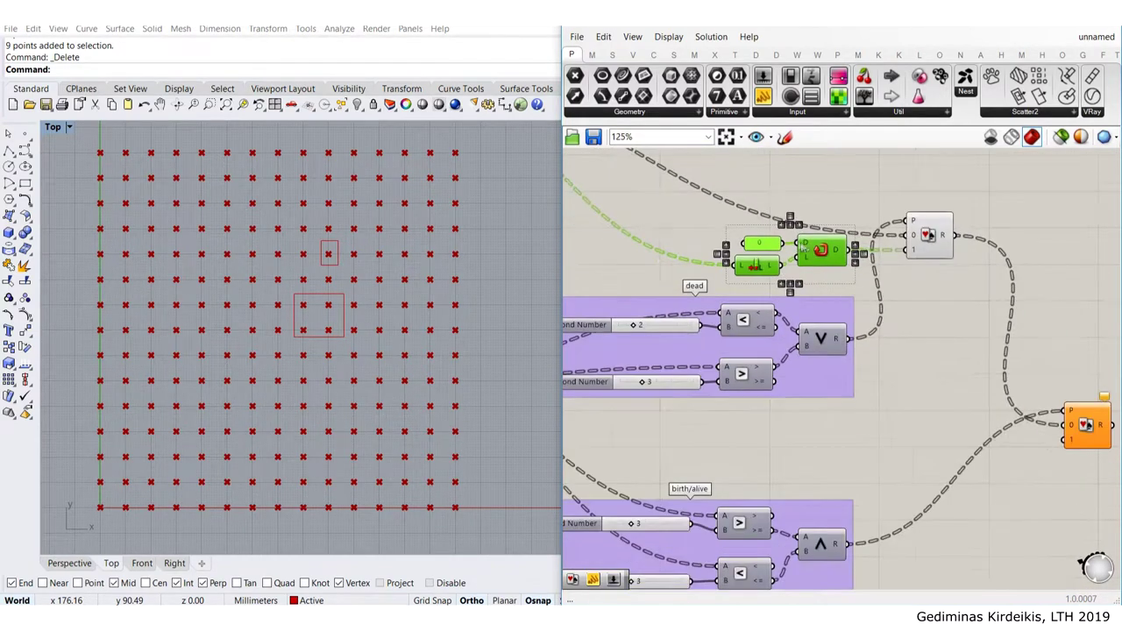
pyautogui.scroll(1, 735, 221)
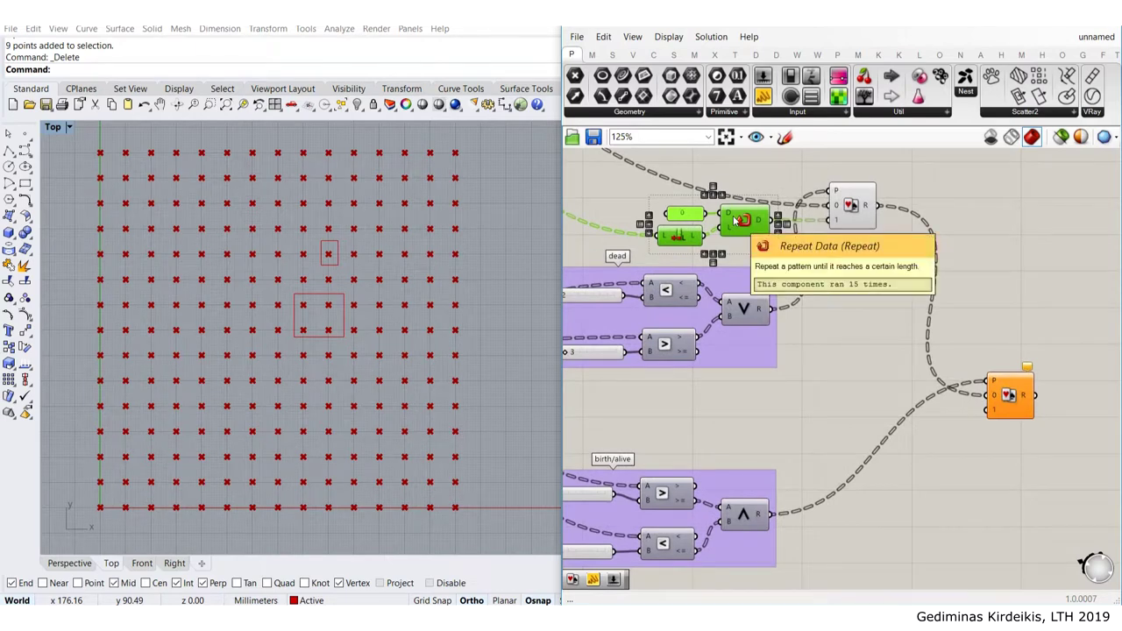
pyautogui.scroll(3, 734, 221)
pyautogui.moveTo(770, 248)
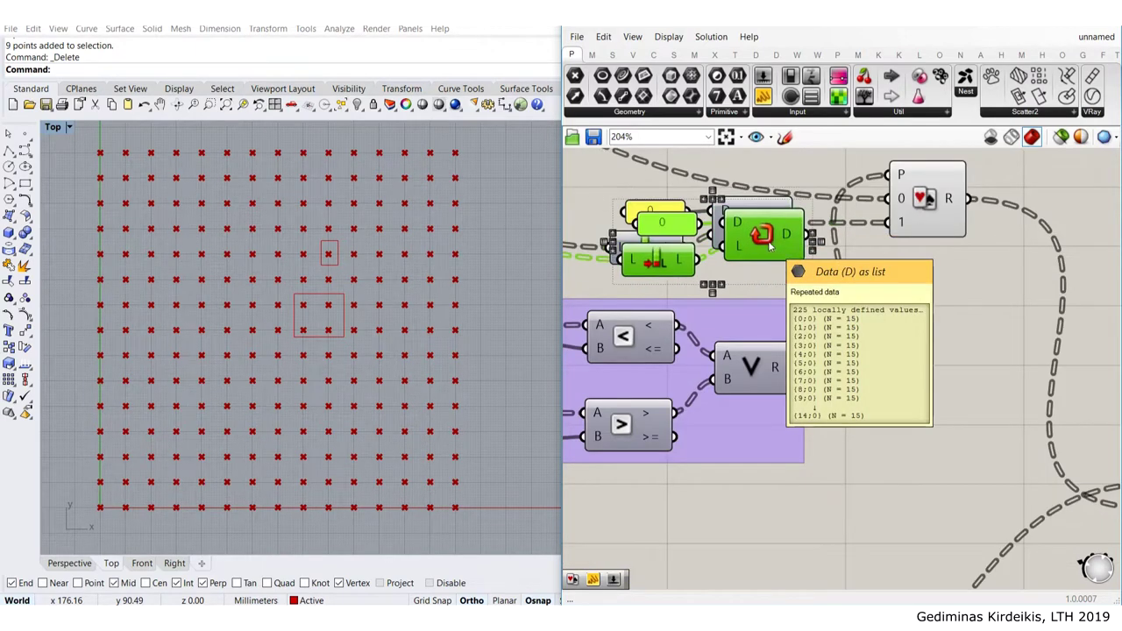
pyautogui.scroll(-4, 770, 248)
pyautogui.moveTo(764, 237)
pyautogui.mouseDown()
pyautogui.moveTo(839, 376)
pyautogui.moveTo(927, 401)
pyautogui.moveTo(919, 392)
pyautogui.moveTo(988, 391)
pyautogui.mouseUp()
pyautogui.click(946, 403)
# Set the copied panel's value to 1
pyautogui.scroll(4, 946, 404)
pyautogui.scroll(3, 774, 347)
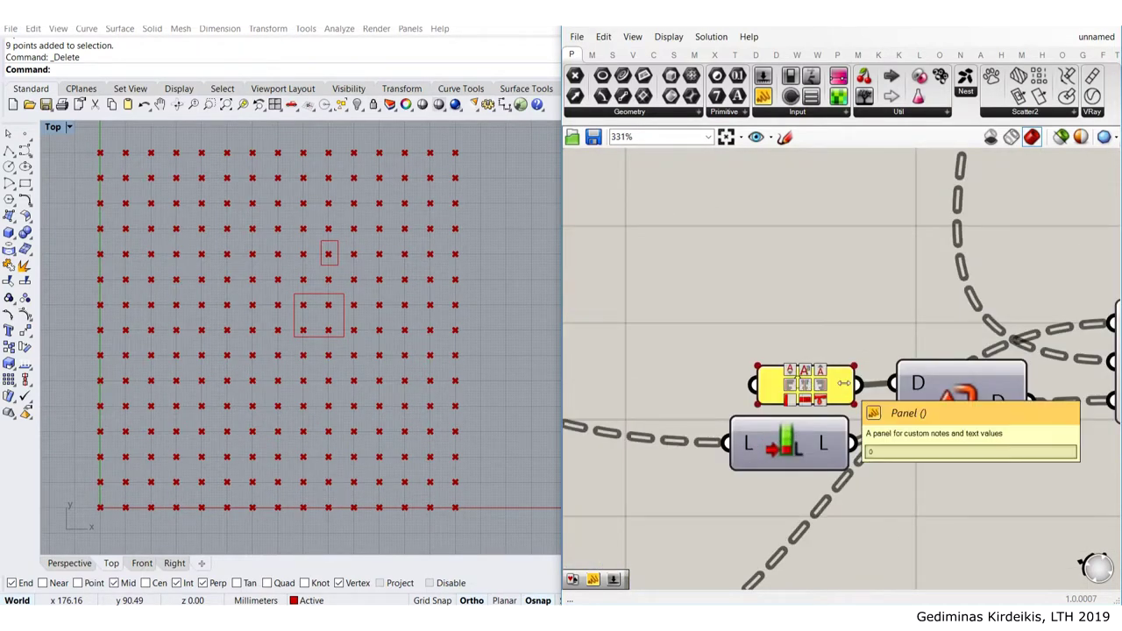
pyautogui.doubleClick(841, 389)
pyautogui.write('1')
pyautogui.click(881, 495)
# Turn off the preview of the first Pick'n'Choose component
pyautogui.scroll(-4, 887, 253)
pyautogui.moveTo(952, 243); pyautogui.dragTo(868, 377, button='right')
pyautogui.scroll(-2, 868, 377)
pyautogui.click(769, 272)
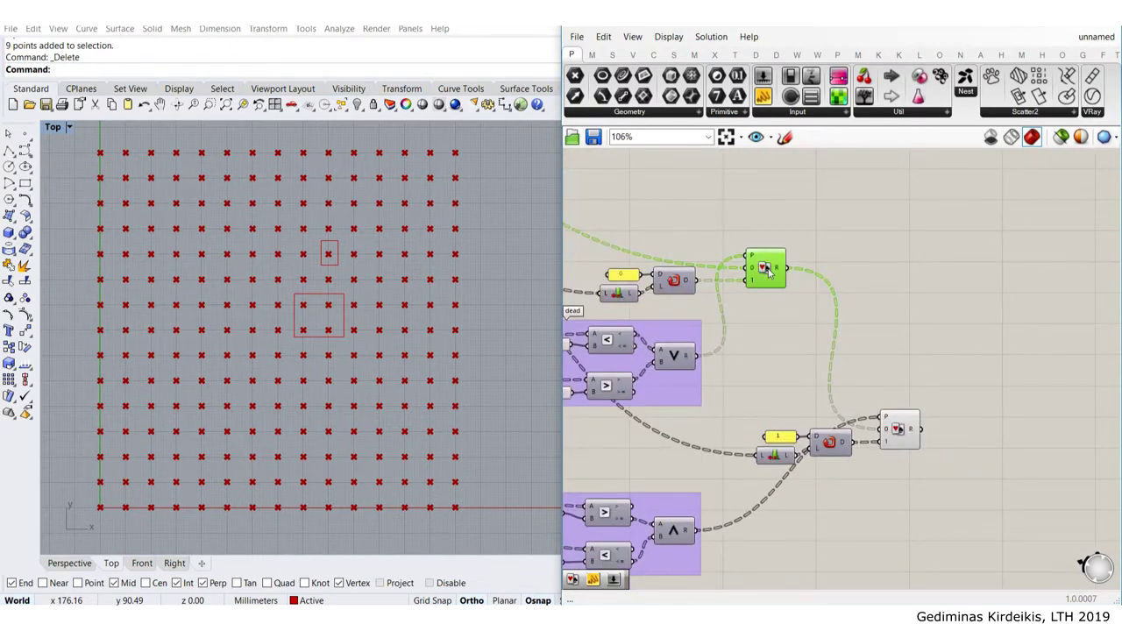
pyautogui.middleClick(767, 272)
# Inspect the second Pick'n'Choose result across its branches with a temporary enlarged panel, then remove that panel
pyautogui.scroll(3, 920, 422)
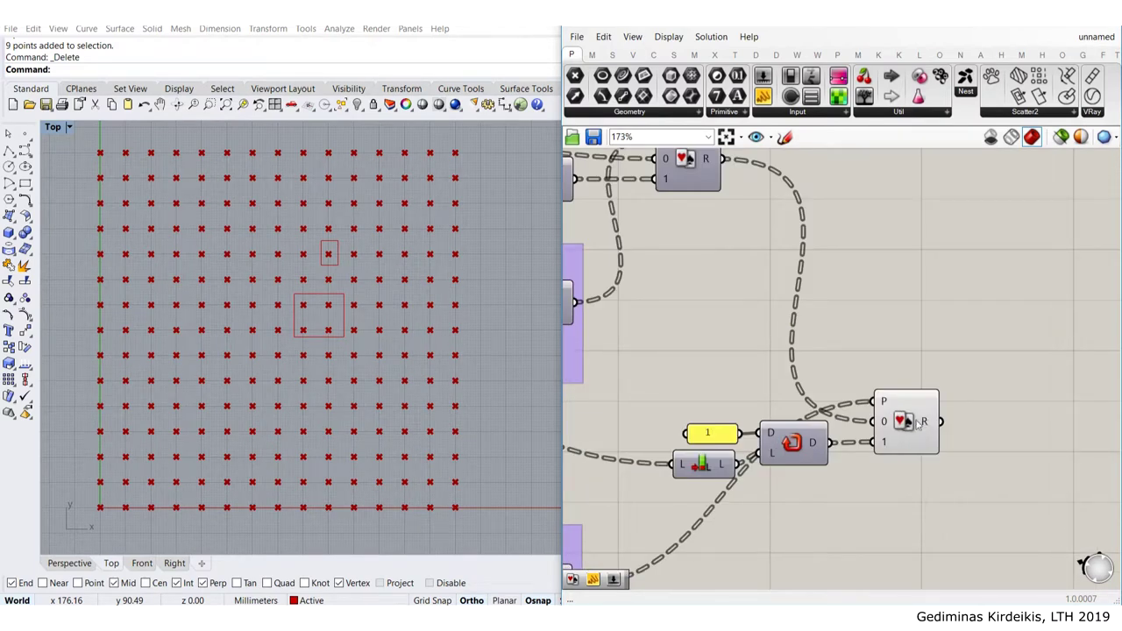
pyautogui.moveTo(925, 425)
pyautogui.moveTo(763, 96); pyautogui.dragTo(1027, 300)
pyautogui.moveTo(943, 423); pyautogui.dragTo(943, 293)
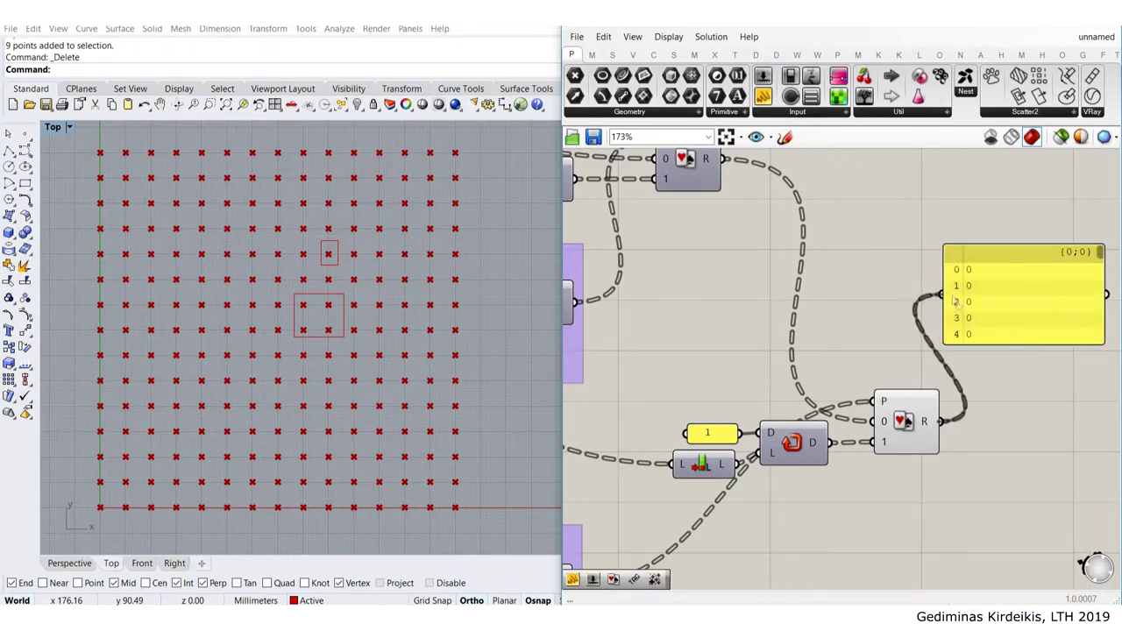
pyautogui.scroll(-3, 696, 257)
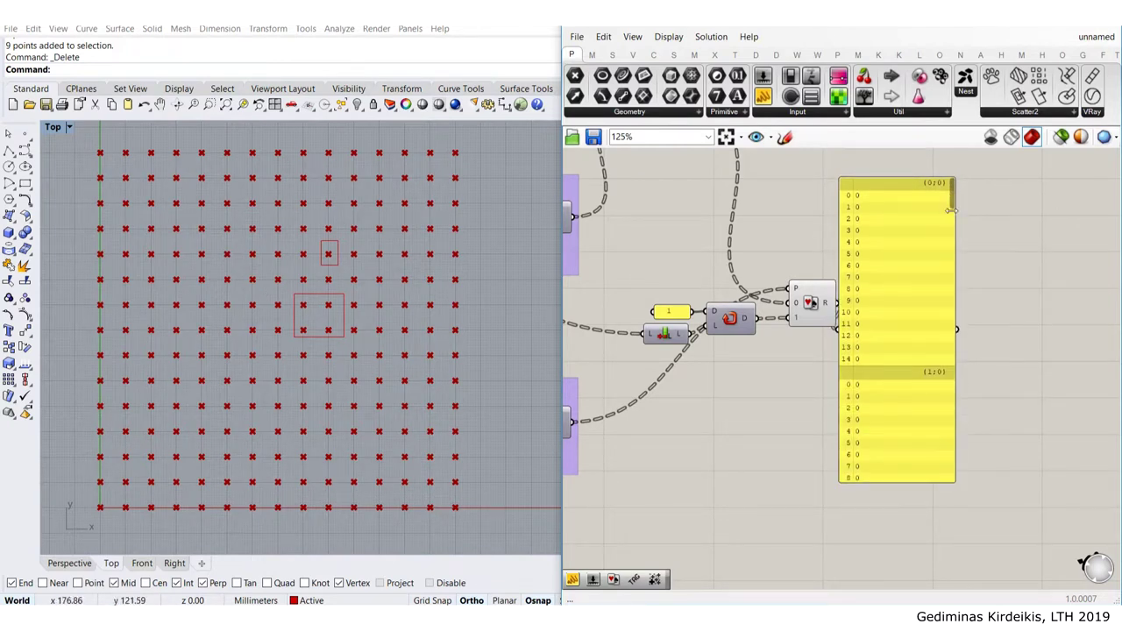
pyautogui.moveTo(954, 210); pyautogui.dragTo(943, 400)
pyautogui.scroll(3, 847, 274)
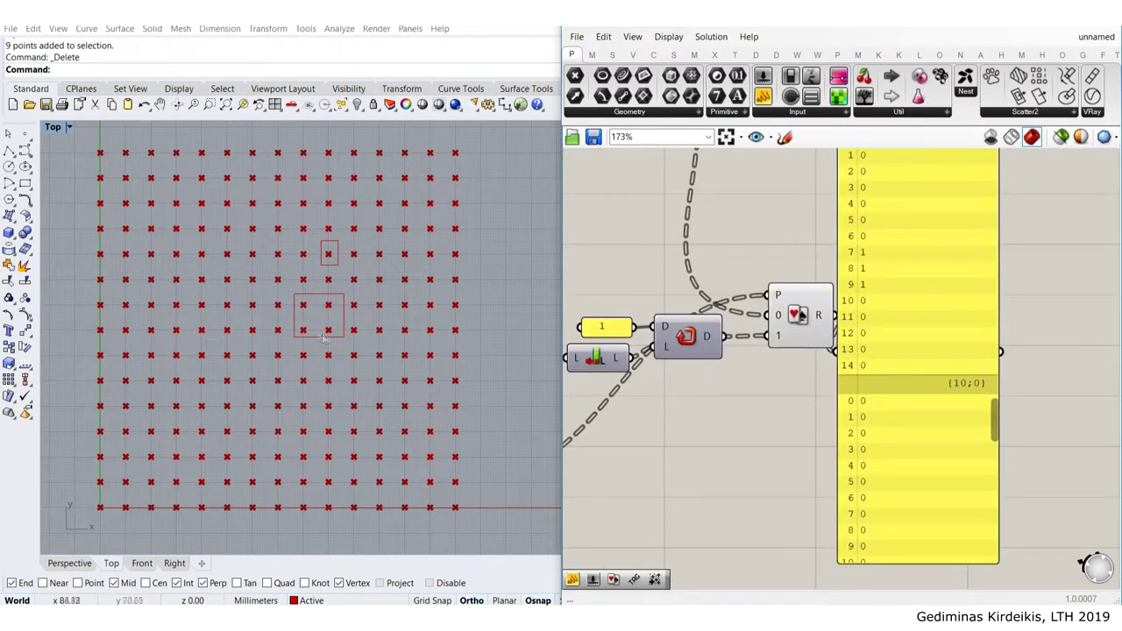
pyautogui.click(849, 308)
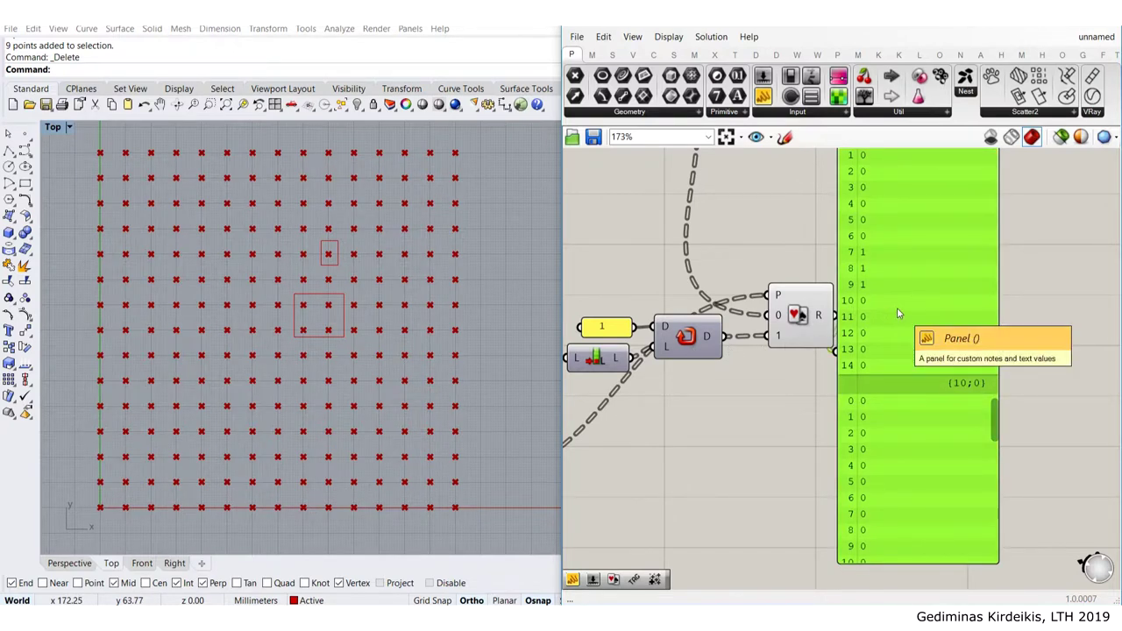
pyautogui.press('Delete')
pyautogui.scroll(-4, 876, 307)
pyautogui.scroll(-4, 760, 364)
pyautogui.moveTo(751, 306); pyautogui.dragTo(785, 355, button='right')
pyautogui.scroll(2, 793, 367)
pyautogui.scroll(2, 838, 425)
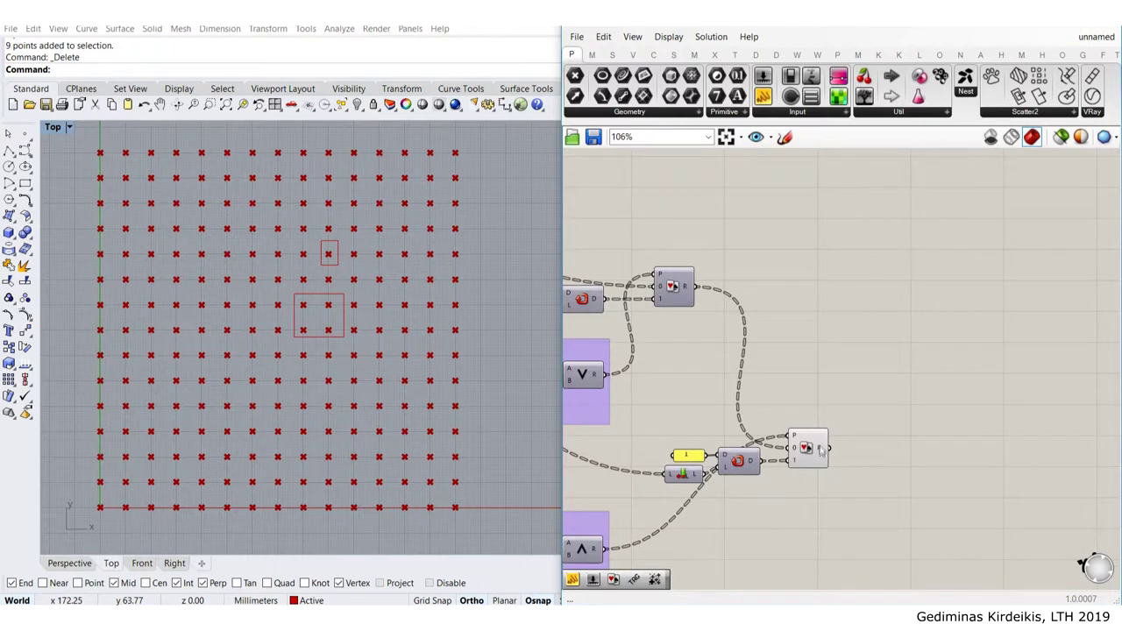
pyautogui.scroll(-2, 819, 449)
pyautogui.scroll(2, 821, 451)
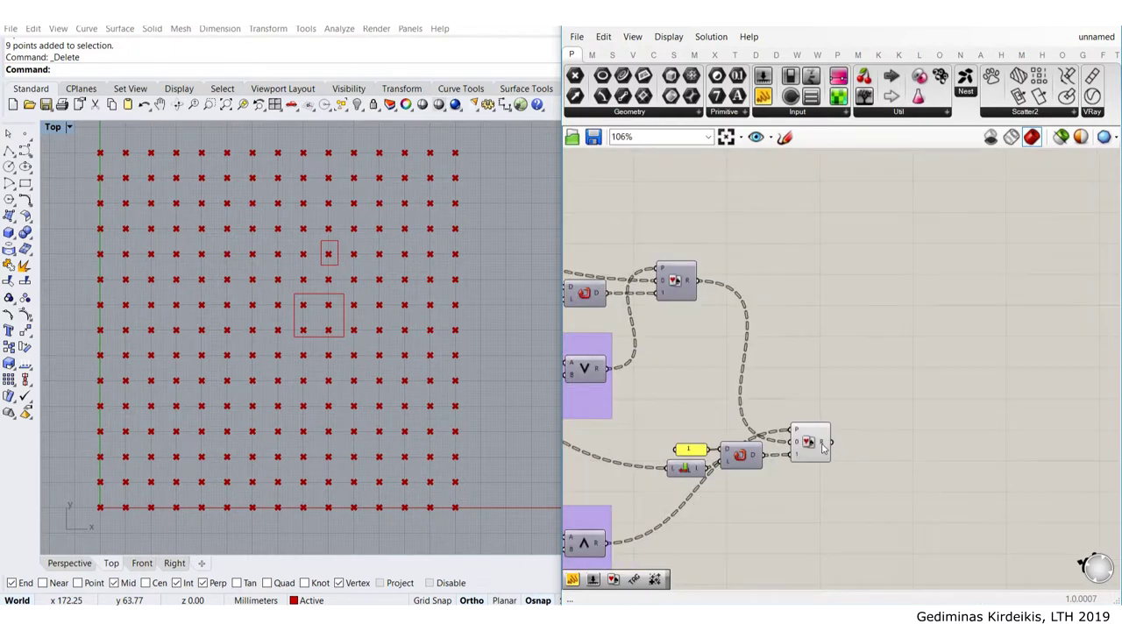
# Connect the second Pick'n'Choose result to the Loop End component's 0 or 1 input
pyautogui.scroll(-5, 822, 449)
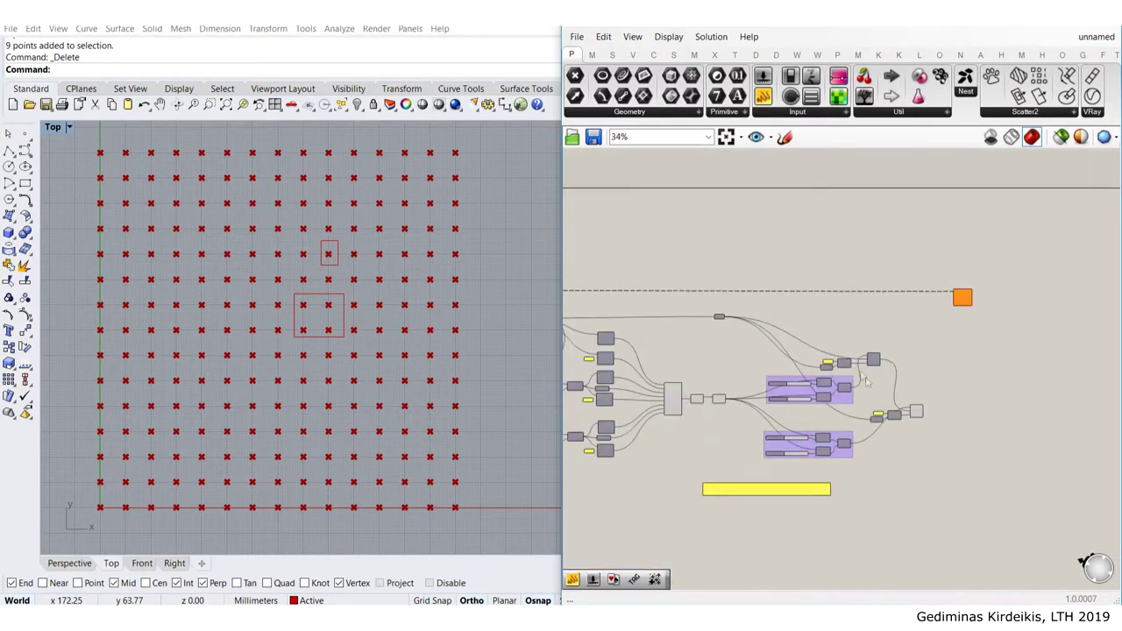
pyautogui.scroll(4, 1012, 311)
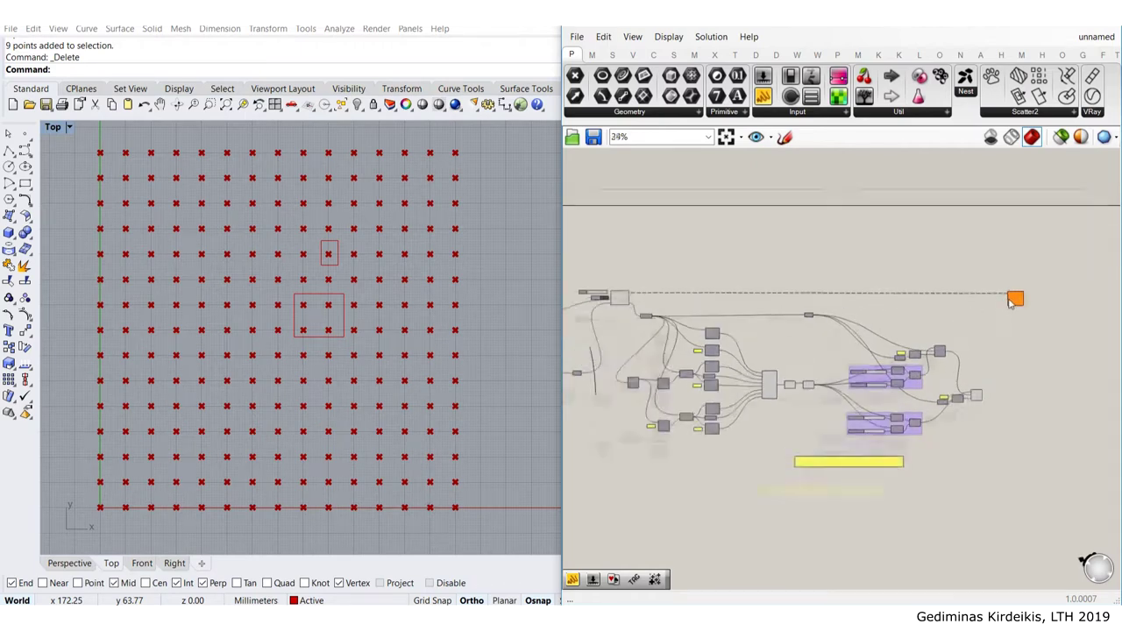
pyautogui.scroll(1, 1011, 311)
pyautogui.moveTo(1004, 368); pyautogui.dragTo(978, 313, button='right')
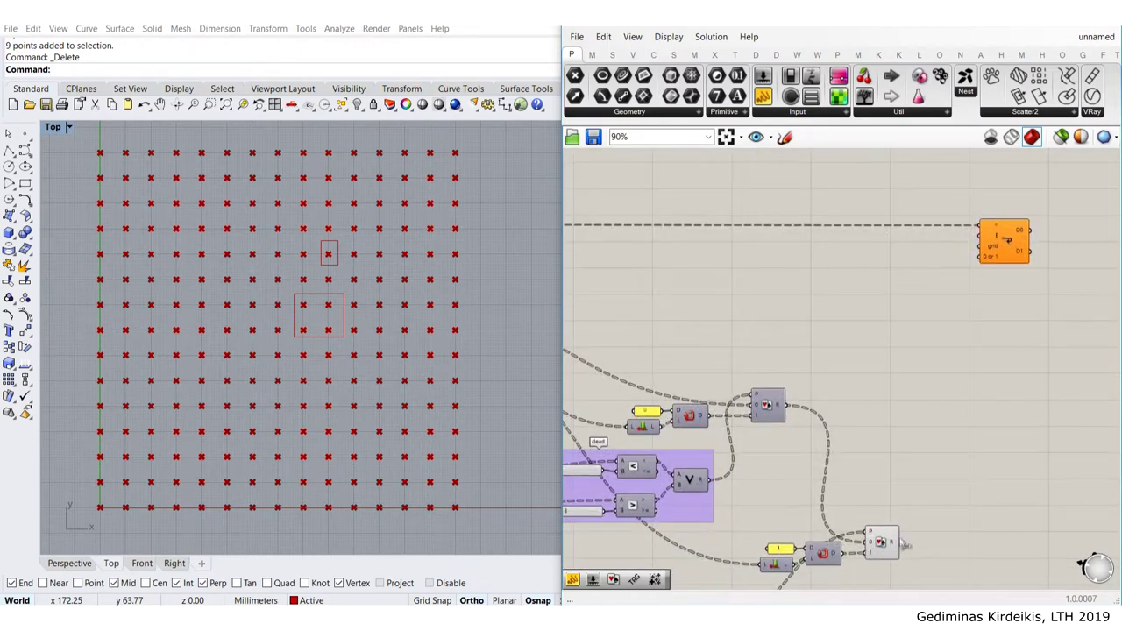
pyautogui.moveTo(907, 548); pyautogui.dragTo(979, 254)
pyautogui.scroll(-4, 981, 256)
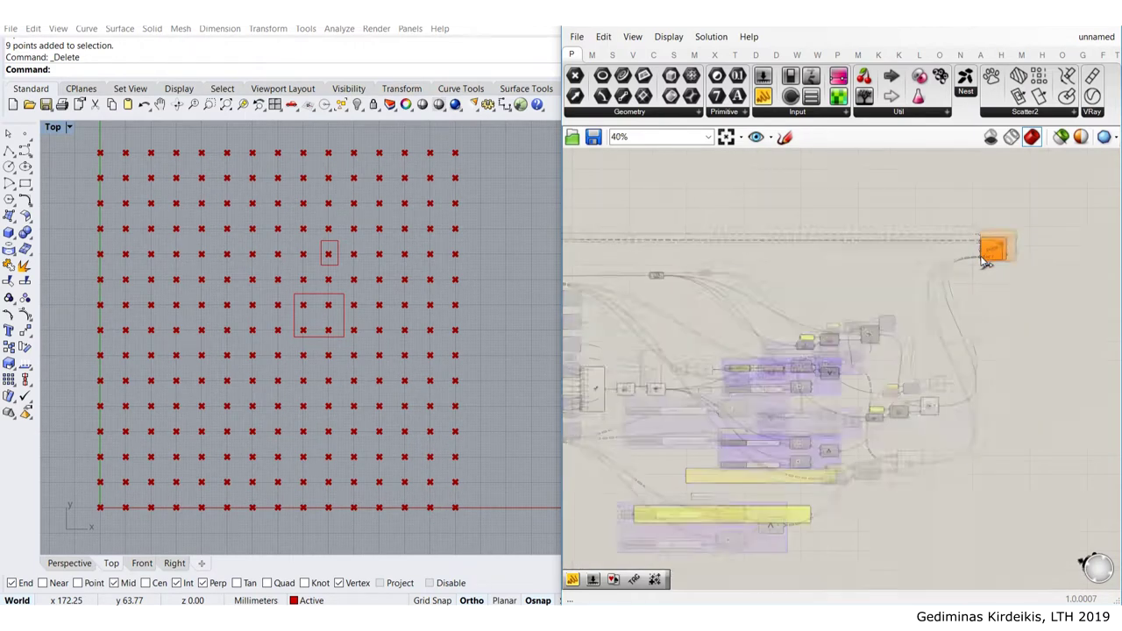
pyautogui.scroll(-2, 971, 239)
# Move the Button level with the Loop Start component's T input
pyautogui.moveTo(810, 238); pyautogui.dragTo(887, 226, button='right')
pyautogui.scroll(4, 759, 198)
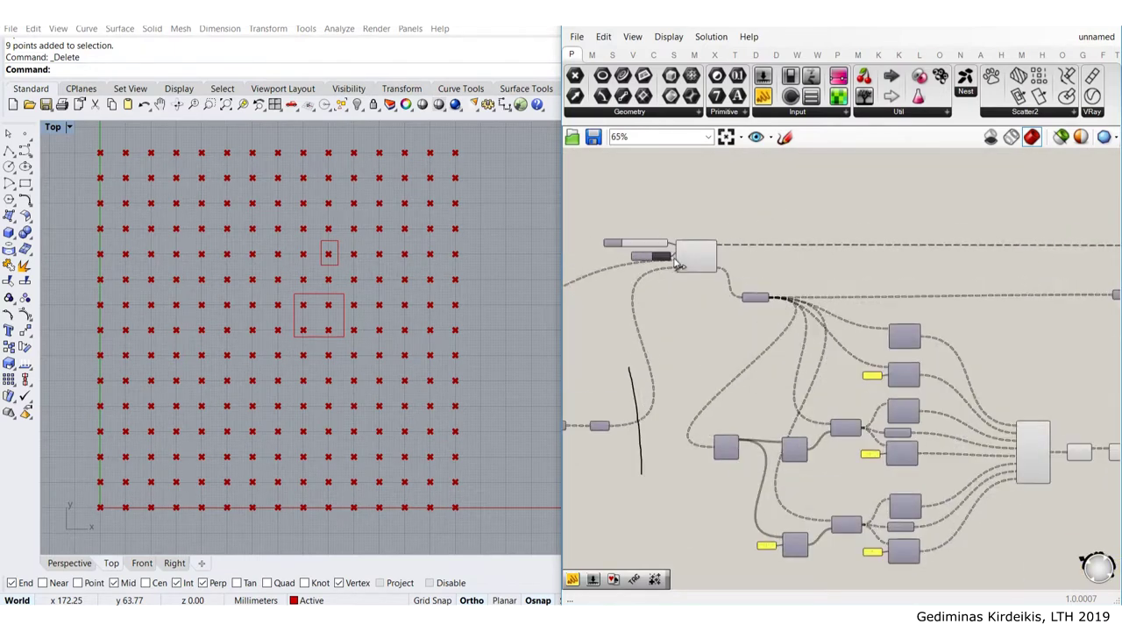
pyautogui.scroll(5, 760, 351)
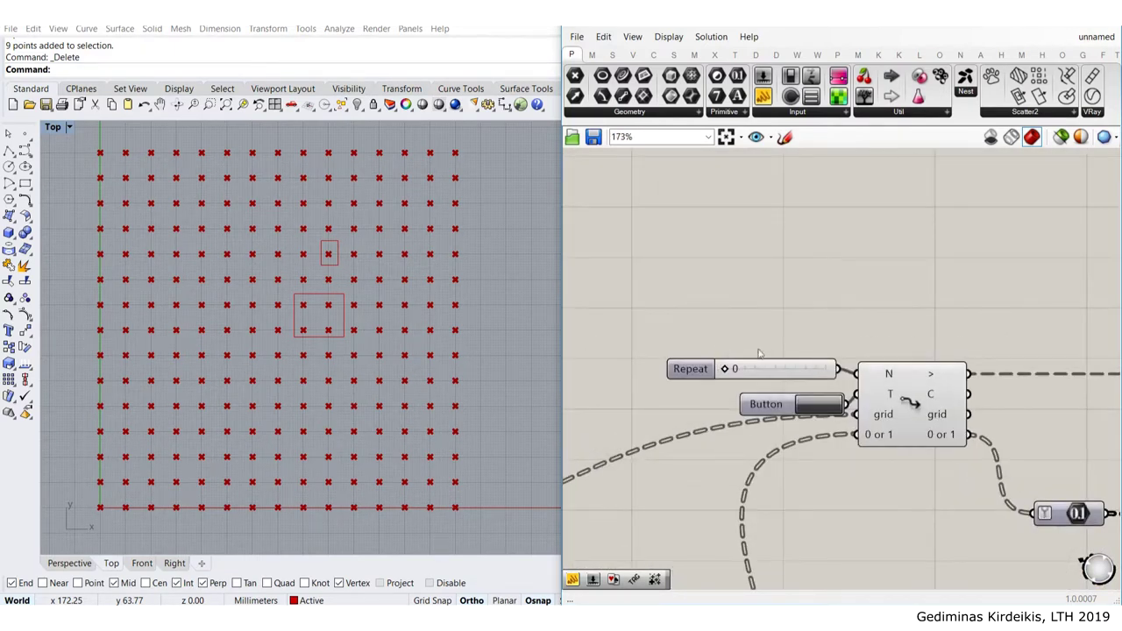
pyautogui.moveTo(768, 412); pyautogui.dragTo(786, 396)
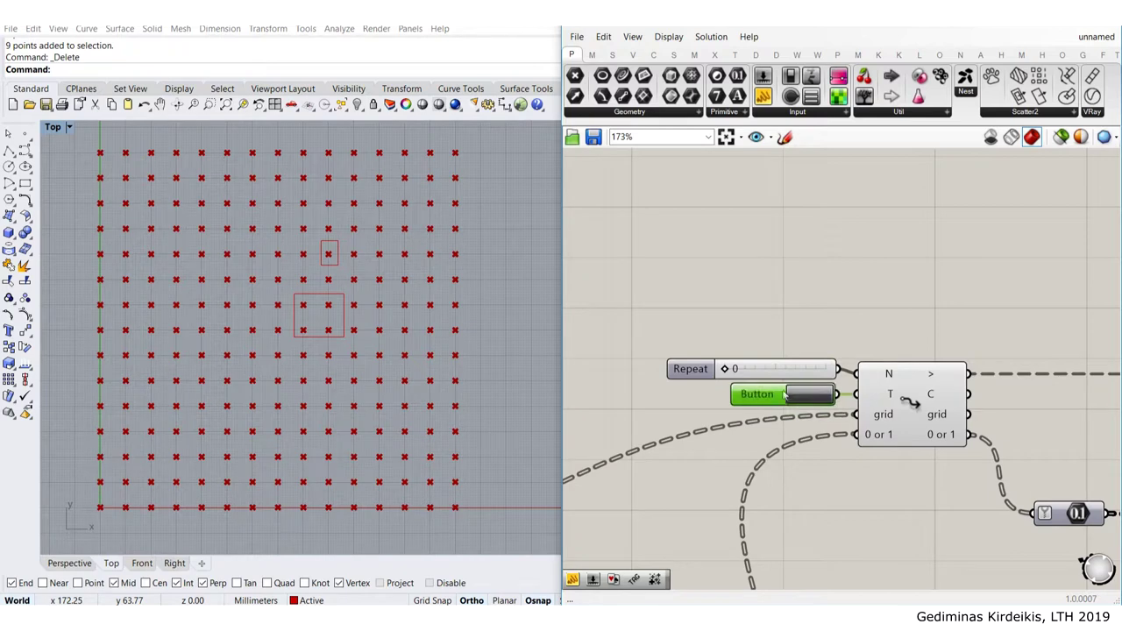
pyautogui.scroll(-6, 795, 397)
pyautogui.scroll(2, 927, 250)
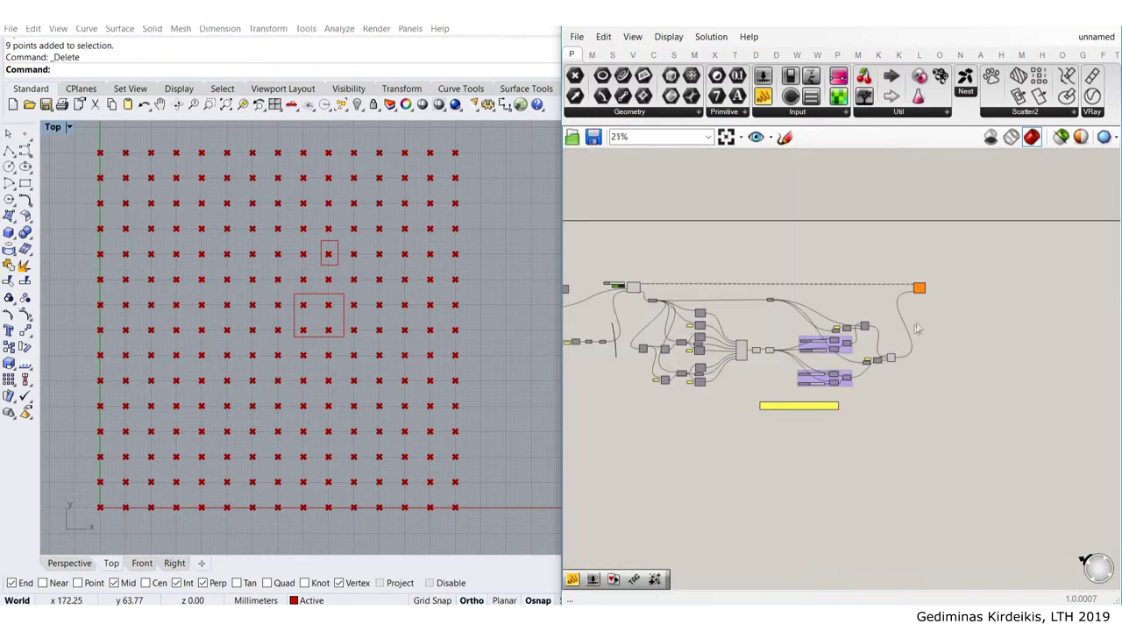
pyautogui.moveTo(928, 250); pyautogui.dragTo(944, 248)
pyautogui.click(897, 200)
# Move the number container that feeds the two Pick'n'Choose components lower, away from the loop wires
pyautogui.scroll(5, 749, 294)
pyautogui.moveTo(748, 298)
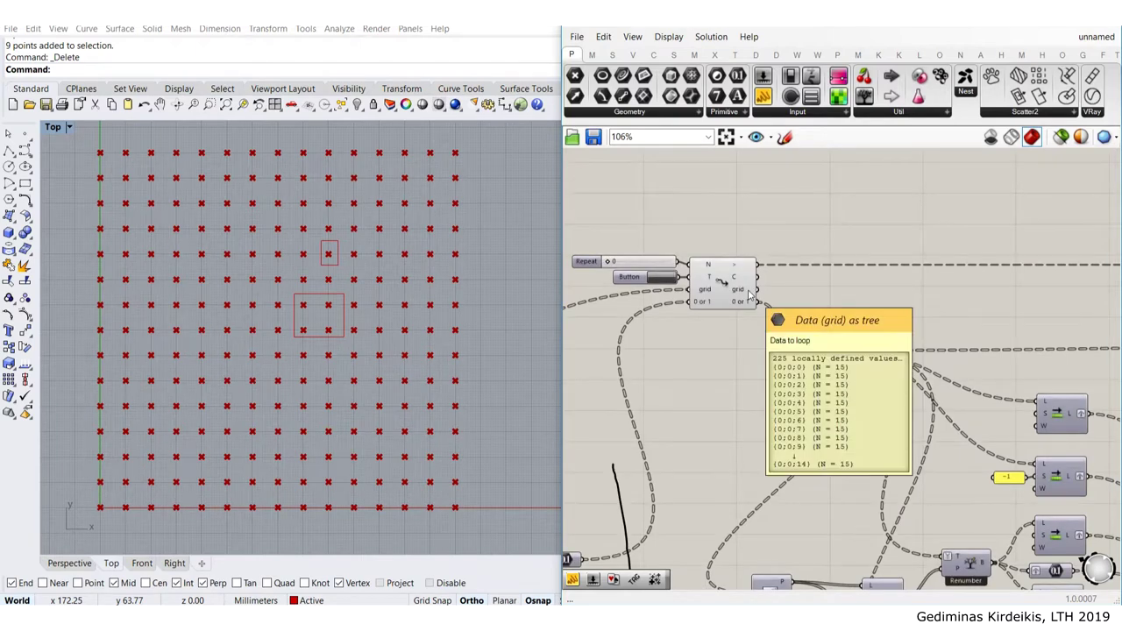
pyautogui.scroll(-6, 749, 294)
pyautogui.moveTo(956, 302); pyautogui.dragTo(691, 261, button='right')
pyautogui.scroll(3, 762, 286)
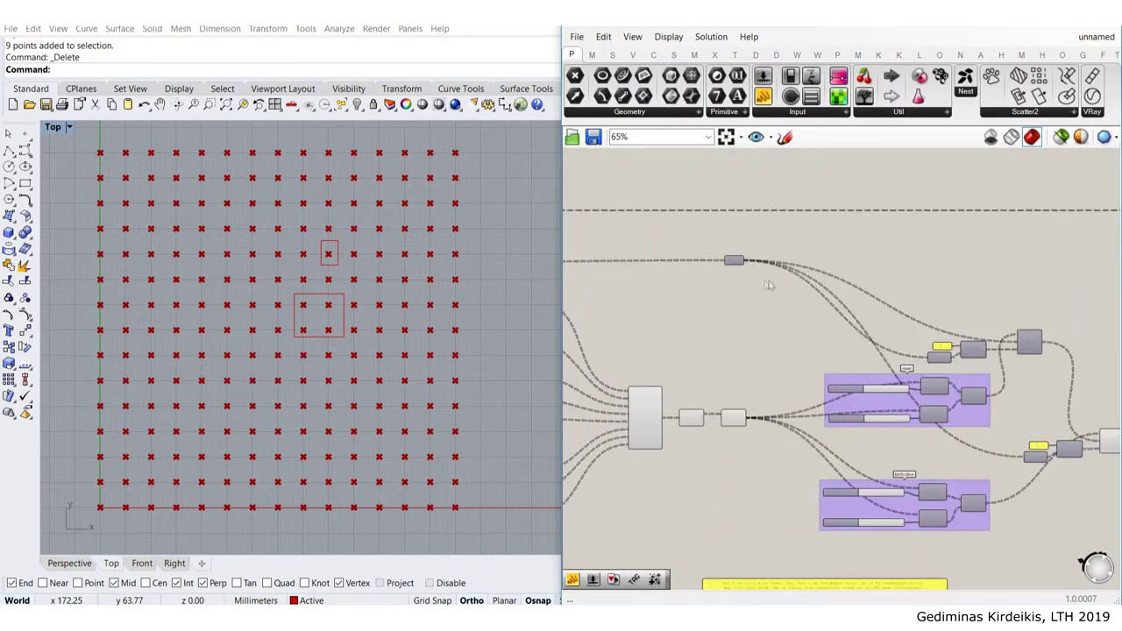
pyautogui.moveTo(742, 261); pyautogui.dragTo(735, 289)
pyautogui.click(831, 266)
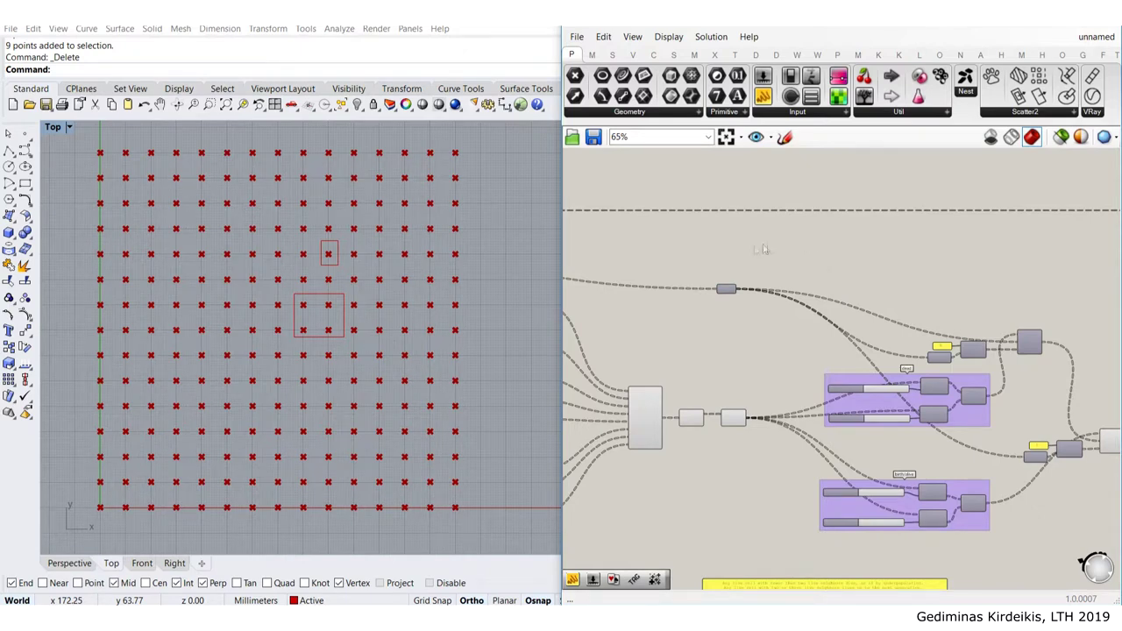
# Connect the Loop Start's grid output to the Loop End's grid input
pyautogui.moveTo(796, 287); pyautogui.dragTo(852, 352, button='right')
pyautogui.scroll(-2, 792, 327)
pyautogui.moveTo(766, 329); pyautogui.dragTo(891, 301, button='right')
pyautogui.scroll(4, 641, 289)
pyautogui.scroll(2, 688, 274)
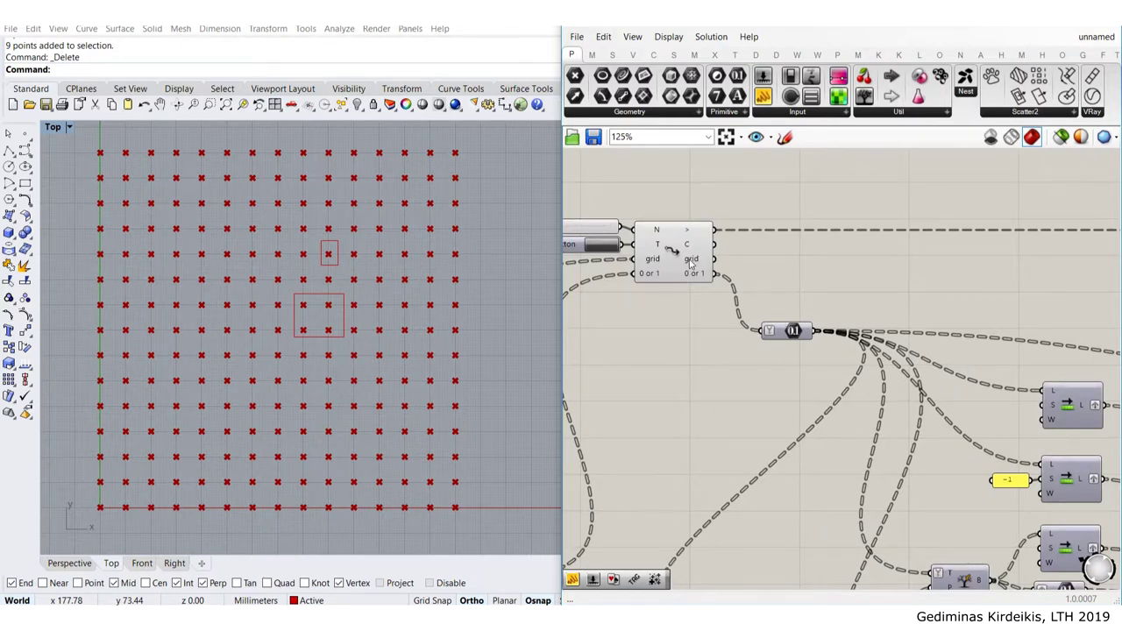
pyautogui.scroll(-5, 598, 237)
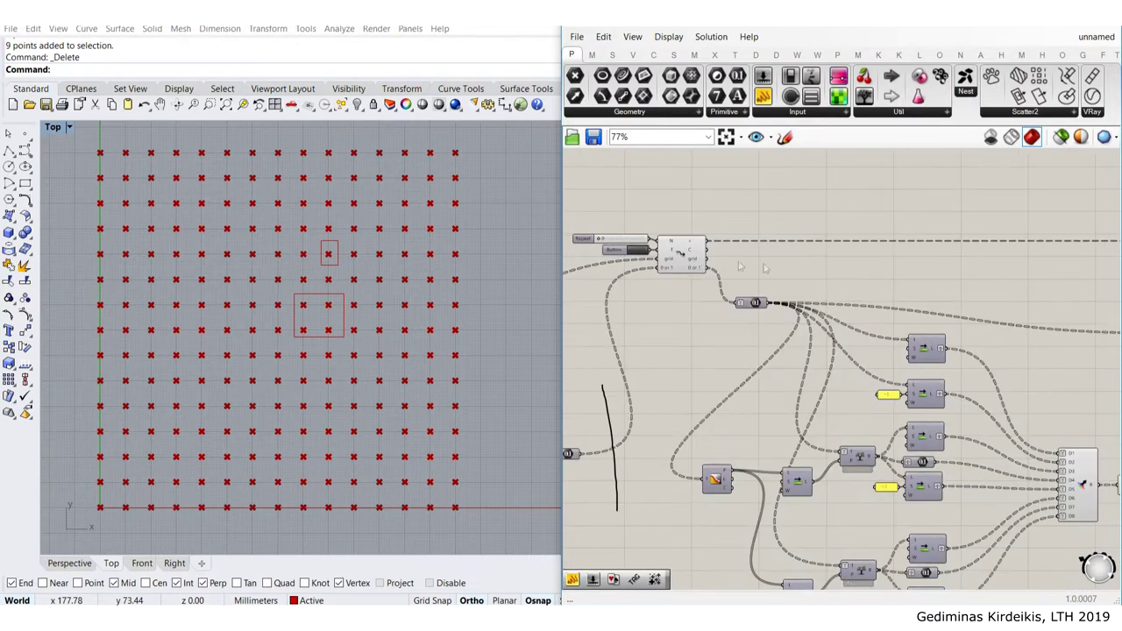
pyautogui.moveTo(858, 265); pyautogui.dragTo(668, 260, button='right')
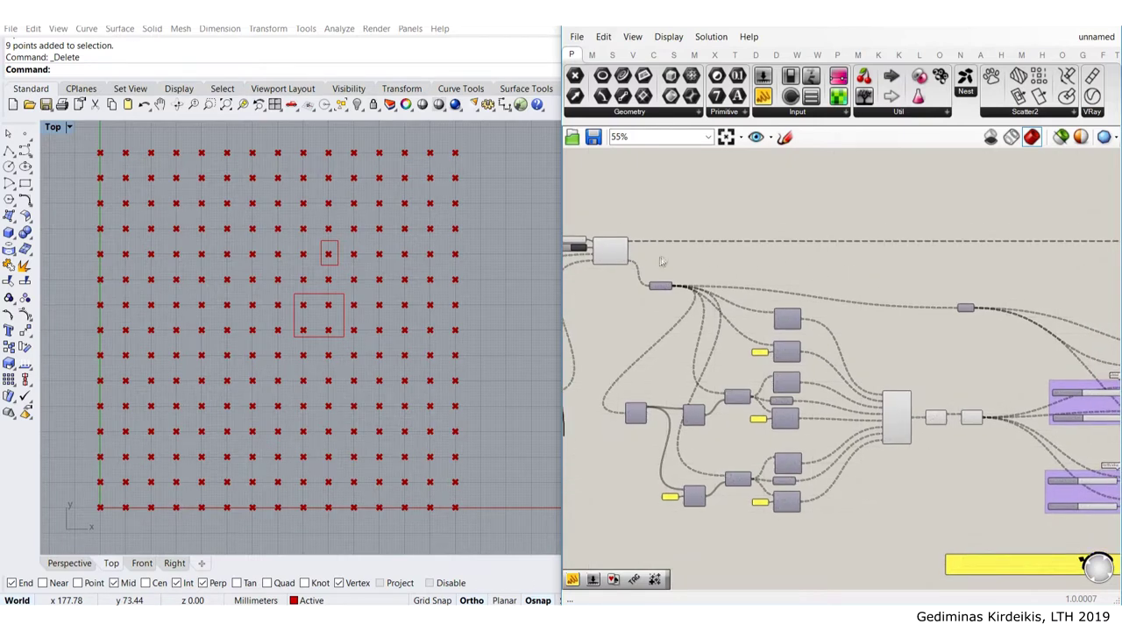
pyautogui.scroll(-1, 646, 264)
pyautogui.scroll(-1, 635, 265)
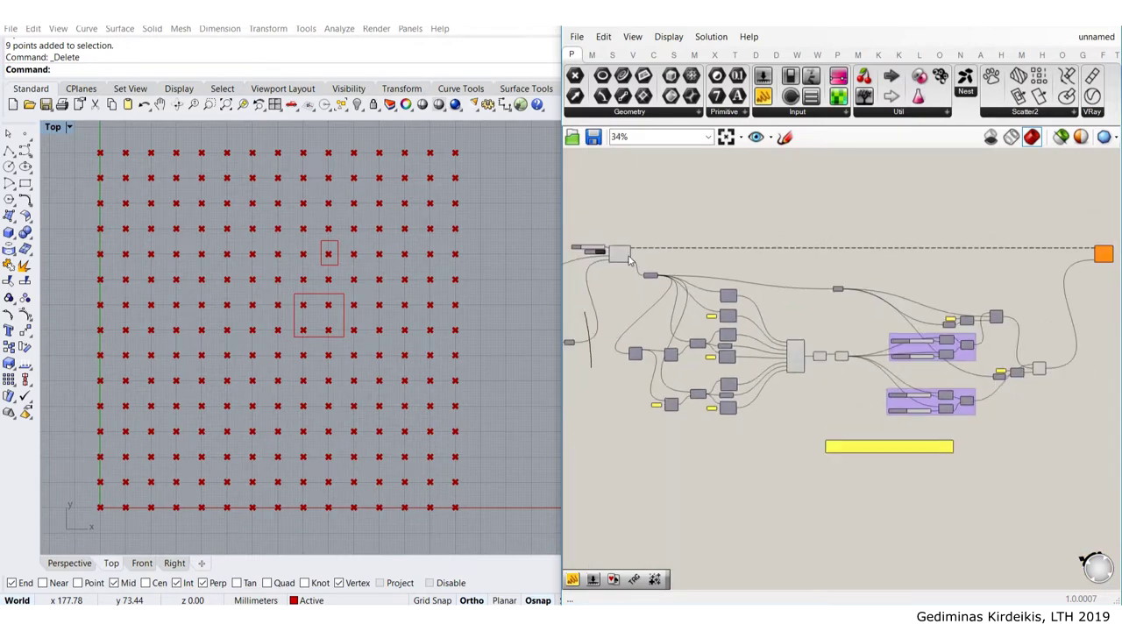
pyautogui.scroll(8, 902, 244)
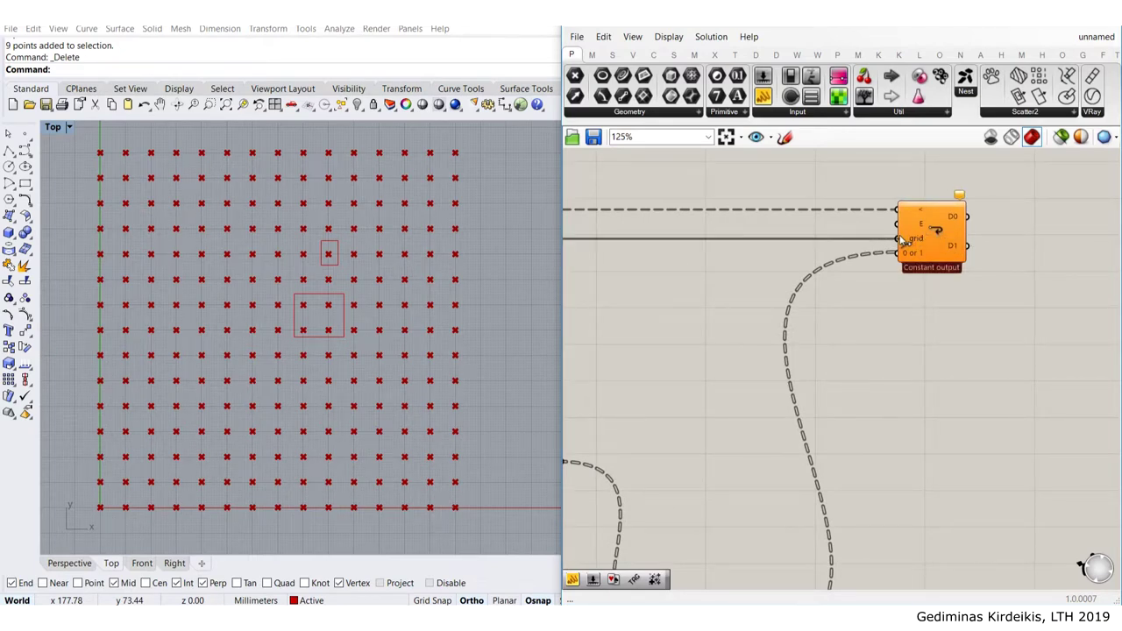
pyautogui.moveTo(900, 237); pyautogui.dragTo(900, 237)
pyautogui.scroll(-4, 900, 349)
# Turn off the previews of the merge component, the two components after it and the second Pick'n'Choose
pyautogui.moveTo(673, 335); pyautogui.dragTo(833, 288, button='right')
pyautogui.scroll(-5, 845, 288)
pyautogui.scroll(4, 874, 285)
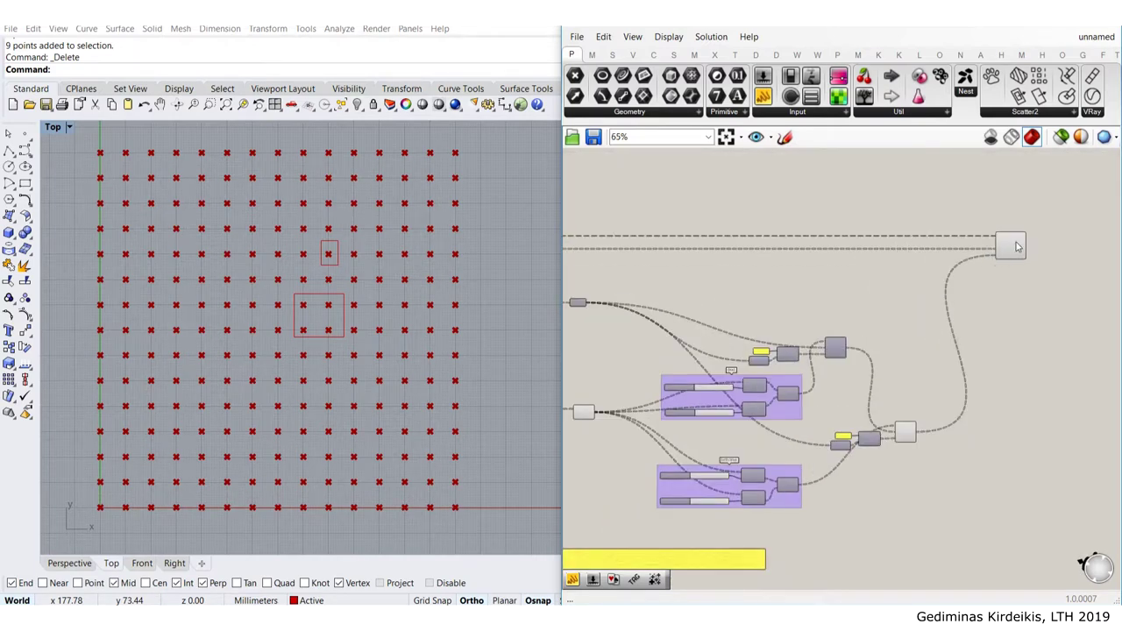
pyautogui.scroll(2, 1017, 247)
pyautogui.moveTo(997, 255); pyautogui.dragTo(642, 243, button='right')
pyautogui.scroll(-3, 708, 252)
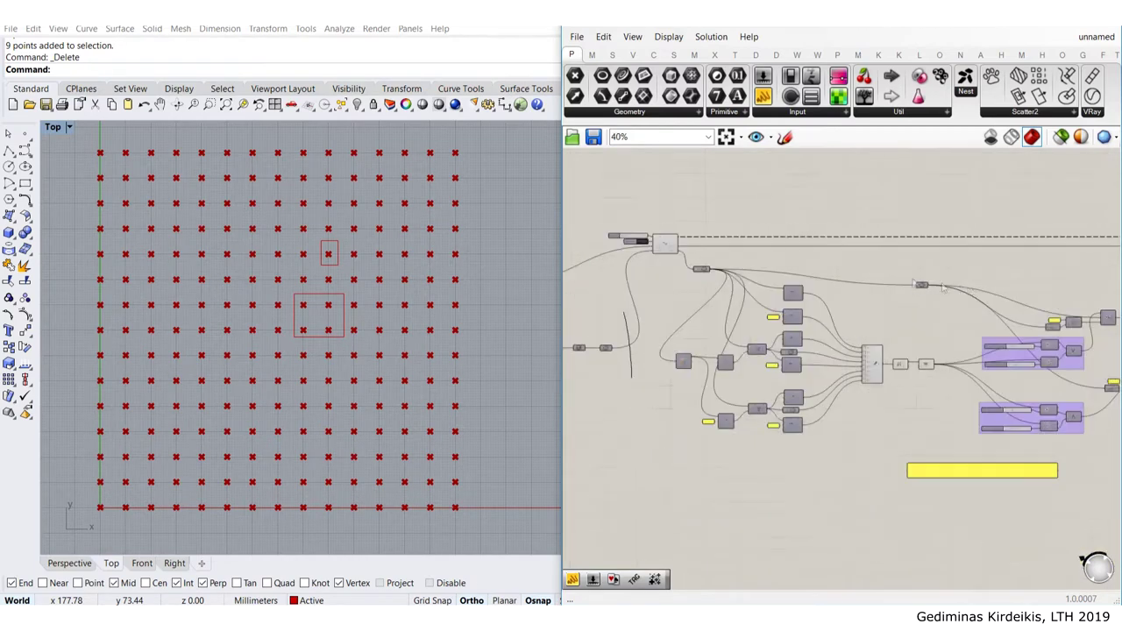
pyautogui.moveTo(1017, 282); pyautogui.dragTo(884, 232, button='right')
pyautogui.middleClick(734, 311)
pyautogui.middleClick(1024, 326)
pyautogui.click(1069, 280)
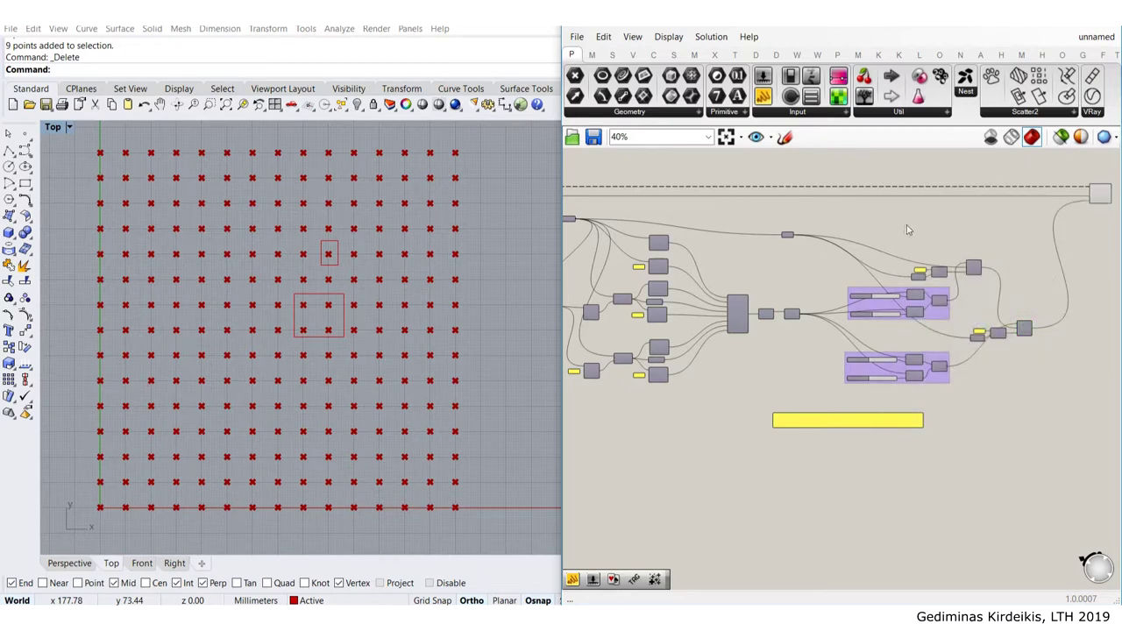
# Add a Cull Pattern component between the grid wire and the first Pick'n'Choose
pyautogui.scroll(-5, 703, 211)
pyautogui.moveTo(970, 237); pyautogui.dragTo(749, 262, button='right')
pyautogui.scroll(4, 804, 261)
pyautogui.doubleClick(804, 259)
pyautogui.write('cul')
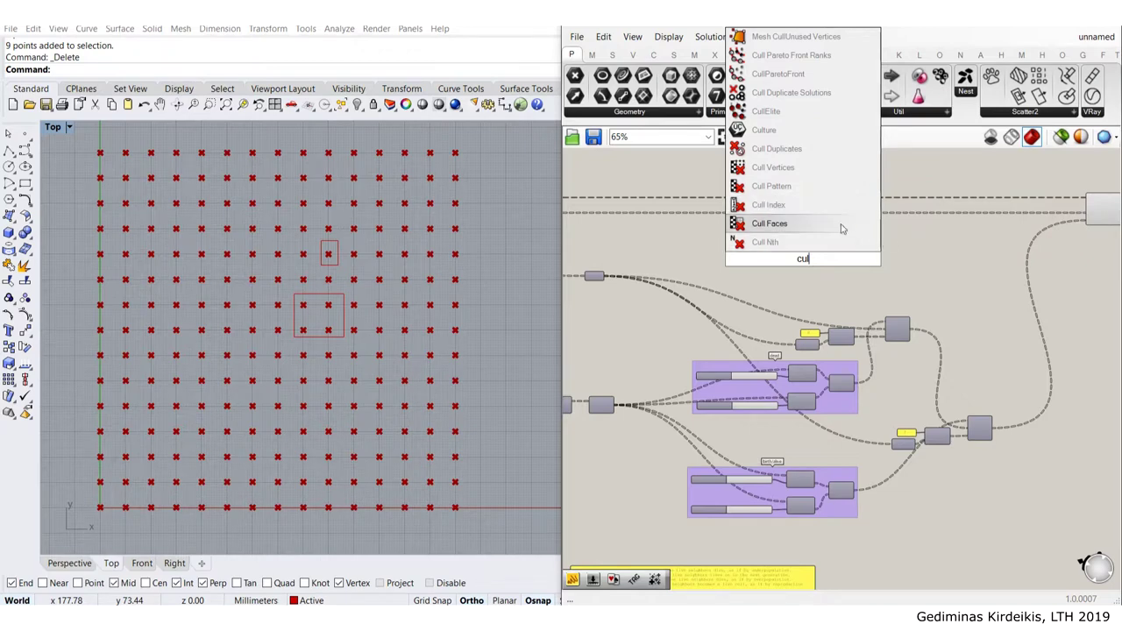
pyautogui.click(831, 192)
# Connect the Loop Start's grid output to the Cull Pattern's list input
pyautogui.scroll(3, 786, 273)
pyautogui.moveTo(786, 273); pyautogui.dragTo(929, 291, button='right')
pyautogui.scroll(-5, 940, 283)
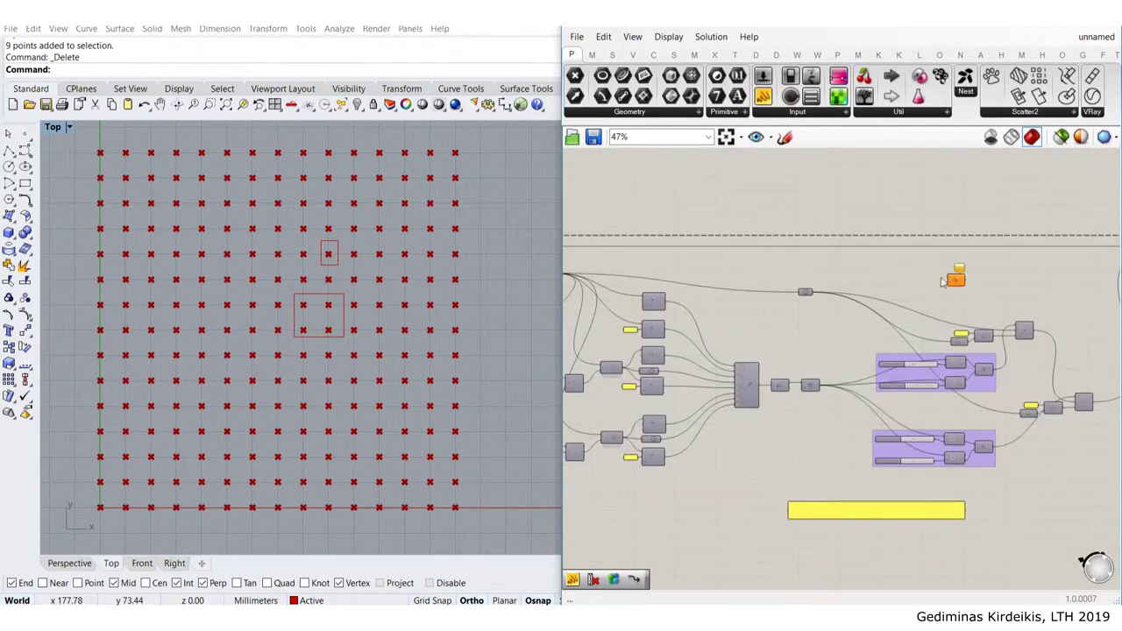
pyautogui.moveTo(872, 270); pyautogui.dragTo(756, 255)
pyautogui.moveTo(689, 270); pyautogui.dragTo(891, 289, button='right')
pyautogui.scroll(4, 719, 266)
pyautogui.moveTo(724, 264); pyautogui.dragTo(1056, 282)
pyautogui.scroll(-4, 1027, 282)
pyautogui.click(1027, 285)
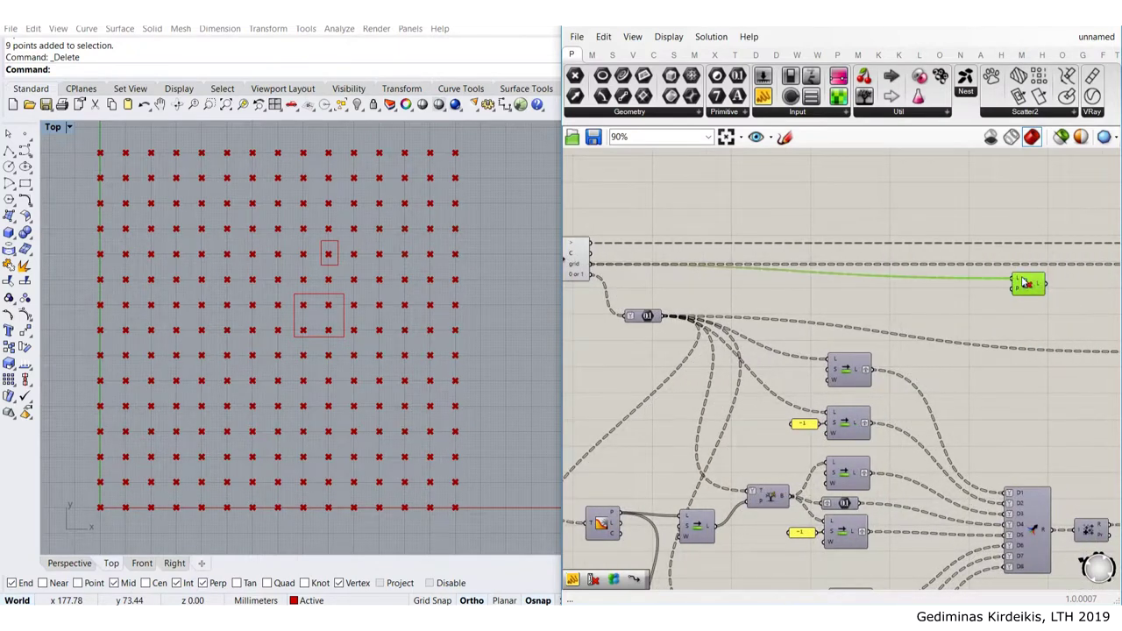
# Connect the second Pick'n'Choose result to the Cull Pattern's P input
pyautogui.moveTo(960, 290); pyautogui.dragTo(749, 268, button='right')
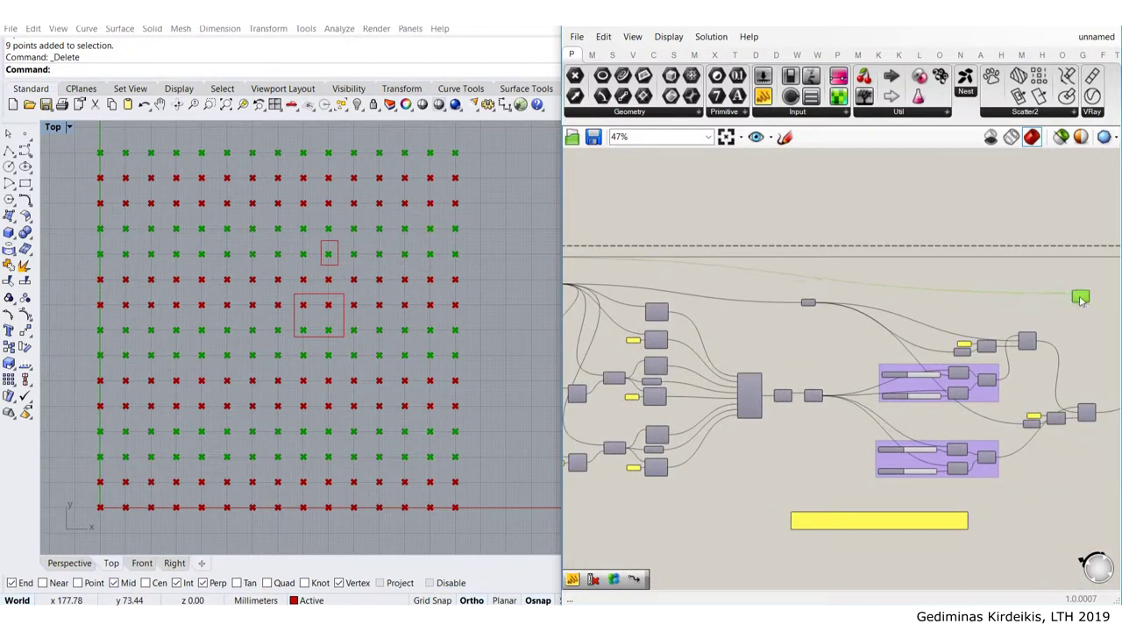
pyautogui.moveTo(1080, 300); pyautogui.dragTo(887, 294, button='right')
pyautogui.scroll(4, 907, 424)
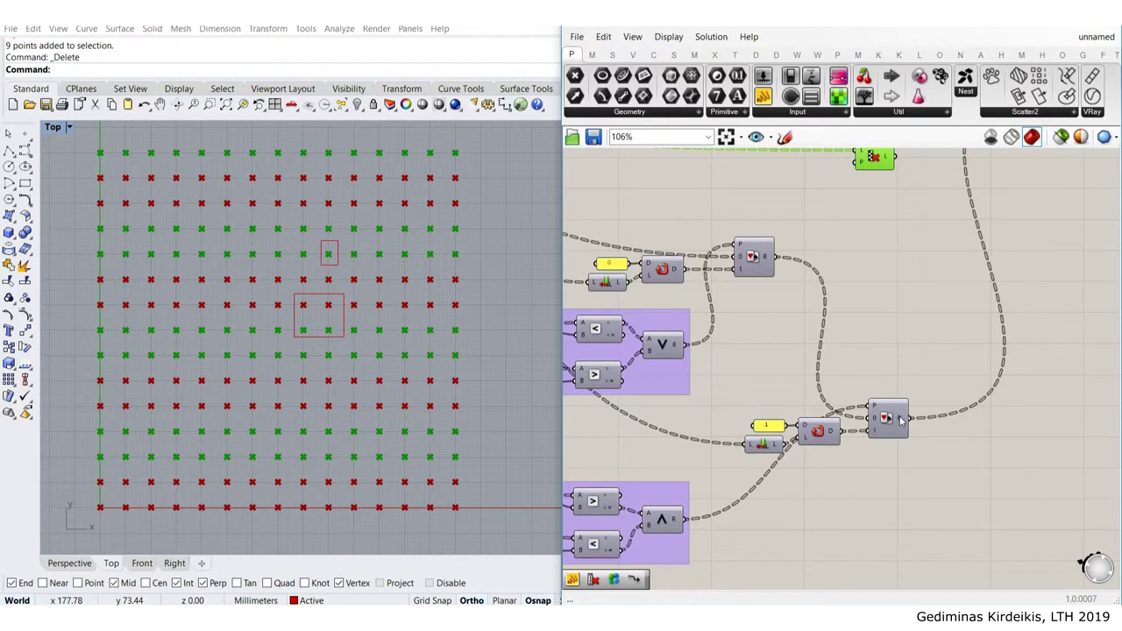
pyautogui.moveTo(900, 422)
pyautogui.moveTo(861, 338); pyautogui.dragTo(870, 402, button='right')
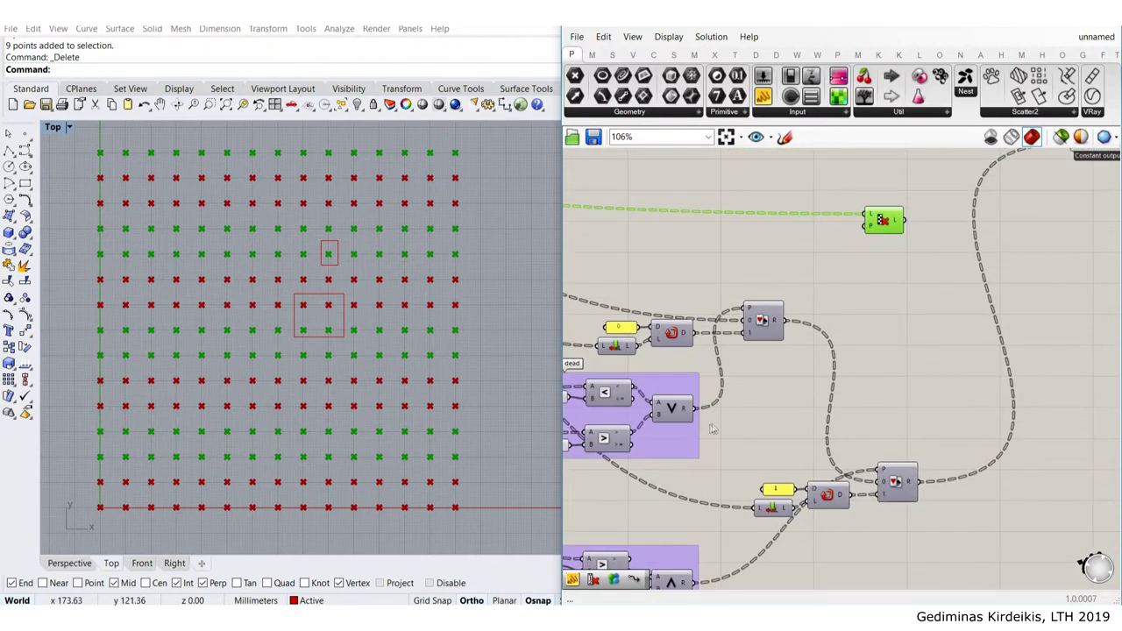
pyautogui.scroll(-2, 712, 428)
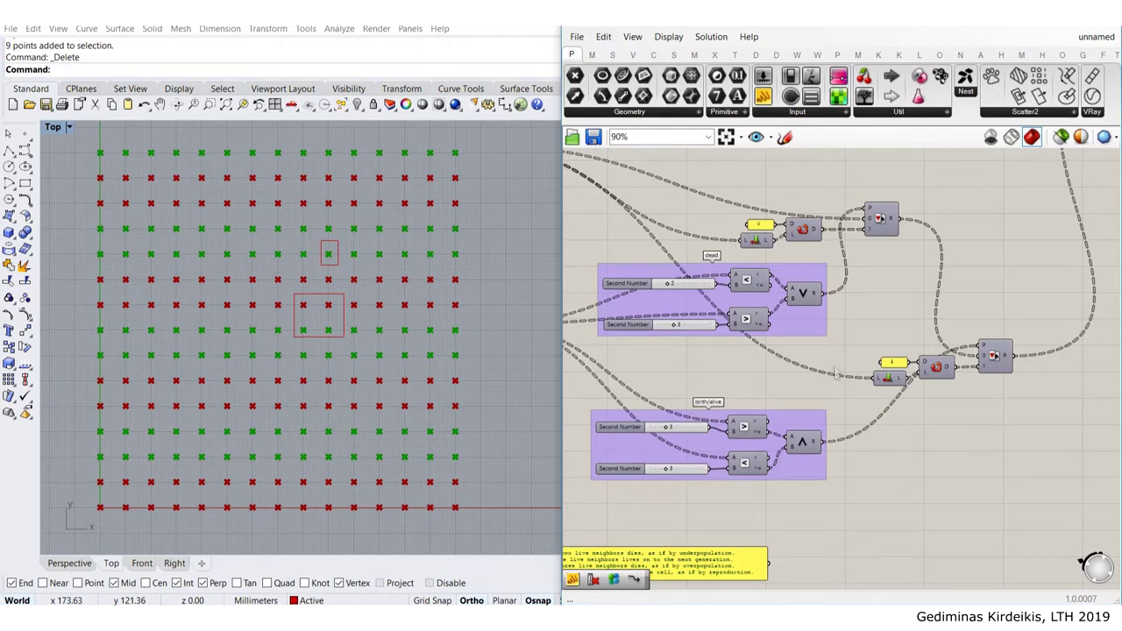
pyautogui.scroll(-4, 786, 522)
pyautogui.scroll(4, 853, 431)
pyautogui.moveTo(920, 280); pyautogui.dragTo(914, 220)
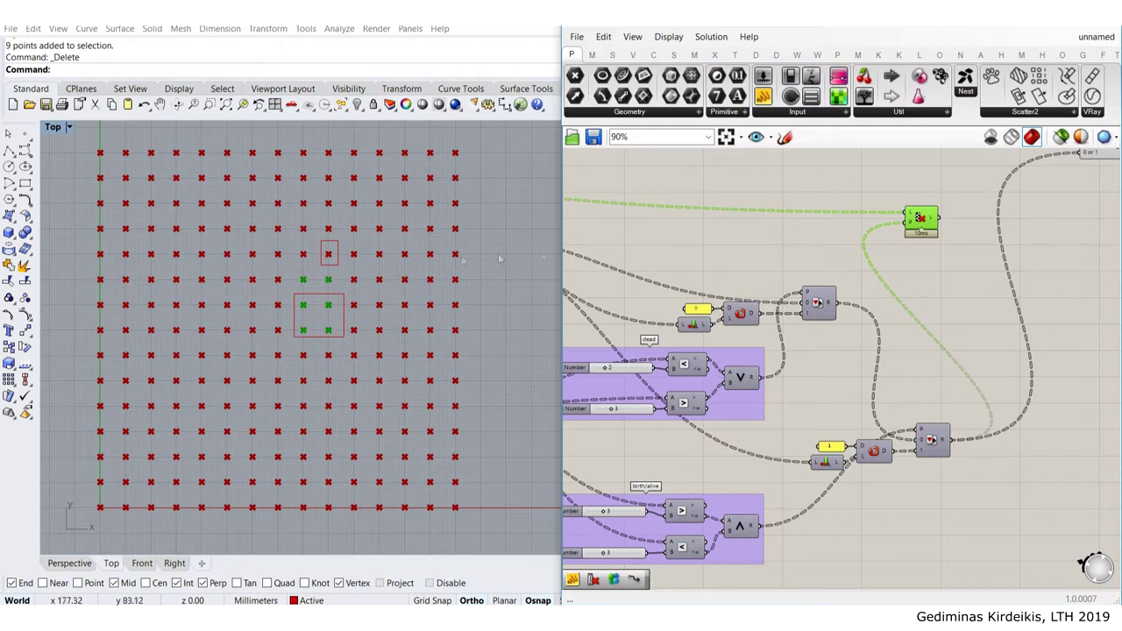
# Move the Cull Pattern component past the second Pick'n'Choose, directly below the Loop End
pyautogui.moveTo(910, 249); pyautogui.dragTo(833, 354, button='right')
pyautogui.moveTo(837, 326); pyautogui.dragTo(834, 301)
pyautogui.click(886, 280)
pyautogui.moveTo(885, 282); pyautogui.dragTo(860, 328, button='right')
pyautogui.moveTo(835, 335); pyautogui.dragTo(1025, 428)
pyautogui.moveTo(1010, 402); pyautogui.dragTo(795, 293, button='right')
# Add a Cloud Display component and connect the Cull Pattern's output to its P input
pyautogui.doubleClick(906, 351)
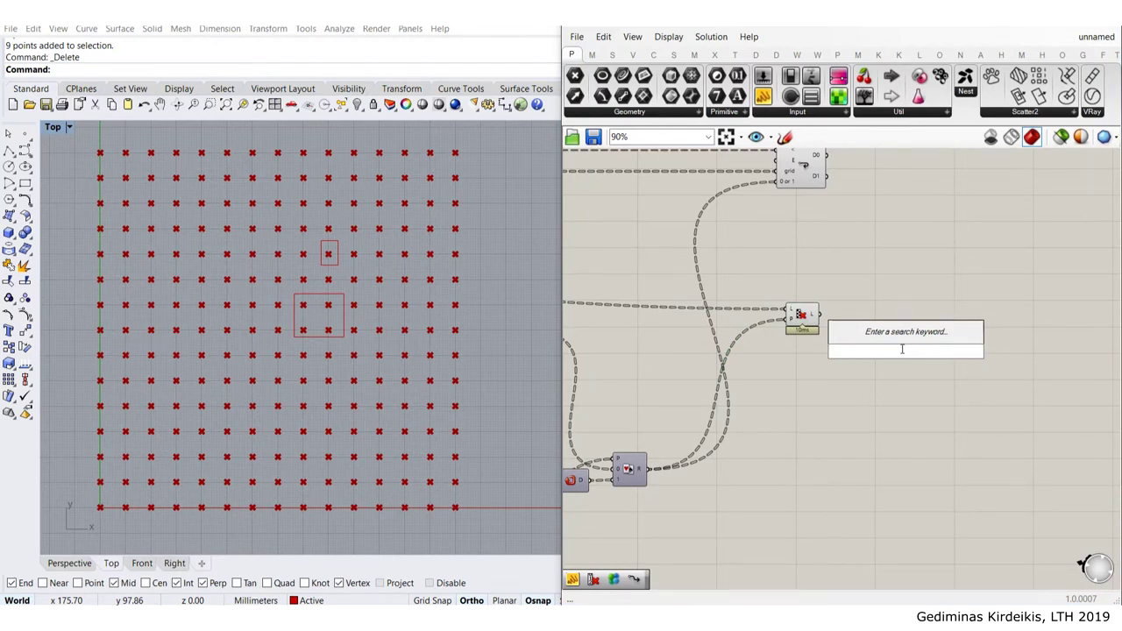
pyautogui.click(882, 383)
pyautogui.doubleClick(882, 383)
pyautogui.write('point cloud')
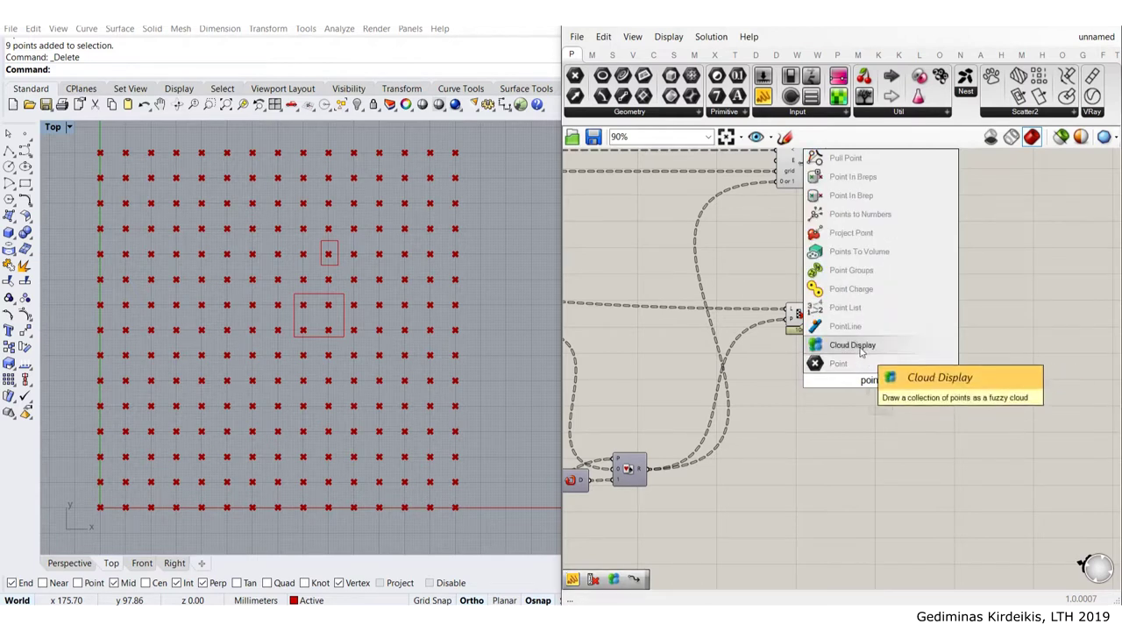
pyautogui.press('Return')
pyautogui.moveTo(879, 378); pyautogui.dragTo(924, 324)
# Create a number slider with value 5 and connect it to the Cloud Display's S input
pyautogui.doubleClick(887, 365)
pyautogui.write('5')
pyautogui.press('Return')
pyautogui.scroll(3, 912, 359)
pyautogui.moveTo(942, 360); pyautogui.dragTo(989, 305)
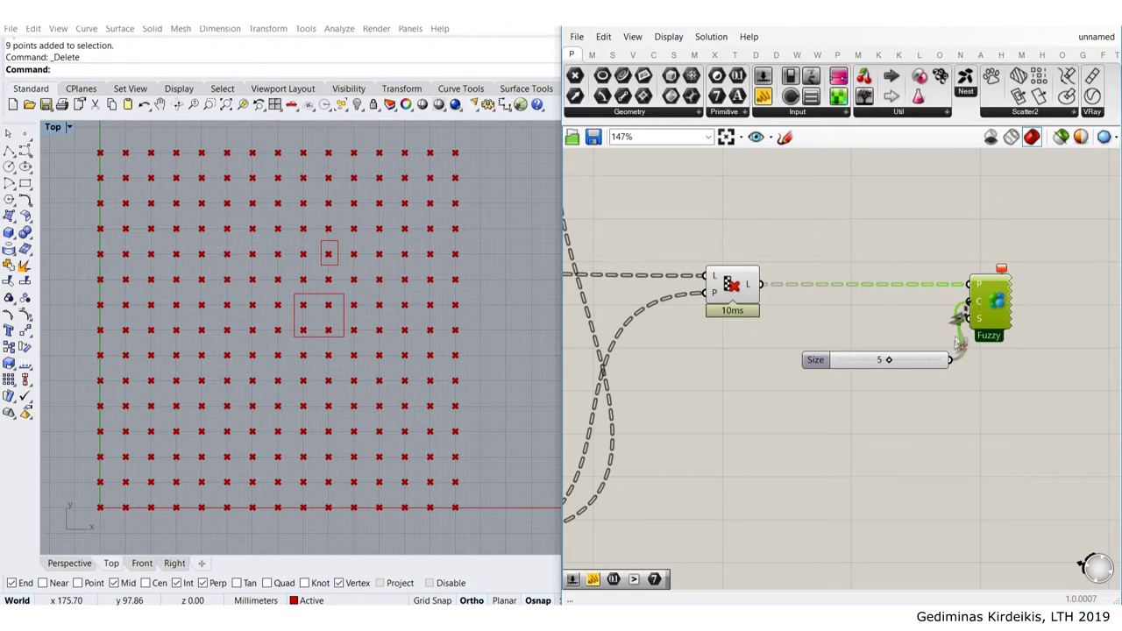
pyautogui.moveTo(959, 344); pyautogui.dragTo(957, 361)
pyautogui.click(956, 331)
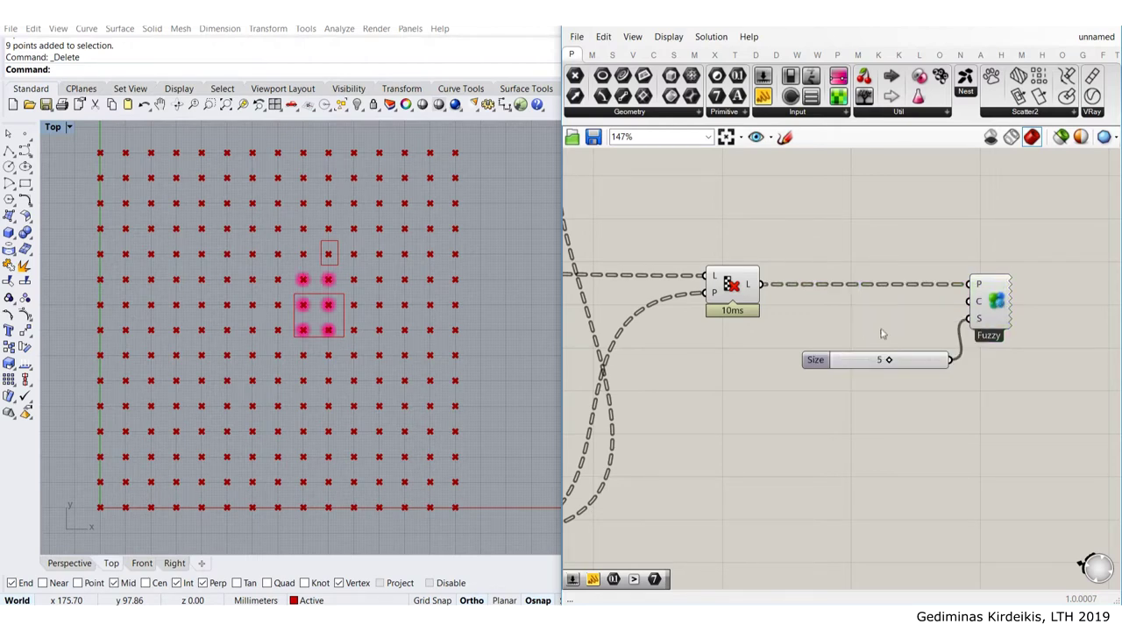
# Set the Size slider to 7
pyautogui.scroll(3, 882, 330)
pyautogui.moveTo(902, 380); pyautogui.dragTo(927, 380)
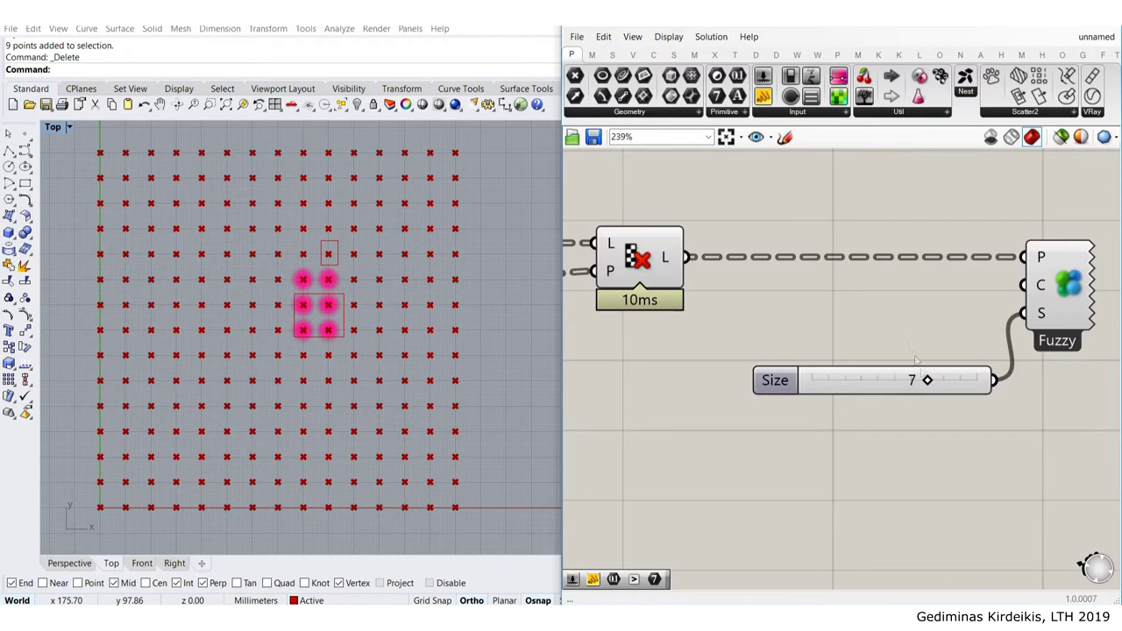
pyautogui.scroll(-3, 834, 329)
# Turn off the previews of the Cull Pattern and Loop End components
pyautogui.moveTo(783, 315); pyautogui.dragTo(855, 331, button='right')
pyautogui.click(783, 303)
pyautogui.middleClick(783, 304)
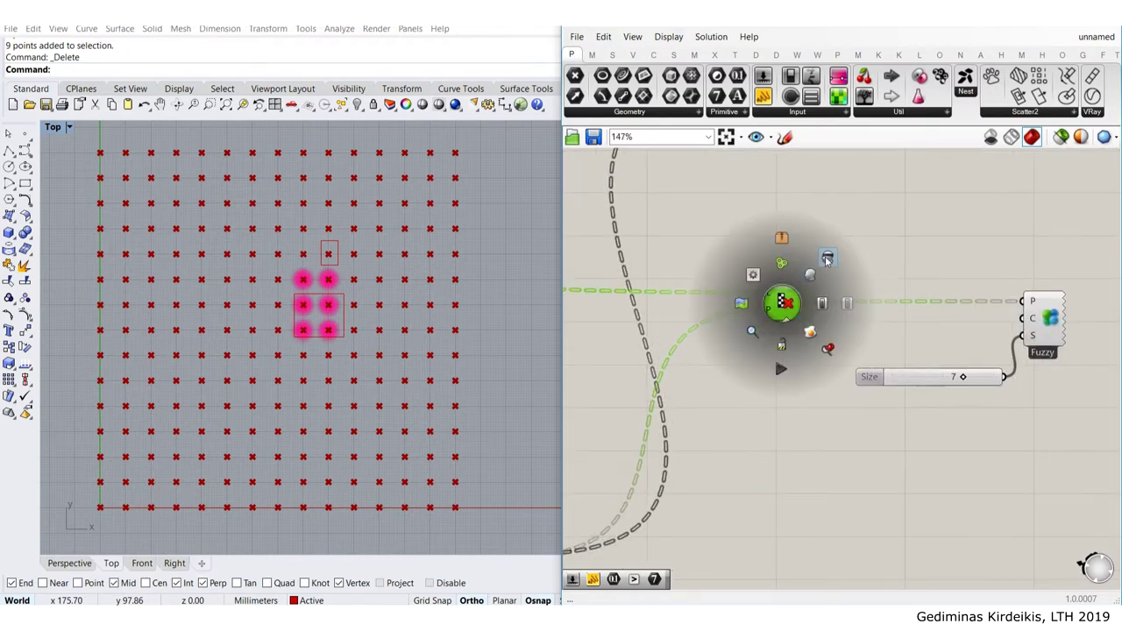
pyautogui.scroll(-5, 881, 318)
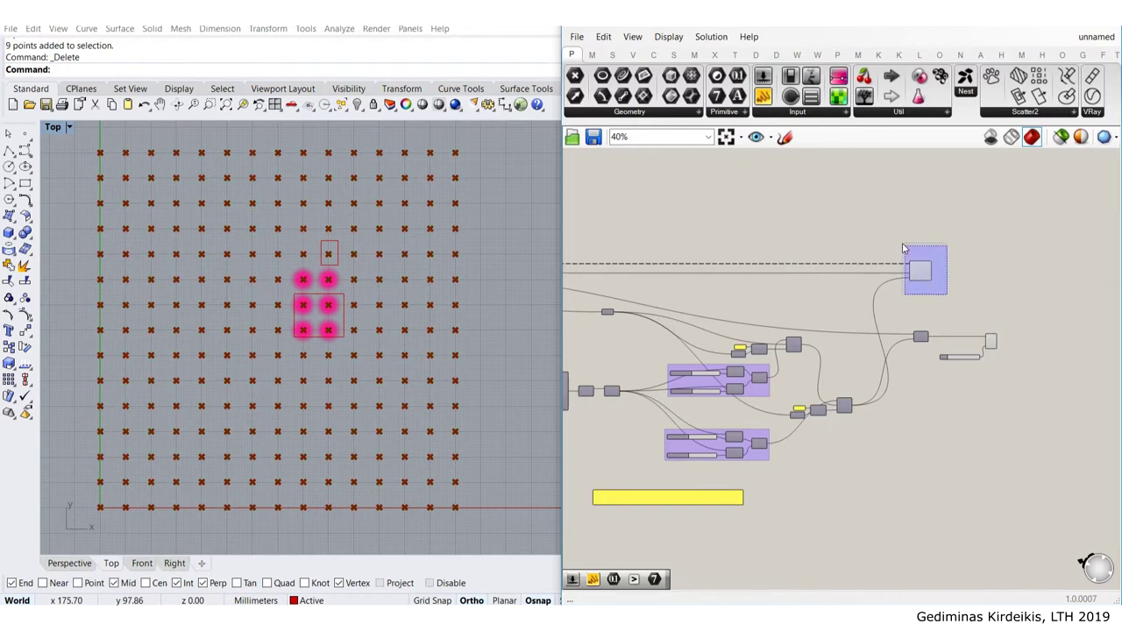
pyautogui.middleClick(921, 268)
# Turn off the previews of the grid and Loop Start components at the beginning of the definition
pyautogui.scroll(-5, 909, 423)
pyautogui.moveTo(822, 325); pyautogui.dragTo(647, 264)
pyautogui.middleClick(821, 354)
pyautogui.click(862, 308)
pyautogui.click(867, 308)
pyautogui.scroll(2, 832, 394)
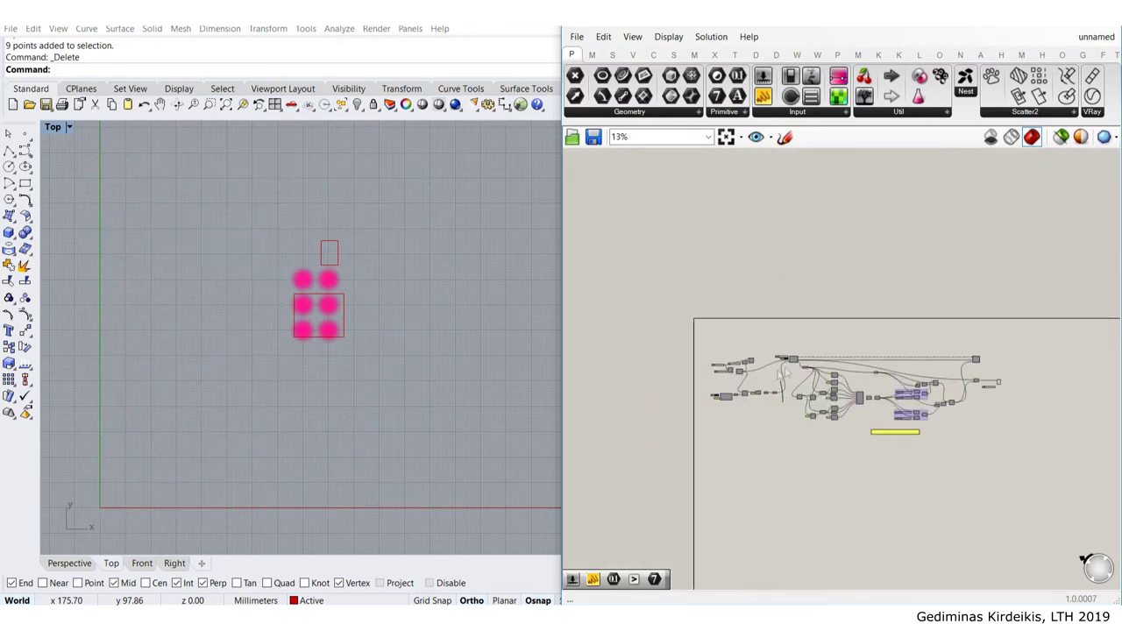
# Turn the preview of the Circle component back on to display the grid circles
pyautogui.scroll(8, 768, 377)
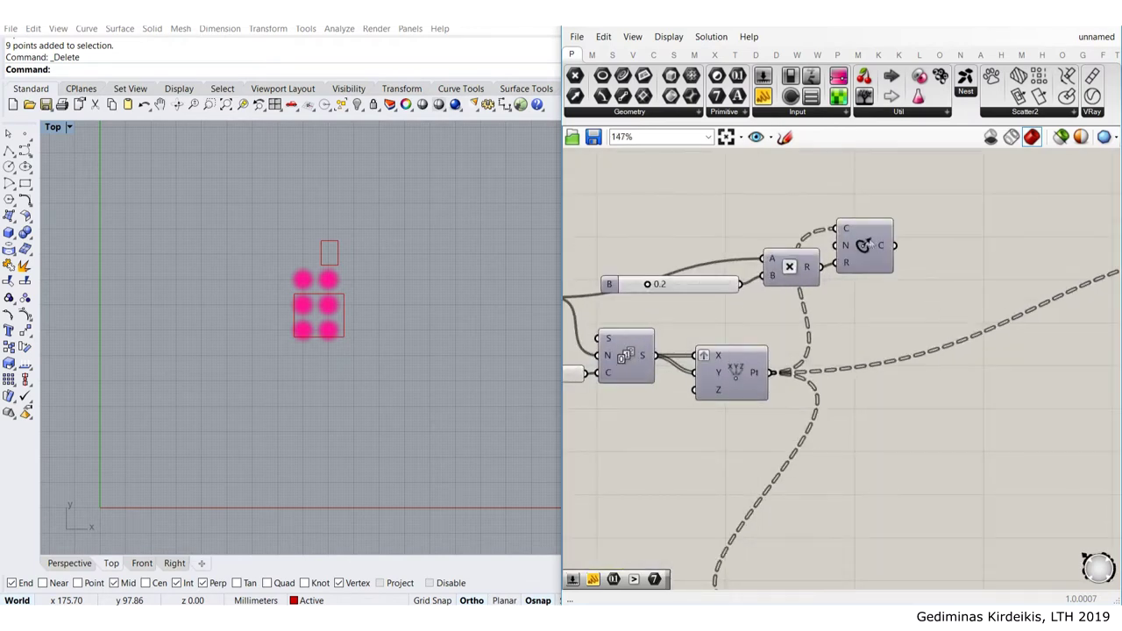
pyautogui.middleClick(878, 244)
pyautogui.click(864, 239)
# Examine the Cloud Display with its Size slider and the Loop End component in the definition
pyautogui.scroll(-3, 846, 323)
pyautogui.scroll(-5, 846, 322)
pyautogui.scroll(7, 867, 248)
pyautogui.moveTo(1047, 303); pyautogui.dragTo(897, 162)
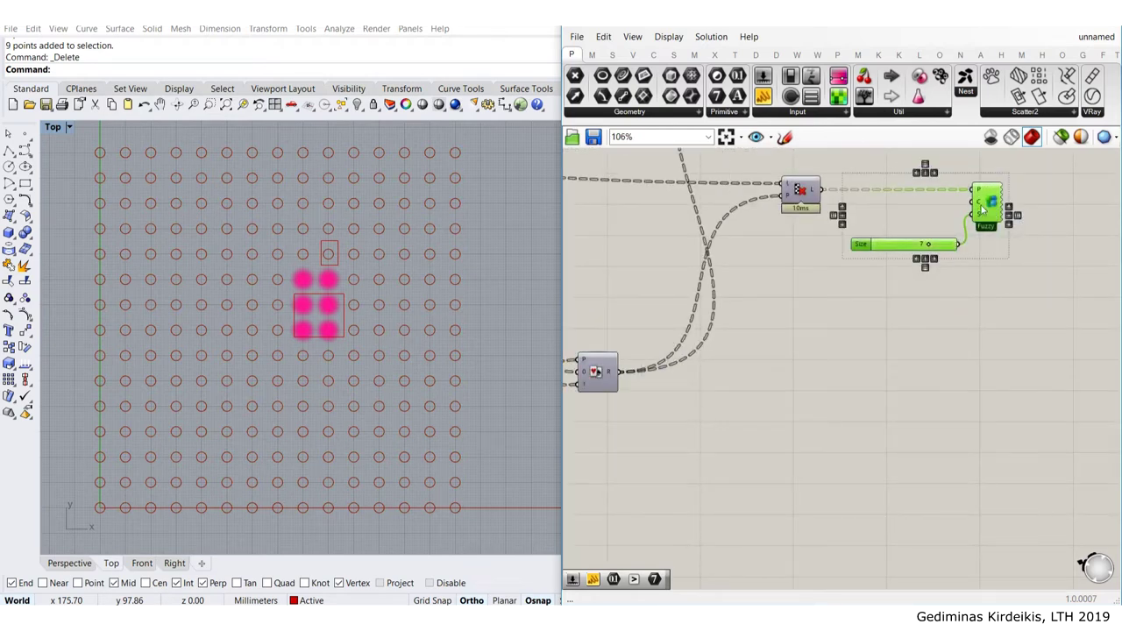
pyautogui.scroll(3, 977, 201)
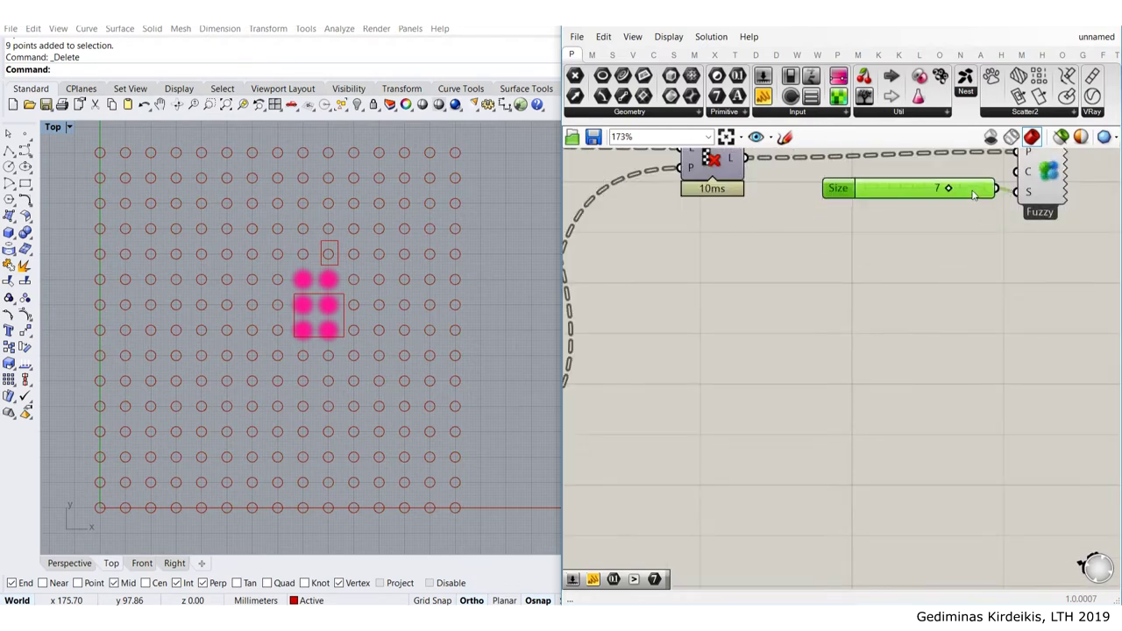
pyautogui.scroll(-4, 972, 206)
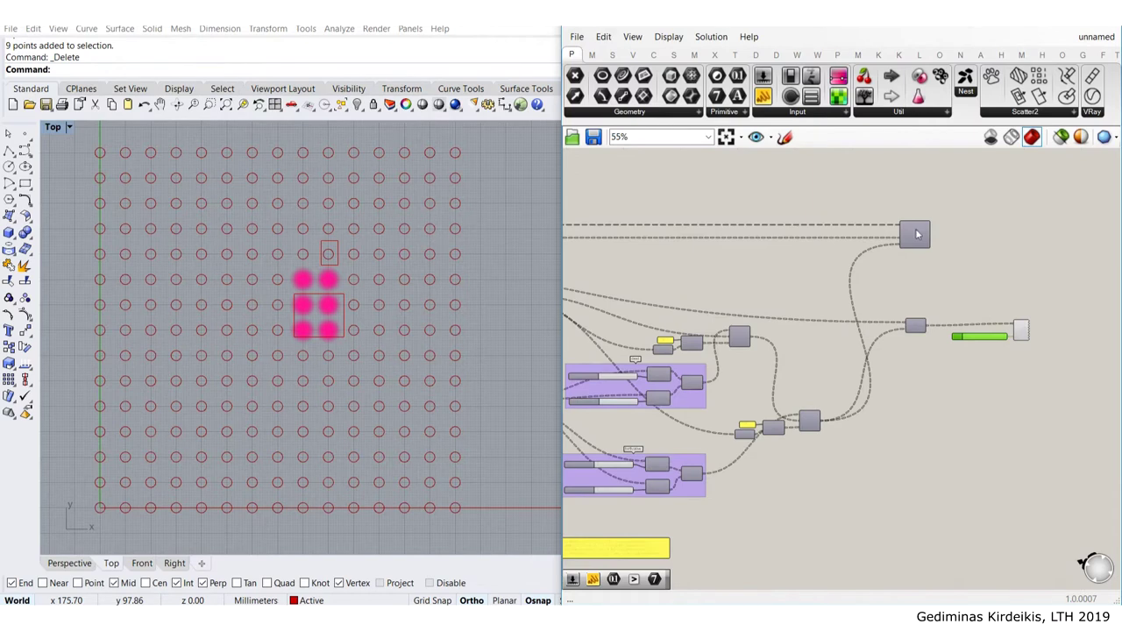
pyautogui.click(917, 234)
pyautogui.scroll(-3, 944, 287)
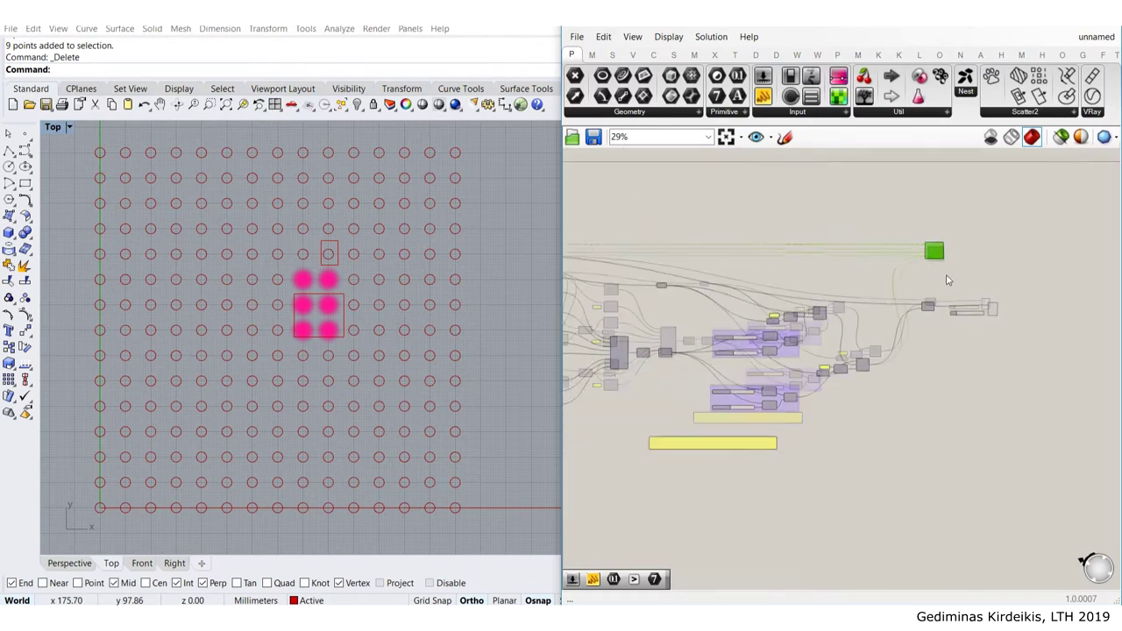
pyautogui.moveTo(946, 282); pyautogui.dragTo(1094, 265, button='right')
pyautogui.scroll(4, 708, 293)
pyautogui.scroll(2, 753, 342)
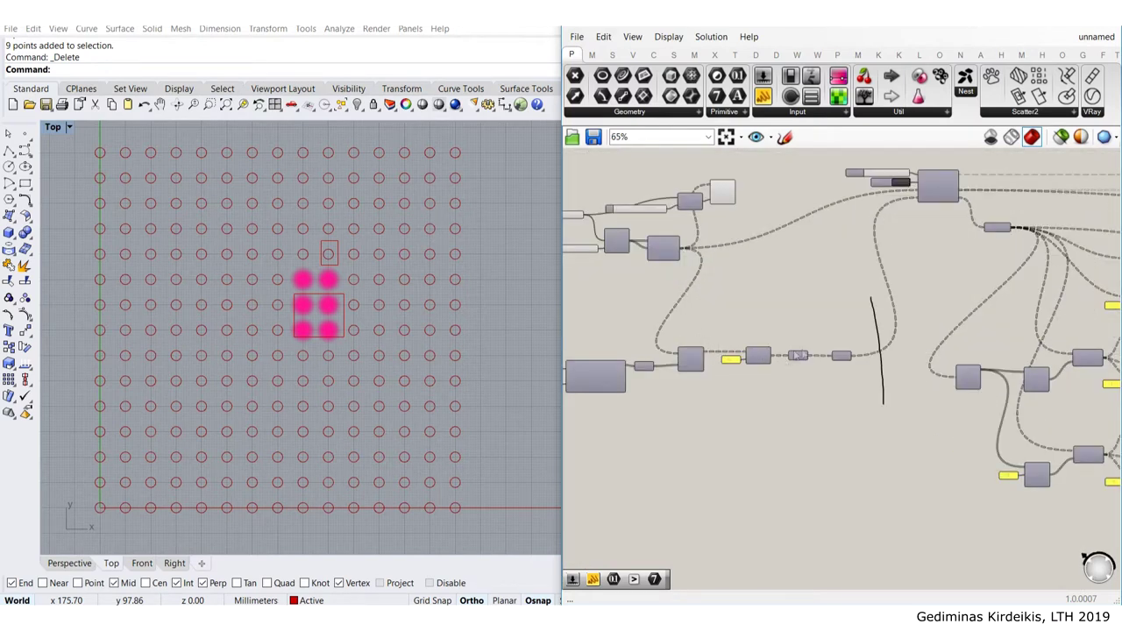
# Examine the circle grid components and the Active-layer geometry pipeline that supplies the starting cells
pyautogui.scroll(-3, 854, 307)
pyautogui.moveTo(758, 287); pyautogui.dragTo(885, 298, button='right')
pyautogui.scroll(3, 828, 210)
pyautogui.click(917, 210)
pyautogui.click(908, 252)
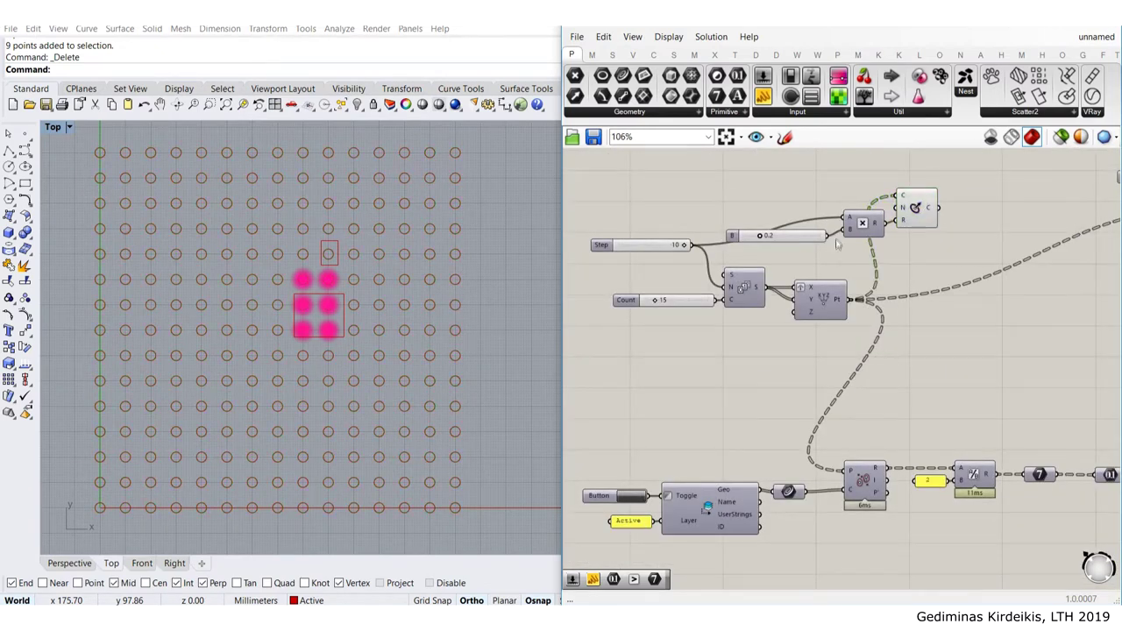
pyautogui.scroll(3, 836, 242)
pyautogui.click(762, 228)
pyautogui.scroll(-3, 932, 421)
pyautogui.moveTo(935, 423); pyautogui.dragTo(937, 237, button='right')
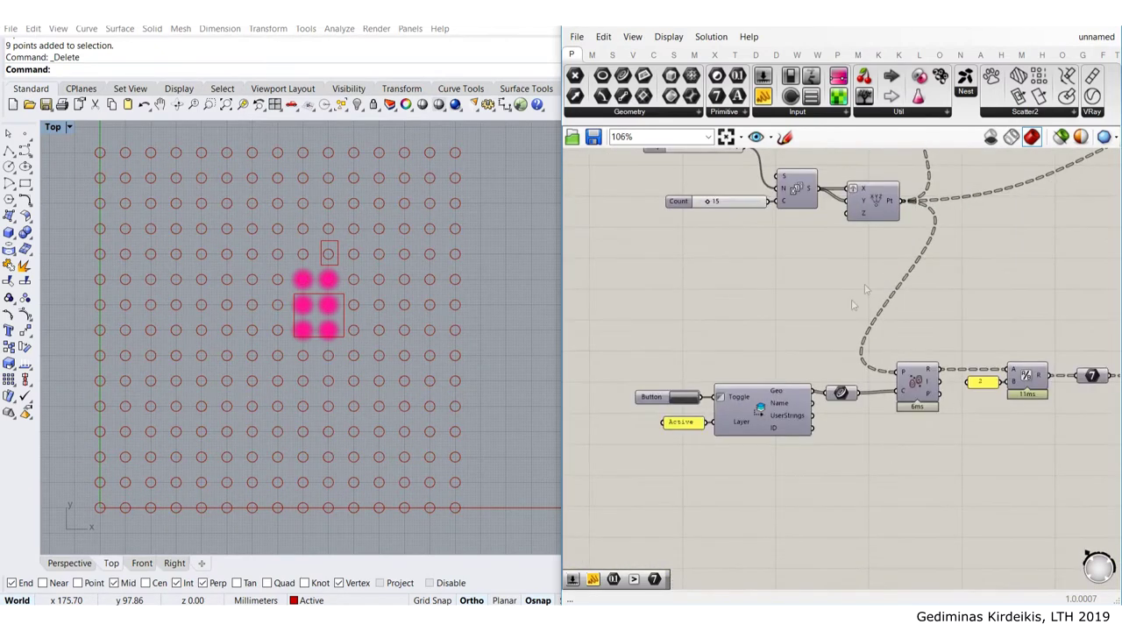
pyautogui.scroll(3, 692, 386)
pyautogui.scroll(3, 305, 298)
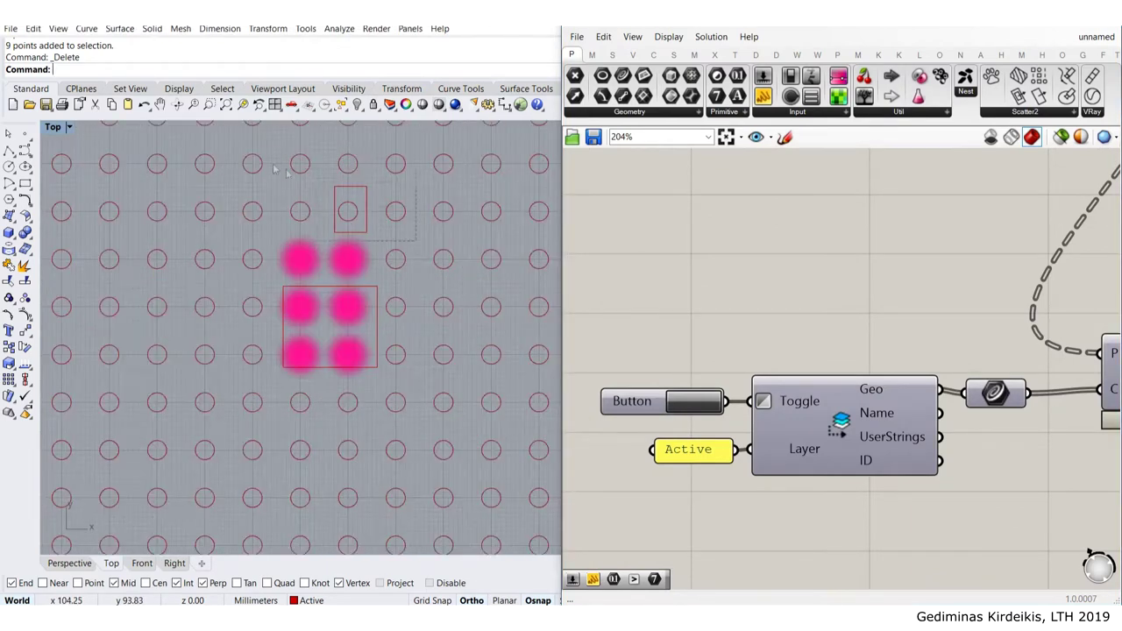
# Switch to the browser's Game of Life article and examine the oscillator patterns in its examples section
pyautogui.moveTo(263, 188); pyautogui.dragTo(264, 189)
pyautogui.scroll(-3, 277, 209)
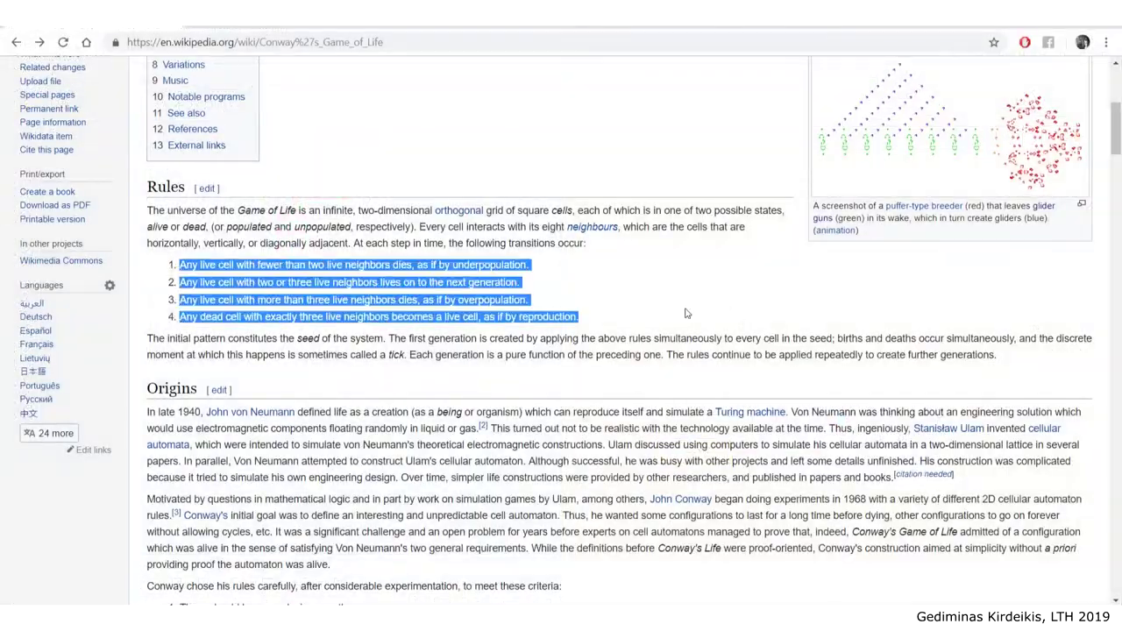
pyautogui.scroll(-15, 686, 313)
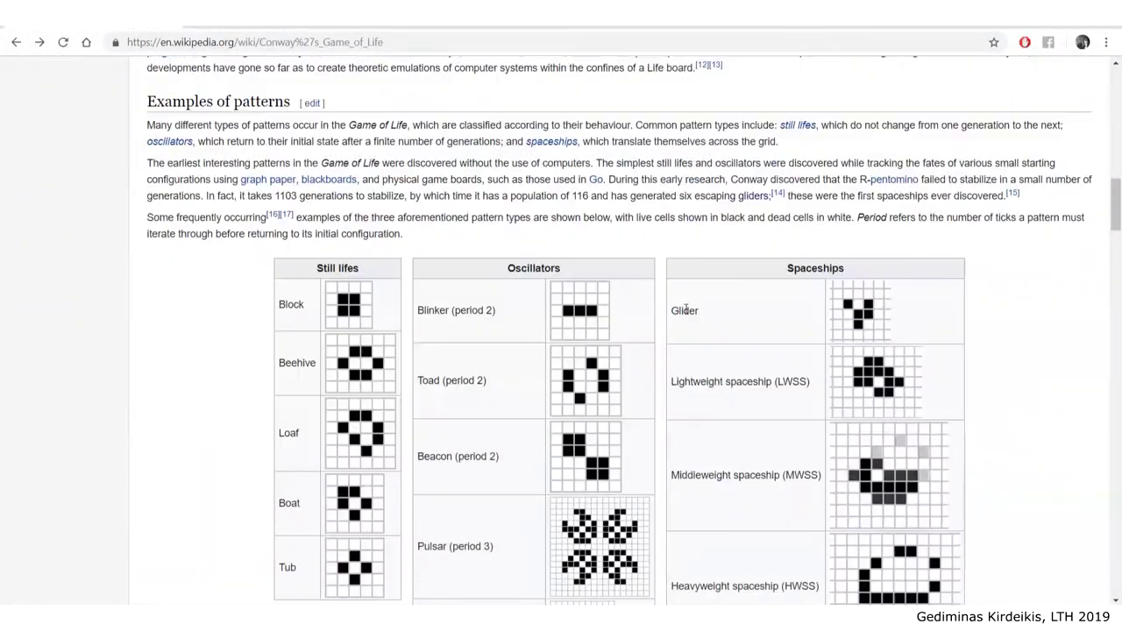
pyautogui.scroll(2, 686, 313)
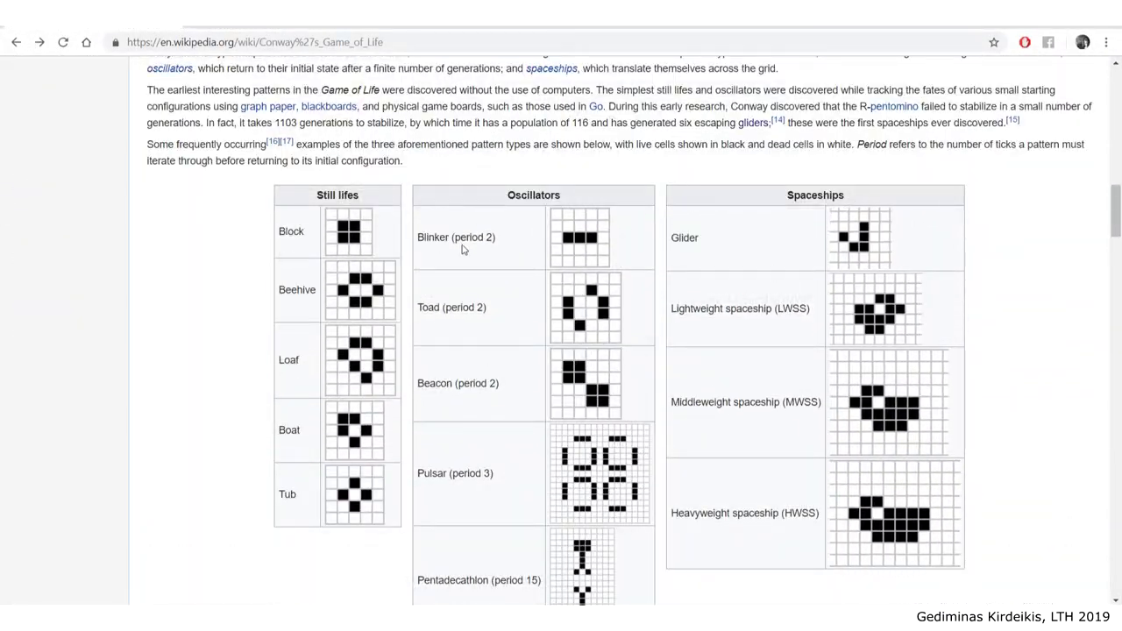
pyautogui.doubleClick(534, 194)
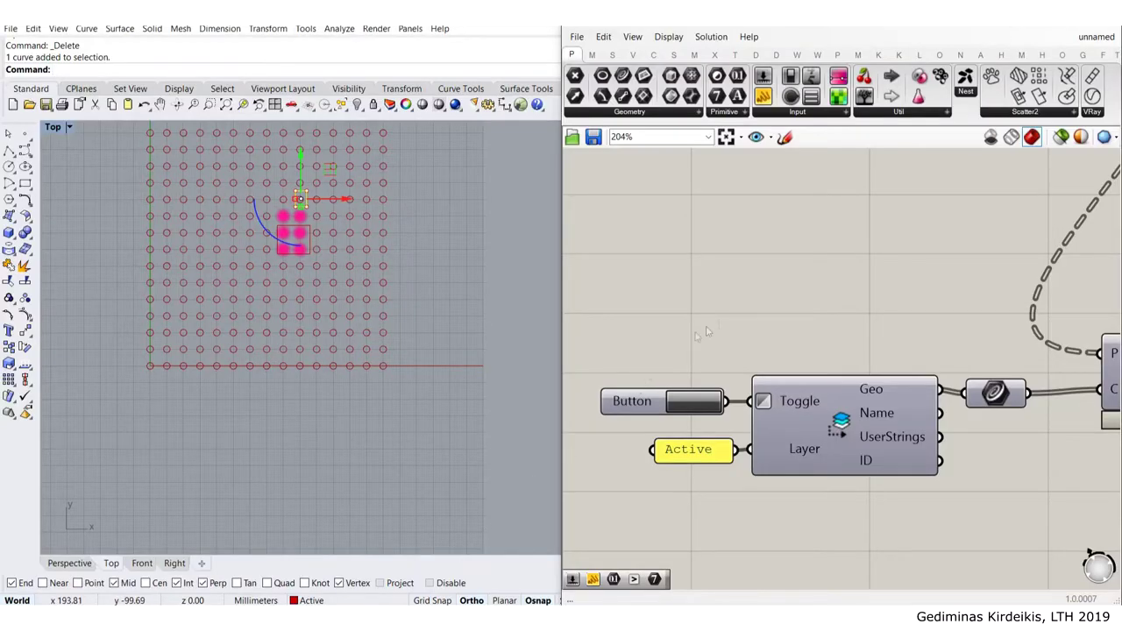
# Switch back to Rhino and delete both rectangles over the grid in the Top view
pyautogui.click(363, 345)
pyautogui.scroll(8, 289, 253)
pyautogui.scroll(-4, 314, 249)
pyautogui.scroll(3, 322, 244)
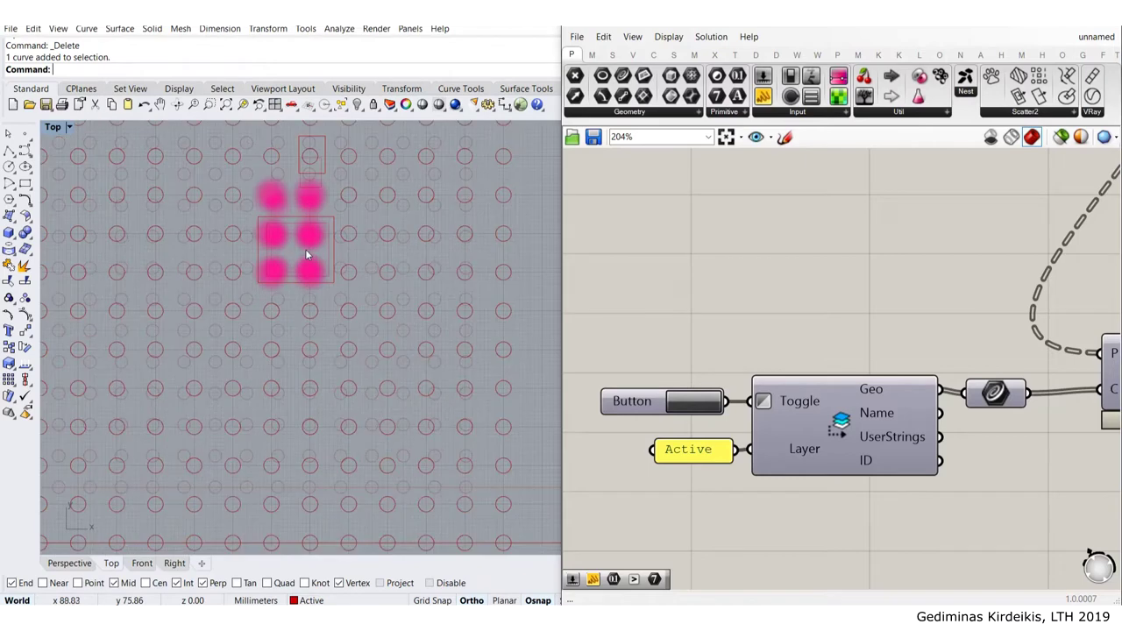
pyautogui.moveTo(334, 247); pyautogui.dragTo(206, 161)
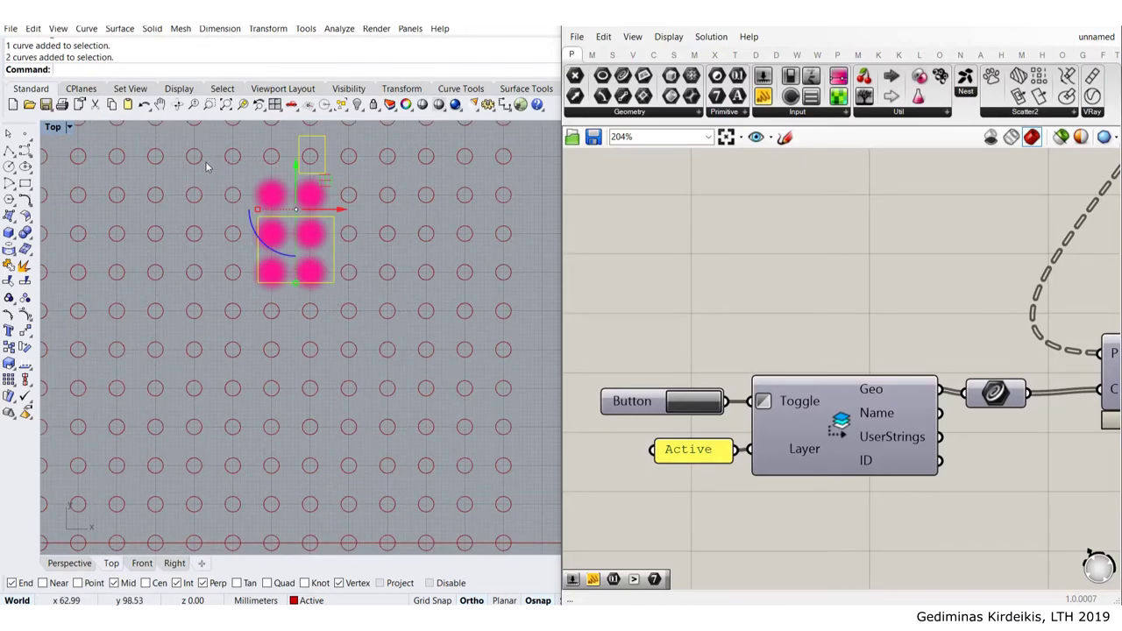
pyautogui.press('Delete')
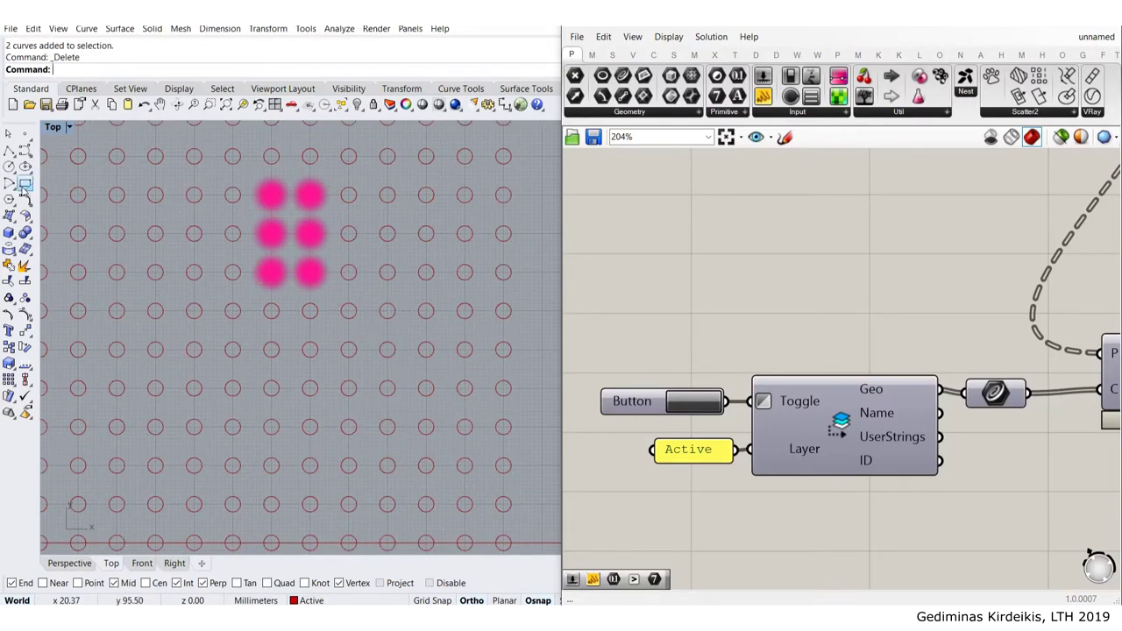
# Draw a rectangle around three horizontally adjacent grid points and refresh the Active-layer geometry pipeline with it
pyautogui.click(25, 183)
pyautogui.click(172, 220)
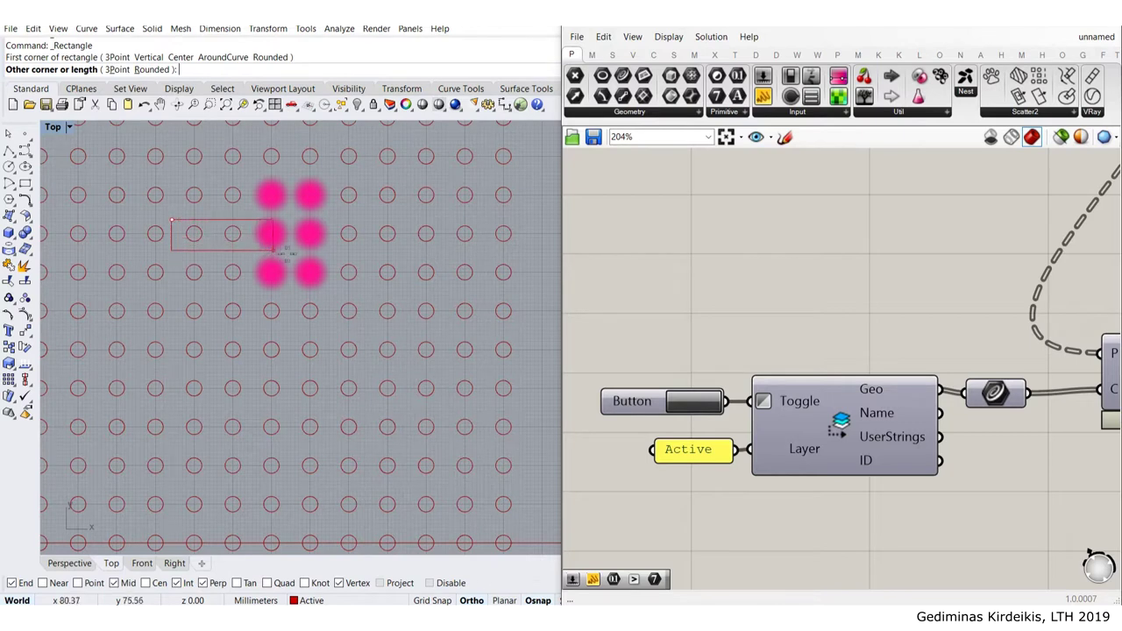
pyautogui.click(293, 252)
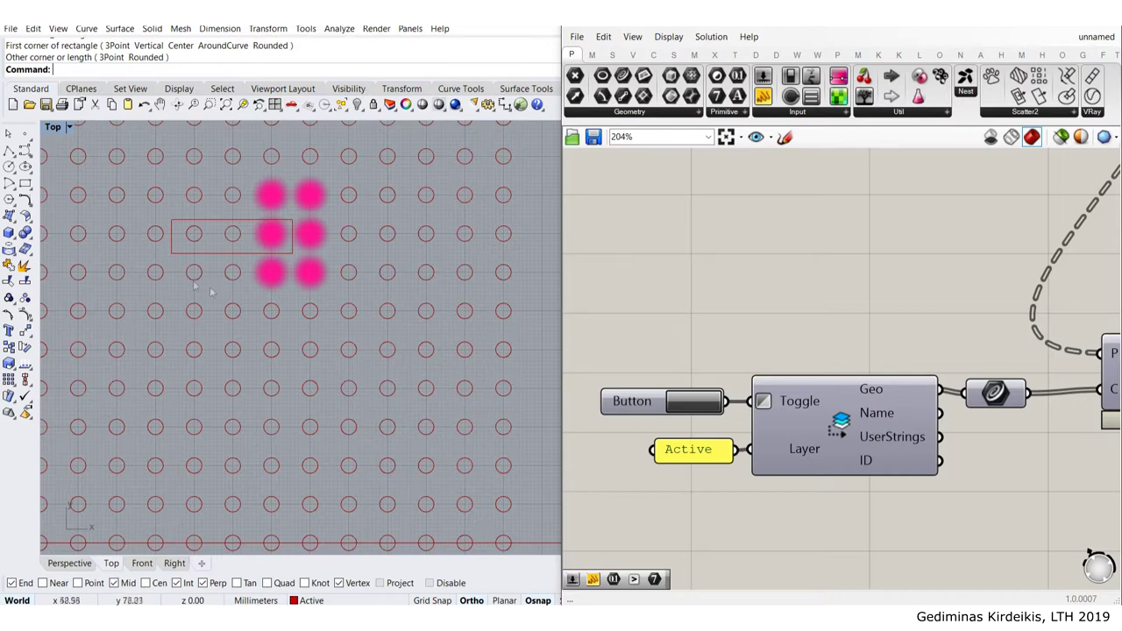
pyautogui.click(695, 405)
pyautogui.scroll(-5, 526, 277)
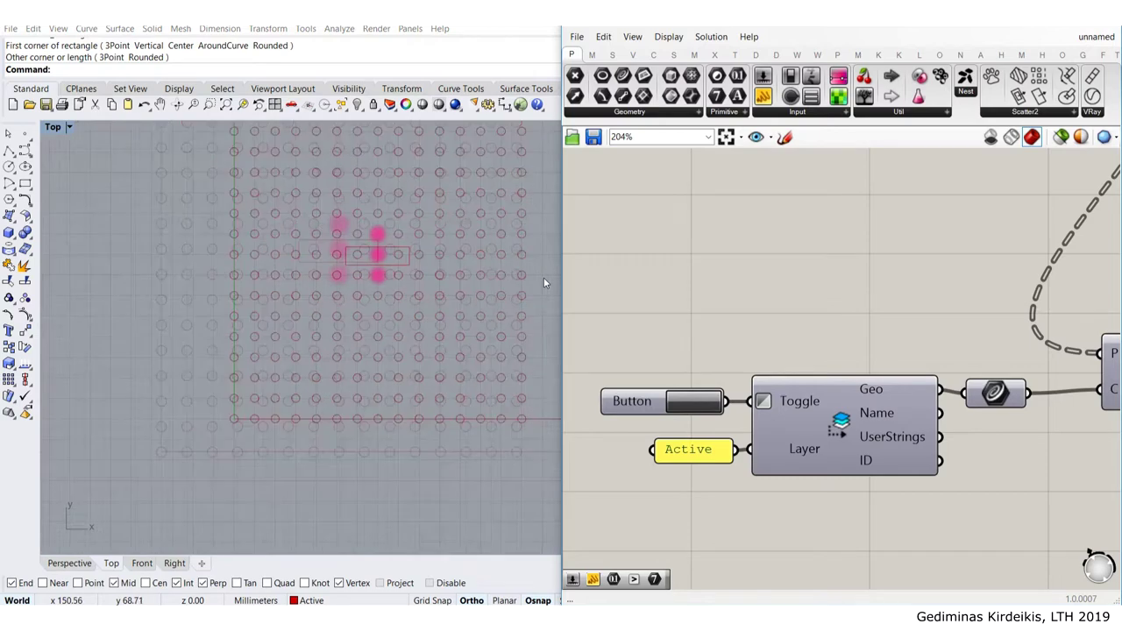
pyautogui.scroll(5, 426, 242)
pyautogui.scroll(-5, 671, 242)
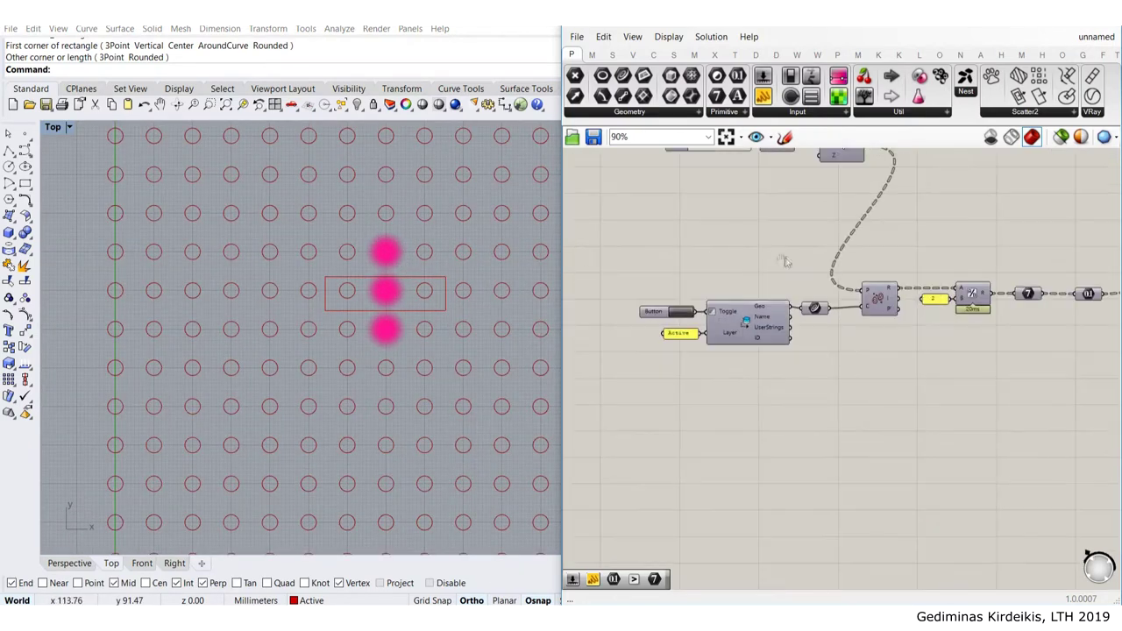
# Set the Loop Start's Repeat slider to 10 and trigger the loop
pyautogui.moveTo(799, 245); pyautogui.dragTo(691, 352, button='right')
pyautogui.moveTo(806, 394); pyautogui.dragTo(718, 344, button='right')
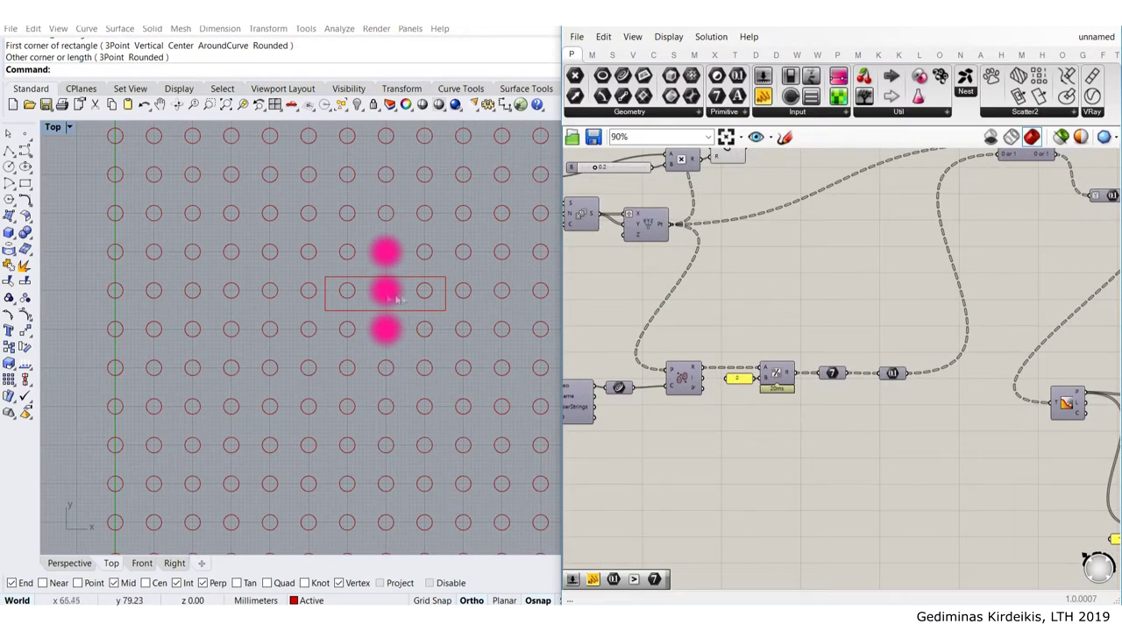
pyautogui.scroll(-3, 668, 309)
pyautogui.moveTo(829, 312); pyautogui.dragTo(717, 382, button='right')
pyautogui.scroll(7, 757, 251)
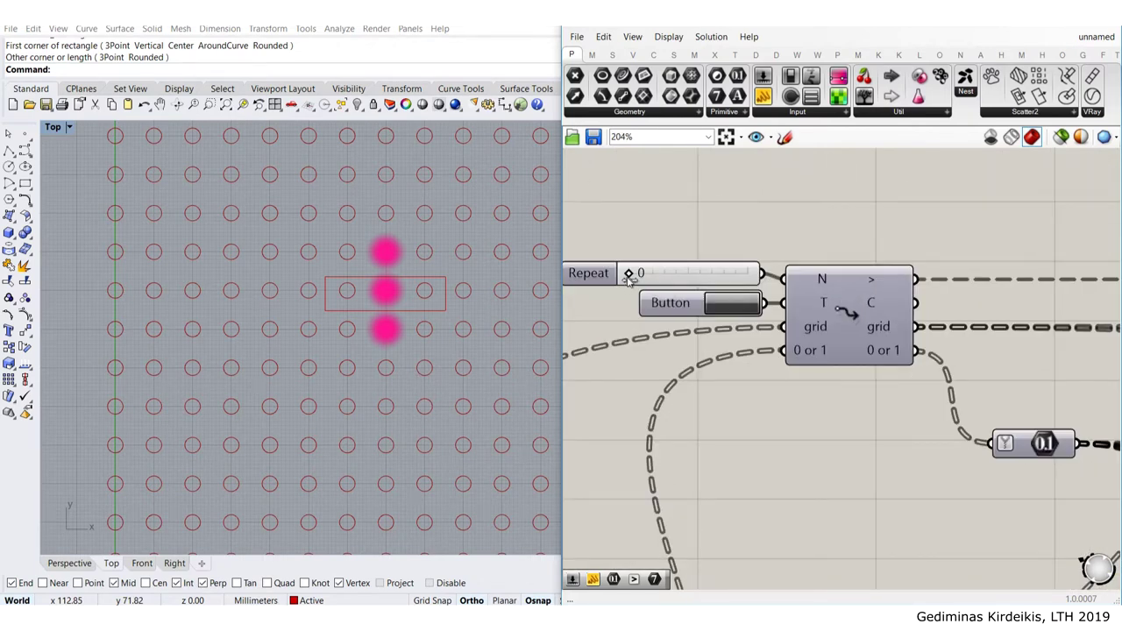
pyautogui.moveTo(634, 276); pyautogui.dragTo(747, 278)
pyautogui.click(741, 306)
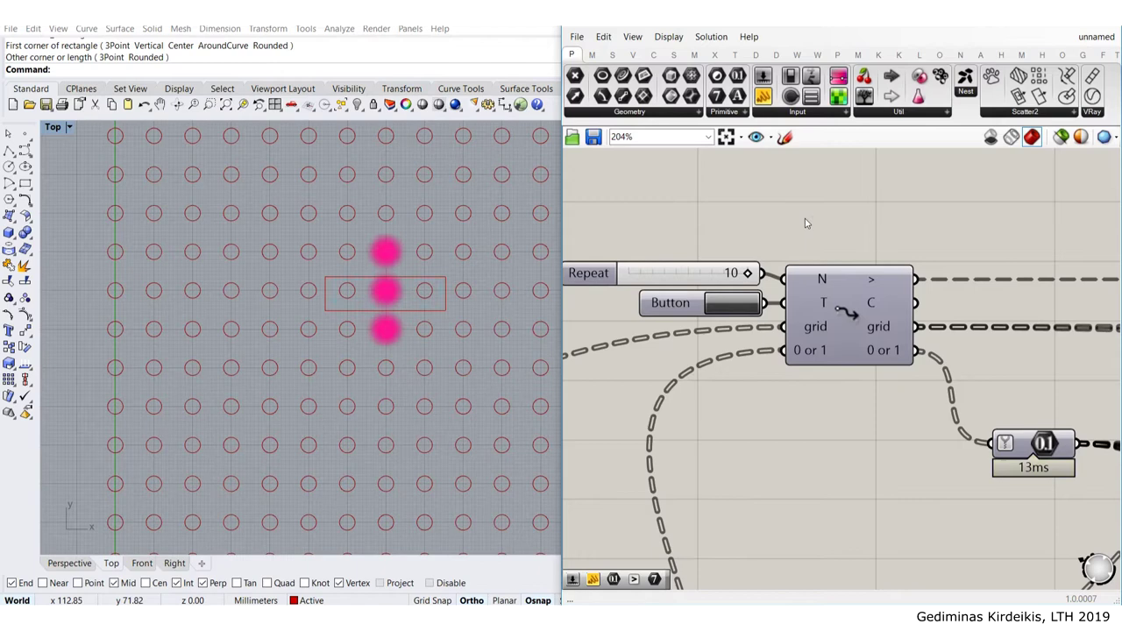
# Trigger the loop again and watch how the three-cell pattern behaves in the Top view
pyautogui.scroll(-5, 366, 246)
pyautogui.scroll(4, 347, 255)
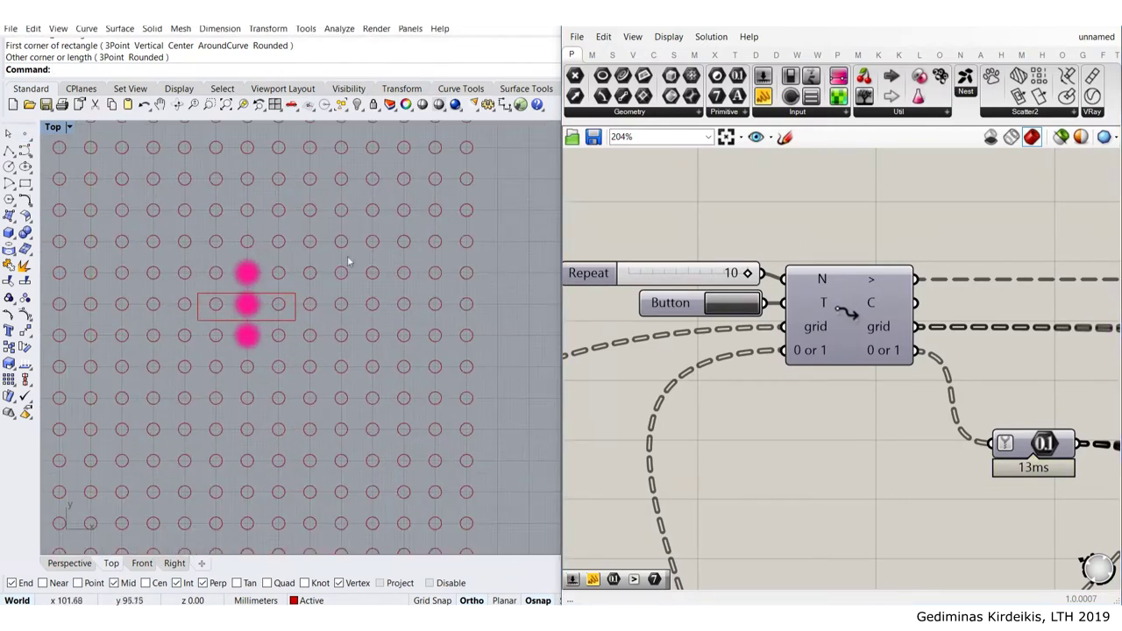
pyautogui.scroll(-2, 842, 285)
pyautogui.click(764, 306)
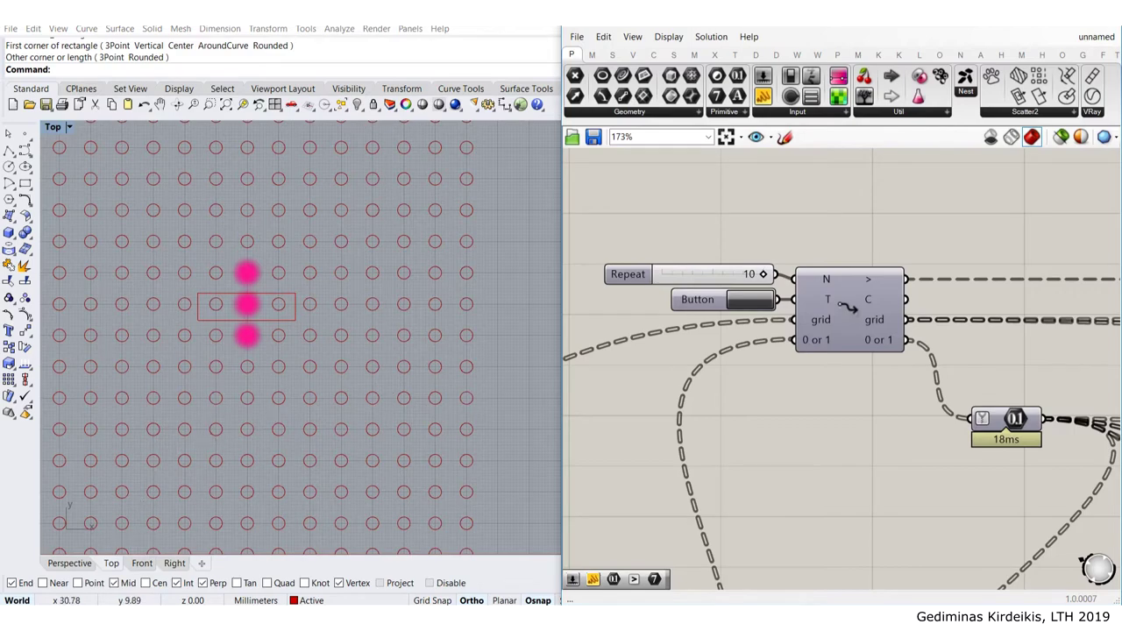
pyautogui.scroll(-4, 313, 396)
pyautogui.scroll(-8, 680, 333)
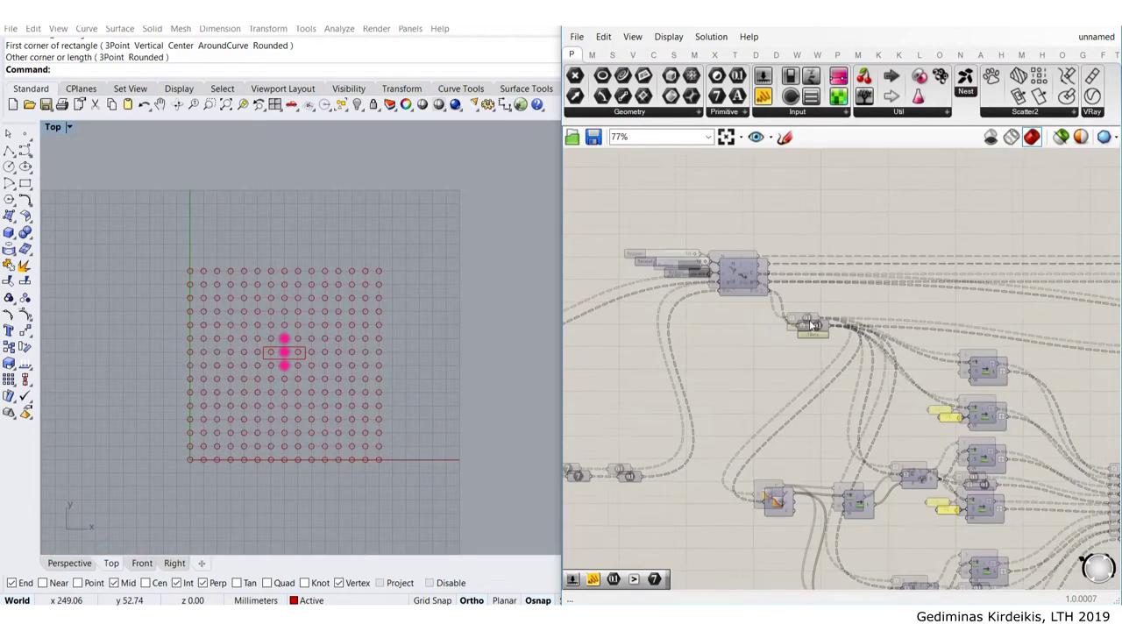
pyautogui.scroll(5, 291, 372)
pyautogui.scroll(-3, 429, 323)
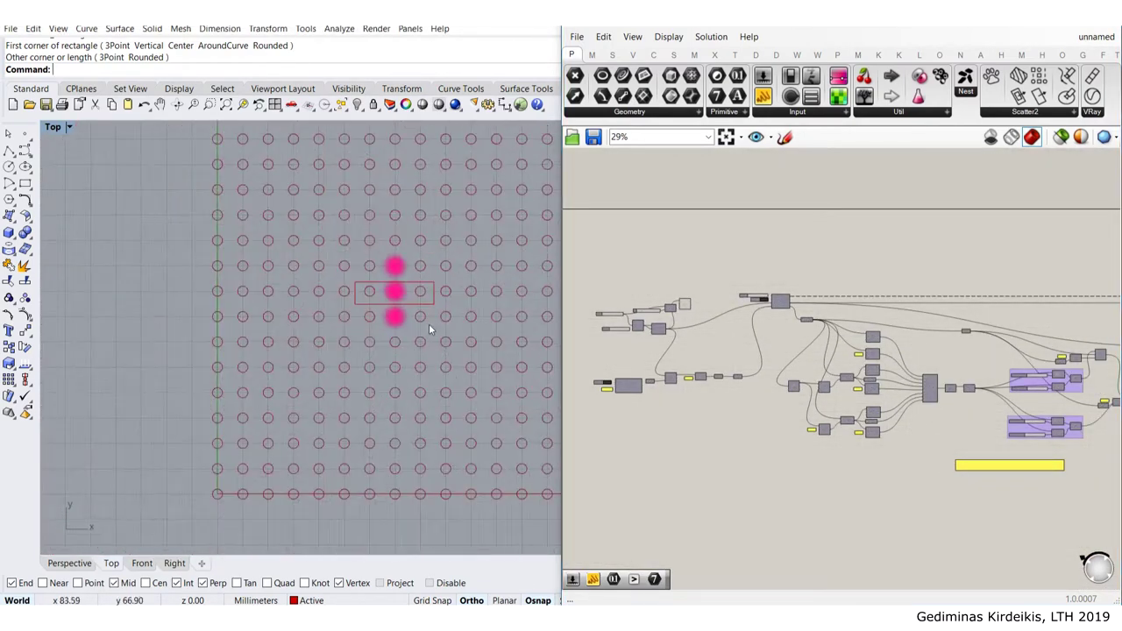
# Switch to the Game of Life article in the browser and examine the oscillator and spaceship patterns
pyautogui.moveTo(354, 329); pyautogui.dragTo(306, 351, button='right')
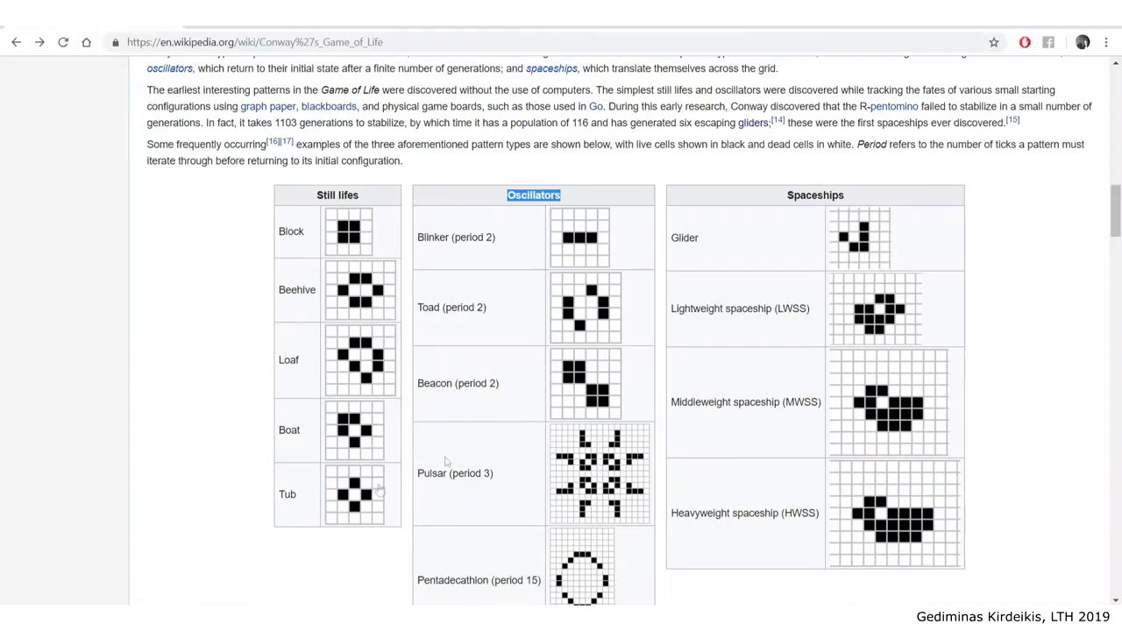
pyautogui.scroll(-2, 657, 429)
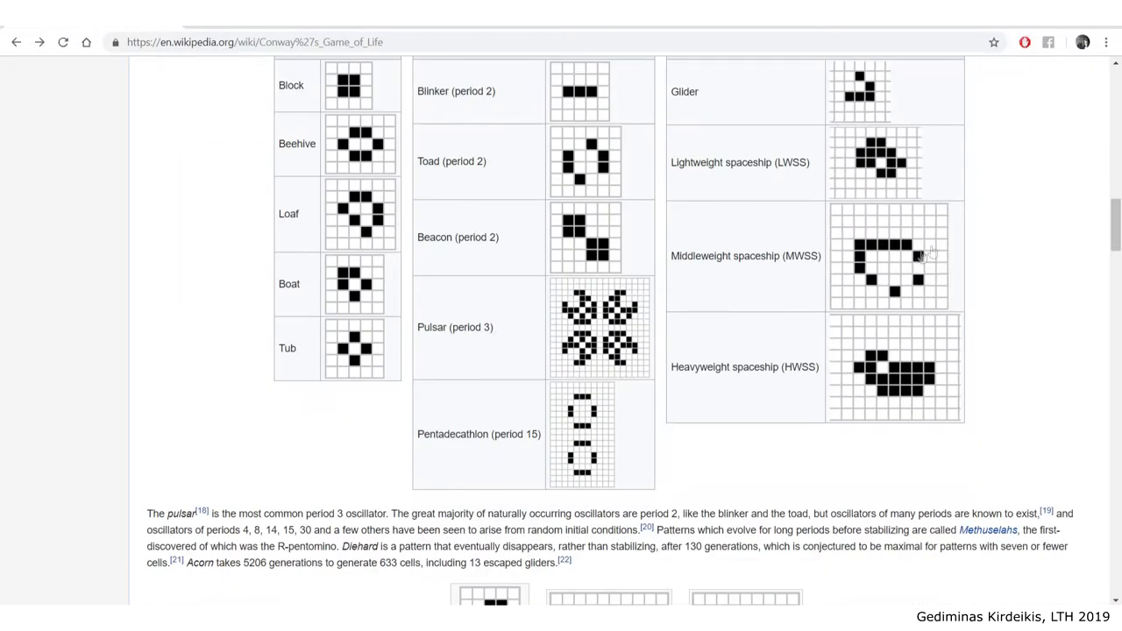
pyautogui.scroll(2, 857, 306)
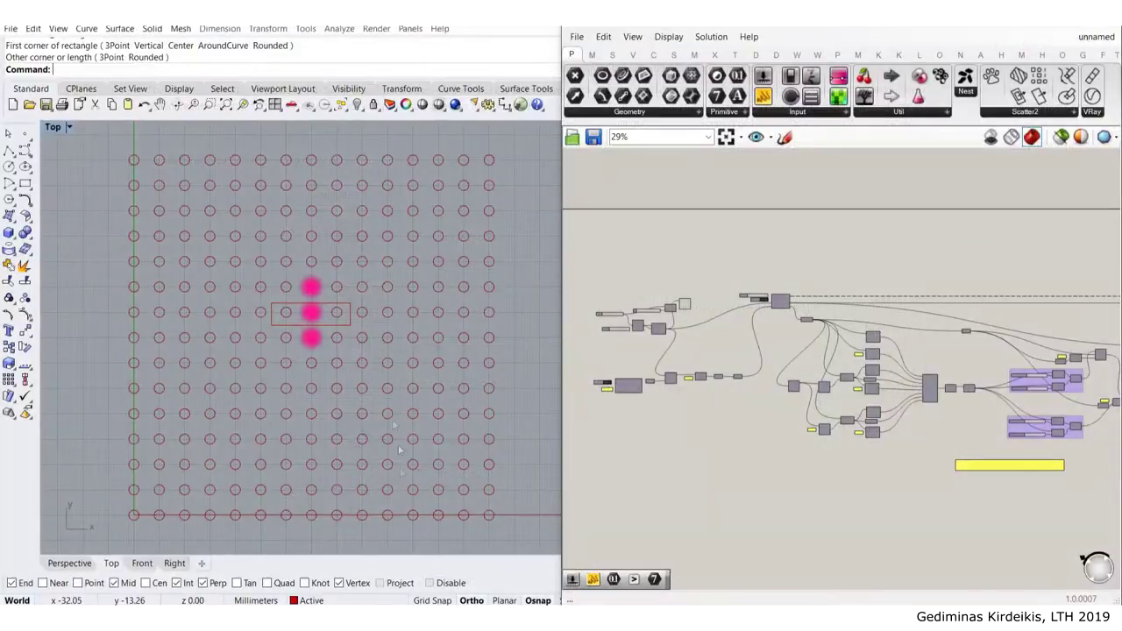
# Switch back to Rhino and complete a glider seed with two one-point rectangles, diagonally stepped above the right and middle points of the three-point row
pyautogui.scroll(3, 325, 326)
pyautogui.moveTo(362, 210); pyautogui.dragTo(350, 253, button='right')
pyautogui.click(26, 183)
pyautogui.scroll(2, 394, 252)
pyautogui.click(319, 214)
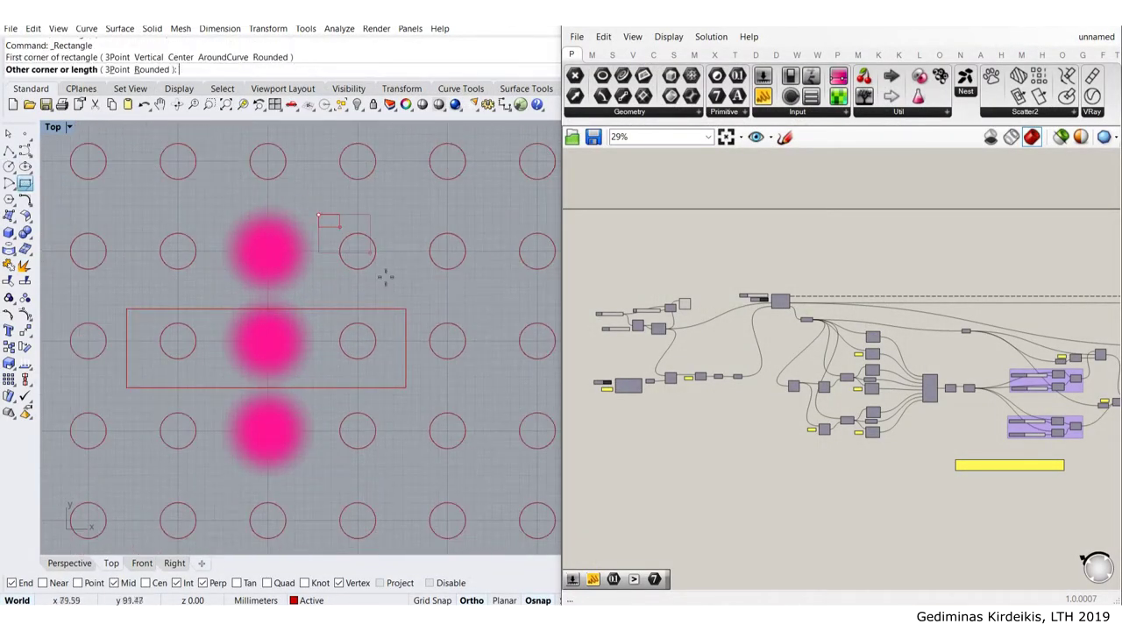
pyautogui.click(392, 294)
pyautogui.moveTo(301, 230); pyautogui.dragTo(337, 305, button='right')
pyautogui.rightClick(273, 199)
pyautogui.click(269, 198)
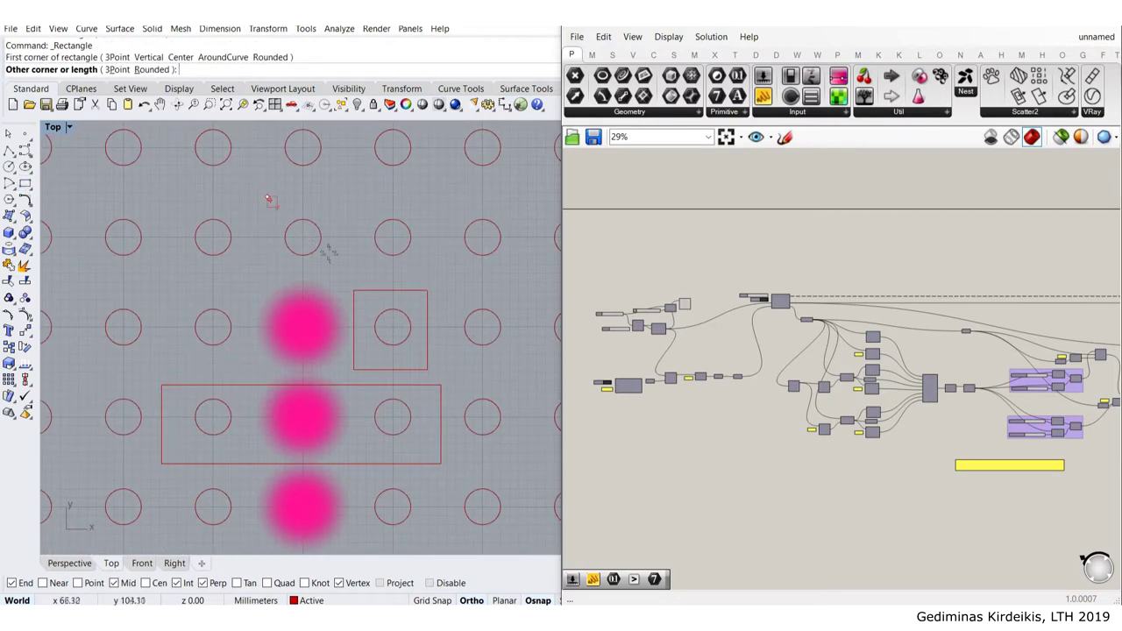
pyautogui.click(340, 281)
# Select the three glider rectangles and refresh the Active-layer geometry pipeline with them
pyautogui.scroll(-3, 342, 285)
pyautogui.moveTo(295, 260); pyautogui.dragTo(295, 260)
pyautogui.scroll(-4, 355, 342)
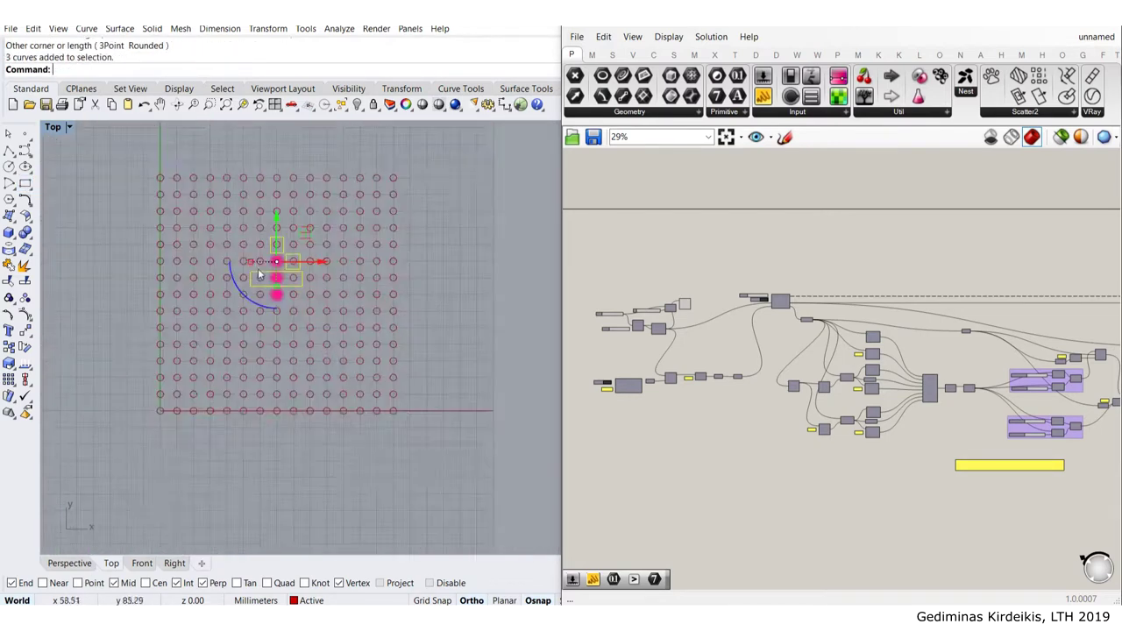
pyautogui.press('Escape')
pyautogui.moveTo(392, 383); pyautogui.dragTo(319, 290)
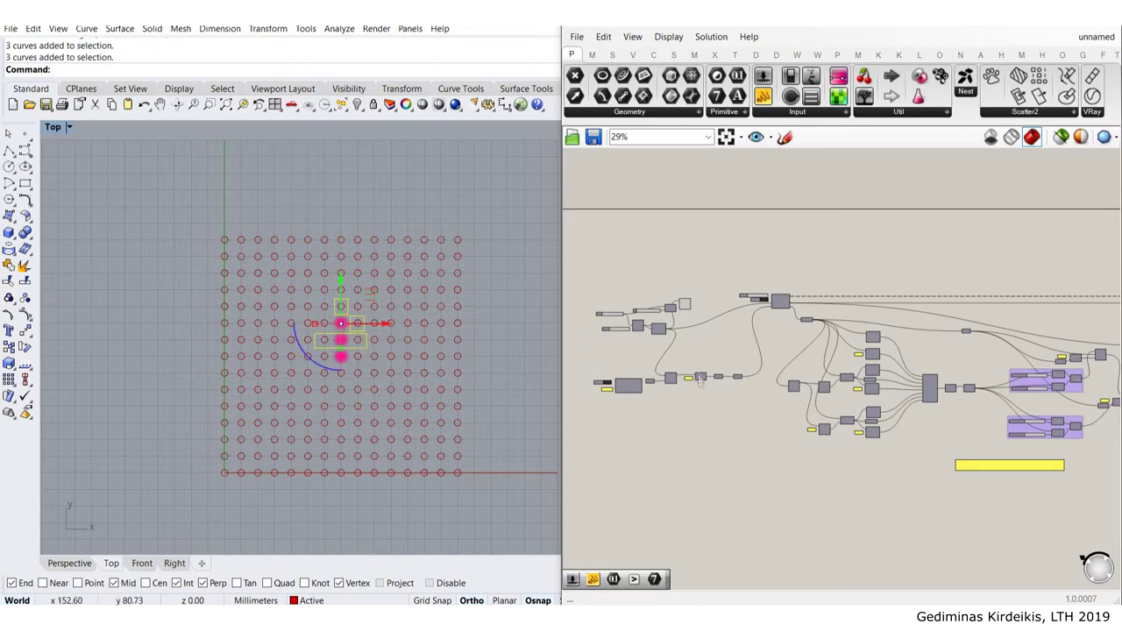
pyautogui.scroll(7, 701, 378)
pyautogui.click(655, 379)
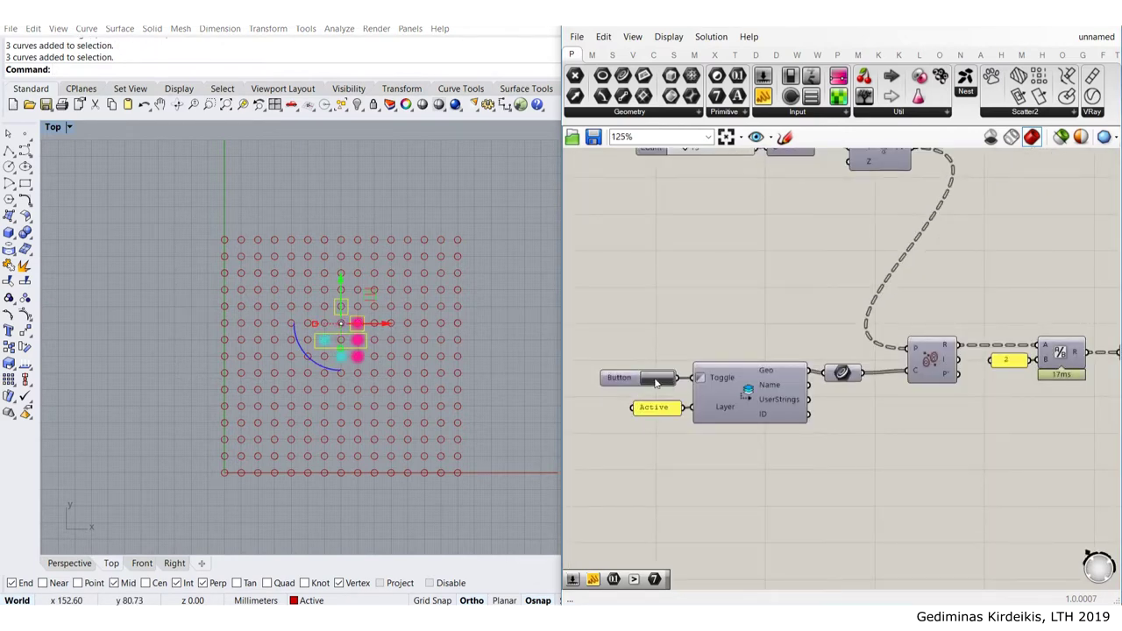
# Add a number slider set to 500 and wire it into the N input of the loop start component
pyautogui.click(508, 319)
pyautogui.scroll(-7, 688, 290)
pyautogui.scroll(6, 780, 298)
pyautogui.scroll(3, 714, 326)
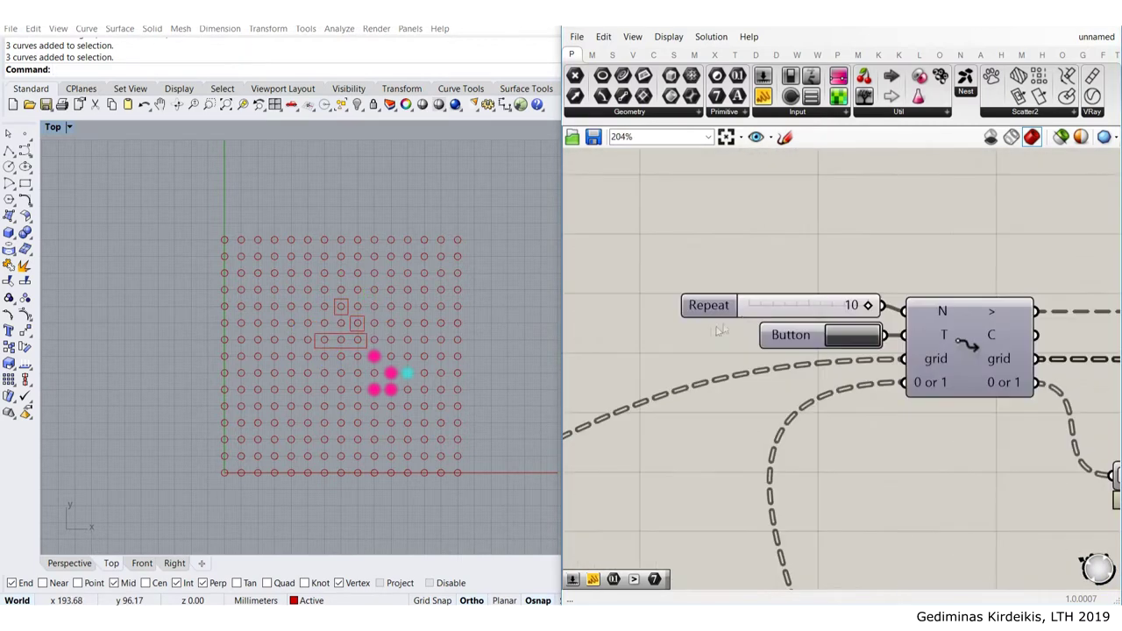
pyautogui.doubleClick(738, 235)
pyautogui.write('500')
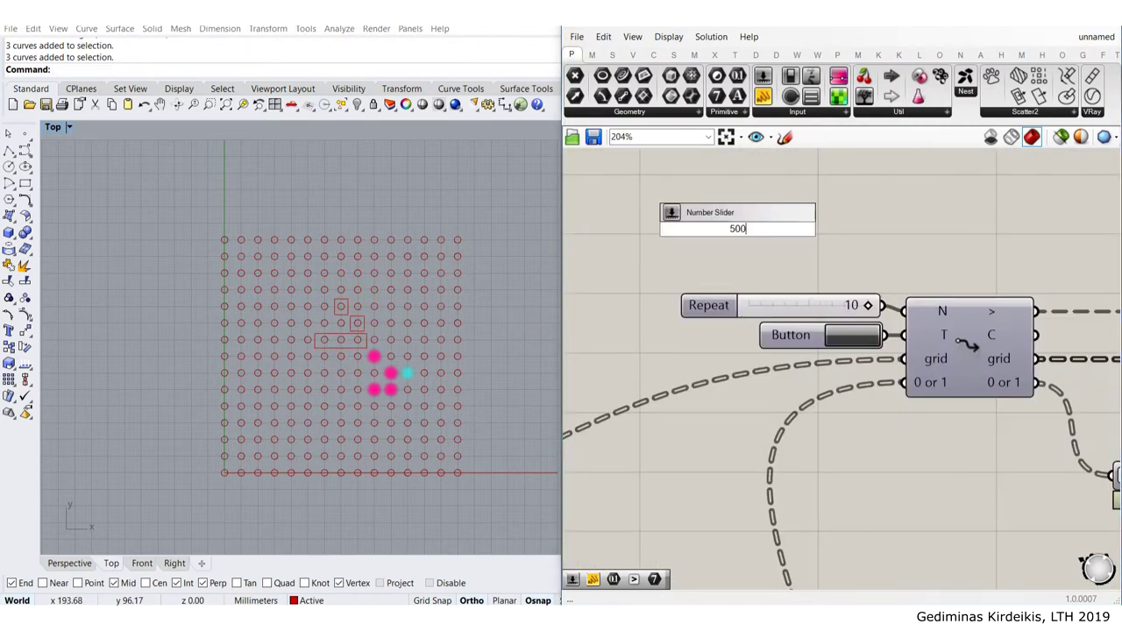
pyautogui.press('Return')
pyautogui.moveTo(844, 234); pyautogui.dragTo(903, 311)
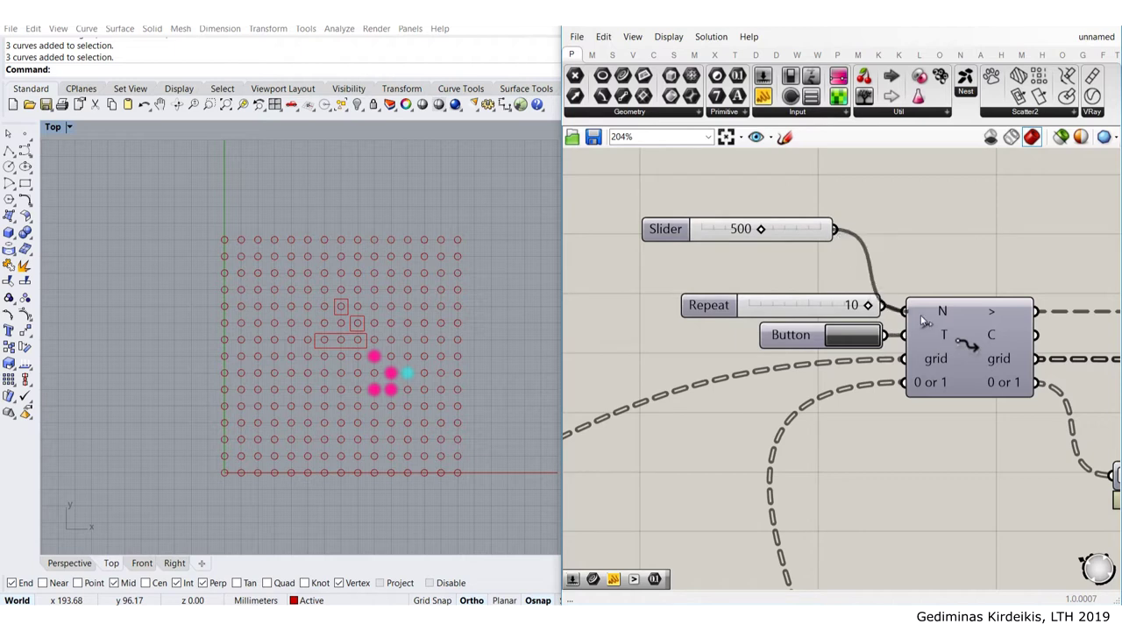
# Delete the old 10-iteration Repeat slider and move the new 500 slider into its place beside the loop start
pyautogui.click(811, 304)
pyautogui.press('Delete')
pyautogui.moveTo(809, 229); pyautogui.dragTo(839, 278)
pyautogui.click(847, 216)
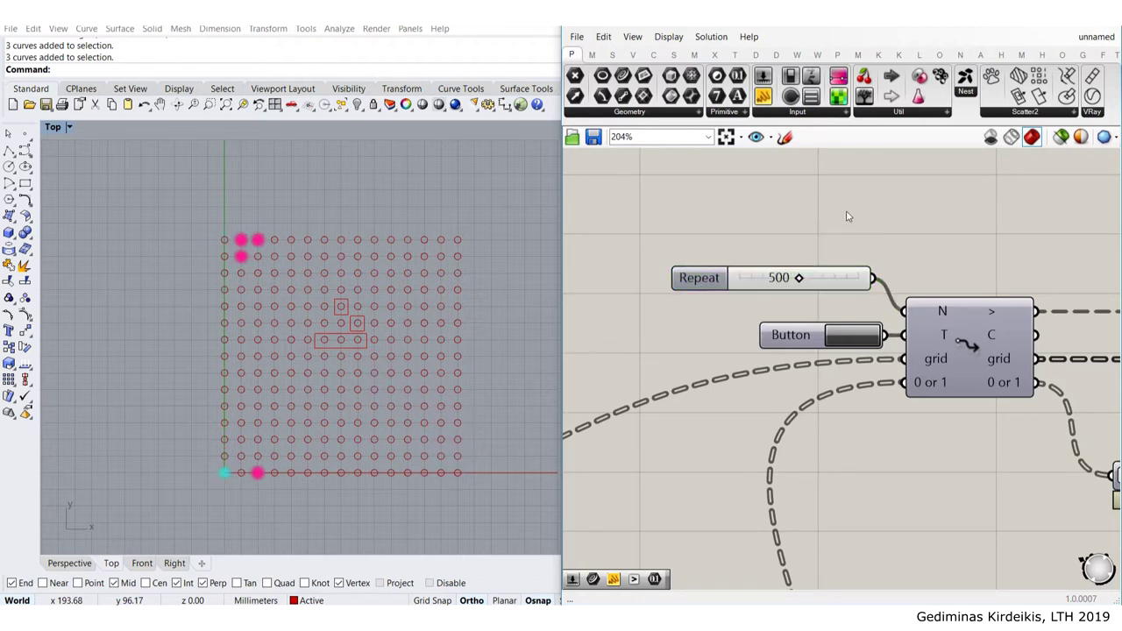
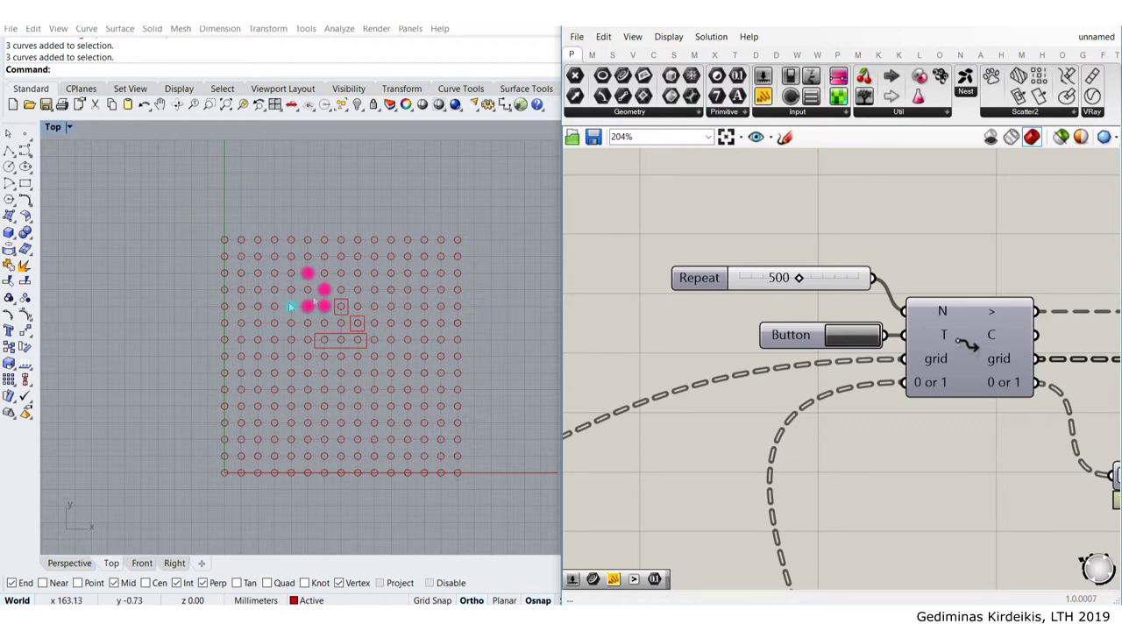
# Examine the running definition from the neighbour counting through the dead and birth/alive rule groups to the loop end
pyautogui.scroll(-3, 739, 405)
pyautogui.scroll(-12, 738, 404)
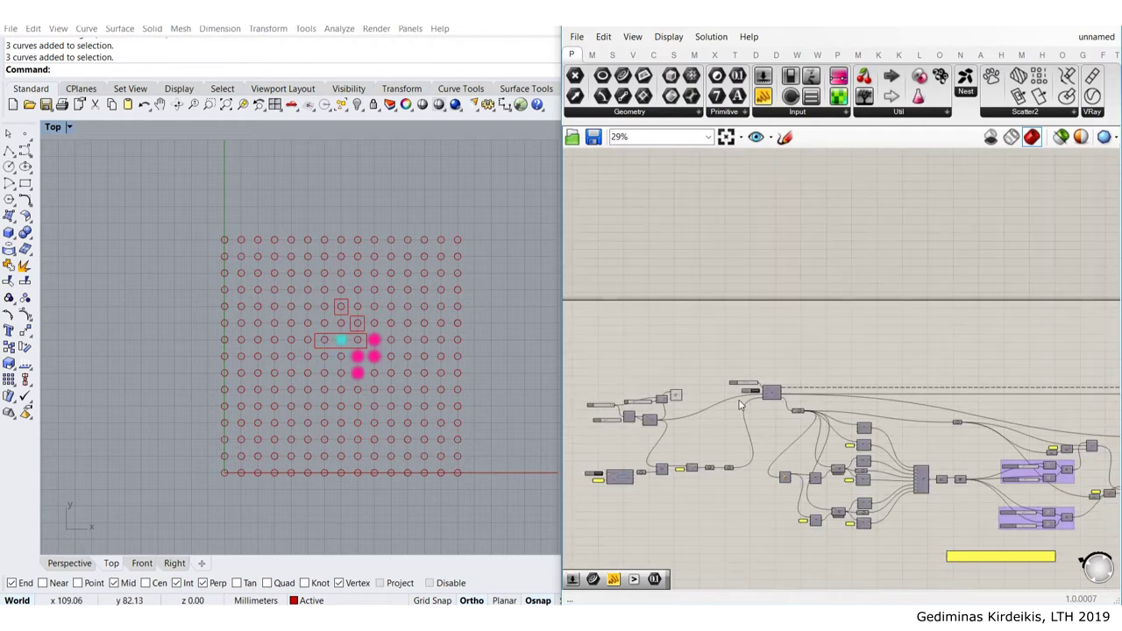
pyautogui.scroll(8, 803, 445)
pyautogui.scroll(4, 750, 368)
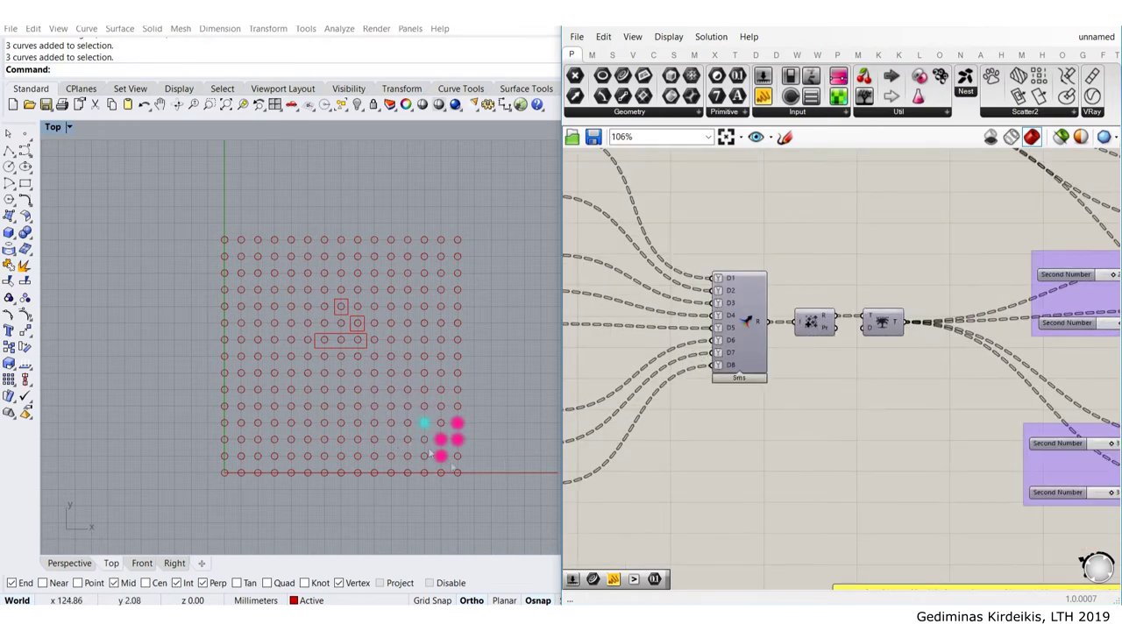
pyautogui.scroll(-3, 837, 314)
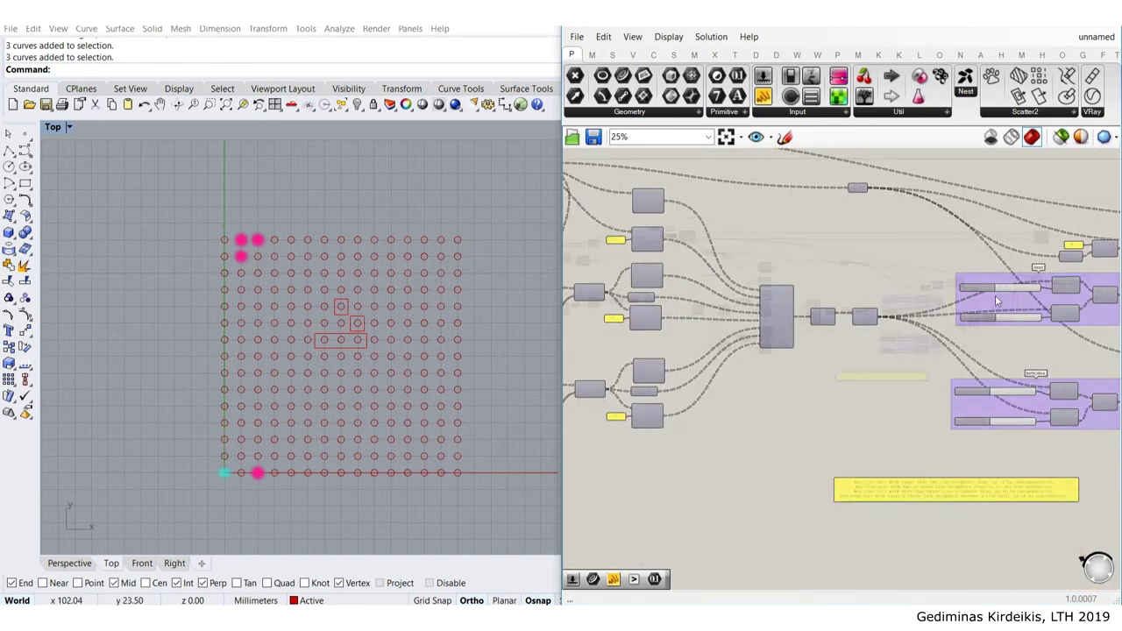
pyautogui.scroll(-3, 994, 295)
pyautogui.scroll(6, 797, 407)
pyautogui.moveTo(870, 373); pyautogui.dragTo(1078, 263, button='right')
pyautogui.moveTo(599, 388); pyautogui.dragTo(844, 396, button='right')
pyautogui.scroll(-3, 846, 396)
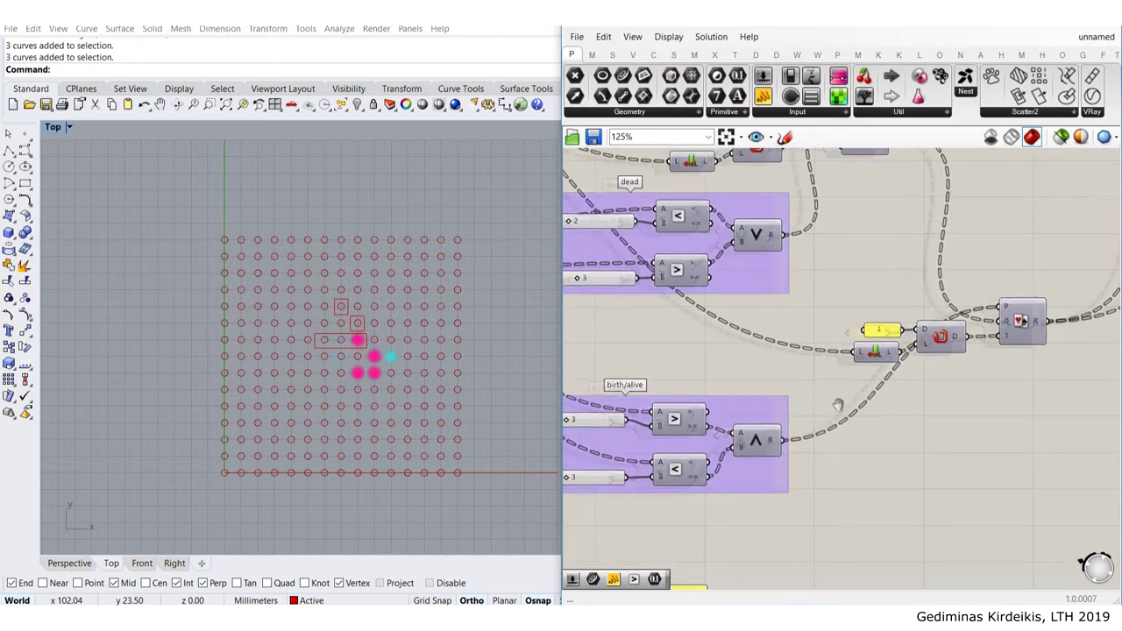
pyautogui.scroll(-3, 838, 408)
pyautogui.moveTo(857, 286); pyautogui.dragTo(813, 298, button='right')
pyautogui.scroll(4, 1007, 286)
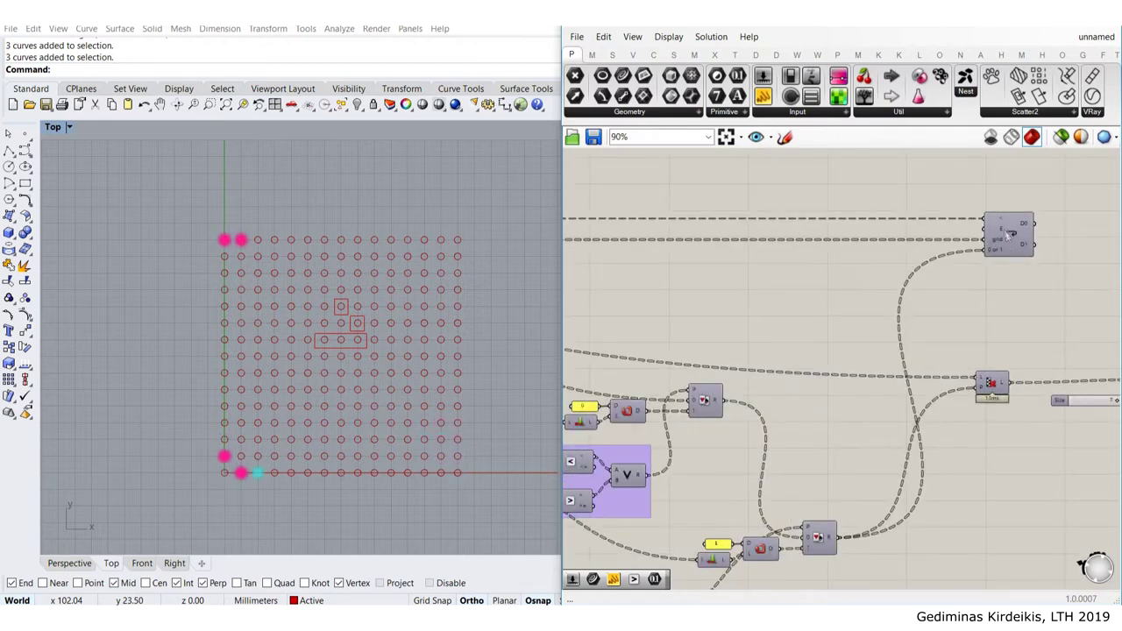
pyautogui.scroll(2, 1024, 263)
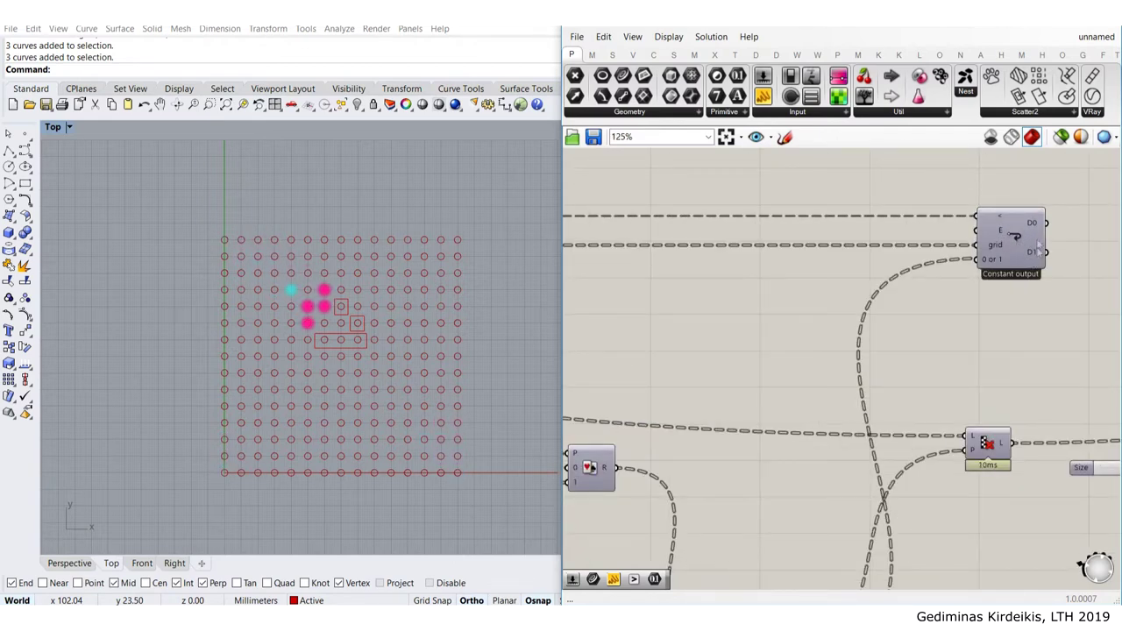
# Review the whole definition again and return to the inputs of the loop start while the glider simulation runs
pyautogui.scroll(-10, 1024, 245)
pyautogui.scroll(6, 768, 265)
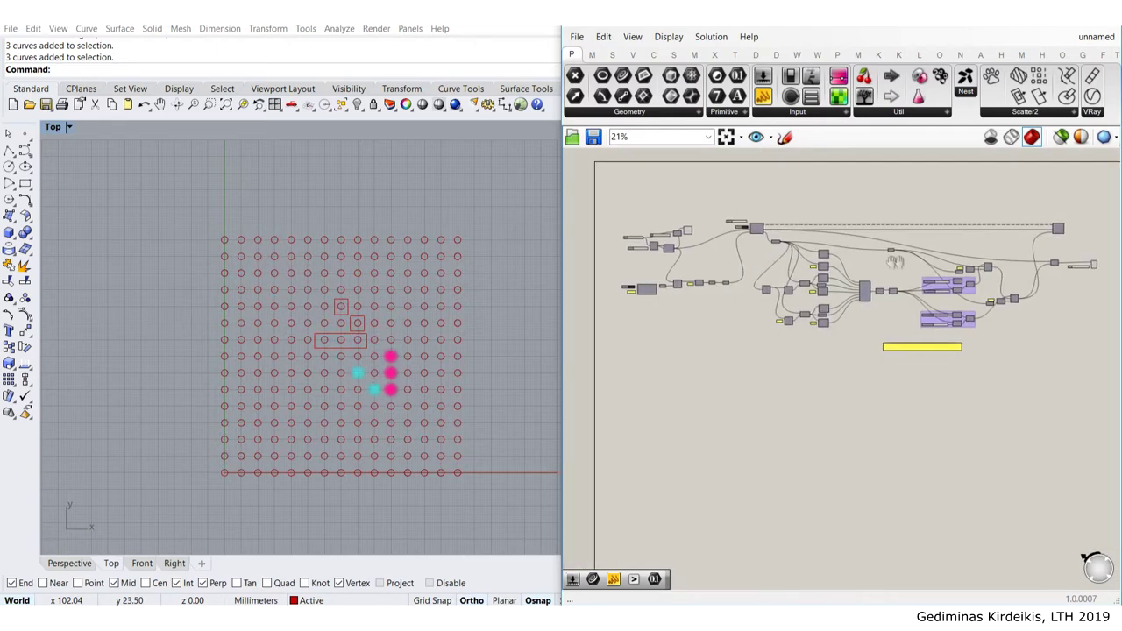
pyautogui.moveTo(977, 296); pyautogui.dragTo(764, 193, button='right')
pyautogui.scroll(-3, 1025, 323)
pyautogui.moveTo(964, 314); pyautogui.dragTo(716, 301, button='right')
pyautogui.moveTo(939, 337); pyautogui.dragTo(791, 341, button='right')
pyautogui.moveTo(765, 292); pyautogui.dragTo(971, 391, button='right')
pyautogui.moveTo(621, 283); pyautogui.dragTo(732, 315, button='right')
pyautogui.scroll(4, 693, 303)
pyautogui.scroll(2, 692, 302)
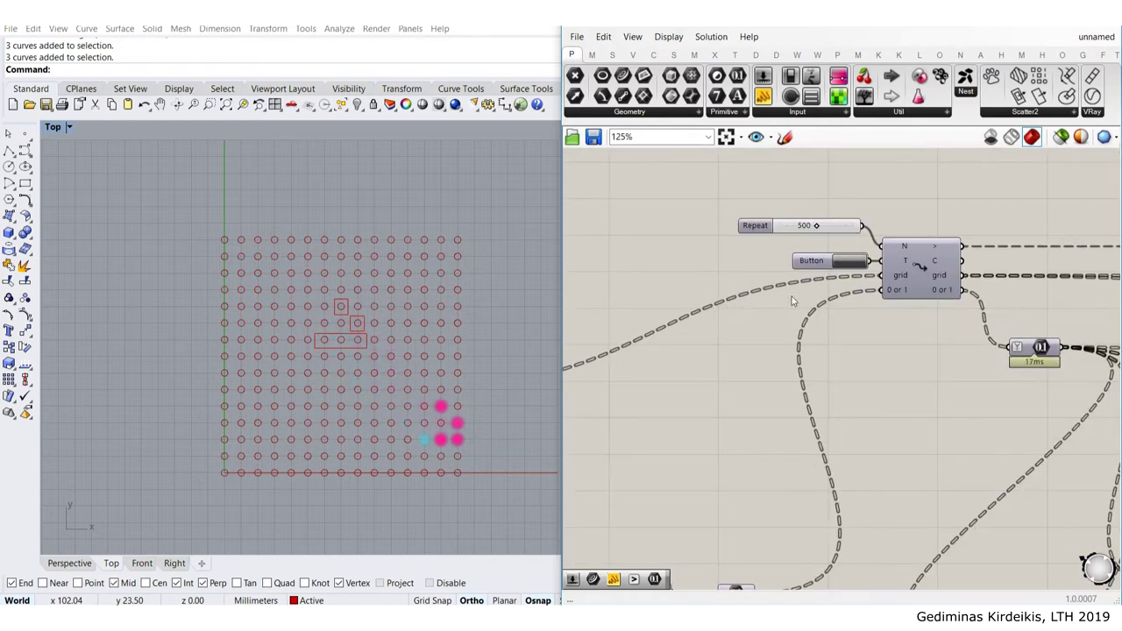
pyautogui.moveTo(893, 254)
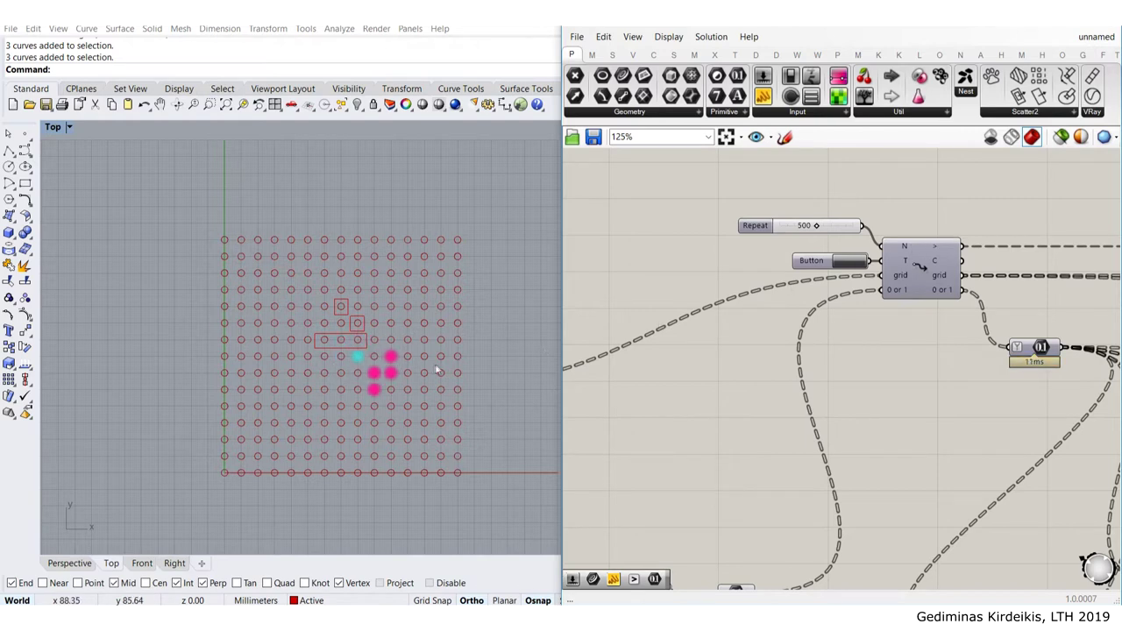
# Flatten the L output of the cull component that feeds the point cloud display
pyautogui.scroll(-10, 935, 389)
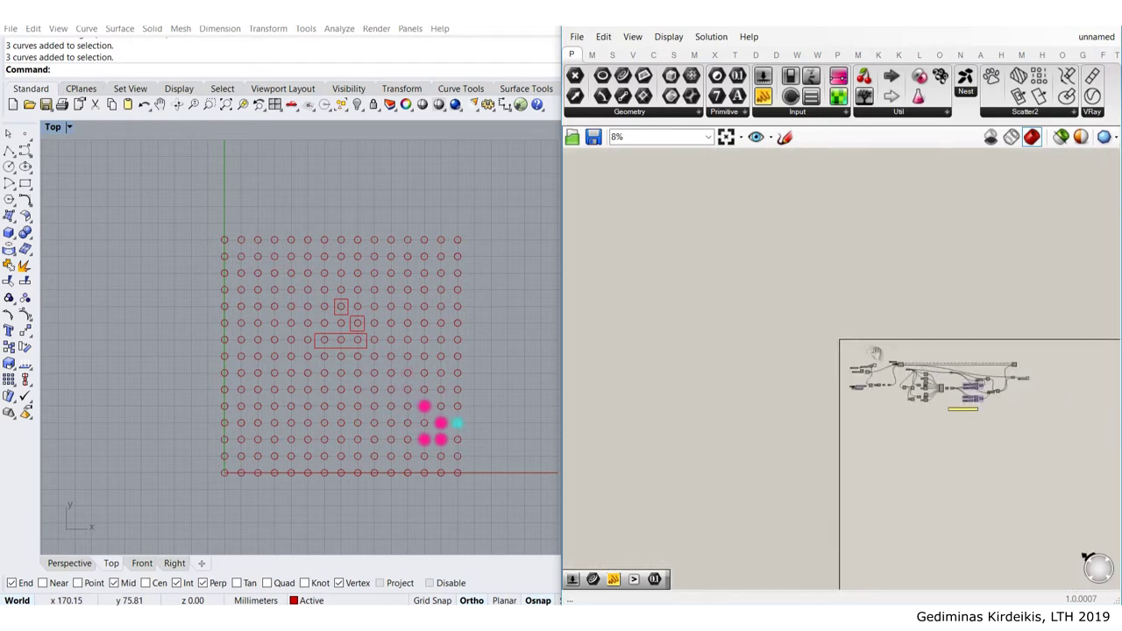
pyautogui.scroll(10, 674, 222)
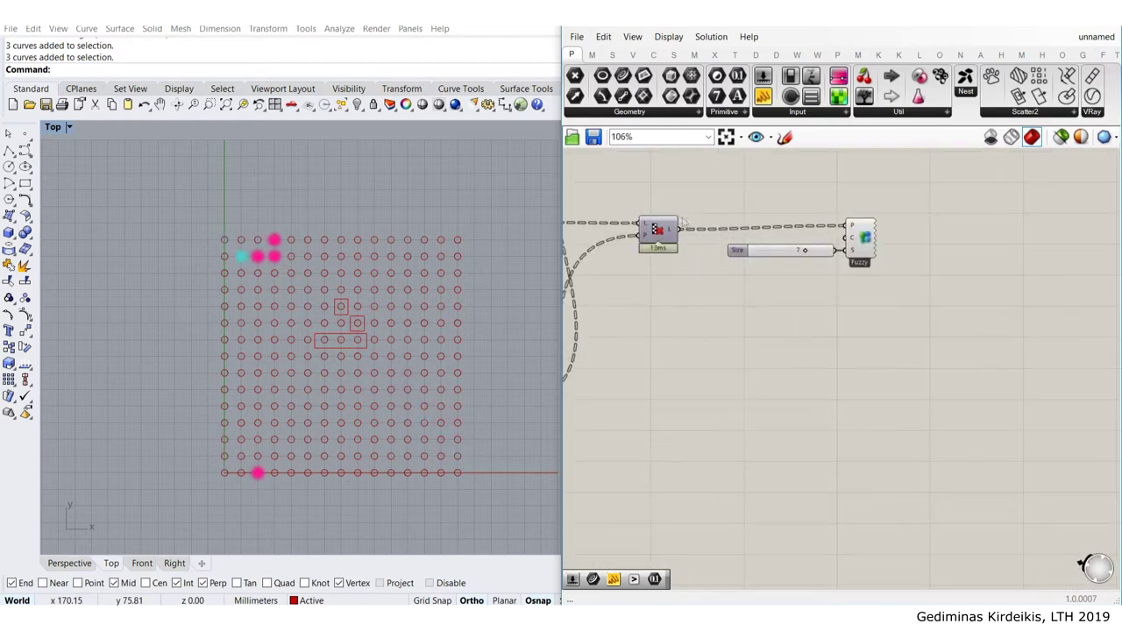
pyautogui.scroll(1, 674, 223)
pyautogui.rightClick(670, 238)
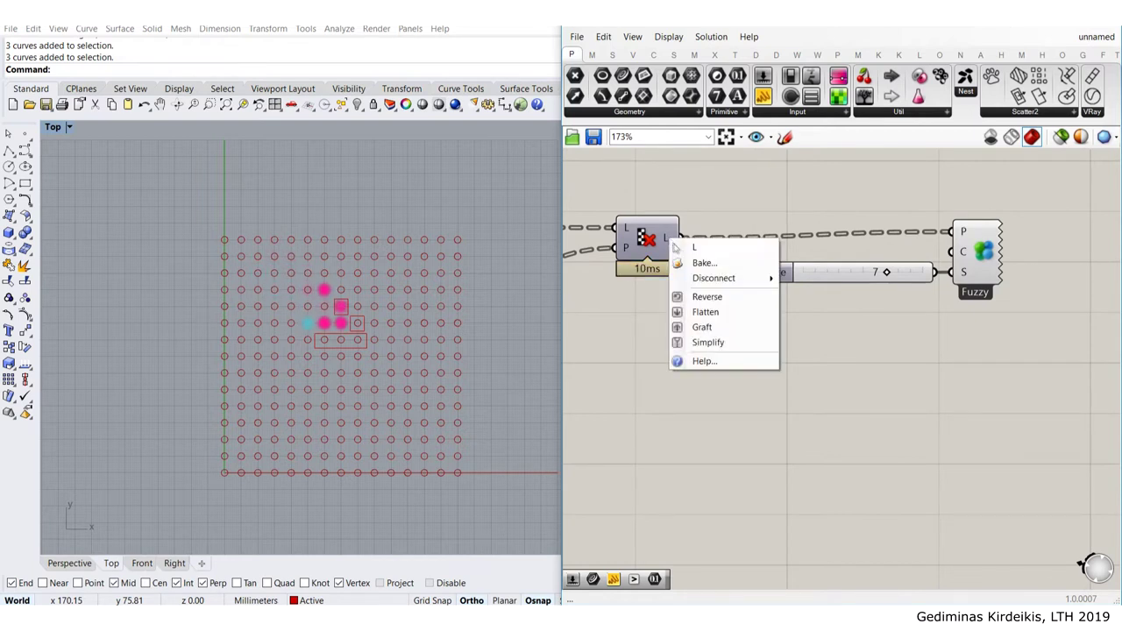
pyautogui.click(733, 312)
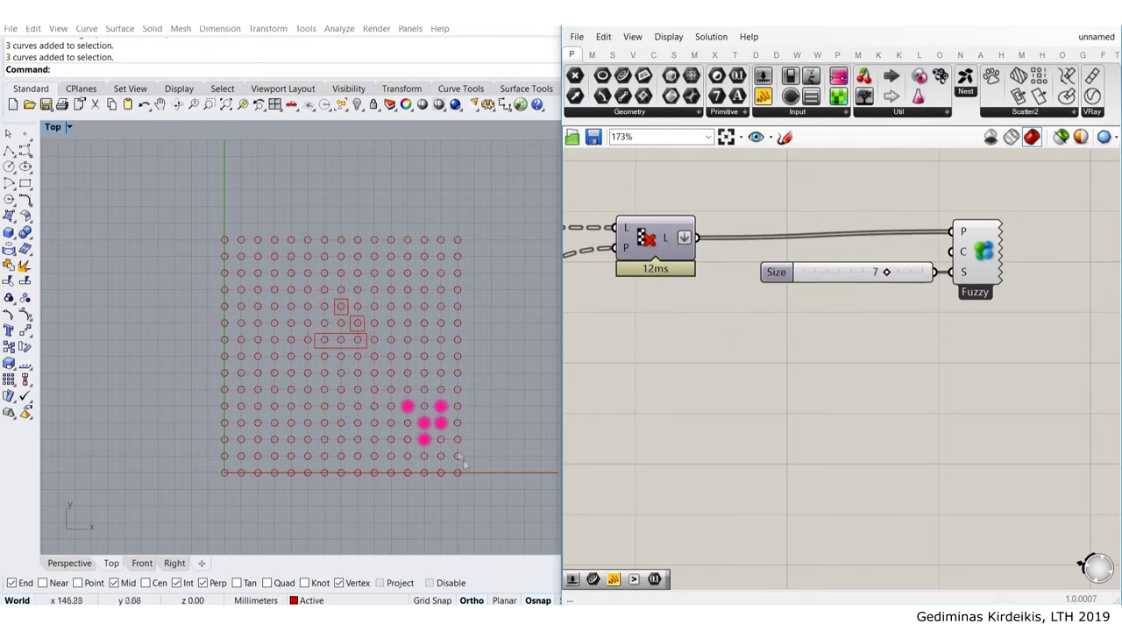
# Inspect the grid data entering the loop end, then look over the whole definition
pyautogui.scroll(-13, 701, 361)
pyautogui.scroll(12, 702, 324)
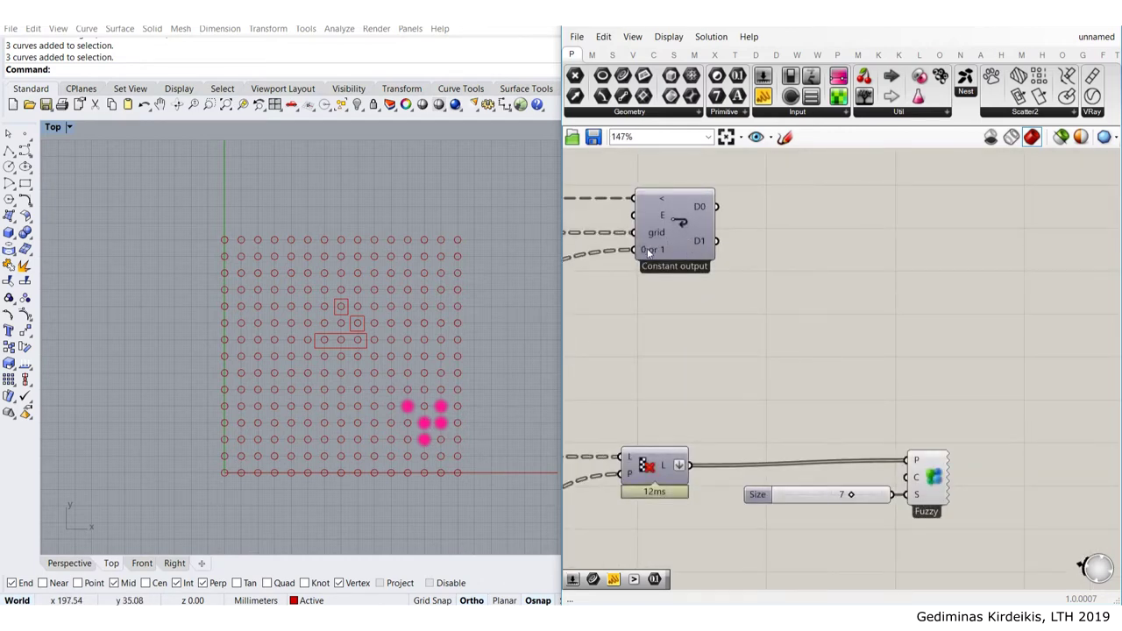
pyautogui.moveTo(652, 233)
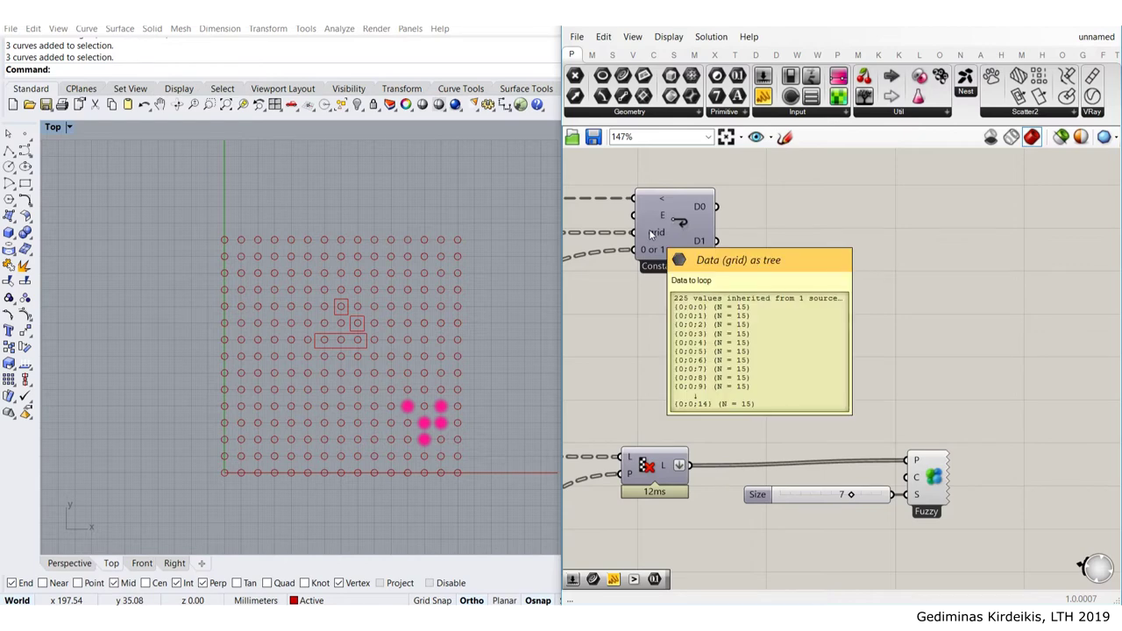
pyautogui.scroll(-8, 652, 233)
pyautogui.scroll(-3, 840, 259)
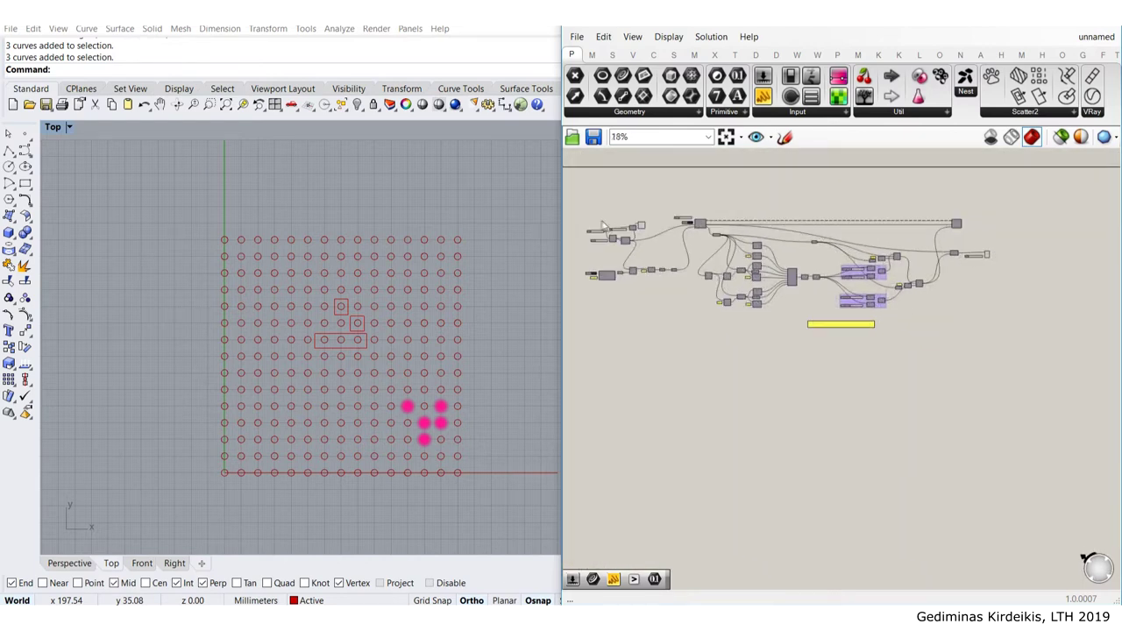
pyautogui.scroll(4, 604, 227)
pyautogui.moveTo(711, 234); pyautogui.dragTo(856, 280, button='right')
pyautogui.scroll(5, 823, 289)
pyautogui.scroll(-5, 824, 289)
pyautogui.scroll(-5, 940, 280)
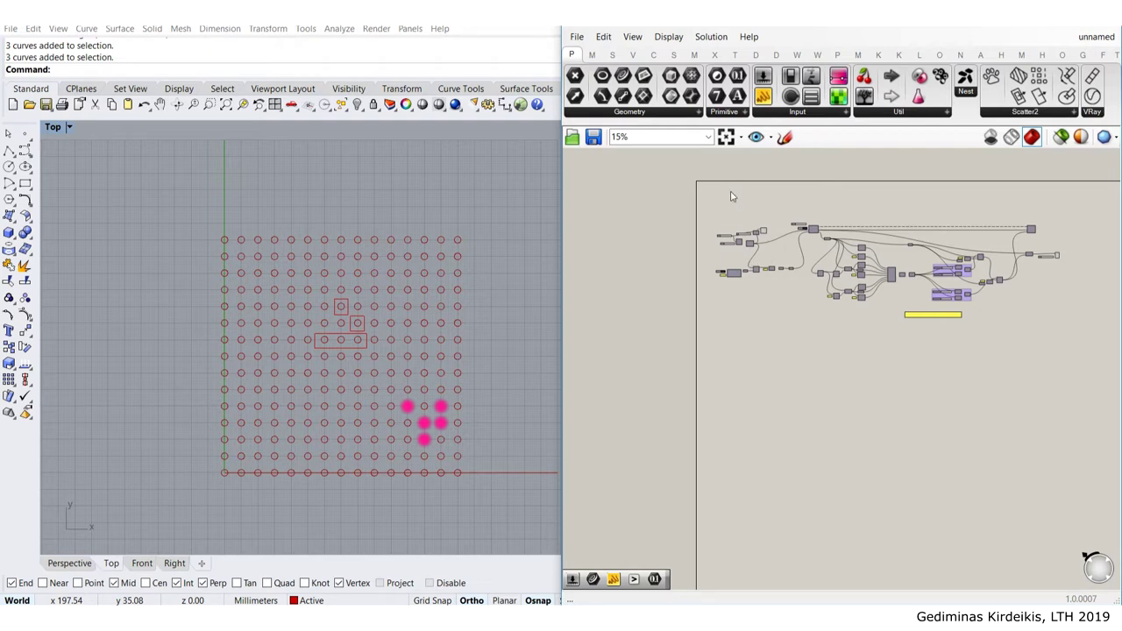
# Tidy the layout of the Step slider, series, multiplication and circle components that build the point grid
pyautogui.scroll(8, 751, 242)
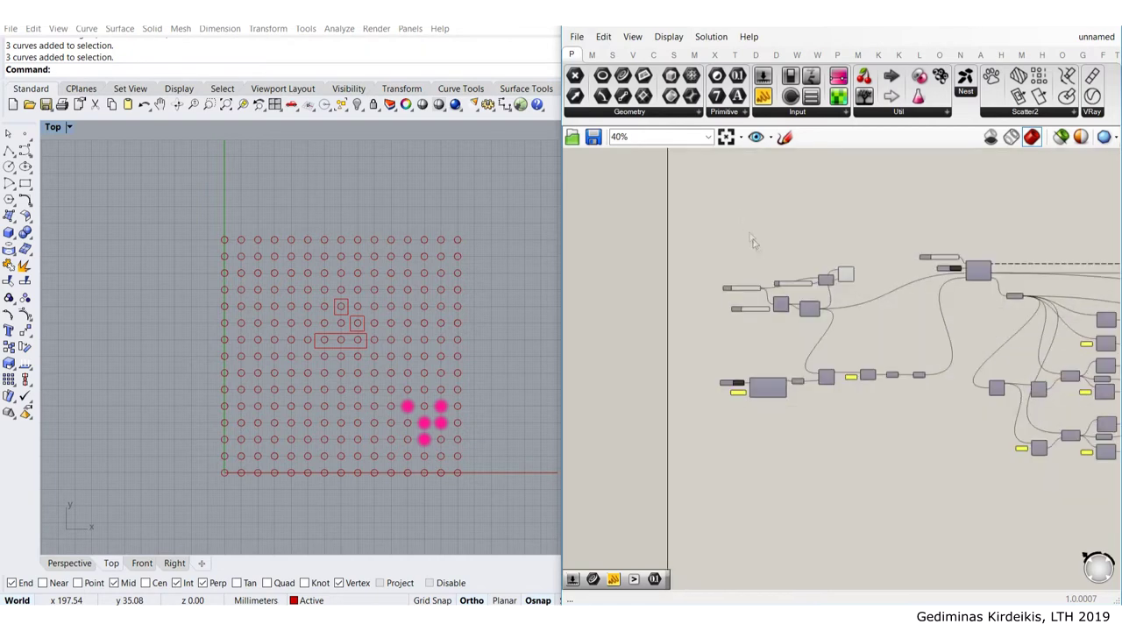
pyautogui.scroll(-3, 913, 272)
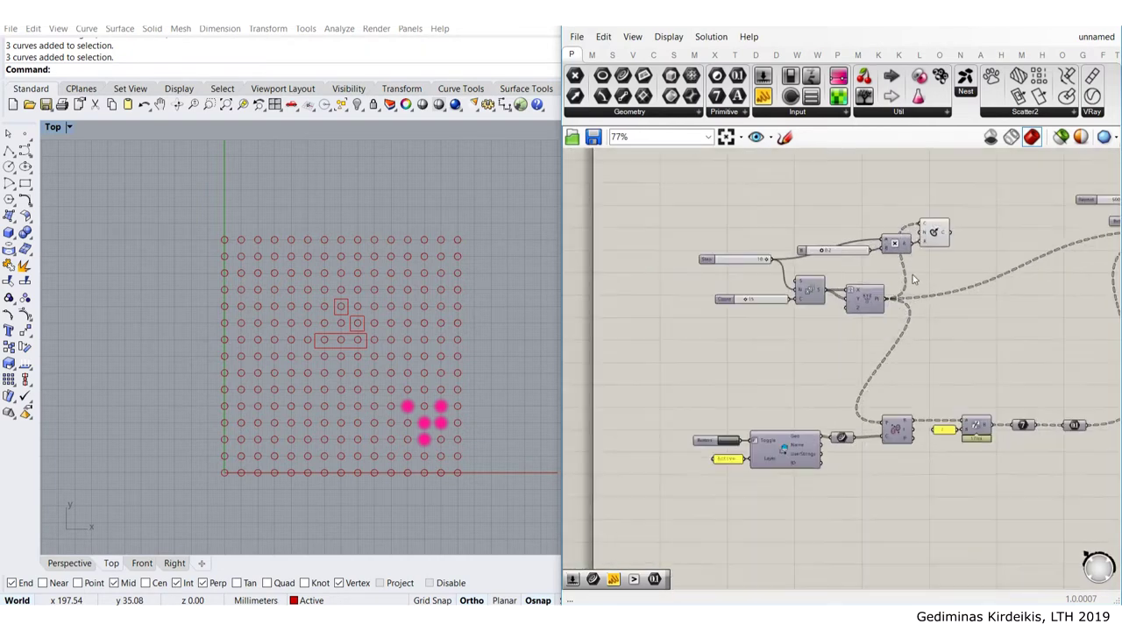
pyautogui.scroll(2, 799, 286)
pyautogui.moveTo(702, 249); pyautogui.dragTo(709, 271)
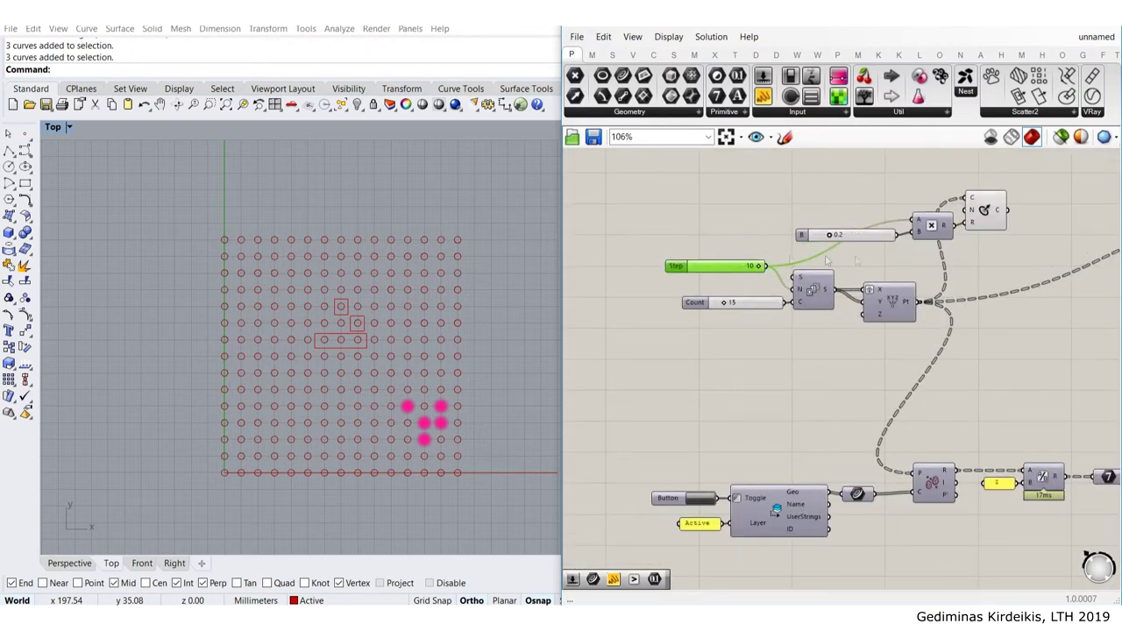
pyautogui.moveTo(1011, 277); pyautogui.dragTo(793, 172)
pyautogui.moveTo(974, 216); pyautogui.dragTo(983, 228)
pyautogui.click(1016, 292)
# Group all the grid-building components and name the group "Create grid"
pyautogui.moveTo(1056, 375); pyautogui.dragTo(624, 185)
pyautogui.middleClick(791, 204)
pyautogui.click(788, 162)
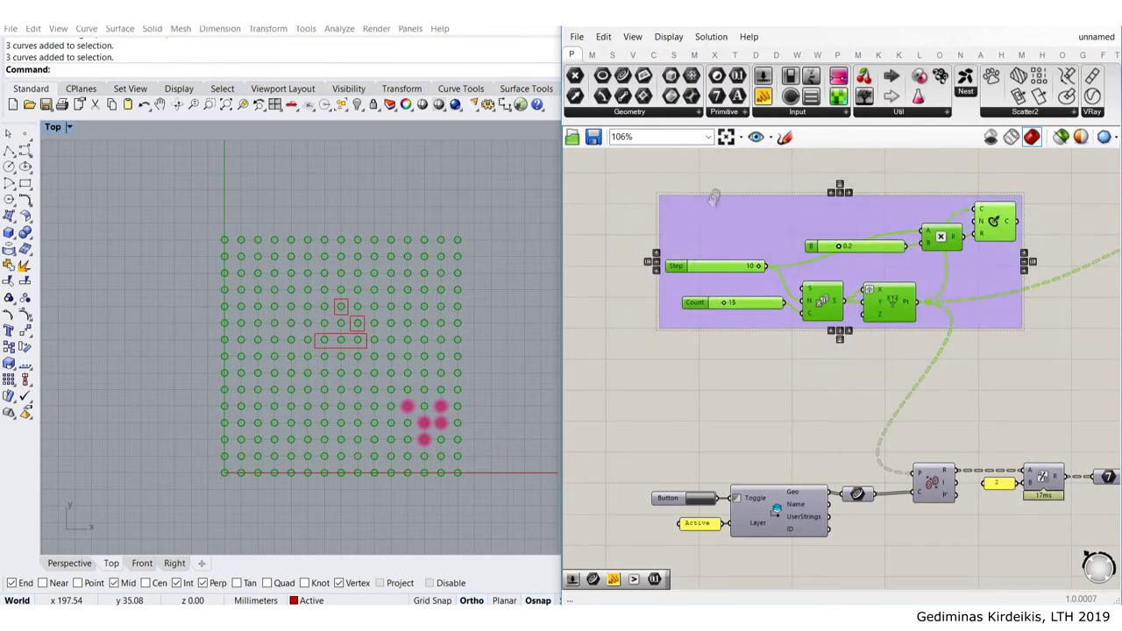
pyautogui.click(738, 203)
pyautogui.moveTo(748, 204); pyautogui.dragTo(736, 265, button='right')
pyautogui.rightClick(744, 283)
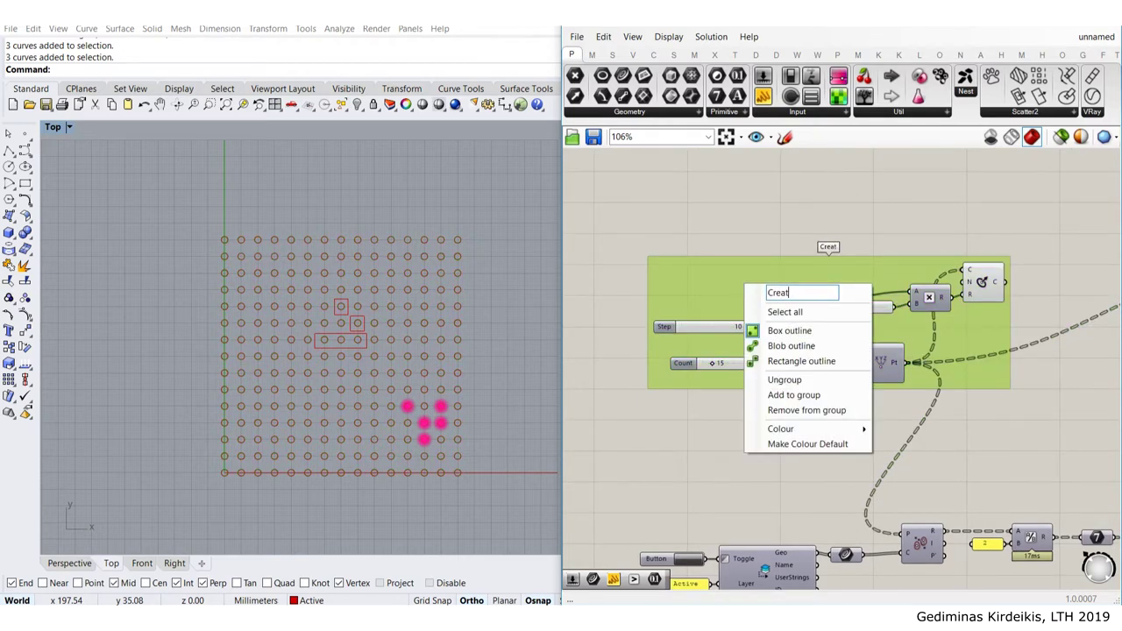
pyautogui.write('Create grid')
pyautogui.press('Return')
# Rename the Step slider to "grid spacing" and the Count slider to "xy amount"
pyautogui.scroll(5, 682, 323)
pyautogui.rightClick(664, 337)
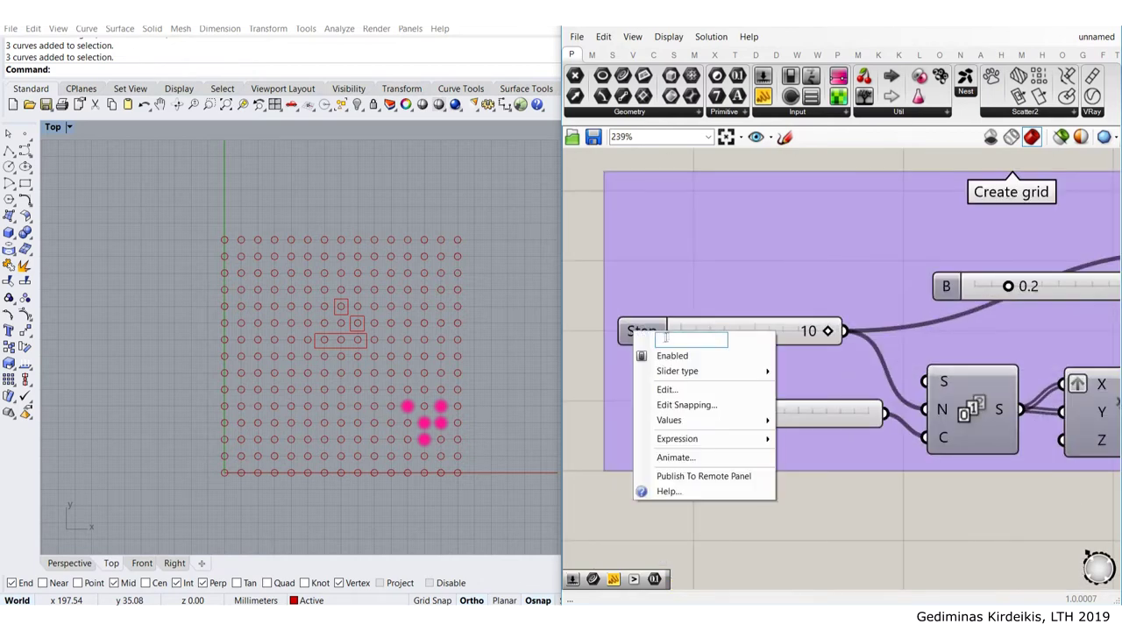
pyautogui.write('grid pa')
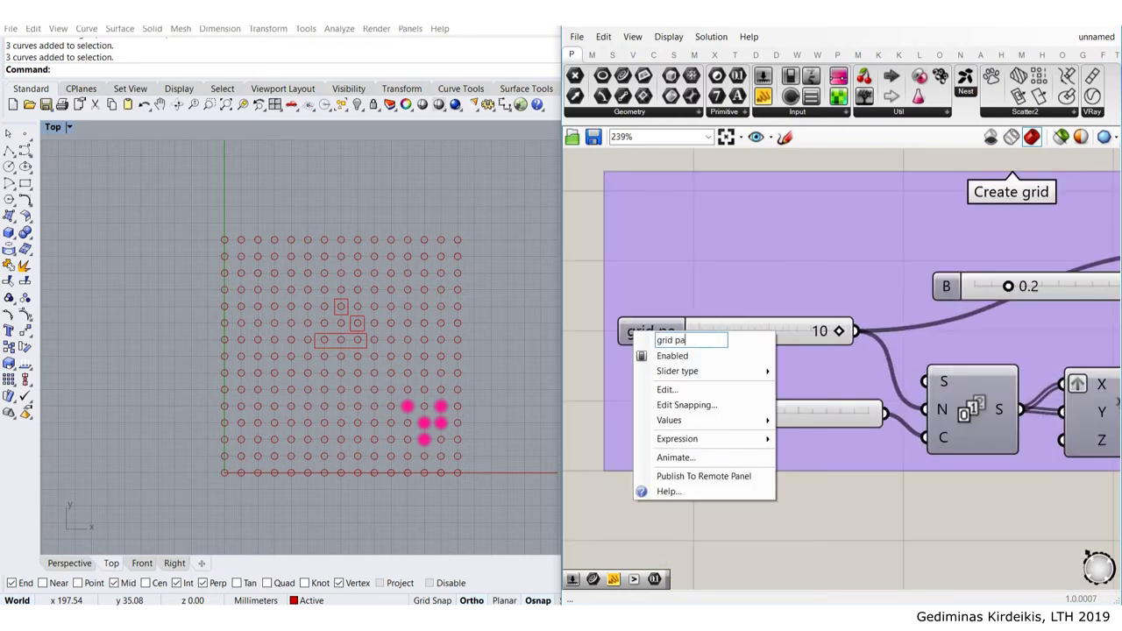
pyautogui.write('cacing')
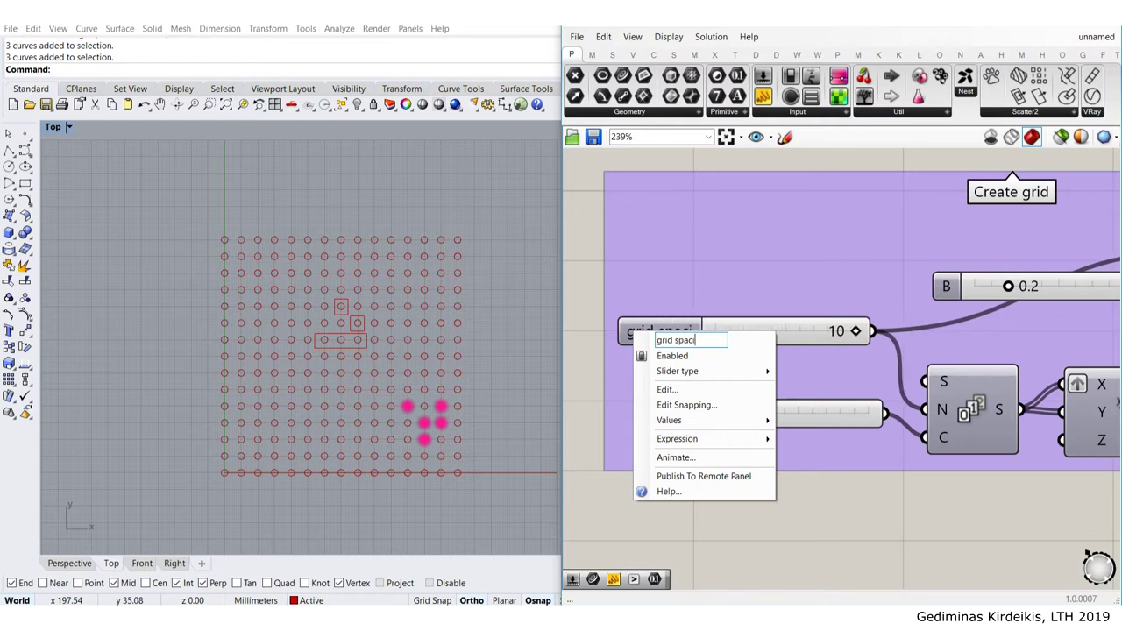
pyautogui.press('Return')
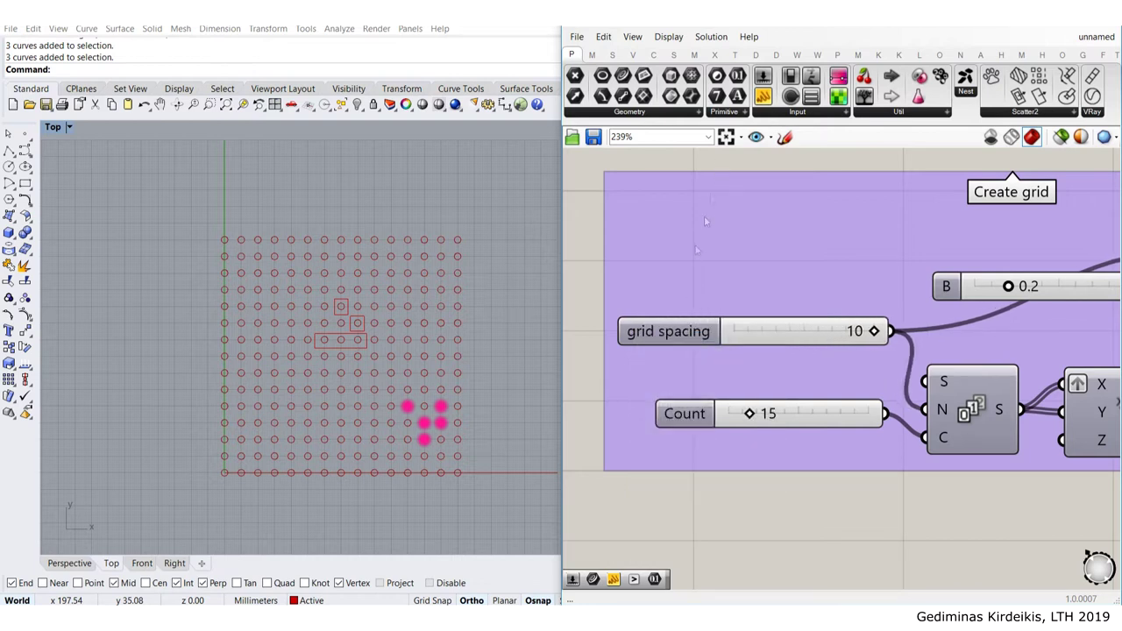
pyautogui.rightClick(680, 420)
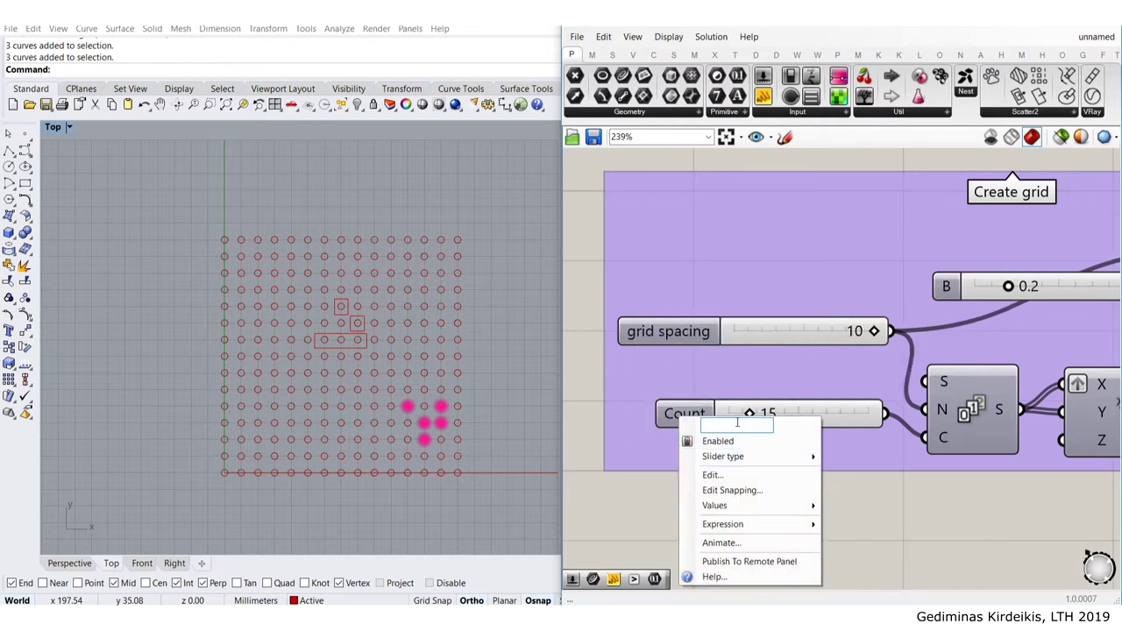
pyautogui.write('xy amount')
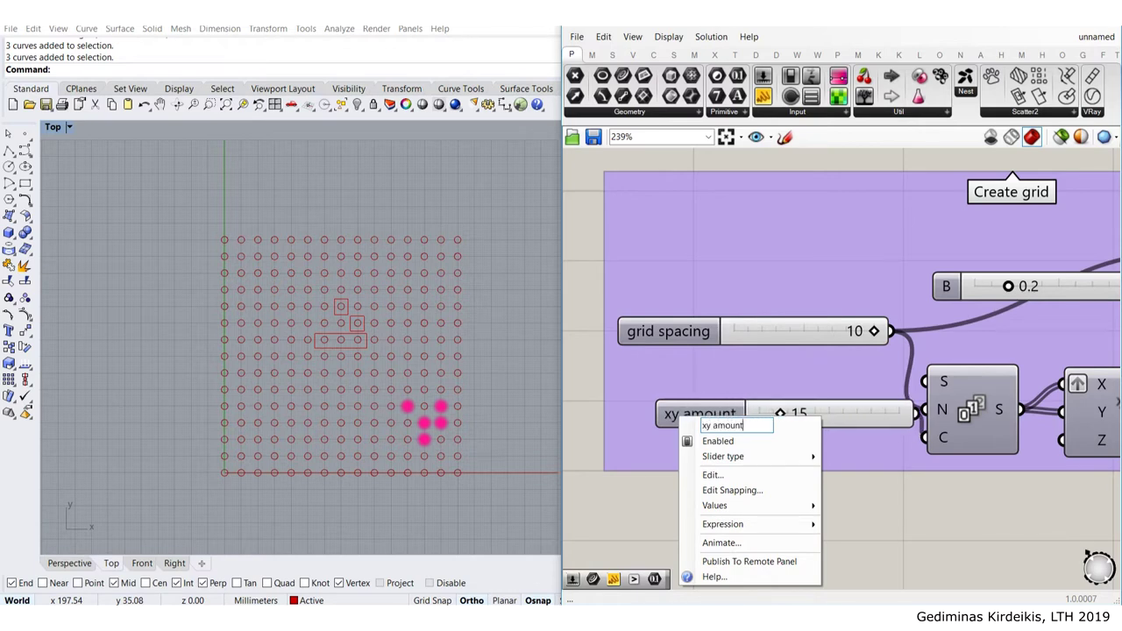
pyautogui.press('Return')
# Set the xy amount slider to 10
pyautogui.scroll(-3, 802, 186)
pyautogui.click(796, 317)
pyautogui.scroll(3, 796, 317)
pyautogui.doubleClick(805, 319)
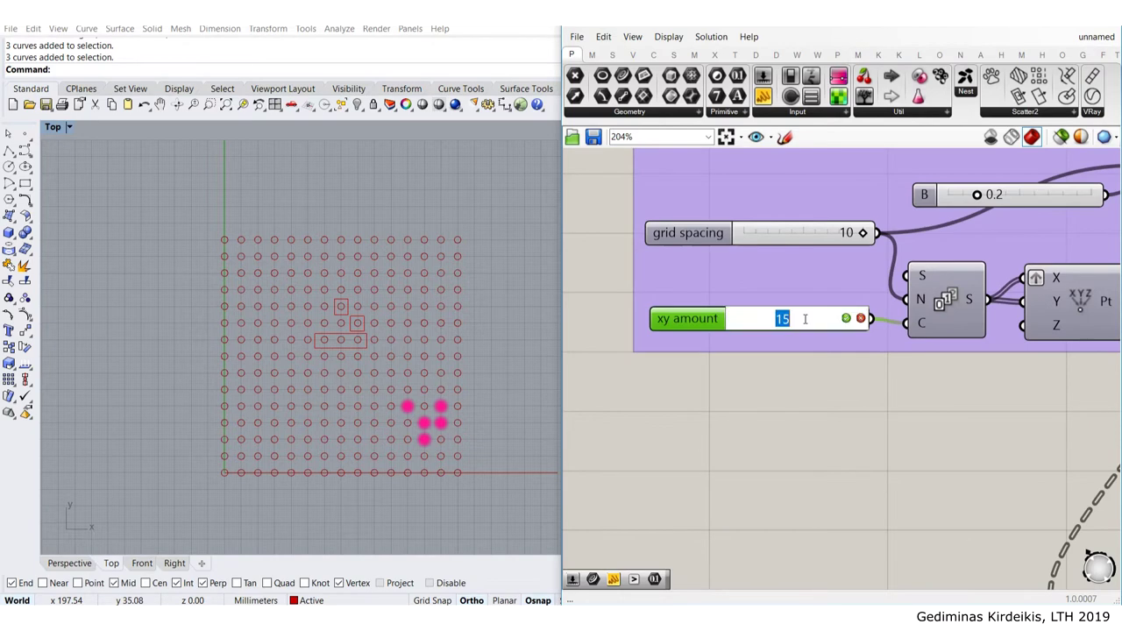
pyautogui.press('Return')
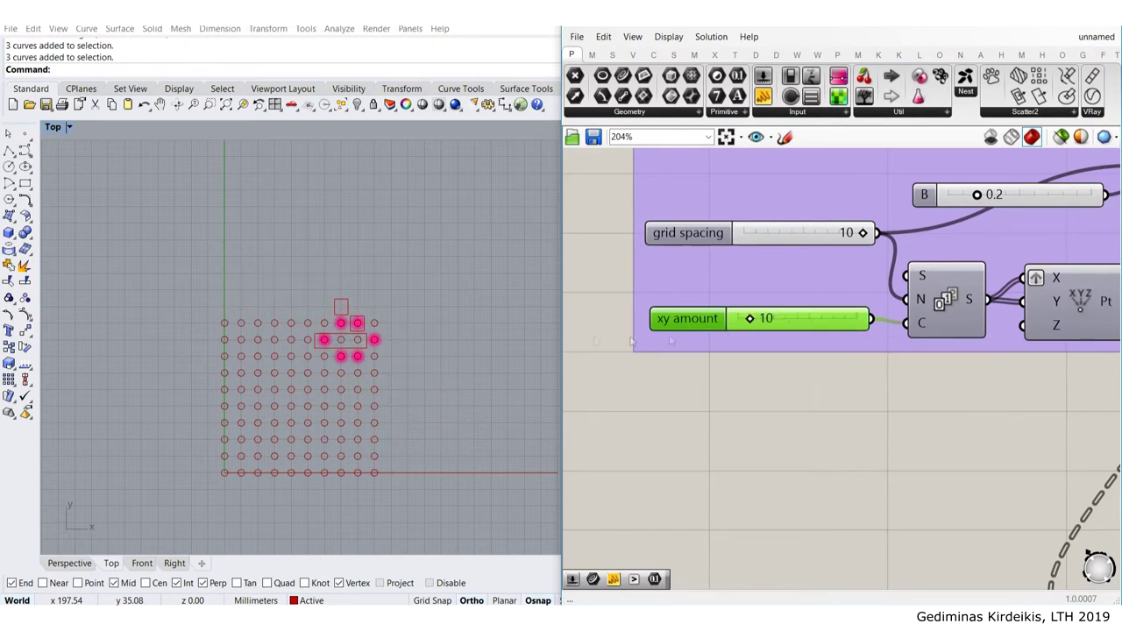
# Select the three seed rectangles in the Top viewport and move them down and left to the lower middle of the point grid
pyautogui.moveTo(289, 274); pyautogui.dragTo(411, 398)
pyautogui.scroll(4, 324, 337)
pyautogui.scroll(-4, 327, 341)
pyautogui.moveTo(327, 342); pyautogui.dragTo(400, 280, button='right')
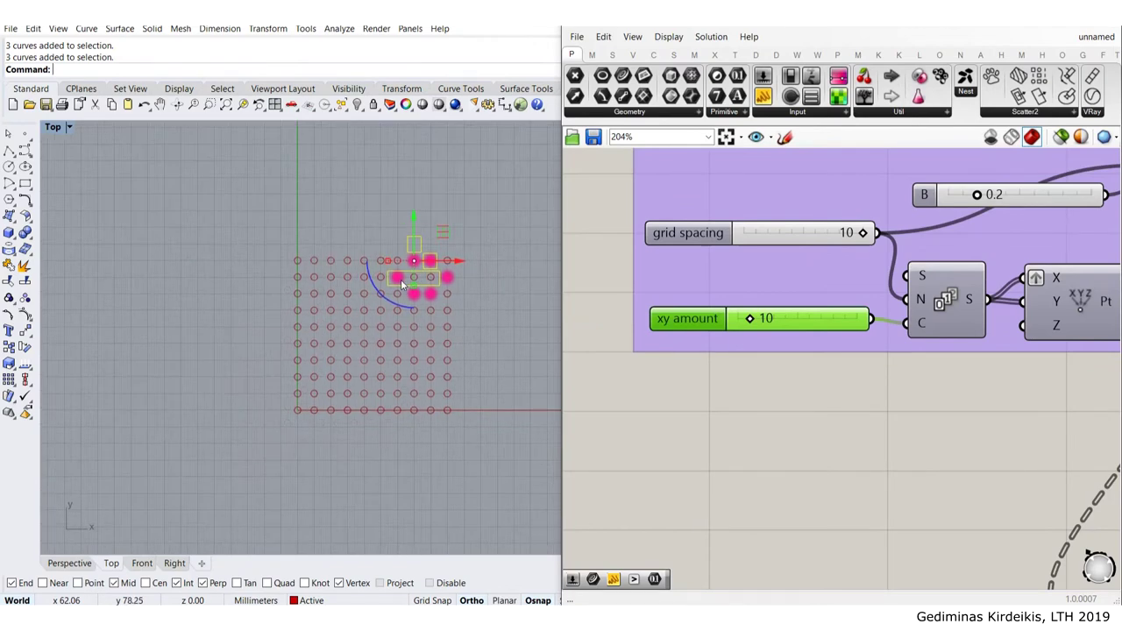
pyautogui.moveTo(416, 235); pyautogui.dragTo(421, 322)
pyautogui.scroll(4, 388, 364)
pyautogui.moveTo(465, 355); pyautogui.dragTo(363, 361)
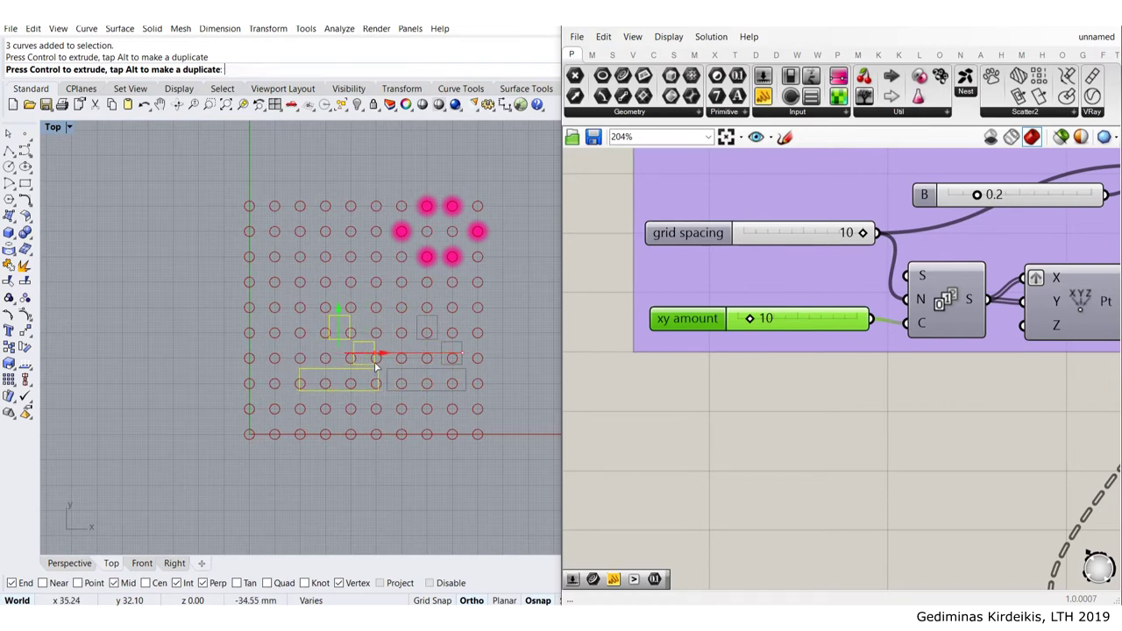
pyautogui.click(449, 410)
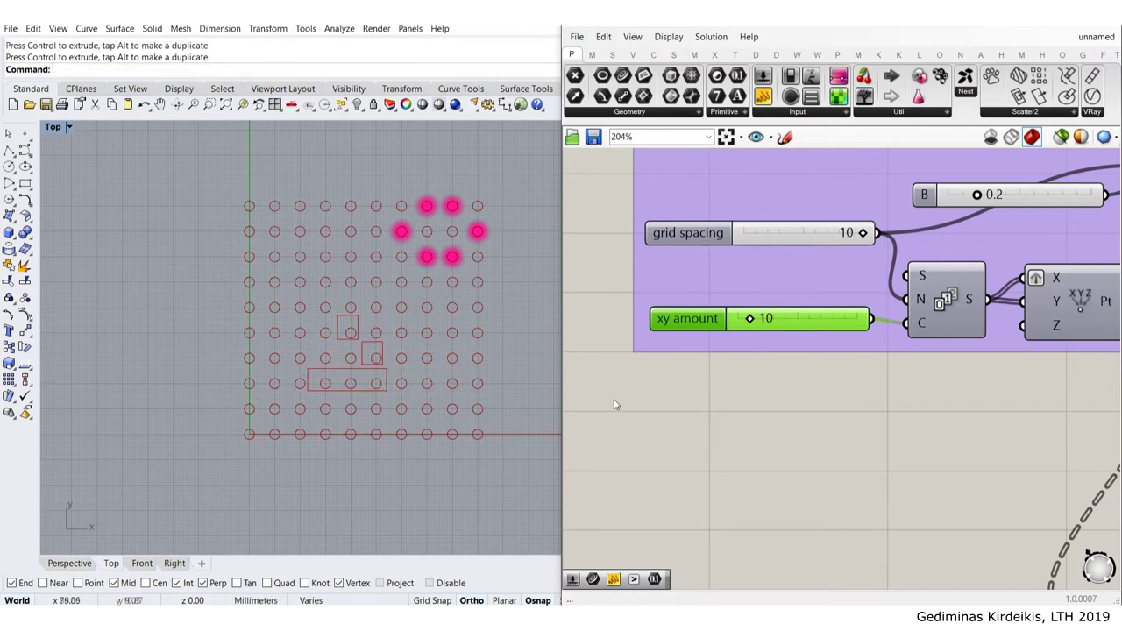
# Trigger the Button that reloads the seed curves from the Active layer
pyautogui.scroll(-2, 531, 392)
pyautogui.scroll(-3, 841, 449)
pyautogui.scroll(-1, 843, 449)
pyautogui.moveTo(833, 429); pyautogui.dragTo(764, 298, button='right')
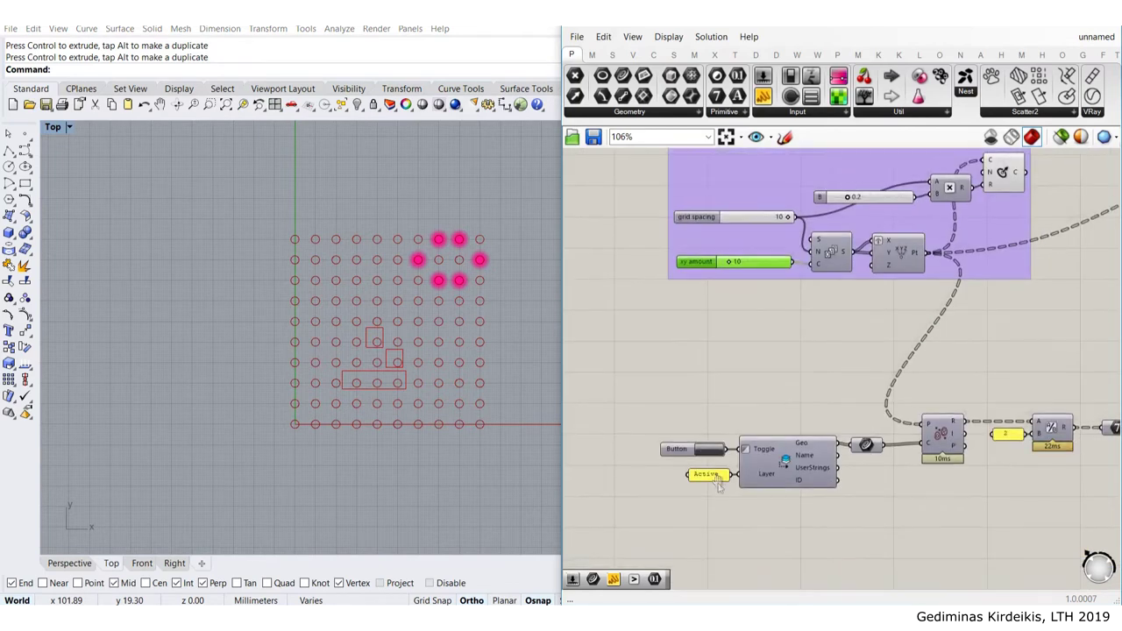
pyautogui.scroll(5, 718, 480)
pyautogui.click(697, 418)
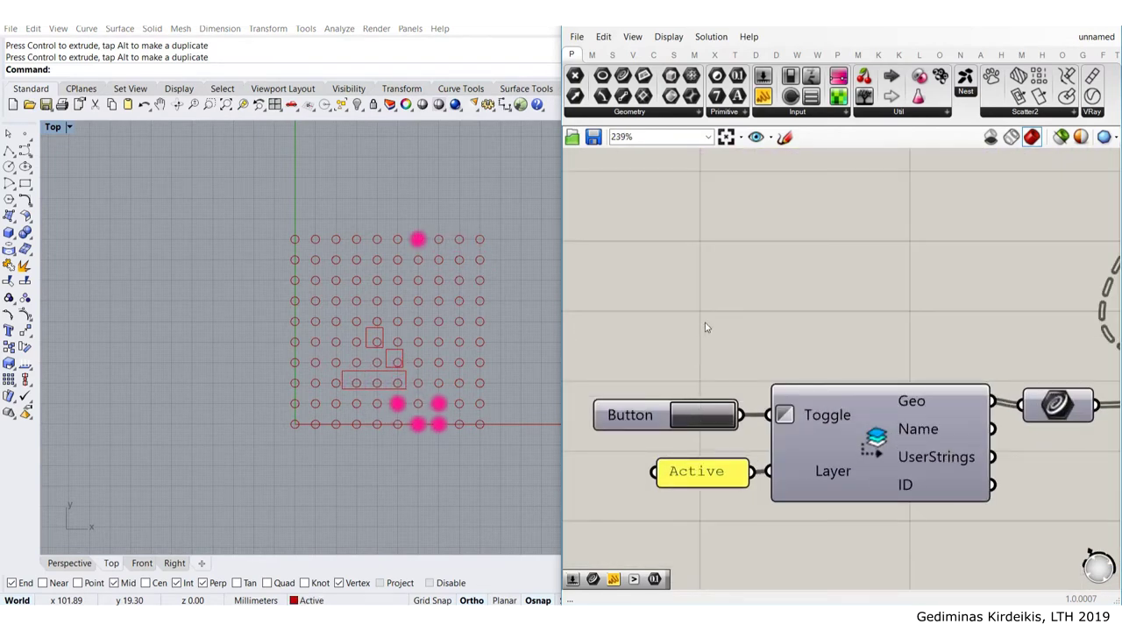
# Examine the Create grid group's sliders and the glider pattern running across the point grid
pyautogui.scroll(-3, 717, 314)
pyautogui.moveTo(755, 154); pyautogui.dragTo(762, 357, button='right')
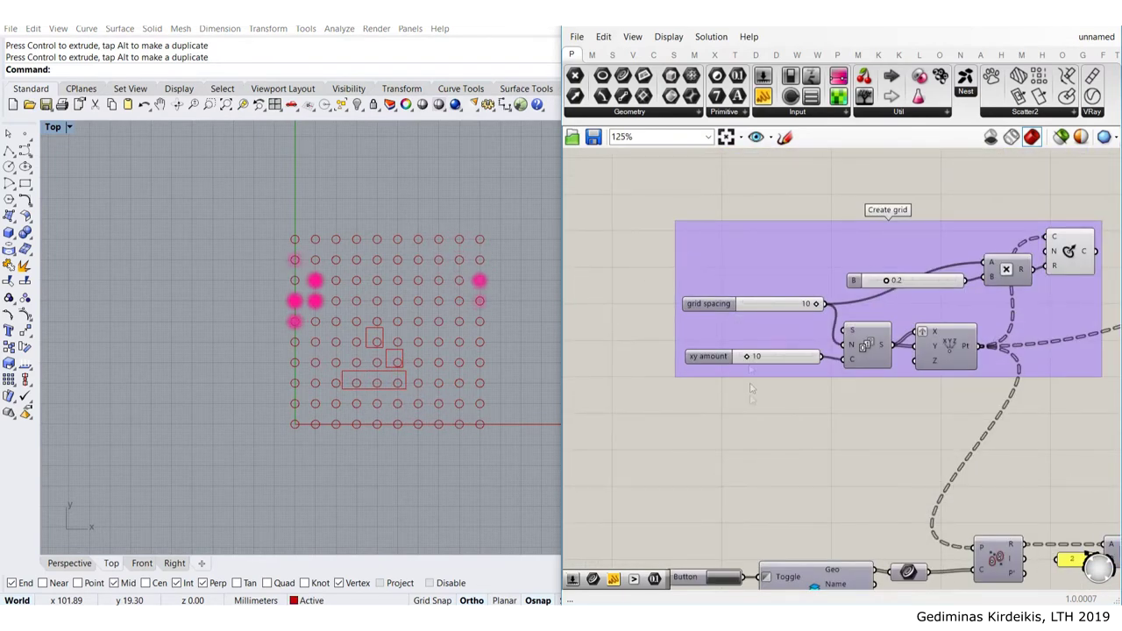
pyautogui.scroll(2, 759, 313)
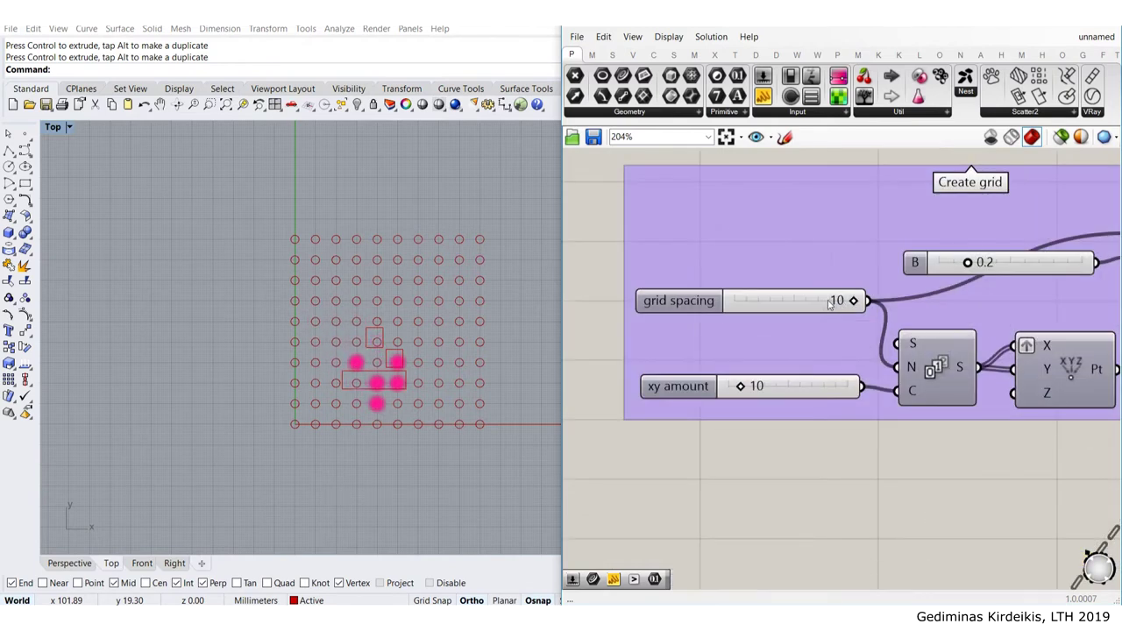
pyautogui.scroll(-3, 789, 342)
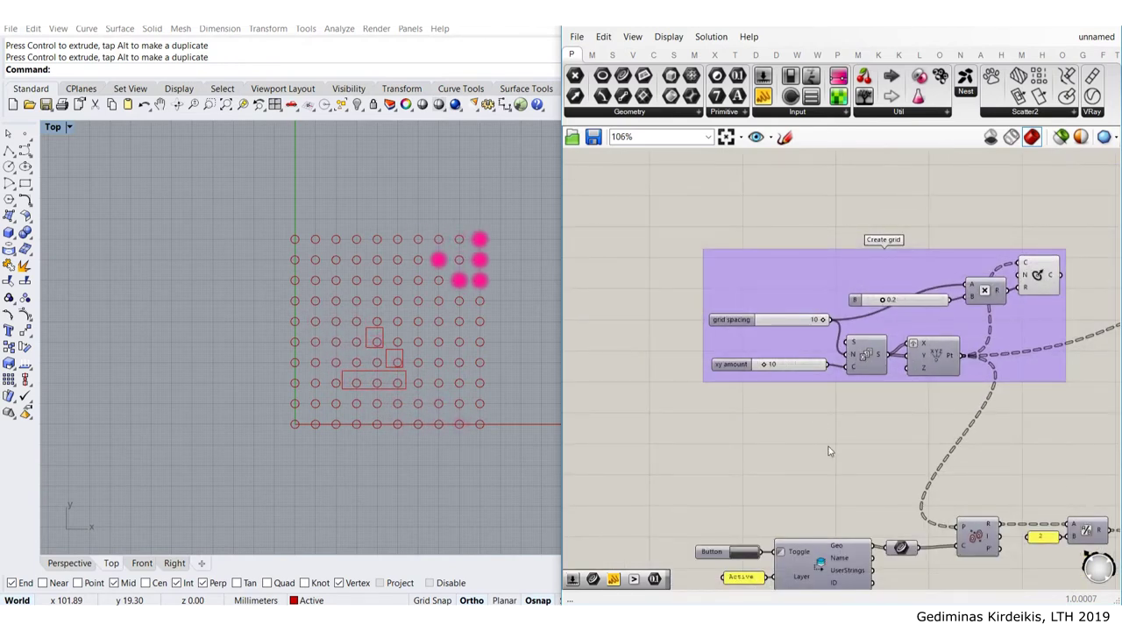
pyautogui.scroll(2, 483, 431)
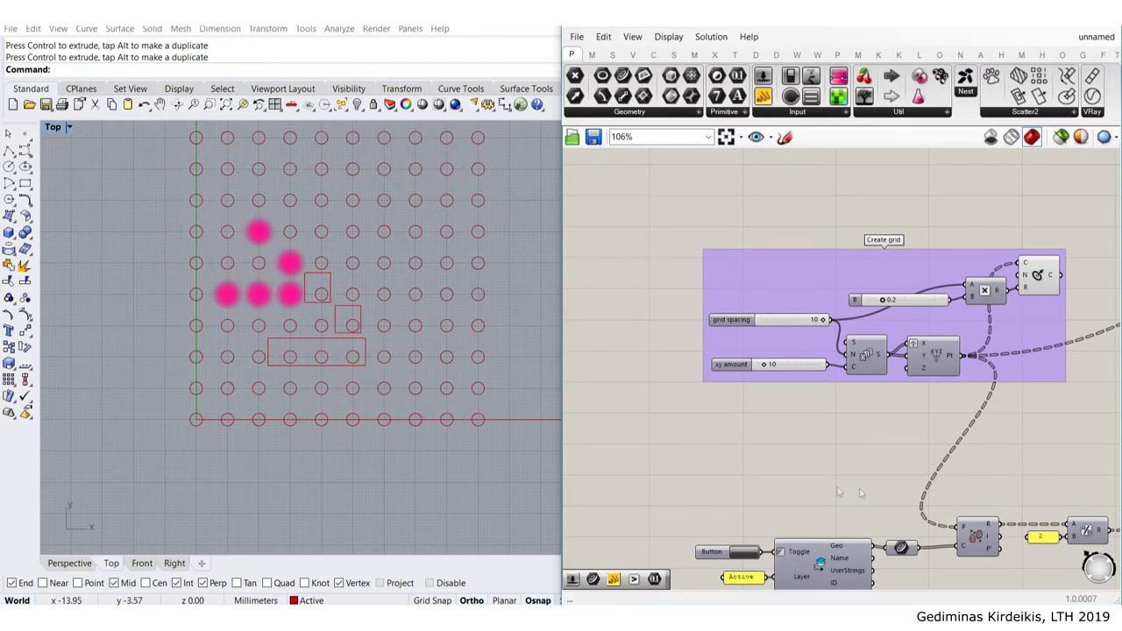
pyautogui.scroll(-1, 873, 479)
pyautogui.scroll(-2, 884, 492)
pyautogui.moveTo(854, 573); pyautogui.dragTo(801, 395, button='right')
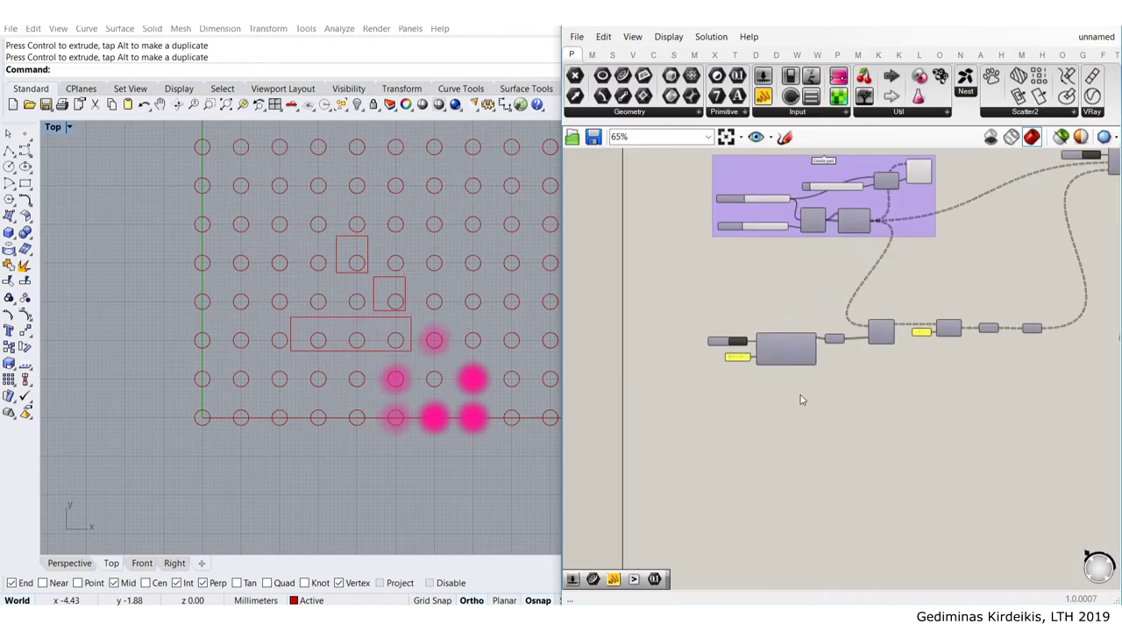
# Group the seed components, from the Button and Active layer import through the point-in-curve test to the final number parameter
pyautogui.scroll(4, 783, 350)
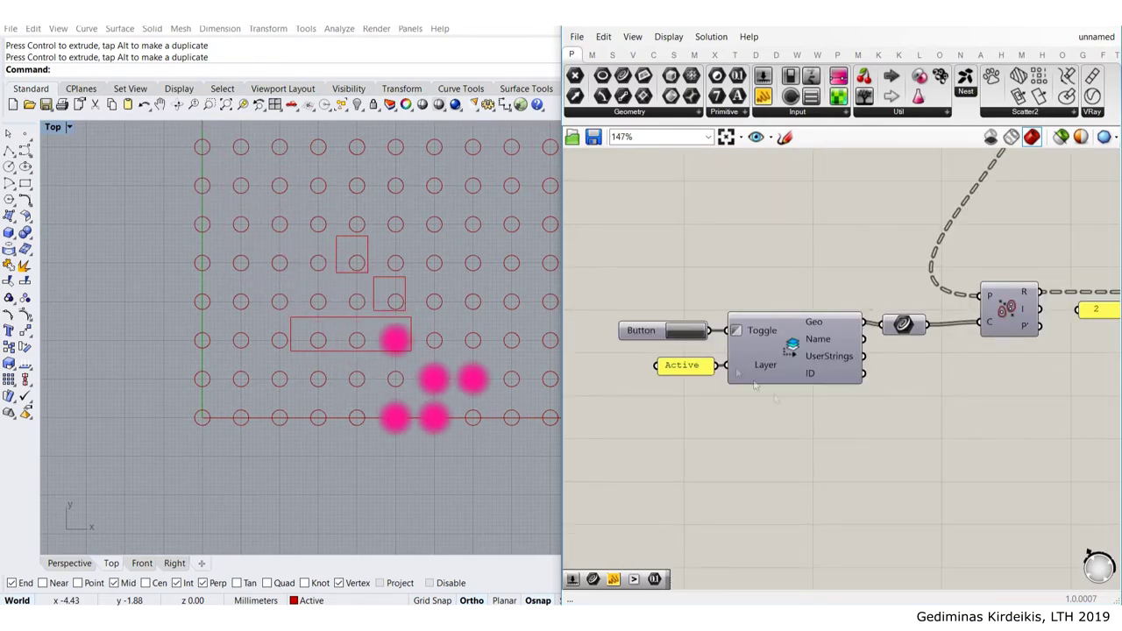
pyautogui.scroll(-1, 902, 358)
pyautogui.scroll(-2, 905, 359)
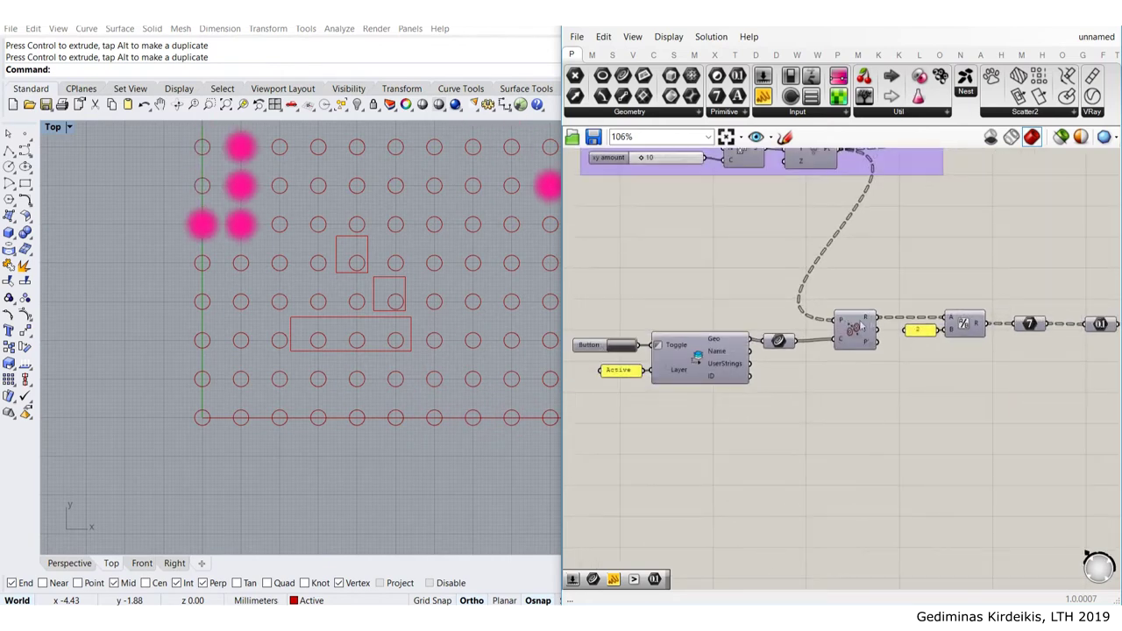
pyautogui.moveTo(1063, 407); pyautogui.dragTo(598, 264)
pyautogui.middleClick(864, 289)
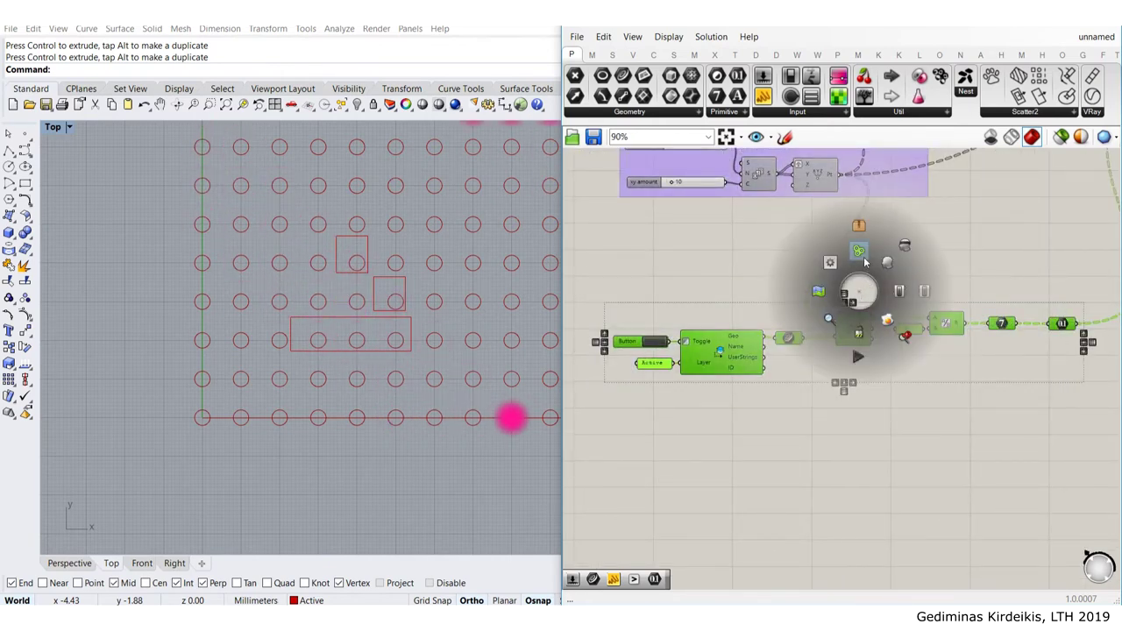
pyautogui.click(863, 257)
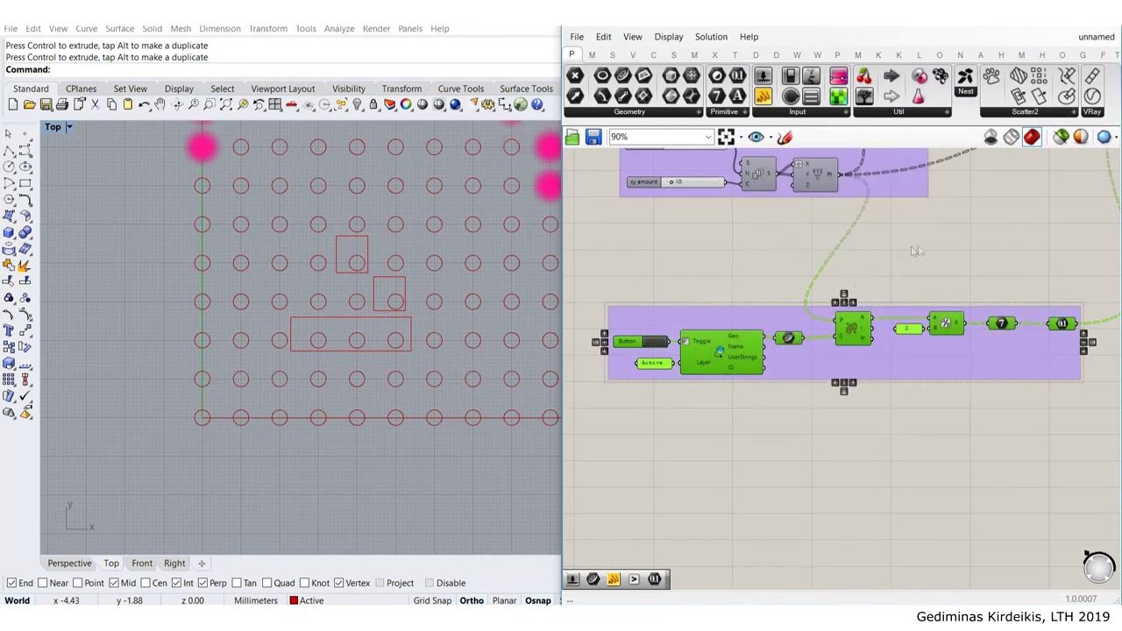
# Name the seed component group "Create first step of the game"
pyautogui.rightClick(911, 314)
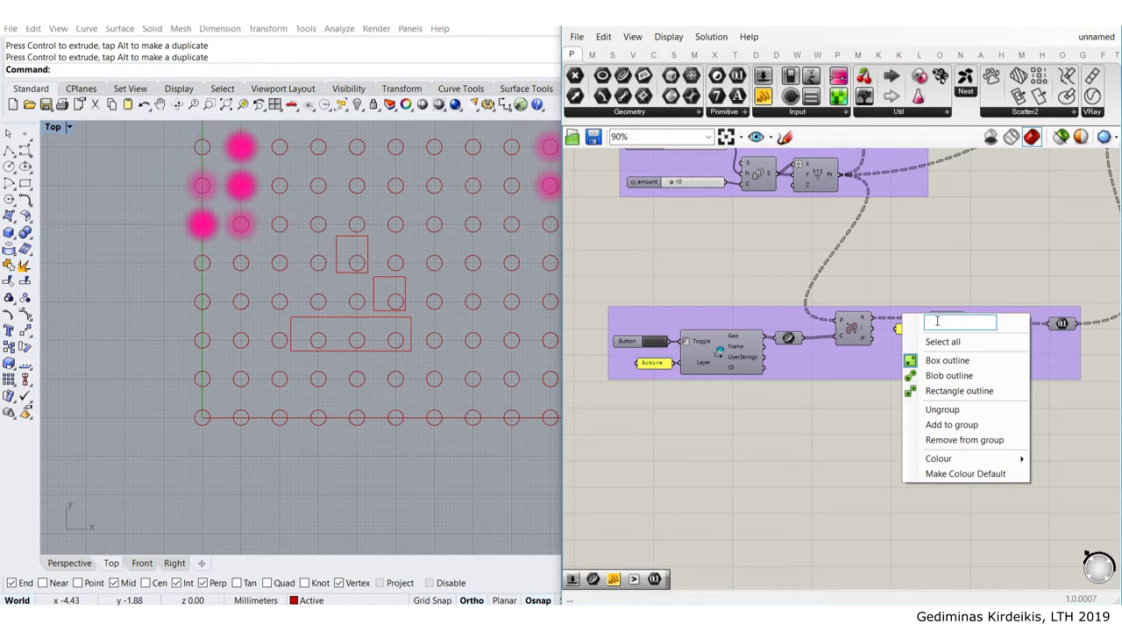
pyautogui.write('C')
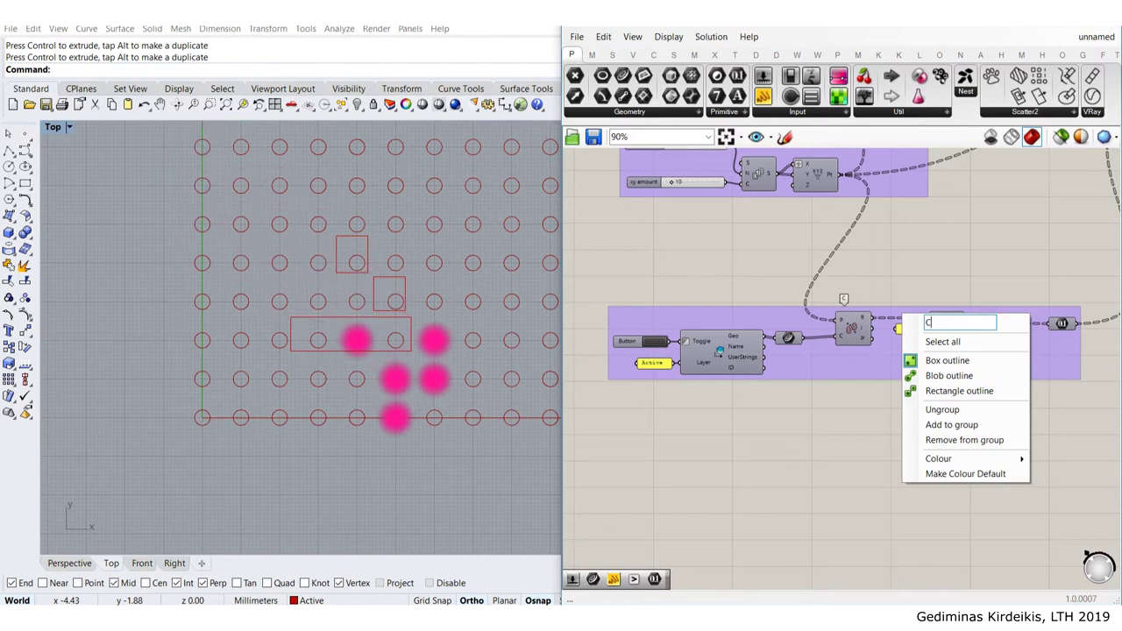
pyautogui.write('reate firs')
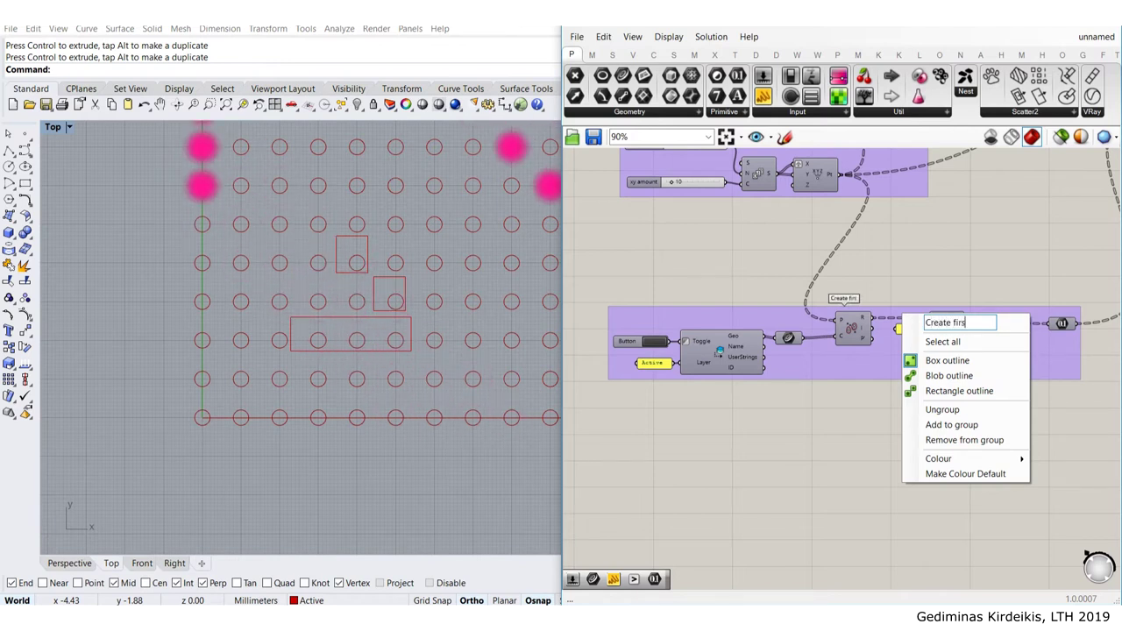
pyautogui.write('t step')
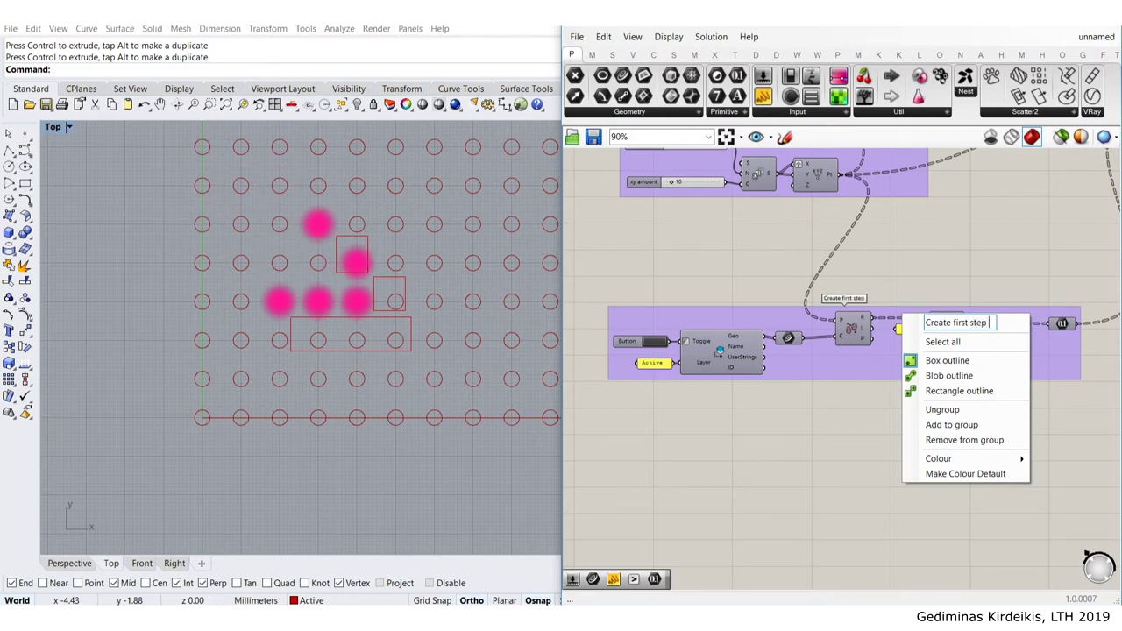
pyautogui.write(' of the game')
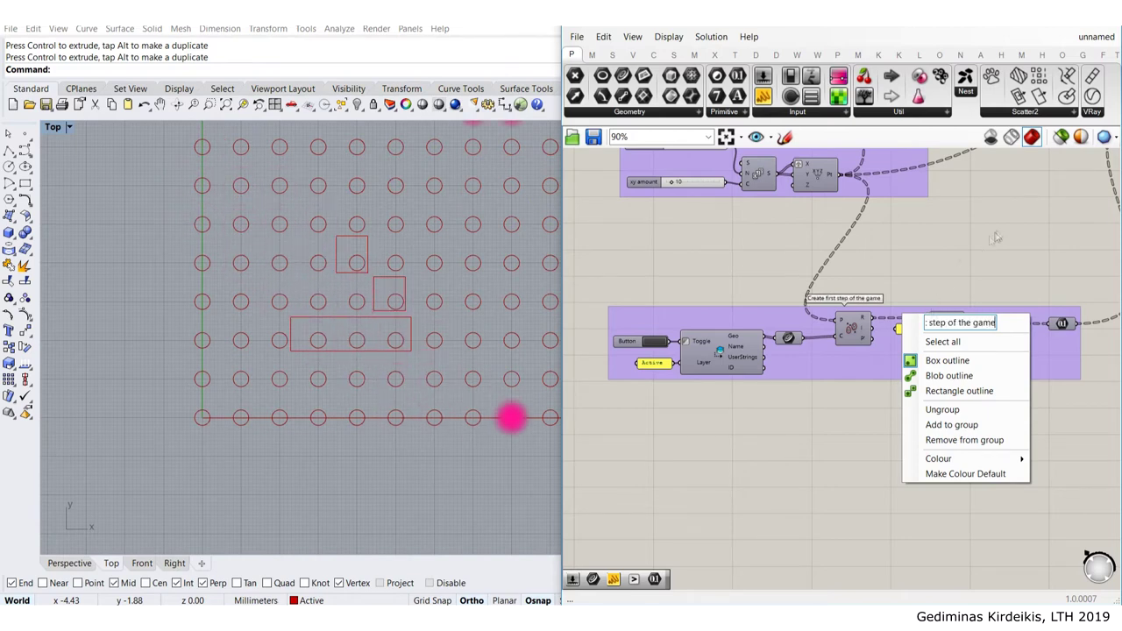
pyautogui.press('Return')
# Group the neighbour-shifting components together with the loop's 0 or 1 input parameter, the merged list and its two summing components
pyautogui.scroll(-4, 964, 254)
pyautogui.moveTo(964, 254); pyautogui.dragTo(590, 269, button='right')
pyautogui.moveTo(1106, 261); pyautogui.dragTo(491, 267, button='right')
pyautogui.moveTo(663, 274); pyautogui.dragTo(1120, 255, button='right')
pyautogui.moveTo(971, 449); pyautogui.dragTo(677, 222)
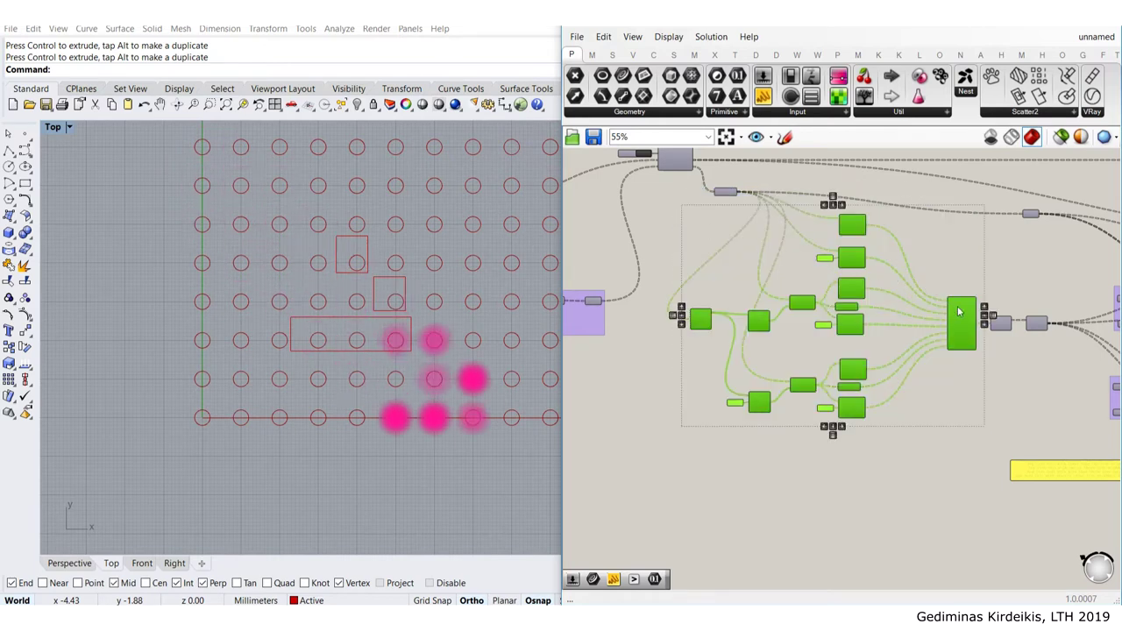
pyautogui.scroll(4, 727, 197)
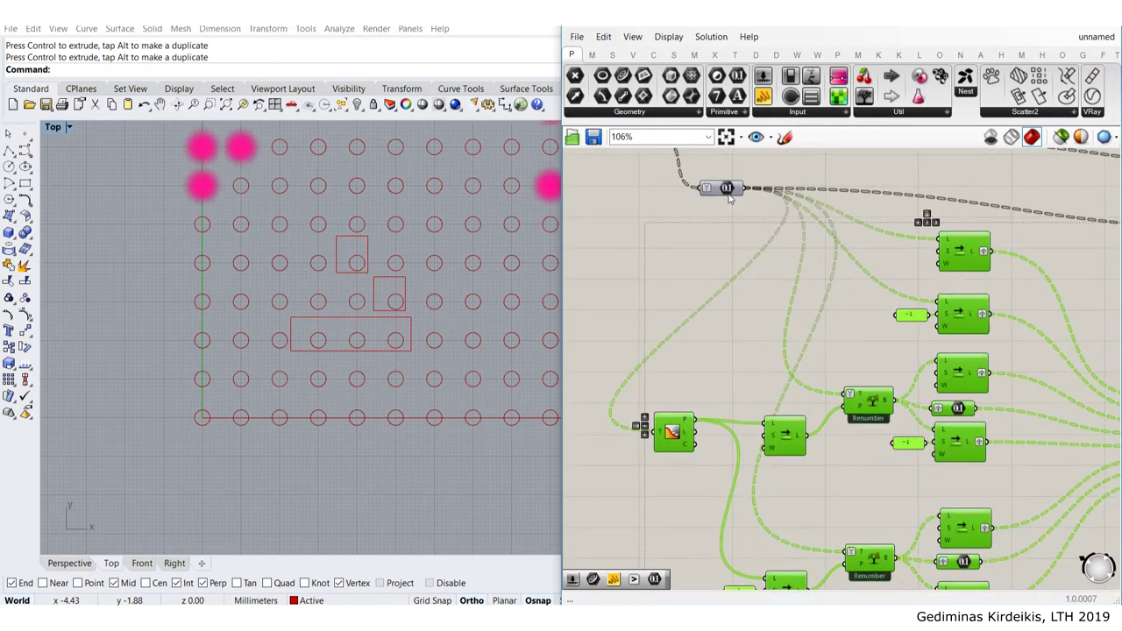
pyautogui.scroll(-4, 726, 197)
pyautogui.scroll(3, 727, 195)
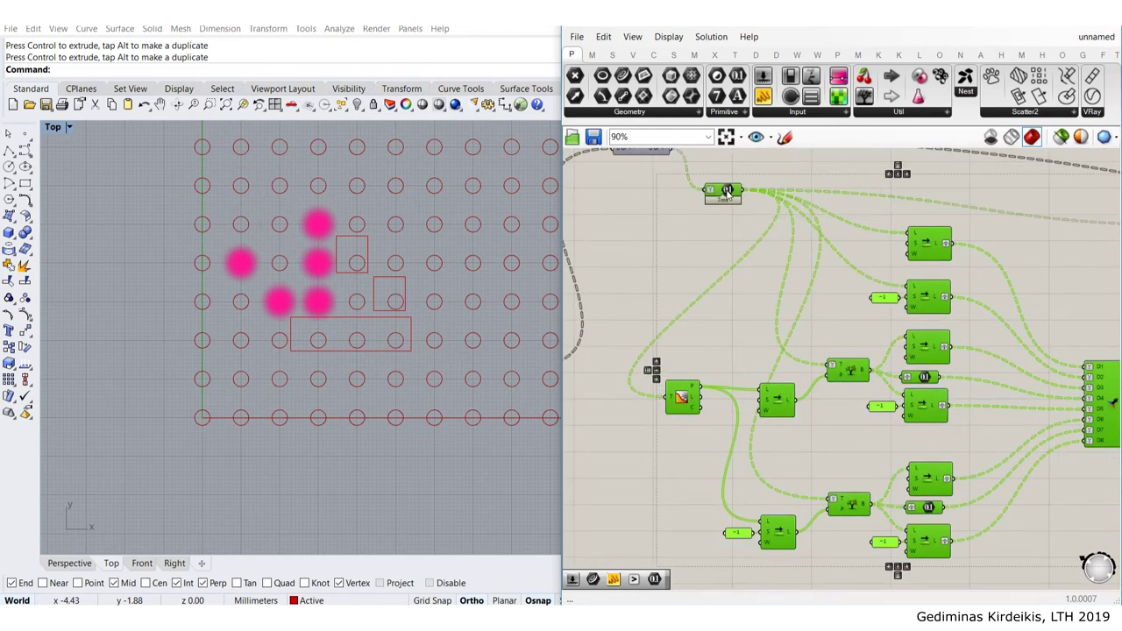
pyautogui.scroll(-4, 727, 191)
pyautogui.scroll(3, 978, 310)
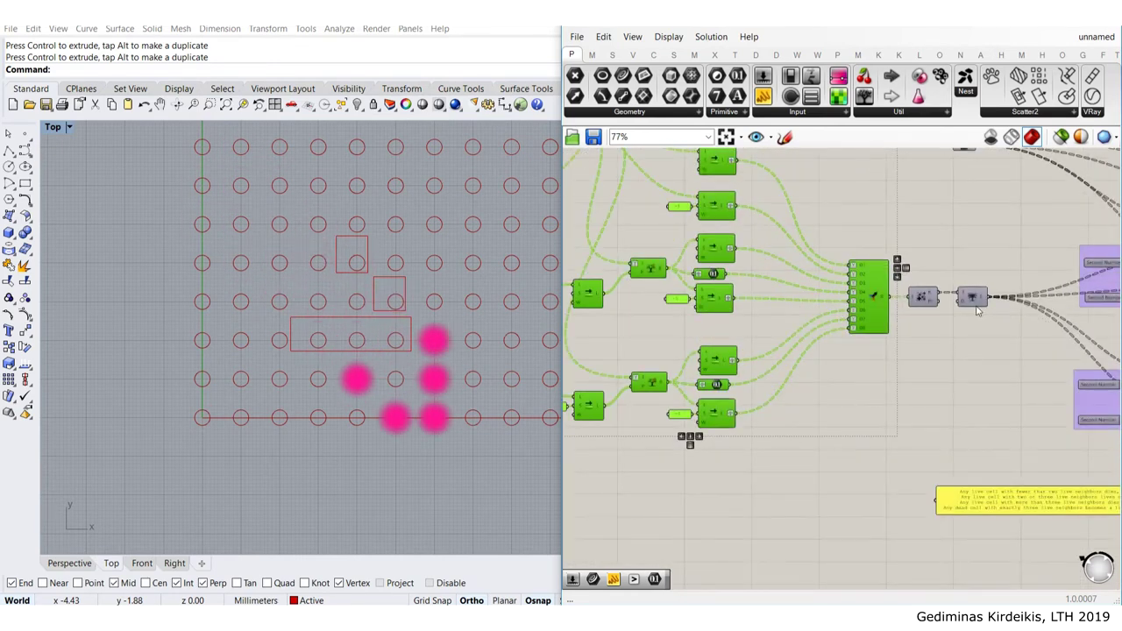
pyautogui.scroll(2, 978, 310)
pyautogui.moveTo(985, 334); pyautogui.dragTo(878, 247)
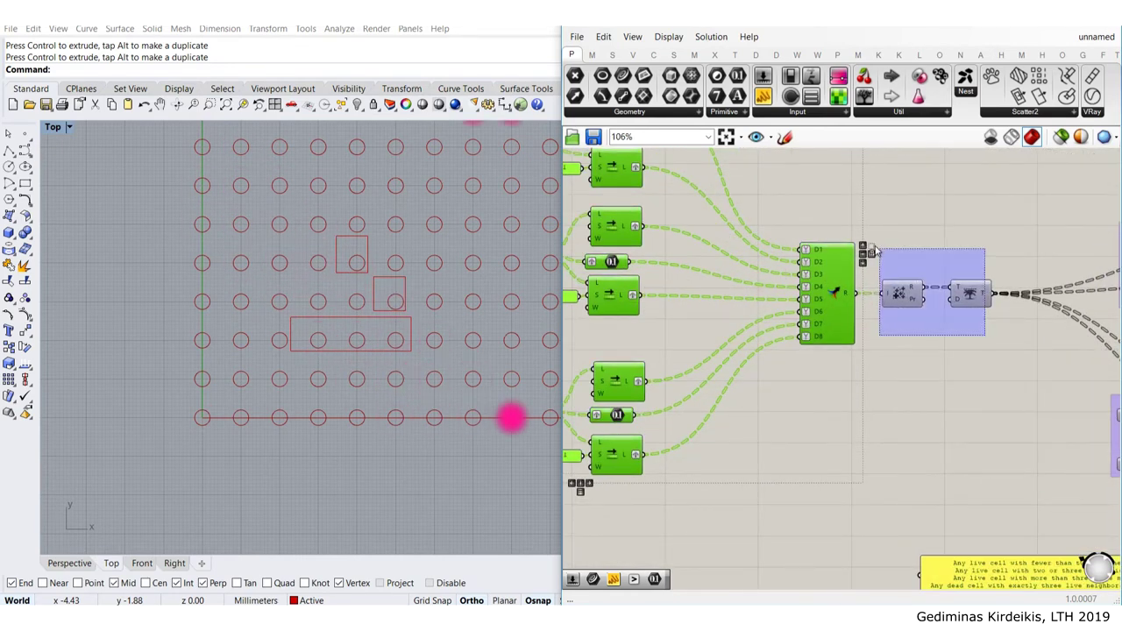
pyautogui.hotkey('ctrl', 'z')
pyautogui.middleClick(935, 193)
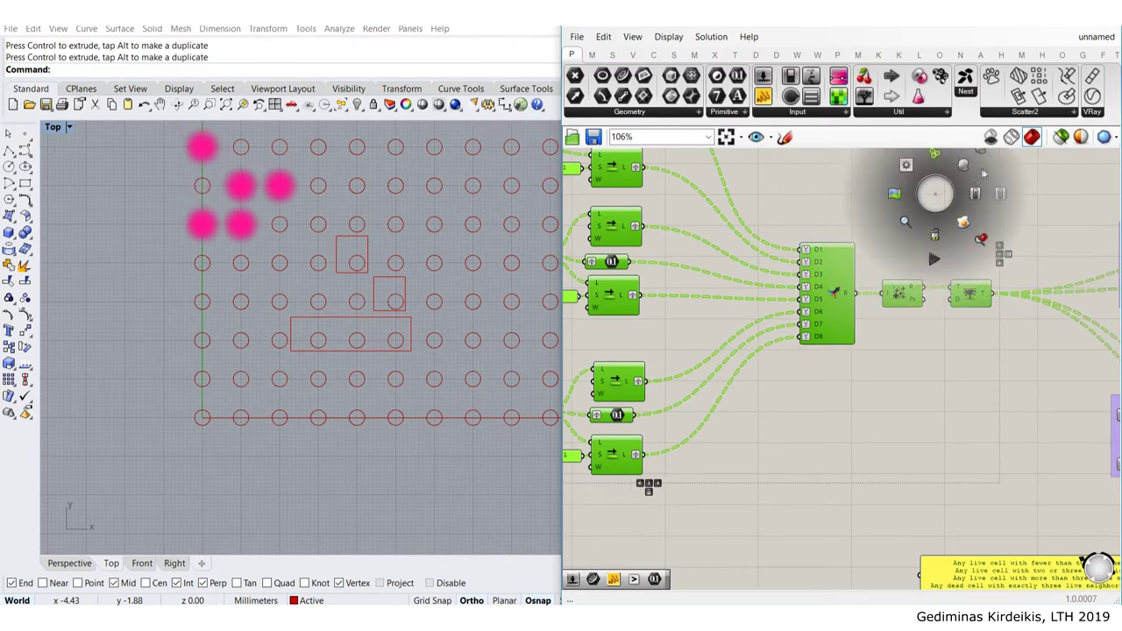
pyautogui.hotkey('ctrl', 'g')
pyautogui.scroll(-3, 775, 436)
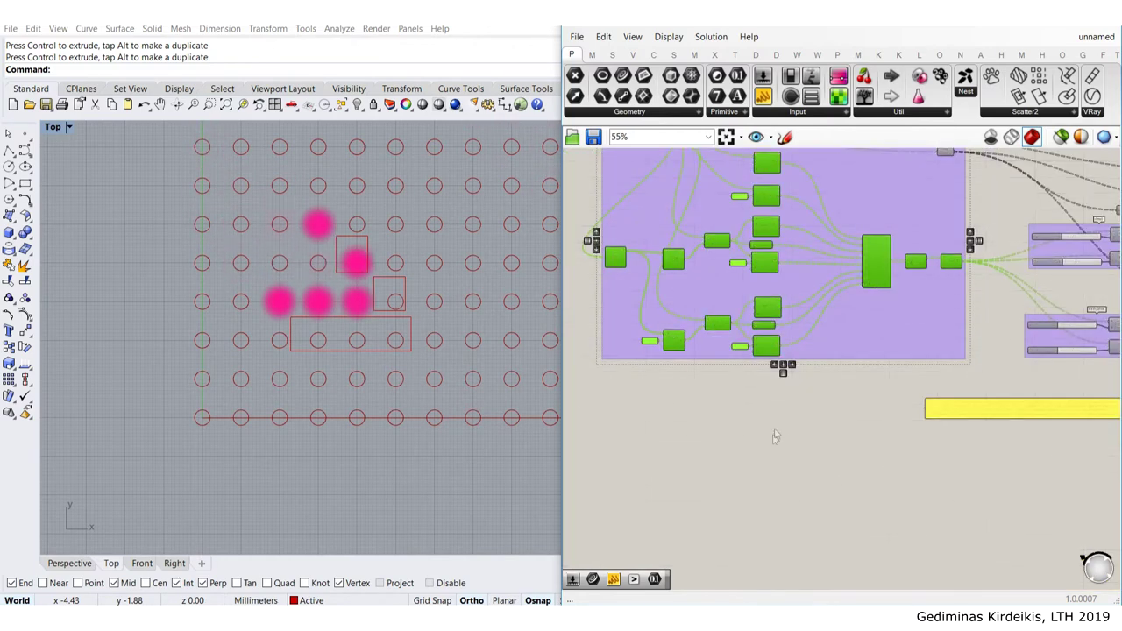
pyautogui.click(786, 390)
# Set the Repeat slider of the loop start component to 0
pyautogui.scroll(-3, 786, 382)
pyautogui.moveTo(765, 228); pyautogui.dragTo(810, 267, button='right')
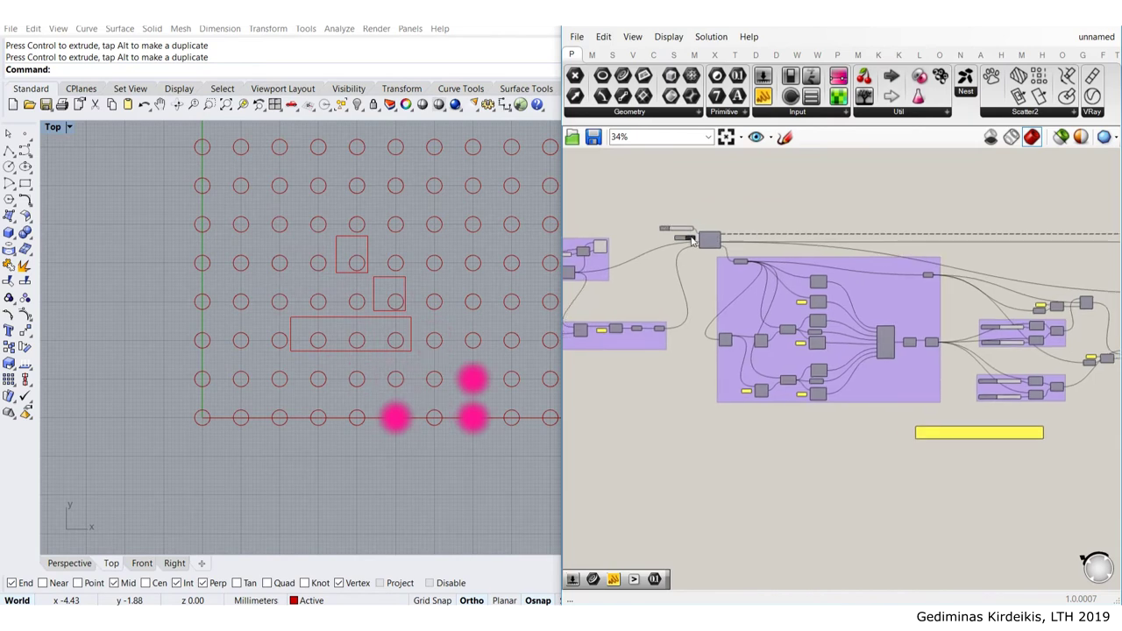
pyautogui.scroll(8, 692, 238)
pyautogui.doubleClick(738, 243)
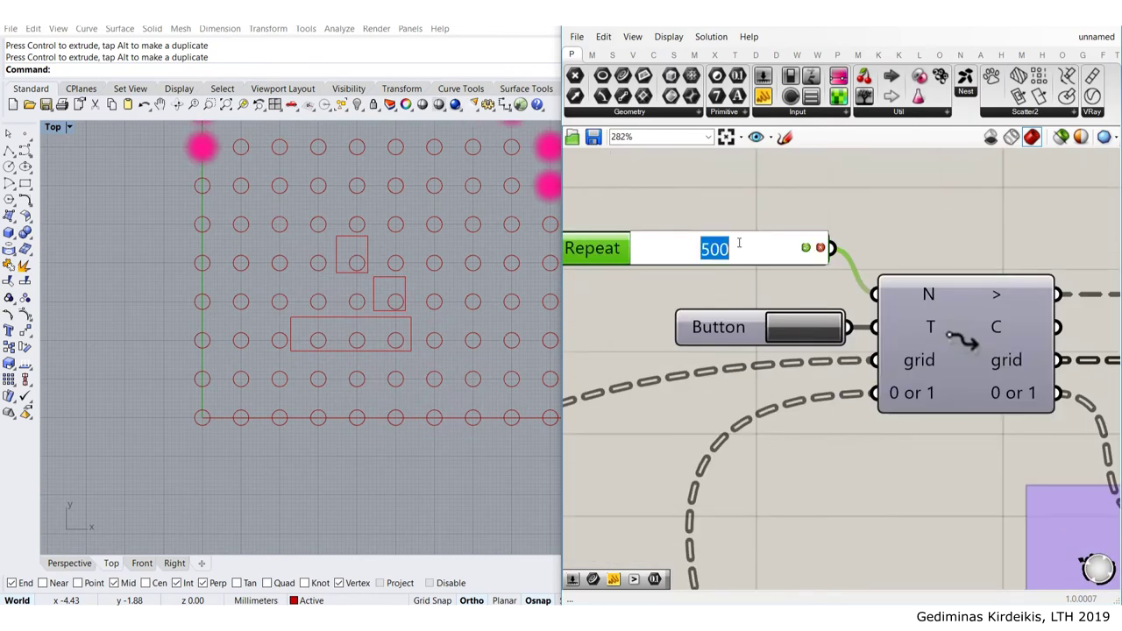
pyautogui.write('0')
pyautogui.press('Return')
pyautogui.scroll(-8, 867, 298)
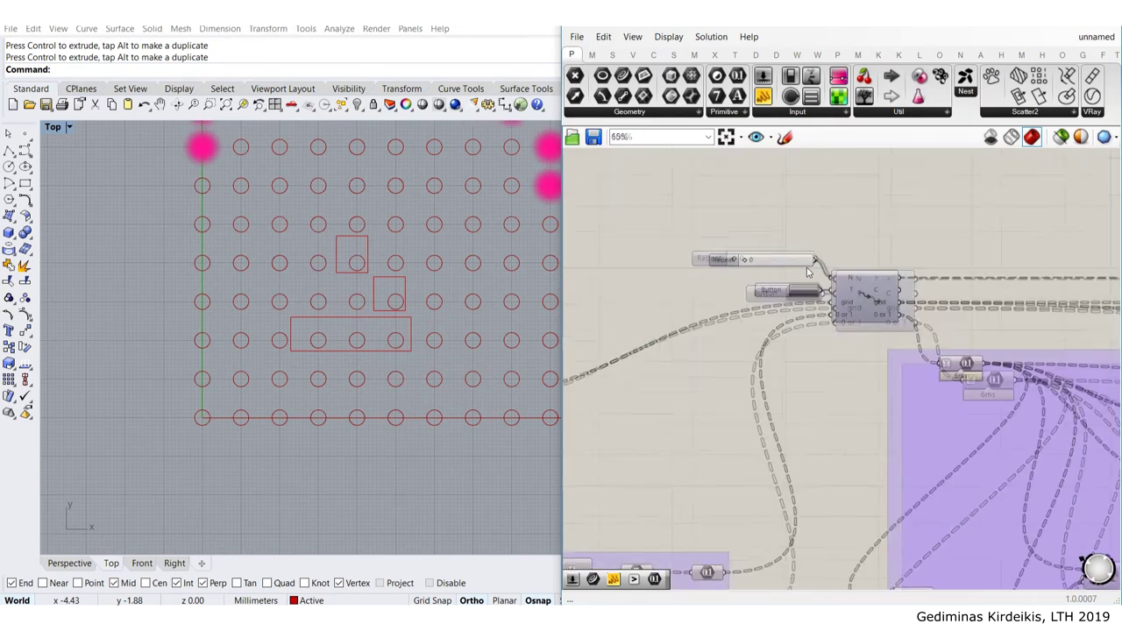
# Shift the neighbour-shifting group slightly left and name it "Check neighbours"
pyautogui.scroll(4, 867, 298)
pyautogui.click(942, 298)
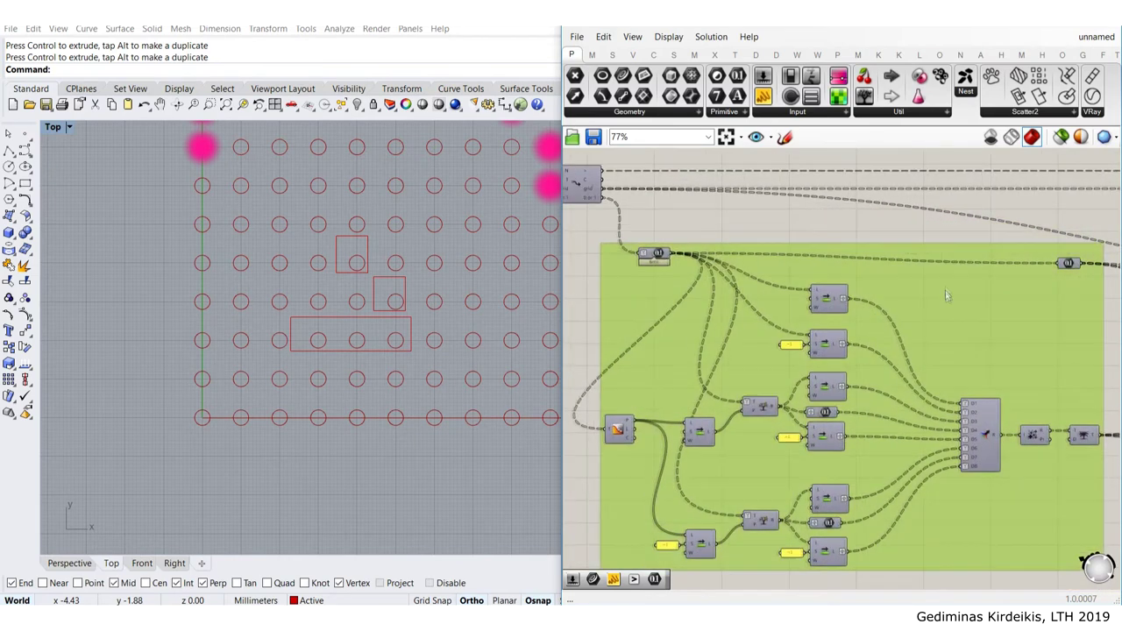
pyautogui.moveTo(937, 298)
pyautogui.mouseDown()
pyautogui.moveTo(930, 313)
pyautogui.moveTo(919, 303)
pyautogui.mouseUp()
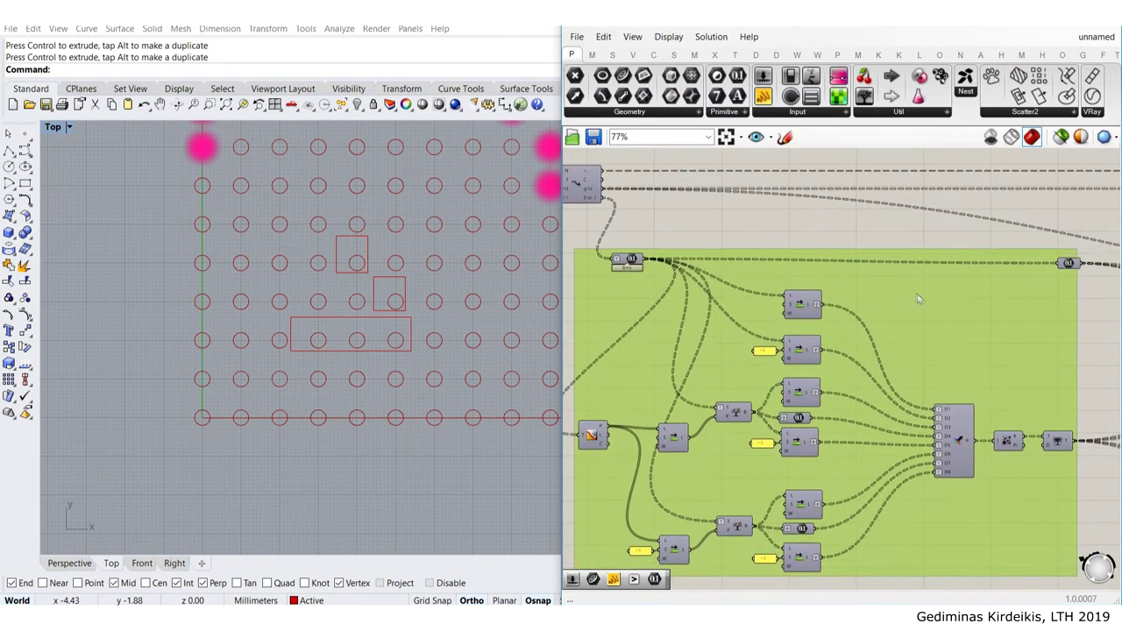
pyautogui.rightClick(915, 293)
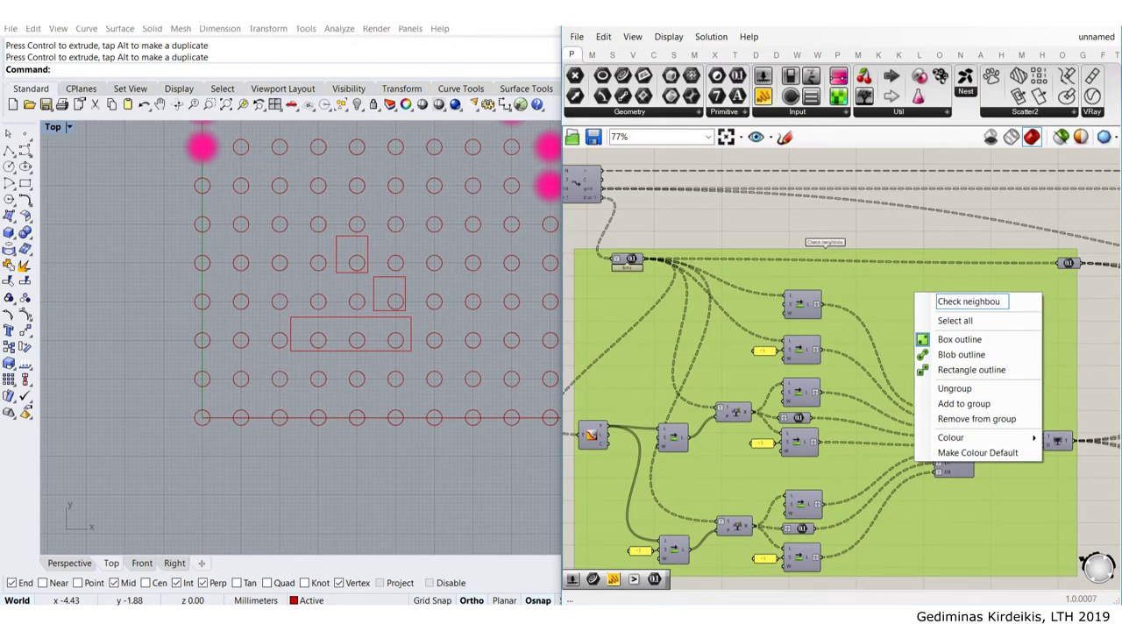
pyautogui.click(946, 217)
# Group the dead and birth/alive groups together with their 0 and 1 panels, list length, repeat data and pick-and-choose components
pyautogui.scroll(-3, 945, 217)
pyautogui.moveTo(971, 301); pyautogui.dragTo(823, 283, button='right')
pyautogui.scroll(5, 798, 255)
pyautogui.scroll(-4, 799, 259)
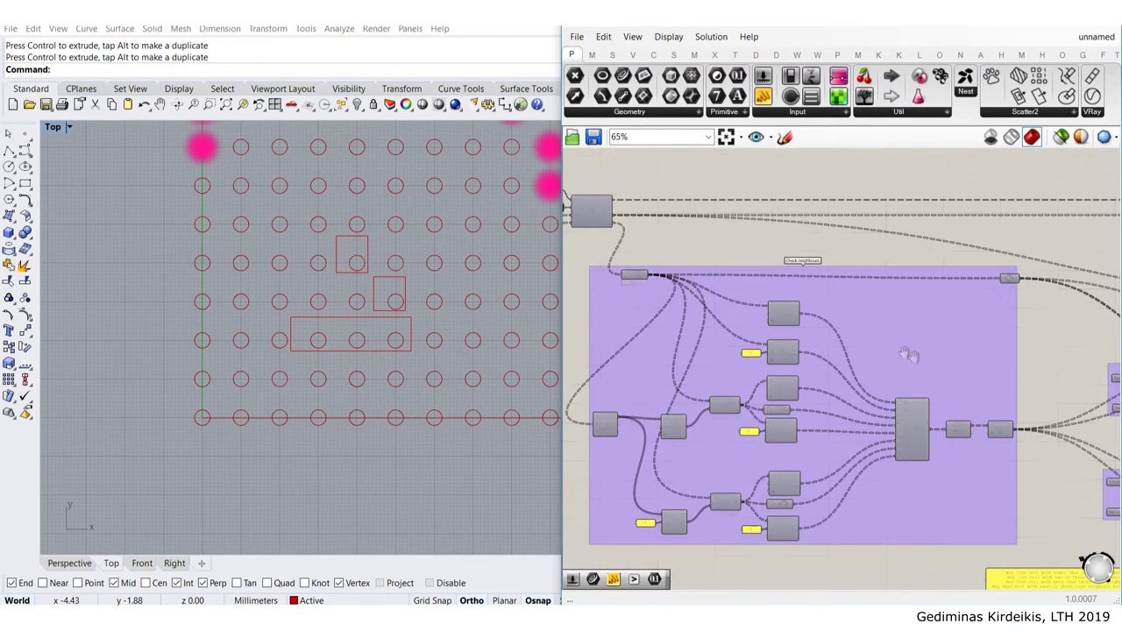
pyautogui.scroll(2, 871, 342)
pyautogui.moveTo(896, 348); pyautogui.dragTo(737, 320, button='right')
pyautogui.moveTo(985, 347); pyautogui.dragTo(811, 311, button='right')
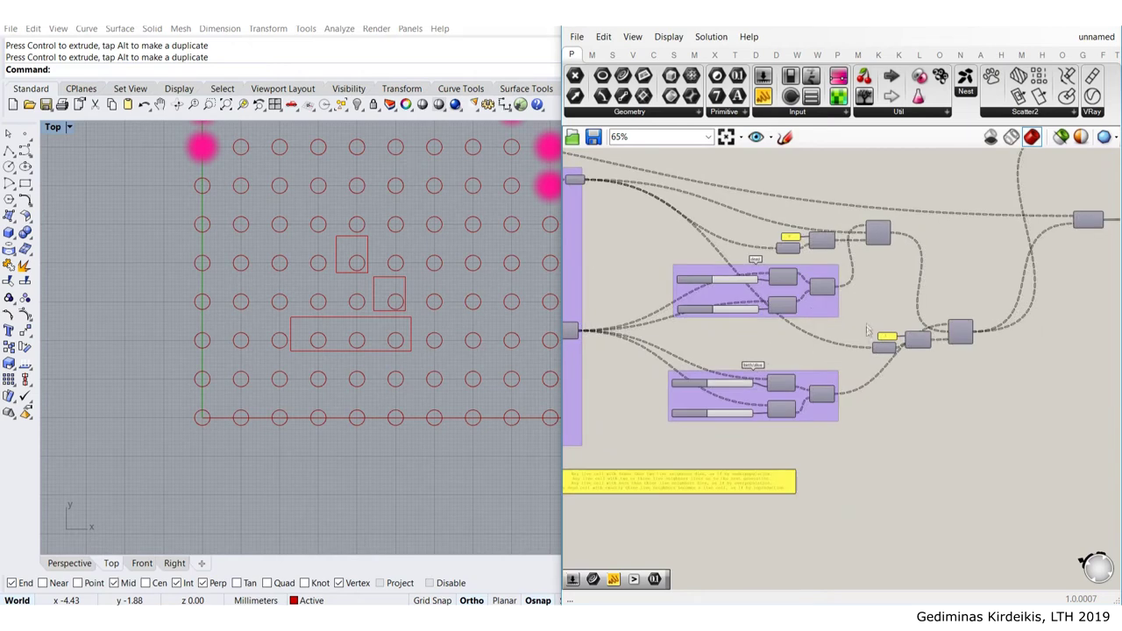
pyautogui.moveTo(916, 372); pyautogui.dragTo(657, 194)
pyautogui.scroll(2, 813, 241)
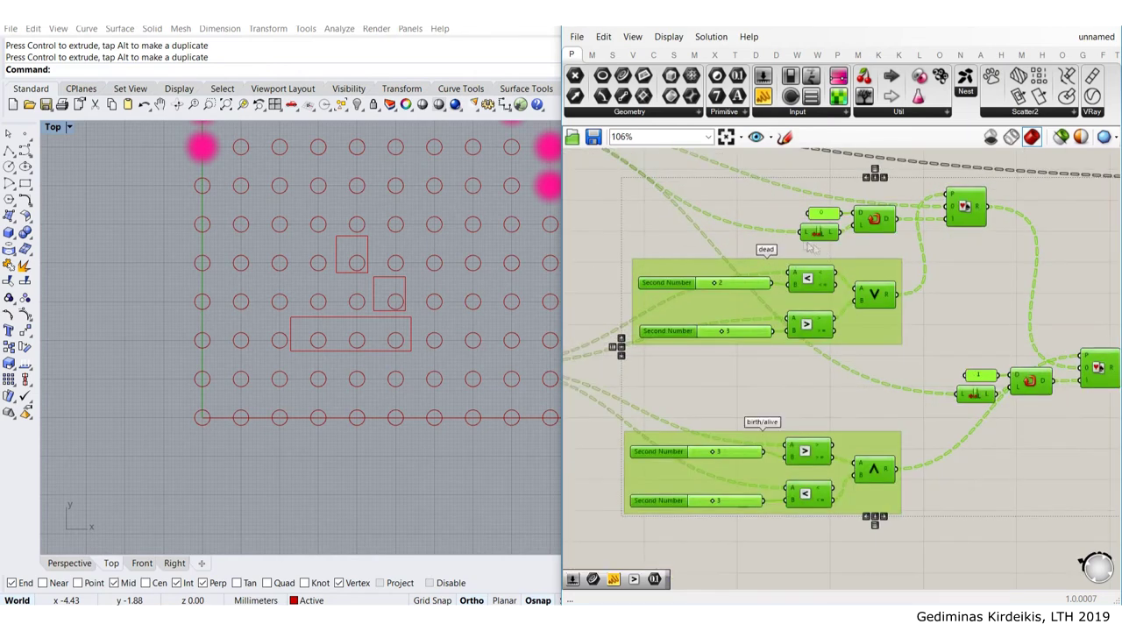
pyautogui.moveTo(882, 222); pyautogui.dragTo(870, 331, button='right')
pyautogui.middleClick(871, 229)
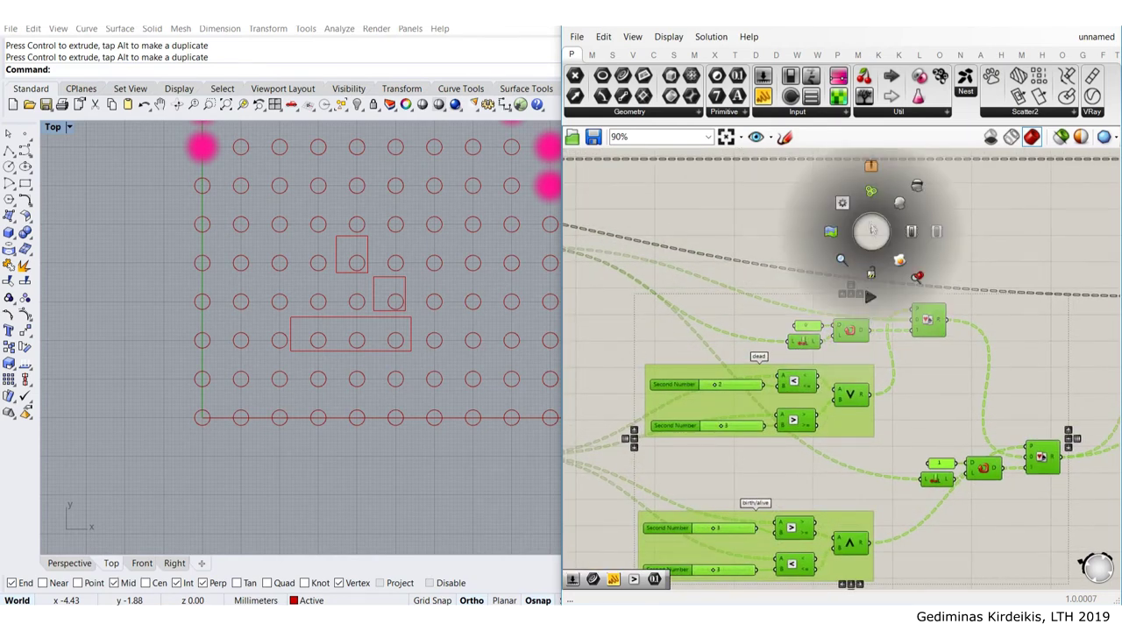
pyautogui.click(869, 194)
# Name the outer group around dead and birth/alive "die/live or stay alive"
pyautogui.click(809, 278)
pyautogui.rightClick(833, 305)
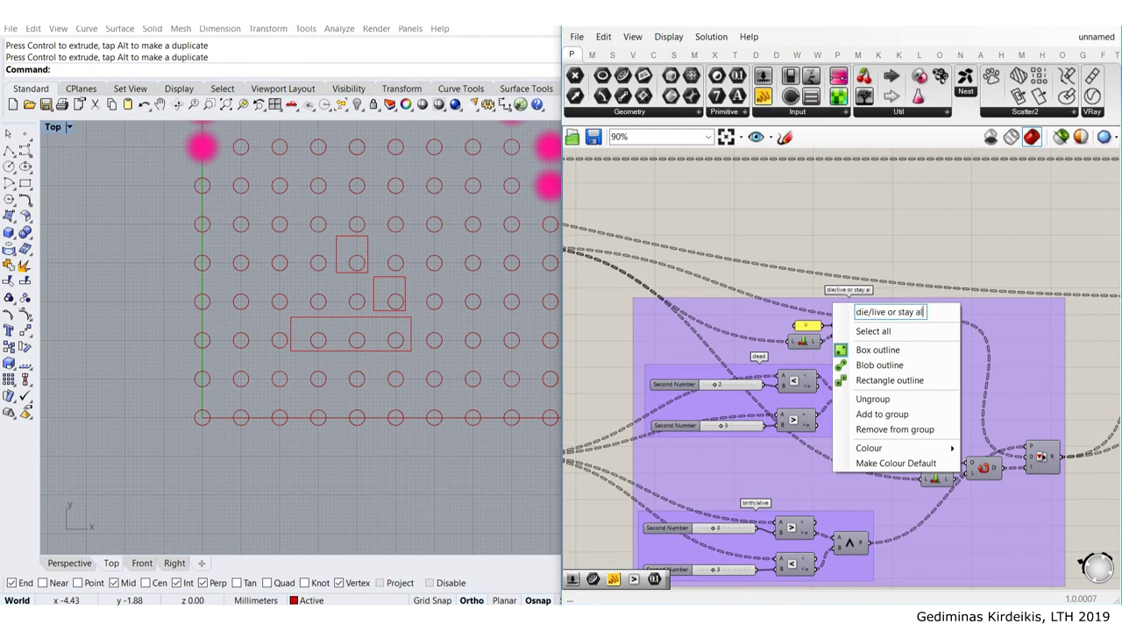
pyautogui.click(883, 231)
pyautogui.scroll(-4, 813, 298)
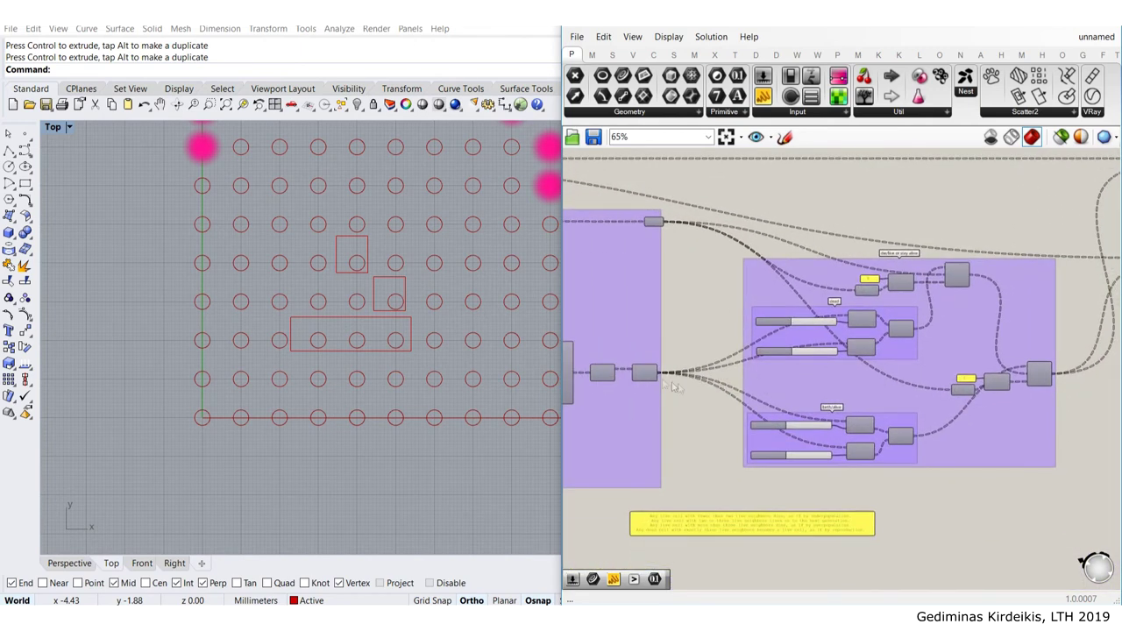
pyautogui.scroll(4, 656, 380)
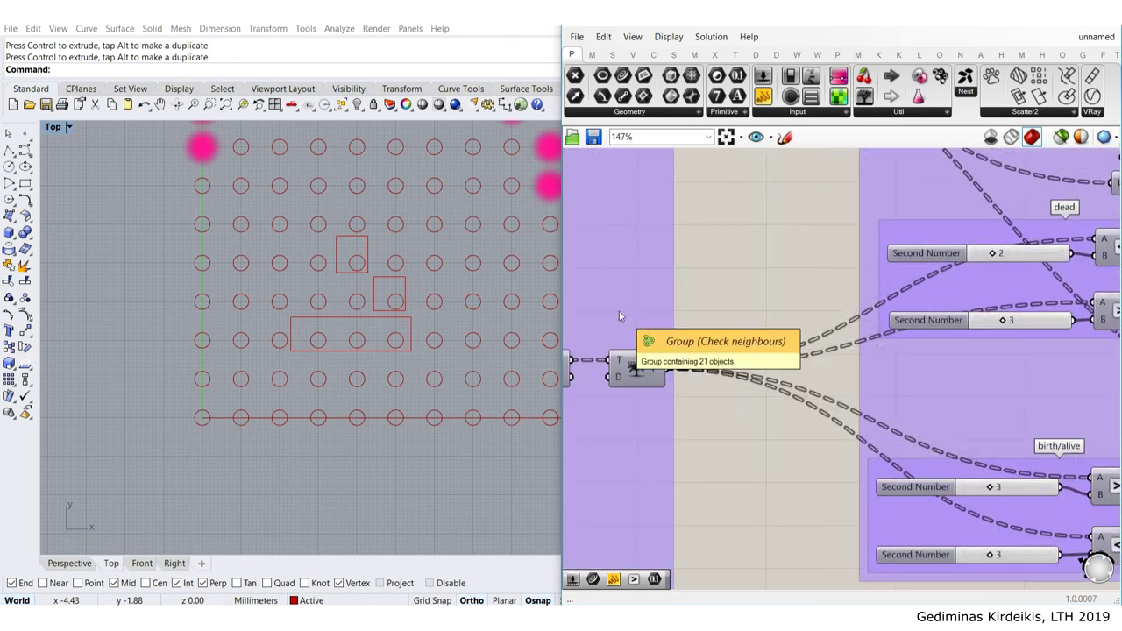
pyautogui.moveTo(920, 282); pyautogui.dragTo(743, 295, button='right')
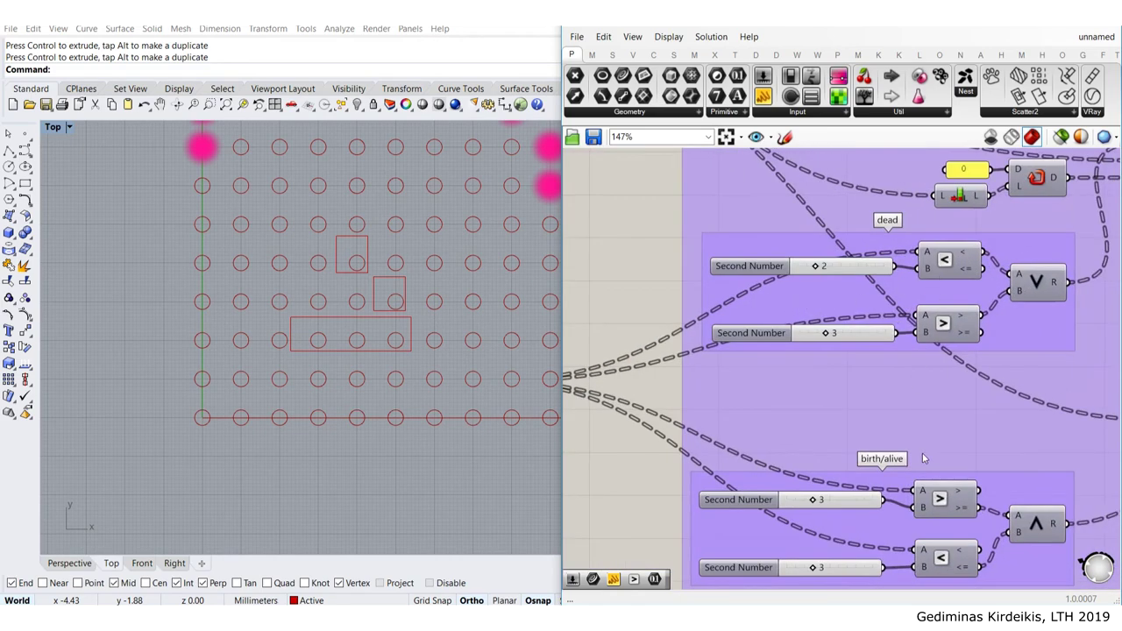
pyautogui.scroll(-2, 899, 473)
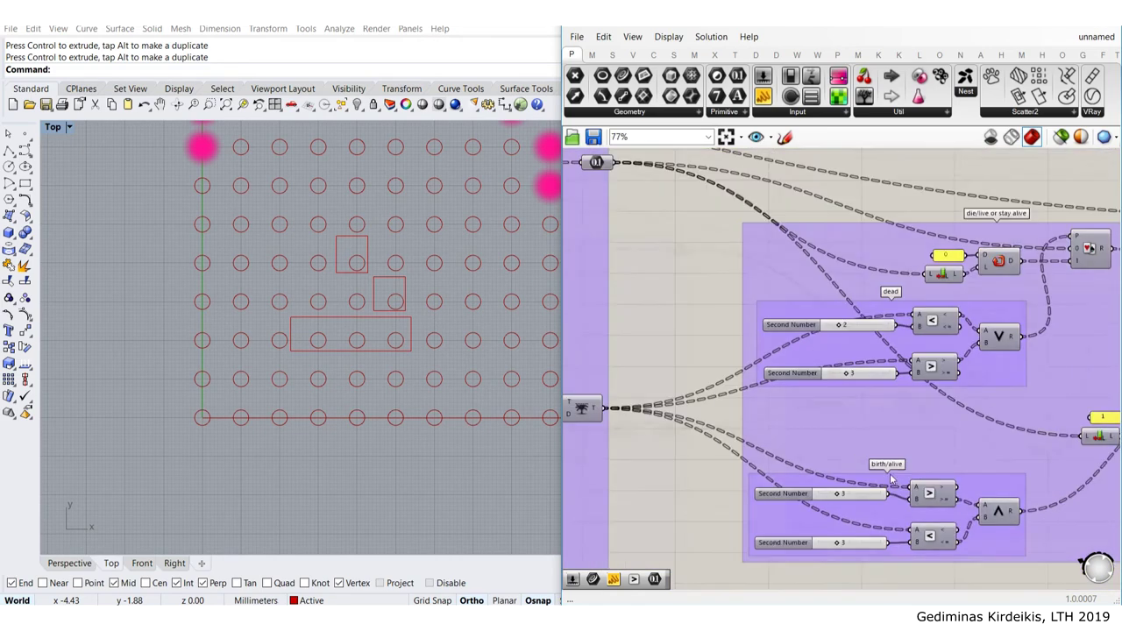
pyautogui.scroll(4, 894, 480)
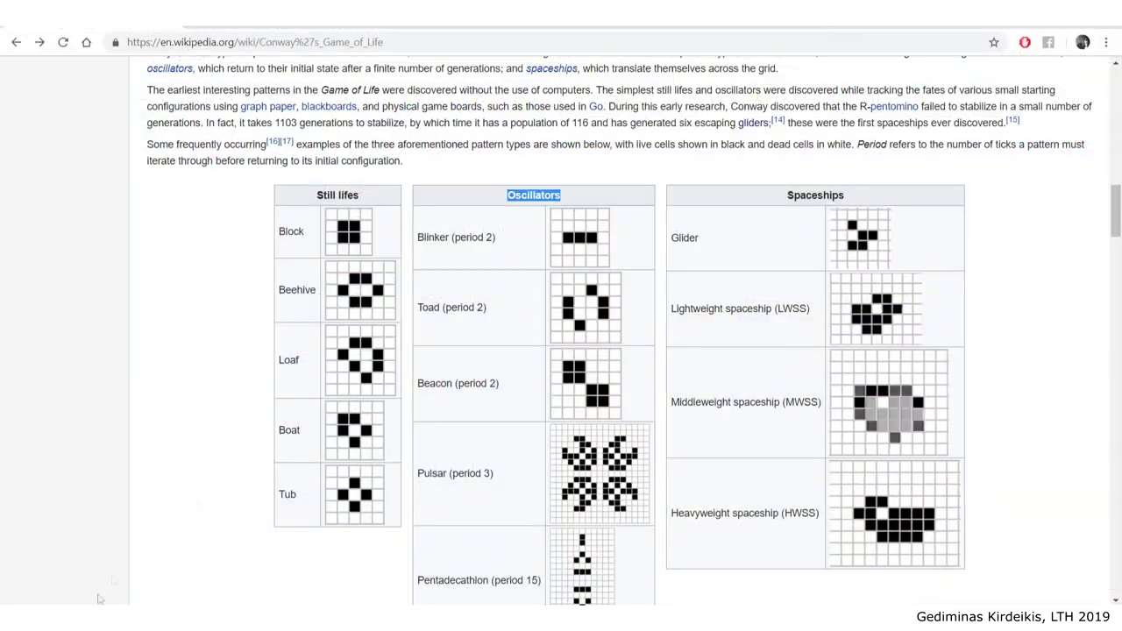
# Switch to the Wikipedia article on Conway's Game of Life, review its rules and search the page for "expl"
pyautogui.scroll(10, 378, 389)
pyautogui.scroll(4, 379, 388)
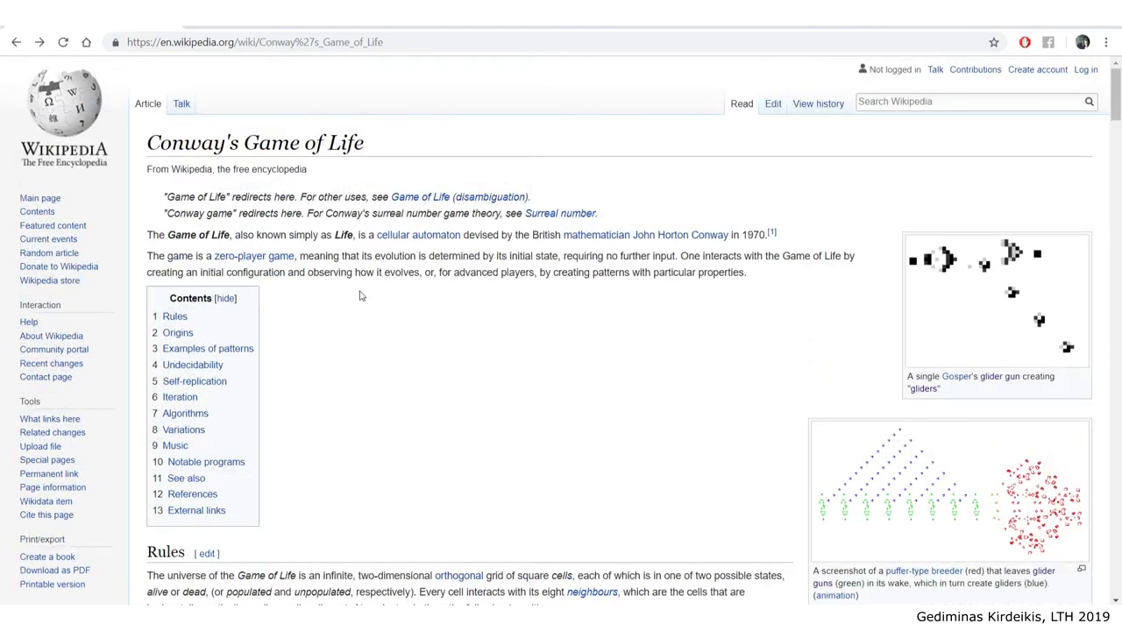
pyautogui.scroll(-1, 361, 296)
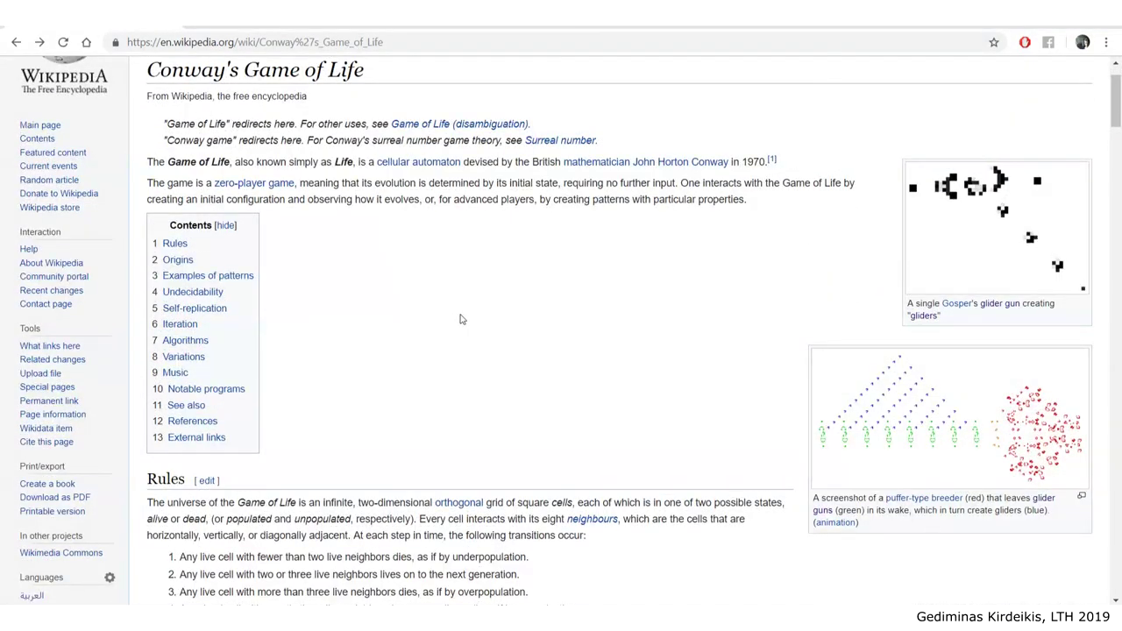
pyautogui.scroll(-2, 462, 319)
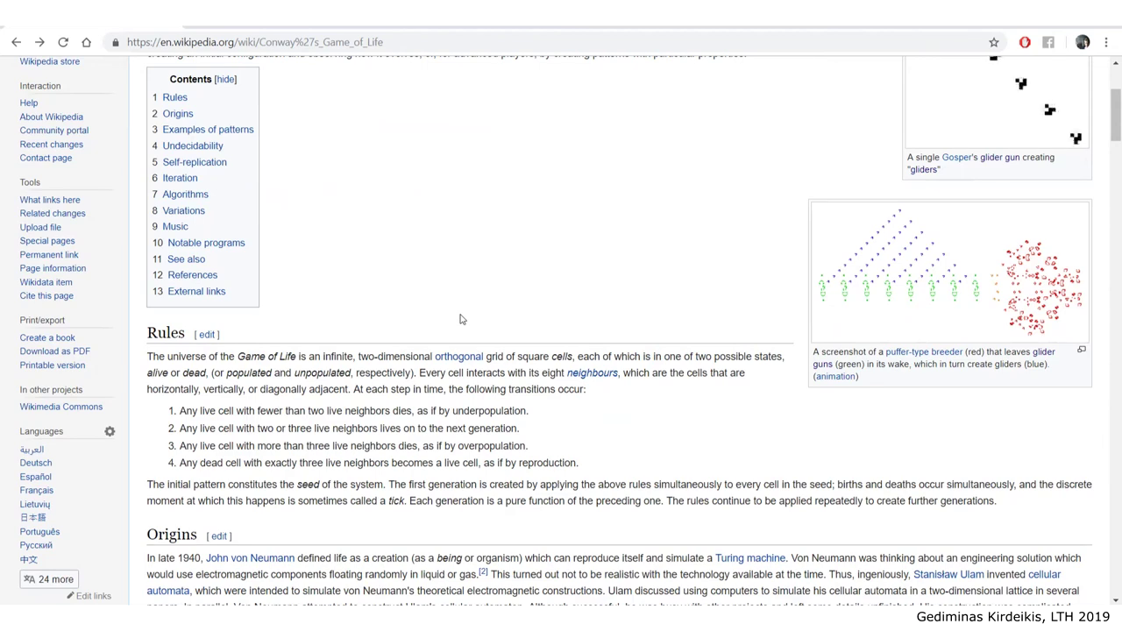
pyautogui.hotkey('ctrl', 'f')
pyautogui.write('expl')
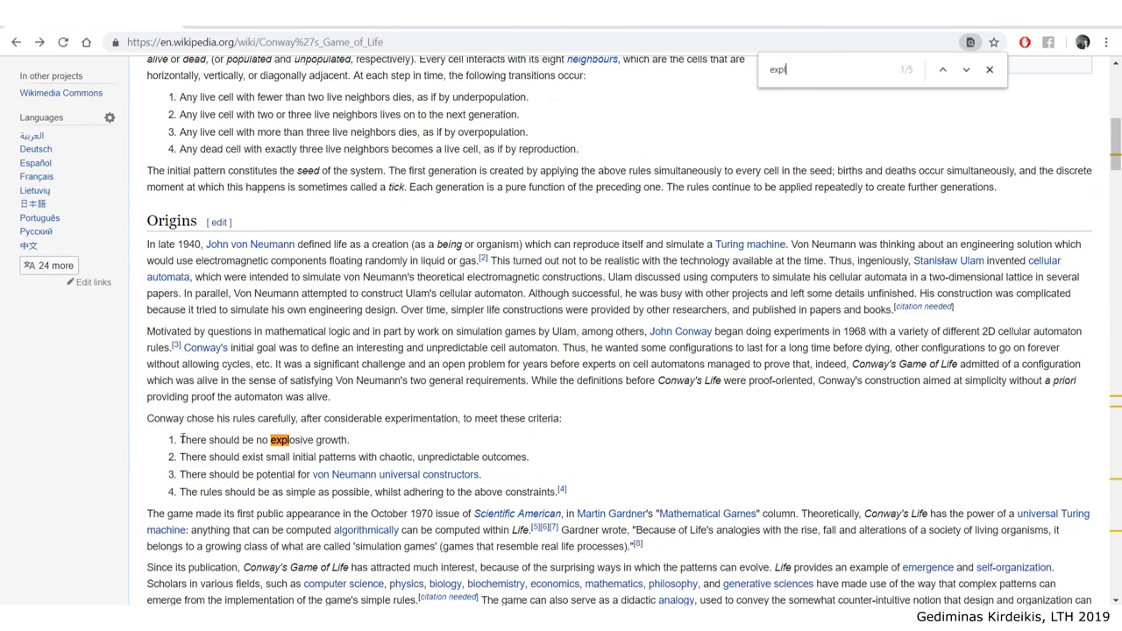
pyautogui.click(989, 70)
pyautogui.scroll(-2, 578, 263)
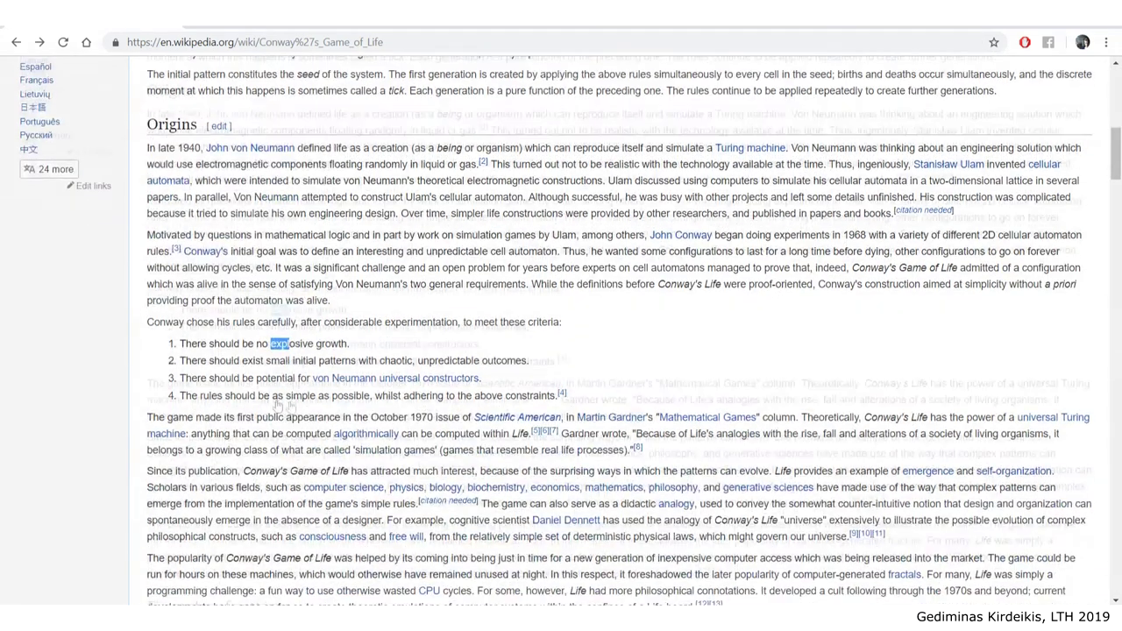
pyautogui.click(241, 292)
pyautogui.scroll(7, 936, 329)
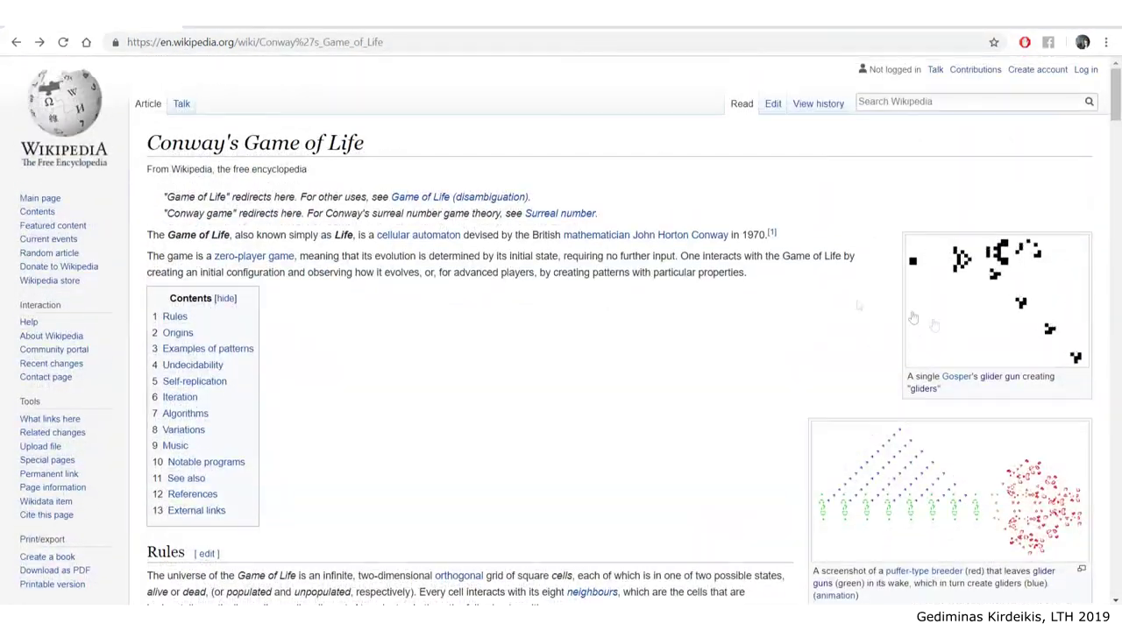
pyautogui.rightClick(151, 517)
pyautogui.press('Escape')
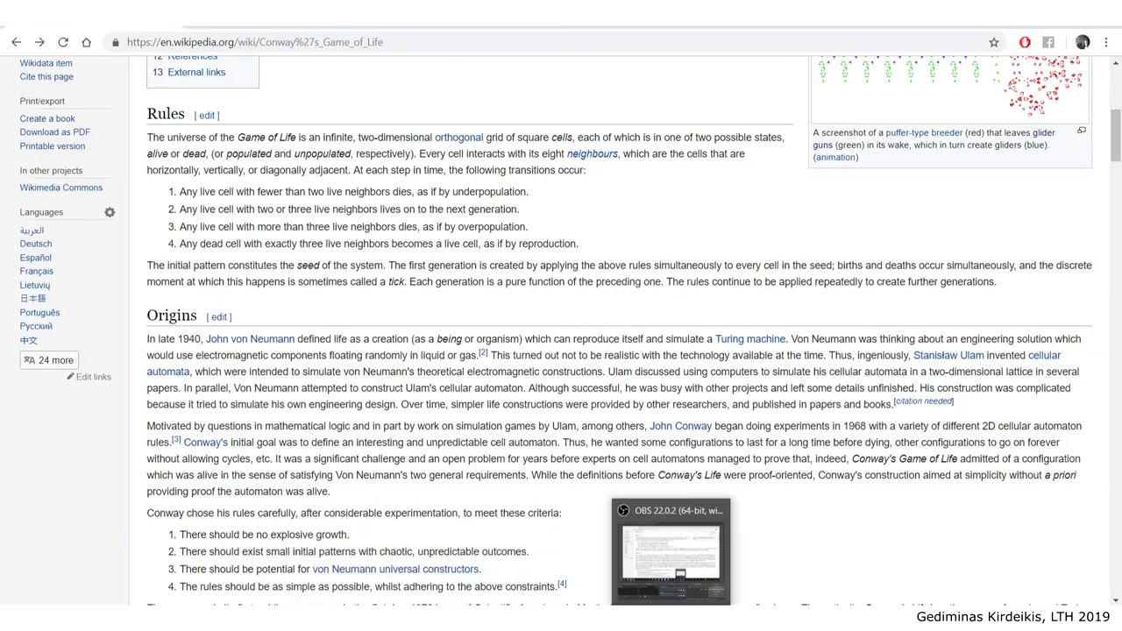
# Switch back to Grasshopper and set the birth/alive slider feeding the larger-than component to 2
pyautogui.click(421, 618)
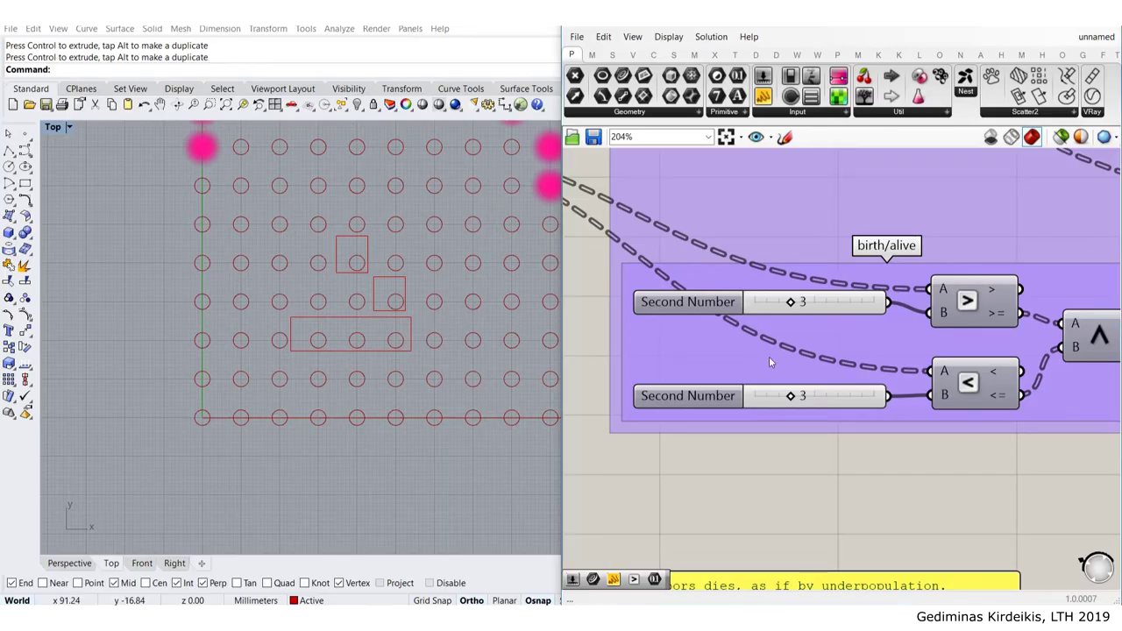
pyautogui.scroll(2, 827, 321)
pyautogui.scroll(-2, 838, 308)
pyautogui.moveTo(857, 299); pyautogui.dragTo(919, 366, button='right')
pyautogui.scroll(2, 899, 367)
pyautogui.doubleClick(907, 359)
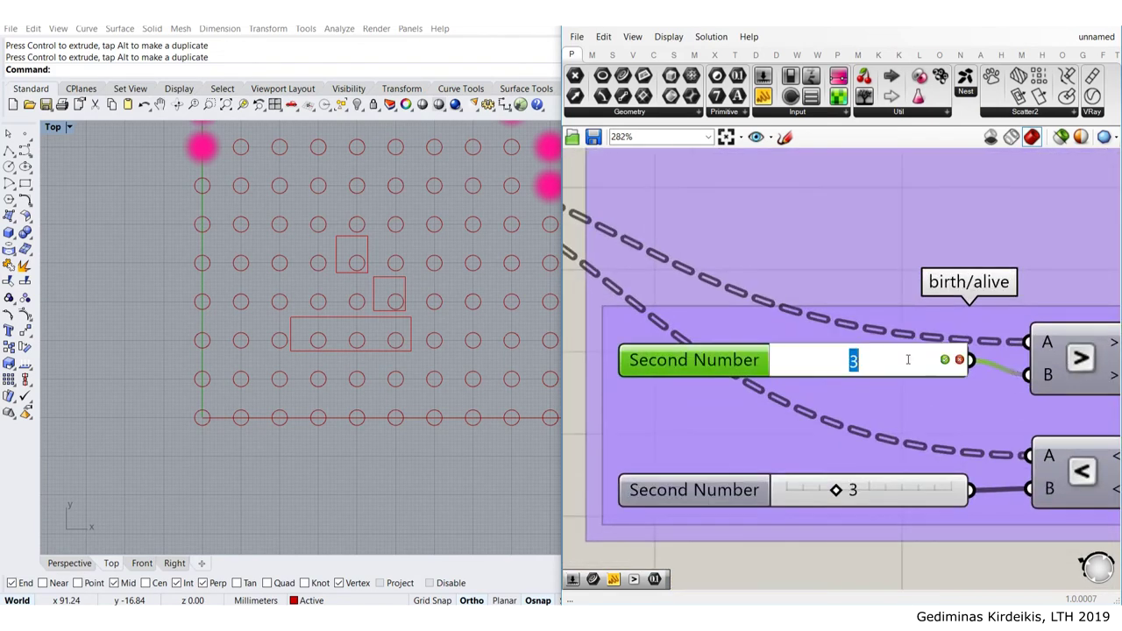
pyautogui.write('2')
pyautogui.press('Return')
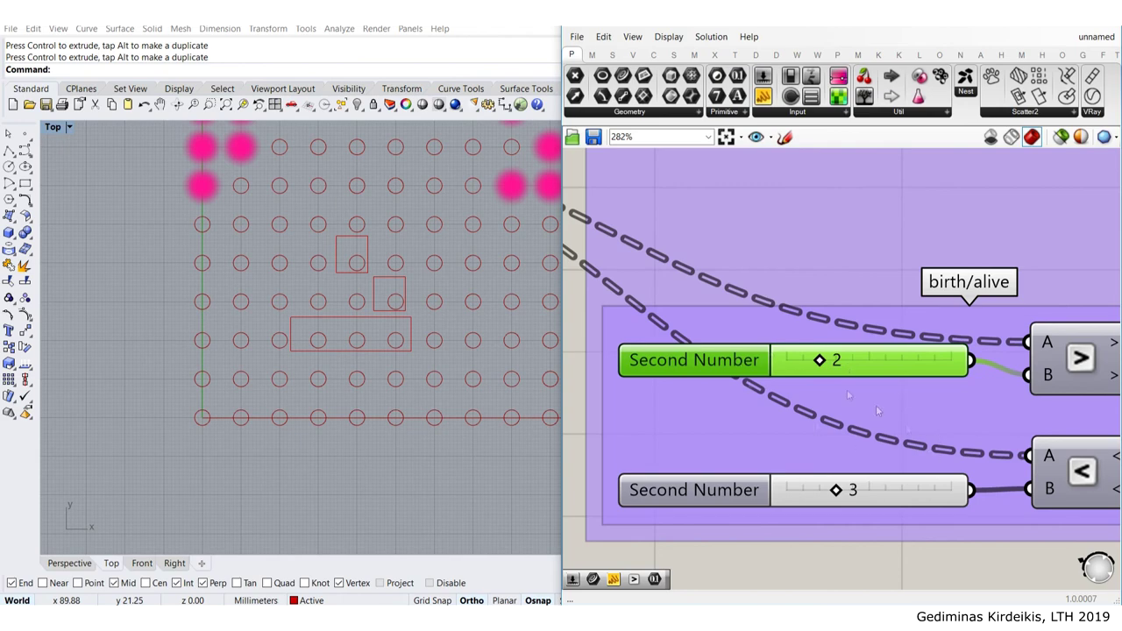
# Restart the loop with its trigger and set the Repeat slider to 3 to run the first generations
pyautogui.scroll(-10, 842, 398)
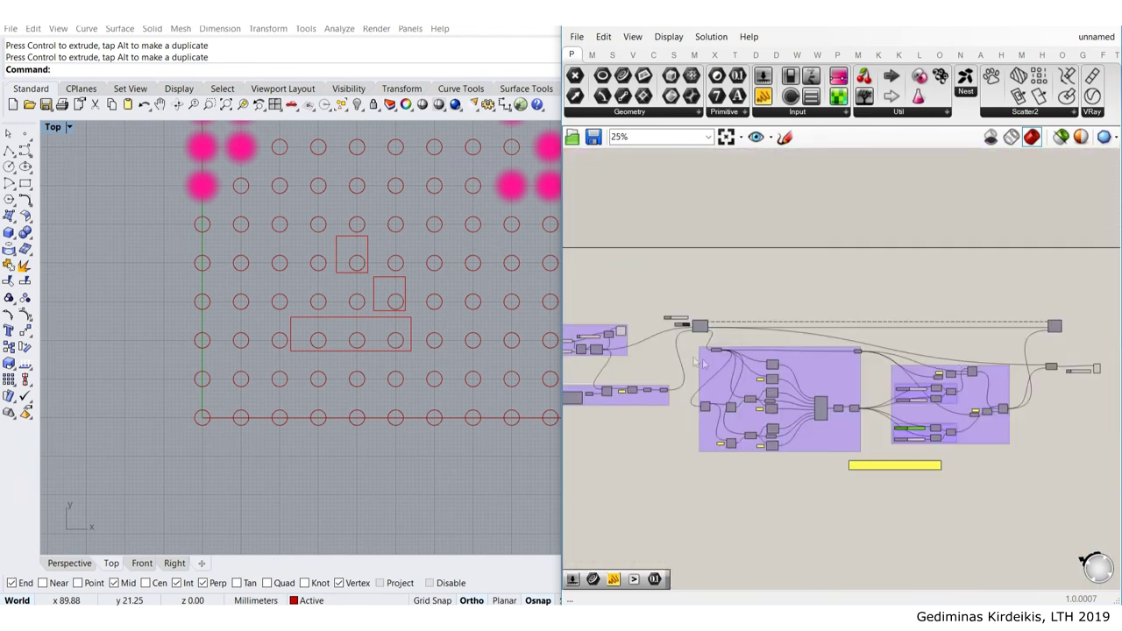
pyautogui.scroll(8, 702, 361)
pyautogui.click(749, 342)
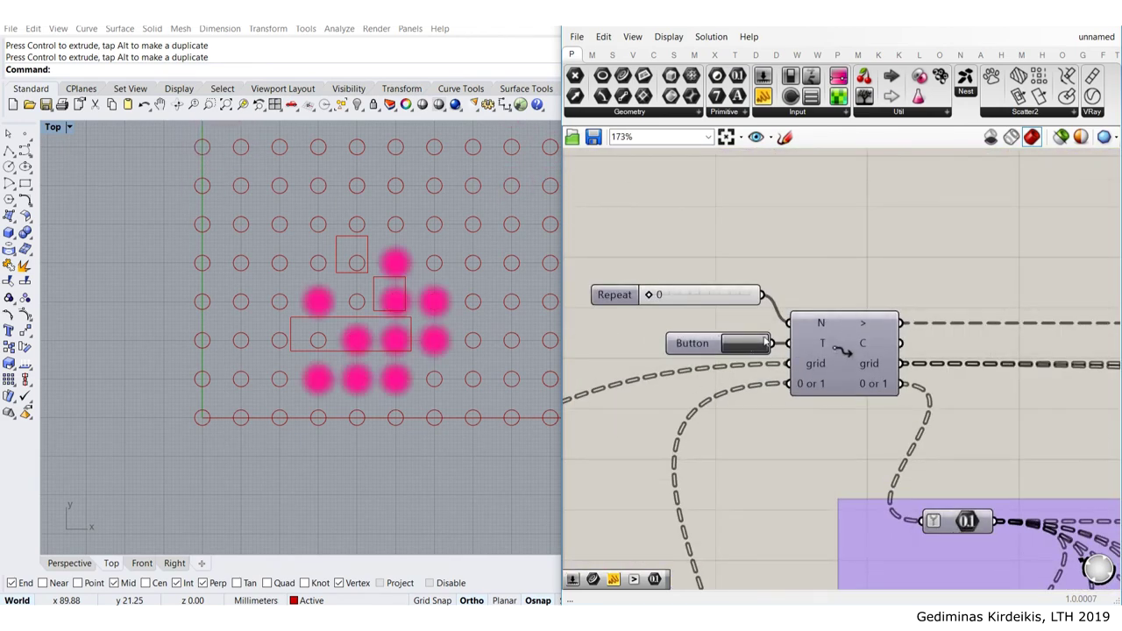
pyautogui.doubleClick(699, 300)
pyautogui.write('3')
pyautogui.press('Return')
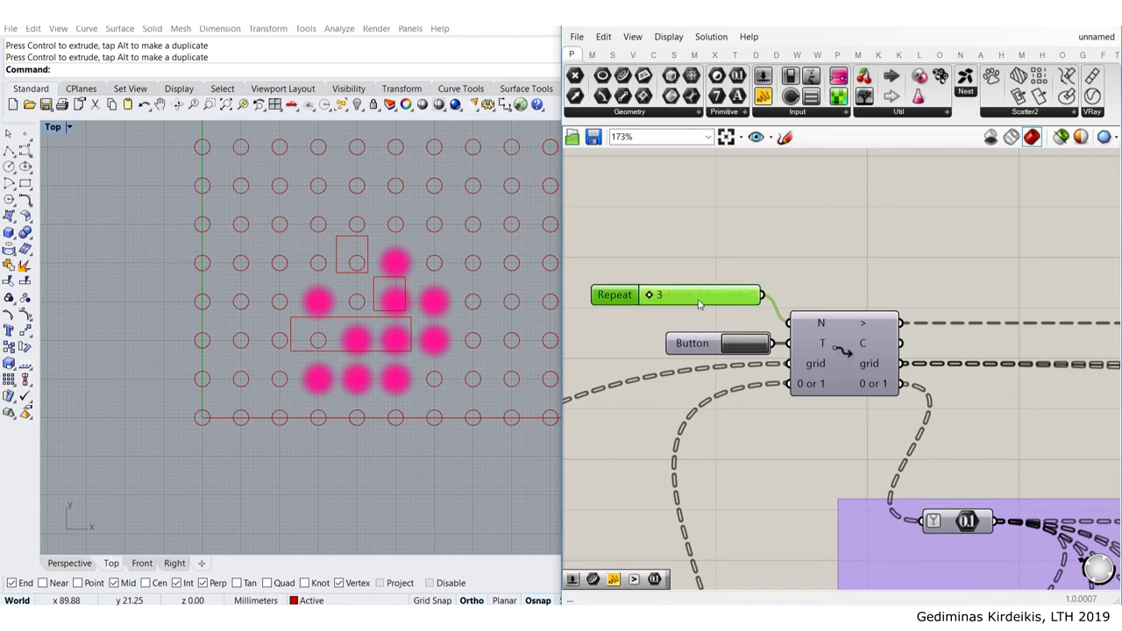
pyautogui.scroll(-1, 571, 261)
pyautogui.scroll(-2, 410, 246)
pyautogui.moveTo(411, 245); pyautogui.dragTo(335, 329, button='right')
pyautogui.scroll(-4, 336, 329)
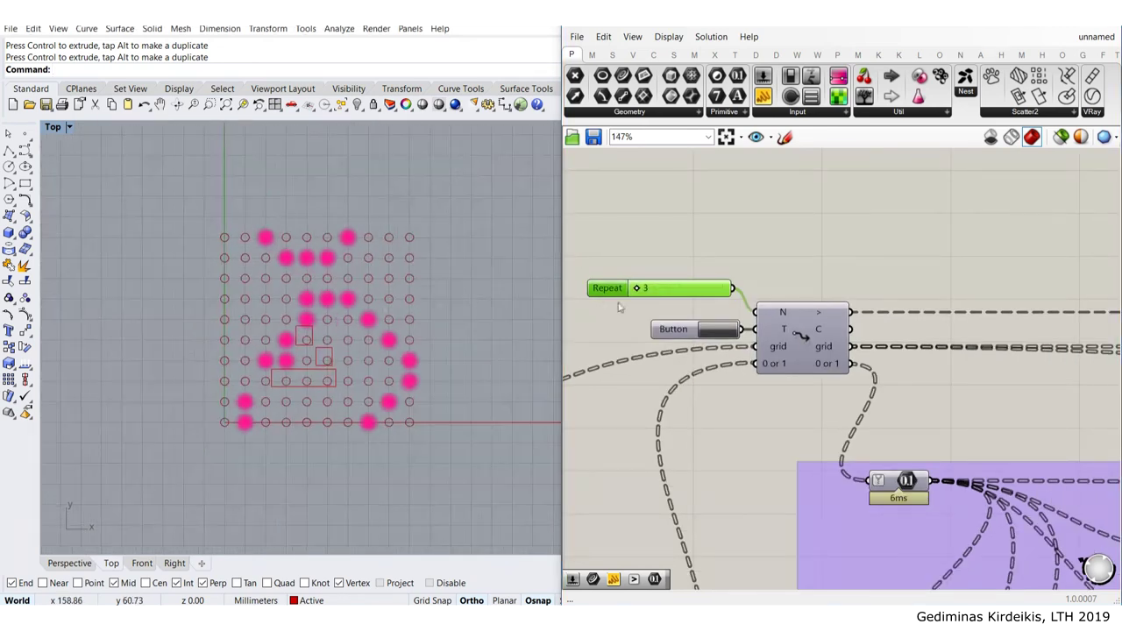
# Set the Repeat slider of the loop start component to 241
pyautogui.scroll(2, 617, 301)
pyautogui.doubleClick(691, 283)
pyautogui.write('5')
pyautogui.press('Return')
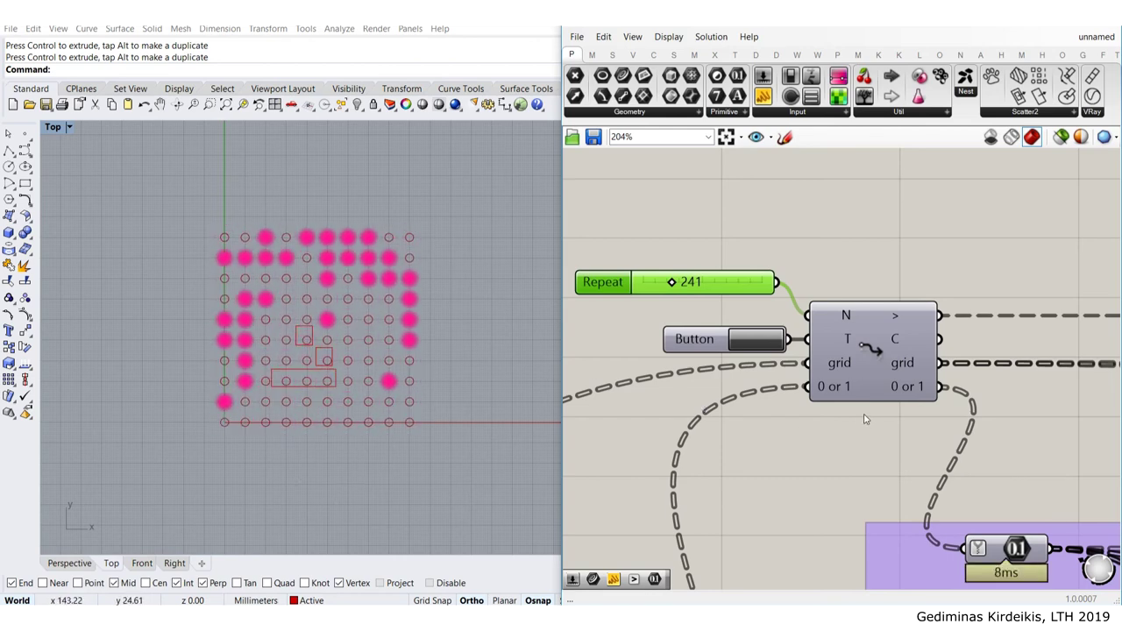
# Try higher values of 5, 6 and 8 on the dead group's larger-than threshold slider while the loop runs
pyautogui.scroll(-10, 864, 419)
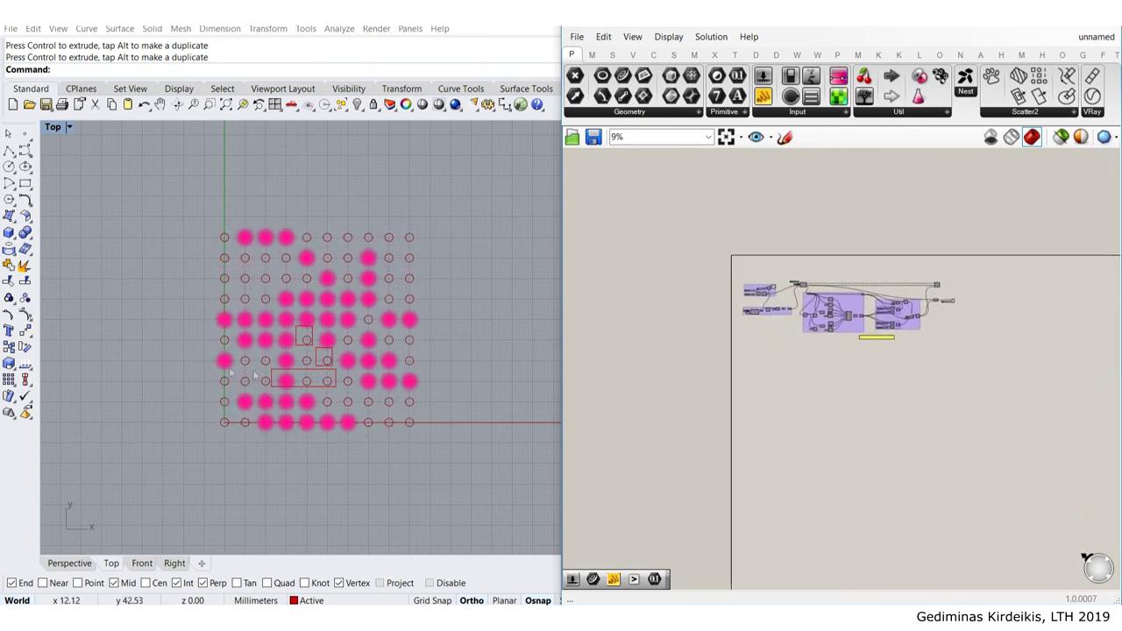
pyautogui.scroll(10, 824, 338)
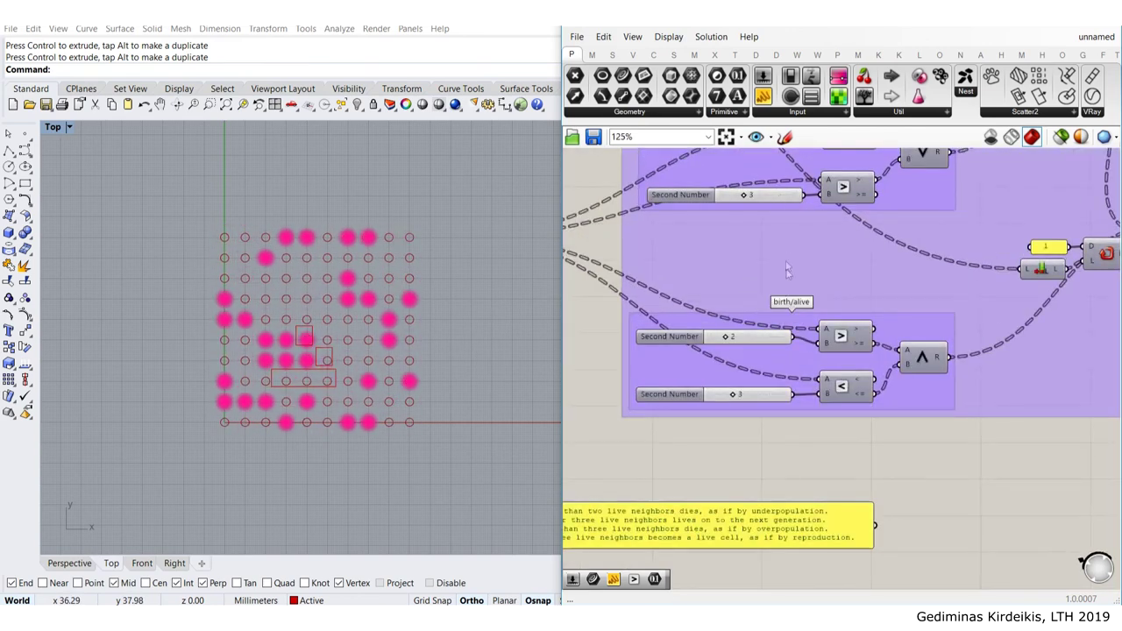
pyautogui.scroll(3, 786, 284)
pyautogui.scroll(3, 816, 347)
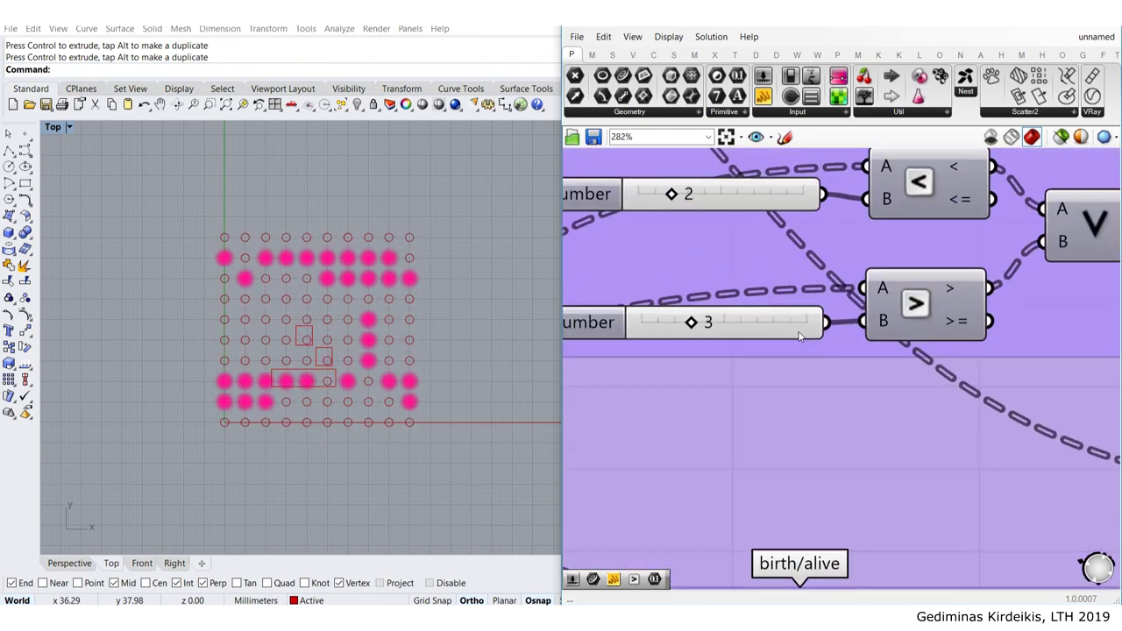
pyautogui.doubleClick(774, 332)
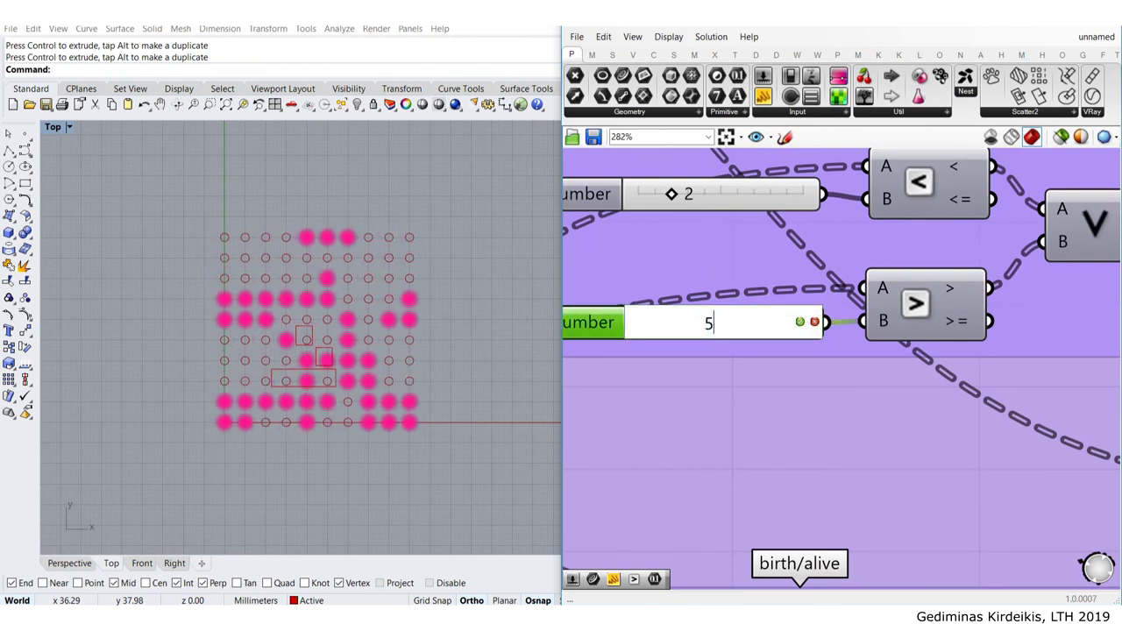
pyautogui.press('Return')
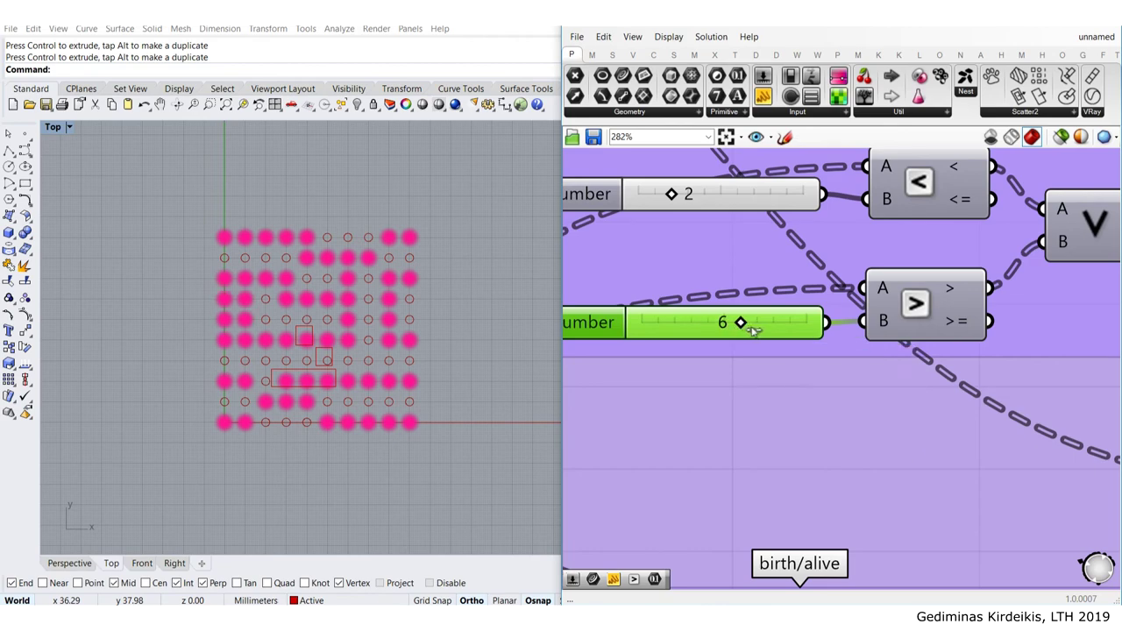
# Restart the loop to test the raised dead threshold on the whole point grid
pyautogui.scroll(-5, 774, 332)
pyautogui.moveTo(703, 296); pyautogui.dragTo(1059, 384, button='right')
pyautogui.scroll(8, 684, 276)
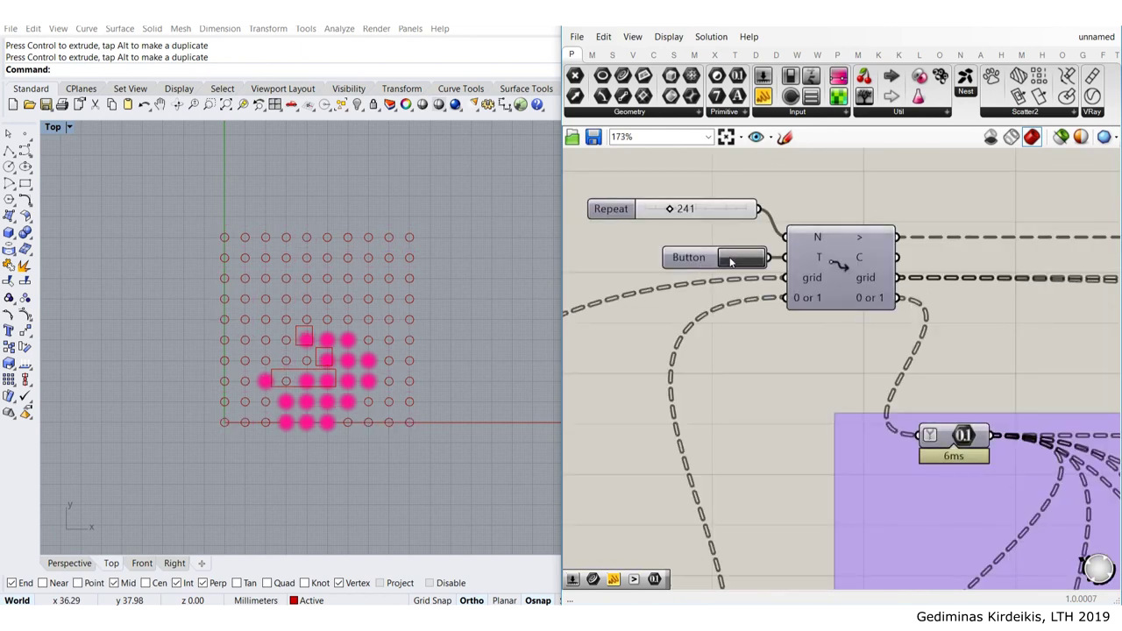
pyautogui.scroll(-2, 430, 332)
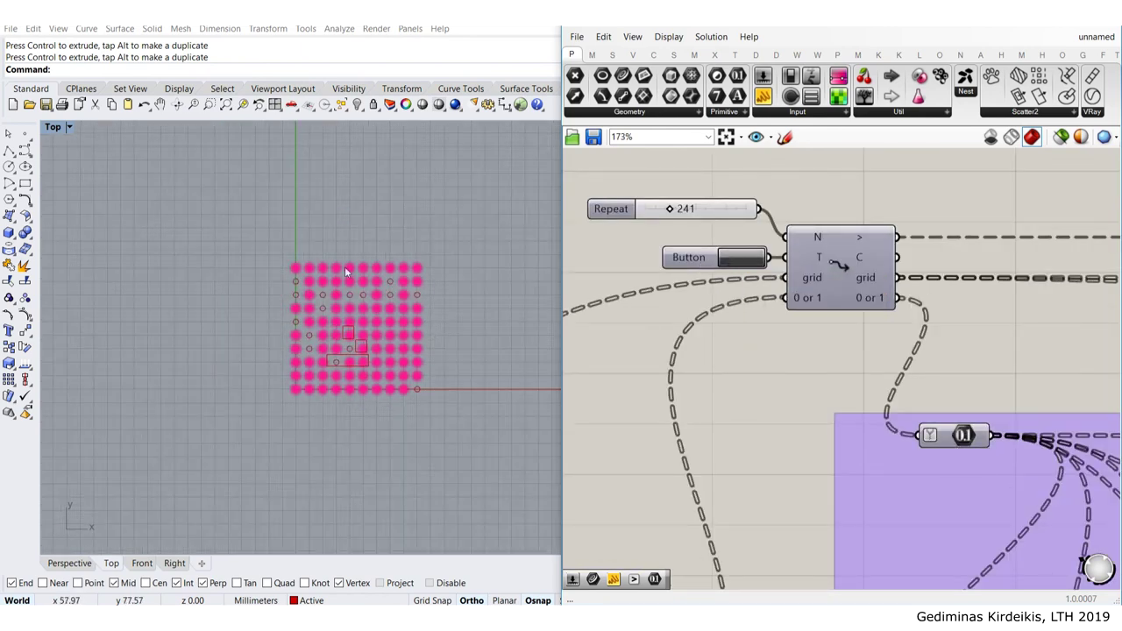
# Set the dead group's larger-than threshold slider to 3
pyautogui.scroll(-5, 846, 365)
pyautogui.moveTo(894, 374); pyautogui.dragTo(647, 217, button='right')
pyautogui.moveTo(982, 377); pyautogui.dragTo(653, 292, button='right')
pyautogui.scroll(4, 891, 320)
pyautogui.scroll(3, 766, 229)
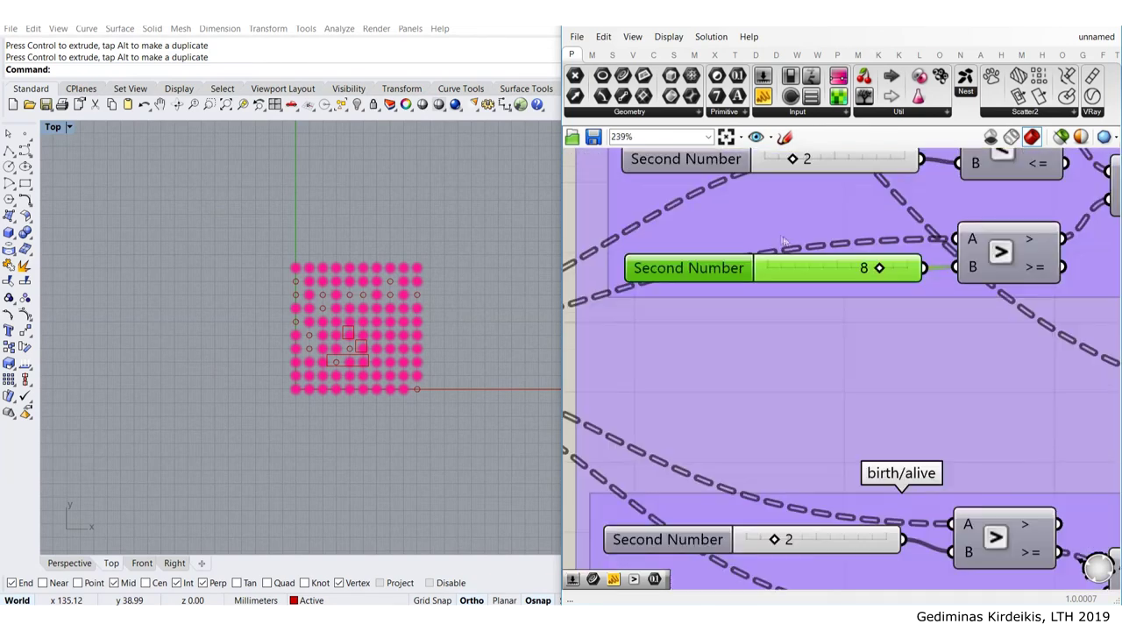
pyautogui.doubleClick(824, 271)
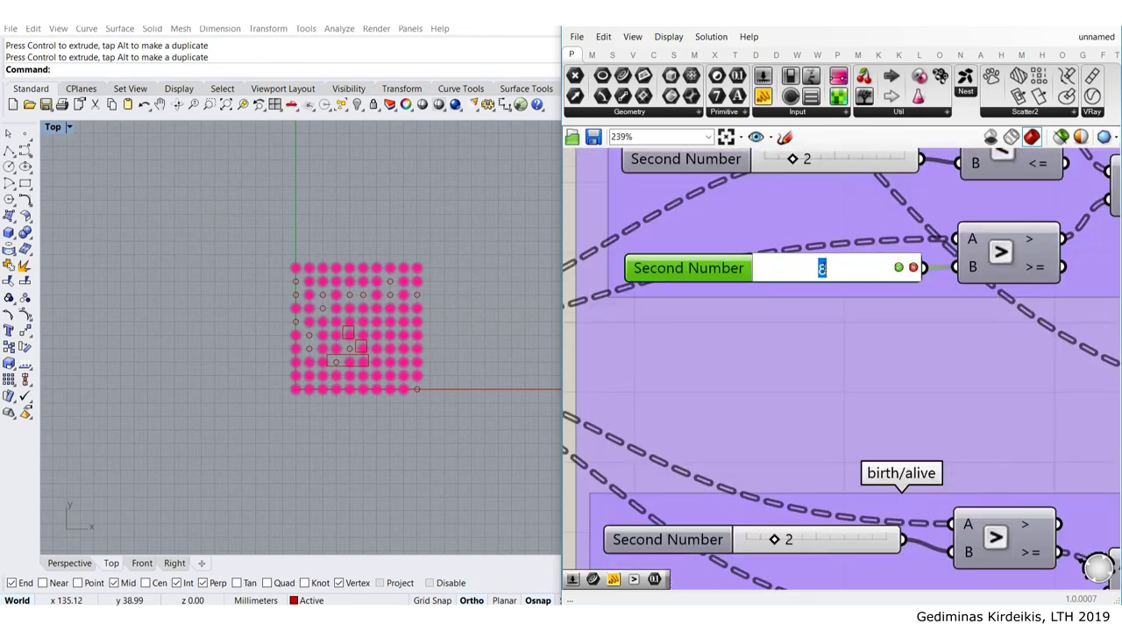
pyautogui.press('Return')
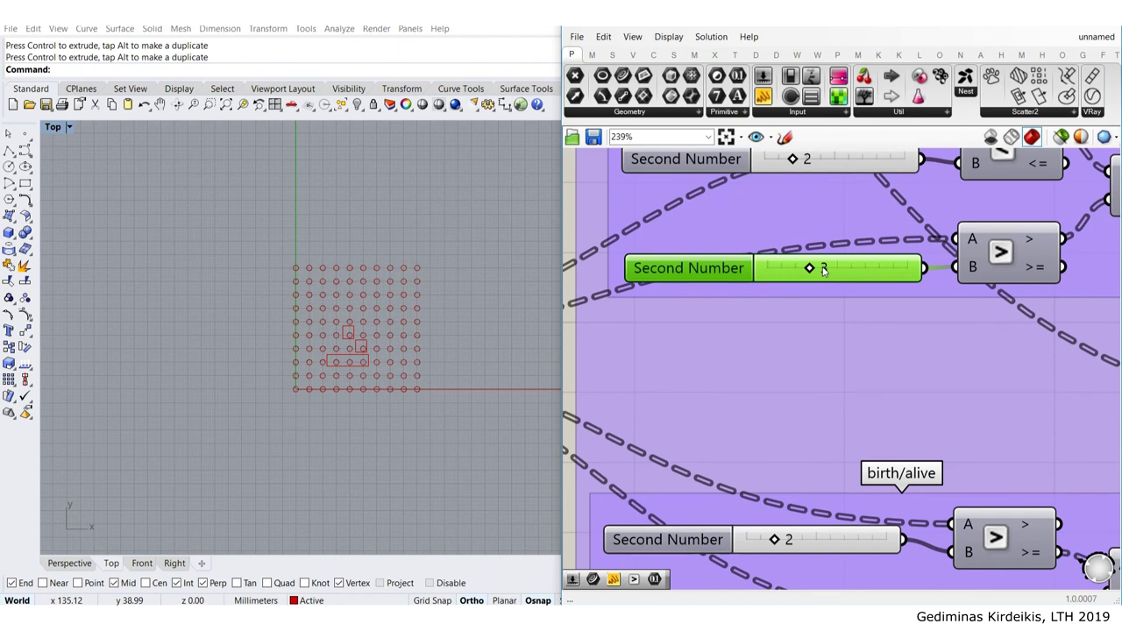
# Restart the loop with the dead group's larger-than threshold back at 3
pyautogui.scroll(-3, 823, 271)
pyautogui.scroll(3, 905, 254)
pyautogui.scroll(-4, 909, 258)
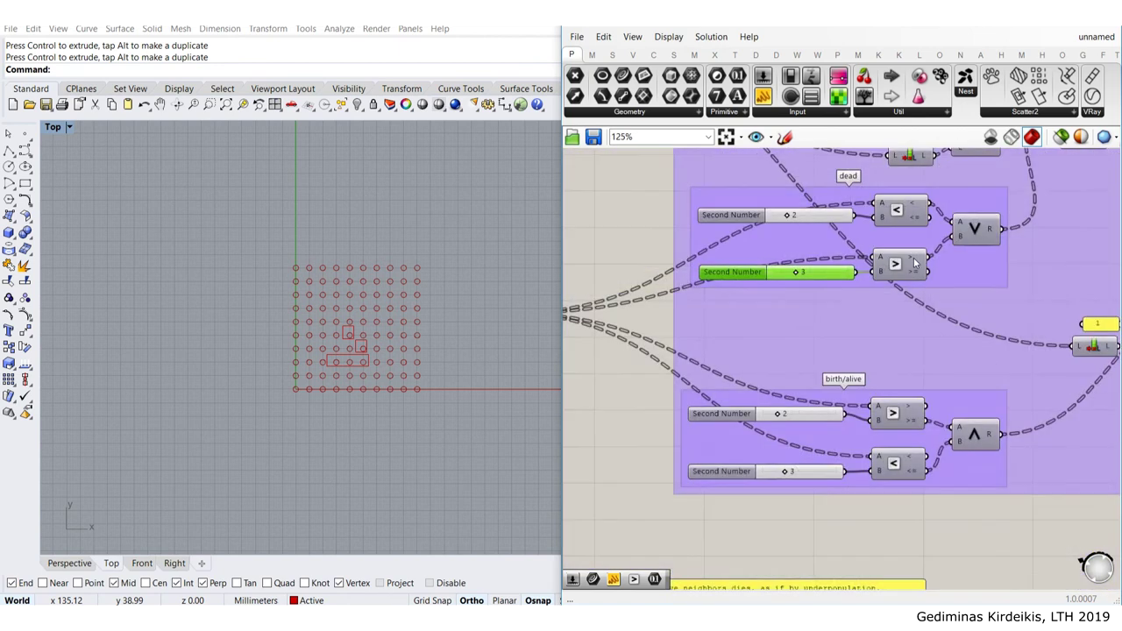
pyautogui.moveTo(736, 235); pyautogui.dragTo(934, 328, button='right')
pyautogui.scroll(-1, 927, 330)
pyautogui.scroll(4, 1012, 292)
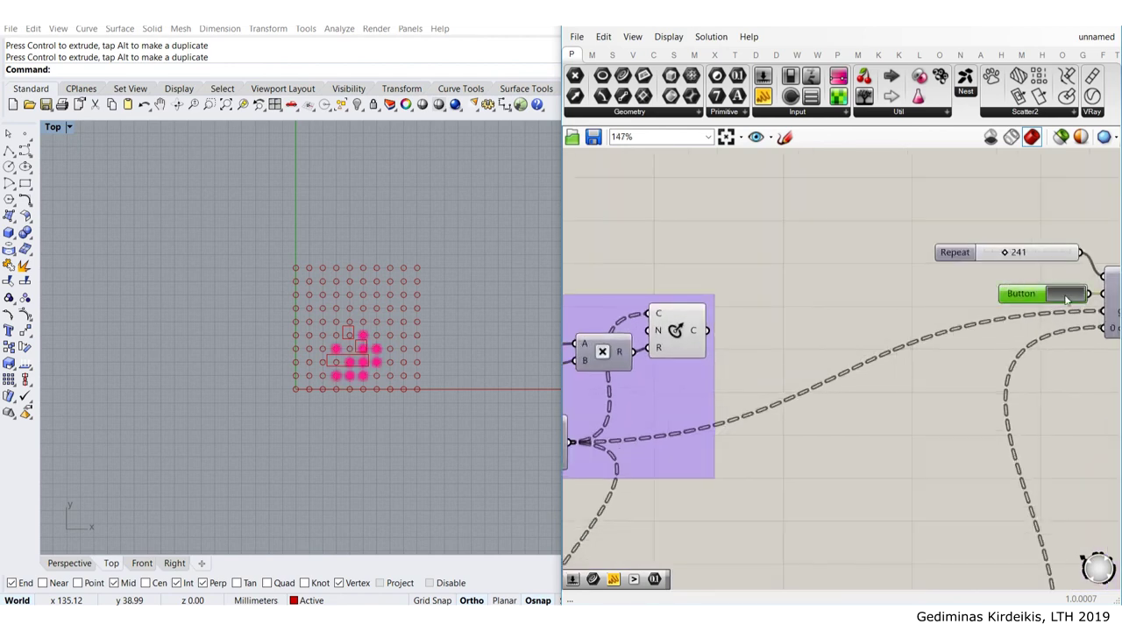
pyautogui.click(1066, 298)
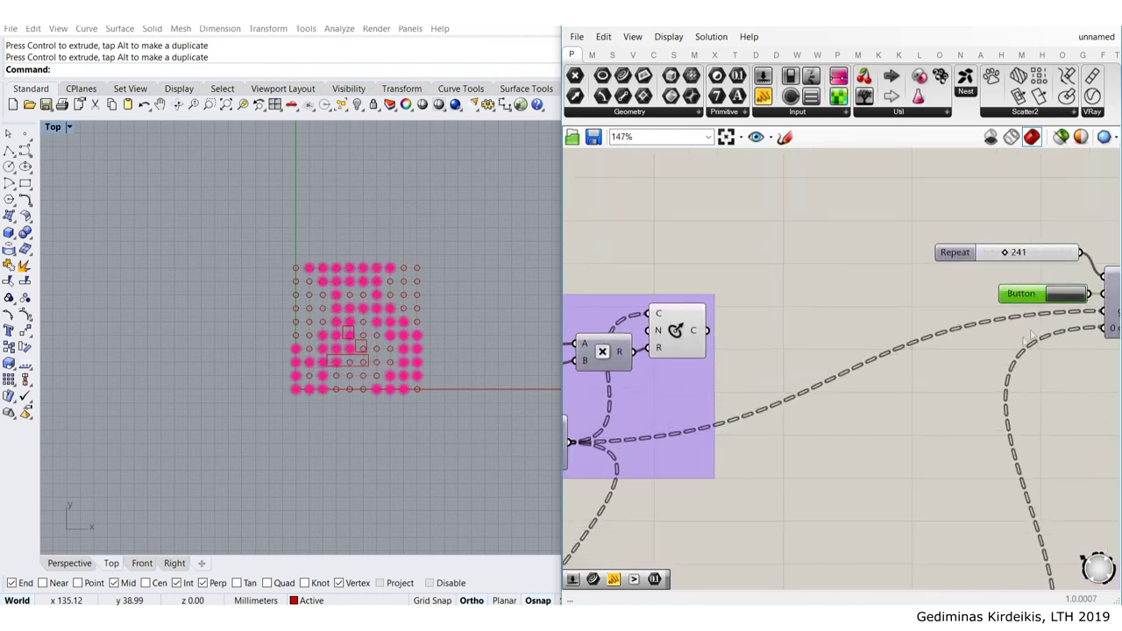
# Set the Repeat slider of the loop start component to 0
pyautogui.doubleClick(1040, 255)
pyautogui.write('0')
pyautogui.press('Return')
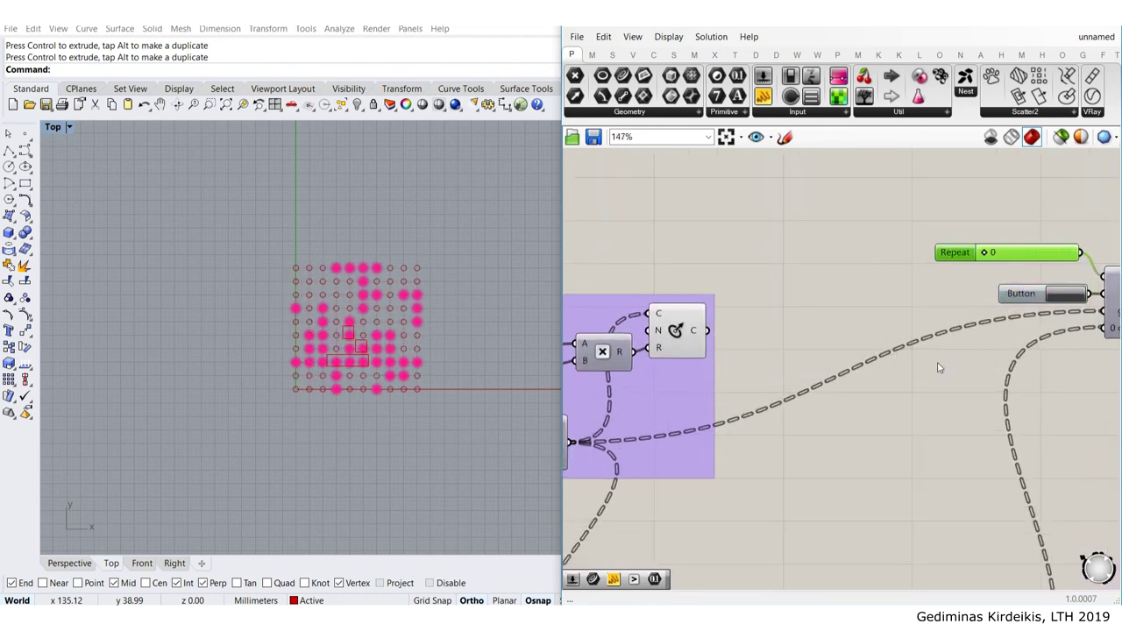
# Set the birth/alive group's larger-than threshold slider to 3
pyautogui.scroll(-5, 939, 369)
pyautogui.moveTo(924, 373); pyautogui.dragTo(633, 213, button='right')
pyautogui.moveTo(979, 373); pyautogui.dragTo(706, 286, button='right')
pyautogui.scroll(5, 863, 280)
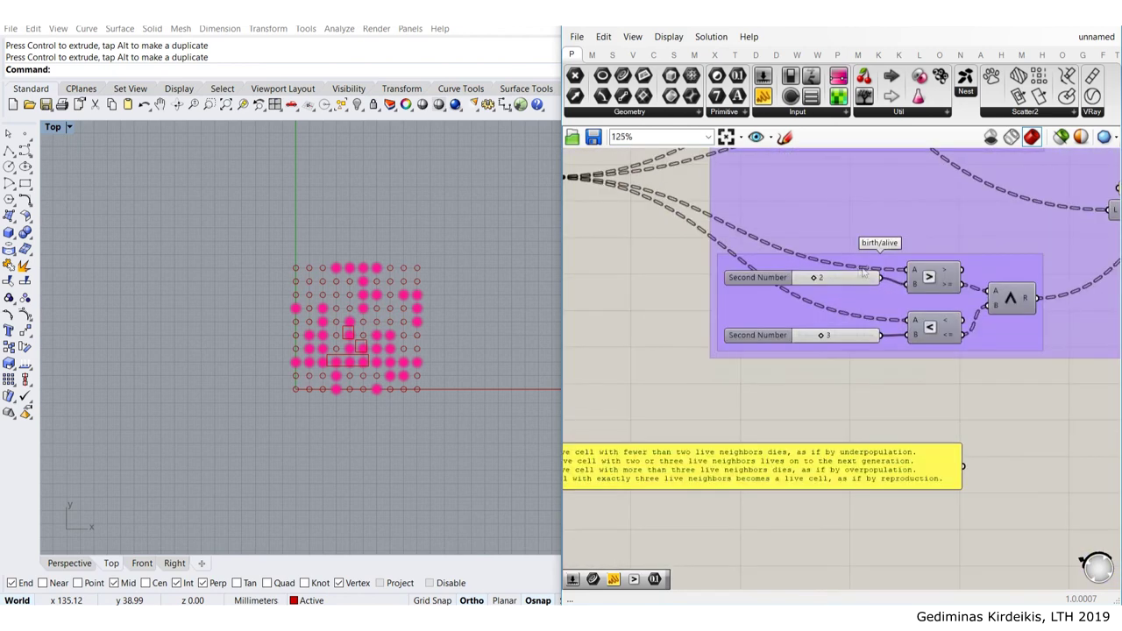
pyautogui.scroll(3, 864, 274)
pyautogui.doubleClick(832, 288)
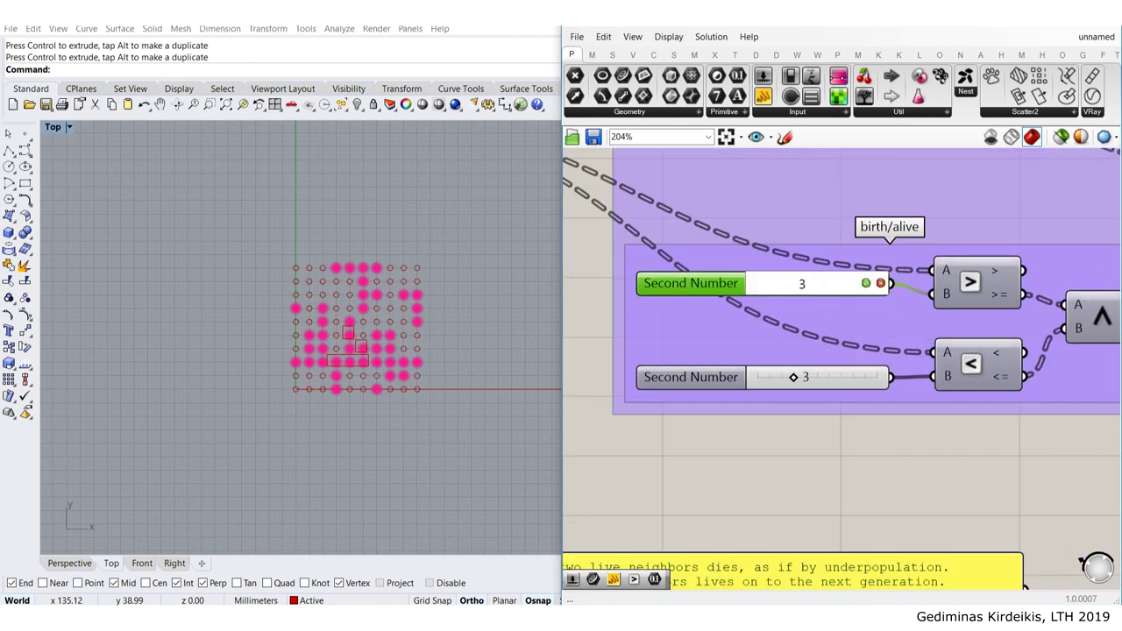
pyautogui.write('3')
pyautogui.press('Return')
# Reset the loop to its starting pattern using the trigger of the loop start component
pyautogui.scroll(-4, 802, 259)
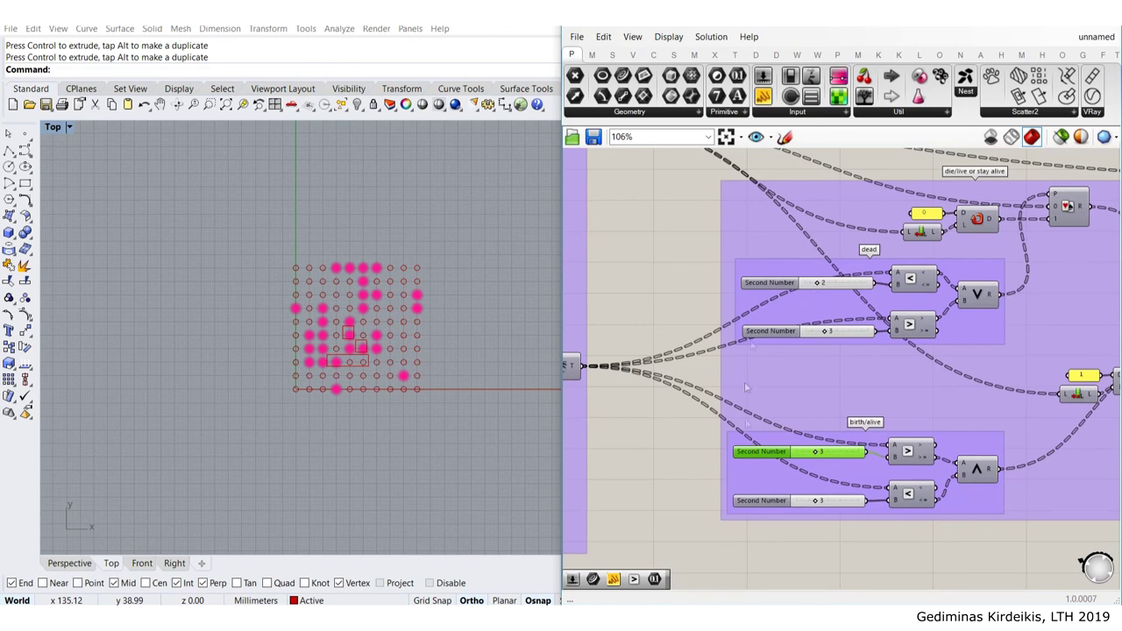
pyautogui.scroll(-5, 745, 388)
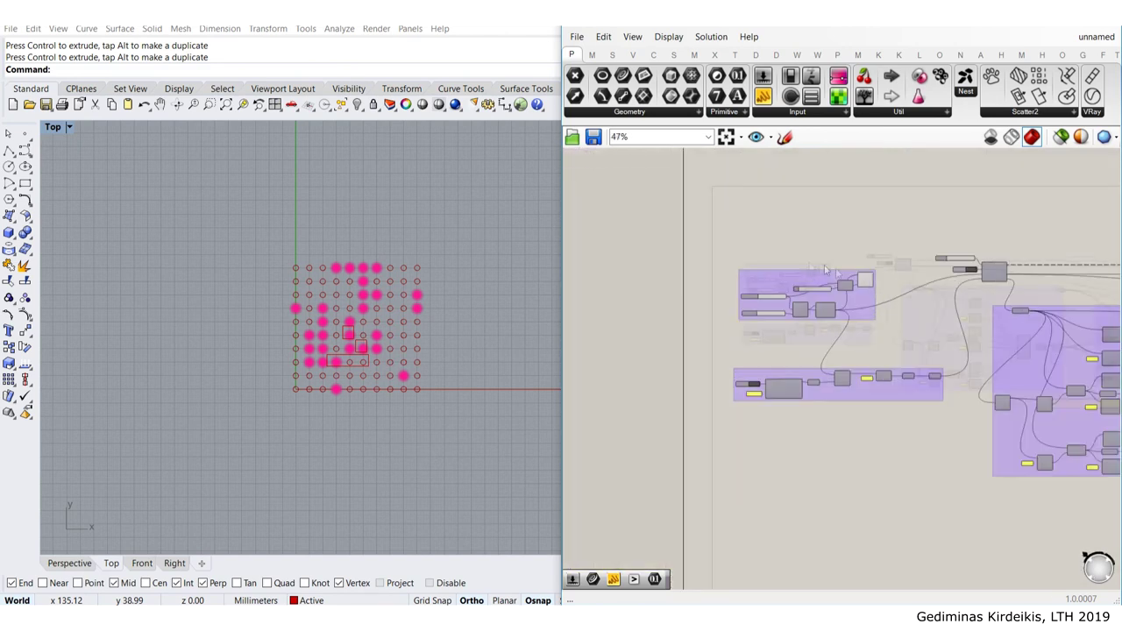
pyautogui.scroll(8, 994, 270)
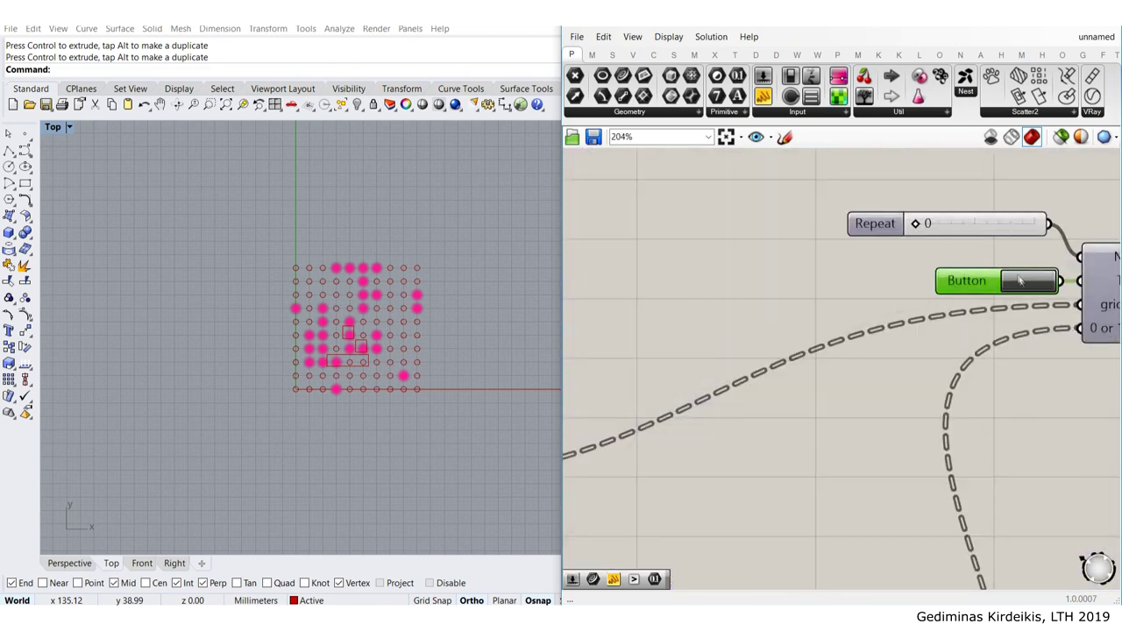
pyautogui.click(1021, 281)
# Move the cull component slightly up so its output lines up with the Fuzzy point display component
pyautogui.scroll(-11, 998, 365)
pyautogui.moveTo(978, 398); pyautogui.dragTo(784, 249, button='right')
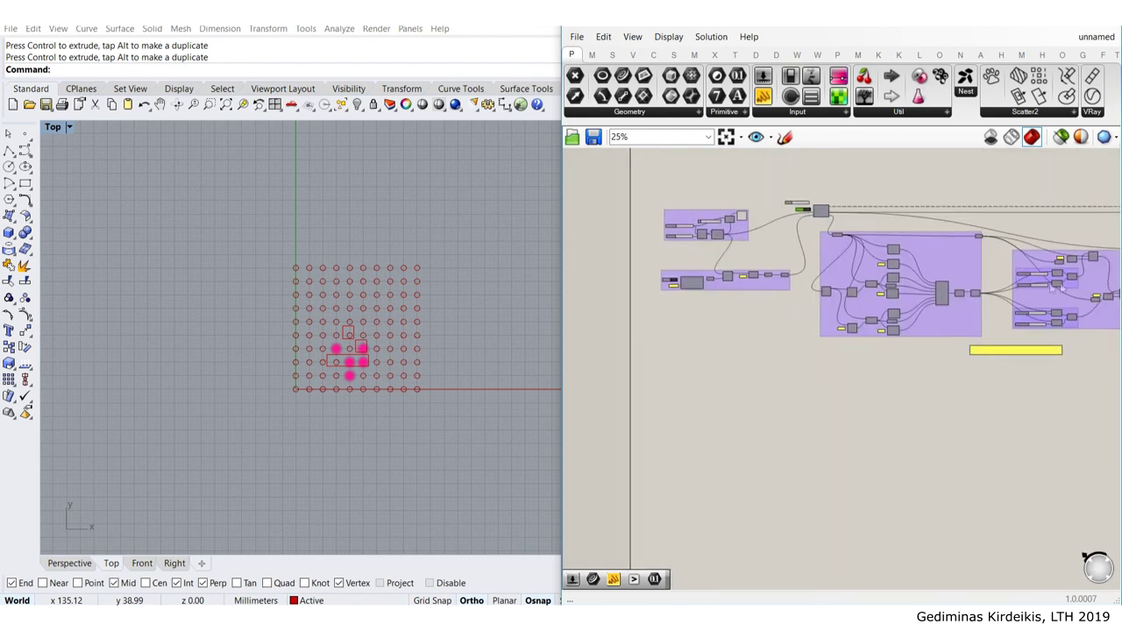
pyautogui.scroll(6, 830, 307)
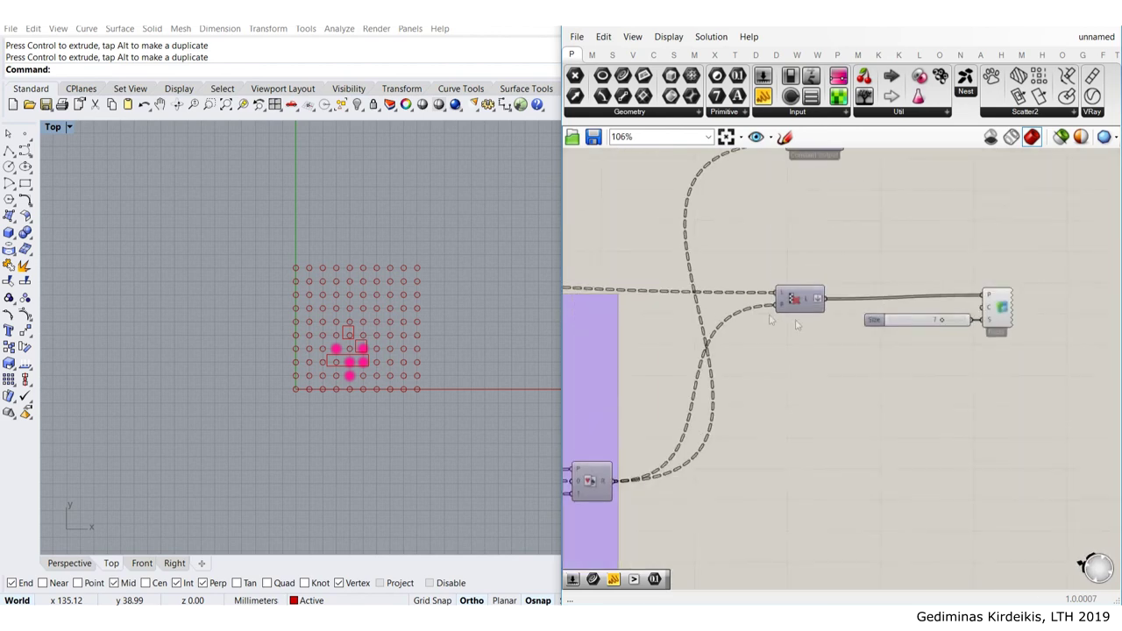
pyautogui.scroll(3, 752, 306)
pyautogui.moveTo(852, 303); pyautogui.dragTo(859, 284)
pyautogui.scroll(-3, 860, 285)
pyautogui.moveTo(964, 291); pyautogui.dragTo(852, 298, button='right')
# Group the cull component, the Size slider and the Fuzzy point display component
pyautogui.moveTo(995, 379)
pyautogui.mouseDown()
pyautogui.moveTo(682, 242)
pyautogui.moveTo(625, 249)
pyautogui.mouseUp()
pyautogui.middleClick(777, 295)
pyautogui.click(777, 252)
pyautogui.click(779, 239)
# Label the new group "preview alive points of each iteration"
pyautogui.scroll(3, 806, 283)
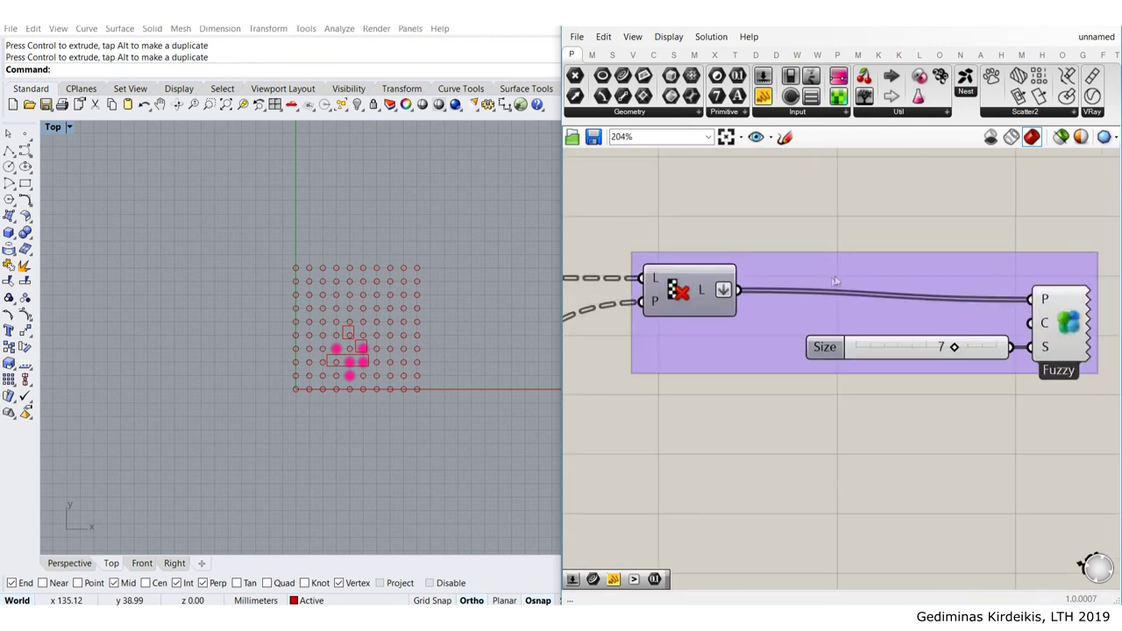
pyautogui.rightClick(847, 272)
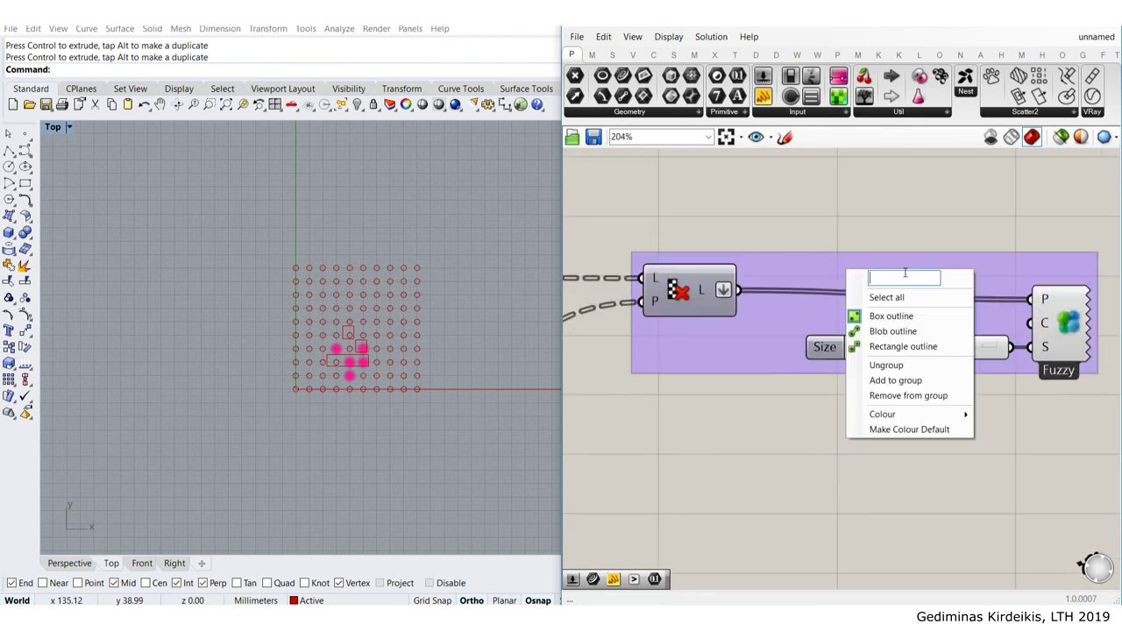
pyautogui.write('preview alive p')
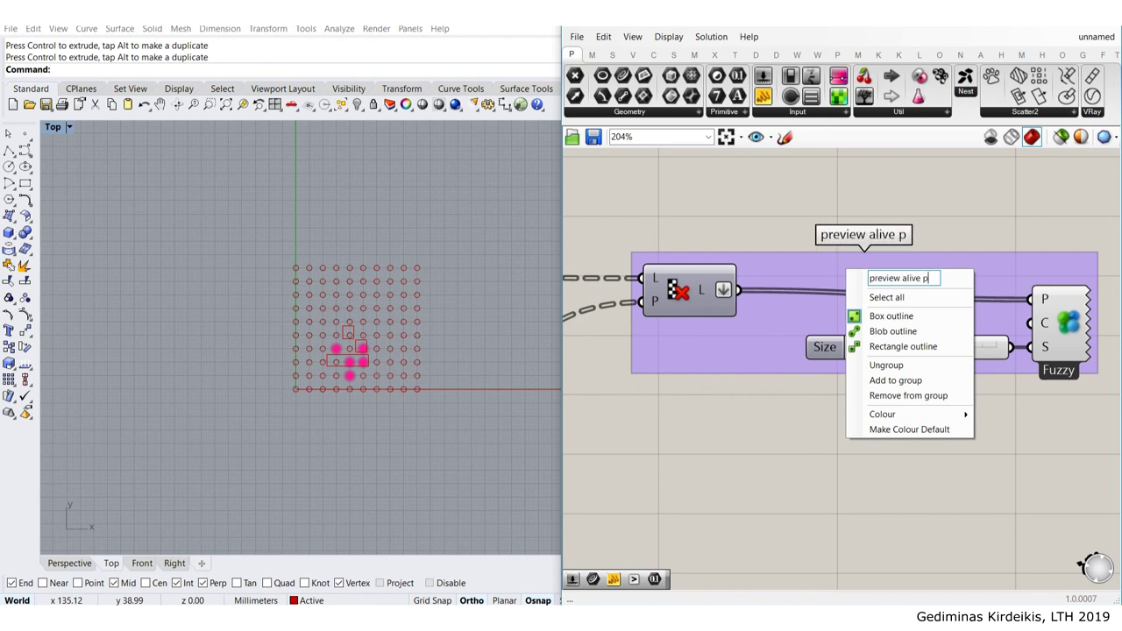
pyautogui.write('oints o')
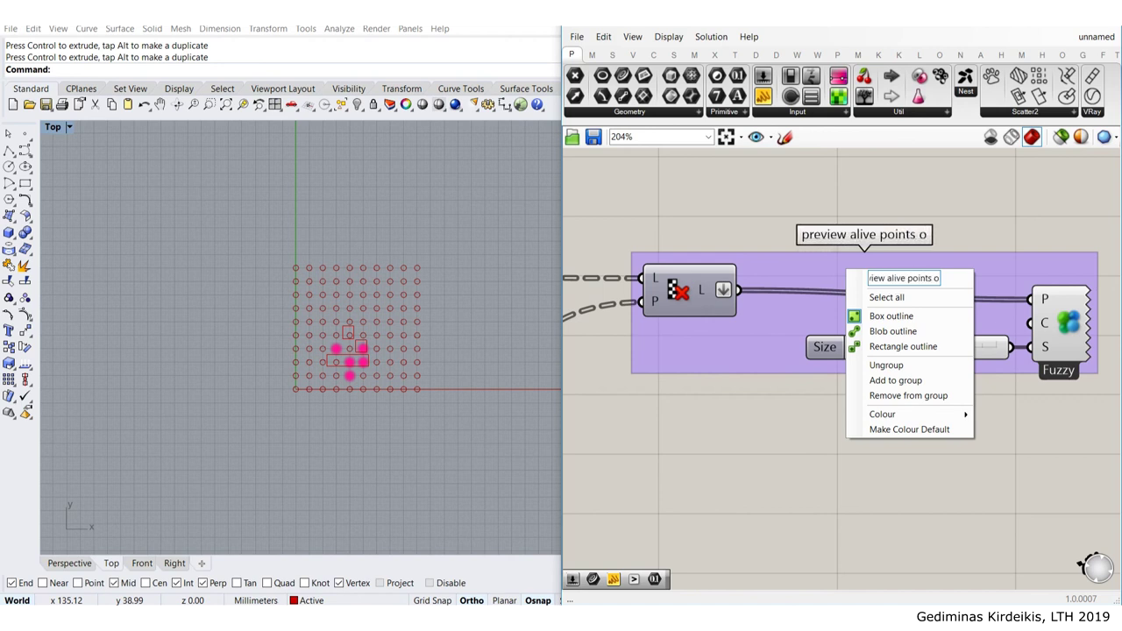
pyautogui.write('f each itera')
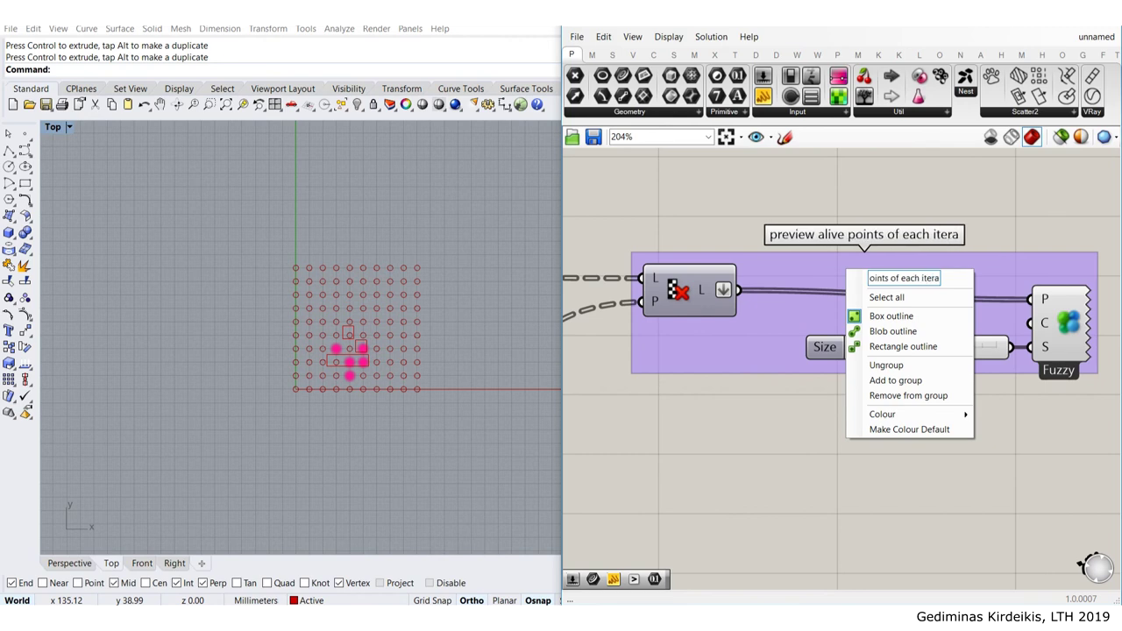
pyautogui.write('tion')
pyautogui.click(924, 231)
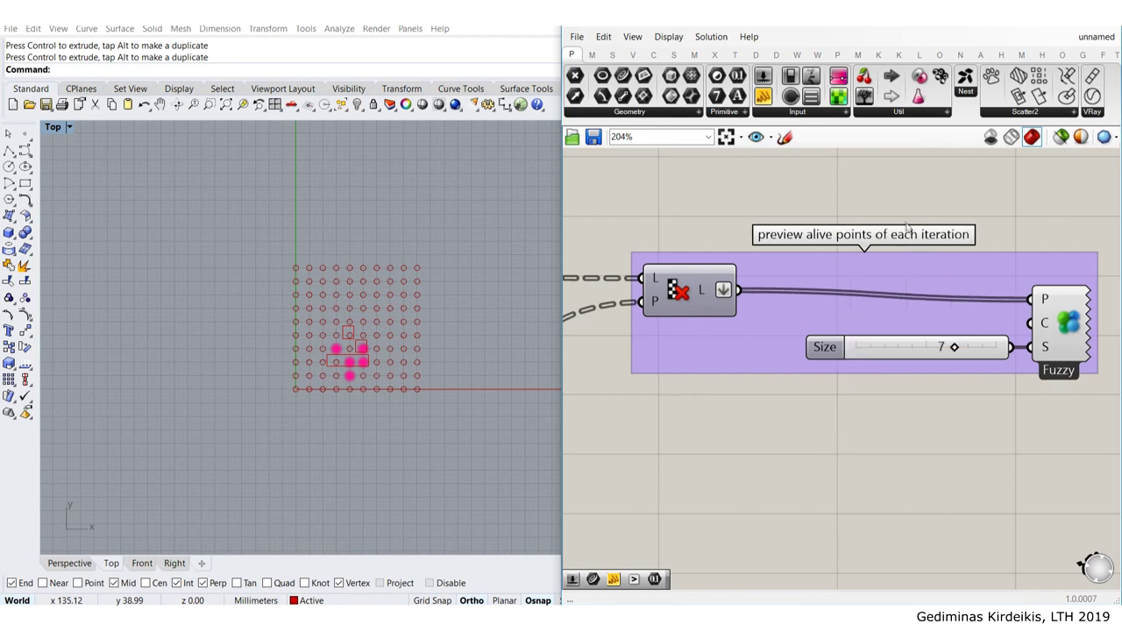
# Move the preview group up so it sits closely beneath the loop end component
pyautogui.scroll(-8, 894, 219)
pyautogui.scroll(4, 877, 231)
pyautogui.click(859, 239)
pyautogui.moveTo(858, 239); pyautogui.dragTo(860, 191)
pyautogui.scroll(-3, 860, 207)
pyautogui.moveTo(853, 205); pyautogui.dragTo(906, 282, button='right')
pyautogui.scroll(4, 885, 236)
pyautogui.moveTo(945, 237); pyautogui.dragTo(952, 220)
pyautogui.click(791, 208)
# Look over the grouped definition from the loop start to the loop end component and the preview group
pyautogui.scroll(-6, 780, 217)
pyautogui.moveTo(658, 261); pyautogui.dragTo(897, 286, button='right')
pyautogui.scroll(-1, 914, 302)
pyautogui.scroll(1, 981, 249)
pyautogui.moveTo(982, 249); pyautogui.dragTo(756, 201, button='right')
pyautogui.scroll(4, 878, 209)
pyautogui.click(869, 207)
pyautogui.click(867, 168)
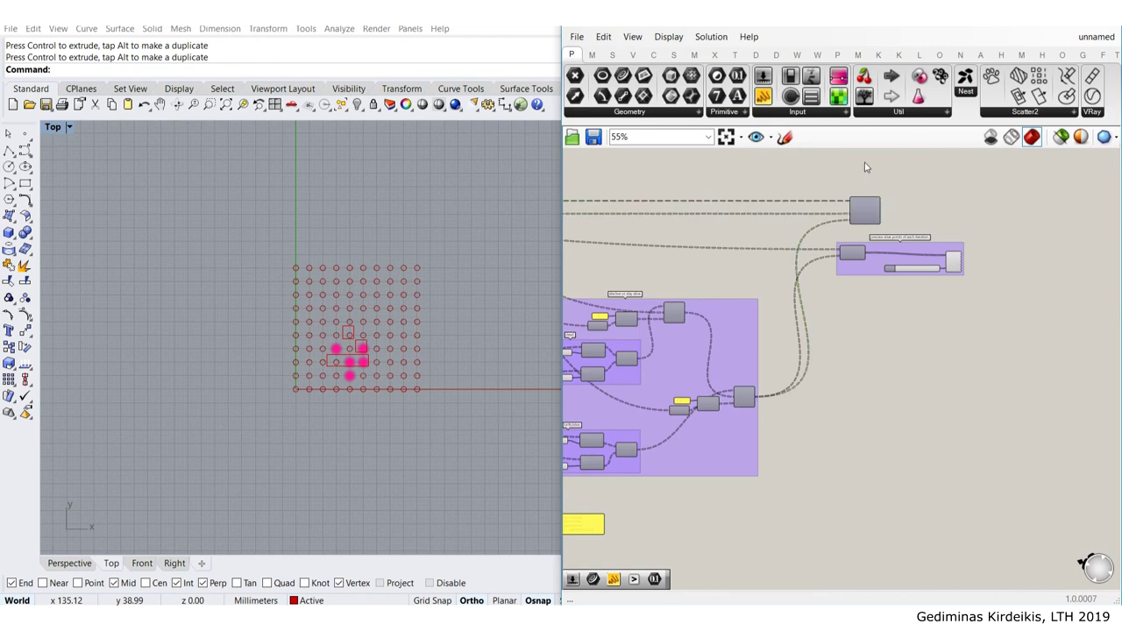
pyautogui.scroll(-5, 799, 228)
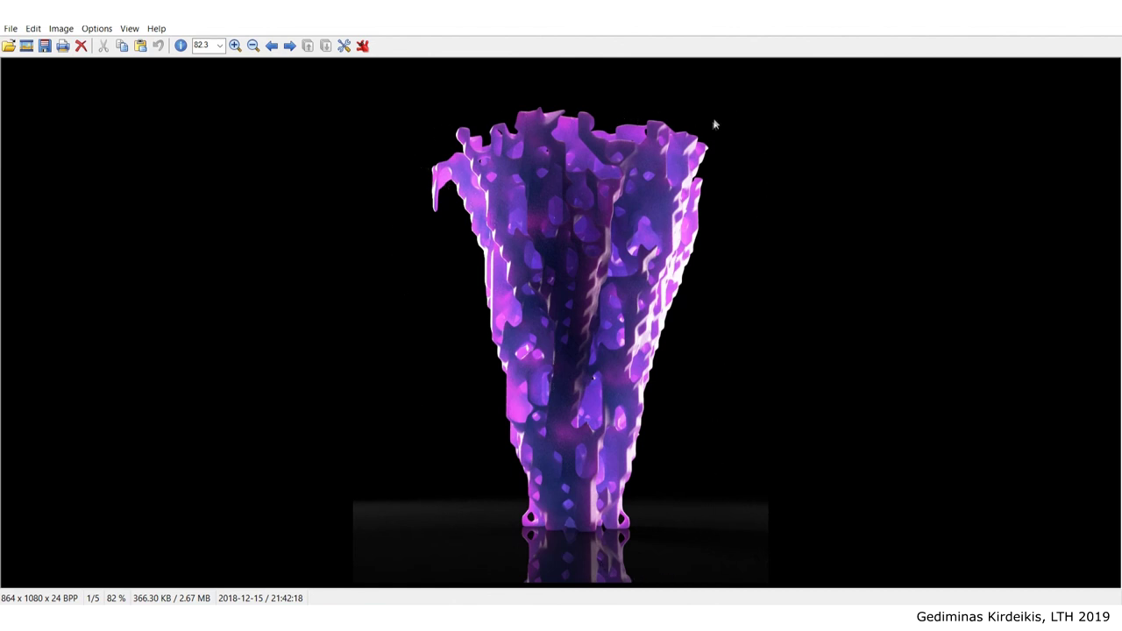
# Switch to IrfanView, browse the renders in the CA_Marching_Cubes folder, and decline continuing into another folder
pyautogui.press('space')
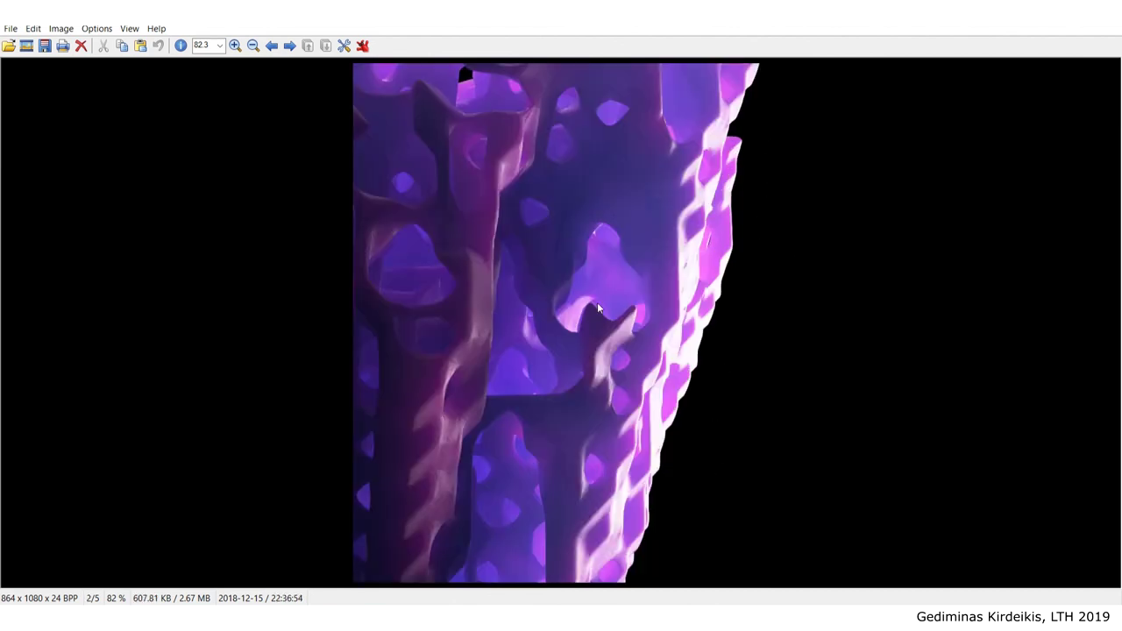
pyautogui.press('space')
pyautogui.press('space')
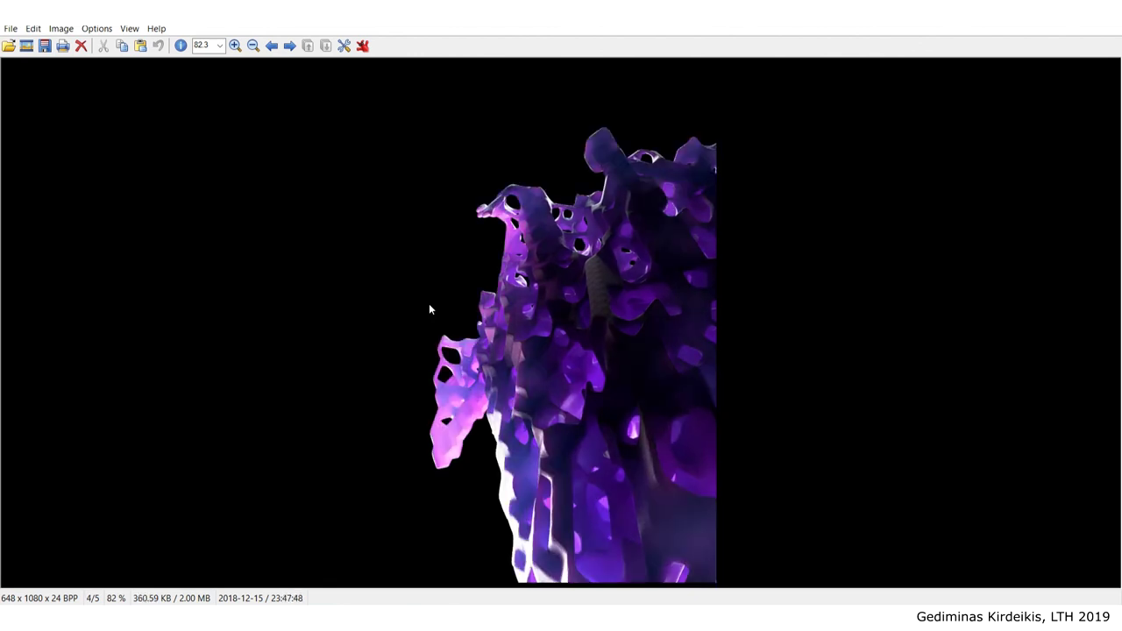
pyautogui.press('space')
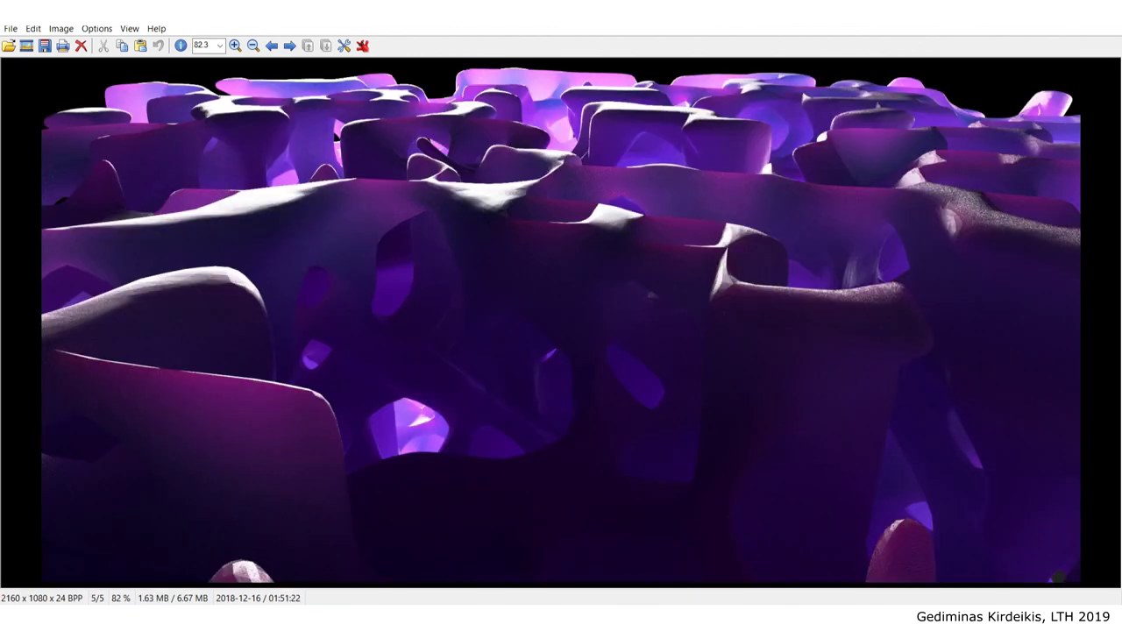
pyautogui.press('space')
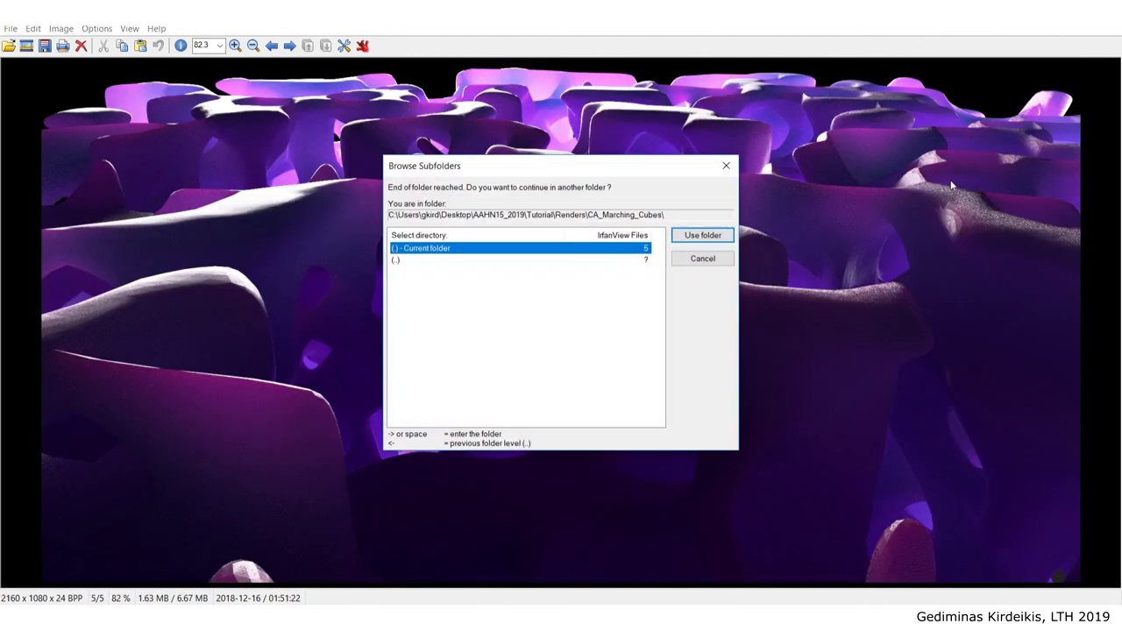
pyautogui.click(727, 261)
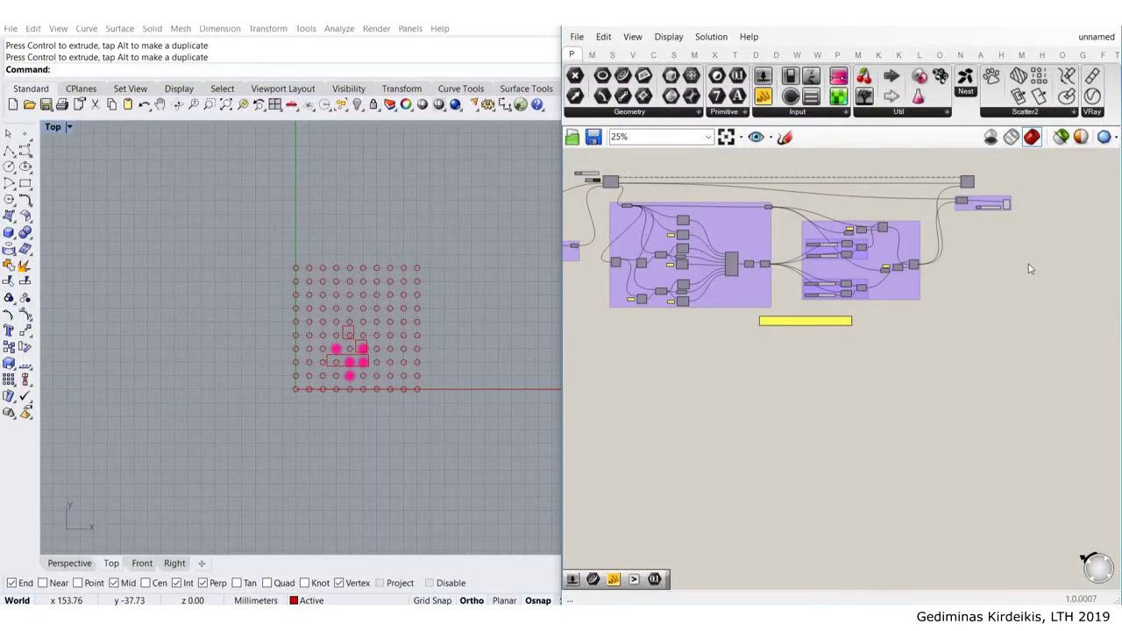